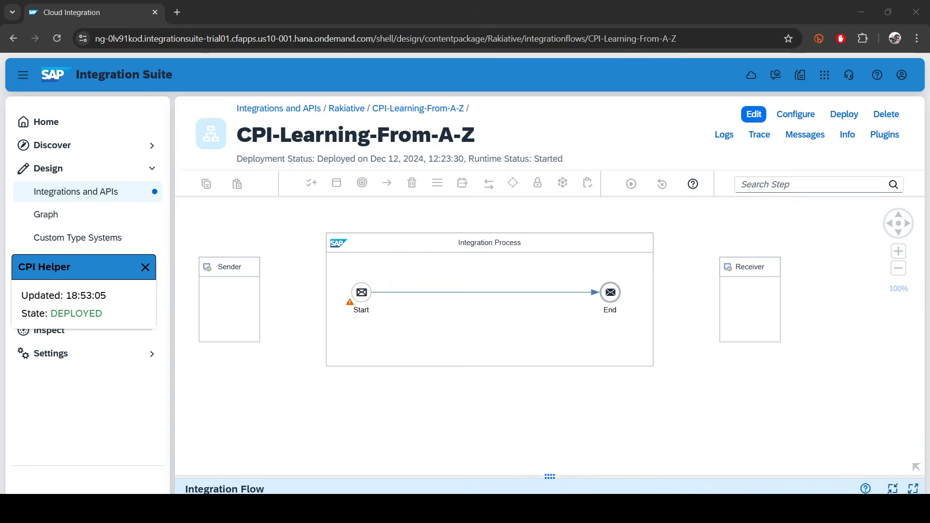
# Switch to Postman and replace the iflow-practice request's JSON body with the copied array of id, branch and mobileNo records.
pyautogui.click(206, 509)
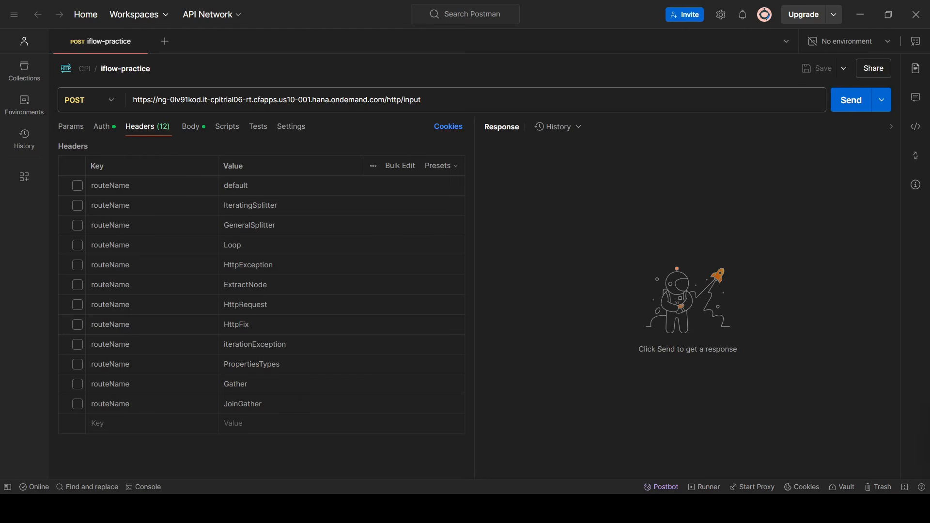
pyautogui.hotkey('alt', 'Tab')
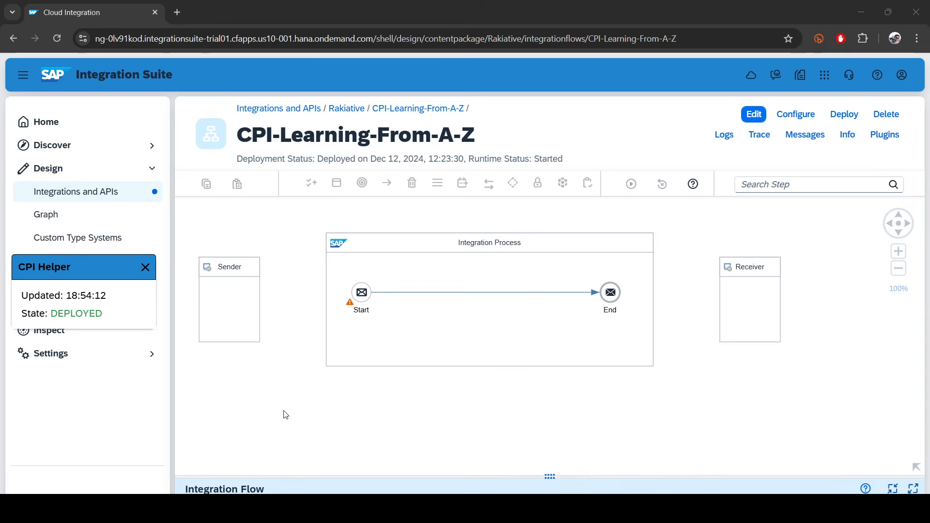
pyautogui.hotkey('alt', 'Tab')
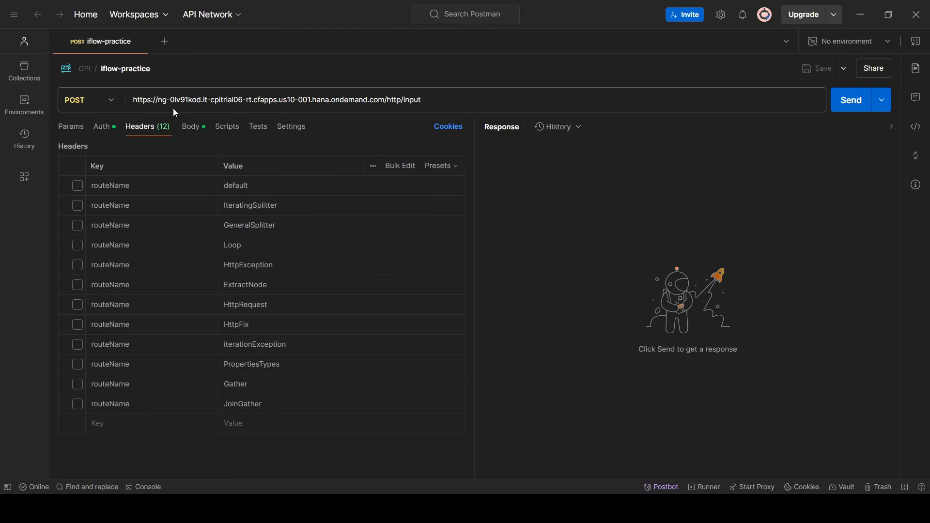
pyautogui.click(190, 126)
pyautogui.hotkey('ctrl', 'a')
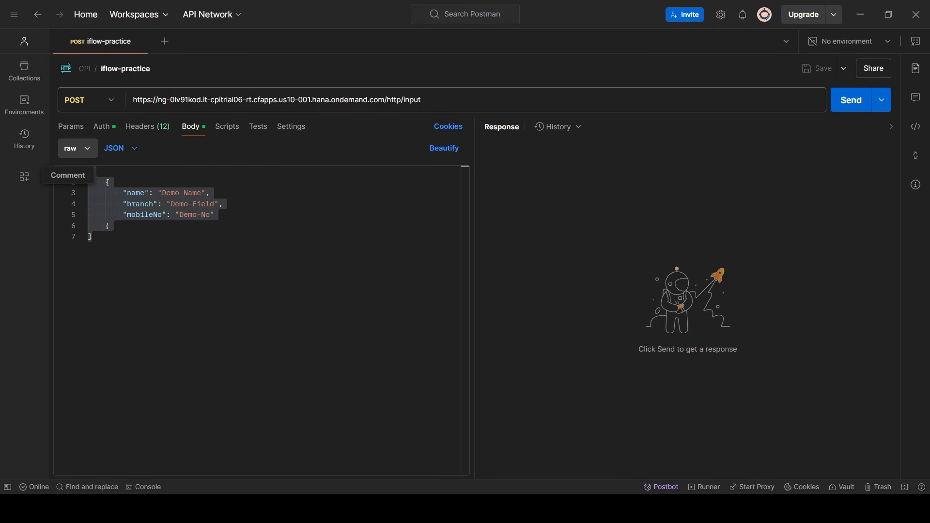
pyautogui.click(204, 262)
pyautogui.hotkey('ctrl', 'a')
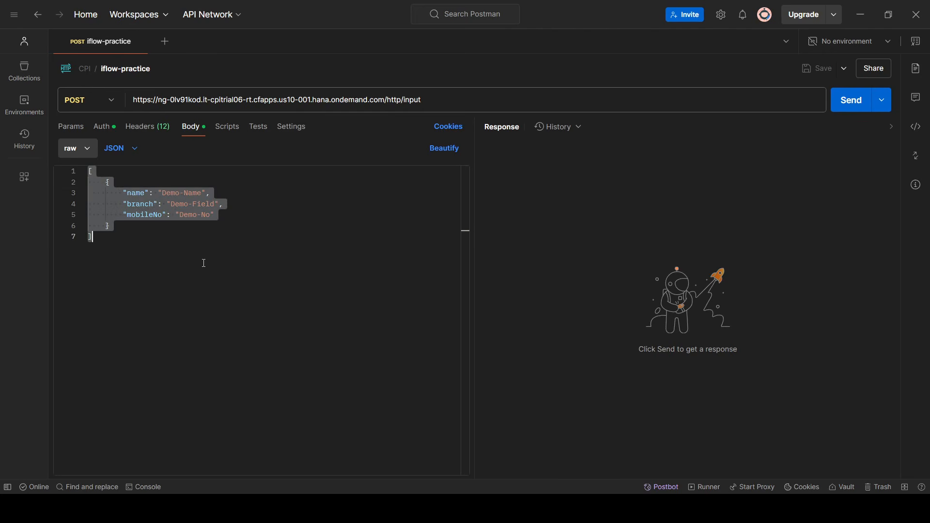
pyautogui.hotkey('ctrl', 'v')
pyautogui.scroll(2, 185, 275)
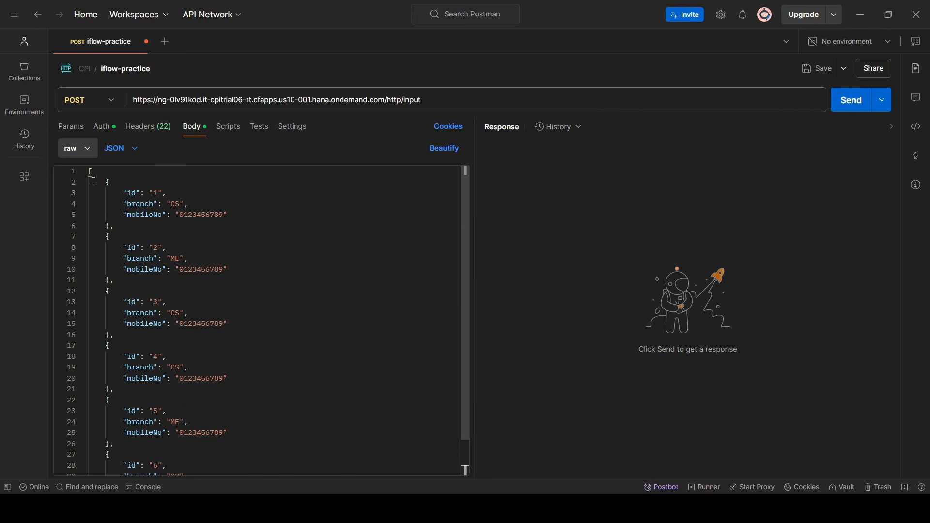
# Examine the structure of the records in the JSON request body, including the first record's id, branch and mobileNo fields.
pyautogui.moveTo(94, 181); pyautogui.dragTo(111, 182)
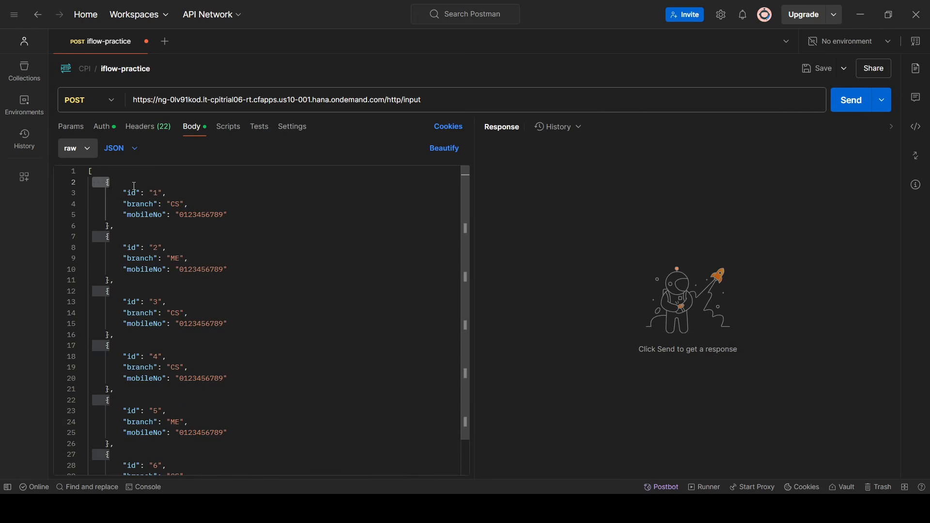
pyautogui.click(135, 186)
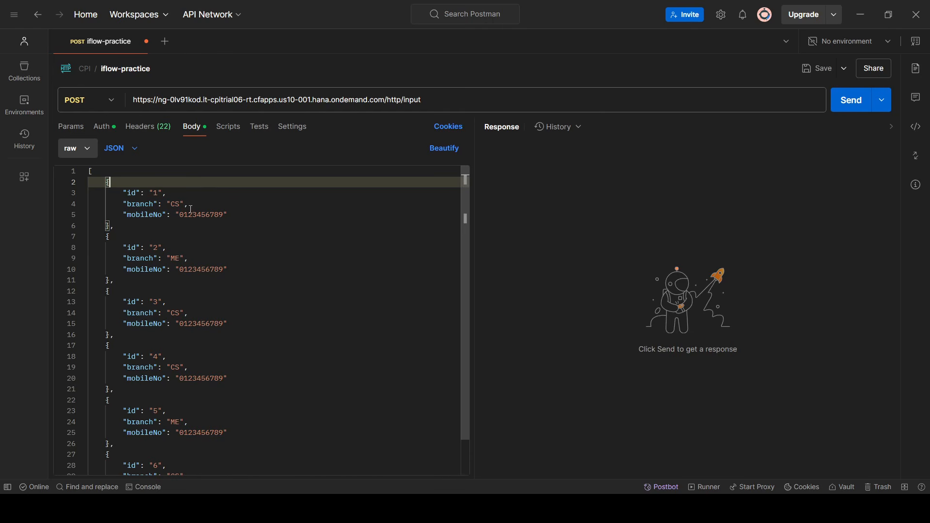
pyautogui.scroll(-2, 257, 235)
pyautogui.scroll(2, 264, 234)
pyautogui.moveTo(121, 199); pyautogui.dragTo(304, 222)
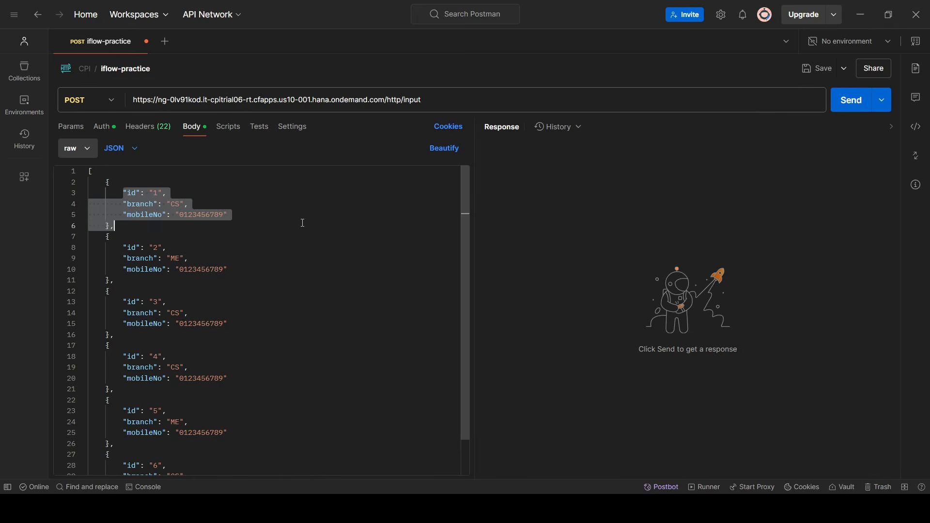
pyautogui.scroll(-2, 302, 222)
pyautogui.scroll(2, 303, 222)
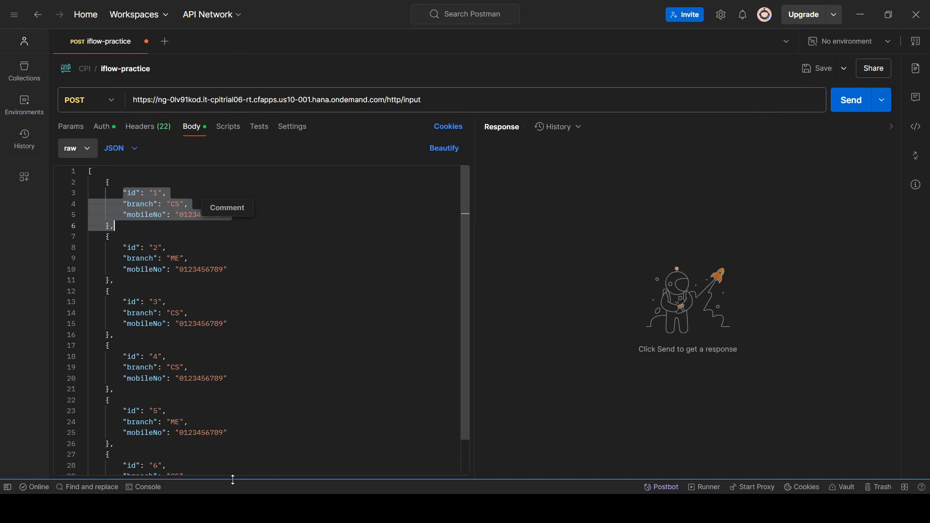
# Switch to SAP Integration Suite in the browser and inspect the Sender in the CPI-Learning-From-A-Z flow, comparing it with the Postman request.
pyautogui.moveTo(206, 509)
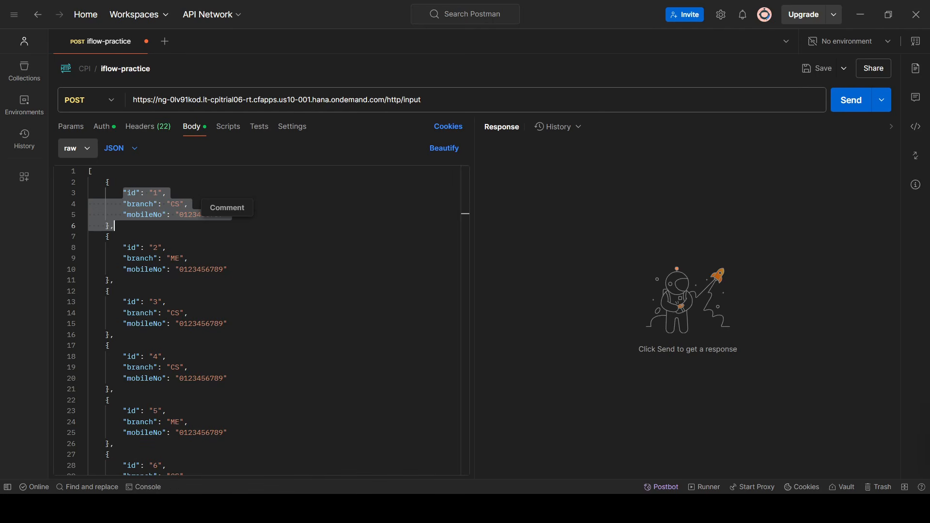
pyautogui.click(183, 508)
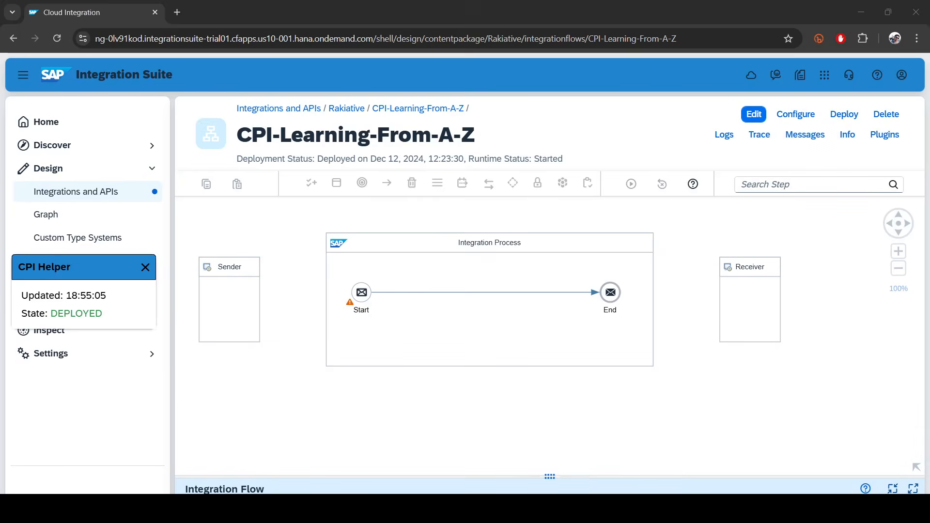
pyautogui.click(239, 281)
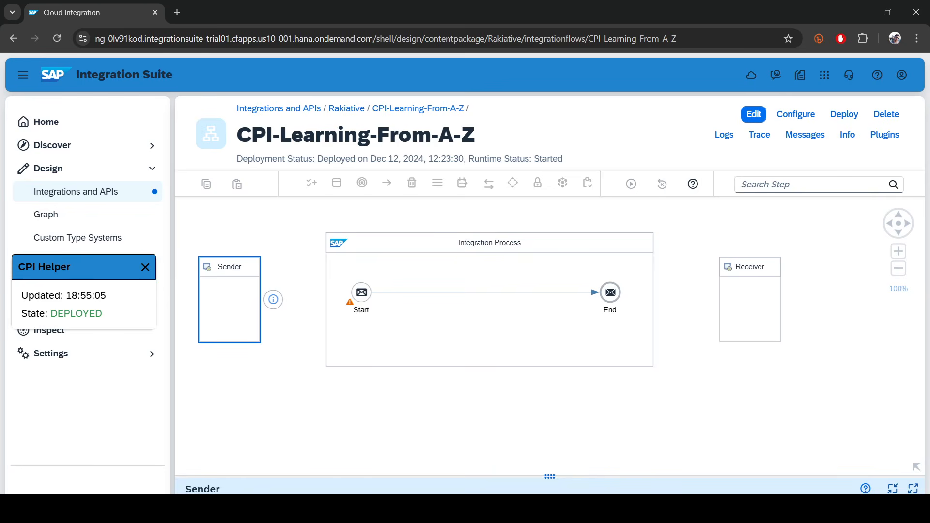
pyautogui.click(395, 341)
pyautogui.hotkey('alt', 'Tab')
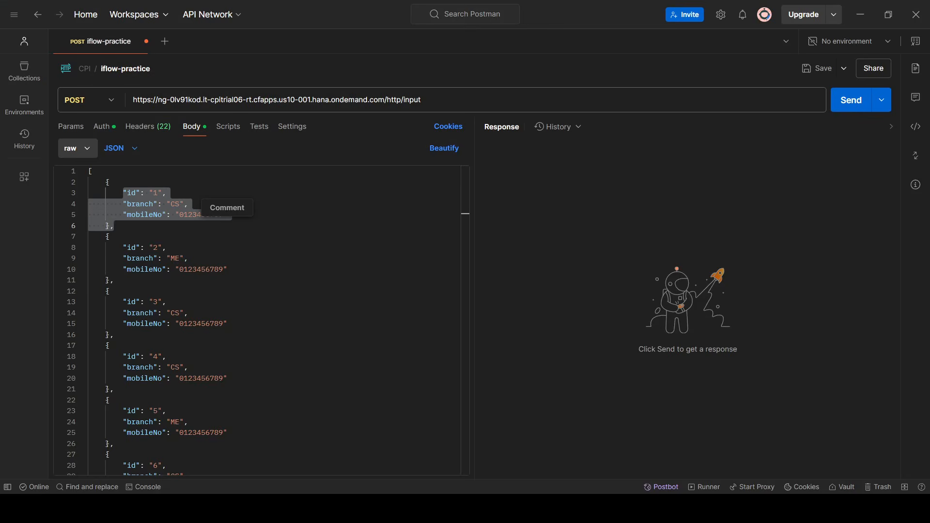
pyautogui.hotkey('alt', 'Tab')
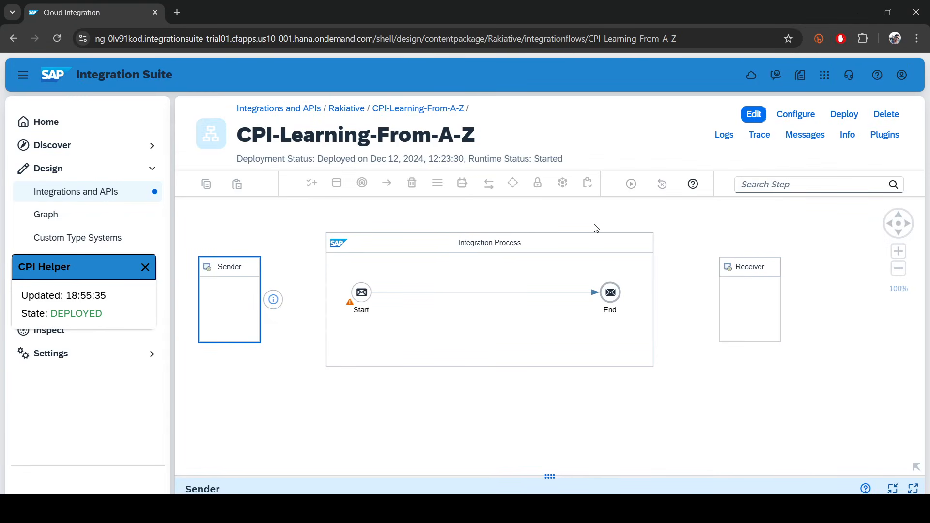
# Open the SAP BTP Cockpit in a new browser tab and go to the ng subaccount of the trial account.
pyautogui.moveTo(538, 0); pyautogui.dragTo(575, 5)
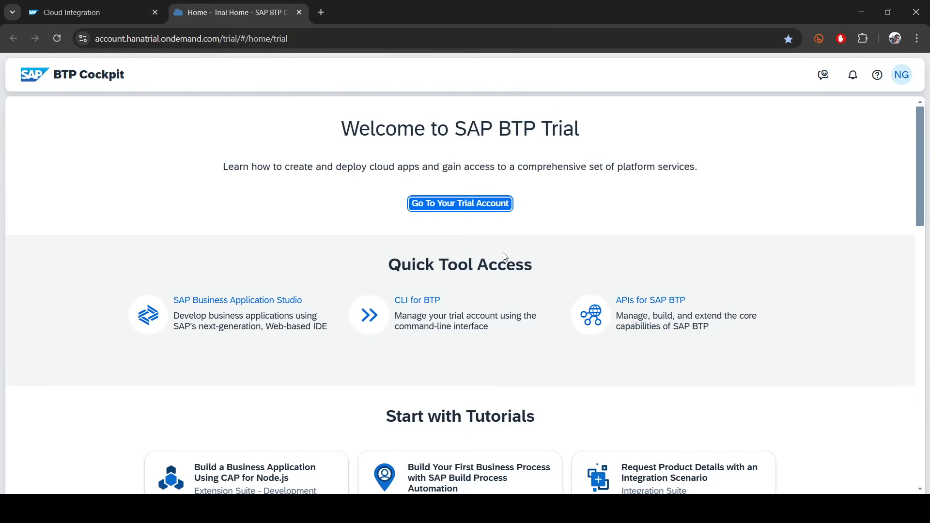
pyautogui.click(469, 202)
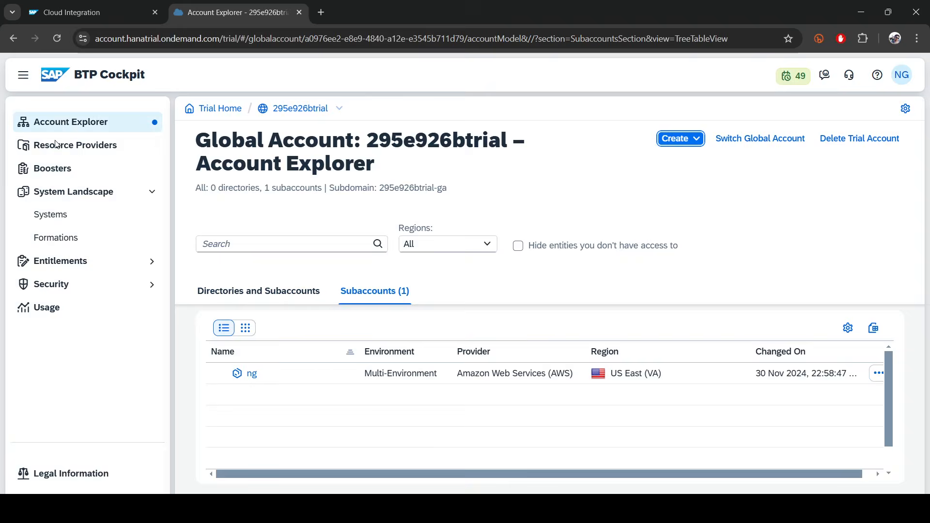
pyautogui.click(251, 374)
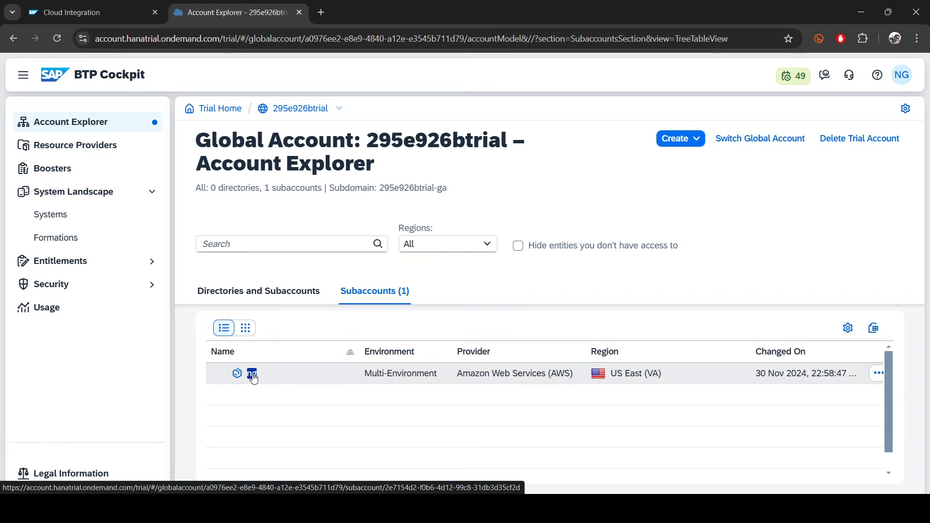
pyautogui.click(268, 292)
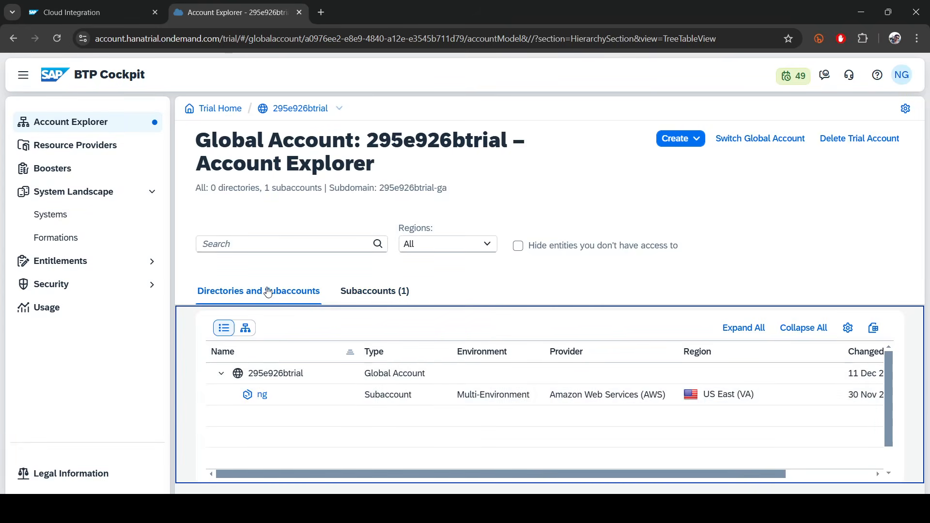
pyautogui.click(262, 395)
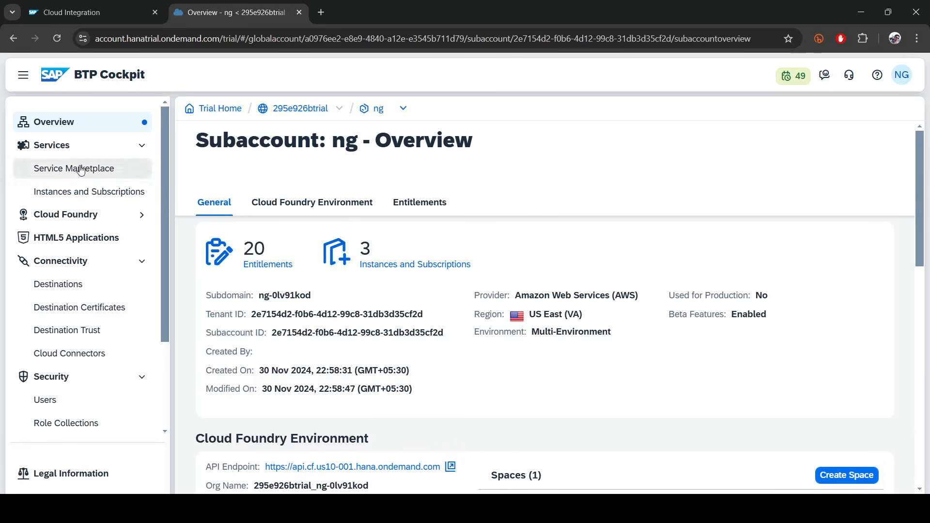
# Review the services offered for a new instance or subscription in the ng subaccount, and cancel the creation.
pyautogui.click(79, 194)
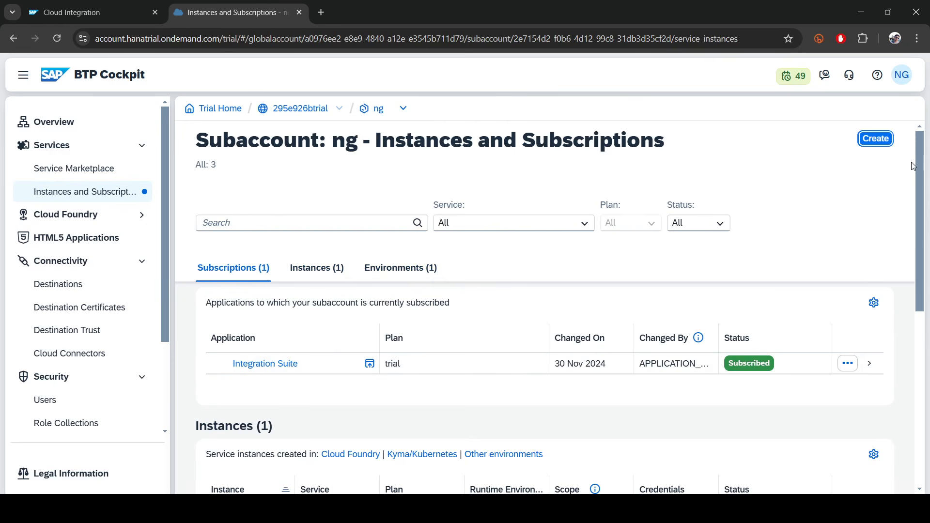
pyautogui.click(866, 146)
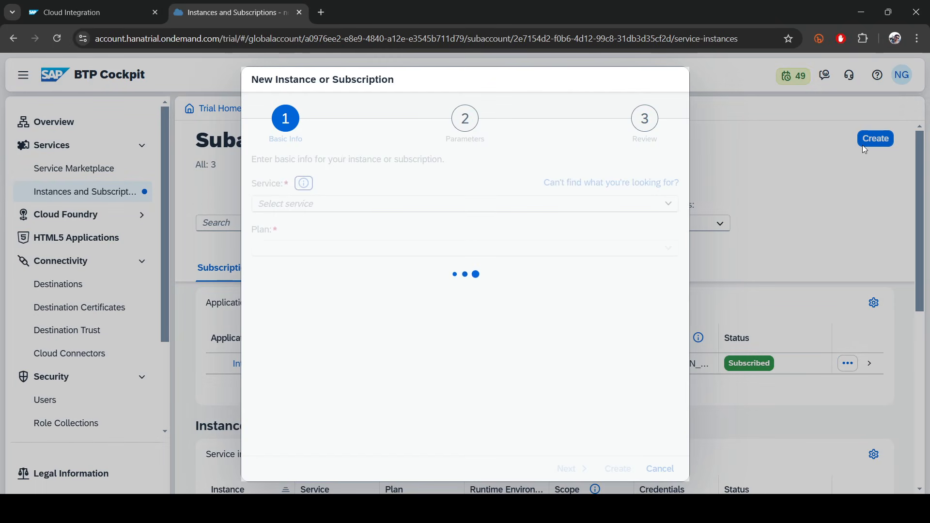
pyautogui.click(672, 206)
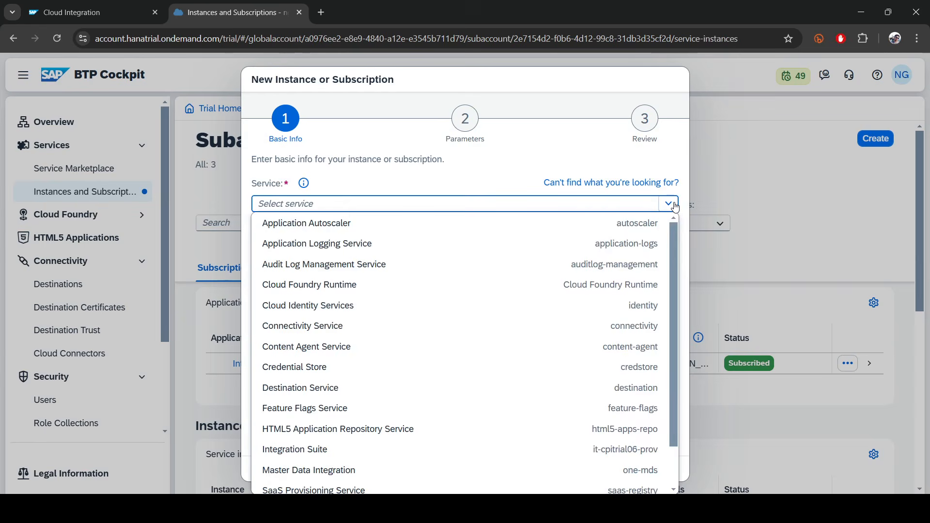
pyautogui.scroll(-1, 380, 461)
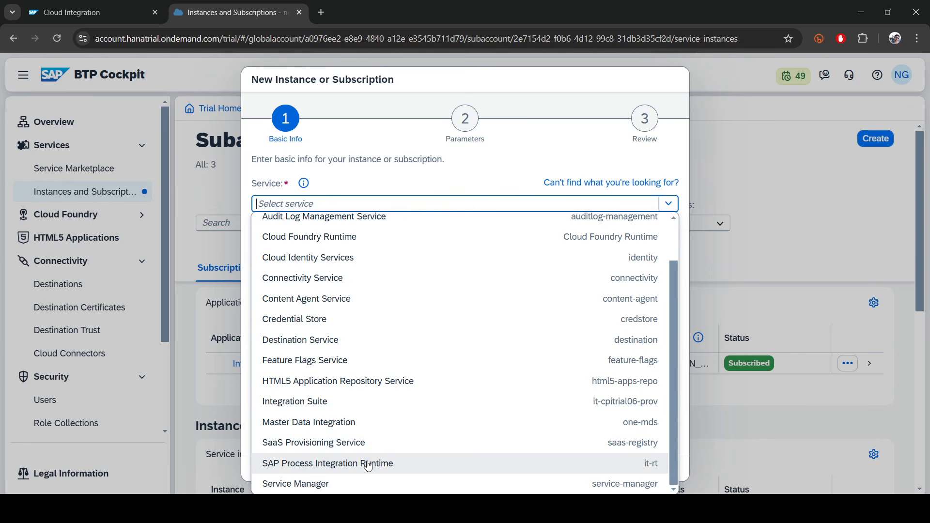
pyautogui.click(789, 168)
pyautogui.click(660, 469)
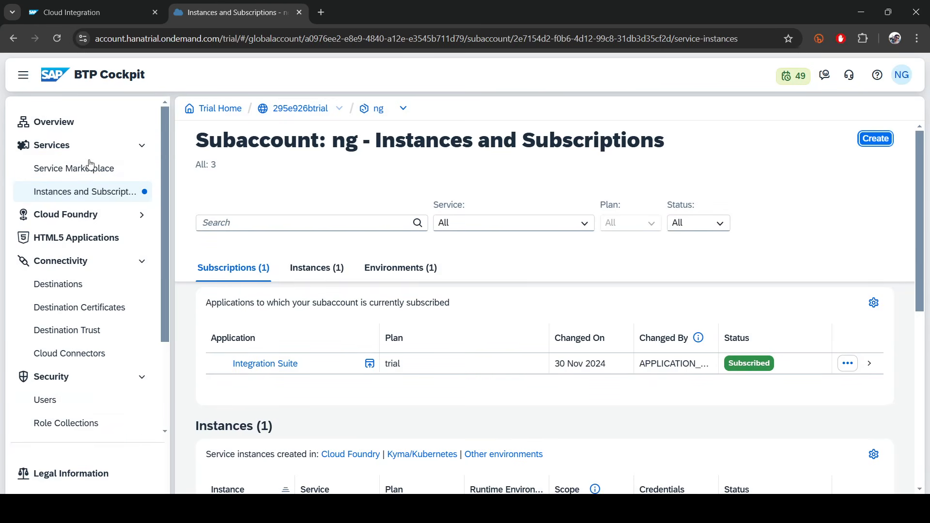
# Open the ng subaccount's Entitlements page and reload it.
pyautogui.scroll(-3, 48, 427)
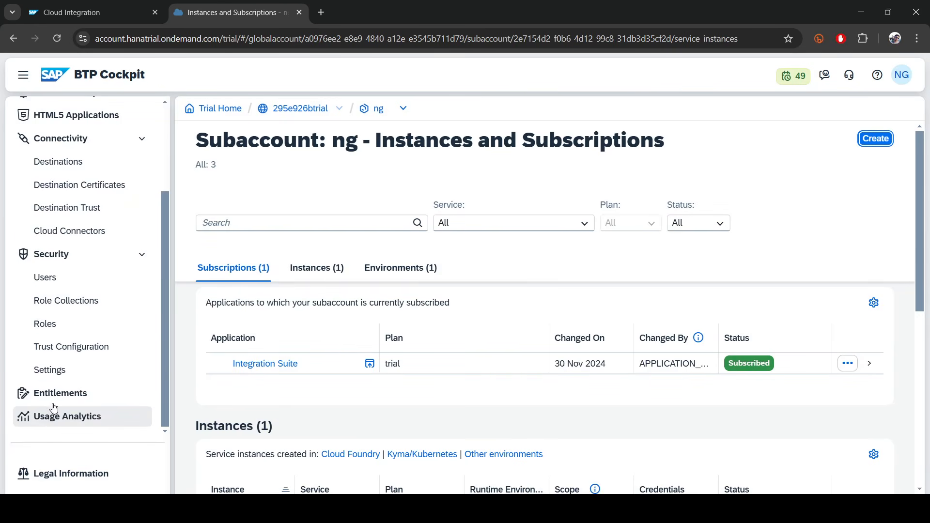
pyautogui.click(69, 397)
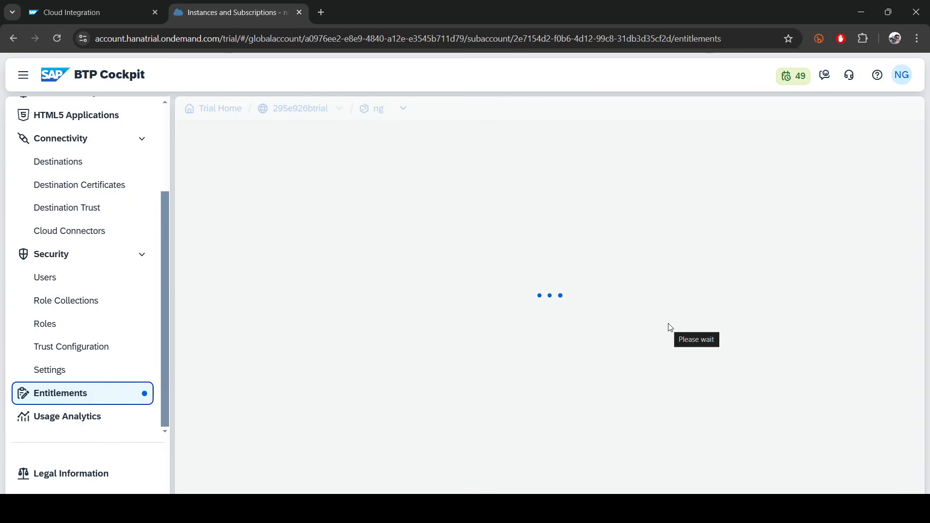
pyautogui.scroll(-1, 669, 323)
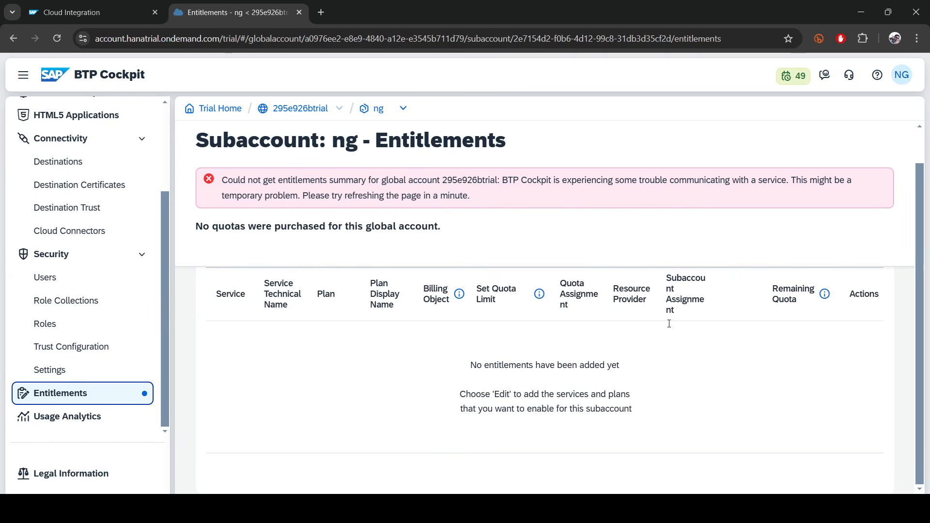
pyautogui.scroll(1, 487, 339)
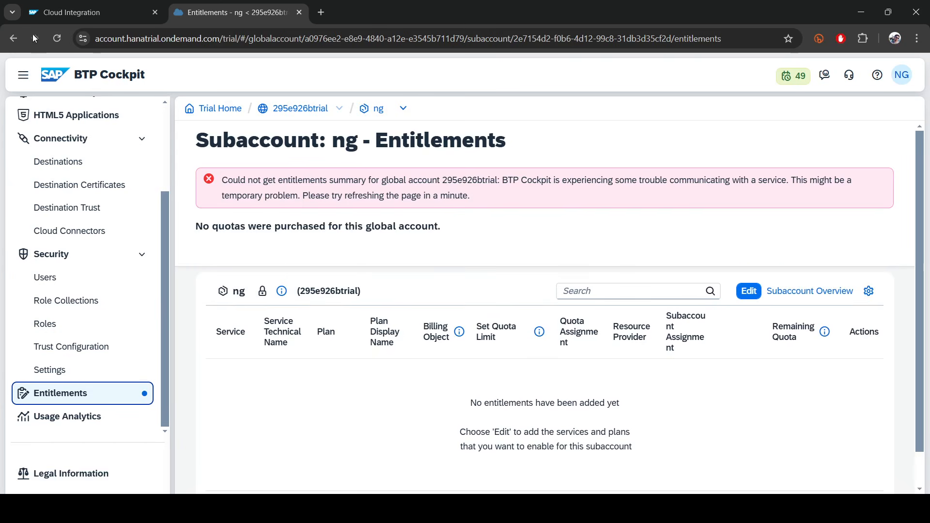
pyautogui.click(57, 38)
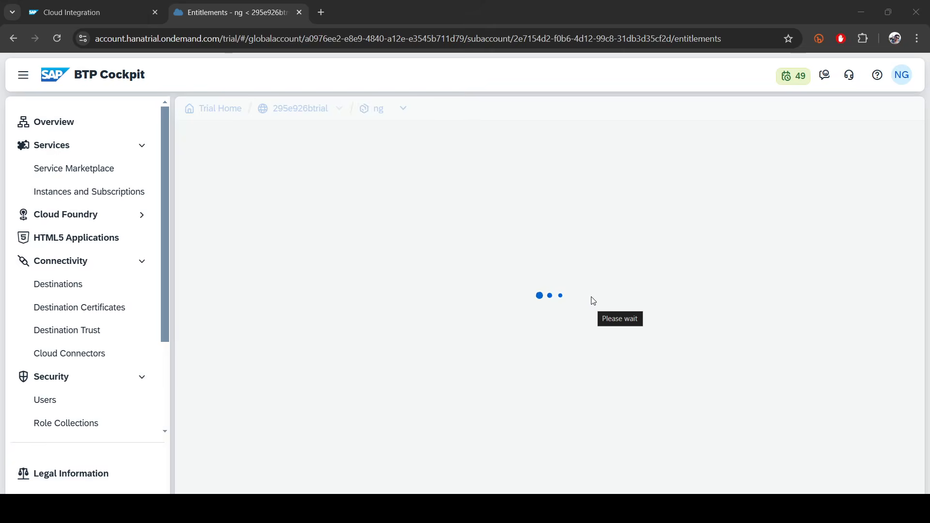
# Look through the subaccount's entitlements and search the page for "inte".
pyautogui.scroll(-10, 490, 312)
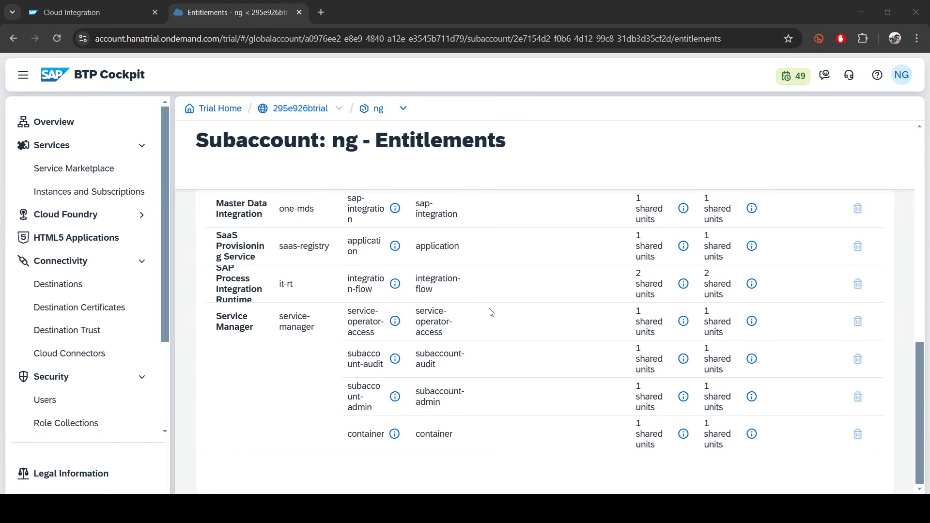
pyautogui.scroll(5, 490, 311)
pyautogui.scroll(5, 490, 311)
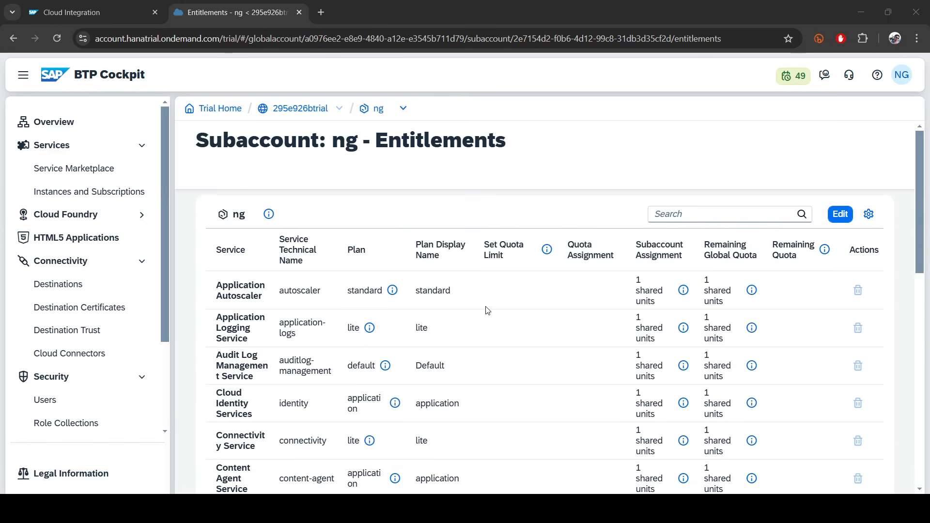
pyautogui.scroll(-5, 486, 306)
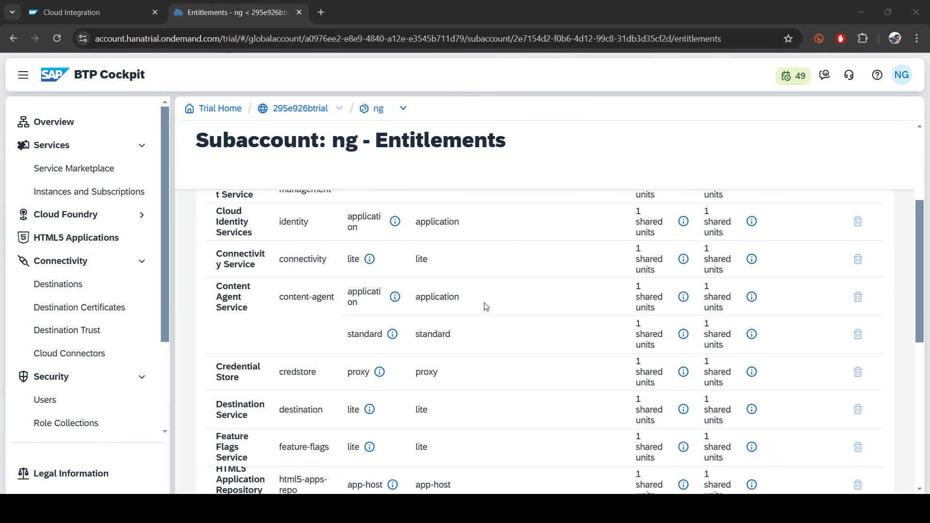
pyautogui.hotkey('ctrl', 'f')
pyautogui.write('i')
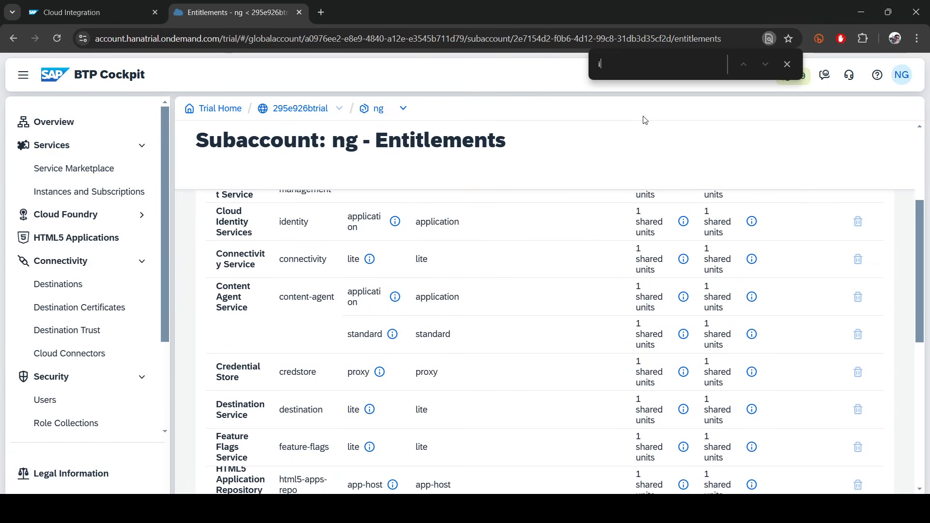
pyautogui.write('nte')
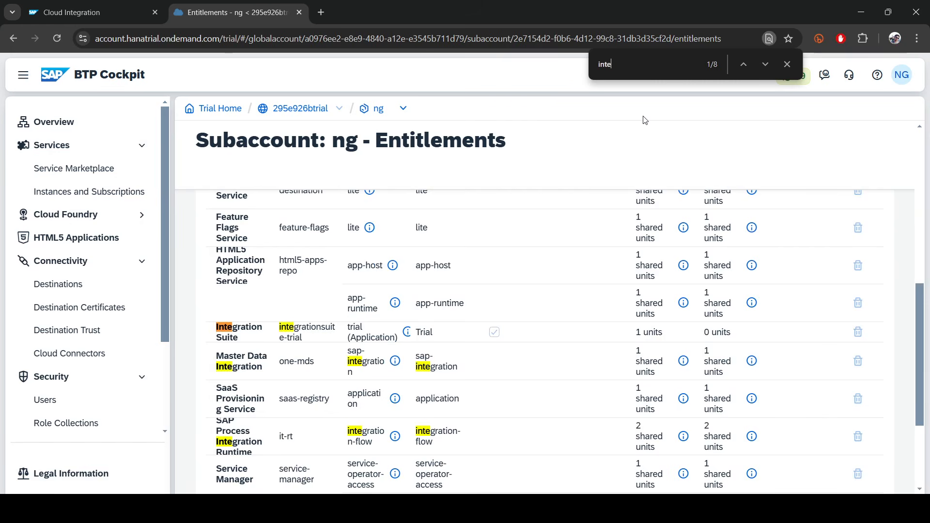
# Start editing the ng subaccount's entitlements and search the service plans available to add for "int".
pyautogui.scroll(6, 645, 338)
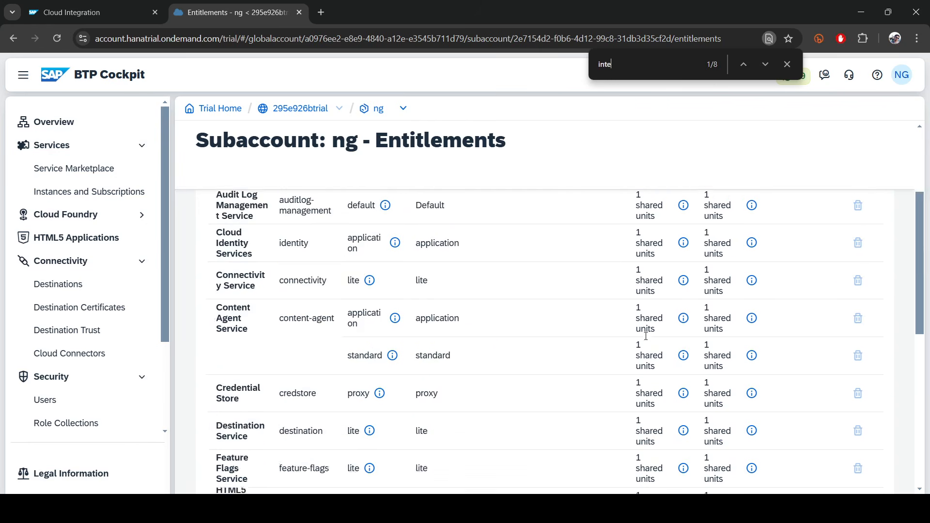
pyautogui.click(846, 218)
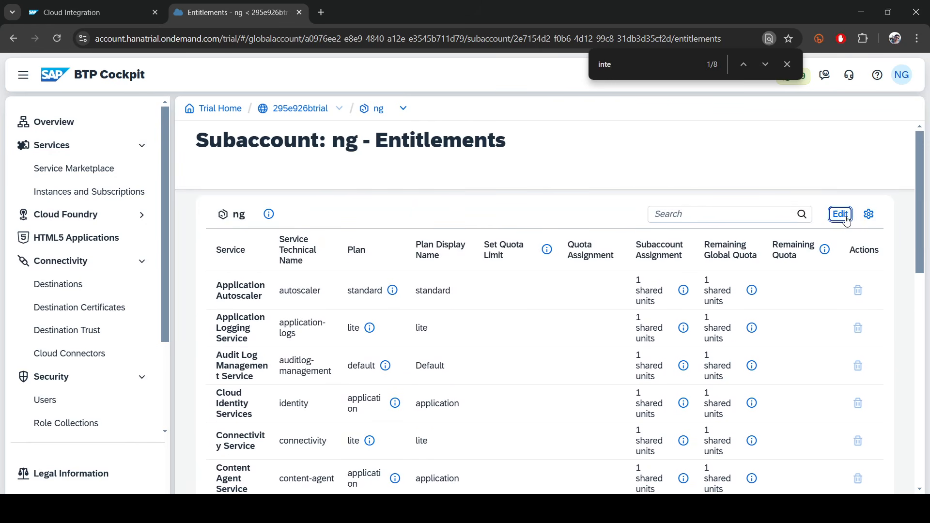
pyautogui.click(745, 220)
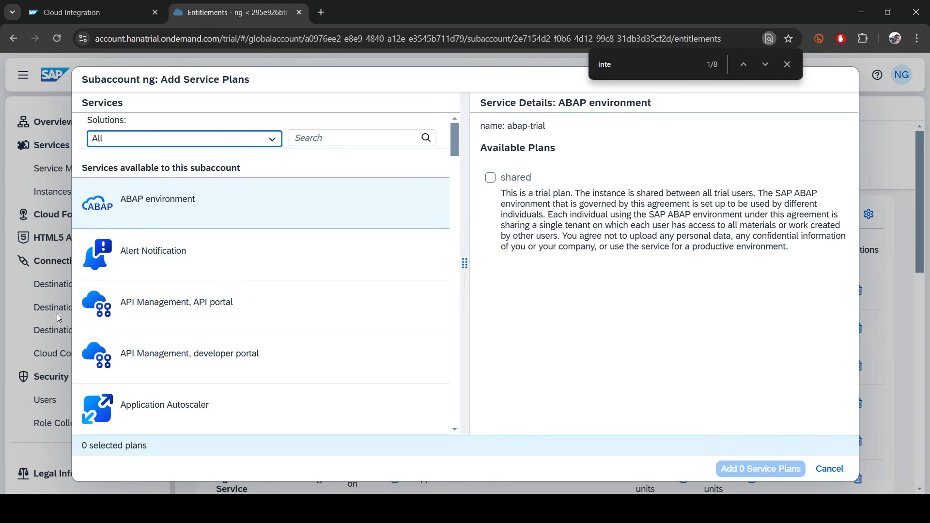
pyautogui.scroll(-5, 155, 240)
pyautogui.click(336, 137)
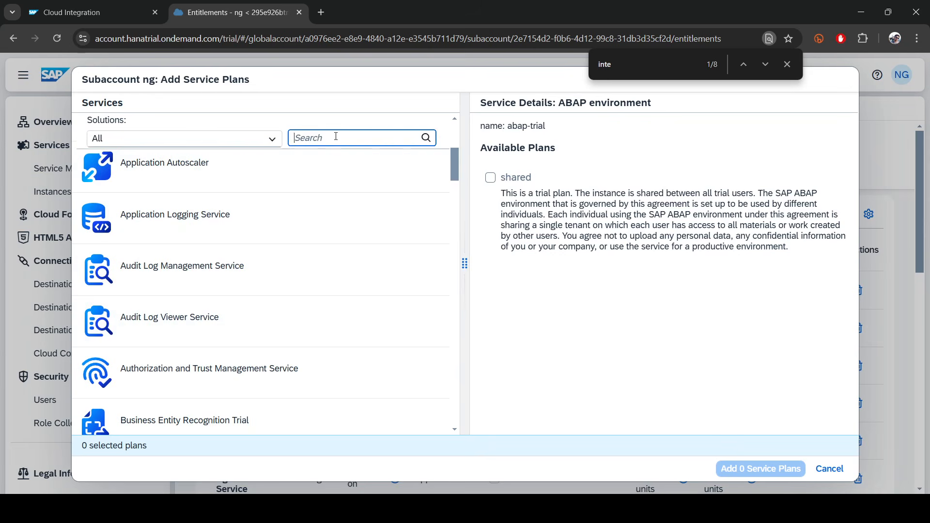
pyautogui.write('int')
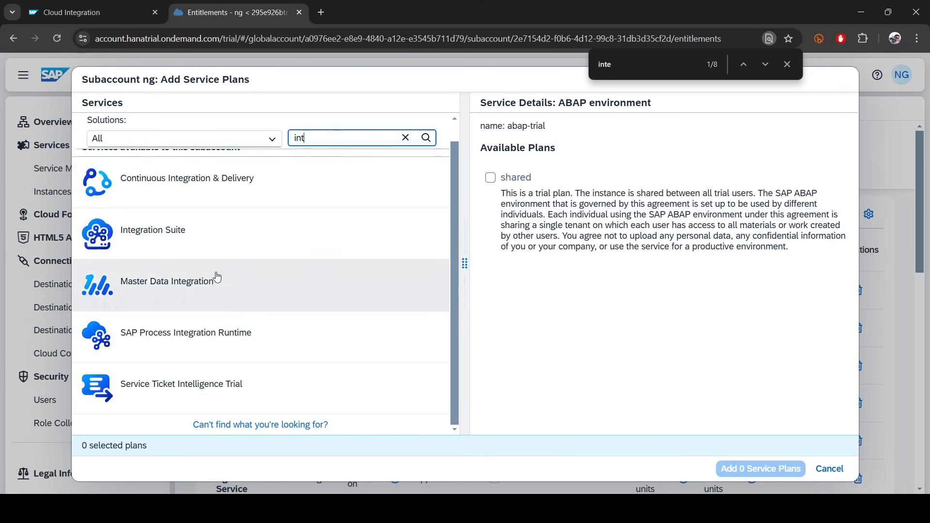
# Review the available plans of Integration Suite and SAP Process Integration Runtime, and cancel adding service plans.
pyautogui.click(170, 233)
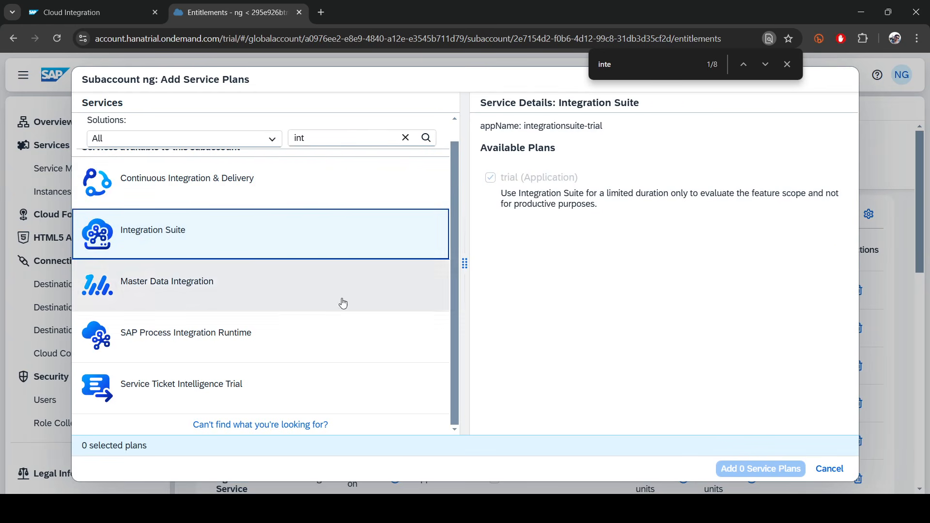
pyautogui.click(203, 338)
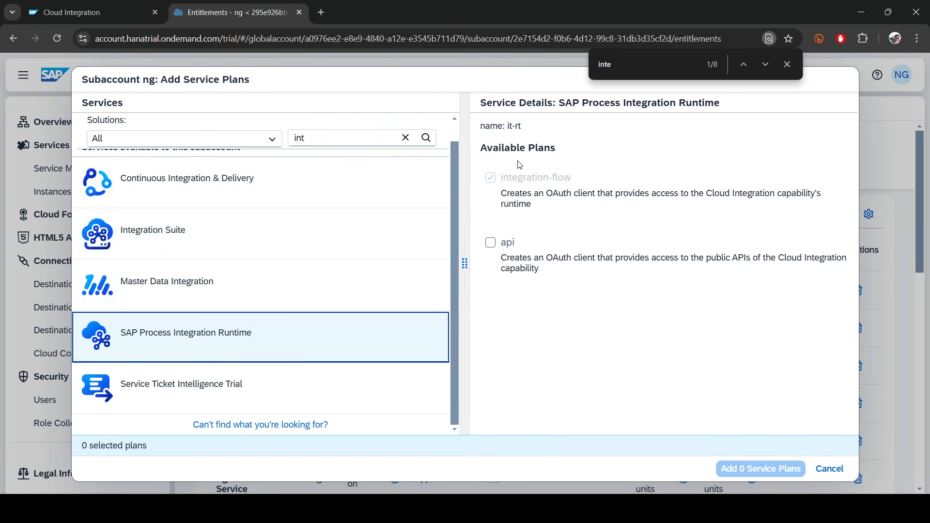
pyautogui.moveTo(502, 182); pyautogui.dragTo(581, 180)
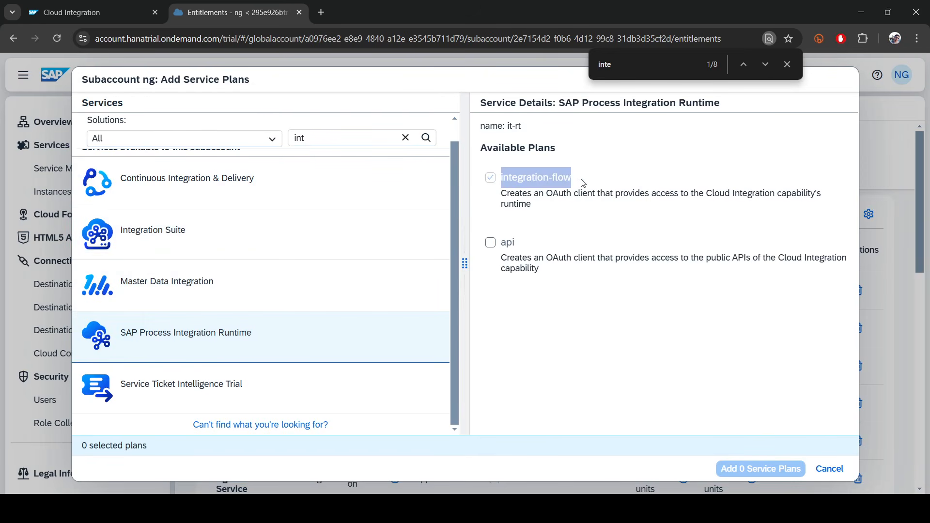
pyautogui.click(843, 473)
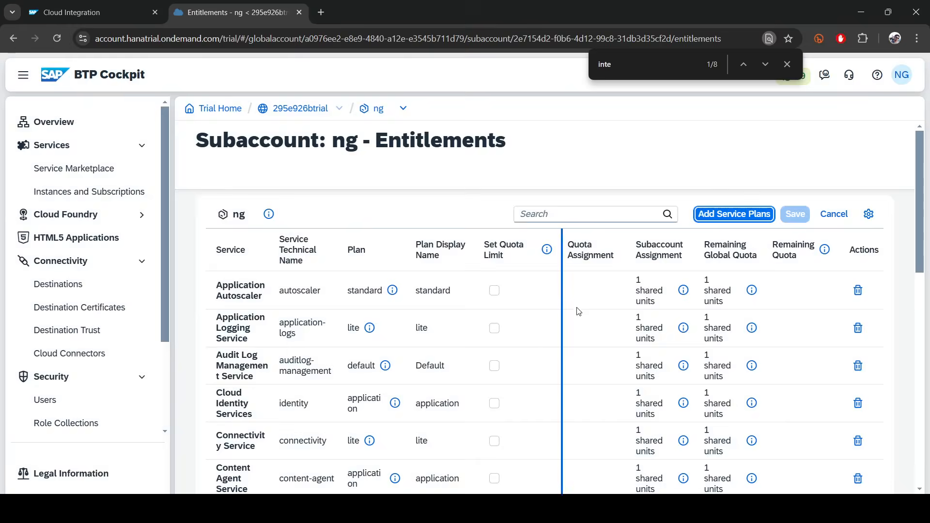
# Go to Instances and Subscriptions, choose Integration Suite as the service for a new instance or subscription, and discard it.
pyautogui.click(56, 190)
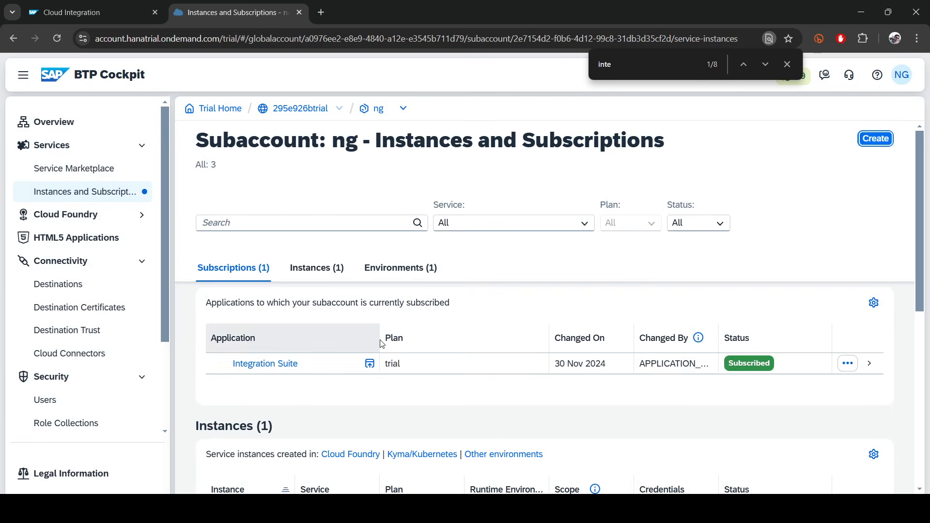
pyautogui.click(876, 140)
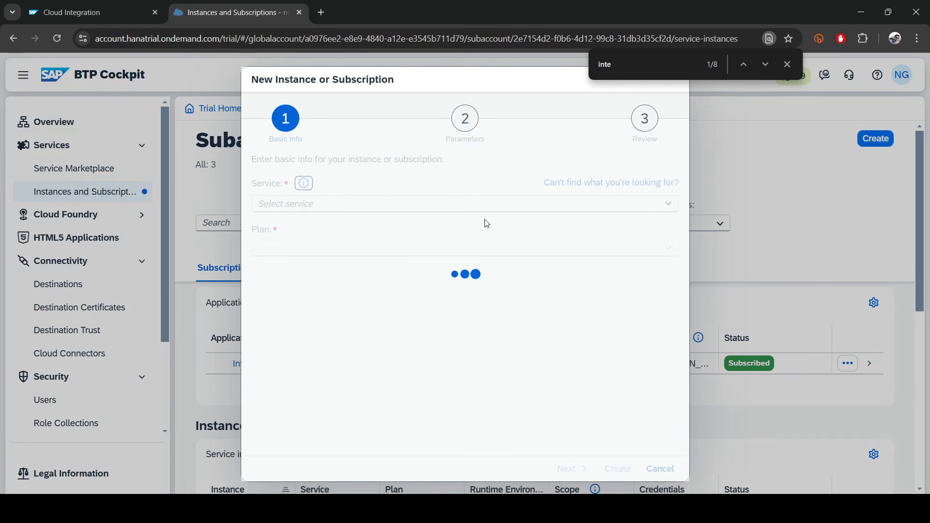
pyautogui.click(670, 205)
pyautogui.scroll(-1, 395, 382)
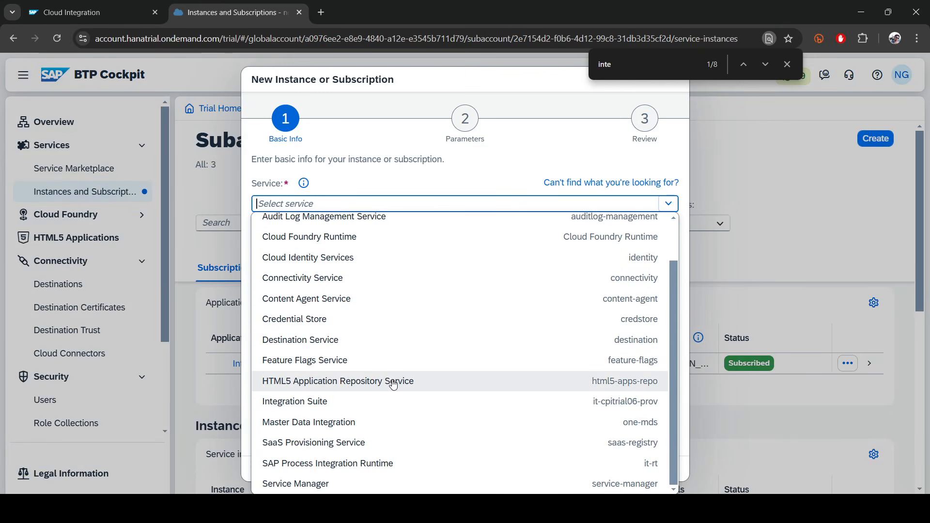
pyautogui.click(373, 455)
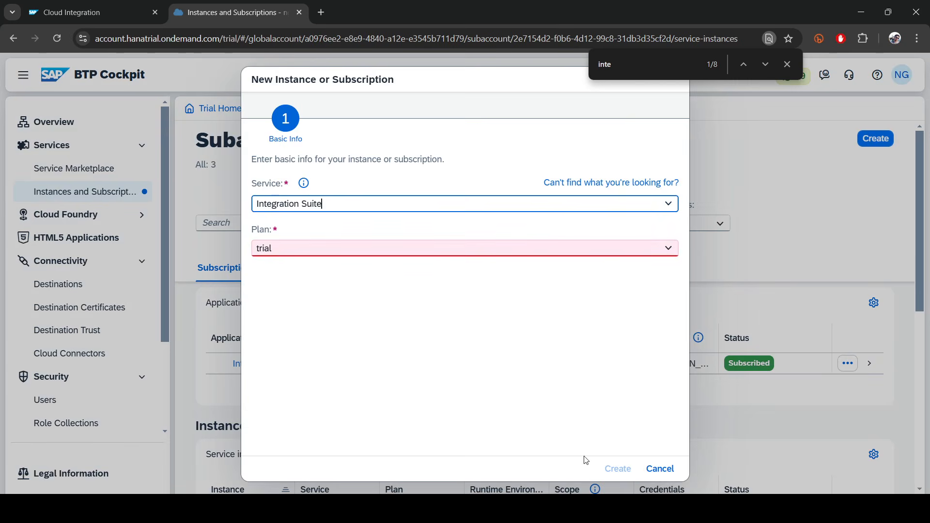
pyautogui.click(664, 470)
pyautogui.click(481, 307)
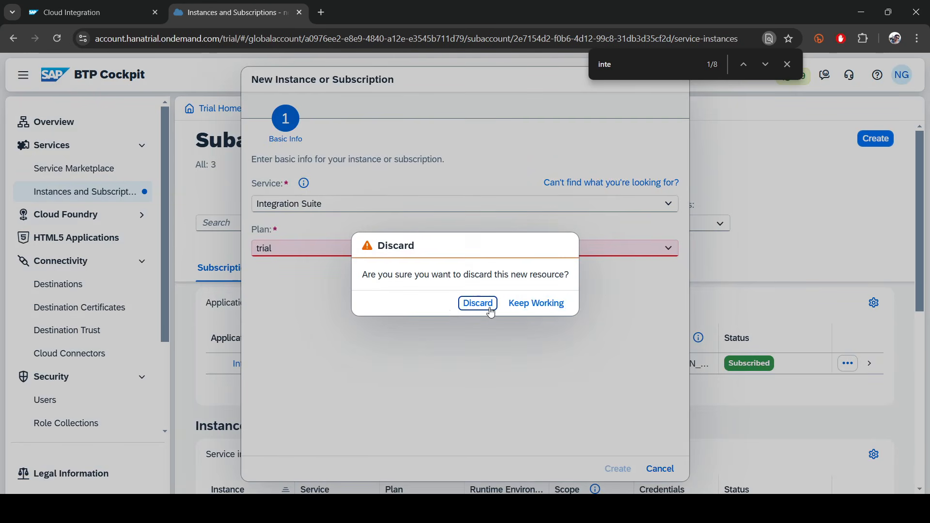
# Open the details of the trail instance and look at its service keys.
pyautogui.scroll(-2, 490, 311)
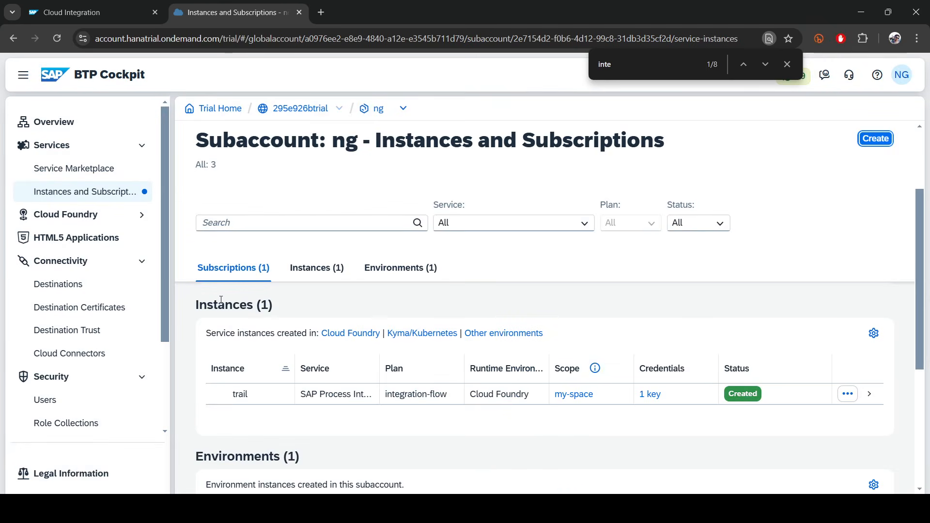
pyautogui.moveTo(199, 306); pyautogui.dragTo(285, 306)
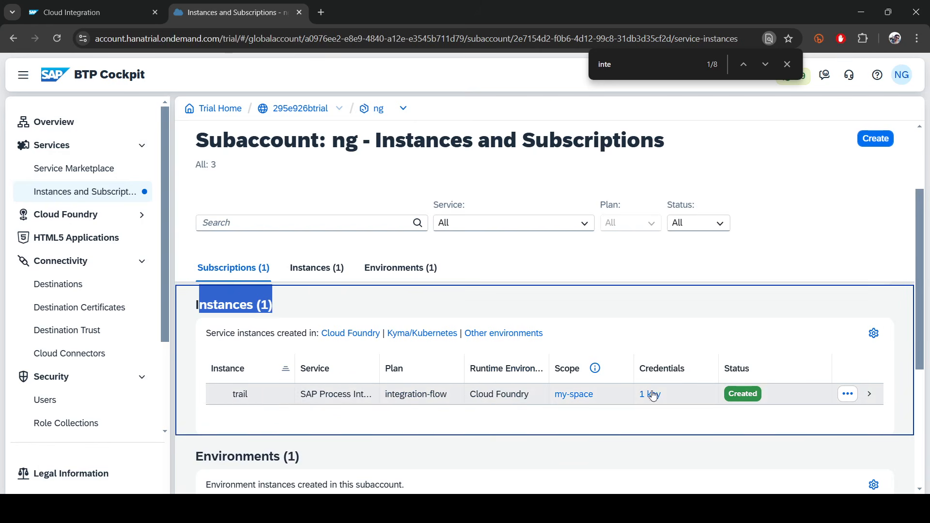
pyautogui.click(870, 394)
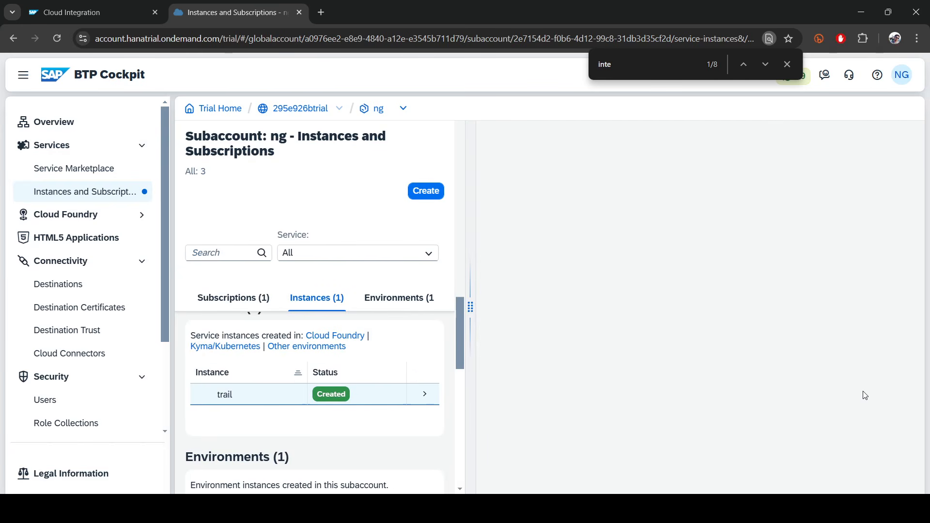
pyautogui.scroll(-3, 556, 369)
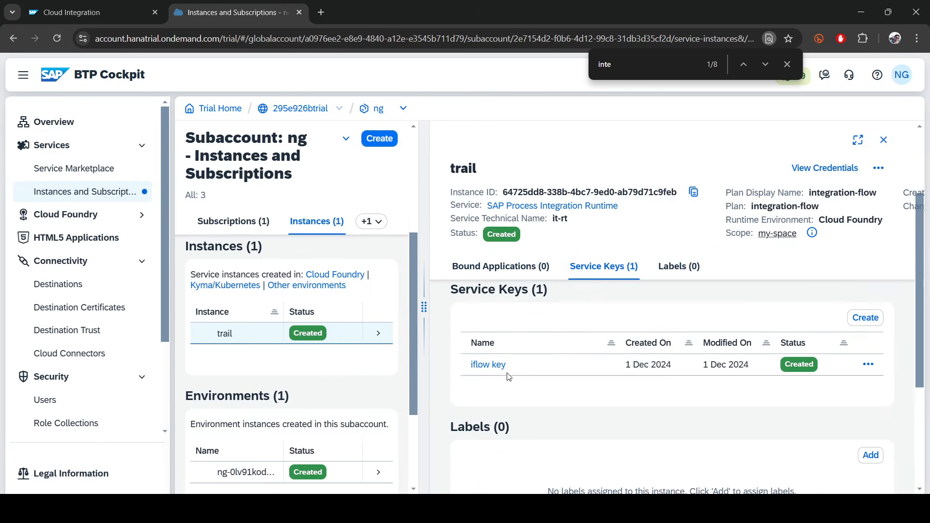
# Review the form and JSON options for a new service key on the trail instance, and cancel its creation.
pyautogui.click(866, 319)
pyautogui.click(509, 233)
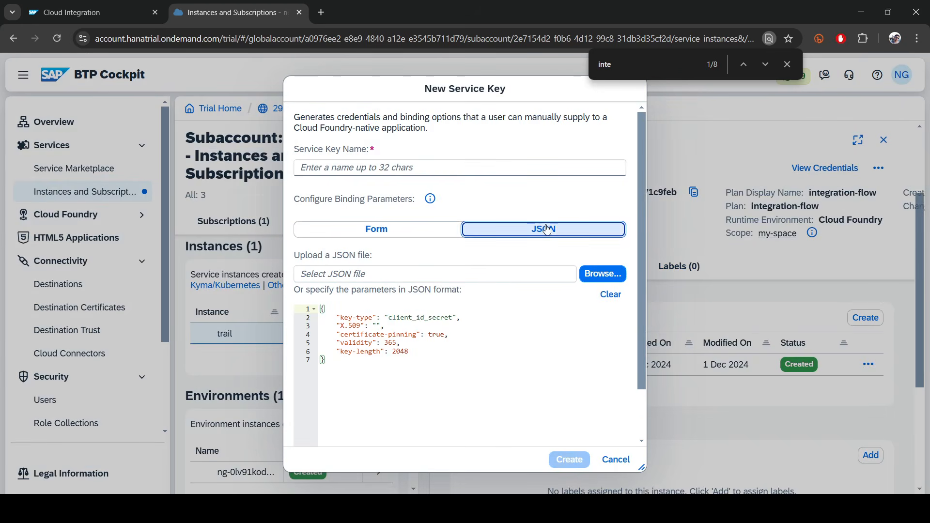
pyautogui.click(340, 229)
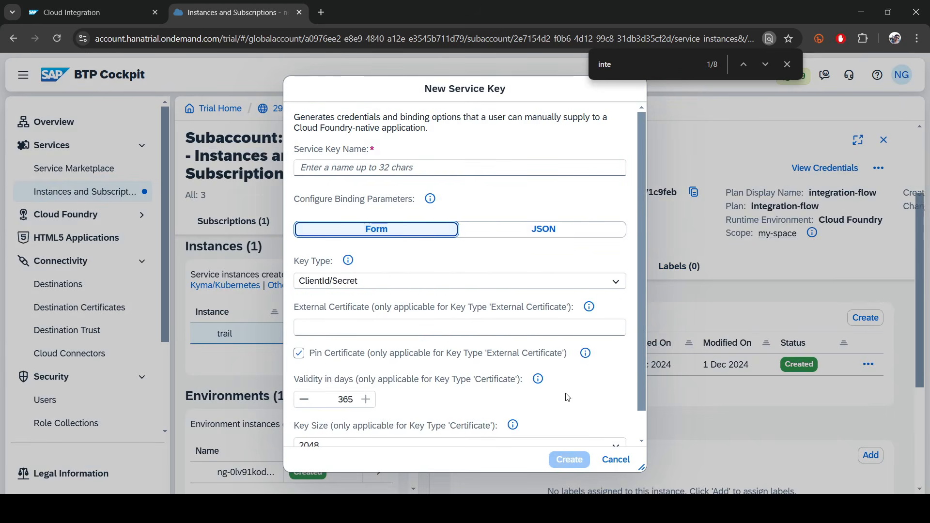
pyautogui.click(335, 167)
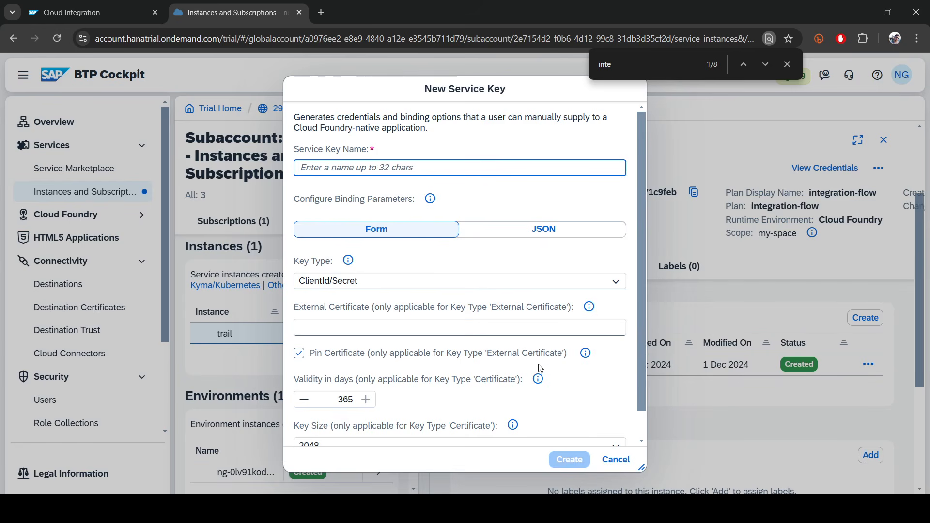
pyautogui.click(629, 466)
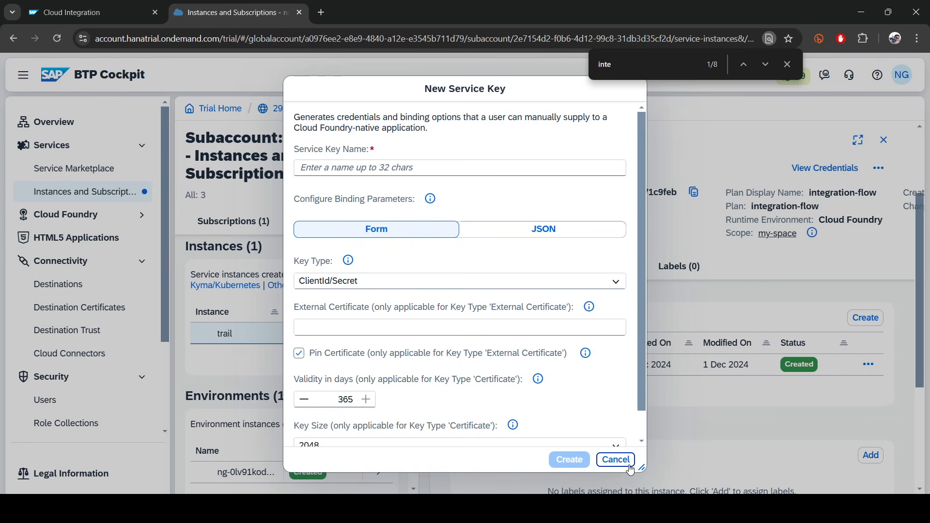
pyautogui.click(629, 467)
# Close the BTP Cockpit and put the CPI-Learning-From-A-Z integration flow into edit mode.
pyautogui.click(299, 12)
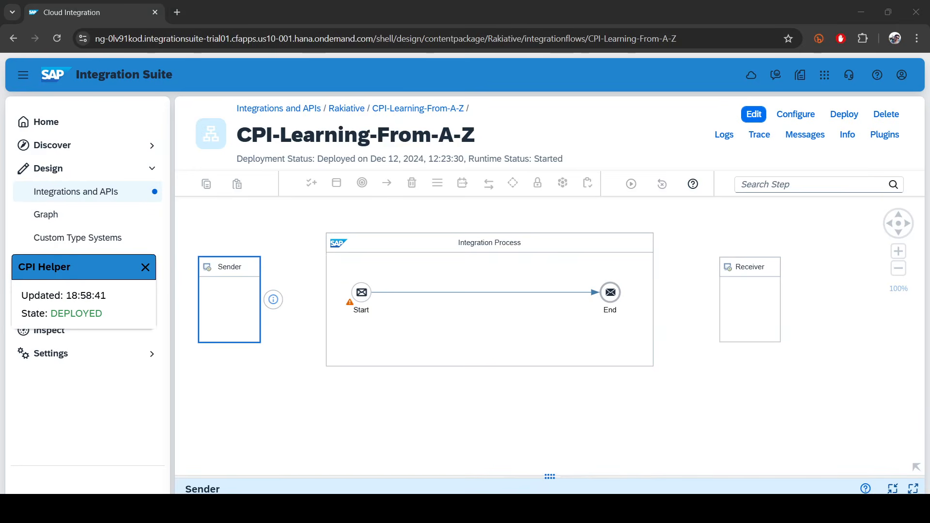
pyautogui.click(233, 289)
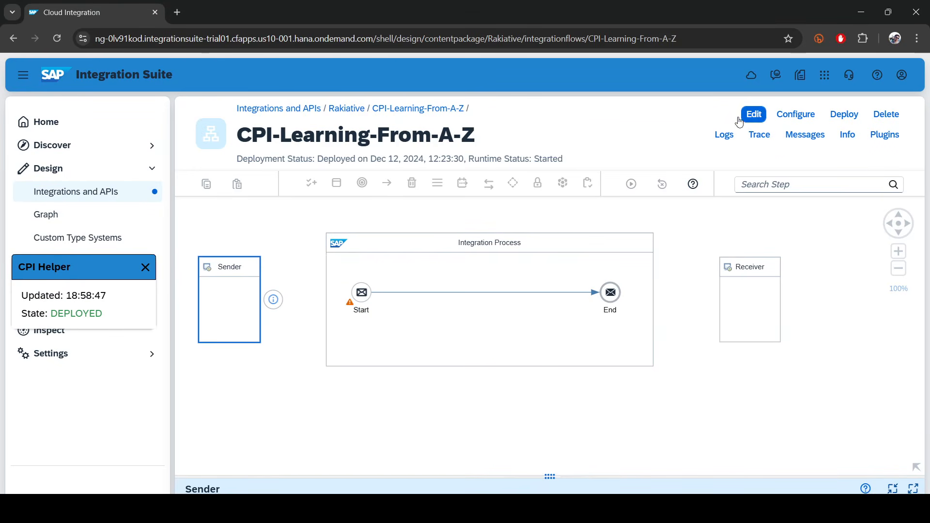
pyautogui.click(757, 117)
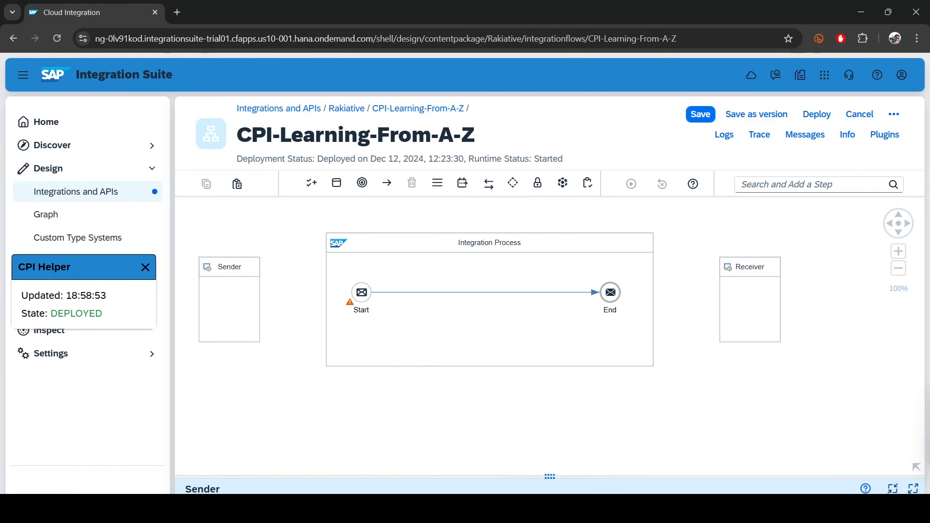
# Connect the Sender to the Start event of the Integration Process with an HTTPS adapter.
pyautogui.click(238, 298)
pyautogui.moveTo(274, 300); pyautogui.dragTo(364, 296)
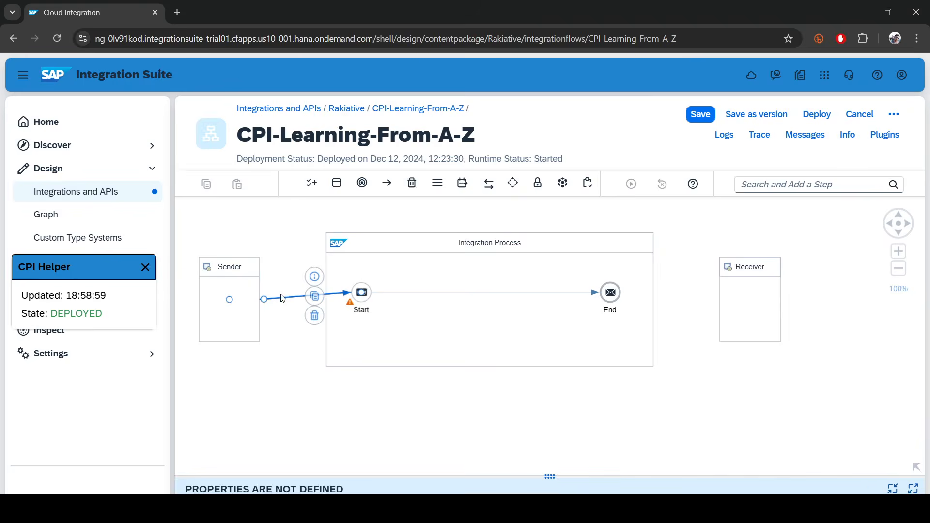
pyautogui.scroll(-3, 437, 277)
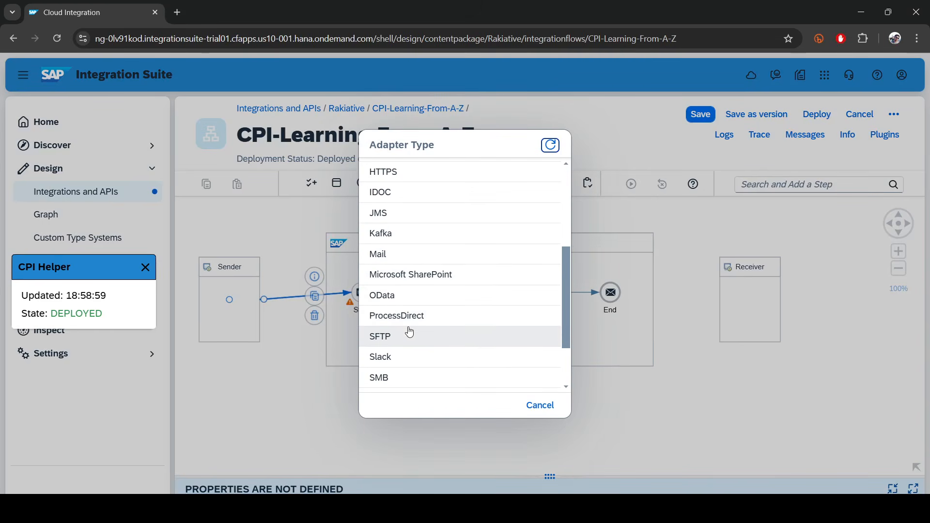
pyautogui.scroll(1, 409, 332)
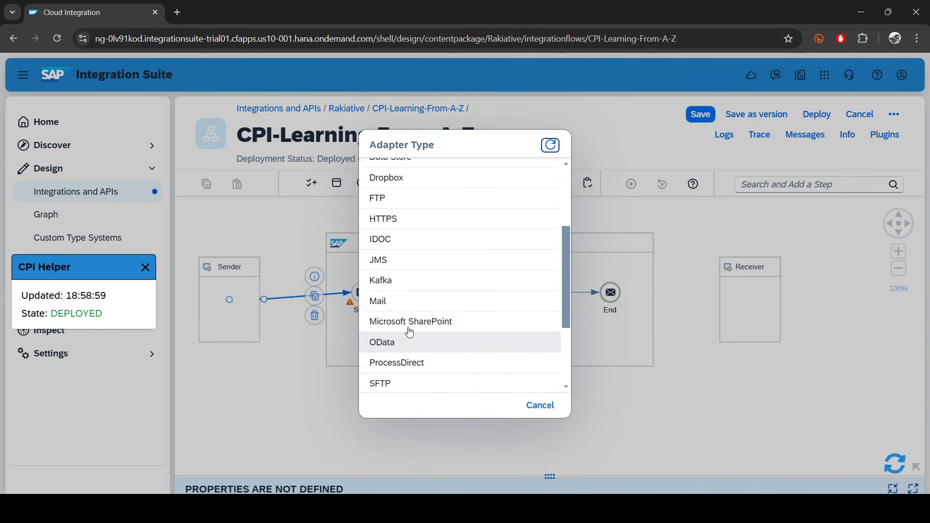
pyautogui.scroll(-3, 410, 332)
pyautogui.scroll(4, 409, 332)
pyautogui.scroll(1, 405, 330)
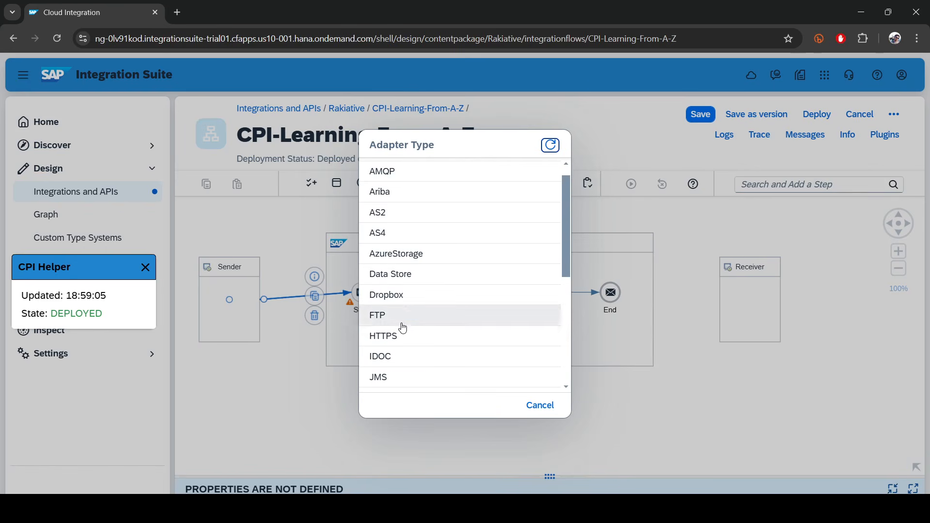
pyautogui.click(394, 335)
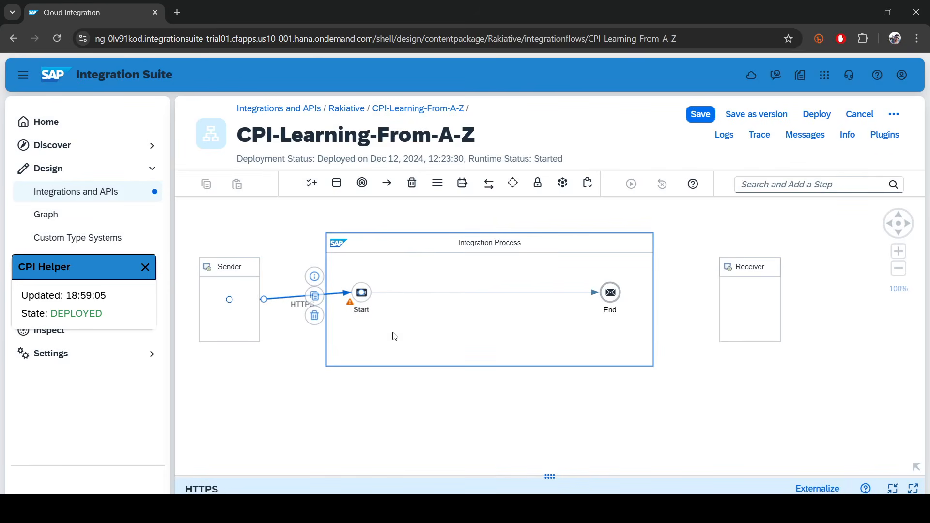
# Open the connection settings of the HTTPS sender channel and disable CSRF protection.
pyautogui.click(281, 329)
pyautogui.click(285, 303)
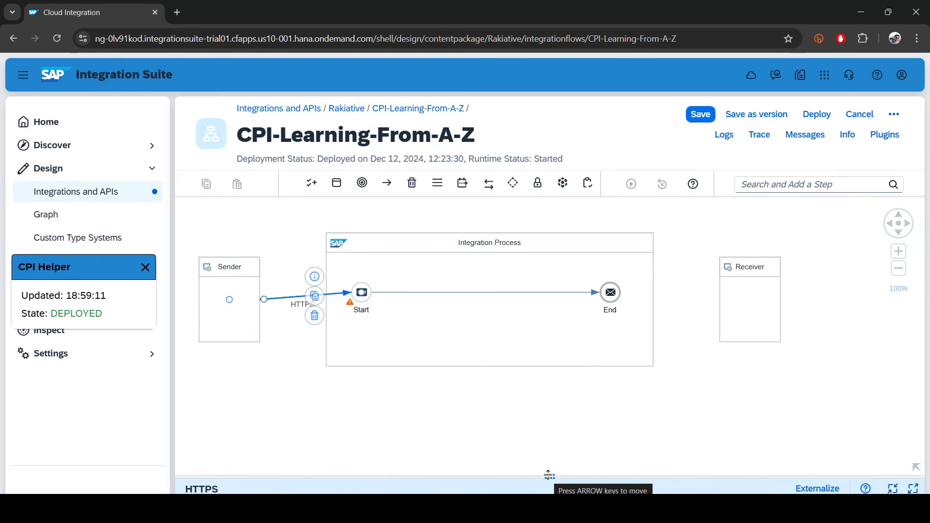
pyautogui.moveTo(548, 475); pyautogui.dragTo(484, 283)
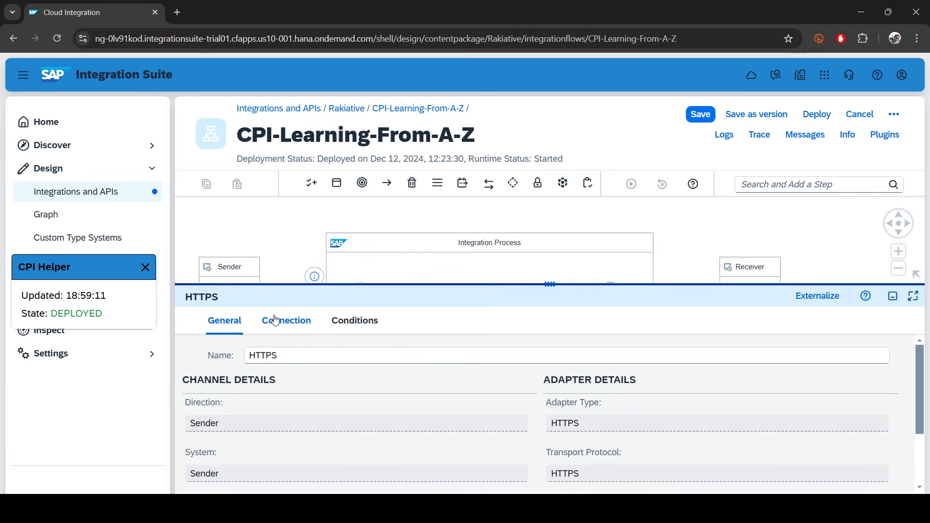
pyautogui.click(294, 325)
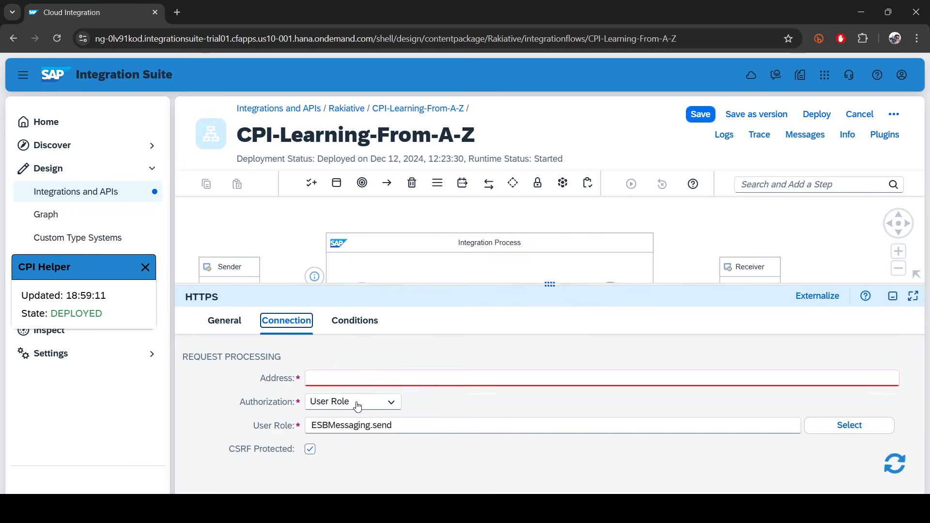
pyautogui.click(310, 452)
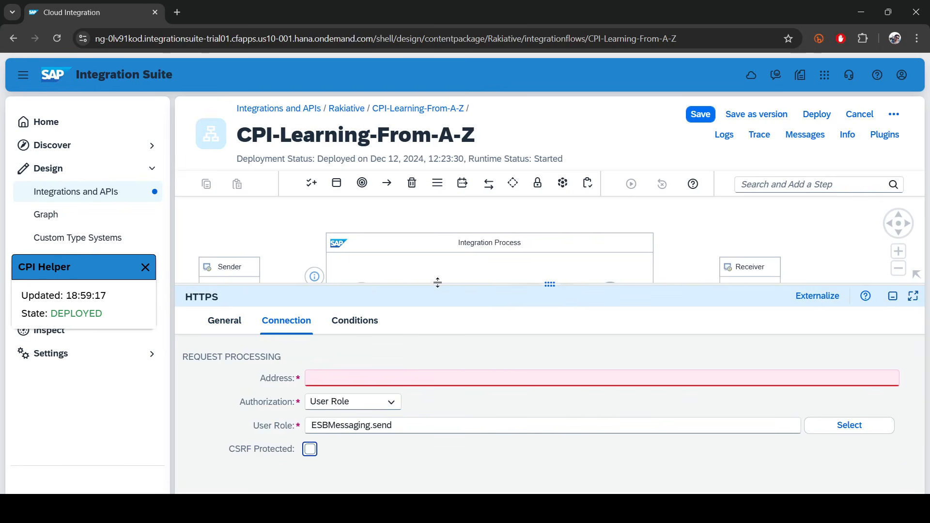
# Set the HTTPS channel's address to /input, copying the last path segment from the iflow-practice request URL in Postman.
pyautogui.click(342, 375)
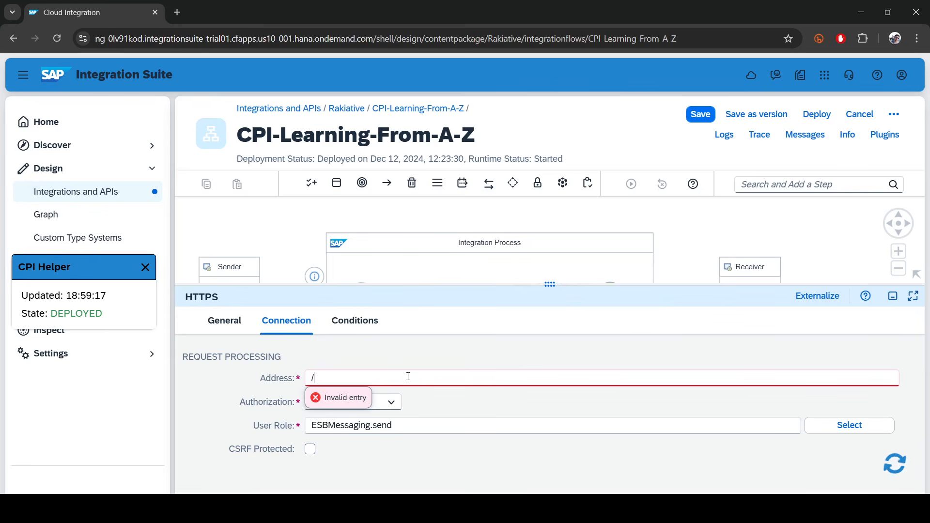
pyautogui.write('/')
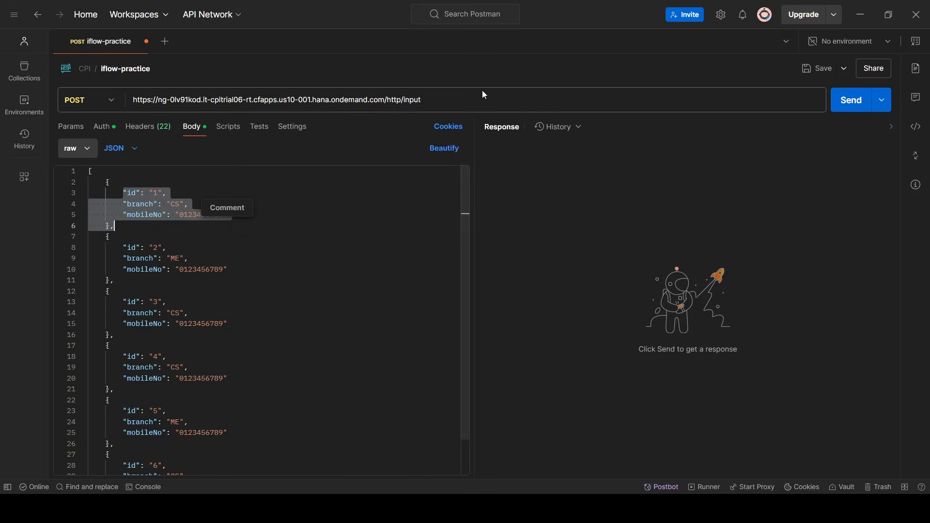
pyautogui.moveTo(389, 101); pyautogui.dragTo(507, 99)
pyautogui.click(469, 107)
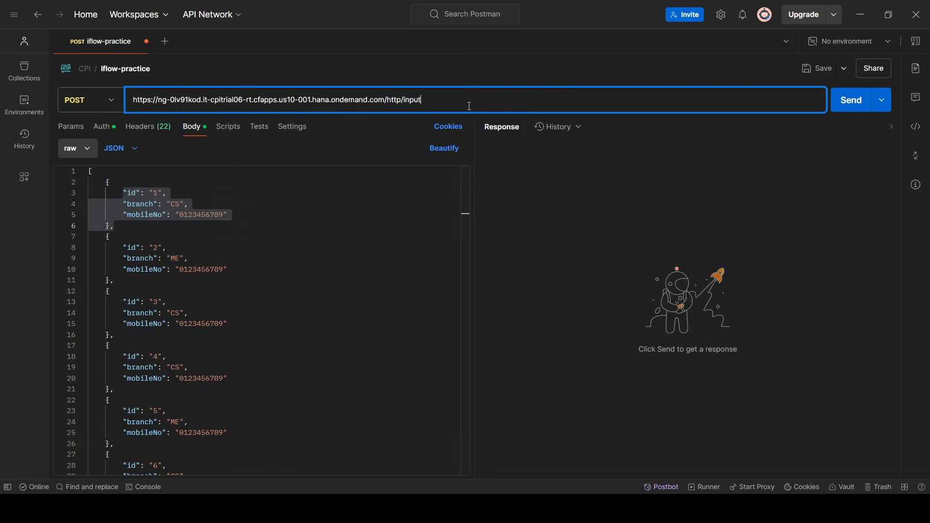
pyautogui.moveTo(416, 105); pyautogui.dragTo(388, 104)
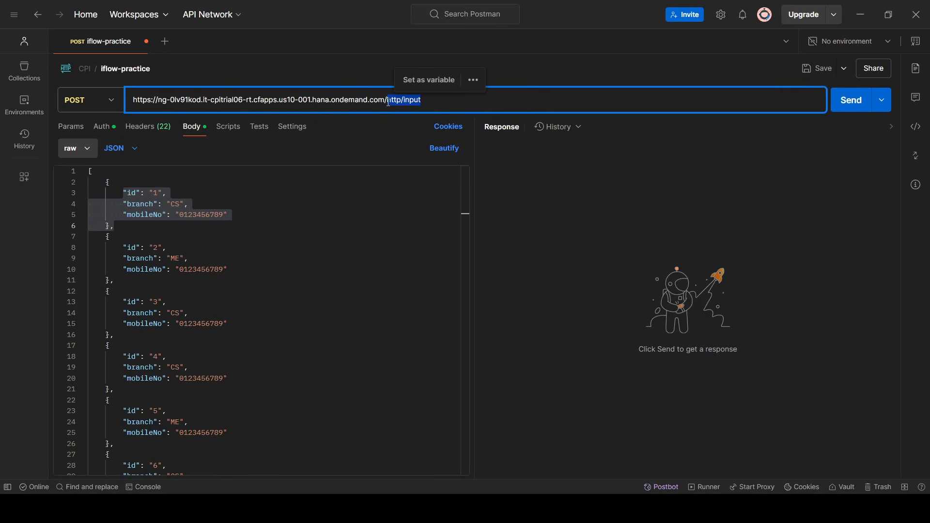
pyautogui.moveTo(136, 99); pyautogui.dragTo(50, 85)
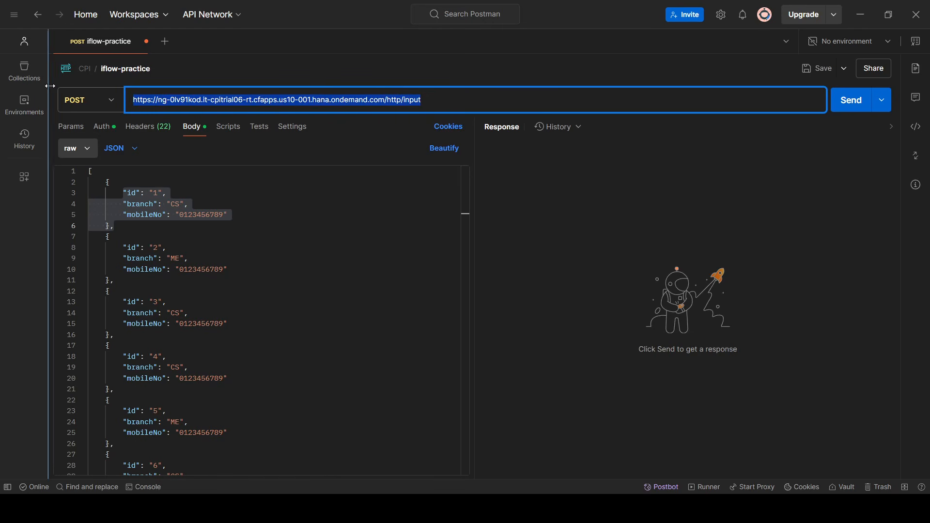
pyautogui.click(383, 100)
pyautogui.doubleClick(412, 99)
pyautogui.hotkey('ctrl', 'c')
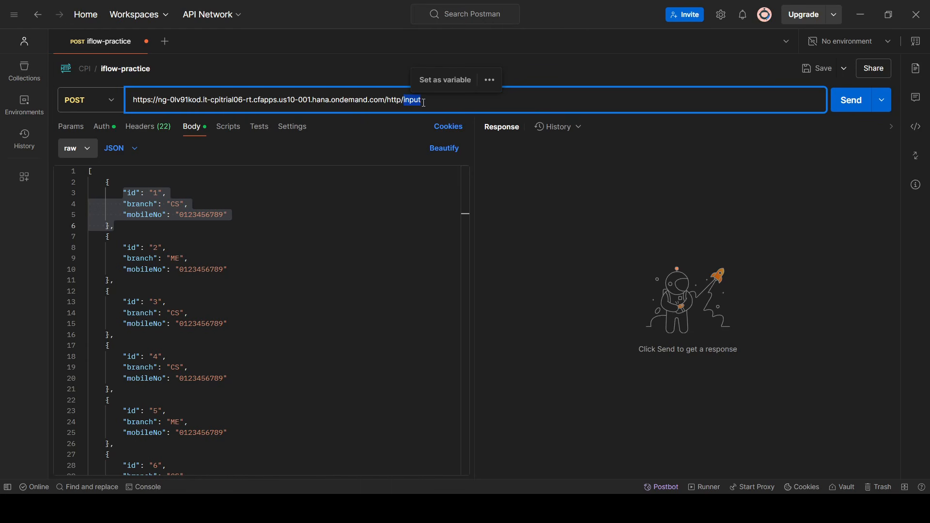
pyautogui.click(871, 18)
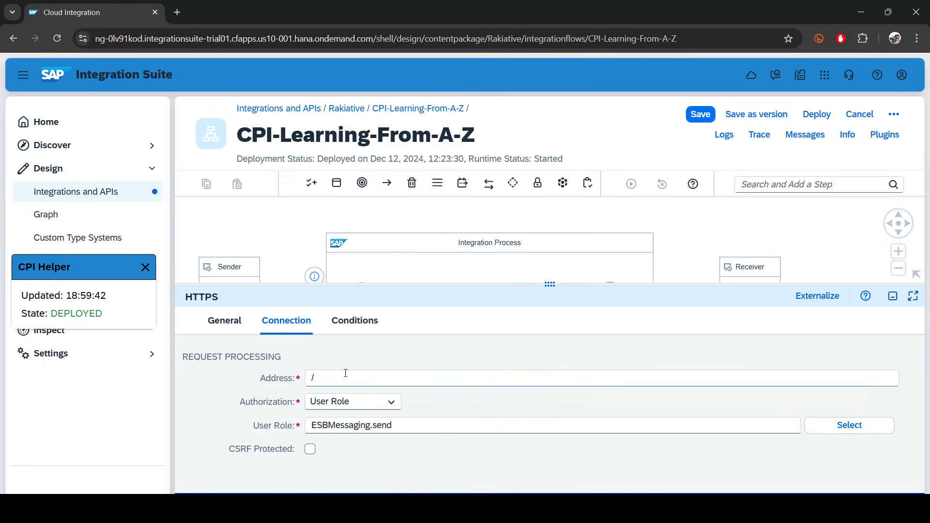
pyautogui.hotkey('ctrl', 'v')
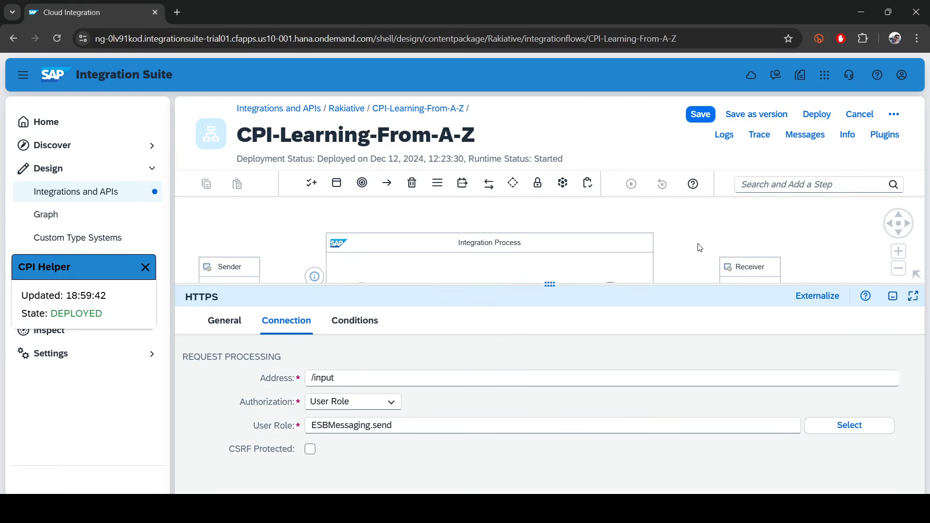
pyautogui.click(893, 296)
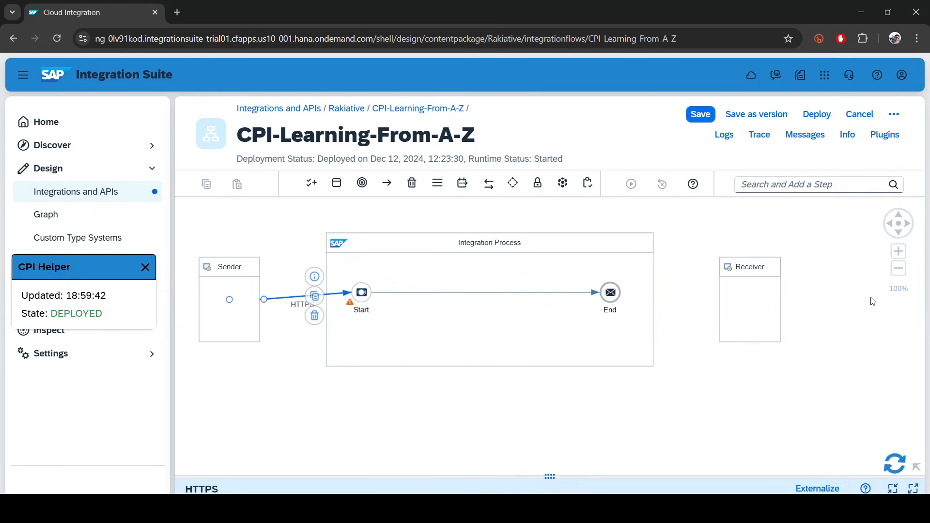
# Save the integration flow, deploy it to the Cloud Integration runtime profile, and check its runtime status.
pyautogui.click(704, 116)
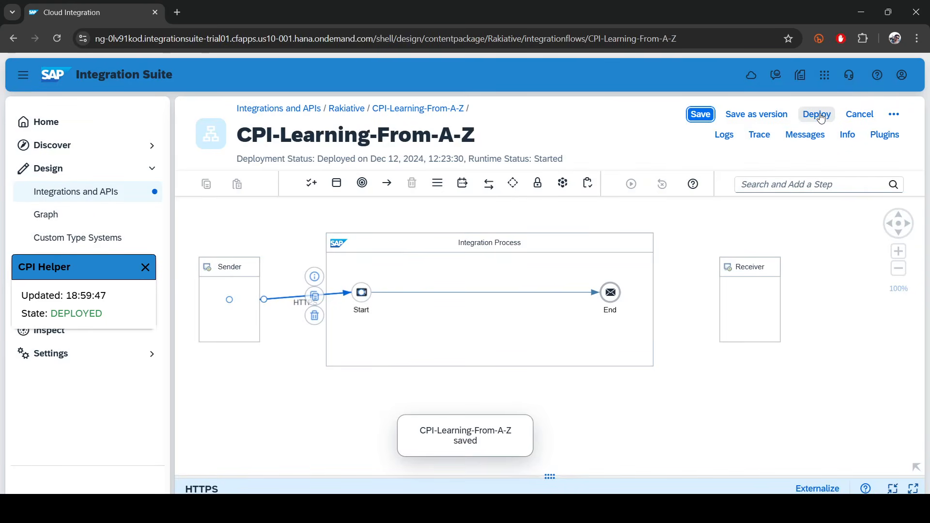
pyautogui.click(819, 115)
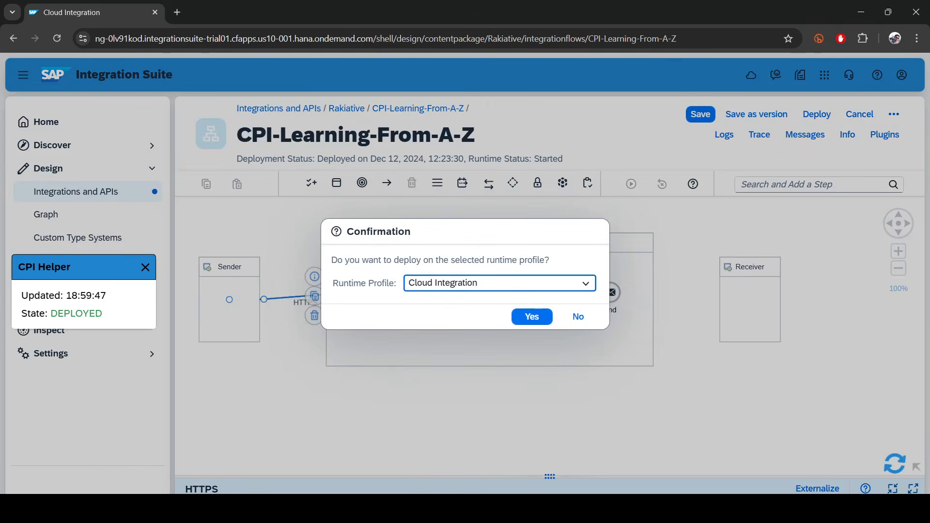
pyautogui.click(532, 316)
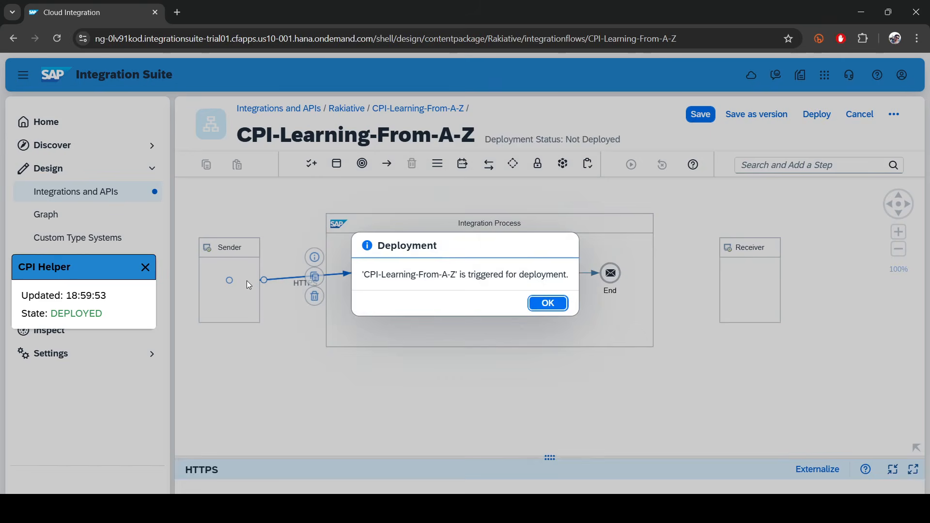
pyautogui.click(543, 304)
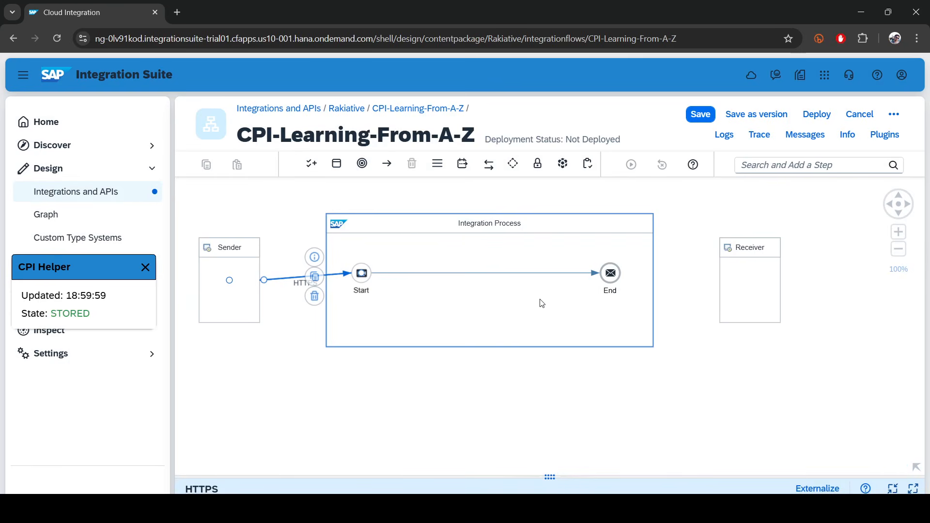
pyautogui.moveTo(479, 159); pyautogui.dragTo(592, 164)
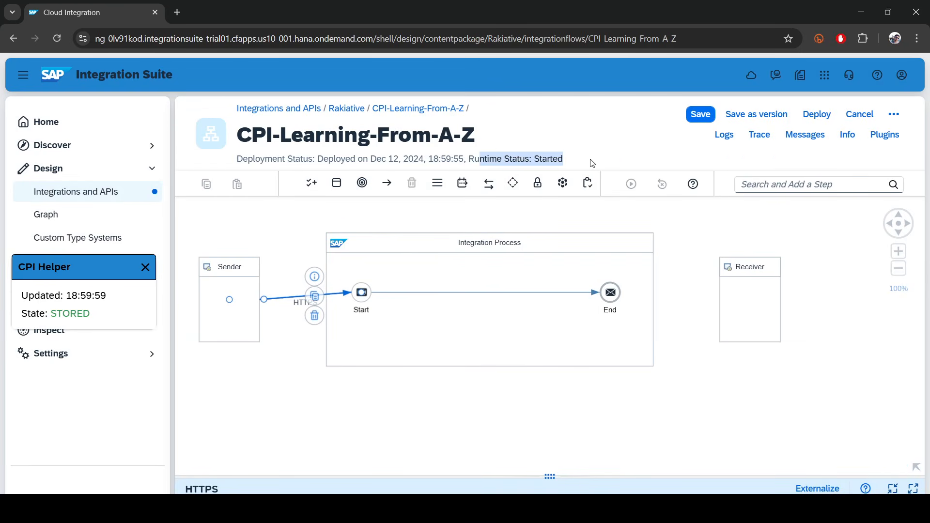
# Duplicate the Cloud Integration browser tab and open the started integration content from the Integrations and APIs monitoring overview there.
pyautogui.rightClick(112, 11)
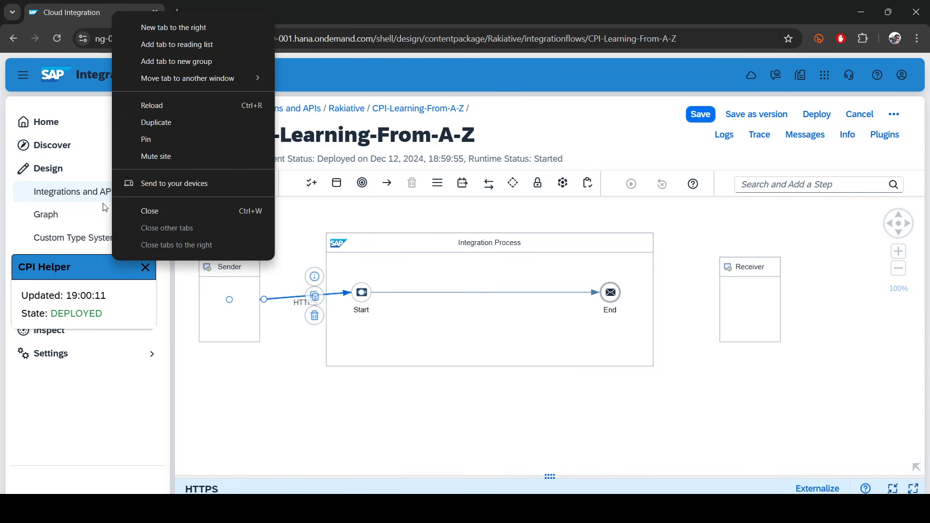
pyautogui.click(378, 200)
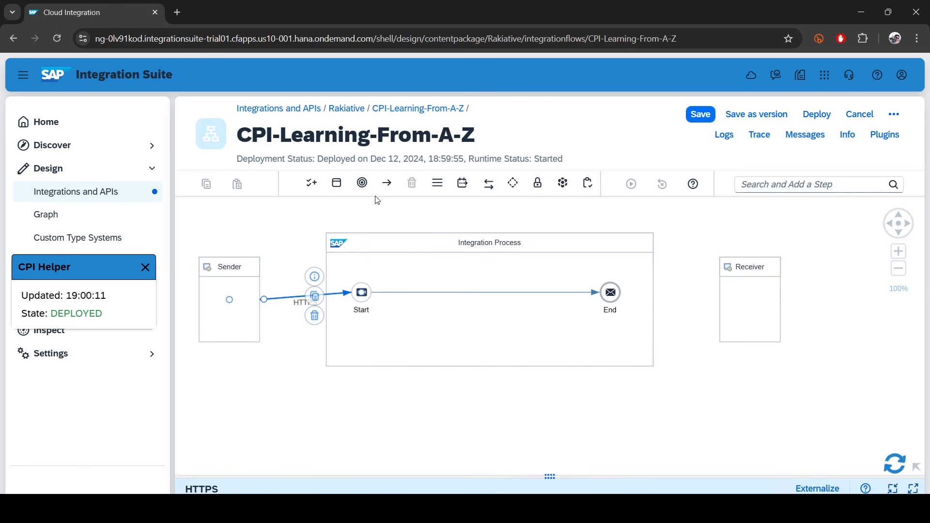
pyautogui.rightClick(114, 10)
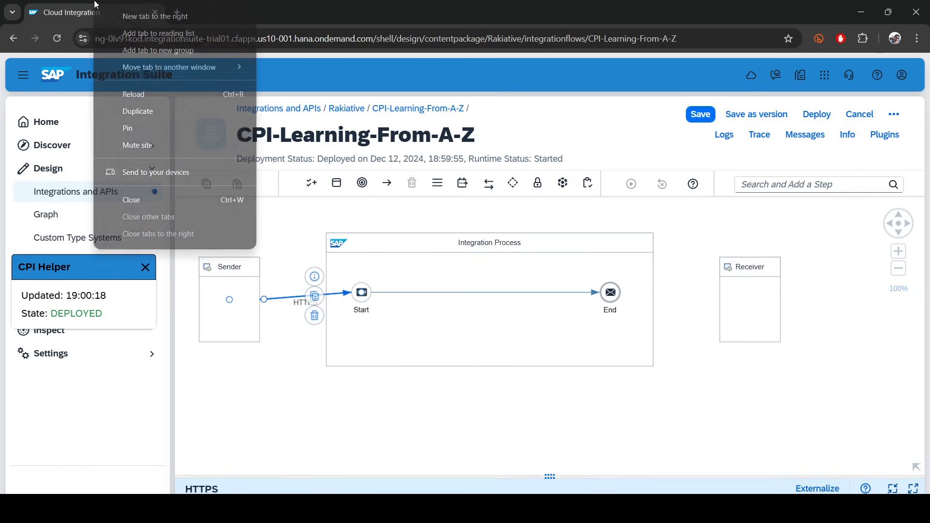
pyautogui.click(129, 115)
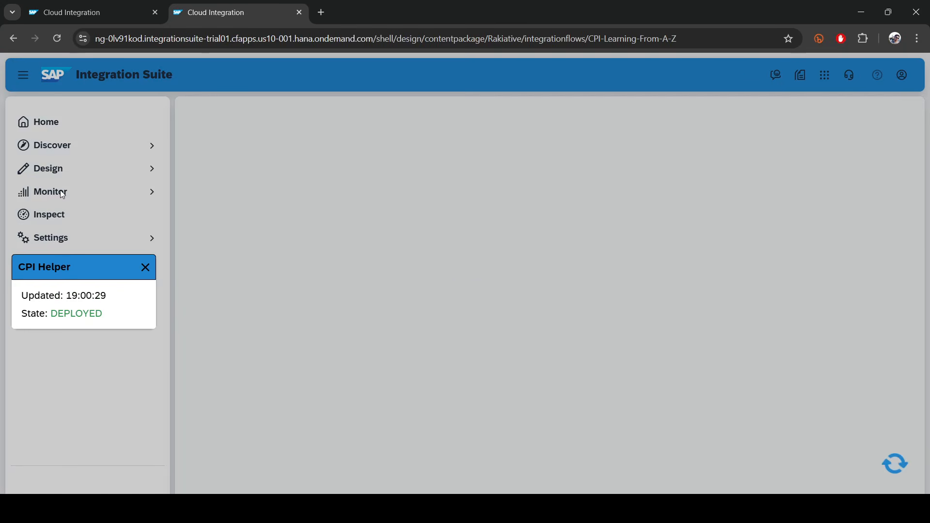
pyautogui.click(61, 193)
pyautogui.click(63, 217)
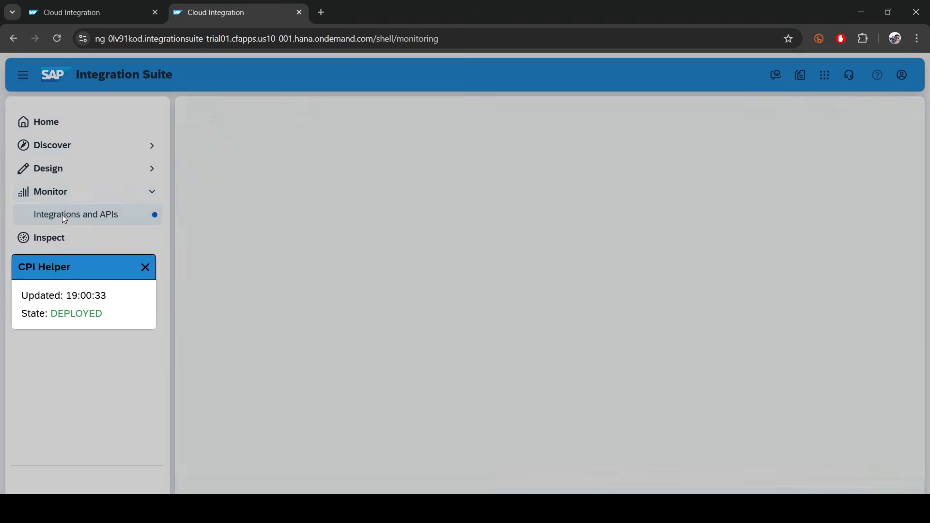
pyautogui.scroll(-2, 335, 468)
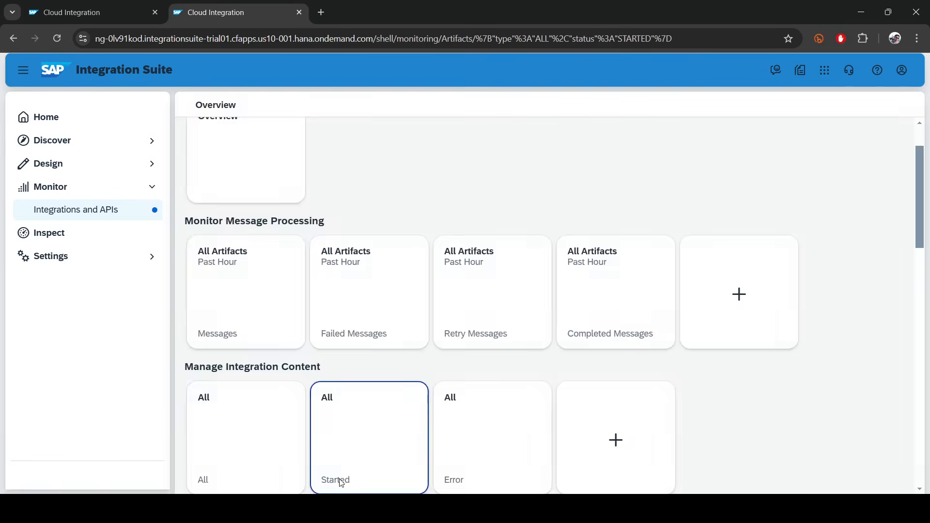
pyautogui.click(338, 478)
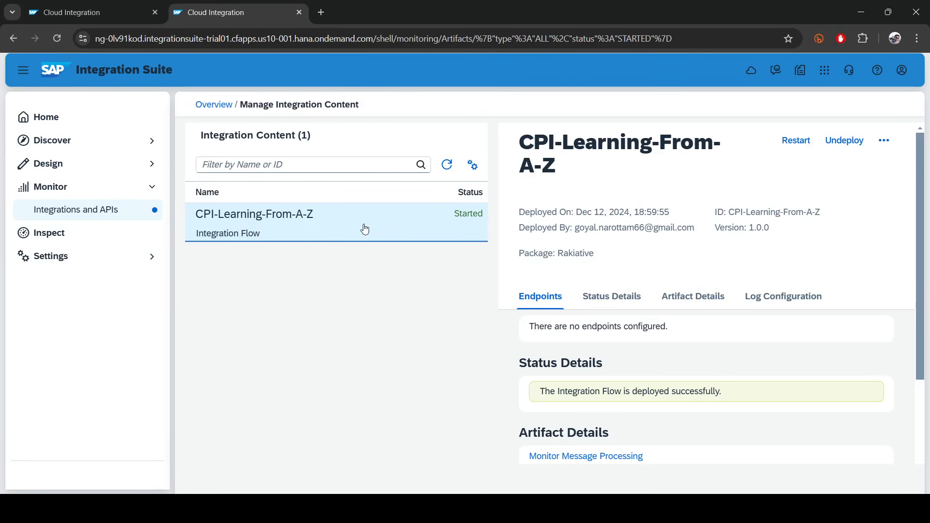
# Refresh the integration content and examine the endpoints and deployment details of CPI-Learning-From-A-Z.
pyautogui.scroll(-5, 678, 389)
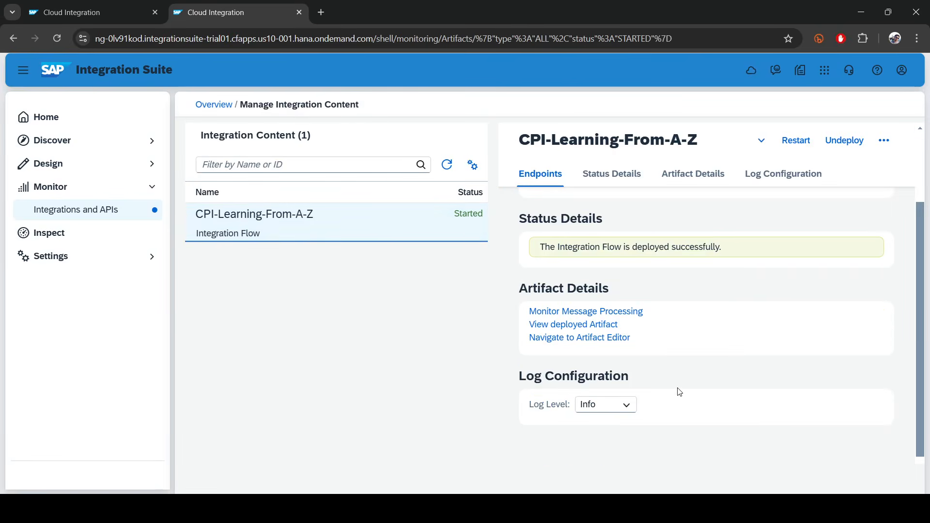
pyautogui.scroll(5, 678, 388)
pyautogui.click(446, 165)
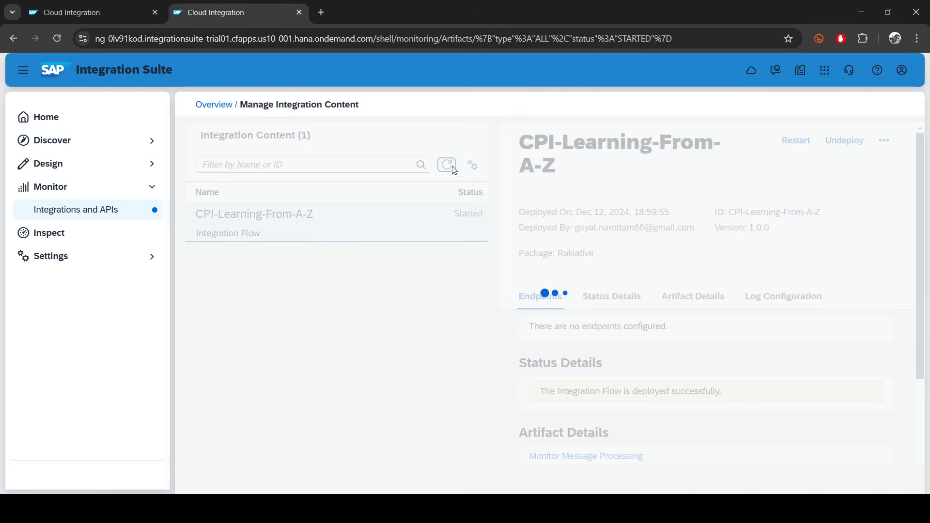
pyautogui.click(636, 322)
pyautogui.moveTo(636, 323); pyautogui.dragTo(760, 332)
pyautogui.click(565, 330)
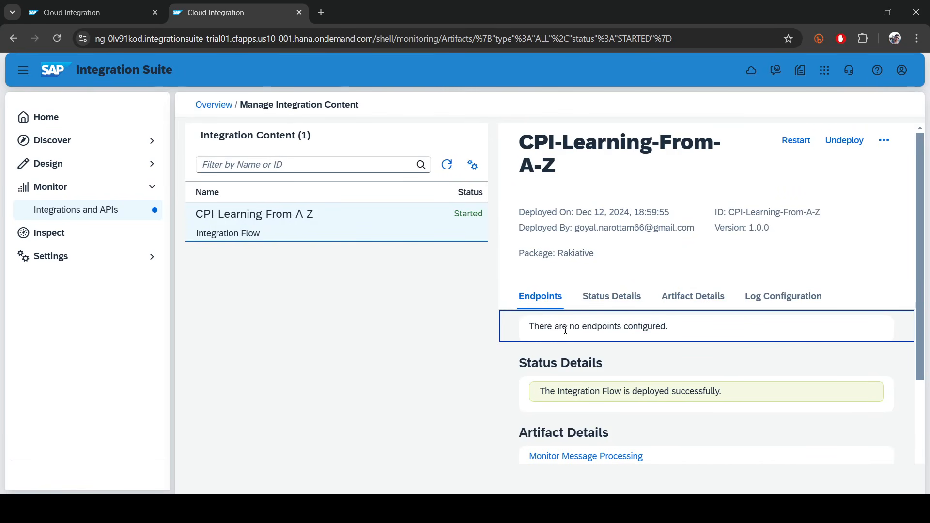
pyautogui.moveTo(681, 329); pyautogui.dragTo(531, 323)
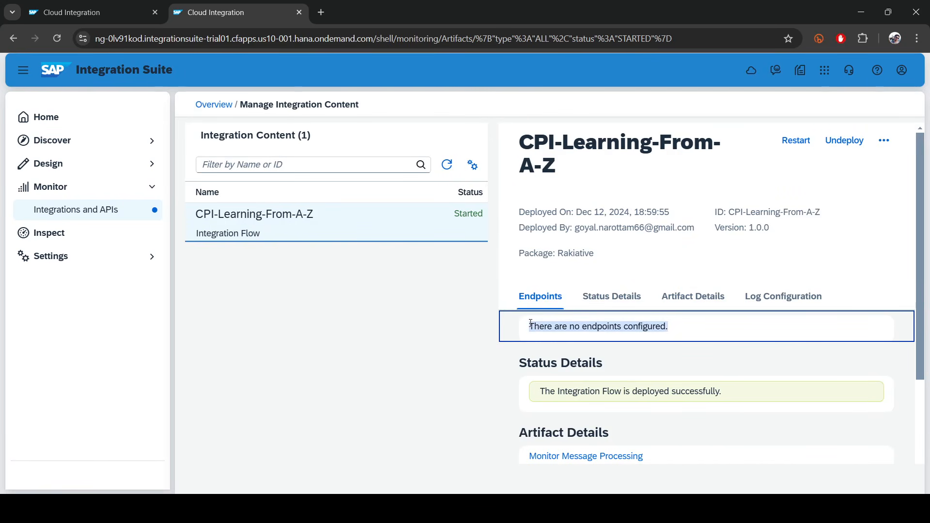
pyautogui.scroll(-5, 629, 327)
pyautogui.scroll(5, 630, 327)
pyautogui.click(486, 269)
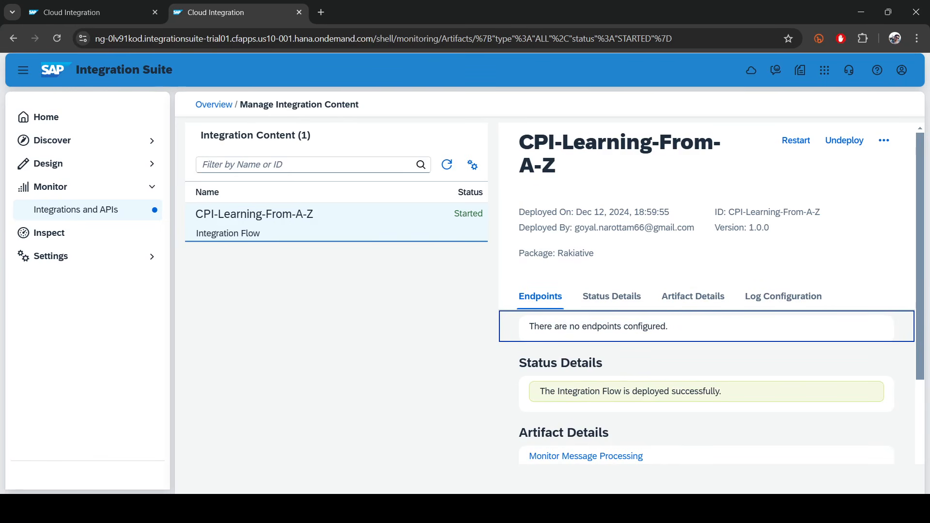
# Switch to Postman, send the iflow-practice POST request to the /http/input endpoint, and inspect the response body.
pyautogui.hotkey('alt', 'Tab')
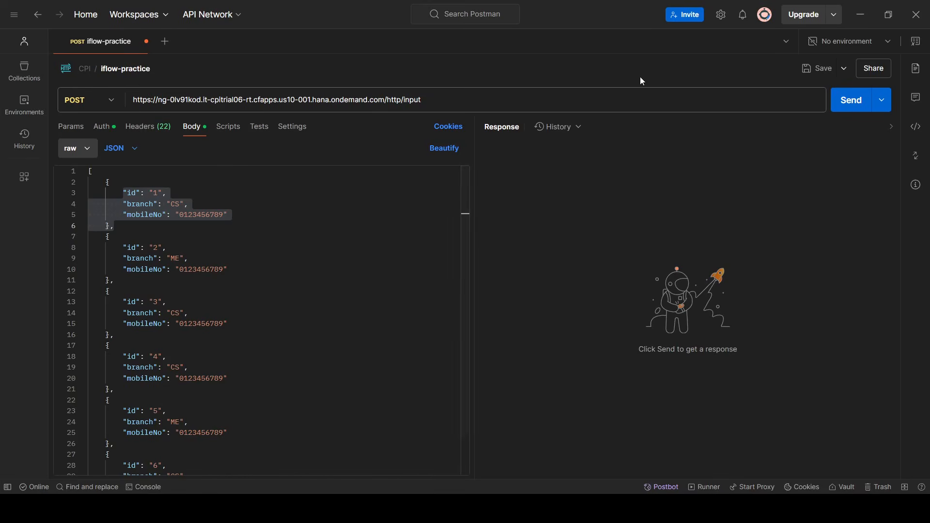
pyautogui.click(855, 23)
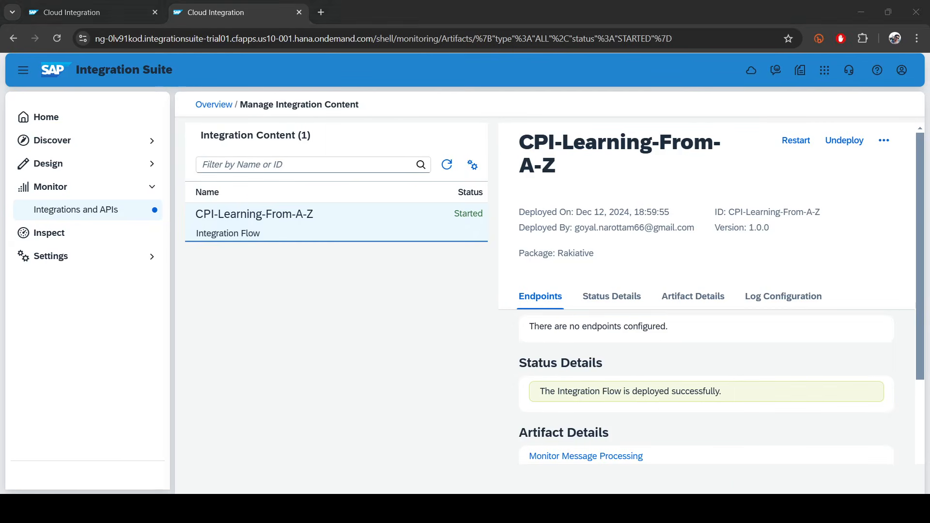
pyautogui.hotkey('alt', 'Tab')
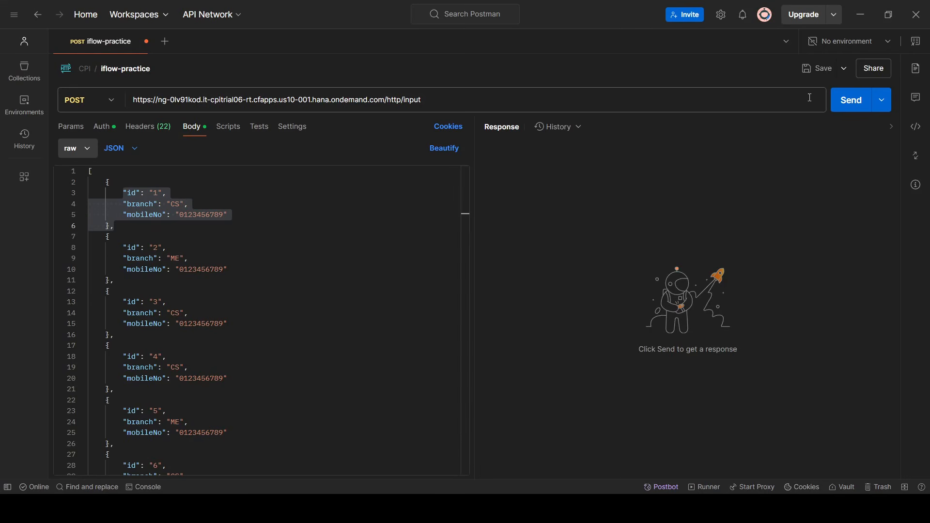
pyautogui.click(862, 103)
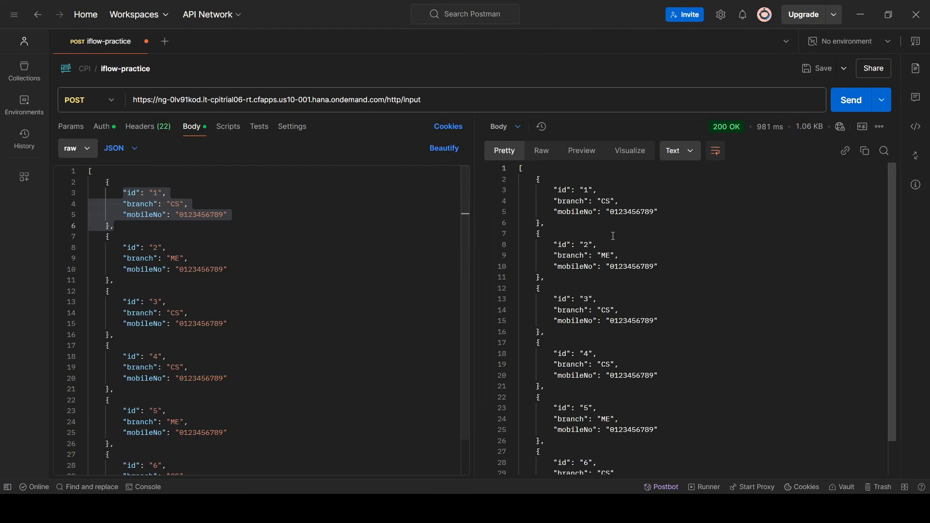
pyautogui.click(613, 224)
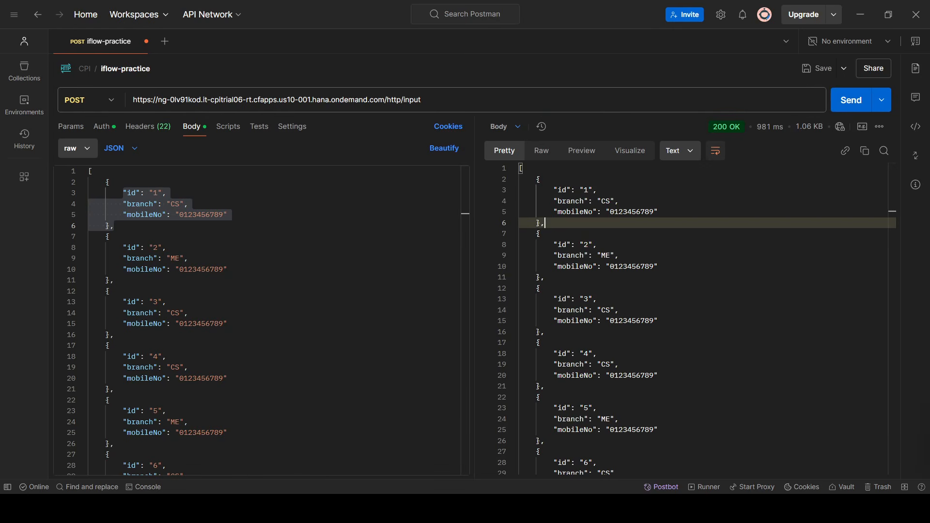
# Switch to the CPI-Learning-From-A-Z flow editor in the browser and delete the Receiver participant from the canvas.
pyautogui.hotkey('alt', 'Tab')
pyautogui.click(156, 4)
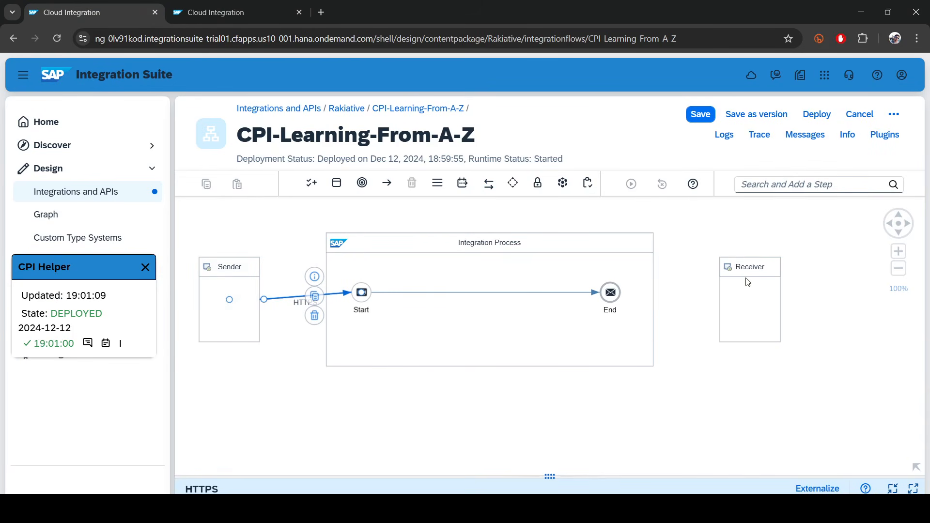
pyautogui.click(759, 268)
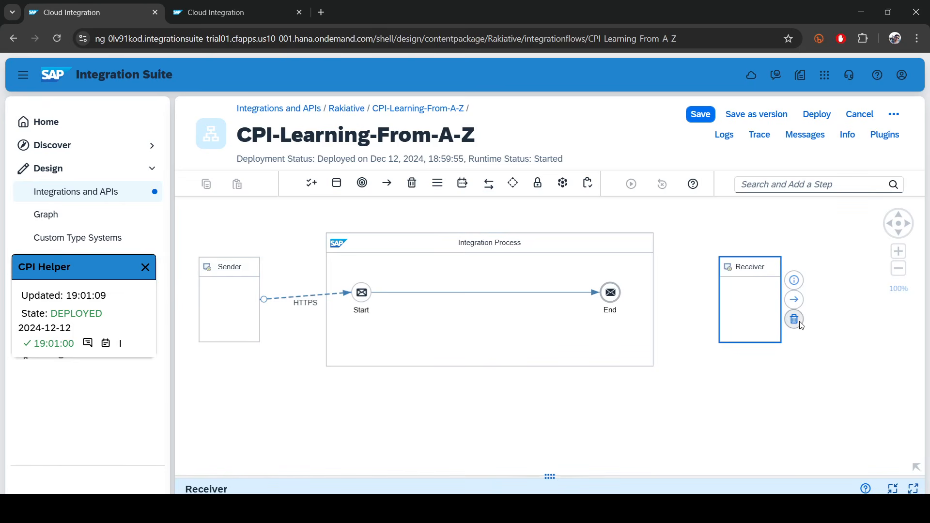
pyautogui.press('Delete')
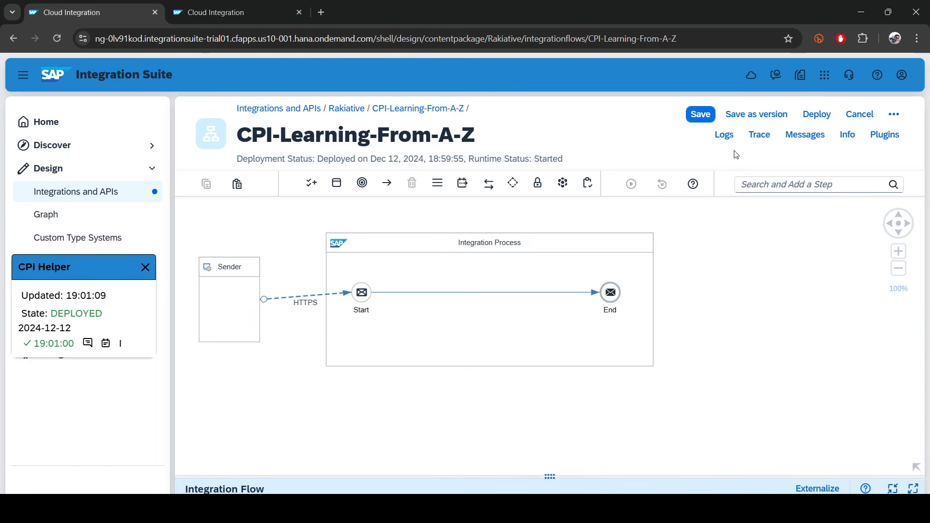
# Set the log level of the deployed CPI-Learning-From-A-Z flow to Trace in the integration content monitor.
pyautogui.click(228, 12)
pyautogui.scroll(-4, 648, 407)
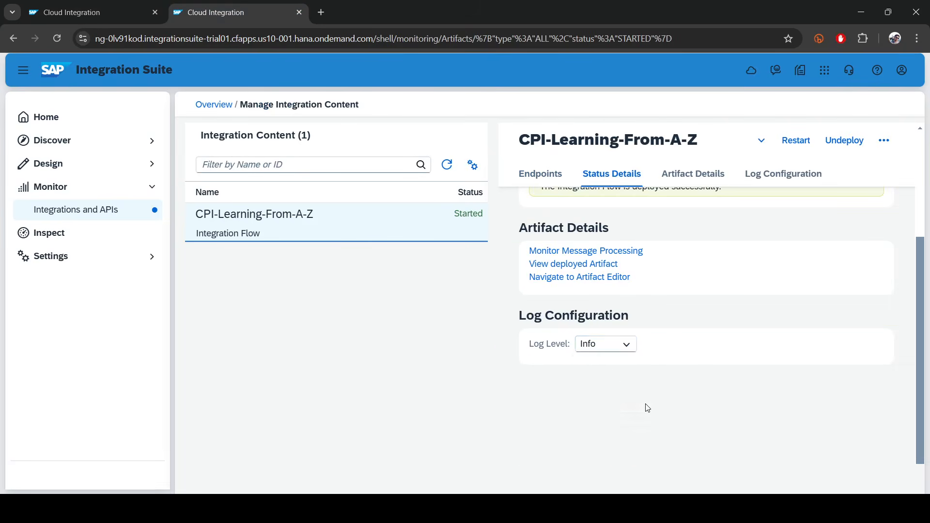
pyautogui.click(611, 347)
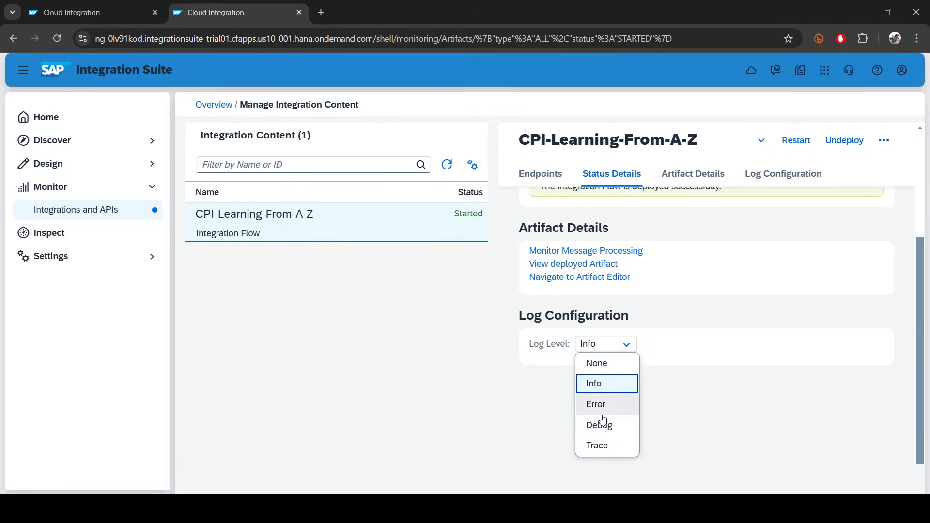
pyautogui.click(597, 443)
pyautogui.click(530, 313)
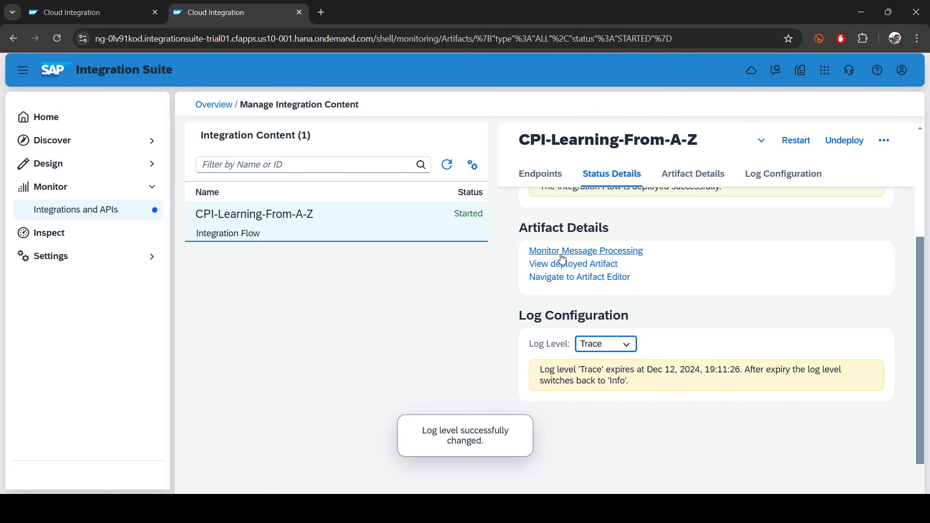
# Resend the iflow-practice POST request from Postman and open the flow's message processing monitor in Integration Suite.
pyautogui.hotkey('alt', 'Tab')
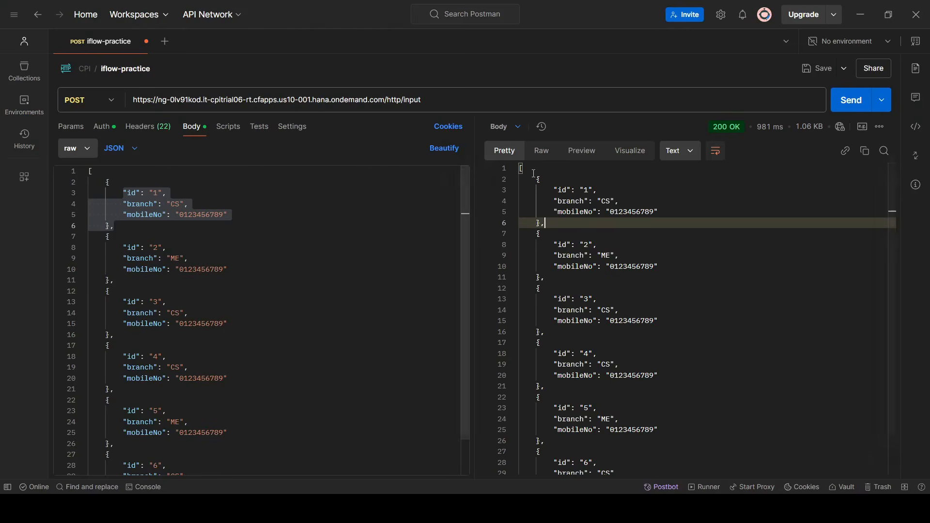
pyautogui.click(842, 103)
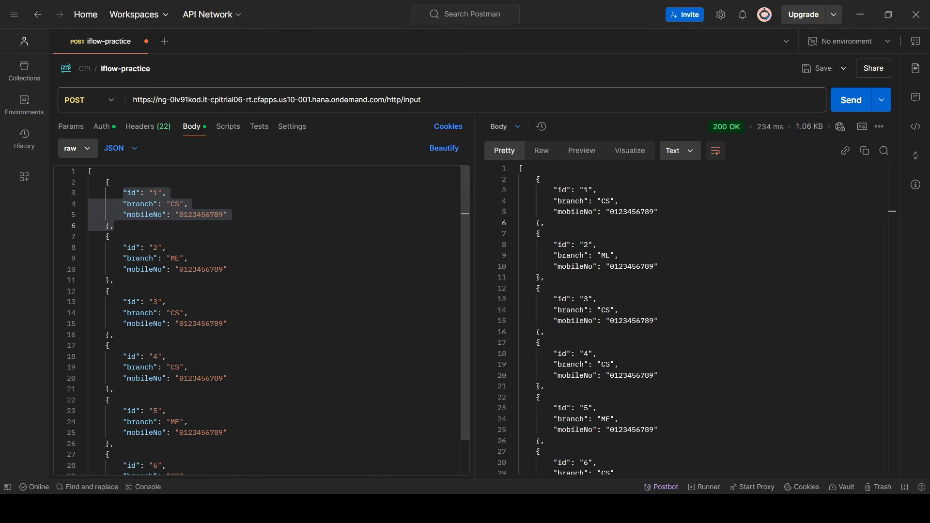
pyautogui.hotkey('alt', 'Tab')
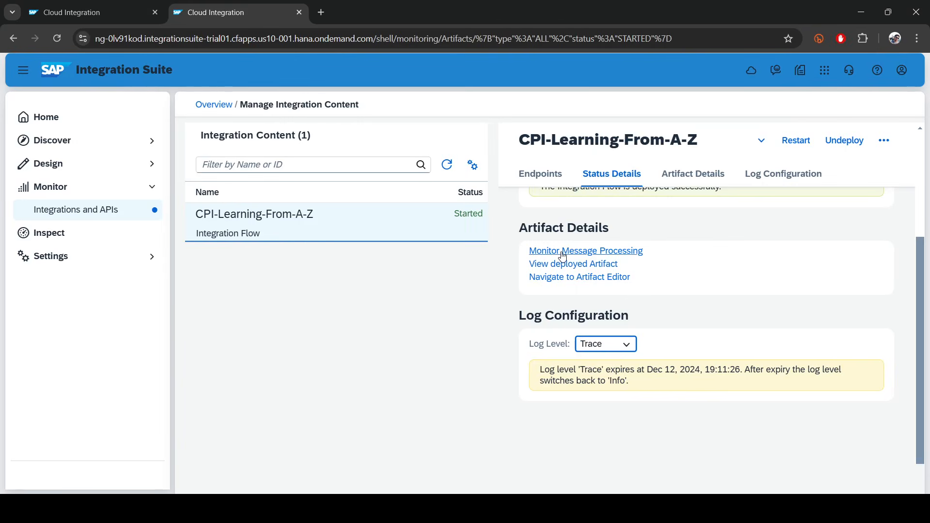
pyautogui.click(564, 252)
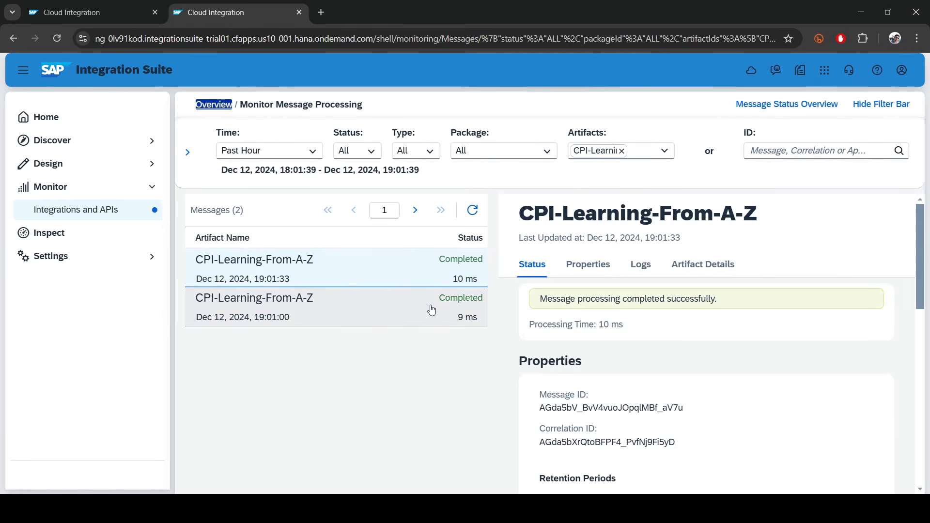
# Compare the log levels of the two processed CPI-Learning-From-A-Z messages in their log details.
pyautogui.scroll(-10, 671, 411)
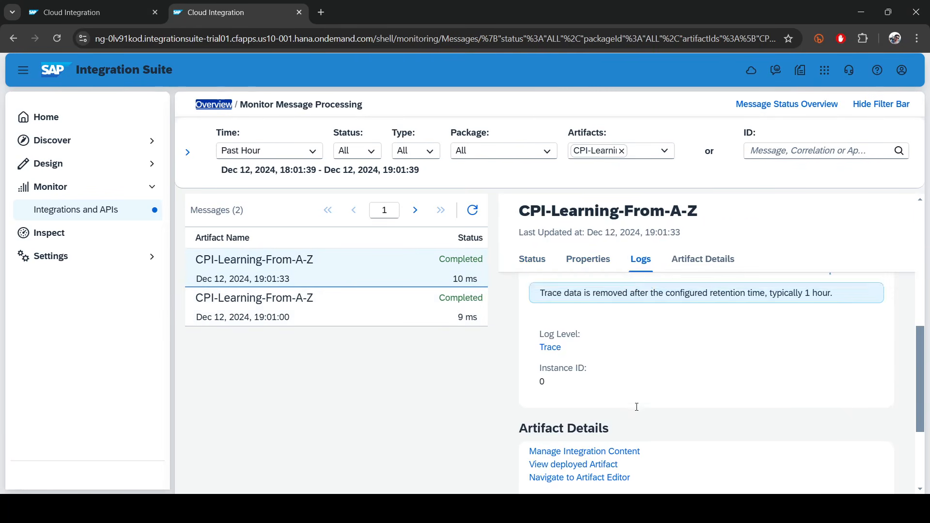
pyautogui.scroll(1, 633, 399)
pyautogui.click(413, 304)
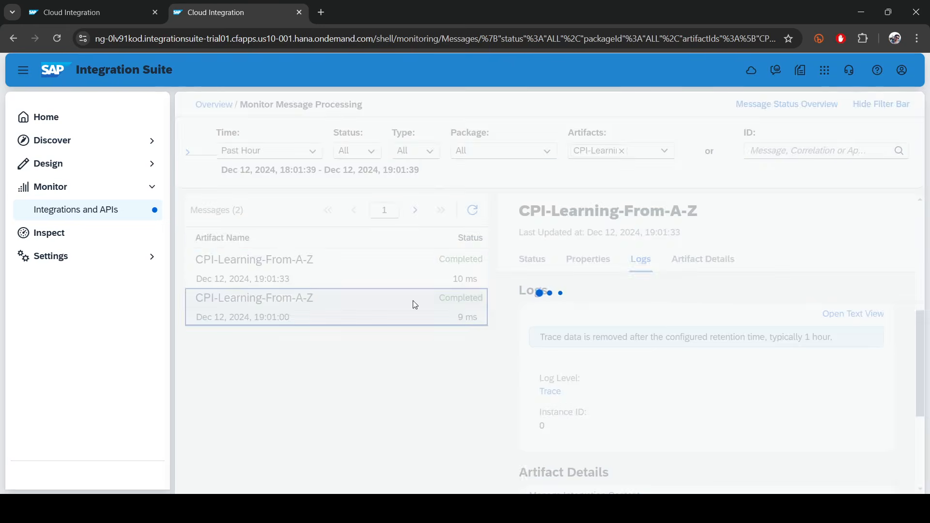
pyautogui.click(535, 397)
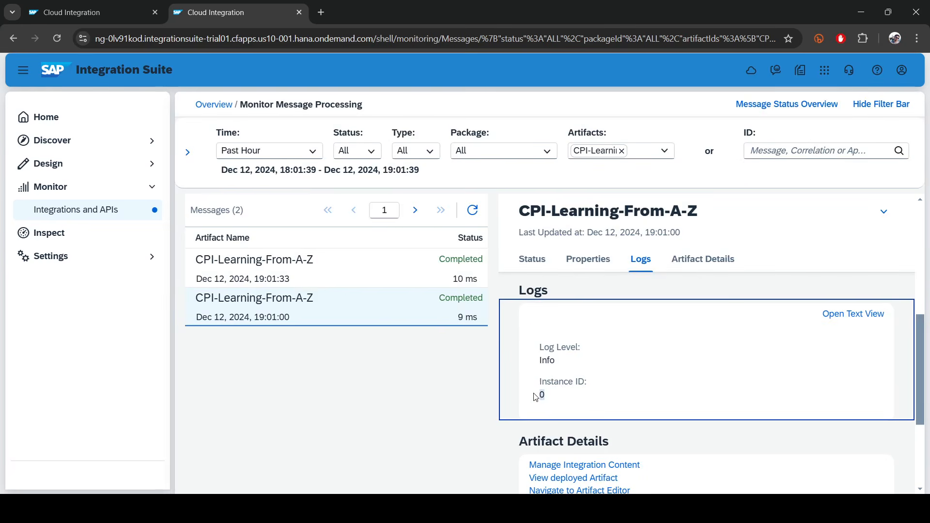
pyautogui.click(395, 255)
pyautogui.moveTo(528, 396); pyautogui.dragTo(622, 387)
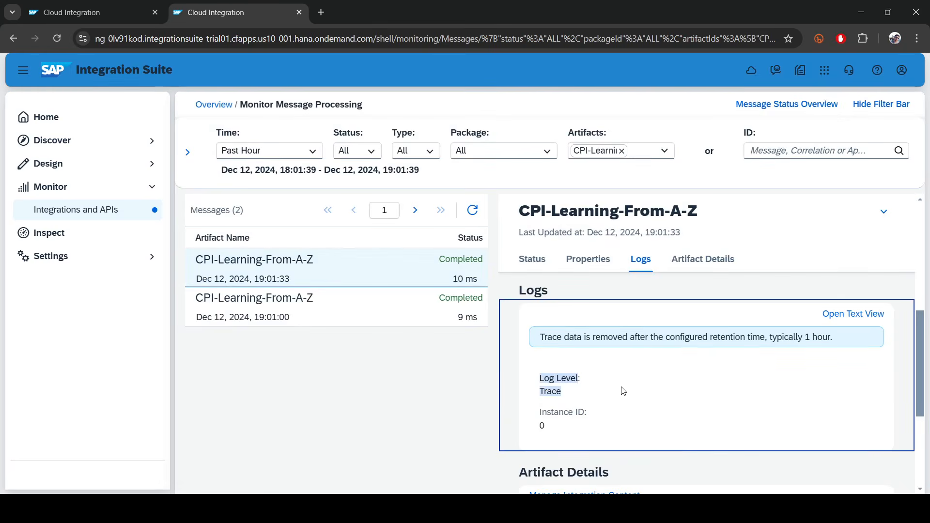
pyautogui.click(621, 387)
# Open the trace of the newer message and display the payload of its HTTPS run step before the sender adapter.
pyautogui.click(551, 391)
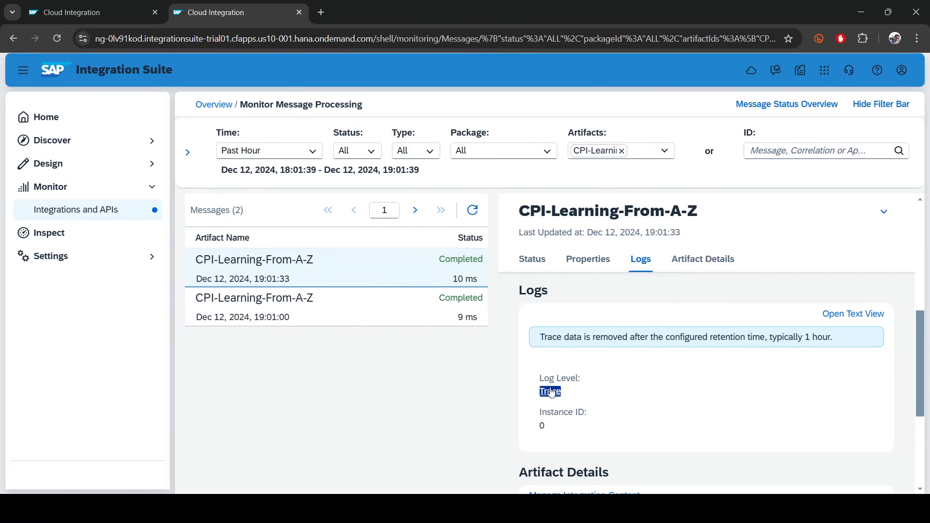
pyautogui.click(551, 391)
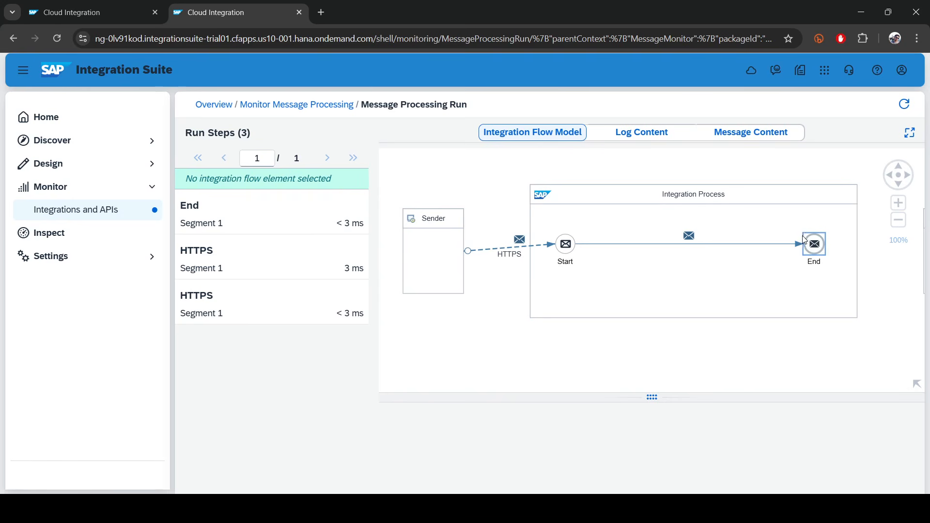
pyautogui.click(566, 243)
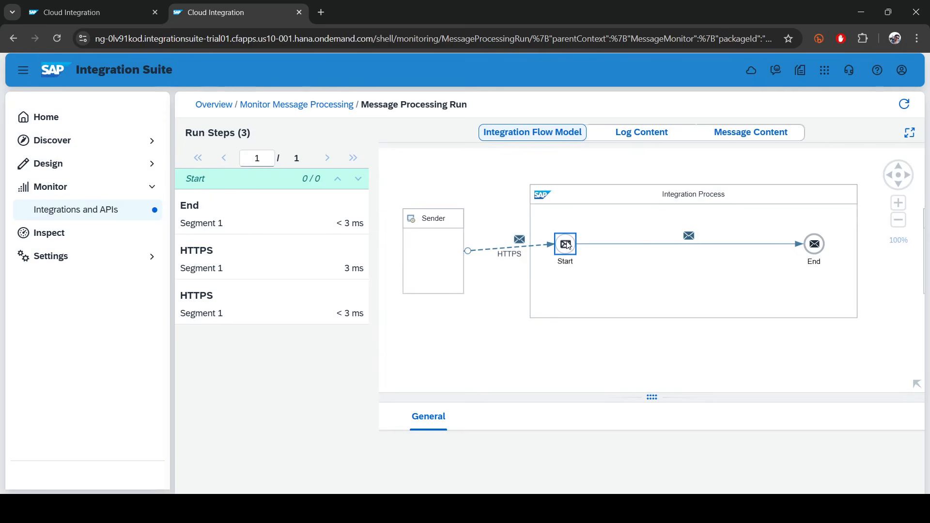
pyautogui.click(758, 133)
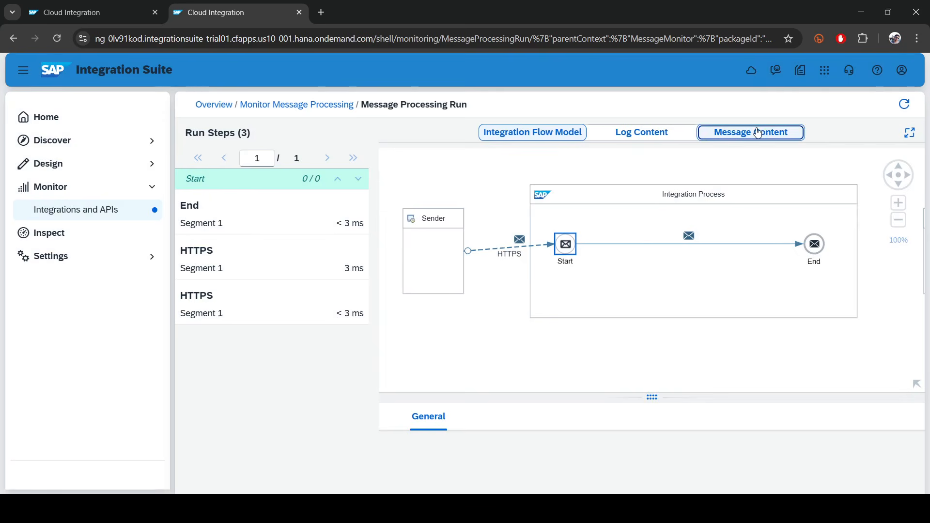
pyautogui.click(234, 257)
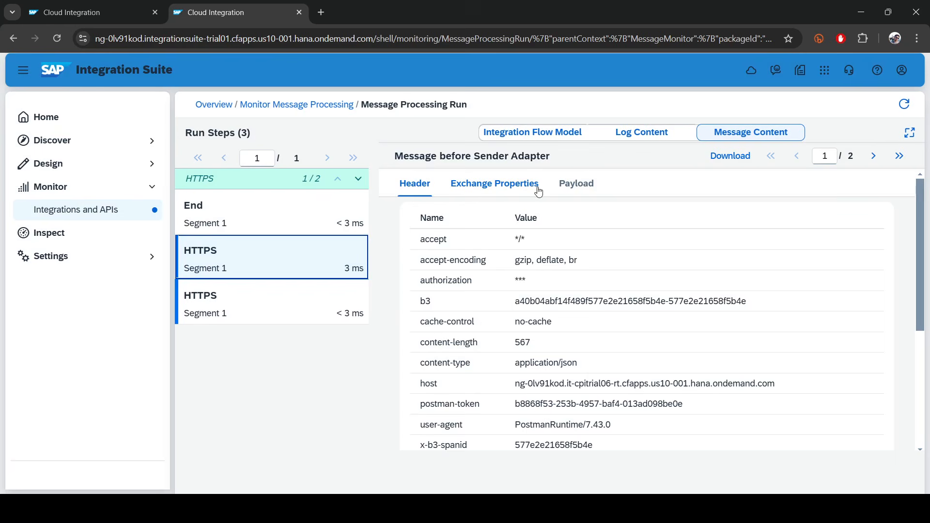
pyautogui.click(586, 186)
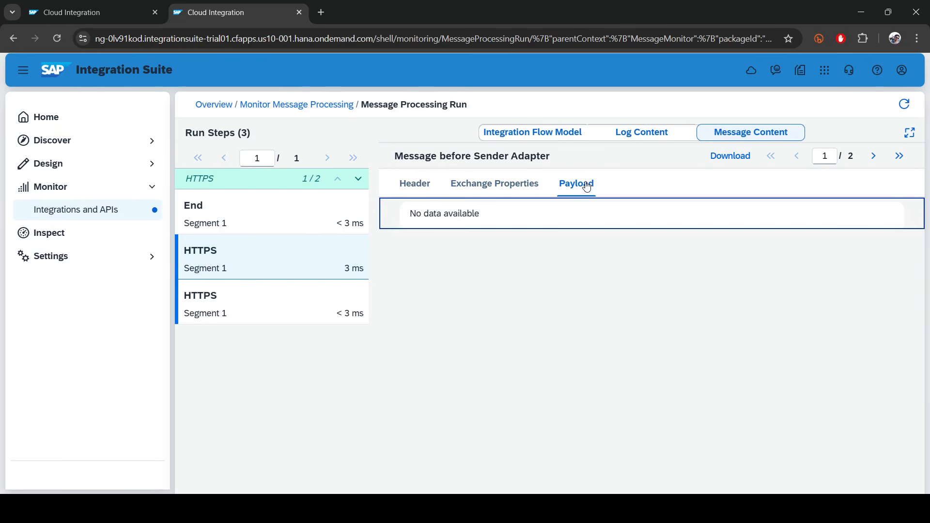
# Examine the traced JSON payload, checking the id, branch and mobileNo fields of its records.
pyautogui.scroll(-2, 413, 265)
pyautogui.scroll(2, 413, 265)
pyautogui.moveTo(416, 247); pyautogui.dragTo(514, 431)
pyautogui.scroll(2, 517, 327)
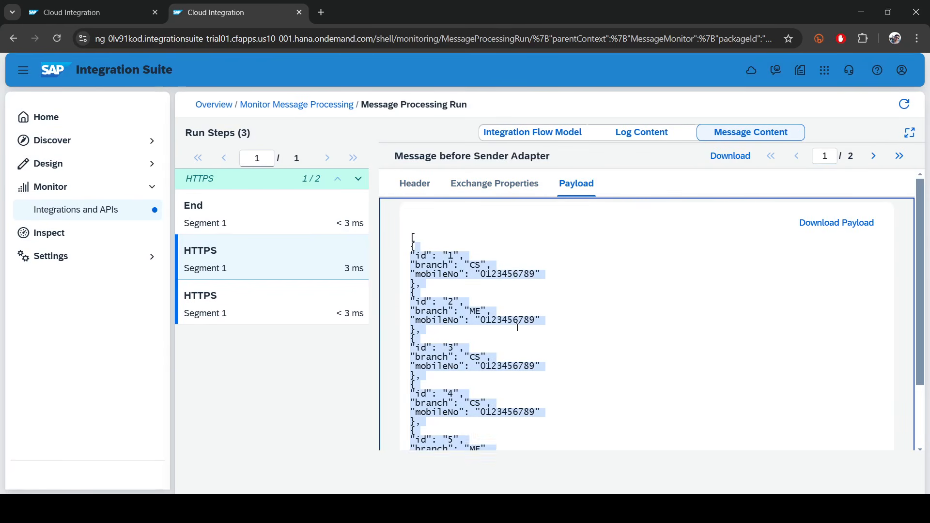
pyautogui.click(517, 327)
pyautogui.moveTo(416, 283); pyautogui.dragTo(475, 312)
pyautogui.click(468, 311)
pyautogui.moveTo(416, 302); pyautogui.dragTo(536, 319)
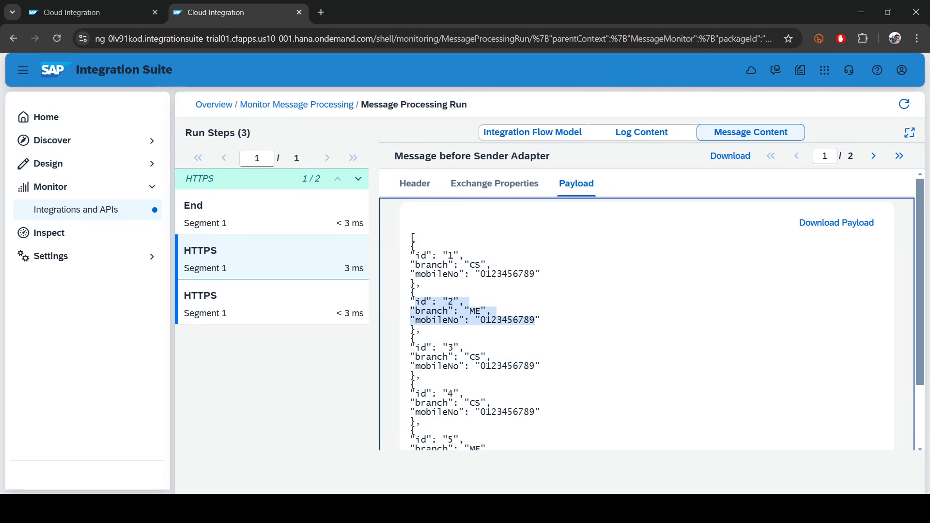
# Switch to Postman to review the response body and the request's routeName headers, and return to the traced payload in Integration Suite.
pyautogui.hotkey('alt', 'Tab')
pyautogui.click(139, 126)
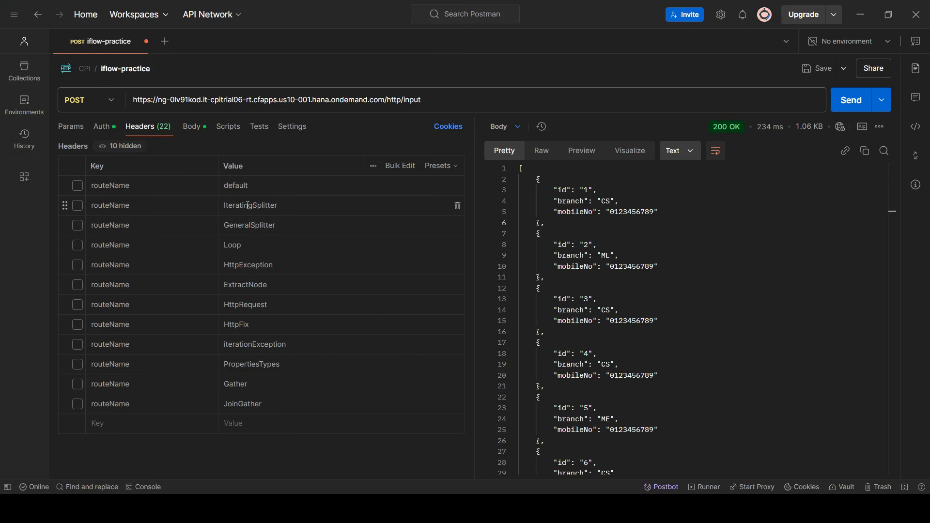
pyautogui.moveTo(552, 223); pyautogui.dragTo(612, 386)
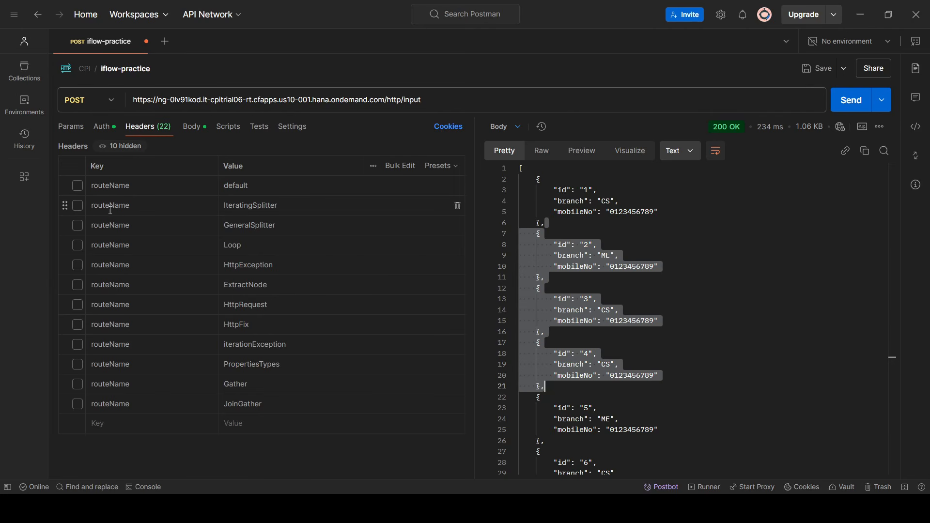
pyautogui.doubleClick(96, 206)
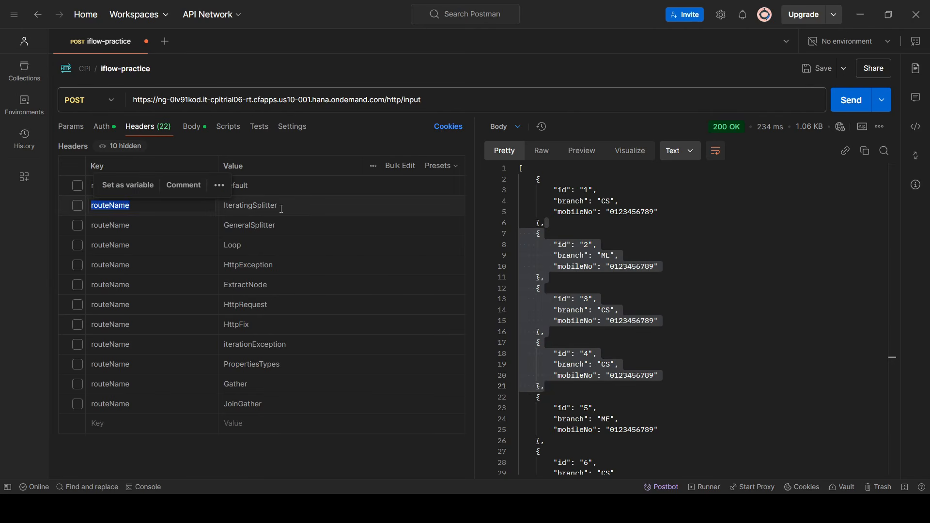
pyautogui.click(282, 209)
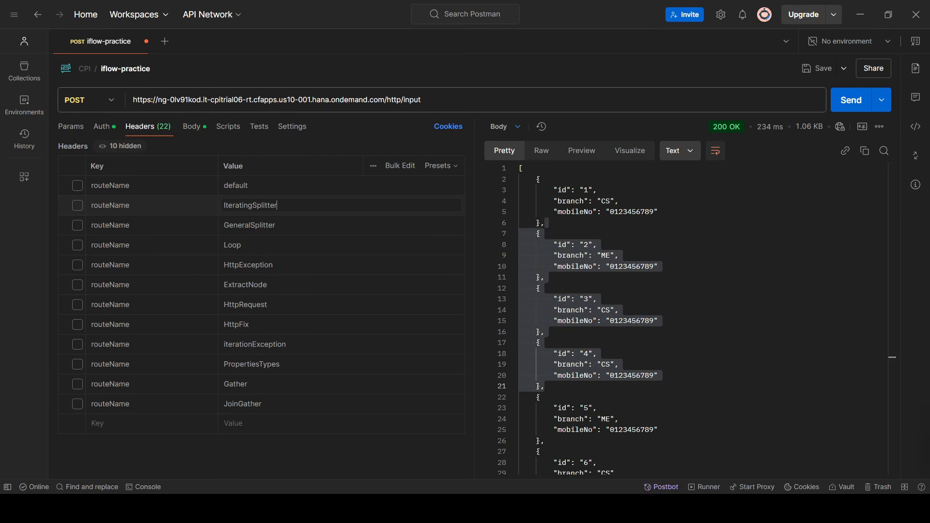
pyautogui.hotkey('alt', 'Tab')
pyautogui.hotkey('alt', 'Tab')
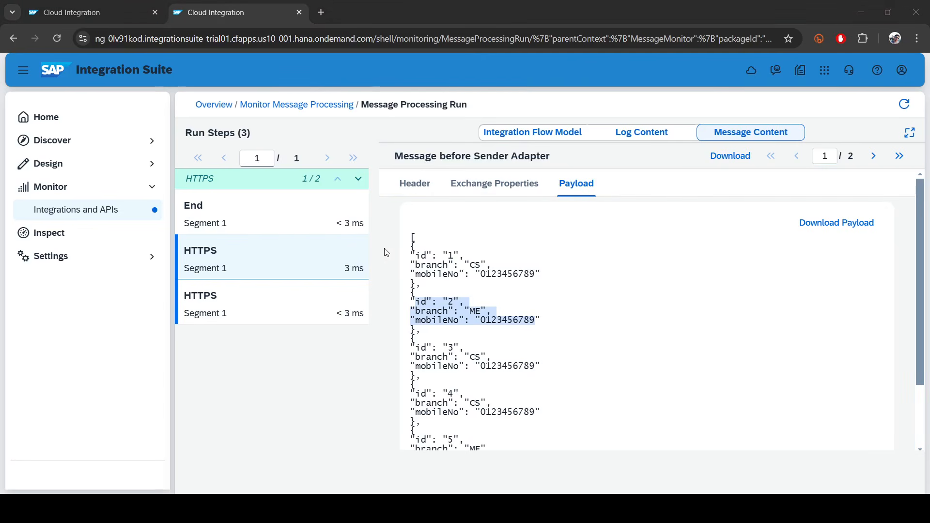
pyautogui.moveTo(411, 234); pyautogui.dragTo(458, 425)
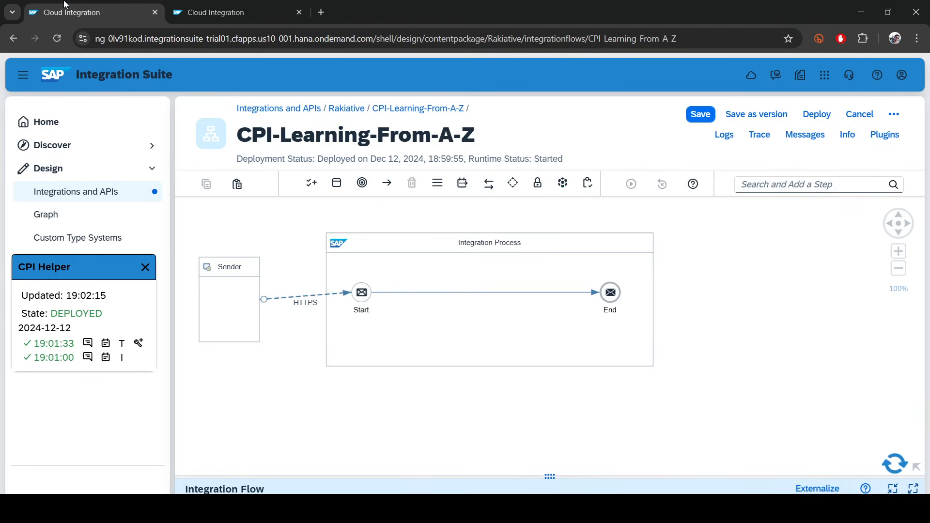
# Return to the flow editor and add a JSON to XML Converter between the Start and End events.
pyautogui.click(92, 12)
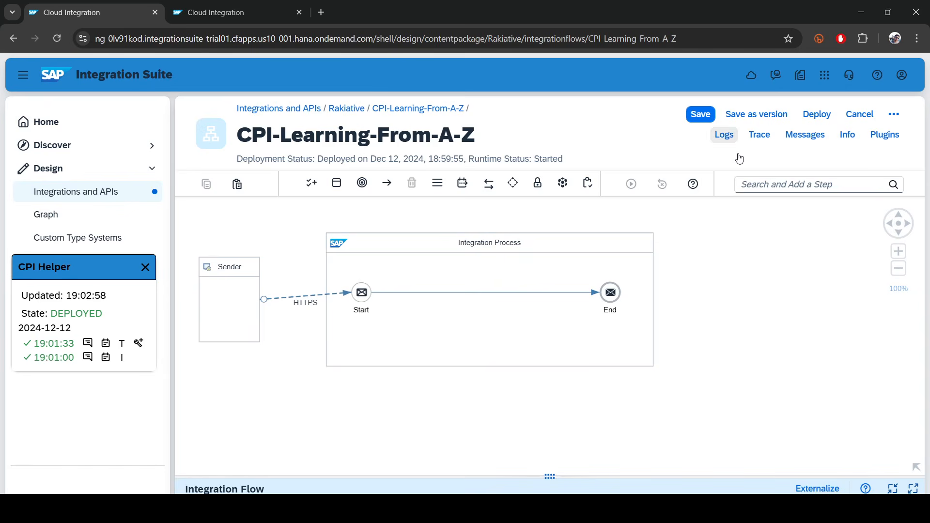
pyautogui.click(774, 184)
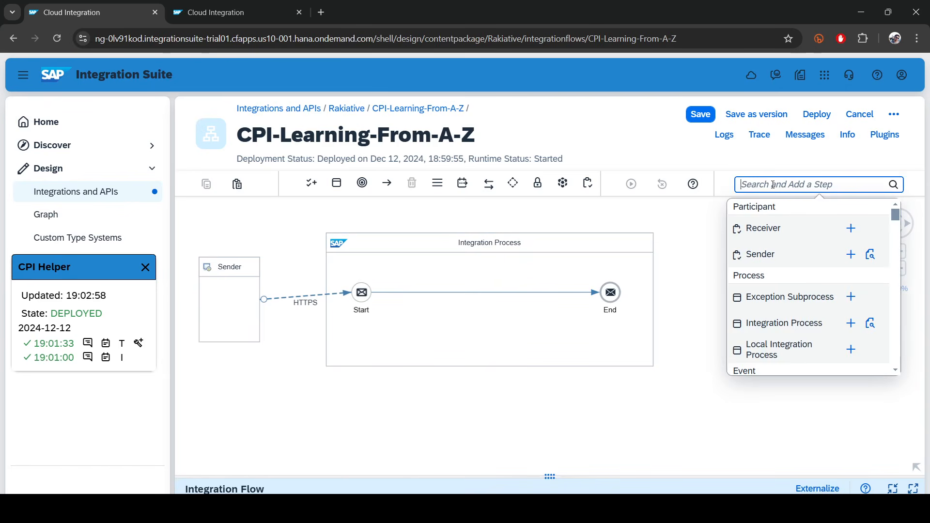
pyautogui.write('json')
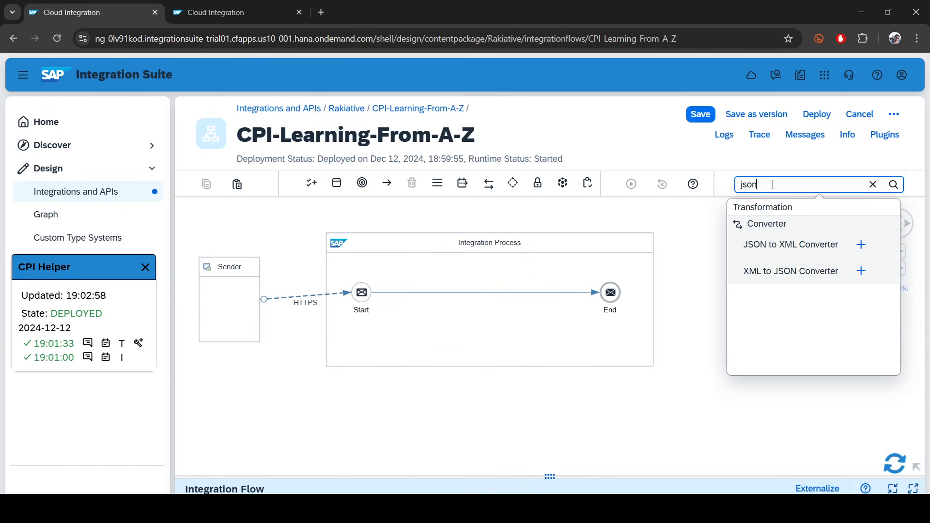
pyautogui.click(861, 244)
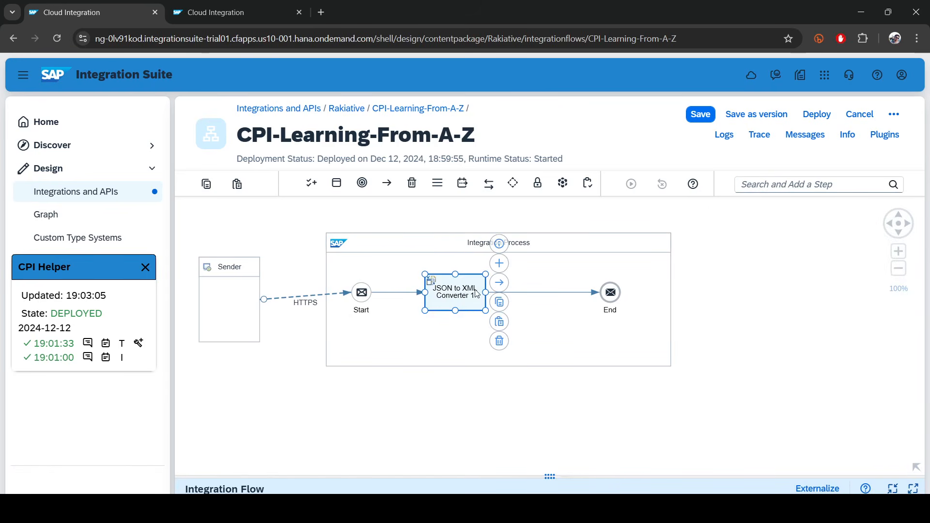
# Turn off Use Namespace Mapping in the JSON to XML Converter's processing settings and review its remaining XML root options.
pyautogui.moveTo(554, 479); pyautogui.dragTo(553, 257)
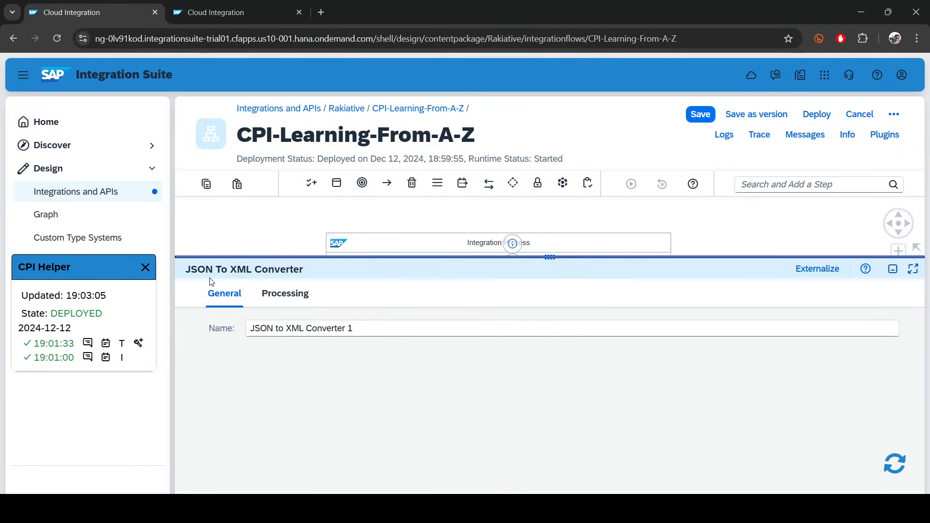
pyautogui.click(285, 293)
pyautogui.click(309, 330)
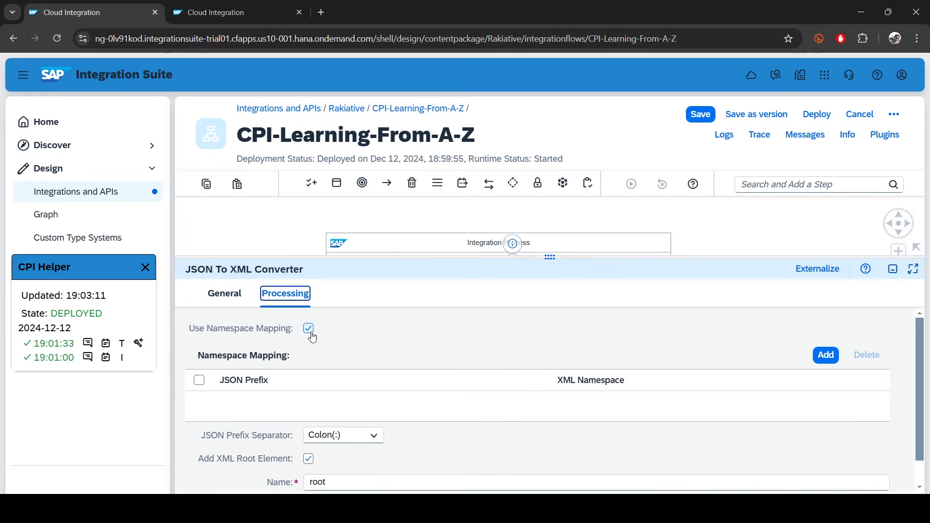
pyautogui.click(310, 329)
pyautogui.doubleClick(316, 401)
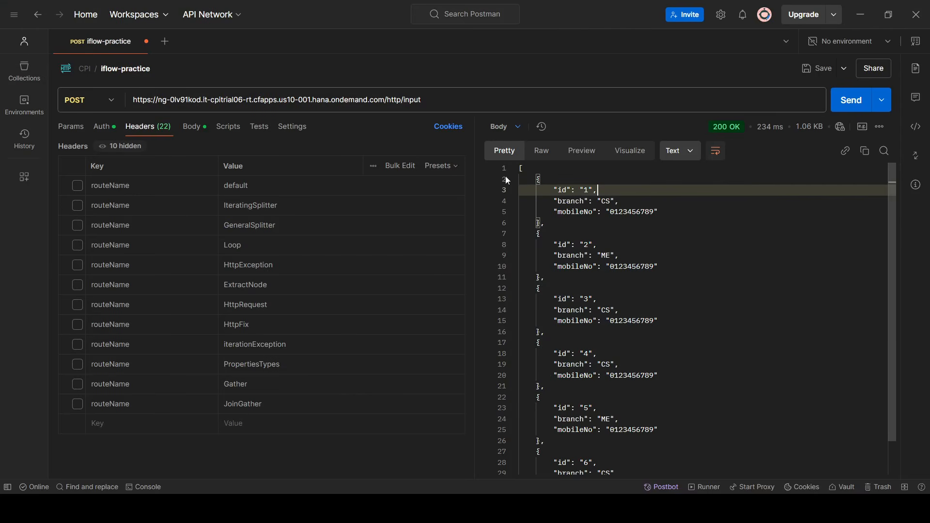
# Return to Integration Suite, save the CPI-Learning-From-A-Z flow and deploy it to the Cloud Integration runtime profile.
pyautogui.click(522, 169)
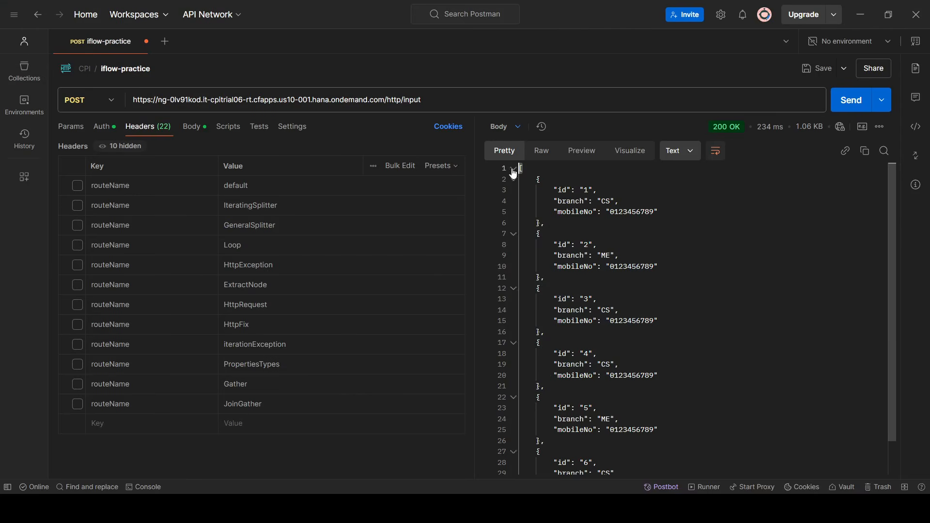
pyautogui.click(861, 15)
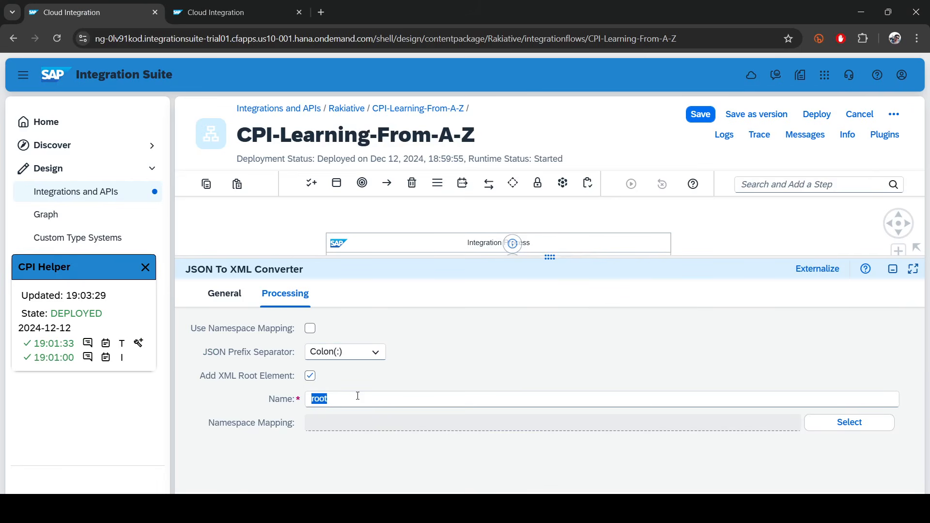
pyautogui.click(893, 268)
pyautogui.click(701, 115)
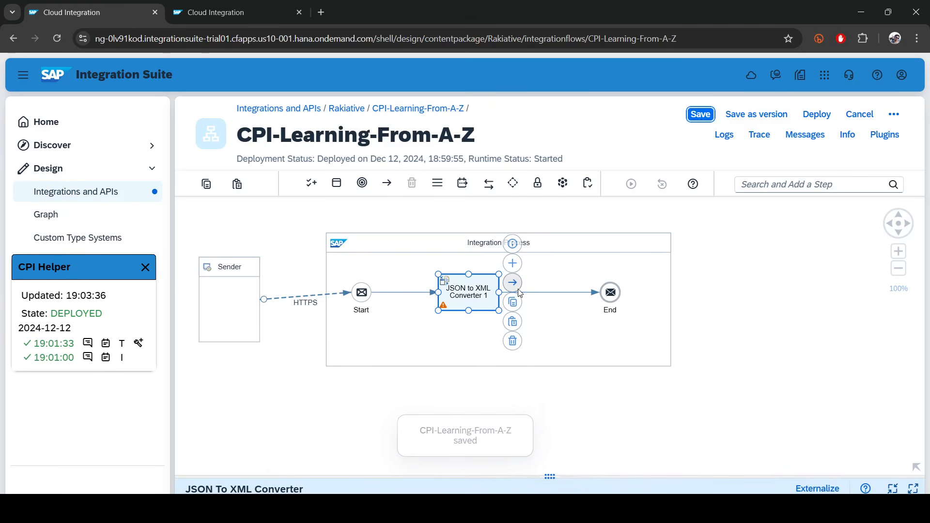
pyautogui.click(818, 114)
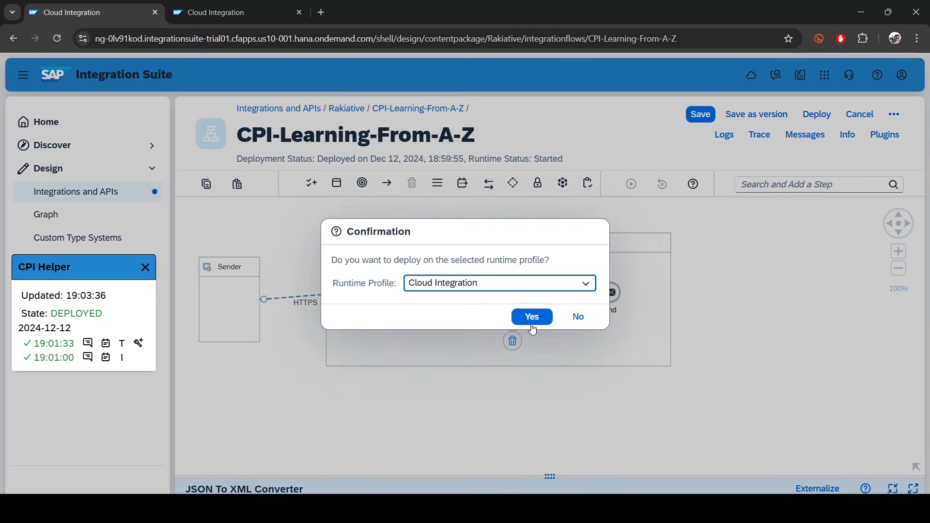
pyautogui.click(533, 316)
# Open Manage Integration Content in the monitoring overview and refresh the CPI-Learning-From-A-Z deployment status, checking its status details and endpoints.
pyautogui.hotkey('ctrl', 'Tab')
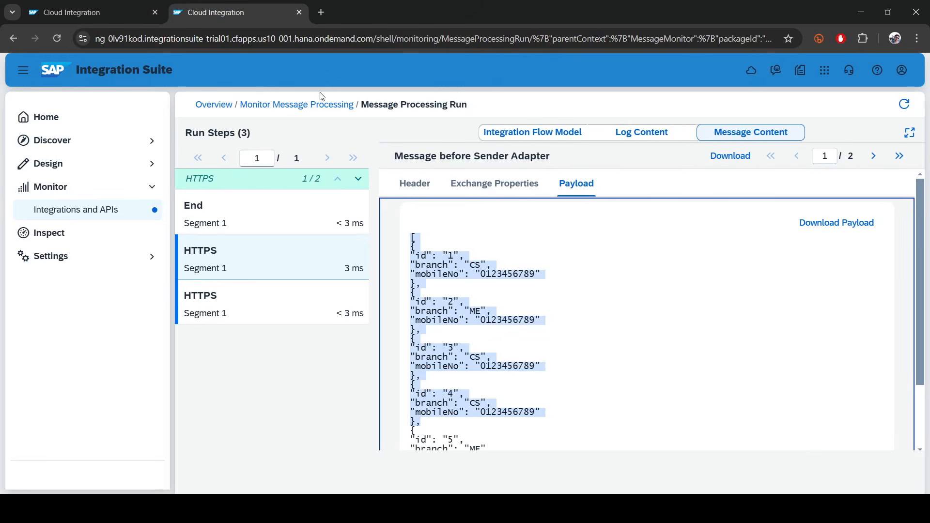
pyautogui.click(215, 104)
pyautogui.scroll(-2, 277, 315)
pyautogui.click(266, 424)
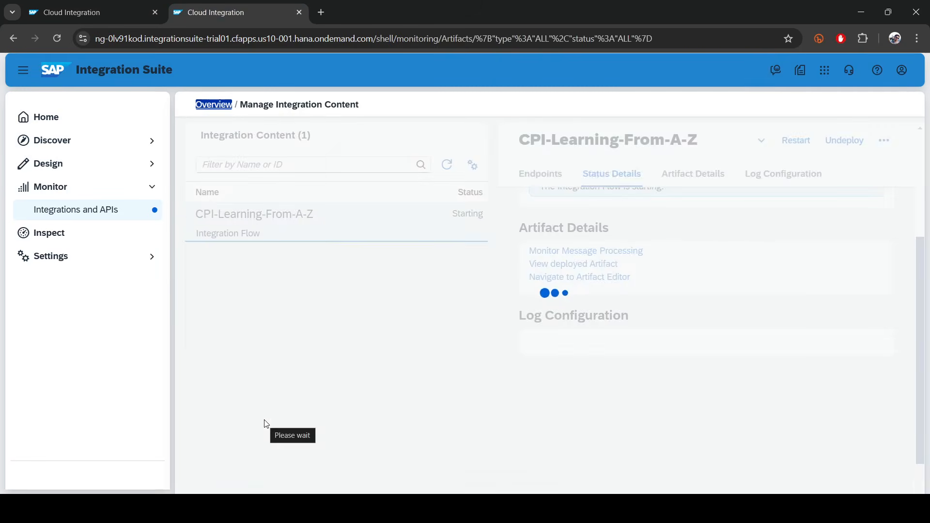
pyautogui.click(609, 296)
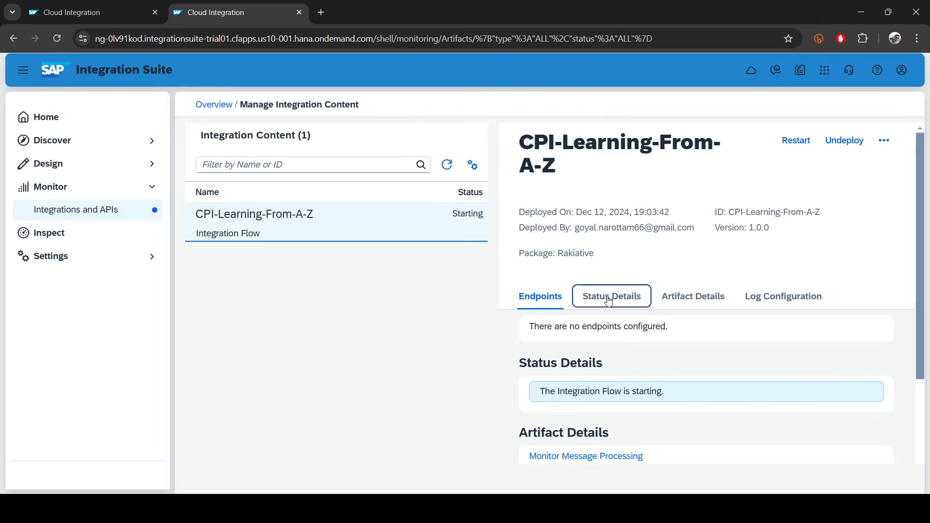
pyautogui.scroll(2, 535, 225)
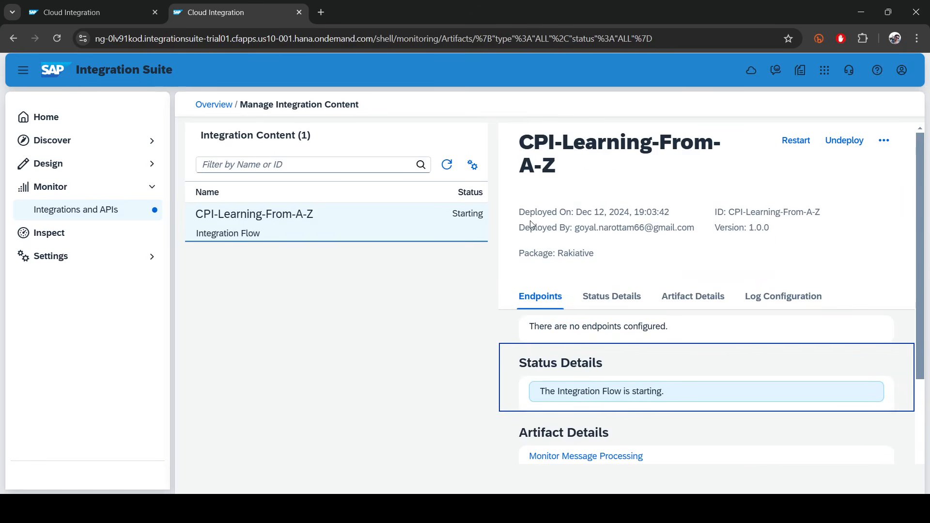
pyautogui.click(547, 302)
pyautogui.click(447, 165)
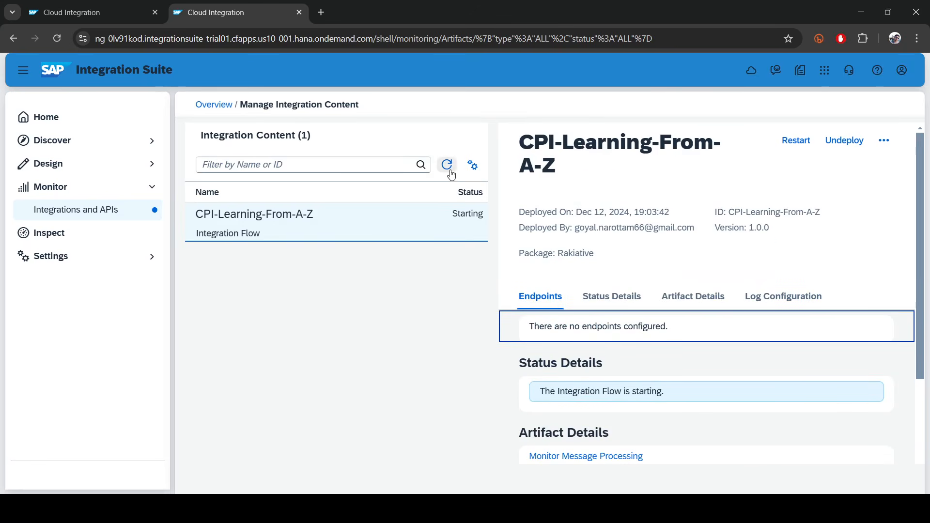
pyautogui.click(451, 167)
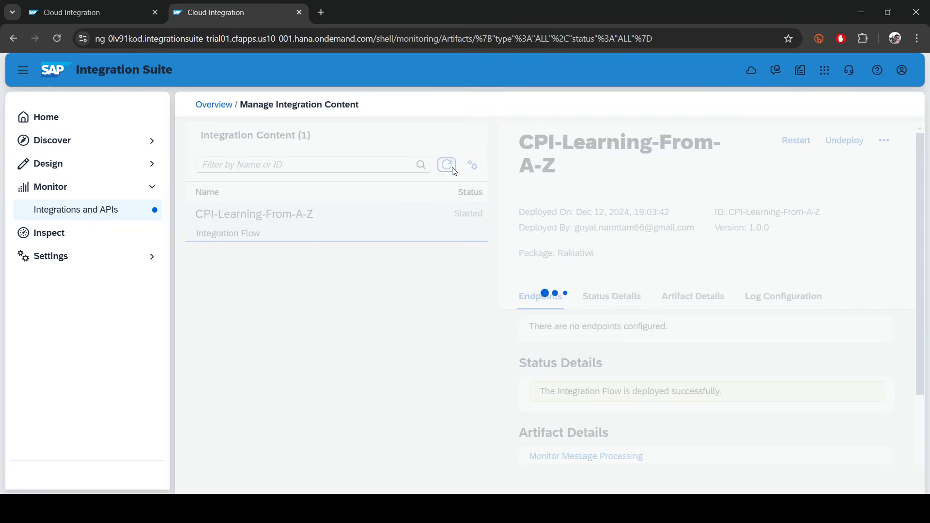
pyautogui.scroll(-5, 698, 407)
pyautogui.scroll(5, 700, 409)
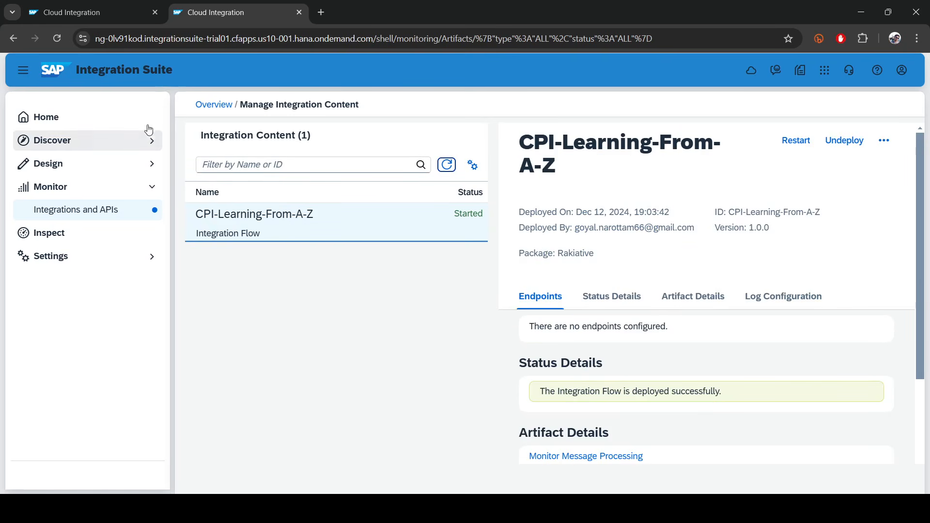
# Return to the flow editor and check the deployment time and runtime status of CPI-Learning-From-A-Z.
pyautogui.click(73, 12)
pyautogui.click(549, 303)
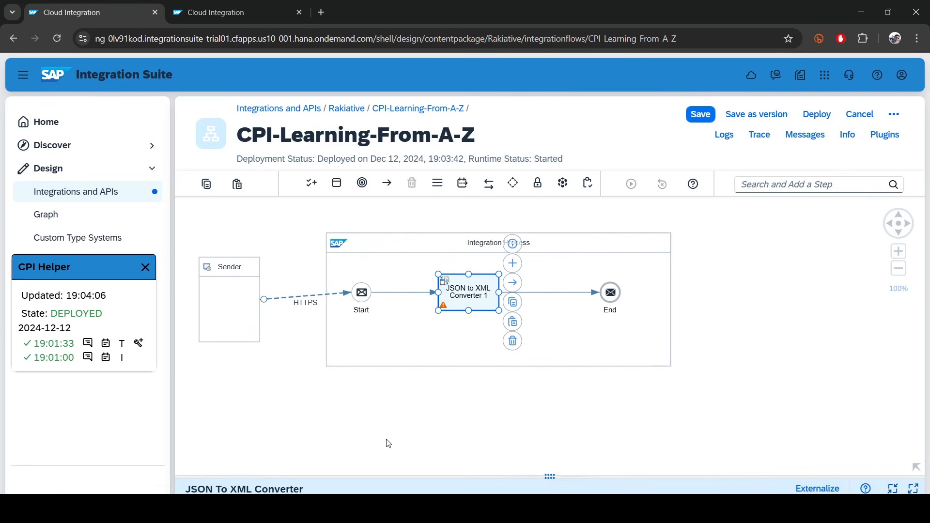
pyautogui.click(562, 480)
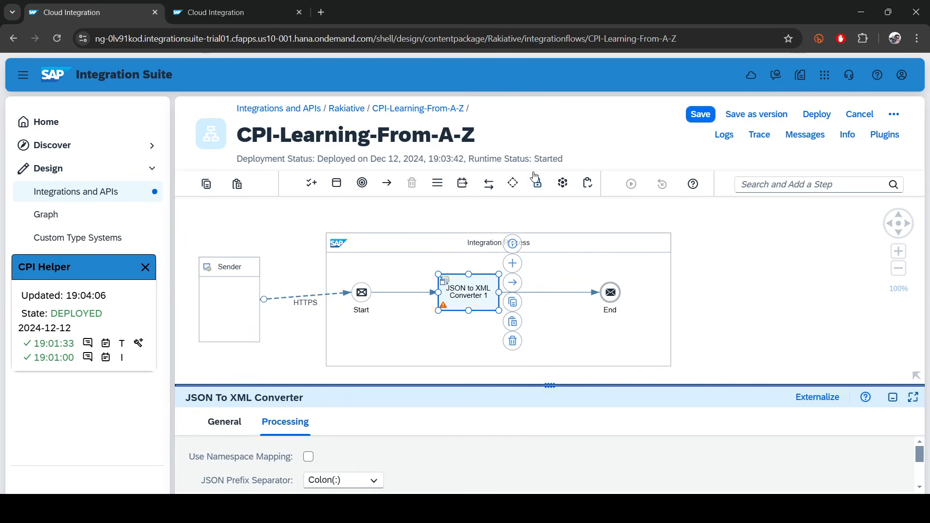
pyautogui.moveTo(425, 159); pyautogui.dragTo(485, 158)
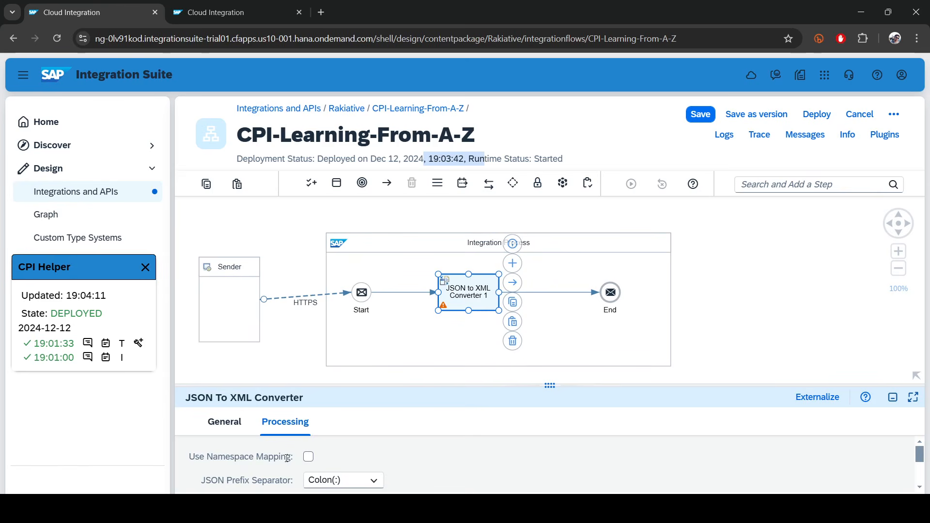
# Switch to Postman, send the iflow-practice POST request and review the response message.
pyautogui.hotkey('alt', 'Tab')
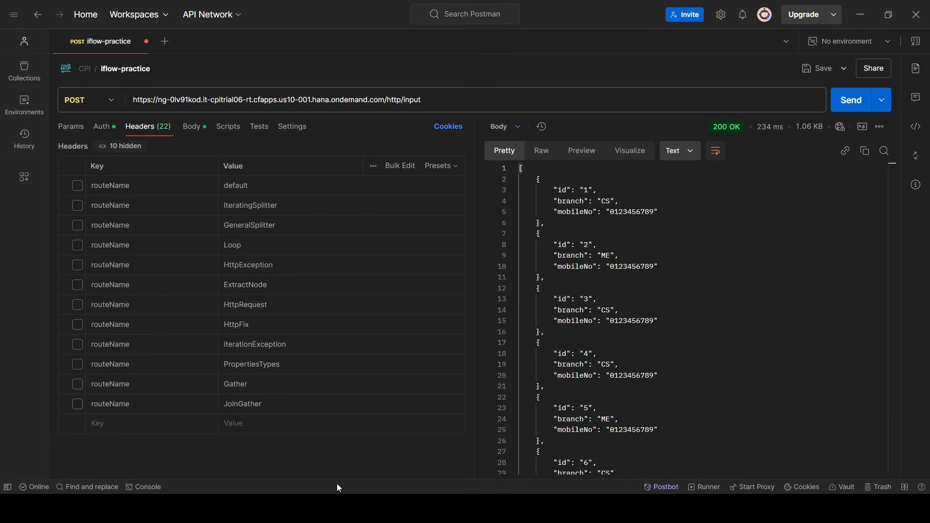
pyautogui.click(862, 104)
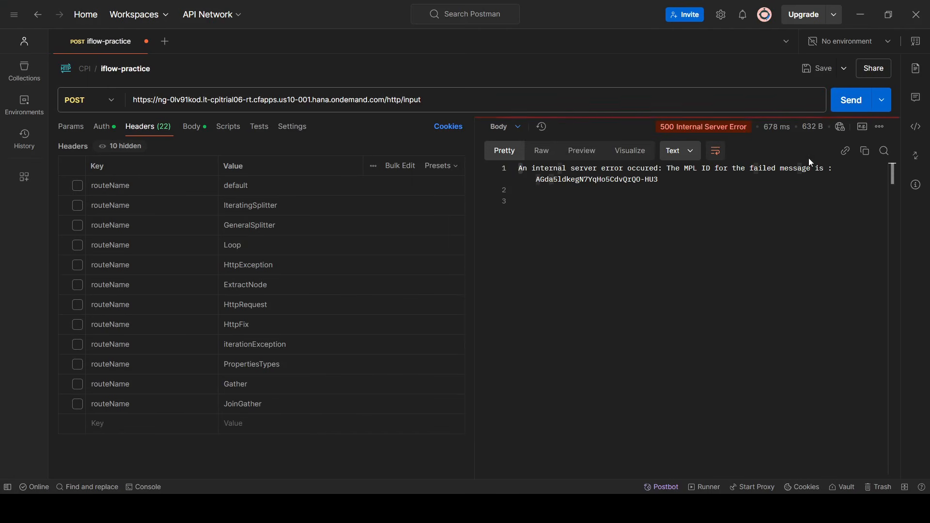
pyautogui.moveTo(720, 187); pyautogui.dragTo(365, 127)
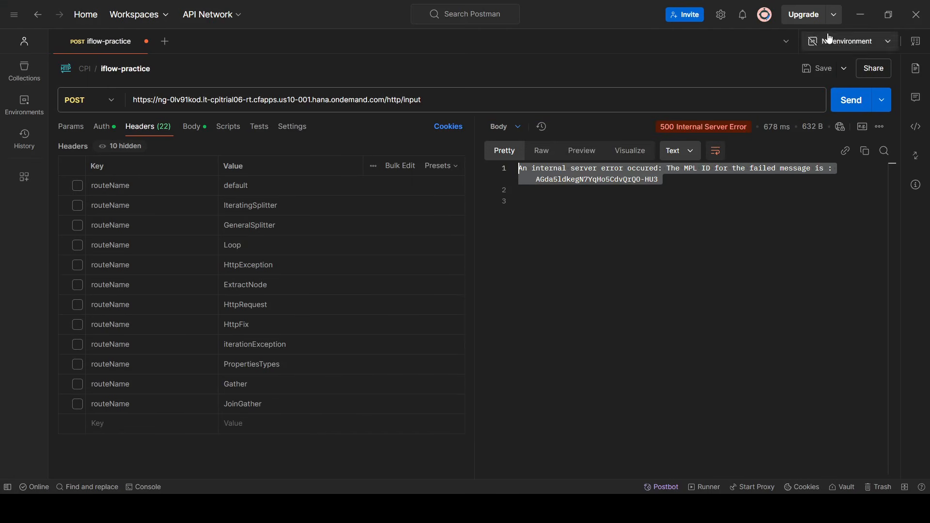
pyautogui.click(862, 15)
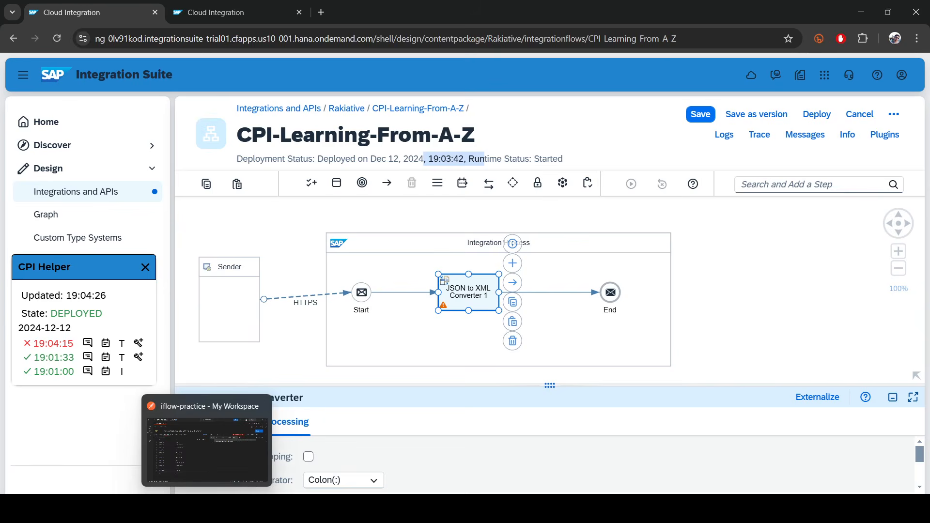
# Examine the JSON array and its records in the iflow-practice request body in Postman, and return to the flow editor.
pyautogui.click(214, 459)
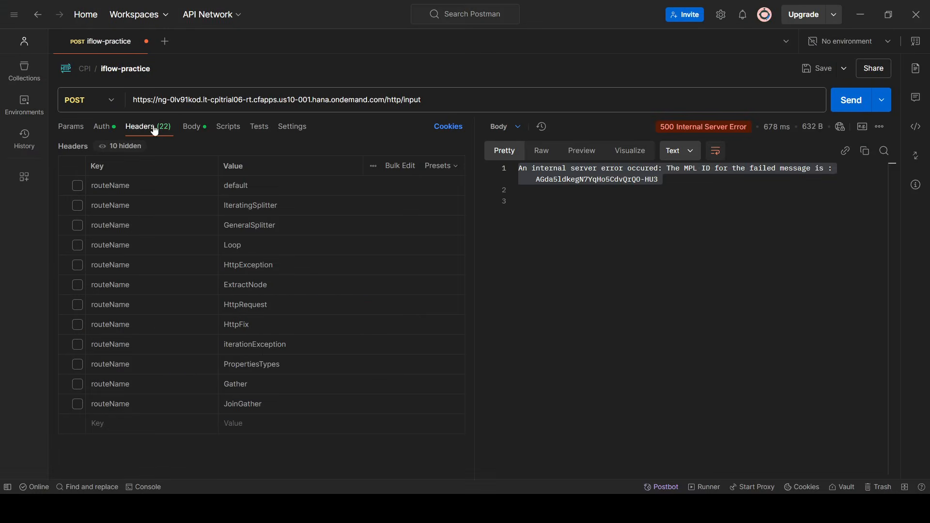
pyautogui.click(191, 127)
pyautogui.click(222, 270)
pyautogui.moveTo(104, 182); pyautogui.dragTo(110, 225)
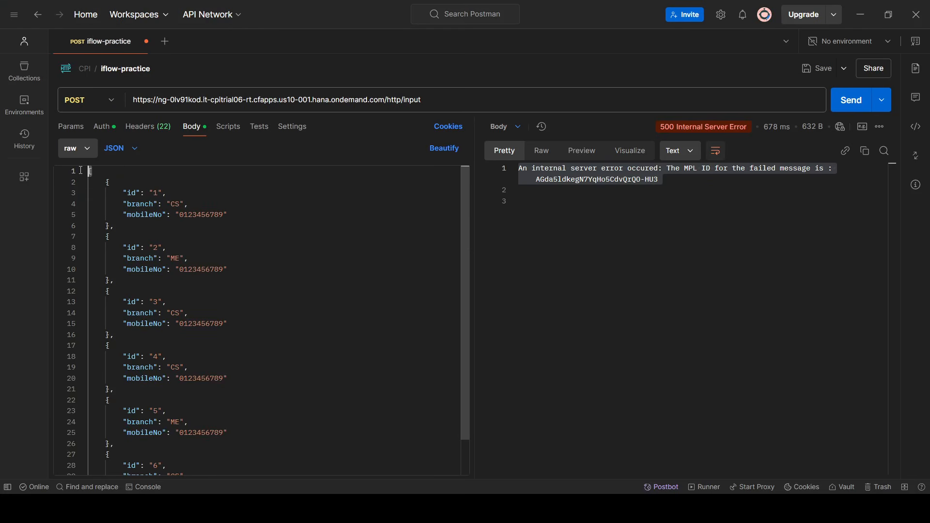
pyautogui.click(233, 199)
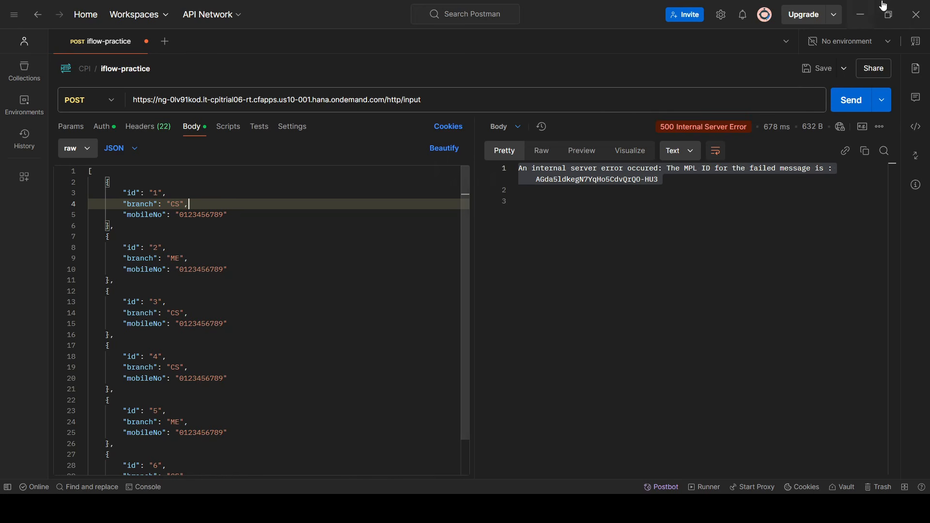
pyautogui.click(862, 14)
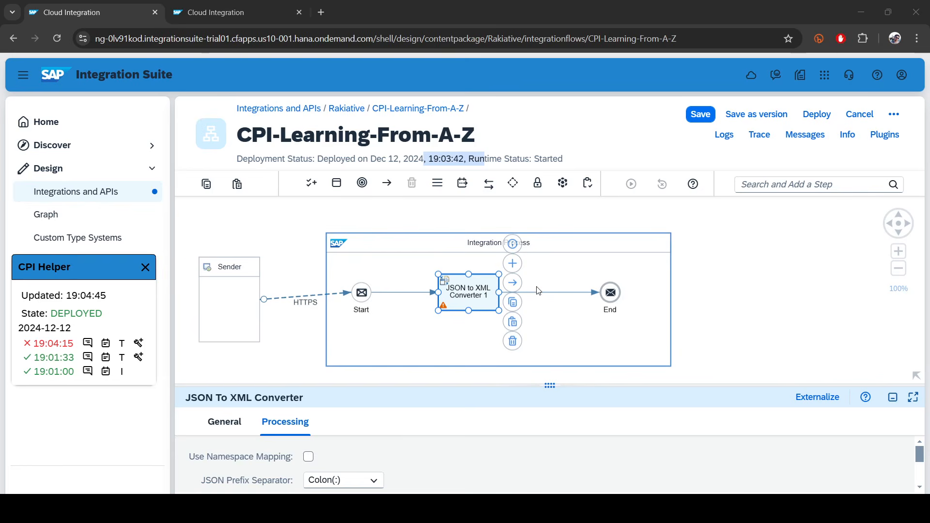
# Search the step list for "con" and insert a Content Modifier between the Start event and the JSON to XML Converter.
pyautogui.click(755, 185)
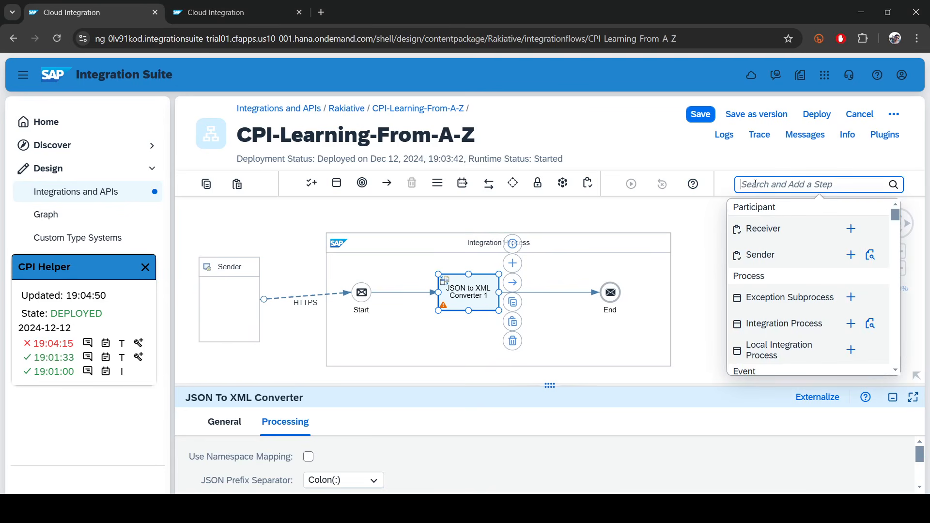
pyautogui.write('con')
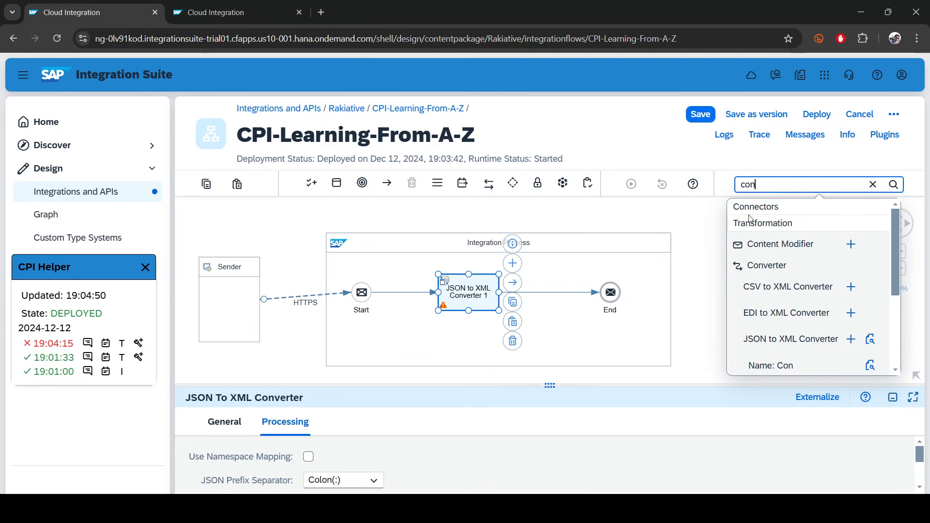
pyautogui.click(847, 244)
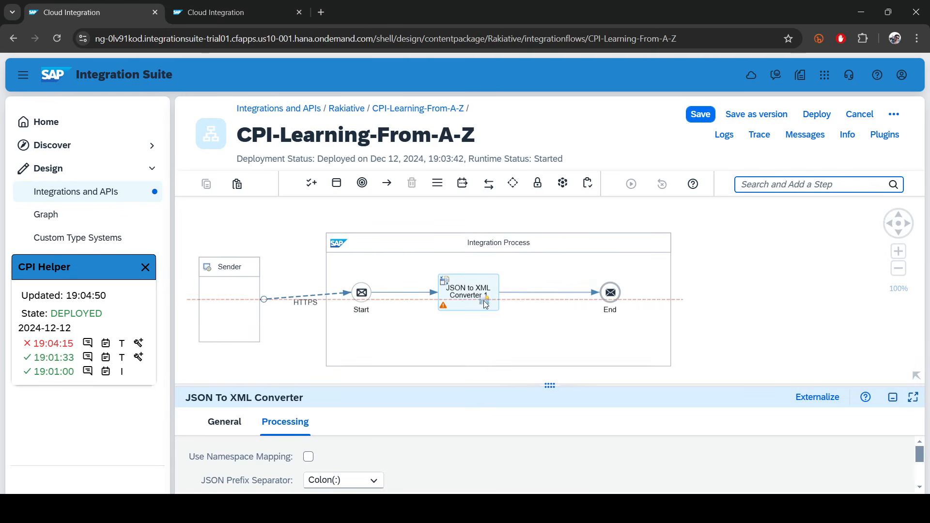
pyautogui.click(410, 295)
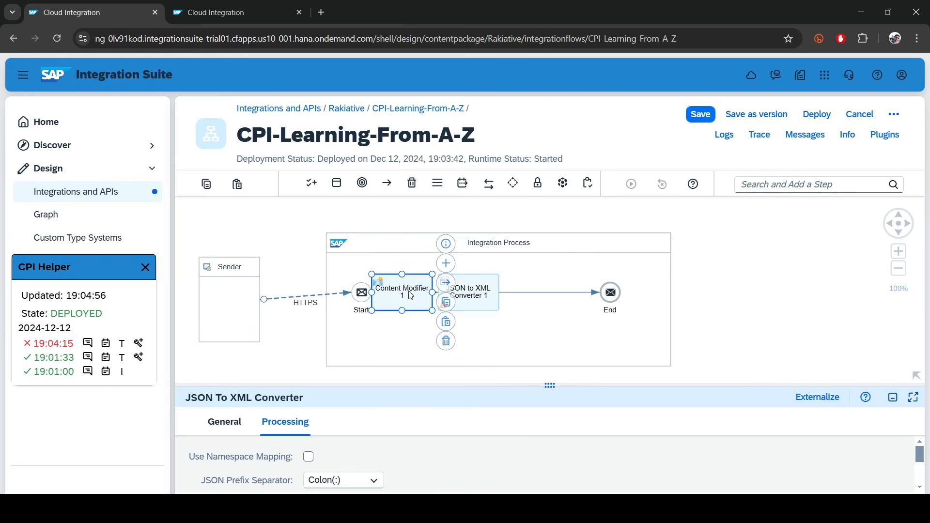
# Arrange the Integration Process vertically, and switch it back to a horizontal layout to space its steps evenly.
pyautogui.click(653, 237)
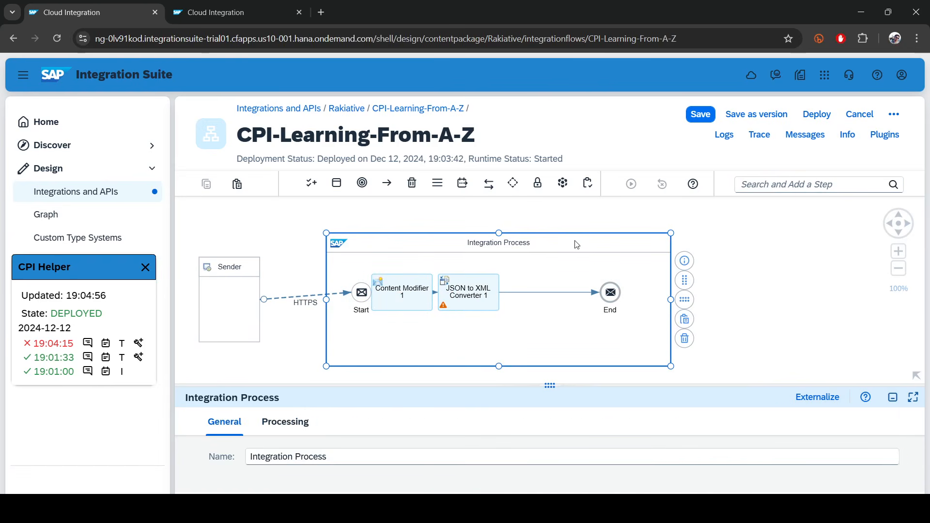
pyautogui.click(659, 223)
pyautogui.click(549, 248)
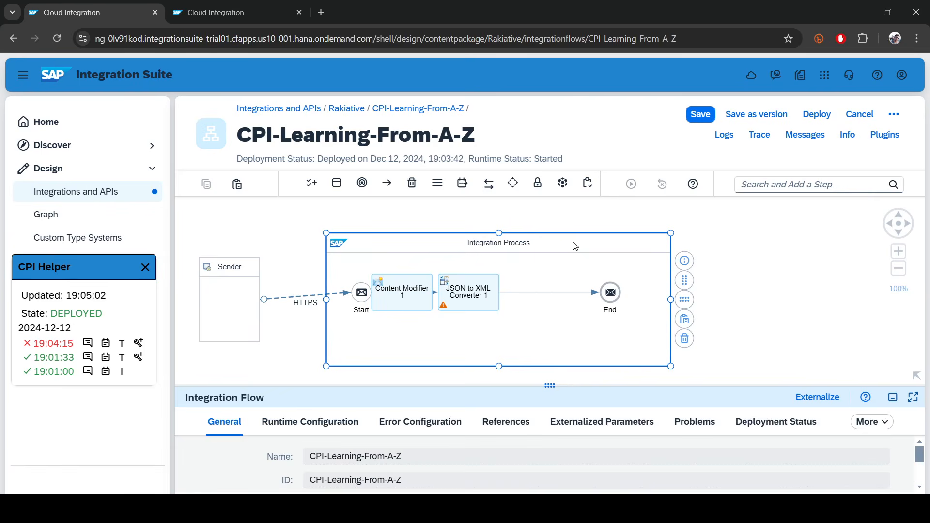
pyautogui.click(685, 280)
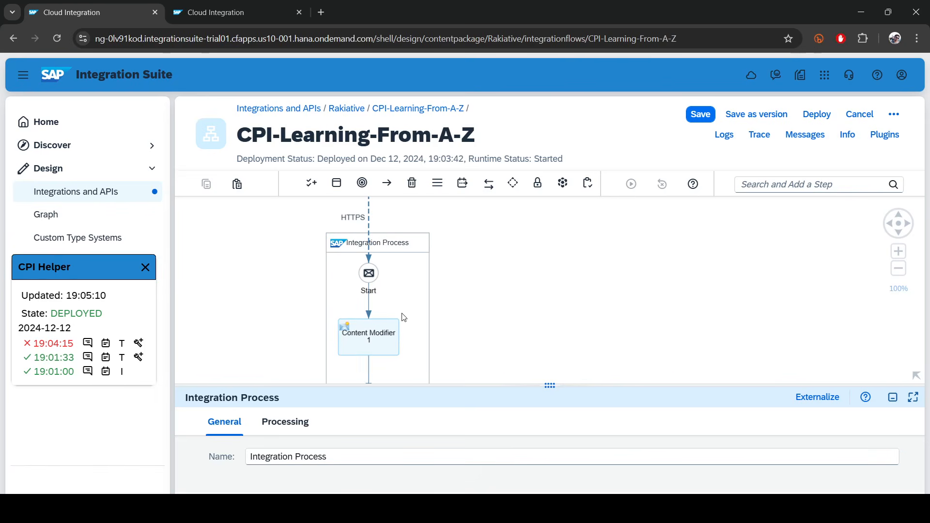
pyautogui.click(560, 383)
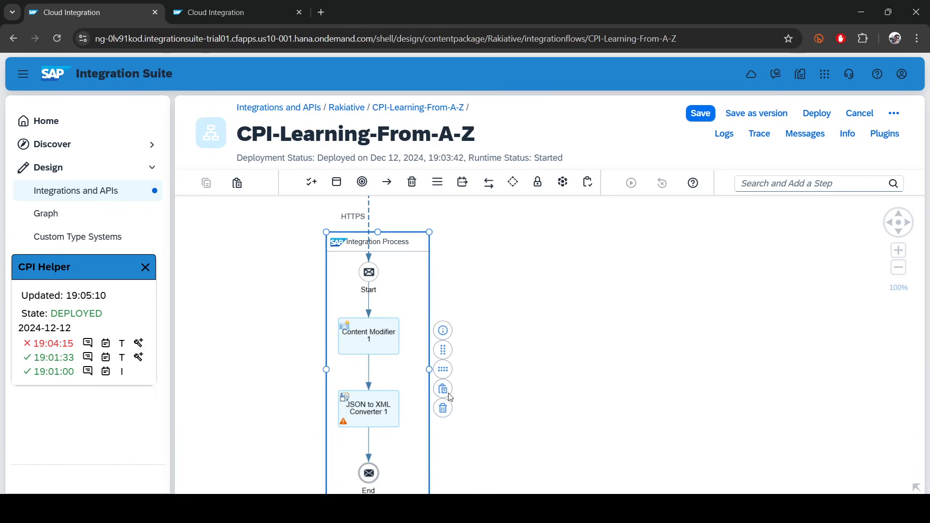
pyautogui.click(443, 370)
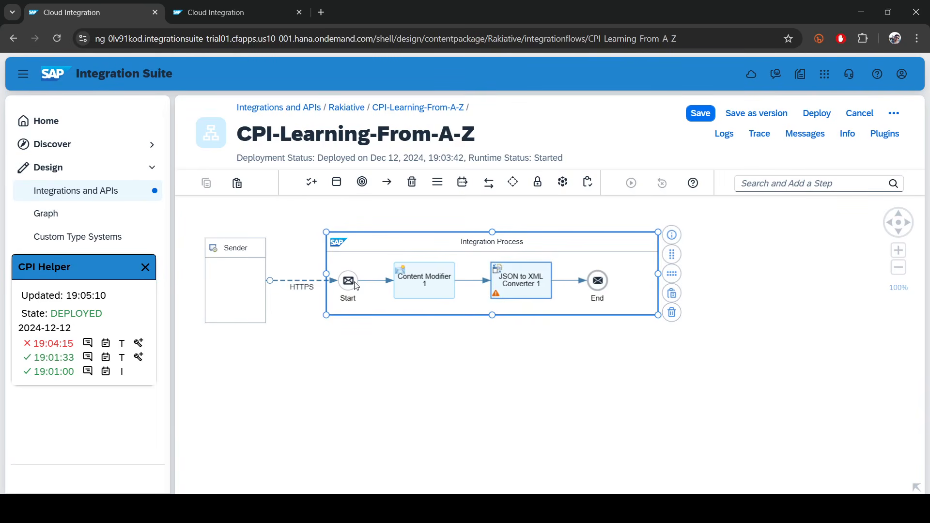
# Set the Content Modifier's message body type to Expression and enter { "row": ${in.body} } as the body.
pyautogui.click(421, 280)
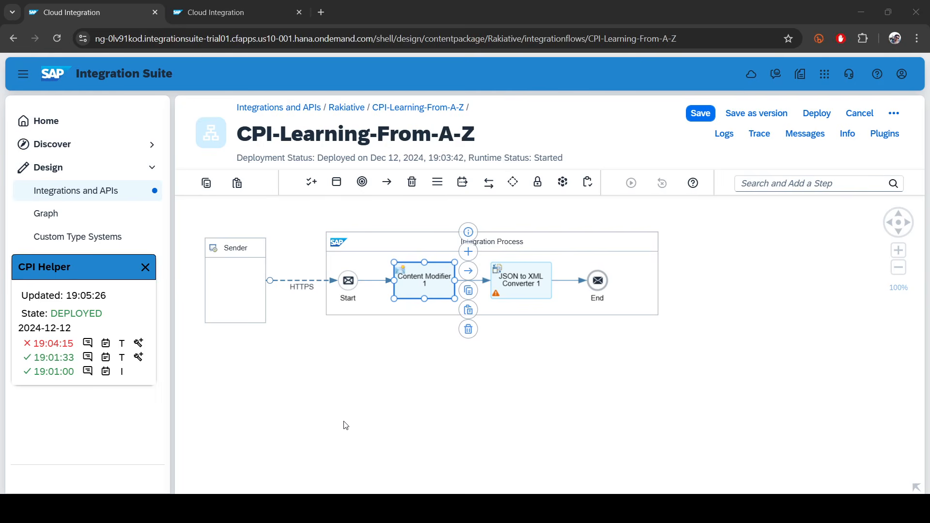
pyautogui.moveTo(555, 491); pyautogui.dragTo(517, 354)
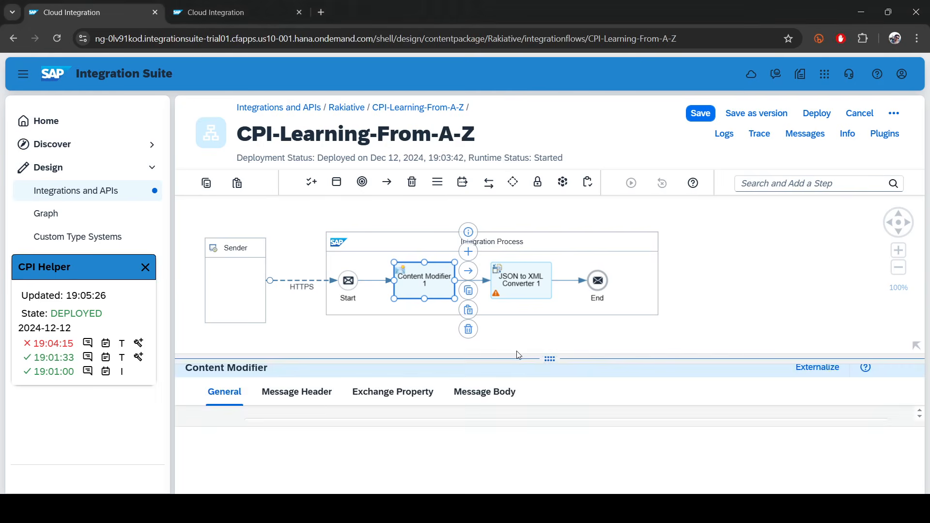
pyautogui.click(471, 388)
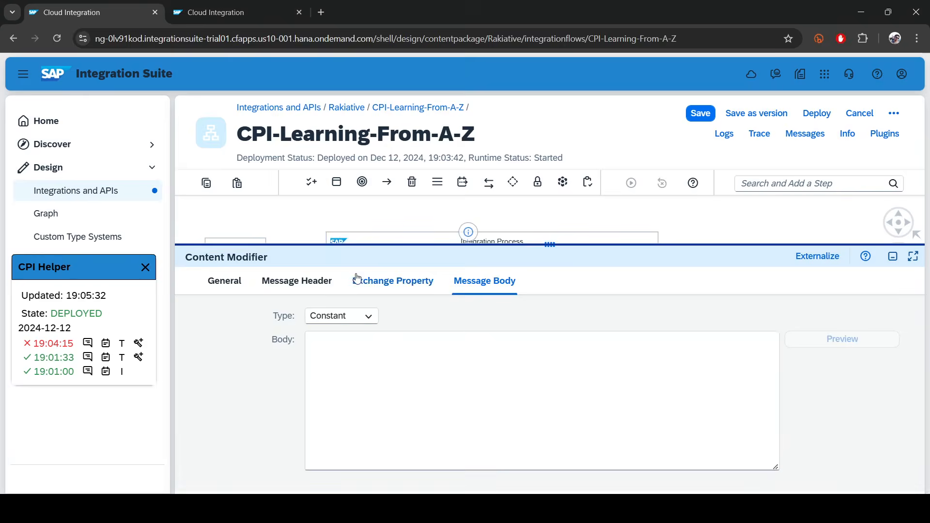
pyautogui.click(351, 321)
pyautogui.click(326, 357)
pyautogui.click(398, 361)
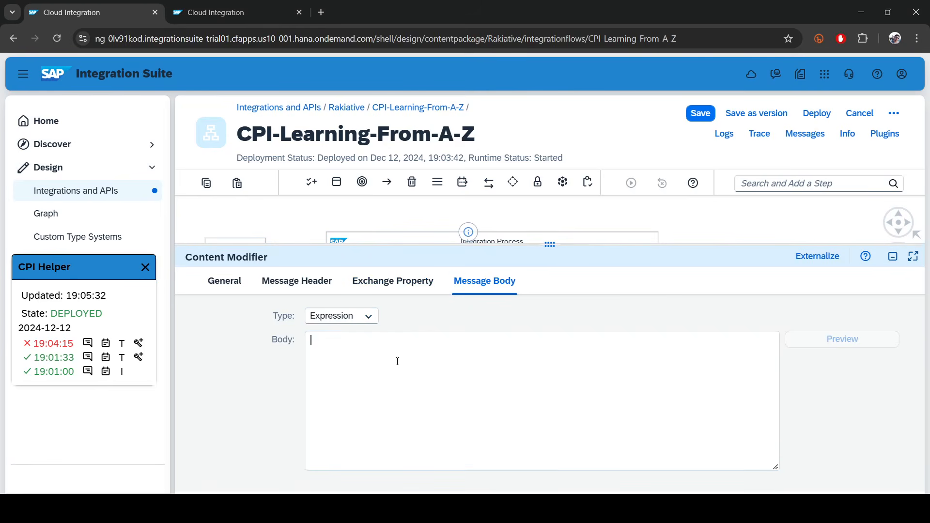
pyautogui.write('{ "row": ${in.body} }')
# Examine how the ${in.body} expression in the Content Modifier's message body wraps the incoming payload in a row element.
pyautogui.moveTo(315, 341); pyautogui.dragTo(375, 355)
pyautogui.click(341, 356)
pyautogui.hotkey('alt', 'Tab')
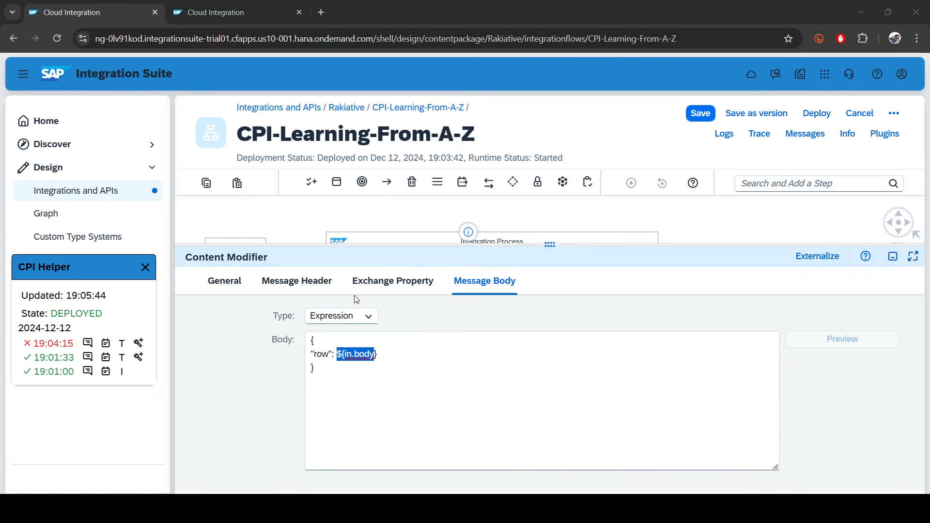
pyautogui.moveTo(565, 245); pyautogui.dragTo(550, 327)
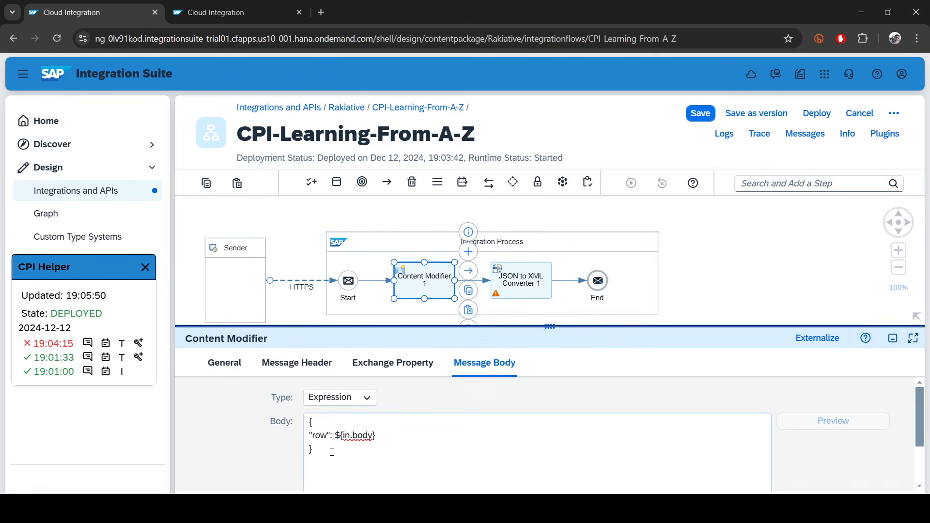
pyautogui.moveTo(333, 437); pyautogui.dragTo(376, 436)
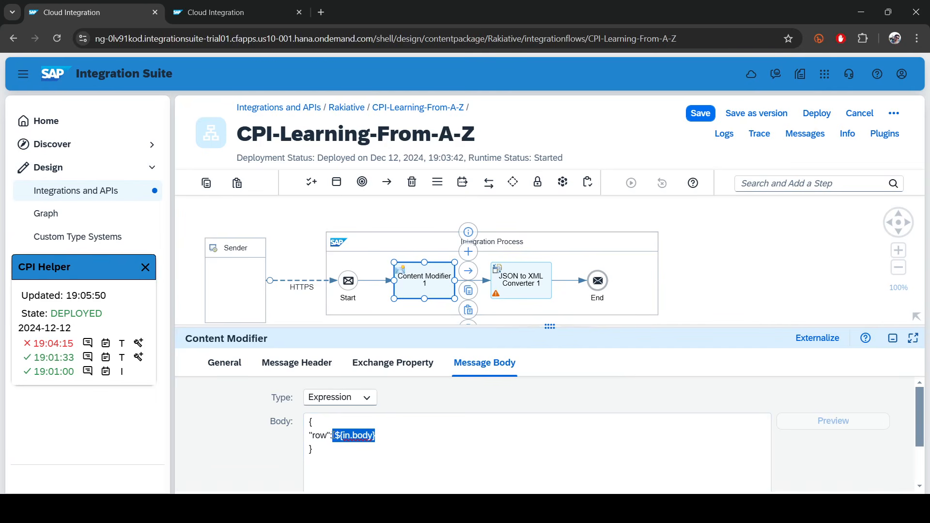
pyautogui.click(380, 435)
pyautogui.moveTo(336, 437); pyautogui.dragTo(422, 435)
pyautogui.click(390, 436)
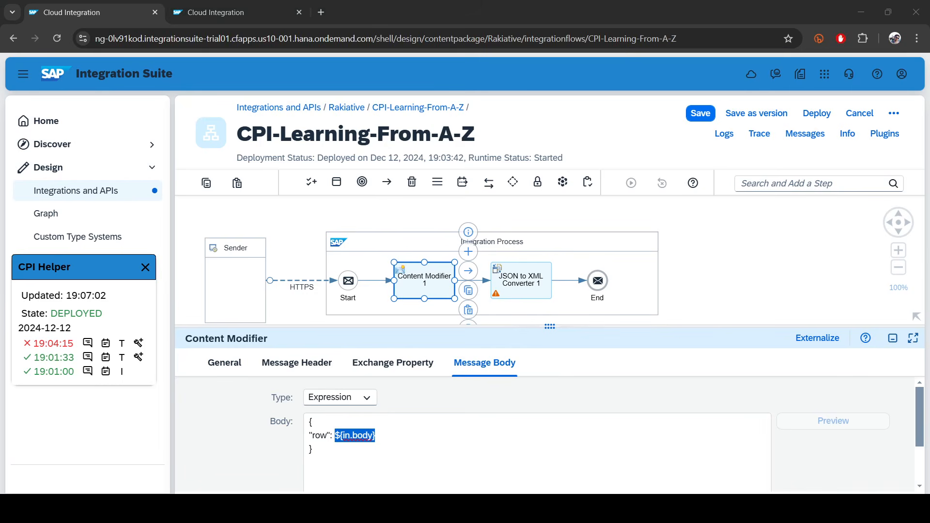
pyautogui.click(443, 460)
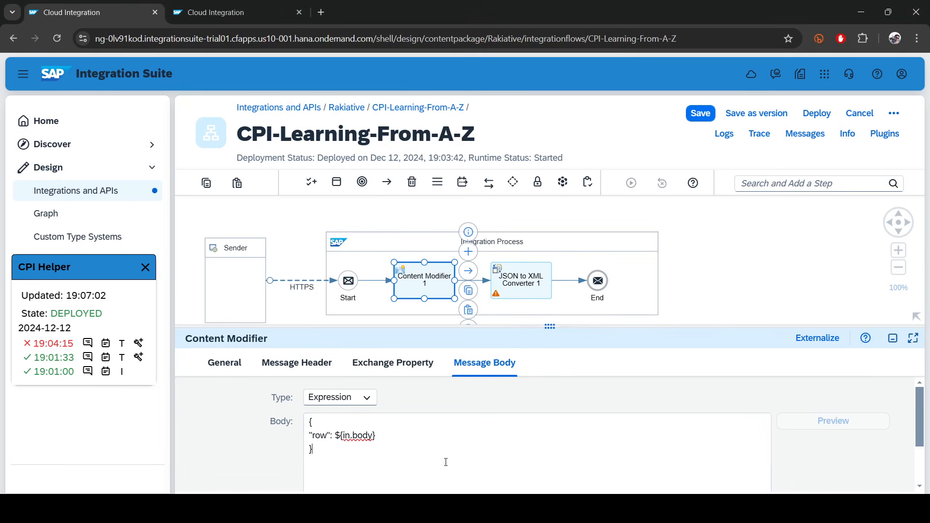
# Save the CPI-Learning-From-A-Z integration flow and deploy it on the Cloud Integration runtime profile.
pyautogui.click(708, 118)
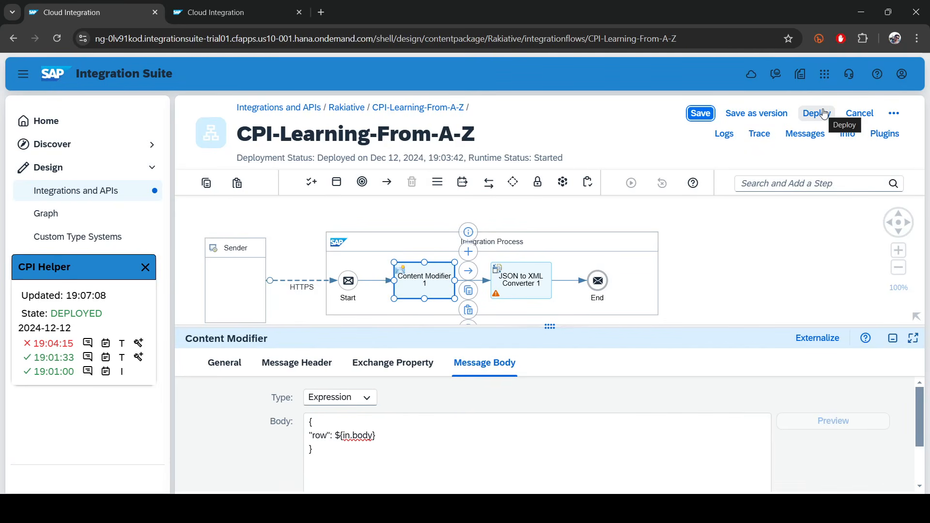
pyautogui.click(823, 113)
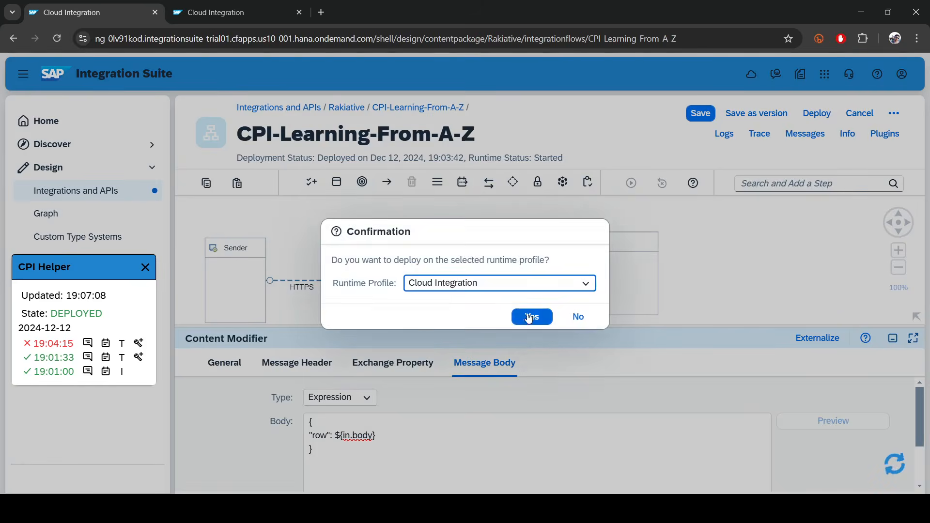
pyautogui.click(544, 316)
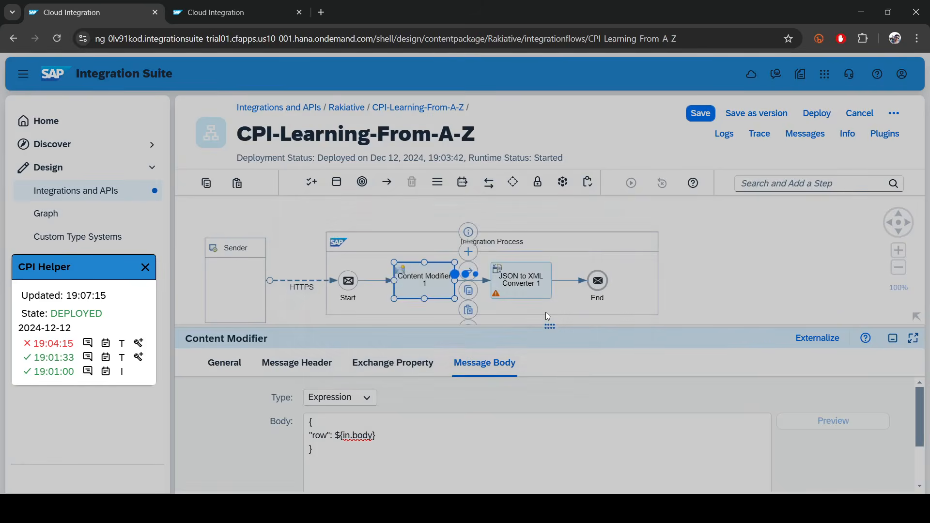
pyautogui.click(551, 303)
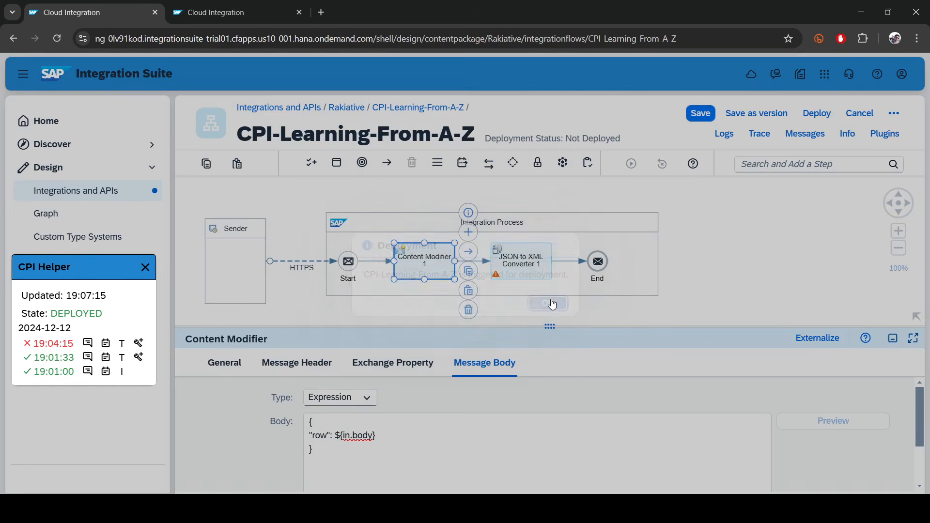
# Check the integration flow's deployment status and runtime status.
pyautogui.click(729, 284)
pyautogui.click(776, 363)
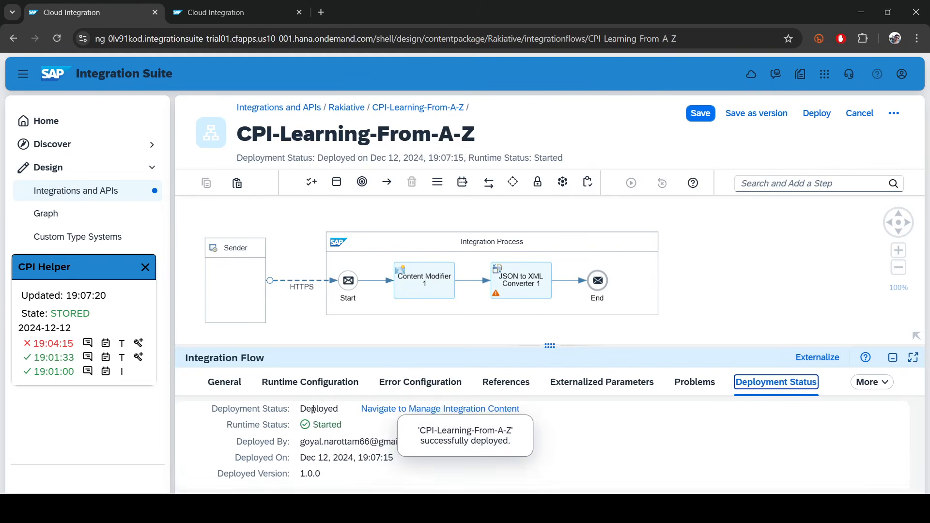
pyautogui.moveTo(301, 390); pyautogui.dragTo(446, 417)
pyautogui.click(399, 422)
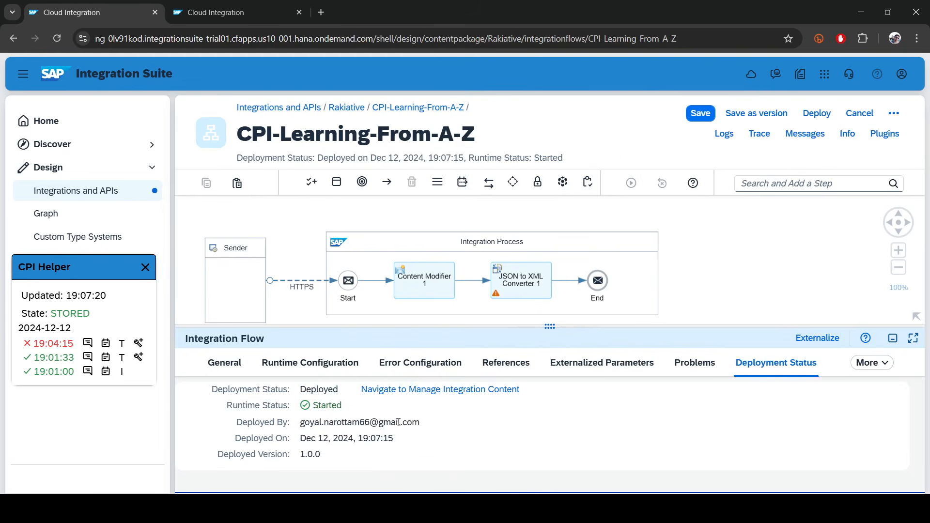
# Send the iflow-practice POST request in Postman and replace the contents of VS Code's Untitled-1 file with its XML response.
pyautogui.click(207, 509)
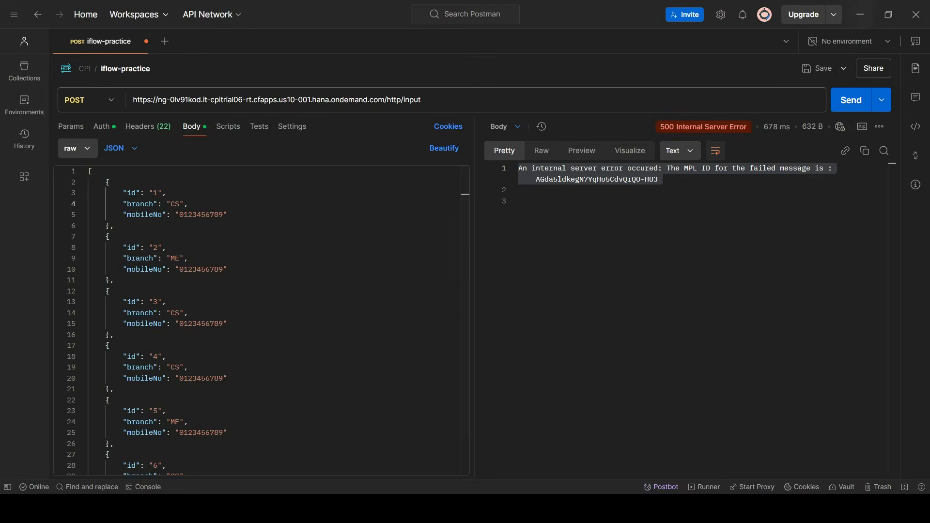
pyautogui.click(864, 103)
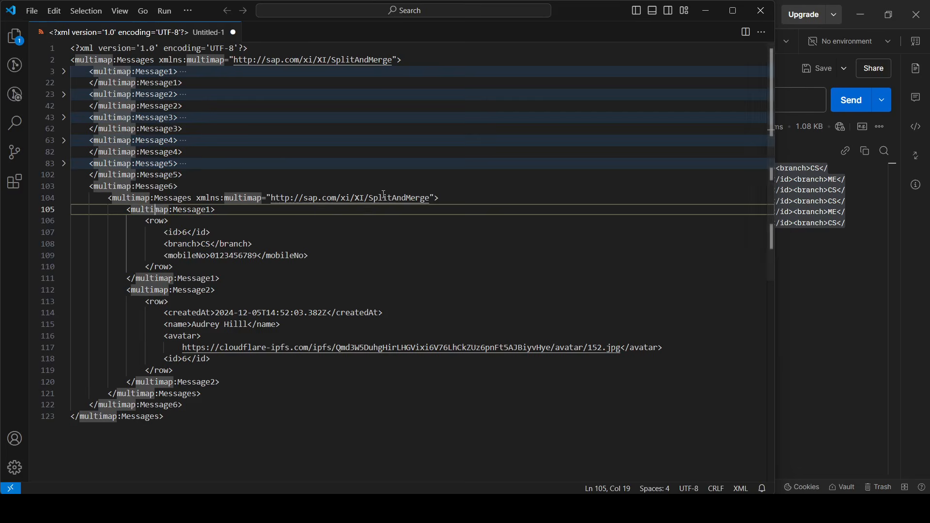
pyautogui.click(379, 196)
pyautogui.hotkey('ctrl', 'a')
pyautogui.hotkey('ctrl', 'v')
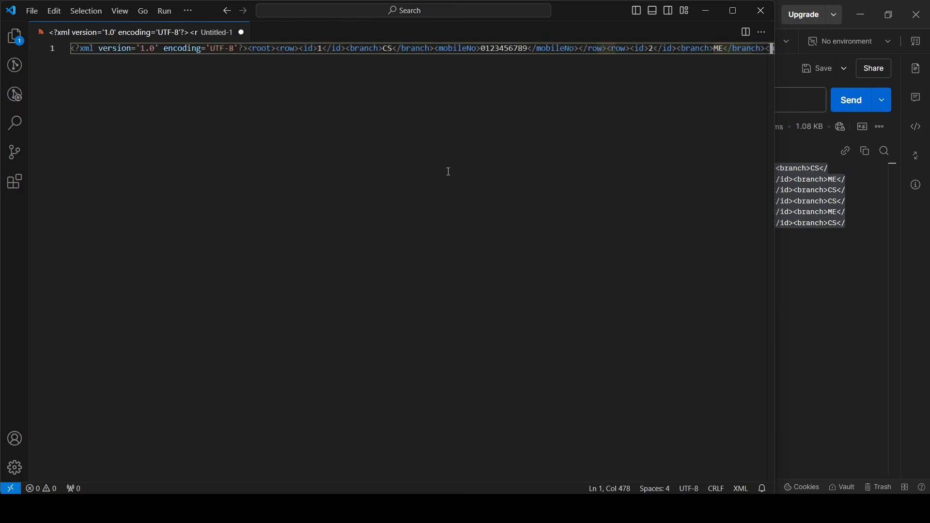
# Maximize the VS Code window and format the pasted XML document into indented lines.
pyautogui.hotkey('shift', 'alt', 'f')
pyautogui.press('Escape')
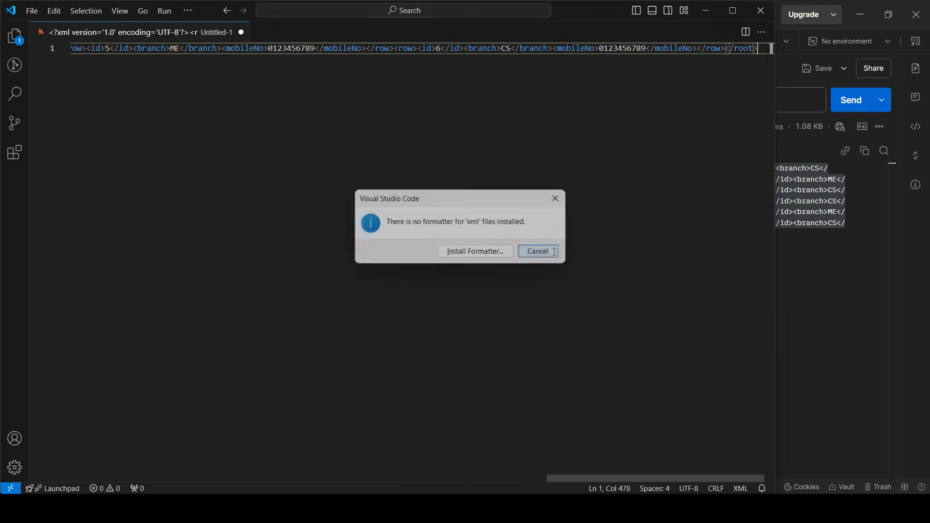
pyautogui.click(740, 489)
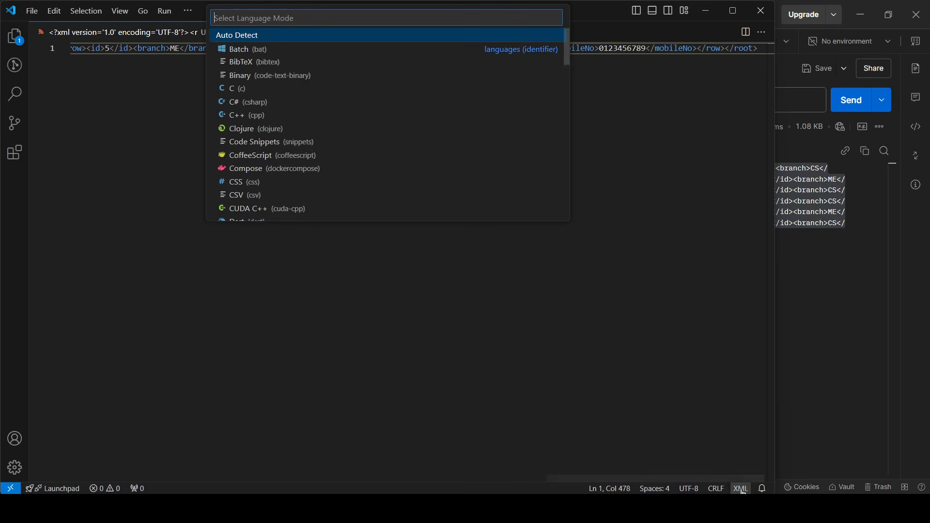
pyautogui.click(736, 11)
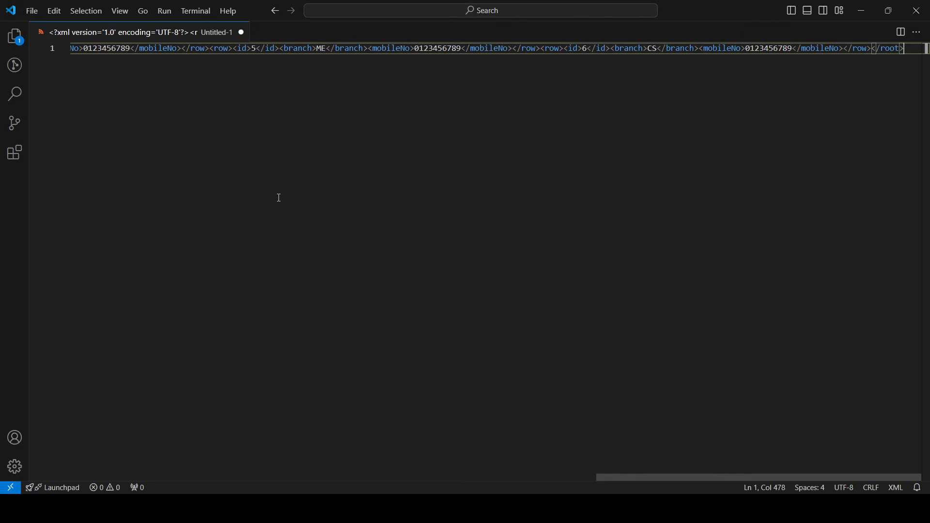
pyautogui.hotkey('shift', 'alt', 'f')
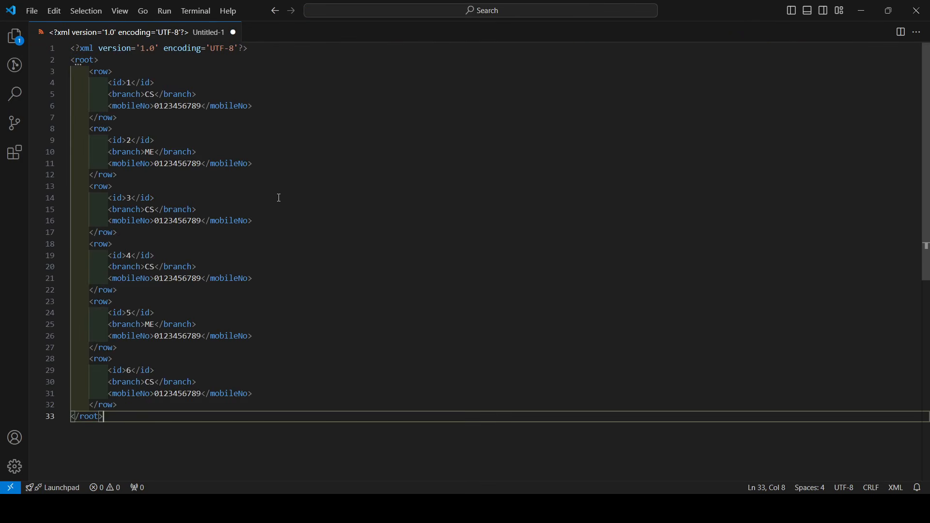
# Compare the root and row elements of the formatted XML with the JSON to XML Converter's processing settings in the flow editor.
pyautogui.doubleClick(83, 61)
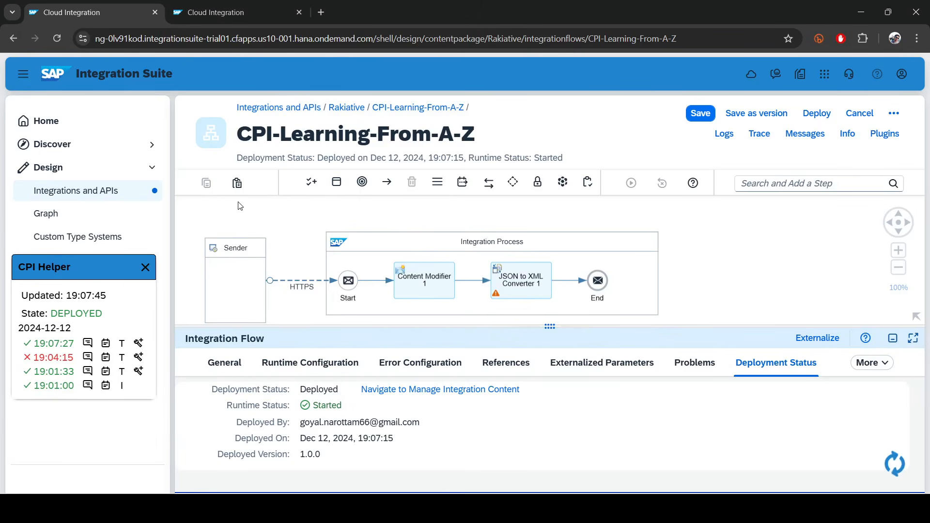
pyautogui.click(494, 275)
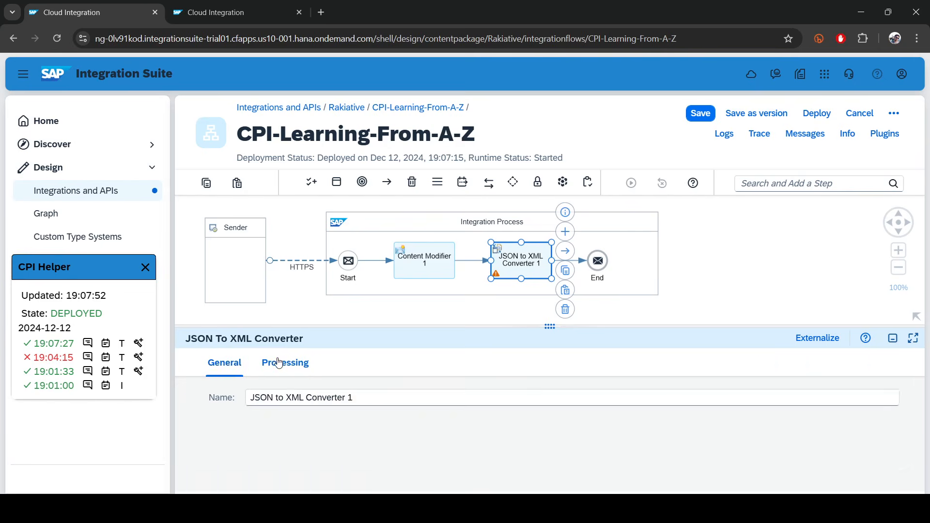
pyautogui.click(286, 362)
pyautogui.hotkey('alt', 'Tab')
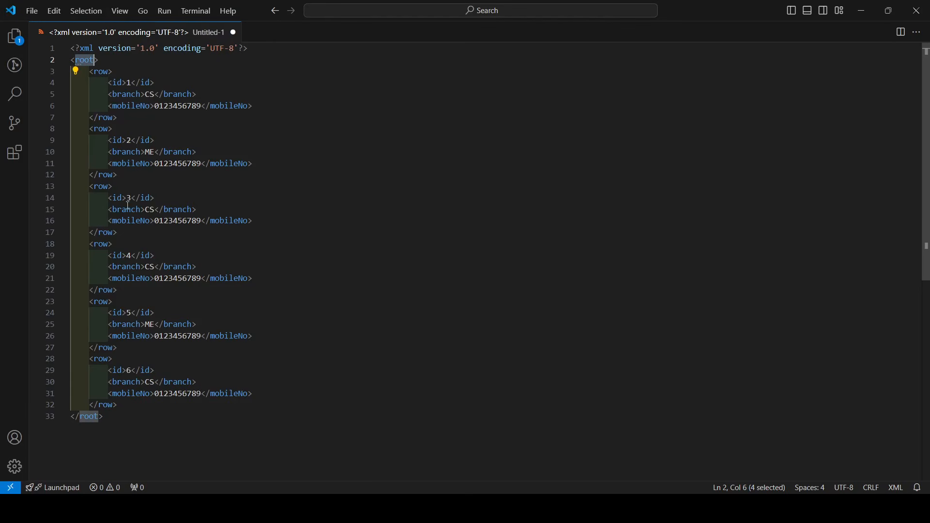
pyautogui.moveTo(90, 72); pyautogui.dragTo(113, 72)
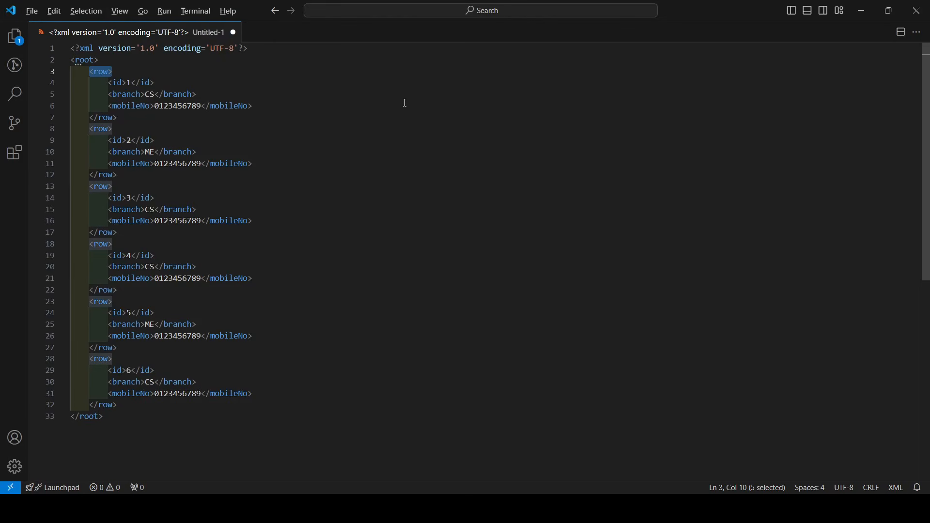
pyautogui.hotkey('alt', 'Tab')
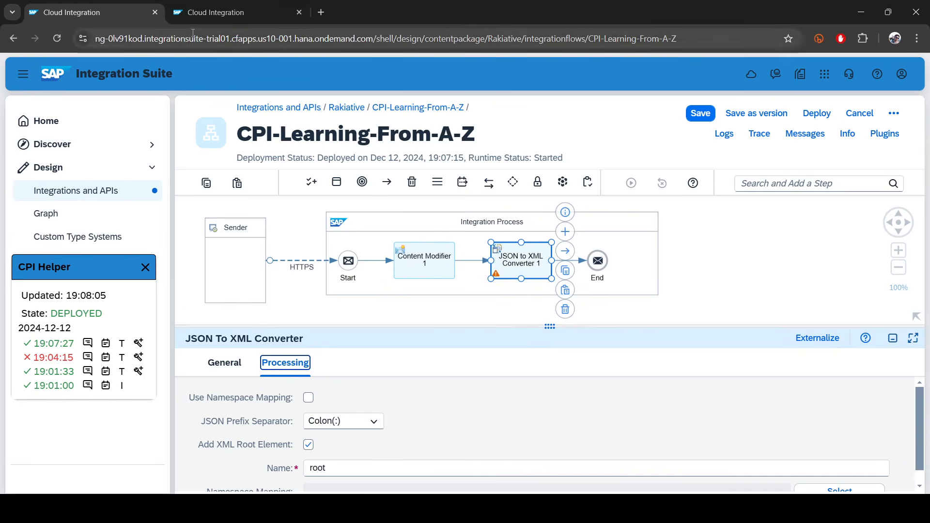
# Check the flow's log level on the Manage Integration Content page and close that browser tab.
pyautogui.click(225, 21)
pyautogui.scroll(-5, 627, 394)
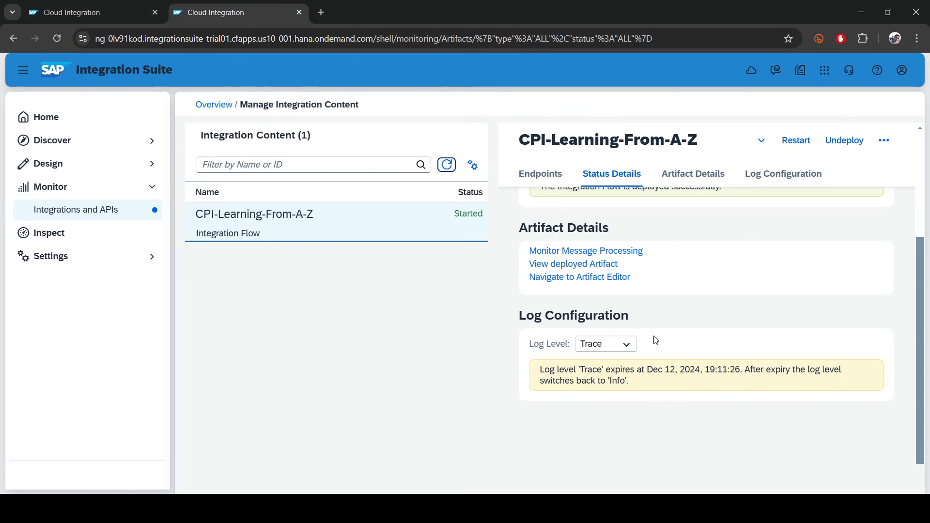
pyautogui.middleClick(228, 16)
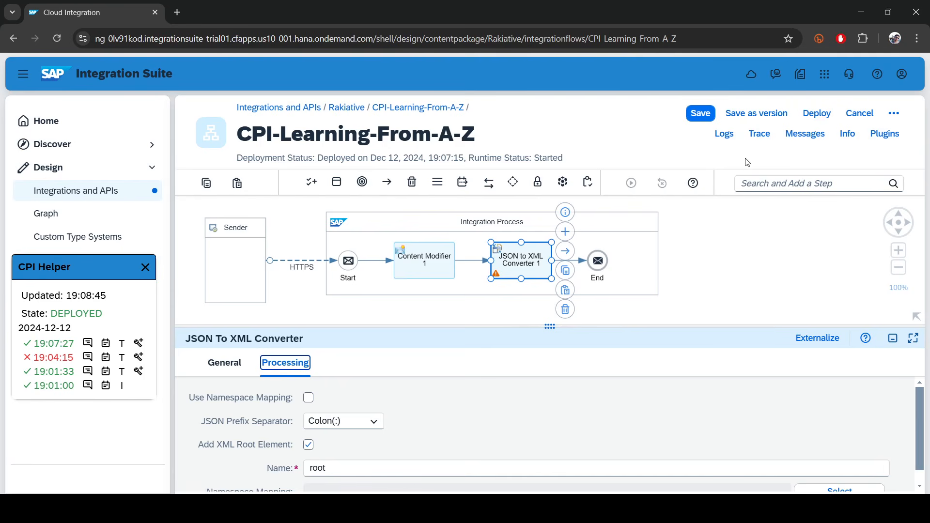
# Activate Trace for the integration flow in CPI Helper, resend the iflow-practice request from Postman, and return to the flow editor.
pyautogui.click(763, 135)
pyautogui.hotkey('alt', 'Tab')
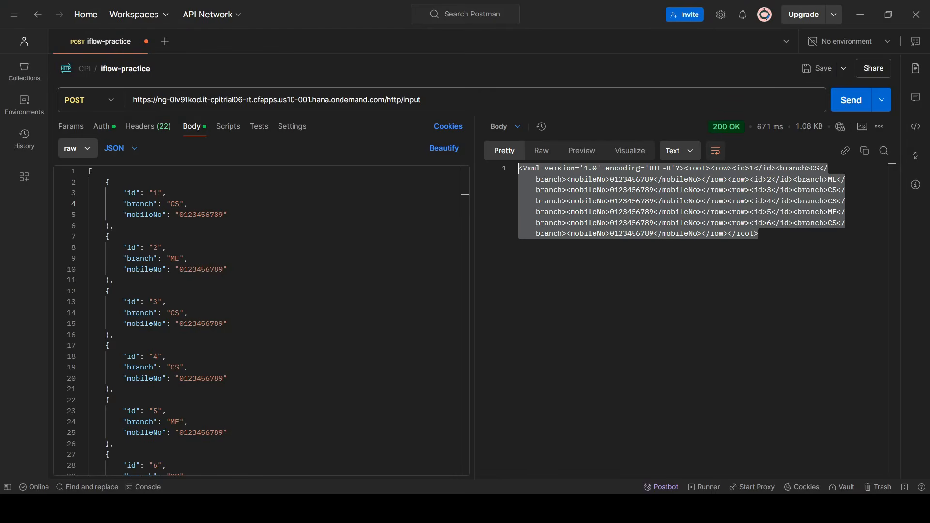
pyautogui.click(854, 101)
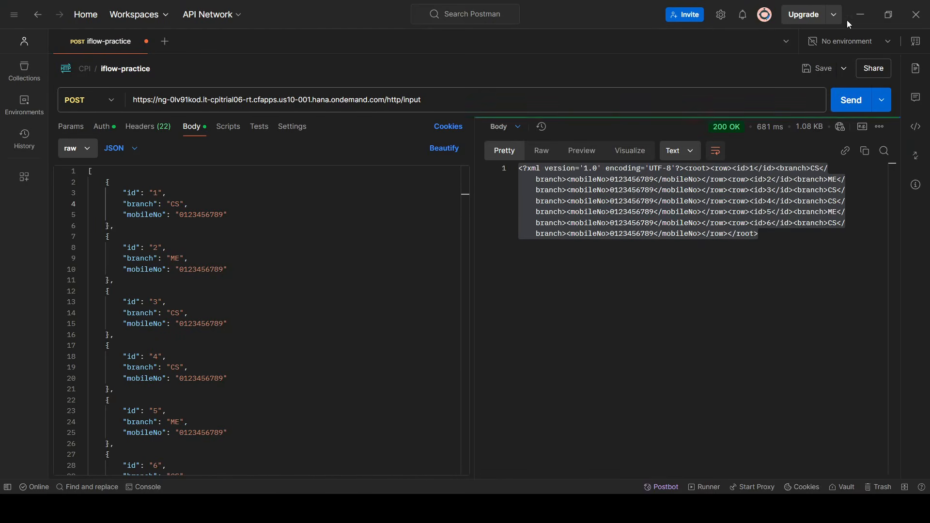
pyautogui.click(860, 15)
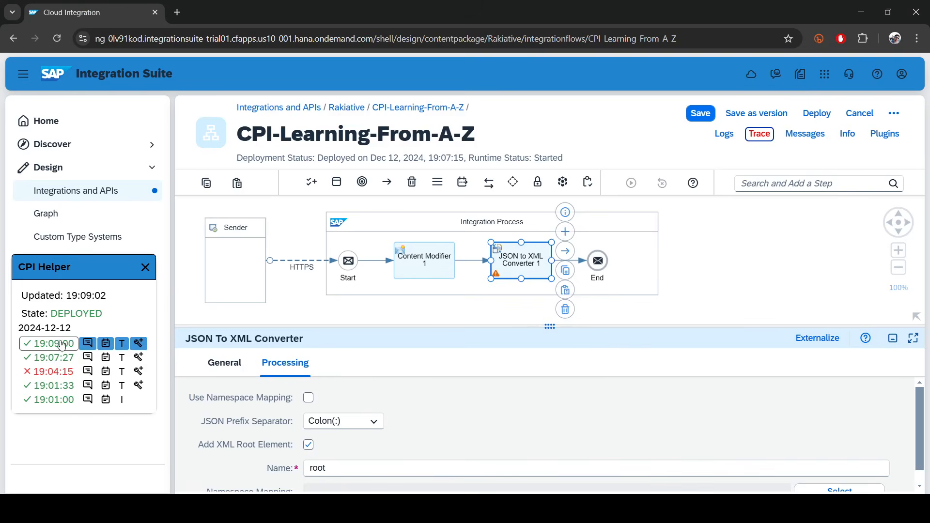
# Open the trace of the 19:09:00 message run and copy the payload before the JSON to XML Converter 1 step.
pyautogui.click(121, 344)
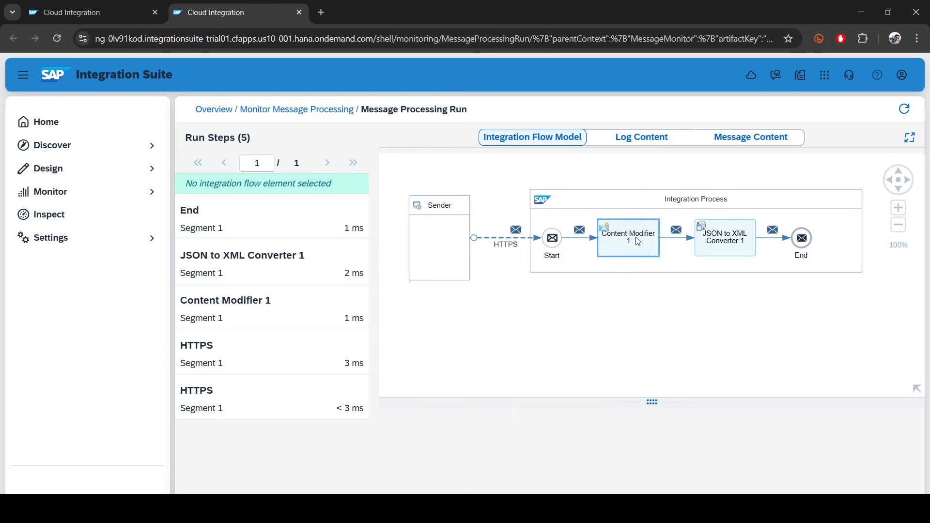
pyautogui.moveTo(505, 235)
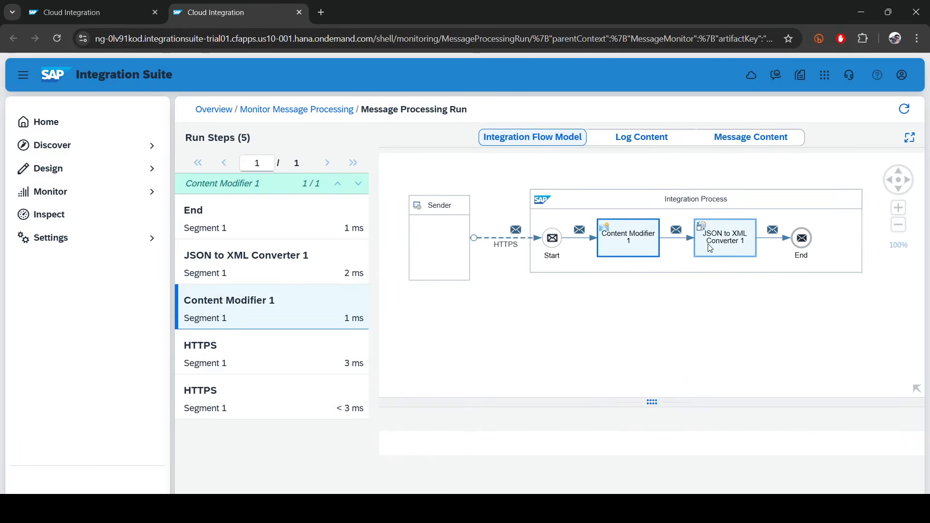
pyautogui.click(711, 248)
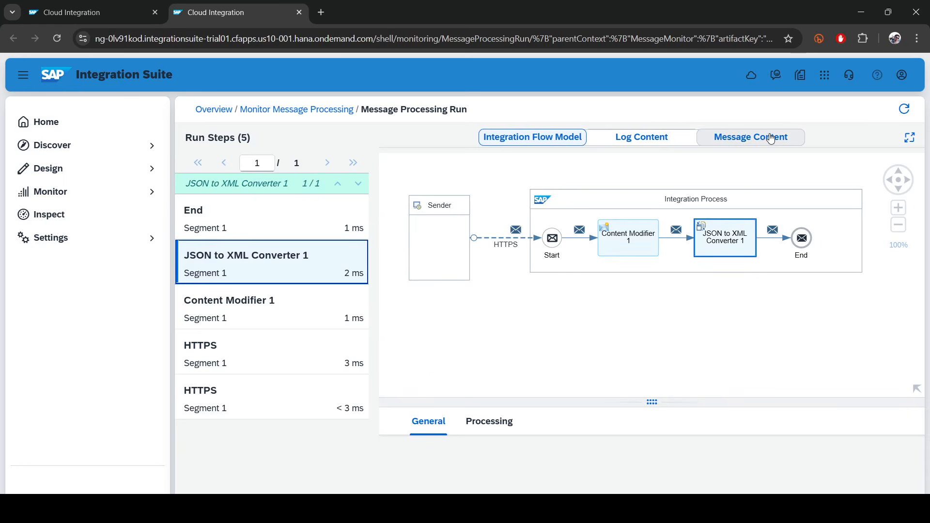
pyautogui.click(770, 140)
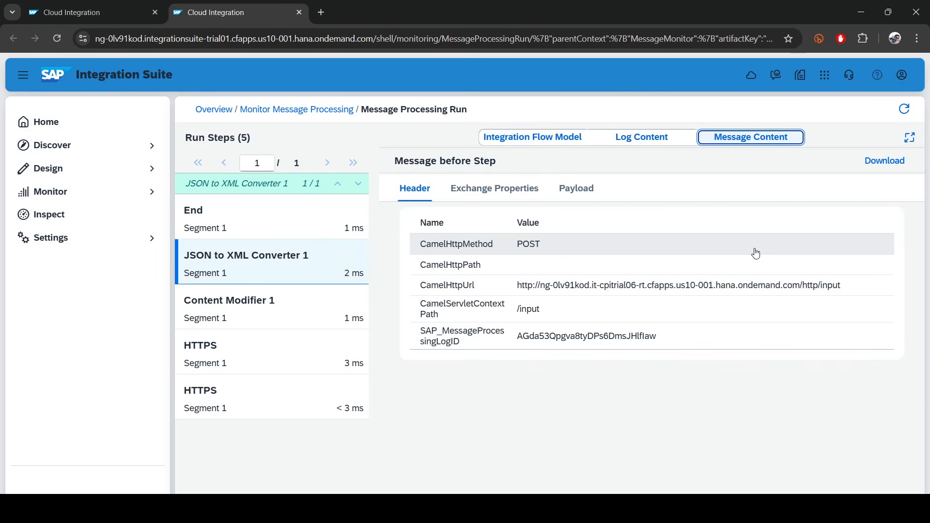
pyautogui.click(576, 189)
pyautogui.moveTo(411, 236); pyautogui.dragTo(468, 477)
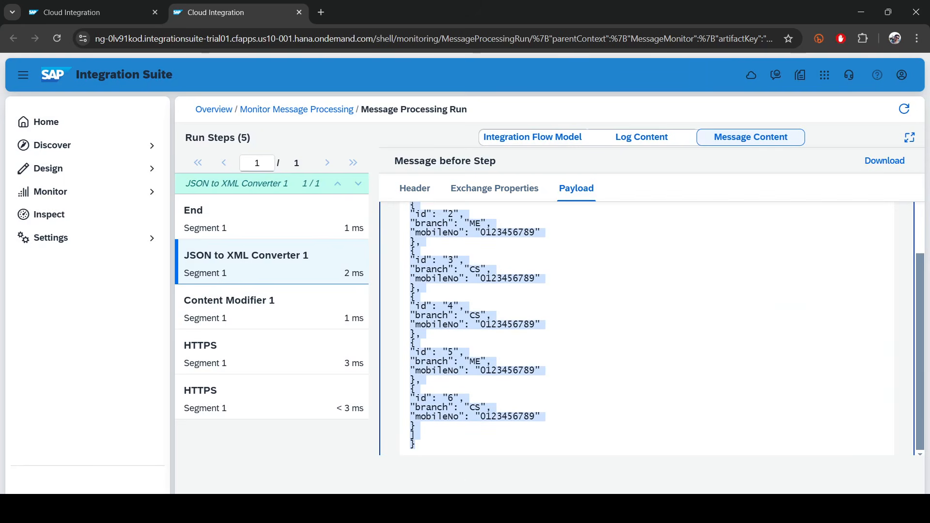
# Paste the payload into a new VS Code file, format it as indented JSON, and examine its row element.
pyautogui.click(404, 245)
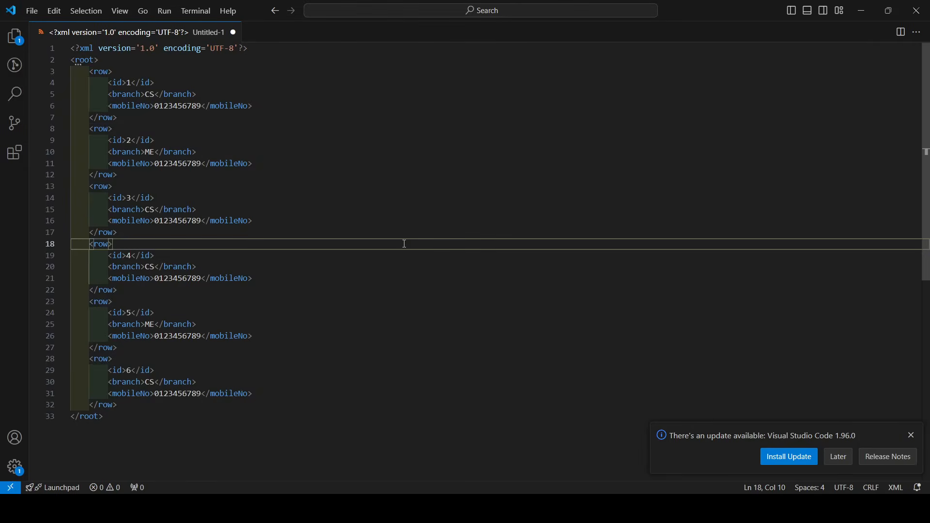
pyautogui.hotkey('ctrl', 'n')
pyautogui.hotkey('ctrl', 'v')
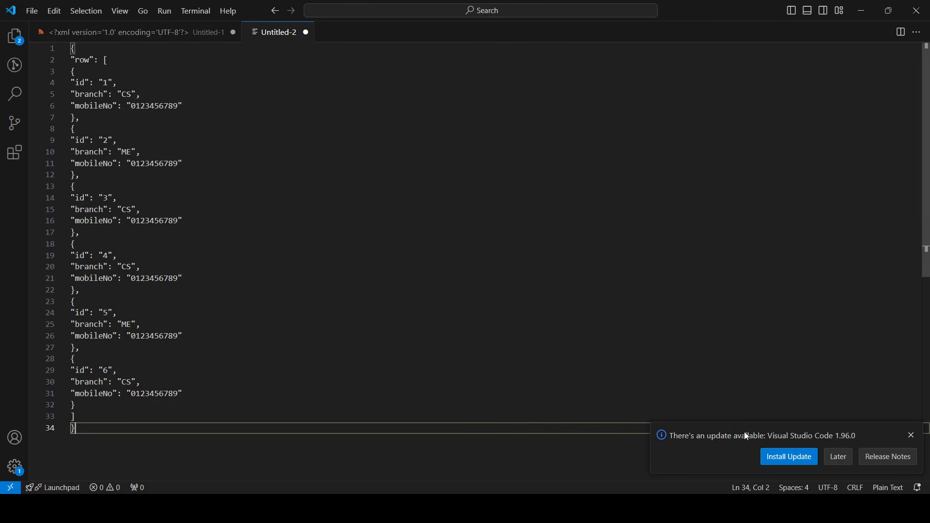
pyautogui.click(915, 437)
pyautogui.click(528, 313)
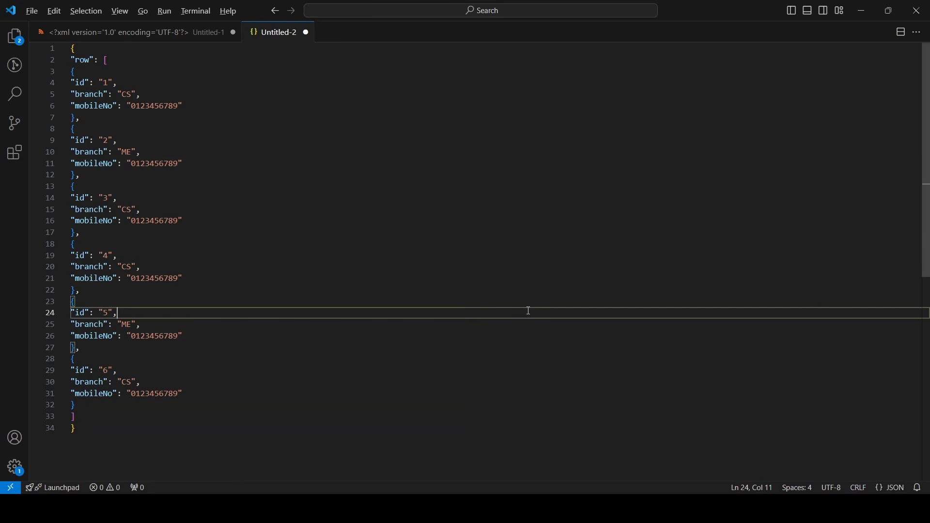
pyautogui.hotkey('shift', 'alt', 'f')
pyautogui.moveTo(124, 61); pyautogui.dragTo(108, 420)
pyautogui.click(262, 84)
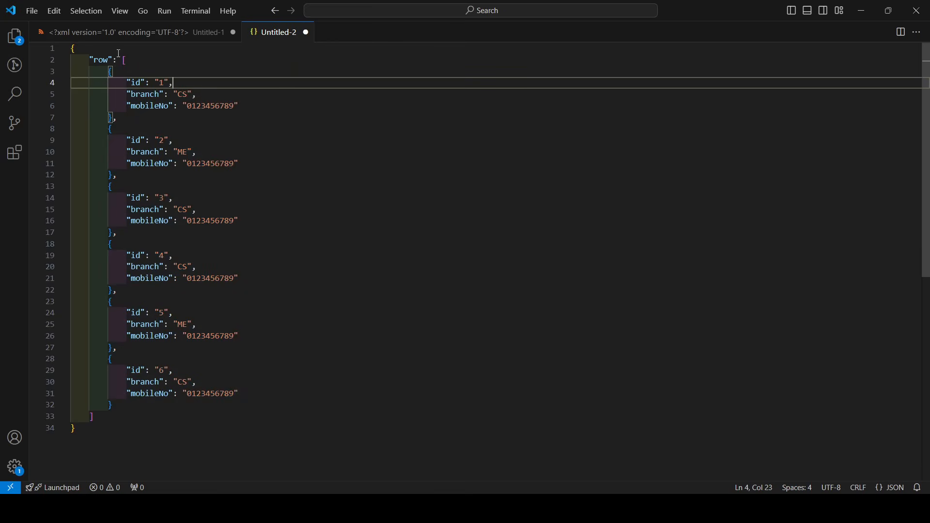
pyautogui.moveTo(83, 57); pyautogui.dragTo(115, 57)
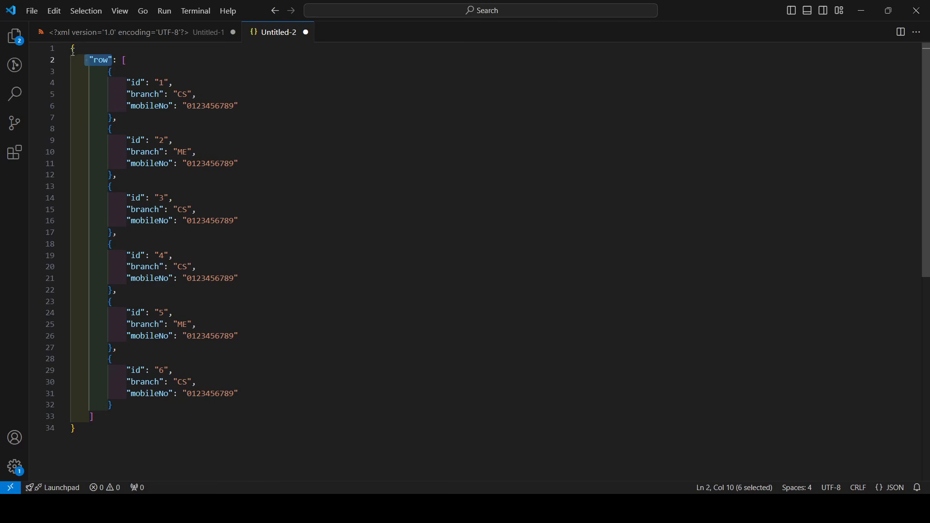
pyautogui.click(863, 11)
# Return to the flow editor, show the 19:09:00 run's inline trace with CPI Helper, and open the content before JSON to XML Converter 1.
pyautogui.click(537, 274)
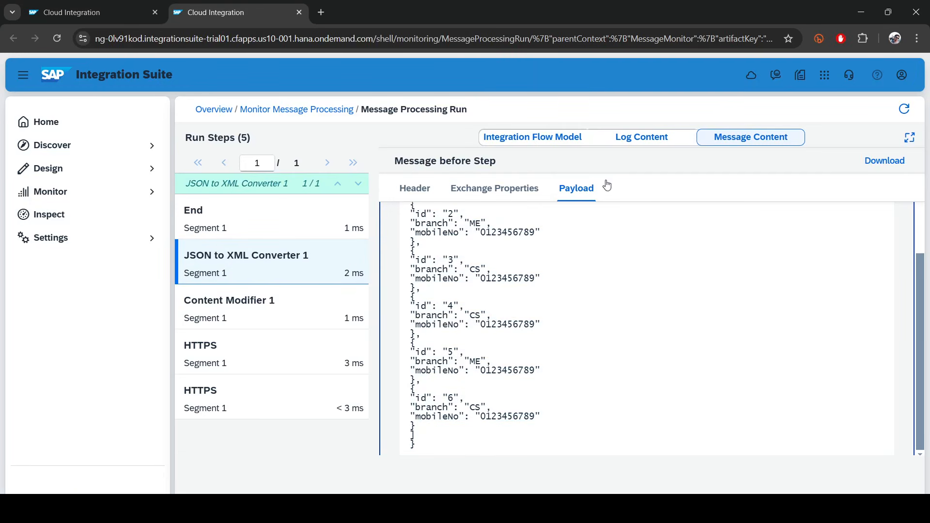
pyautogui.click(561, 137)
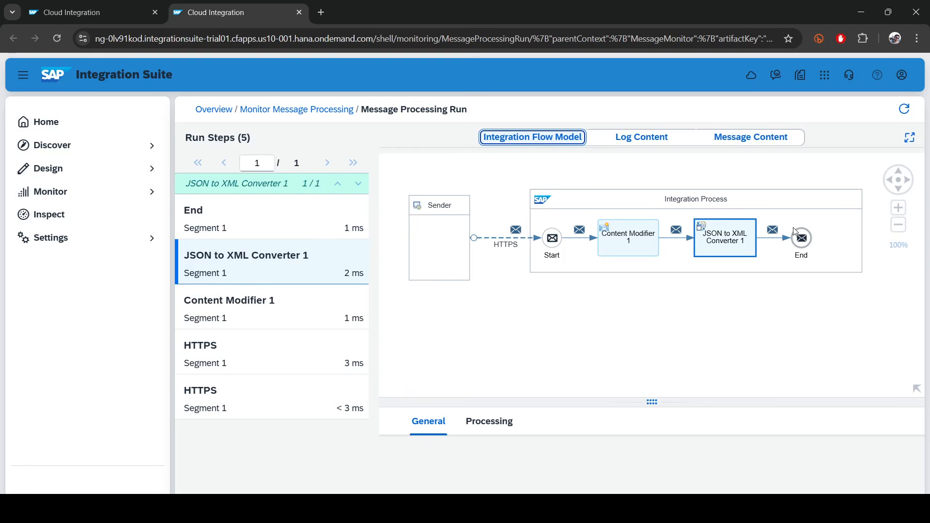
pyautogui.click(108, 14)
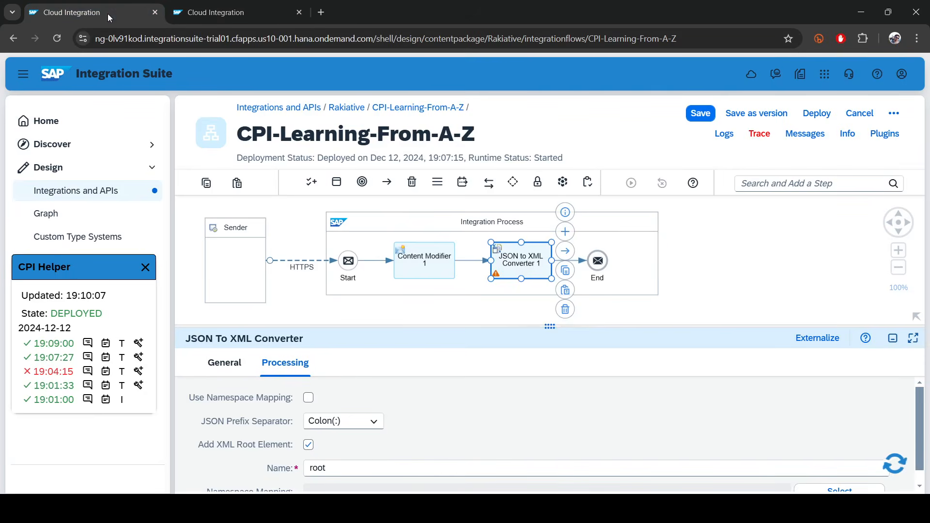
pyautogui.click(140, 345)
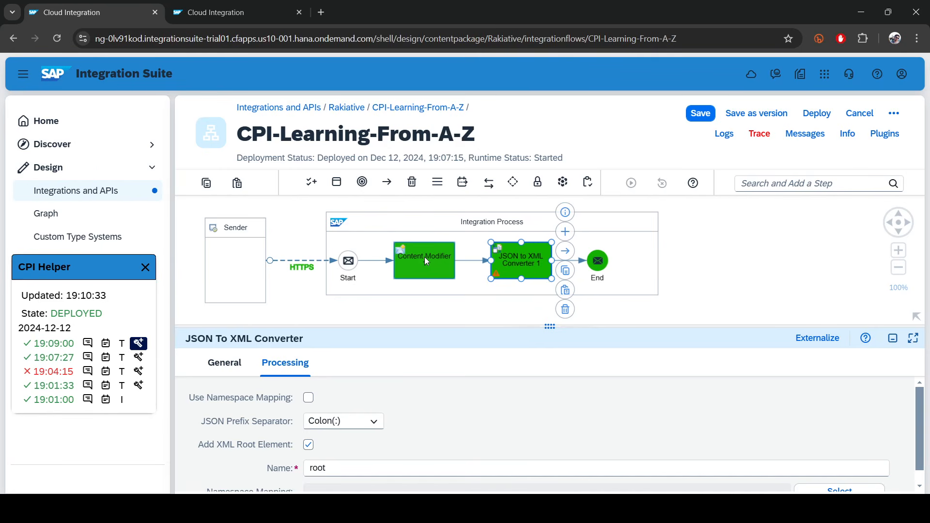
pyautogui.click(522, 256)
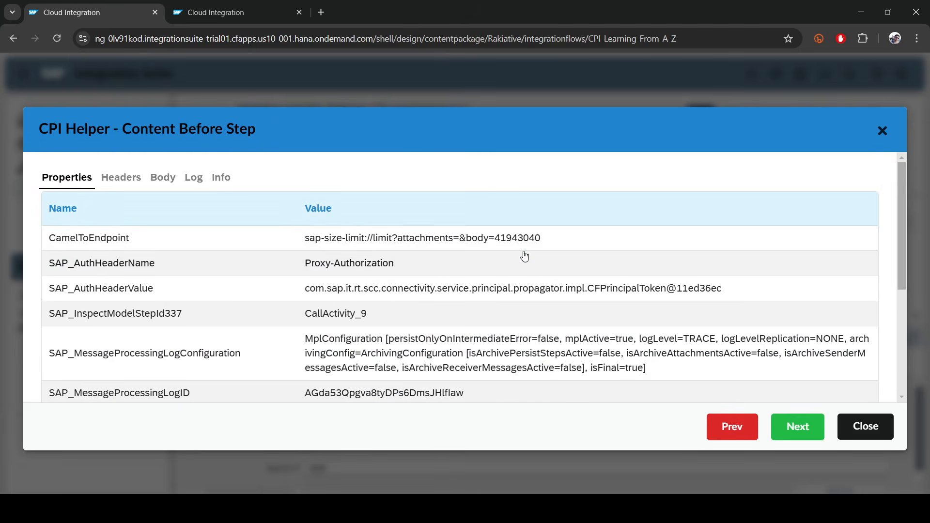
# Read through the message body before the converter step and copy it to the clipboard.
pyautogui.click(172, 184)
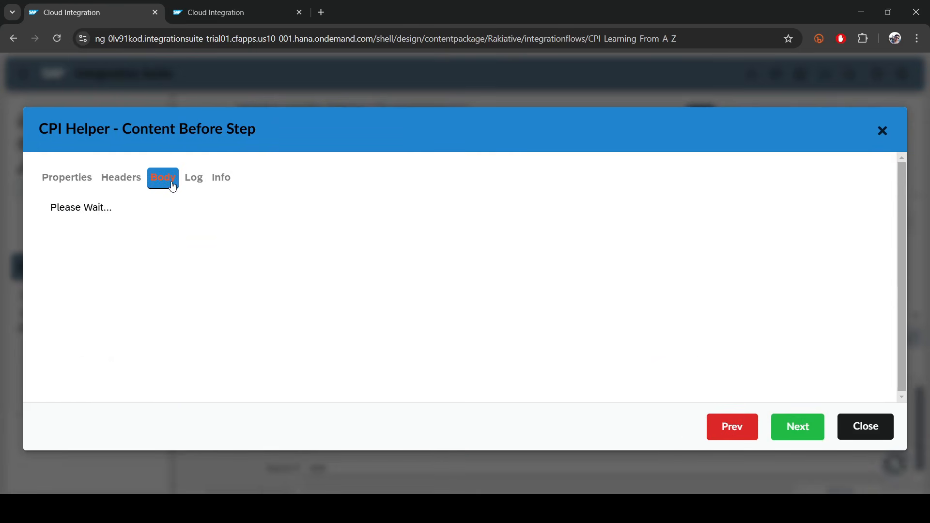
pyautogui.moveTo(55, 237); pyautogui.dragTo(147, 427)
pyautogui.scroll(8, 178, 270)
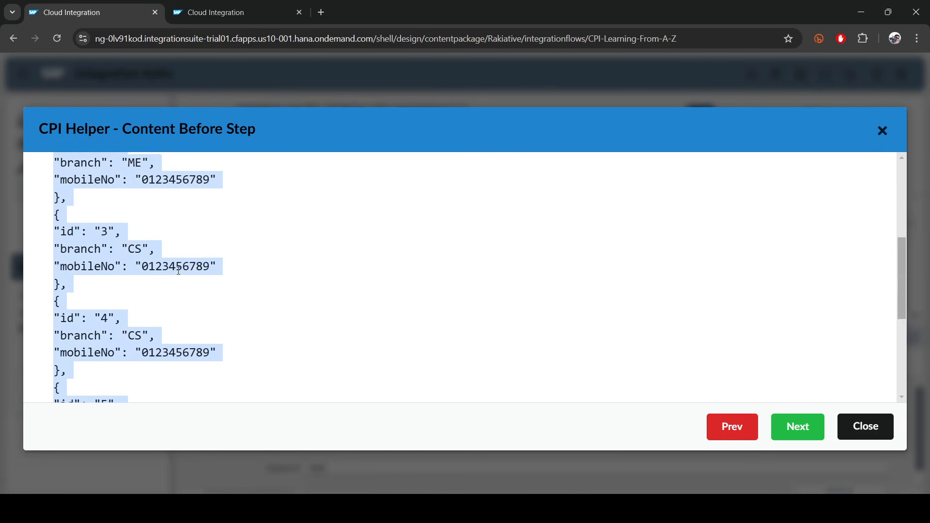
pyautogui.click(109, 215)
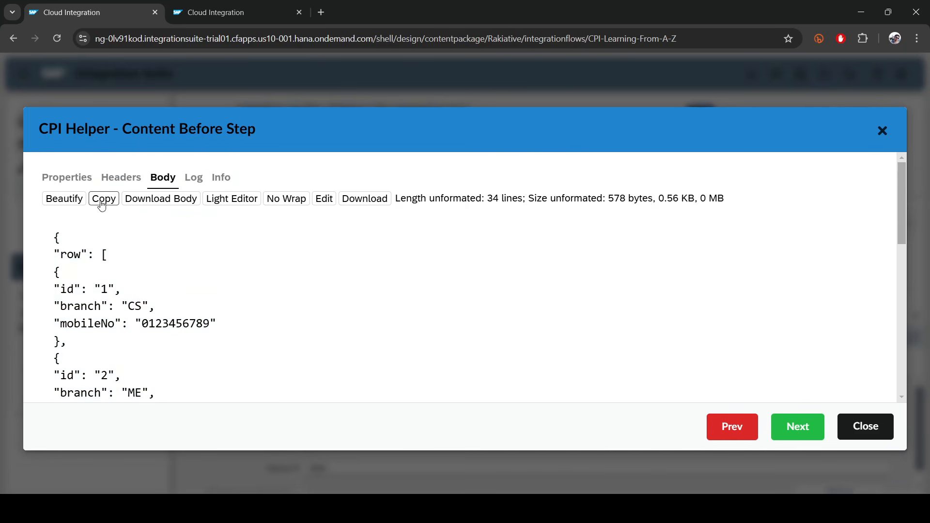
pyautogui.moveTo(73, 225); pyautogui.dragTo(161, 364)
pyautogui.click(129, 220)
pyautogui.click(104, 199)
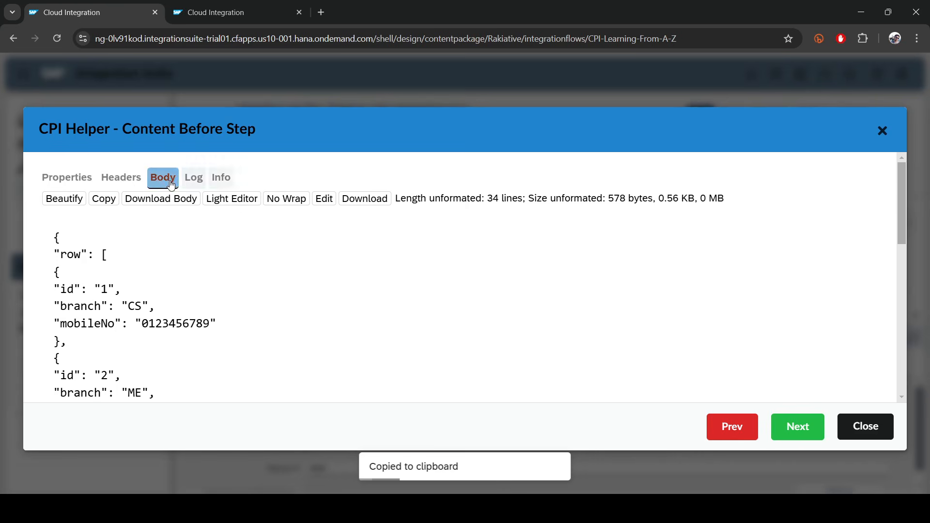
# Review the step's headers and properties, close the content dialog, and turn off the 19:09:00 inline trace.
pyautogui.click(138, 183)
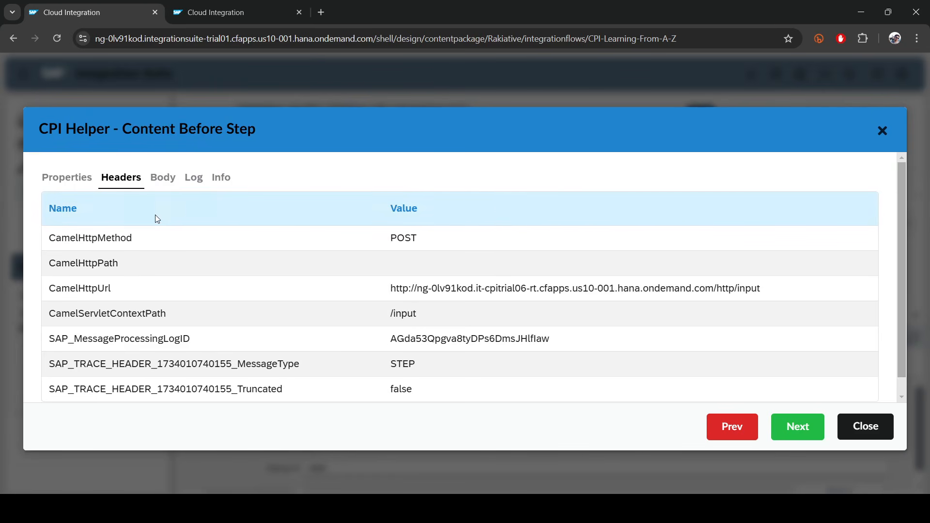
pyautogui.scroll(-1, 126, 213)
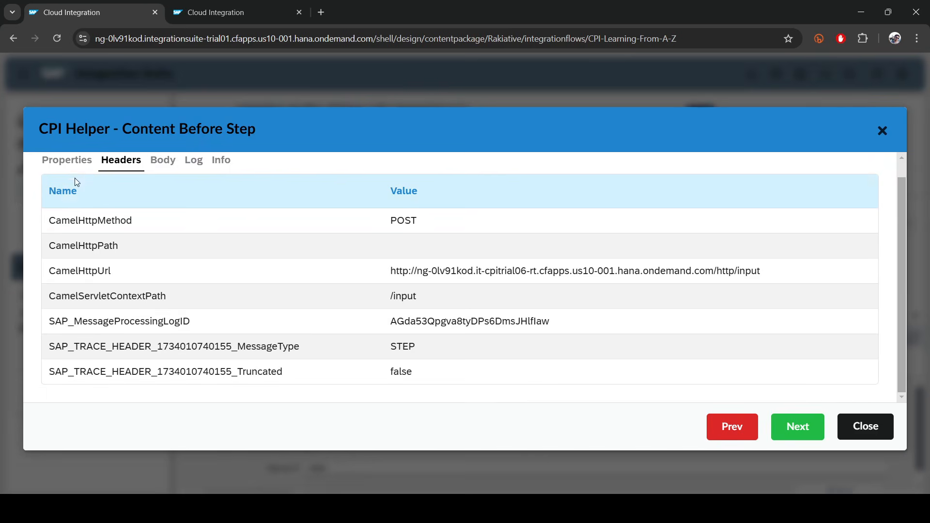
pyautogui.click(68, 161)
pyautogui.scroll(-4, 165, 286)
pyautogui.scroll(5, 366, 297)
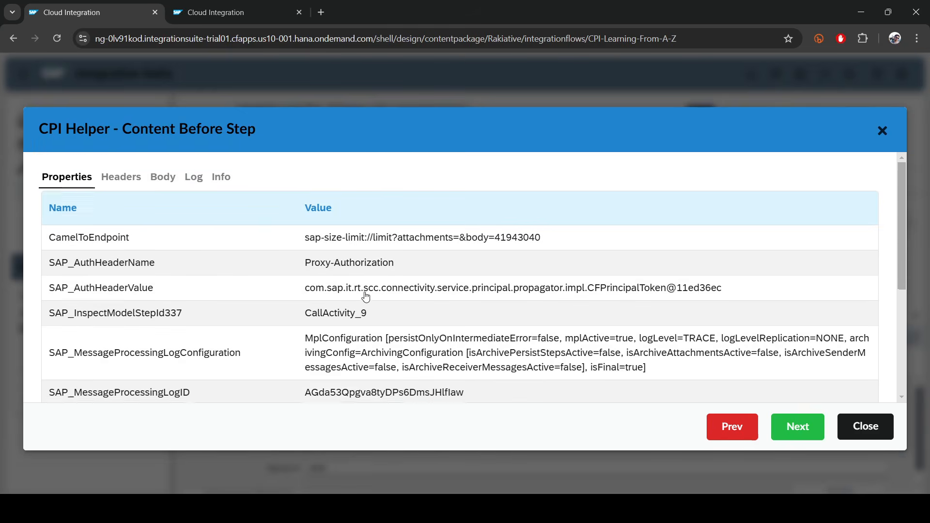
pyautogui.click(877, 436)
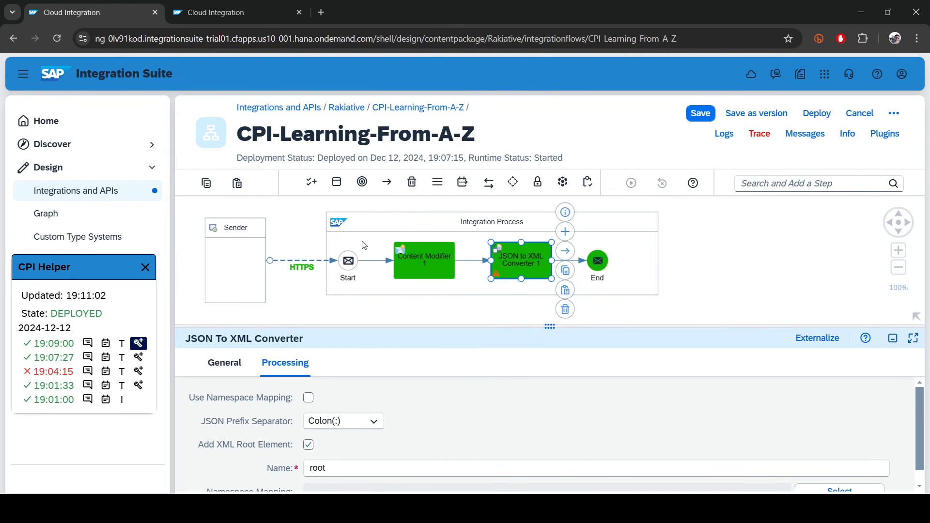
pyautogui.click(139, 343)
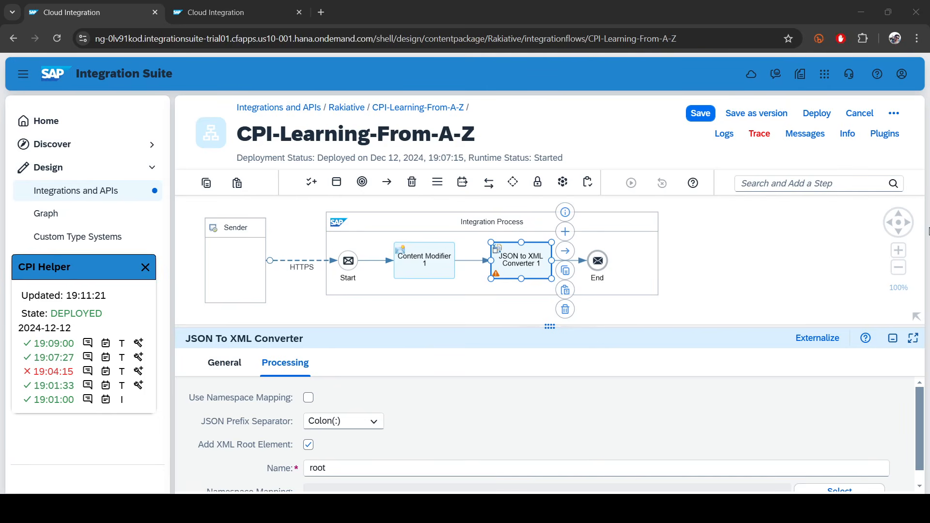
# Enlarge the flow canvas and check the routeName headers of the iflow-practice request in Postman.
pyautogui.moveTo(538, 327); pyautogui.dragTo(537, 391)
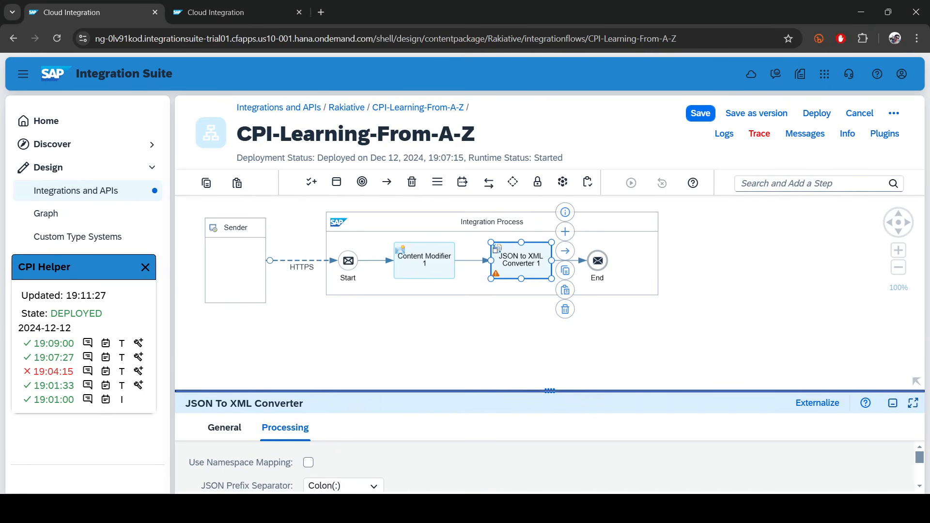
pyautogui.hotkey('alt', 'Tab')
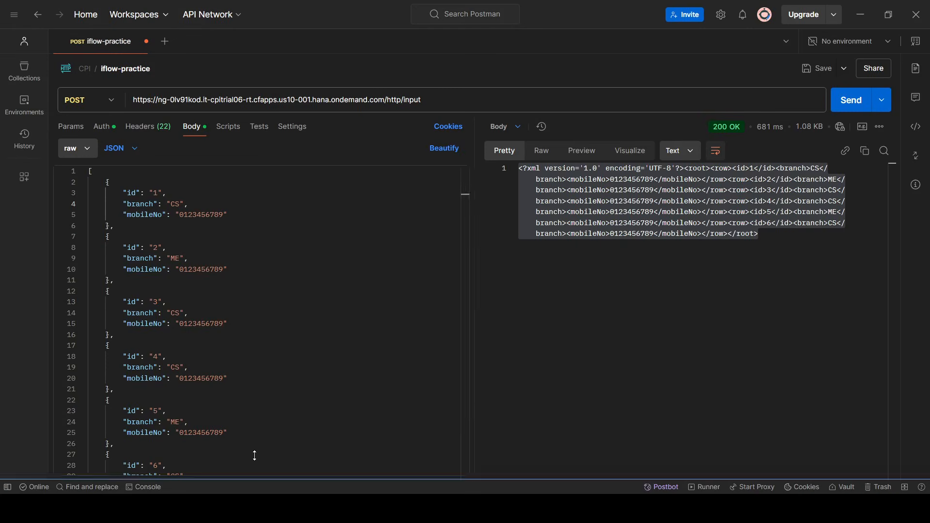
pyautogui.click(140, 127)
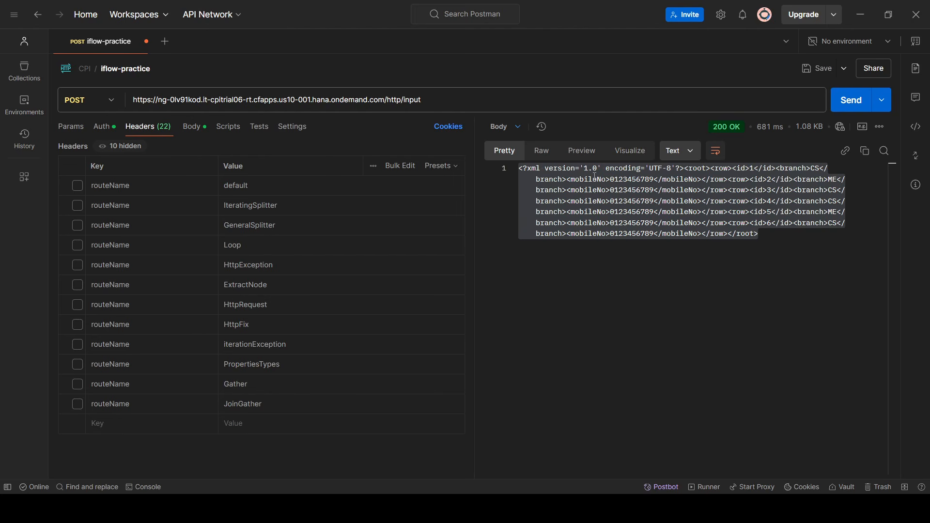
pyautogui.click(864, 20)
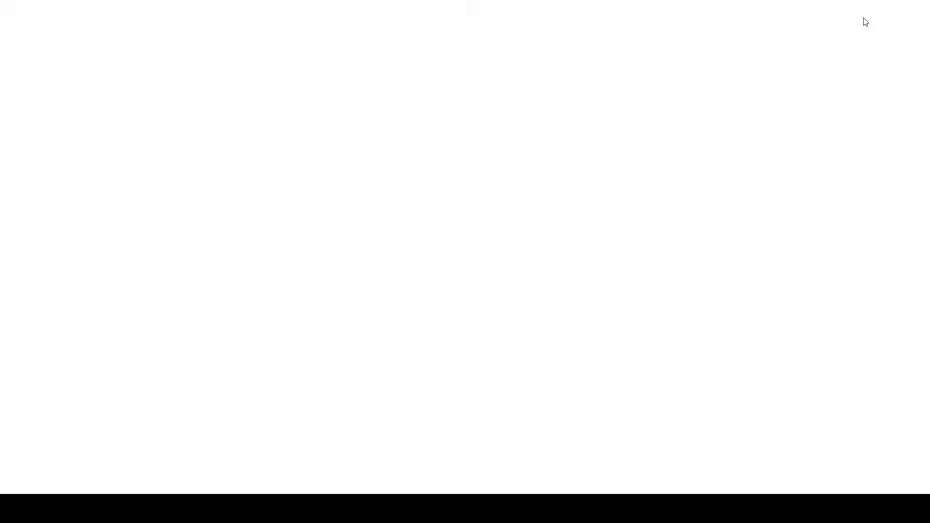
# Insert a Router between JSON to XML Converter 1 and the End event in the integration flow.
pyautogui.click(767, 184)
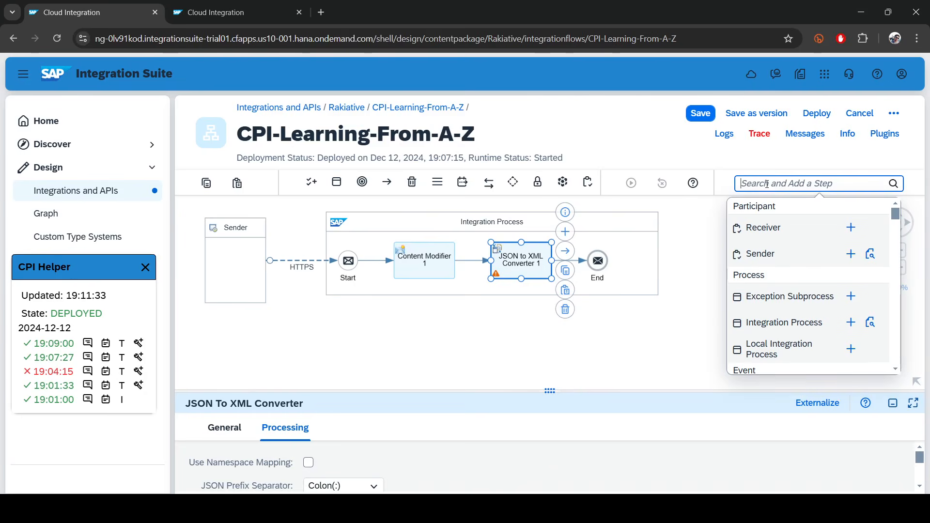
pyautogui.write('rou')
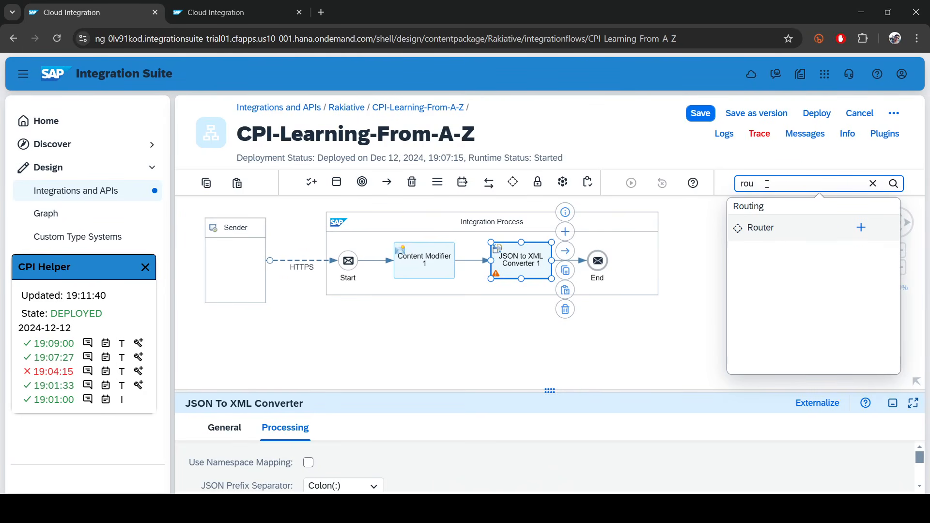
pyautogui.click(861, 228)
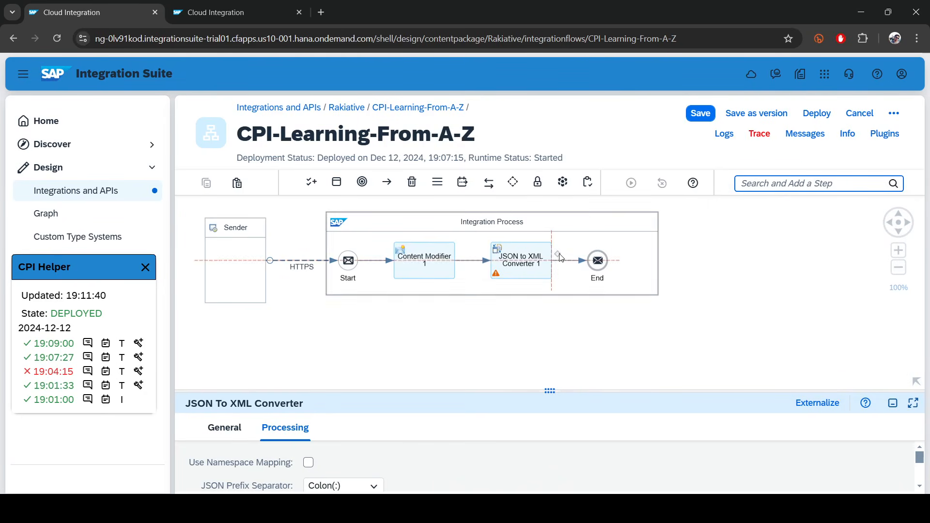
pyautogui.click(570, 262)
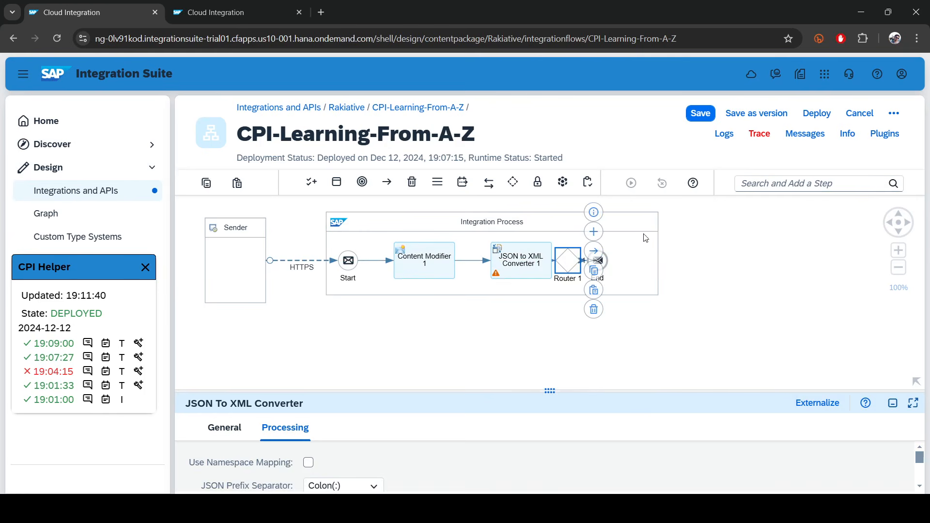
pyautogui.click(677, 257)
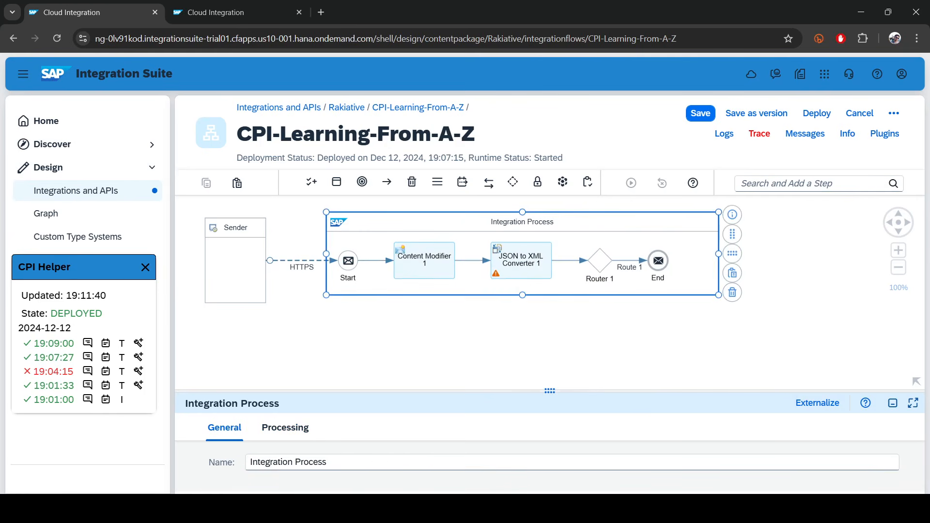
# Check the routeName header values of the iflow-practice request in Postman, and return to the integration flow.
pyautogui.hotkey('alt', 'Tab')
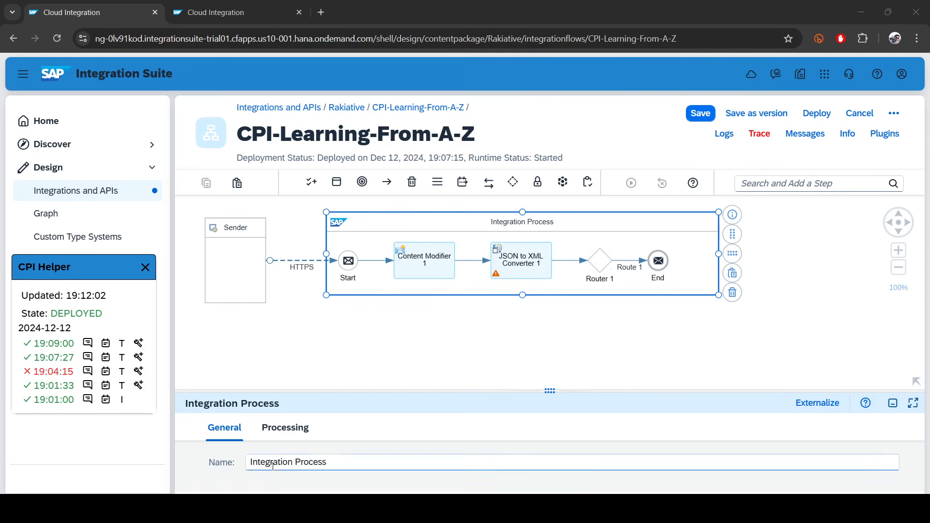
pyautogui.hotkey('alt', 'Tab')
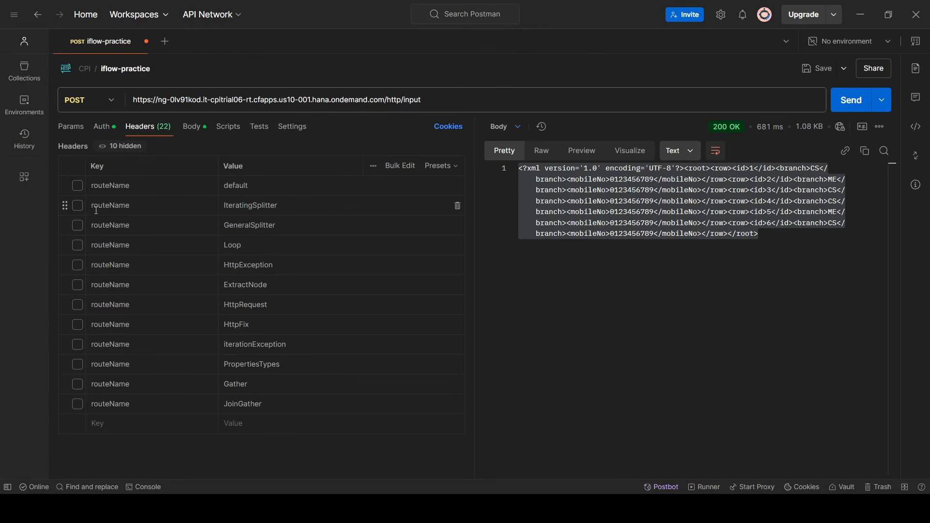
pyautogui.click(865, 19)
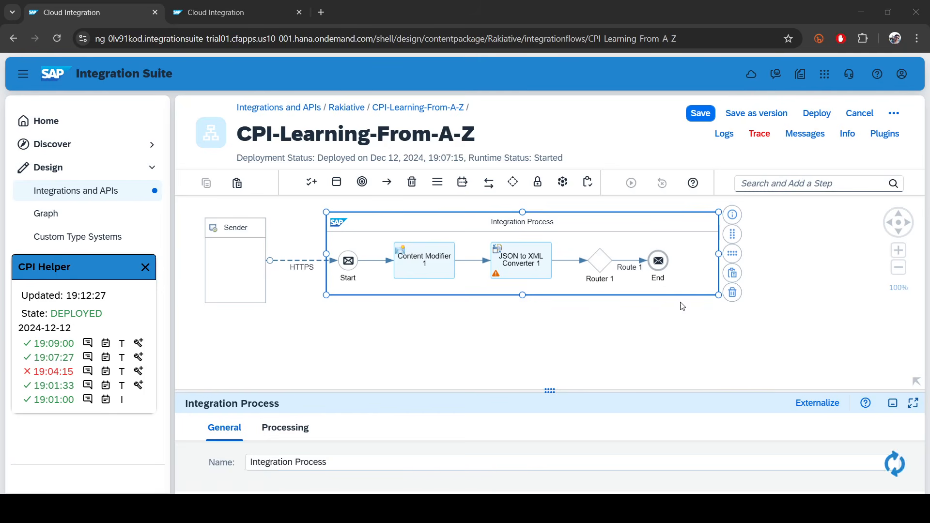
# Add a Content Modifier to the Integration Process, just below the End event.
pyautogui.click(786, 184)
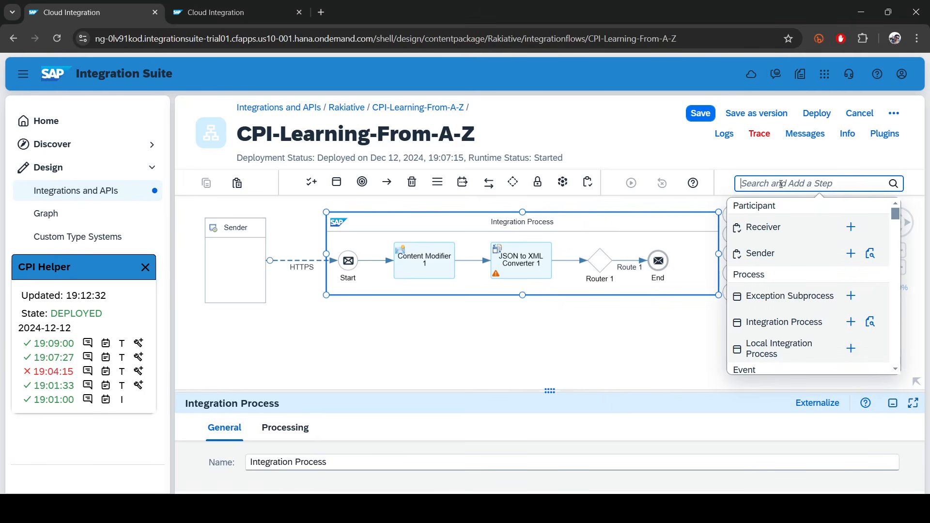
pyautogui.write('con')
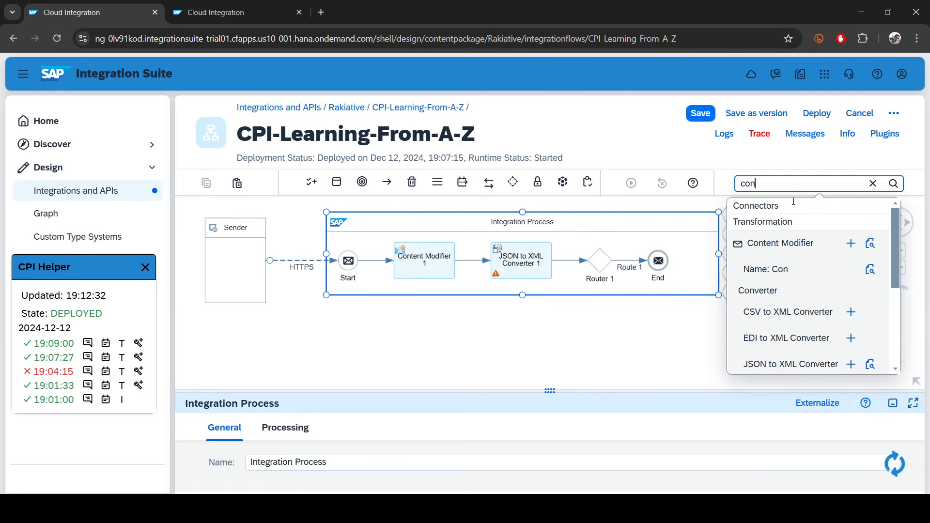
pyautogui.click(851, 243)
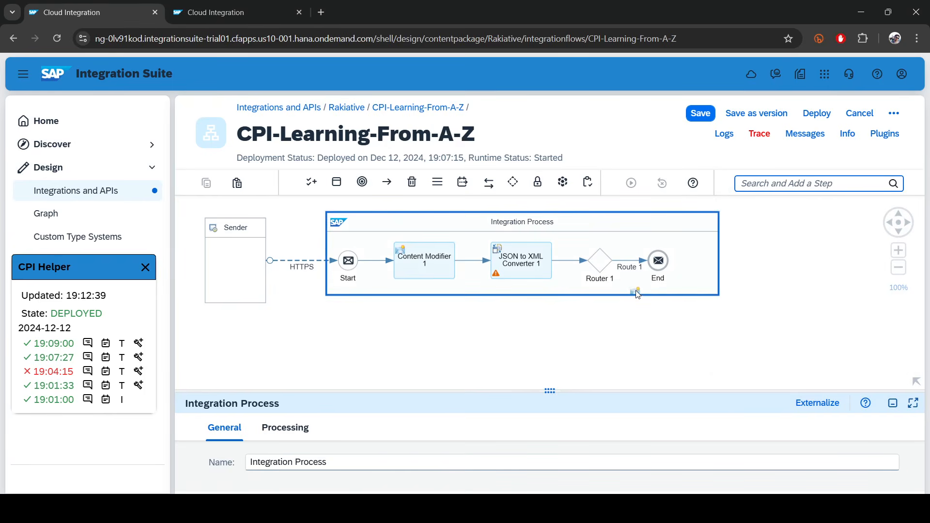
pyautogui.click(640, 289)
pyautogui.moveTo(632, 288); pyautogui.dragTo(644, 311)
# Insert another Content Modifier on Route 1, between Router 1 and the End event.
pyautogui.click(776, 184)
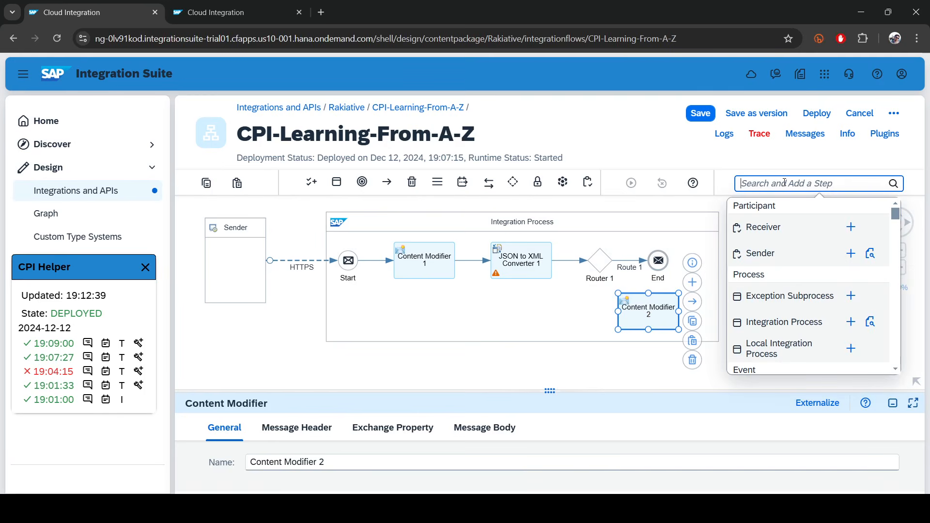
pyautogui.write('con')
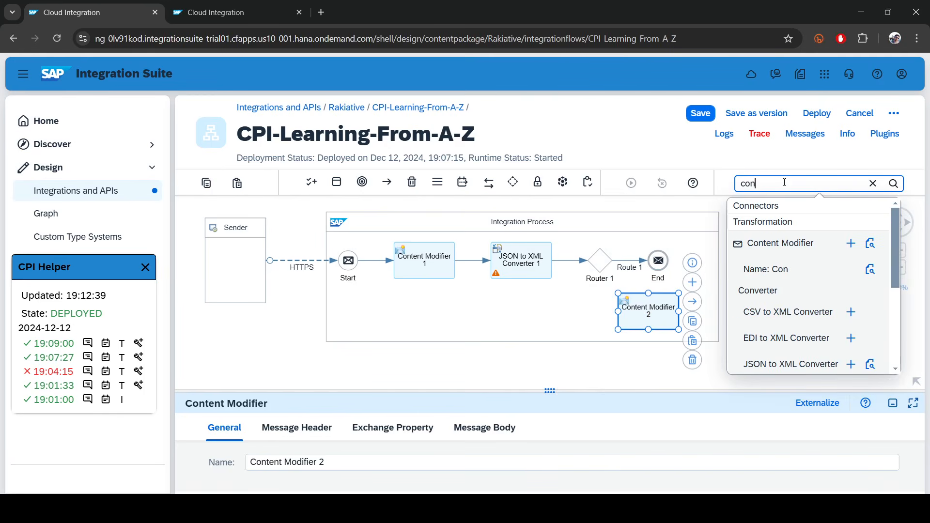
pyautogui.click(852, 244)
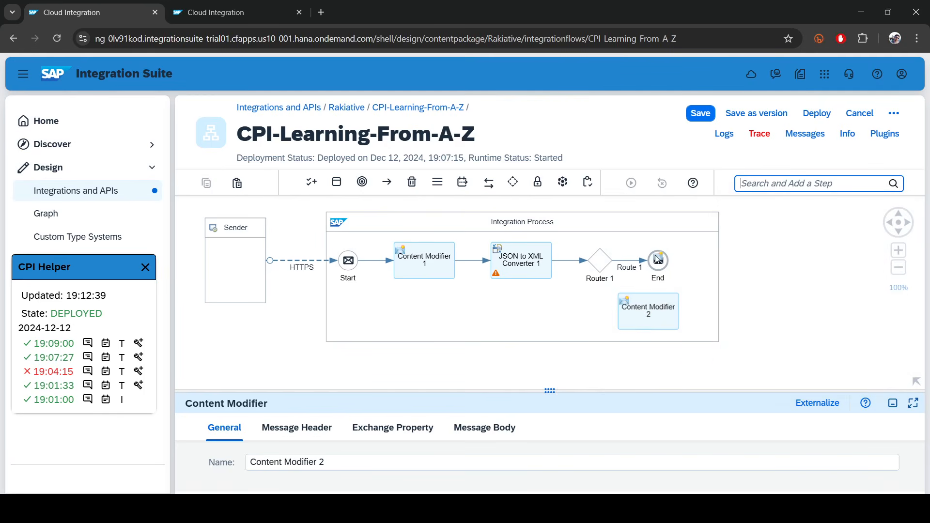
pyautogui.click(629, 263)
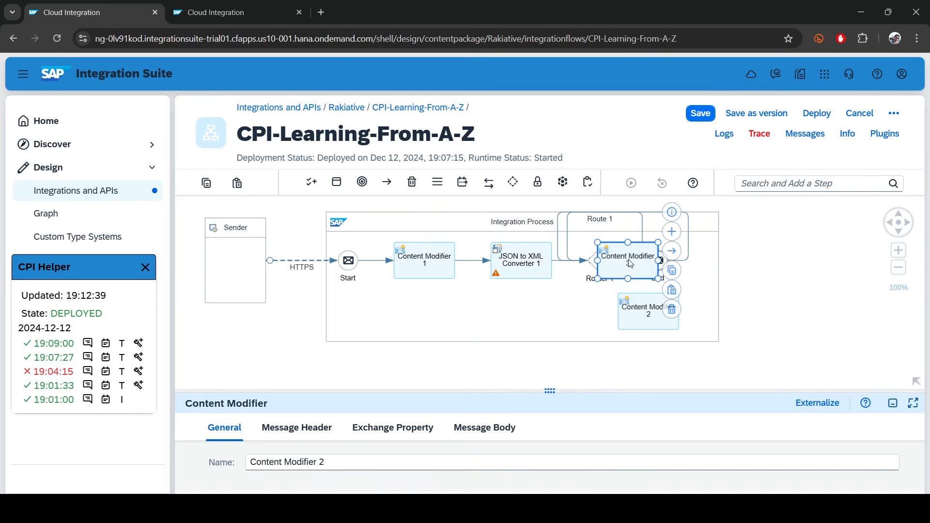
# Move Content Modifier 2 above Content Modifier 3 on the router side of the Integration Process.
pyautogui.click(708, 233)
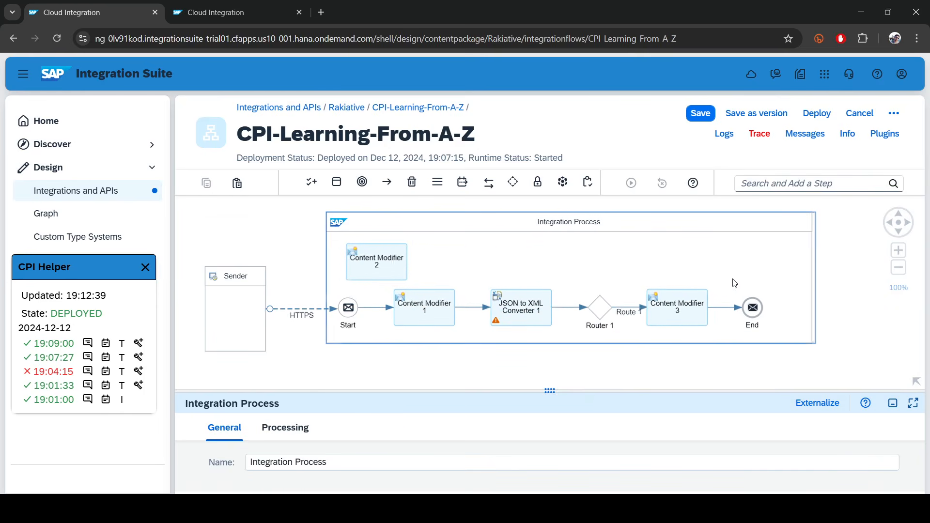
pyautogui.moveTo(387, 259); pyautogui.dragTo(700, 260)
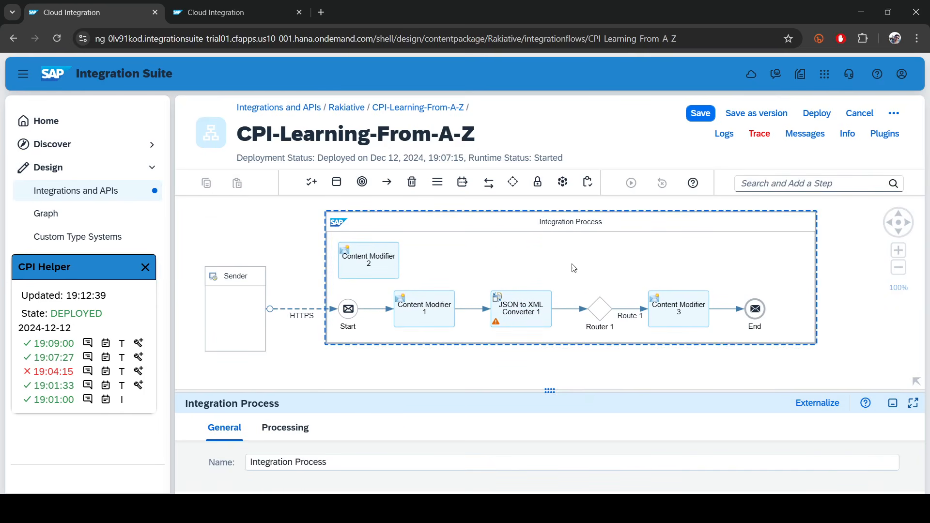
pyautogui.click(269, 229)
pyautogui.click(372, 264)
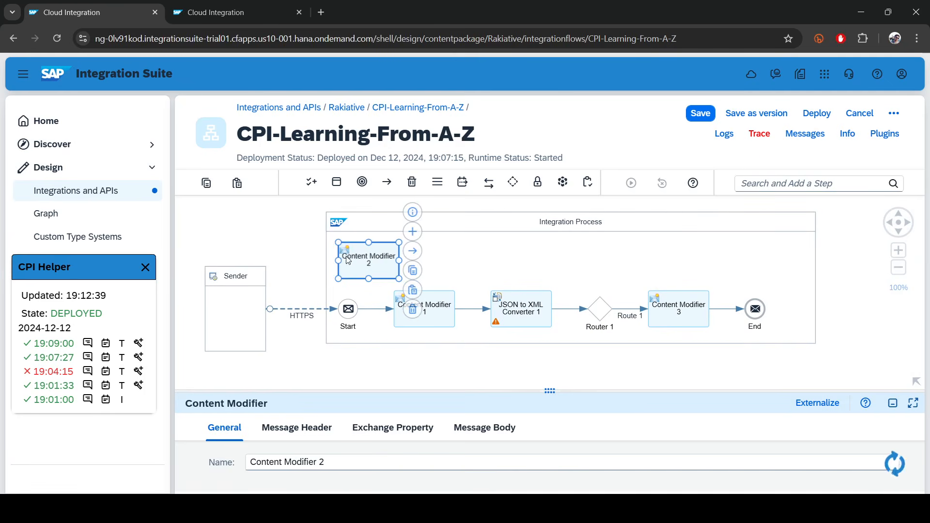
pyautogui.moveTo(394, 262); pyautogui.dragTo(722, 253)
# Connect Router 1 to Content Modifier 2 and align Content Modifier 3 directly beneath it.
pyautogui.click(600, 309)
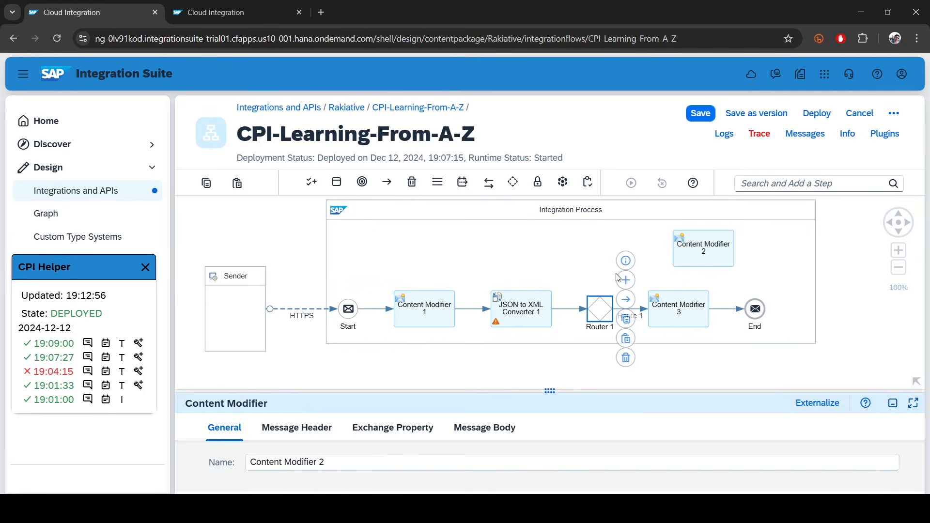
pyautogui.moveTo(630, 302)
pyautogui.mouseDown()
pyautogui.moveTo(674, 245)
pyautogui.moveTo(688, 247)
pyautogui.mouseUp()
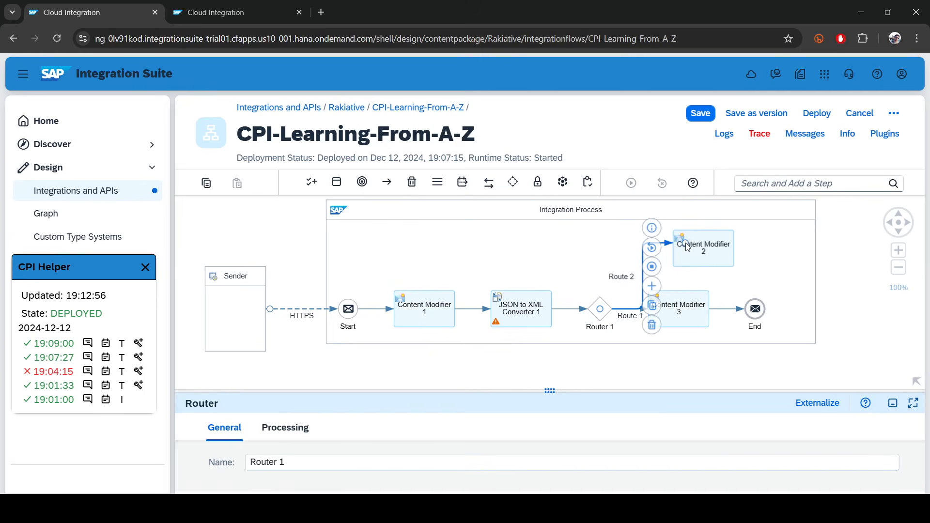
pyautogui.moveTo(711, 317); pyautogui.dragTo(737, 315)
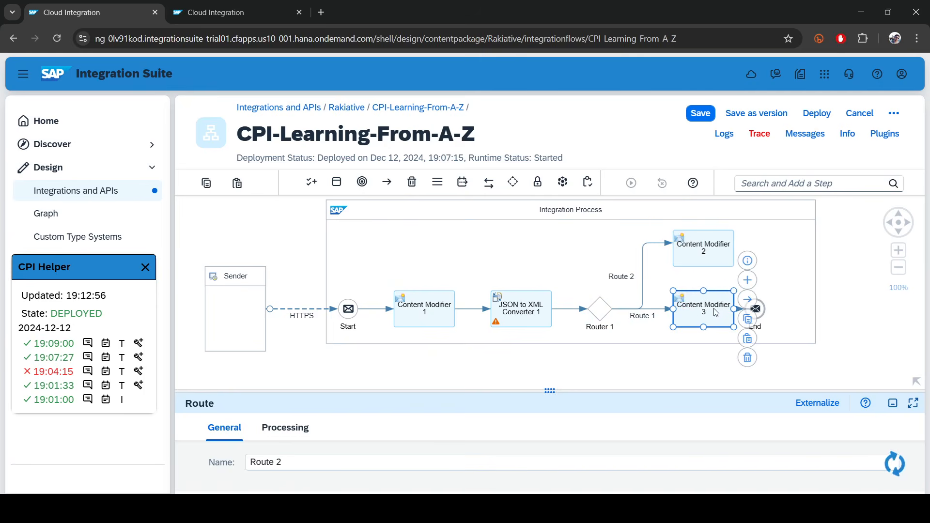
# Add a separate End Message beside Content Modifier 2 and connect the modifier to it instead of the existing End event.
pyautogui.click(707, 252)
pyautogui.moveTo(748, 251); pyautogui.dragTo(757, 323)
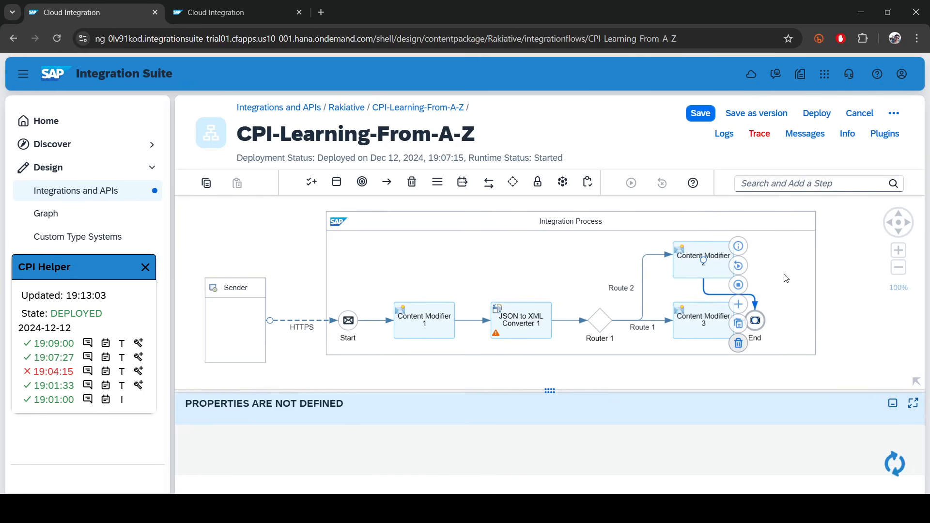
pyautogui.click(791, 184)
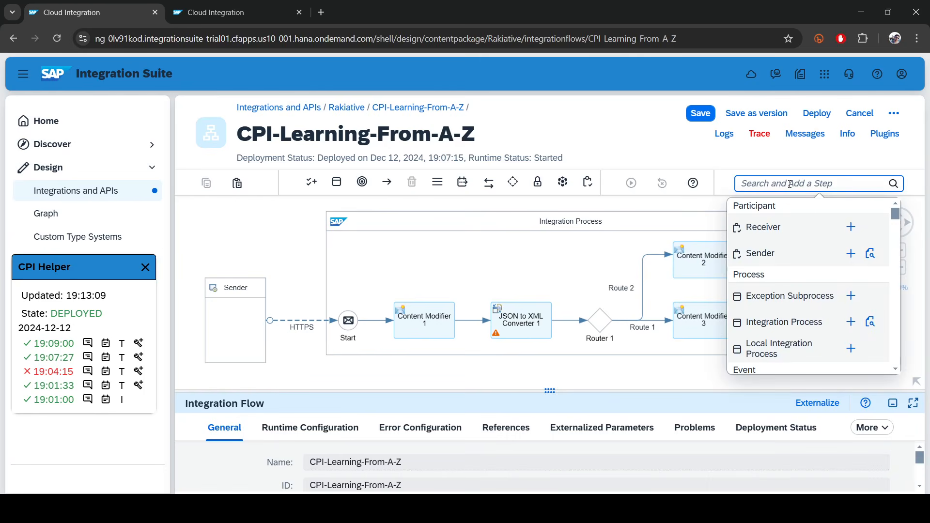
pyautogui.write('en')
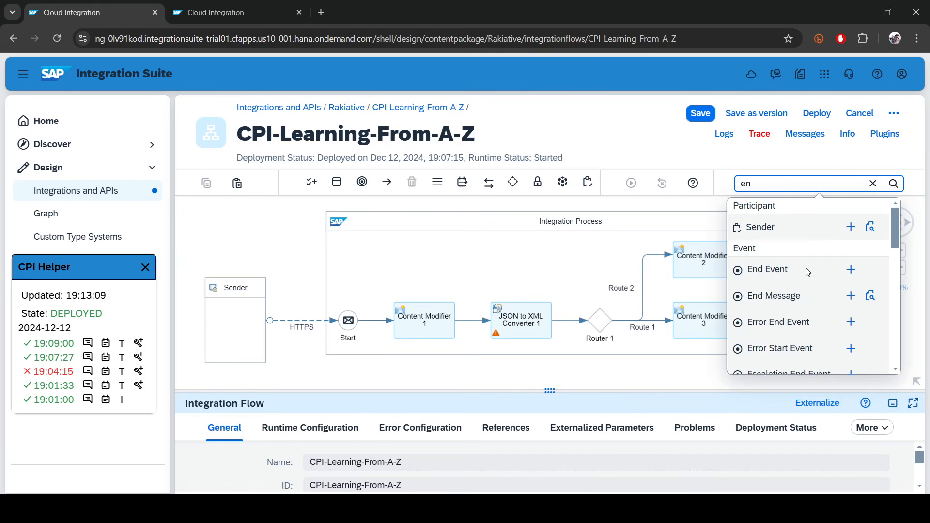
pyautogui.click(851, 296)
pyautogui.click(770, 256)
pyautogui.click(714, 262)
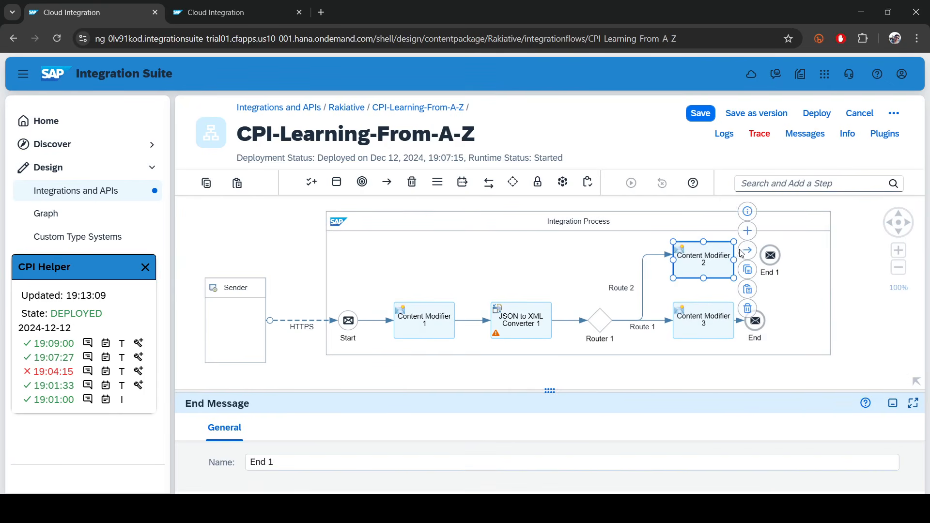
# Rename Content Modifier 2 to Default.
pyautogui.click(693, 265)
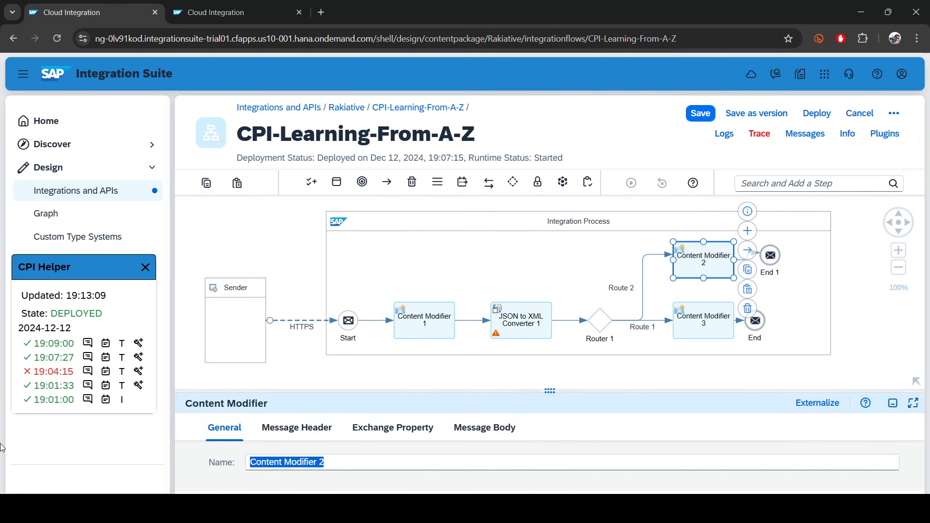
pyautogui.write('Defa')
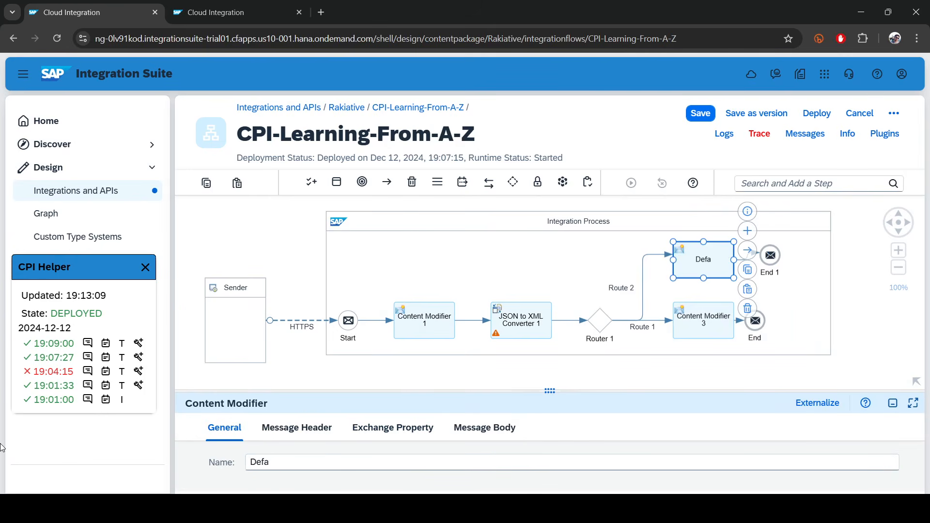
pyautogui.write('ult')
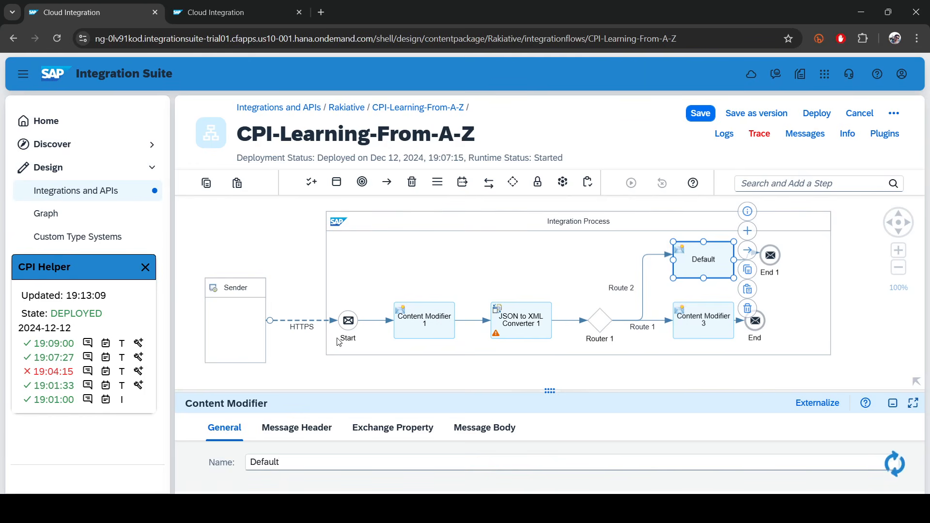
# Enlarge the properties area and mark Route 2, leading to the Default modifier, as the default route.
pyautogui.click(662, 321)
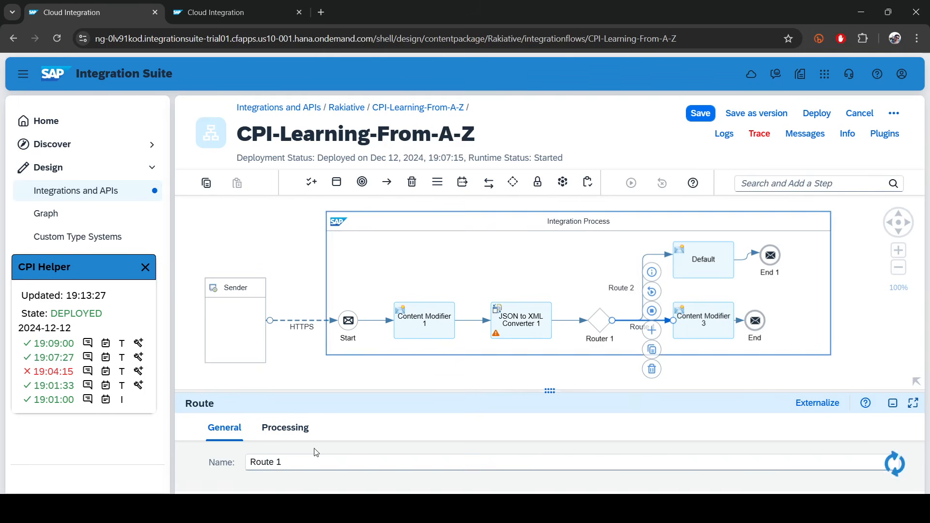
pyautogui.click(657, 256)
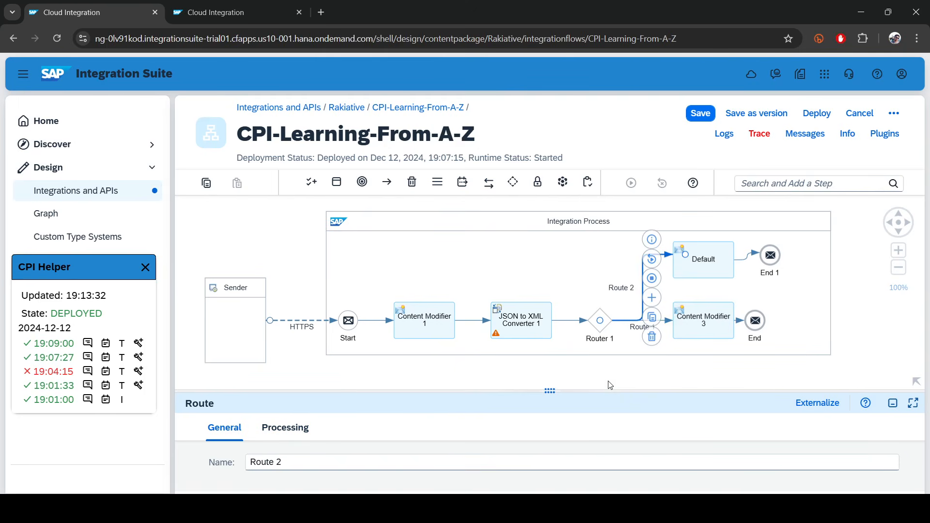
pyautogui.moveTo(610, 385); pyautogui.dragTo(605, 339)
pyautogui.click(686, 274)
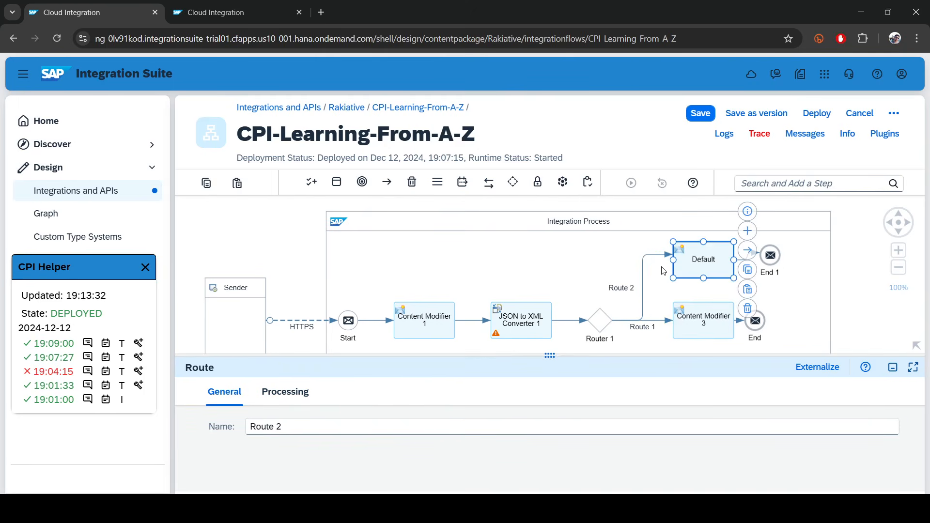
pyautogui.click(652, 256)
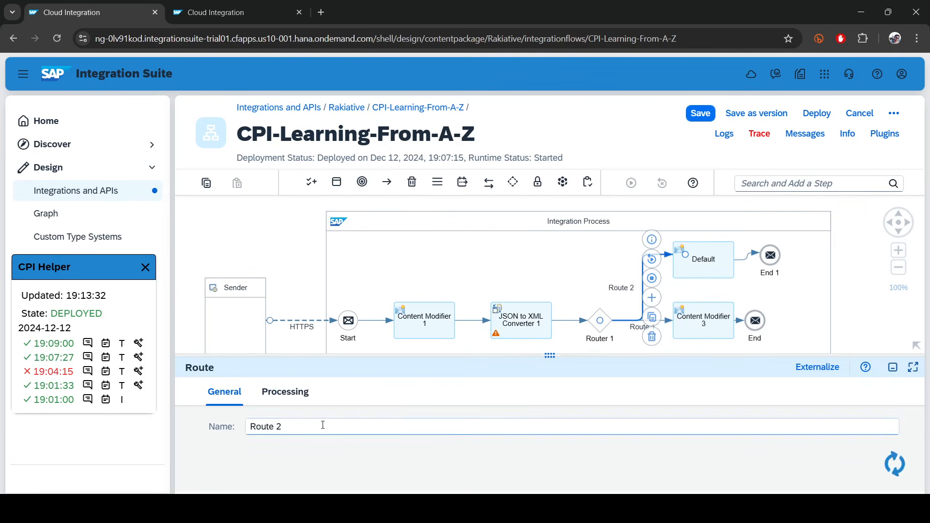
pyautogui.click(289, 396)
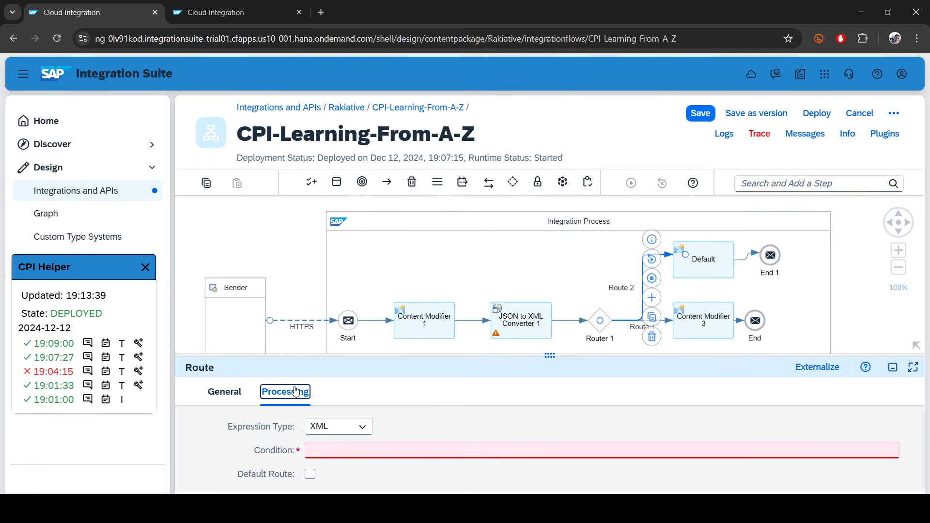
pyautogui.click(333, 429)
pyautogui.click(323, 466)
pyautogui.click(310, 474)
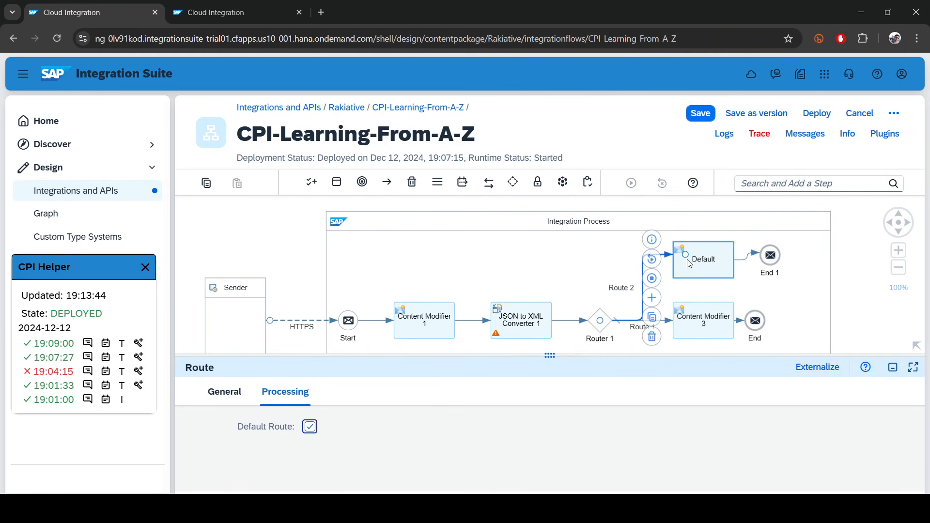
pyautogui.click(540, 274)
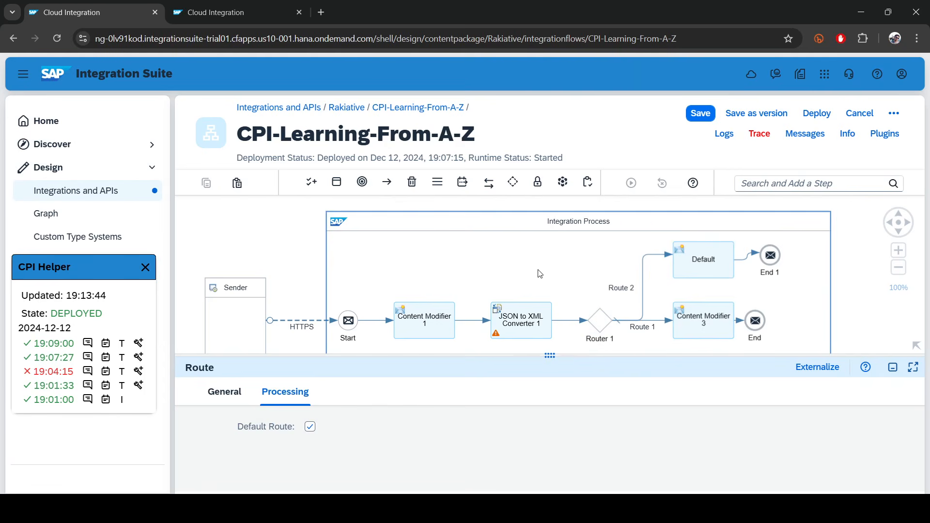
# Set Route 1's expression type to Non-XML and its condition to ${header.routeName} = 'IteratingSplitter'.
pyautogui.click(663, 322)
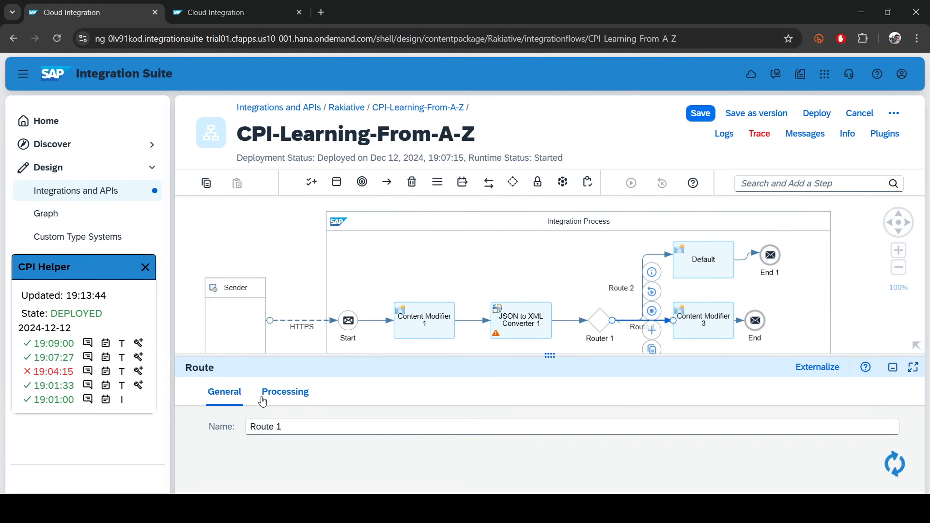
pyautogui.click(285, 392)
pyautogui.click(337, 425)
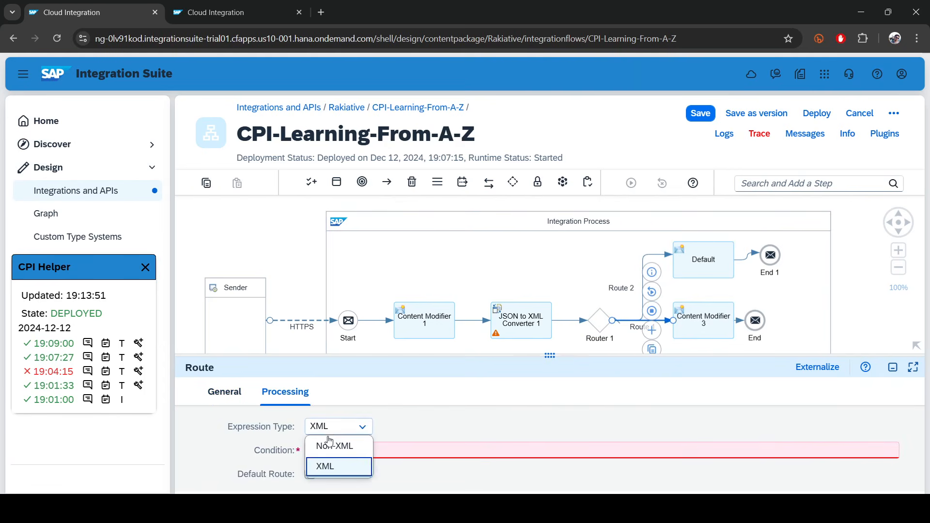
pyautogui.click(437, 448)
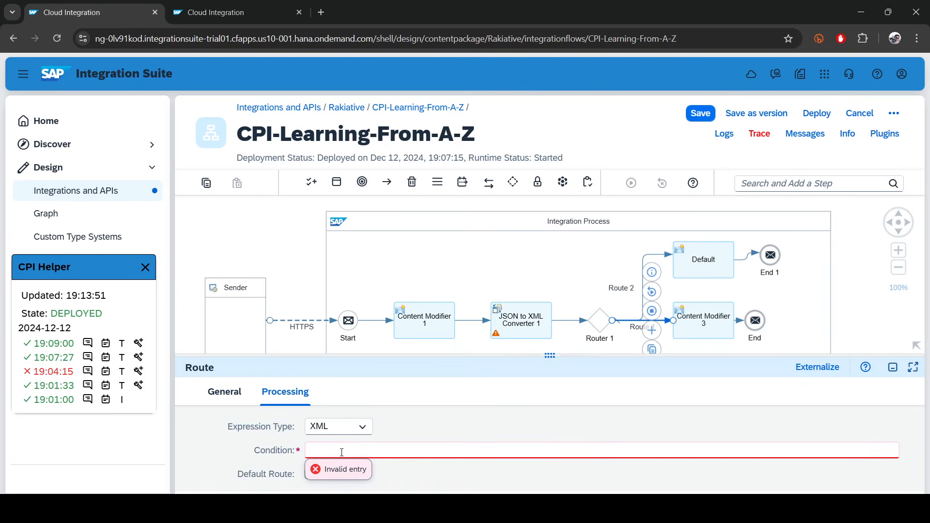
pyautogui.click(359, 426)
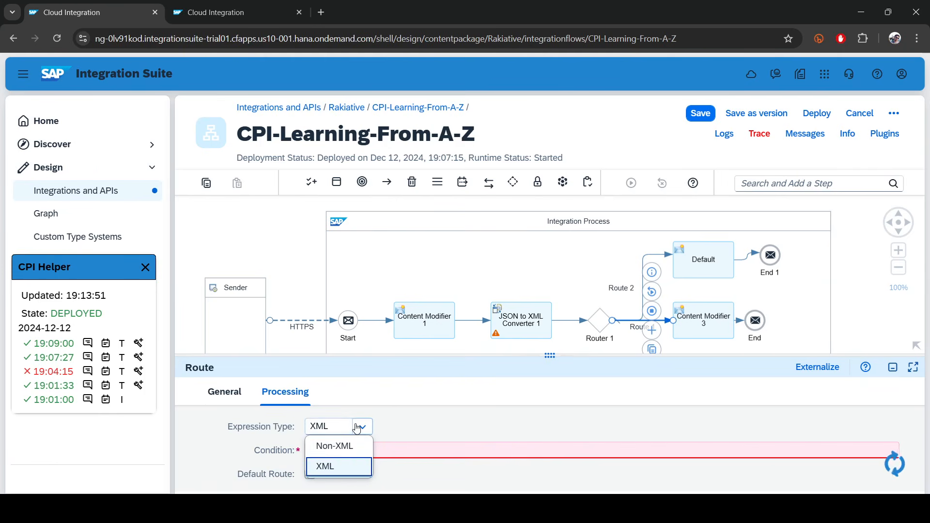
pyautogui.click(339, 445)
pyautogui.write("${header.routeName} = 'IteratingSplitter'")
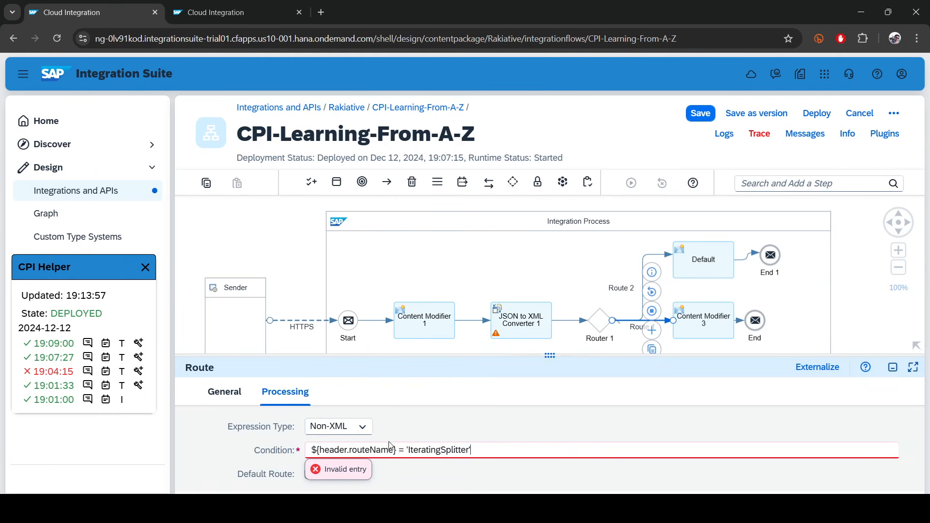
# Compare the header name and IteratingSplitter value in Route 1's condition with the routeName headers of the Postman request.
pyautogui.moveTo(313, 451); pyautogui.dragTo(325, 450)
pyautogui.click(333, 450)
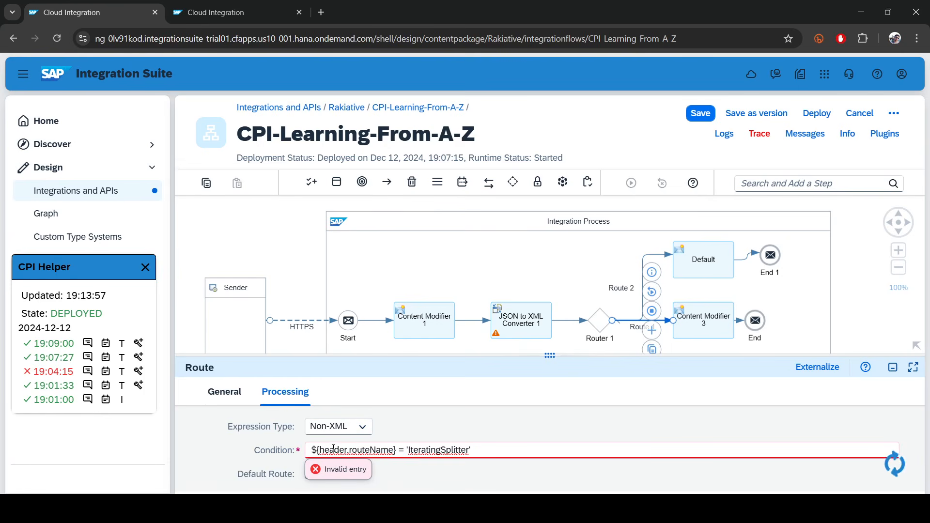
pyautogui.doubleClick(370, 450)
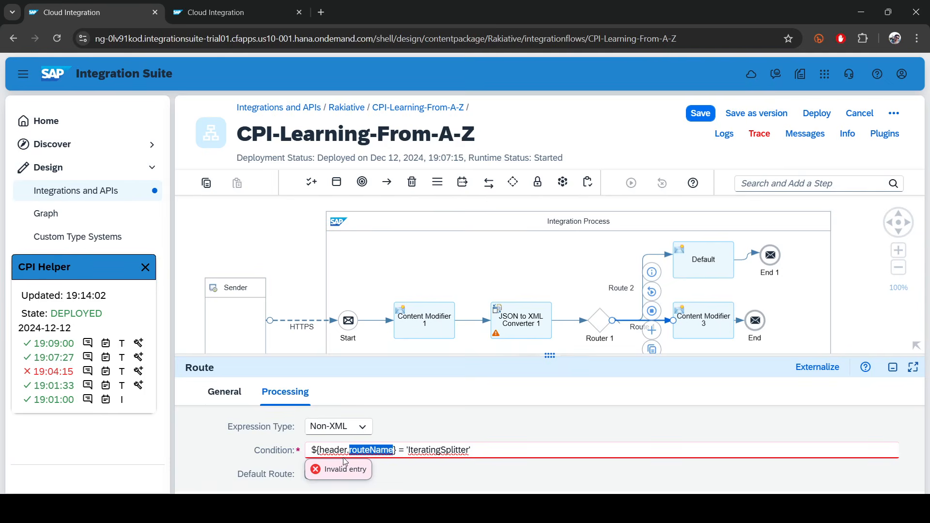
pyautogui.hotkey('alt', 'Tab')
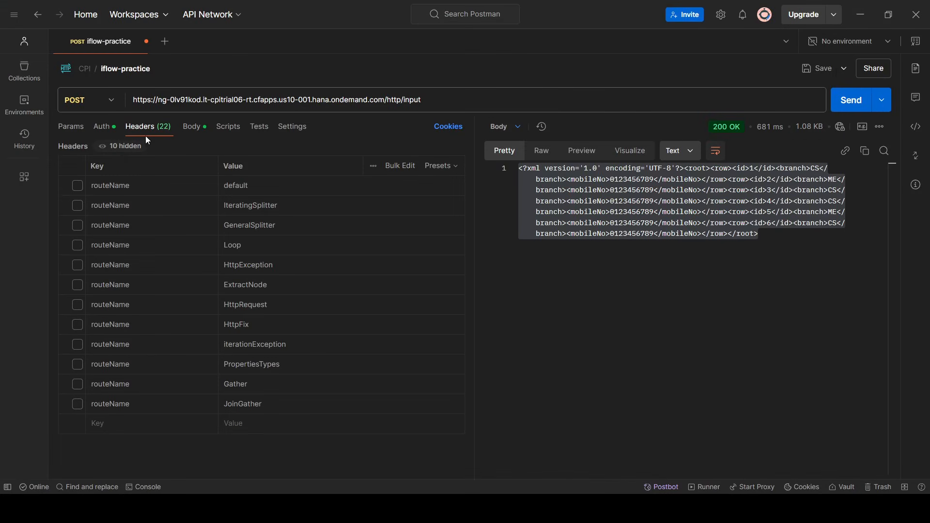
pyautogui.doubleClick(109, 186)
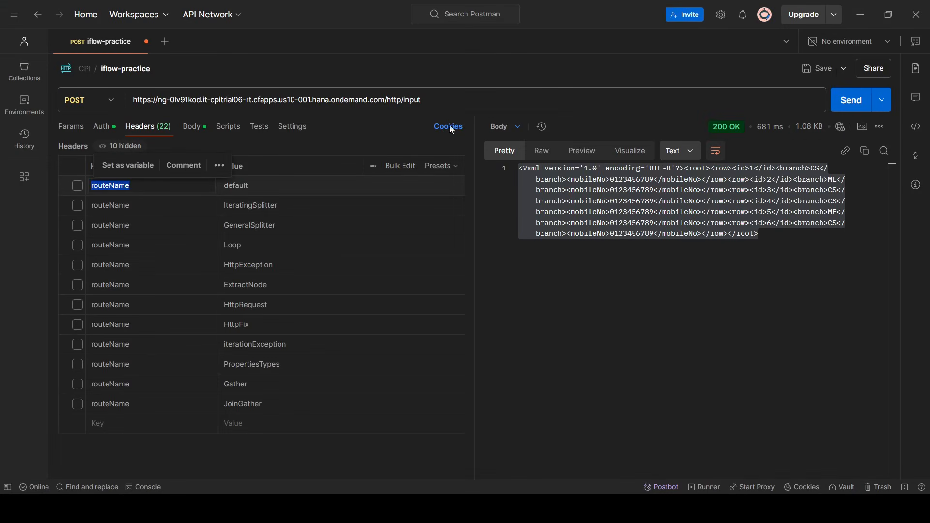
pyautogui.hotkey('alt', 'Tab')
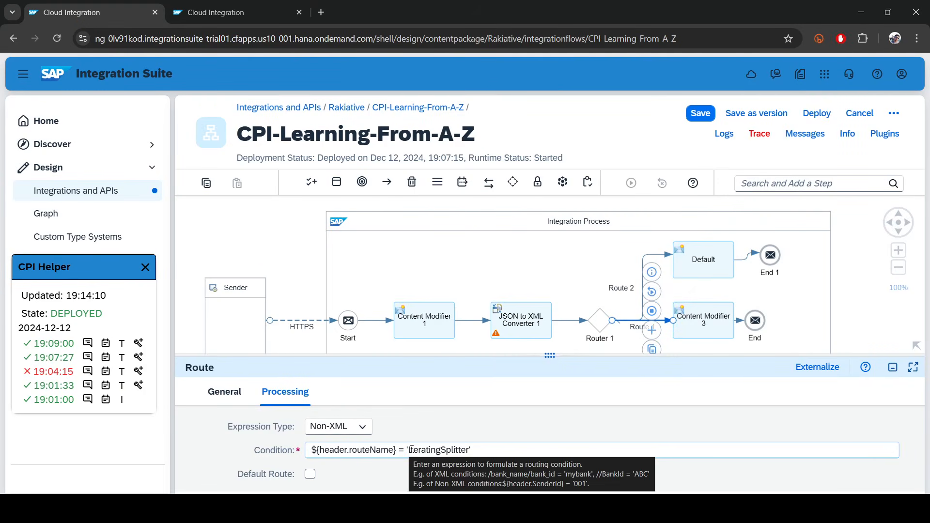
pyautogui.doubleClick(439, 450)
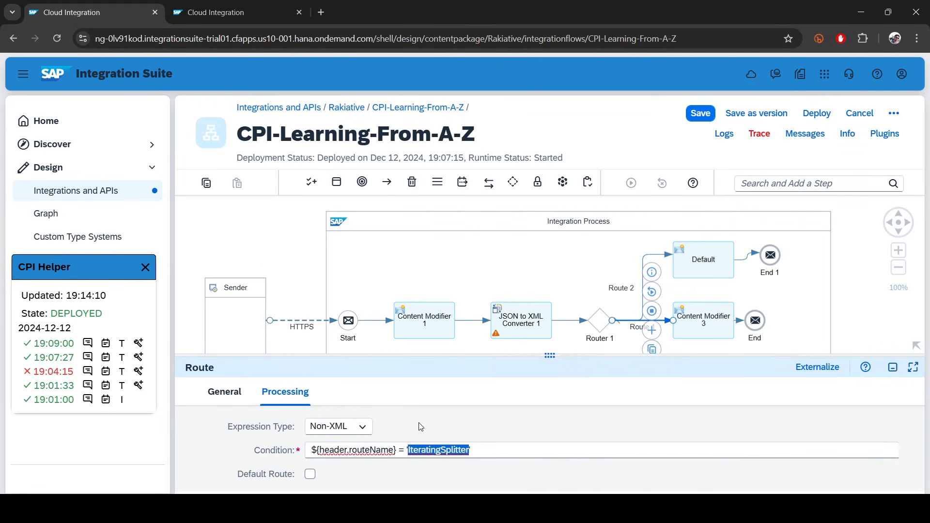
# Switch to Postman, enable the routeName header with value IteratingSplitter, and send the iflow-practice request.
pyautogui.hotkey('alt', 'Tab')
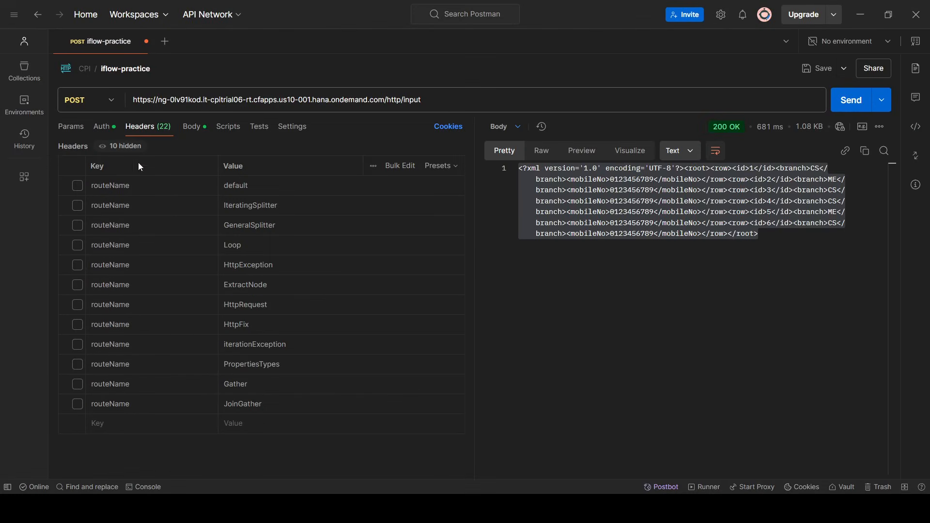
pyautogui.click(77, 206)
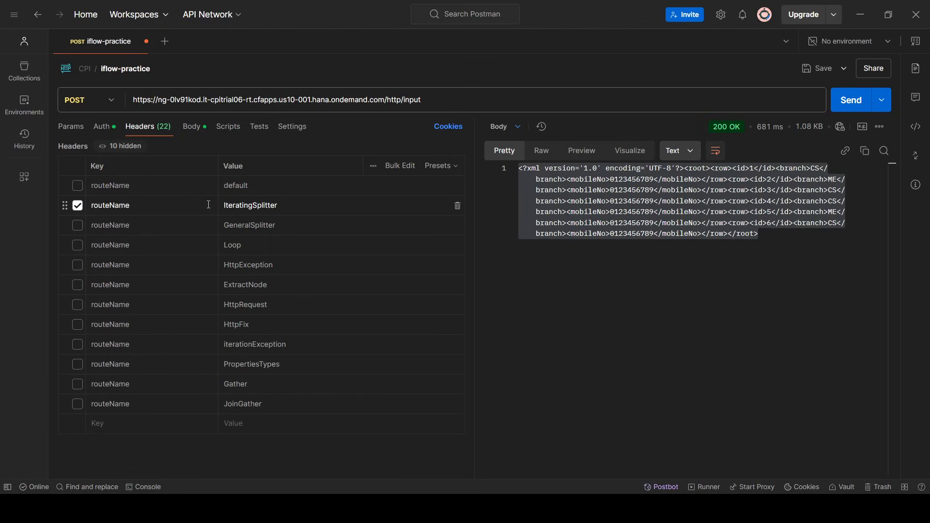
pyautogui.click(849, 100)
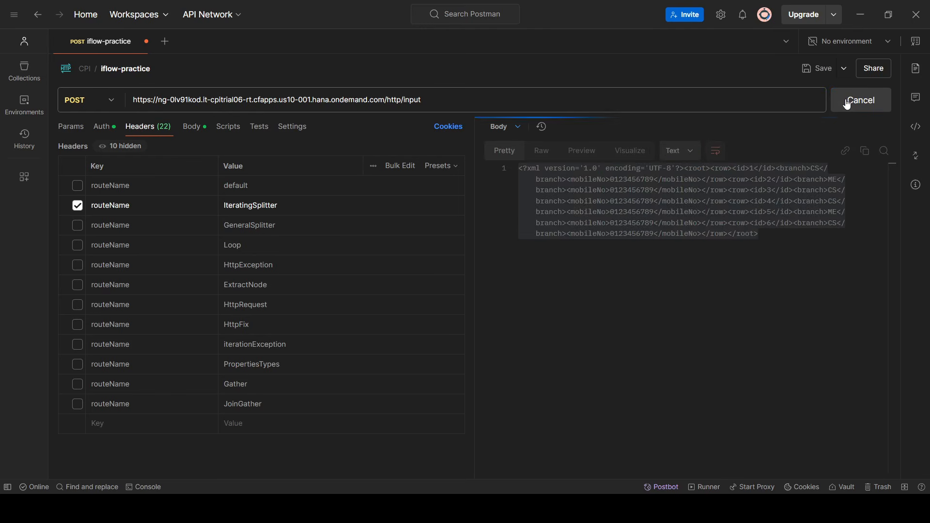
pyautogui.click(702, 222)
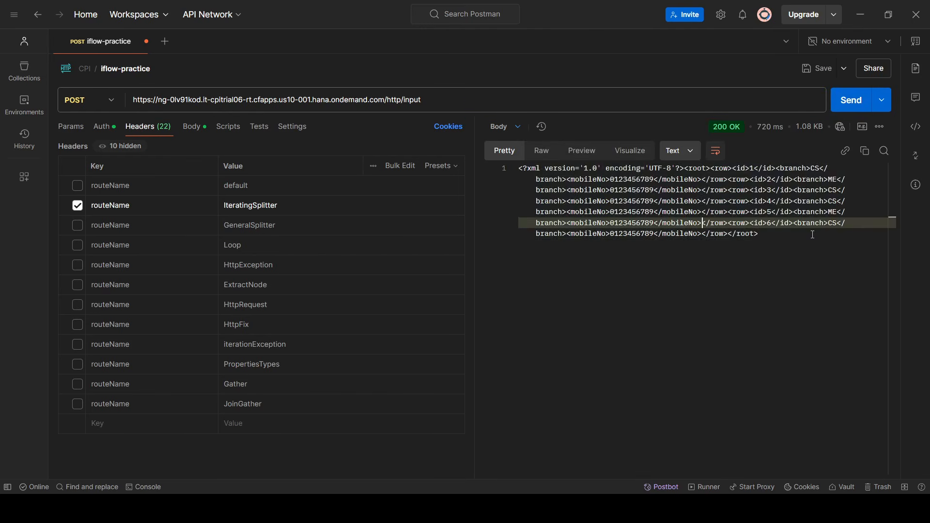
pyautogui.moveTo(813, 234); pyautogui.dragTo(479, 166)
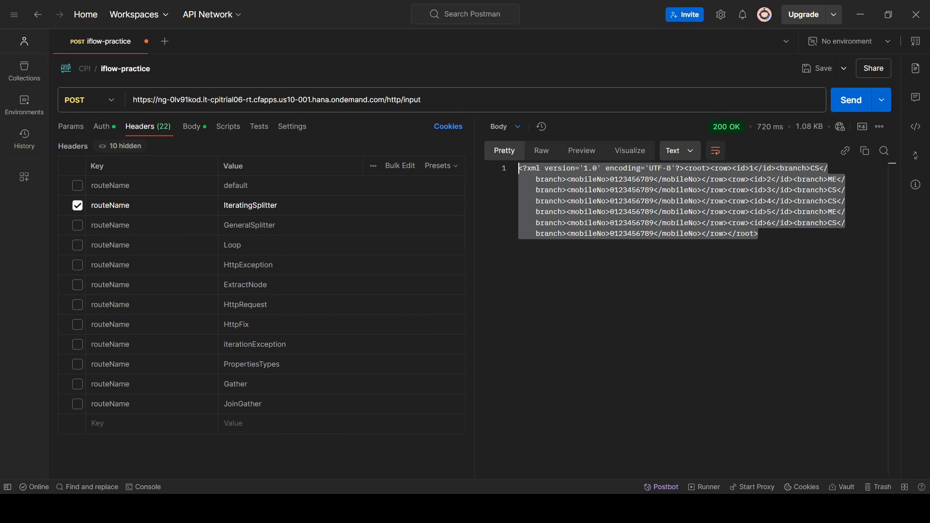
# Return to the integration flow in the browser and rename Content Modifier 3 to Iterating Splitter.
pyautogui.click(194, 509)
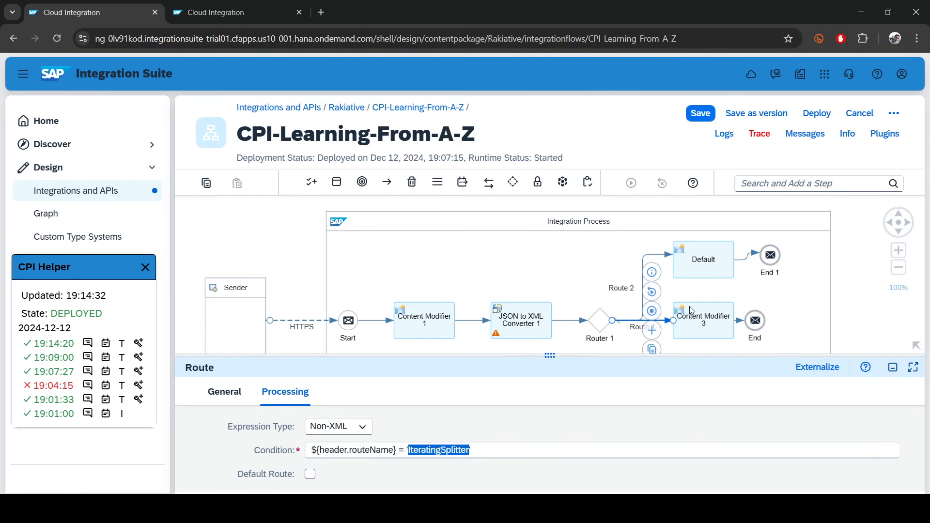
pyautogui.click(704, 322)
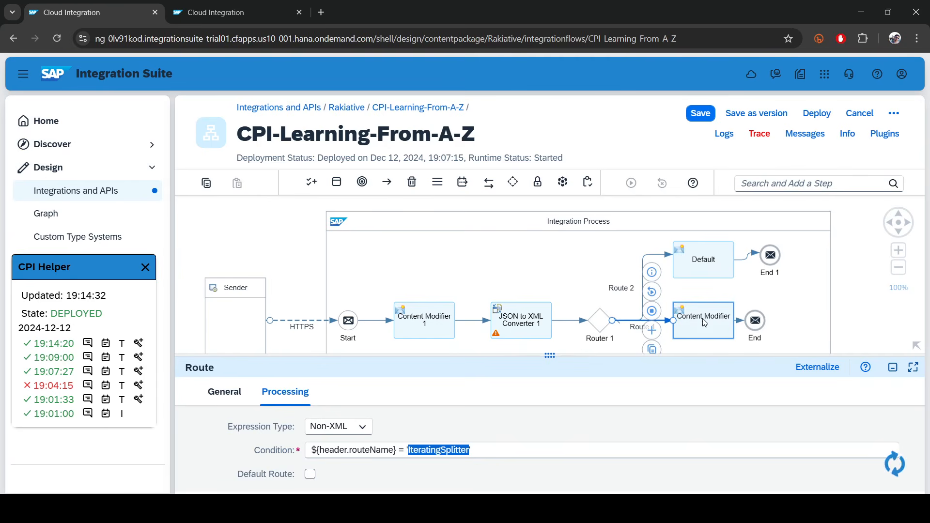
pyautogui.click(347, 426)
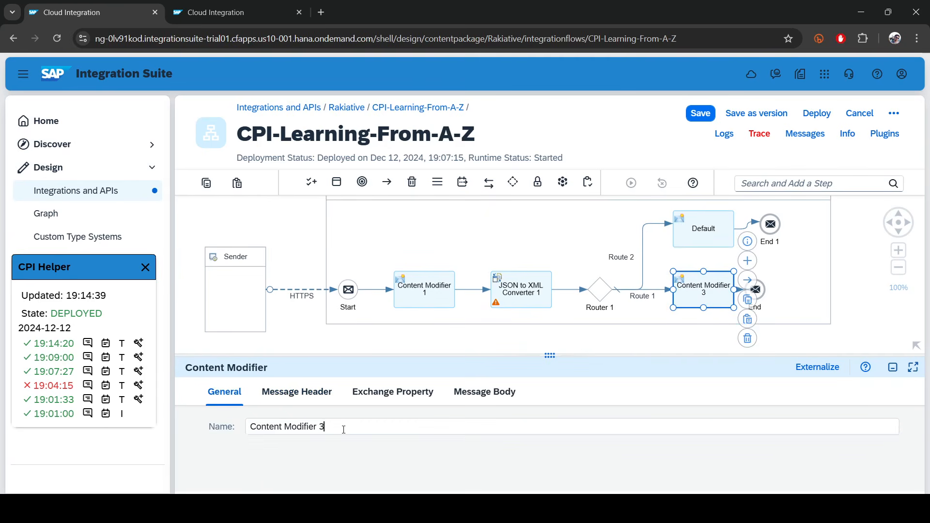
pyautogui.hotkey('ctrl', 'a')
pyautogui.write("${header.routeName} = 'IteratingSplitter'")
pyautogui.doubleClick(368, 426)
pyautogui.hotkey('ctrl', 'c')
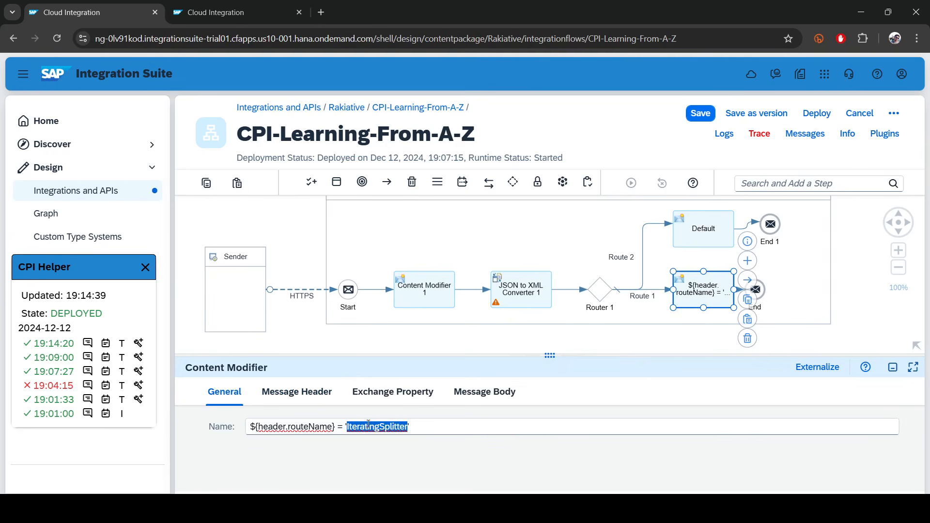
pyautogui.press('BackSpace')
pyautogui.hotkey('ctrl', 'a')
pyautogui.hotkey('ctrl', 'v')
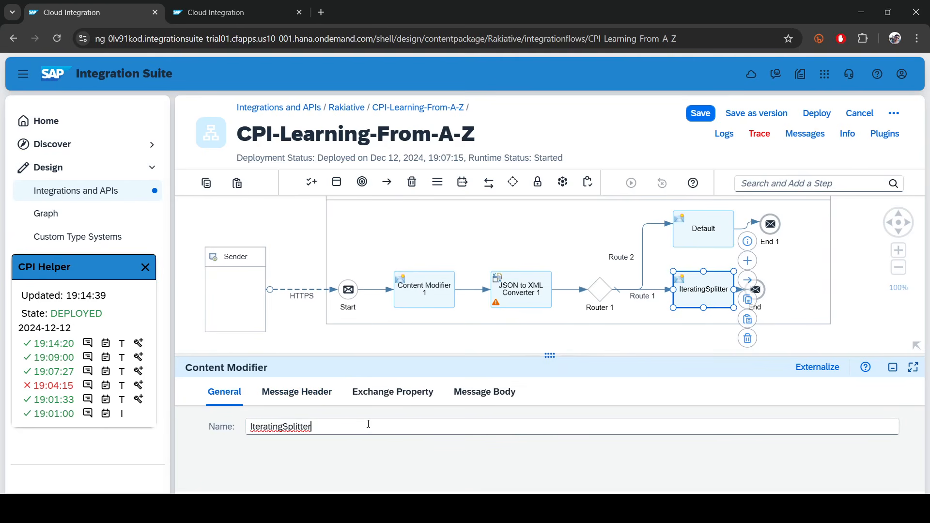
pyautogui.click(284, 427)
# Shrink the properties area and move the End event farther away from the Iterating Splitter modifier to widen the gap.
pyautogui.moveTo(564, 355); pyautogui.dragTo(551, 460)
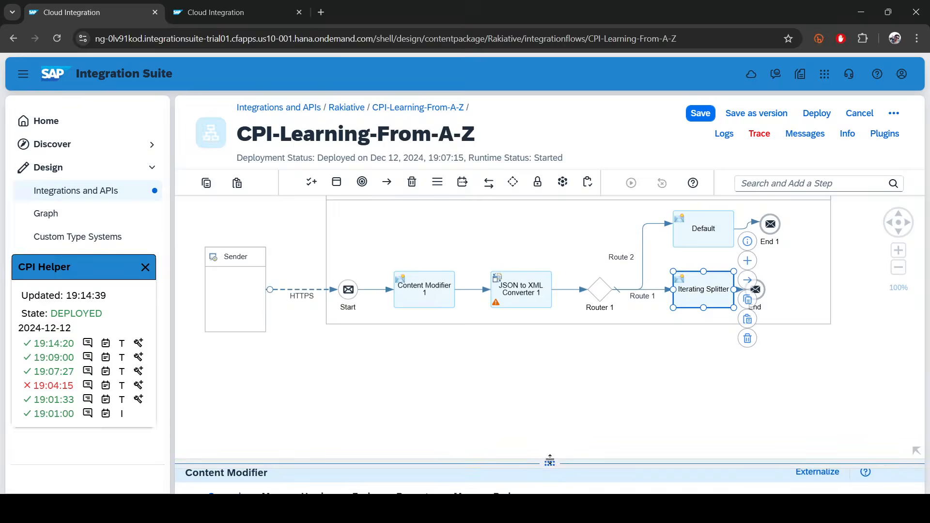
pyautogui.click(708, 349)
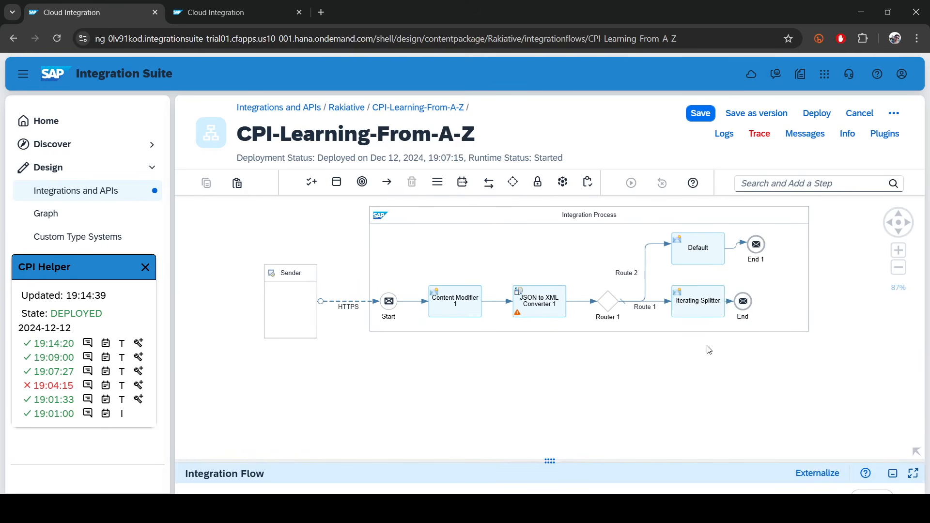
pyautogui.scroll(-1, 653, 340)
pyautogui.moveTo(652, 341); pyautogui.dragTo(658, 355)
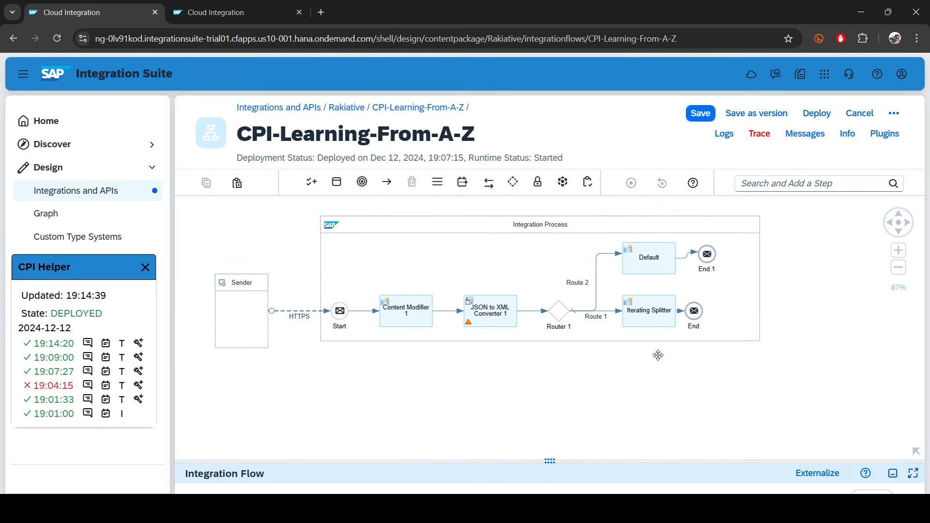
pyautogui.click(693, 310)
pyautogui.moveTo(694, 311); pyautogui.dragTo(727, 306)
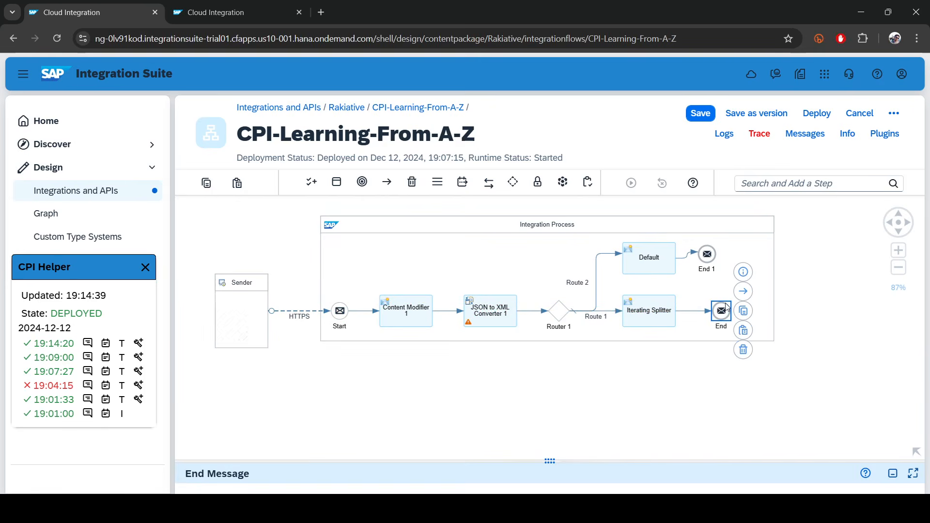
# Add a Local Integration Process and place it below the main Integration Process.
pyautogui.click(787, 182)
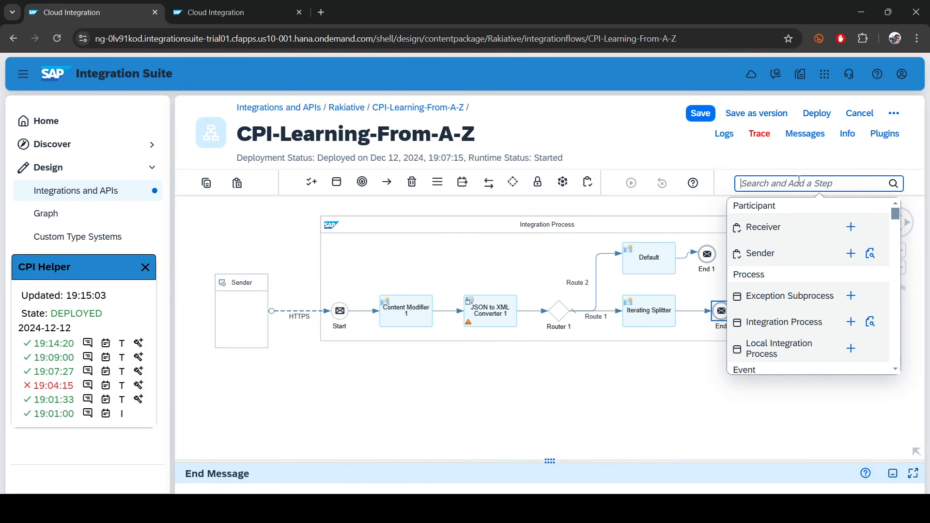
pyautogui.write('loca')
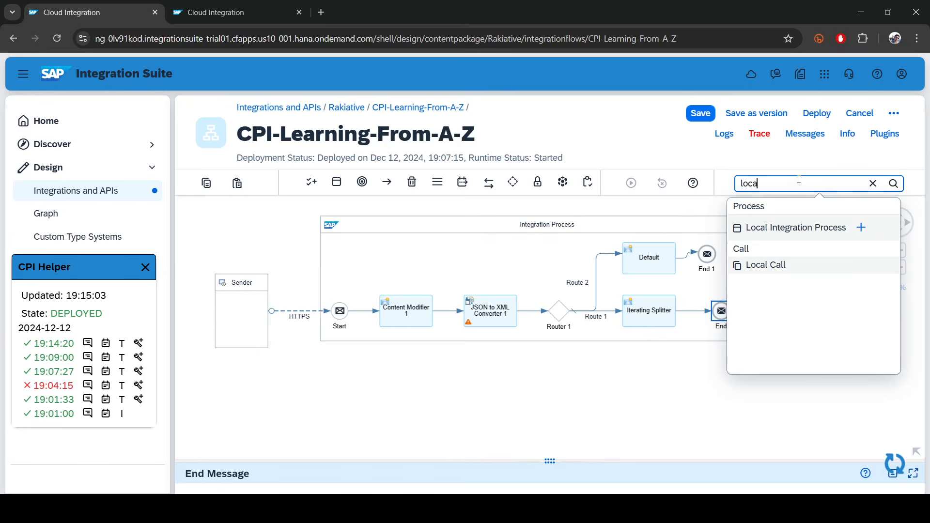
pyautogui.click(861, 228)
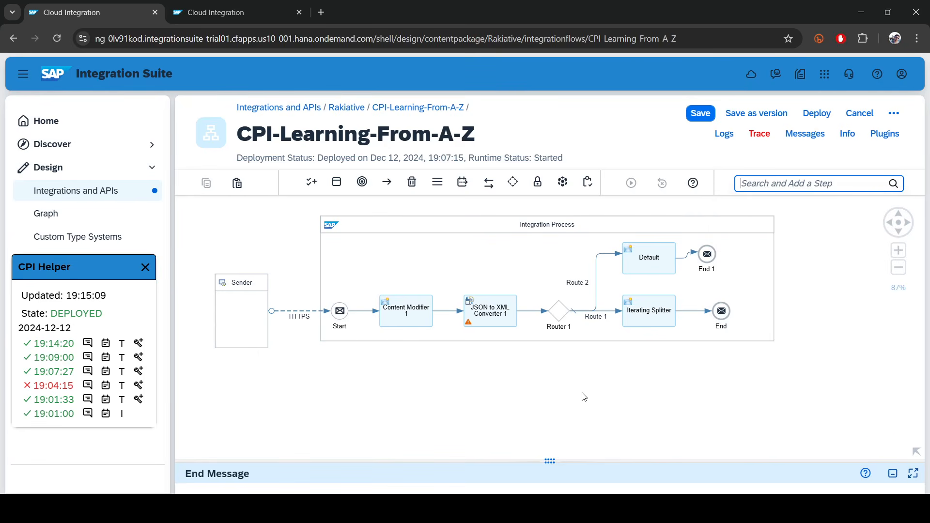
pyautogui.click(663, 395)
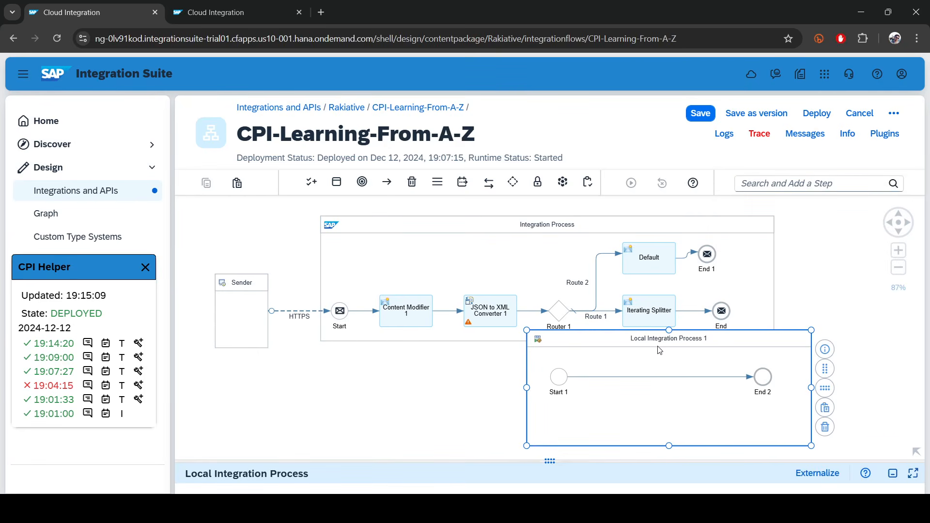
pyautogui.moveTo(659, 350); pyautogui.dragTo(585, 382)
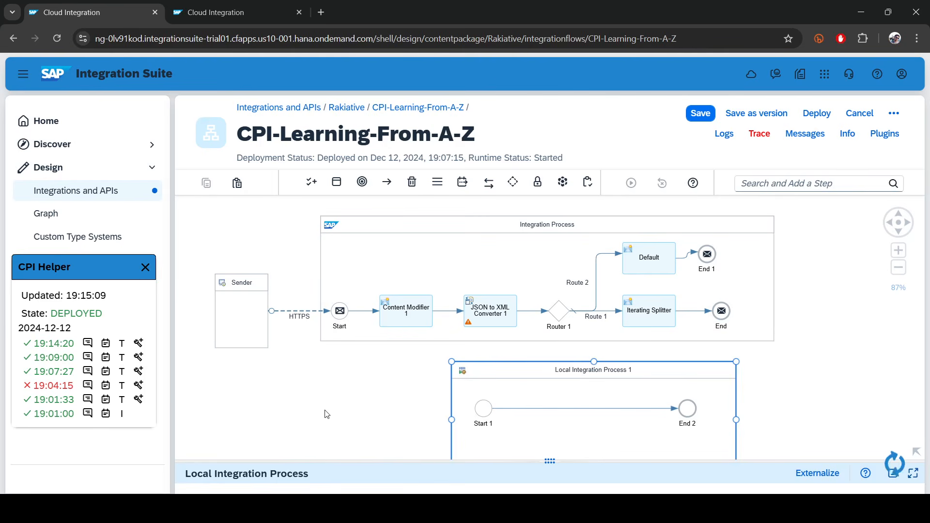
# Rename the new local process to Iterating Splitter Process and shrink the properties area to free the canvas.
pyautogui.doubleClick(294, 414)
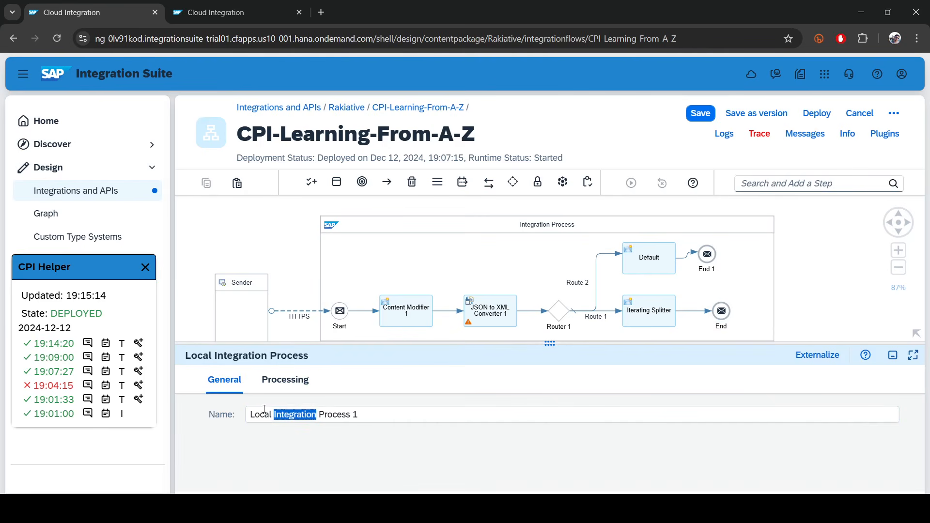
pyautogui.moveTo(264, 409); pyautogui.dragTo(227, 406)
pyautogui.hotkey('ctrl', 'v')
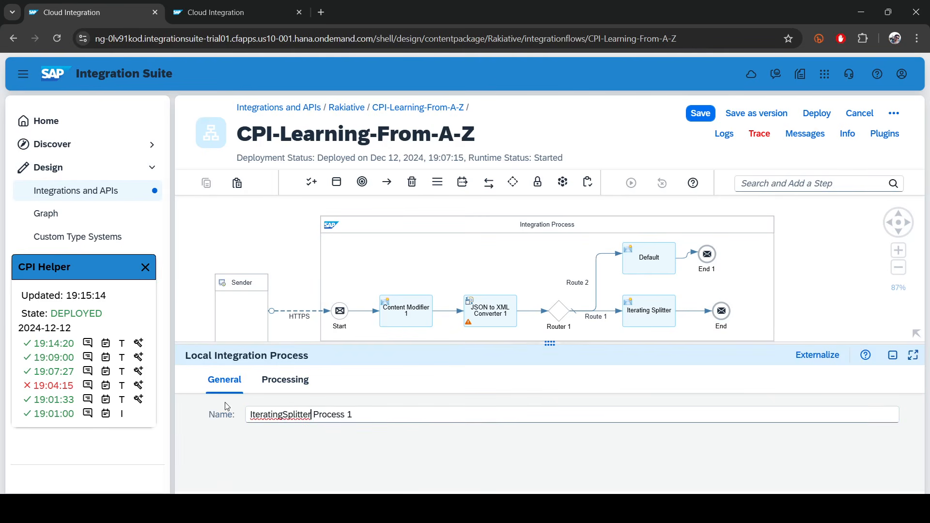
pyautogui.click(285, 414)
pyautogui.click(402, 414)
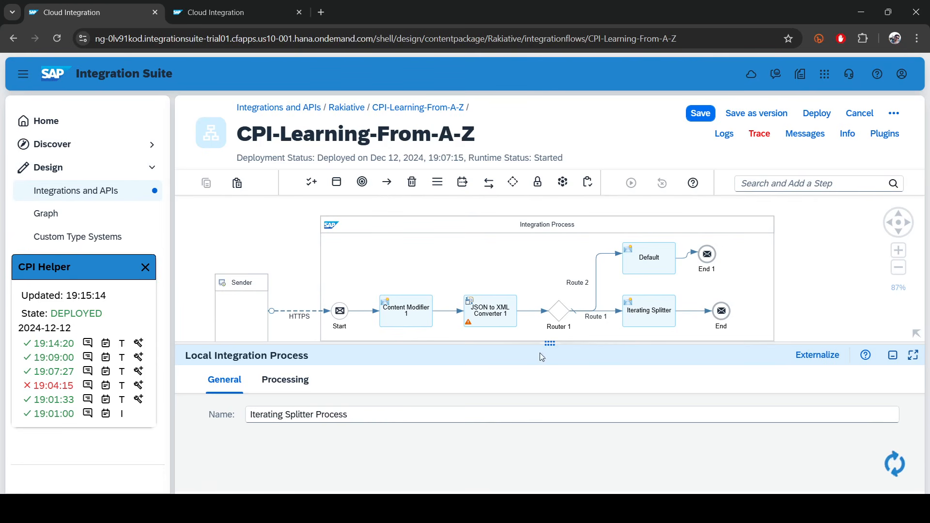
pyautogui.moveTo(548, 343); pyautogui.dragTo(520, 493)
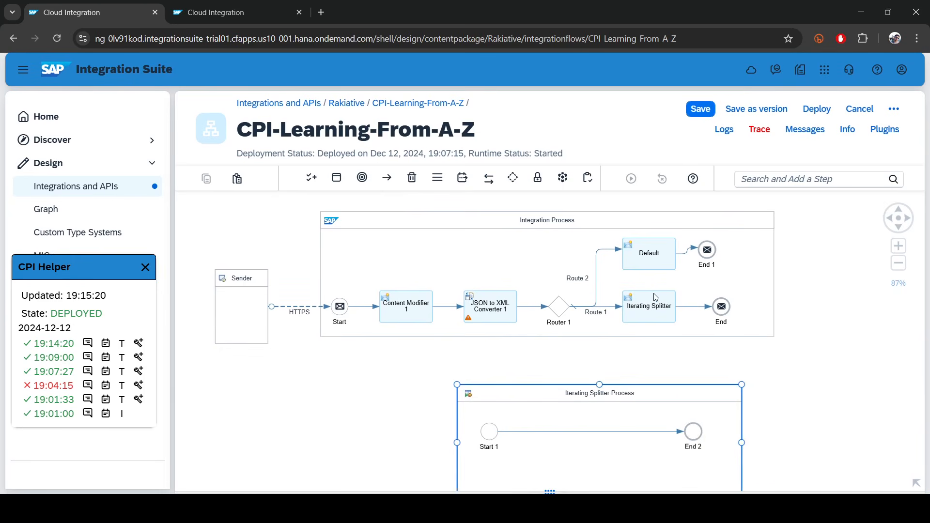
# Insert a Process Call before the main End event on Route 1 and delete the Iterating Splitter content modifier.
pyautogui.click(652, 314)
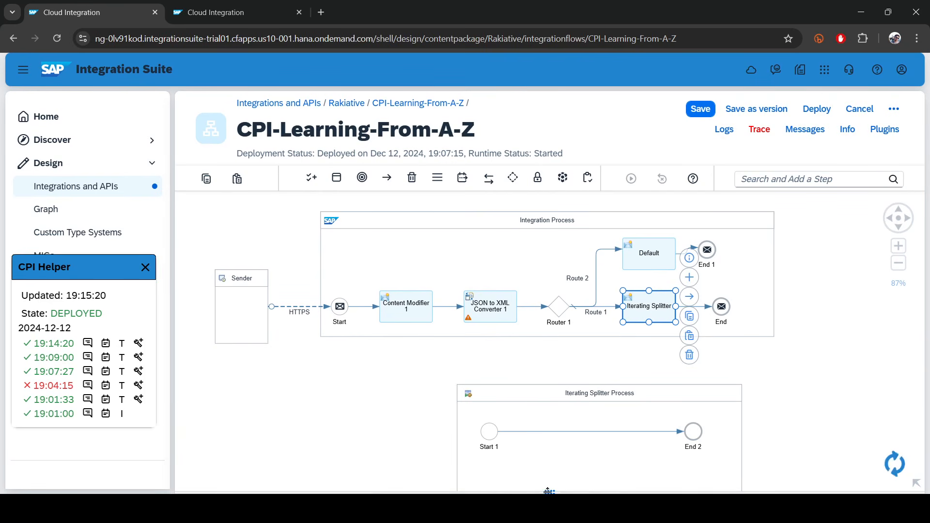
pyautogui.click(747, 182)
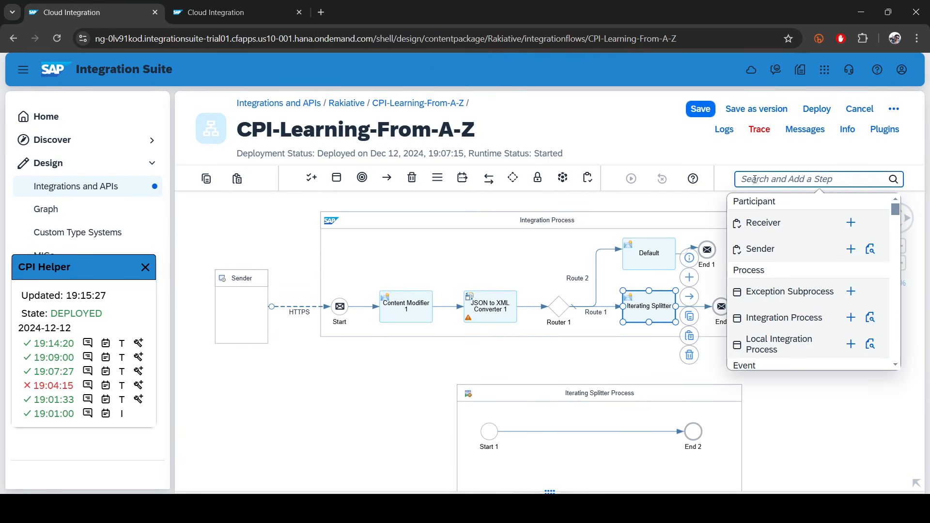
pyautogui.write('proc')
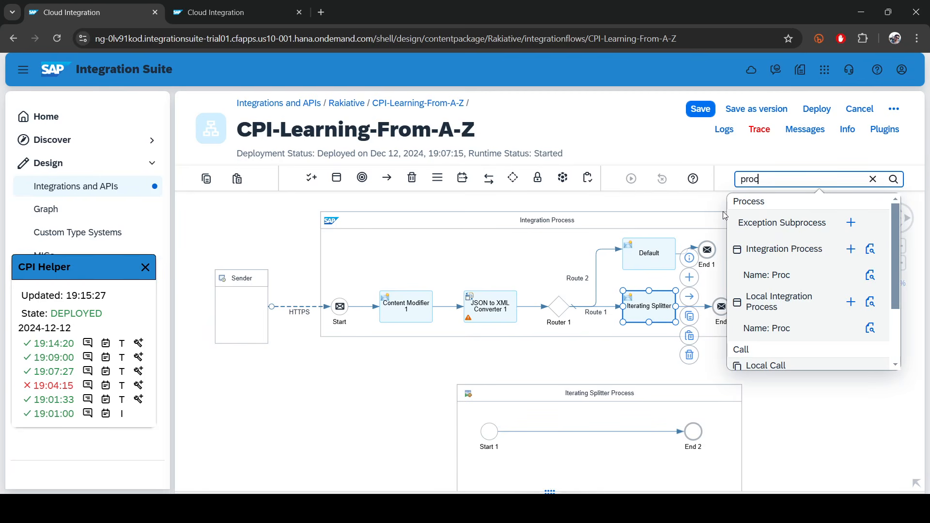
pyautogui.scroll(-2, 787, 280)
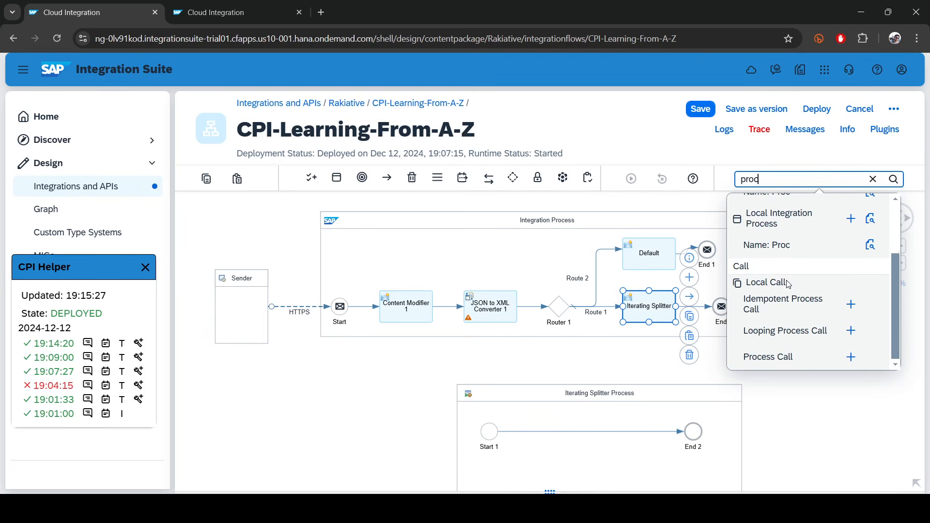
pyautogui.click(851, 357)
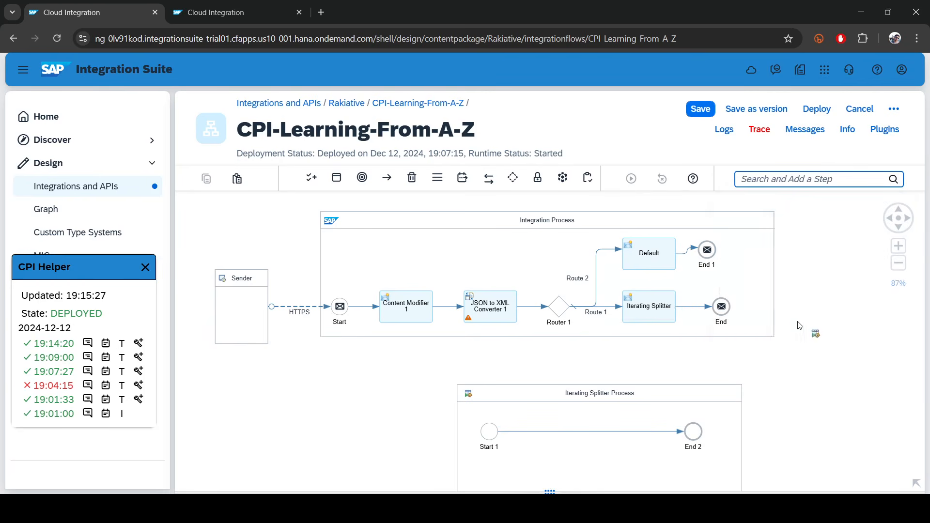
pyautogui.click(695, 305)
pyautogui.click(641, 314)
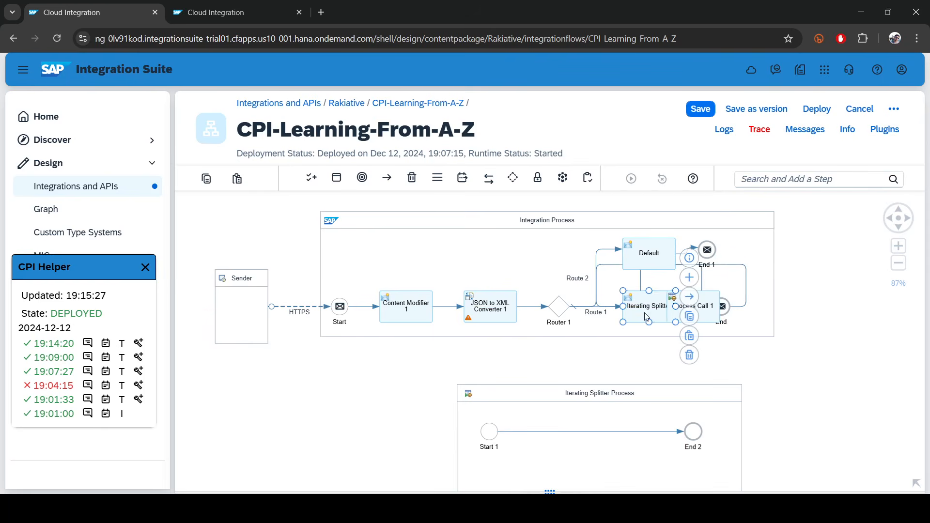
pyautogui.click(690, 356)
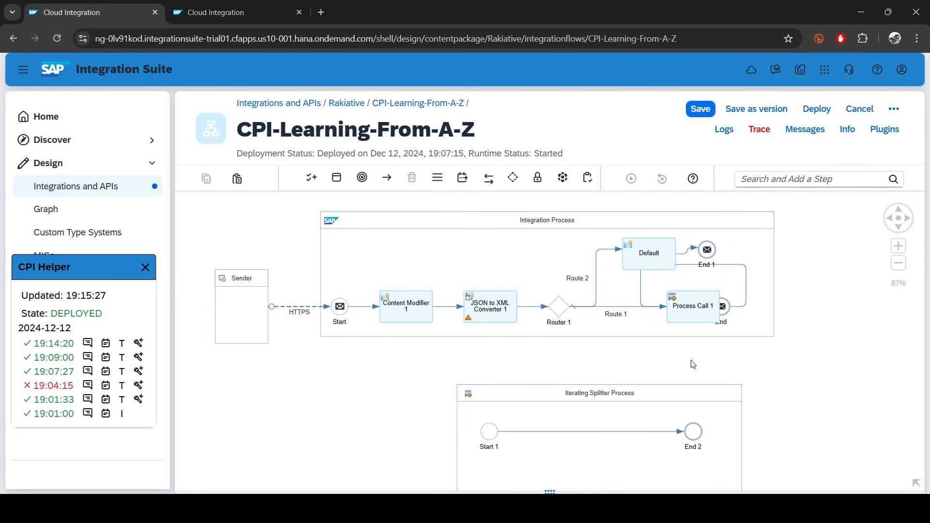
# Rename the process call to Iterating Splitter and set it to invoke the local Iterating Splitter Process.
pyautogui.click(701, 311)
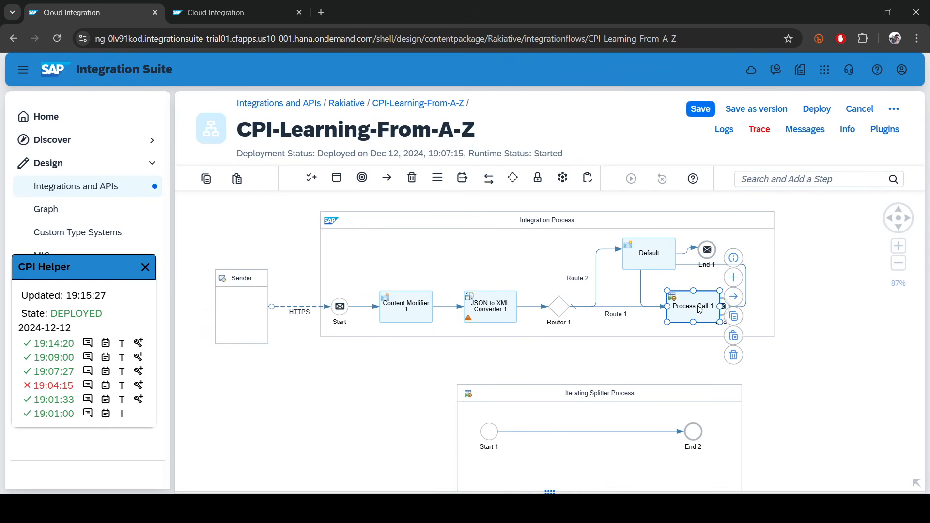
pyautogui.click(562, 490)
pyautogui.tripleClick(275, 394)
pyautogui.write('IteratingSplitter')
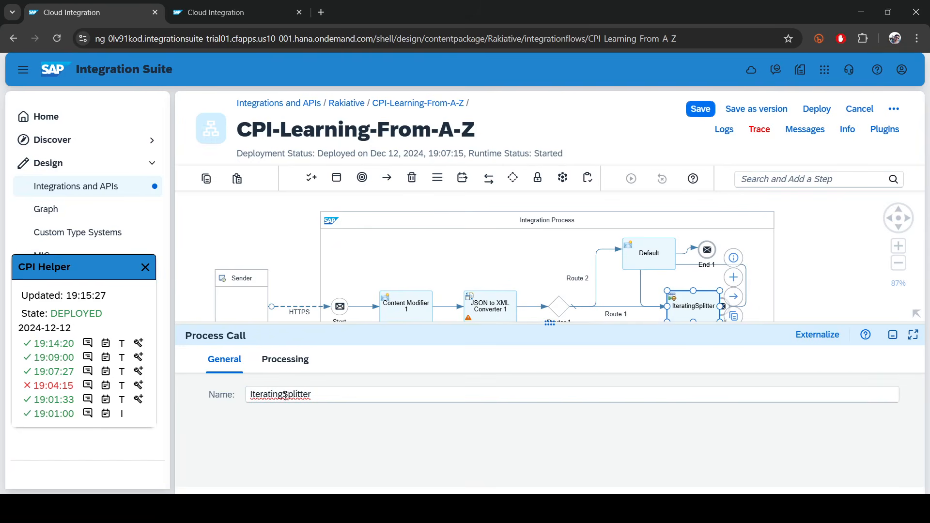
pyautogui.click(290, 360)
pyautogui.click(487, 395)
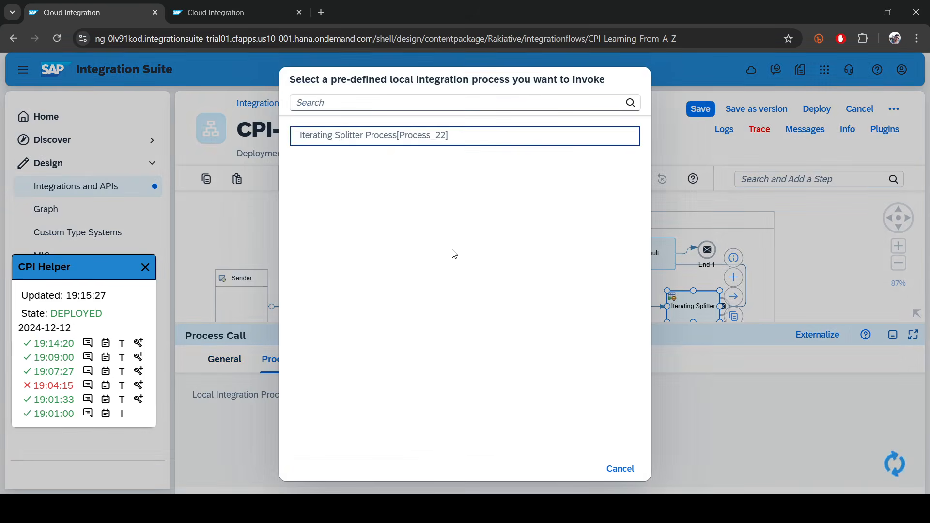
pyautogui.click(393, 139)
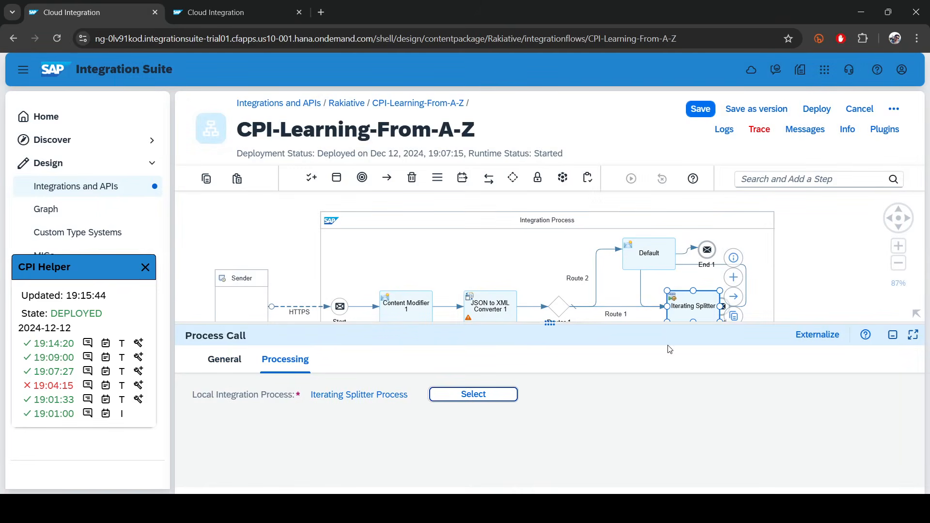
# Auto-arrange the main Integration Process horizontally and move the Iterating Splitter Process beneath it, aligned with its edge.
pyautogui.moveTo(551, 324); pyautogui.dragTo(551, 449)
pyautogui.click(762, 224)
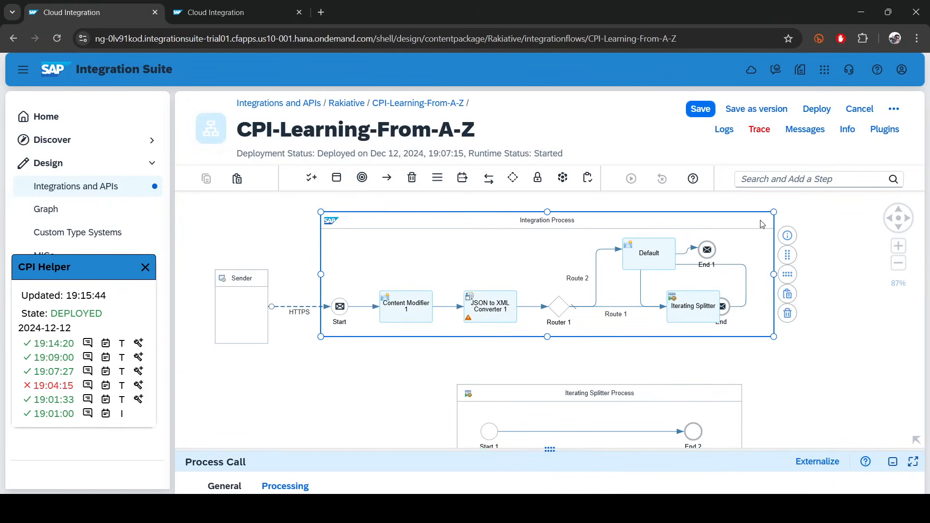
pyautogui.click(788, 274)
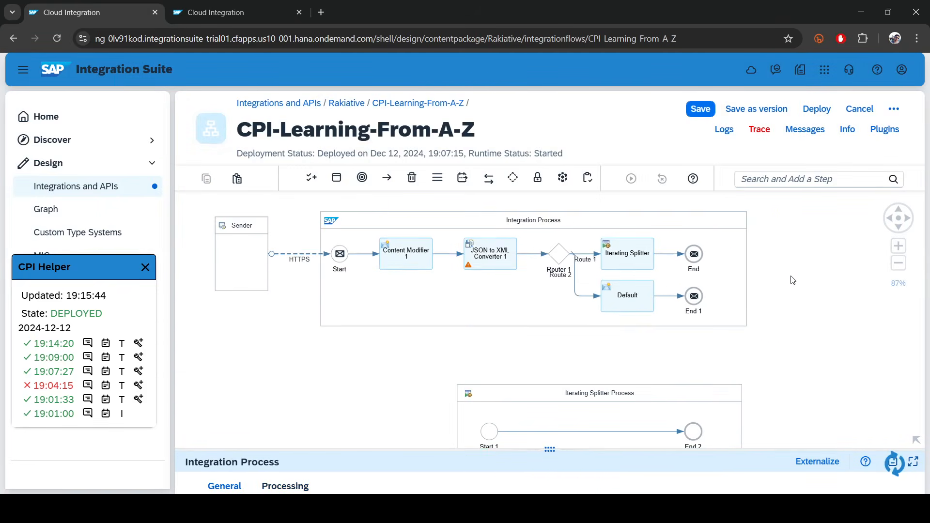
pyautogui.click(667, 263)
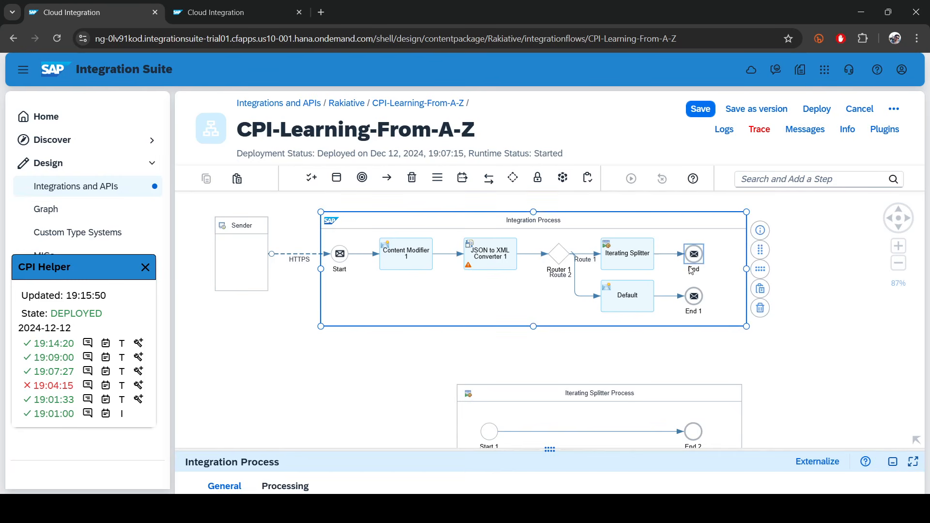
pyautogui.moveTo(586, 390); pyautogui.dragTo(448, 359)
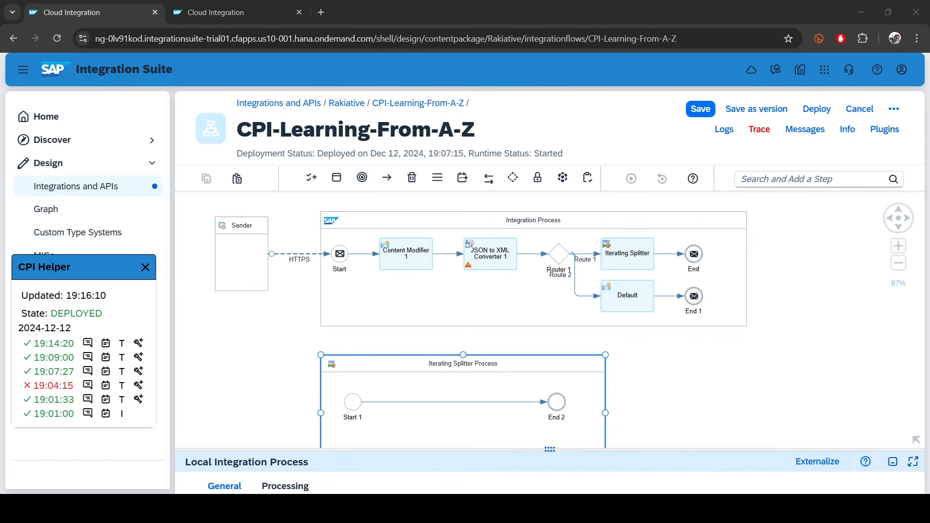
# Add an Iterating Splitter step between Start 1 and End 2 in the Iterating Splitter Process.
pyautogui.click(778, 179)
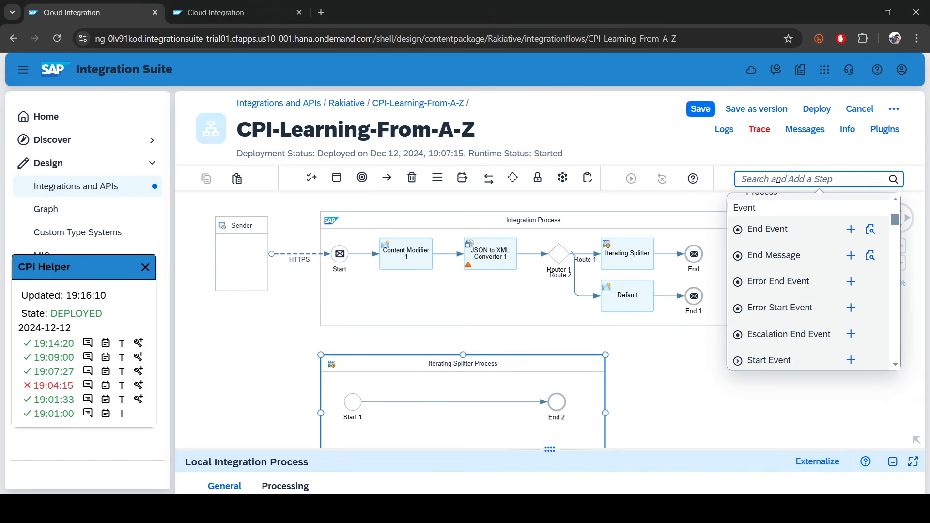
pyautogui.write('ite')
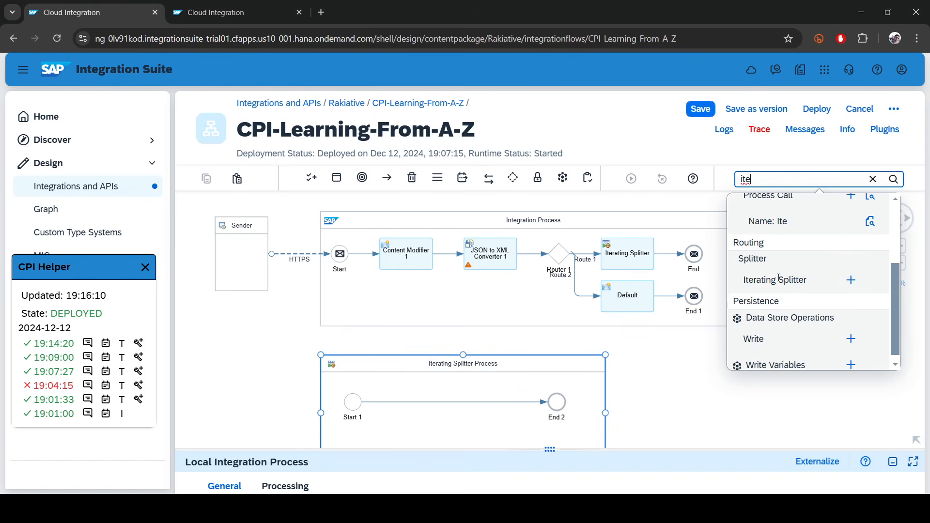
pyautogui.click(851, 280)
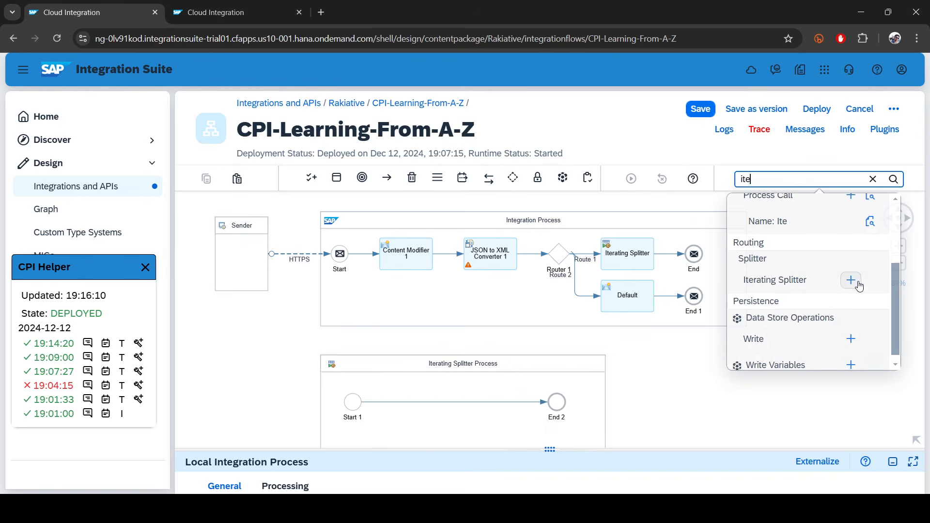
pyautogui.click(403, 401)
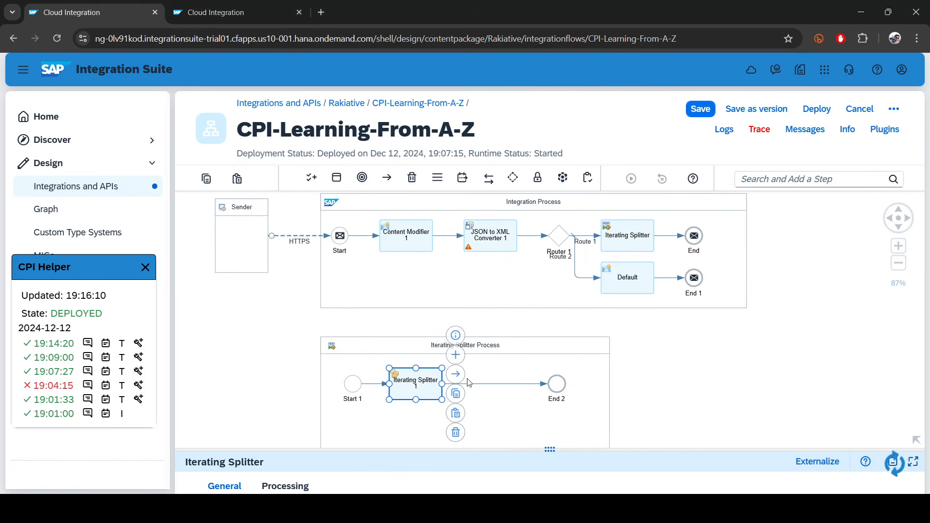
# Set the new Iterating Splitter's expression type to XPath and its grouping to 1.
pyautogui.moveTo(550, 449); pyautogui.dragTo(552, 247)
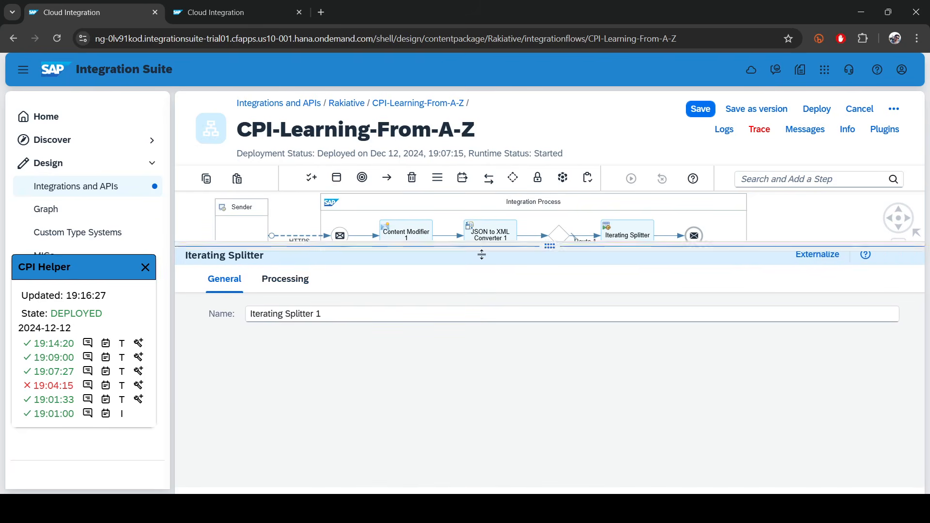
pyautogui.moveTo(482, 255); pyautogui.dragTo(481, 444)
pyautogui.moveTo(548, 439); pyautogui.dragTo(508, 323)
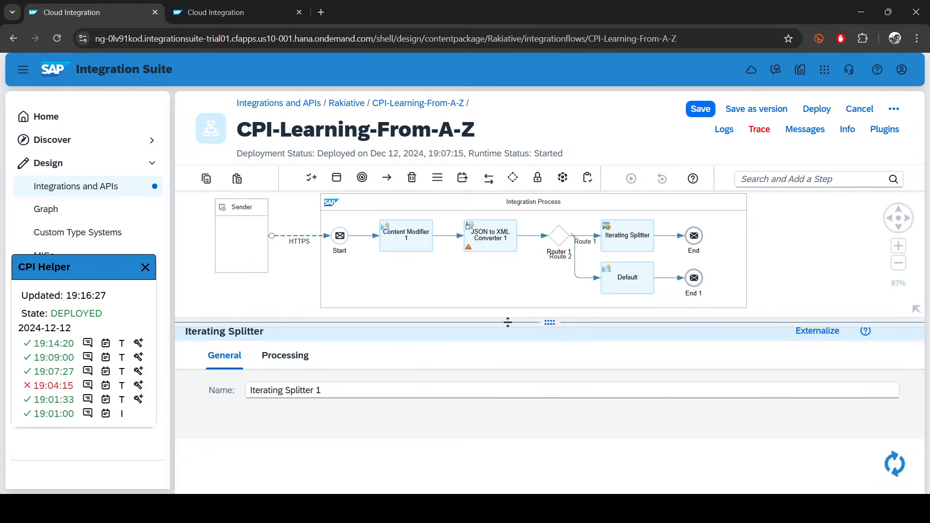
pyautogui.click(291, 357)
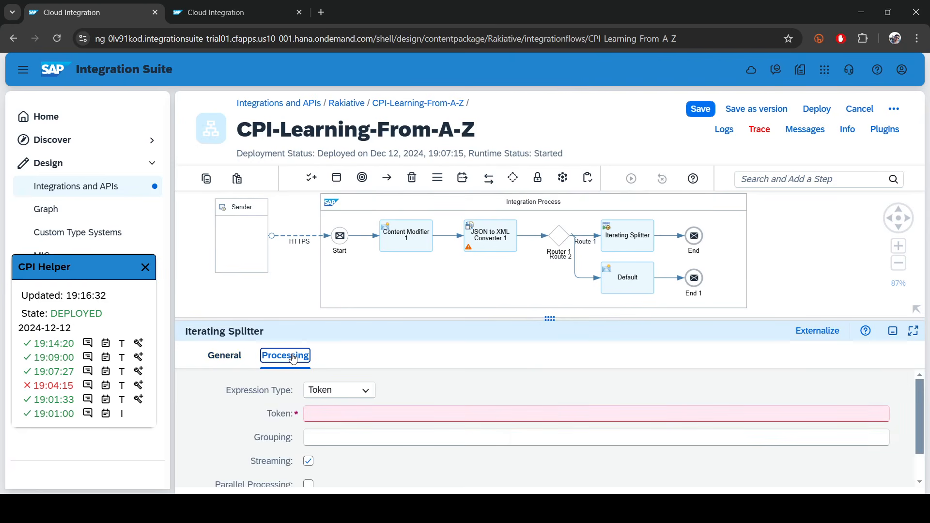
pyautogui.click(363, 390)
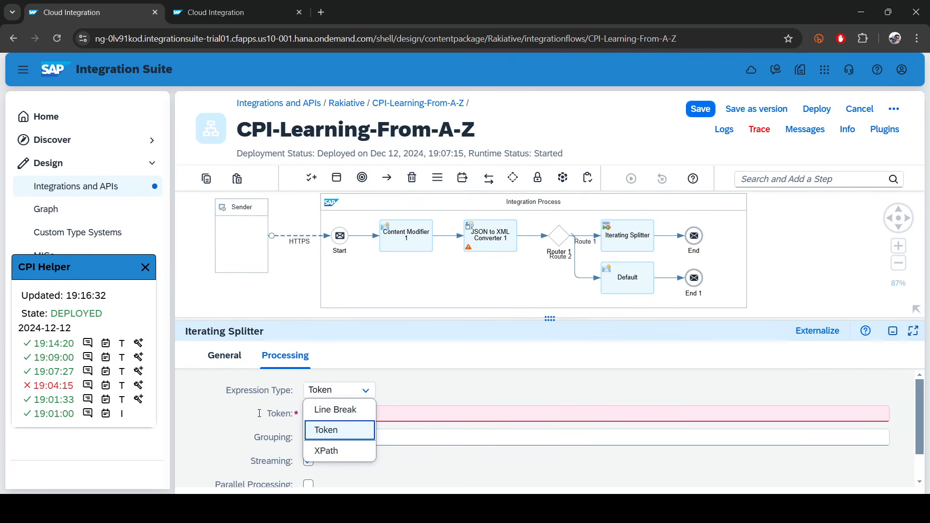
pyautogui.click(338, 453)
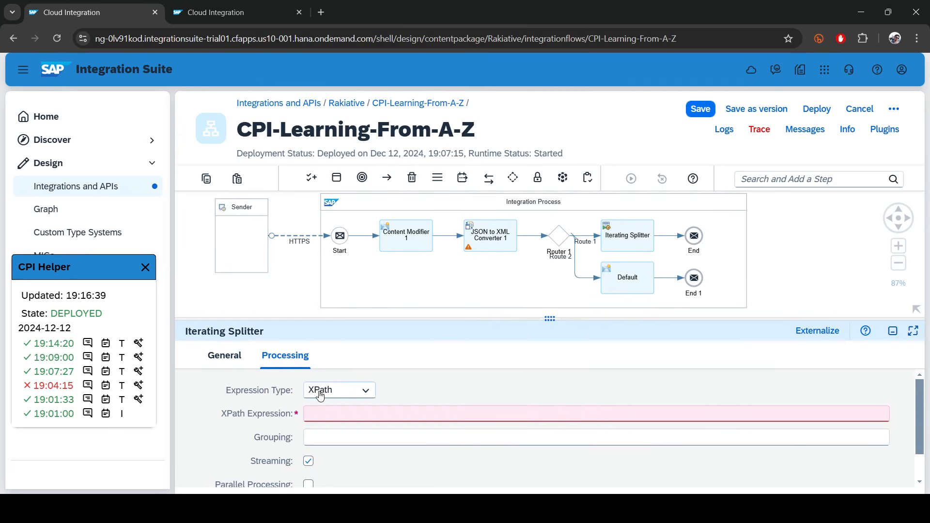
pyautogui.click(325, 413)
pyautogui.click(234, 433)
pyautogui.hotkey('alt', 'Tab')
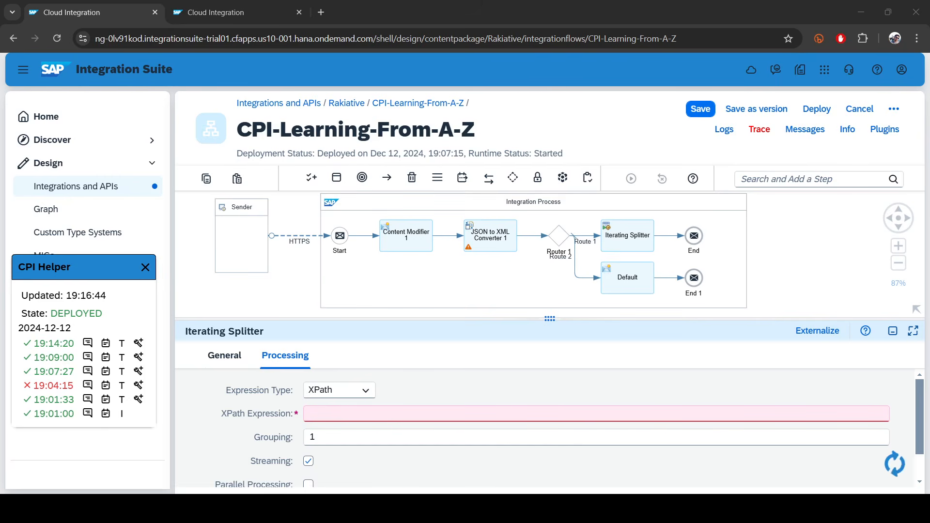
pyautogui.click(314, 410)
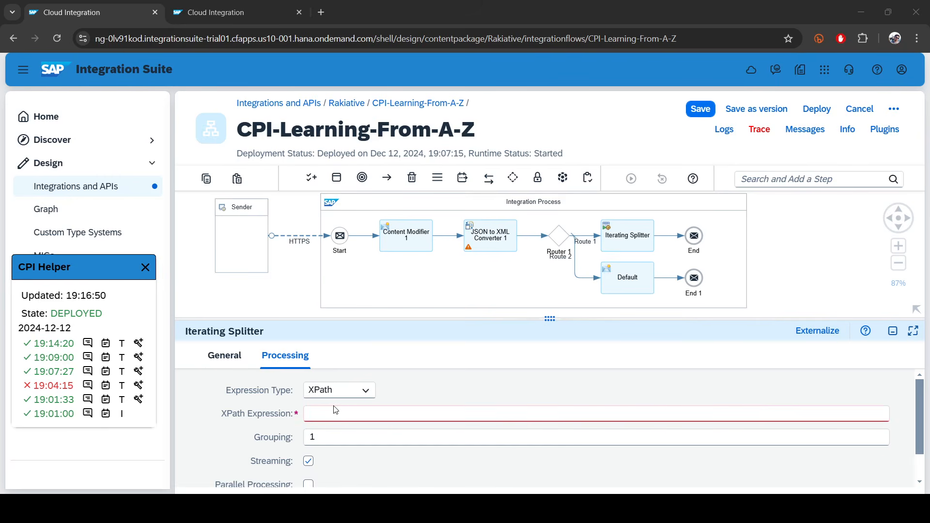
pyautogui.click(320, 413)
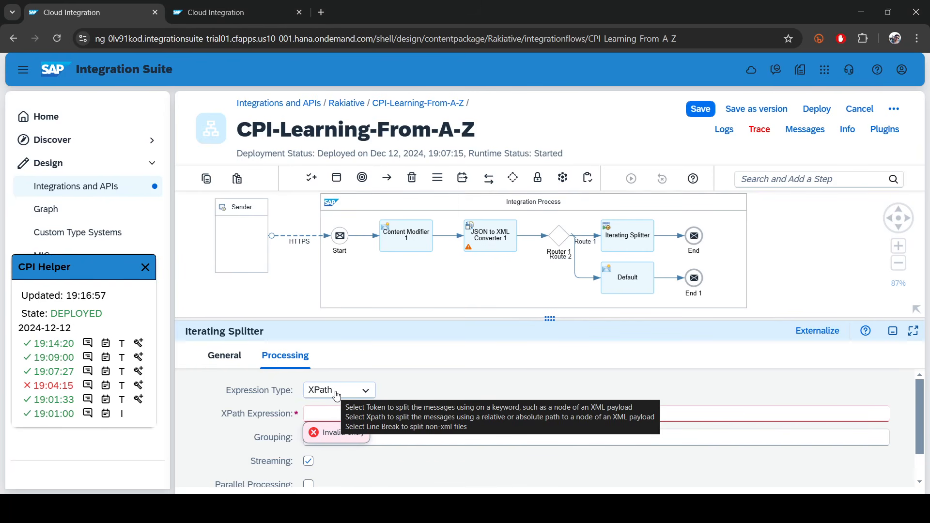
# Switch to VS Code and examine the root and repeated row elements in the XML payload to determine the split path.
pyautogui.hotkey('alt', 'Tab')
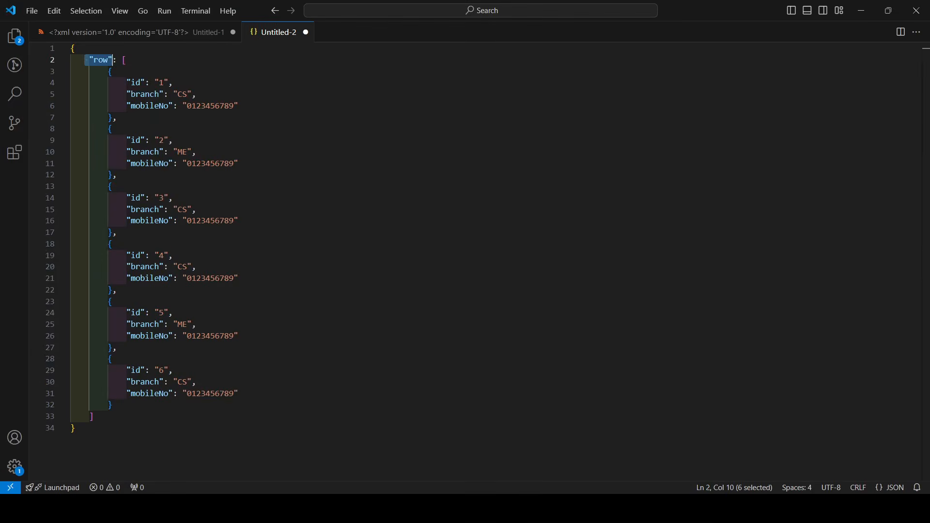
pyautogui.click(190, 35)
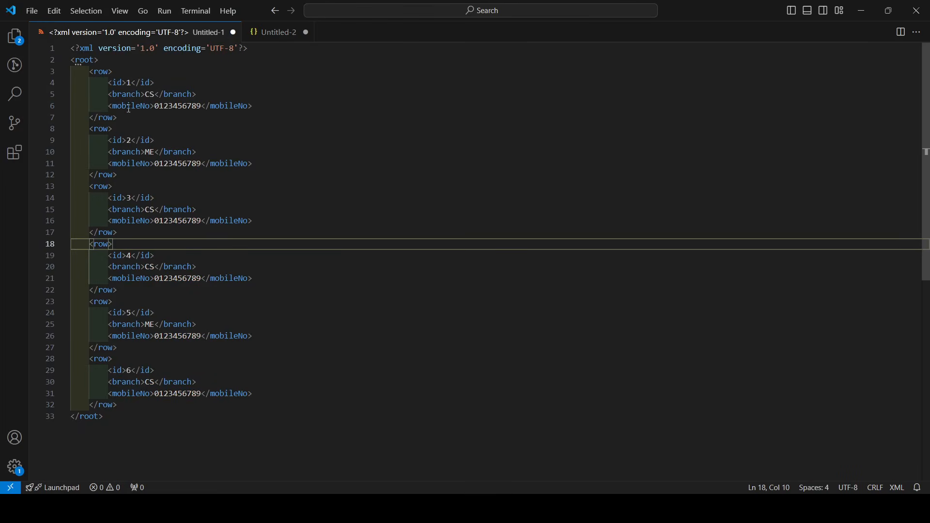
pyautogui.click(76, 57)
pyautogui.moveTo(92, 72); pyautogui.dragTo(198, 383)
pyautogui.moveTo(315, 400); pyautogui.dragTo(326, 402)
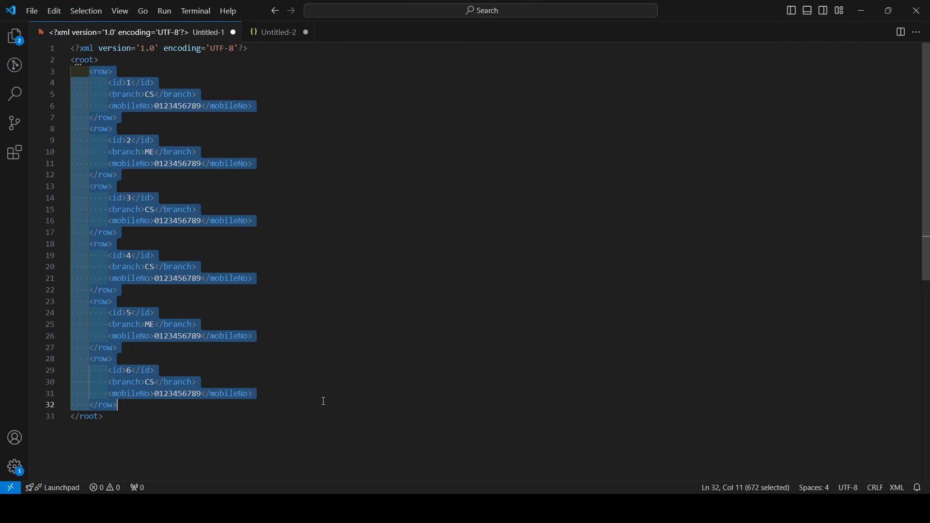
pyautogui.click(291, 253)
pyautogui.moveTo(90, 72); pyautogui.dragTo(172, 310)
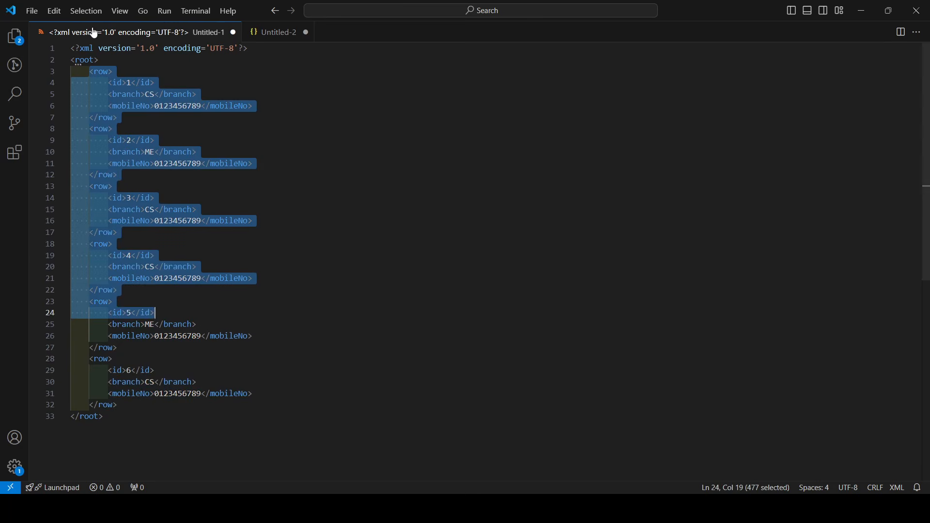
# Return to the integration flow in the browser and set the splitter's XPath expression to /root/row.
pyautogui.click(864, 10)
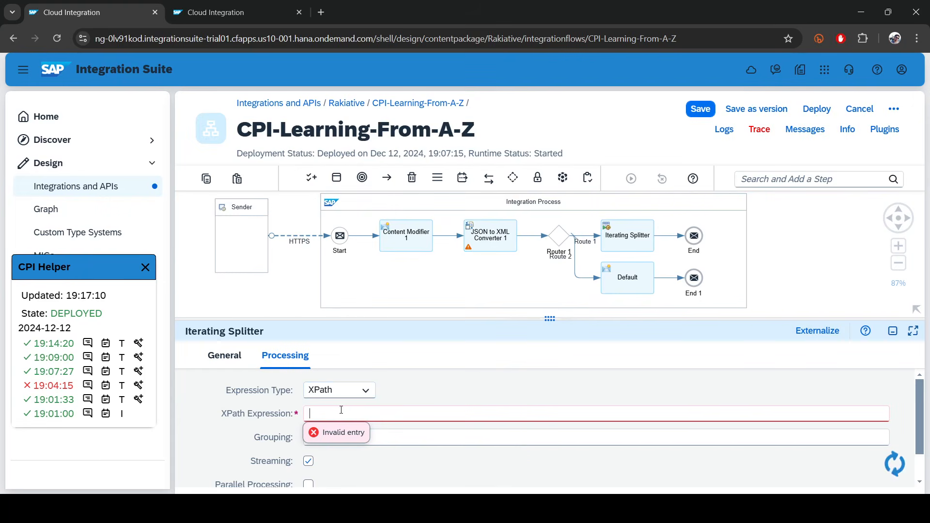
pyautogui.click(342, 413)
pyautogui.write('/root/row')
pyautogui.click(251, 429)
# Enlarge the properties area and review the splitter's Streaming, Parallel Processing and Stop on Exception options.
pyautogui.scroll(-2, 376, 448)
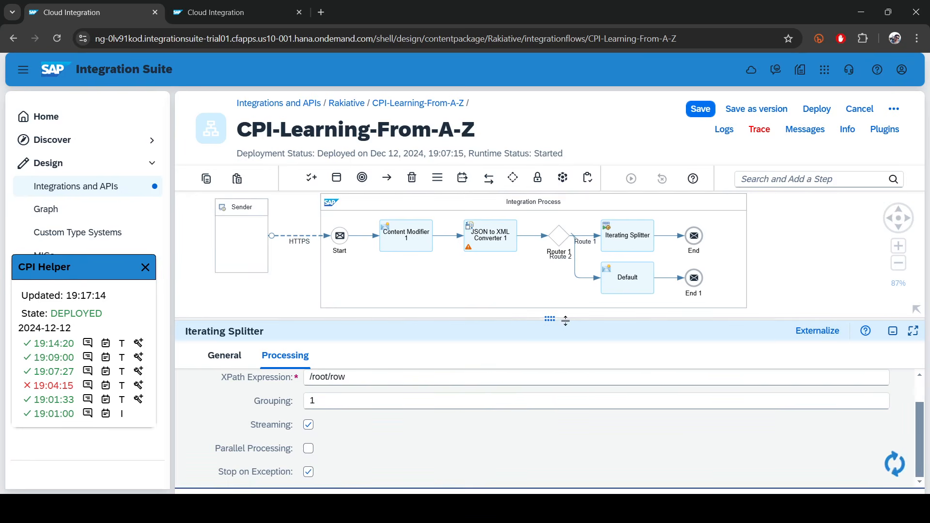
pyautogui.moveTo(565, 321); pyautogui.dragTo(548, 222)
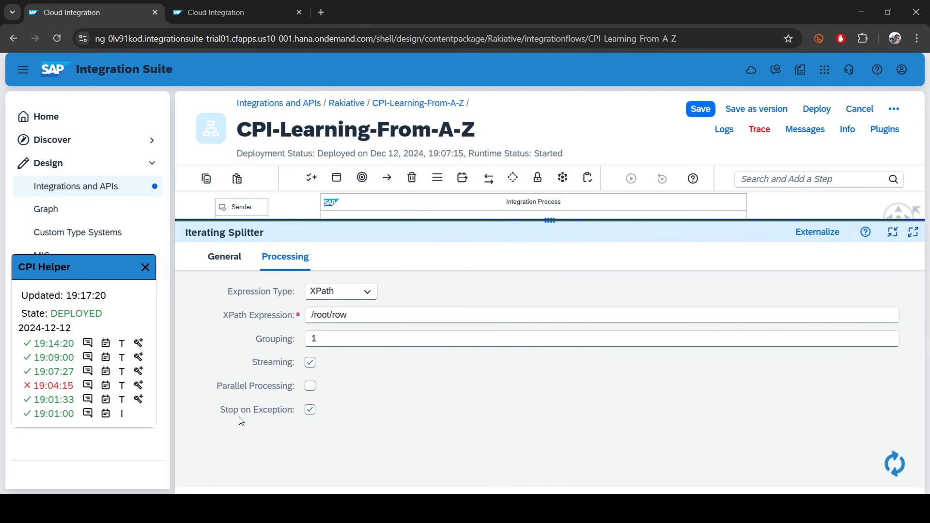
pyautogui.moveTo(222, 411); pyautogui.dragTo(299, 410)
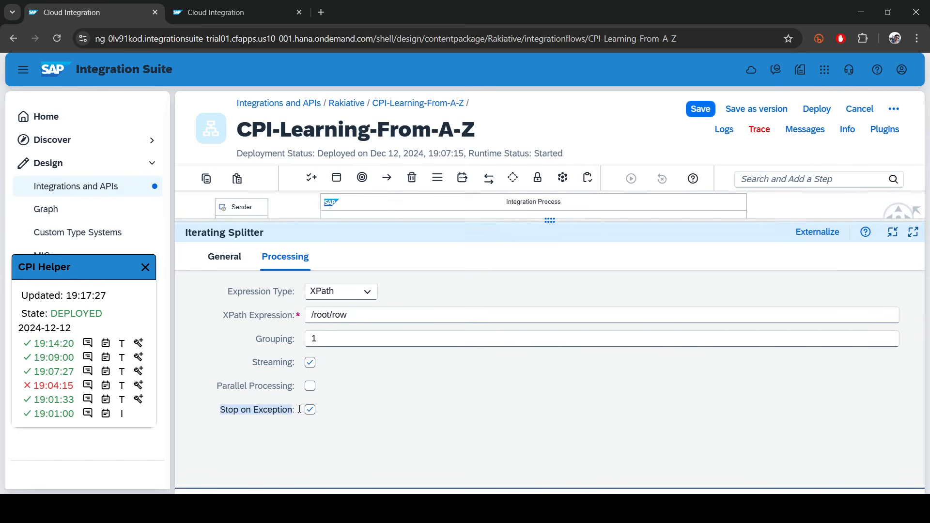
# Turn off Stop on Exception for the Iterating Splitter in the local process.
pyautogui.moveTo(573, 221); pyautogui.dragTo(494, 451)
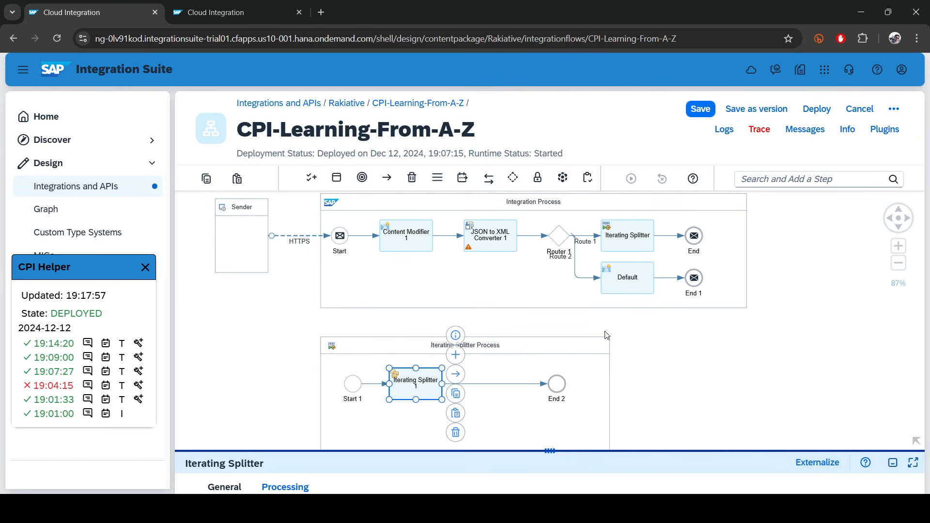
pyautogui.moveTo(550, 452); pyautogui.dragTo(503, 192)
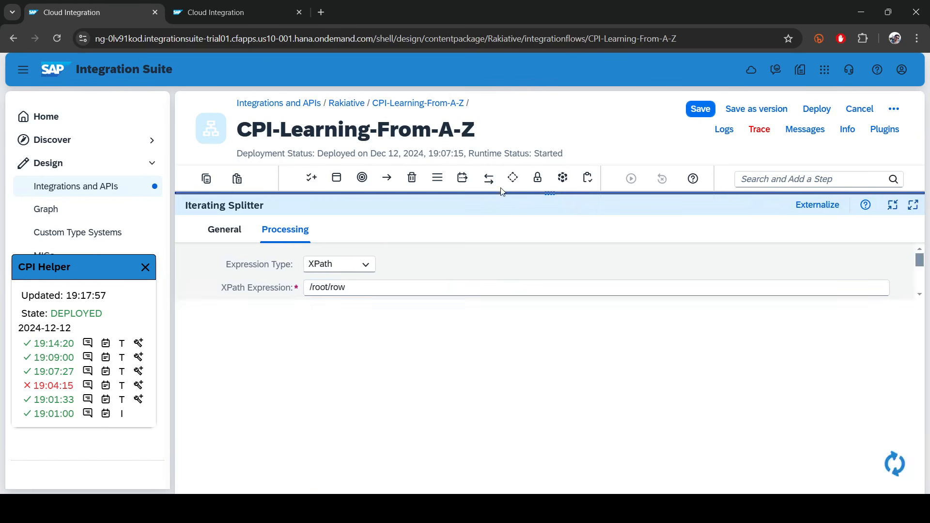
pyautogui.click(285, 387)
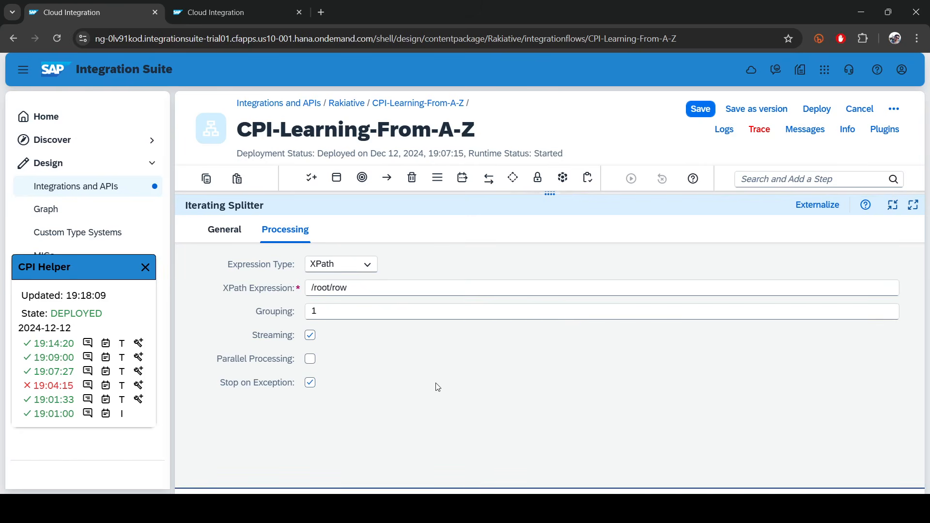
pyautogui.click(311, 383)
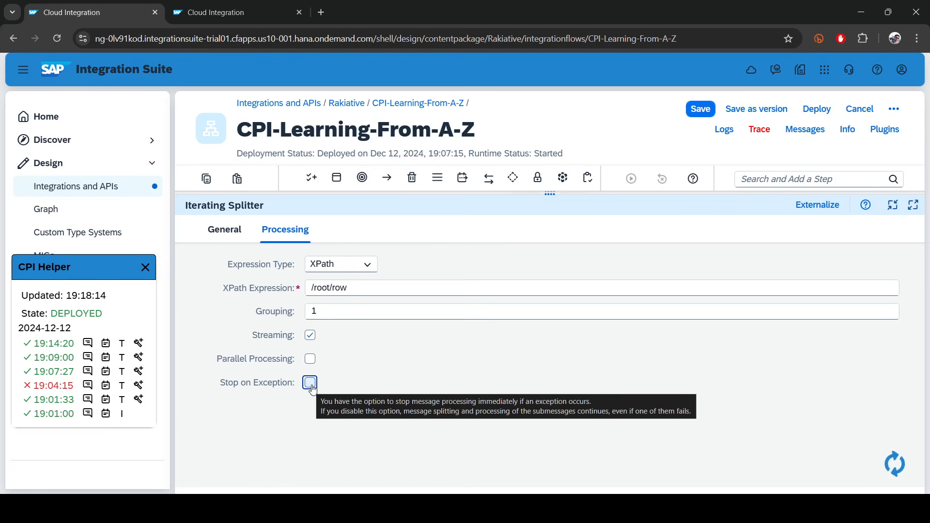
pyautogui.click(541, 193)
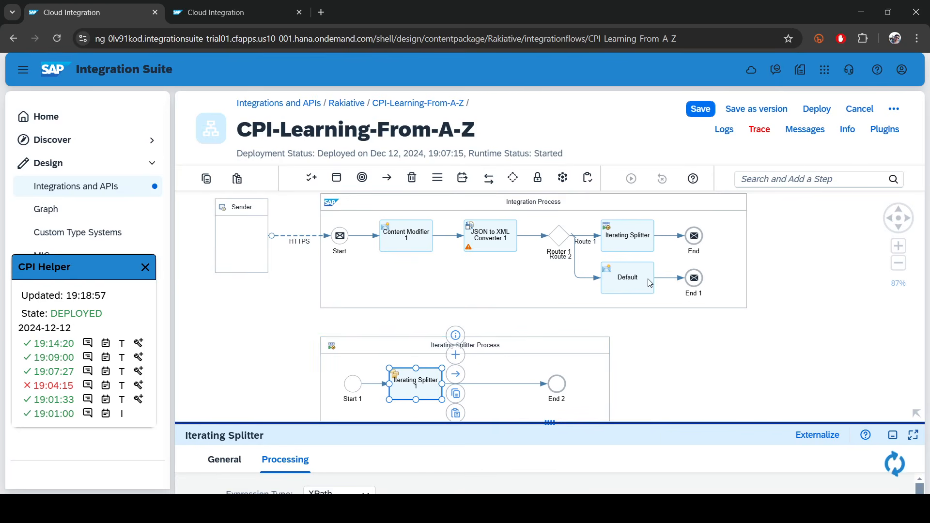
# Reopen the local process splitter's processing settings and check its Stop on Exception option.
pyautogui.click(484, 383)
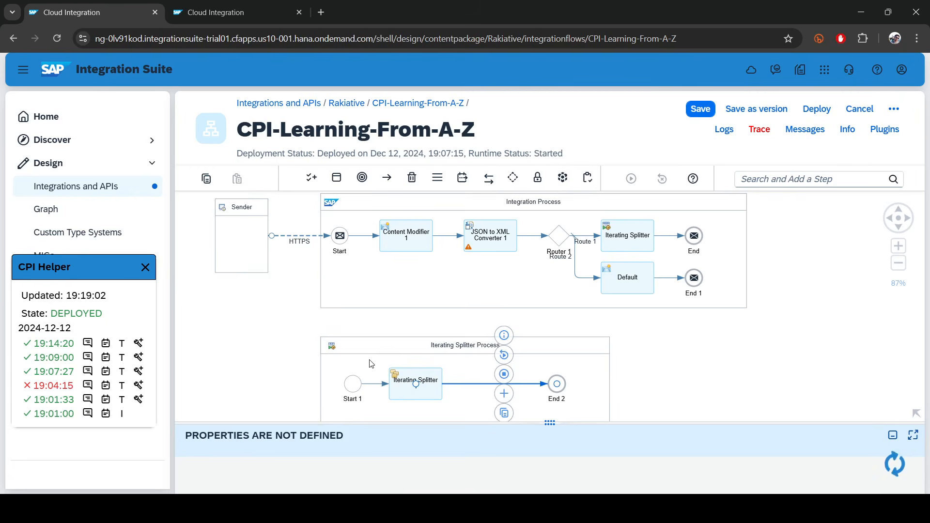
pyautogui.click(429, 381)
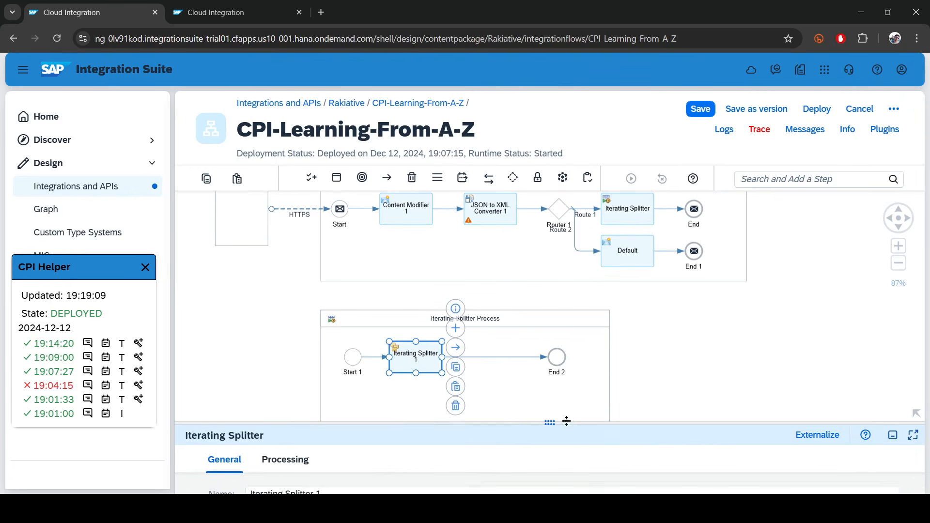
pyautogui.moveTo(568, 424); pyautogui.dragTo(525, 441)
pyautogui.click(292, 311)
pyautogui.doubleClick(314, 387)
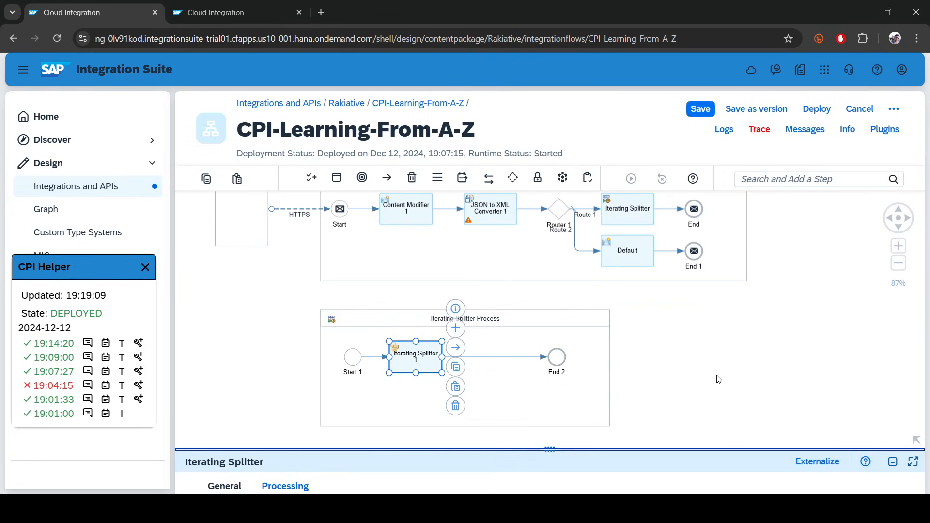
# Insert a Content Modifier between the Iterating Splitter and End 2 in the local process and shift it slightly toward the splitter.
pyautogui.click(828, 181)
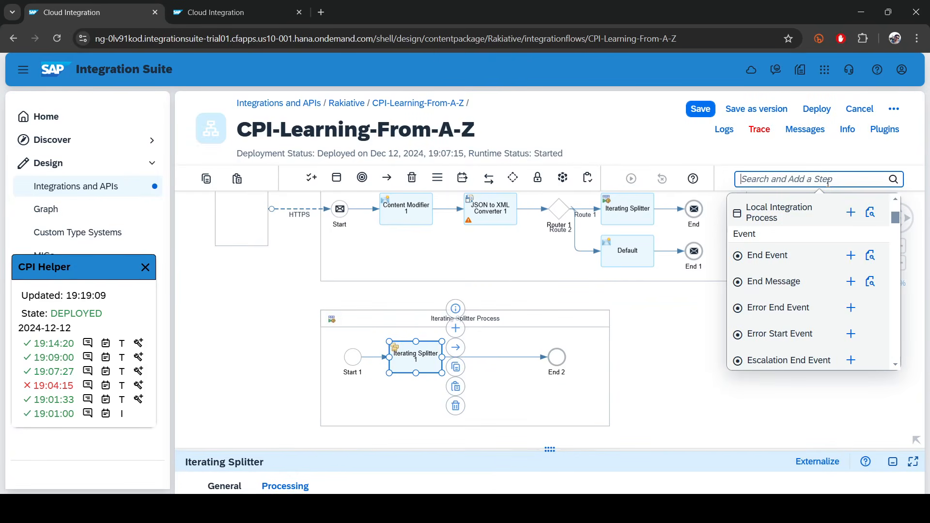
pyautogui.write('con')
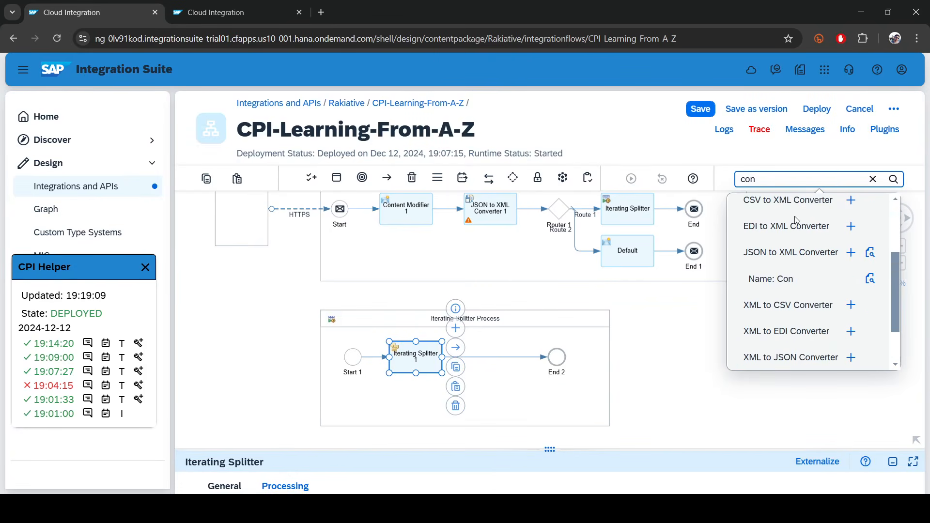
pyautogui.scroll(2, 797, 307)
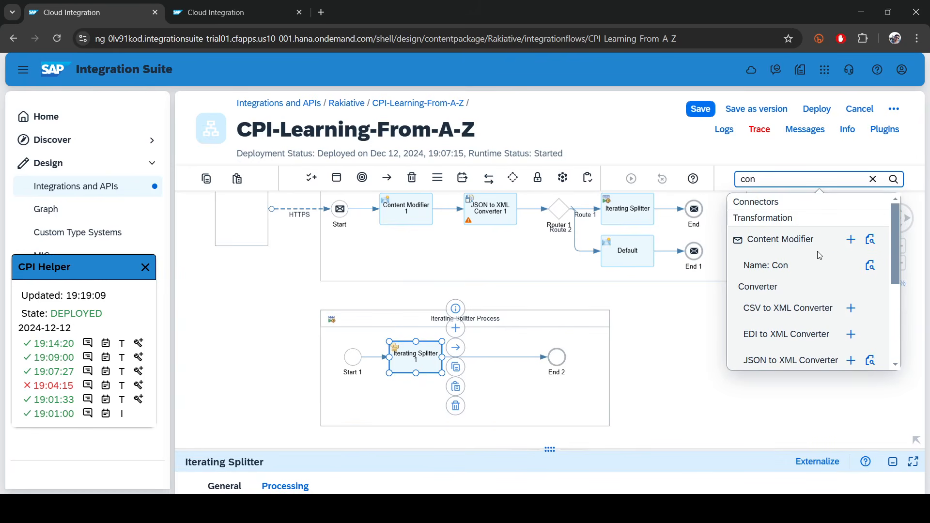
pyautogui.click(852, 239)
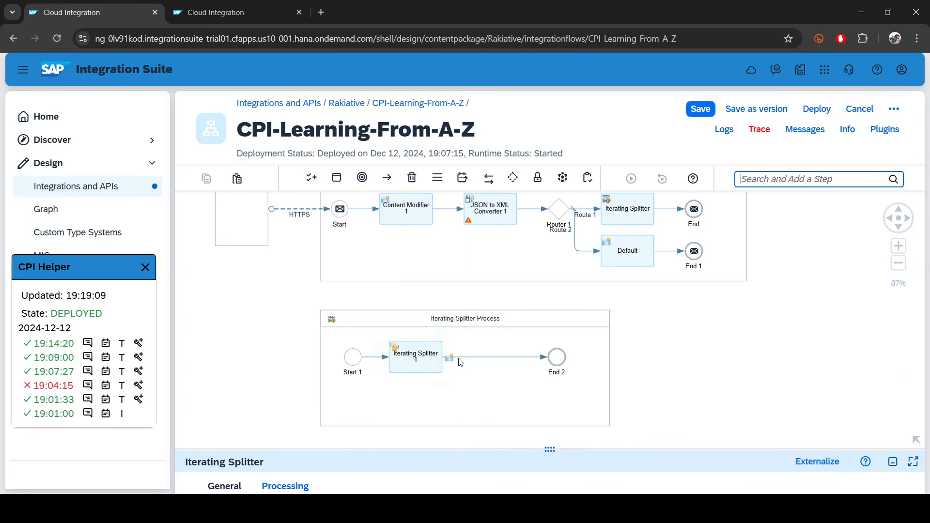
pyautogui.click(509, 357)
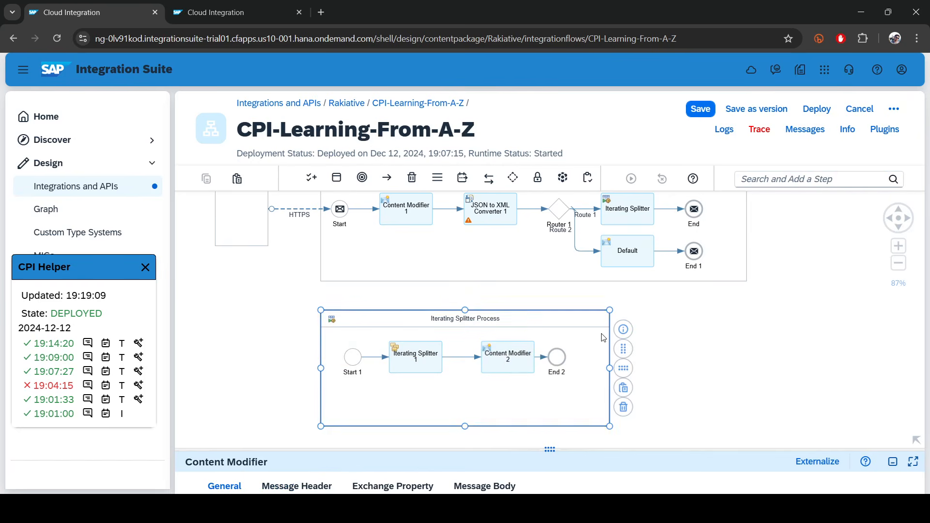
pyautogui.click(514, 361)
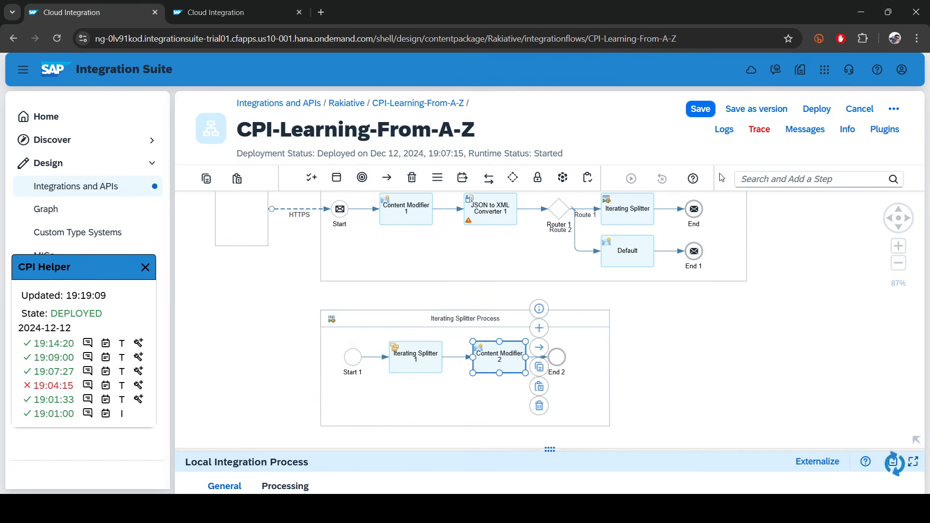
# Save the integration flow and deploy it on the Cloud Integration runtime profile.
pyautogui.click(701, 108)
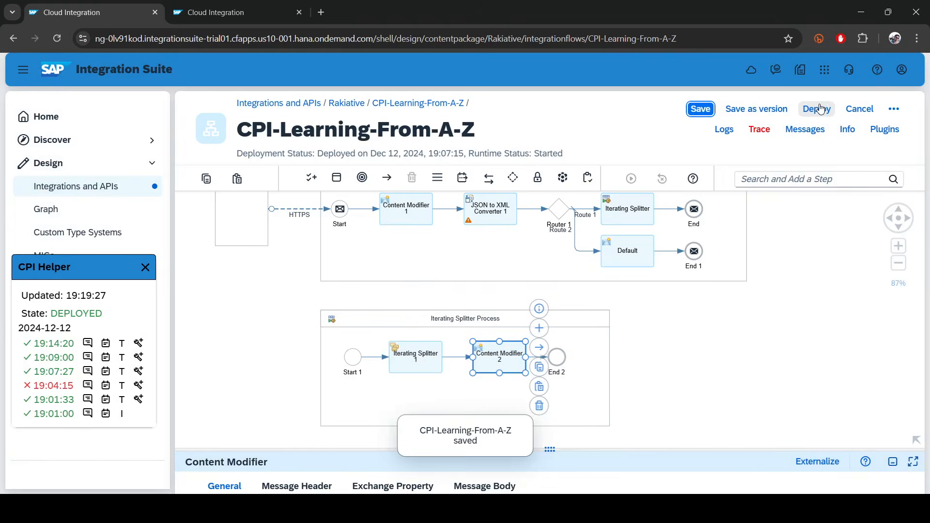
pyautogui.click(820, 108)
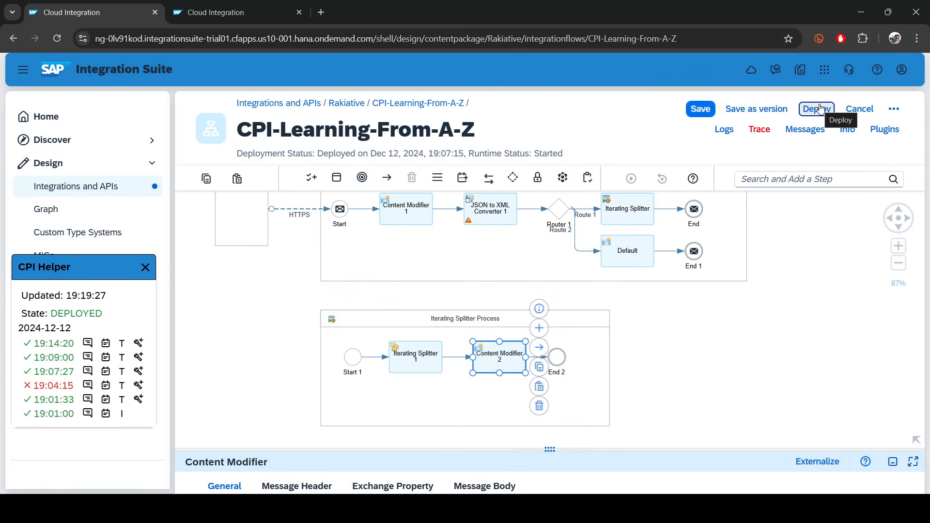
pyautogui.click(823, 109)
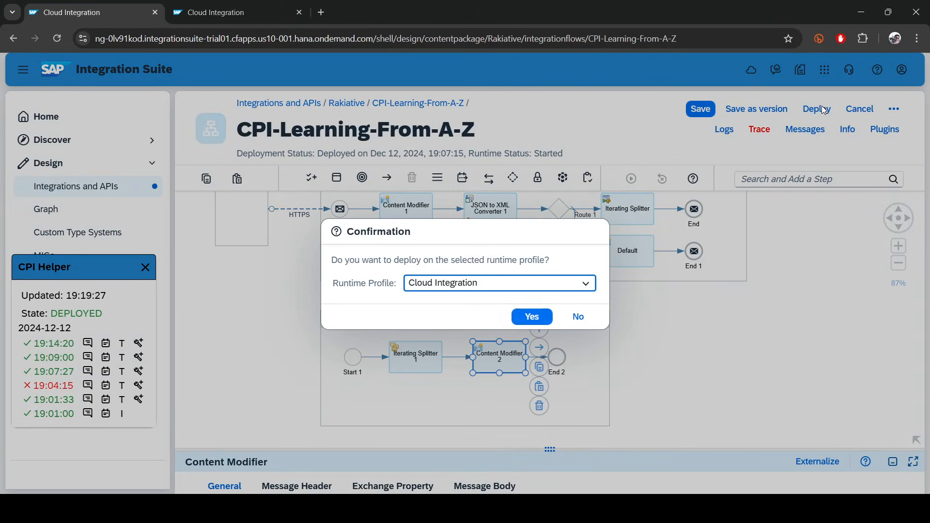
pyautogui.click(539, 314)
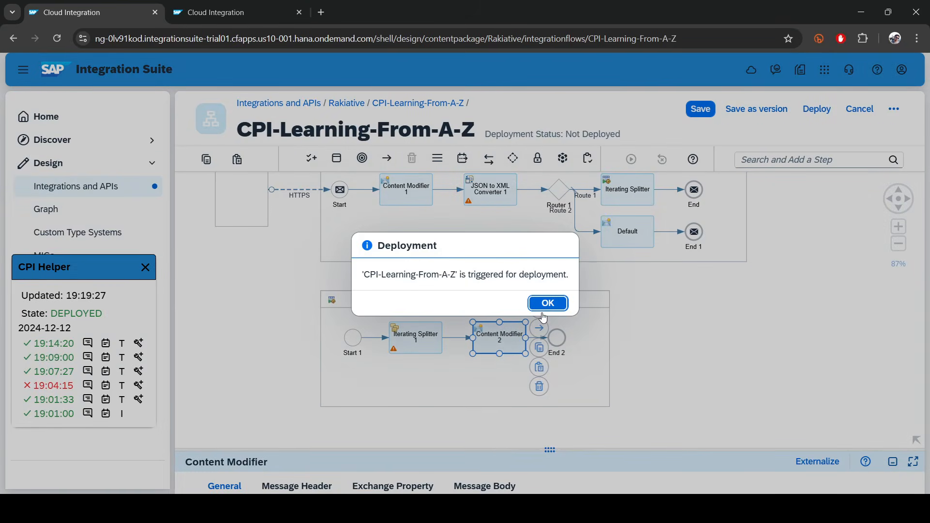
pyautogui.click(549, 313)
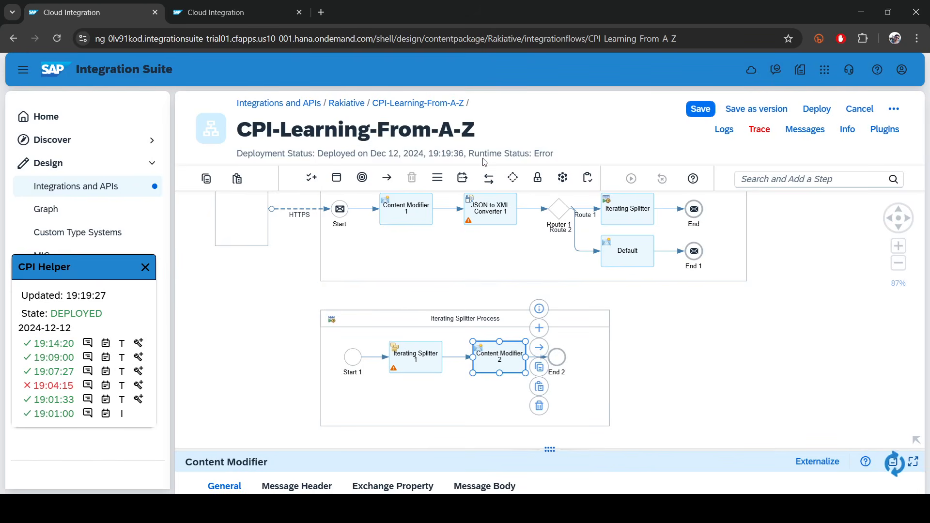
# Examine the integration flow's problems list and the error message in its deployment status to find why the runtime fails.
pyautogui.click(550, 449)
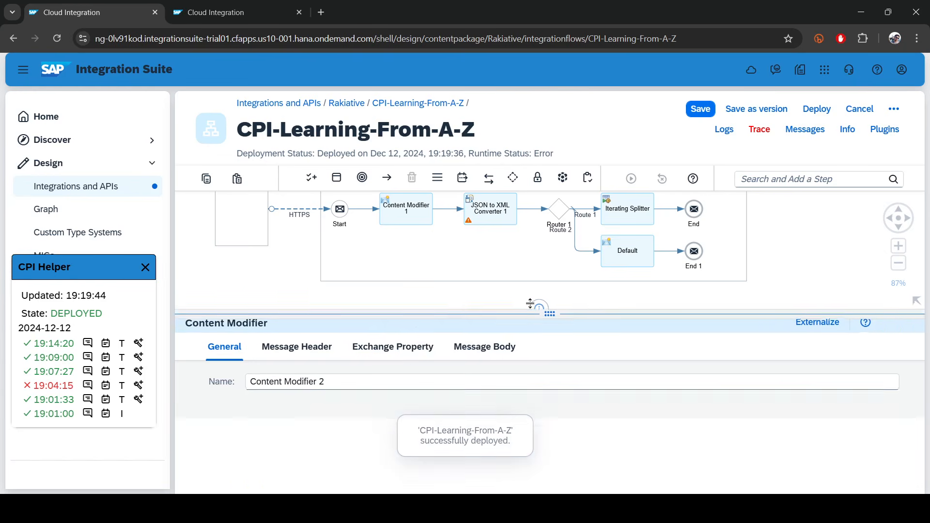
pyautogui.click(415, 340)
pyautogui.click(598, 292)
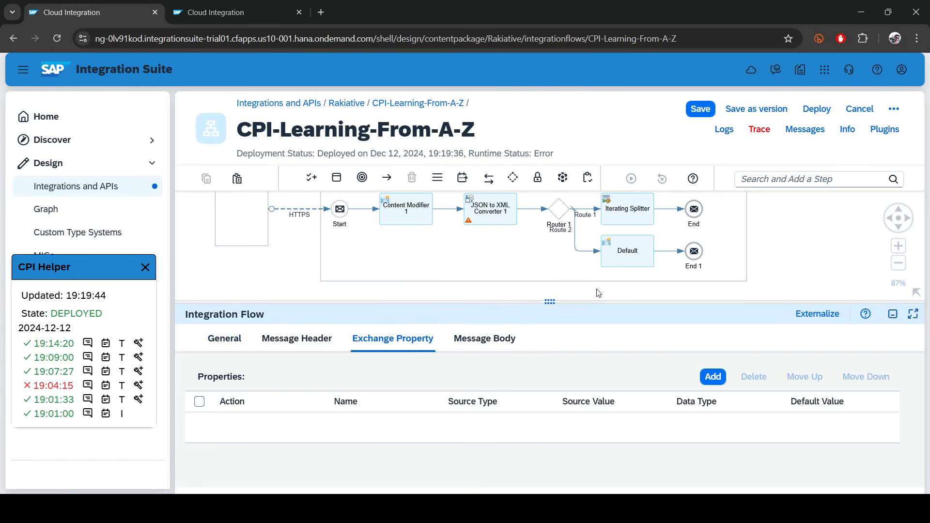
pyautogui.click(695, 339)
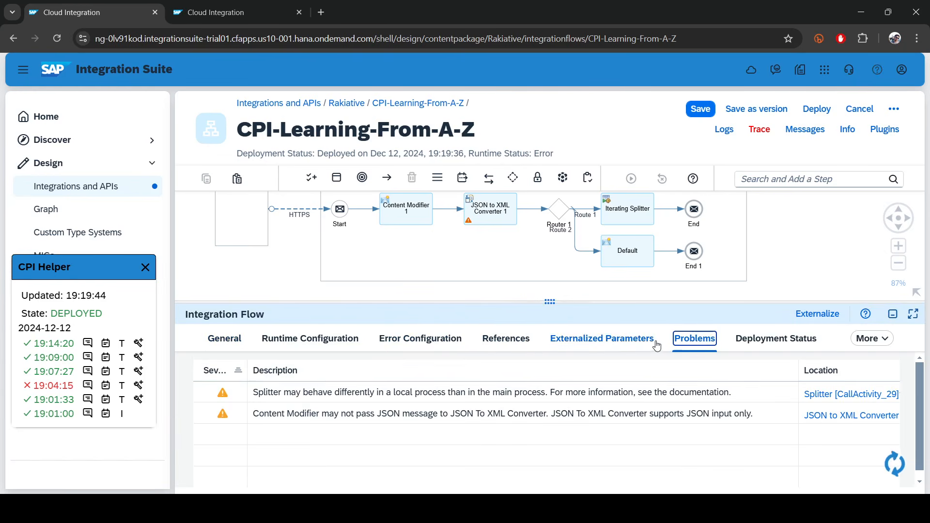
pyautogui.click(775, 343)
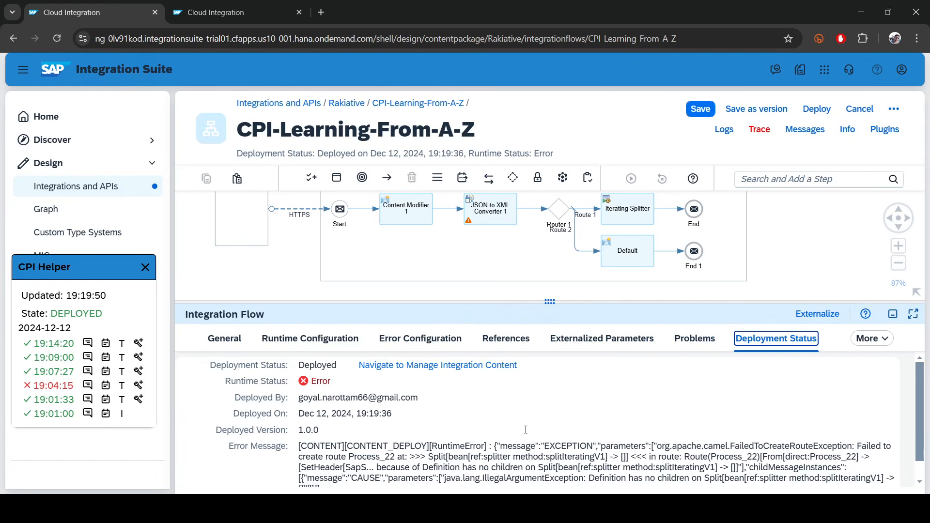
pyautogui.scroll(-1, 526, 429)
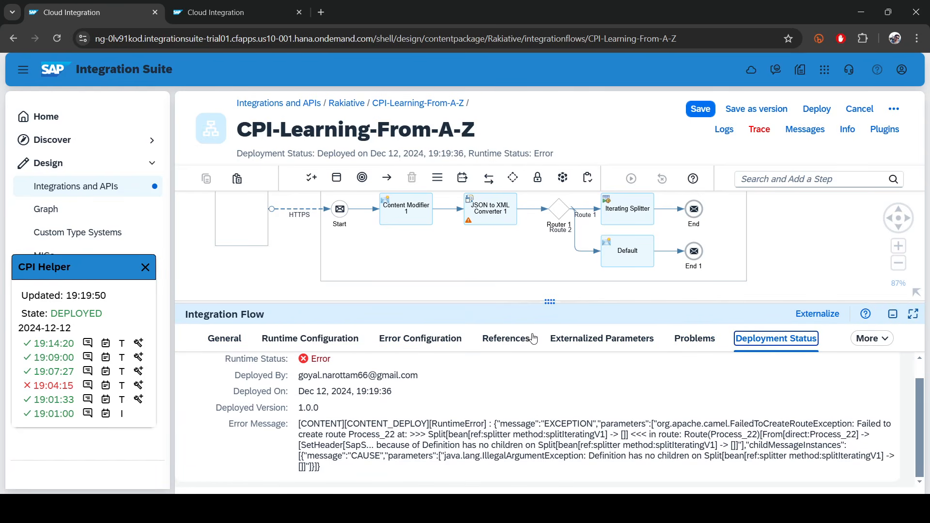
pyautogui.moveTo(549, 302); pyautogui.dragTo(503, 214)
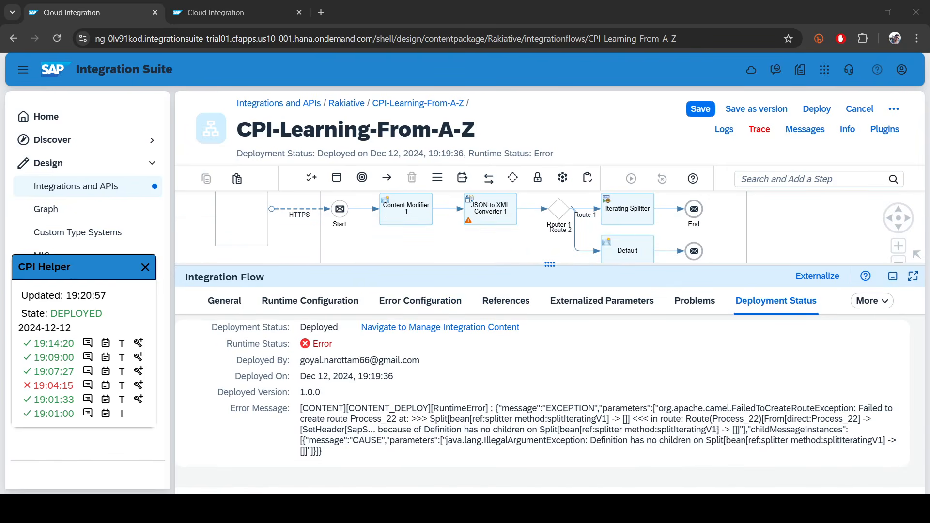
pyautogui.moveTo(547, 429); pyautogui.dragTo(849, 430)
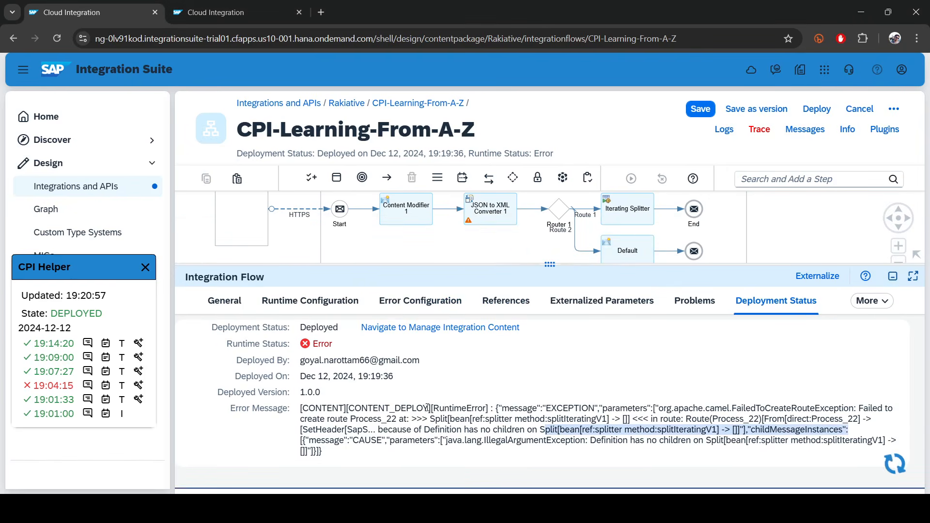
# Set the message body of the Content Modifier after the splitter to type Expression with the value ${in.body}.
pyautogui.moveTo(558, 266); pyautogui.dragTo(552, 480)
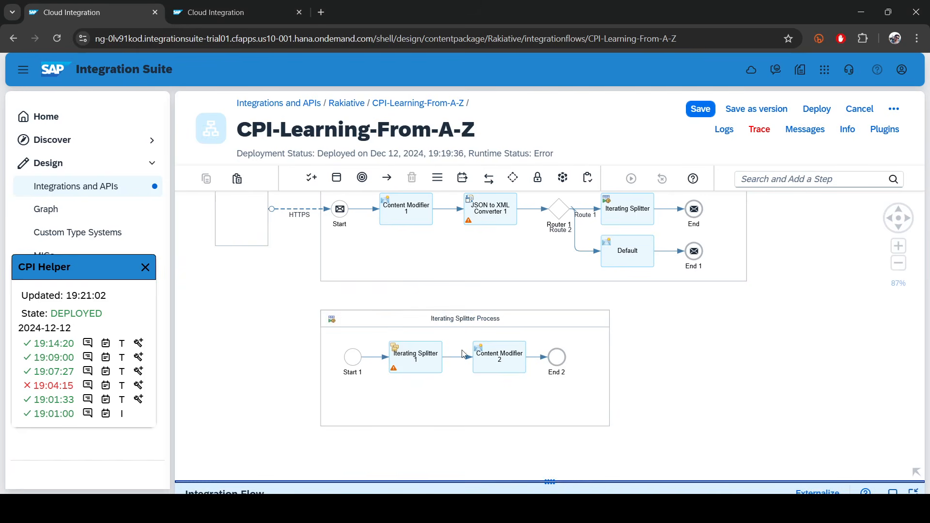
pyautogui.scroll(1, 431, 343)
pyautogui.click(402, 367)
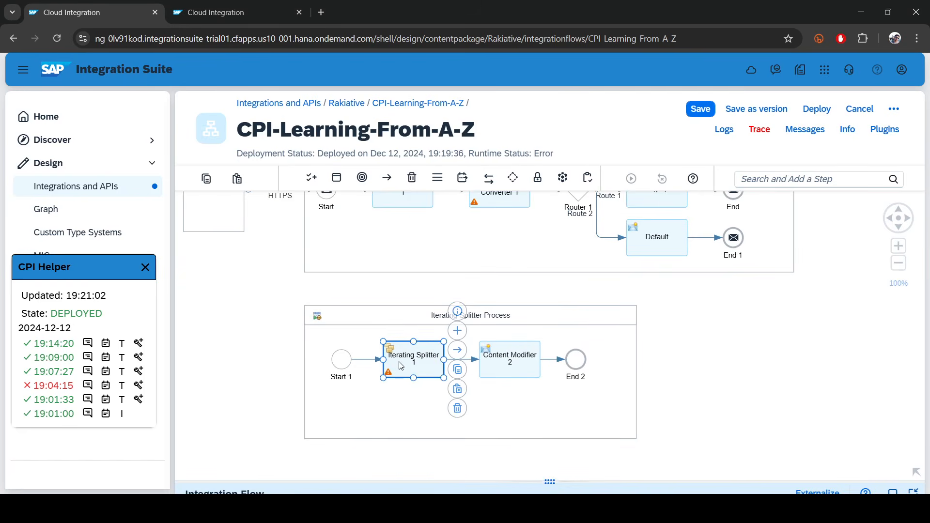
pyautogui.click(511, 364)
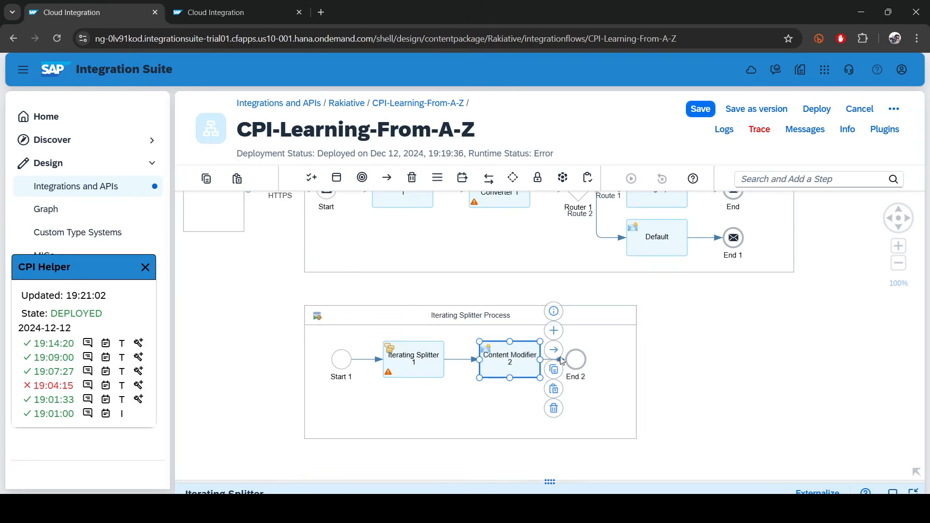
pyautogui.click(303, 361)
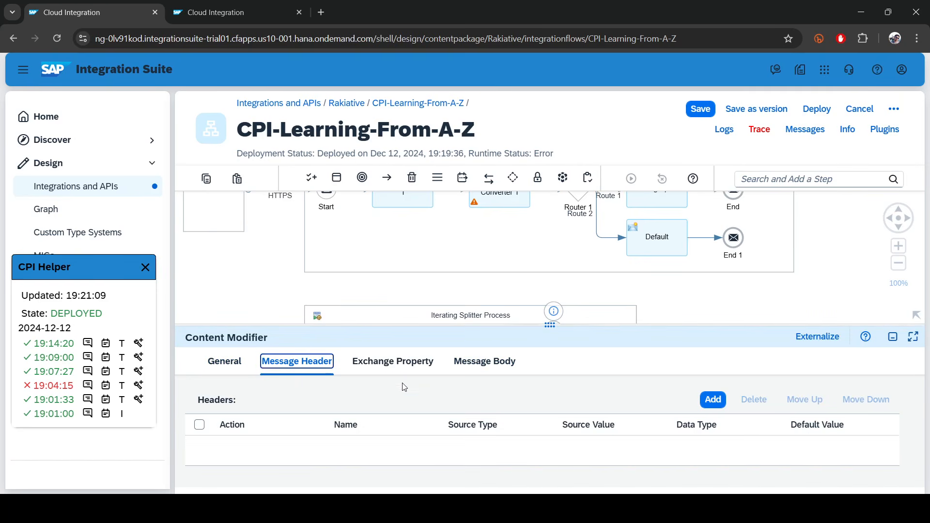
pyautogui.click(393, 363)
pyautogui.click(482, 363)
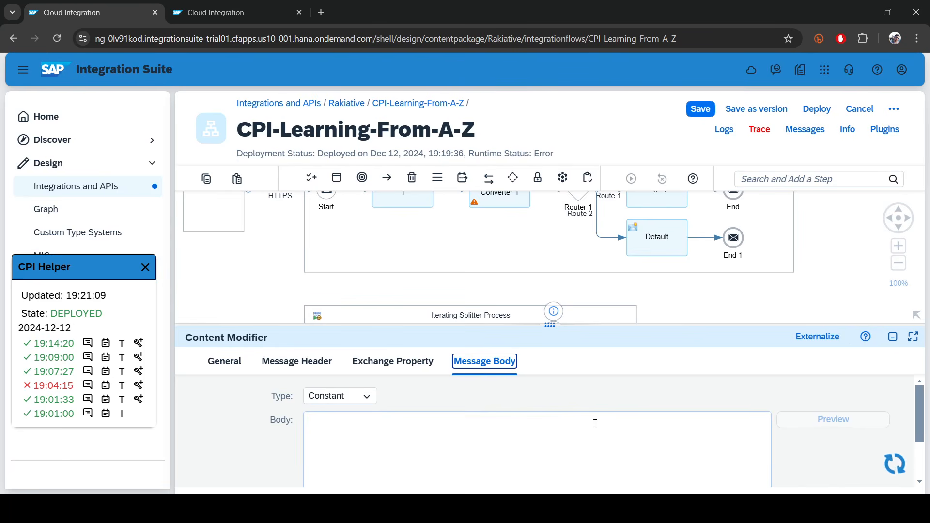
pyautogui.click(360, 397)
pyautogui.click(340, 436)
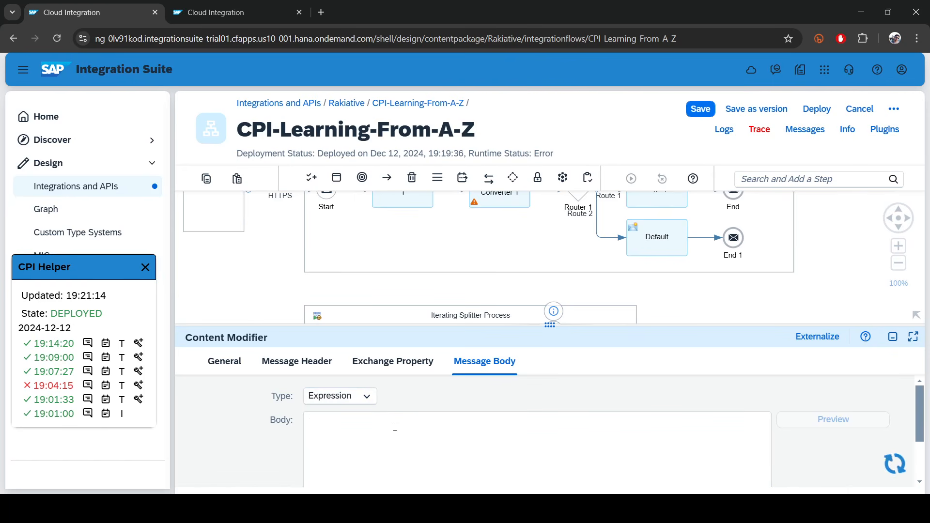
pyautogui.write('${in')
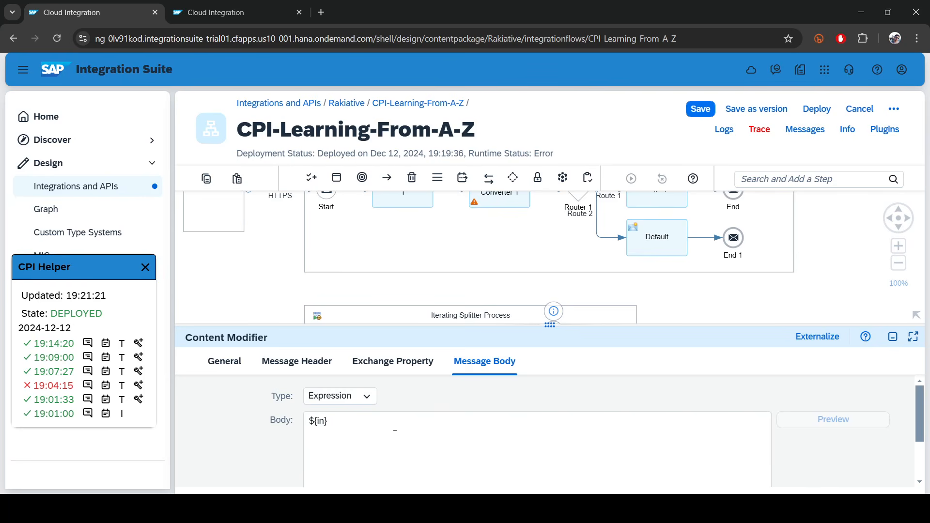
pyautogui.write('body')
pyautogui.moveTo(542, 338); pyautogui.dragTo(543, 417)
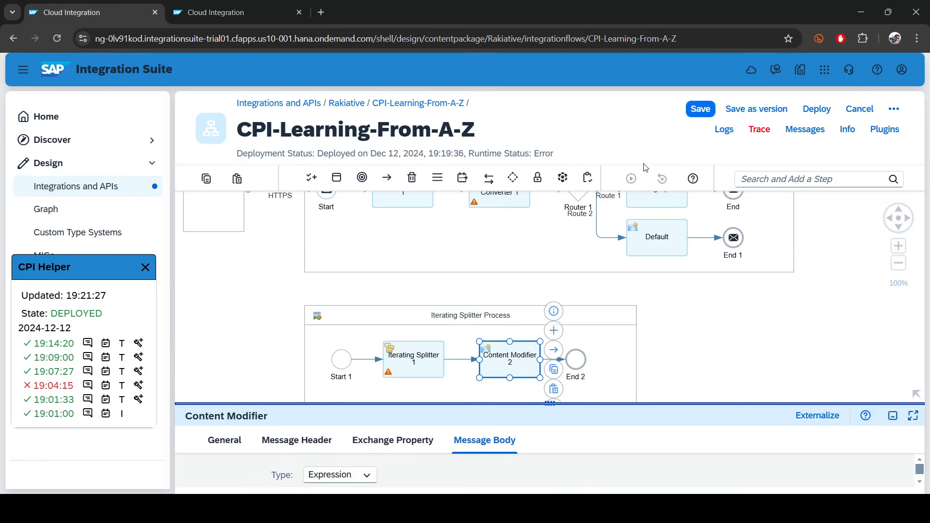
# Save and deploy the CPI-Learning-From-A-Z integration flow, and check its deployment status.
pyautogui.click(700, 108)
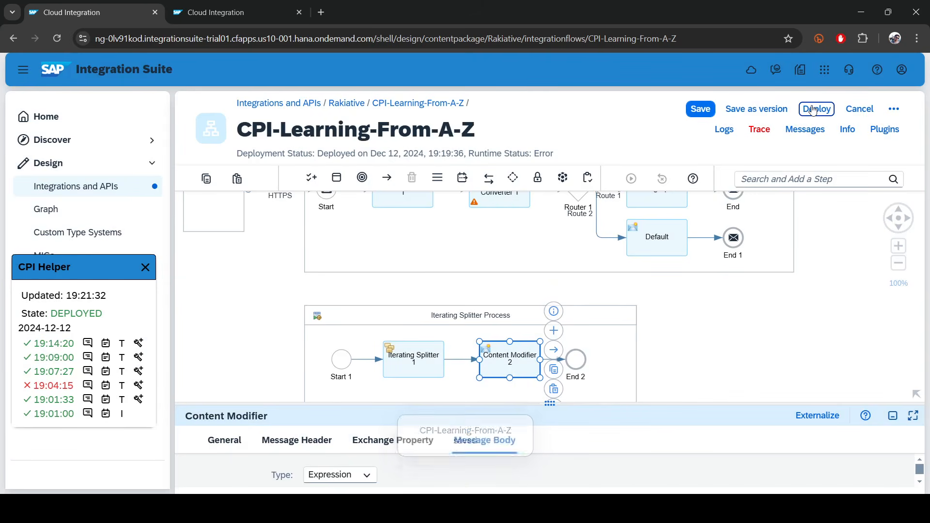
pyautogui.click(812, 111)
pyautogui.click(533, 317)
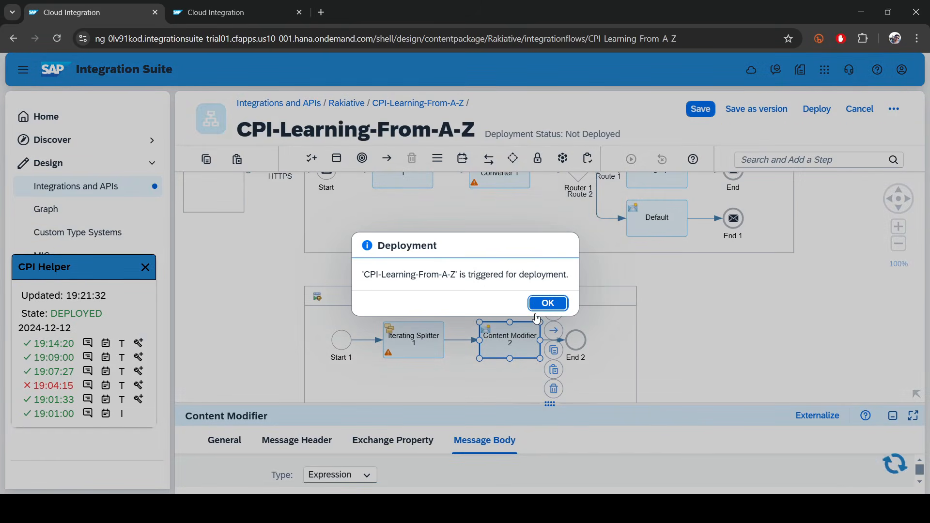
pyautogui.click(548, 303)
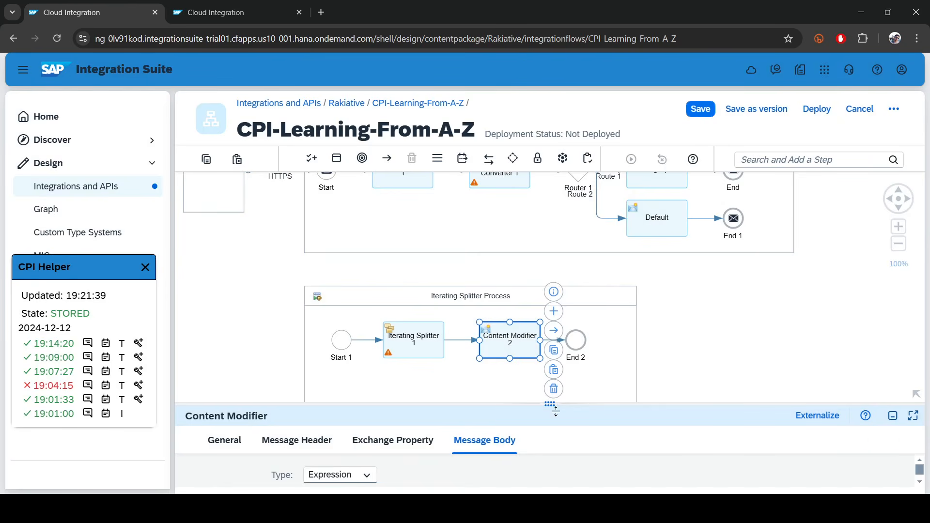
pyautogui.click(702, 356)
pyautogui.click(776, 440)
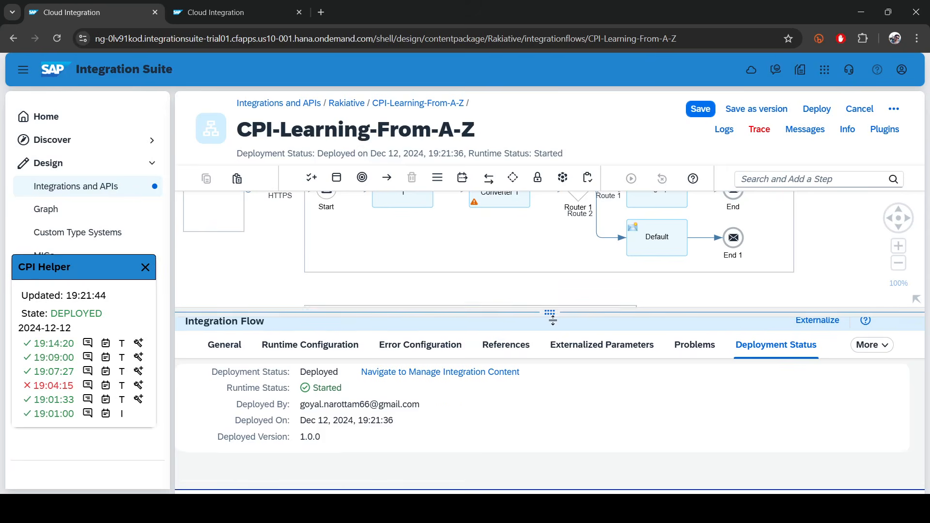
pyautogui.moveTo(550, 309); pyautogui.dragTo(560, 442)
# Switch to Postman, send the iflow-practice POST request with routeName IteratingSplitter, and review the response body before returning to the flow.
pyautogui.moveTo(208, 509)
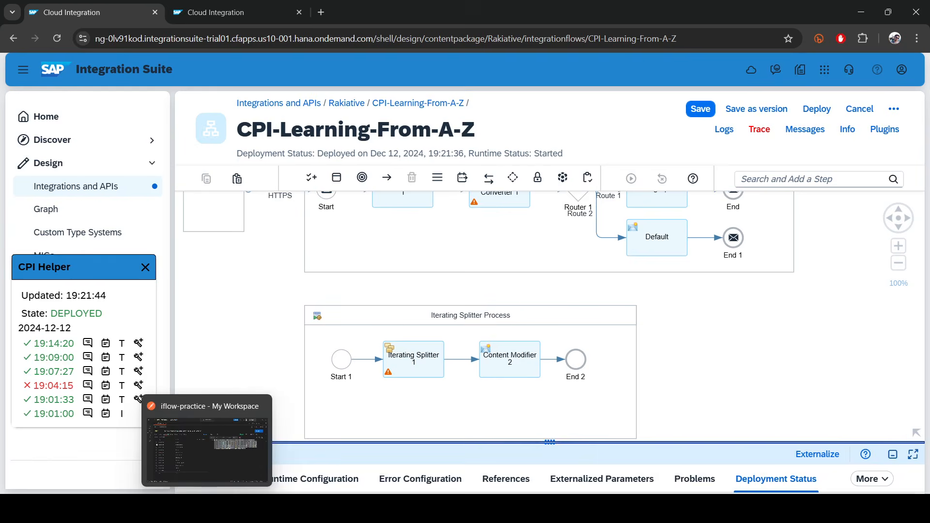
pyautogui.click(227, 456)
pyautogui.click(873, 98)
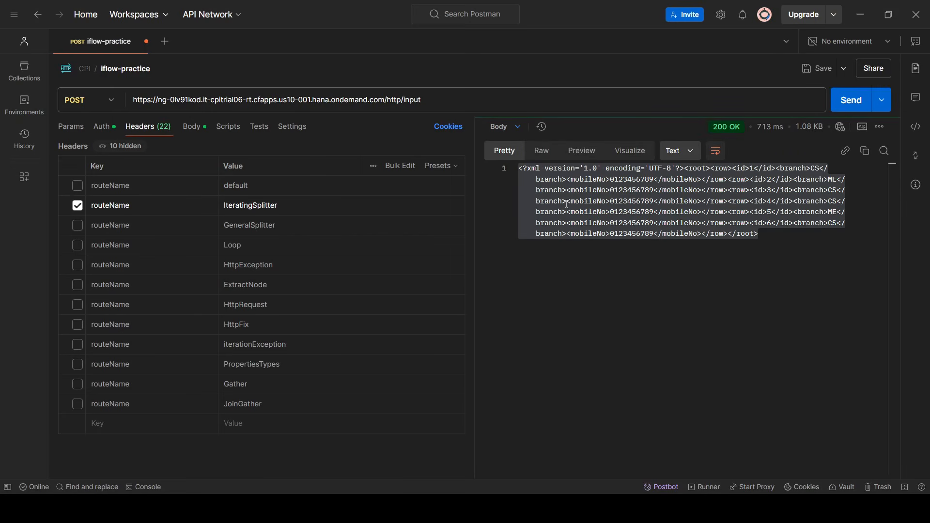
pyautogui.moveTo(815, 242); pyautogui.dragTo(467, 173)
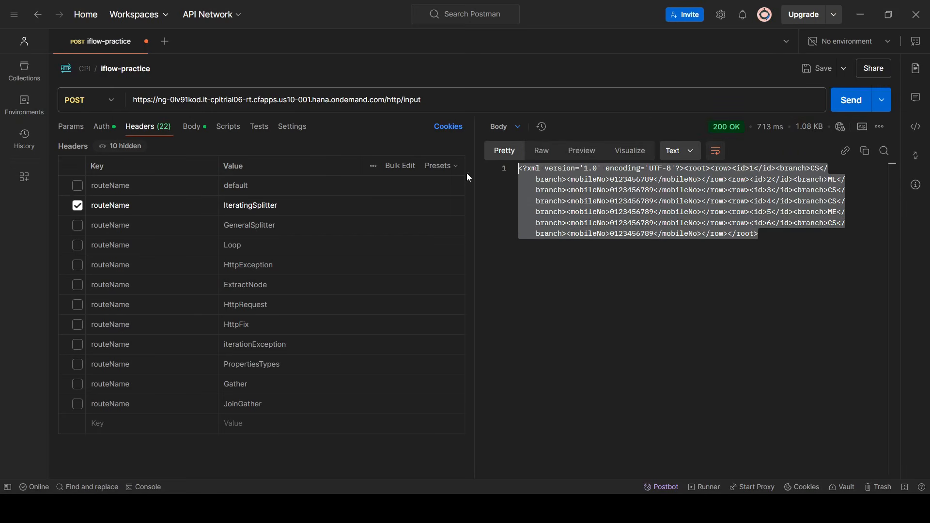
pyautogui.click(862, 14)
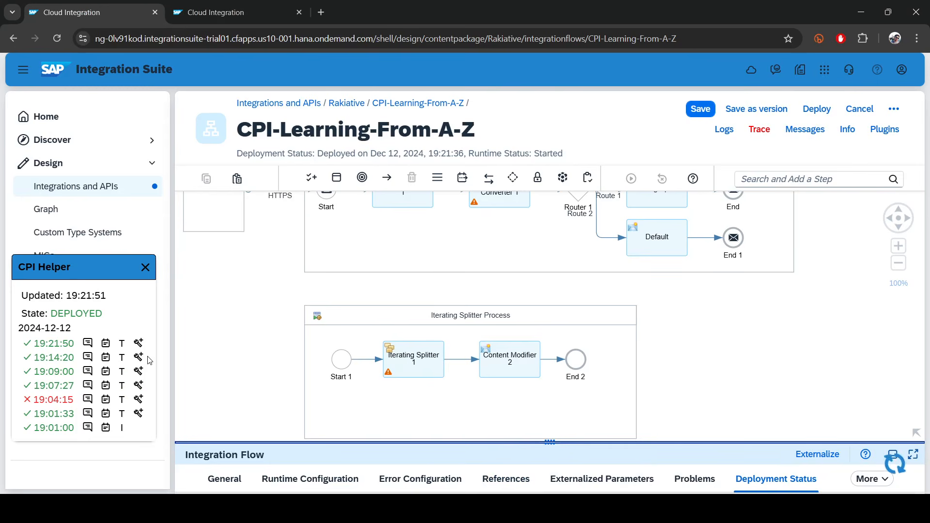
# Toggle inline debugging on and off for the 19:21:50 run in CPI Helper.
pyautogui.click(139, 343)
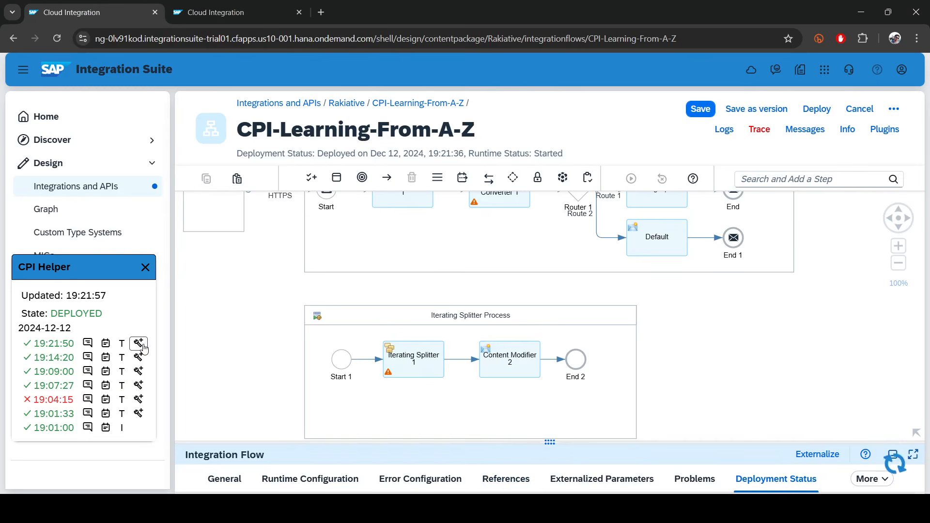
pyautogui.click(139, 343)
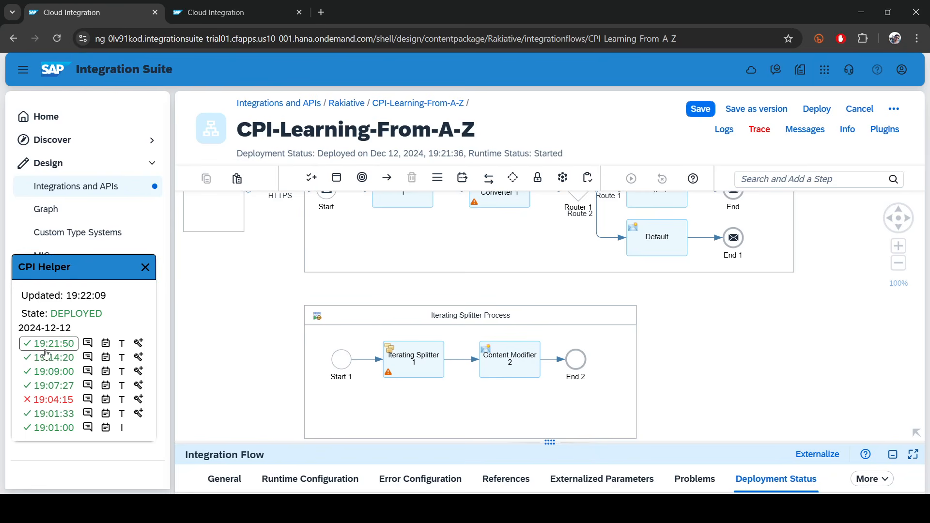
pyautogui.click(137, 344)
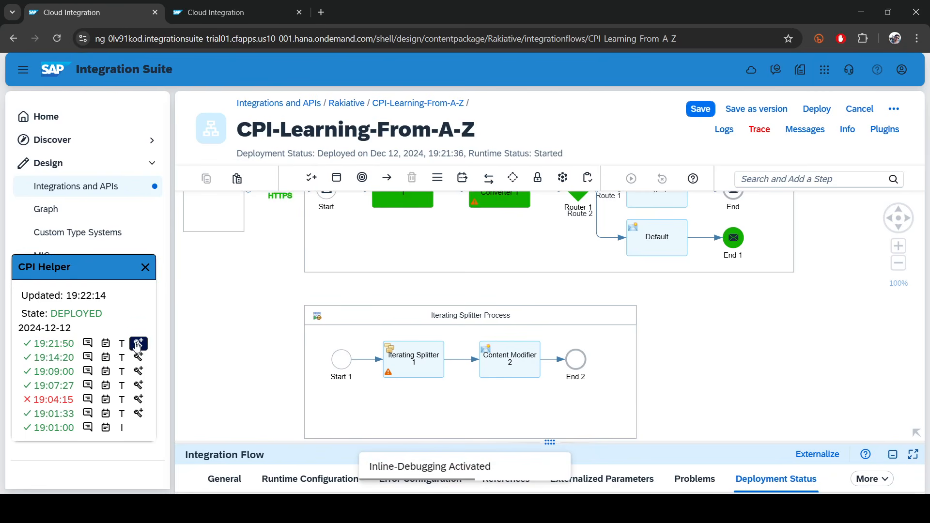
pyautogui.click(137, 344)
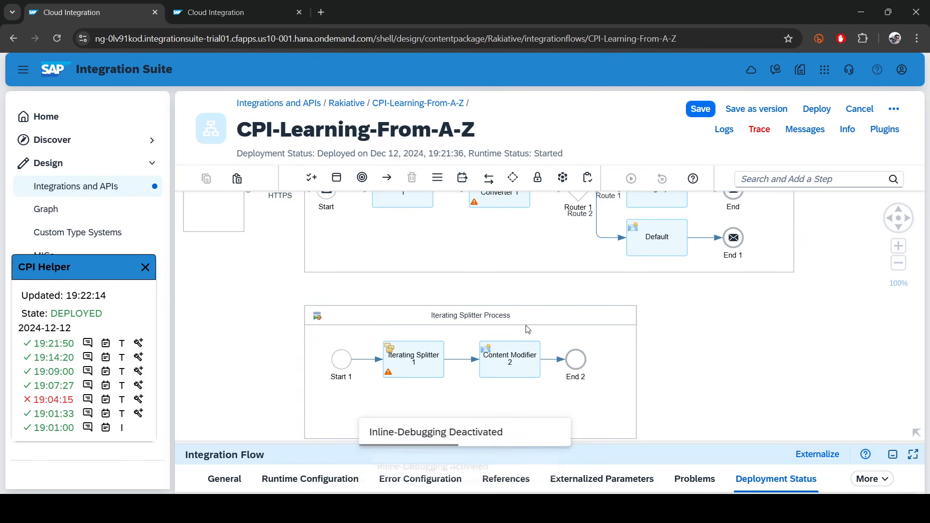
# Resend the iflow-practice POST request from Postman and return to the integration flow in the browser.
pyautogui.click(208, 509)
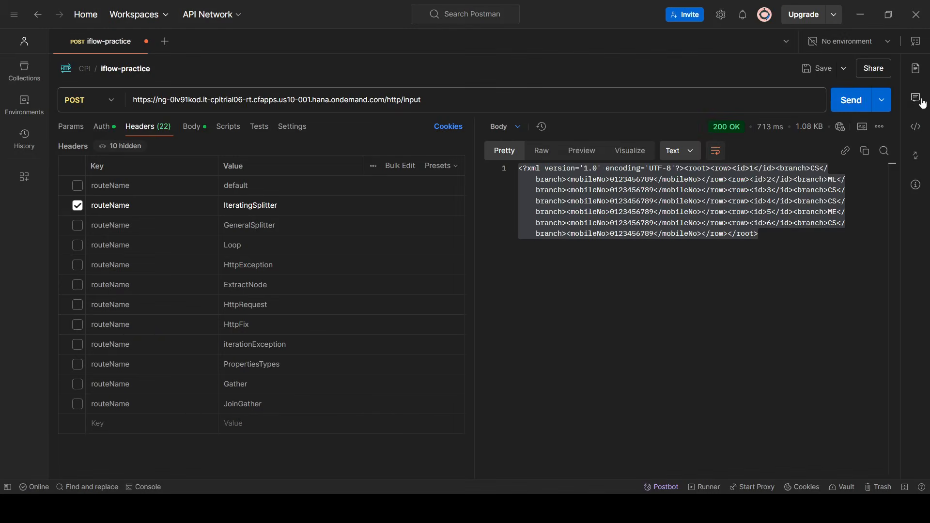
pyautogui.click(860, 107)
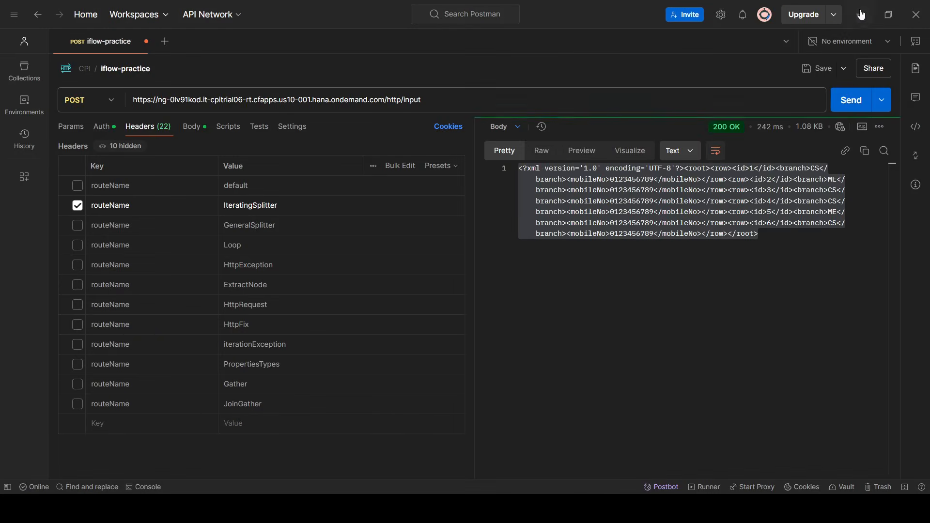
pyautogui.hotkey('alt', 'Tab')
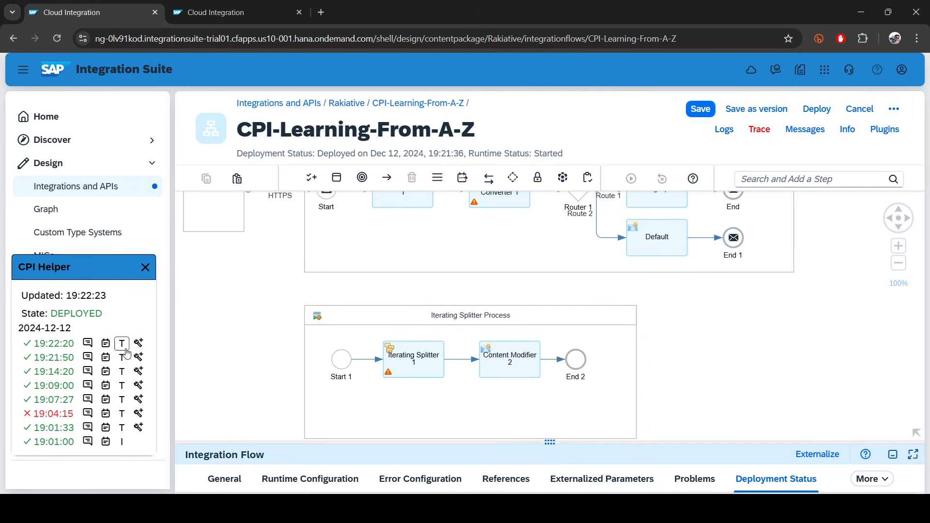
# Activate inline debugging for the 19:22:20 run and examine the path the message took through the router.
pyautogui.click(147, 343)
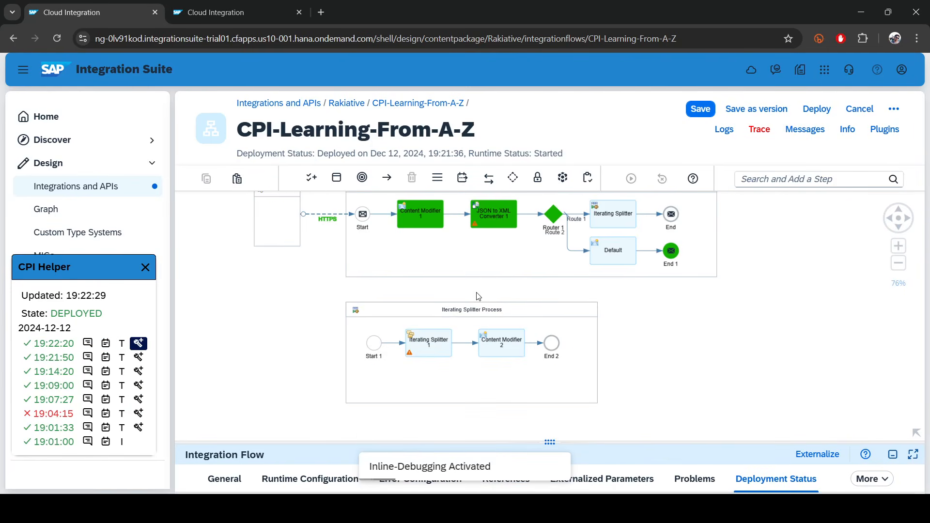
pyautogui.scroll(1, 479, 296)
pyautogui.scroll(1, 478, 296)
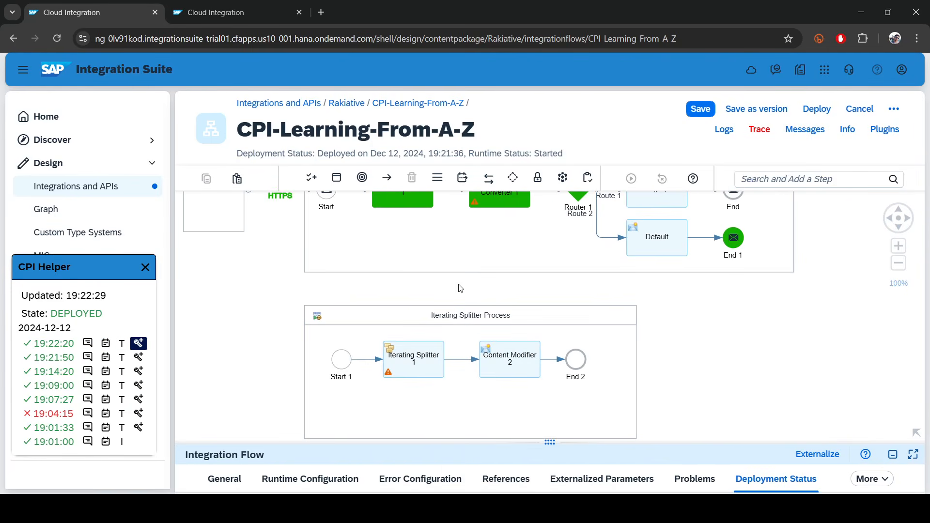
pyautogui.scroll(1, 705, 340)
pyautogui.click(655, 269)
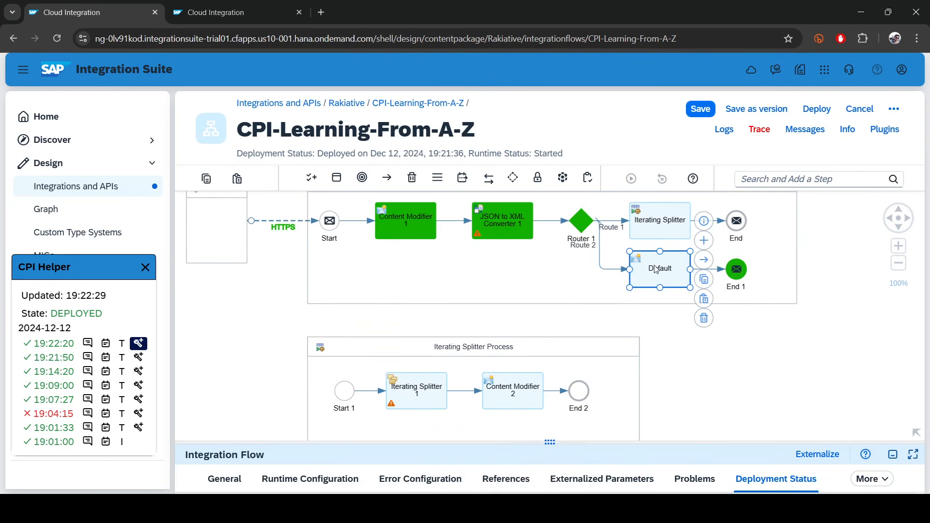
# Open the message processing trace of the 19:22:20 run and select Router 1 in its flow model.
pyautogui.click(121, 344)
pyautogui.click(118, 11)
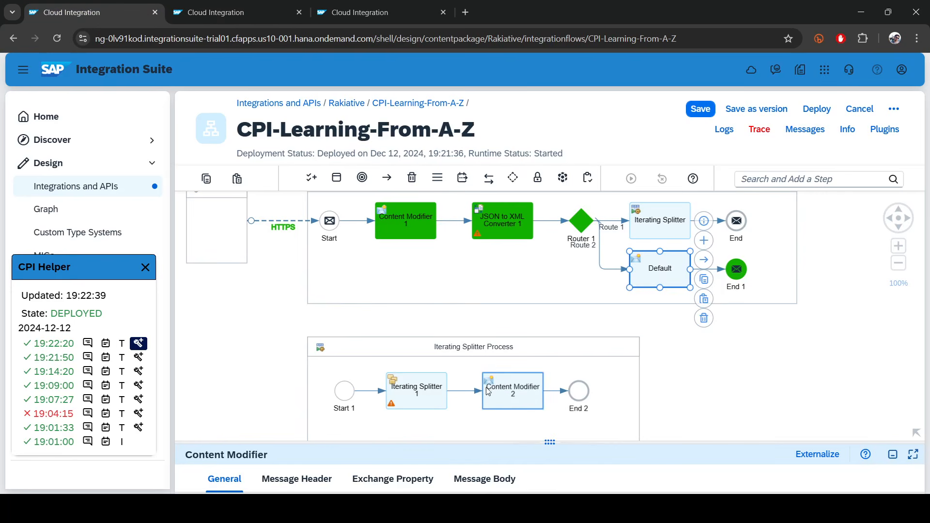
pyautogui.click(218, 12)
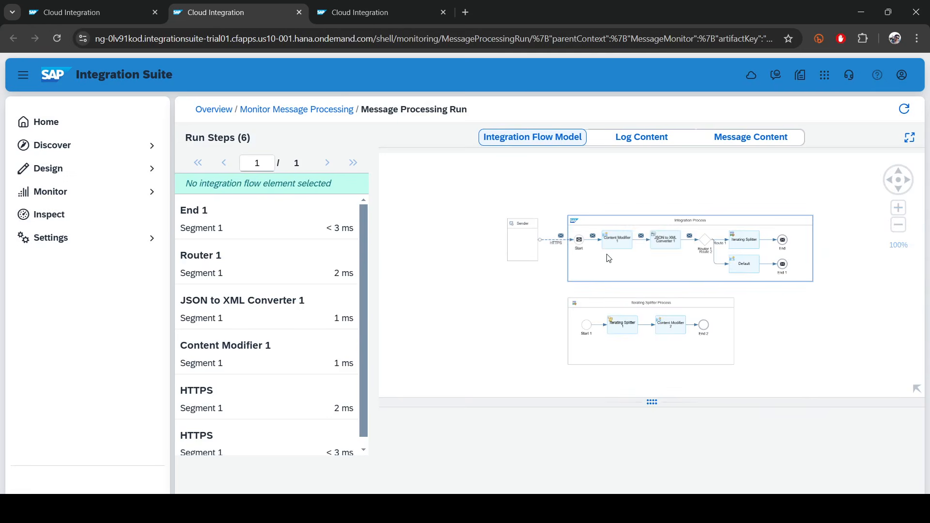
pyautogui.scroll(3, 736, 270)
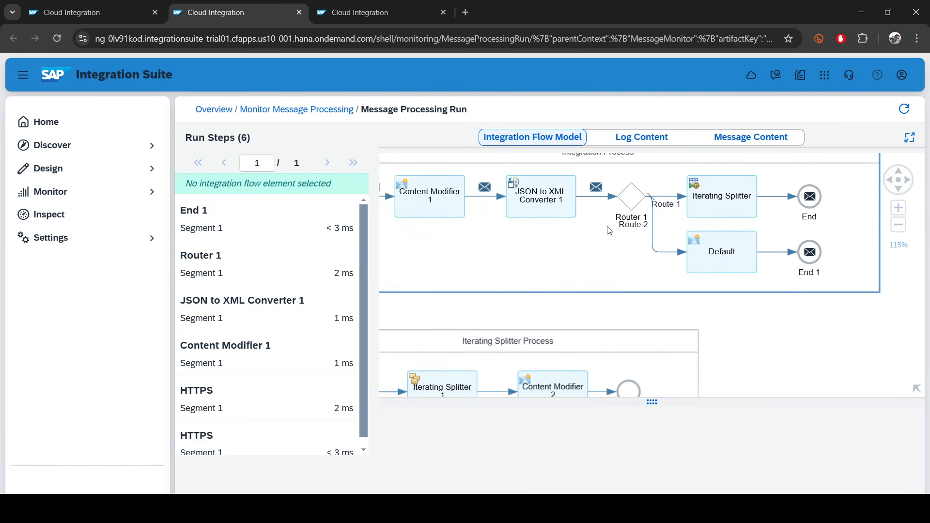
pyautogui.click(637, 200)
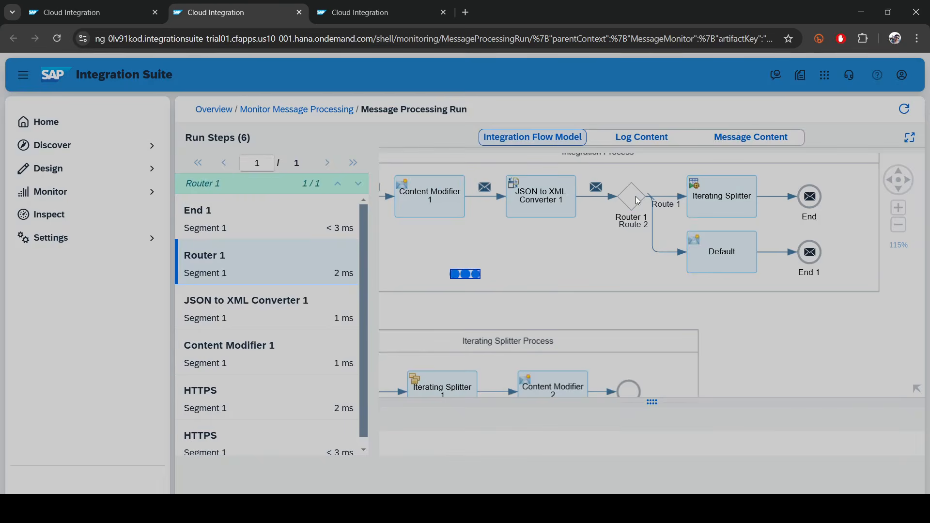
# Examine the headers and exchange properties of the message before Router 1 for the routeName value.
pyautogui.click(752, 144)
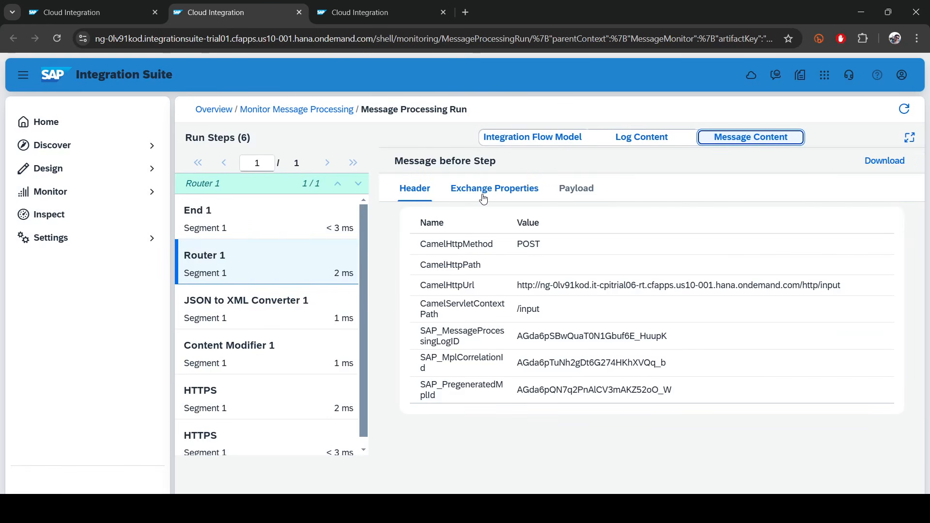
pyautogui.click(494, 189)
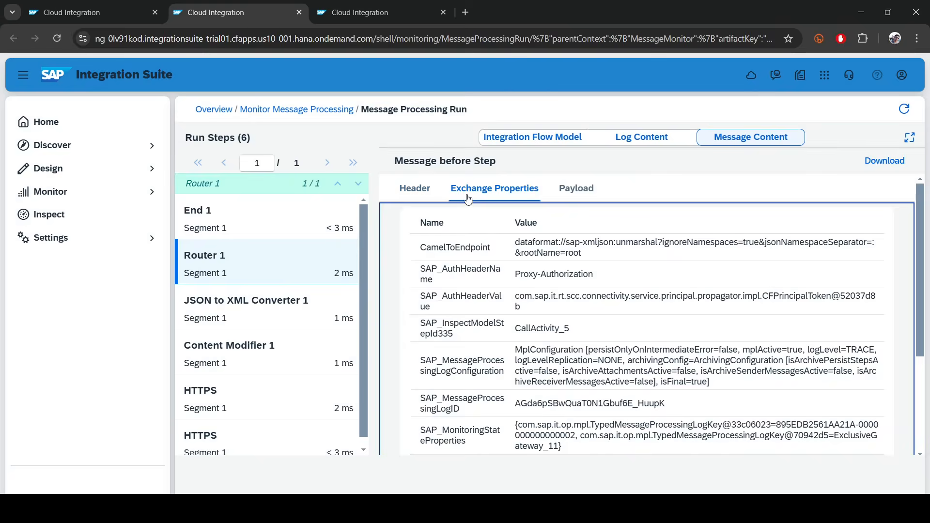
pyautogui.click(415, 189)
pyautogui.click(467, 273)
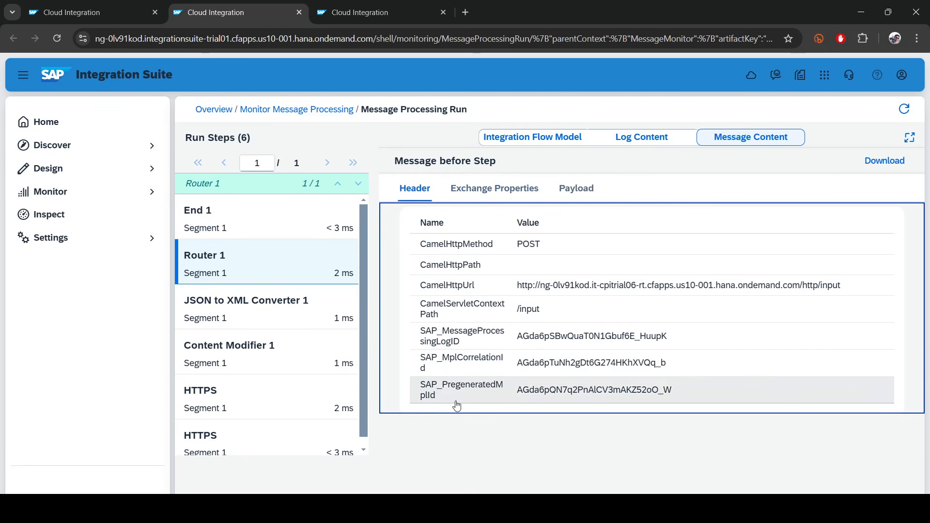
# Return to the integration flow and recheck the routeName header of the Postman request.
pyautogui.click(128, 11)
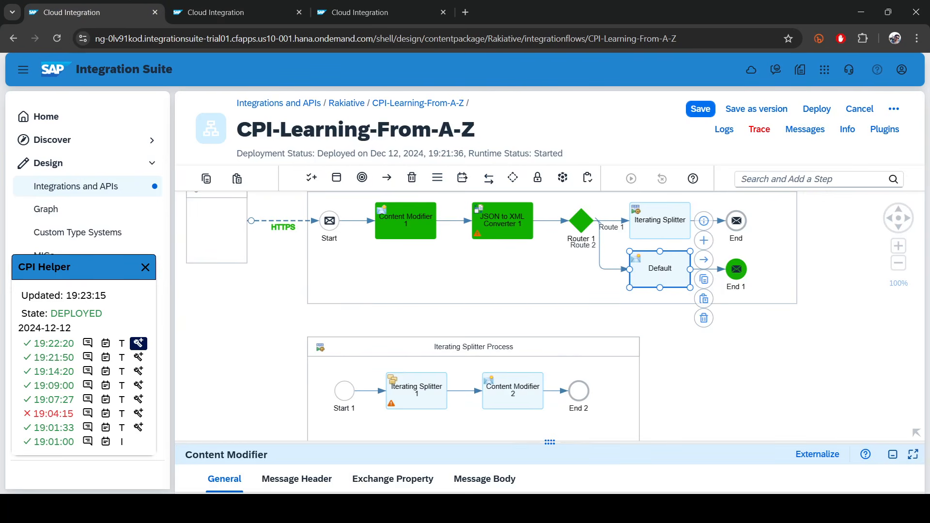
pyautogui.click(274, 509)
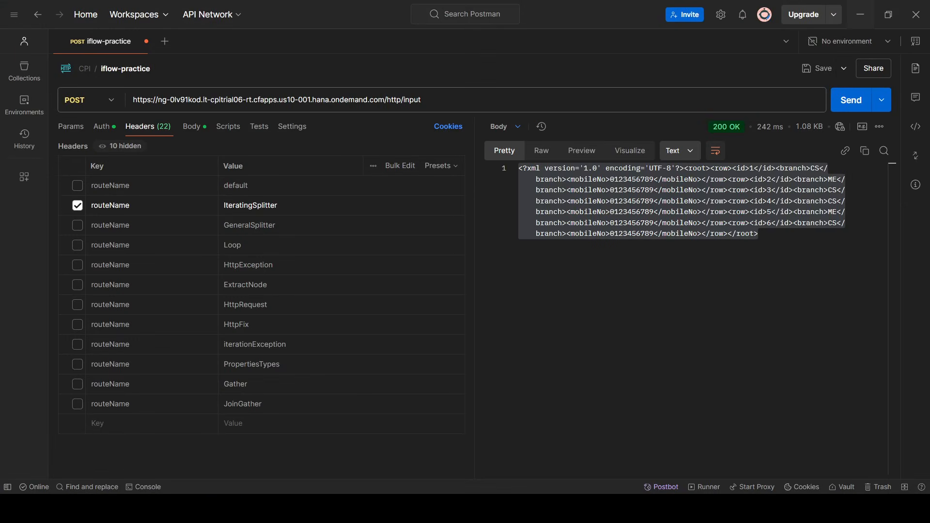
pyautogui.hotkey('alt', 'Tab')
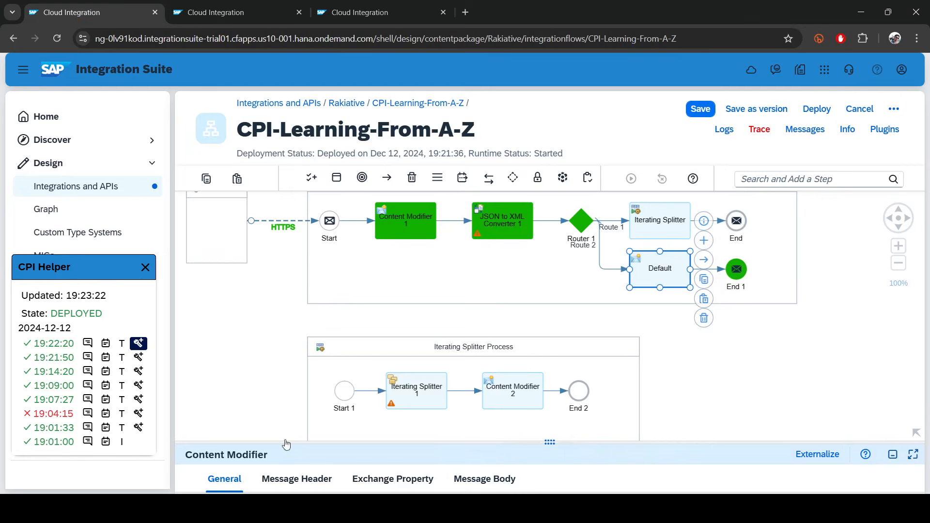
# Set the integration flow's allowed headers to * in its runtime configuration.
pyautogui.click(278, 298)
pyautogui.moveTo(549, 444); pyautogui.dragTo(549, 250)
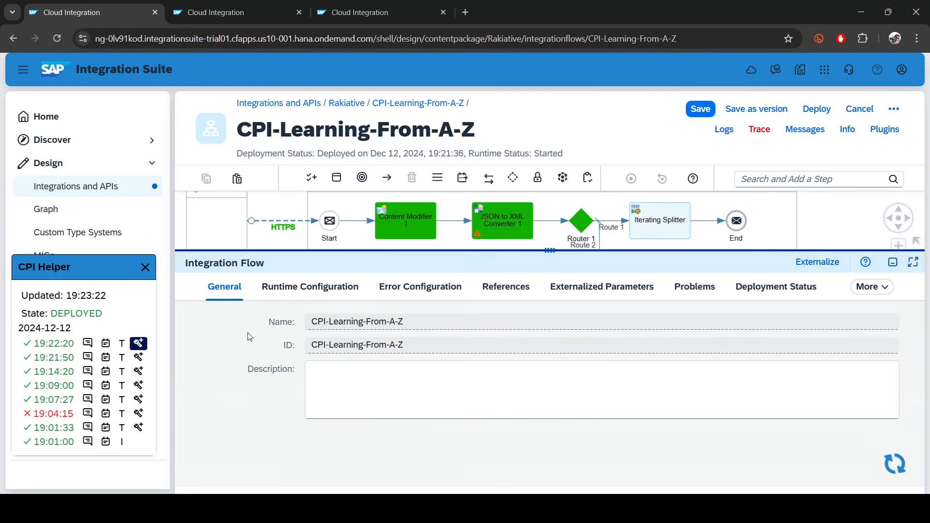
pyautogui.click(276, 286)
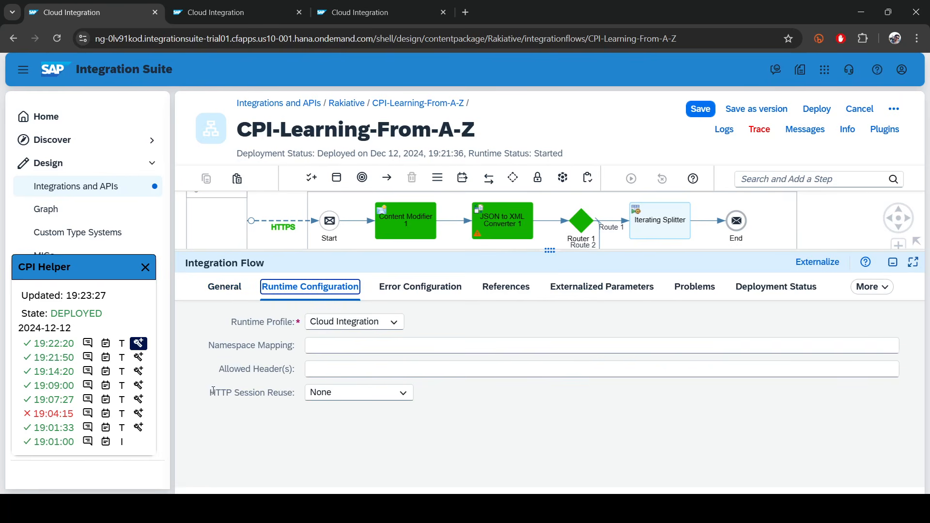
pyautogui.moveTo(232, 369); pyautogui.dragTo(294, 369)
pyautogui.click(345, 372)
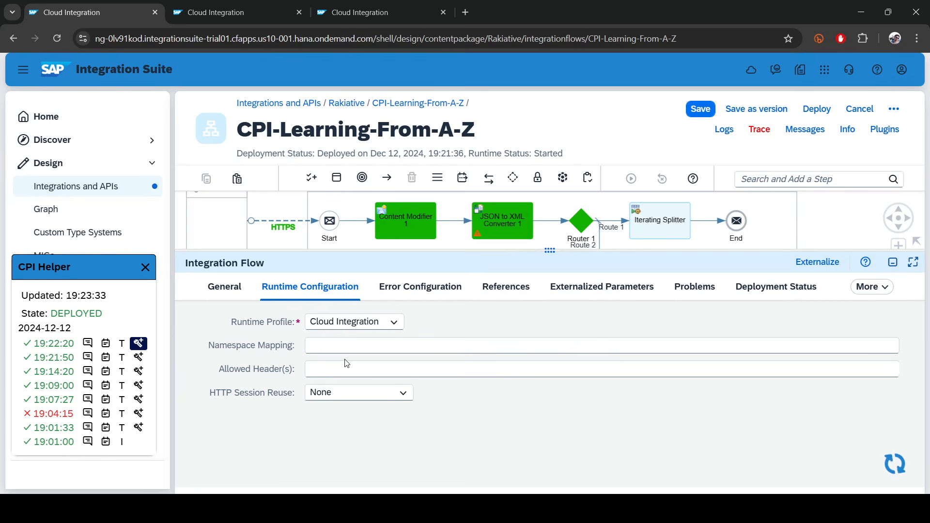
pyautogui.click(315, 366)
pyautogui.hotkey('ctrl', 'a')
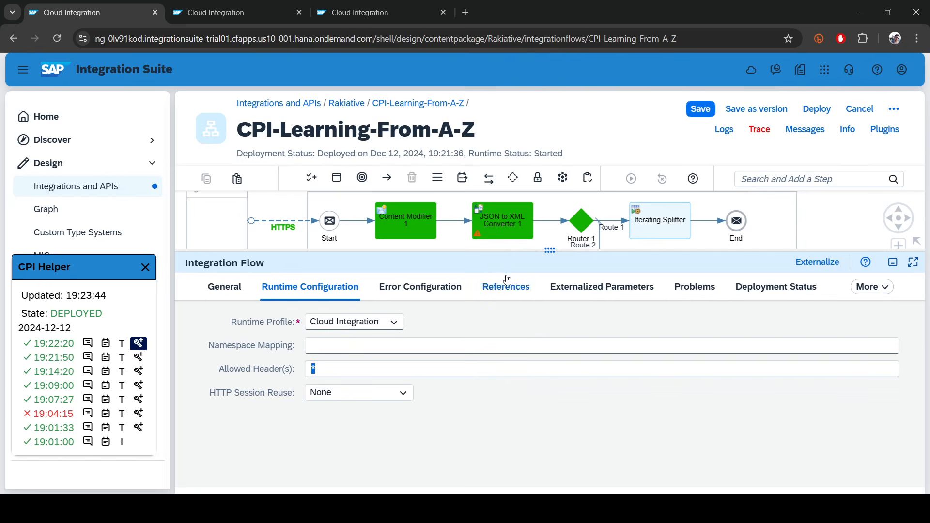
# Save the integration flow and enlarge the runtime configuration area to show its settings.
pyautogui.moveTo(550, 251); pyautogui.dragTo(550, 364)
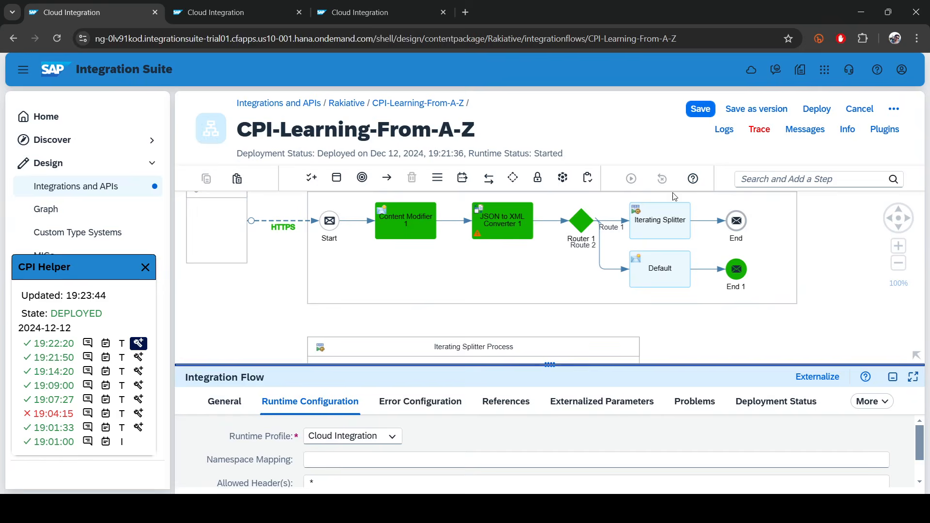
pyautogui.click(693, 112)
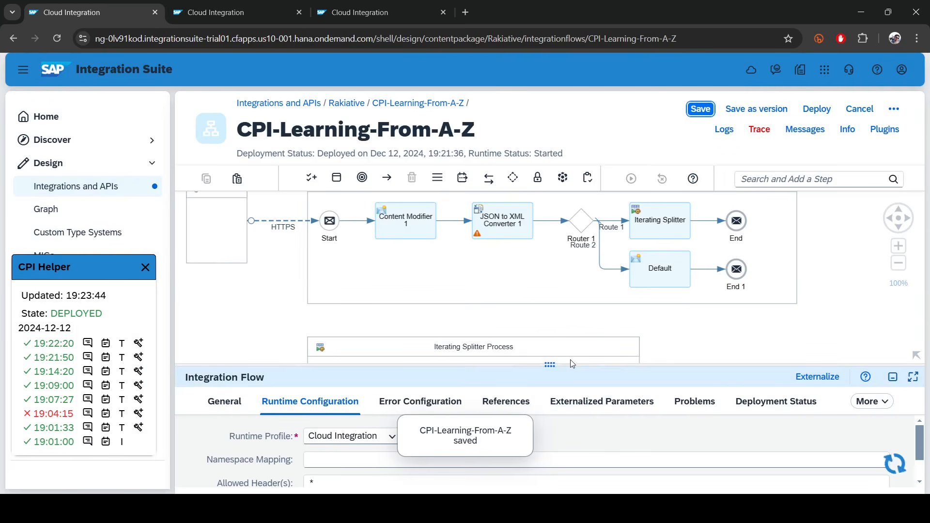
pyautogui.moveTo(562, 367); pyautogui.dragTo(537, 248)
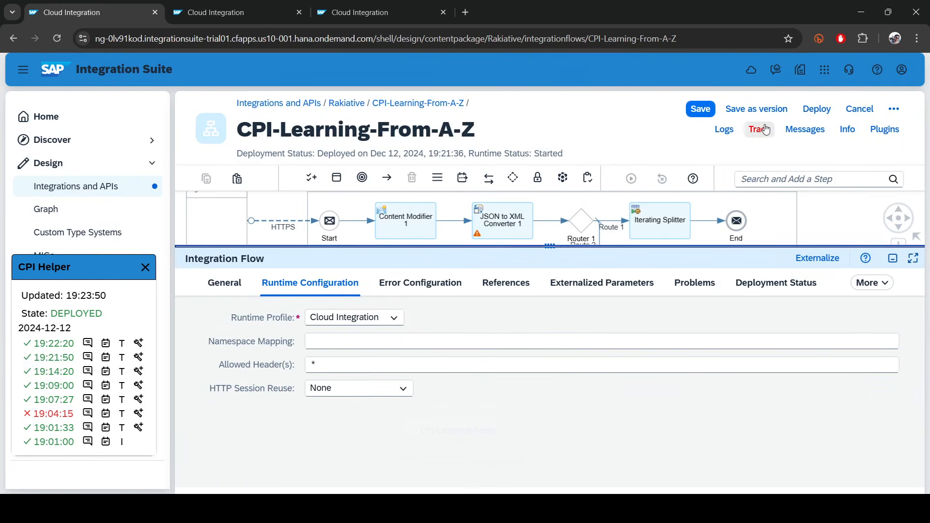
# Deploy the CPI-Learning-From-A-Z integration flow and check its deployment status.
pyautogui.click(817, 109)
pyautogui.click(528, 323)
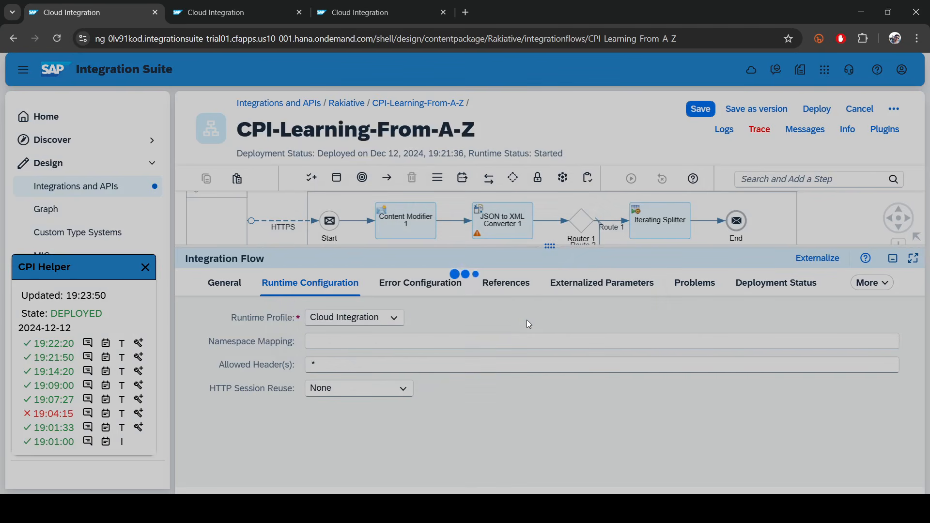
pyautogui.click(547, 303)
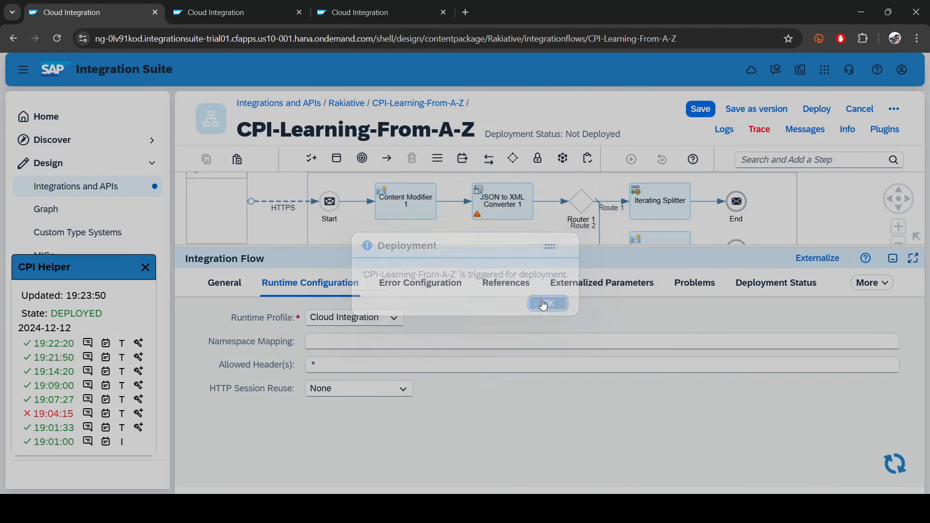
pyautogui.moveTo(549, 248); pyautogui.dragTo(548, 318)
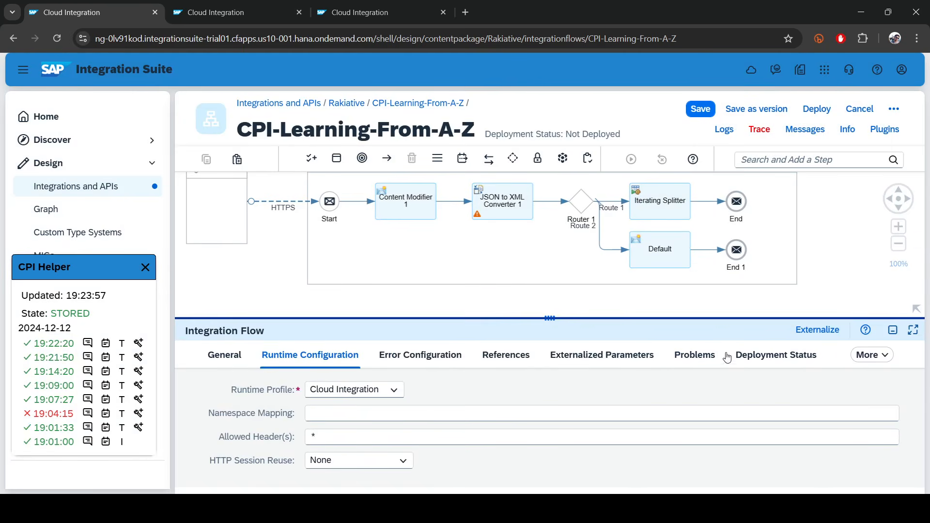
pyautogui.click(776, 353)
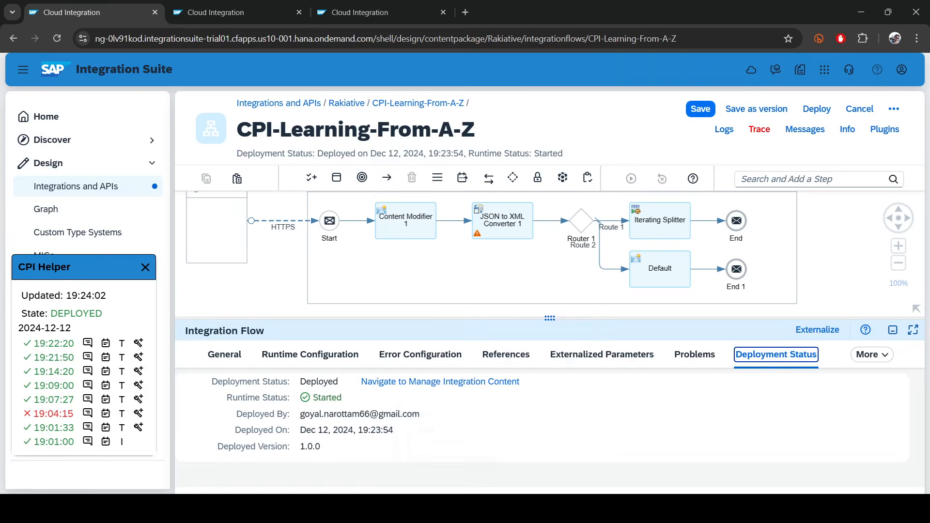
# Send the iflow-practice POST request from Postman with routeName IteratingSplitter, and return to the integration flow.
pyautogui.hotkey('alt', 'Tab')
pyautogui.hotkey('alt', 'Tab')
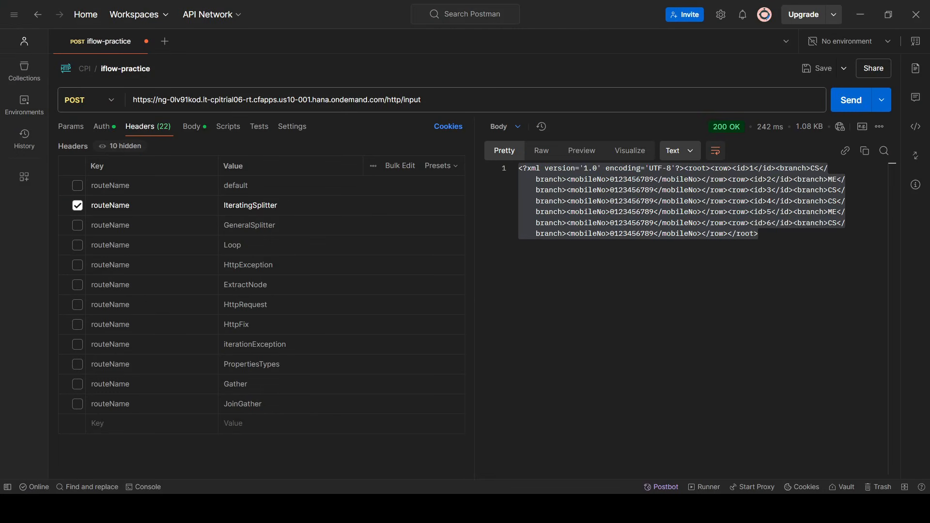
pyautogui.click(858, 103)
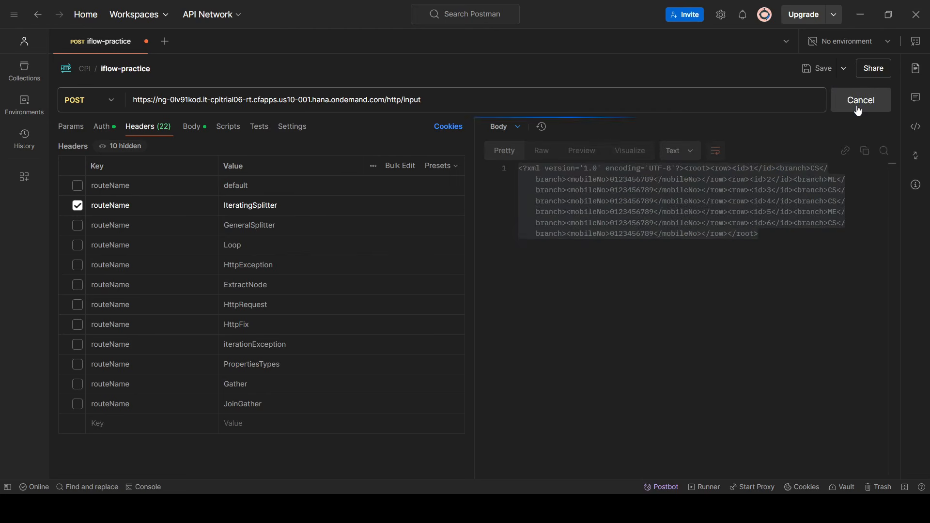
pyautogui.click(861, 14)
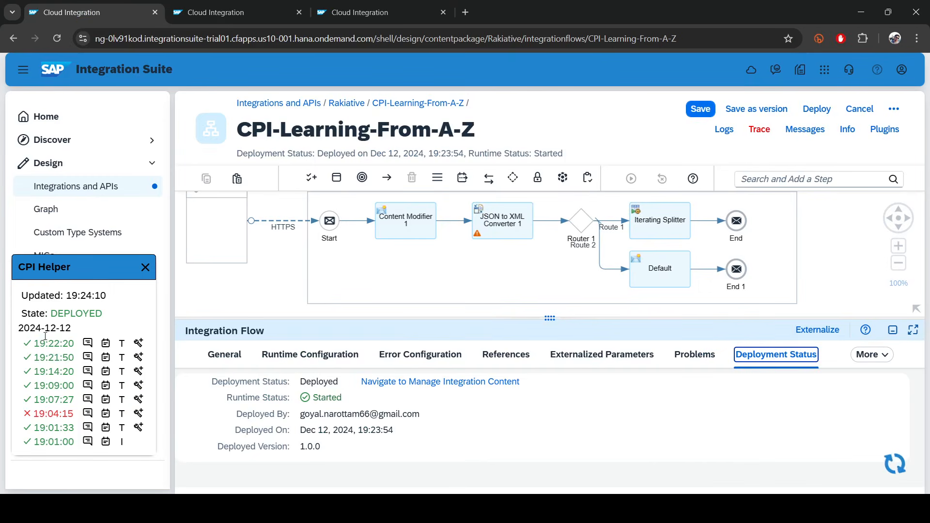
# Activate inline debugging for the newest message run and examine the routename header before Iterating Splitter 1.
pyautogui.click(140, 347)
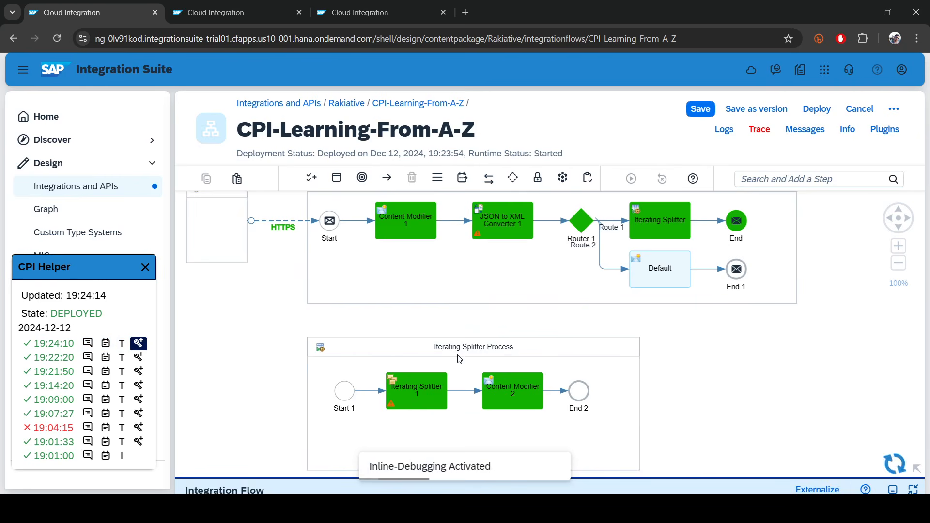
pyautogui.click(410, 391)
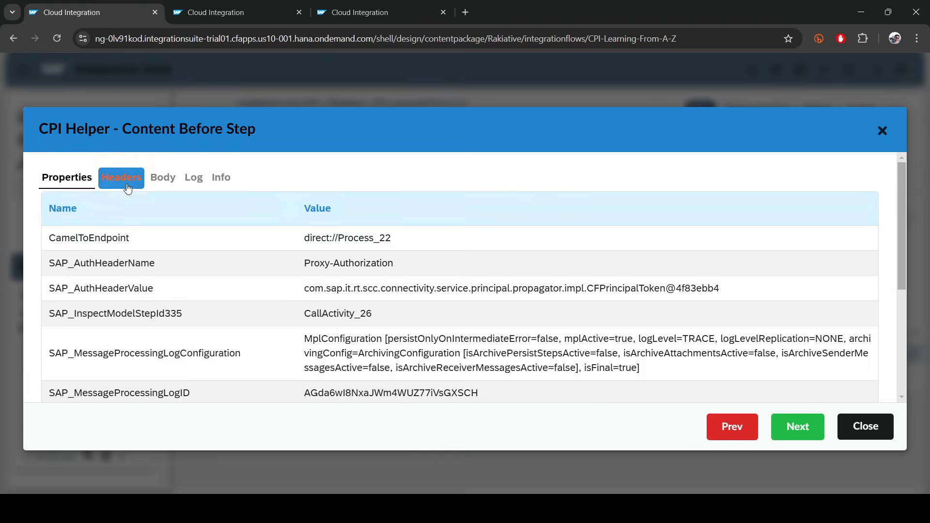
pyautogui.click(121, 178)
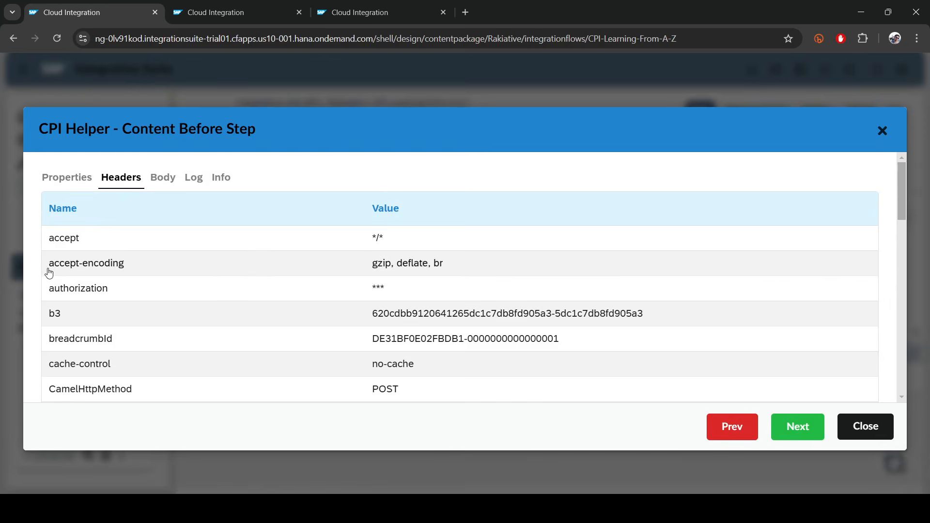
pyautogui.scroll(-5, 50, 308)
pyautogui.scroll(-2, 70, 348)
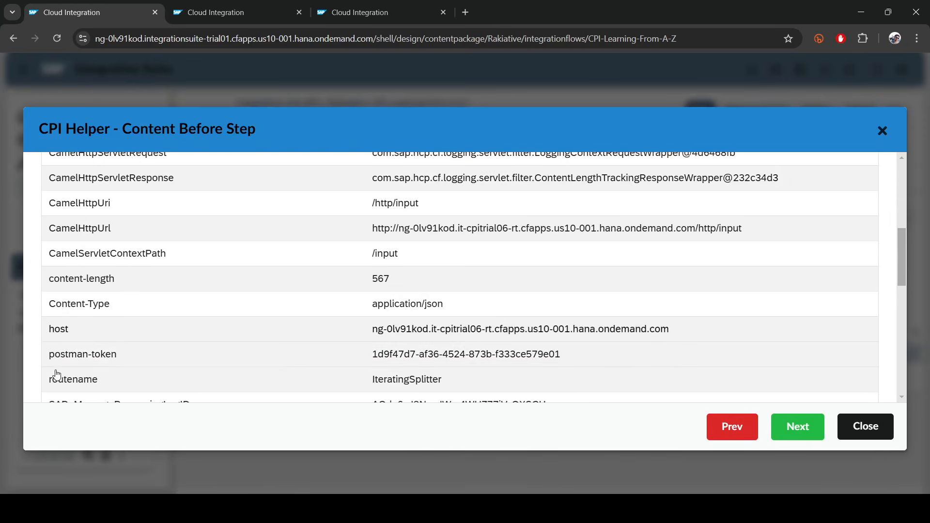
pyautogui.moveTo(49, 313); pyautogui.dragTo(467, 309)
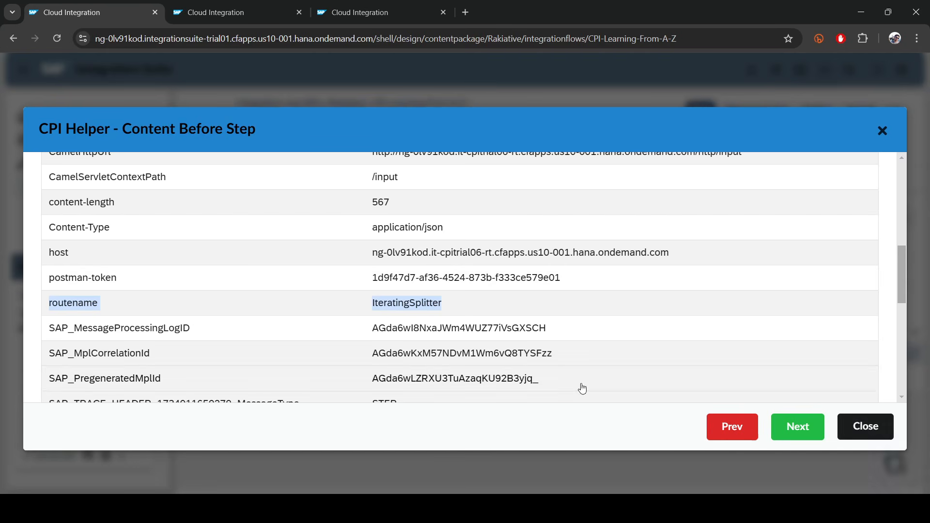
pyautogui.click(885, 435)
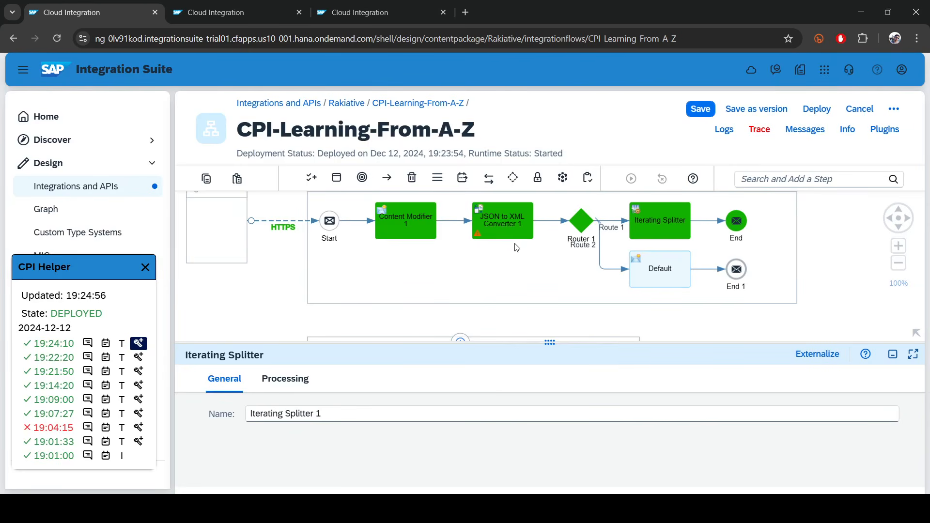
# Inspect the body of the first split message entering Content Modifier 2 in the Iterating Splitter Process.
pyautogui.click(893, 354)
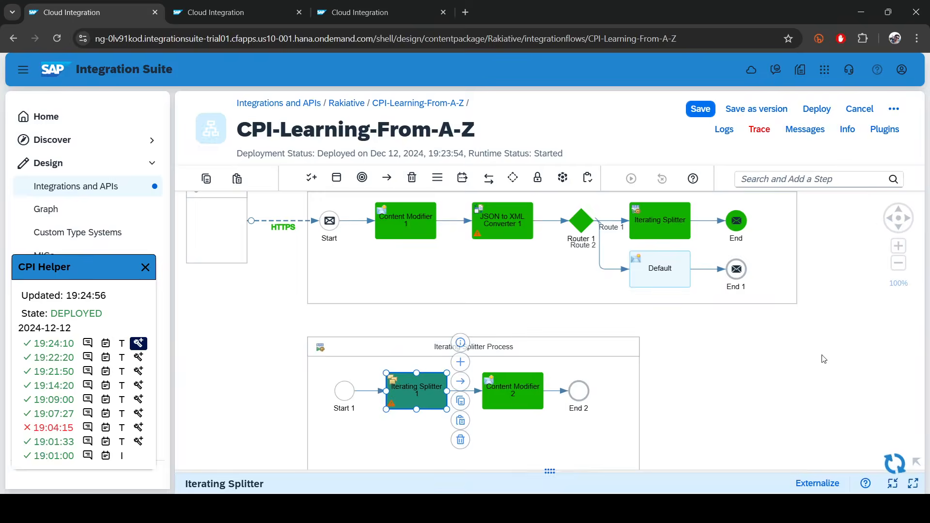
pyautogui.click(521, 393)
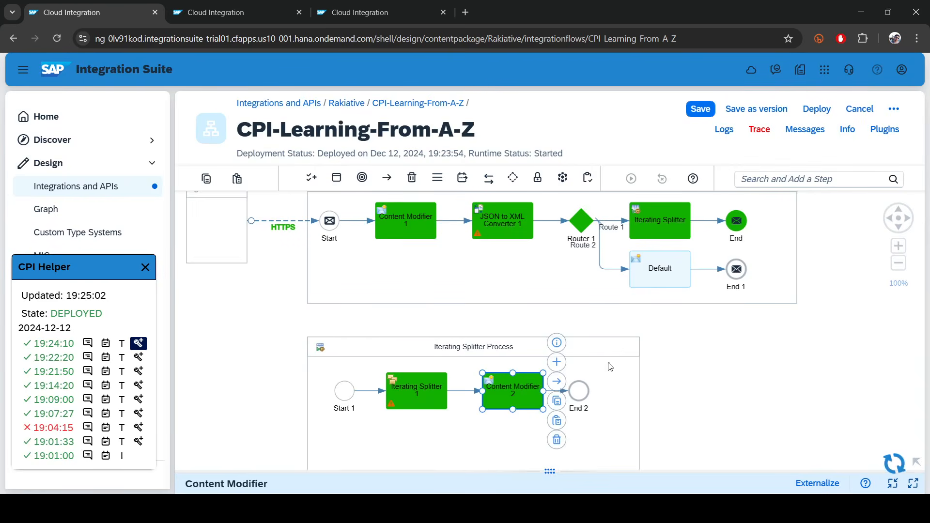
pyautogui.click(469, 394)
pyautogui.click(503, 391)
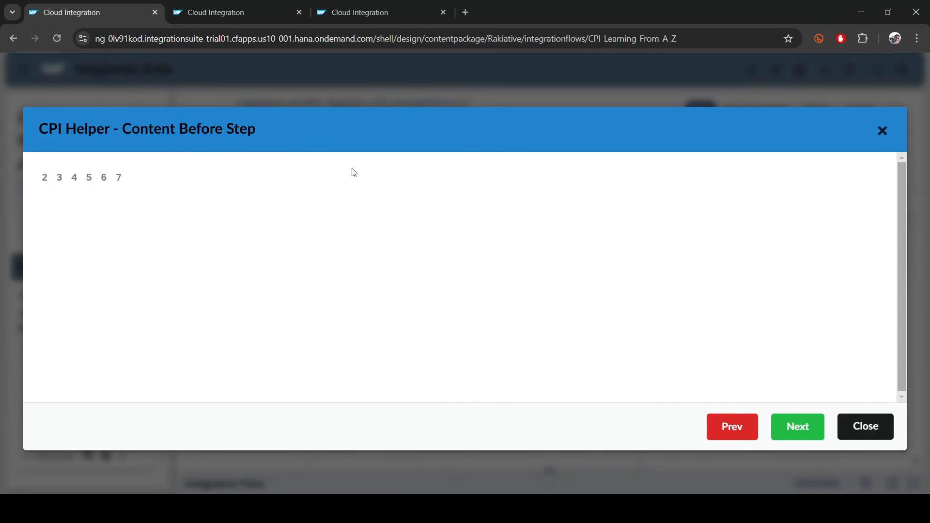
pyautogui.click(218, 12)
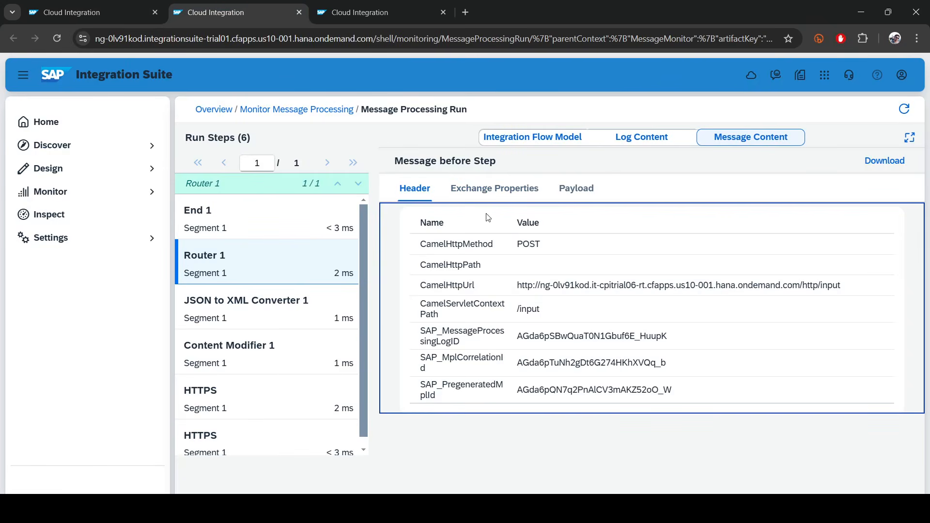
pyautogui.click(61, 5)
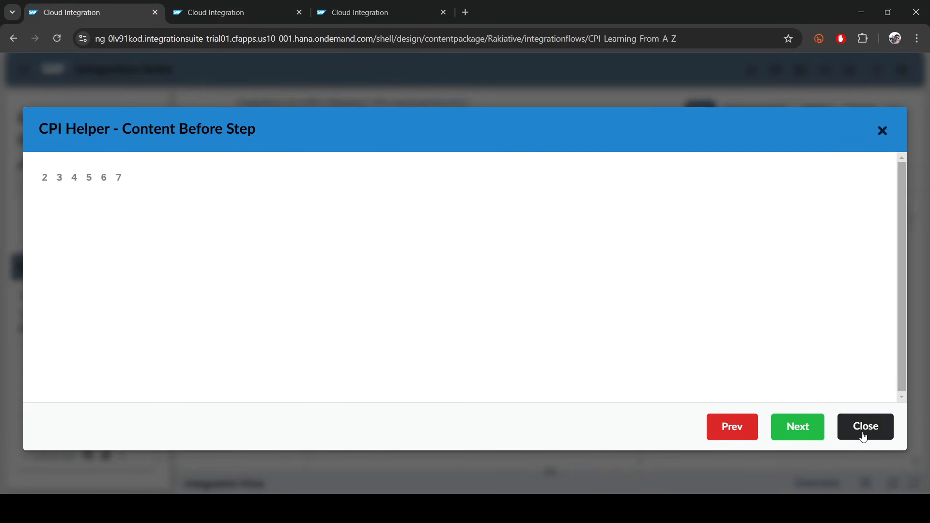
pyautogui.click(41, 177)
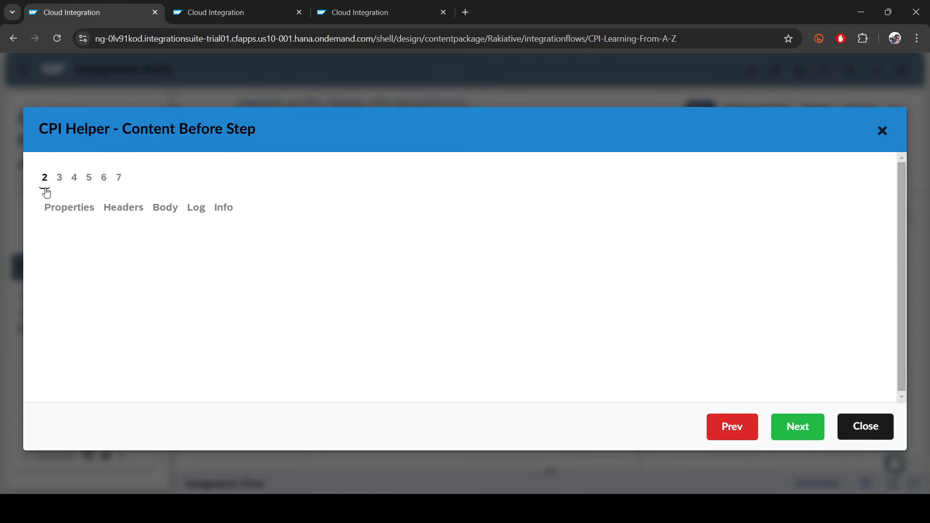
pyautogui.click(166, 212)
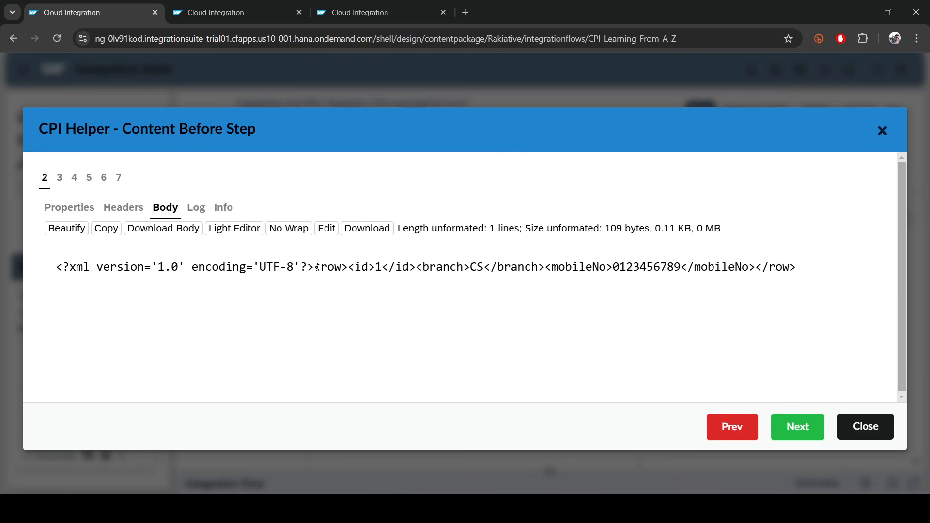
pyautogui.moveTo(317, 267); pyautogui.dragTo(53, 267)
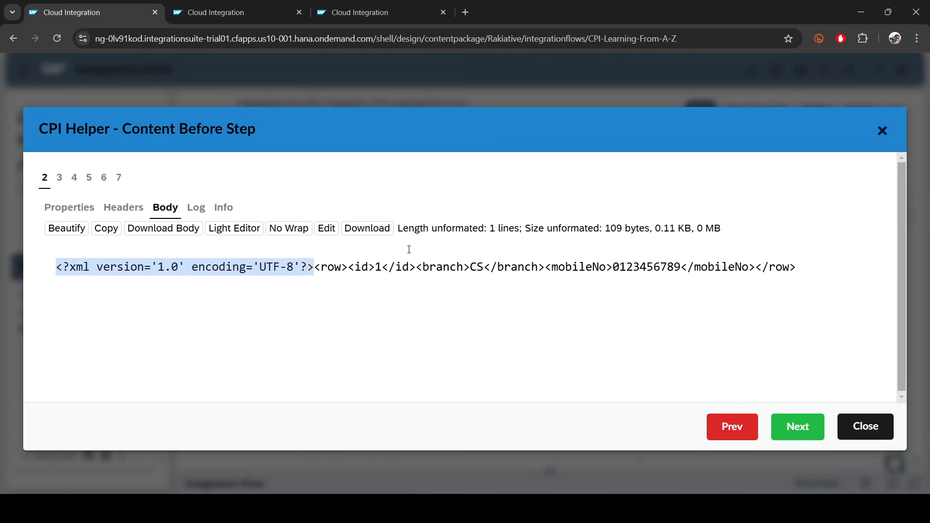
pyautogui.click(409, 249)
pyautogui.moveTo(317, 267); pyautogui.dragTo(796, 267)
# Examine the body of the second split message before Content Modifier 2 and close the step content.
pyautogui.click(59, 177)
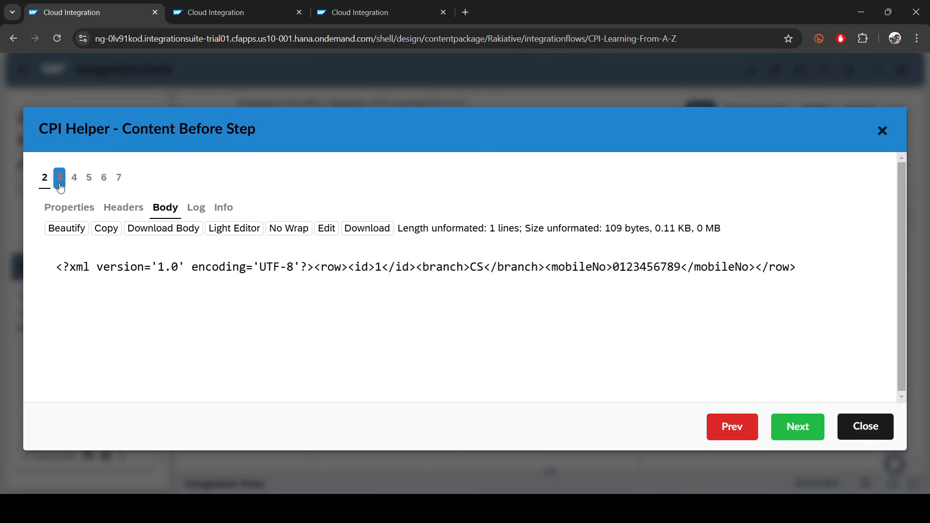
pyautogui.click(165, 207)
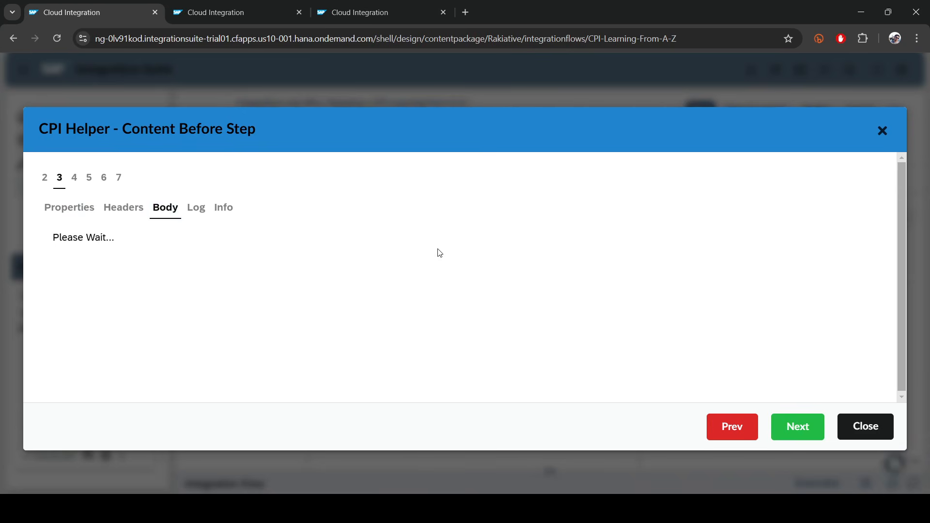
pyautogui.moveTo(314, 269); pyautogui.dragTo(850, 282)
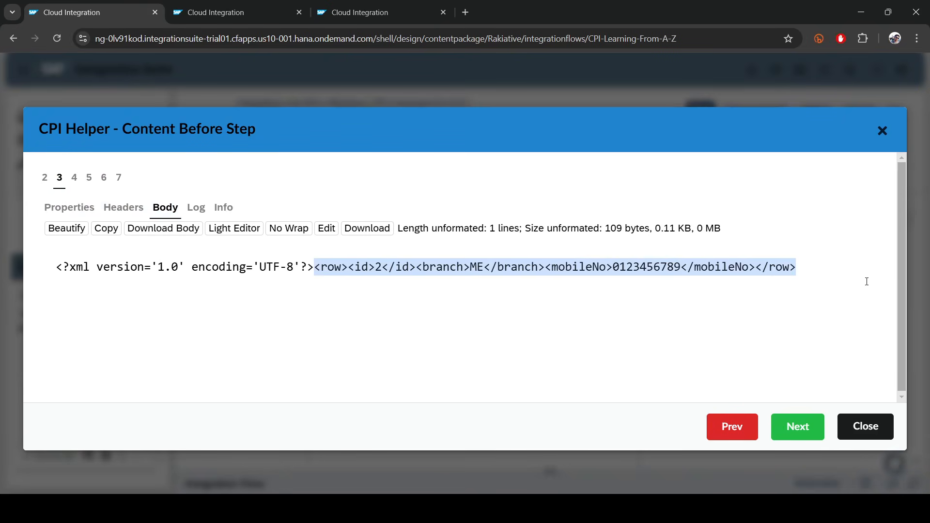
pyautogui.click(444, 282)
pyautogui.moveTo(314, 269); pyautogui.dragTo(753, 270)
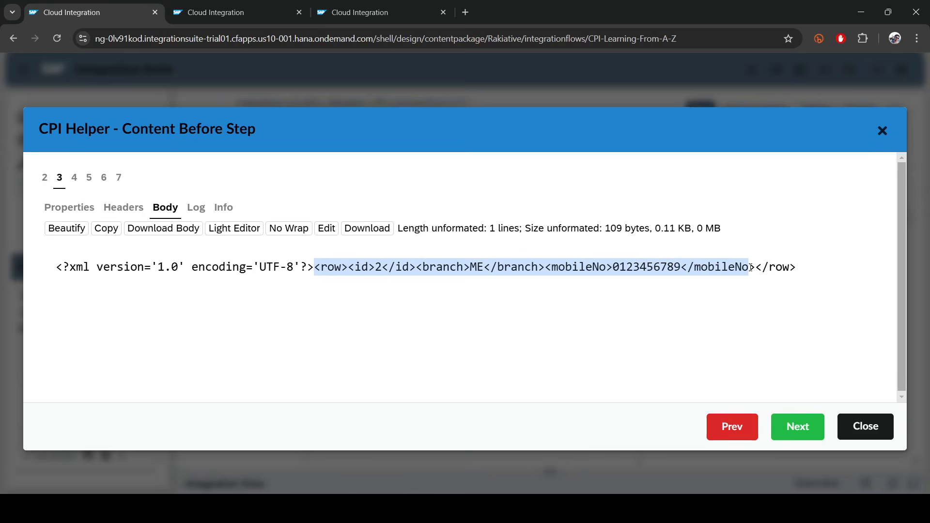
pyautogui.click(880, 431)
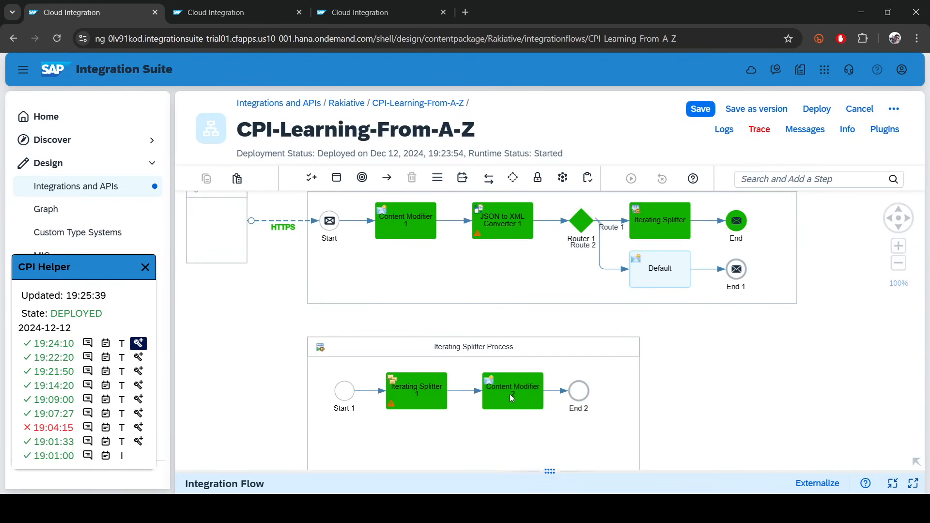
# Reopen the content before Content Modifier 2 to view the properties of its first split message.
pyautogui.click(142, 346)
pyautogui.click(522, 394)
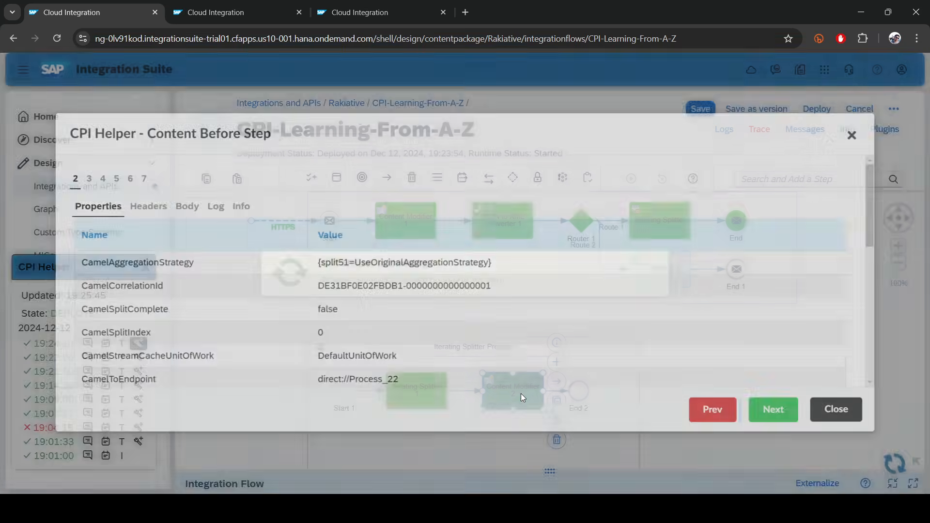
pyautogui.click(868, 429)
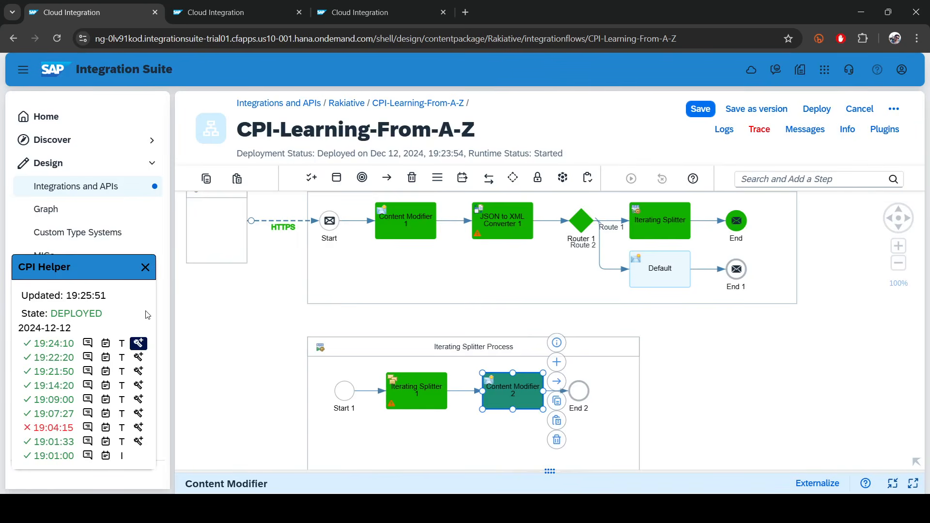
# Deactivate inline debugging for the newest run and close the extra Cloud Integration browser tabs.
pyautogui.click(139, 344)
pyautogui.click(122, 344)
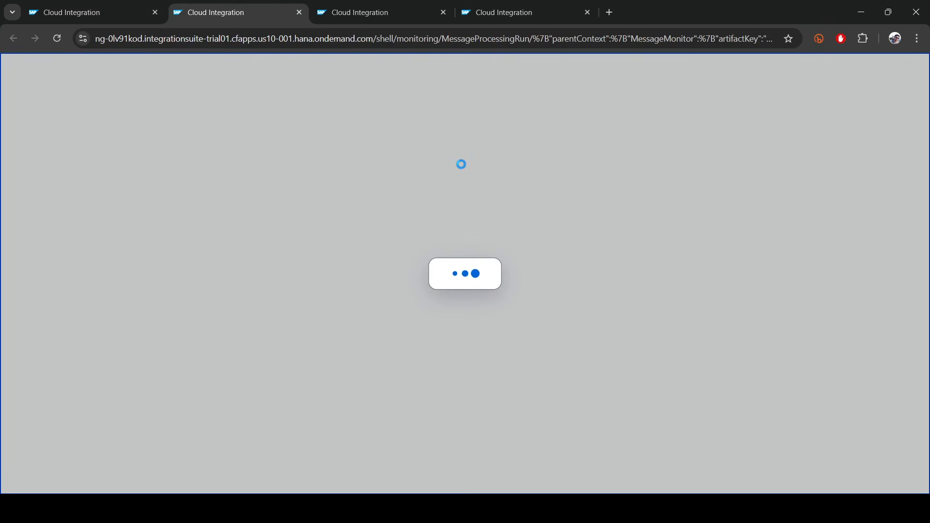
pyautogui.middleClick(257, 6)
pyautogui.middleClick(281, 18)
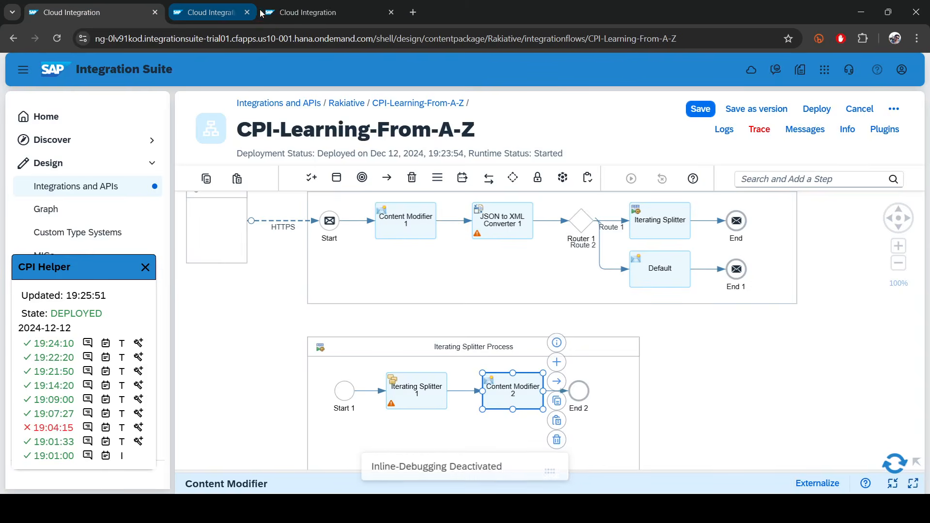
pyautogui.middleClick(261, 10)
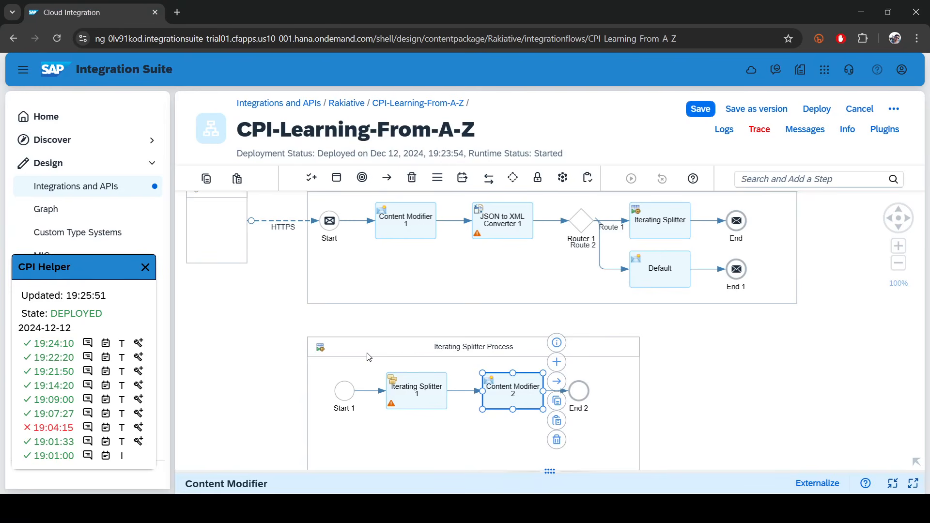
# Set the grouping of Iterating Splitter 1 to 2 in its processing settings.
pyautogui.click(727, 383)
pyautogui.click(407, 391)
pyautogui.moveTo(559, 473); pyautogui.dragTo(550, 320)
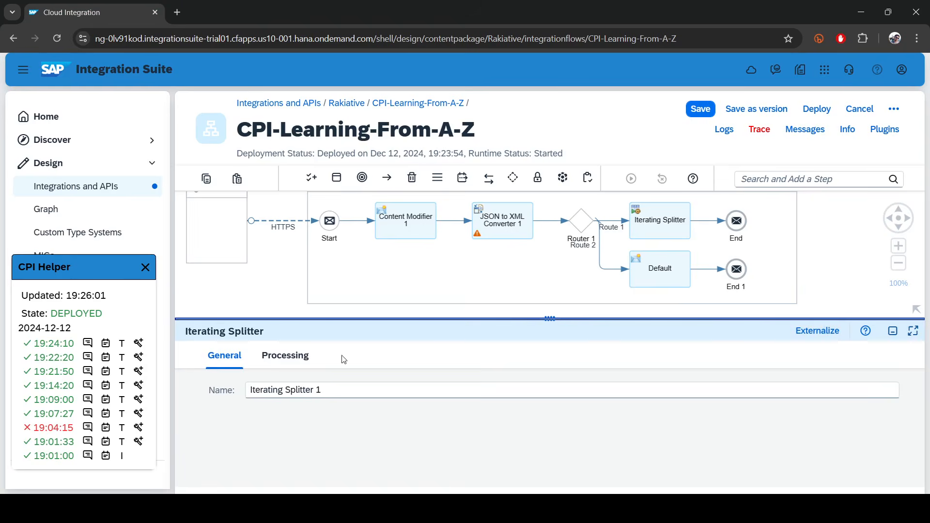
pyautogui.click(285, 356)
pyautogui.moveTo(339, 434); pyautogui.dragTo(290, 432)
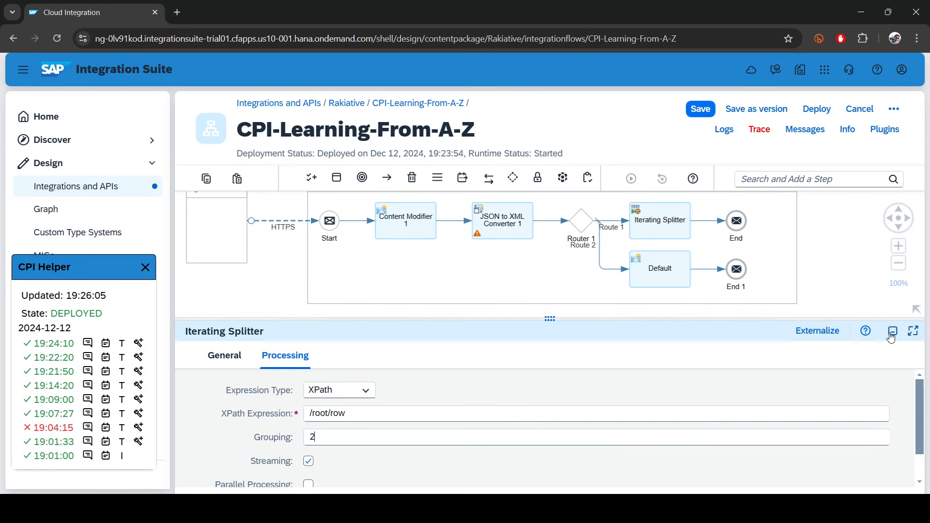
# Save and deploy the CPI-Learning-From-A-Z flow with the new grouping, and check its deployment status.
pyautogui.click(693, 115)
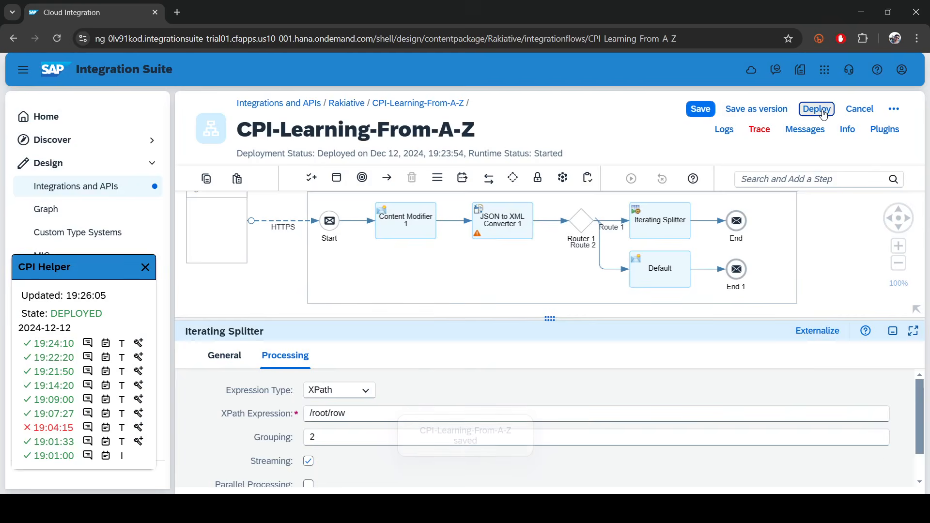
pyautogui.click(824, 112)
pyautogui.click(535, 315)
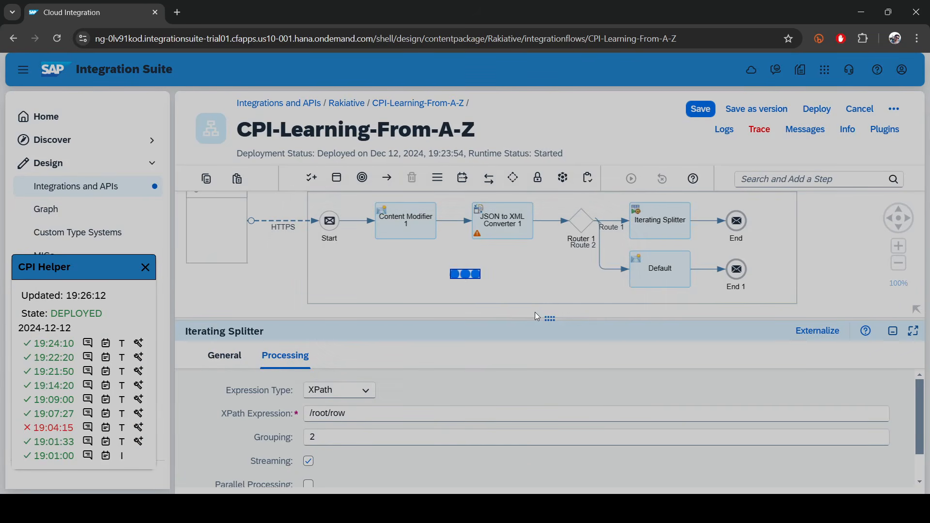
pyautogui.click(546, 304)
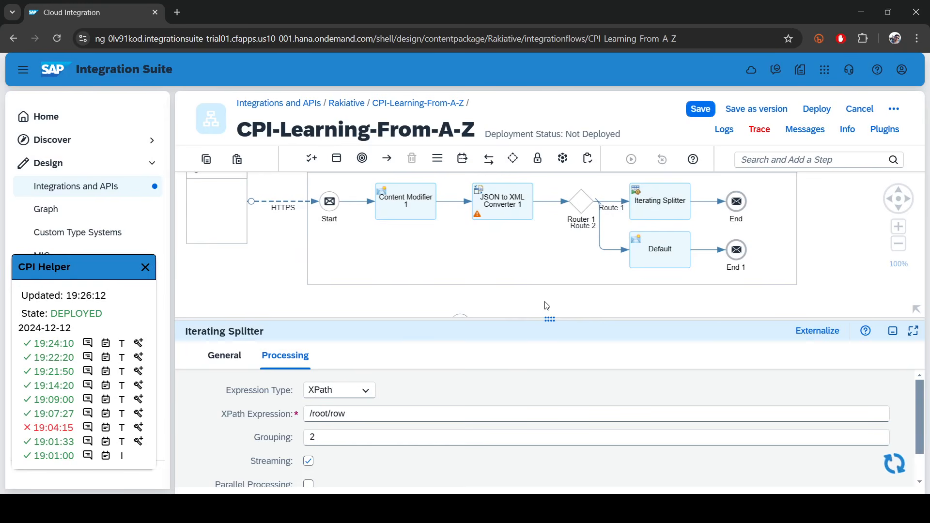
pyautogui.click(594, 300)
pyautogui.click(778, 355)
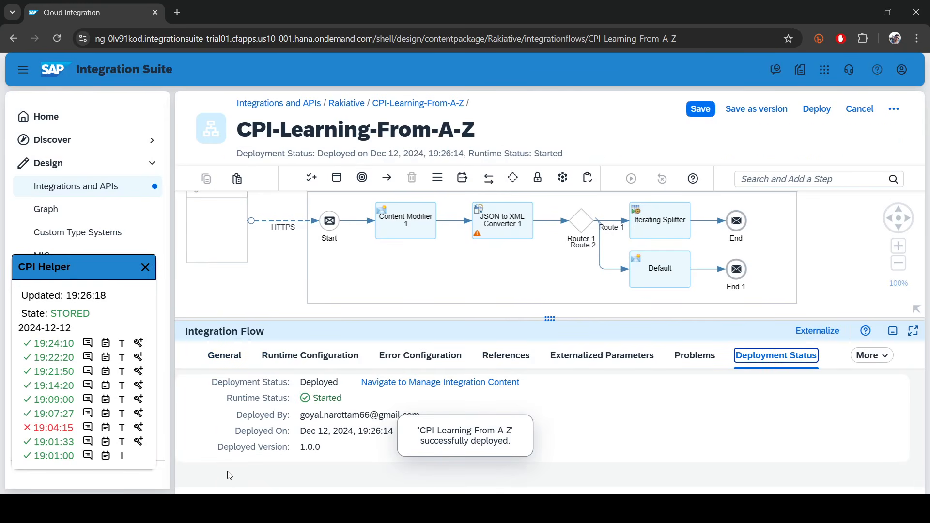
# Switch to Postman and send the iflow-practice POST request with the IteratingSplitter route header, and return to the integration flow.
pyautogui.hotkey('alt', 'Tab')
pyautogui.click(847, 99)
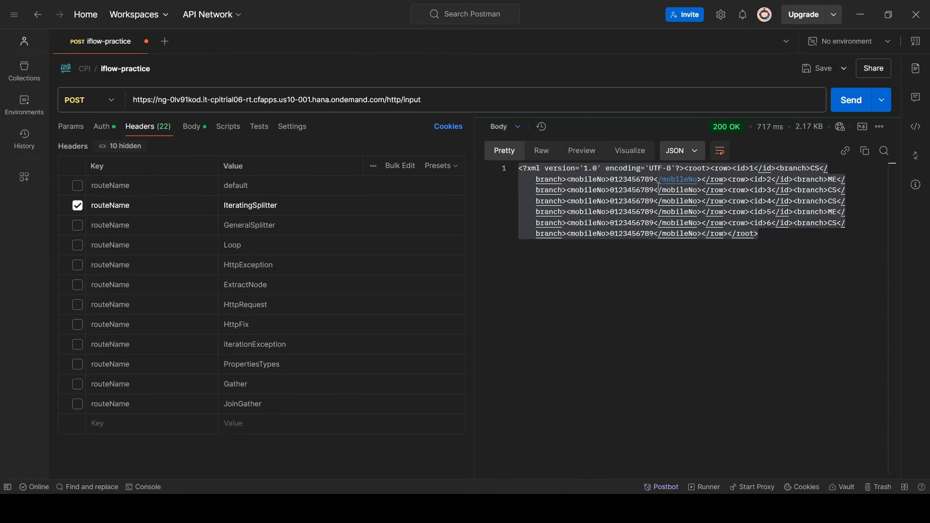
pyautogui.click(861, 15)
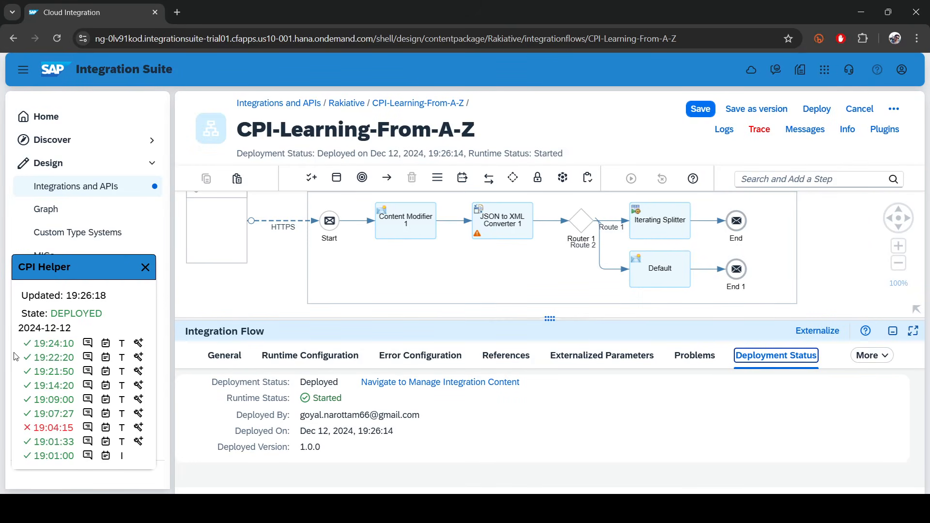
# Activate inline debugging for the newest run and examine the body of the first split message before Content Modifier 2.
pyautogui.click(125, 344)
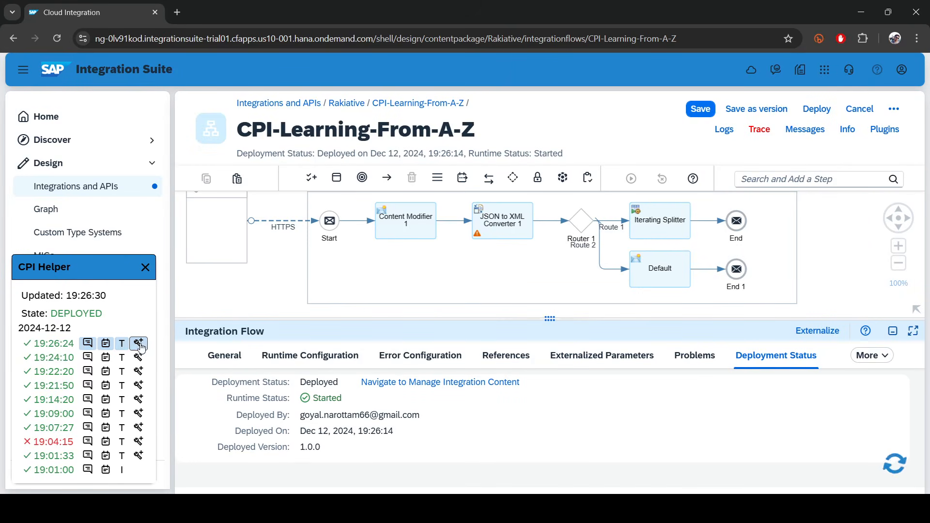
pyautogui.moveTo(550, 319); pyautogui.dragTo(543, 477)
pyautogui.click(516, 385)
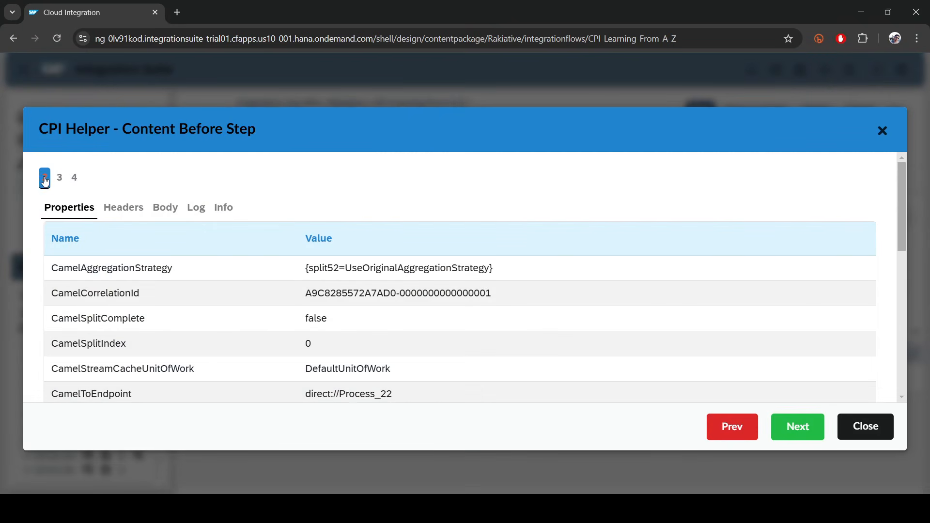
pyautogui.click(168, 207)
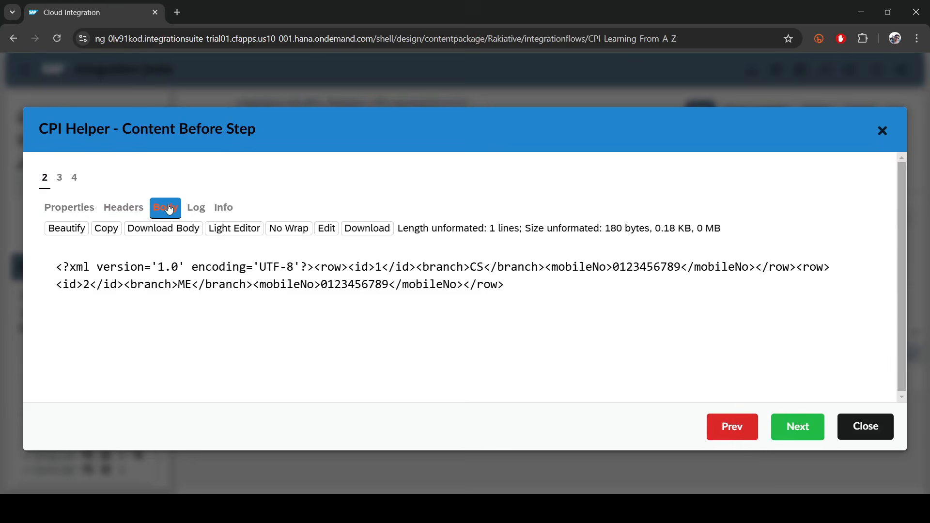
pyautogui.moveTo(315, 268); pyautogui.dragTo(505, 280)
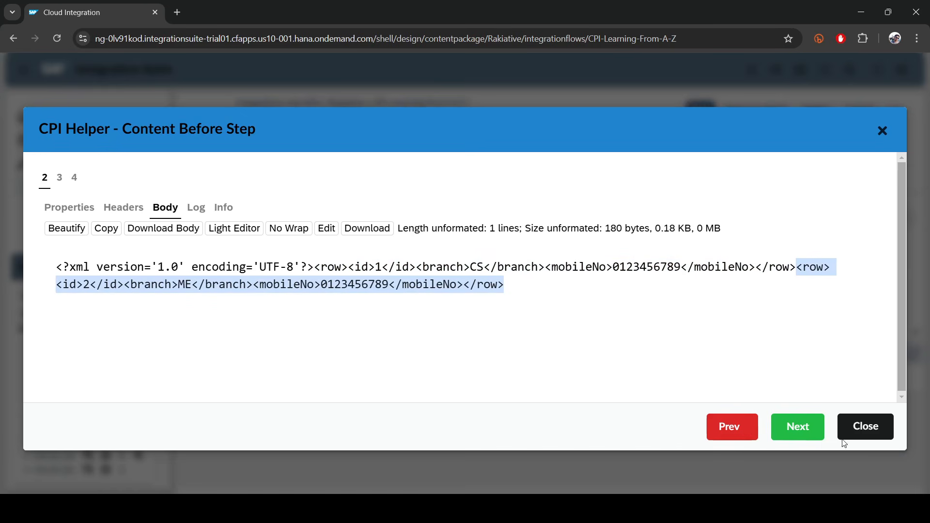
pyautogui.click(887, 435)
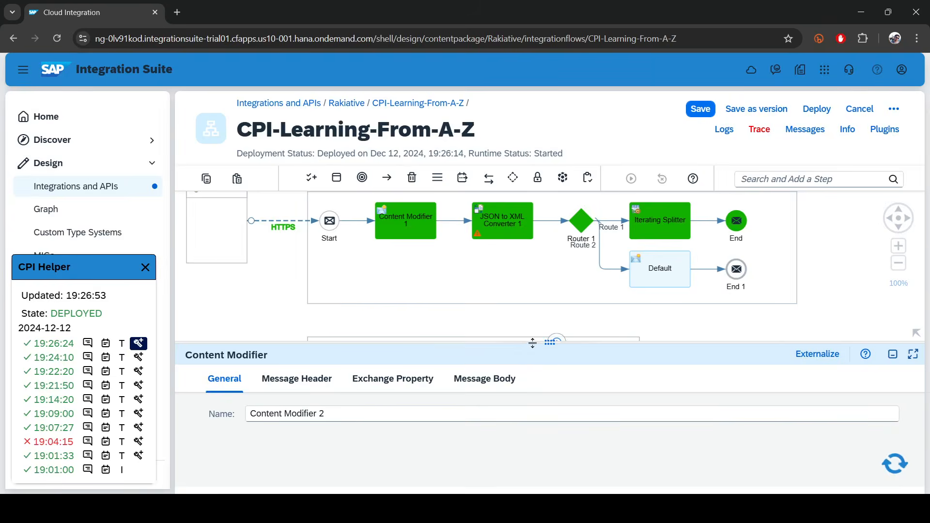
# Reopen the content before Content Modifier 2 and examine the rows in the body of the second split message.
pyautogui.moveTo(531, 343); pyautogui.dragTo(526, 438)
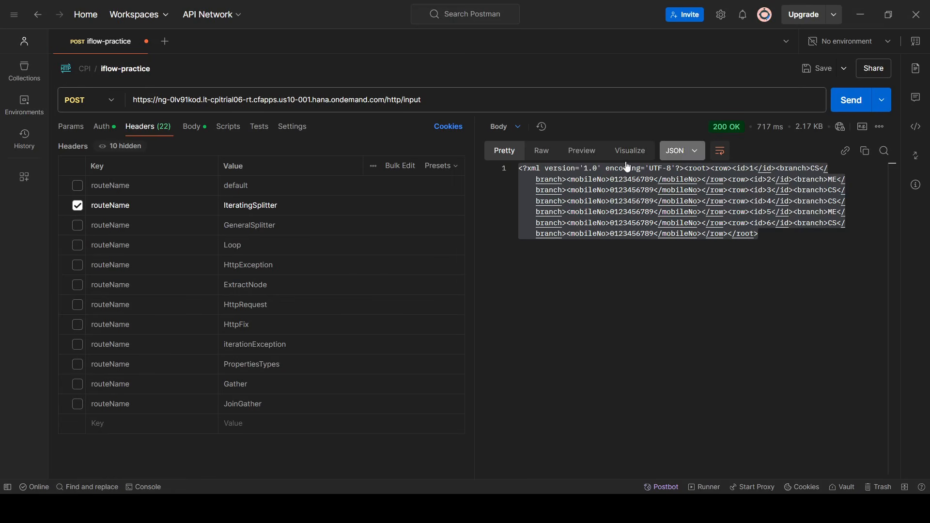
pyautogui.click(861, 15)
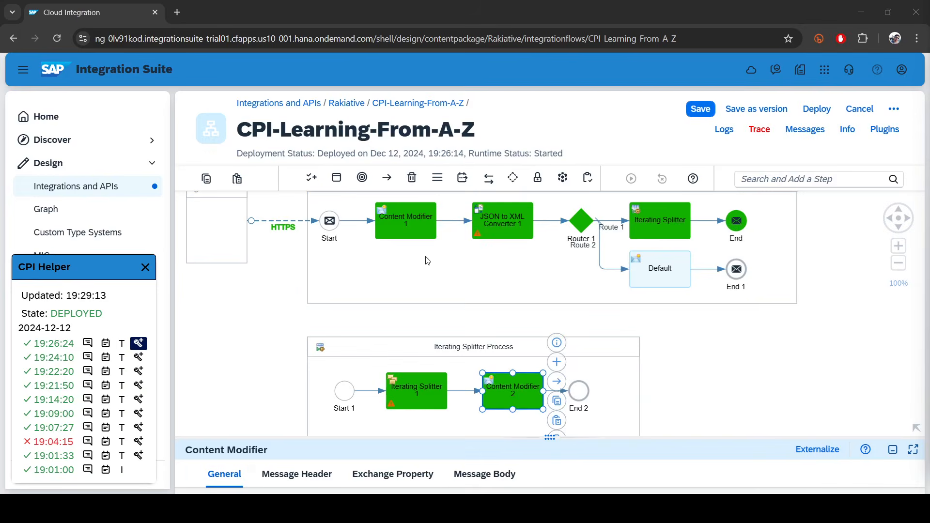
pyautogui.click(517, 383)
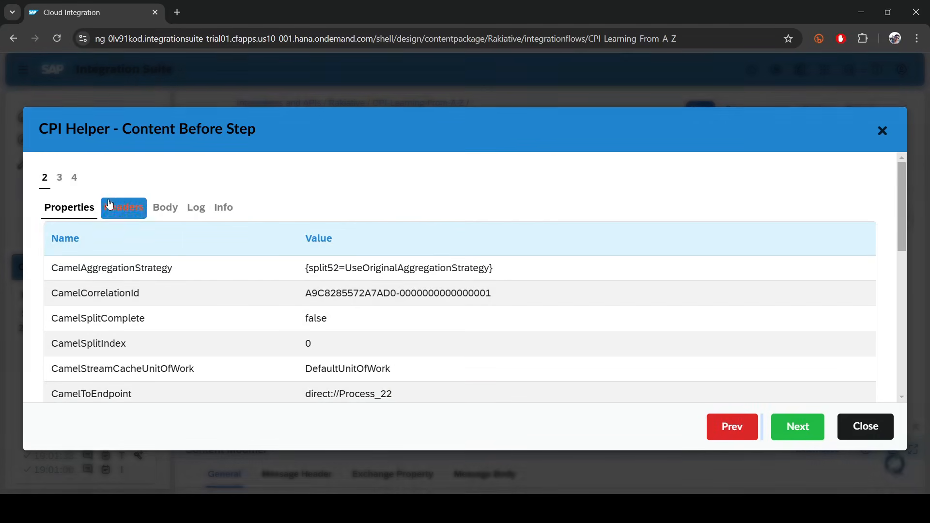
pyautogui.click(164, 207)
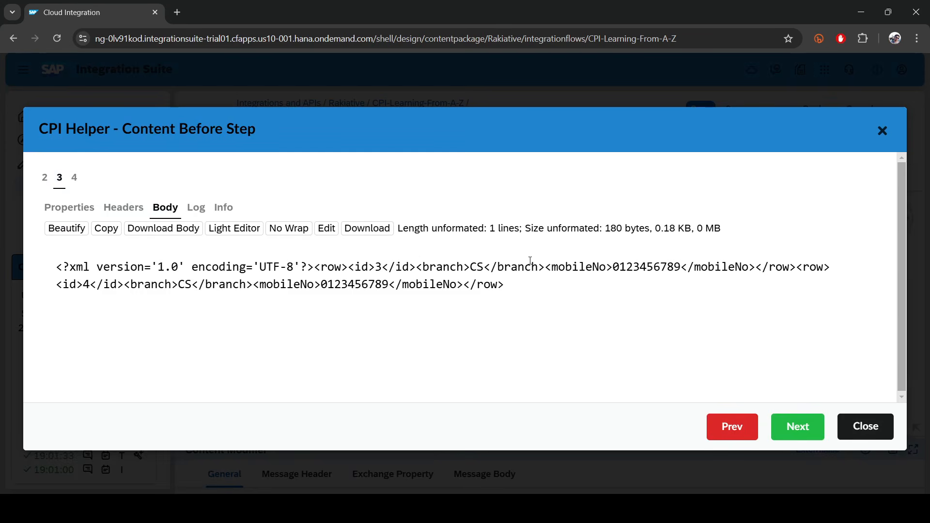
pyautogui.moveTo(319, 267); pyautogui.dragTo(485, 268)
pyautogui.click(328, 272)
pyautogui.moveTo(317, 268); pyautogui.dragTo(412, 267)
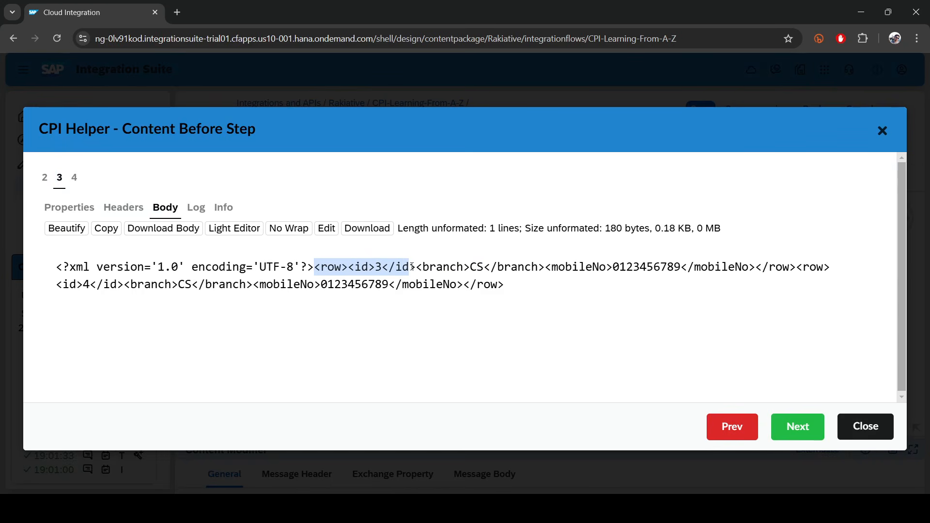
pyautogui.click(412, 267)
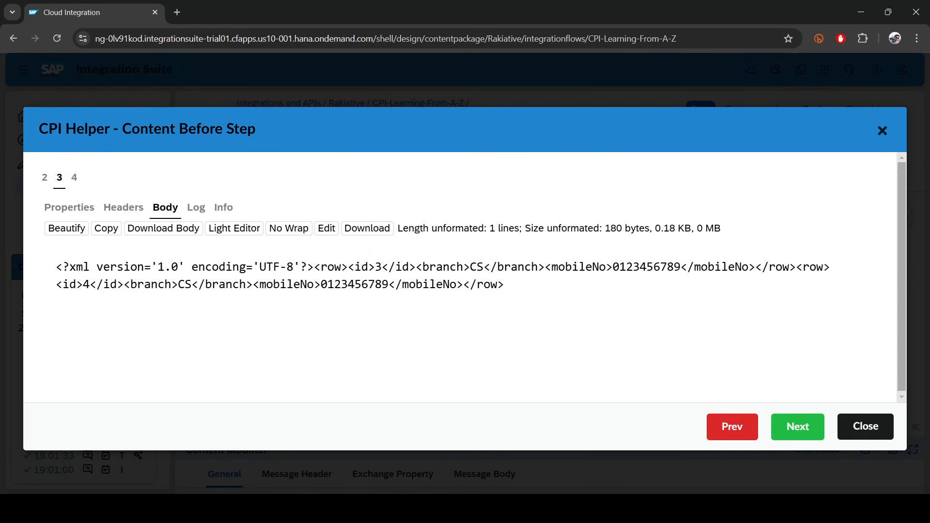
# Switch to Visual Studio Code to review the first row of the source XML, and return to close the step content.
pyautogui.click(412, 509)
pyautogui.click(177, 95)
pyautogui.moveTo(85, 72); pyautogui.dragTo(180, 117)
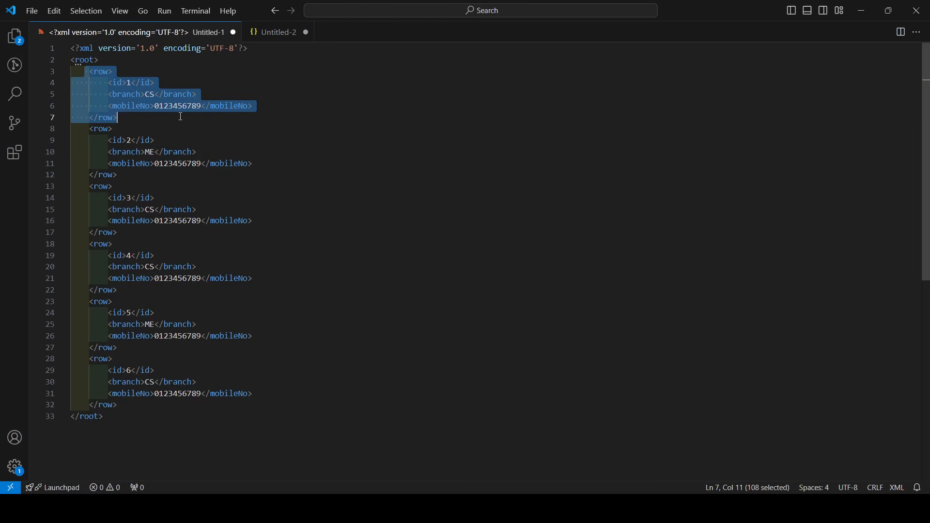
pyautogui.click(183, 118)
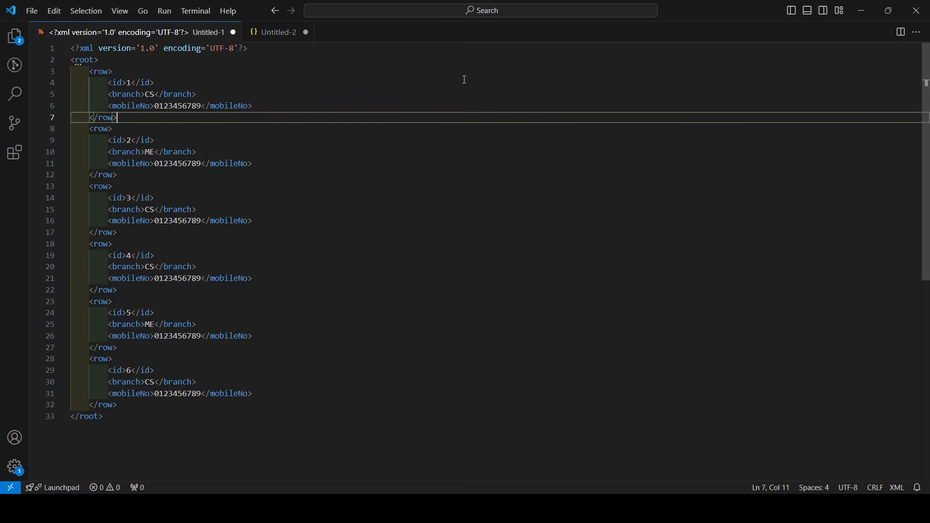
pyautogui.click(863, 11)
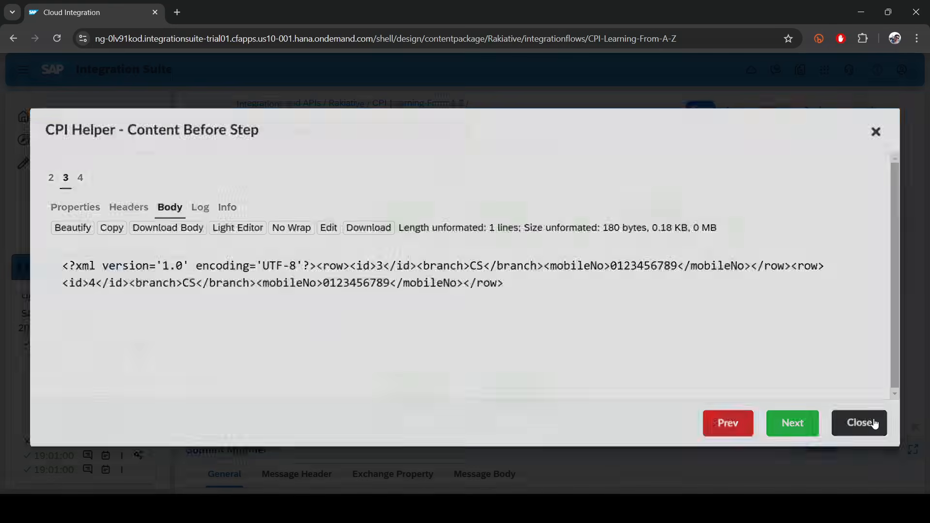
pyautogui.click(873, 423)
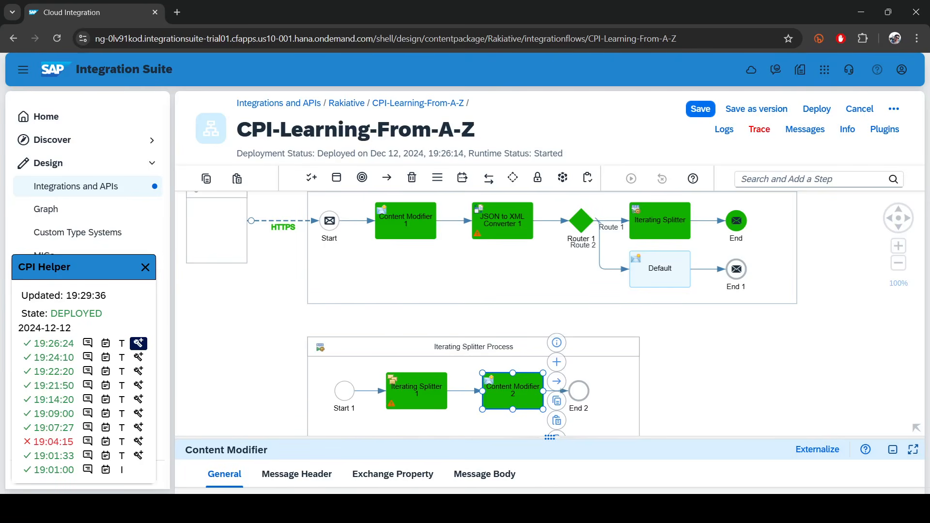
# Add a Process Call step inside the Integration Process, in the free space below JSON to XML Converter 1.
pyautogui.hotkey('alt', 'Tab')
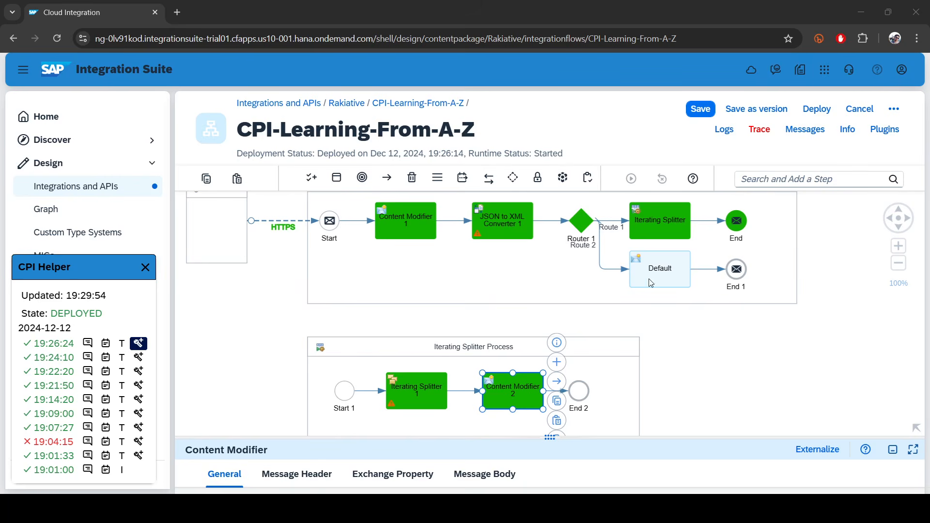
pyautogui.click(799, 273)
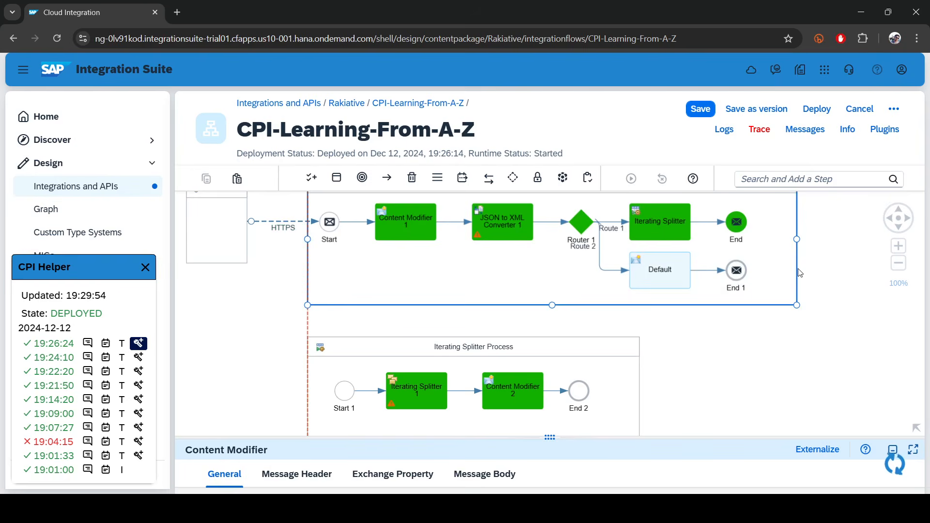
pyautogui.click(834, 255)
pyautogui.moveTo(799, 276); pyautogui.dragTo(715, 279)
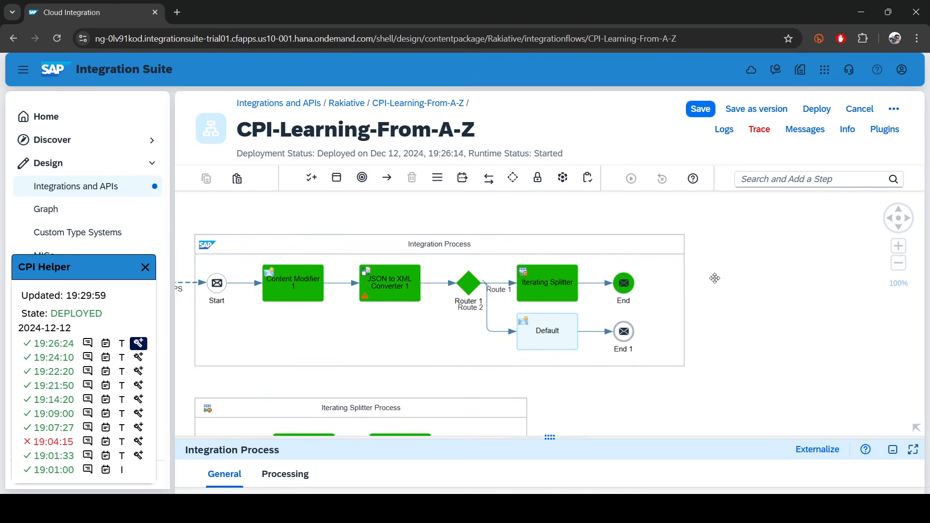
pyautogui.click(777, 181)
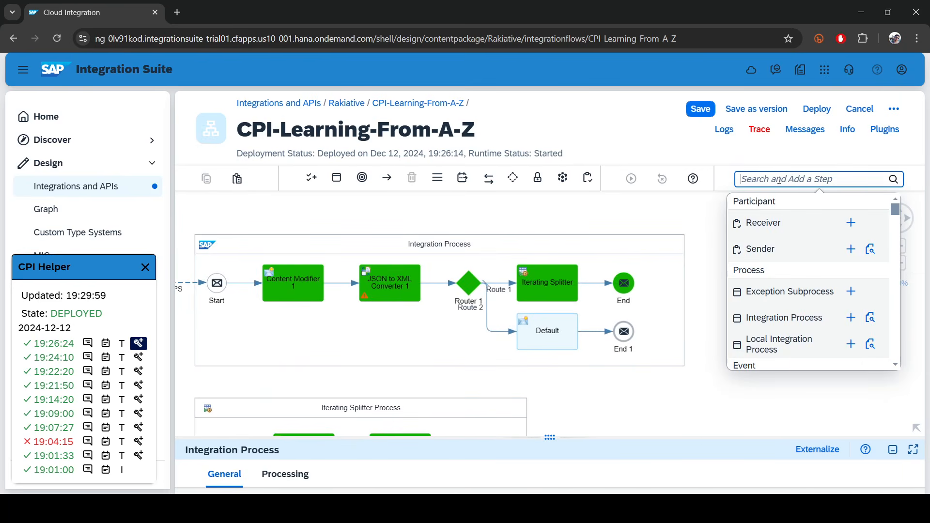
pyautogui.write('proce')
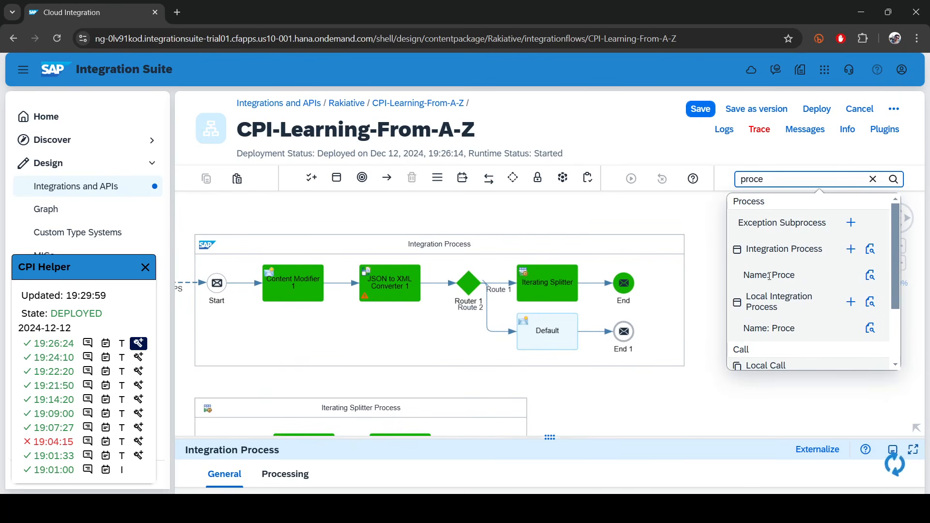
pyautogui.scroll(-3, 785, 286)
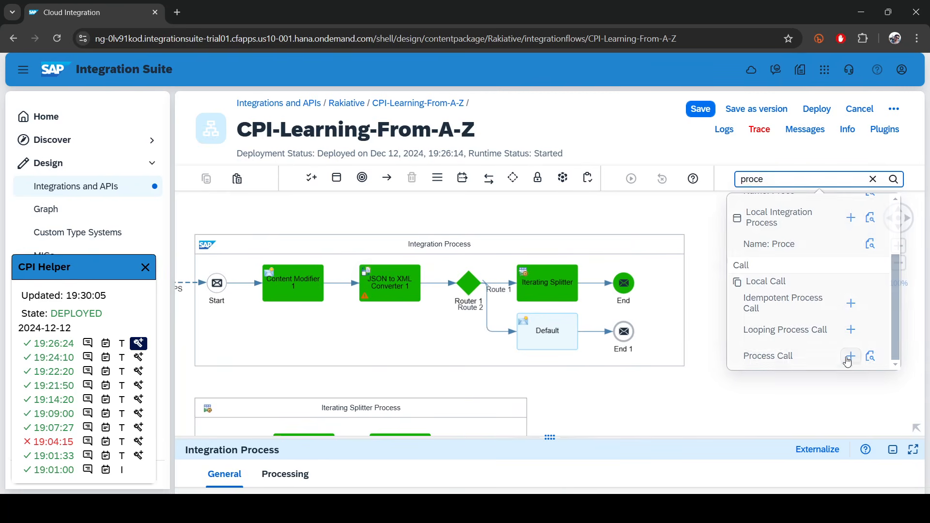
pyautogui.click(851, 356)
pyautogui.click(425, 343)
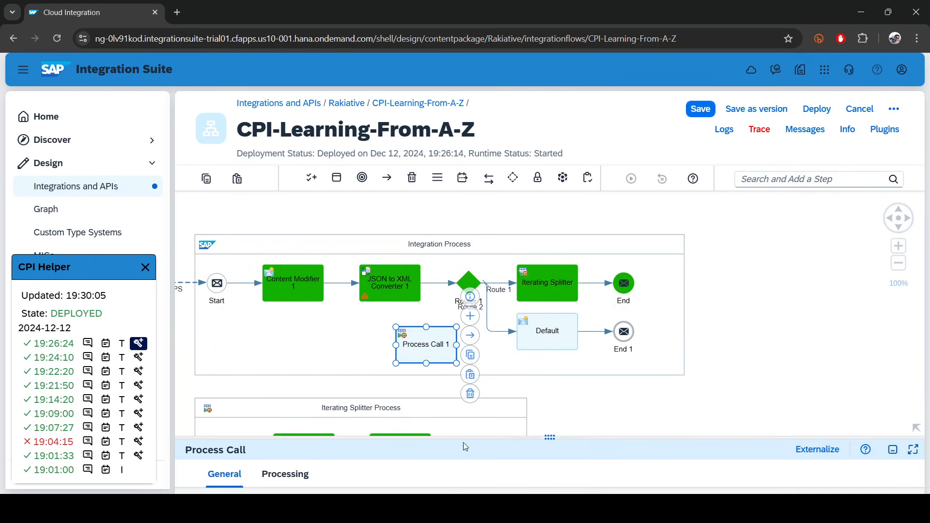
# Rename the new Process Call step as General Splitter.
pyautogui.moveTo(549, 437); pyautogui.dragTo(559, 338)
pyautogui.click(283, 377)
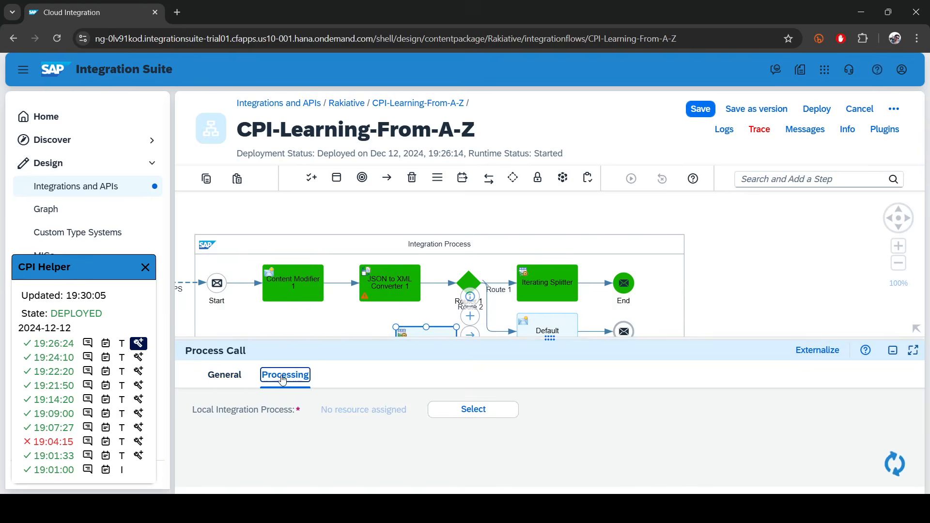
pyautogui.click(231, 377)
pyautogui.click(329, 411)
pyautogui.hotkey('ctrl', 'a')
pyautogui.write('General Splitter')
pyautogui.click(138, 399)
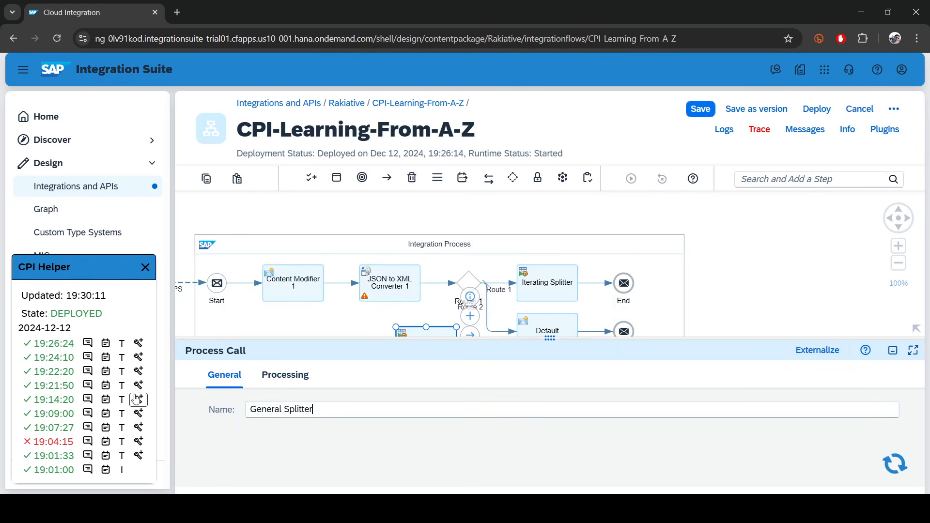
pyautogui.click(772, 286)
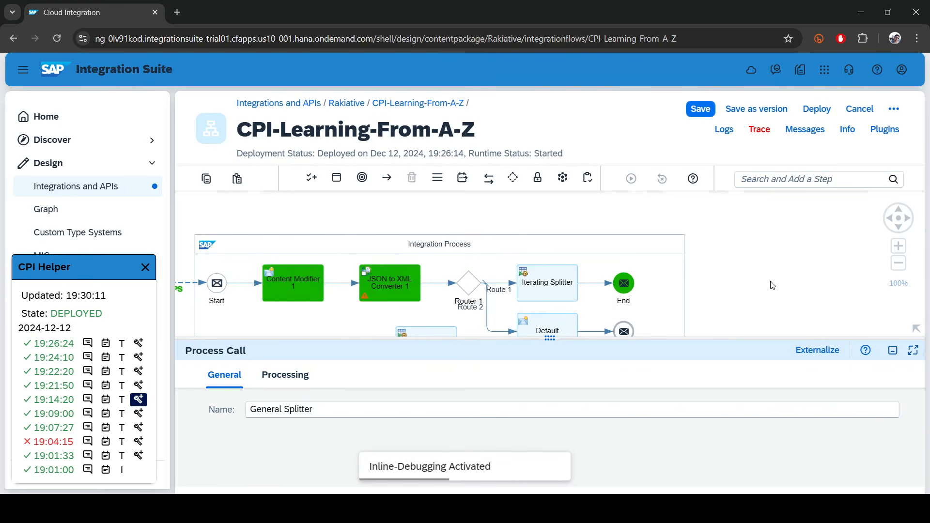
# Add a Local Integration Process to the canvas from the General Splitter call, beside the main Integration Process.
pyautogui.moveTo(492, 338); pyautogui.dragTo(478, 450)
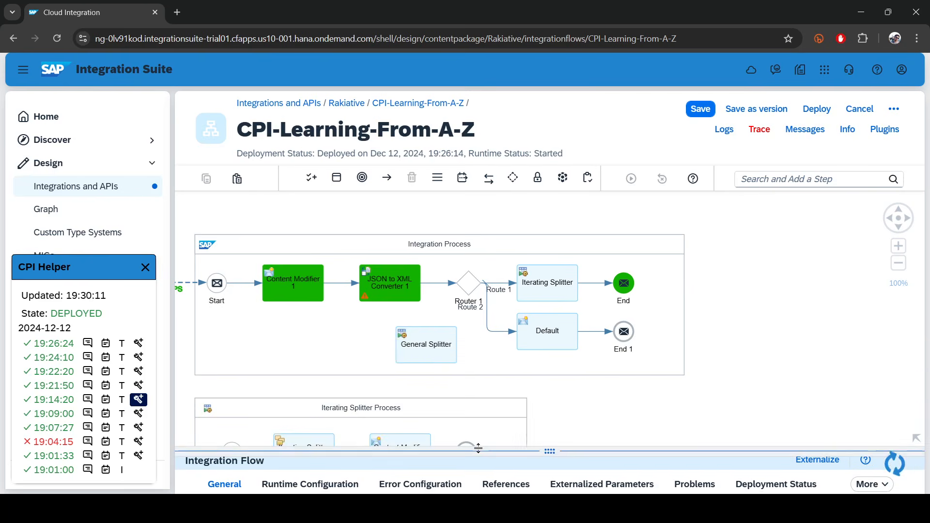
pyautogui.click(429, 334)
pyautogui.click(469, 316)
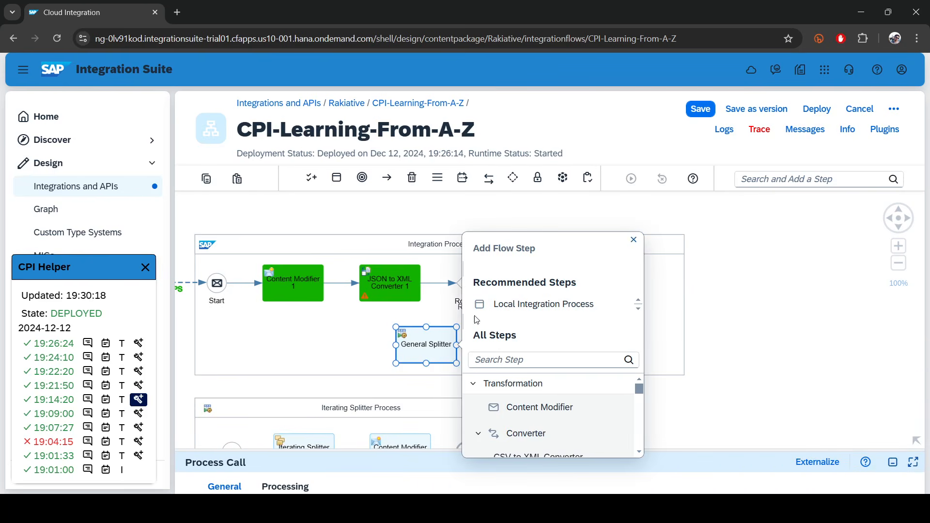
pyautogui.click(540, 309)
pyautogui.click(794, 334)
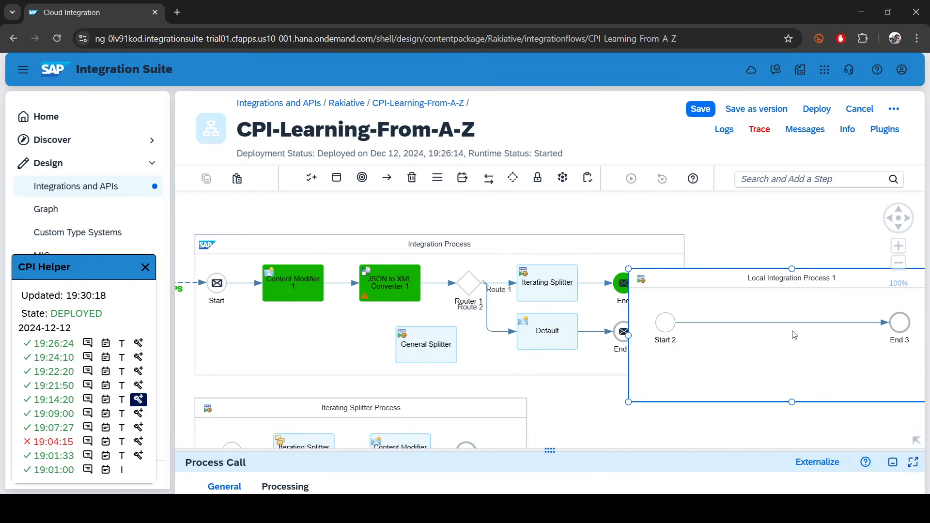
pyautogui.scroll(-3, 674, 423)
pyautogui.moveTo(750, 305); pyautogui.dragTo(655, 234)
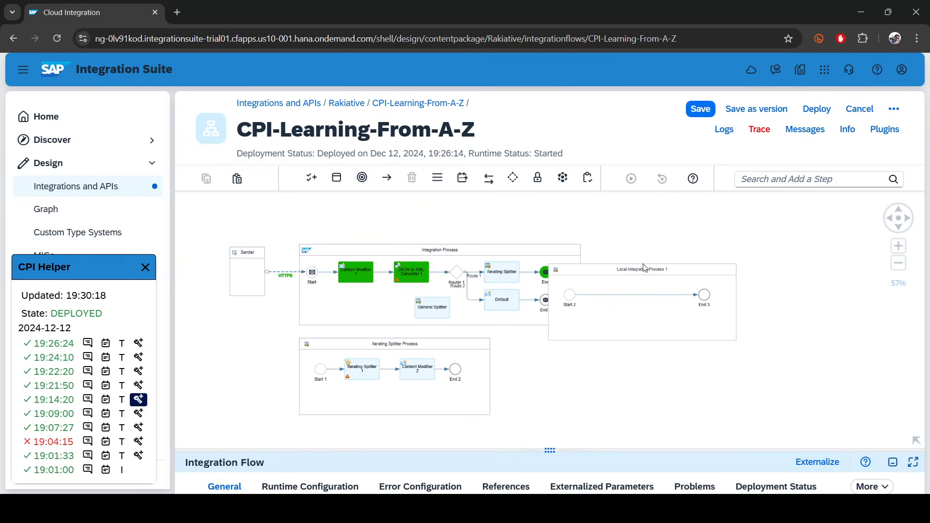
# Move the new Local Integration Process clear of the main Integration Process and rename it as General Splitter Process.
pyautogui.moveTo(644, 267); pyautogui.dragTo(799, 254)
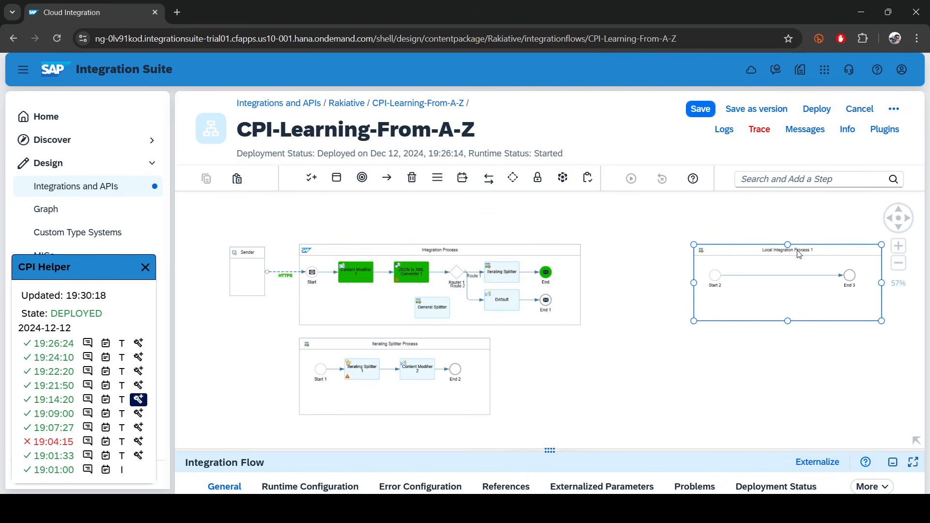
pyautogui.moveTo(550, 450); pyautogui.dragTo(550, 348)
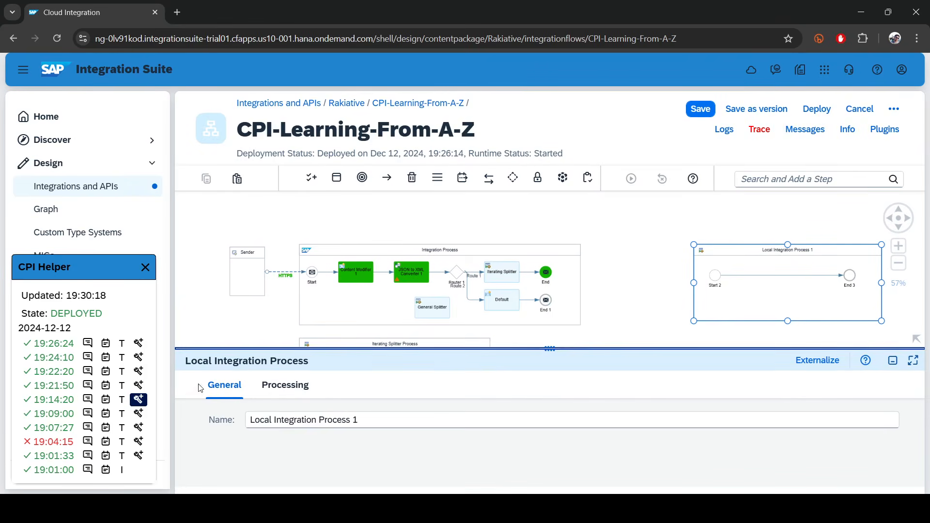
pyautogui.moveTo(317, 420); pyautogui.dragTo(220, 416)
pyautogui.write('General Splitter')
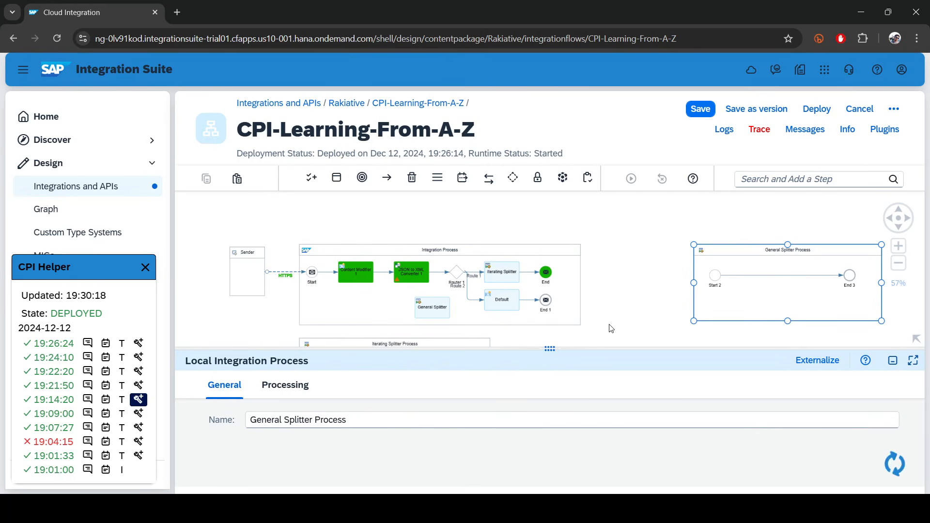
pyautogui.moveTo(541, 349); pyautogui.dragTo(542, 492)
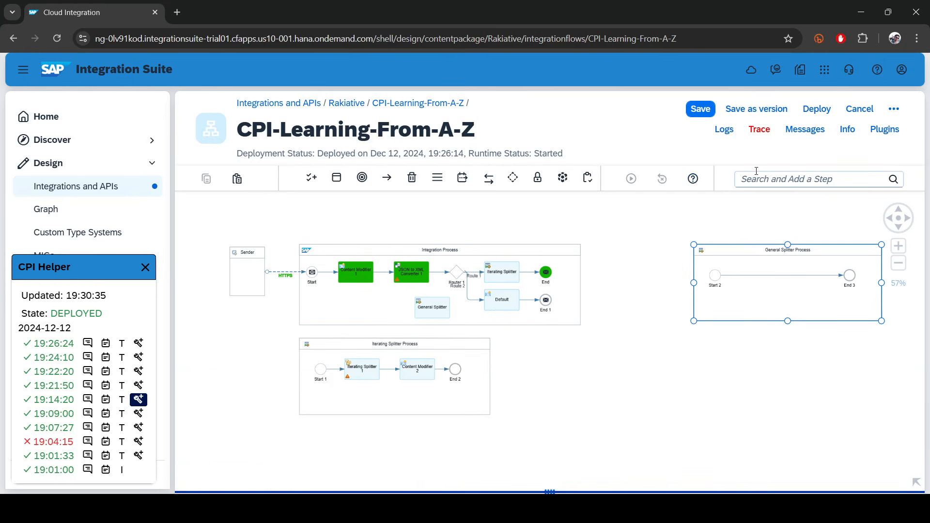
# Add an End Message event below Content Modifier 1 in the Integration Process and connect the General Splitter call to it.
pyautogui.click(783, 182)
pyautogui.write('end')
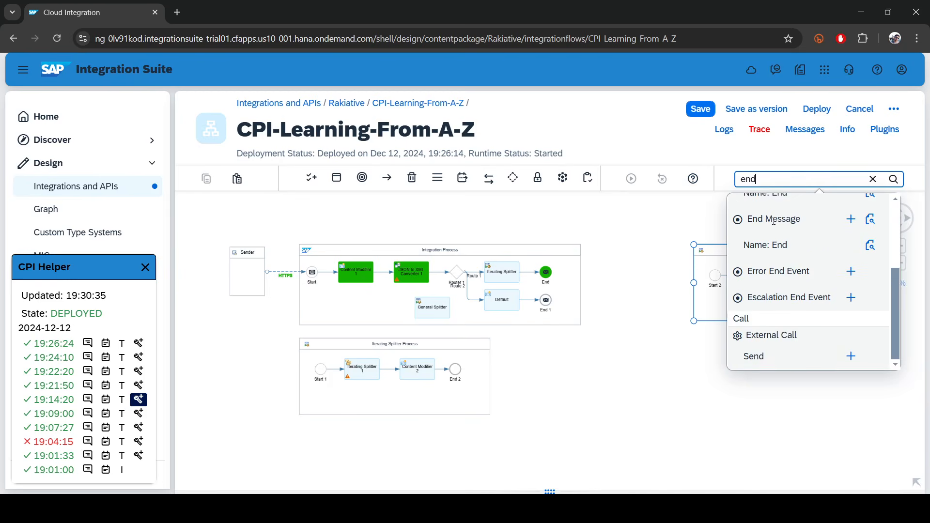
pyautogui.click(852, 219)
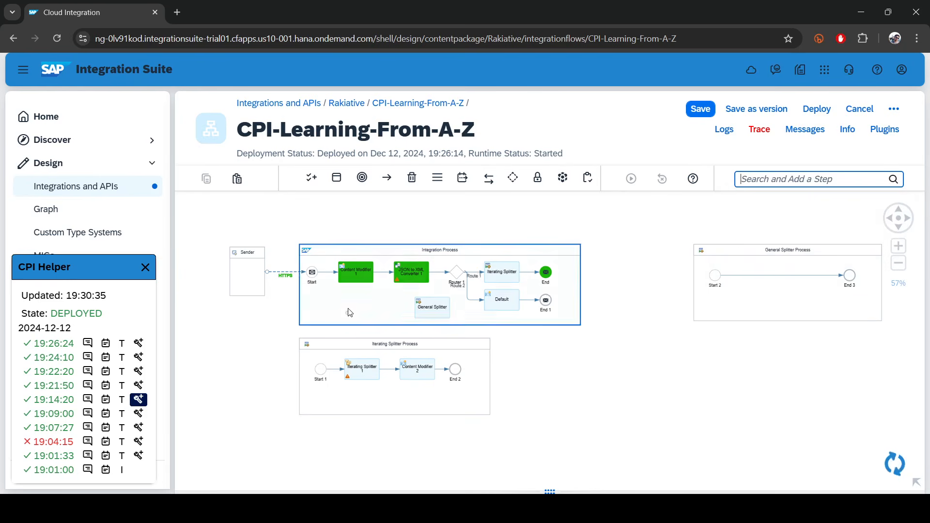
pyautogui.click(347, 313)
pyautogui.click(426, 311)
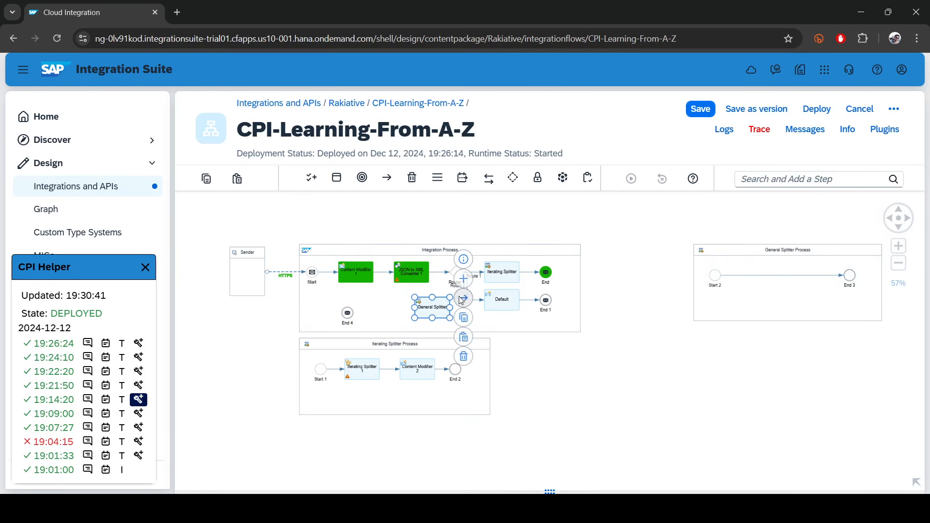
pyautogui.moveTo(463, 297); pyautogui.dragTo(347, 313)
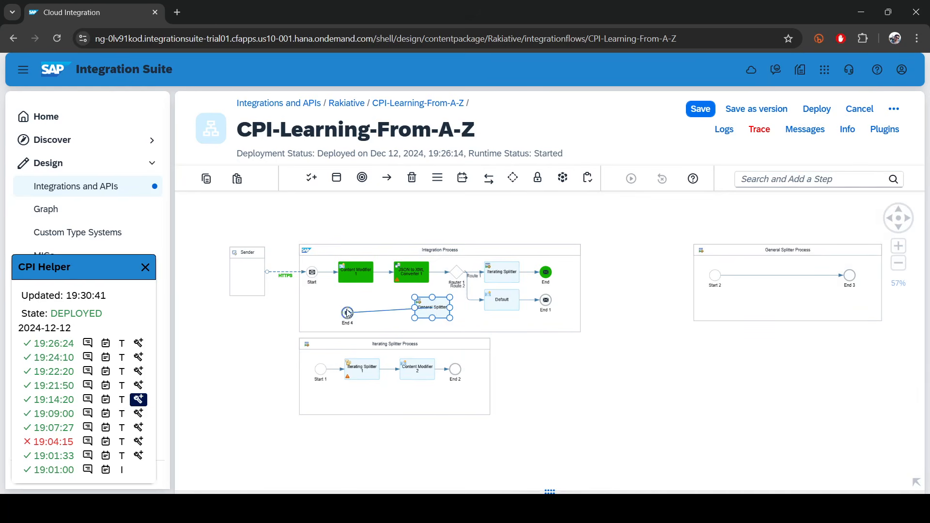
# Connect Router 1 to the General Splitter call with a new route.
pyautogui.click(457, 275)
pyautogui.moveTo(458, 301); pyautogui.dragTo(437, 309)
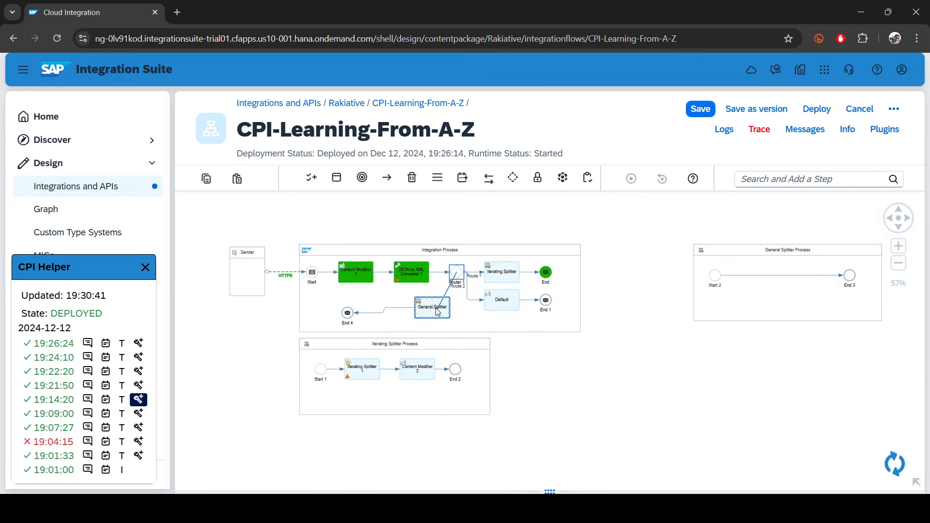
pyautogui.click(436, 309)
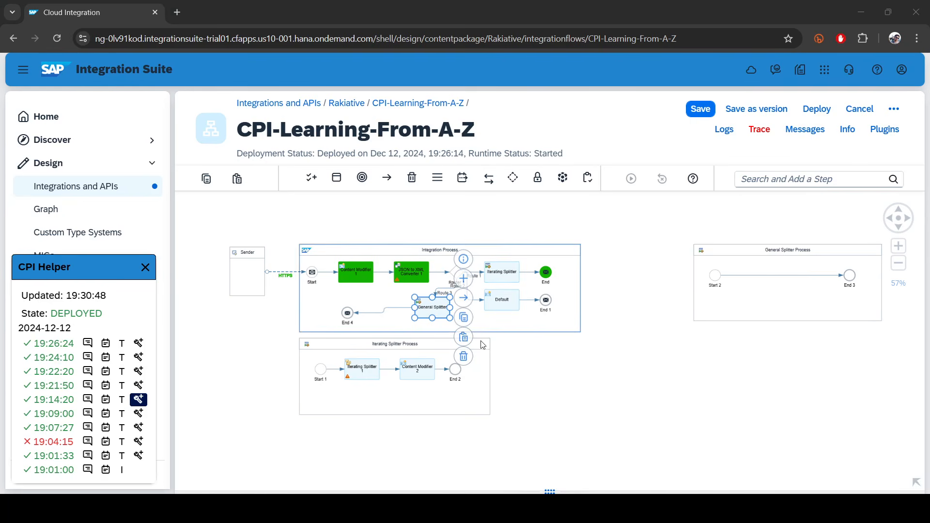
pyautogui.click(536, 362)
pyautogui.click(588, 285)
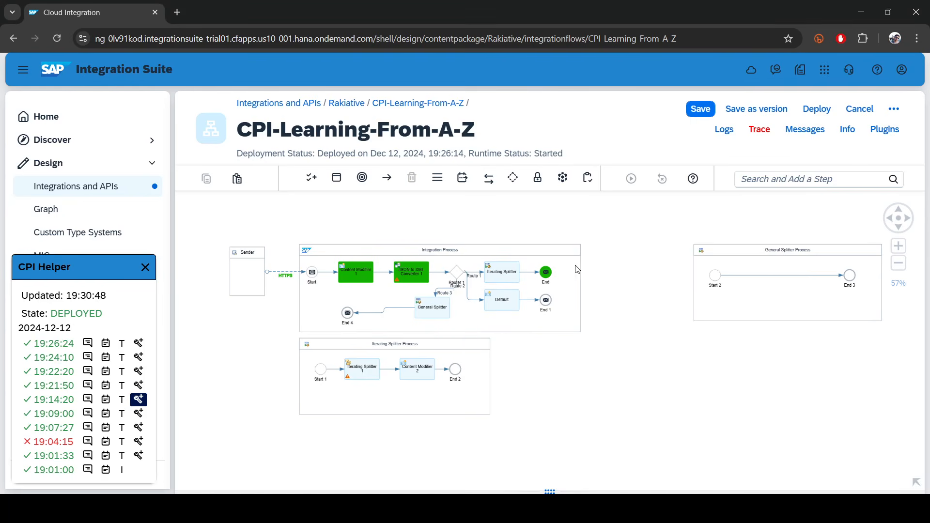
# Set Route 3 to the Non-XML expression type with the condition ${header.routeName} = 'GeneralSplitter'.
pyautogui.click(445, 293)
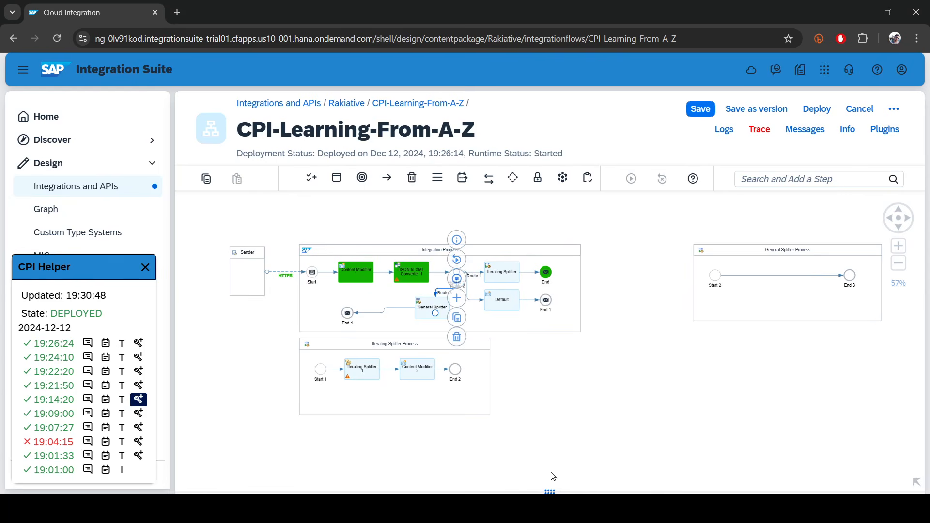
pyautogui.click(549, 488)
pyautogui.click(285, 325)
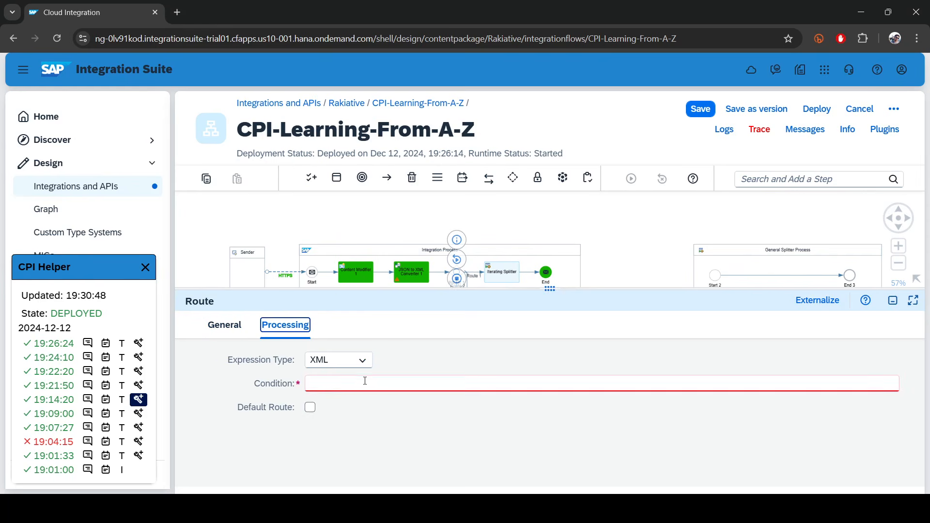
pyautogui.click(339, 361)
pyautogui.click(336, 380)
pyautogui.click(339, 384)
pyautogui.write("${header.routeName} = 'GeneralSplitter'")
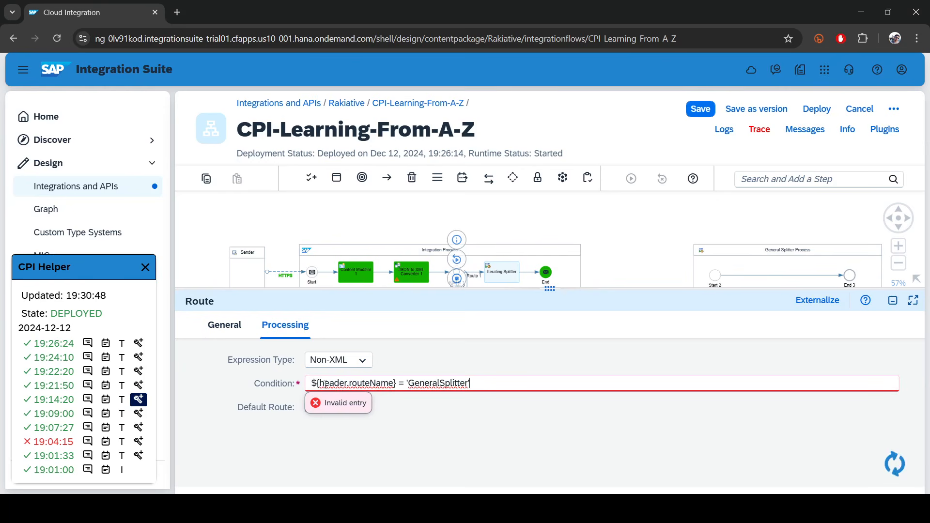
pyautogui.doubleClick(430, 384)
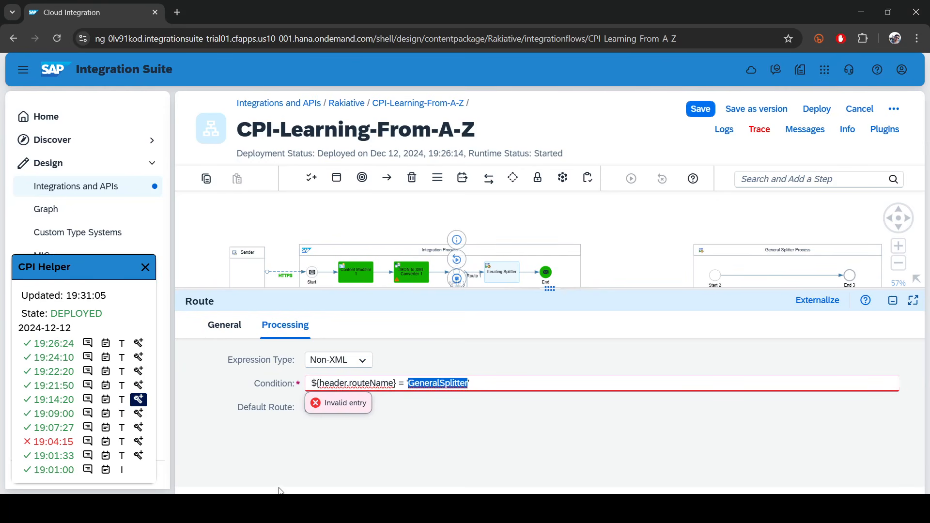
# Switch to Postman, enable the routeName header GeneralSplitter and disable IteratingSplitter, and return to the integration flow.
pyautogui.click(276, 507)
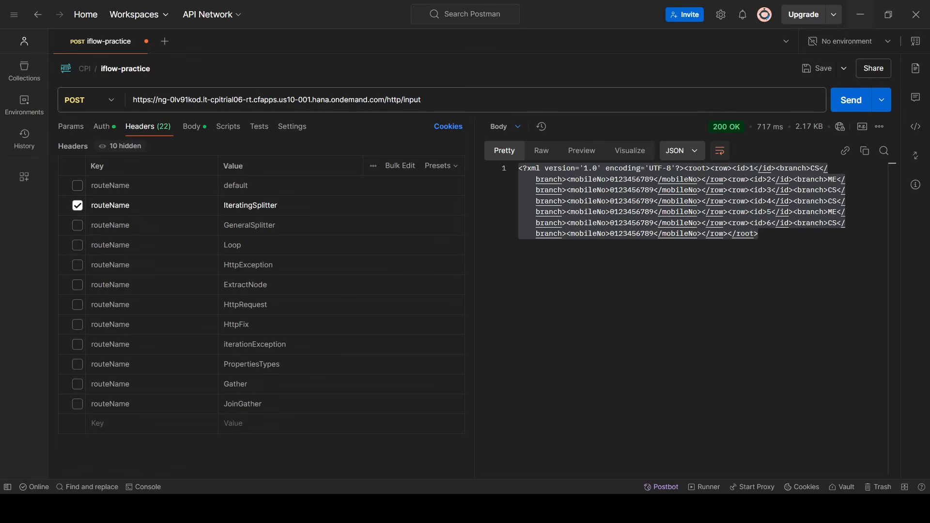
pyautogui.click(78, 225)
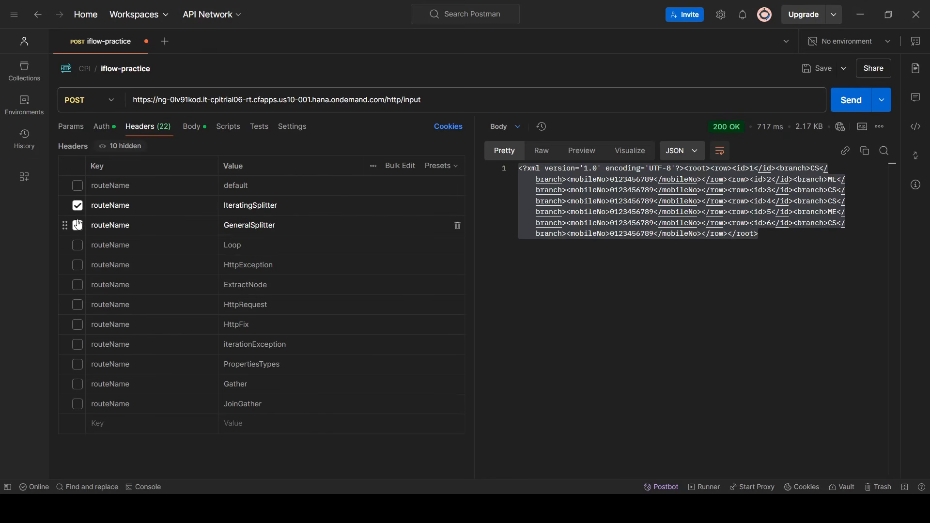
pyautogui.click(77, 205)
pyautogui.click(861, 14)
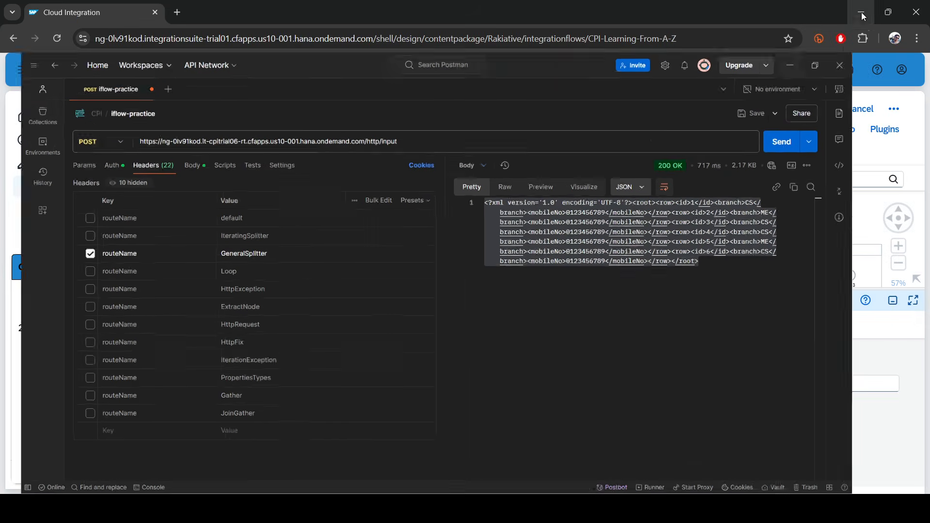
# Rearrange the Integration Process so General Splitter and End 4 form the top branch after Router 1, above Iterating Splitter and Default.
pyautogui.click(555, 294)
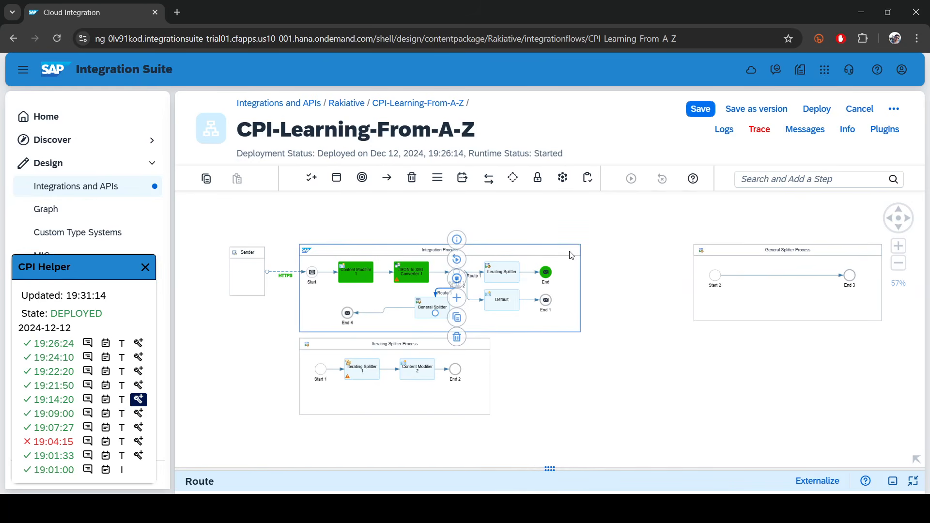
pyautogui.click(649, 253)
pyautogui.scroll(3, 647, 252)
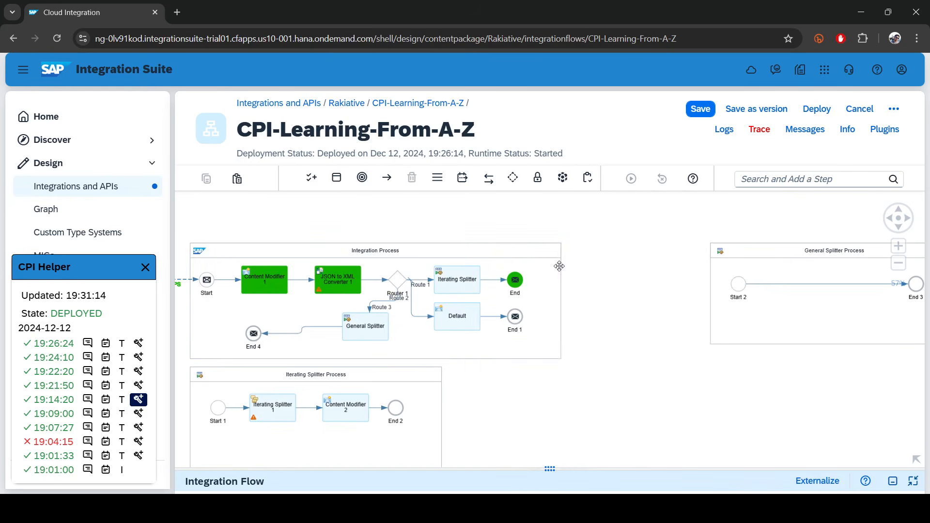
pyautogui.click(530, 260)
pyautogui.click(576, 301)
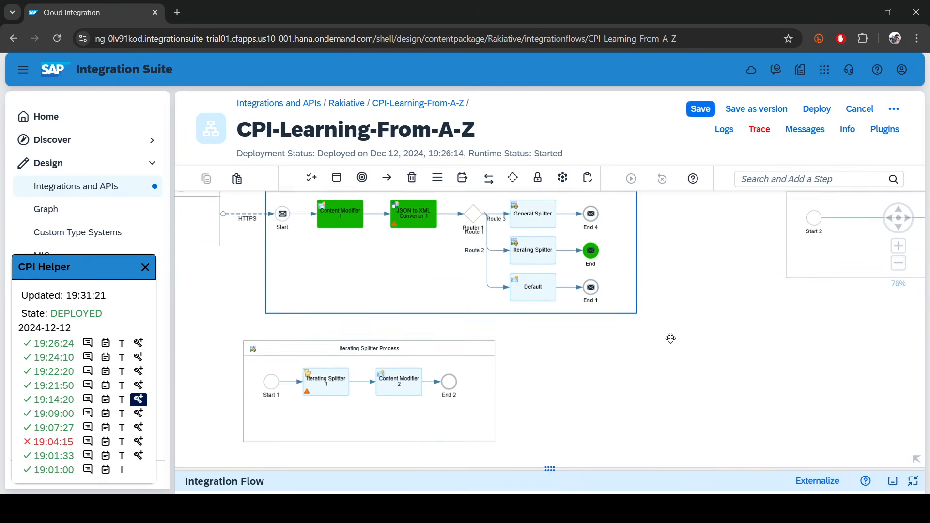
# Add a General Splitter step between Start 2 and End 3 in the General Splitter Process.
pyautogui.click(674, 401)
pyautogui.click(763, 179)
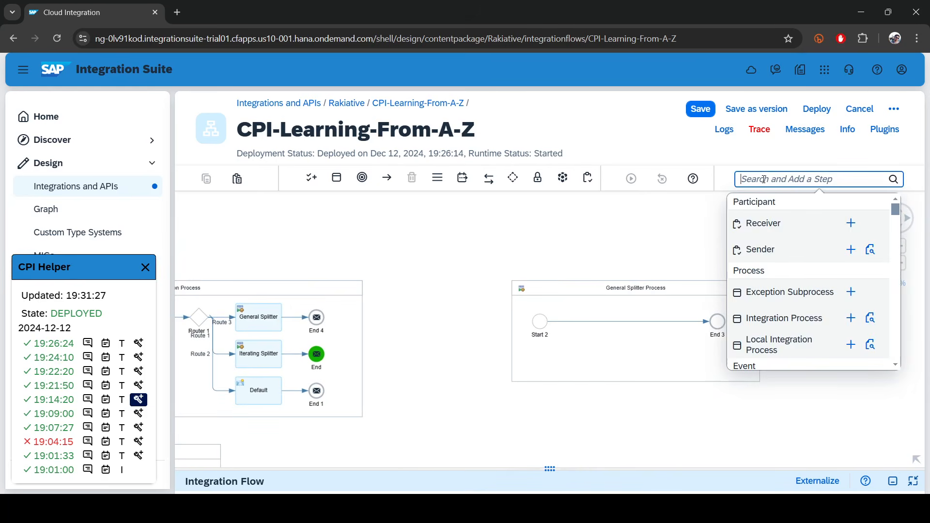
pyautogui.write('gene')
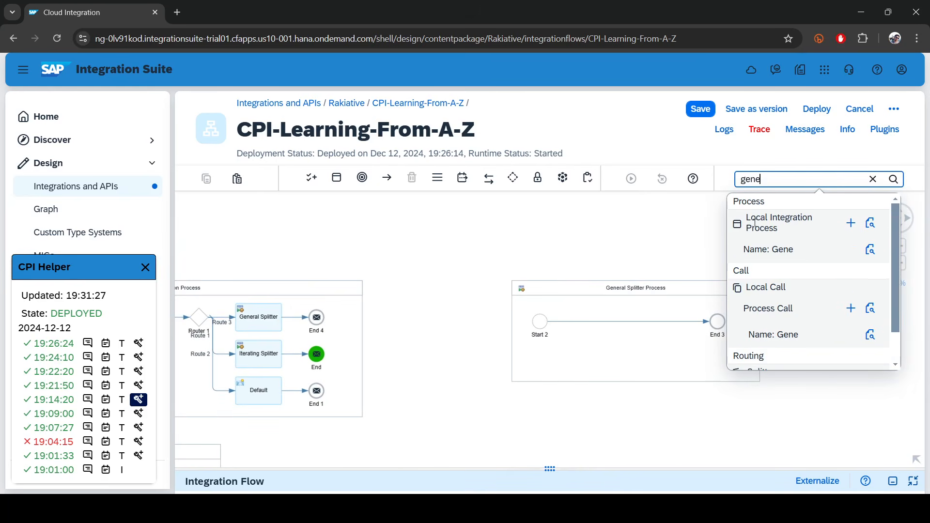
pyautogui.scroll(-1, 814, 329)
pyautogui.click(851, 355)
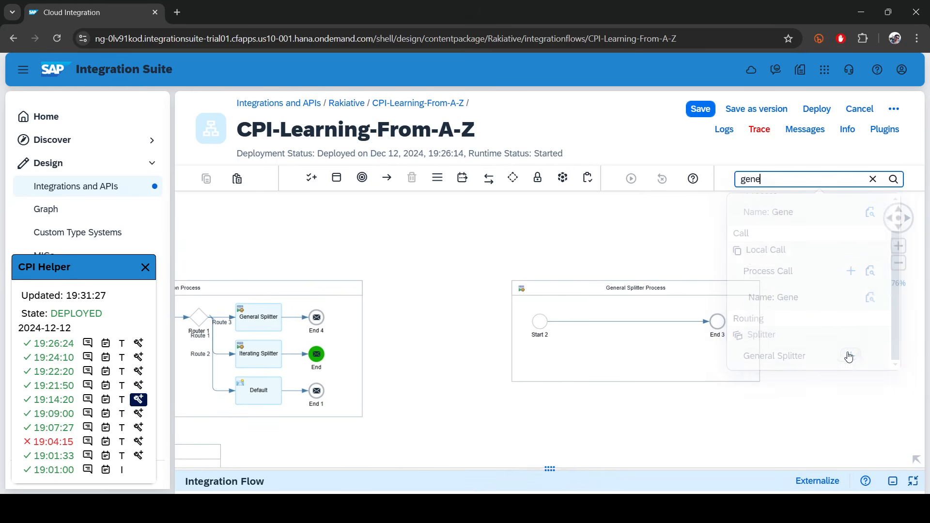
pyautogui.click(580, 321)
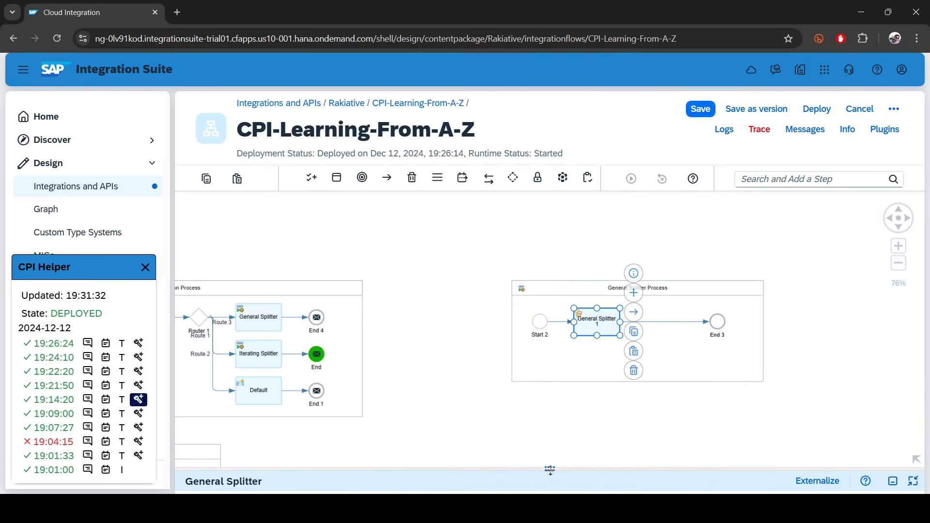
# Configure General Splitter 1 with the XPath expression /root/row and a grouping of 1, and toggle its Stop on Exception option.
pyautogui.moveTo(550, 470); pyautogui.dragTo(561, 354)
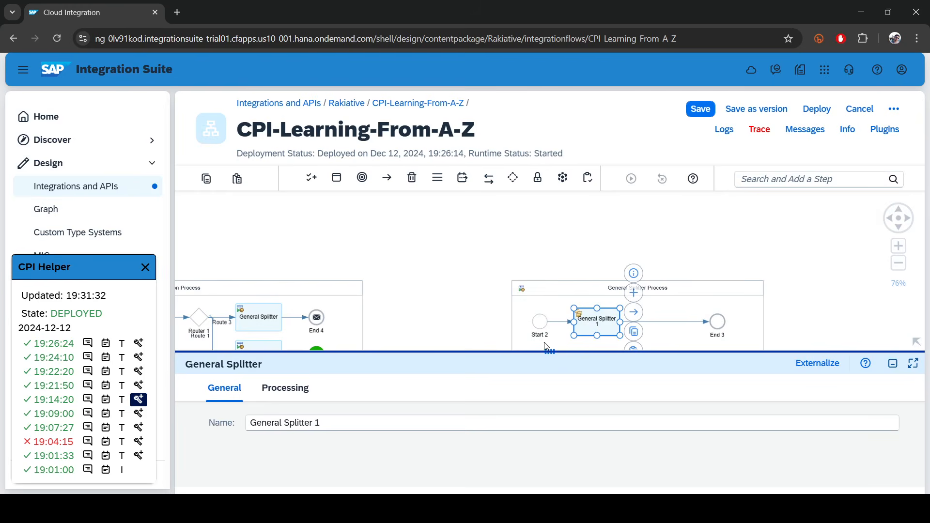
pyautogui.click(285, 388)
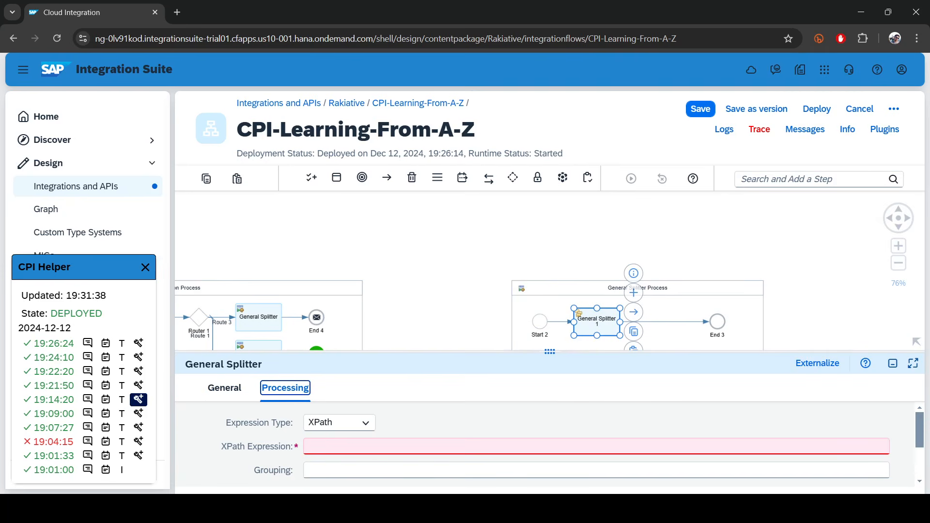
pyautogui.hotkey('alt', 'Tab')
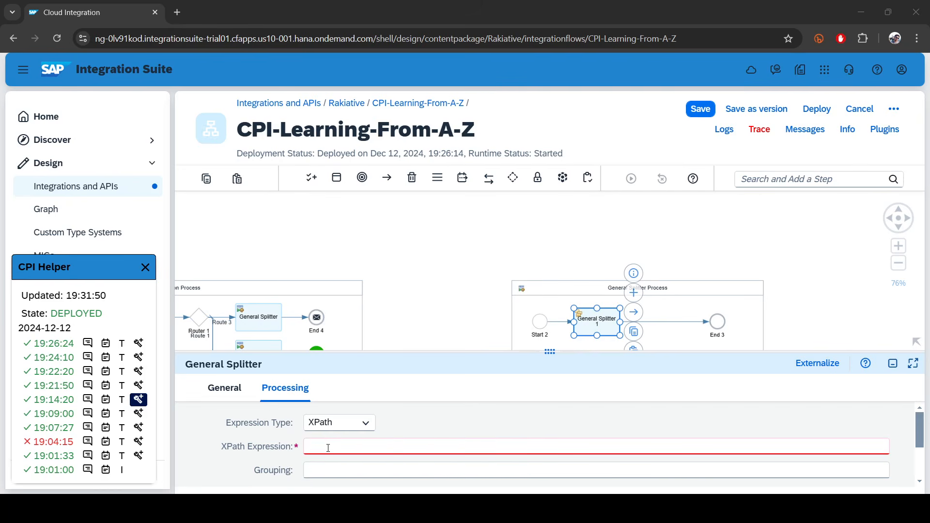
pyautogui.click(328, 448)
pyautogui.write('/root/row')
pyautogui.click(410, 471)
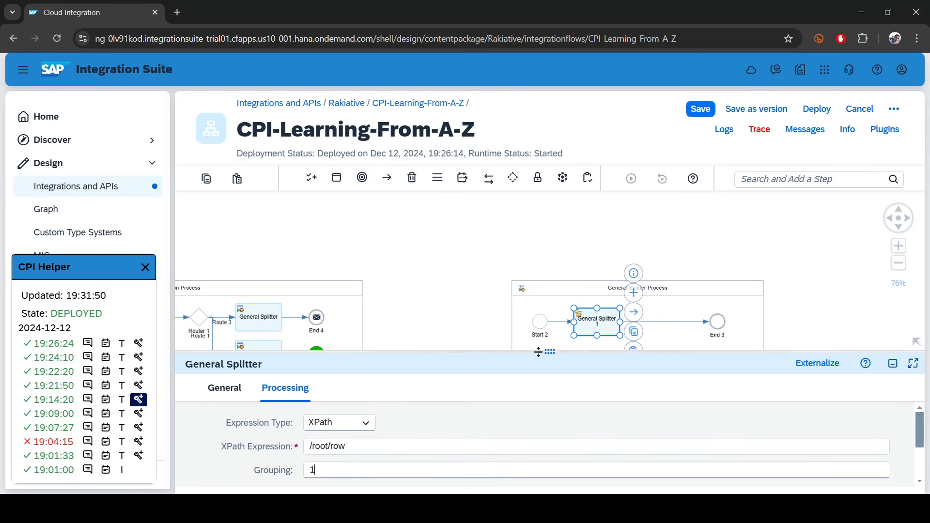
pyautogui.moveTo(539, 352); pyautogui.dragTo(538, 203)
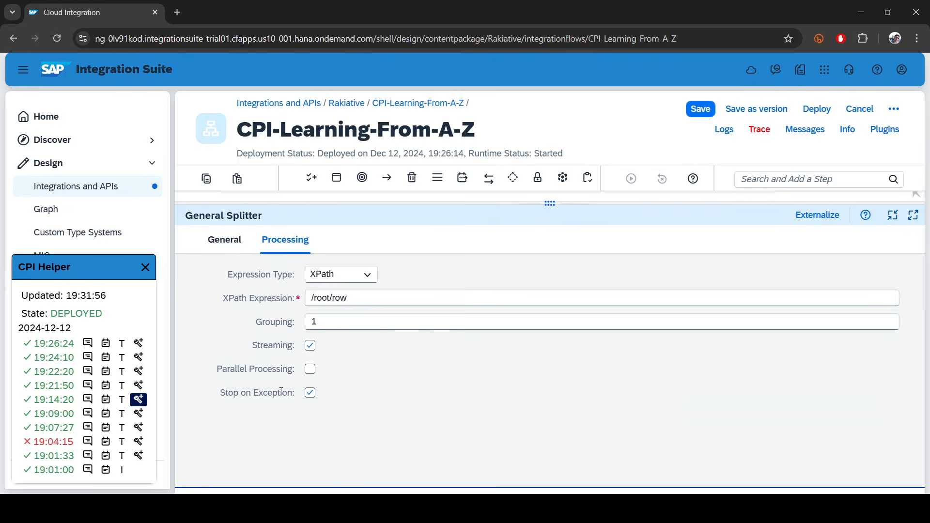
pyautogui.click(310, 394)
pyautogui.moveTo(568, 203); pyautogui.dragTo(572, 492)
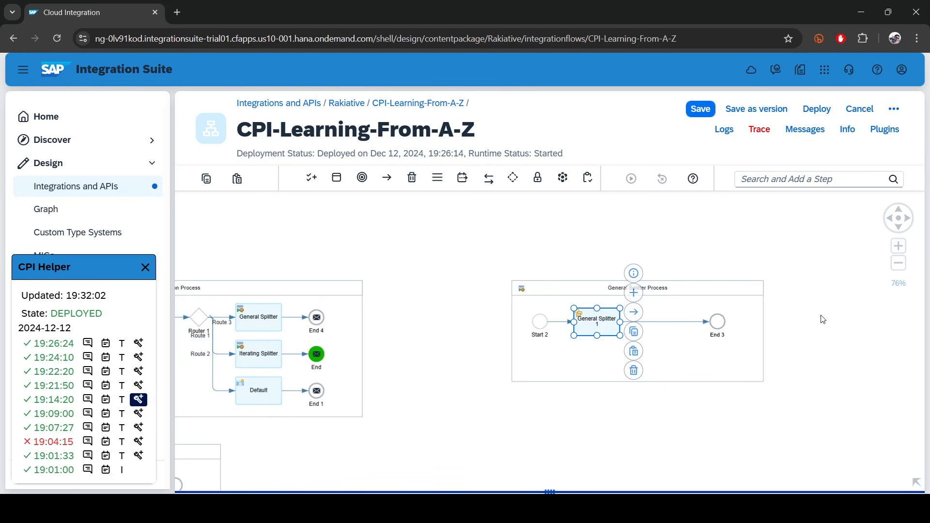
# Add a Content Modifier between General Splitter 1 and End 3 in the General Splitter Process.
pyautogui.moveTo(822, 319); pyautogui.dragTo(762, 242)
pyautogui.click(780, 179)
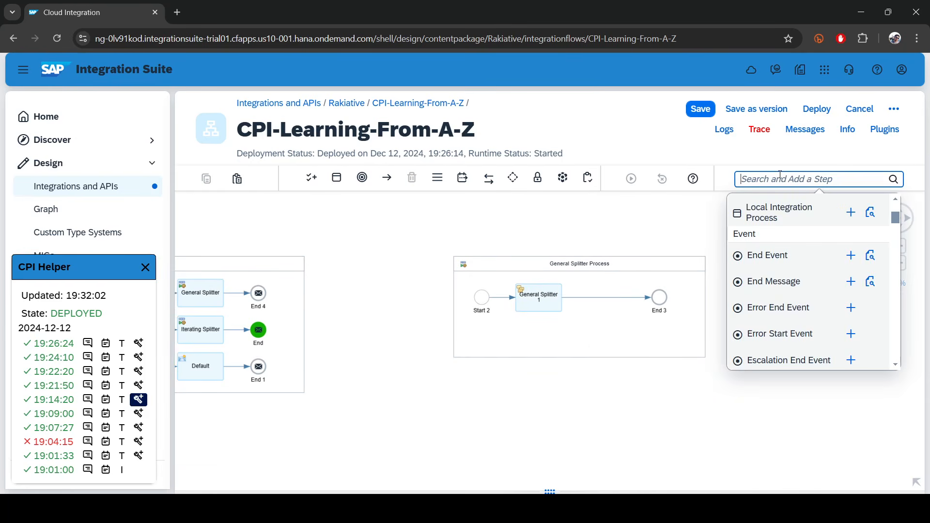
pyautogui.write('con')
pyautogui.scroll(5, 776, 200)
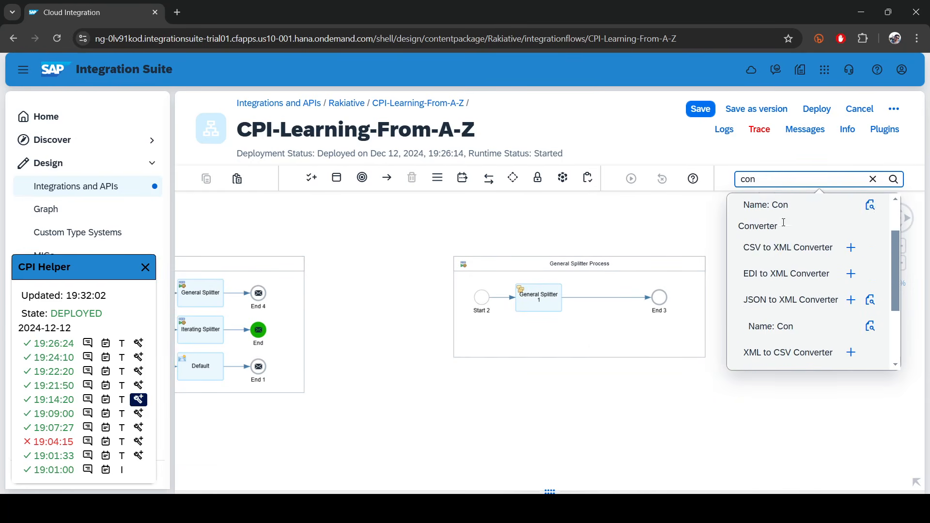
pyautogui.click(852, 241)
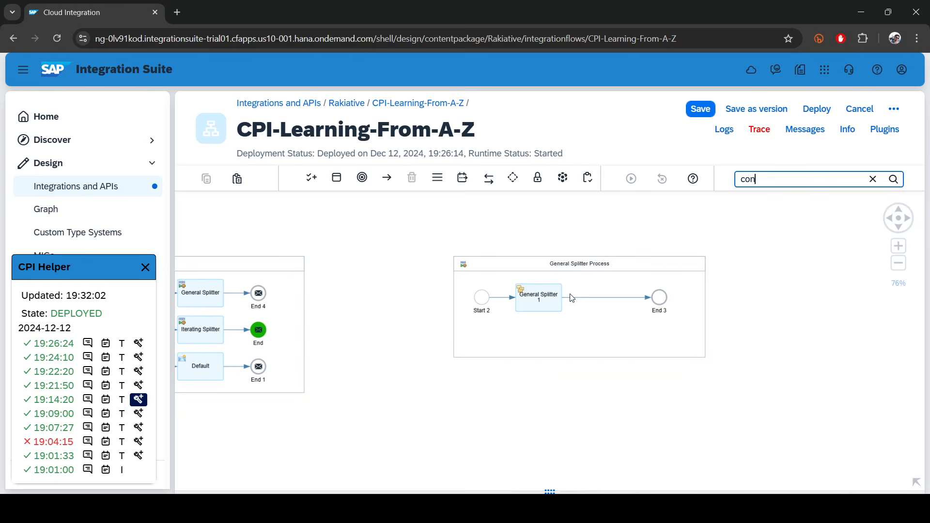
pyautogui.click(616, 297)
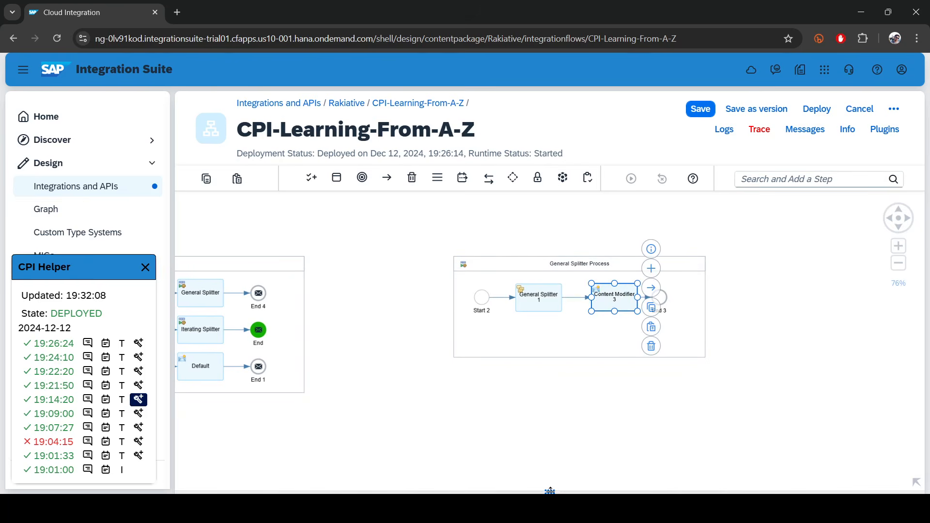
# Set the message body of Content Modifier 3 to type Expression with the value ${in.body}.
pyautogui.click(550, 490)
pyautogui.click(485, 362)
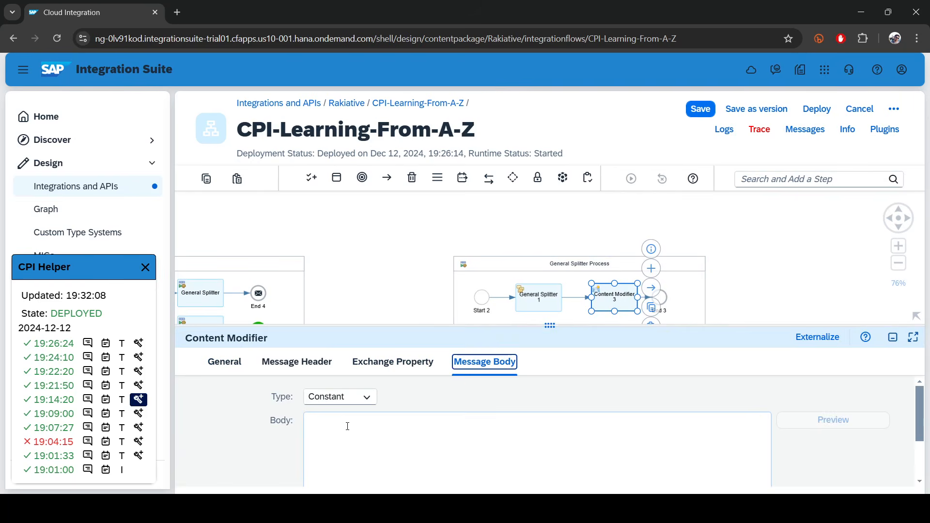
pyautogui.click(357, 400)
pyautogui.click(336, 433)
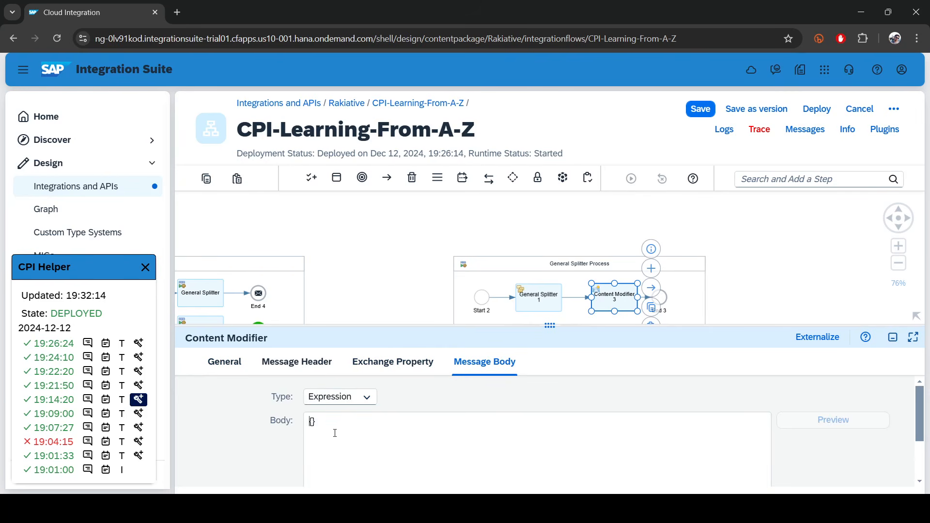
pyautogui.write('${in.body')
# Save the flow as version 1.0.1 and try to deploy it on the Cloud Integration runtime profile.
pyautogui.click(709, 110)
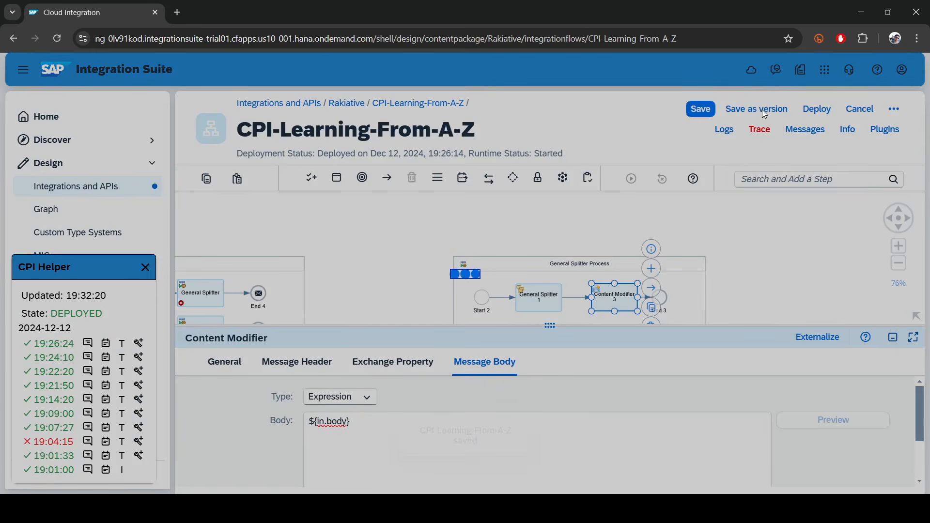
pyautogui.click(762, 110)
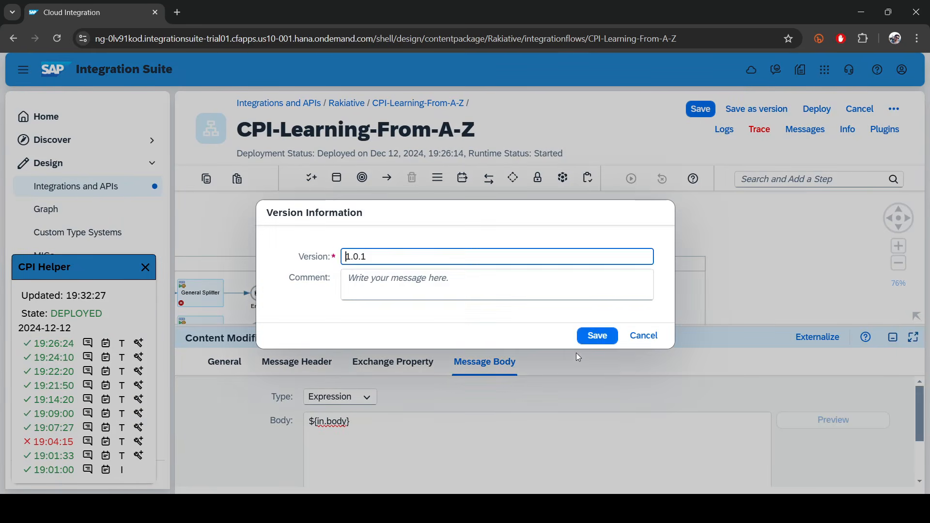
pyautogui.press('Return')
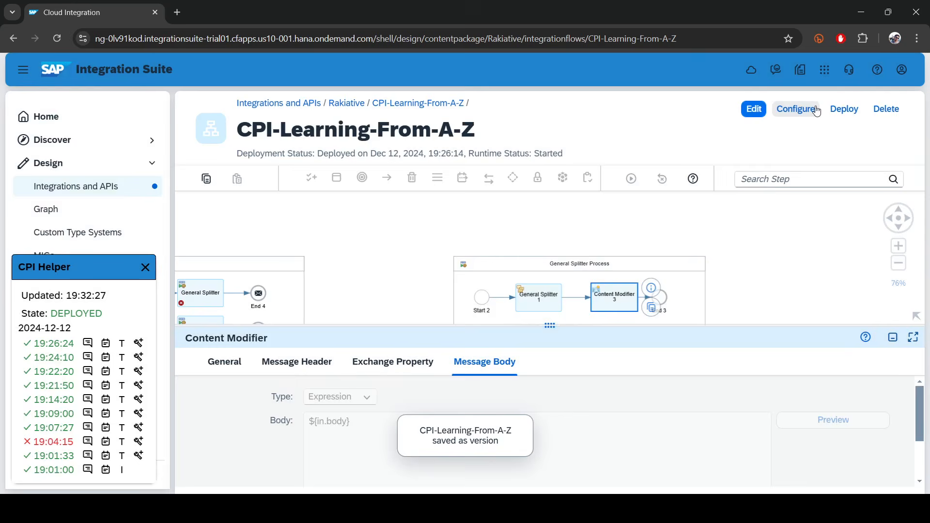
pyautogui.click(845, 109)
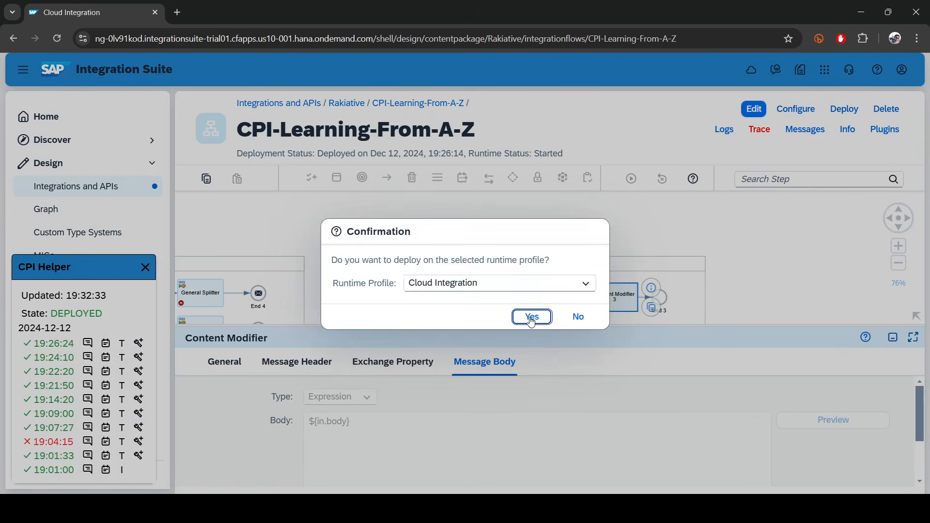
pyautogui.click(533, 315)
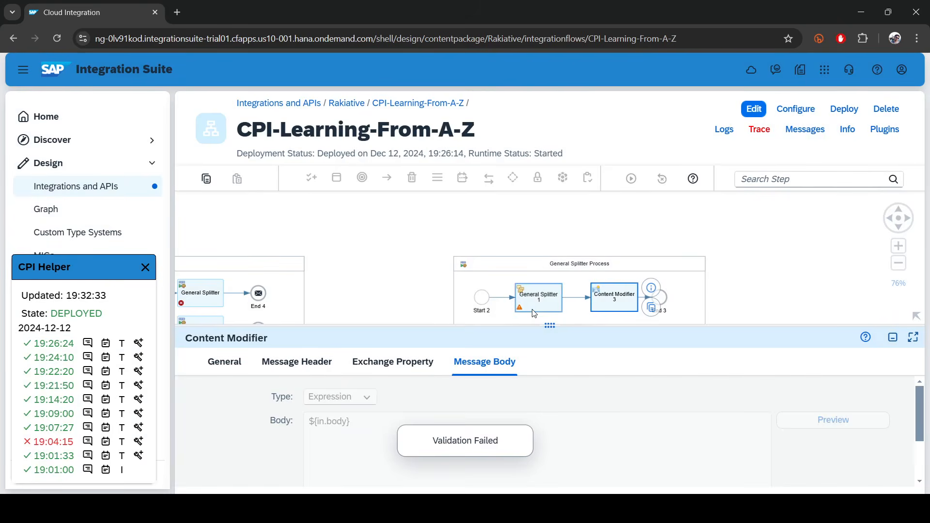
# Check the flow's validation problems and assign General Splitter Process as the local integration process of the General Splitter call.
pyautogui.click(745, 298)
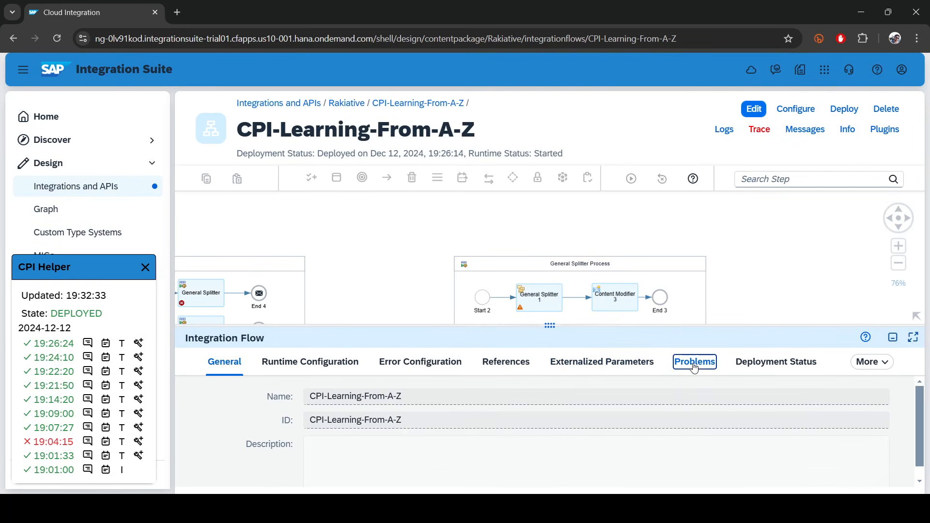
pyautogui.click(685, 369)
pyautogui.click(353, 417)
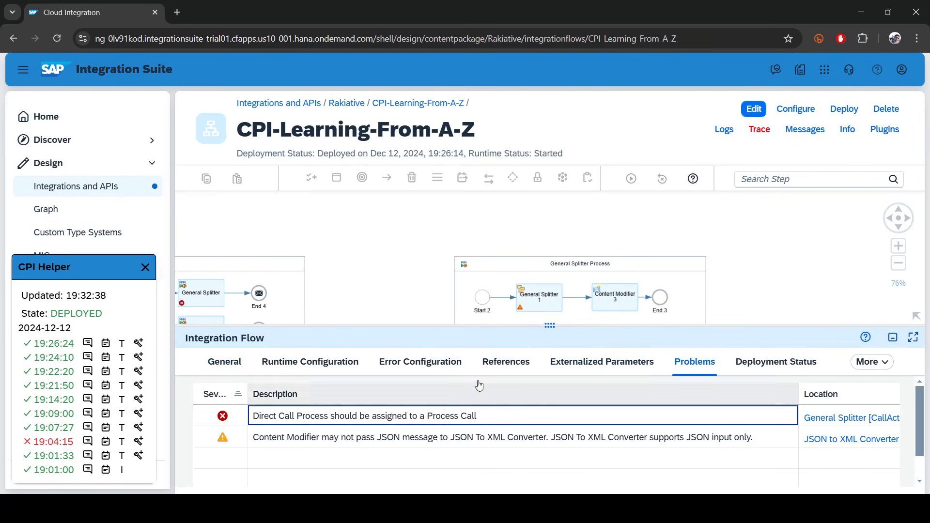
pyautogui.moveTo(530, 326); pyautogui.dragTo(508, 491)
pyautogui.moveTo(368, 321); pyautogui.dragTo(523, 282)
pyautogui.click(358, 257)
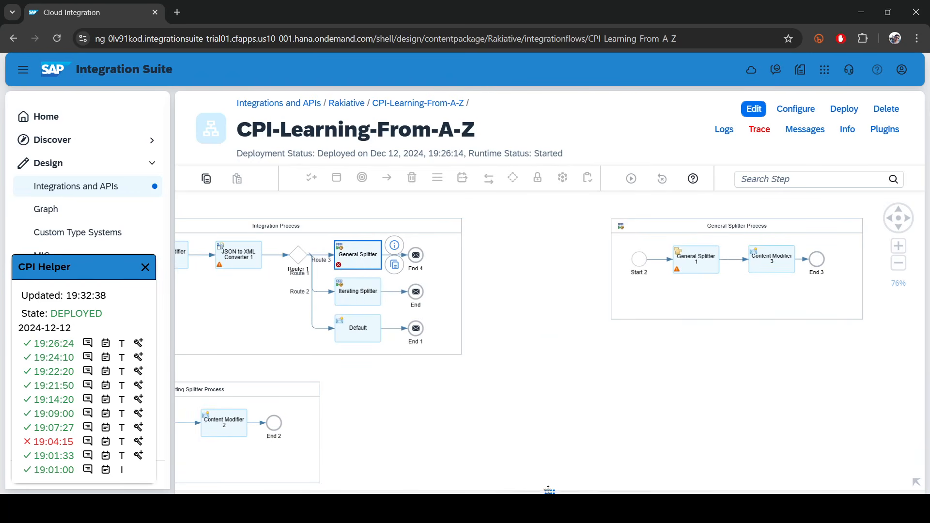
pyautogui.moveTo(549, 489); pyautogui.dragTo(550, 247)
pyautogui.click(298, 283)
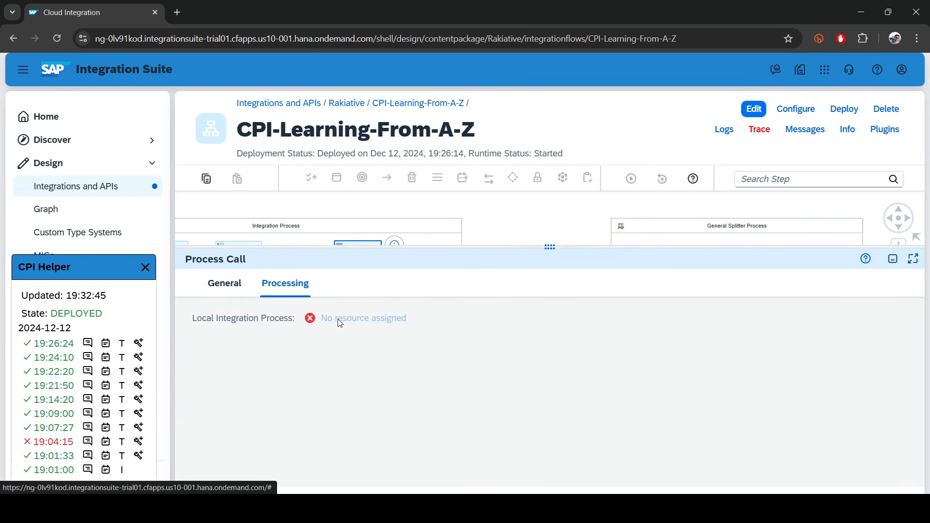
pyautogui.click(753, 109)
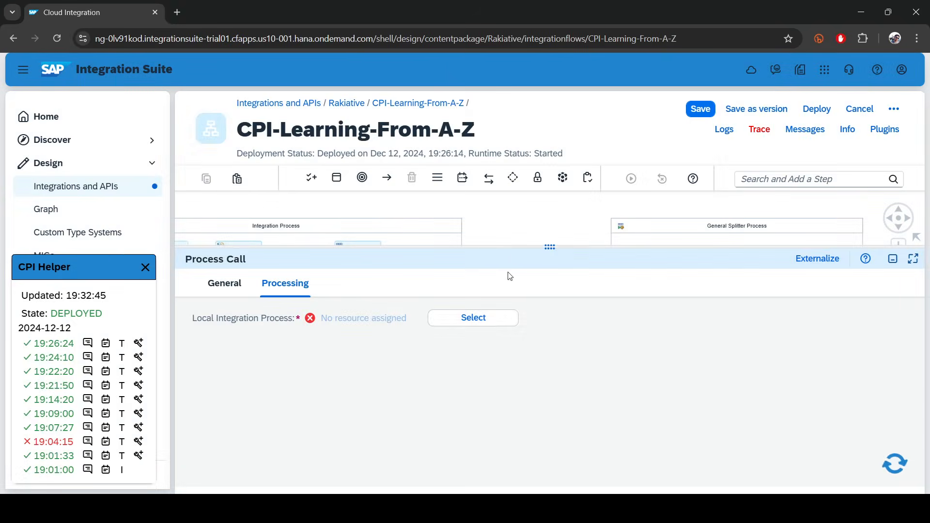
pyautogui.click(474, 318)
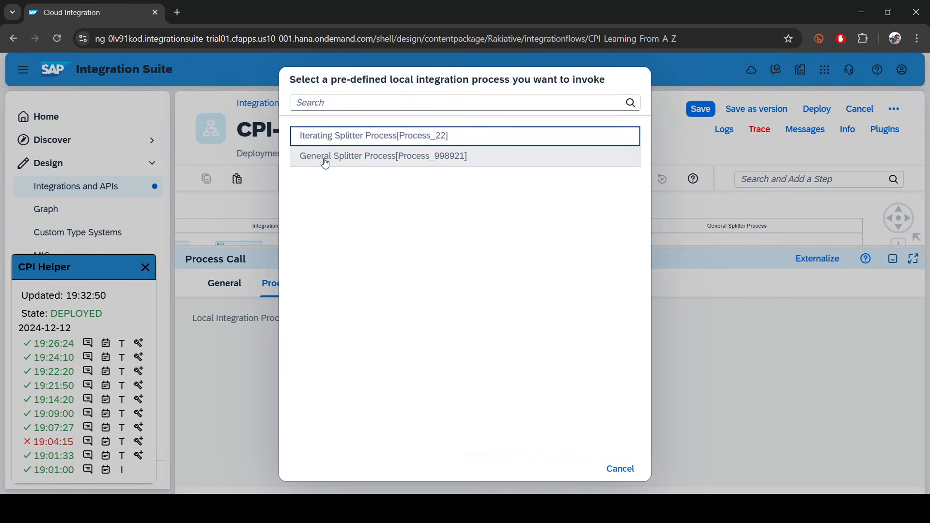
pyautogui.click(324, 160)
# Save the corrected CPI-Learning-From-A-Z flow and deploy it.
pyautogui.click(701, 110)
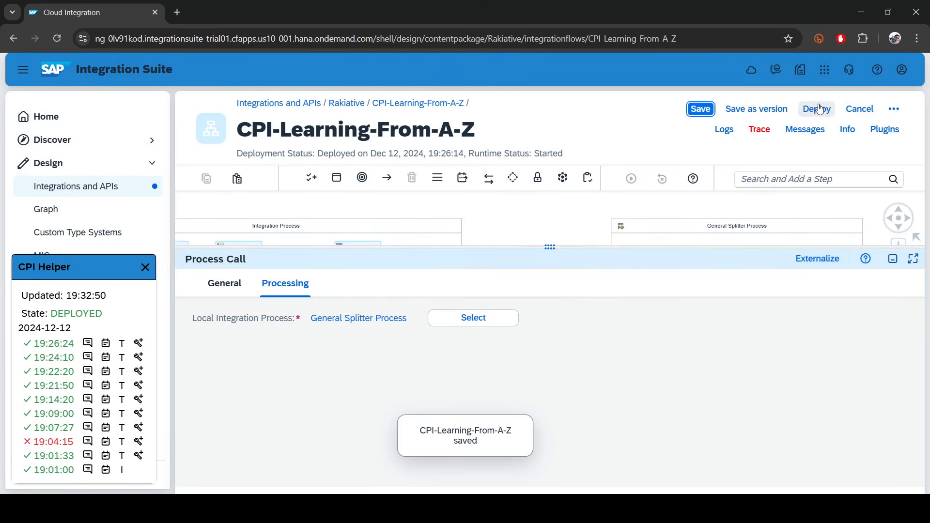
pyautogui.click(819, 108)
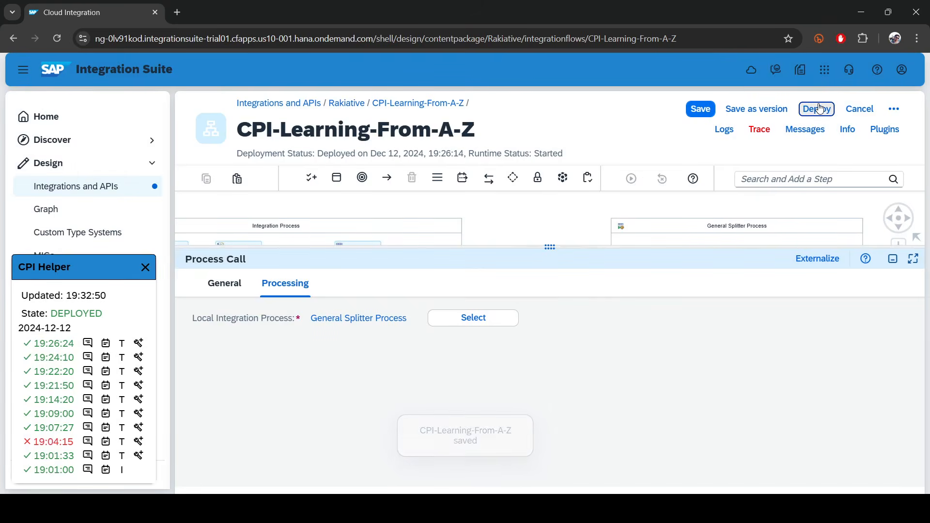
pyautogui.click(531, 317)
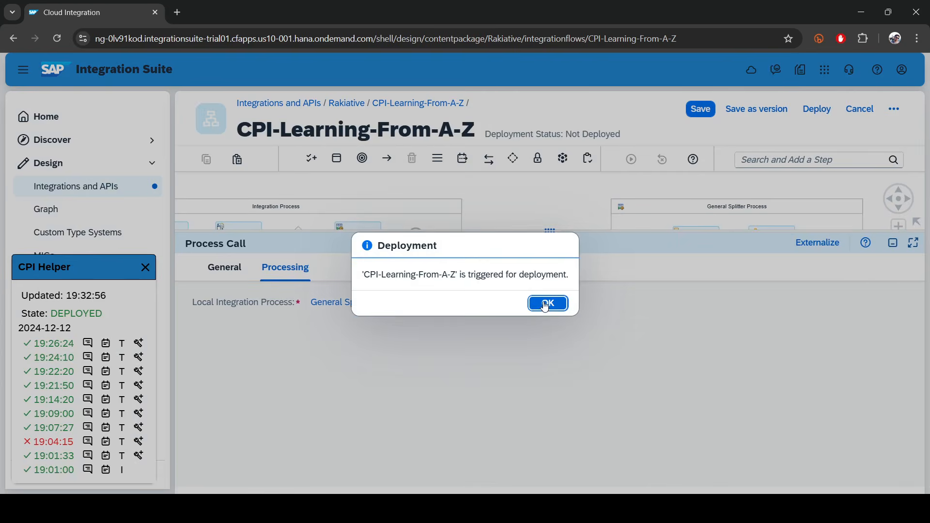
pyautogui.click(545, 305)
# Switch to Postman and send the iflow-practice POST request with the routeName header GeneralSplitter.
pyautogui.moveTo(550, 232); pyautogui.dragTo(550, 433)
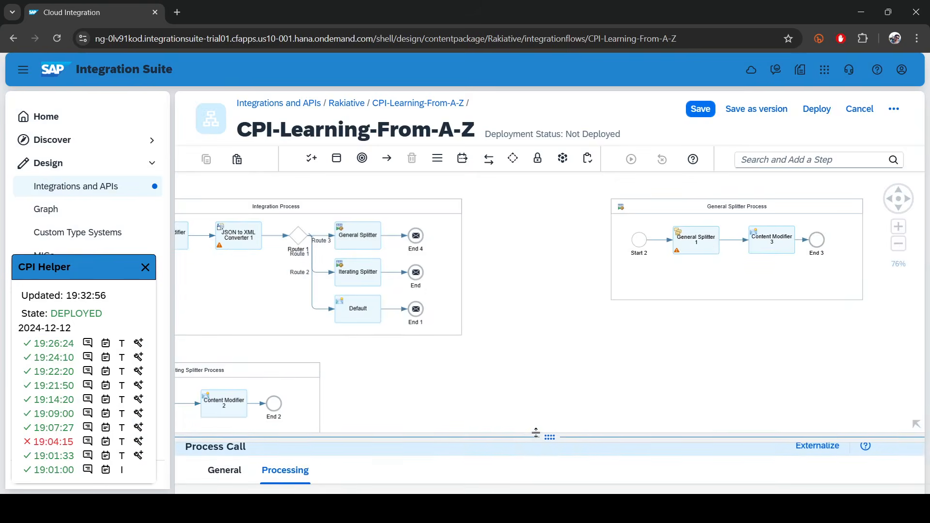
pyautogui.scroll(-3, 556, 328)
pyautogui.moveTo(575, 342); pyautogui.dragTo(589, 325)
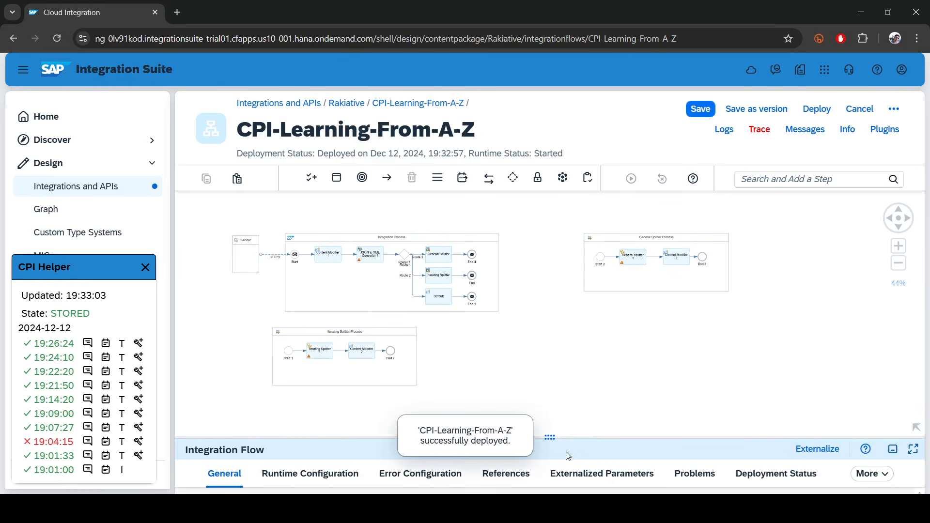
pyautogui.moveTo(570, 437); pyautogui.dragTo(567, 309)
pyautogui.click(200, 509)
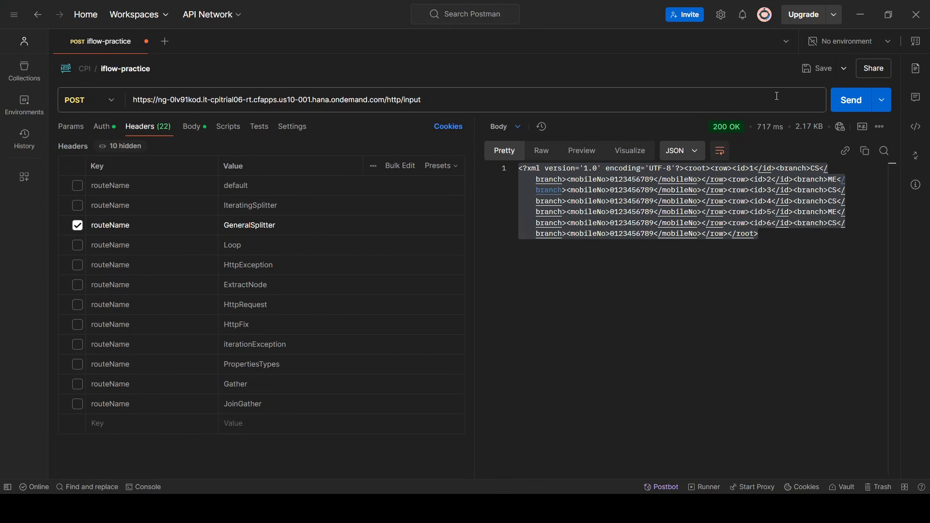
pyautogui.click(851, 107)
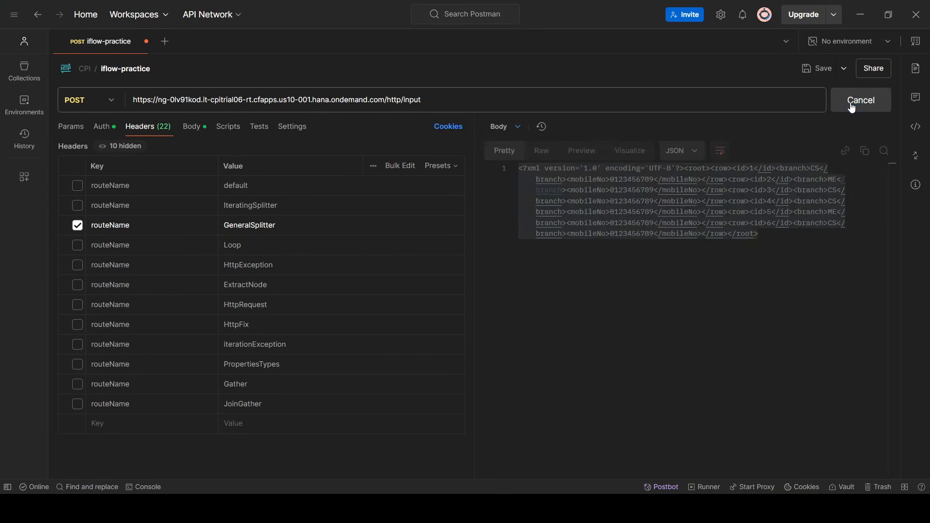
# Return to Integration Suite, enable traces for the flow, and activate inline debugging for the 19:33:12 run.
pyautogui.click(861, 17)
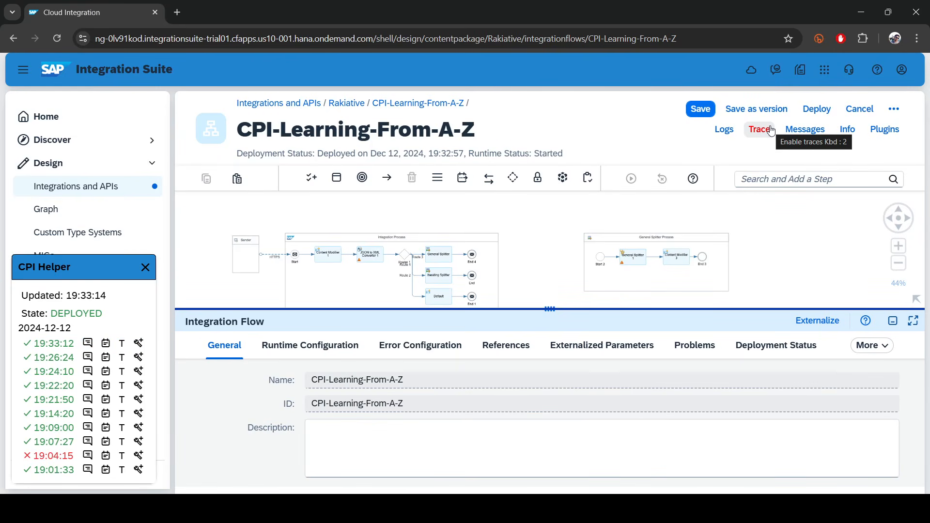
pyautogui.click(771, 131)
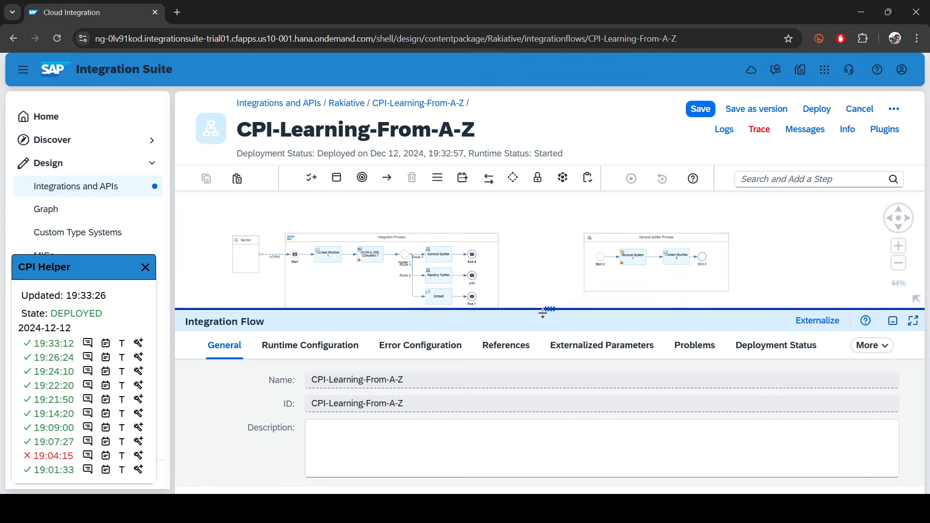
pyautogui.moveTo(550, 309); pyautogui.dragTo(550, 442)
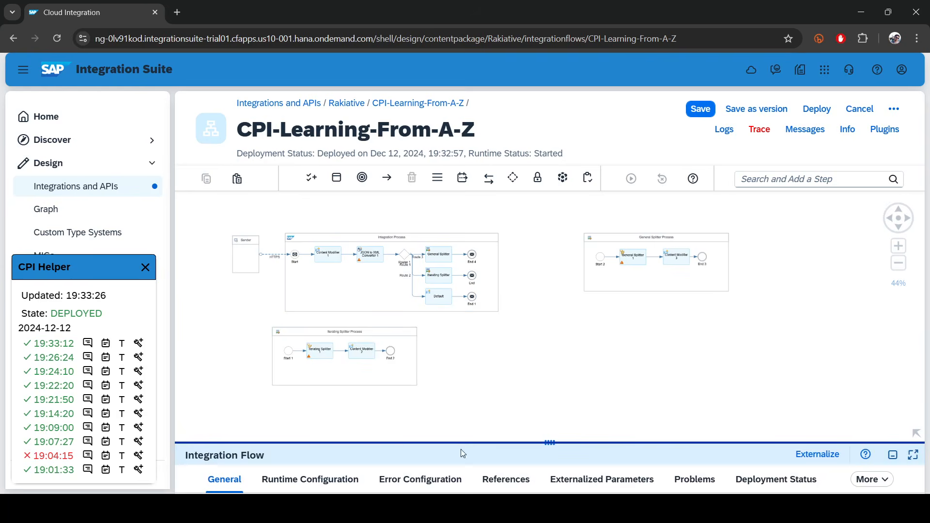
pyautogui.click(139, 343)
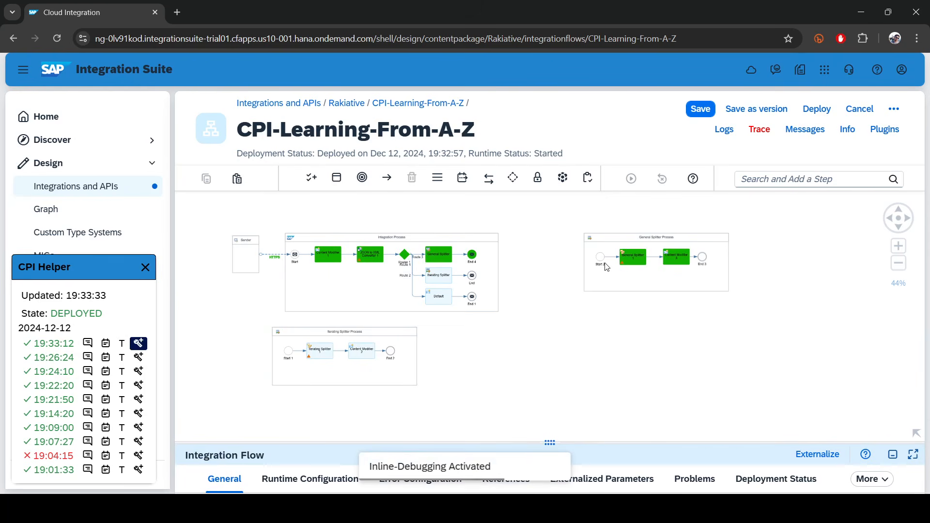
# Examine the split message entries and the first entry's body before Content Modifier 3 in the General Splitter Process.
pyautogui.scroll(3, 641, 261)
pyautogui.click(716, 249)
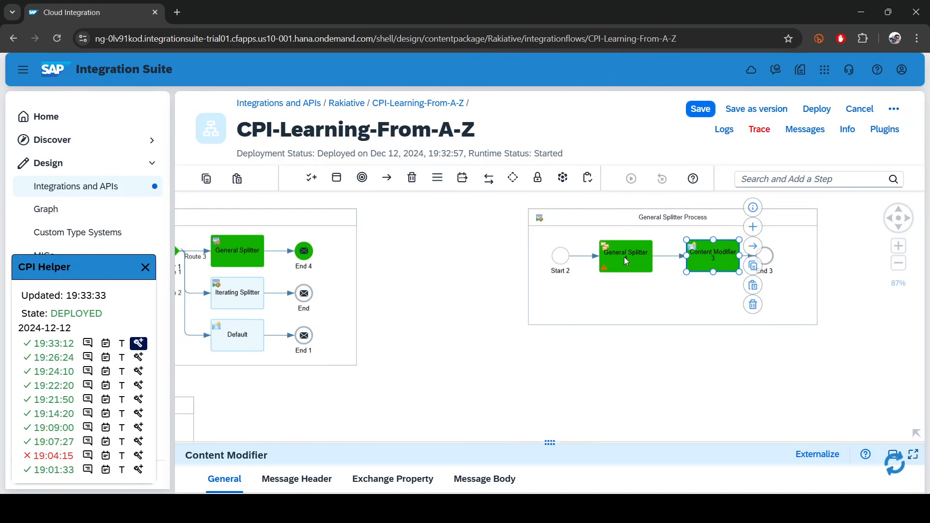
pyautogui.click(698, 262)
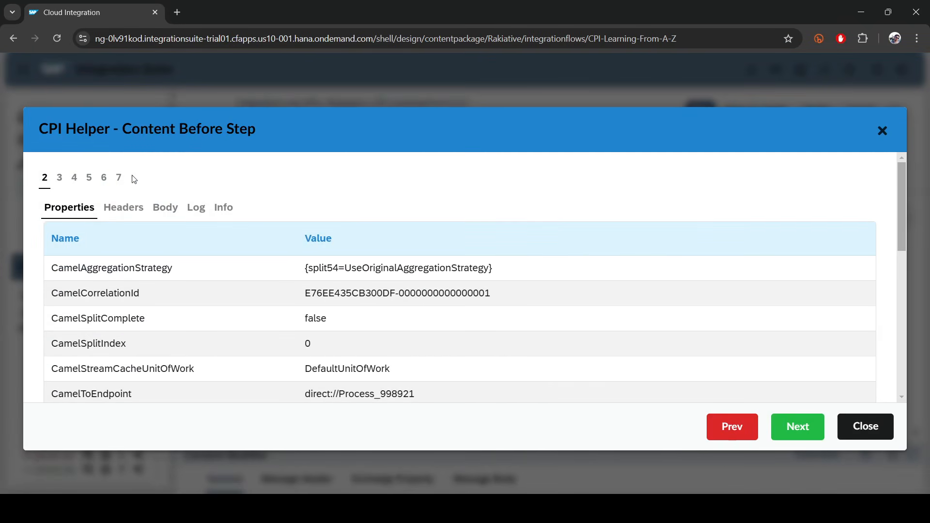
pyautogui.click(167, 207)
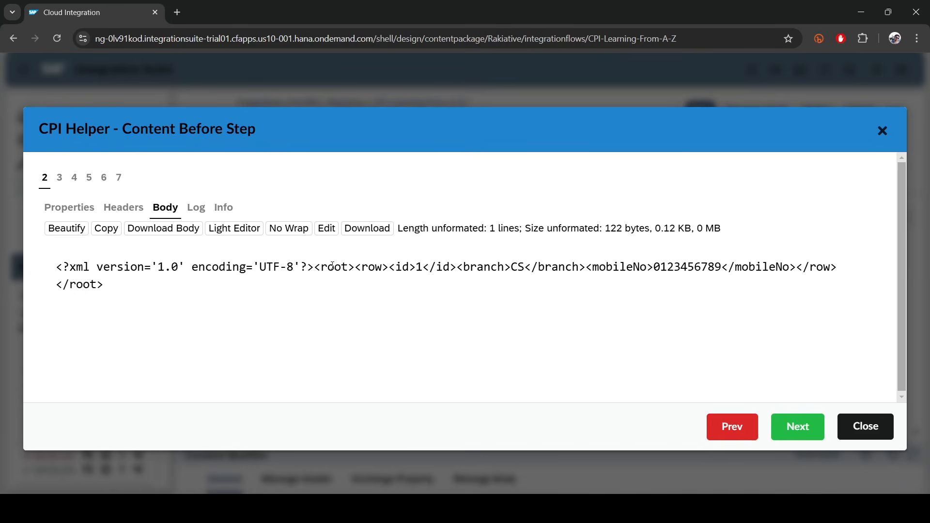
pyautogui.click(860, 427)
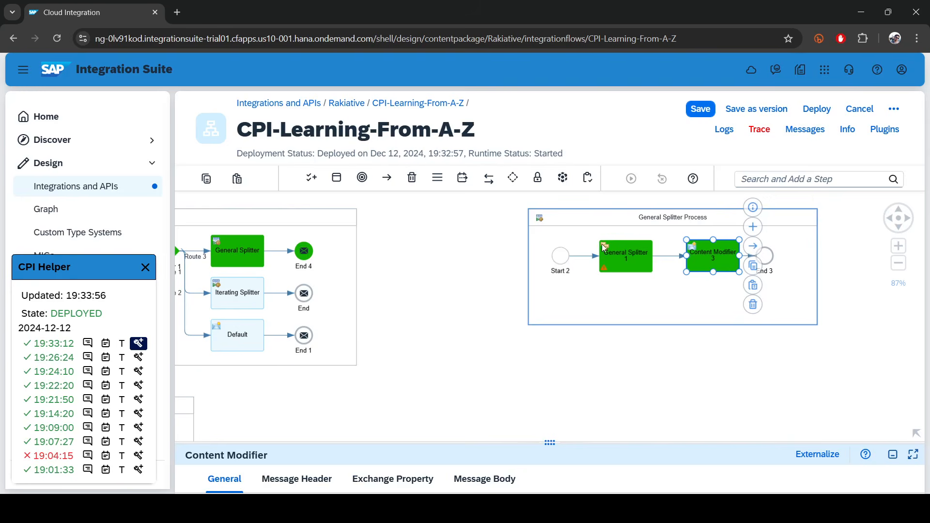
# Switch to Postman, replace the enabled routeName header GeneralSplitter with Loop, and return to Integration Suite.
pyautogui.hotkey('alt', 'Tab')
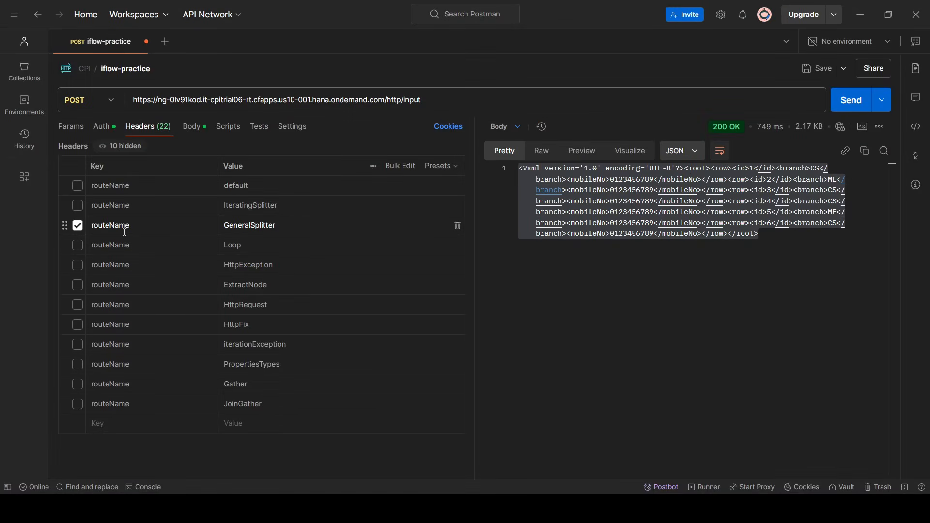
pyautogui.click(78, 226)
pyautogui.click(77, 246)
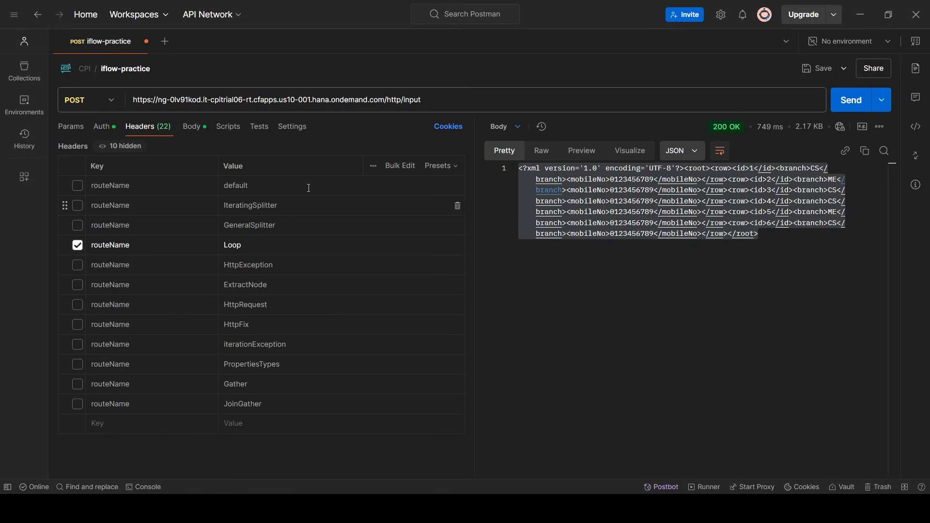
pyautogui.click(859, 19)
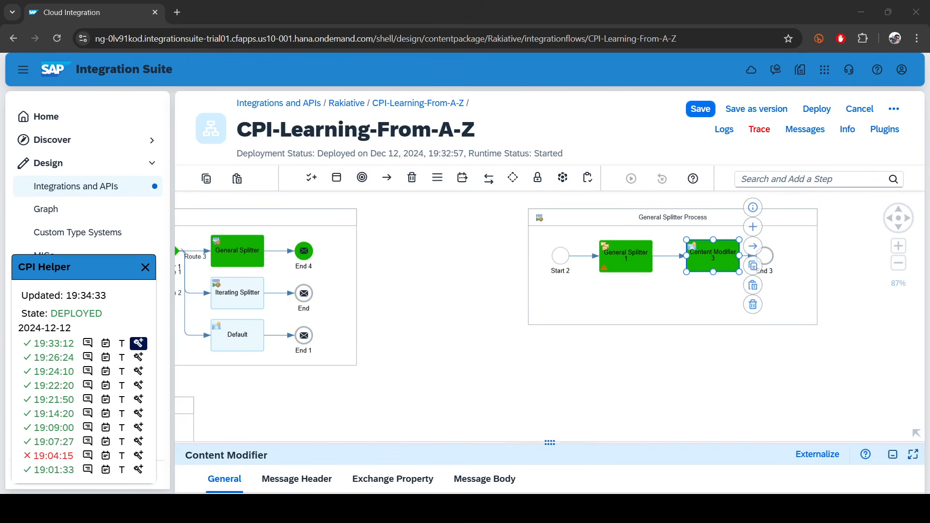
pyautogui.click(819, 178)
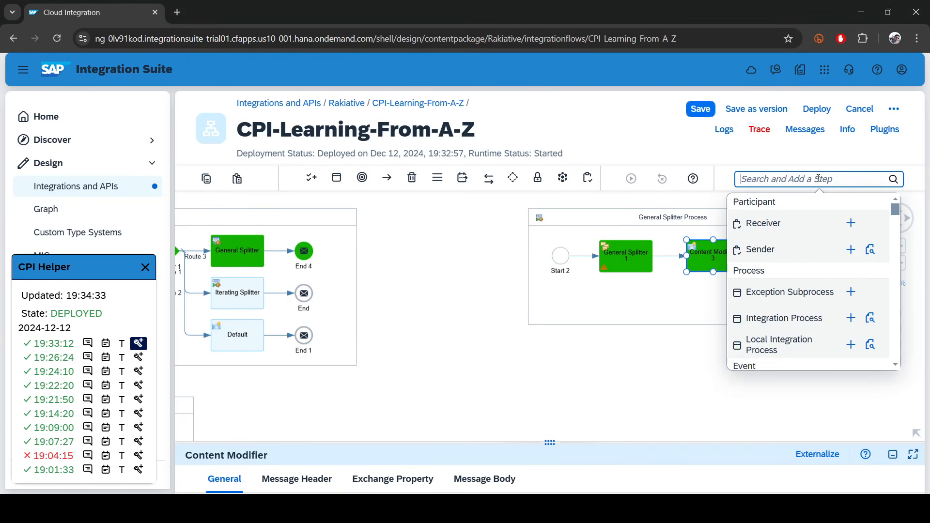
pyautogui.write('loo')
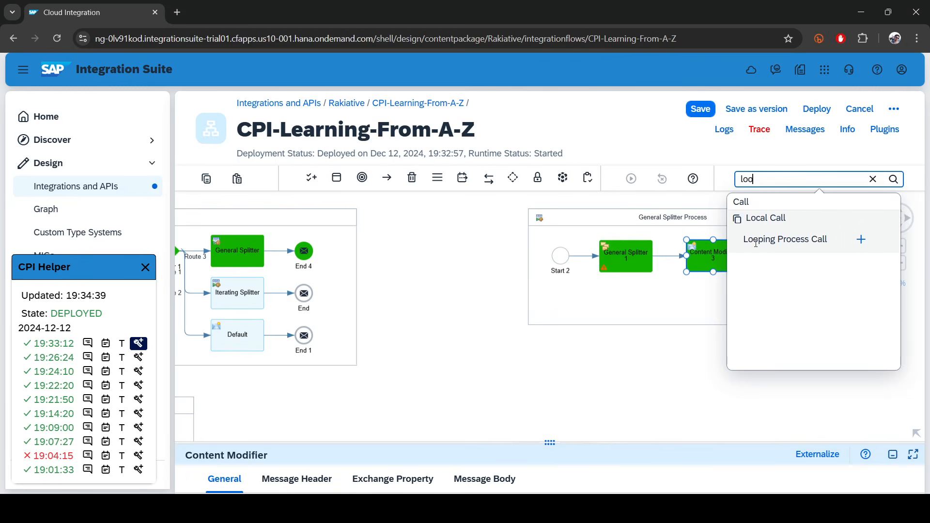
pyautogui.click(861, 240)
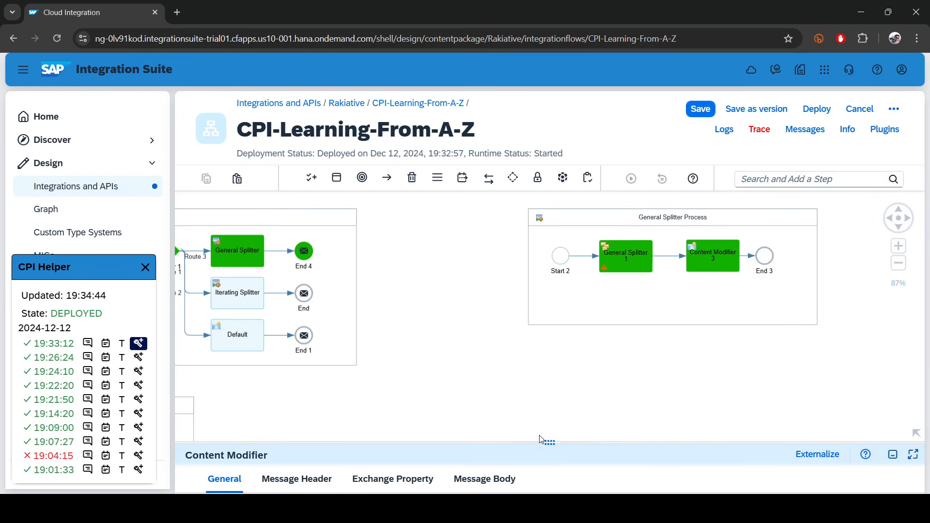
# Add a Looping Process Call below Content Modifier 1 in the Integration Process.
pyautogui.click(552, 443)
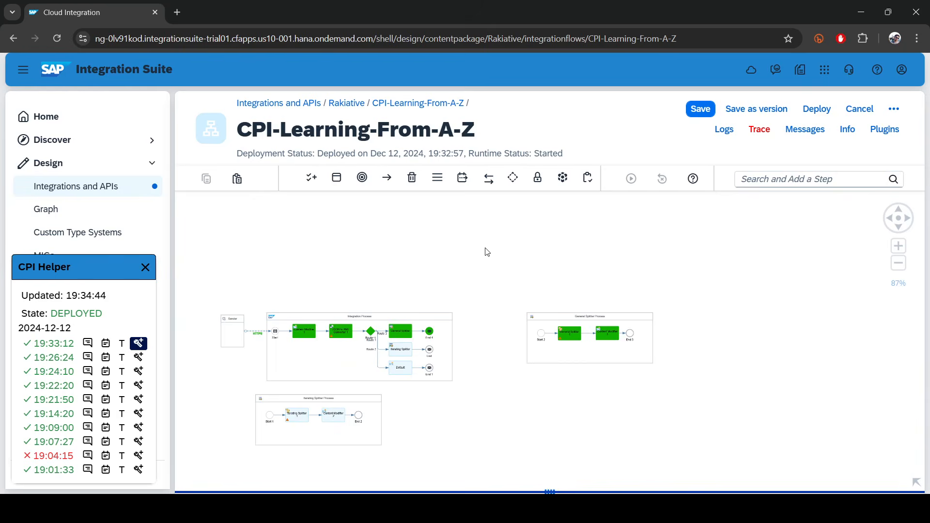
pyautogui.click(809, 180)
pyautogui.write('loop')
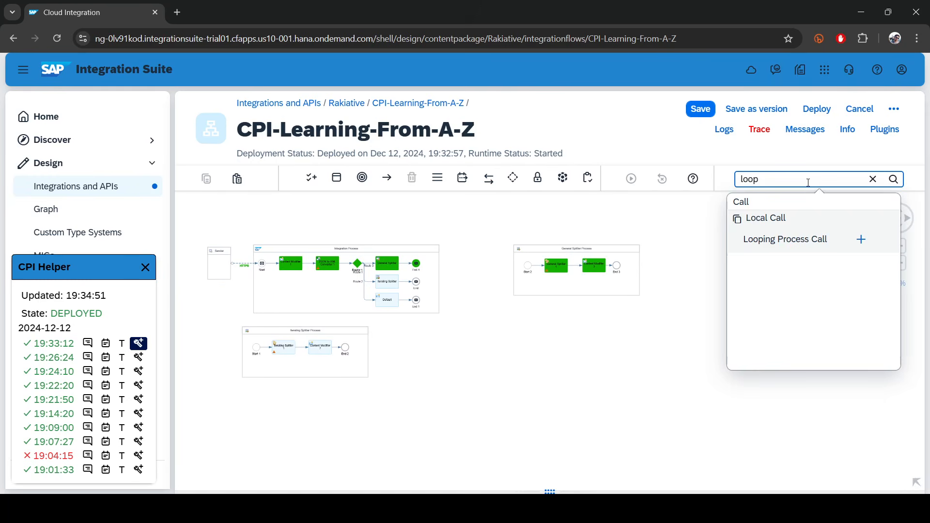
pyautogui.click(861, 239)
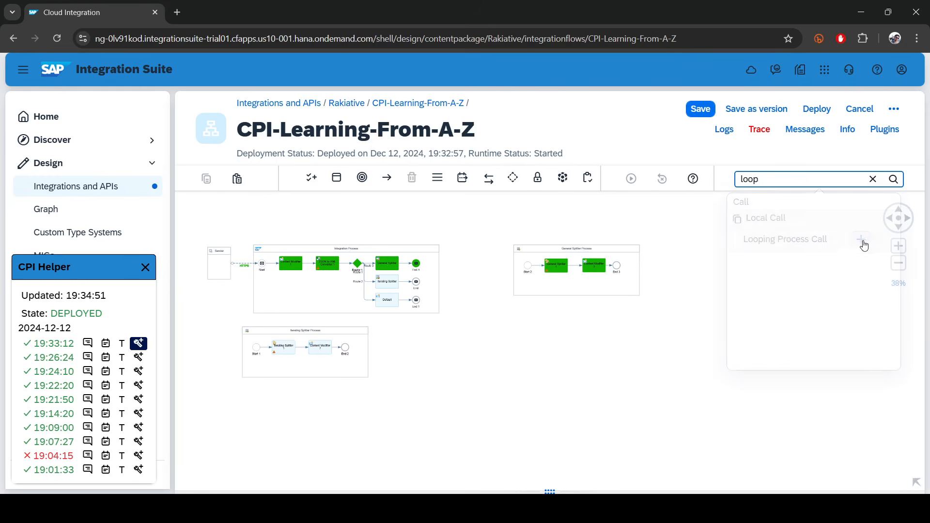
pyautogui.click(307, 296)
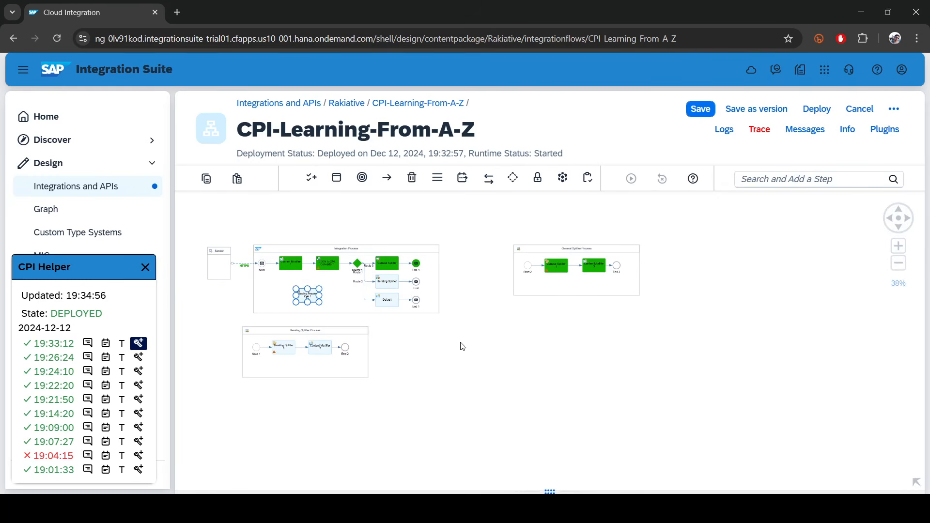
pyautogui.click(486, 364)
# Connect Router 1 to Looping Process Call 1 with a new route.
pyautogui.scroll(5, 307, 302)
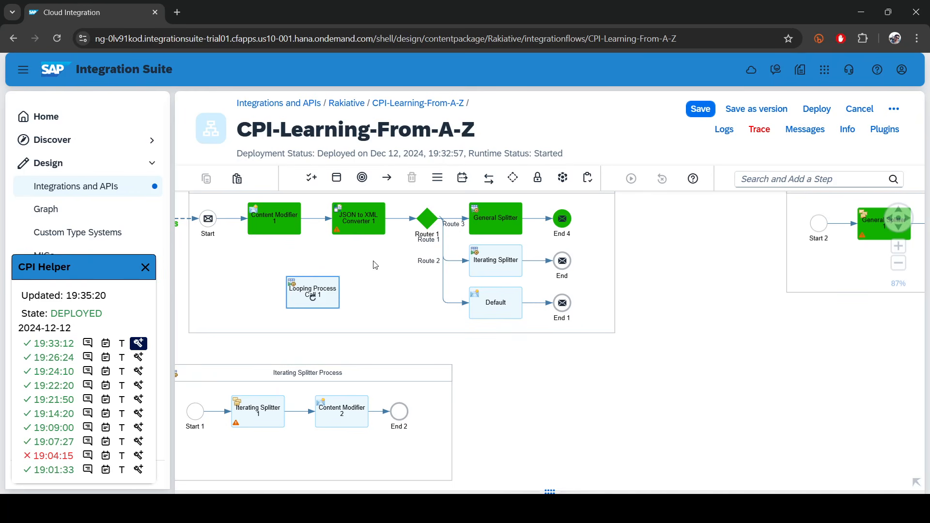
pyautogui.click(427, 219)
pyautogui.scroll(1, 452, 234)
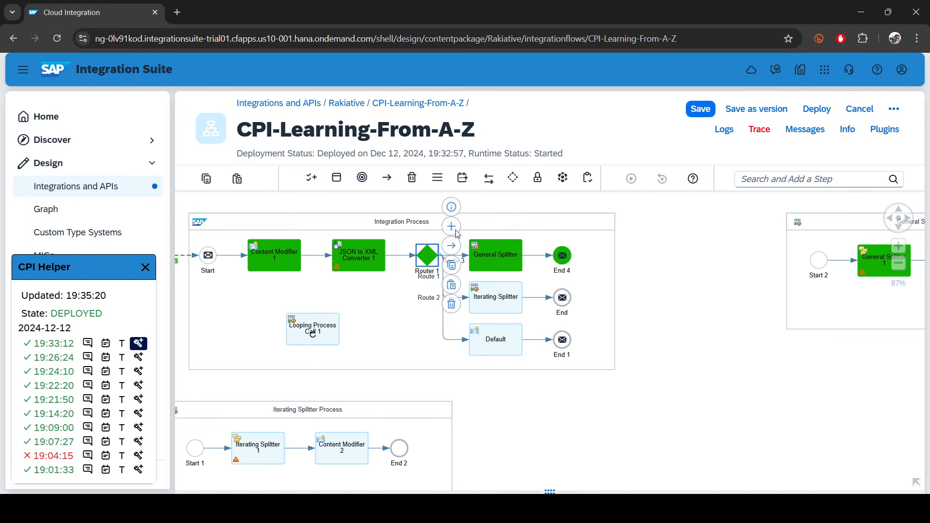
pyautogui.moveTo(451, 246); pyautogui.dragTo(299, 324)
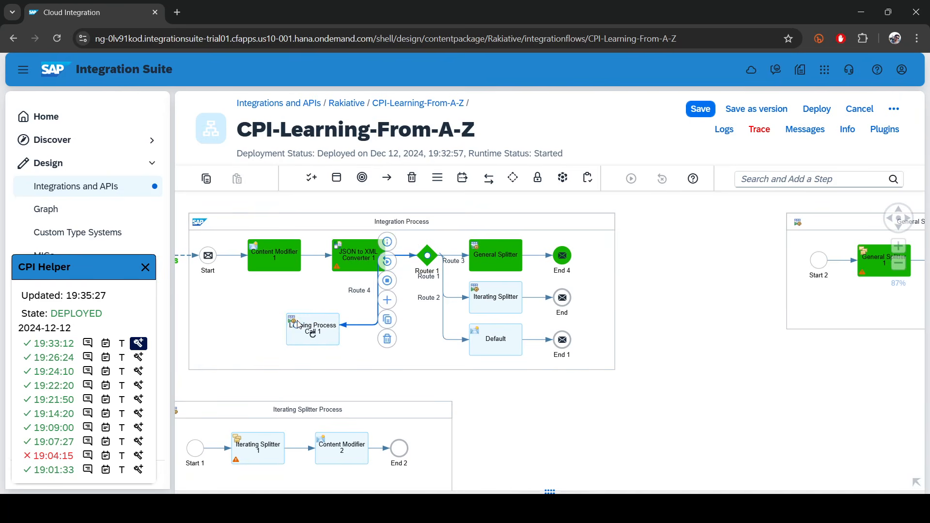
# Set Route 4's expression type to Non-XML with the condition ${header.routeName} = 'Loop', and check the header value in Postman.
pyautogui.moveTo(548, 489); pyautogui.dragTo(546, 322)
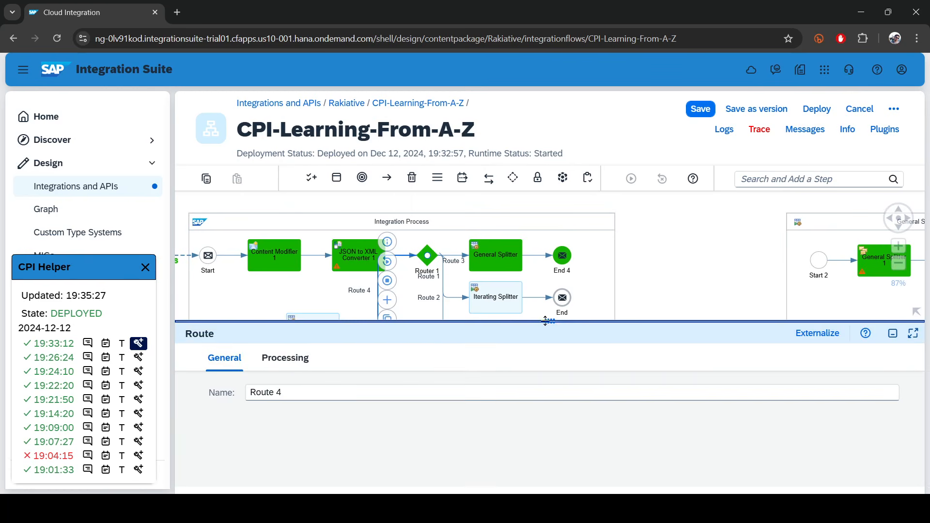
pyautogui.click(290, 363)
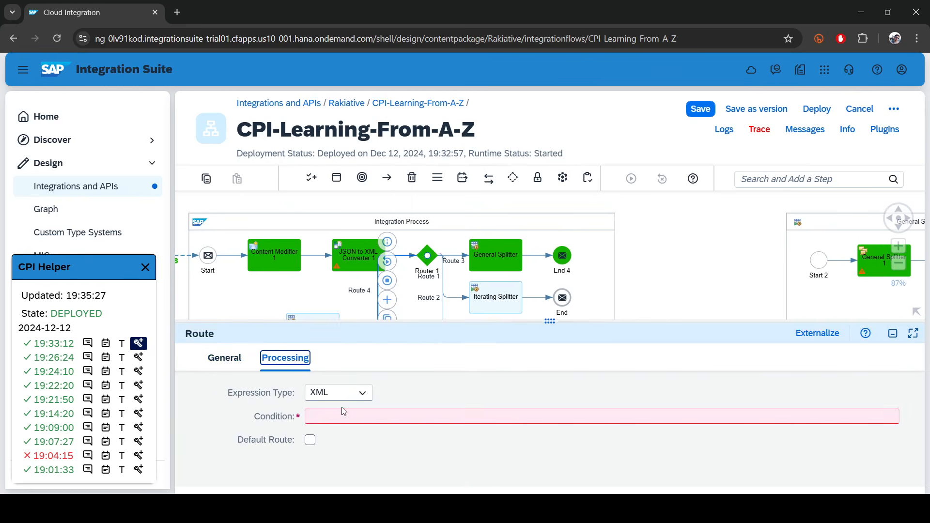
pyautogui.click(344, 393)
pyautogui.click(348, 412)
pyautogui.write("${header.routeName} = 'Loop'")
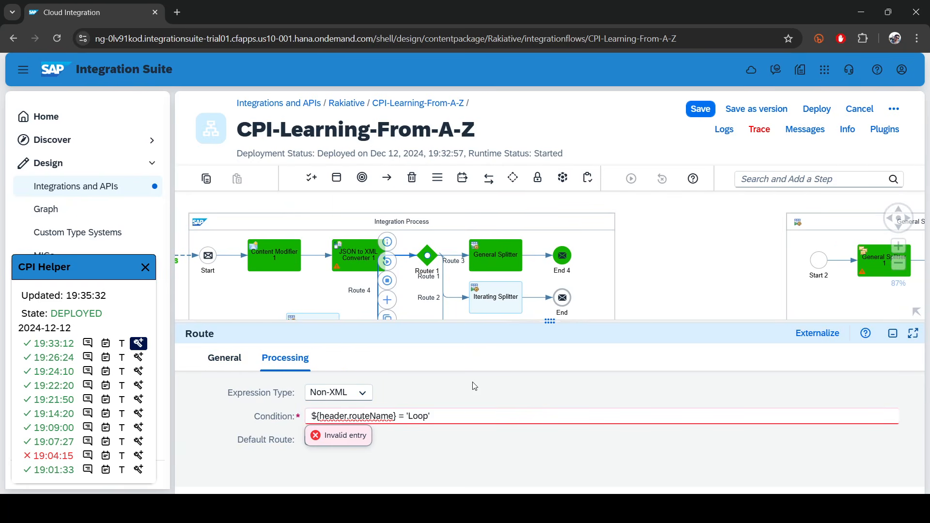
pyautogui.click(198, 508)
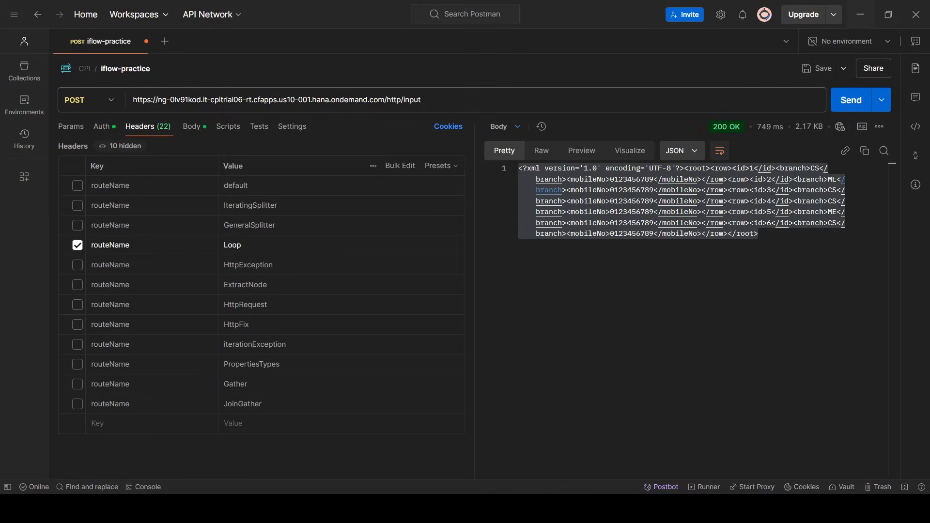
pyautogui.click(198, 509)
# Add an End Message event, connect Looping Process Call 1 to it, and auto-arrange the Integration Process layout.
pyautogui.moveTo(571, 321); pyautogui.dragTo(535, 469)
pyautogui.click(757, 184)
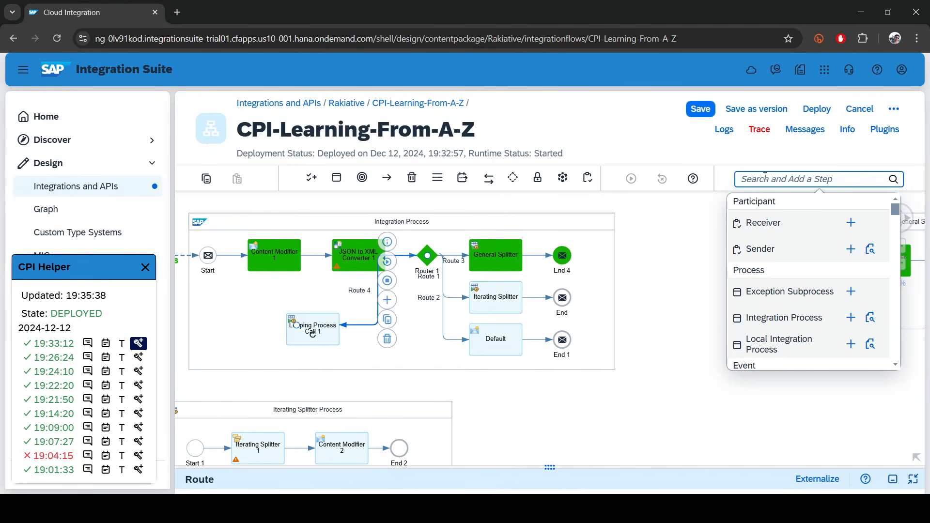
pyautogui.write('end')
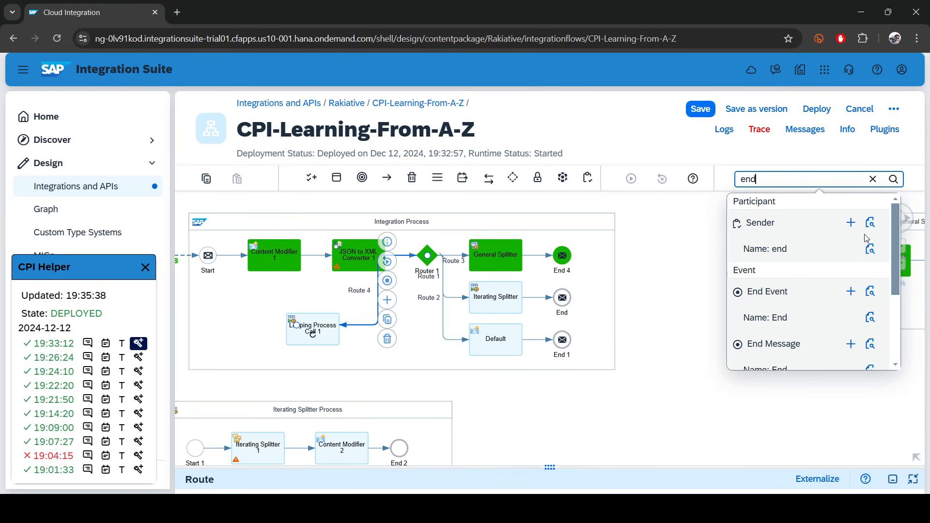
pyautogui.click(855, 345)
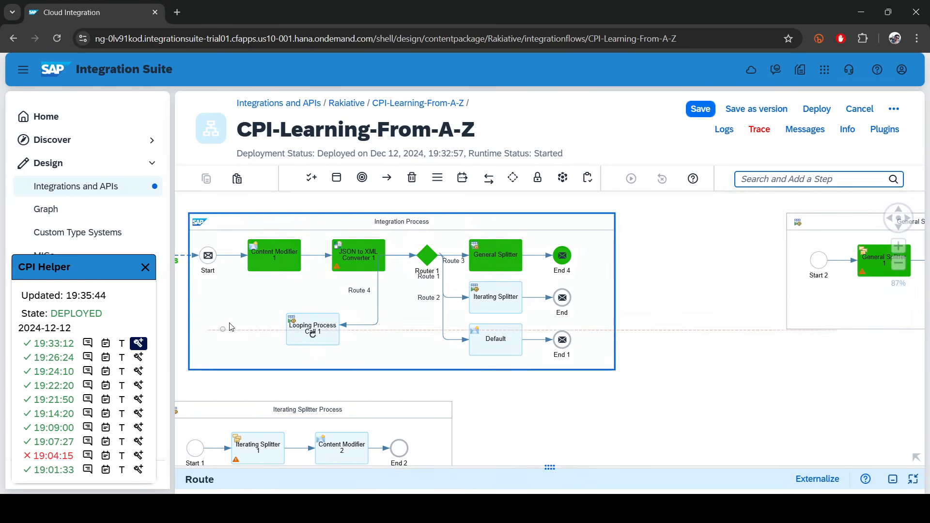
pyautogui.click(264, 328)
pyautogui.click(315, 331)
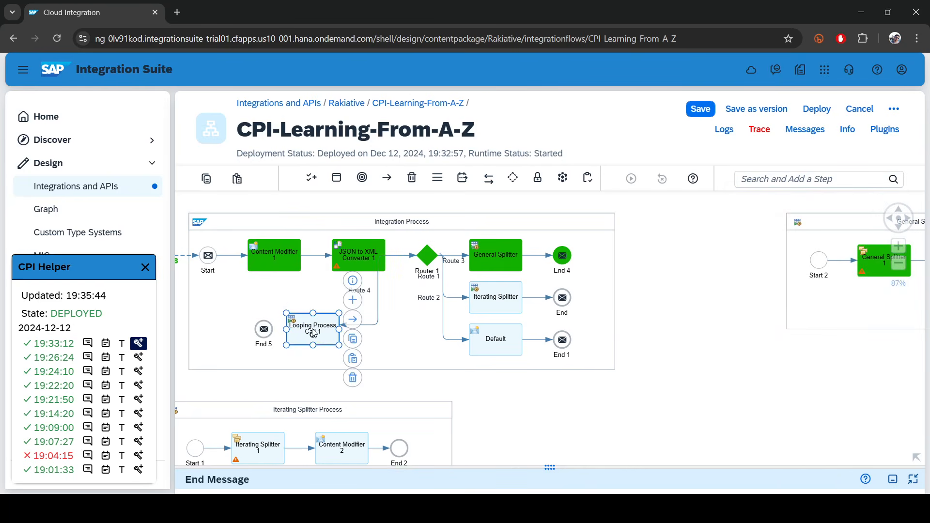
pyautogui.moveTo(352, 327); pyautogui.dragTo(262, 330)
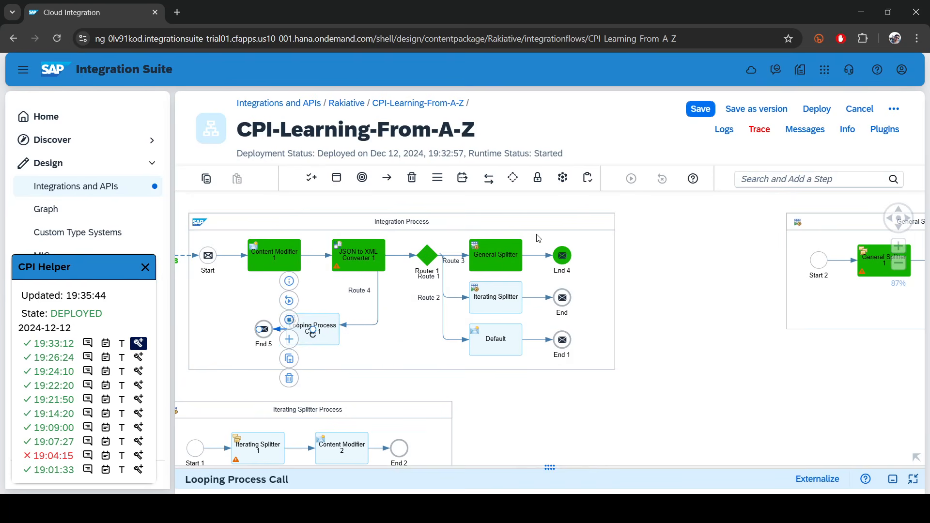
pyautogui.click(583, 218)
pyautogui.click(629, 292)
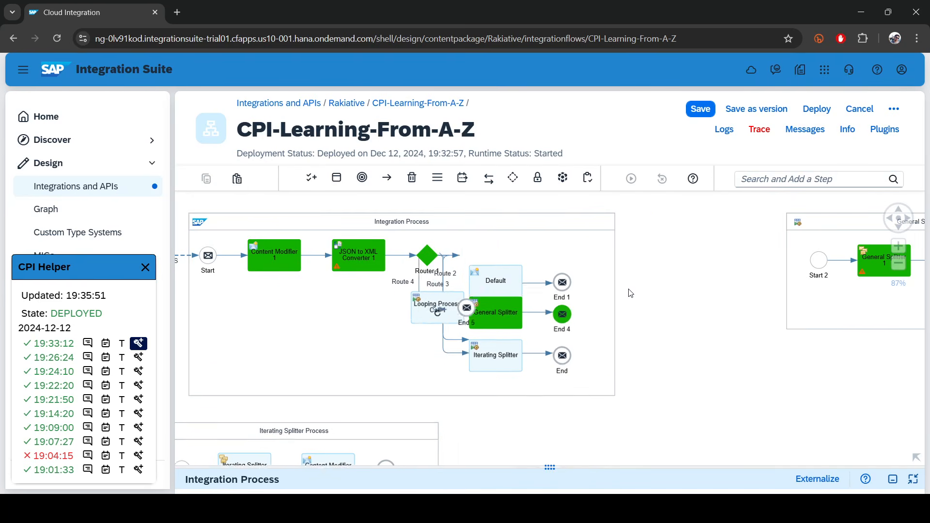
# Add a Local Integration Process to the canvas below the General Splitter Process.
pyautogui.click(494, 295)
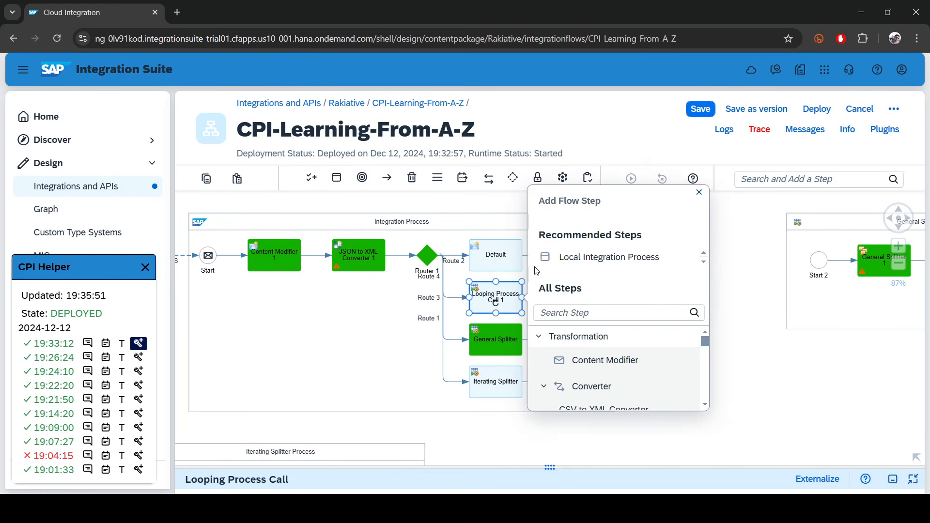
pyautogui.click(535, 268)
pyautogui.click(571, 262)
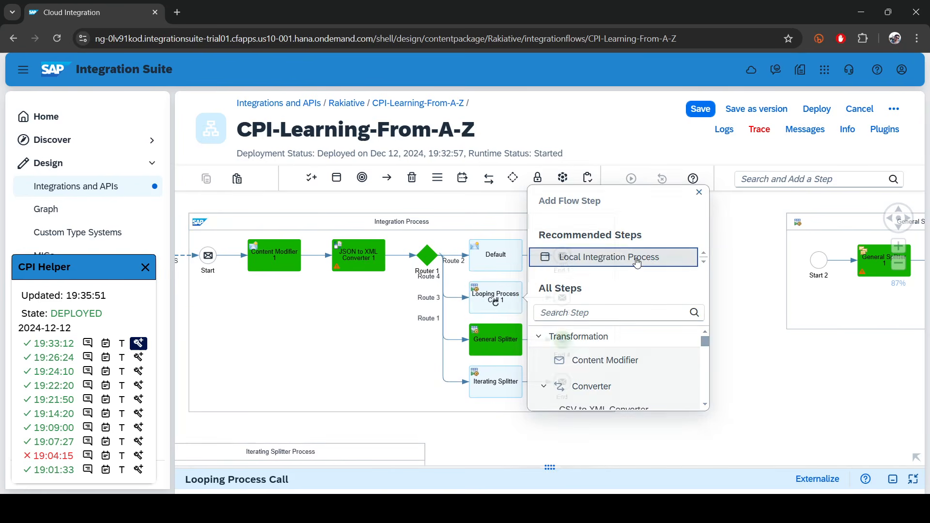
pyautogui.click(792, 372)
pyautogui.moveTo(739, 328)
pyautogui.mouseDown()
pyautogui.moveTo(799, 352)
pyautogui.moveTo(868, 351)
pyautogui.moveTo(874, 390)
pyautogui.mouseUp()
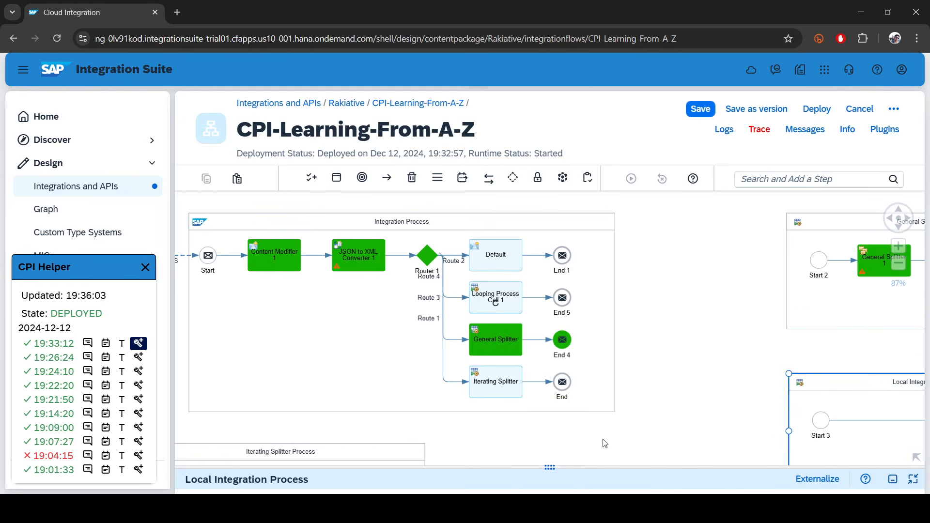
# Rename the new Local Integration Process as Loop Process.
pyautogui.moveTo(597, 470); pyautogui.dragTo(597, 270)
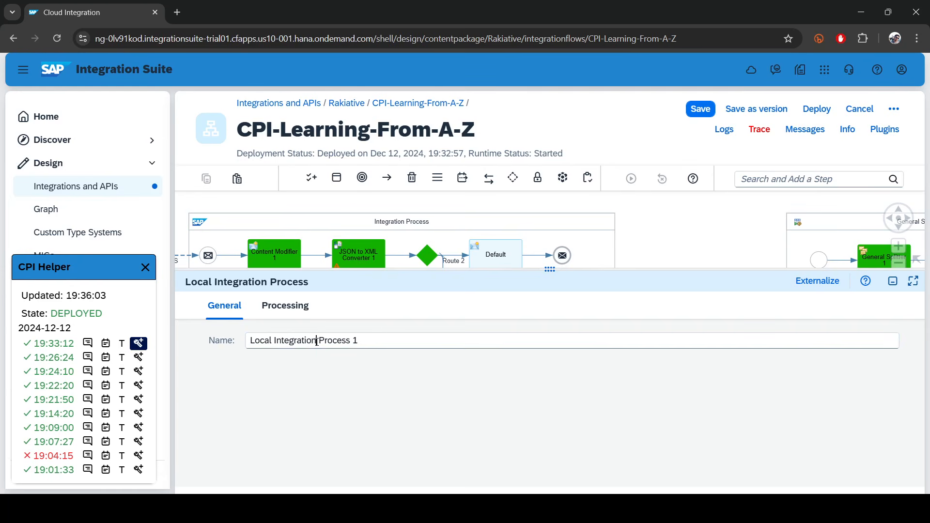
pyautogui.moveTo(318, 340); pyautogui.dragTo(105, 317)
pyautogui.write('Loop Process')
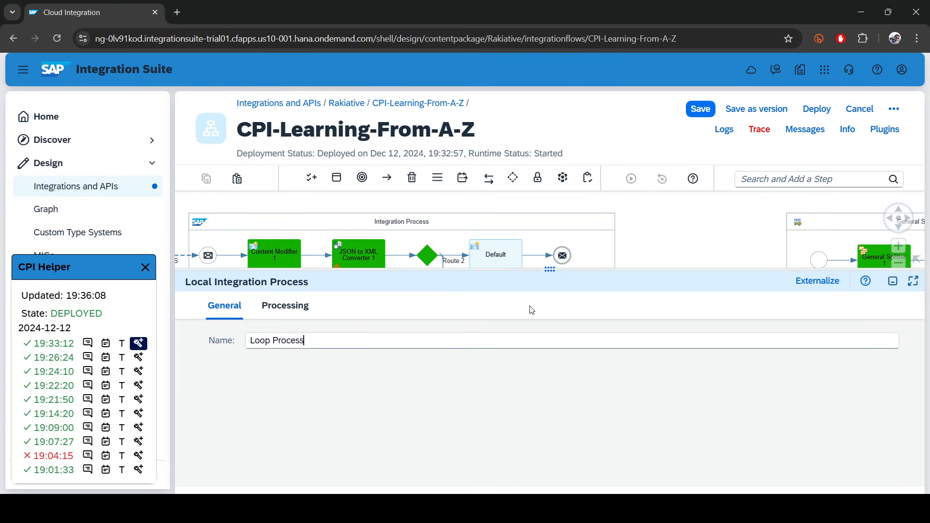
pyautogui.moveTo(552, 262); pyautogui.dragTo(550, 485)
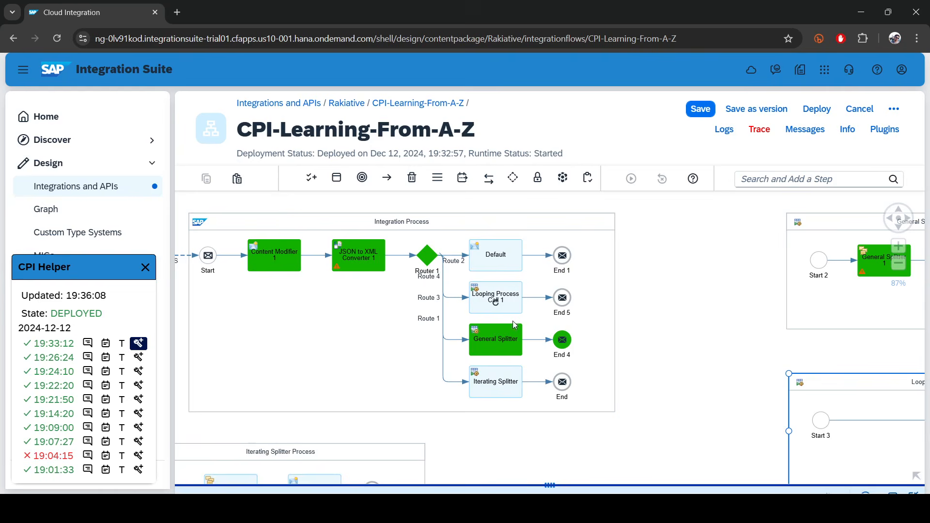
# Set Looping Process Call 1 to invoke the local integration process Loop Process.
pyautogui.click(497, 302)
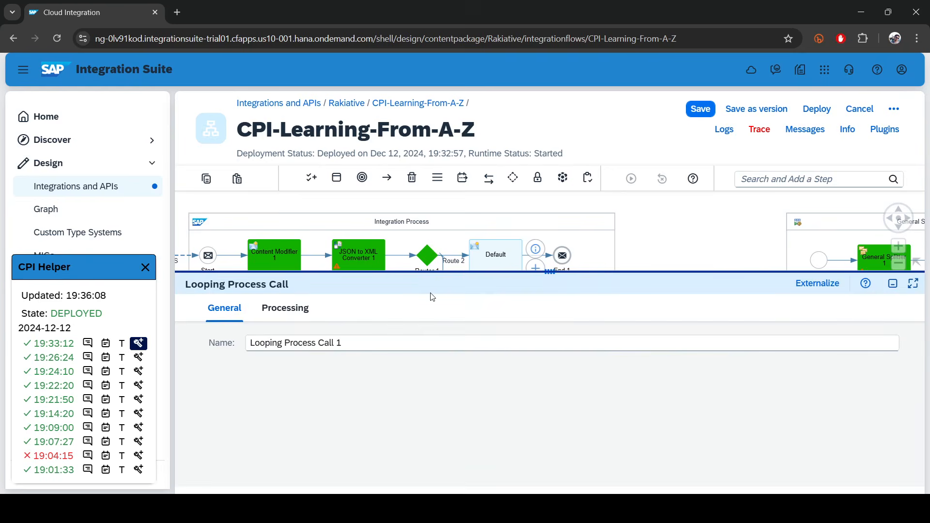
pyautogui.click(307, 296)
pyautogui.click(471, 342)
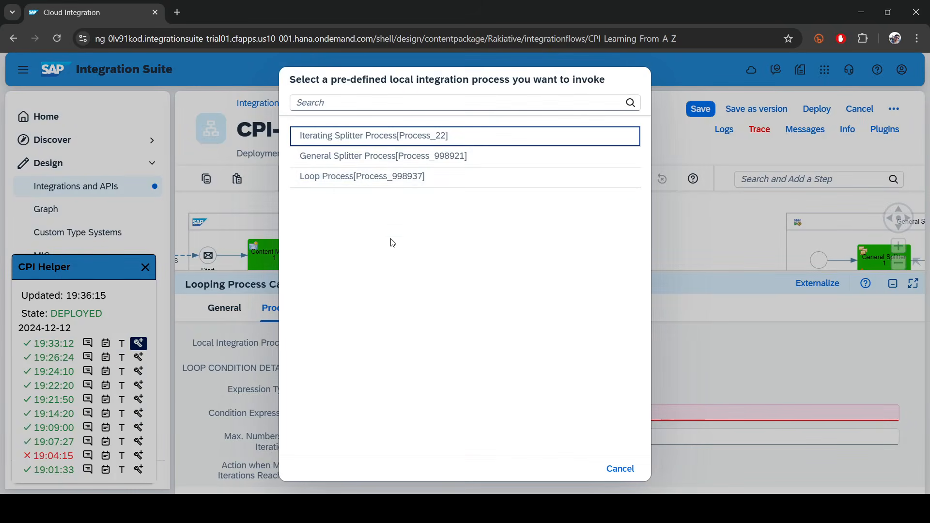
pyautogui.click(360, 177)
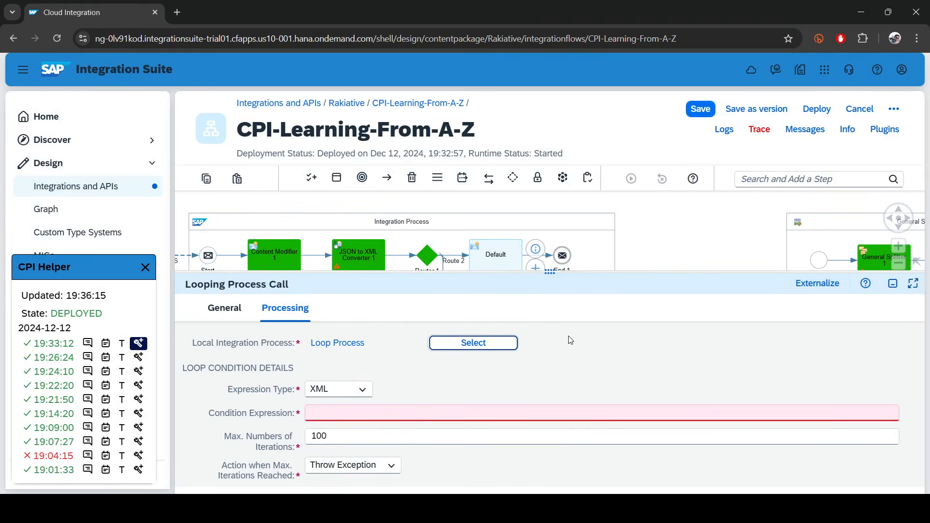
# Review the Looping Process Call's expression type options and its loop condition fields.
pyautogui.click(363, 389)
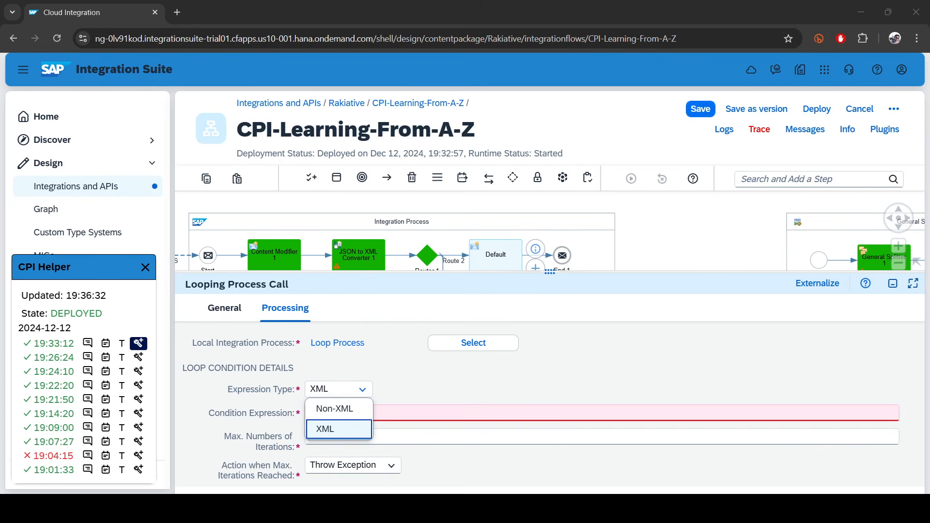
pyautogui.moveTo(551, 271); pyautogui.dragTo(550, 192)
pyautogui.click(309, 335)
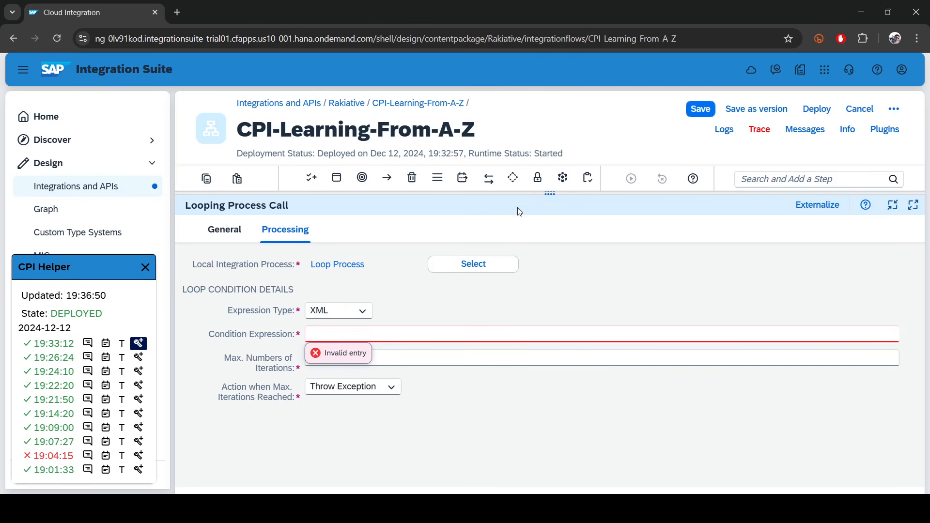
pyautogui.moveTo(550, 194); pyautogui.dragTo(518, 405)
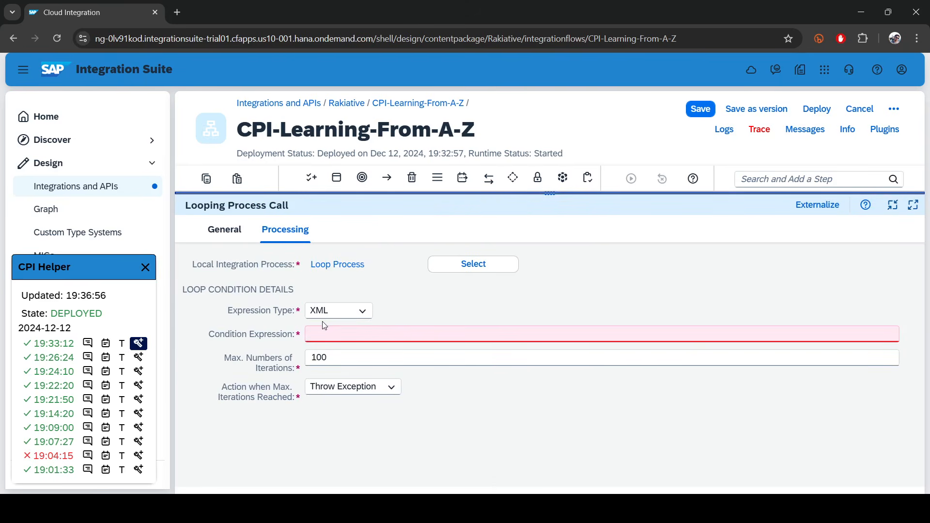
pyautogui.moveTo(555, 194); pyautogui.dragTo(529, 476)
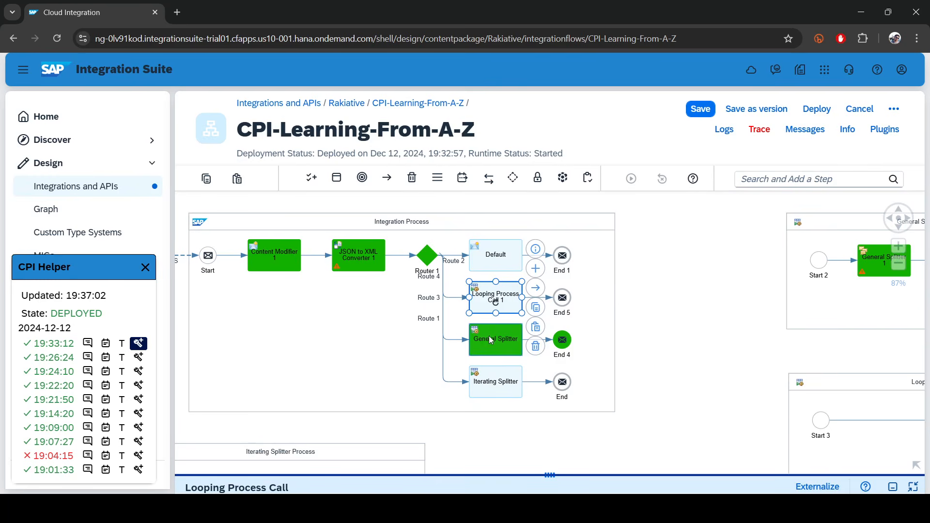
# Add a Process Call on the Loop route, between the router and Looping Process Call 1.
pyautogui.click(670, 260)
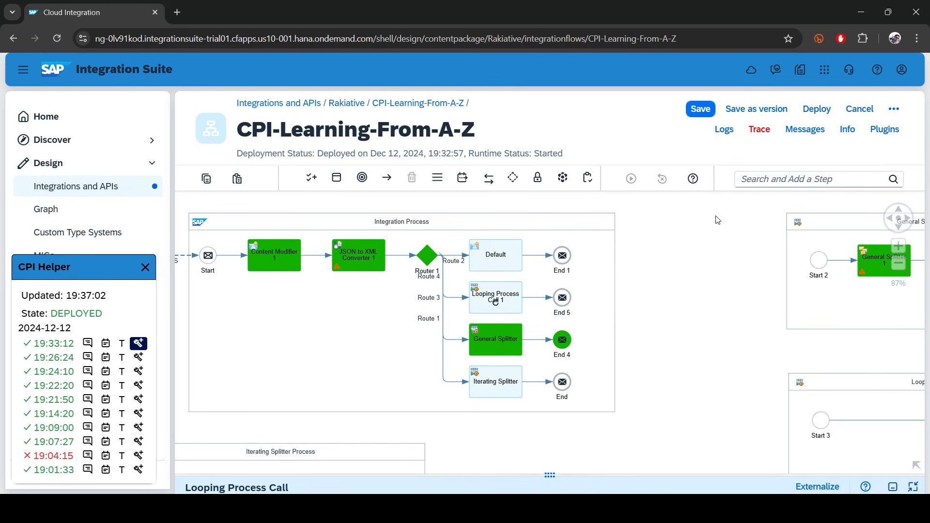
pyautogui.click(774, 178)
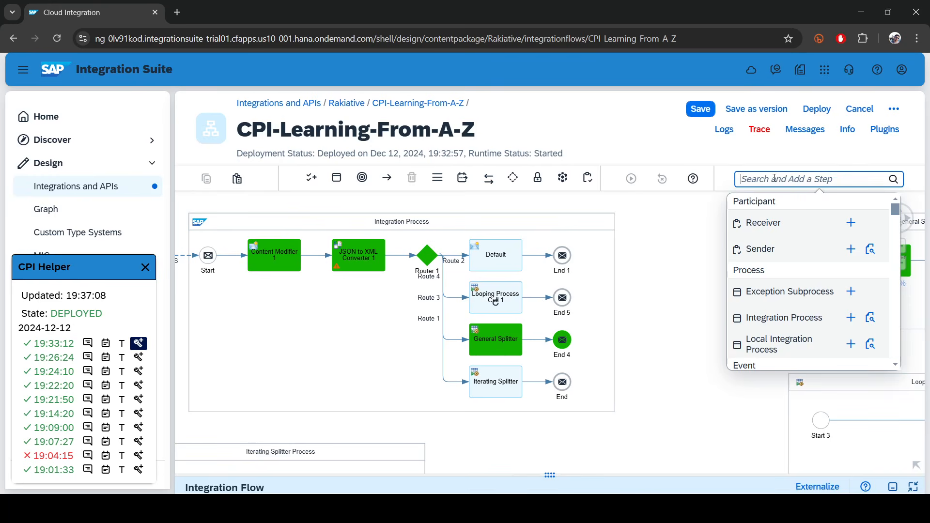
pyautogui.click(492, 312)
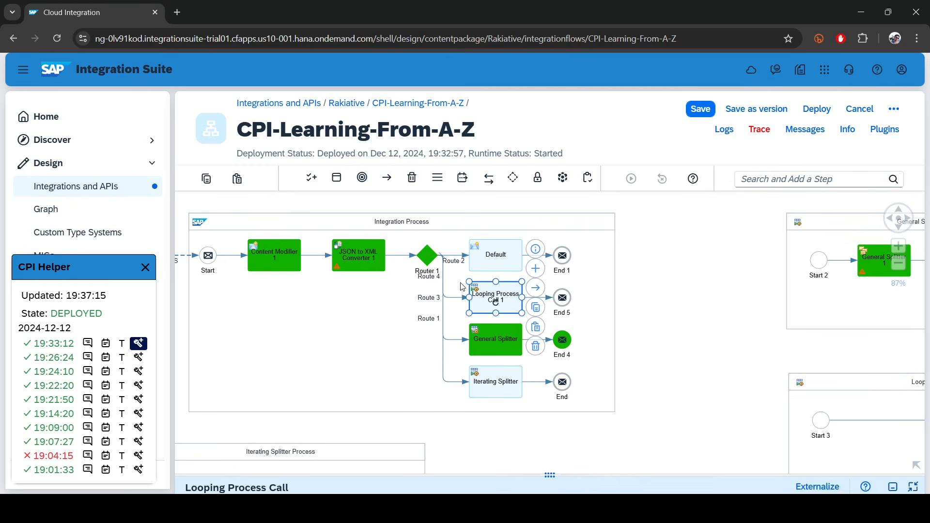
pyautogui.click(797, 178)
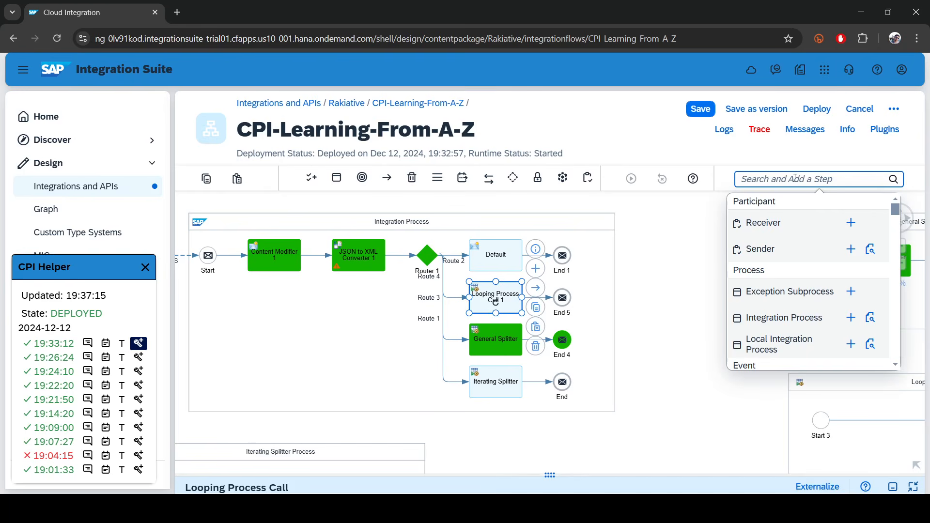
pyautogui.write('pro')
pyautogui.scroll(-1, 811, 292)
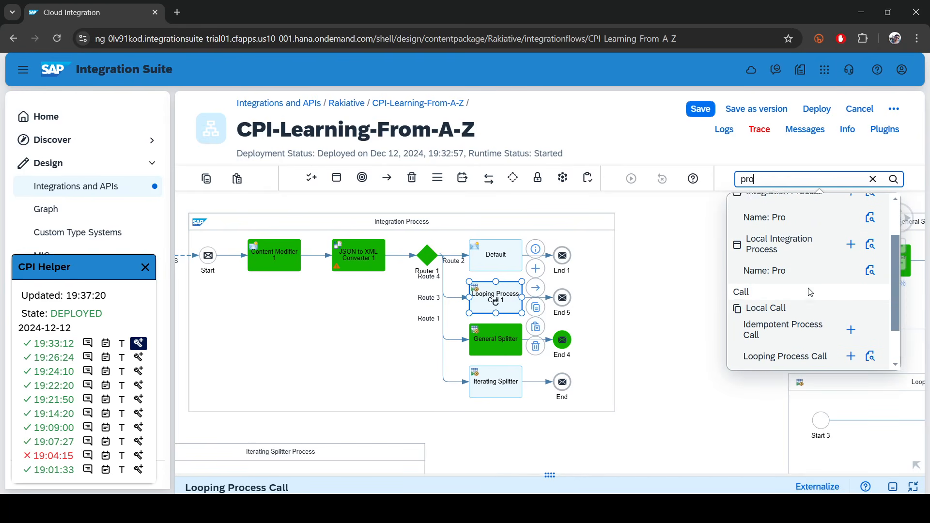
pyautogui.scroll(-1, 810, 292)
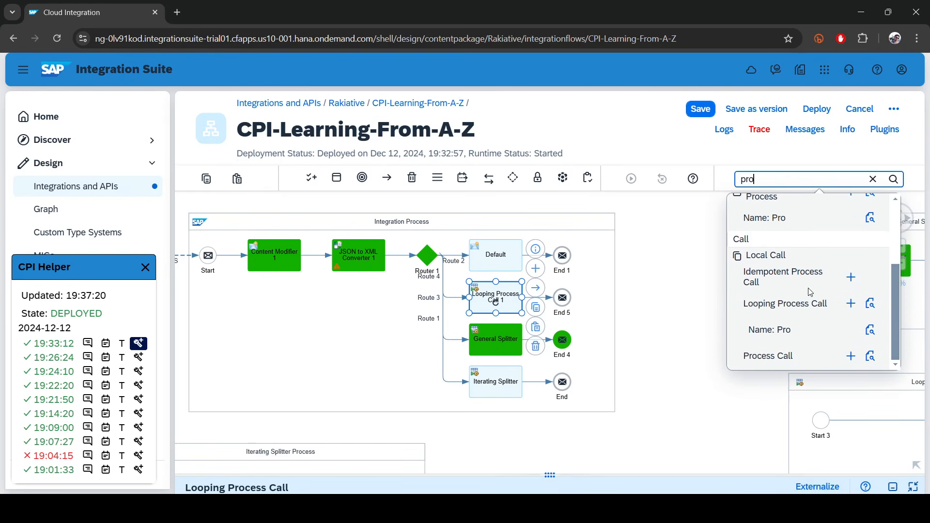
pyautogui.click(852, 357)
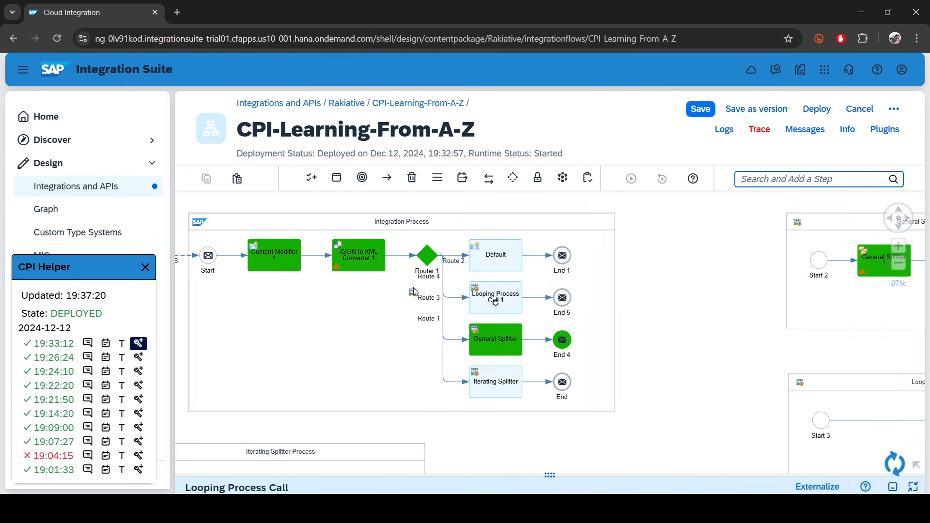
pyautogui.click(460, 299)
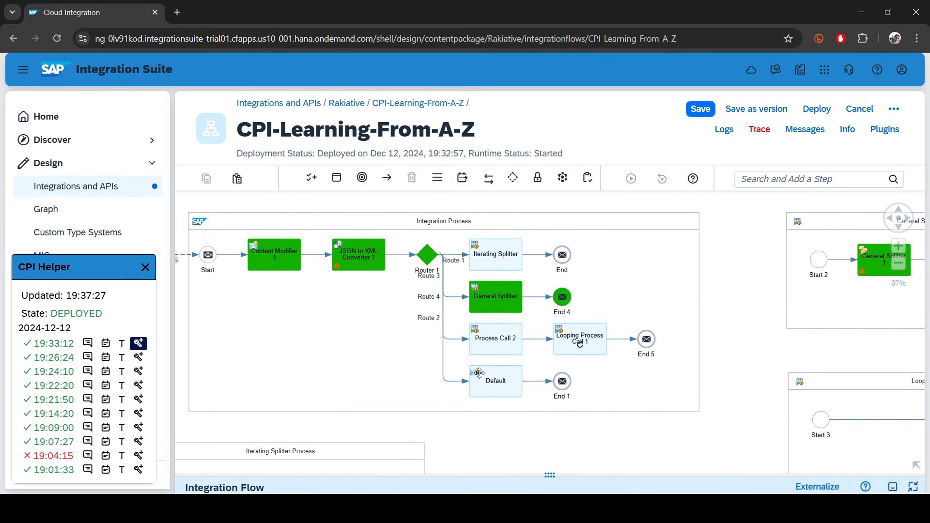
# Rename the new Process Call as Loop Example.
pyautogui.click(493, 350)
pyautogui.moveTo(550, 475); pyautogui.dragTo(511, 238)
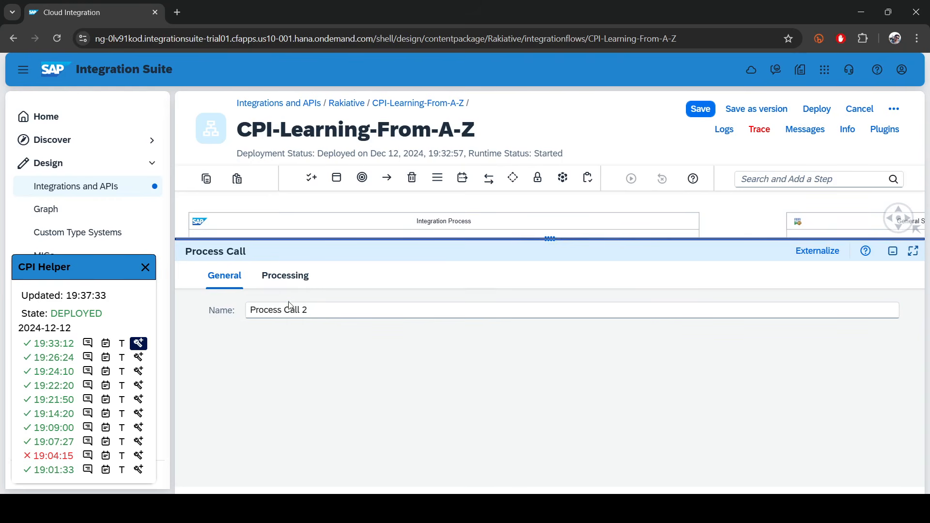
pyautogui.tripleClick(292, 307)
pyautogui.write('Loop')
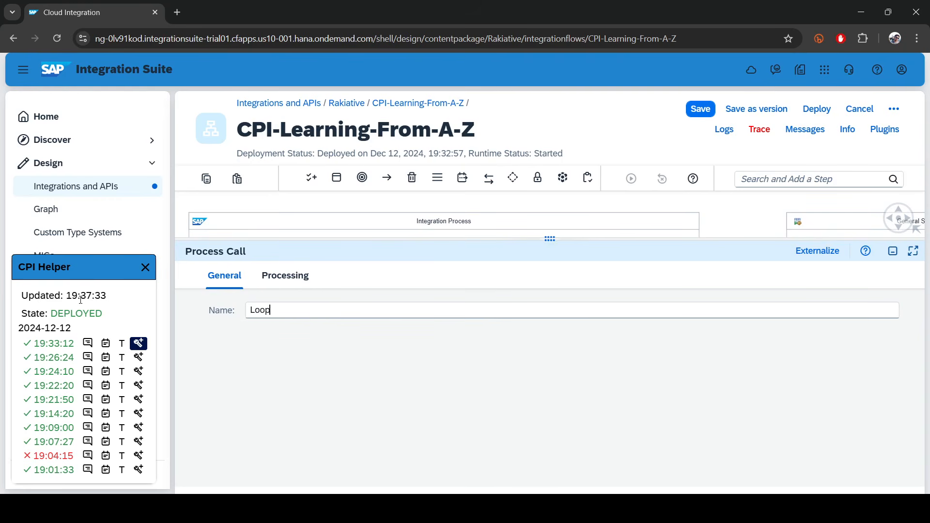
pyautogui.write(' Example')
pyautogui.moveTo(565, 241); pyautogui.dragTo(576, 492)
# Delete Looping Process Call 1 from the route after Loop Example in the main Integration Process.
pyautogui.moveTo(742, 304); pyautogui.dragTo(715, 216)
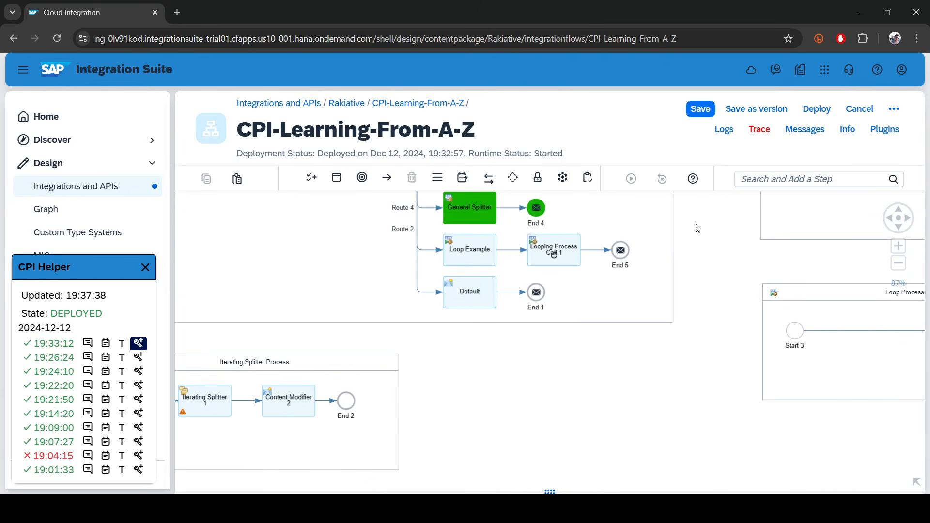
pyautogui.click(553, 252)
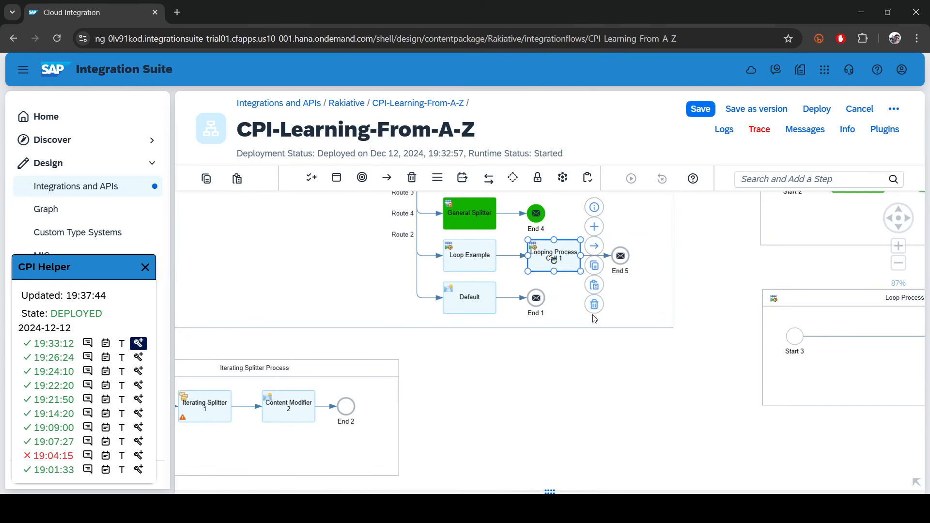
pyautogui.click(597, 308)
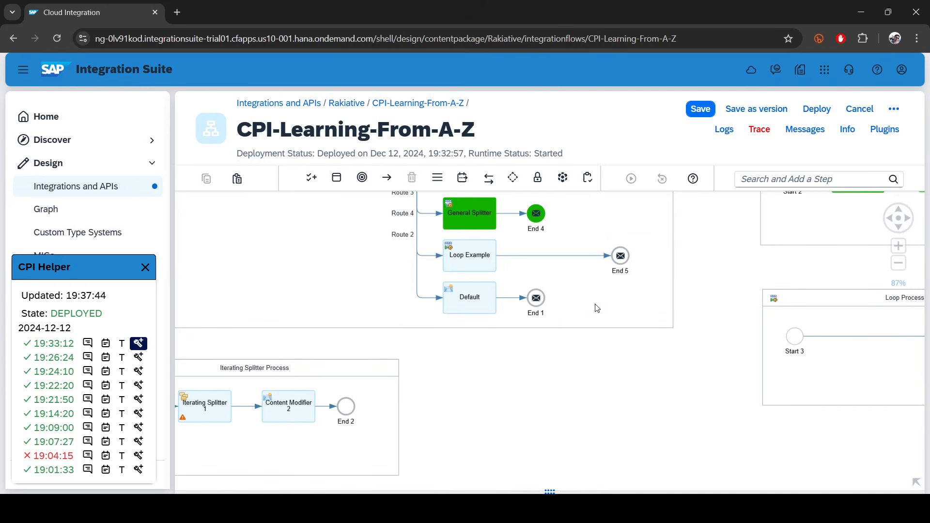
# Set the Loop Example process call to invoke the local integration process Loop Process.
pyautogui.click(771, 182)
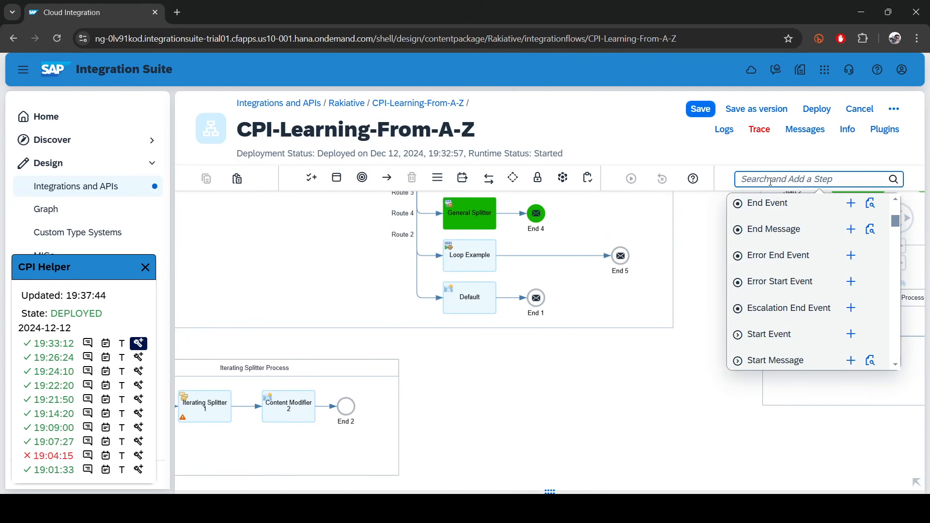
pyautogui.click(692, 347)
pyautogui.click(889, 306)
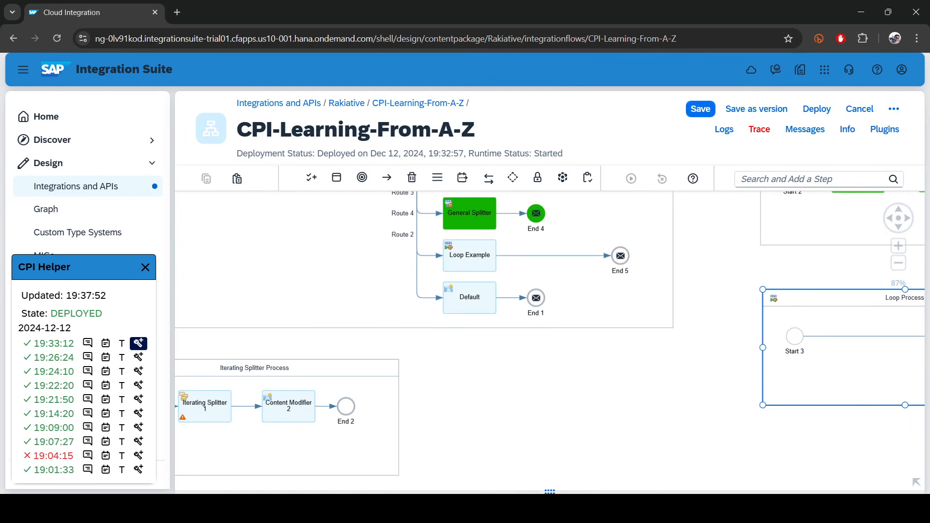
pyautogui.click(562, 489)
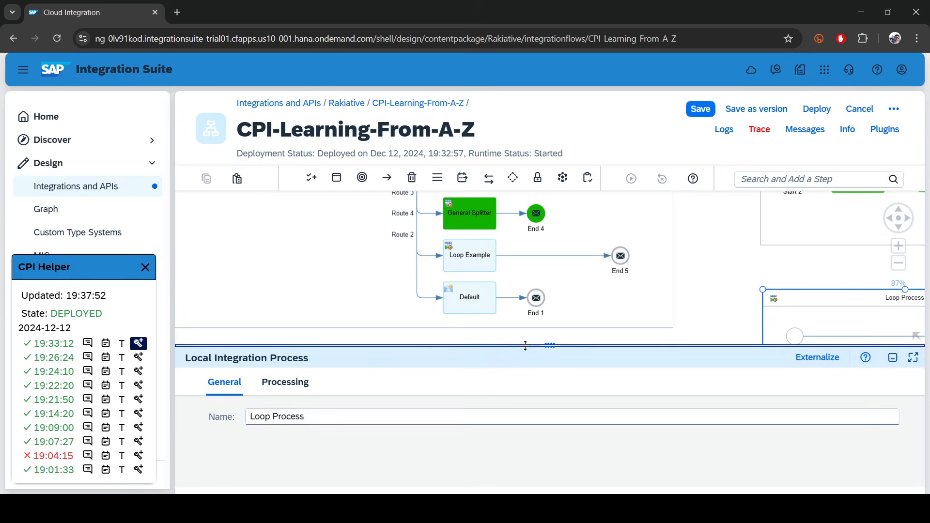
pyautogui.doubleClick(290, 416)
pyautogui.press('Left')
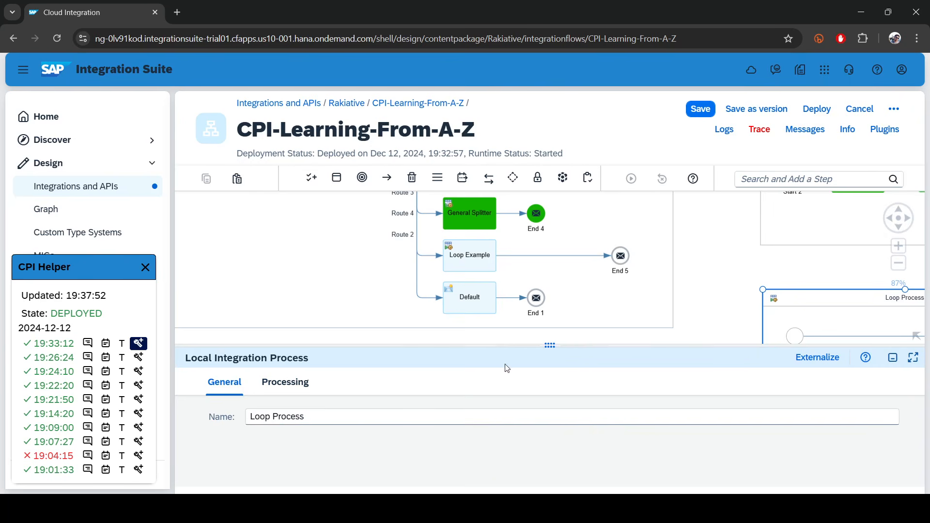
pyautogui.click(470, 257)
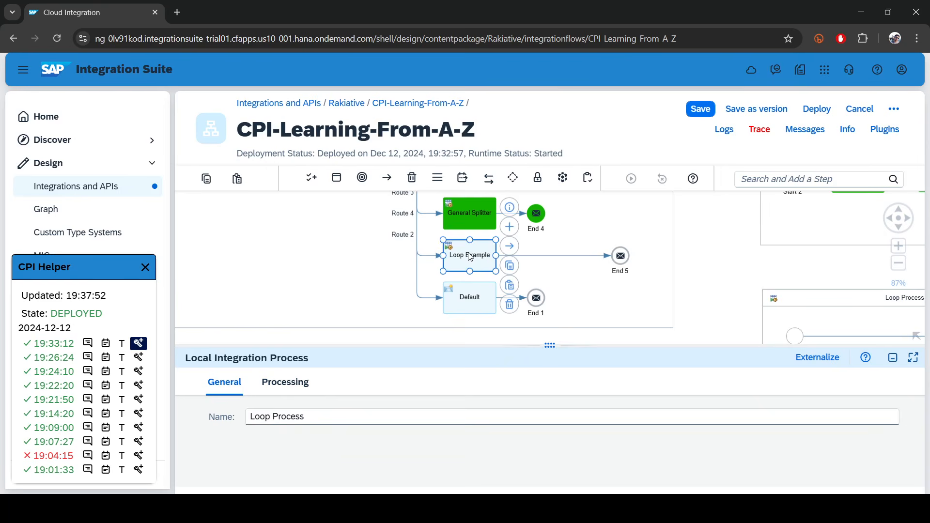
pyautogui.click(285, 383)
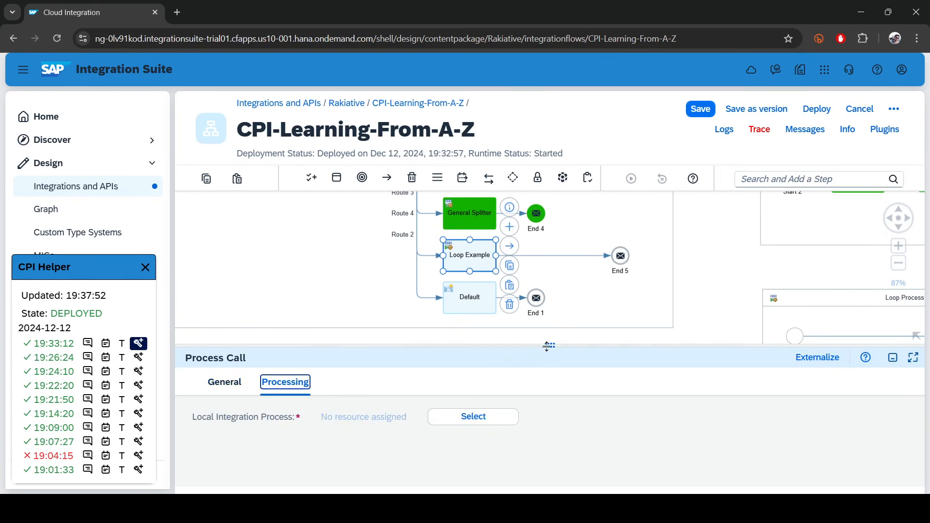
pyautogui.click(470, 417)
pyautogui.click(335, 177)
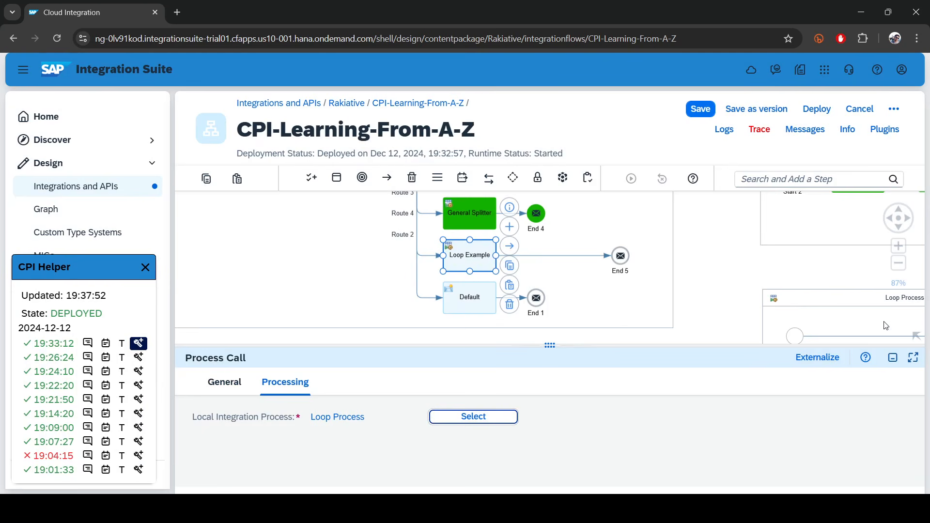
# Auto-align the elements of the main Integration Process and open the condition settings of the route leading to Loop Example.
pyautogui.click(701, 294)
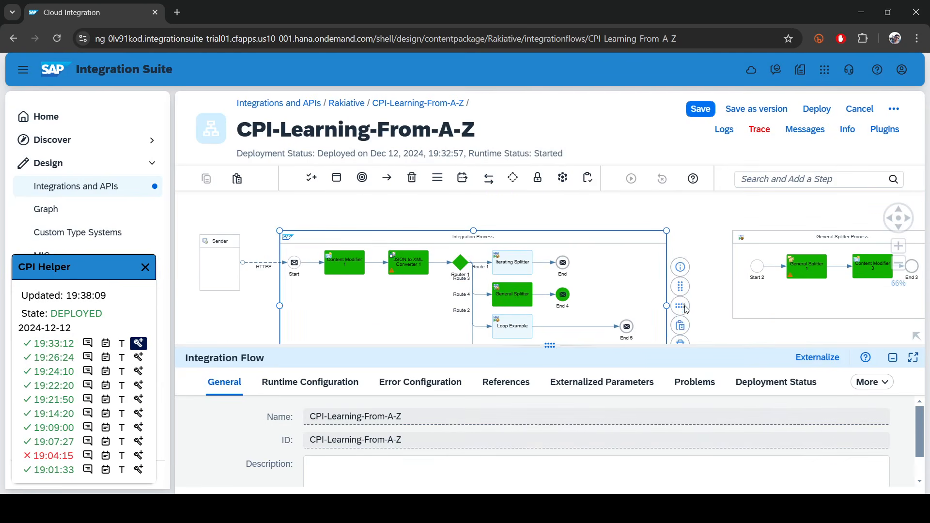
pyautogui.click(685, 307)
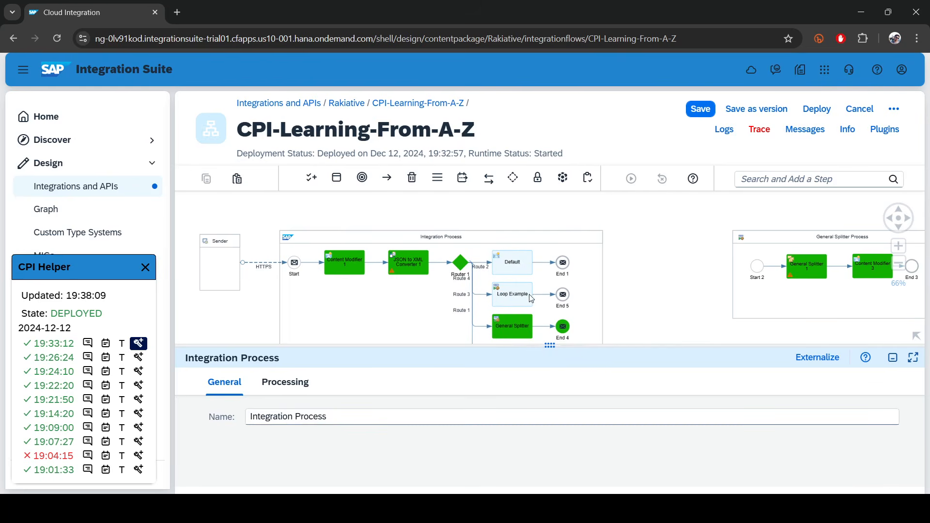
pyautogui.click(486, 294)
pyautogui.click(285, 382)
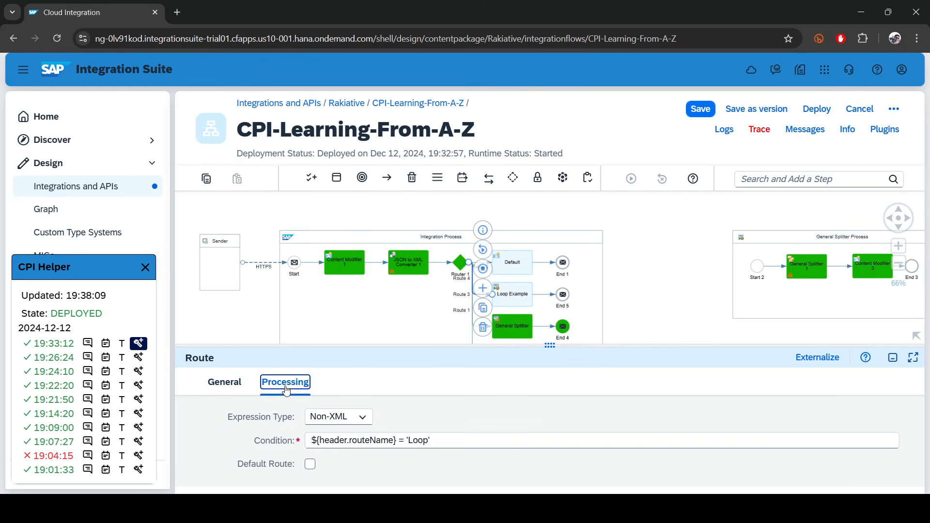
# Add a Looping Process Call between Start 3 and End 6 in Loop Process and shift it closer to End 6.
pyautogui.moveTo(556, 346); pyautogui.dragTo(550, 487)
pyautogui.scroll(-3, 711, 343)
pyautogui.moveTo(704, 371); pyautogui.dragTo(447, 303)
pyautogui.moveTo(511, 275); pyautogui.dragTo(525, 285)
pyautogui.doubleClick(544, 313)
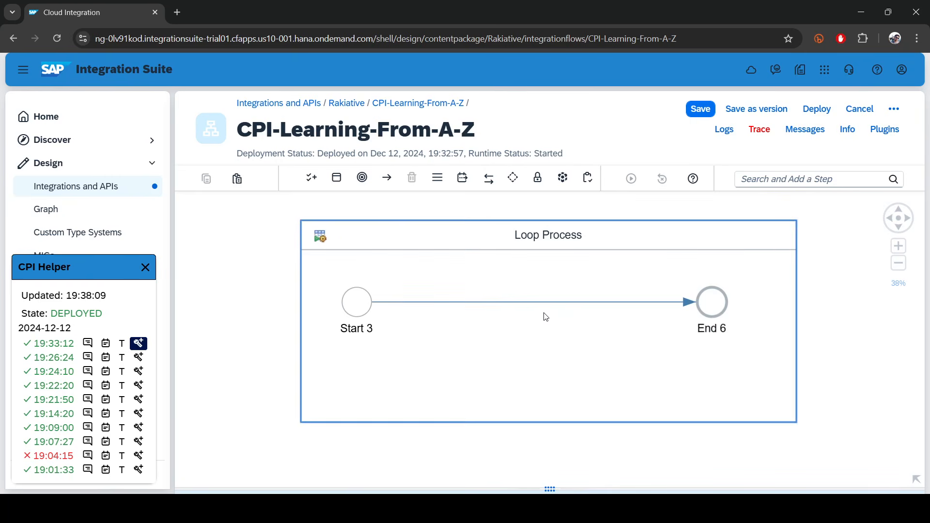
pyautogui.click(786, 179)
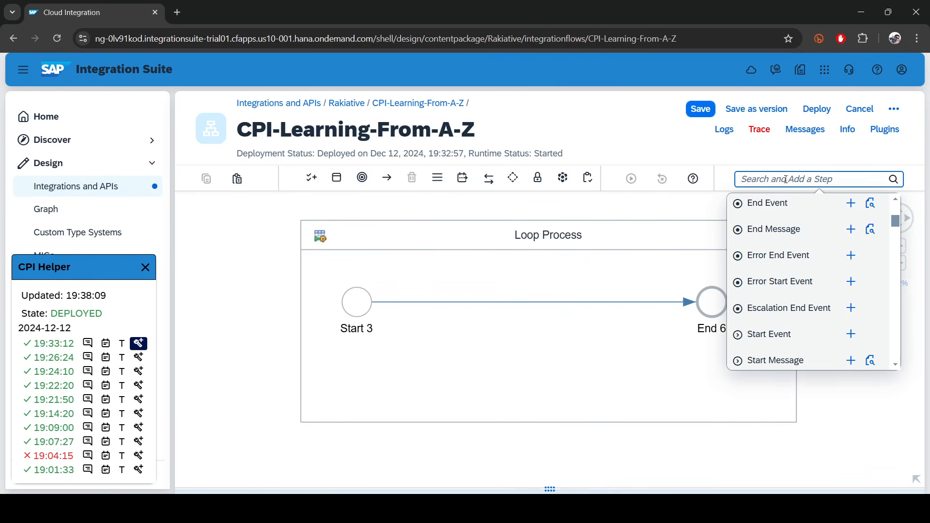
pyautogui.write('loop')
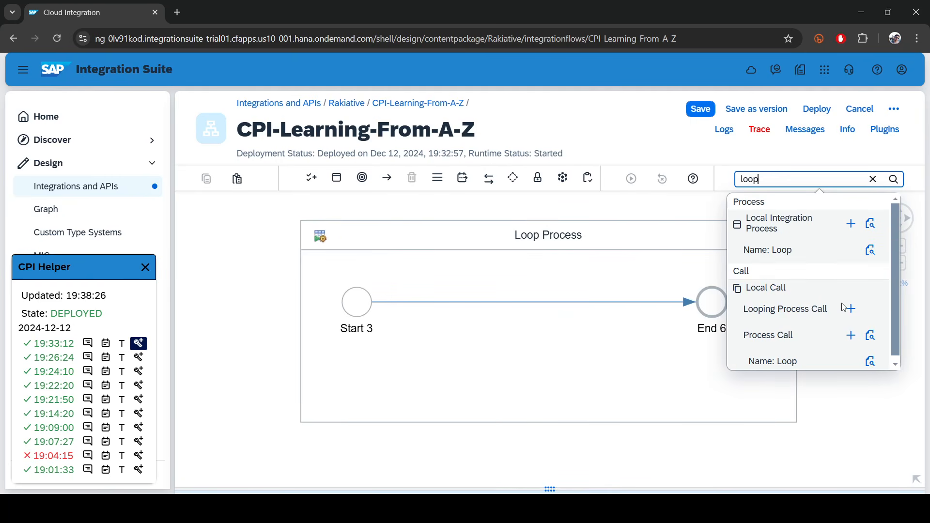
pyautogui.click(847, 309)
pyautogui.click(563, 298)
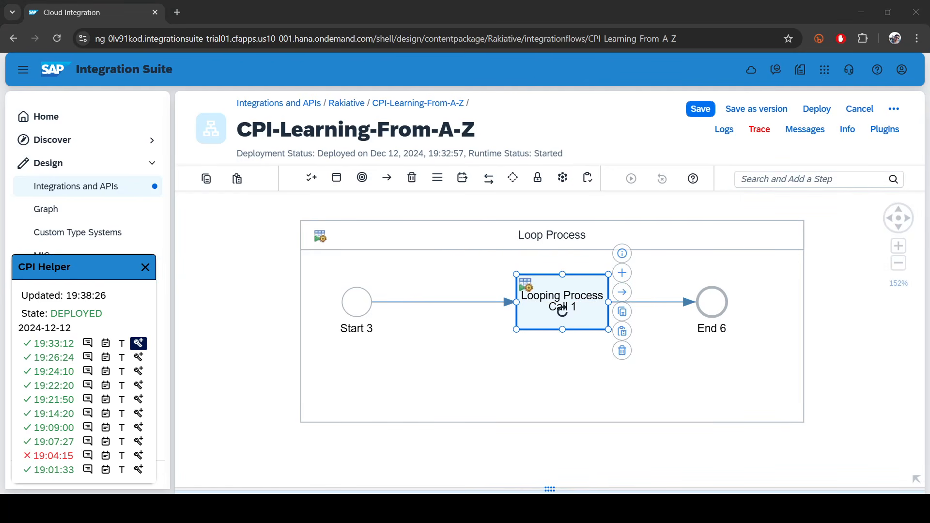
pyautogui.moveTo(562, 311); pyautogui.dragTo(594, 305)
# Review the processing settings of the Looping Process Call in Loop Process, including its loop condition details.
pyautogui.moveTo(549, 489); pyautogui.dragTo(546, 358)
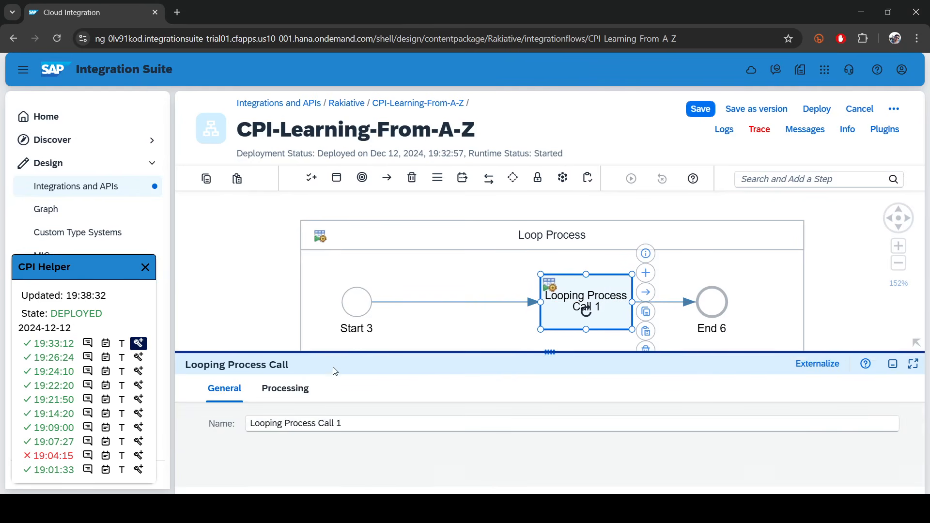
pyautogui.click(286, 389)
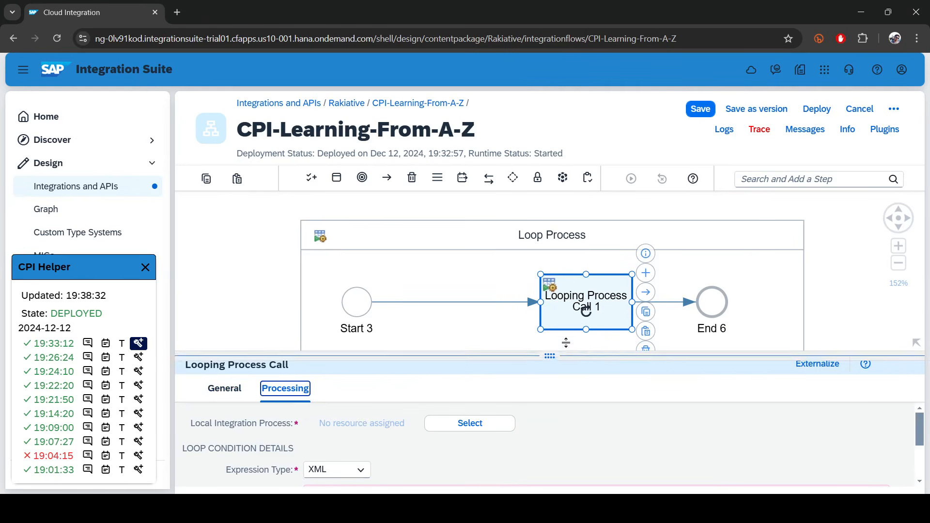
pyautogui.moveTo(562, 353); pyautogui.dragTo(552, 266)
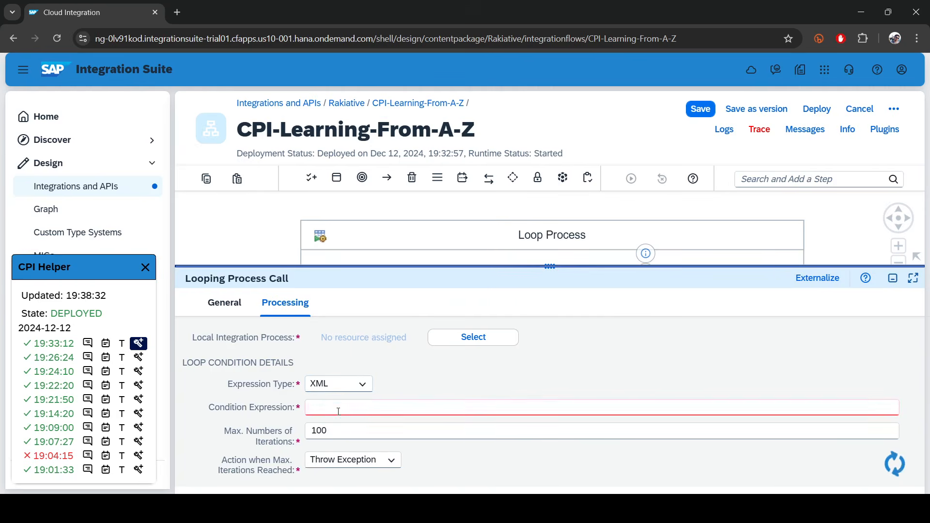
pyautogui.click(550, 266)
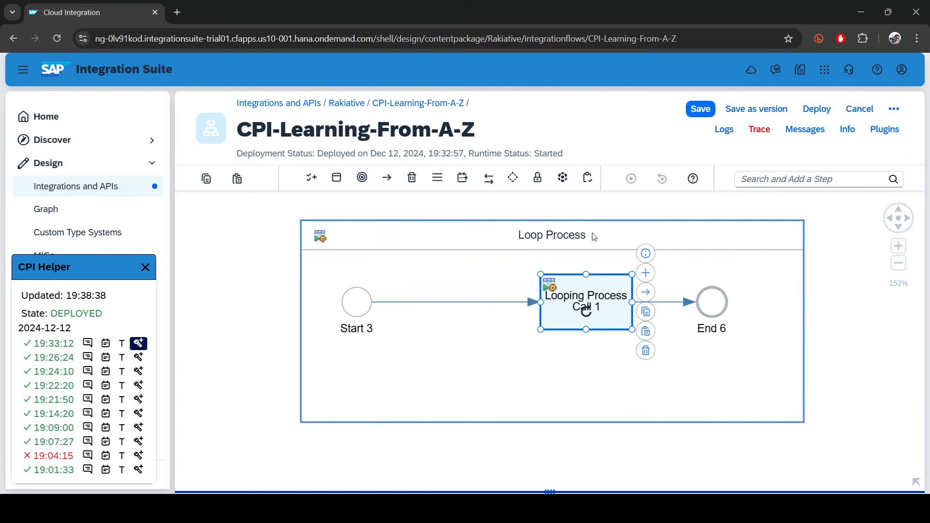
# Add a Content Modifier between Start 3 and the Looping Process Call in Loop Process.
pyautogui.click(769, 181)
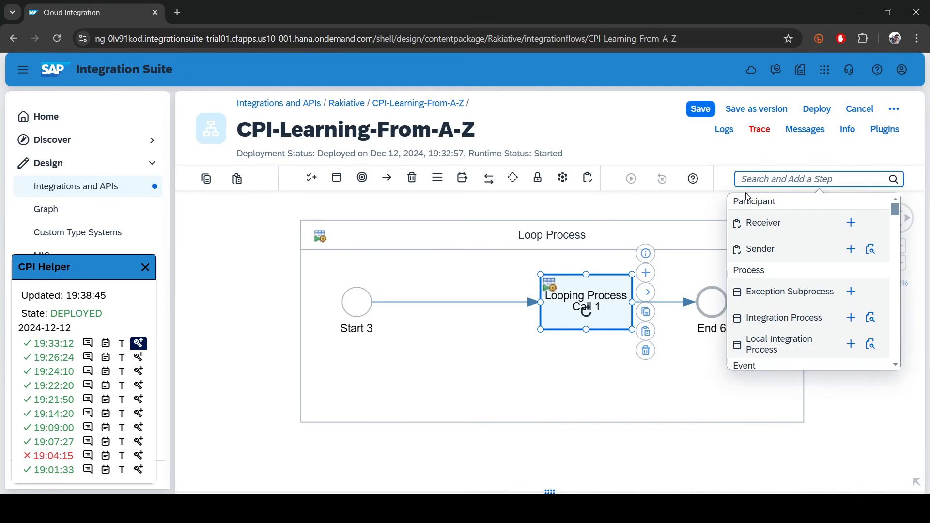
pyautogui.write('con')
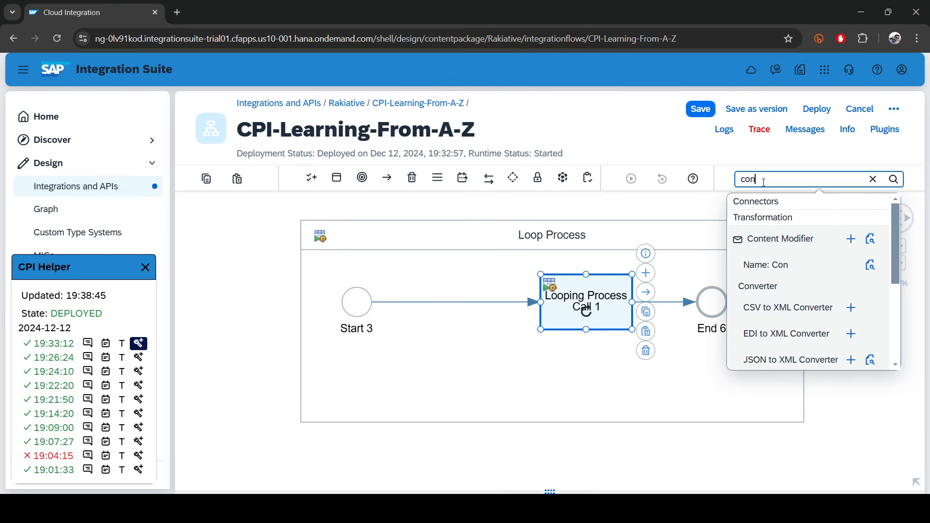
pyautogui.click(851, 240)
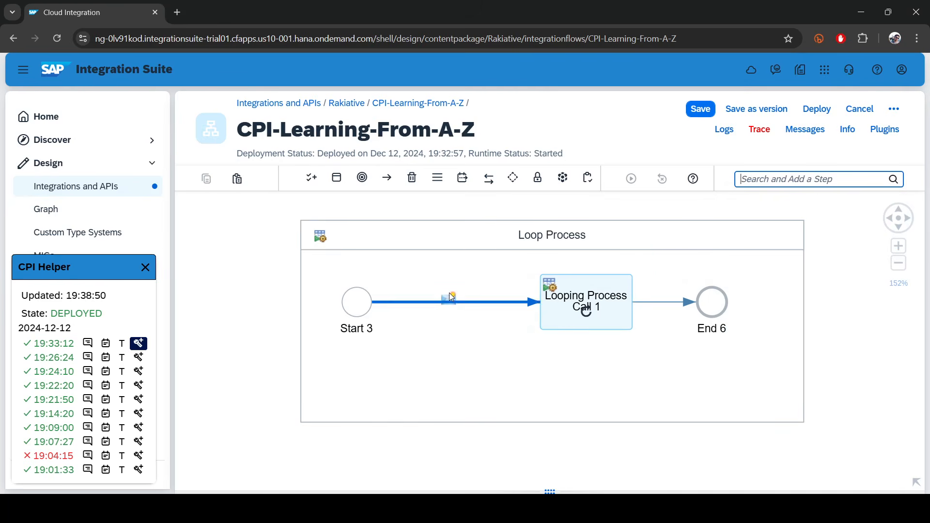
pyautogui.click(450, 296)
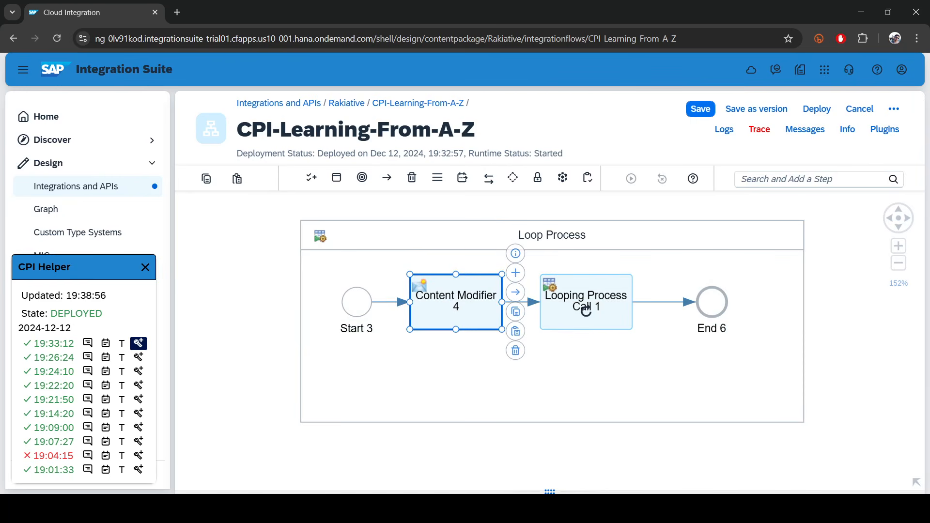
# Rename the Content Modifier in Loop Process as "prepare loop".
pyautogui.click(550, 491)
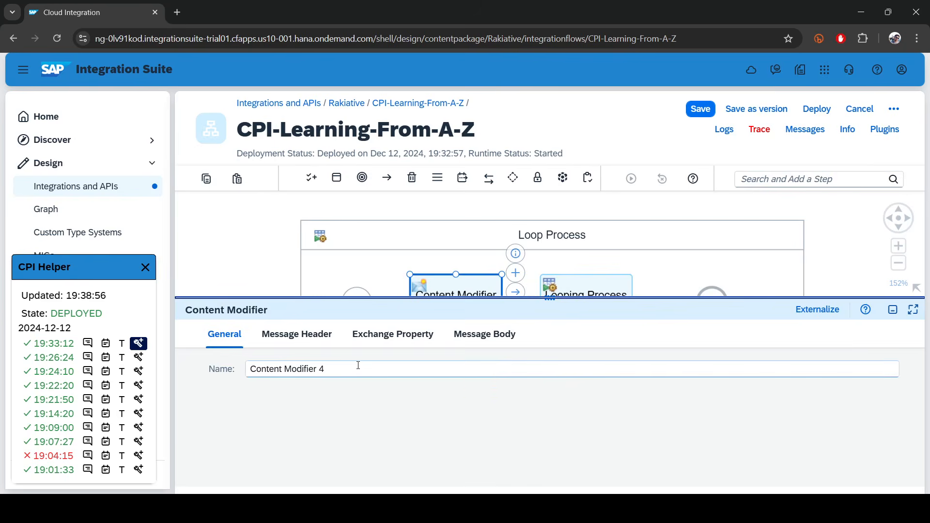
pyautogui.moveTo(357, 367); pyautogui.dragTo(153, 360)
pyautogui.write('pr')
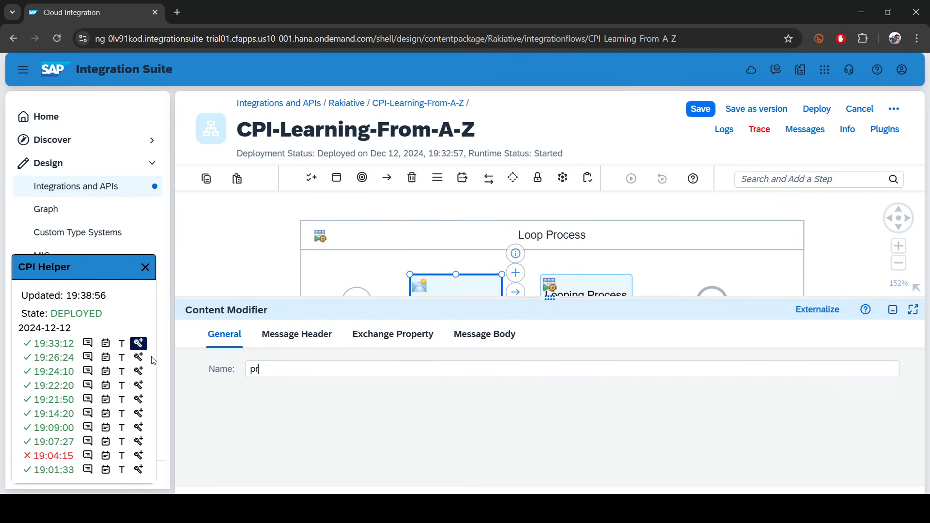
pyautogui.write('epare loop')
pyautogui.hotkey('alt', 'Tab')
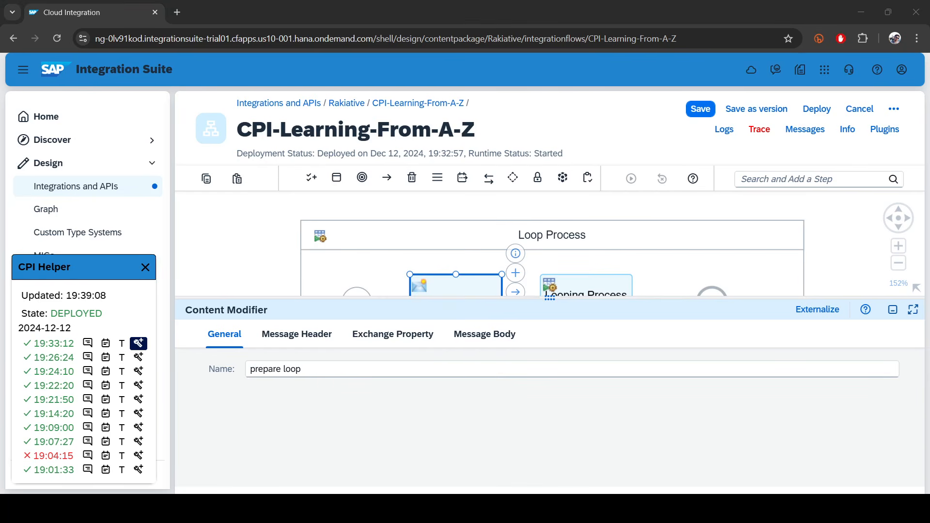
# Add an exchange property named continue_loop to the prepare loop modifier, with the constant source value true.
pyautogui.click(299, 345)
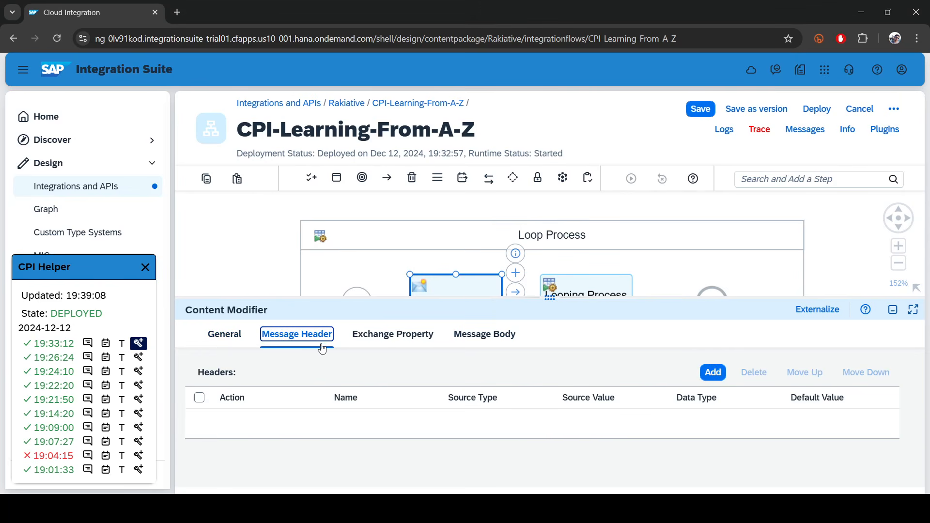
pyautogui.click(393, 335)
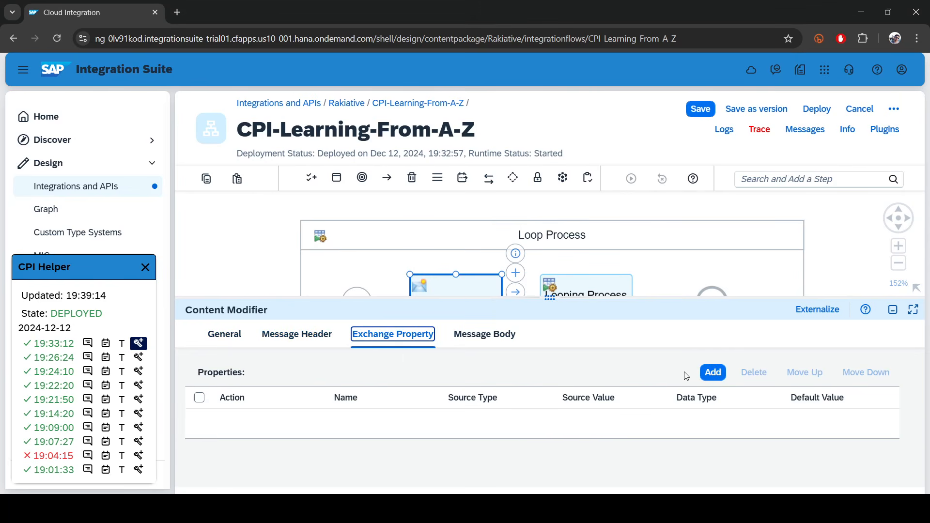
pyautogui.click(713, 372)
pyautogui.click(365, 421)
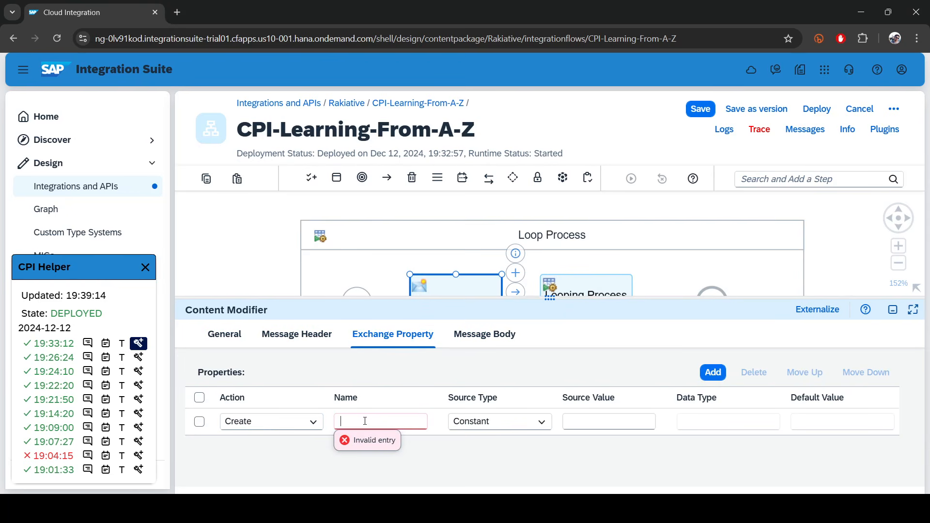
pyautogui.write('continue_loop')
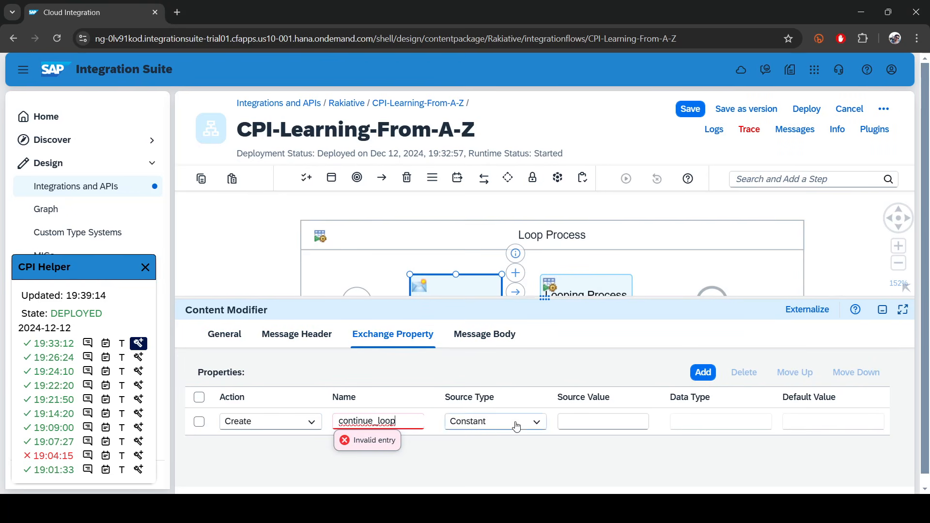
pyautogui.click(614, 423)
pyautogui.write('true')
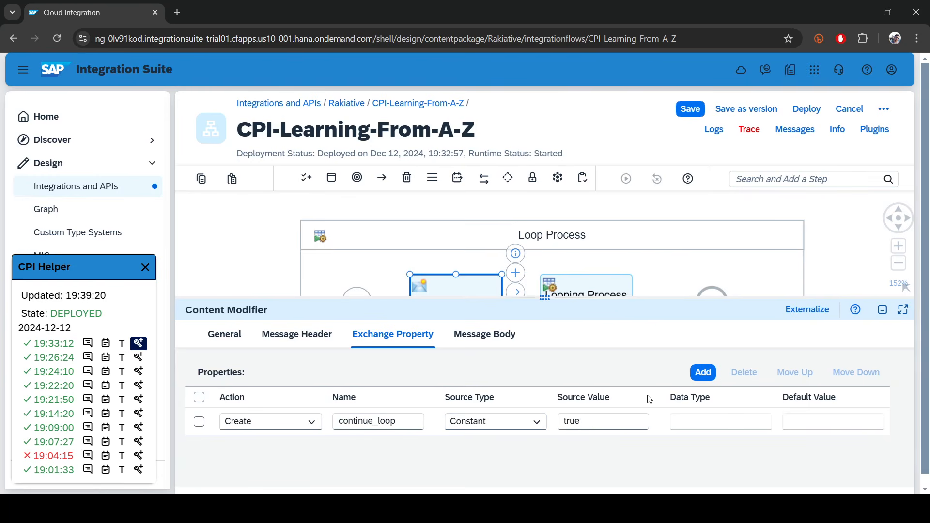
# Set the Looping Process Call's expression type to Non-XML and its condition expression to ${property.continue_loop} = 'true'.
pyautogui.doubleClick(369, 421)
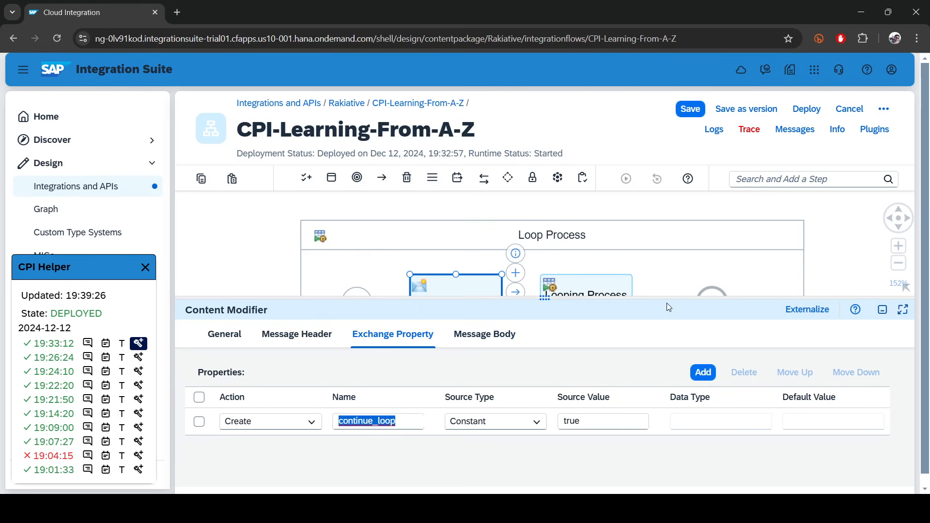
pyautogui.moveTo(544, 298); pyautogui.dragTo(545, 405)
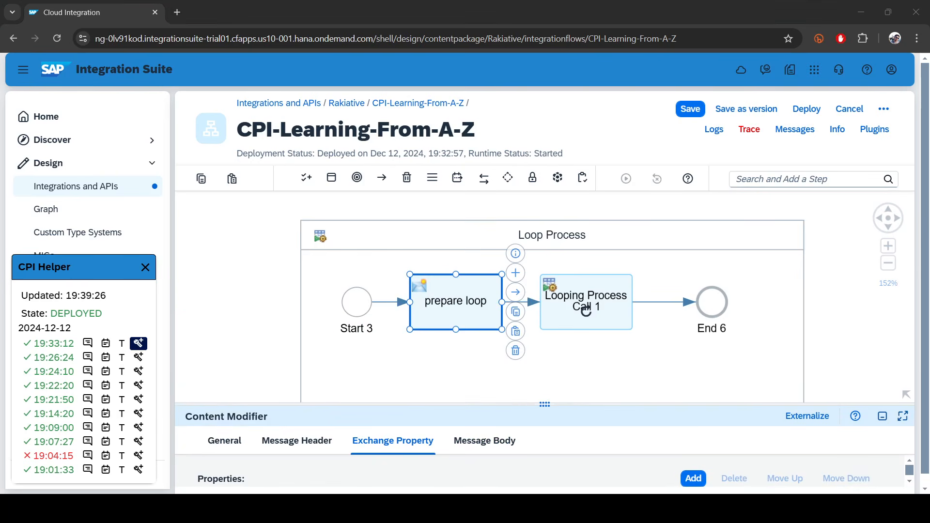
pyautogui.click(606, 319)
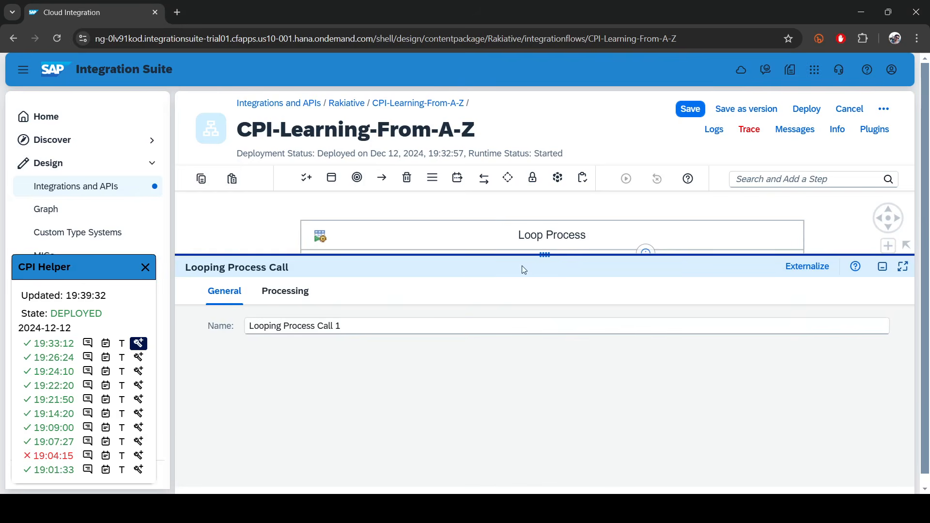
pyautogui.click(293, 293)
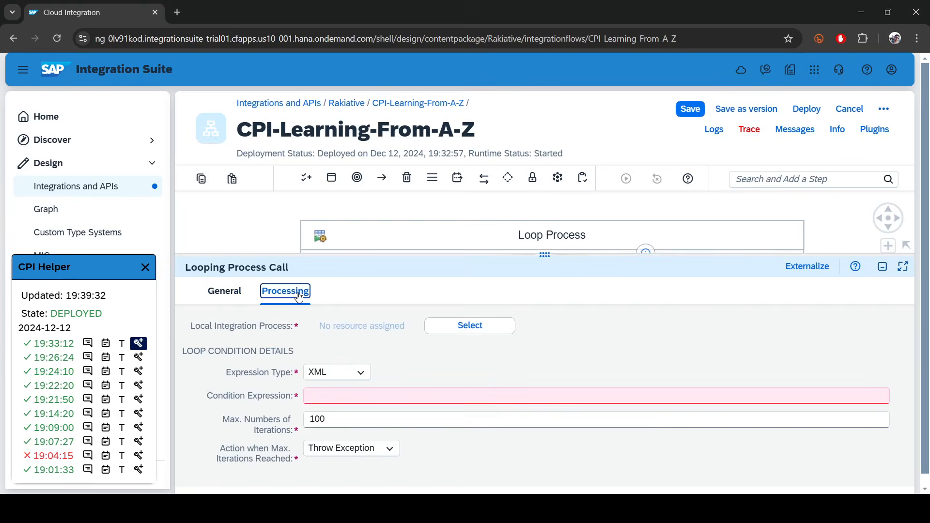
pyautogui.click(348, 376)
pyautogui.click(344, 394)
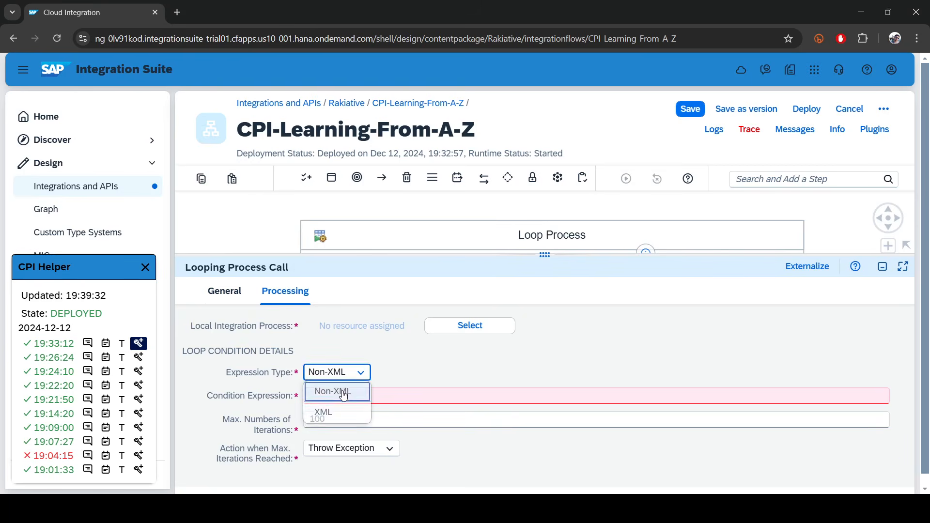
pyautogui.click(347, 394)
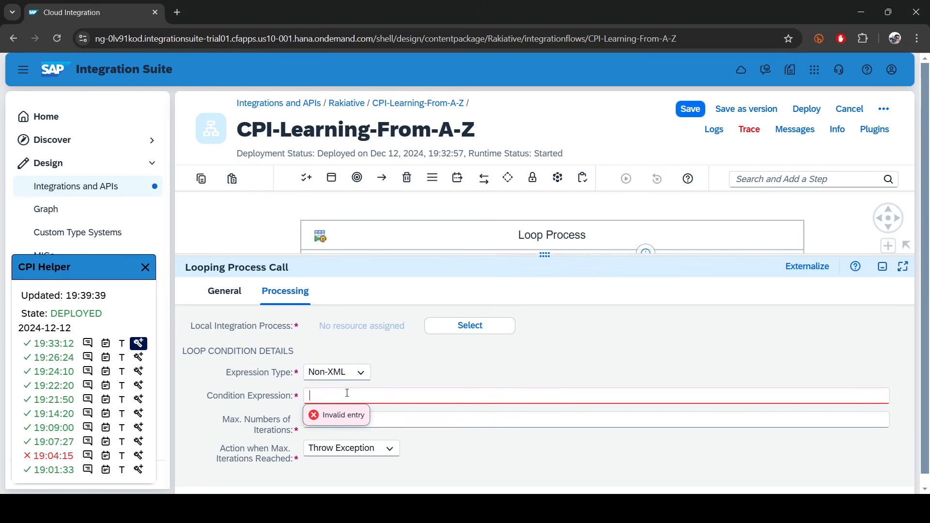
pyautogui.write("${property.continue_loop} = 'true'")
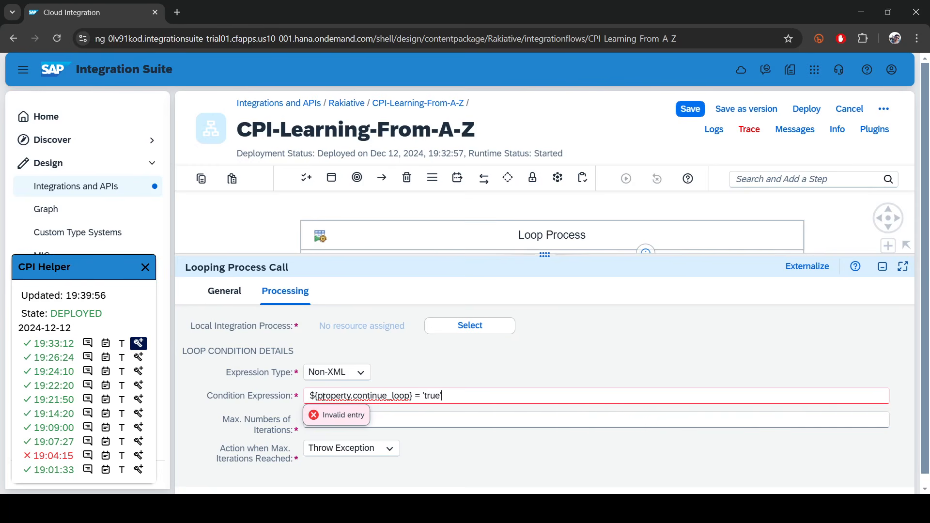
pyautogui.doubleClick(338, 396)
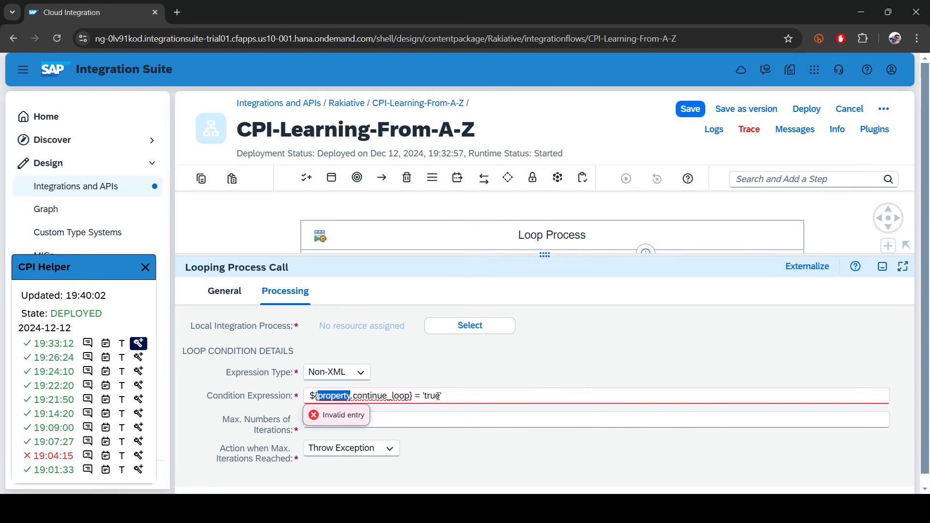
pyautogui.moveTo(450, 394); pyautogui.dragTo(272, 385)
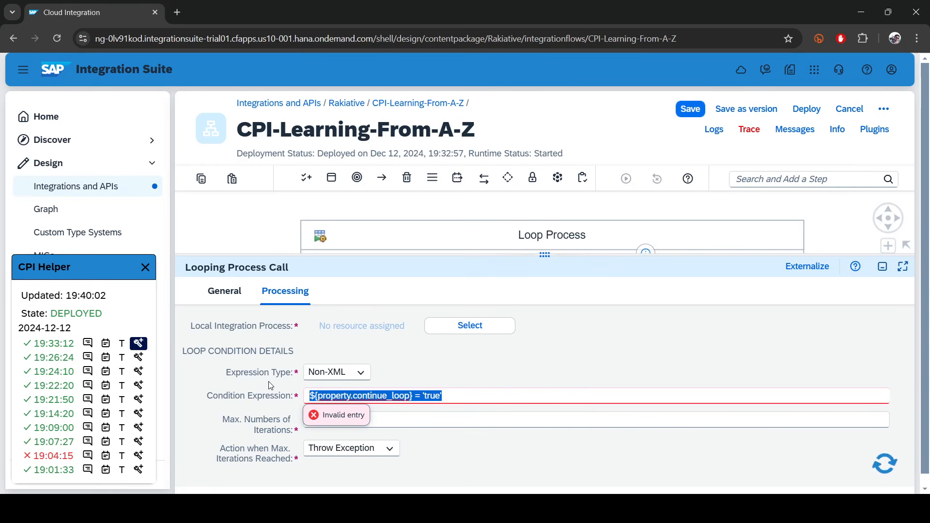
pyautogui.click(436, 394)
pyautogui.click(225, 414)
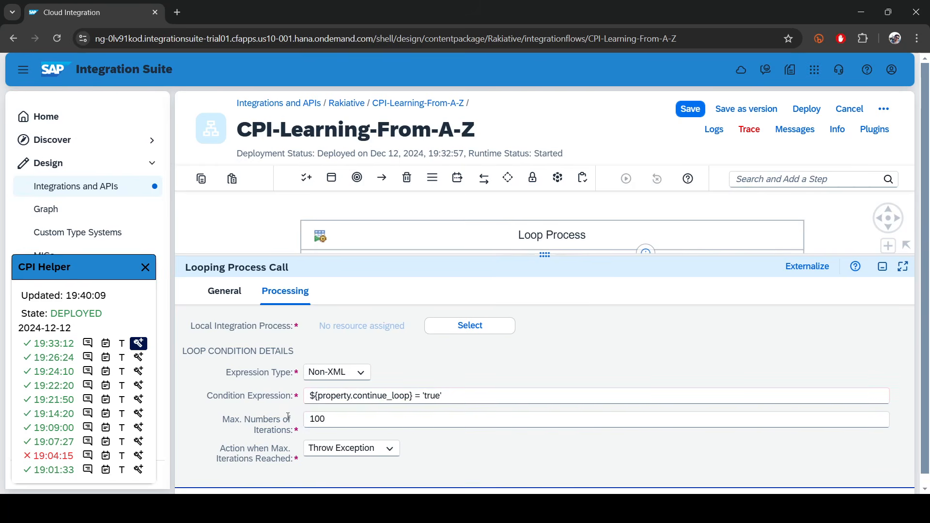
# Limit the Looping Process Call to 9 iterations, with Throw Exception as the action when the maximum is reached.
pyautogui.moveTo(357, 418); pyautogui.dragTo(268, 414)
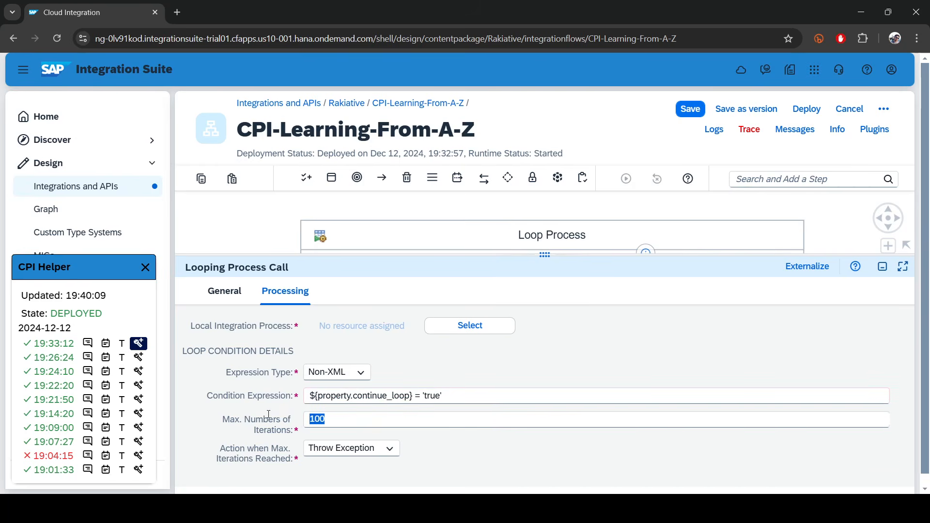
pyautogui.click(407, 396)
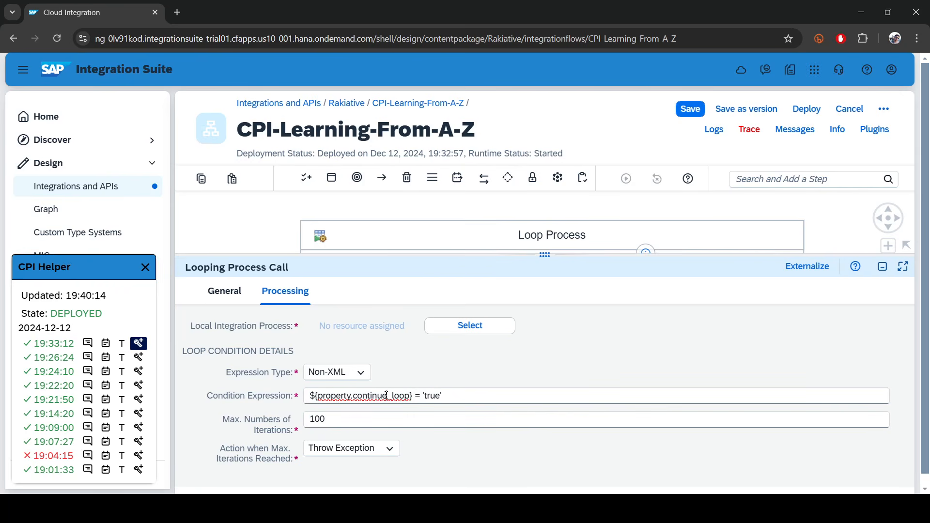
pyautogui.doubleClick(386, 396)
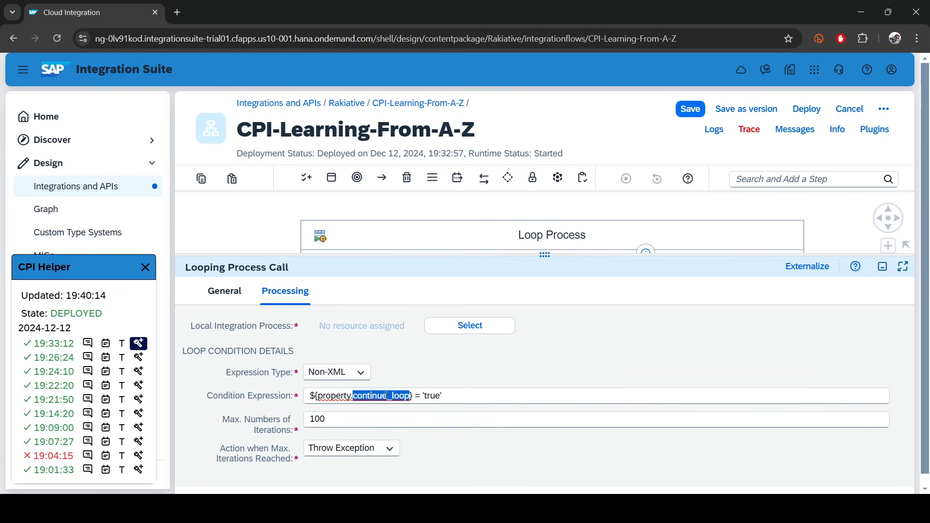
pyautogui.click(470, 398)
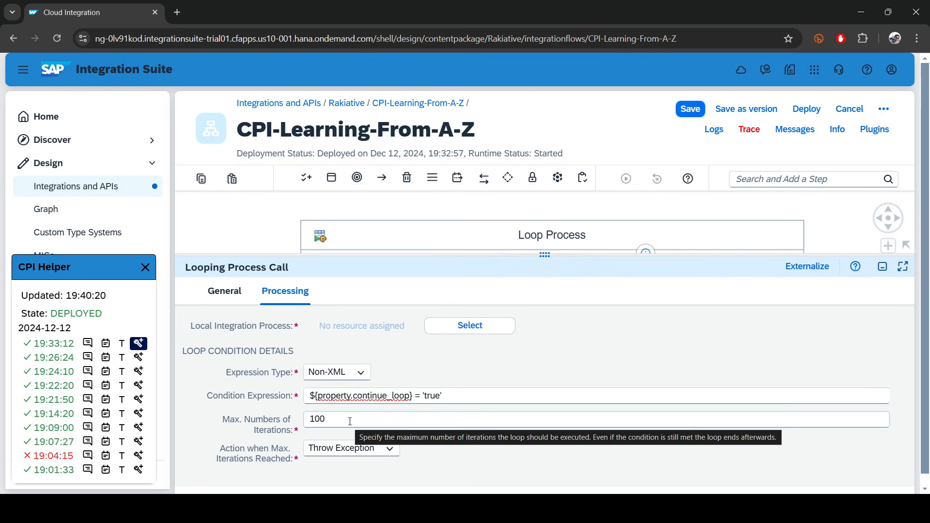
pyautogui.moveTo(333, 419); pyautogui.dragTo(287, 417)
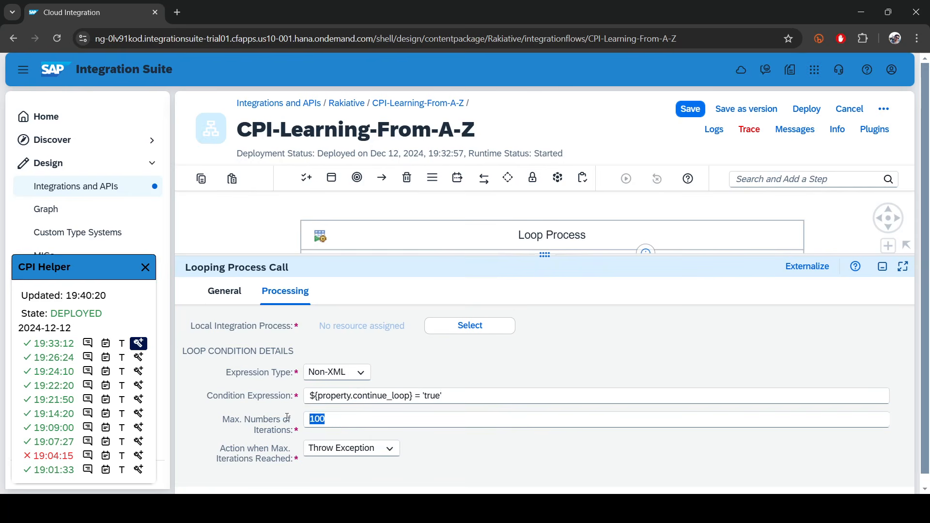
pyautogui.write('9')
pyautogui.click(357, 451)
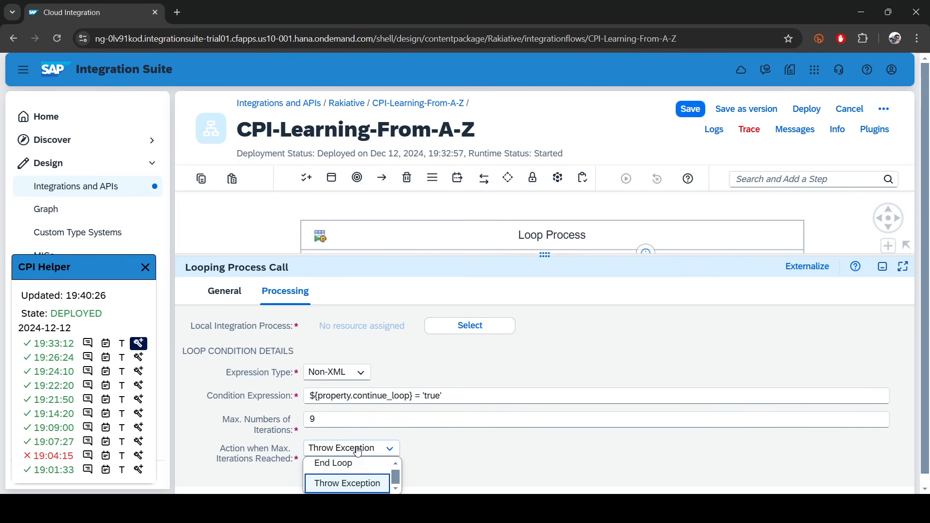
pyautogui.click(347, 483)
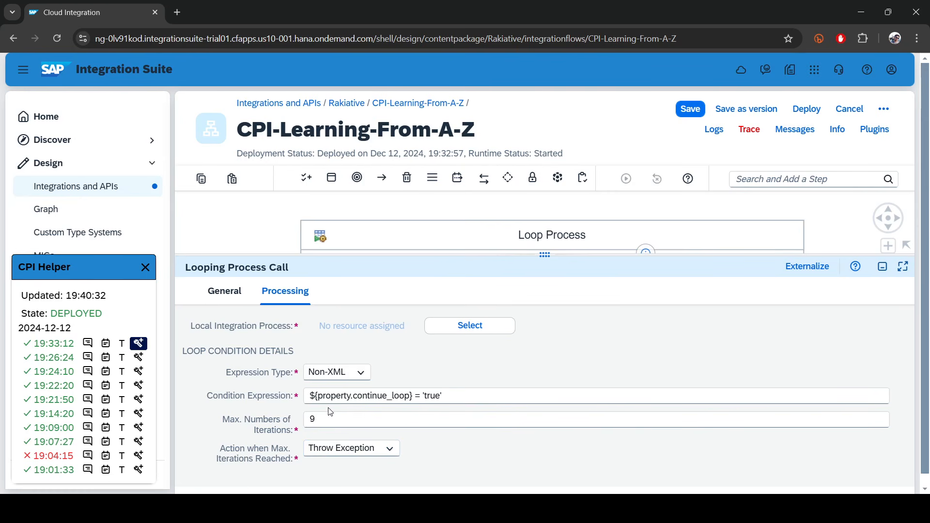
pyautogui.click(390, 450)
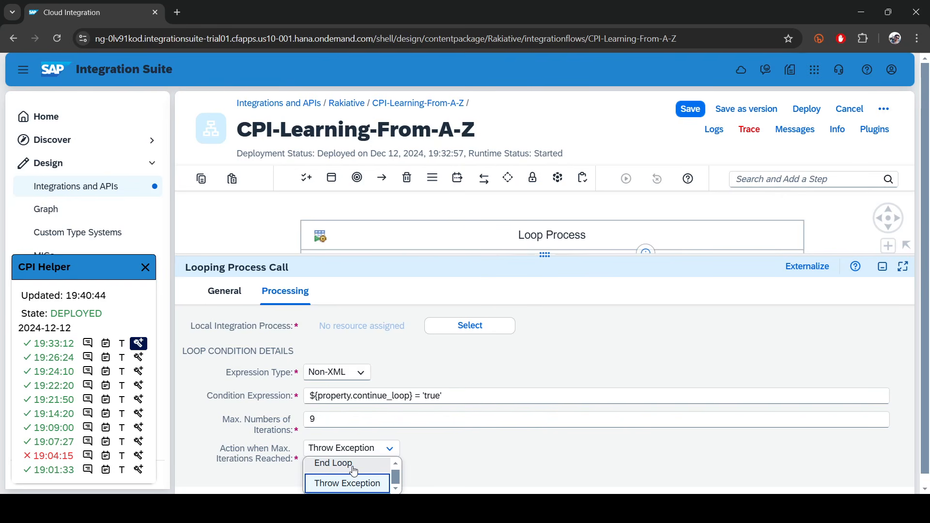
pyautogui.click(458, 456)
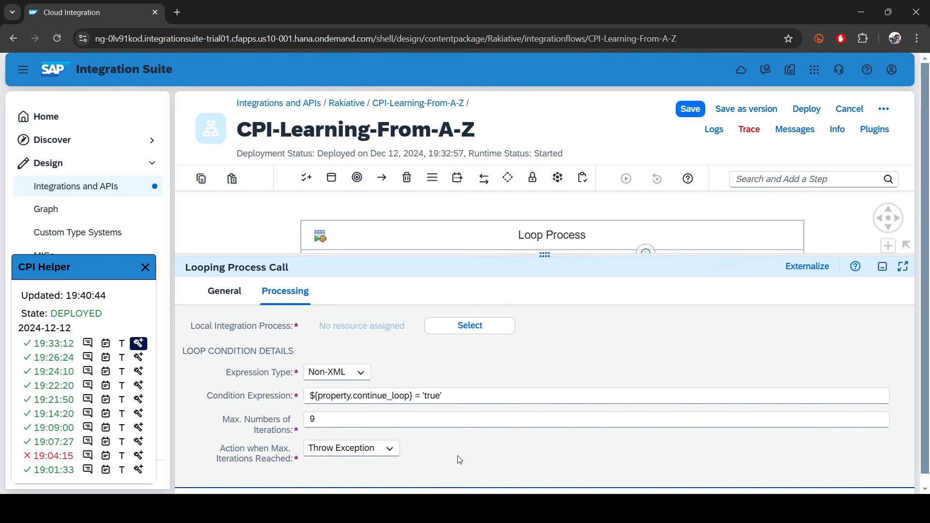
# Review the Looping Process Call's loop condition settings and how Loop Process fits alongside the main flow's Loop Example call.
pyautogui.moveTo(329, 421); pyautogui.dragTo(244, 404)
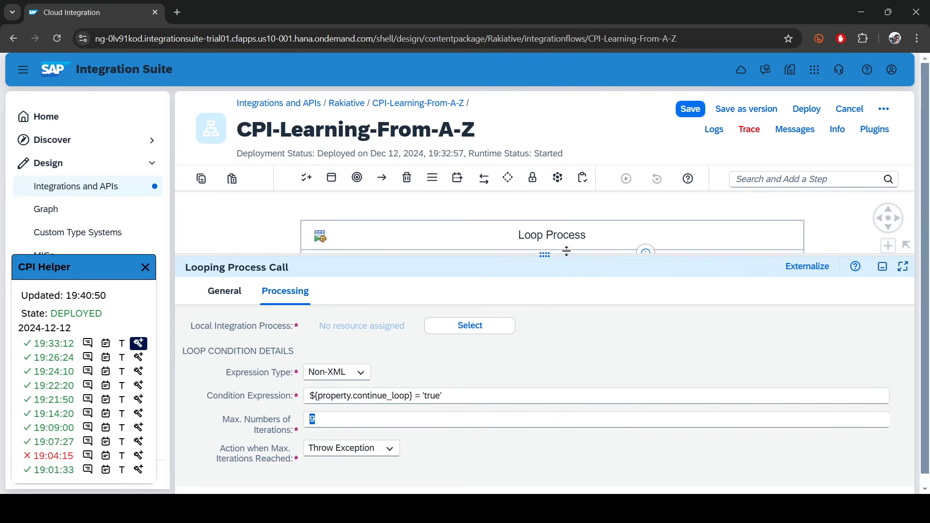
pyautogui.moveTo(567, 254); pyautogui.dragTo(547, 243)
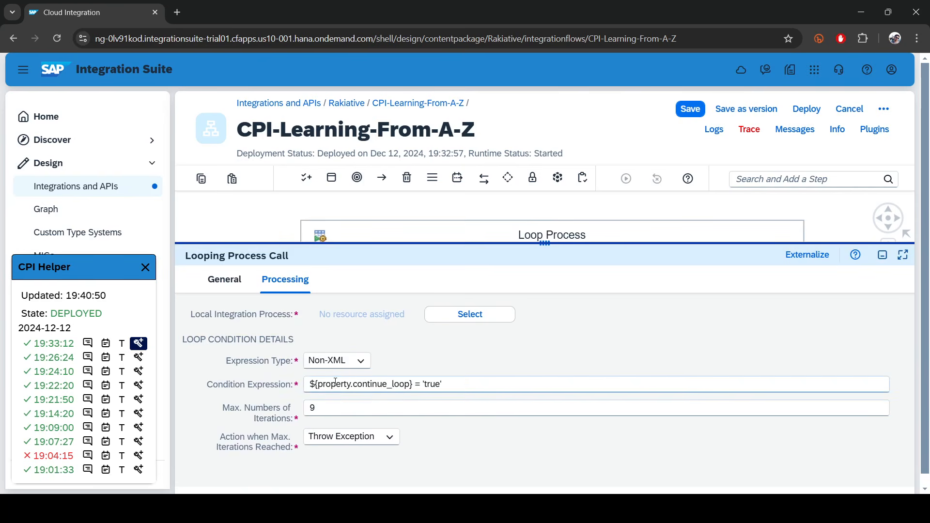
pyautogui.moveTo(309, 385); pyautogui.dragTo(481, 387)
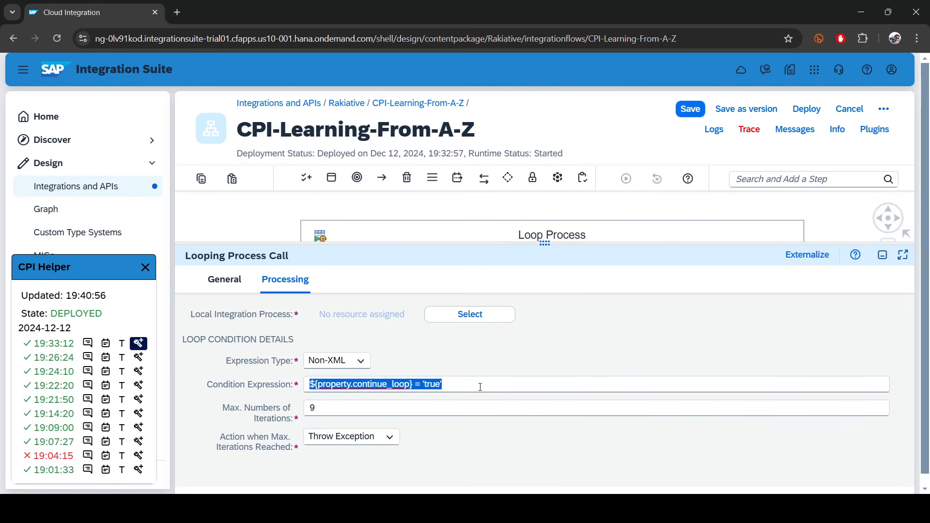
pyautogui.click(186, 315)
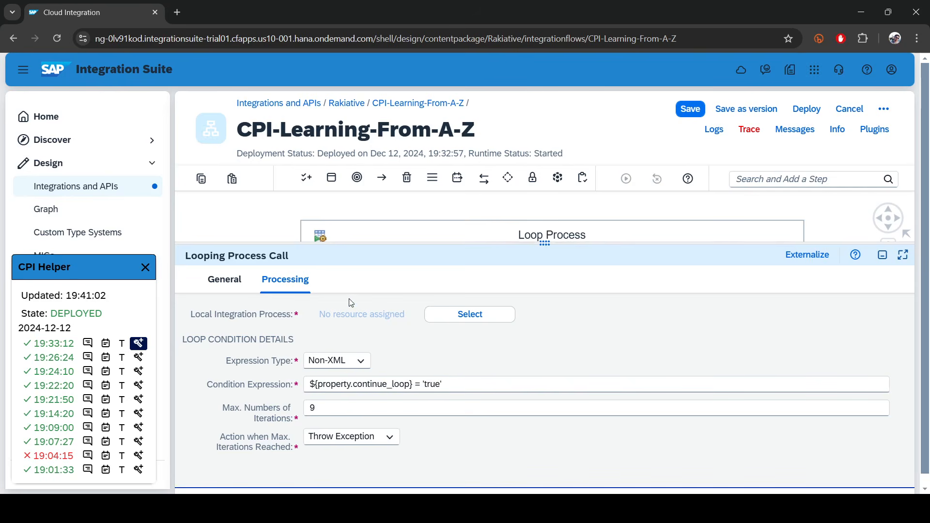
pyautogui.moveTo(531, 244); pyautogui.dragTo(451, 490)
pyautogui.scroll(-5, 364, 450)
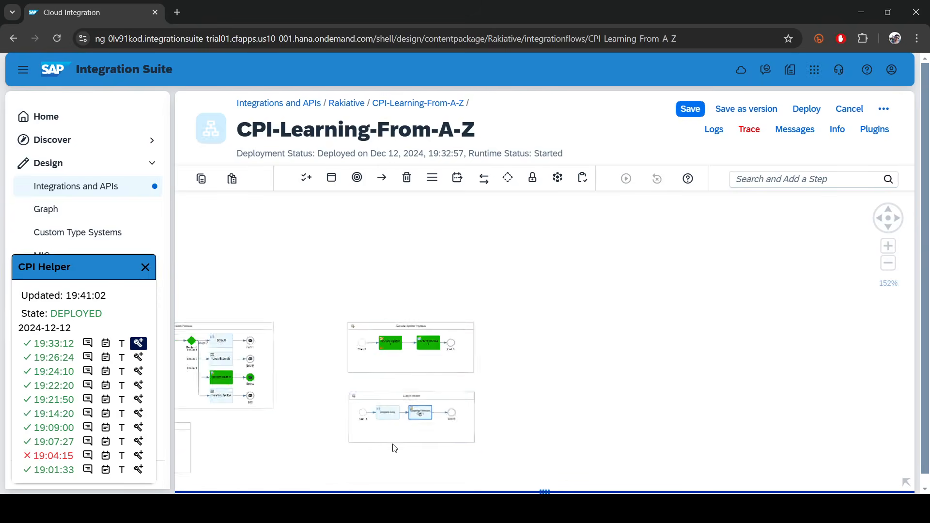
pyautogui.scroll(5, 380, 316)
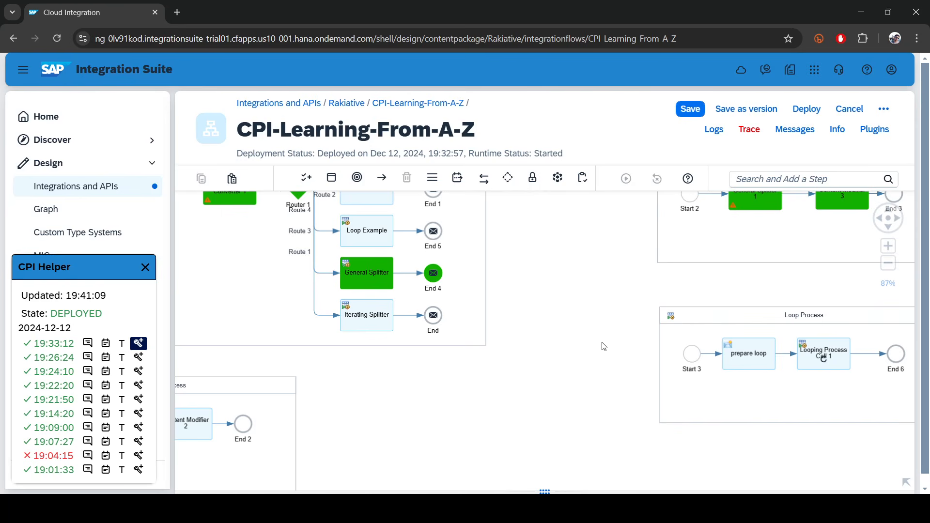
pyautogui.click(717, 327)
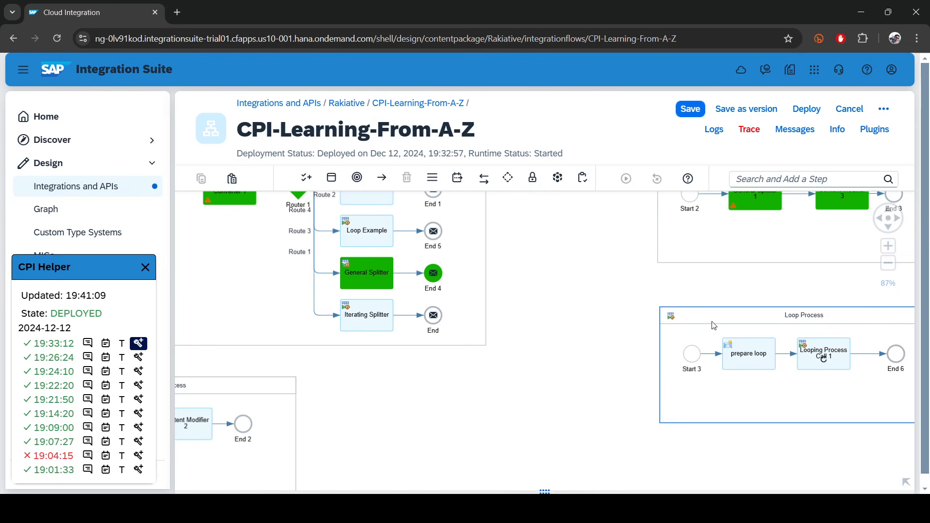
pyautogui.click(822, 359)
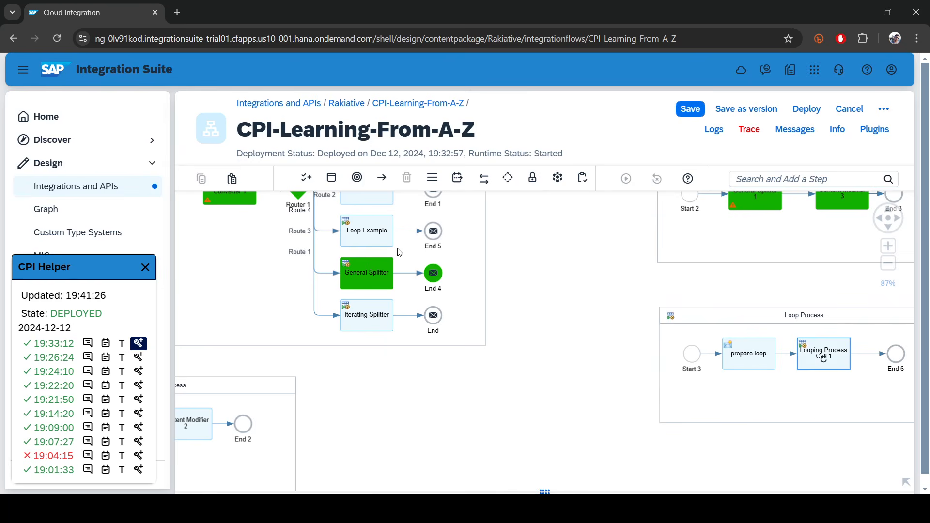
# Check which local integration process the Loop Example process call in the main flow is assigned to.
pyautogui.click(364, 263)
pyautogui.click(365, 224)
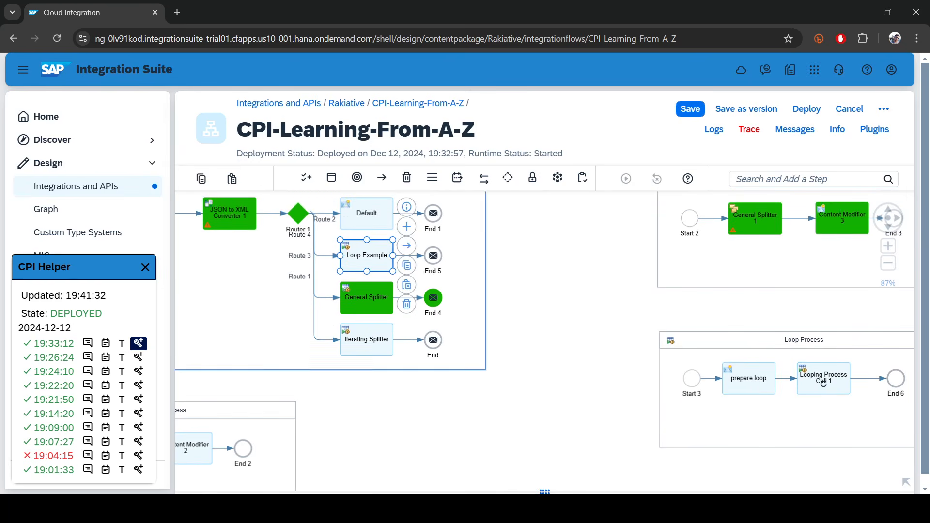
pyautogui.click(545, 491)
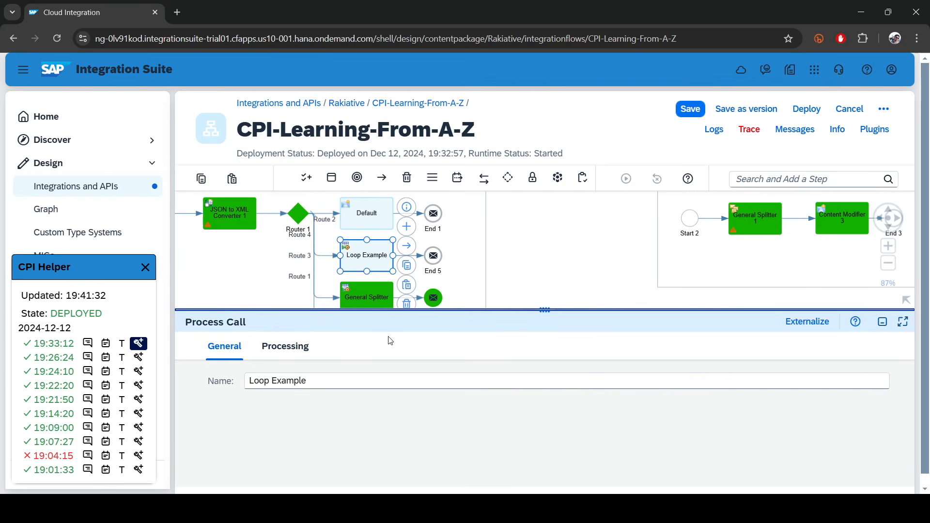
pyautogui.click(276, 347)
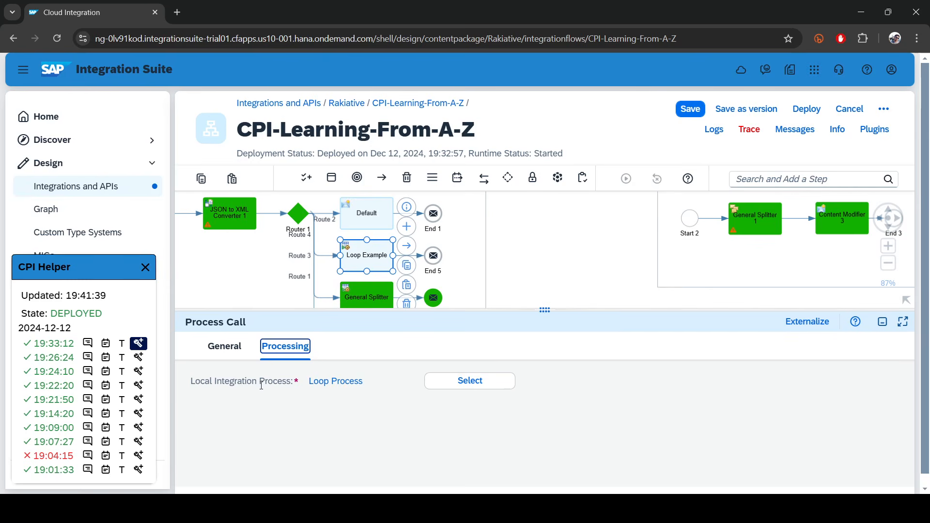
pyautogui.moveTo(567, 309); pyautogui.dragTo(298, 302)
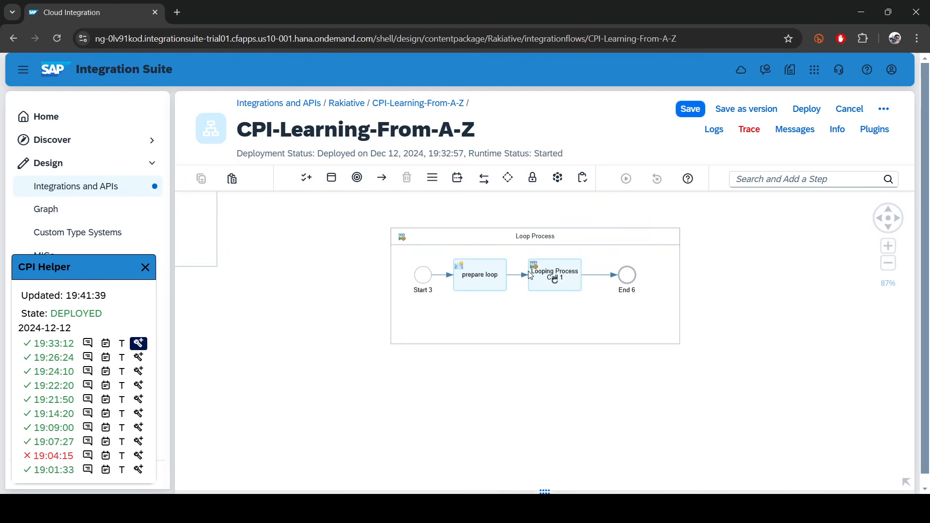
# Add a new Local Integration Process to the canvas directly below Loop Process.
pyautogui.click(549, 275)
pyautogui.click(742, 179)
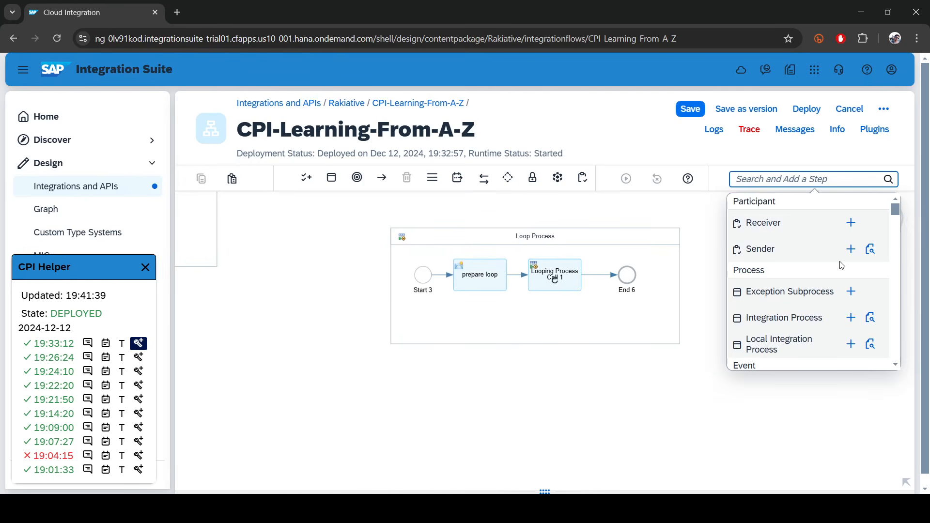
pyautogui.click(852, 345)
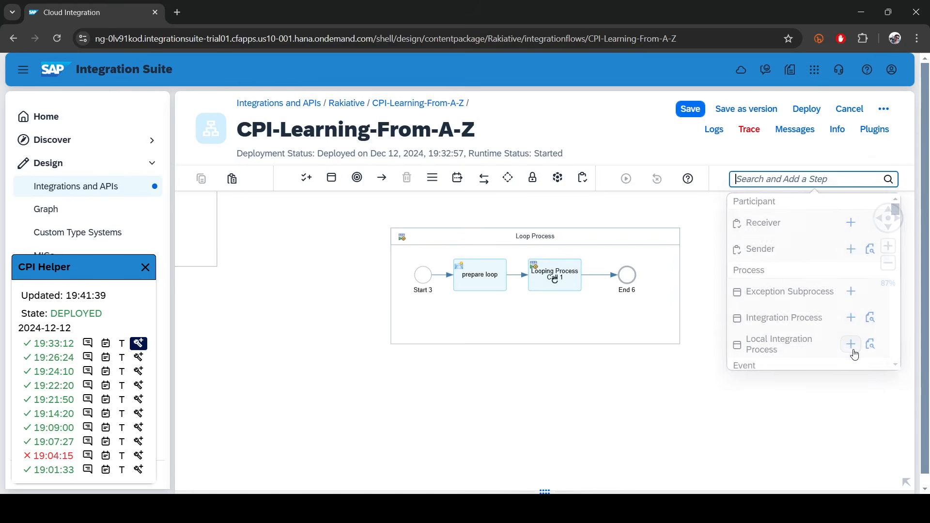
pyautogui.click(416, 383)
# Rename the new local integration process as Local Work Process.
pyautogui.moveTo(441, 357); pyautogui.dragTo(543, 384)
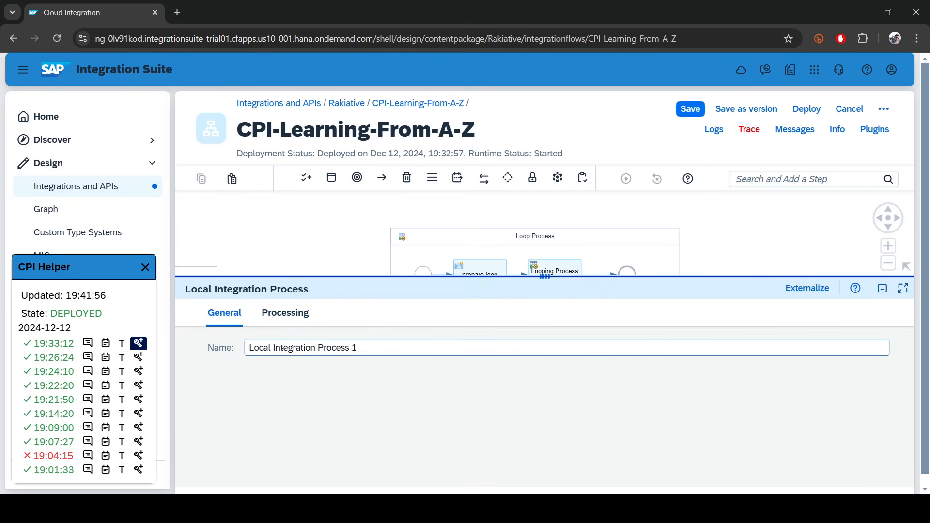
pyautogui.doubleClick(284, 345)
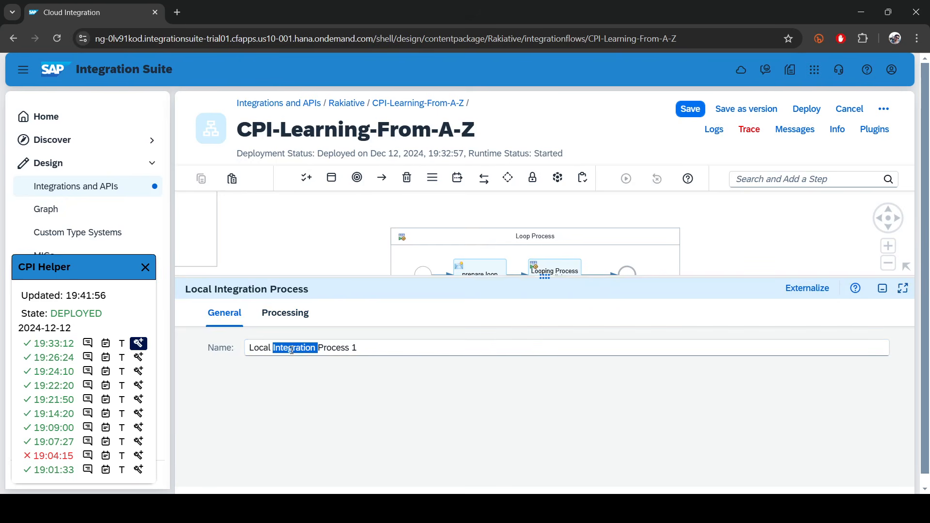
pyautogui.write('Work')
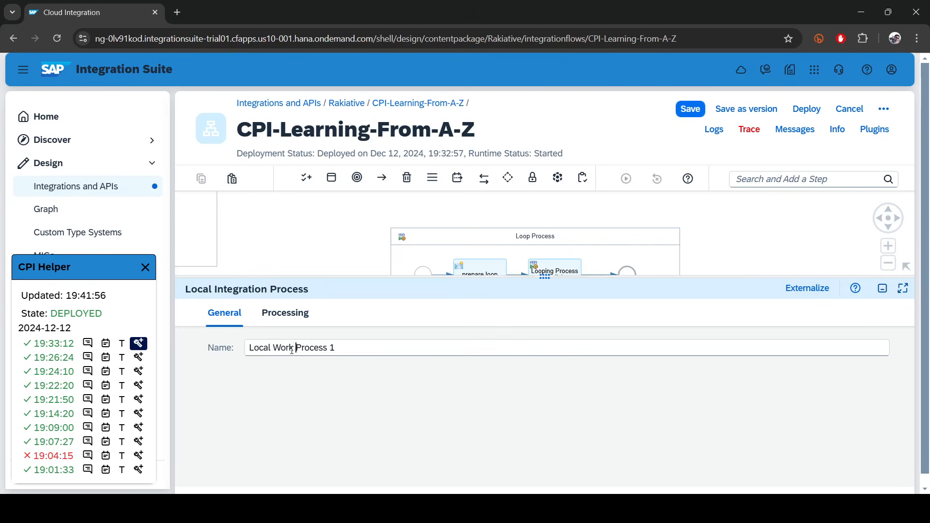
pyautogui.click(367, 349)
pyautogui.press('BackSpace')
pyautogui.press('BackSpace')
pyautogui.moveTo(538, 283); pyautogui.dragTo(529, 483)
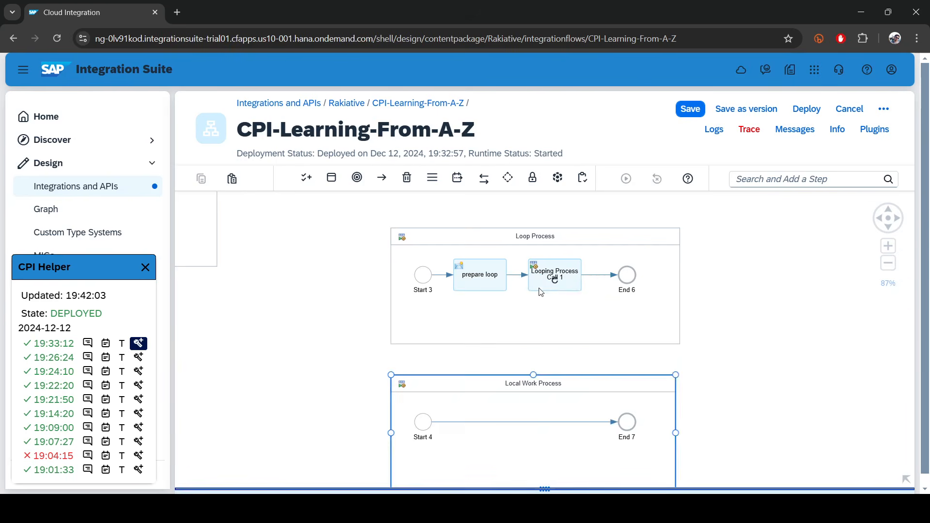
# Assign Local Work Process as the local integration process of the Looping Process Call in Loop Process.
pyautogui.click(552, 275)
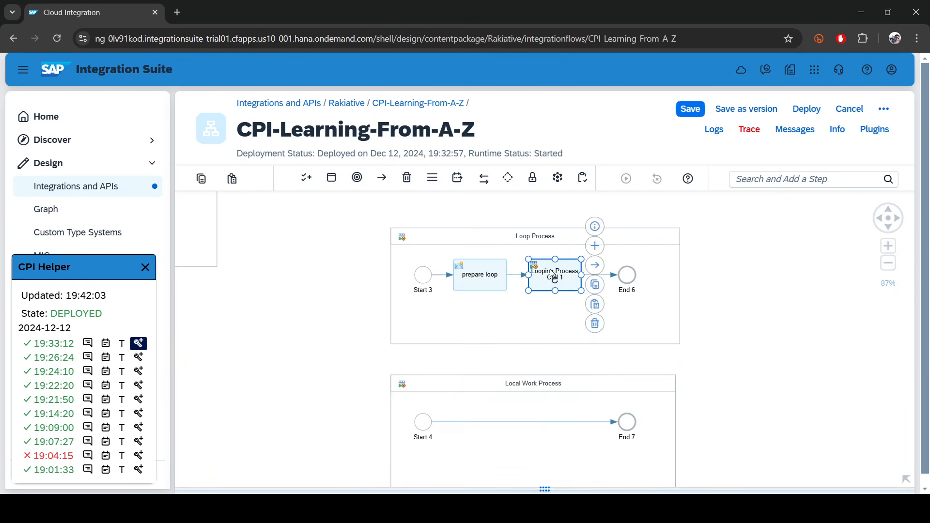
pyautogui.click(554, 490)
pyautogui.click(277, 324)
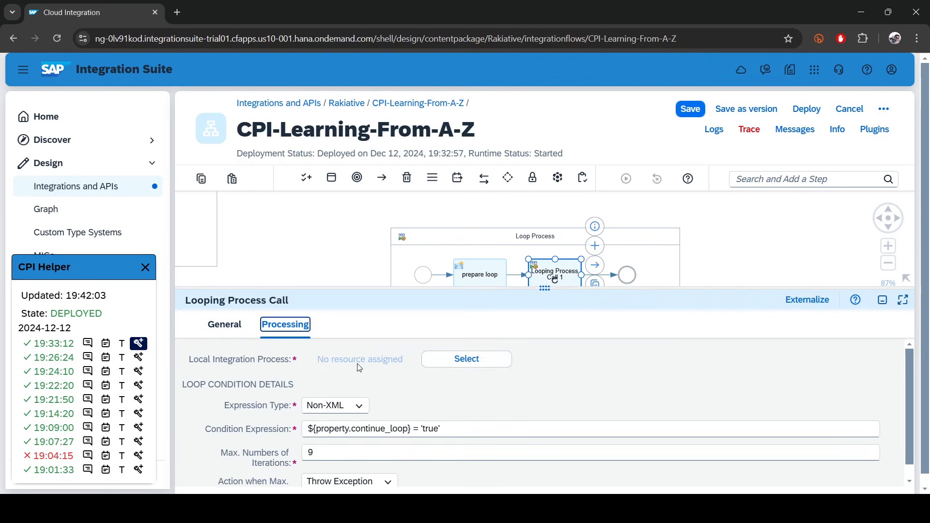
pyautogui.click(457, 361)
pyautogui.click(352, 198)
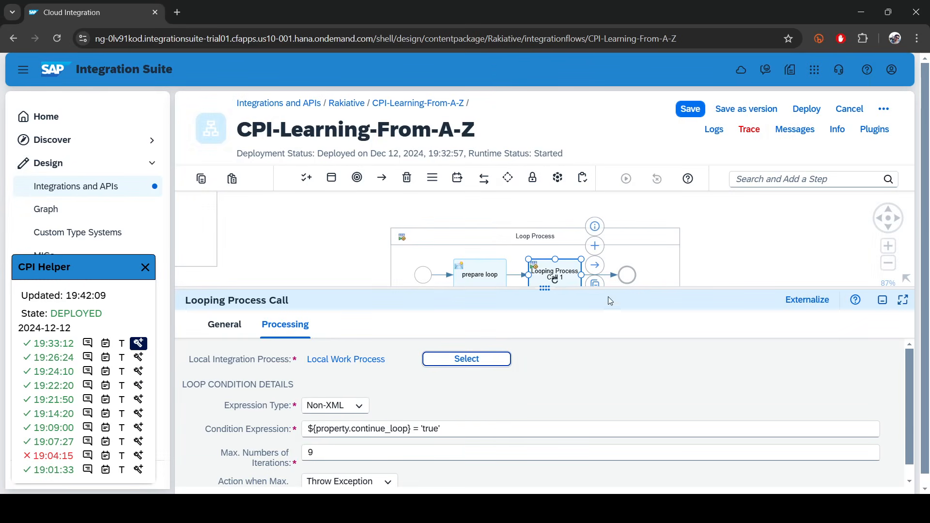
pyautogui.moveTo(545, 288); pyautogui.dragTo(532, 458)
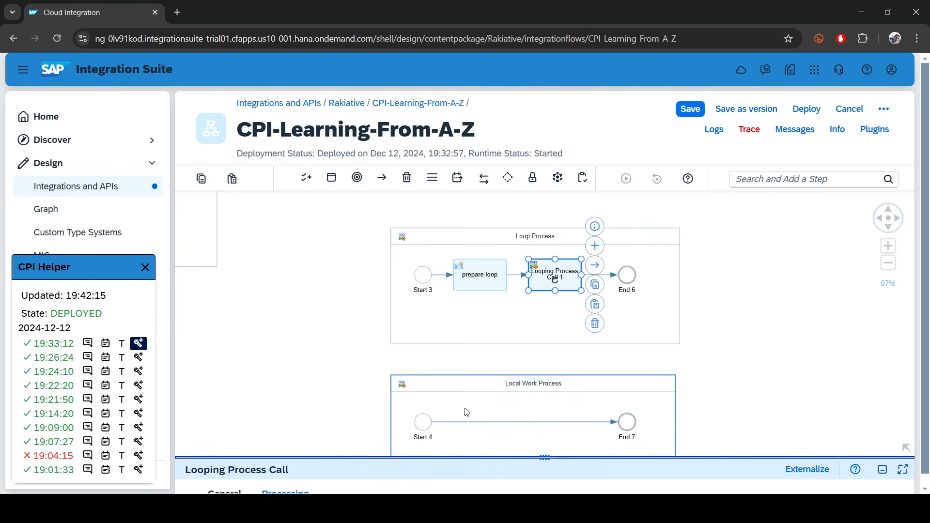
# Rename Local Work Process as Loop Work Process.
pyautogui.click(552, 388)
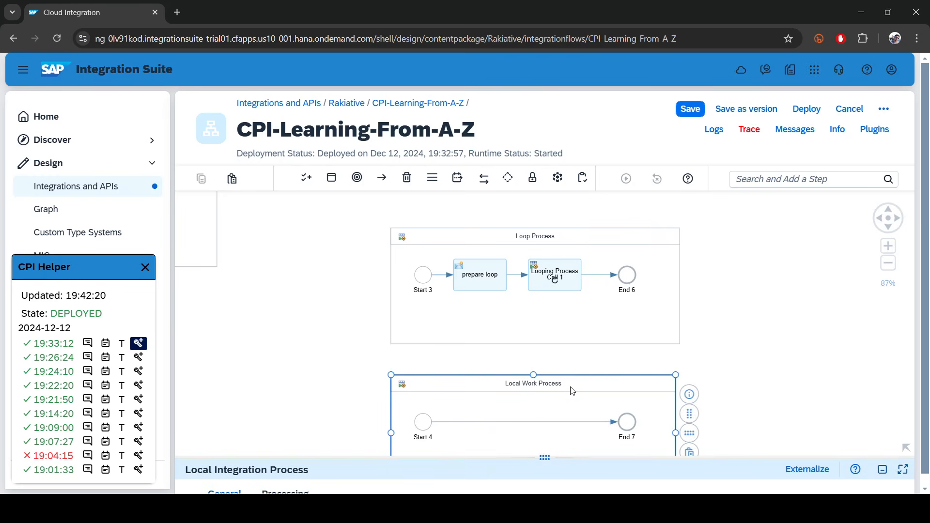
pyautogui.moveTo(545, 458); pyautogui.dragTo(545, 354)
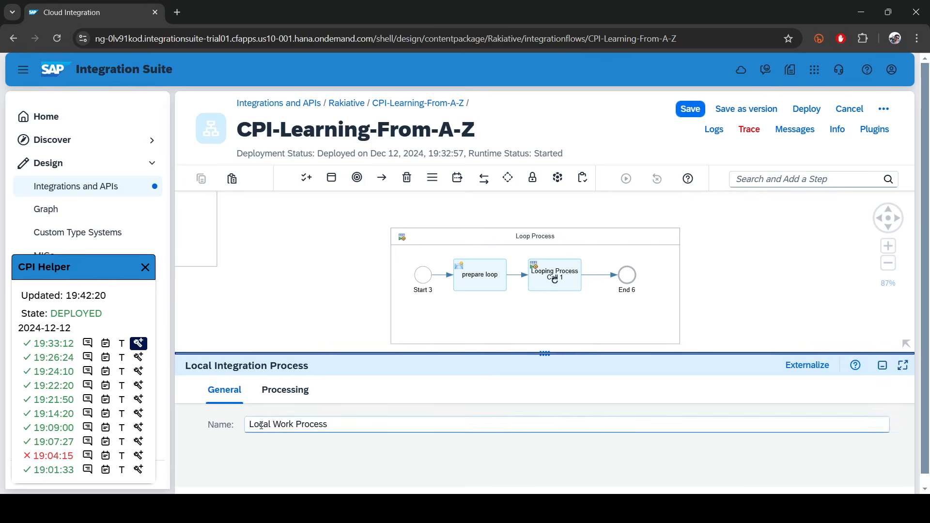
pyautogui.doubleClick(261, 425)
pyautogui.write('Loop')
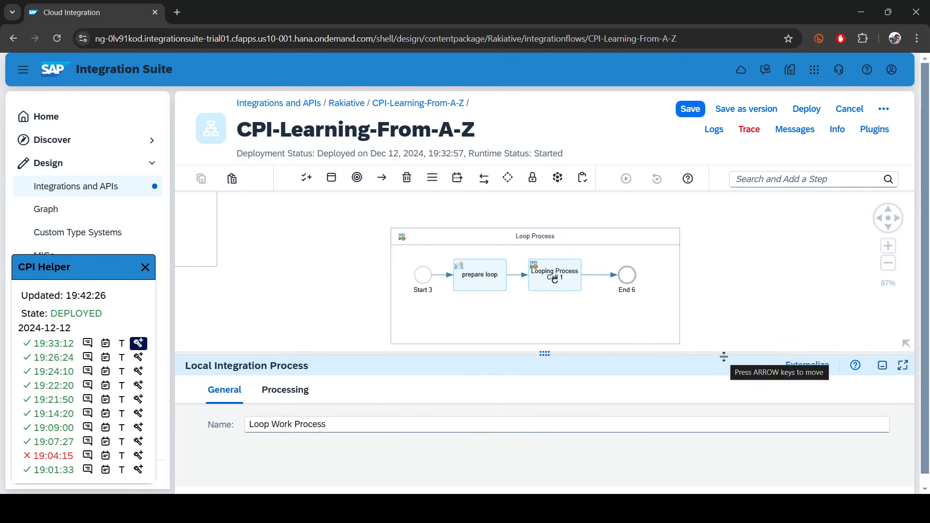
pyautogui.moveTo(554, 354); pyautogui.dragTo(530, 479)
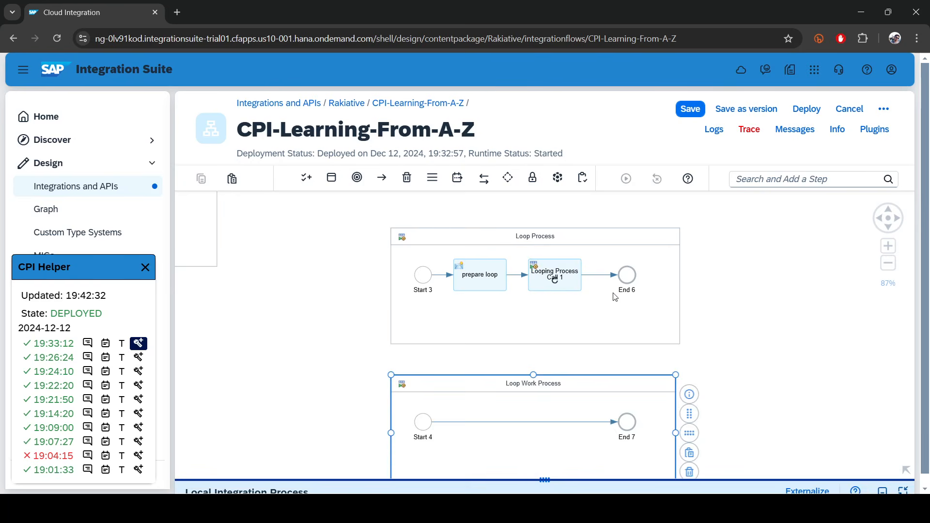
# Examine how the Looping Process Call in Loop Process relates to the Loop Work Process beneath it.
pyautogui.scroll(-4, 614, 293)
pyautogui.scroll(4, 575, 219)
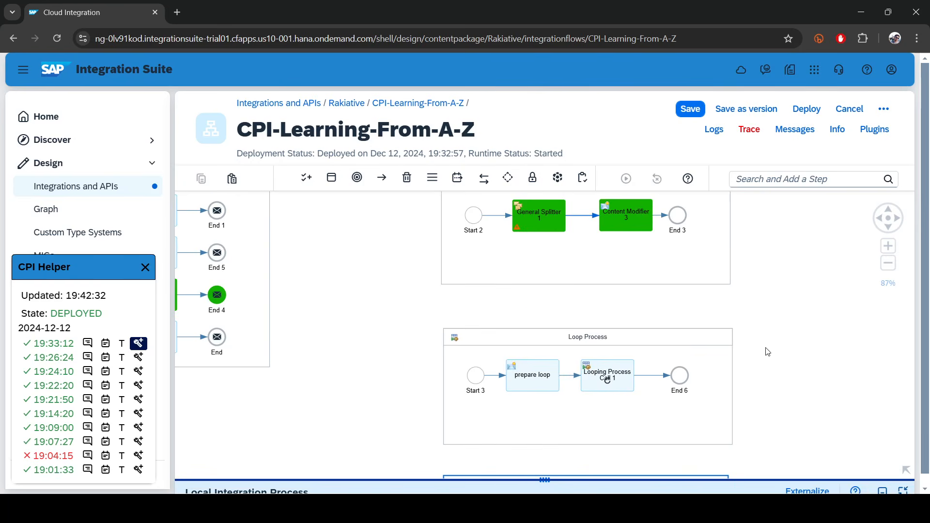
pyautogui.moveTo(784, 247); pyautogui.dragTo(753, 220)
pyautogui.moveTo(734, 400); pyautogui.dragTo(721, 382)
pyautogui.click(606, 328)
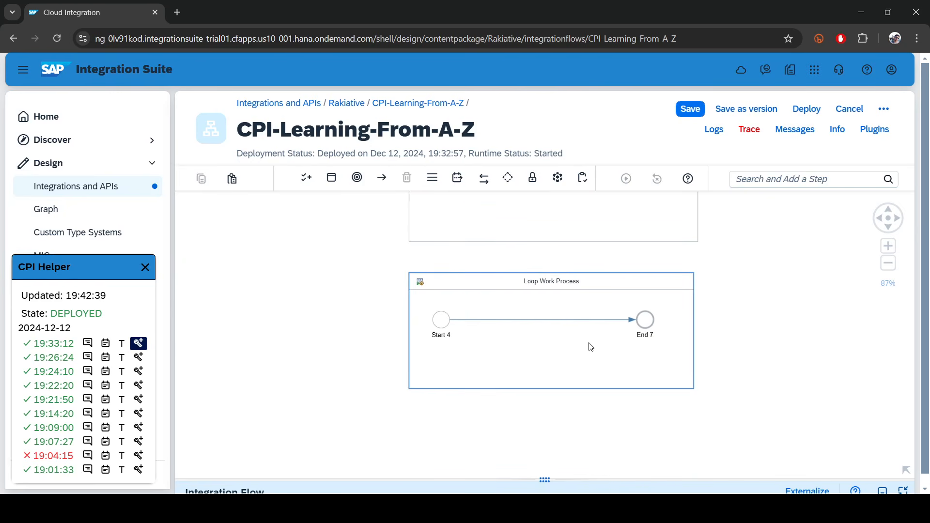
pyautogui.moveTo(772, 276); pyautogui.dragTo(754, 307)
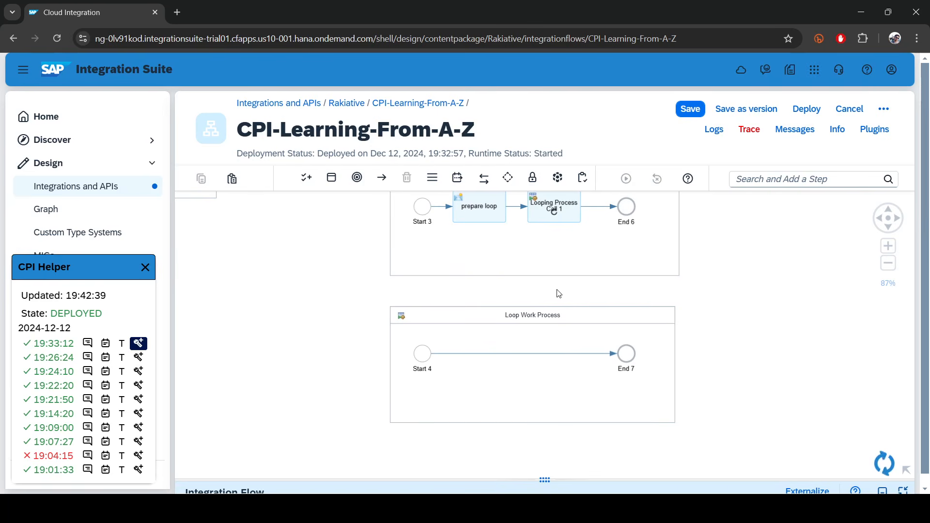
pyautogui.click(552, 218)
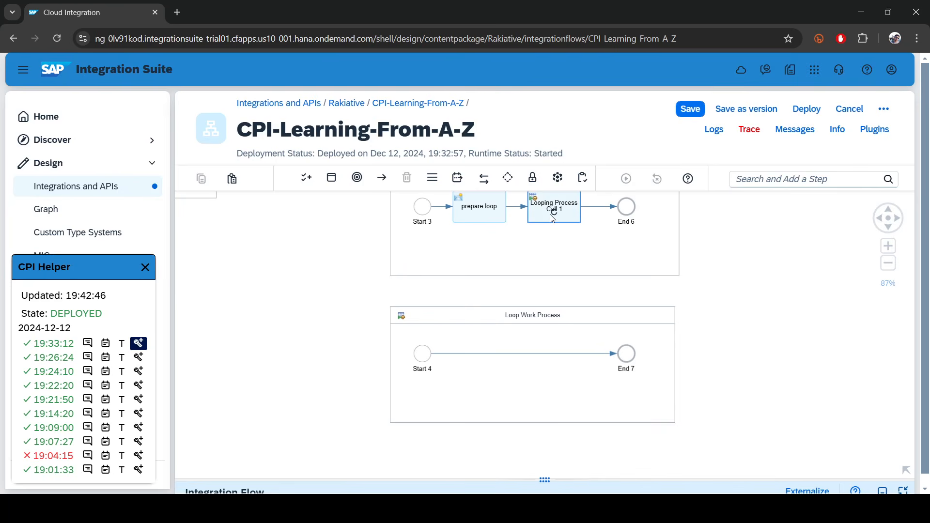
pyautogui.click(523, 315)
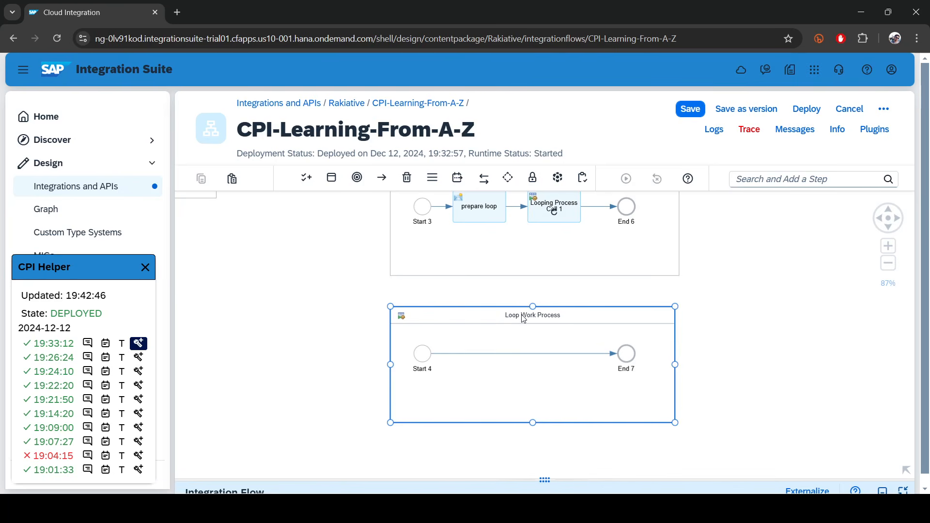
# Review the continue_loop exchange property of the prepare loop modifier, including its source type and source value.
pyautogui.click(472, 215)
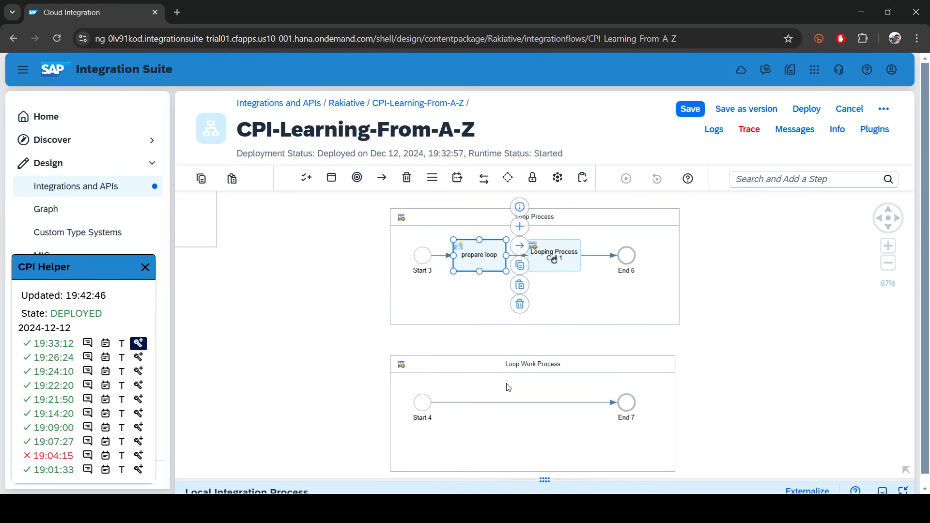
pyautogui.click(545, 480)
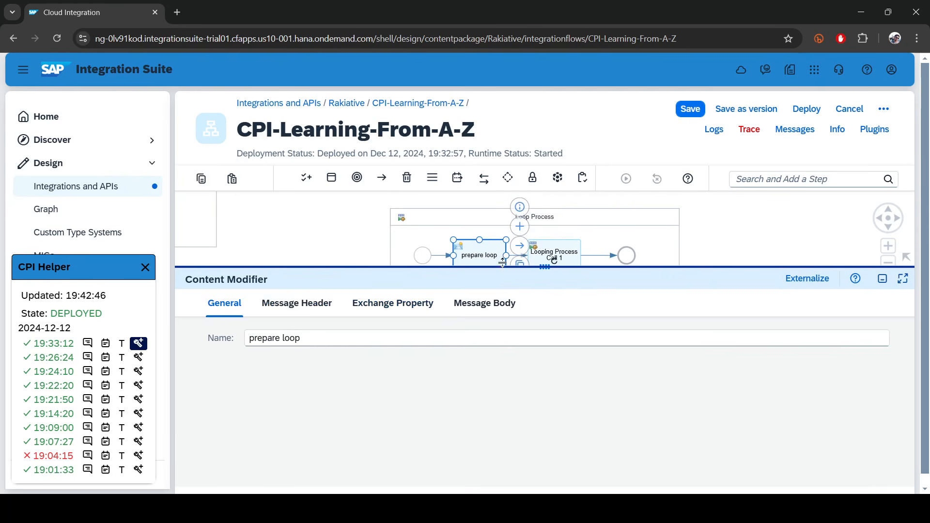
pyautogui.click(302, 310)
pyautogui.click(393, 303)
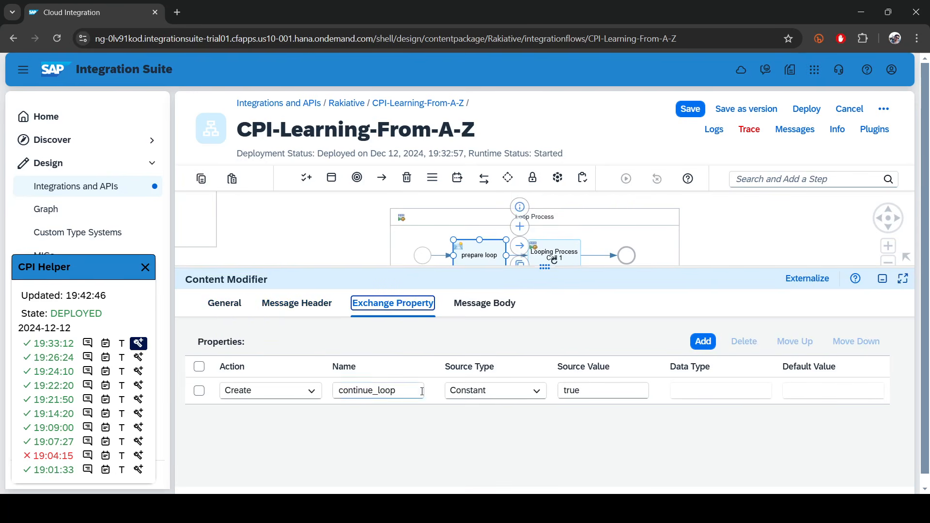
pyautogui.doubleClick(386, 392)
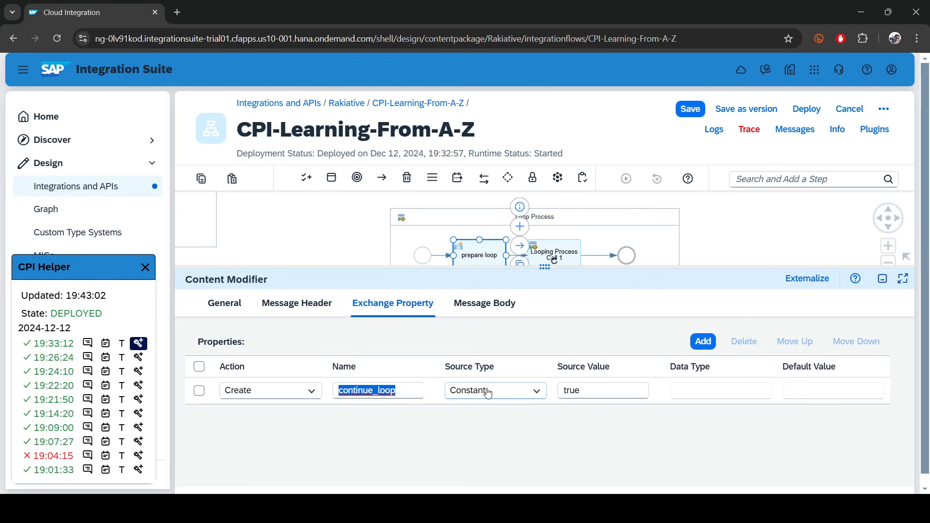
pyautogui.click(368, 394)
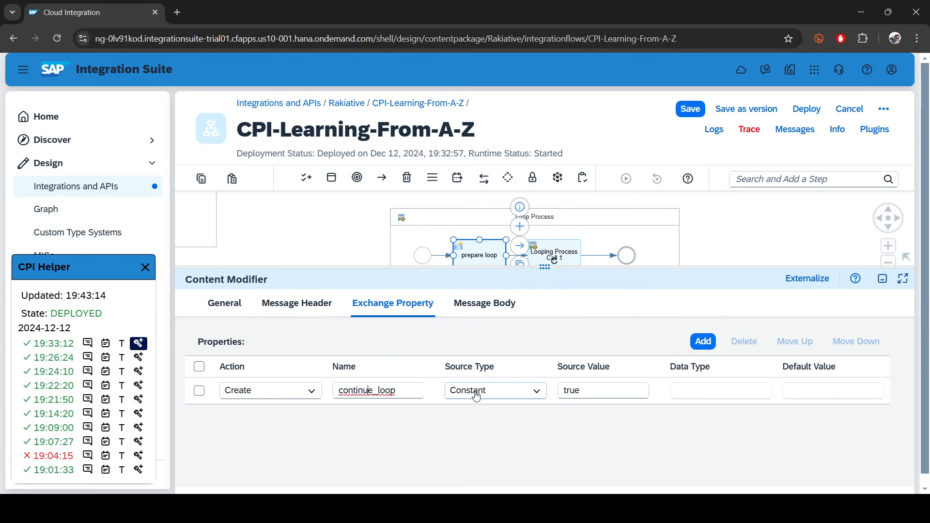
pyautogui.doubleClick(581, 385)
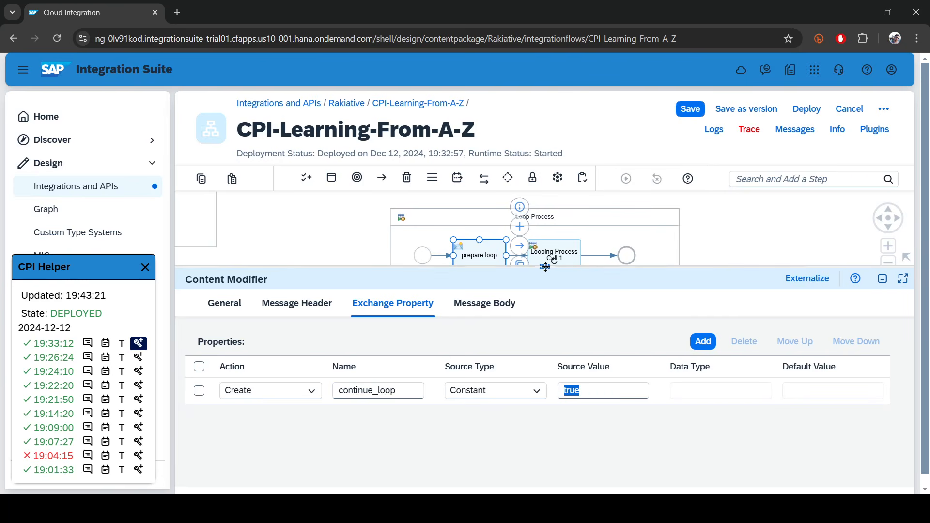
pyautogui.moveTo(545, 267); pyautogui.dragTo(533, 490)
pyautogui.click(729, 356)
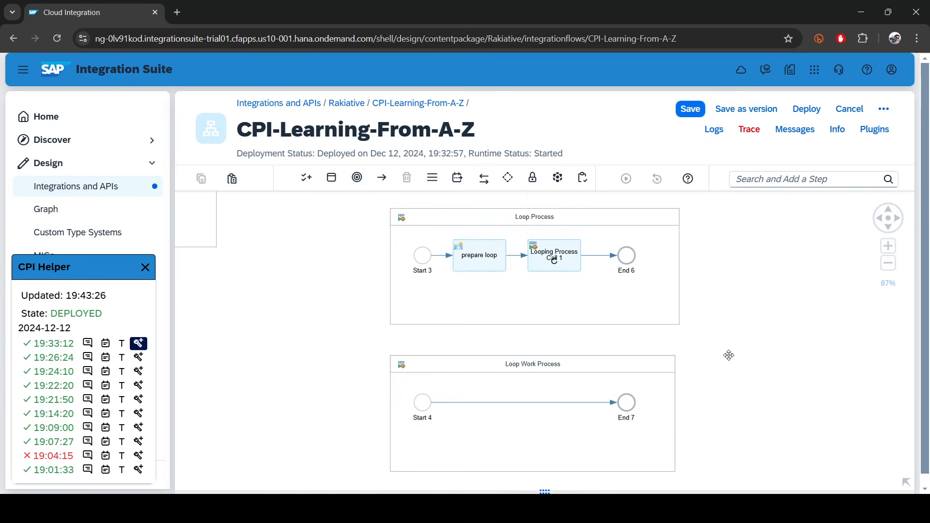
pyautogui.scroll(-3, 729, 355)
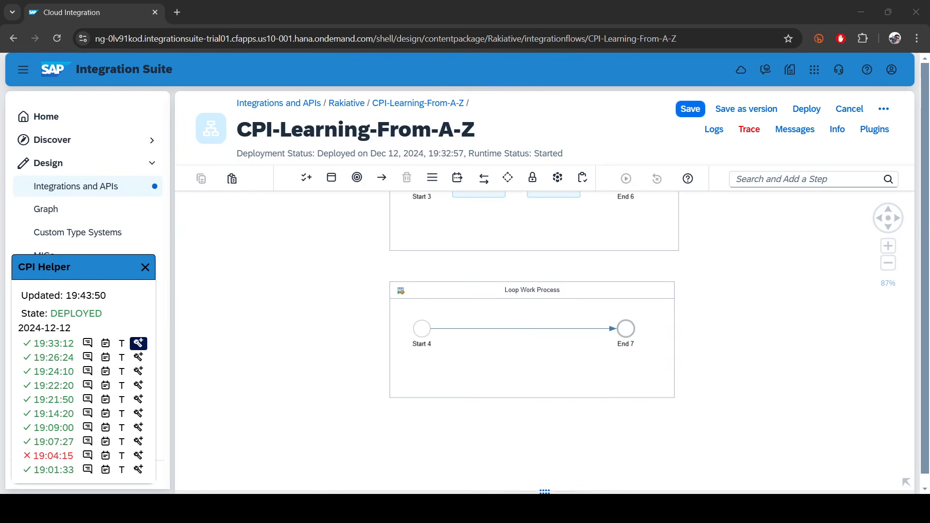
pyautogui.click(584, 313)
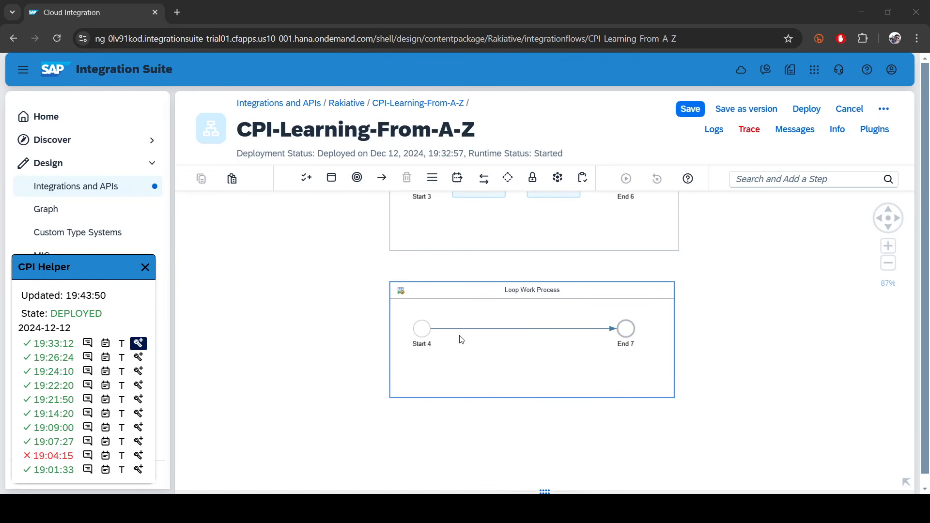
pyautogui.click(705, 233)
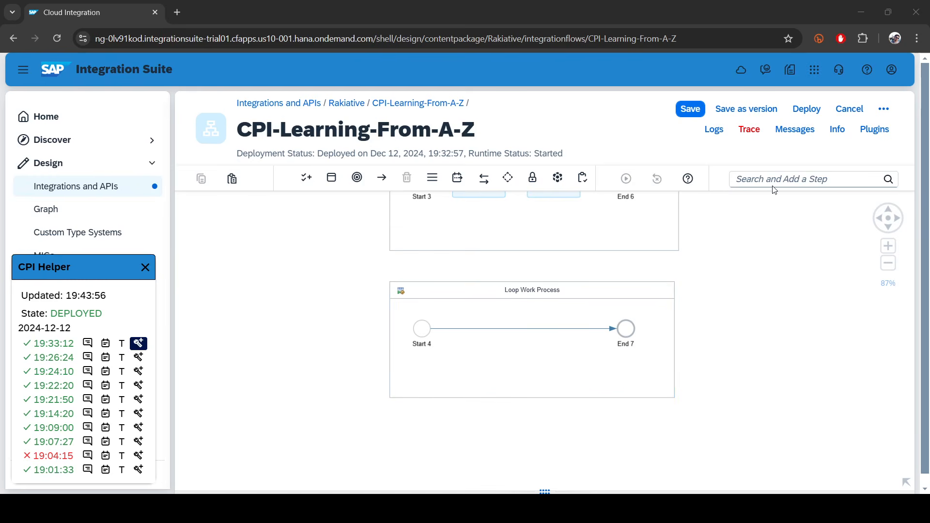
pyautogui.click(773, 185)
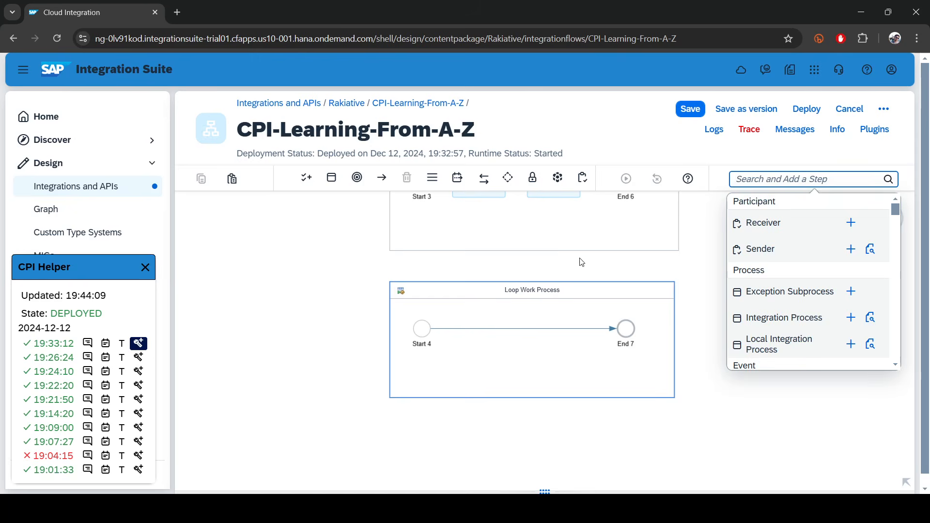
pyautogui.moveTo(582, 262); pyautogui.dragTo(557, 292)
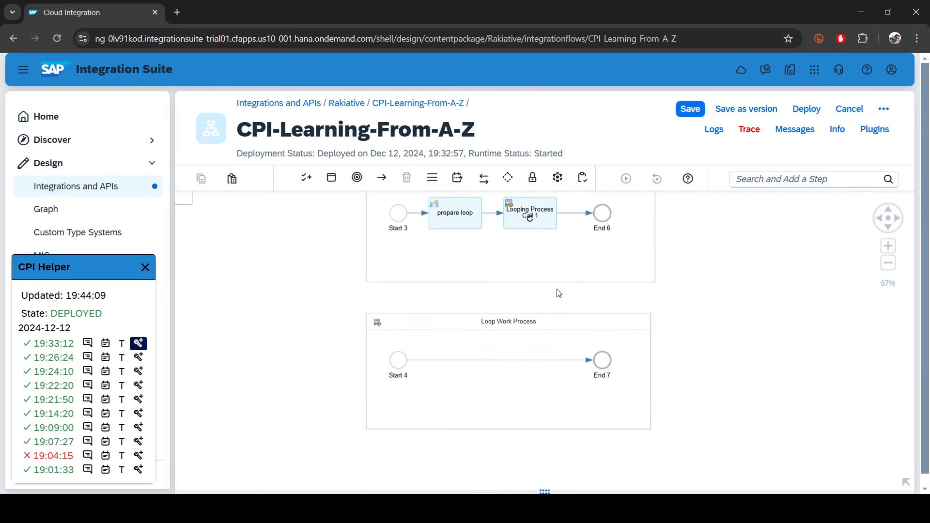
# Add a Groovy Script step right after Start 4 in the Loop Work Process.
pyautogui.click(452, 272)
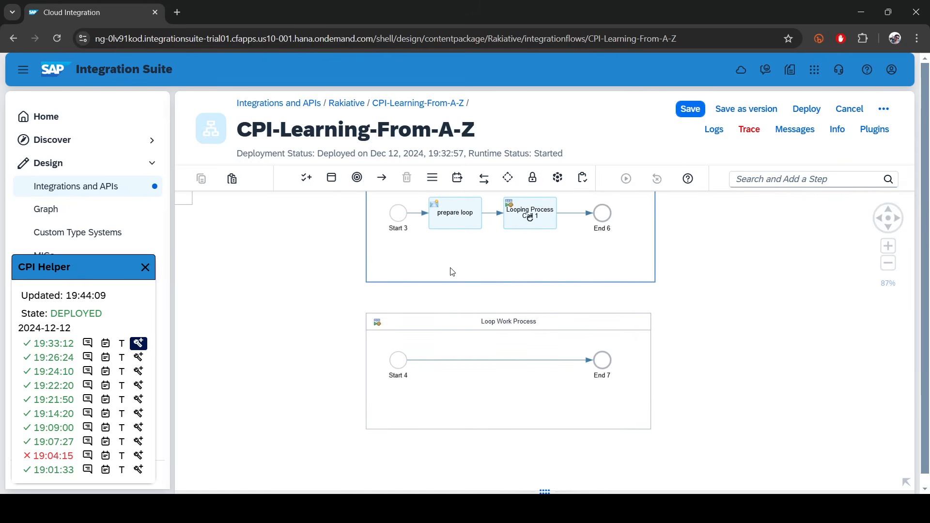
pyautogui.click(497, 353)
pyautogui.click(468, 316)
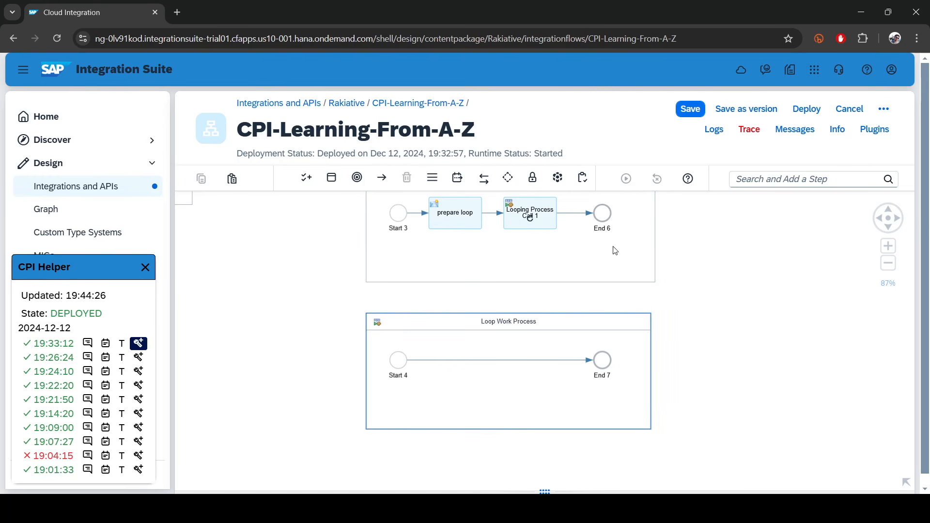
pyautogui.click(769, 179)
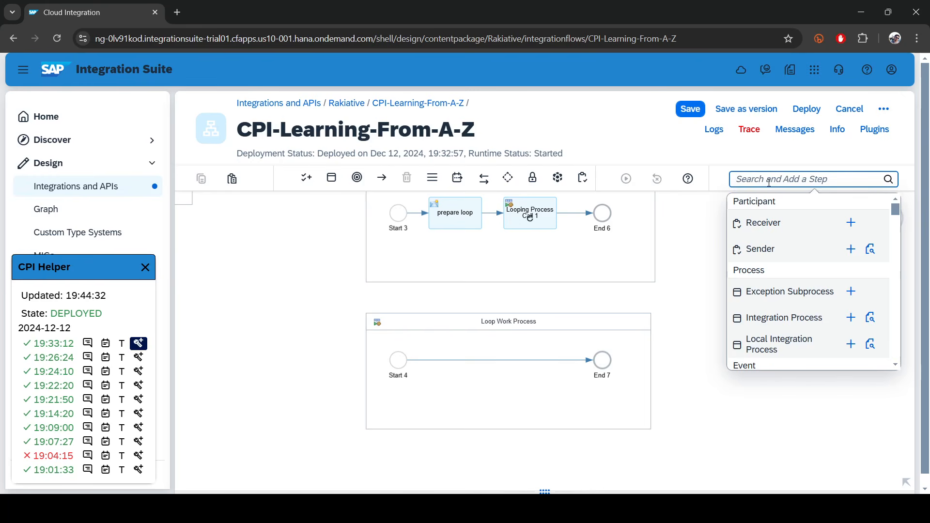
pyautogui.write('scr')
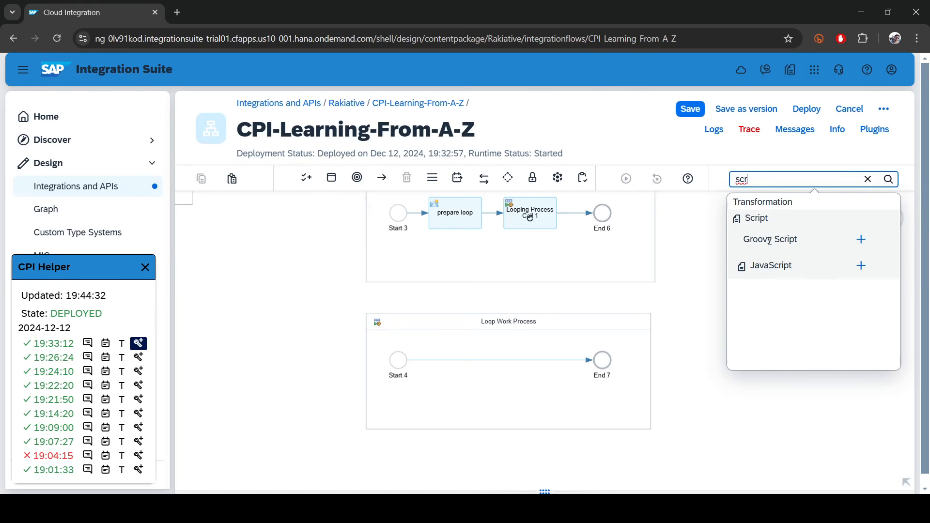
pyautogui.click(862, 240)
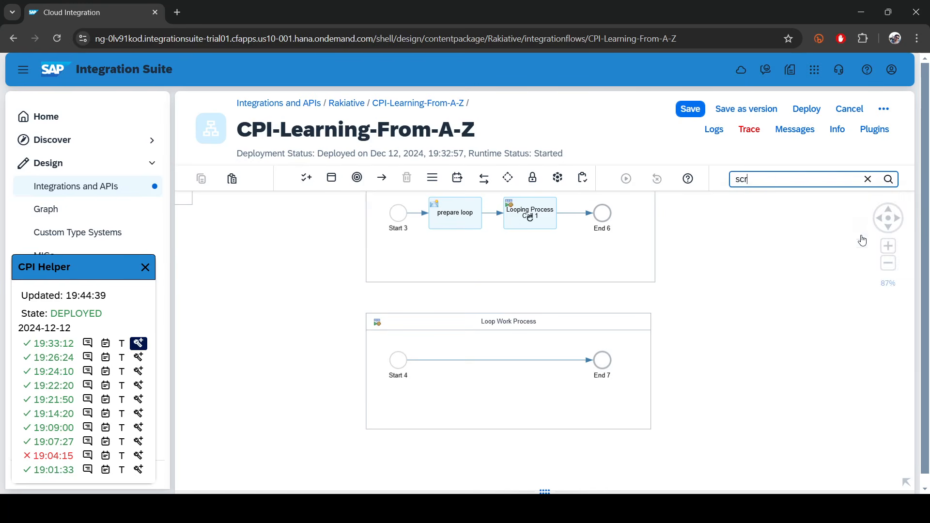
pyautogui.click(443, 361)
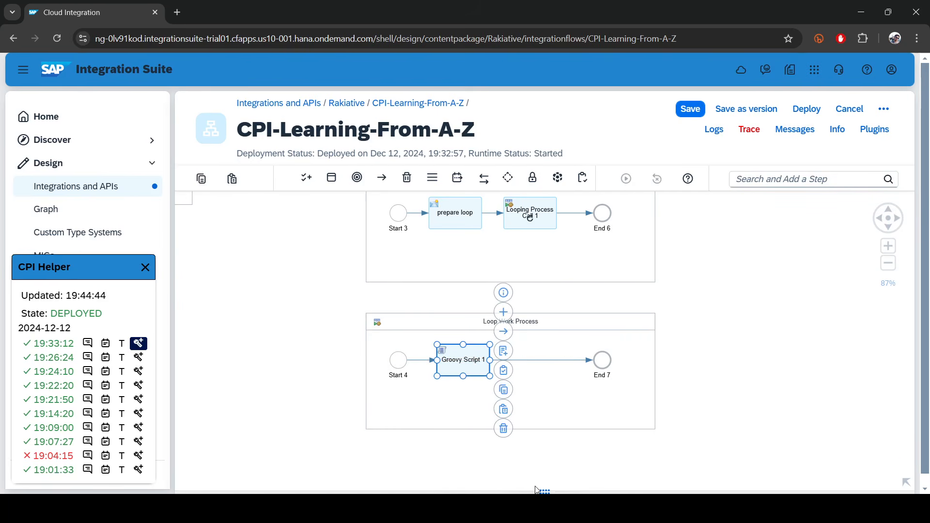
# Rename the new Groovy Script step in Loop Work Process as Generate random.
pyautogui.moveTo(542, 485); pyautogui.dragTo(544, 289)
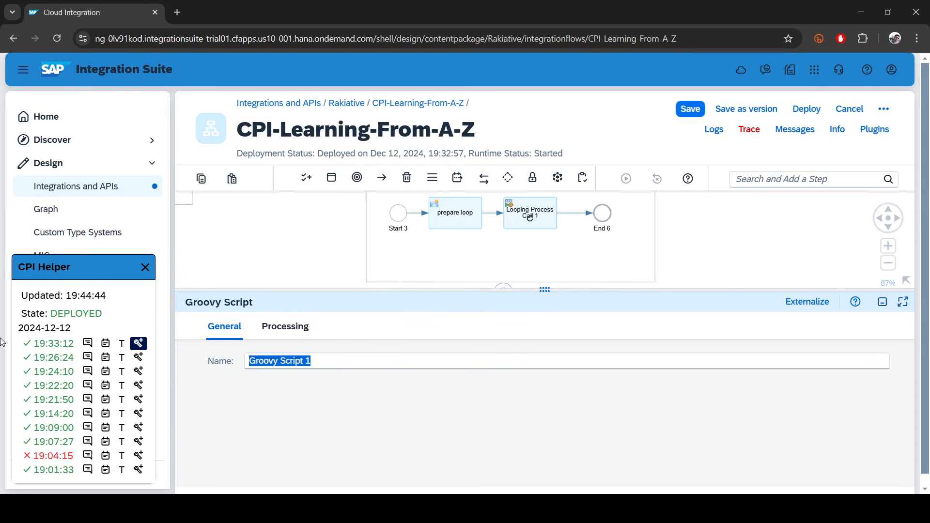
pyautogui.write('Generate ')
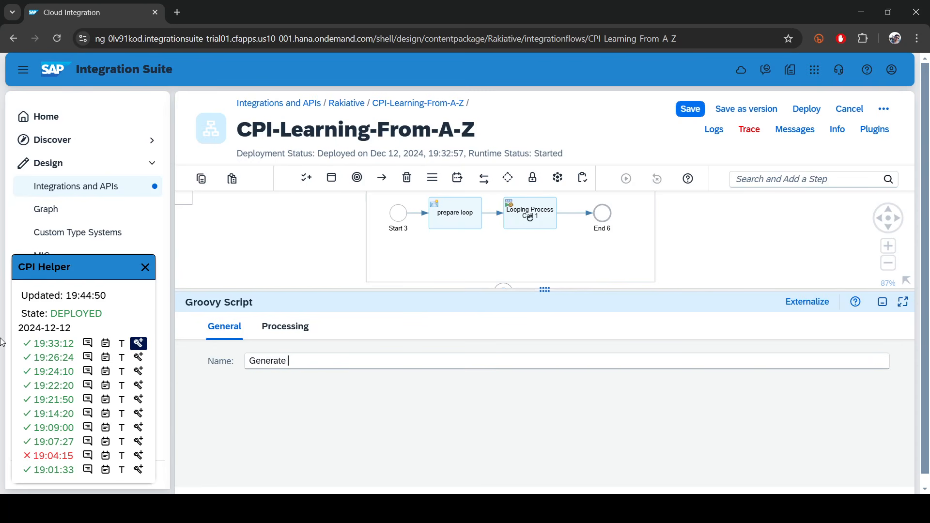
pyautogui.write('random')
pyautogui.moveTo(544, 289); pyautogui.dragTo(504, 438)
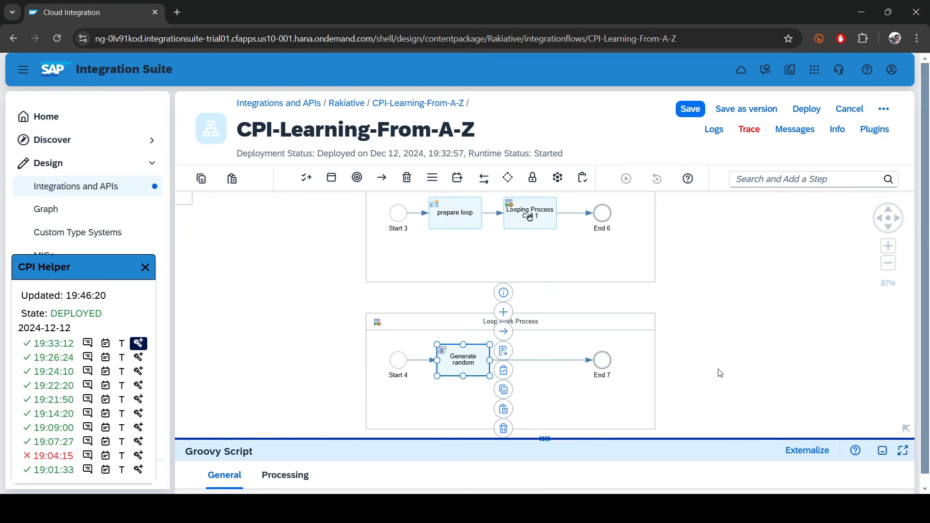
pyautogui.click(507, 353)
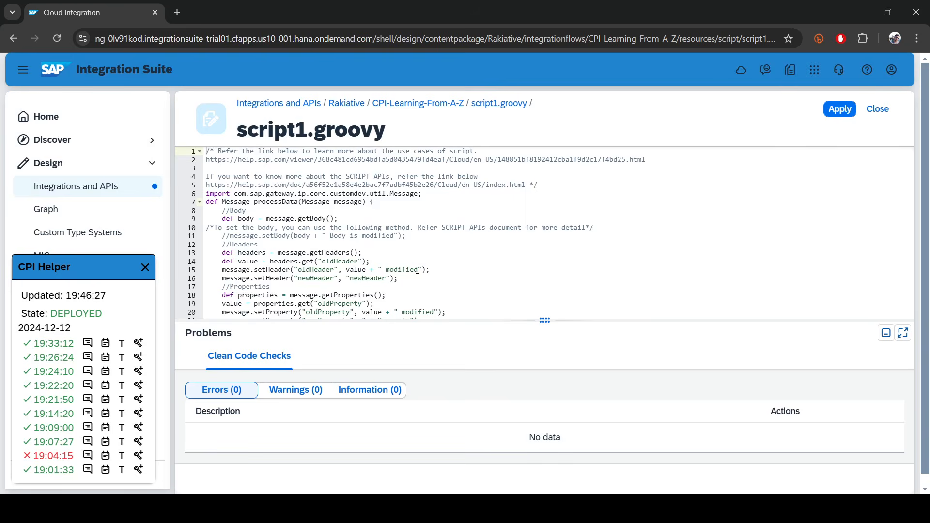
pyautogui.click(407, 270)
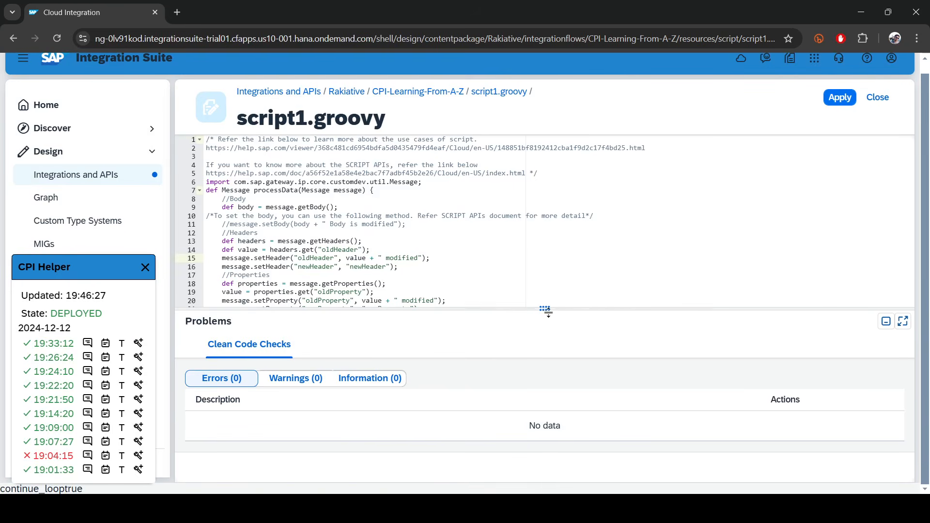
pyautogui.moveTo(549, 314); pyautogui.dragTo(546, 395)
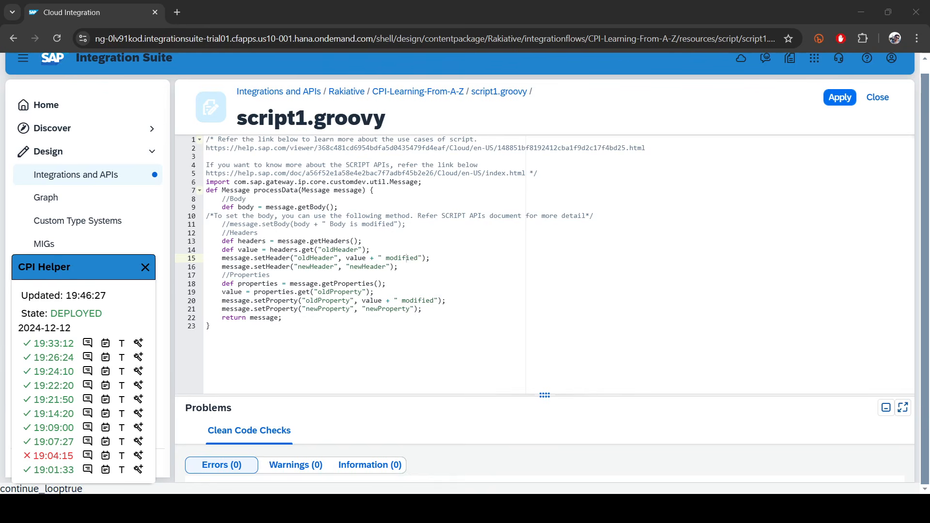
pyautogui.click(884, 99)
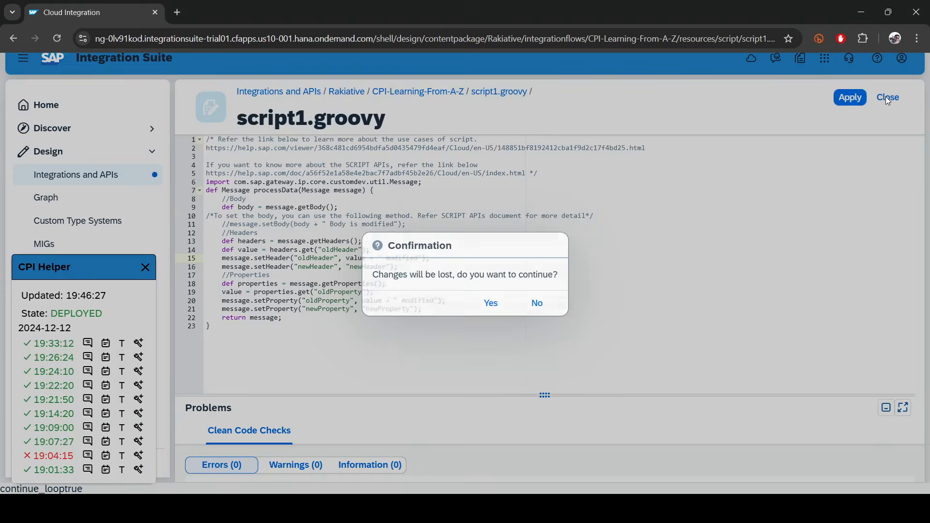
pyautogui.click(490, 303)
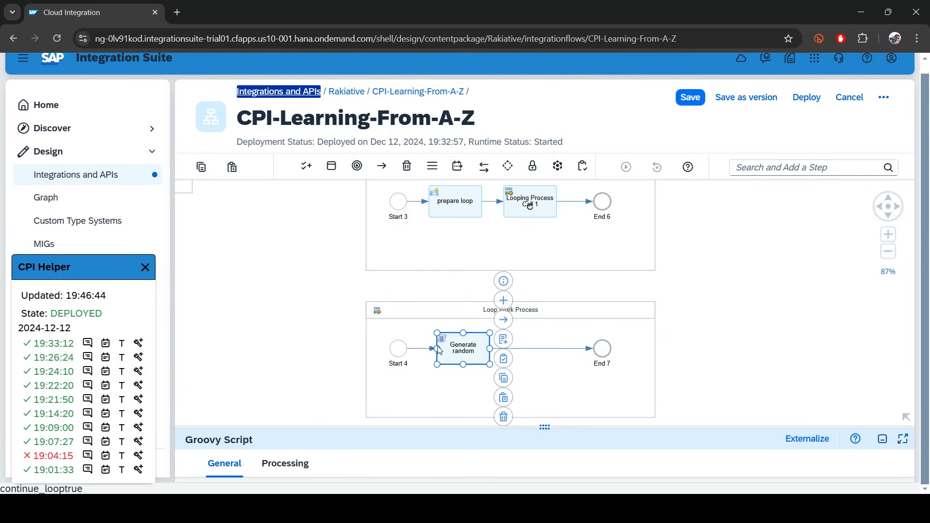
pyautogui.click(284, 273)
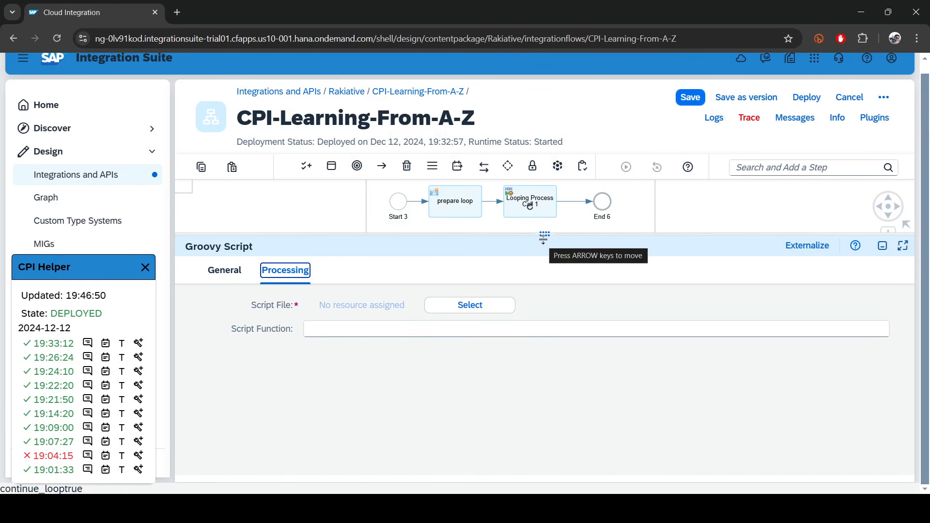
pyautogui.click(454, 310)
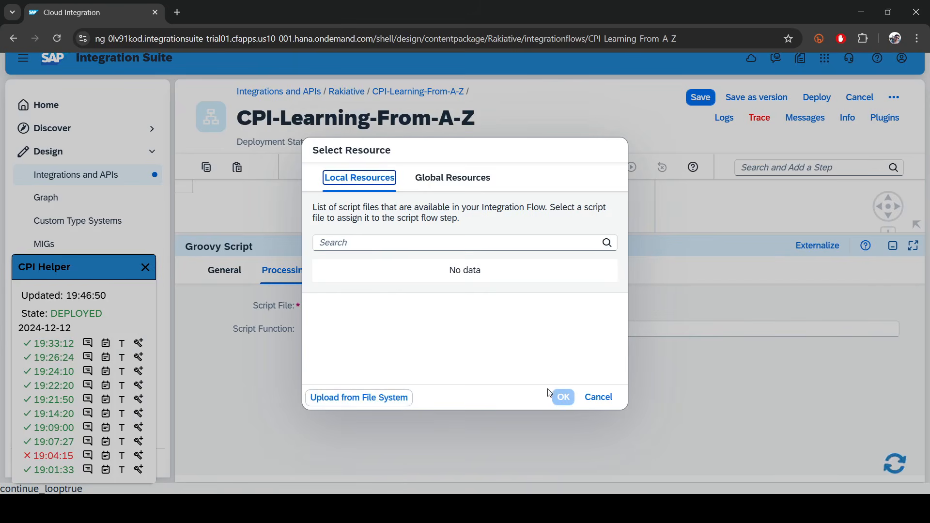
pyautogui.click(599, 397)
# Create a script for Generate random, replacing the template with code that stores random.nextInt(9) + 1 in the randomNumber property and the message body.
pyautogui.moveTo(515, 233); pyautogui.dragTo(517, 362)
pyautogui.click(503, 340)
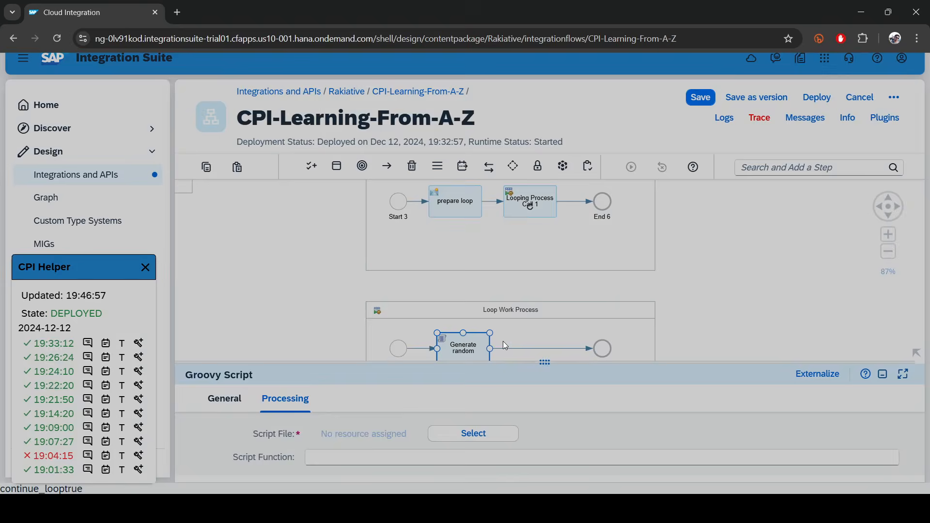
pyautogui.hotkey('ctrl', 'a')
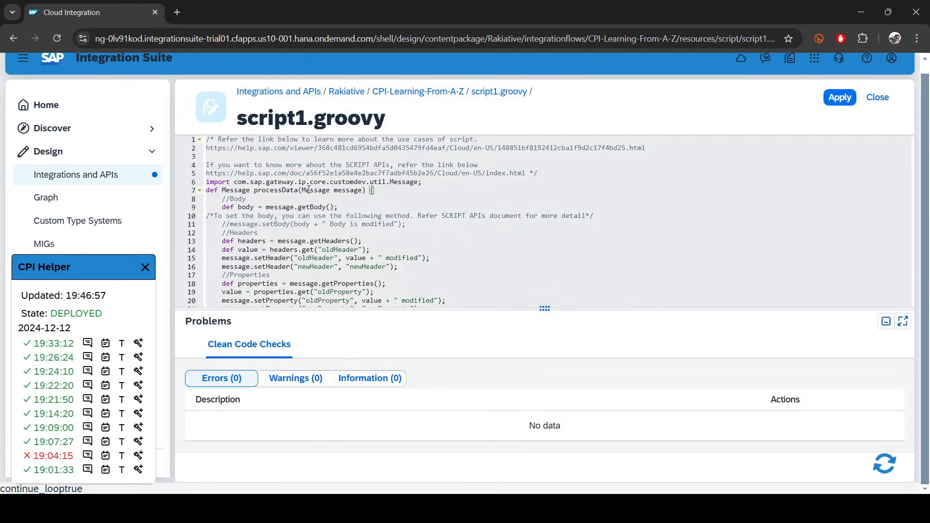
pyautogui.write('import com.sap.gateway.ip.core.customdev.util.Message import java.util.Random  def Message processData(Message message) {     Random random = new Random()     int randomNumber = random.nextInt(9) + 1     message.setProperty("randomNumber", randomNumber)     message.setBody(randomNumber.toString())     return message }')
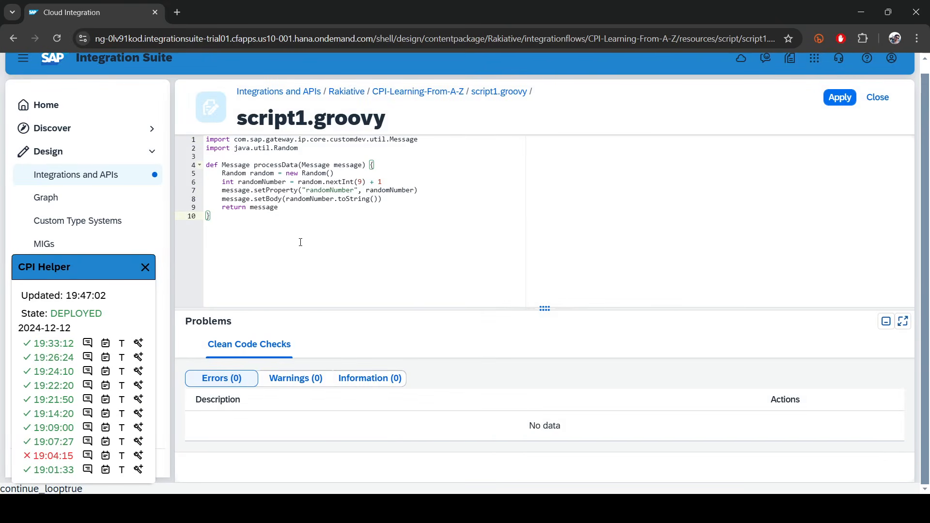
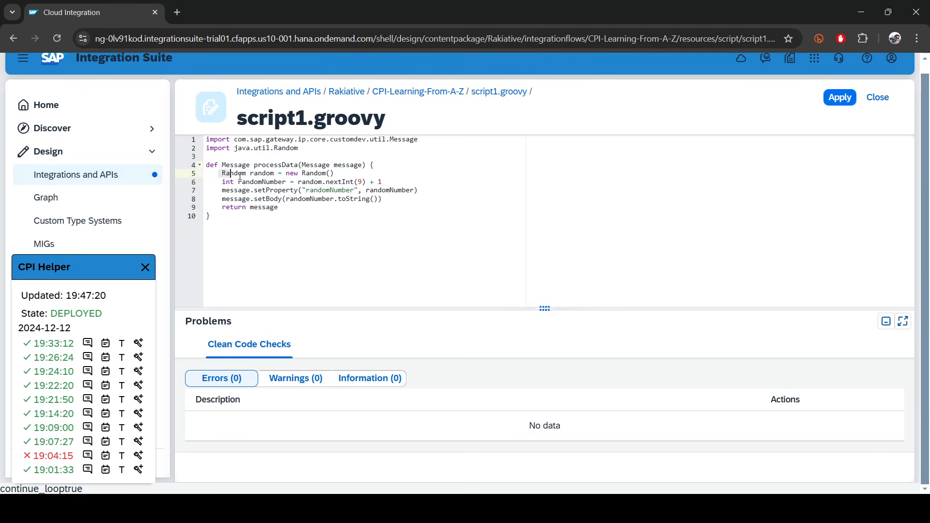
# Check the random number and message body lines of script1.groovy, apply the script and return to the integration flow.
pyautogui.click(413, 184)
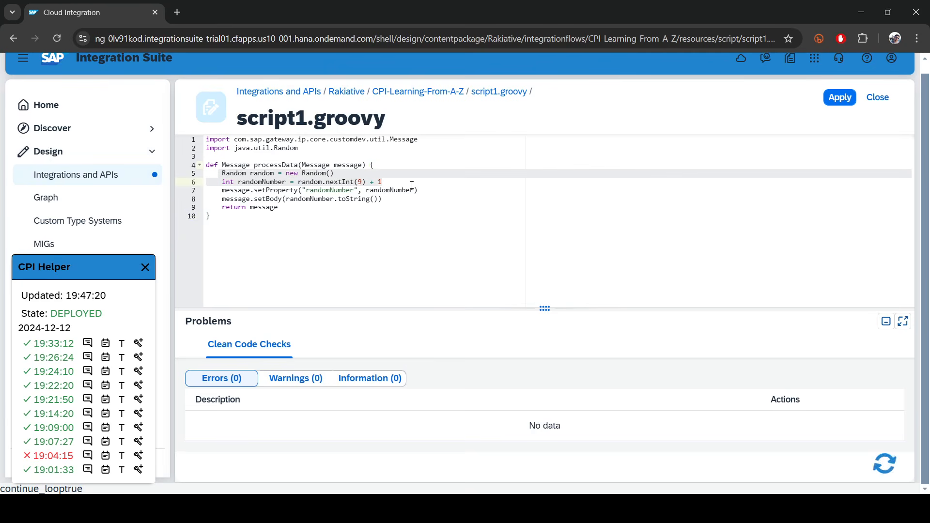
pyautogui.moveTo(327, 183); pyautogui.dragTo(397, 185)
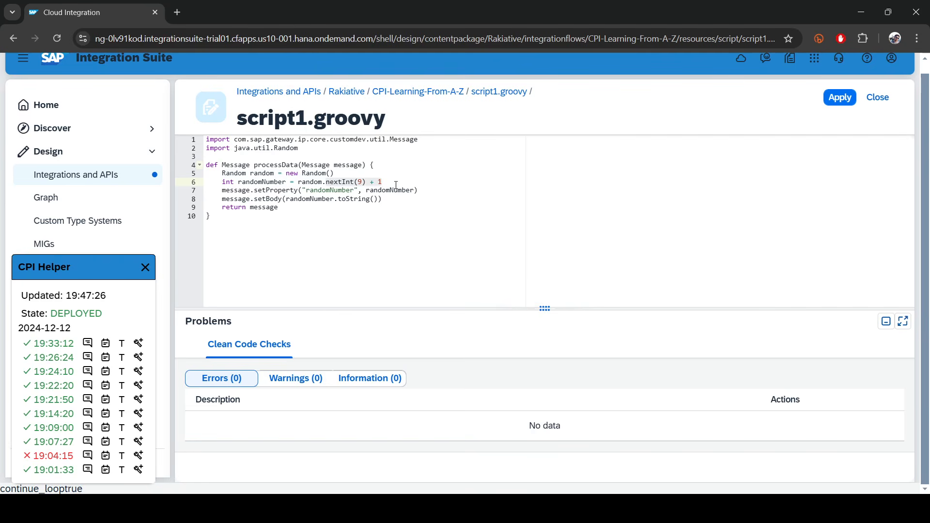
pyautogui.click(396, 185)
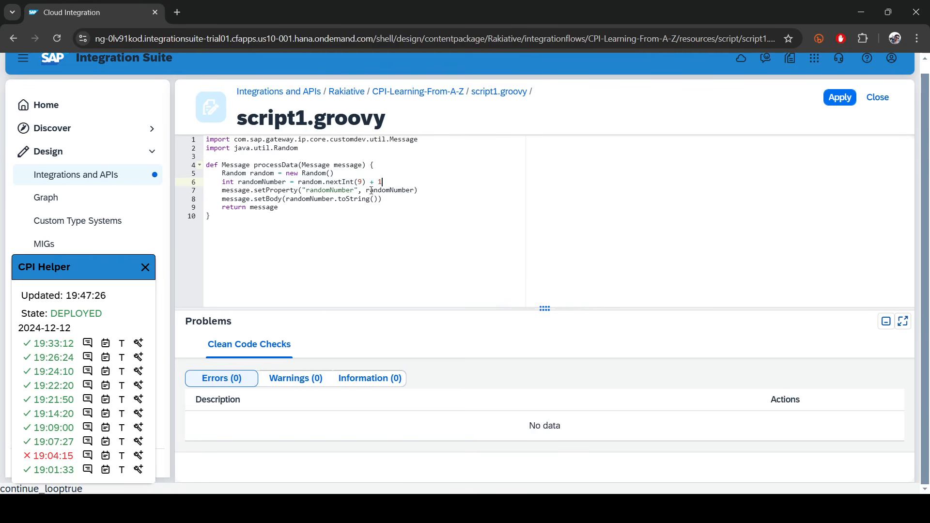
pyautogui.moveTo(218, 200); pyautogui.dragTo(467, 198)
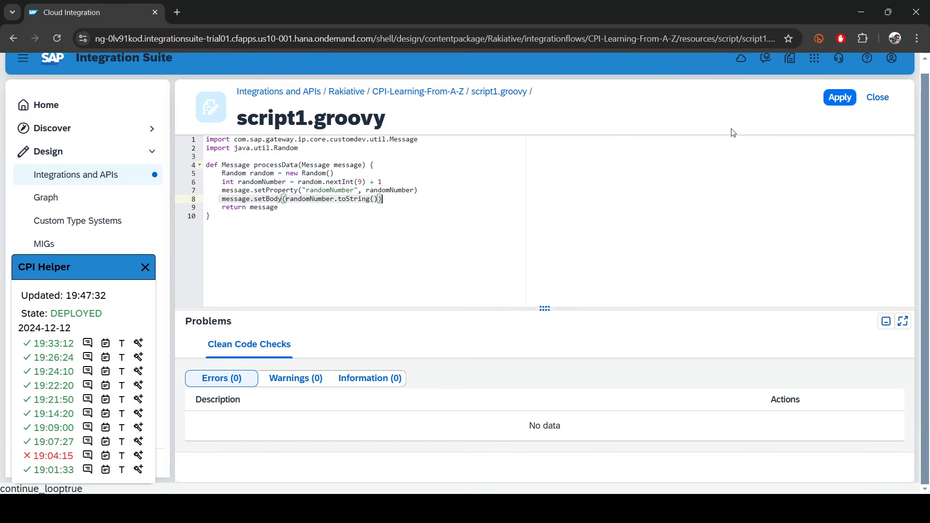
pyautogui.click(839, 96)
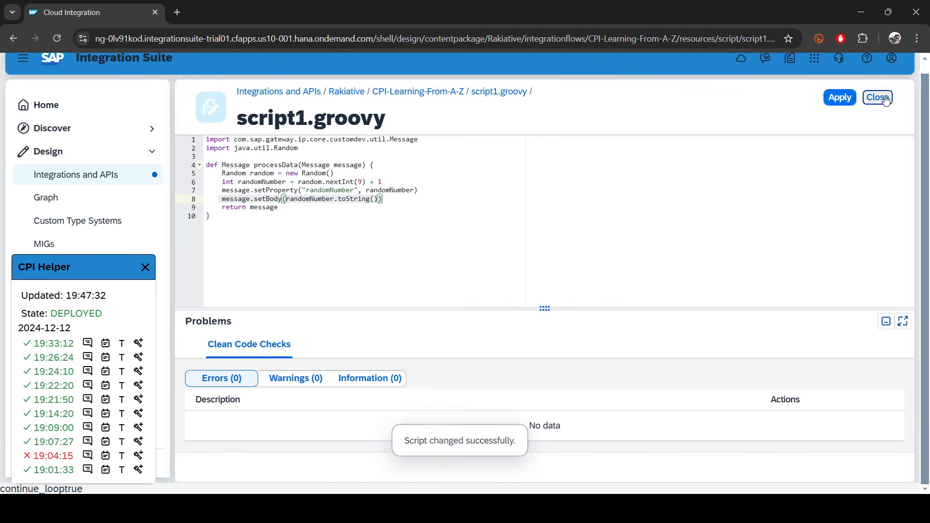
pyautogui.click(878, 97)
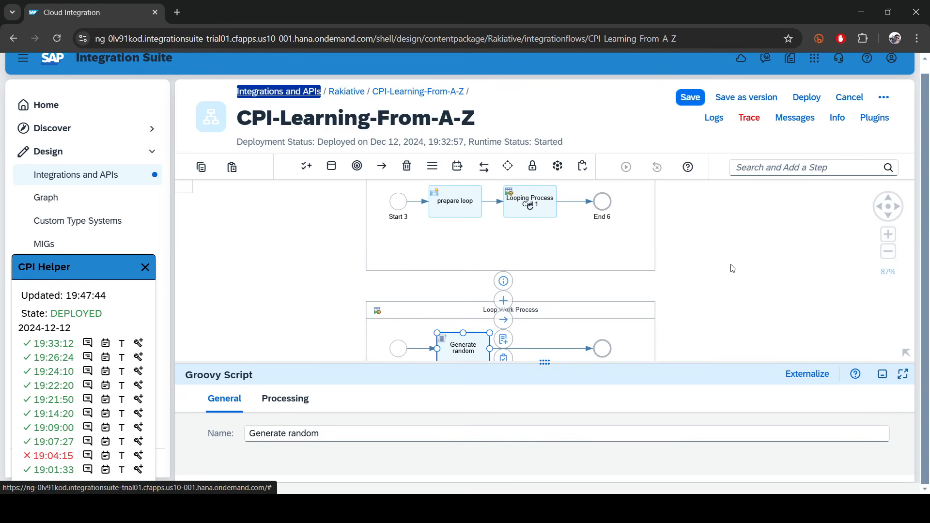
# Add a Request Reply step between Generate random and End 7 in the Loop Work Process.
pyautogui.hotkey('alt', 'Tab')
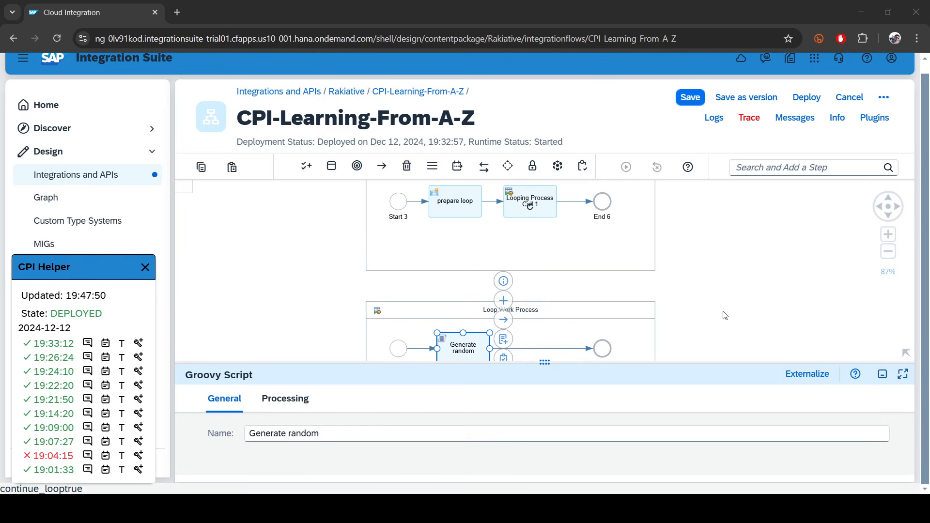
pyautogui.click(704, 264)
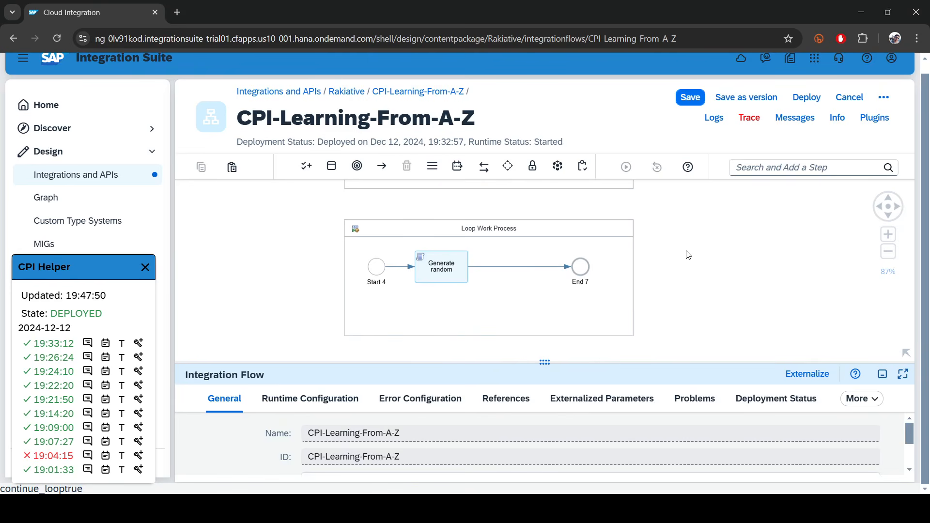
pyautogui.click(451, 267)
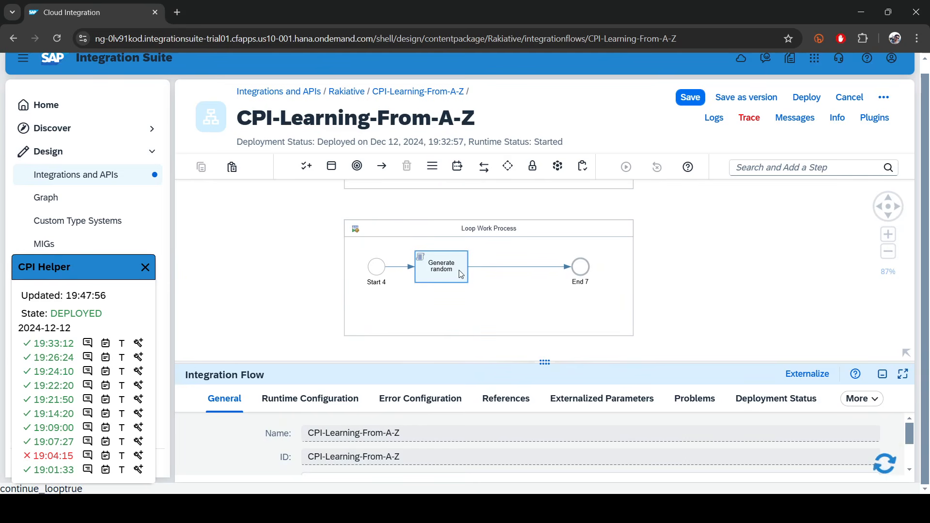
pyautogui.click(512, 270)
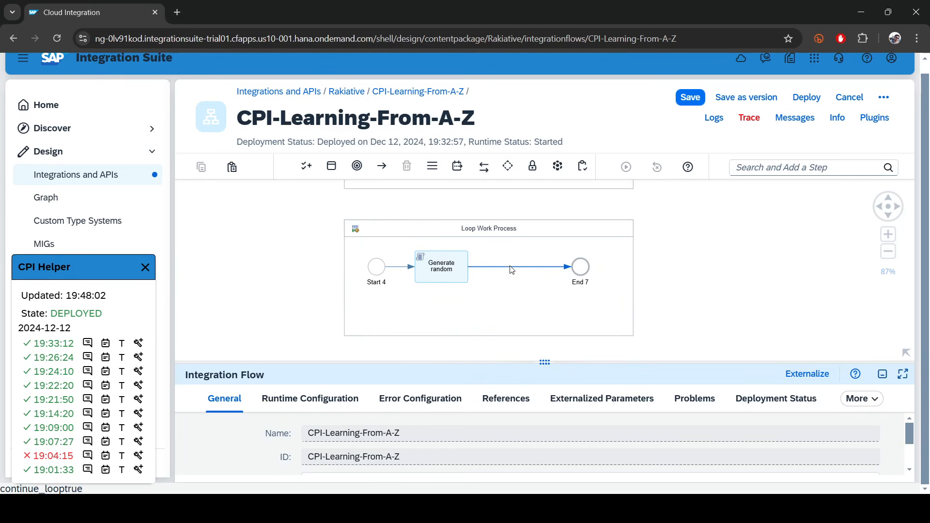
pyautogui.click(802, 169)
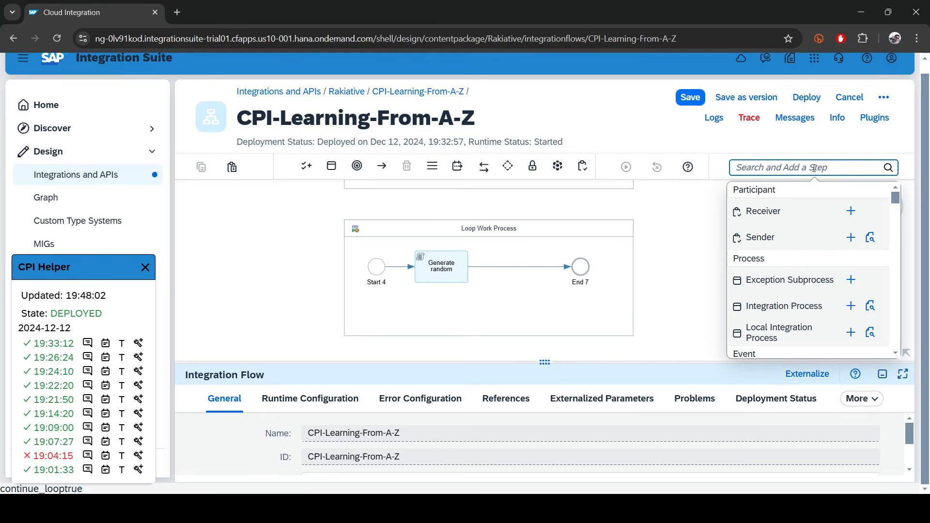
pyautogui.write('re')
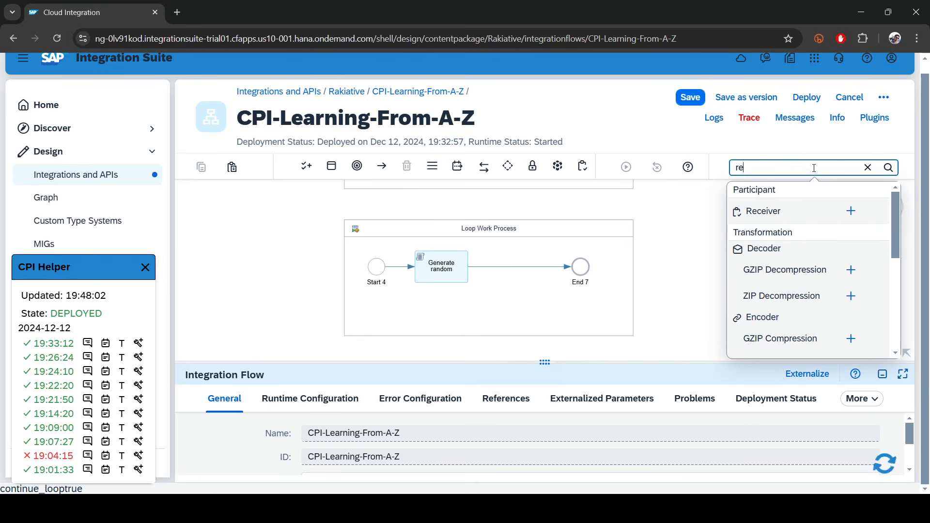
pyautogui.write('c')
pyautogui.press('BackSpace')
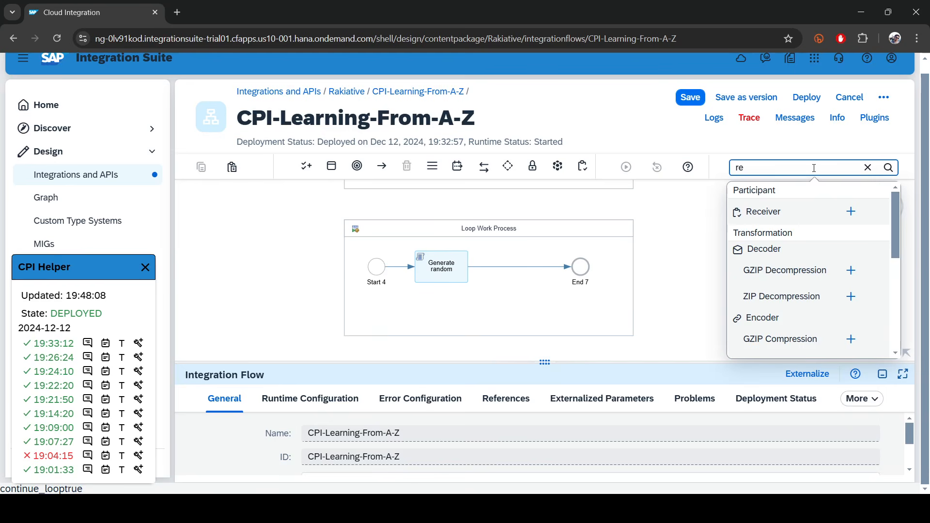
pyautogui.write('q')
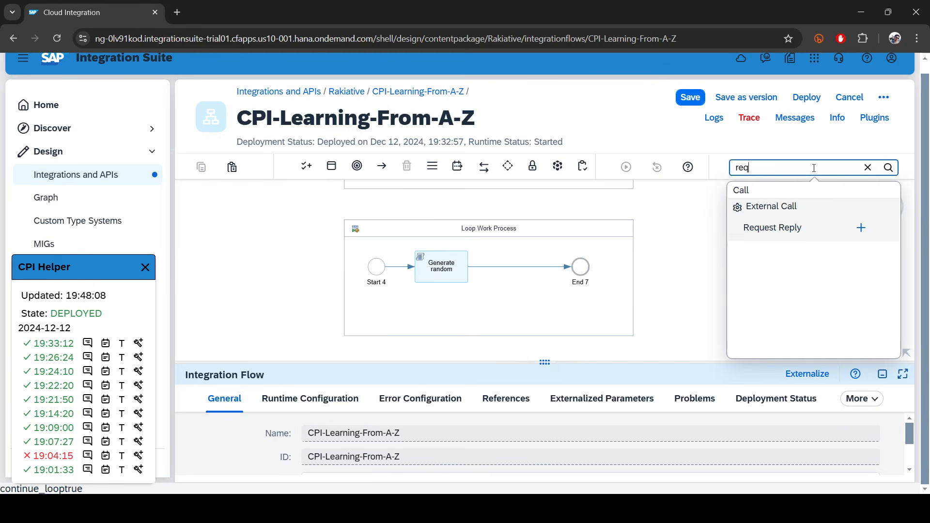
pyautogui.click(854, 230)
pyautogui.click(518, 267)
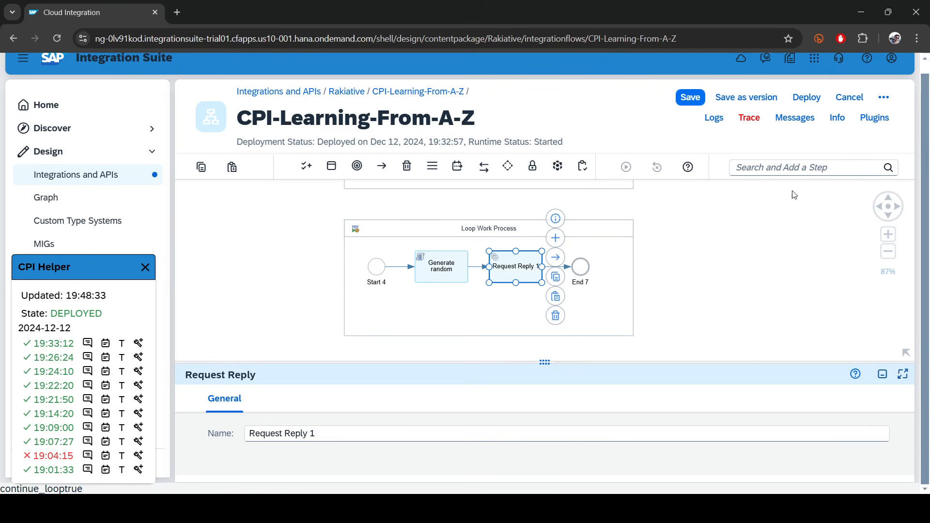
# Add a Receiver participant beside Loop Work Process and connect Request Reply 1 to it with an HTTP adapter.
pyautogui.click(800, 167)
pyautogui.write('rec')
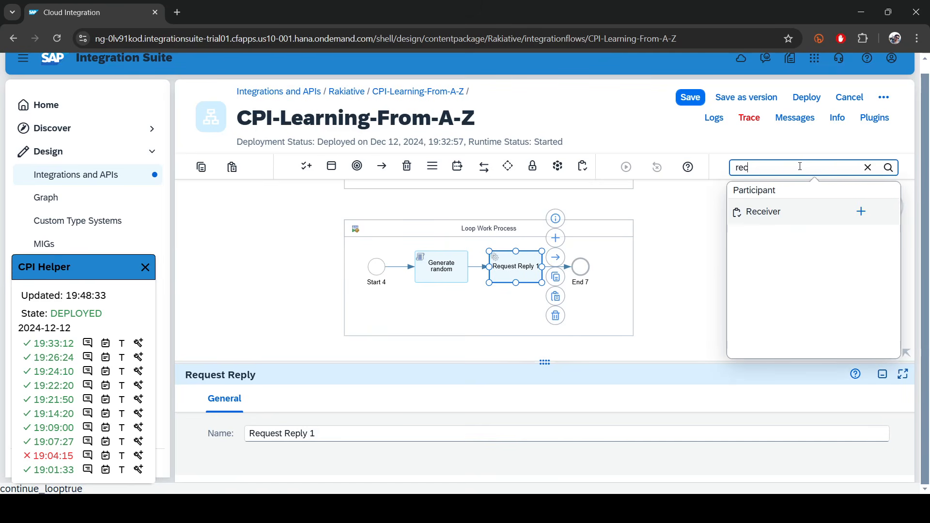
pyautogui.click(861, 214)
pyautogui.click(727, 218)
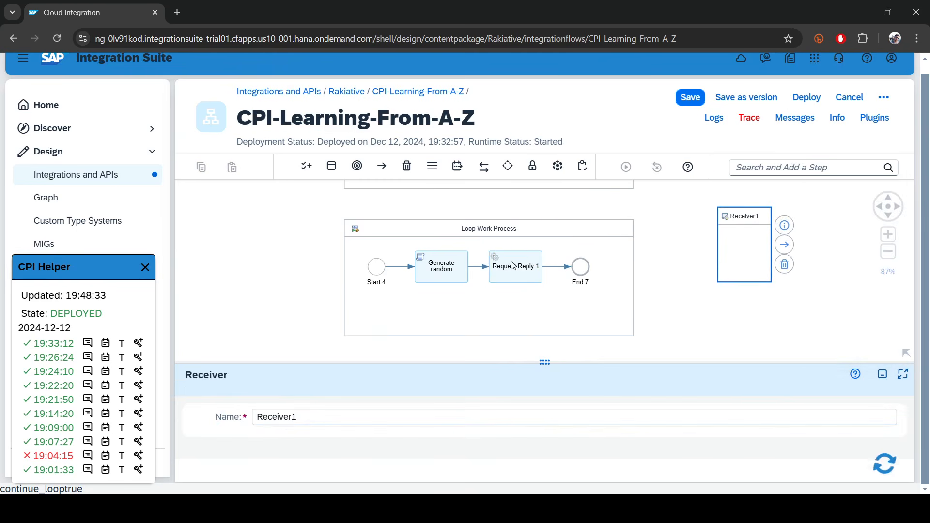
pyautogui.moveTo(555, 258); pyautogui.dragTo(746, 228)
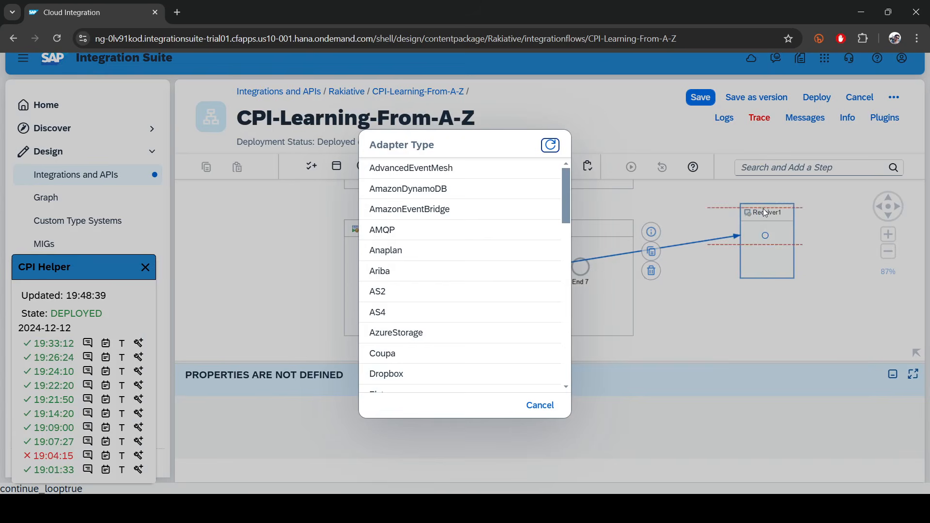
pyautogui.scroll(-3, 434, 315)
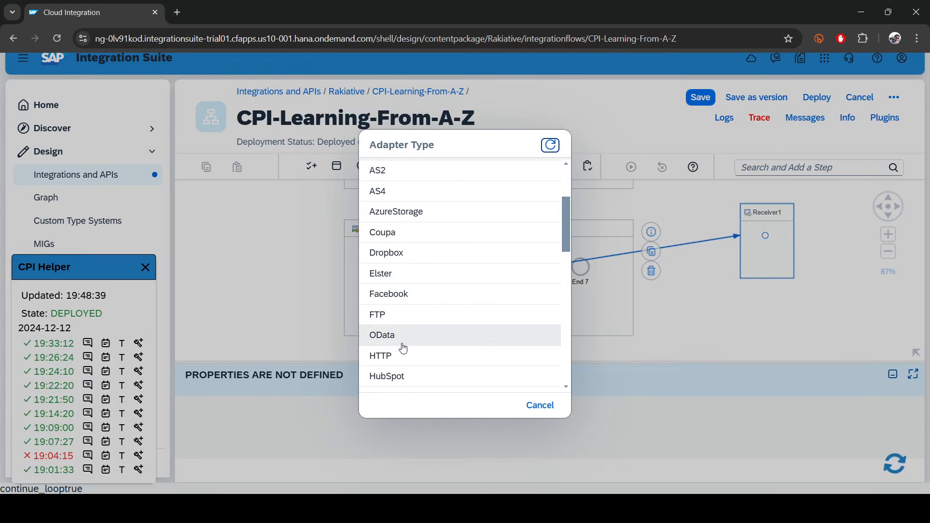
pyautogui.click(392, 359)
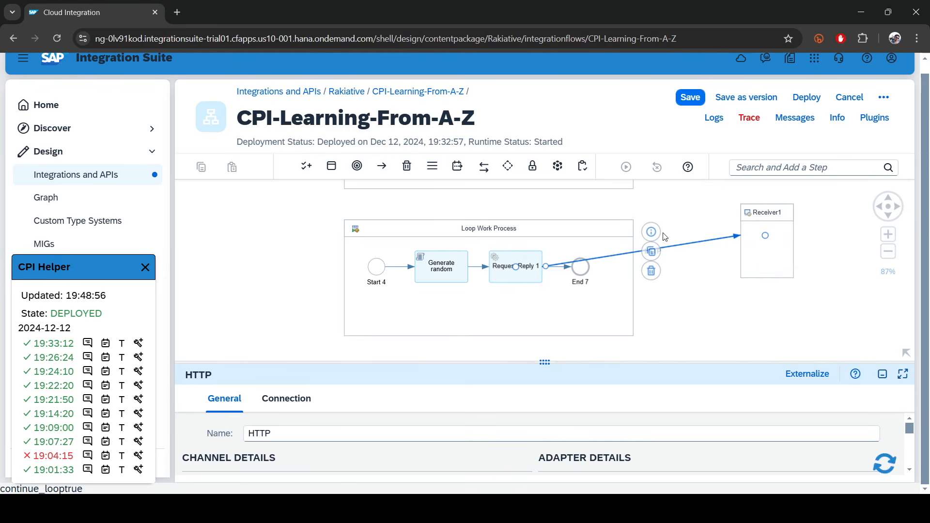
pyautogui.moveTo(544, 363); pyautogui.dragTo(539, 323)
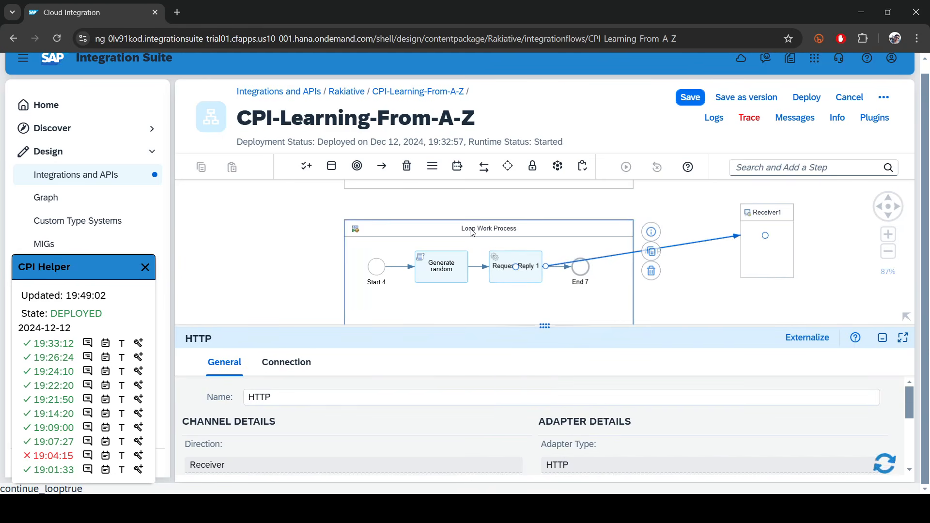
pyautogui.click(260, 260)
pyautogui.click(406, 234)
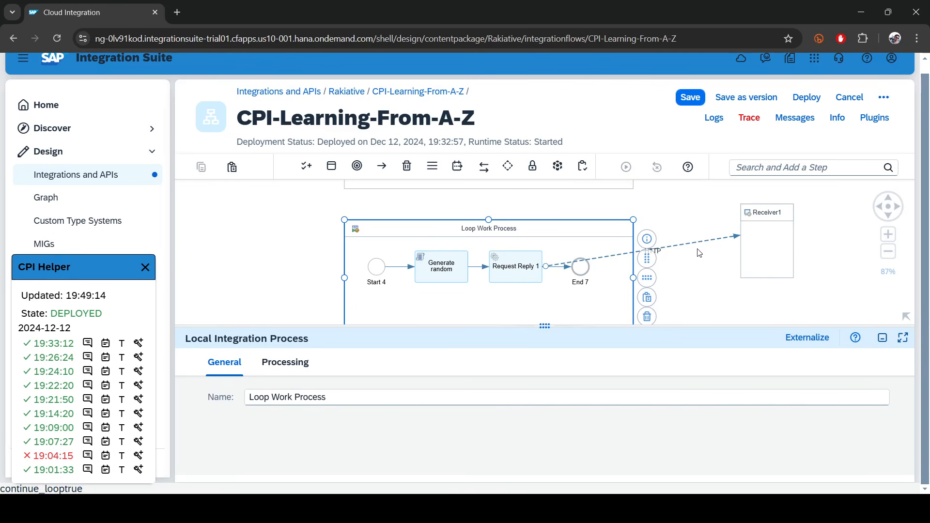
pyautogui.click(709, 290)
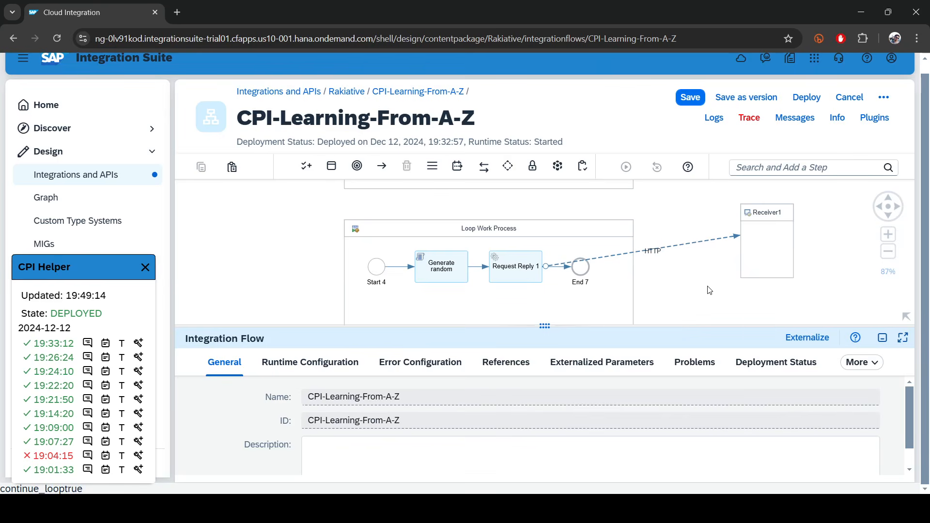
pyautogui.click(684, 250)
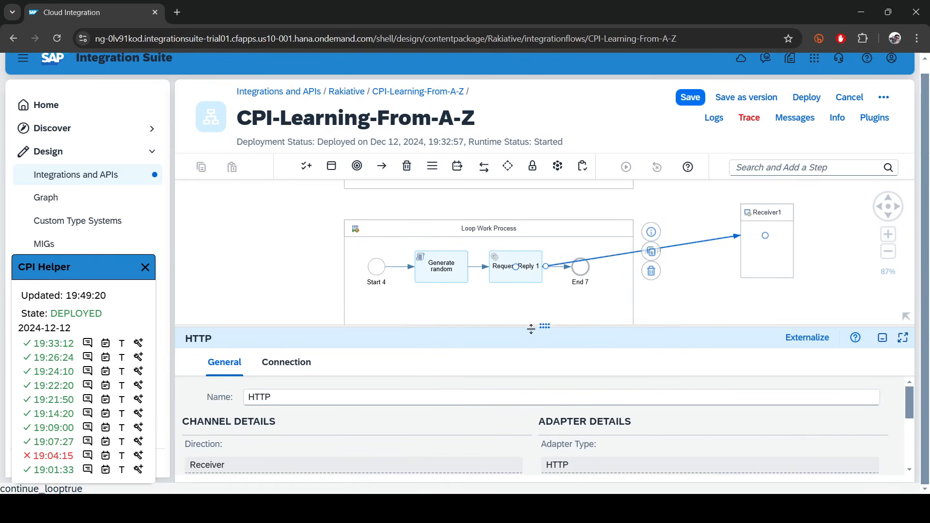
pyautogui.moveTo(474, 344); pyautogui.dragTo(472, 210)
pyautogui.click(273, 248)
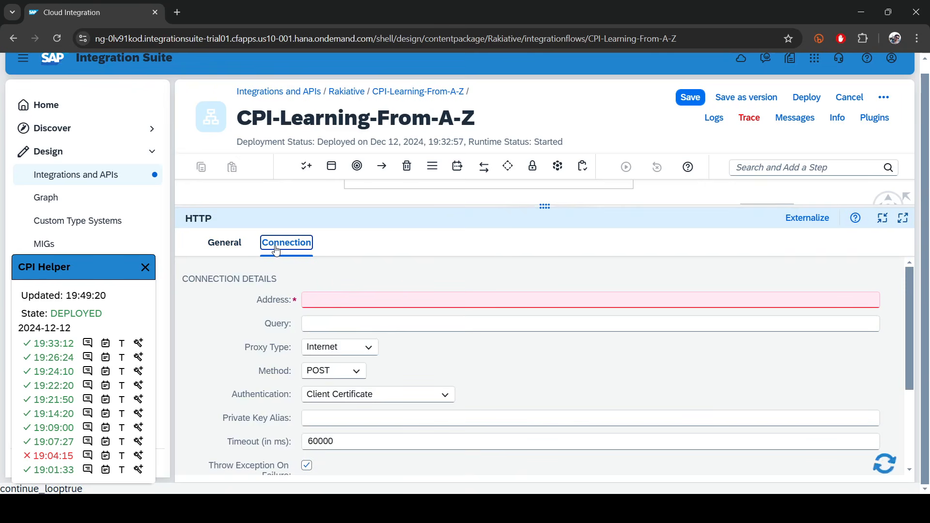
pyautogui.click(359, 300)
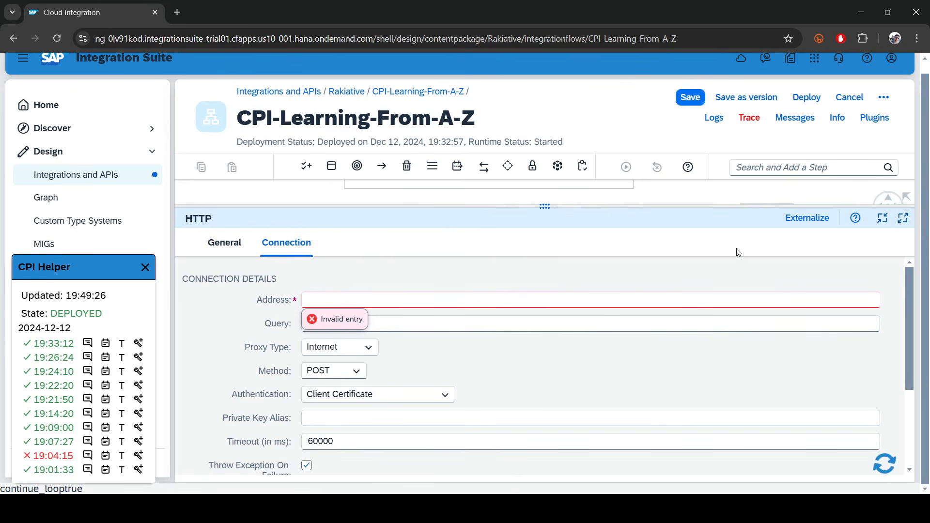
pyautogui.hotkey('alt', 'Tab')
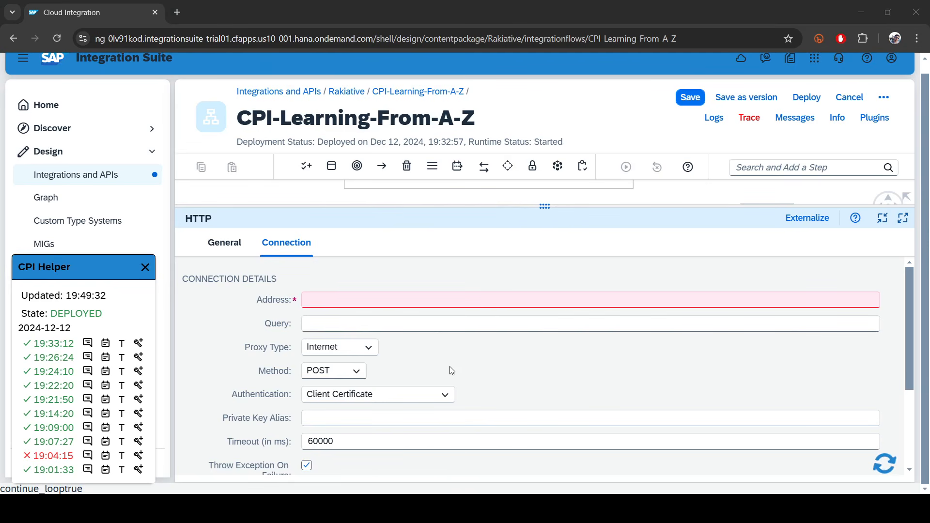
pyautogui.click(469, 298)
pyautogui.write('https://6751c500d1983b9597b43ffd.mockapi.io/api/v1/user/${property.randomNumber}')
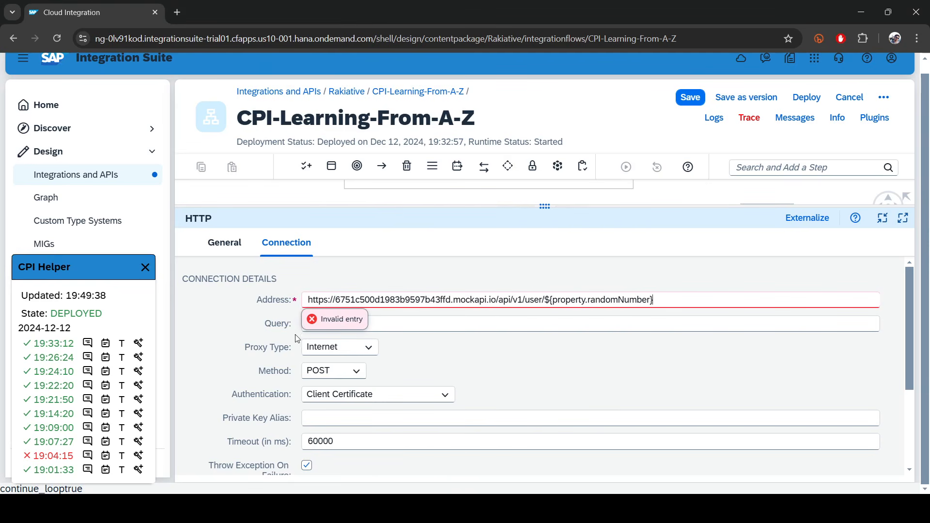
# Set the HTTP channel's method to GET and its authentication to None, and check the remaining connection settings.
pyautogui.click(333, 373)
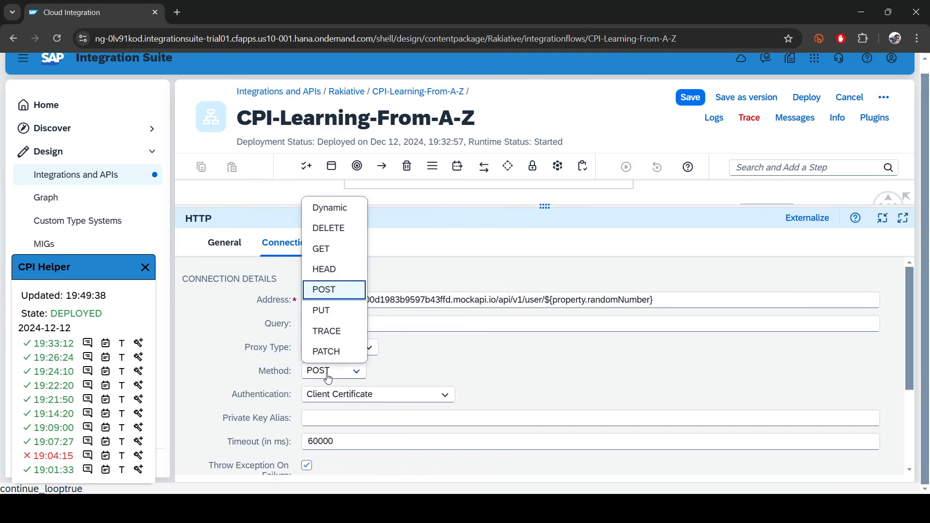
pyautogui.click(321, 249)
pyautogui.click(370, 417)
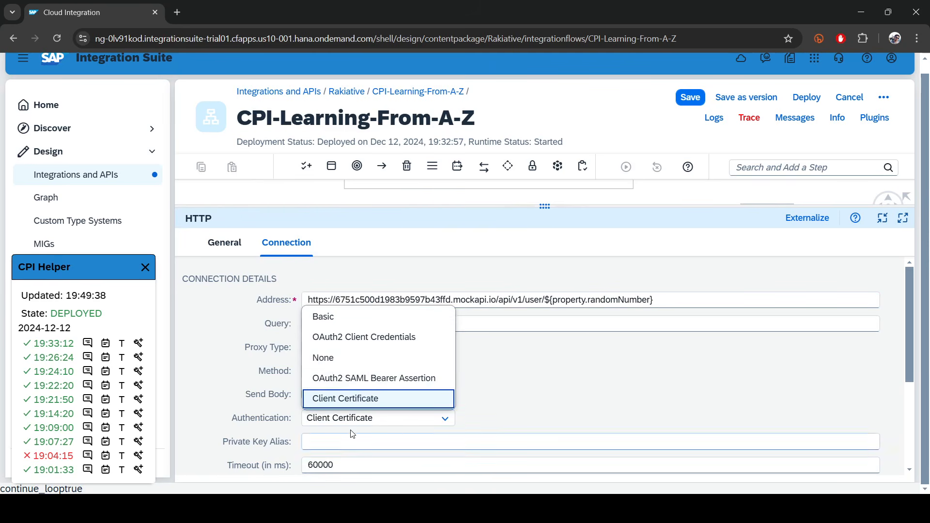
pyautogui.click(323, 358)
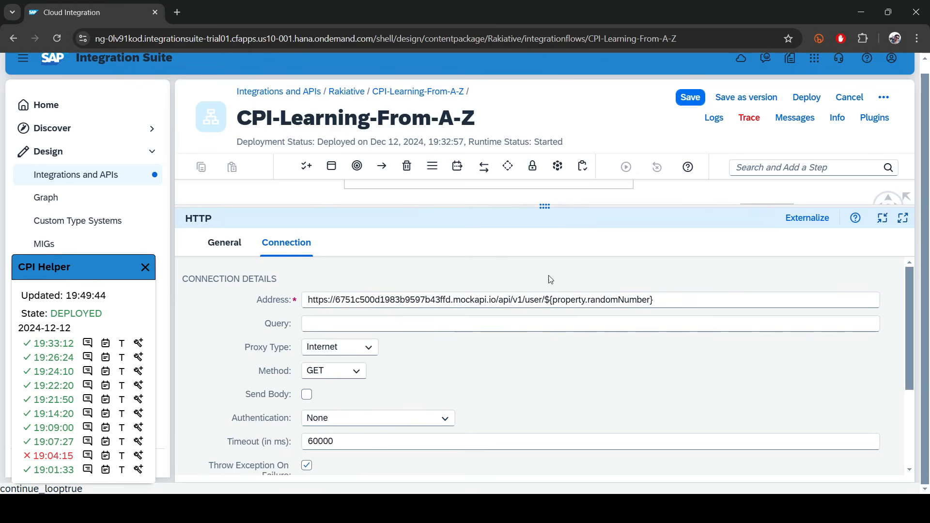
pyautogui.moveTo(545, 208); pyautogui.dragTo(545, 182)
pyautogui.scroll(-2, 473, 389)
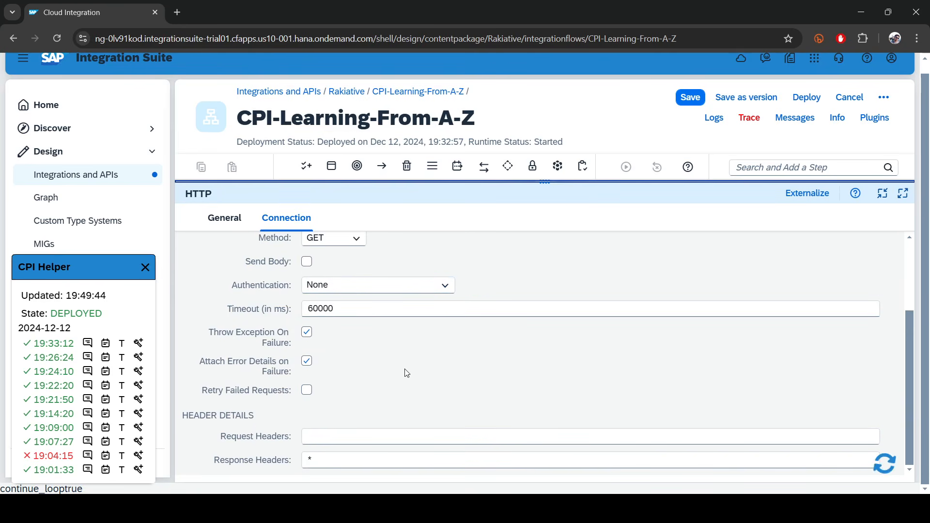
pyautogui.scroll(2, 449, 347)
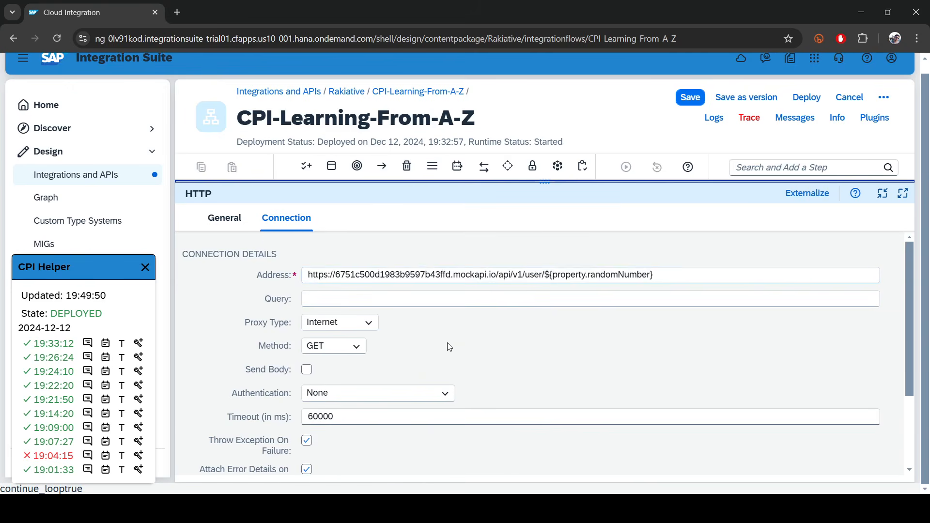
# Open the script of the Generate random step and check the line that sets the randomNumber property.
pyautogui.moveTo(554, 183); pyautogui.dragTo(550, 359)
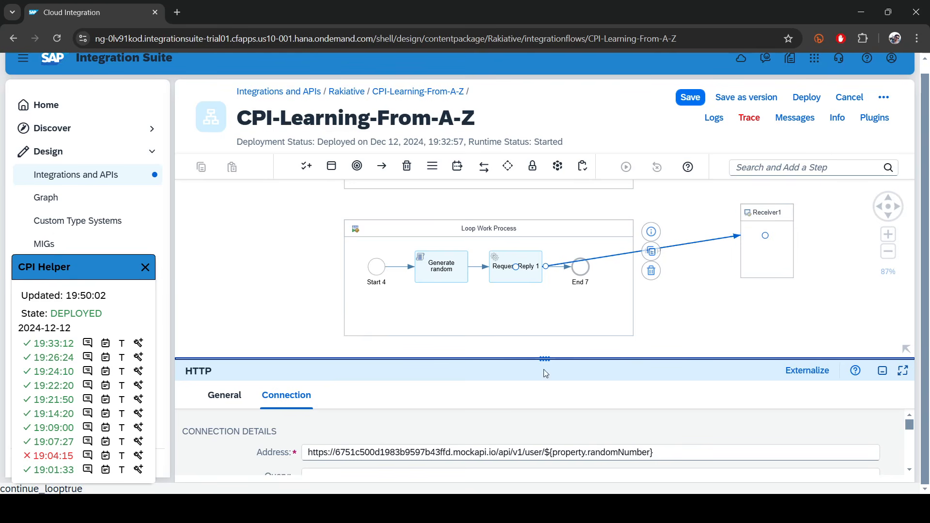
pyautogui.click(448, 270)
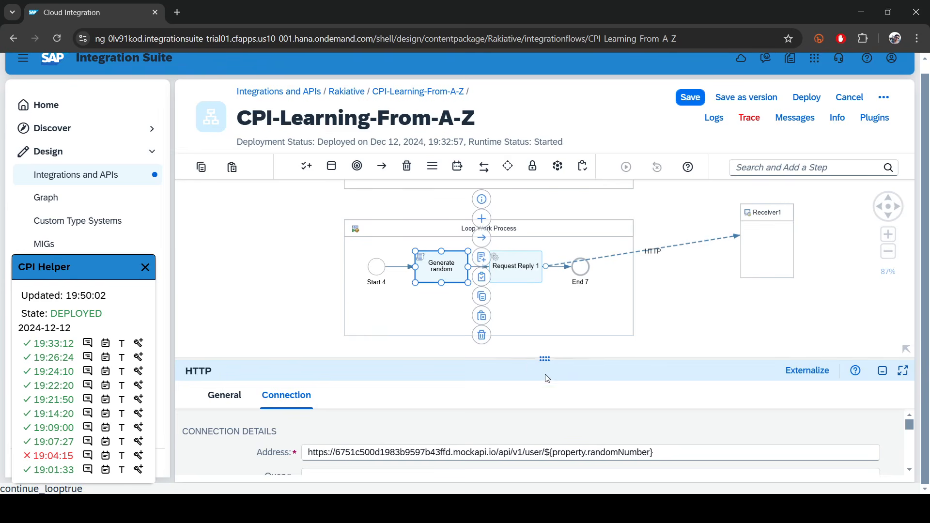
pyautogui.click(285, 395)
pyautogui.click(367, 430)
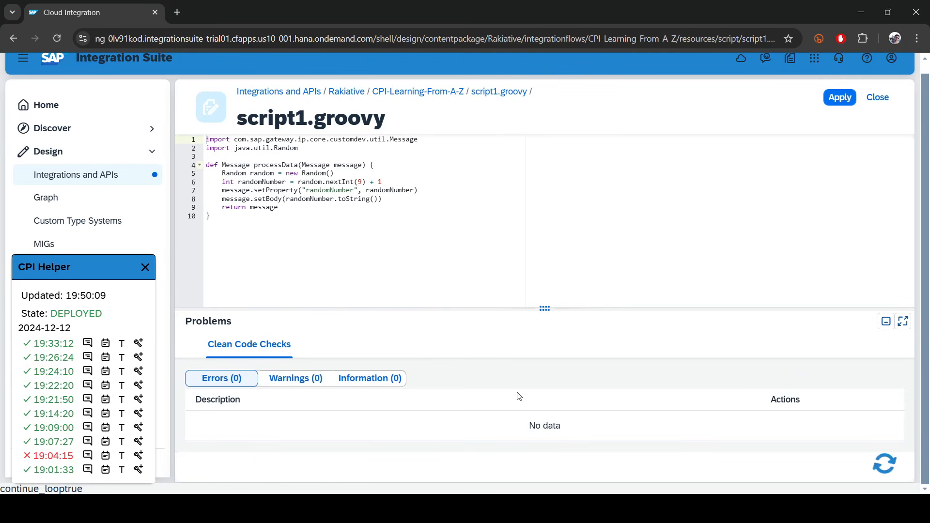
pyautogui.moveTo(223, 192); pyautogui.dragTo(459, 194)
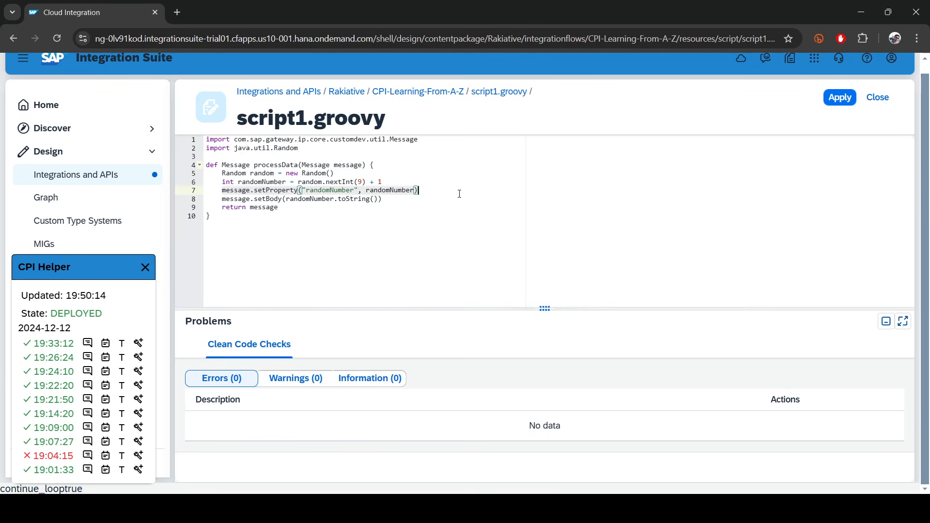
pyautogui.doubleClick(327, 192)
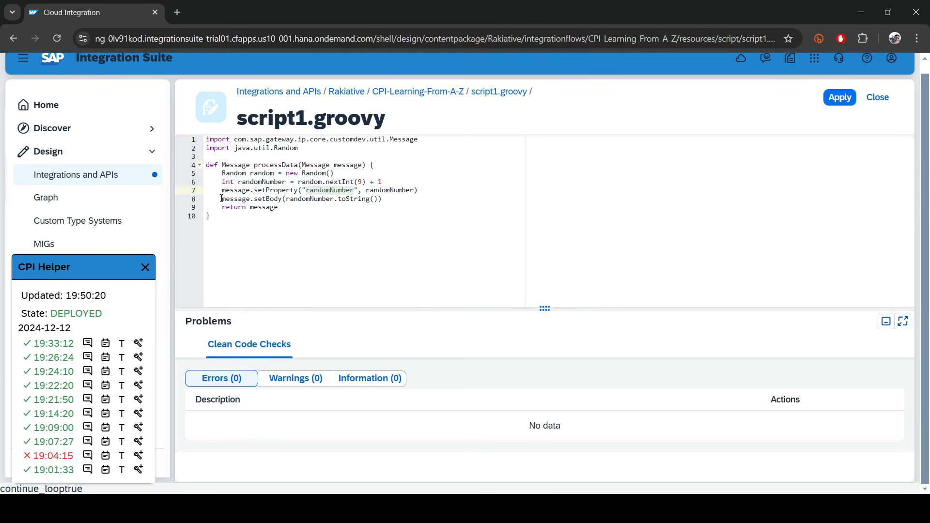
# Review the random-number logic in script1.groovy, apply the script and close its editor.
pyautogui.moveTo(222, 199); pyautogui.dragTo(390, 200)
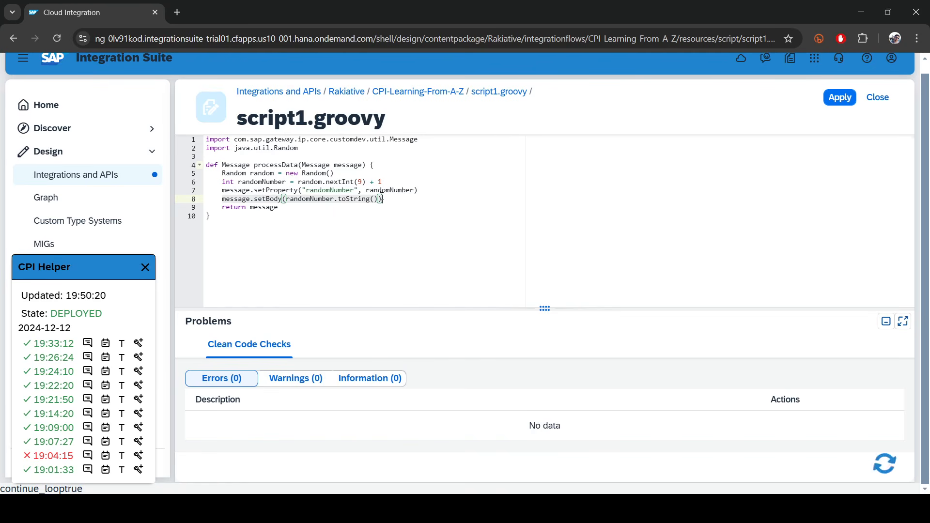
pyautogui.click(340, 193)
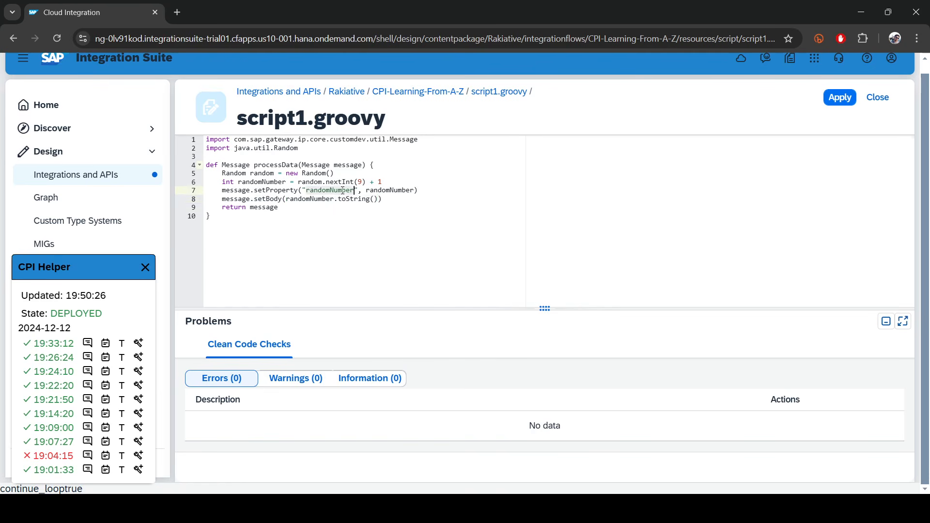
pyautogui.click(415, 190)
pyautogui.click(316, 245)
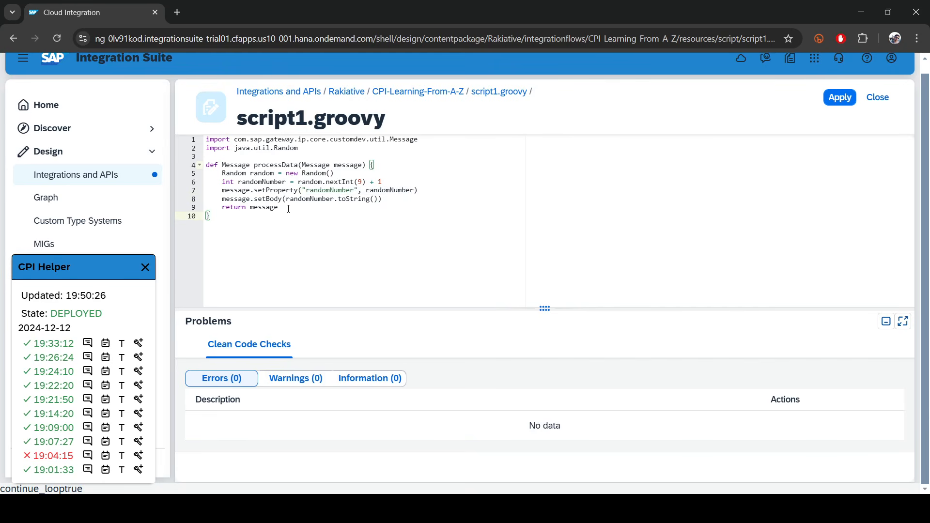
pyautogui.click(840, 96)
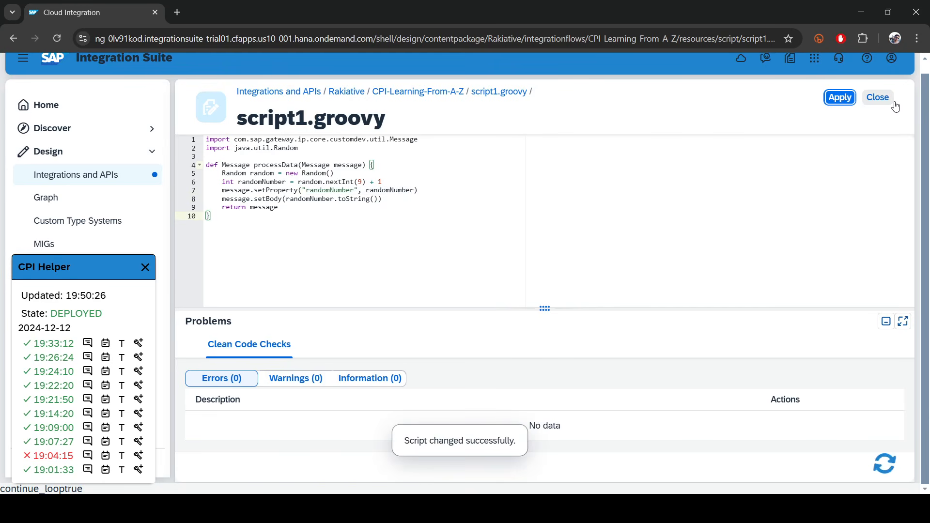
pyautogui.click(878, 98)
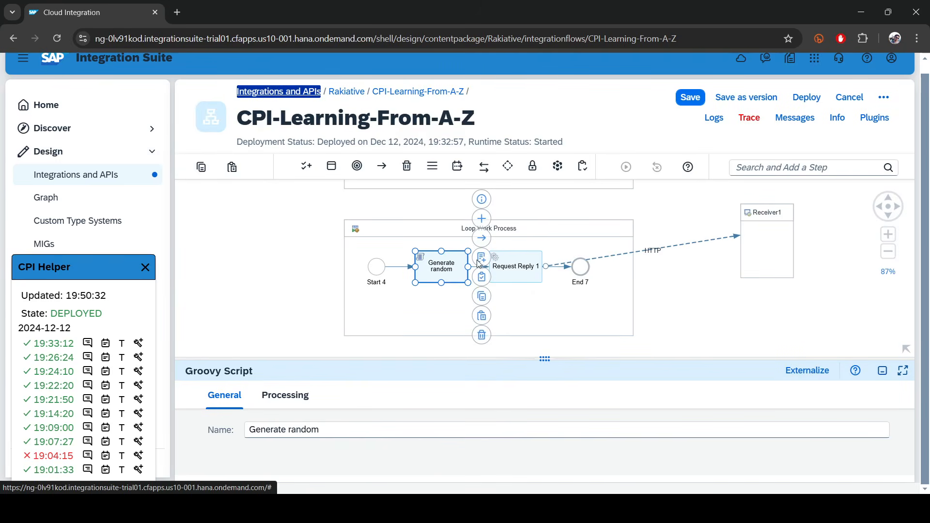
# Examine the connection address of the HTTP channel to Receiver1, including its base URL and the ${property.randomNumber} placeholder.
pyautogui.click(668, 248)
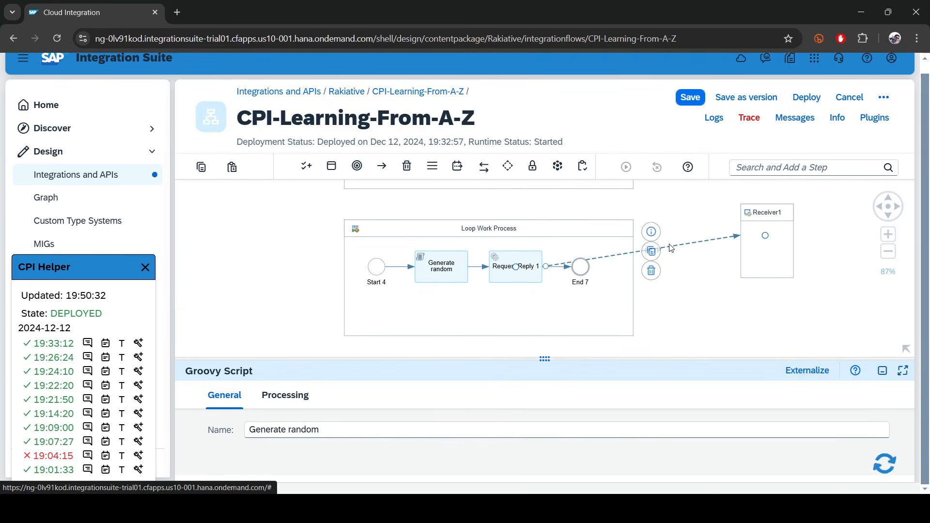
pyautogui.moveTo(546, 359); pyautogui.dragTo(495, 239)
pyautogui.click(287, 271)
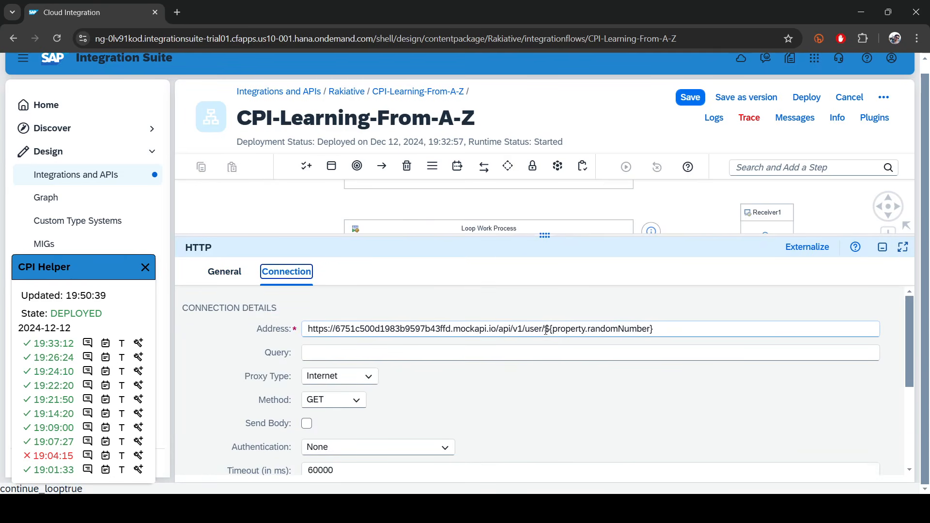
pyautogui.click(547, 330)
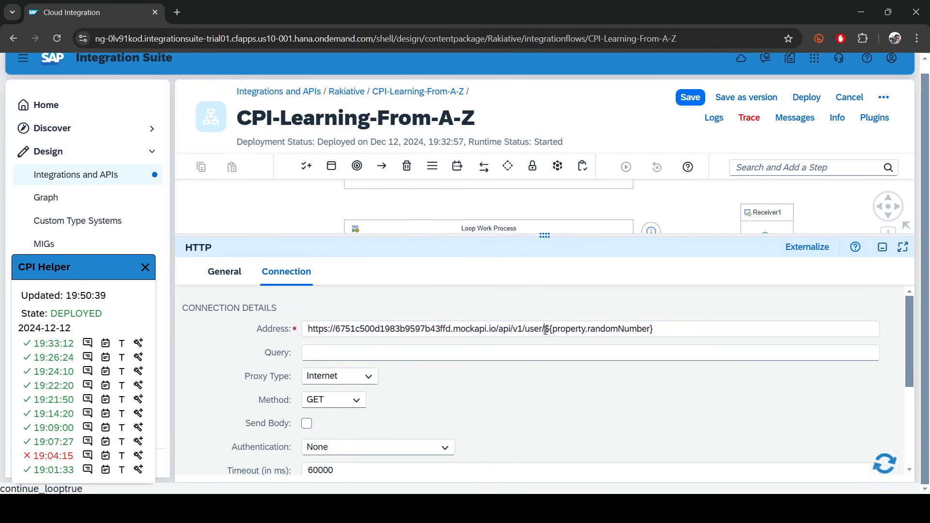
pyautogui.moveTo(545, 330); pyautogui.dragTo(623, 328)
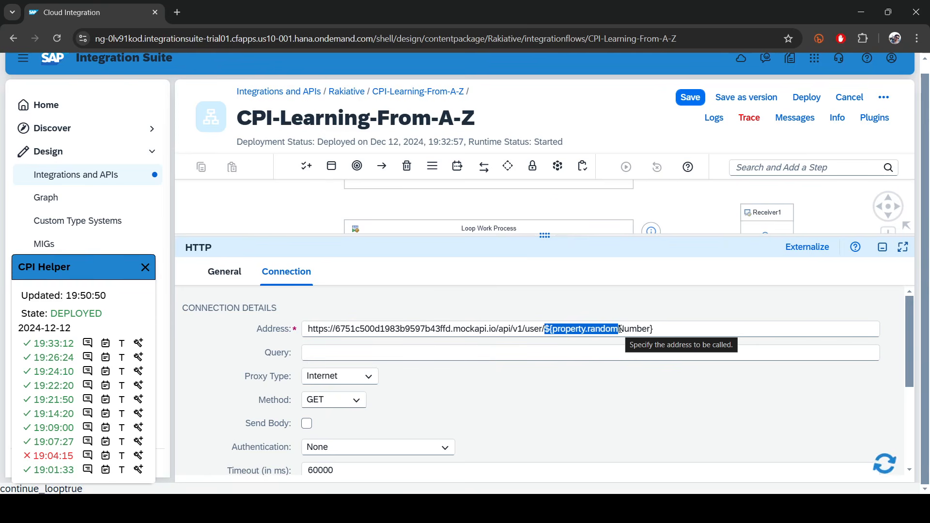
pyautogui.click(659, 327)
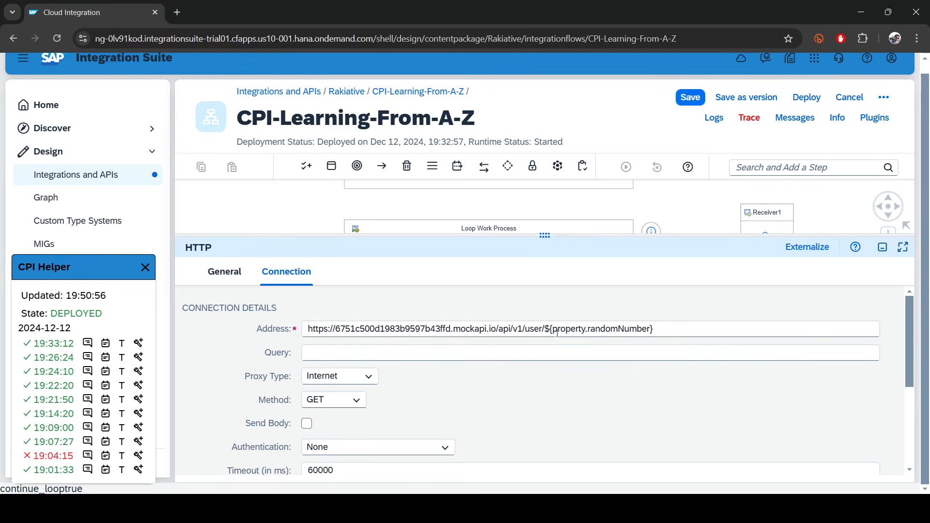
pyautogui.moveTo(551, 332); pyautogui.dragTo(678, 332)
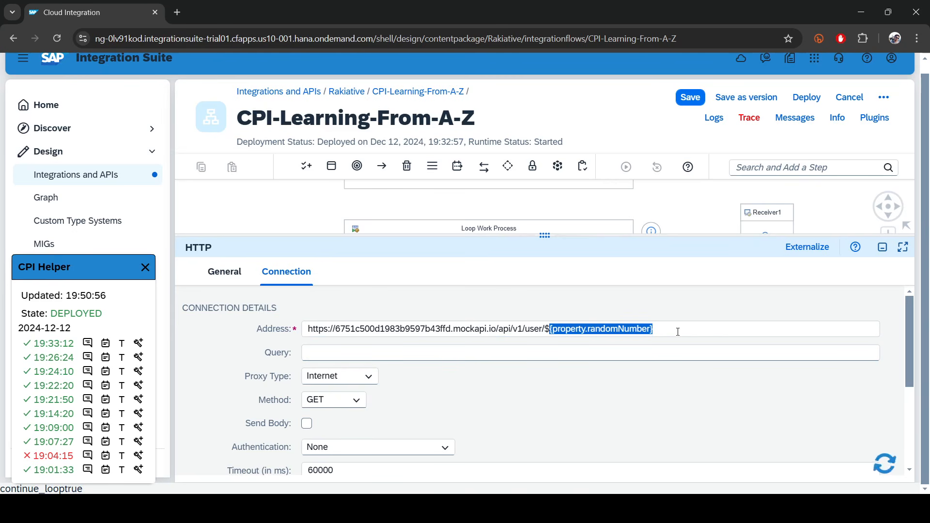
pyautogui.click(679, 330)
pyautogui.moveTo(683, 329); pyautogui.dragTo(540, 333)
pyautogui.moveTo(313, 329); pyautogui.dragTo(550, 327)
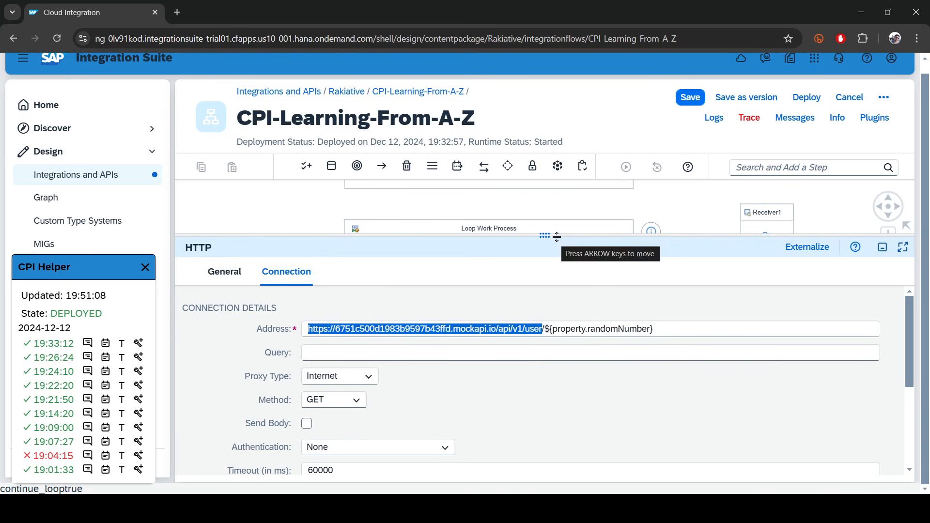
pyautogui.moveTo(557, 236); pyautogui.dragTo(525, 429)
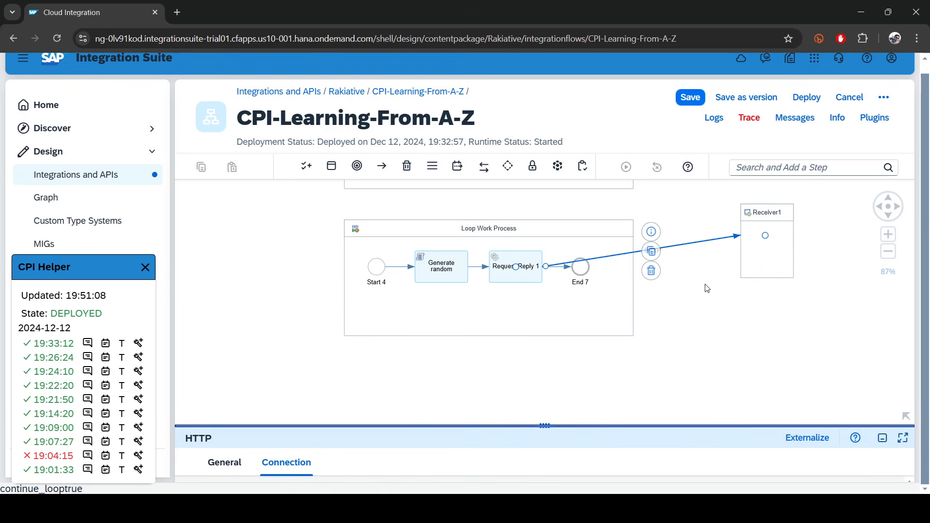
# Move the Receiver1 participant up, above the level of the Loop Work Process.
pyautogui.click(697, 339)
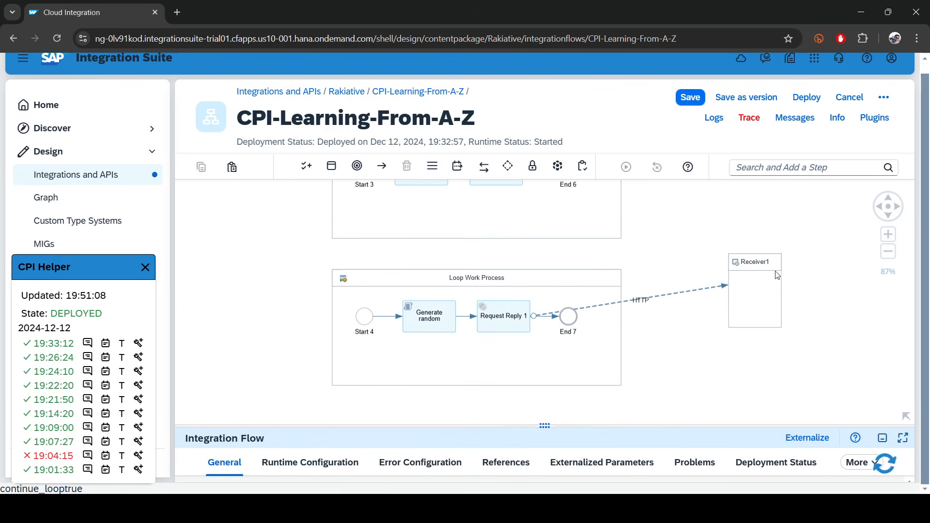
pyautogui.click(761, 267)
pyautogui.moveTo(761, 267); pyautogui.dragTo(741, 199)
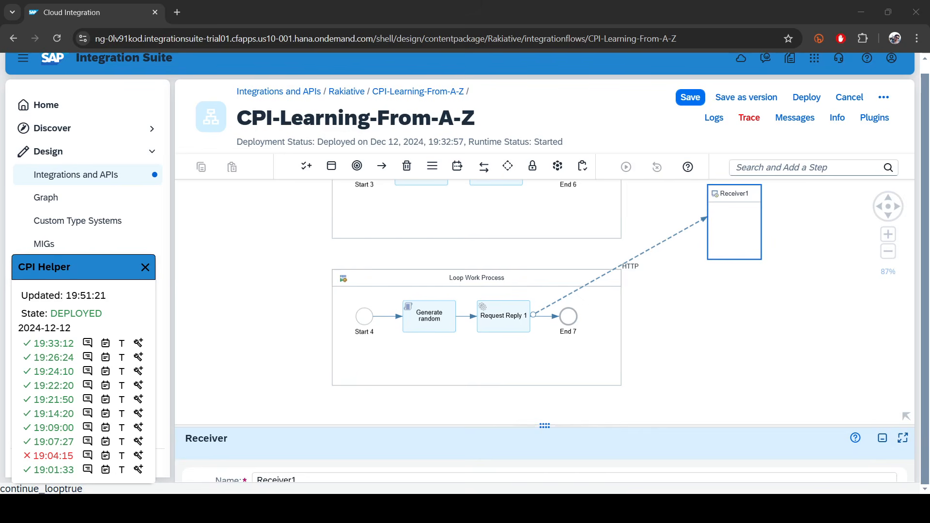
# Add a Router step to the Loop Work Process, placing it below the Request Reply 1 step.
pyautogui.click(747, 172)
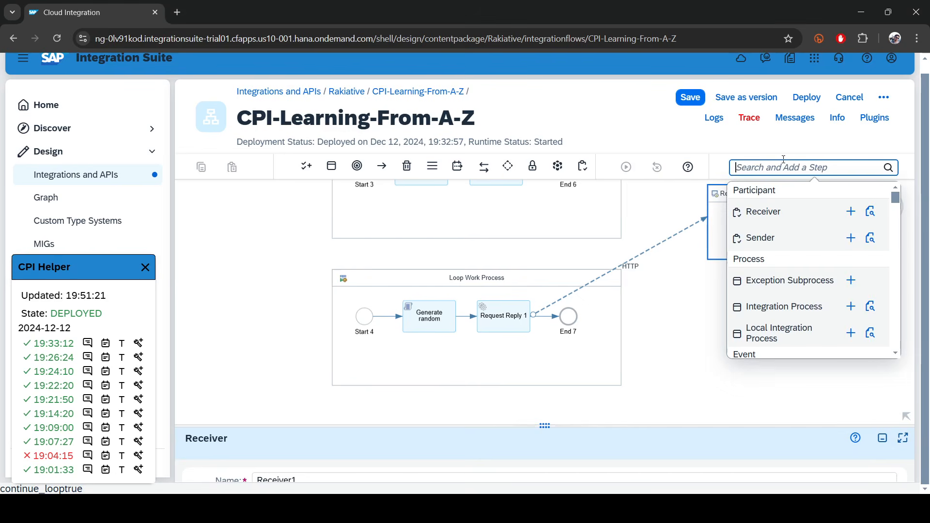
pyautogui.write('route')
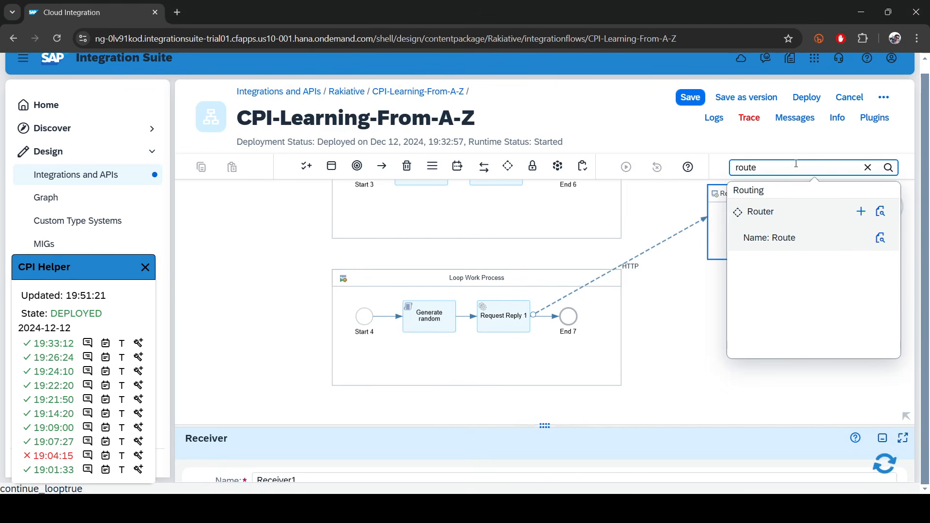
pyautogui.click(861, 211)
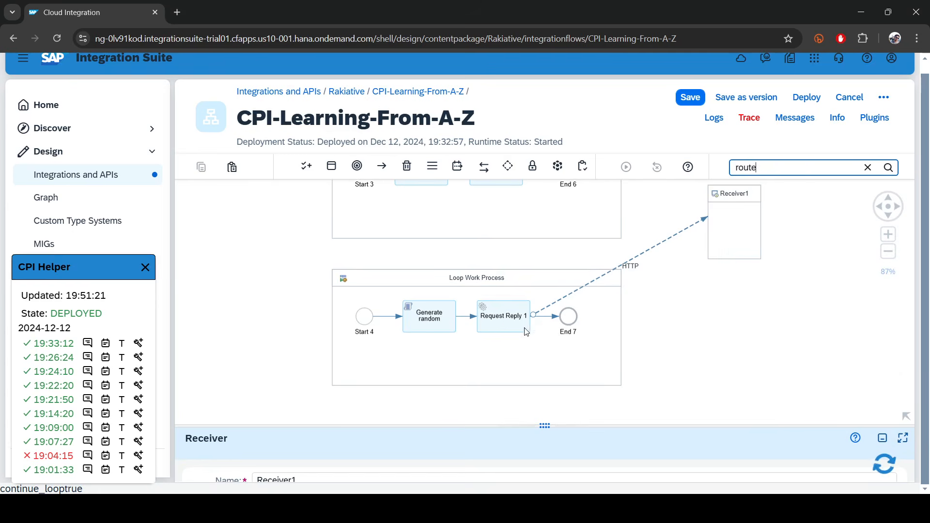
pyautogui.click(549, 320)
pyautogui.moveTo(546, 326); pyautogui.dragTo(536, 359)
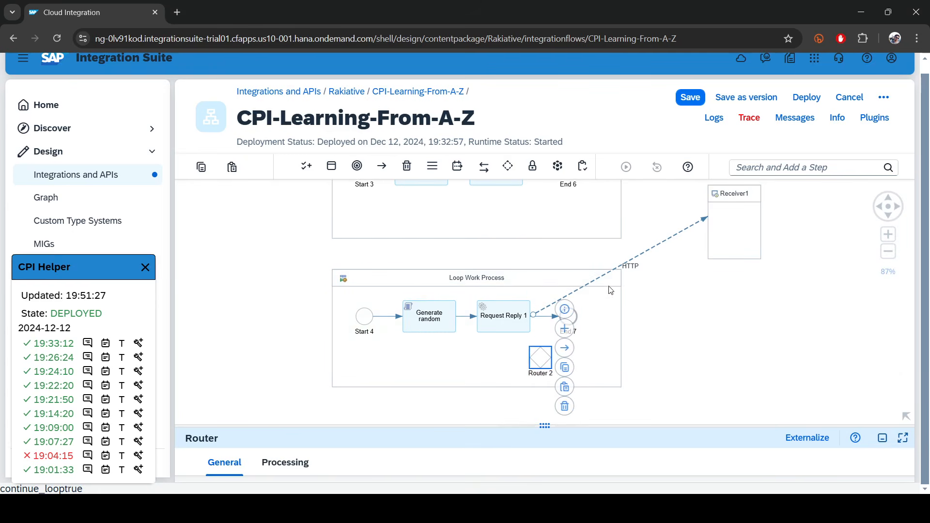
# Widen the Loop Work Process, move End 7 toward its far end, and insert the router between Request Reply 1 and End 7.
pyautogui.click(622, 329)
pyautogui.moveTo(623, 330); pyautogui.dragTo(802, 330)
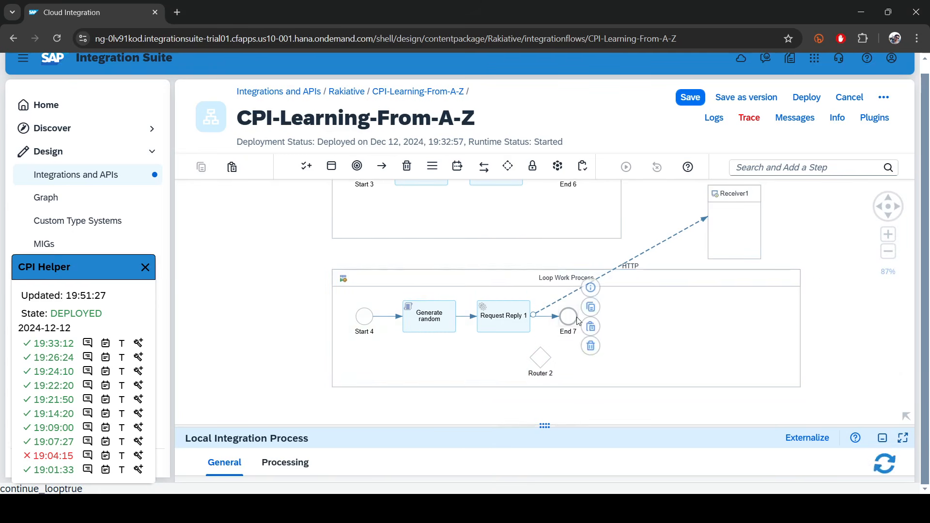
pyautogui.moveTo(572, 318); pyautogui.dragTo(780, 327)
pyautogui.moveTo(540, 357); pyautogui.dragTo(605, 304)
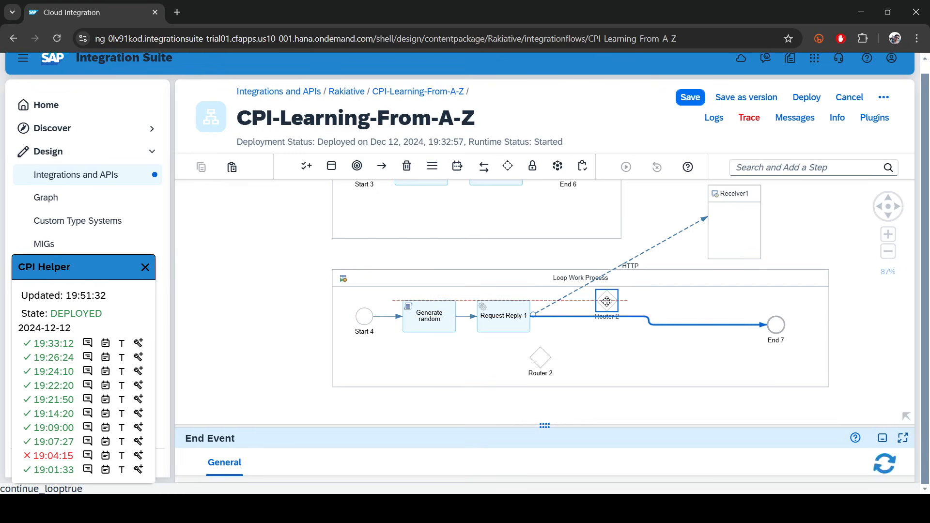
# Automatically arrange the Loop Work Process steps in a horizontal layout.
pyautogui.click(809, 273)
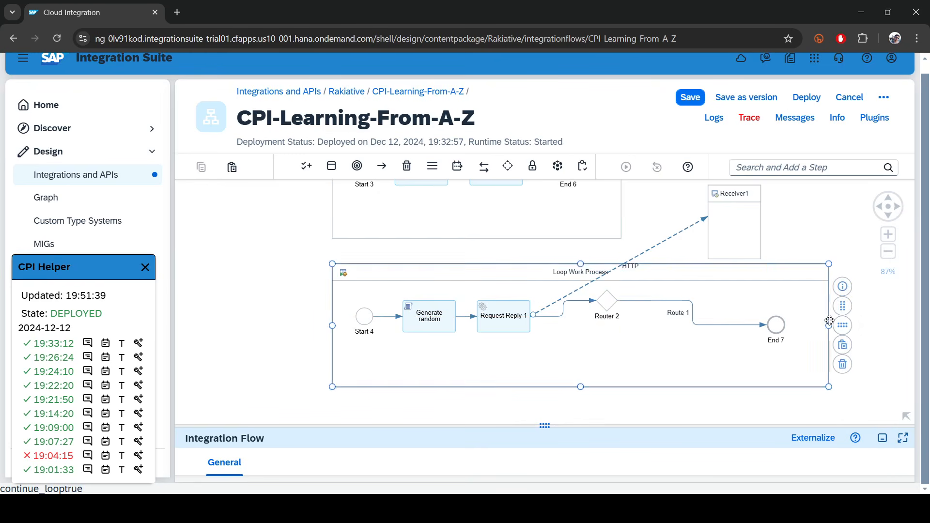
pyautogui.click(854, 250)
pyautogui.click(814, 282)
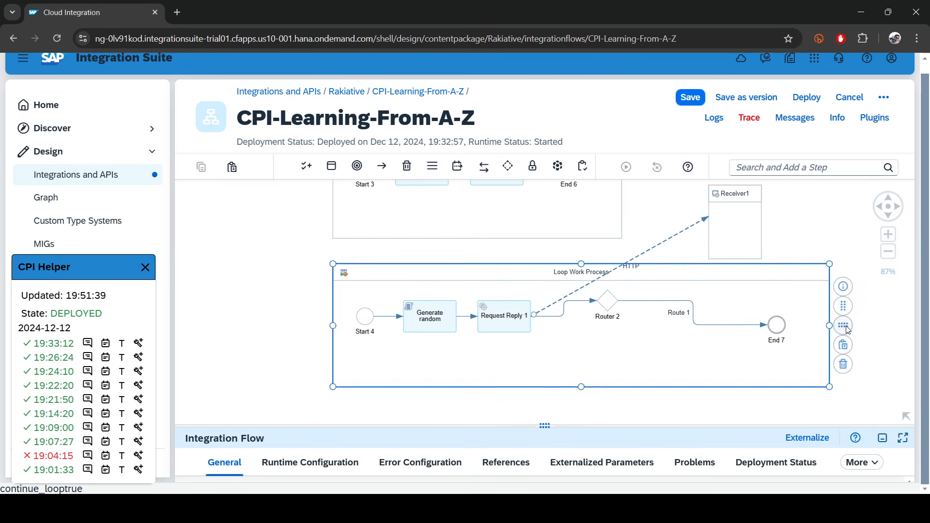
pyautogui.click(845, 326)
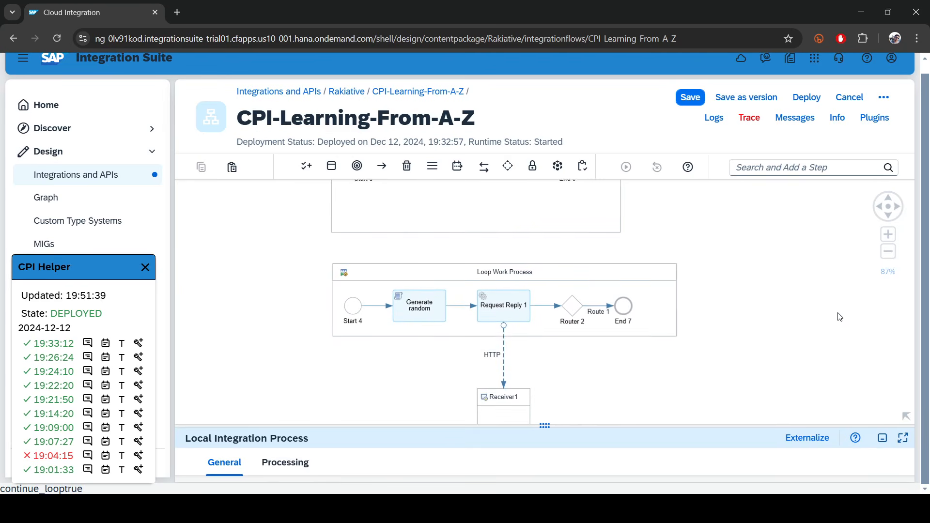
pyautogui.click(644, 297)
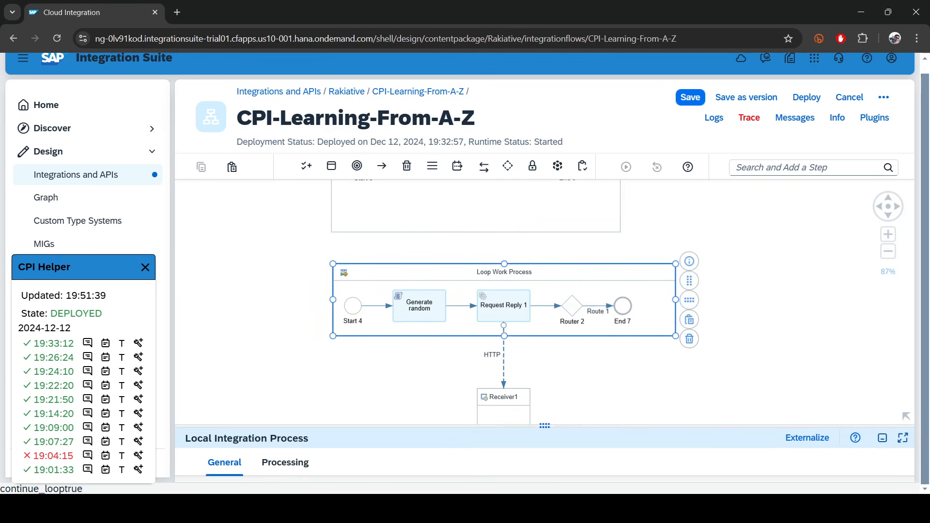
pyautogui.hotkey('alt', 'Tab')
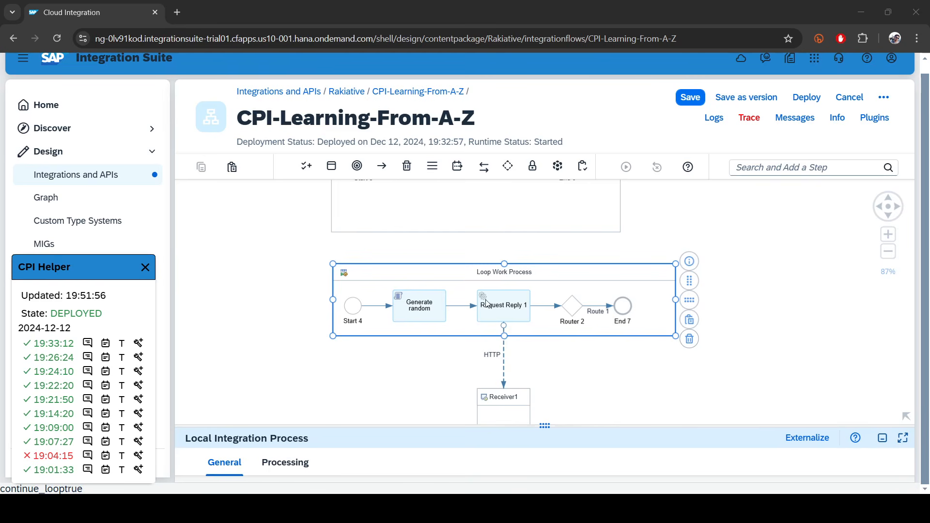
pyautogui.click(407, 304)
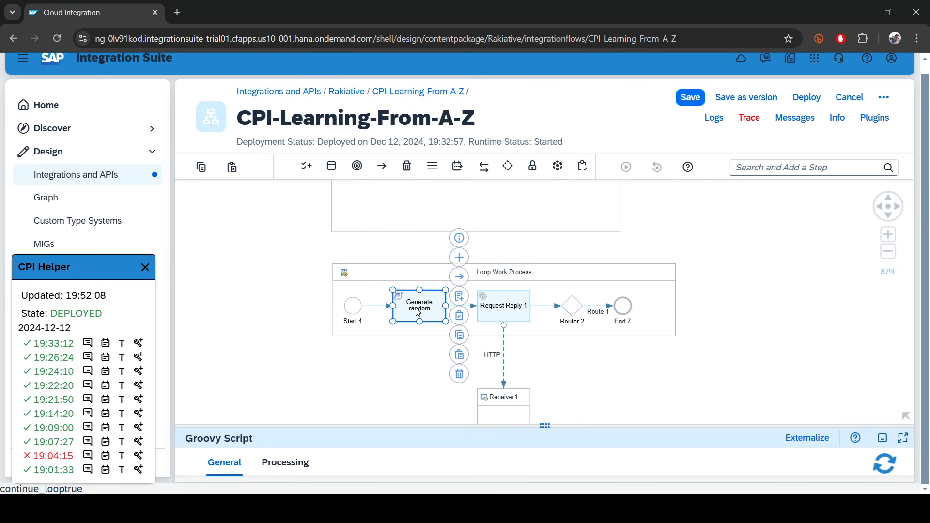
pyautogui.click(573, 314)
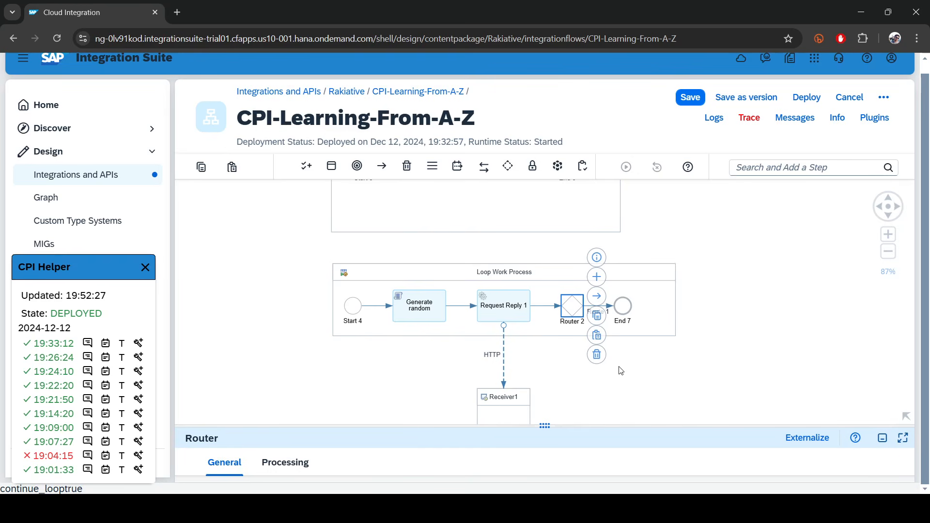
# Move End 7 away from Router 2 and give Route 1 the Non-XML expression type with condition ${property.randomNumber} = '4'.
pyautogui.moveTo(628, 315); pyautogui.dragTo(662, 312)
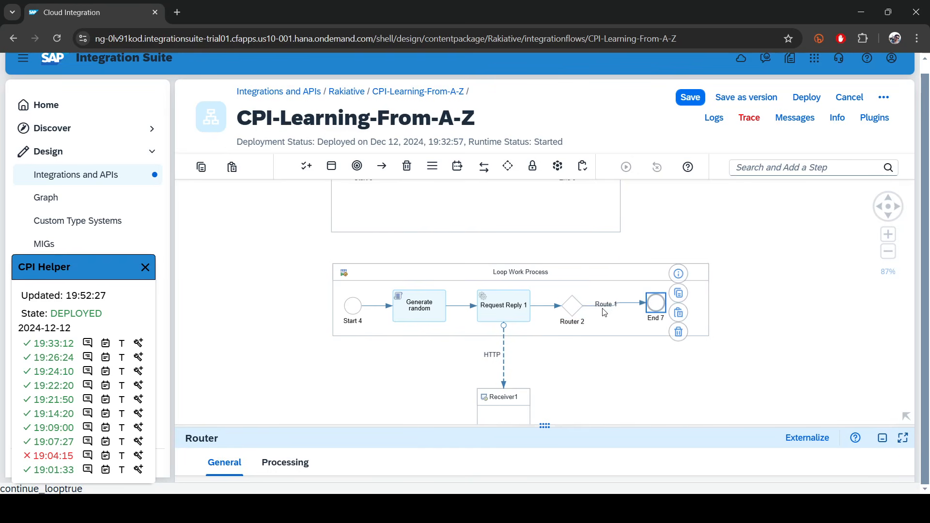
pyautogui.click(599, 309)
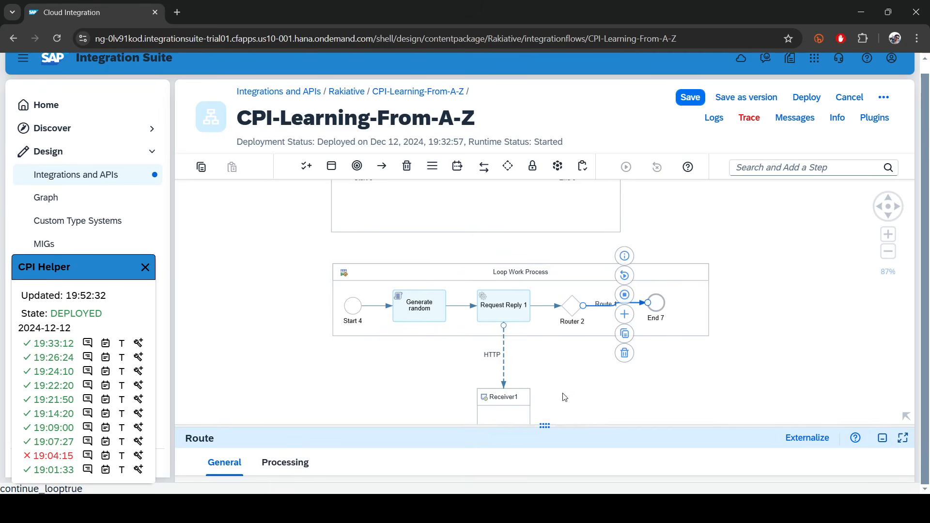
pyautogui.moveTo(607, 431); pyautogui.dragTo(300, 252)
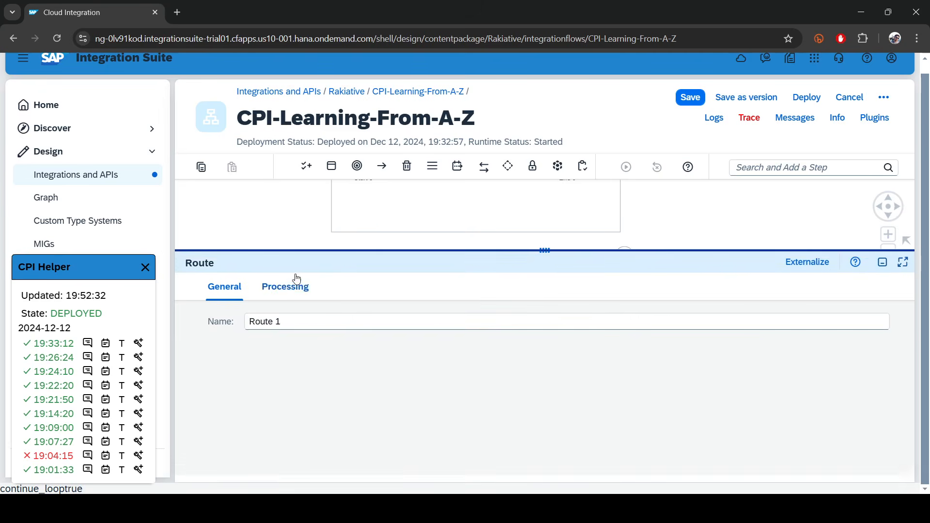
pyautogui.click(285, 287)
pyautogui.click(357, 322)
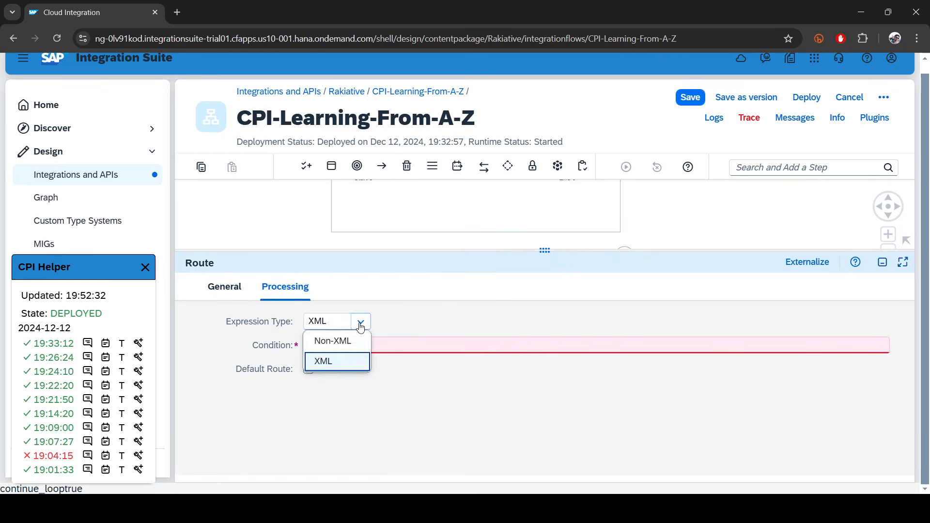
pyautogui.click(333, 341)
pyautogui.write("${property.randomNumber} = '4'")
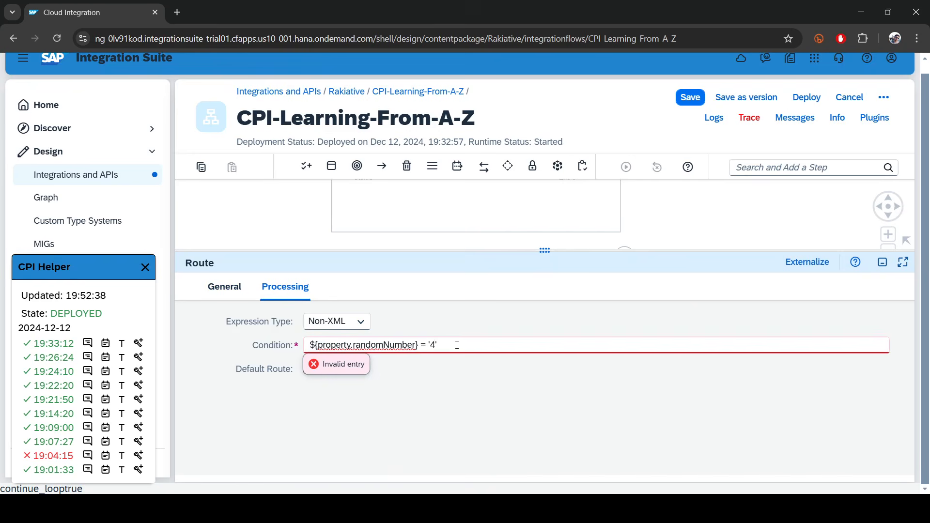
pyautogui.hotkey('ctrl', 'a')
# Move End 7 farther from Router 2 to make more room in the Loop Work Process.
pyautogui.moveTo(544, 250); pyautogui.dragTo(545, 416)
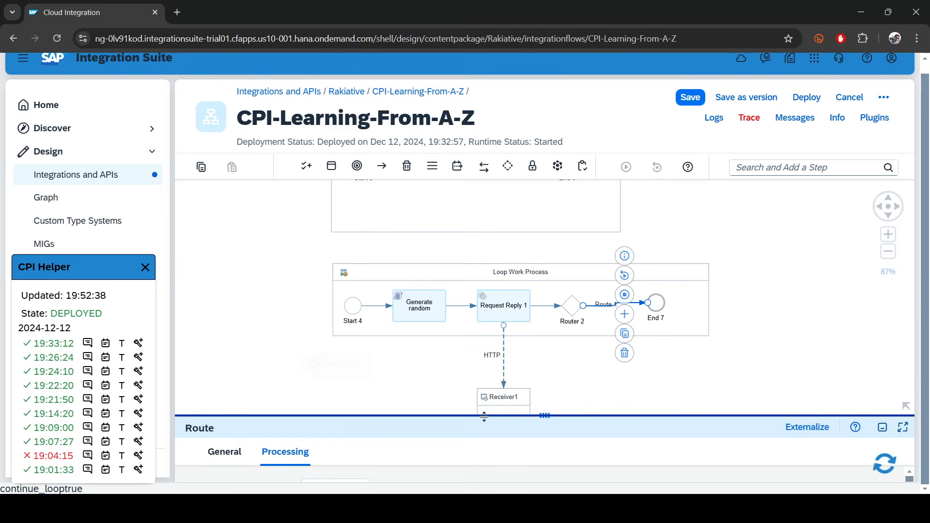
pyautogui.moveTo(656, 303); pyautogui.dragTo(692, 308)
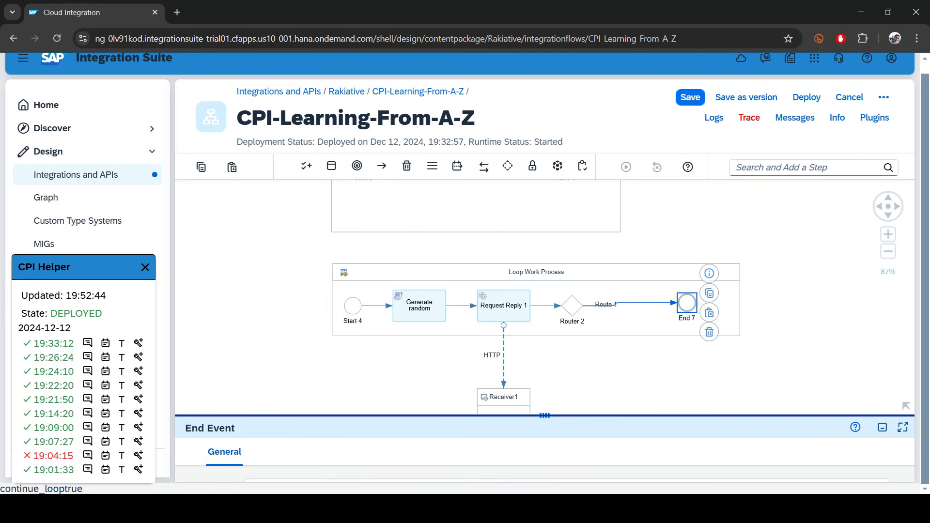
# Examine the exchange property defined in the prepare loop Content Modifier of the Loop Process.
pyautogui.click(787, 166)
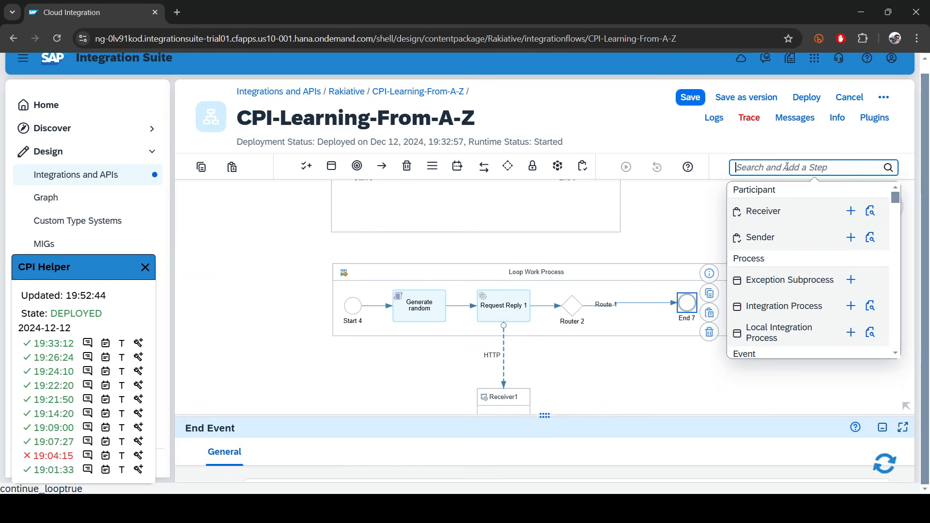
pyautogui.moveTo(479, 254); pyautogui.dragTo(462, 335)
pyautogui.click(404, 244)
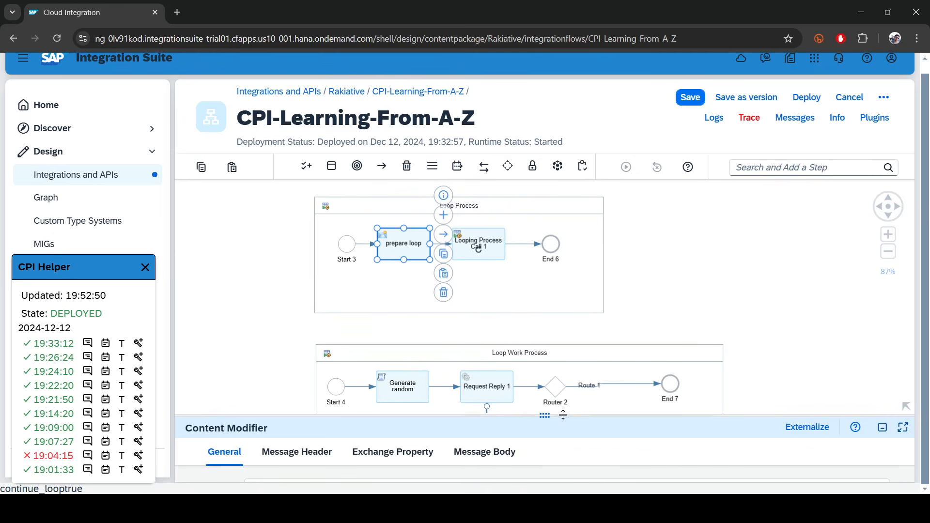
pyautogui.moveTo(563, 415); pyautogui.dragTo(532, 260)
pyautogui.click(287, 305)
pyautogui.click(402, 305)
pyautogui.click(479, 305)
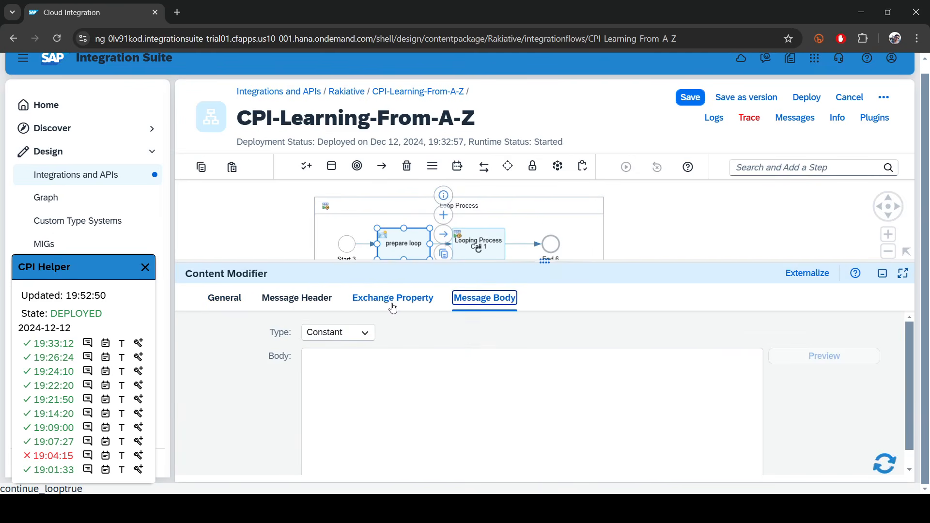
pyautogui.click(393, 307)
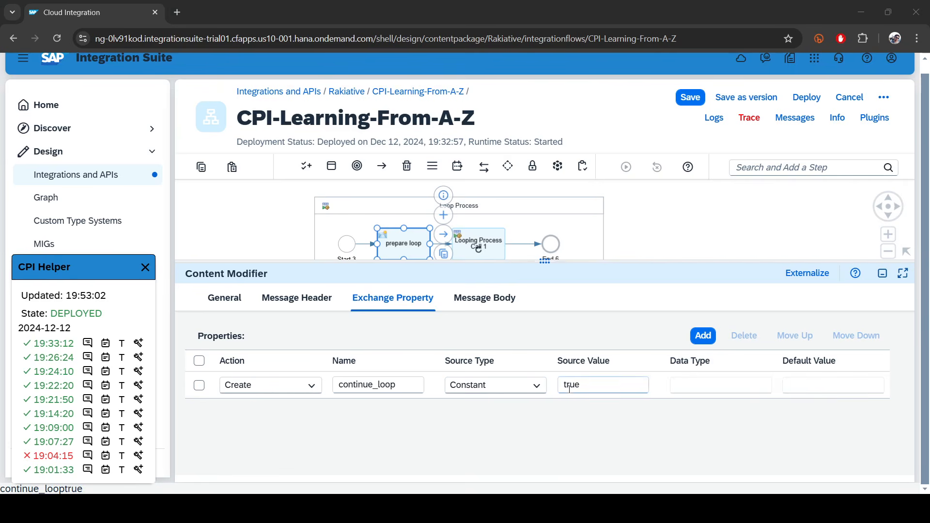
pyautogui.click(547, 265)
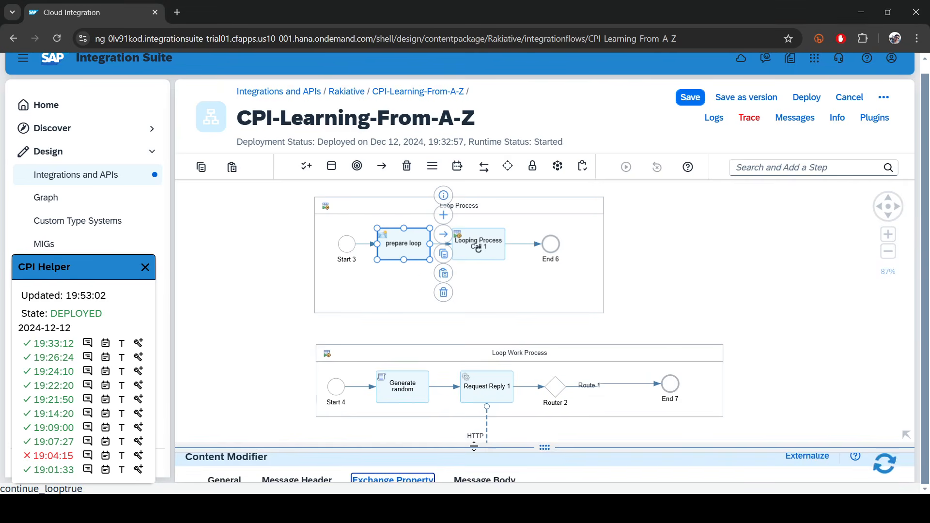
pyautogui.click(723, 259)
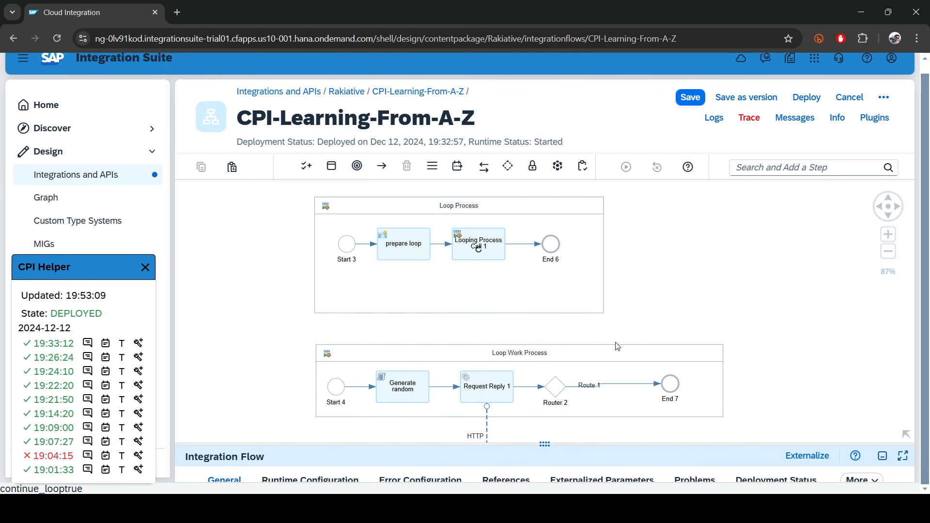
pyautogui.click(407, 251)
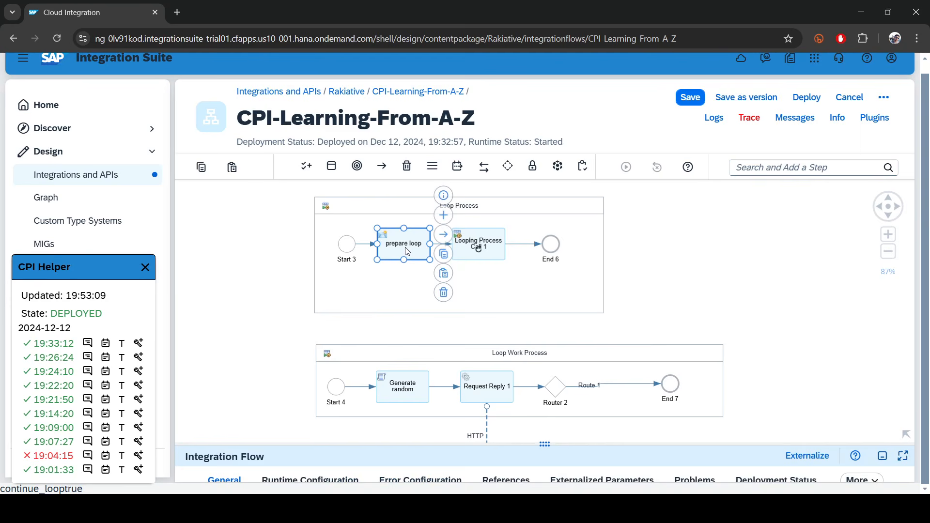
pyautogui.click(378, 285)
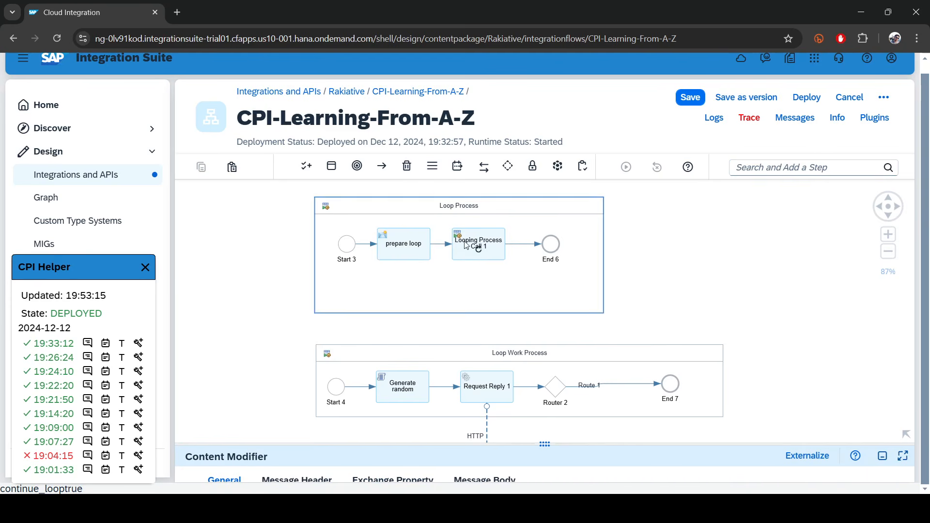
pyautogui.click(479, 242)
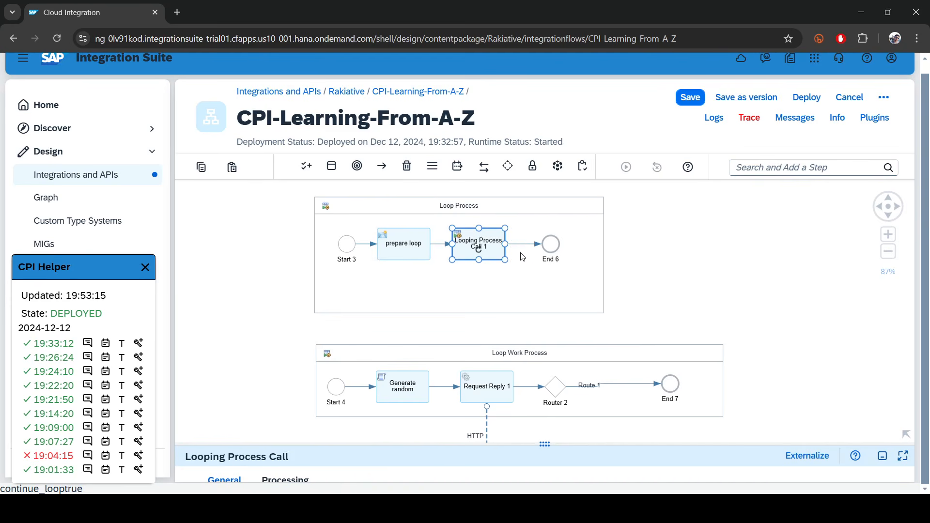
pyautogui.click(658, 276)
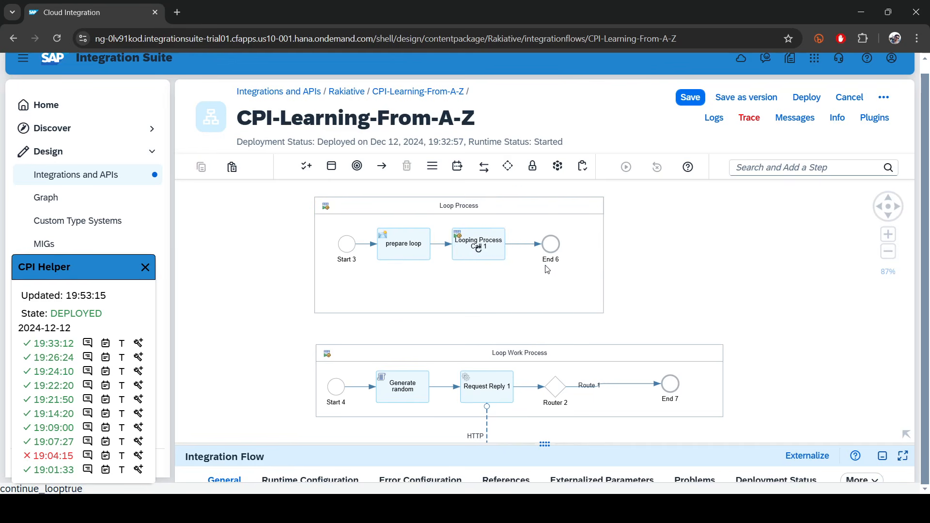
pyautogui.click(477, 247)
pyautogui.click(519, 274)
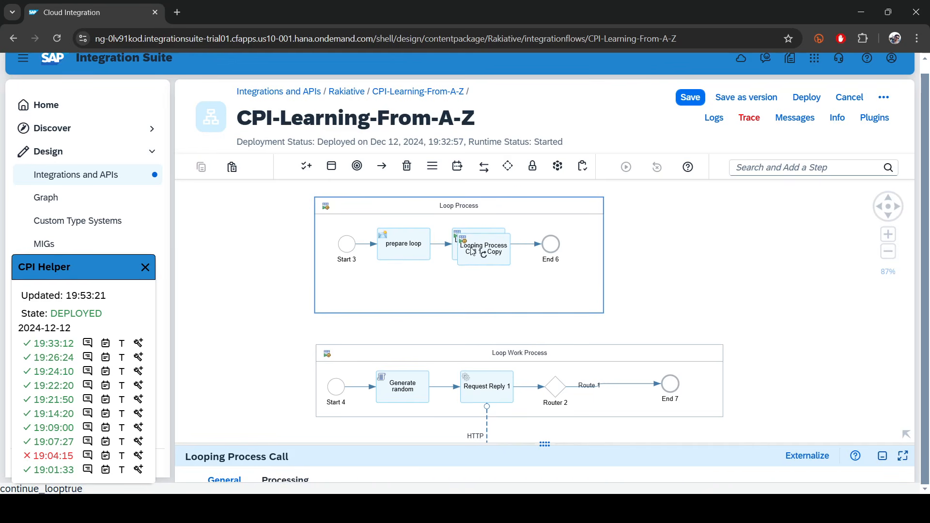
pyautogui.moveTo(473, 252); pyautogui.dragTo(616, 372)
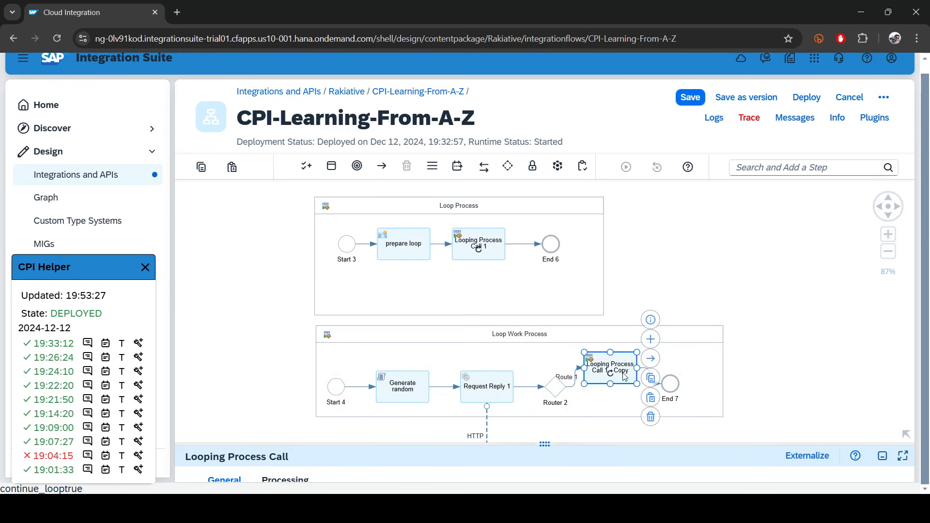
pyautogui.click(651, 417)
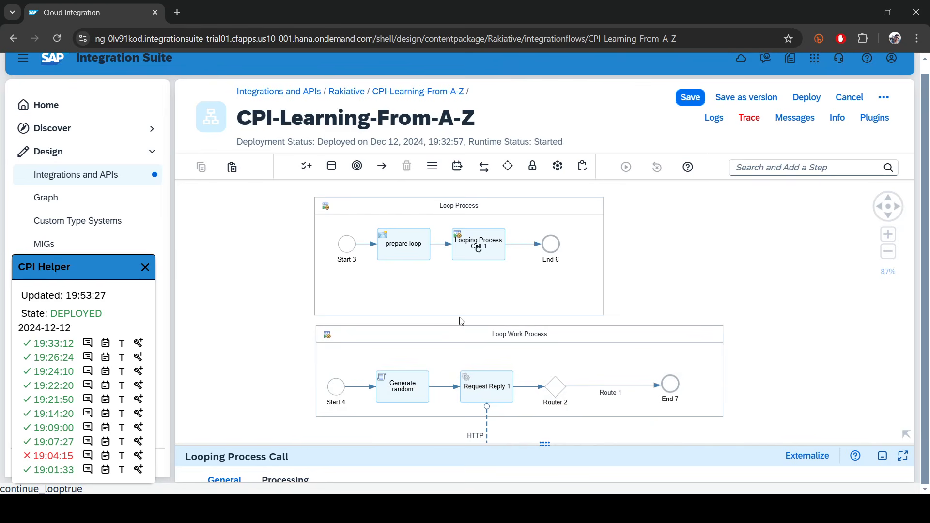
# Insert a copy of the prepare loop Content Modifier between Router 2 and End 7 and widen the Loop Work Process.
pyautogui.click(406, 251)
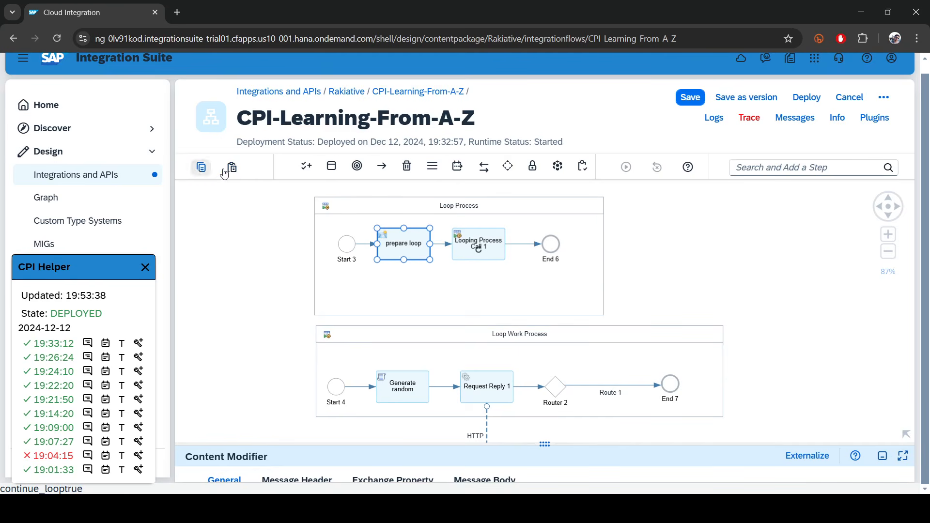
pyautogui.click(231, 167)
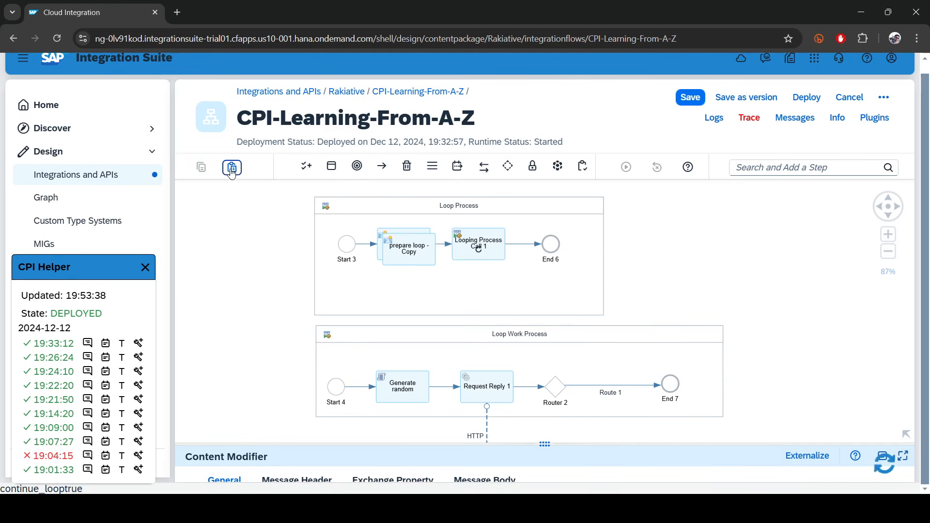
pyautogui.moveTo(412, 252); pyautogui.dragTo(616, 375)
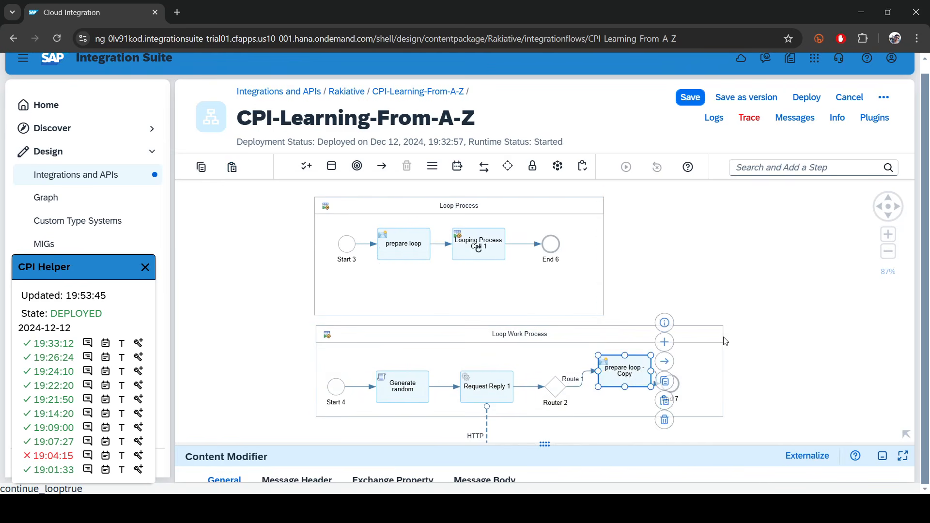
pyautogui.click(723, 338)
pyautogui.click(741, 376)
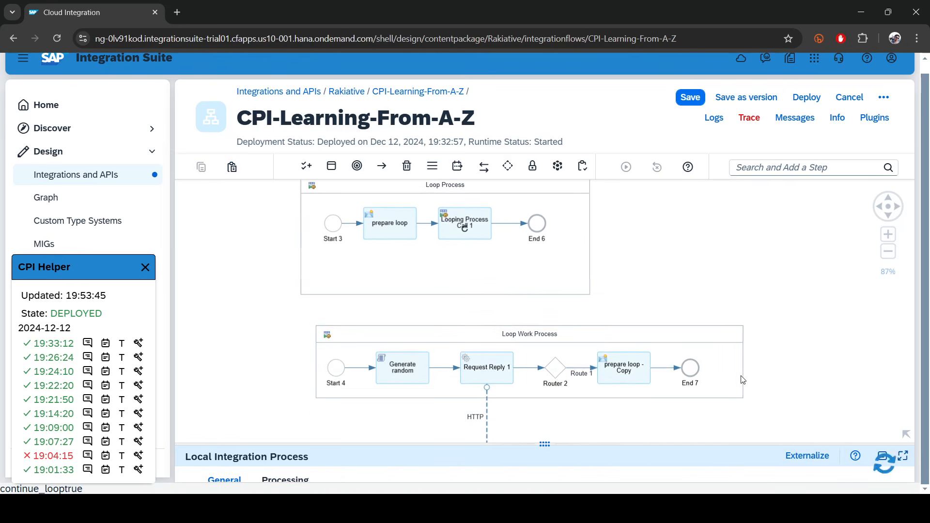
# Rename the copied Content Modifier after Router 2 as stop loop.
pyautogui.moveTo(688, 429); pyautogui.dragTo(646, 353)
pyautogui.click(594, 307)
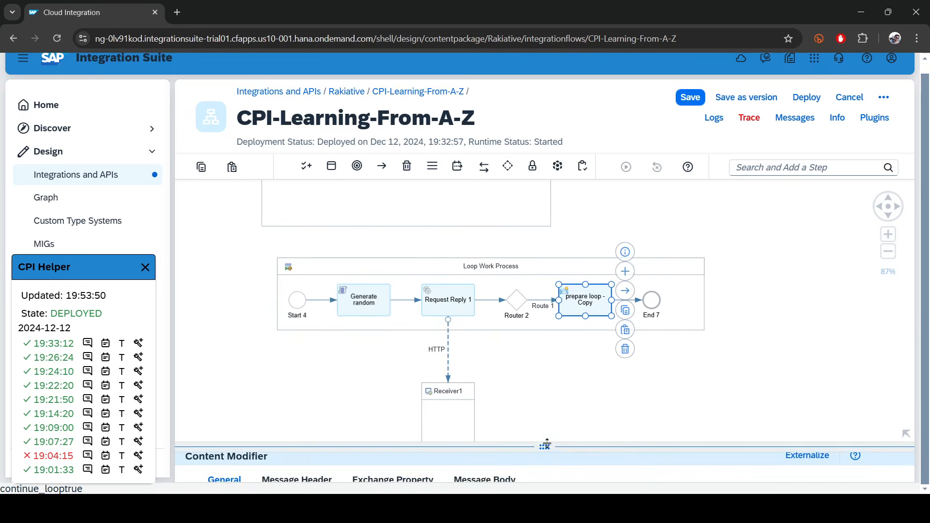
pyautogui.moveTo(544, 444); pyautogui.dragTo(545, 333)
pyautogui.doubleClick(257, 404)
pyautogui.write('stop loop - Copy')
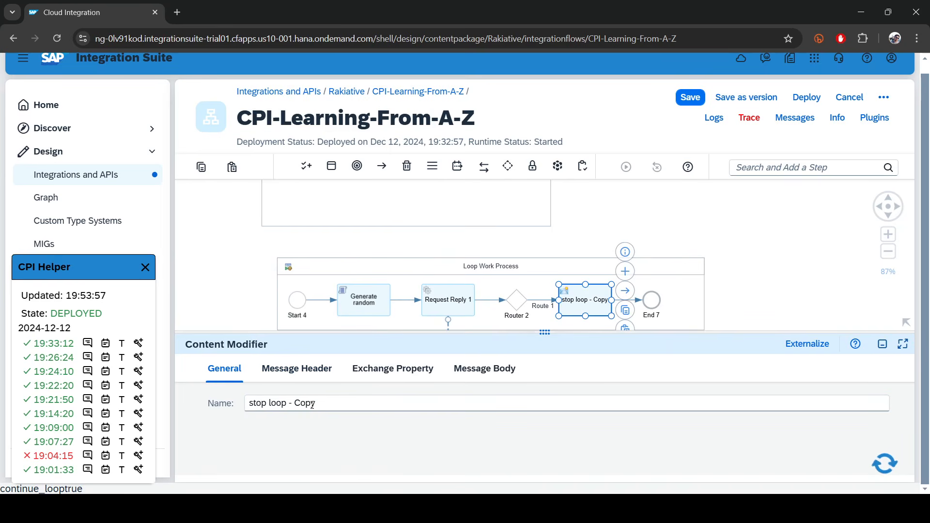
pyautogui.doubleClick(305, 404)
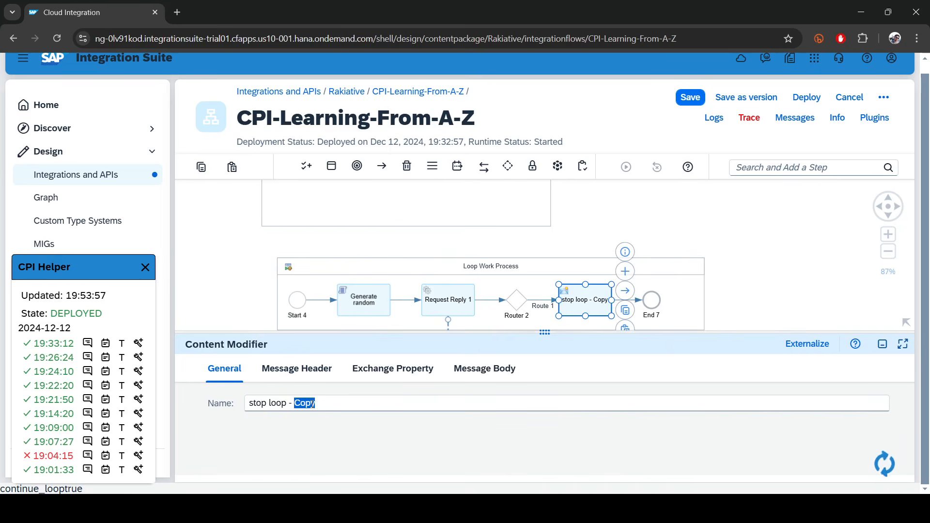
pyautogui.press('BackSpace')
pyautogui.press('BackSpace')
pyautogui.press('BackSpace')
pyautogui.press('BackSpace')
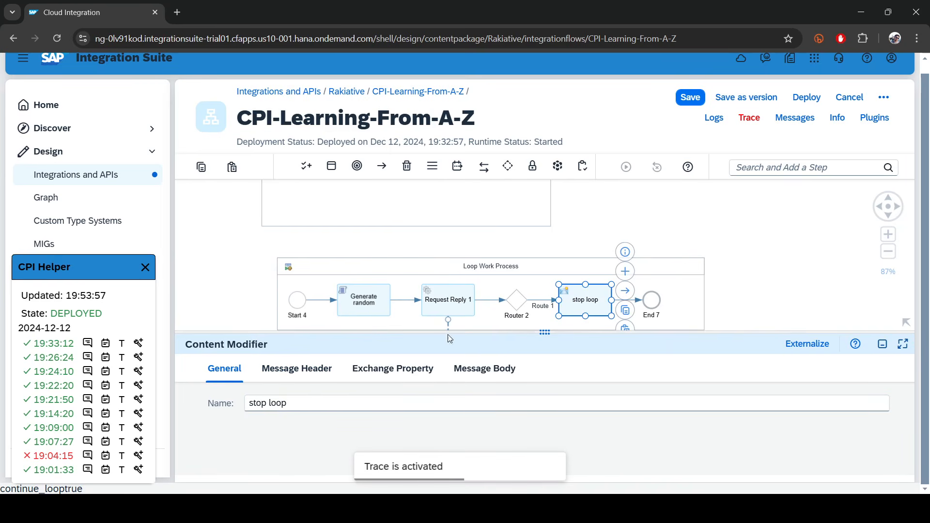
# Set the source value of the continue_loop exchange property in the stop loop Content Modifier to false.
pyautogui.click(279, 369)
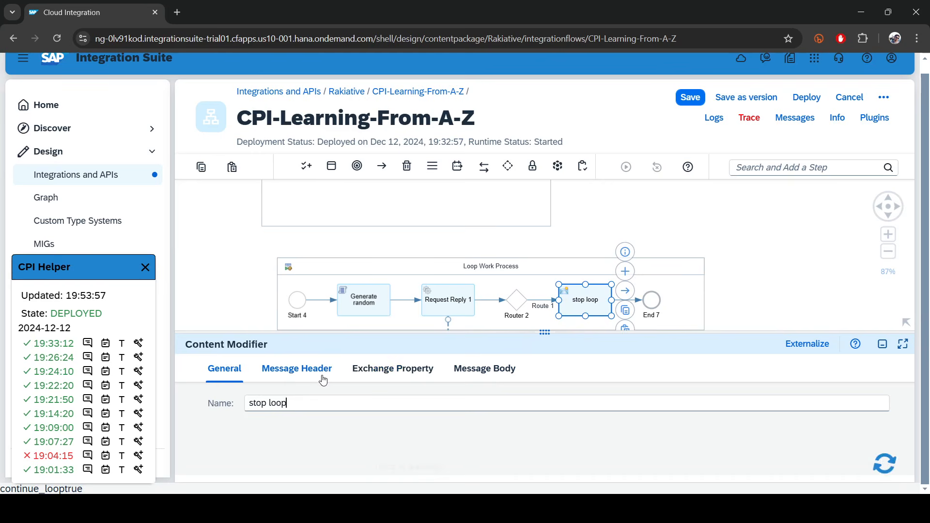
pyautogui.click(380, 374)
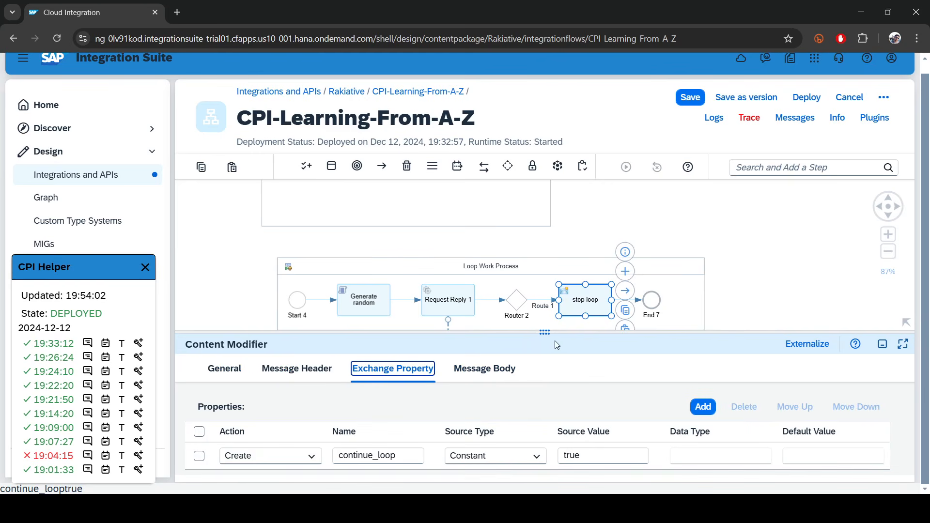
pyautogui.moveTo(546, 341); pyautogui.dragTo(546, 281)
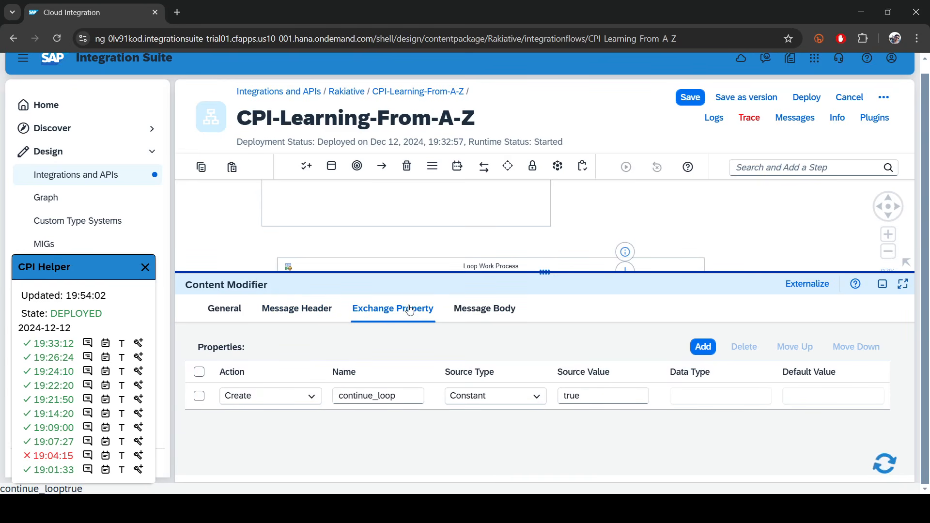
pyautogui.doubleClick(345, 397)
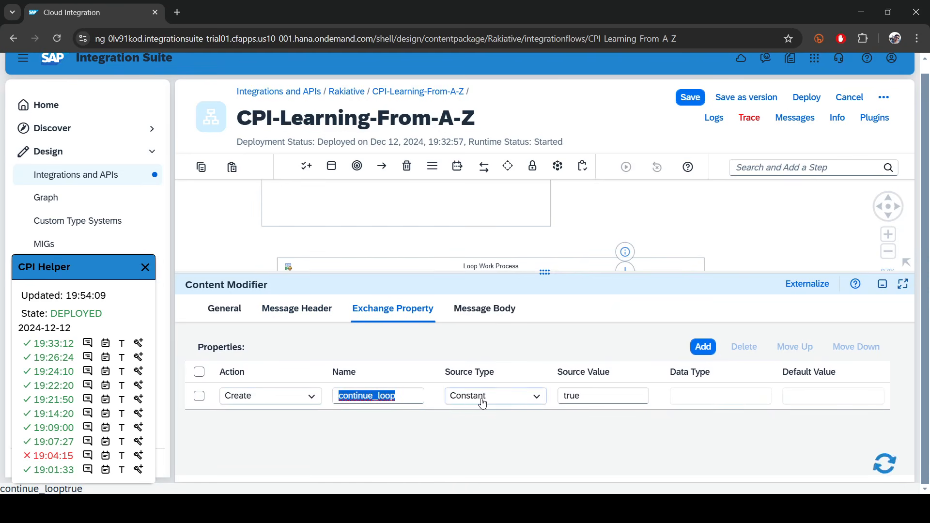
pyautogui.doubleClick(567, 396)
pyautogui.write('fa')
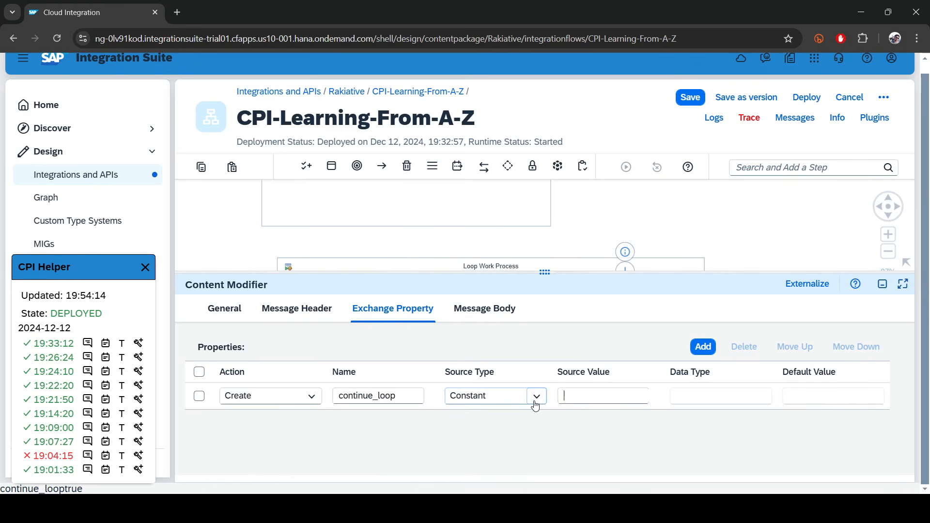
pyautogui.write('lse')
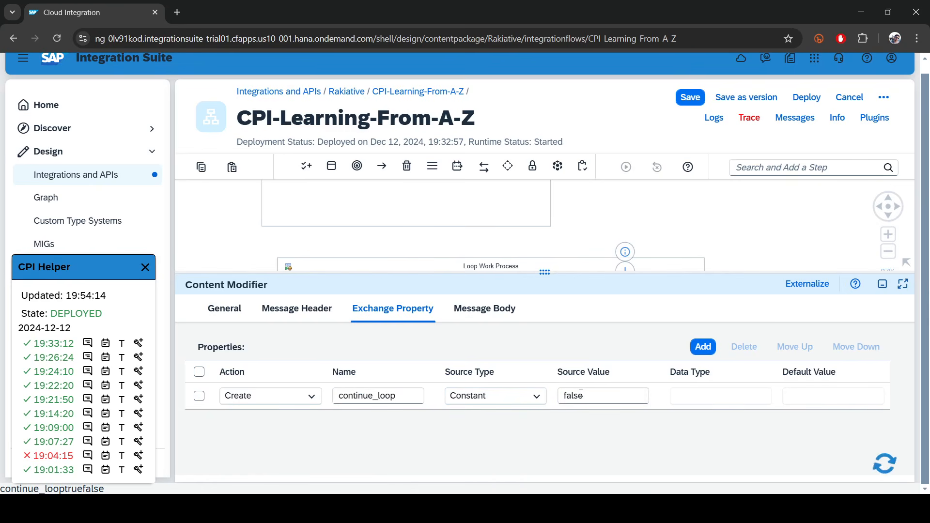
pyautogui.moveTo(523, 272); pyautogui.dragTo(521, 438)
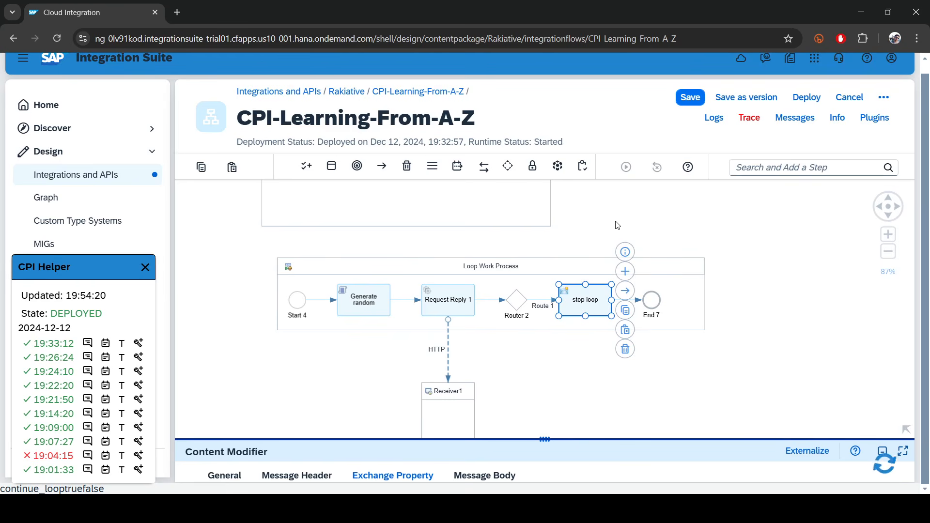
# Review the condition expression of Looping Process Call 1 and the continue_loop property in the prepare loop Content Modifier.
pyautogui.moveTo(623, 228); pyautogui.dragTo(599, 287)
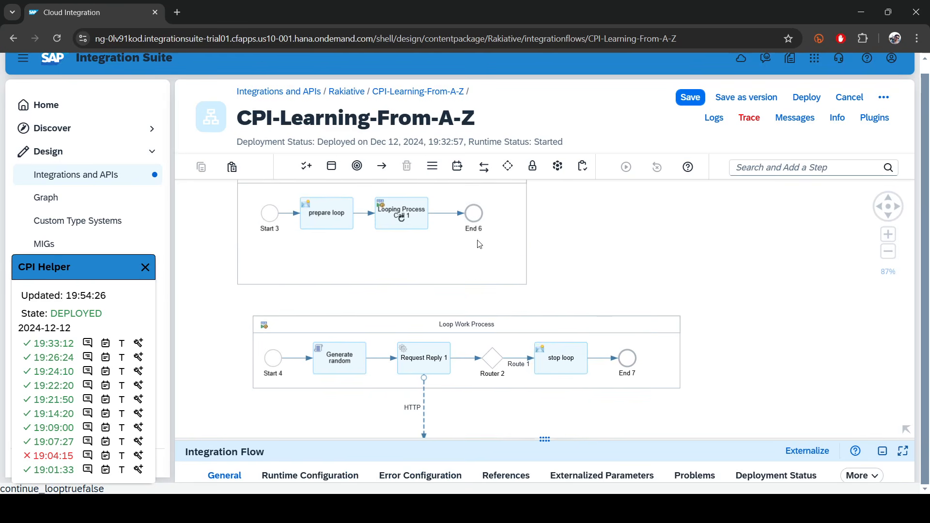
pyautogui.click(402, 212)
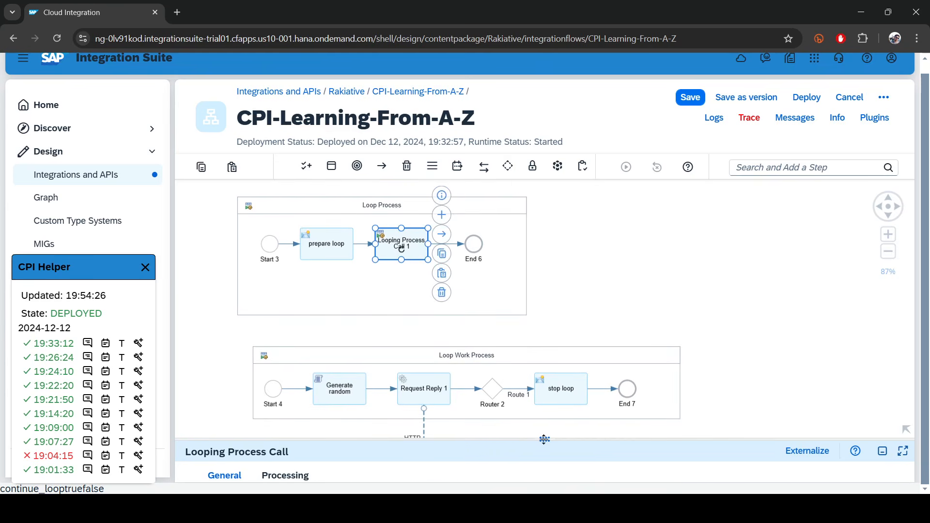
pyautogui.moveTo(544, 440); pyautogui.dragTo(544, 304)
pyautogui.click(286, 340)
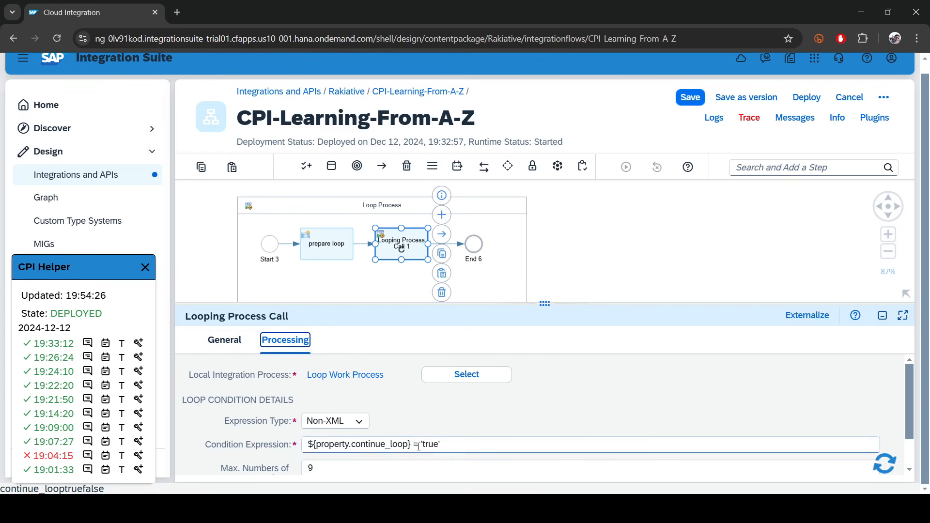
pyautogui.moveTo(312, 444); pyautogui.dragTo(507, 442)
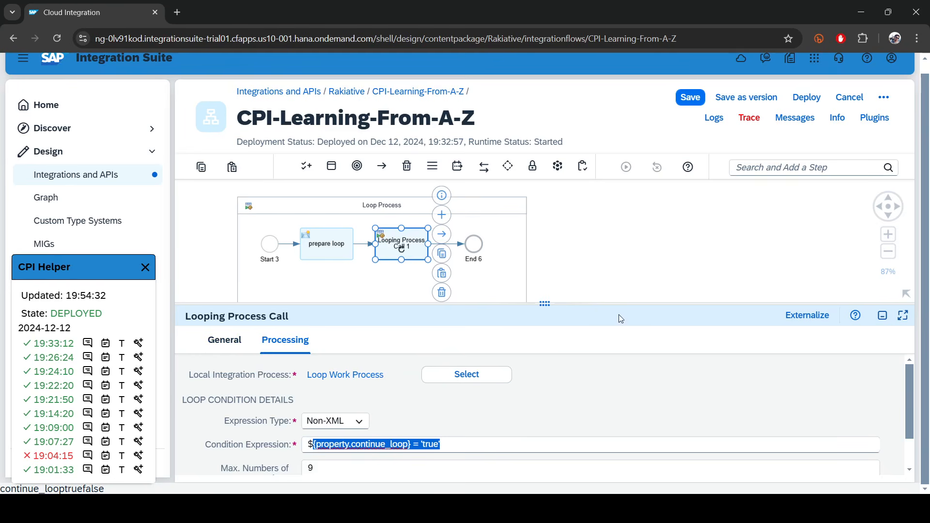
pyautogui.moveTo(562, 303); pyautogui.dragTo(529, 466)
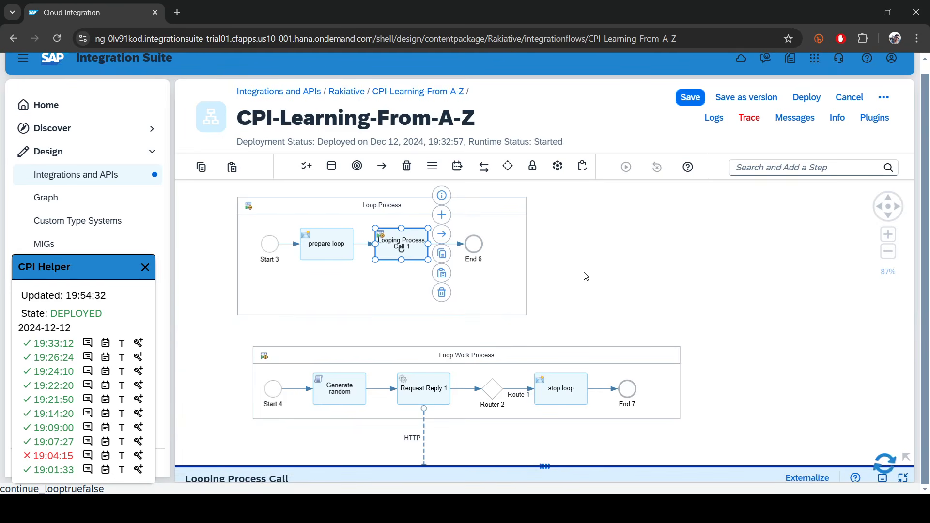
pyautogui.click(340, 251)
pyautogui.moveTo(541, 465); pyautogui.dragTo(544, 226)
pyautogui.click(296, 263)
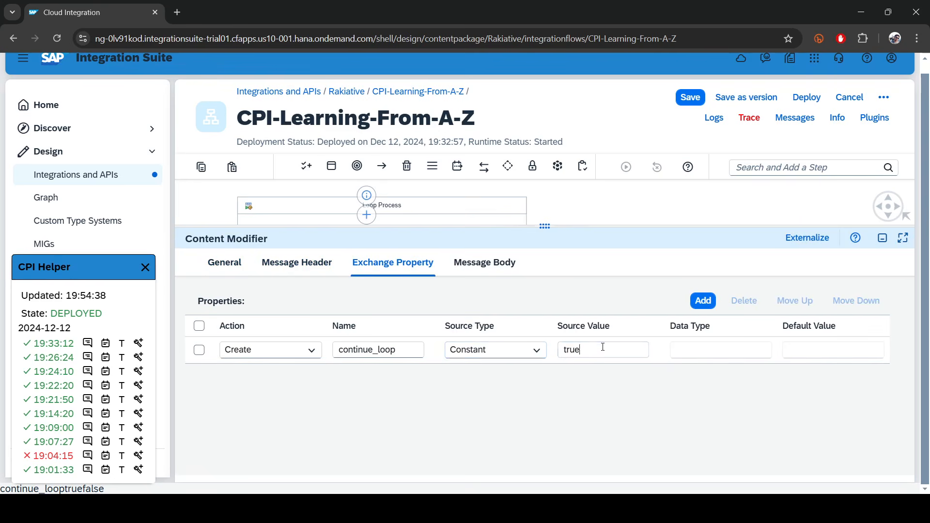
pyautogui.moveTo(600, 349); pyautogui.dragTo(563, 349)
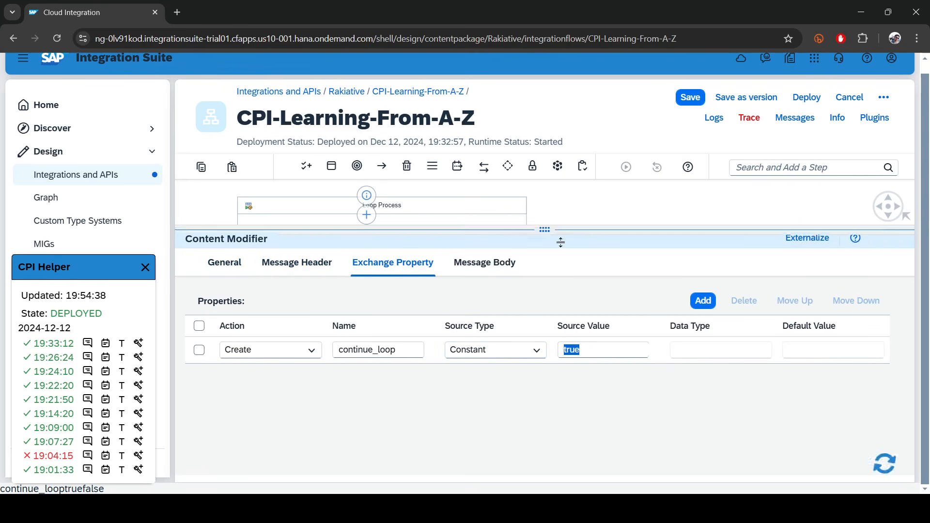
# Review the continue_loop exchange property of prepare loop and locate the stop loop Content Modifier in the Loop Work Process.
pyautogui.moveTo(545, 226); pyautogui.dragTo(551, 305)
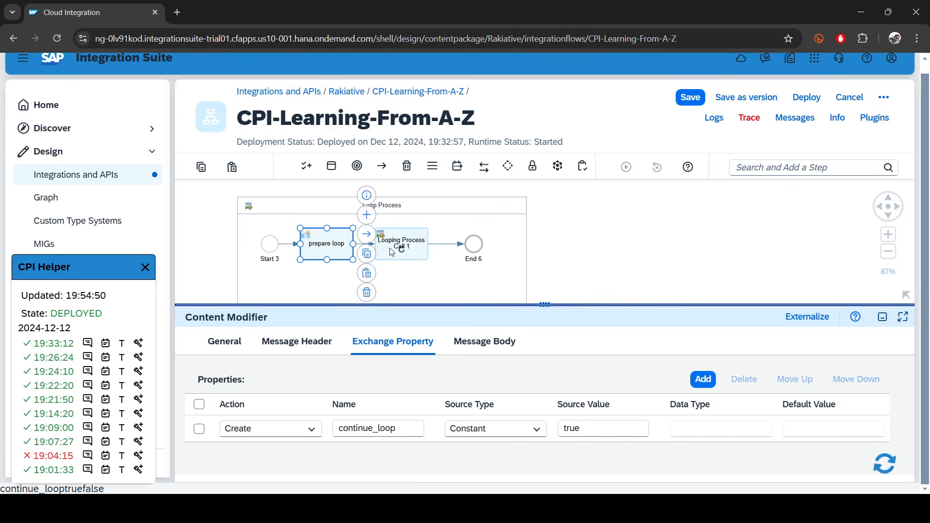
pyautogui.click(579, 434)
pyautogui.click(582, 431)
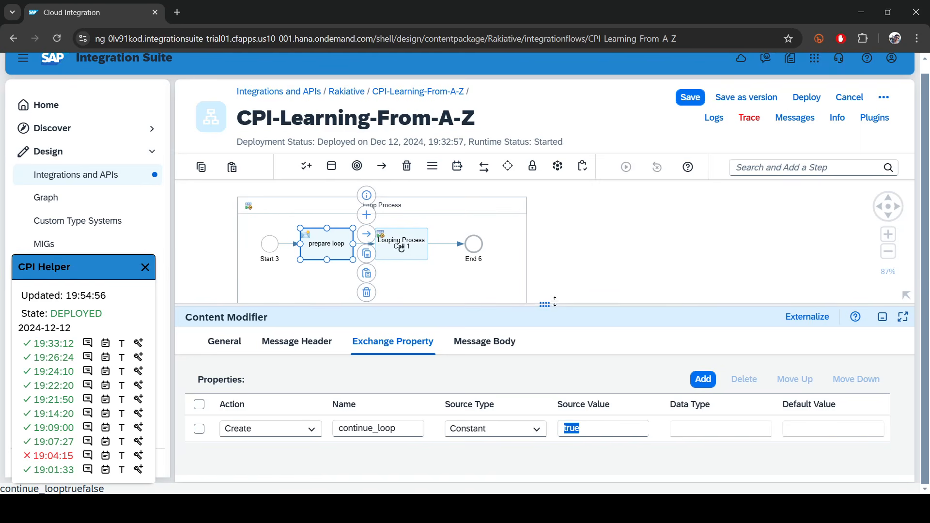
pyautogui.moveTo(554, 301); pyautogui.dragTo(555, 465)
pyautogui.click(630, 260)
pyautogui.scroll(-1, 630, 261)
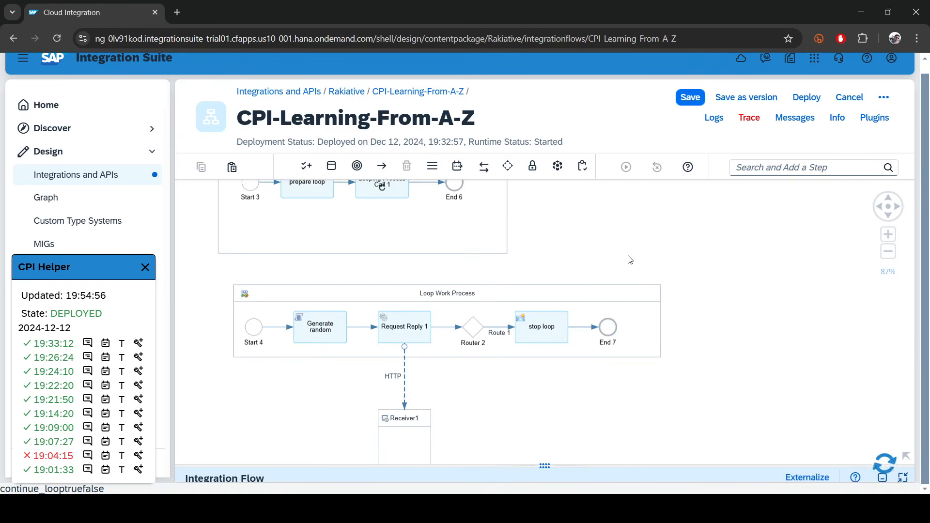
pyautogui.click(530, 330)
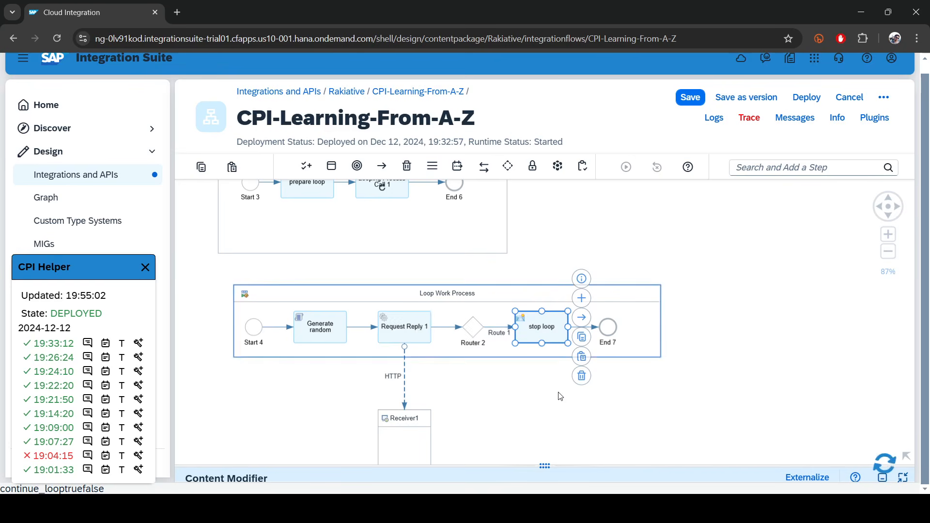
pyautogui.click(536, 394)
# Connect Router 2 directly to End 7 with a second route that passes above the stop loop Content Modifier.
pyautogui.click(474, 329)
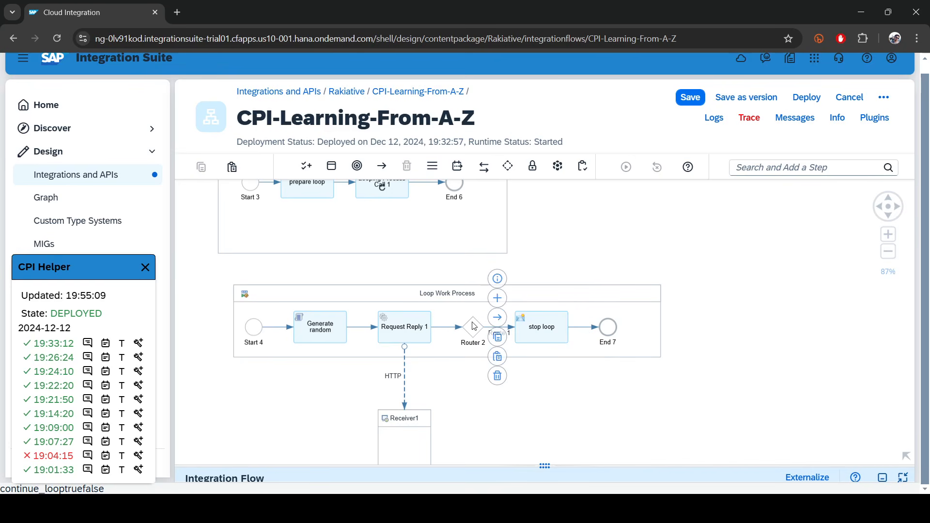
pyautogui.moveTo(496, 320); pyautogui.dragTo(614, 316)
pyautogui.click(659, 308)
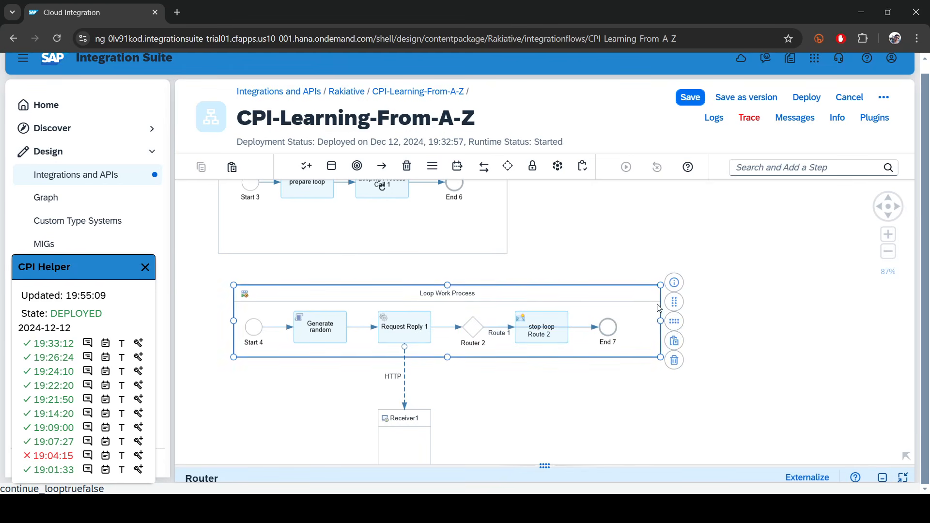
pyautogui.click(677, 329)
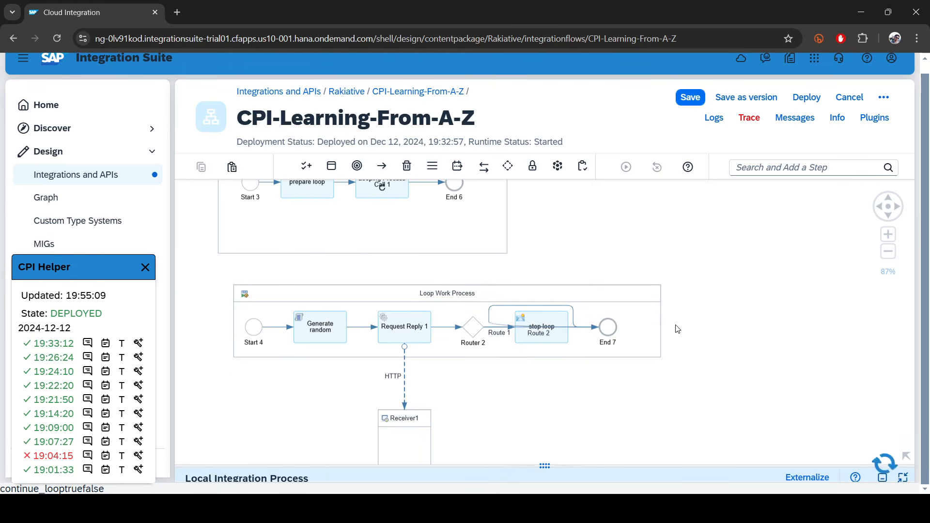
pyautogui.click(507, 306)
pyautogui.click(601, 400)
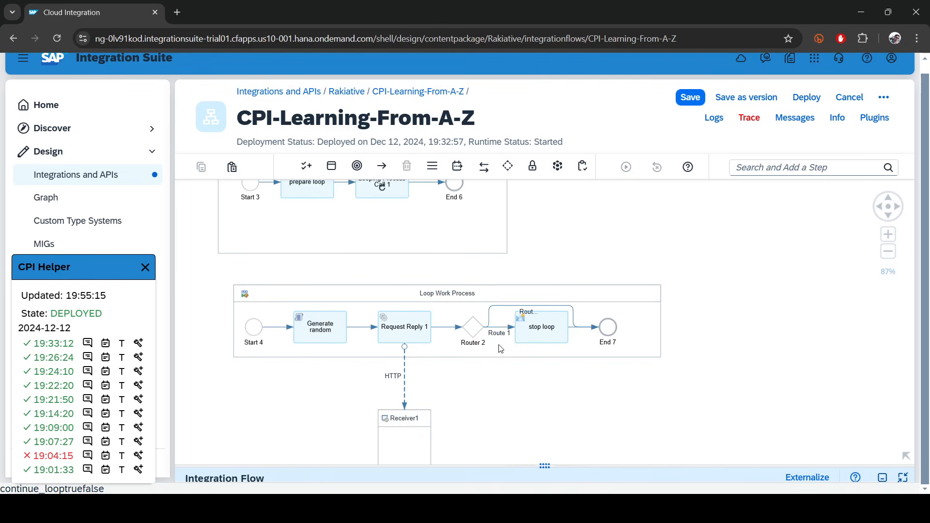
# Make the route from Router 2 directly to End 7 the default route.
pyautogui.click(490, 325)
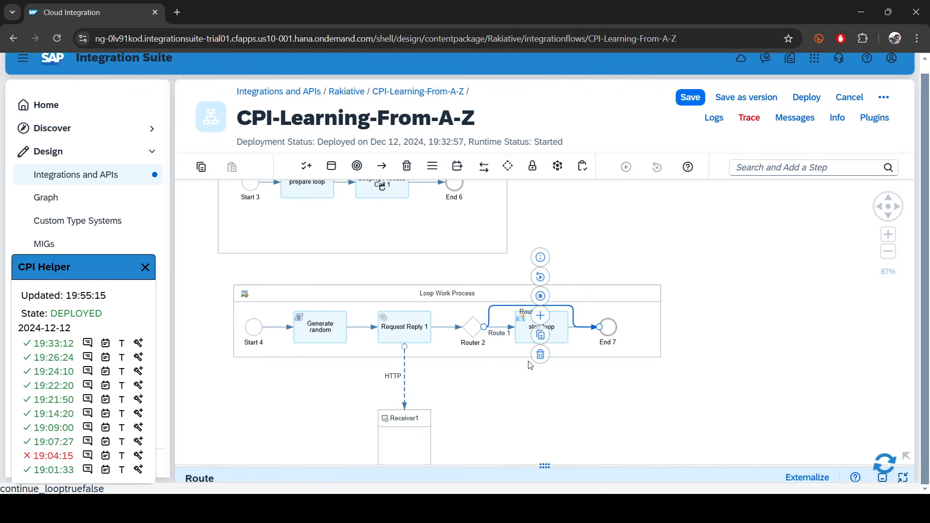
pyautogui.click(544, 466)
pyautogui.click(285, 422)
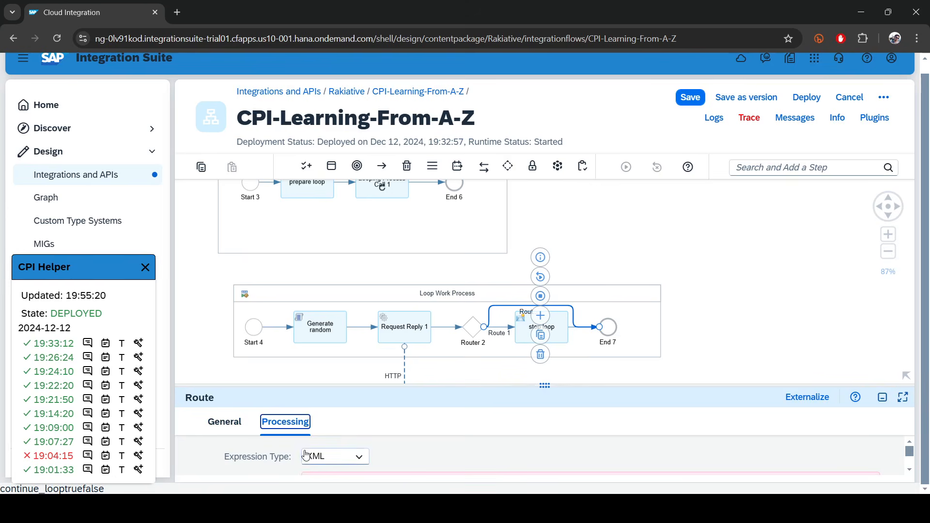
pyautogui.moveTo(518, 387); pyautogui.dragTo(526, 305)
pyautogui.click(307, 424)
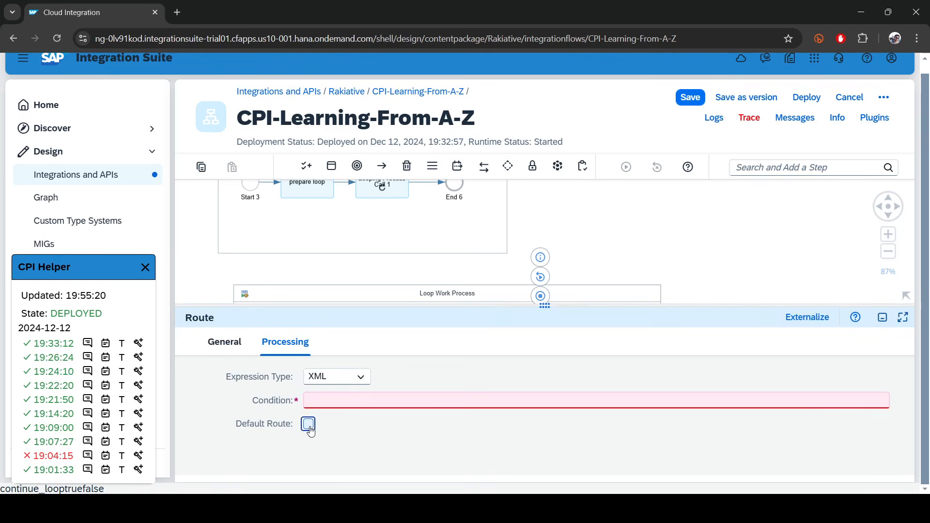
pyautogui.click(527, 333)
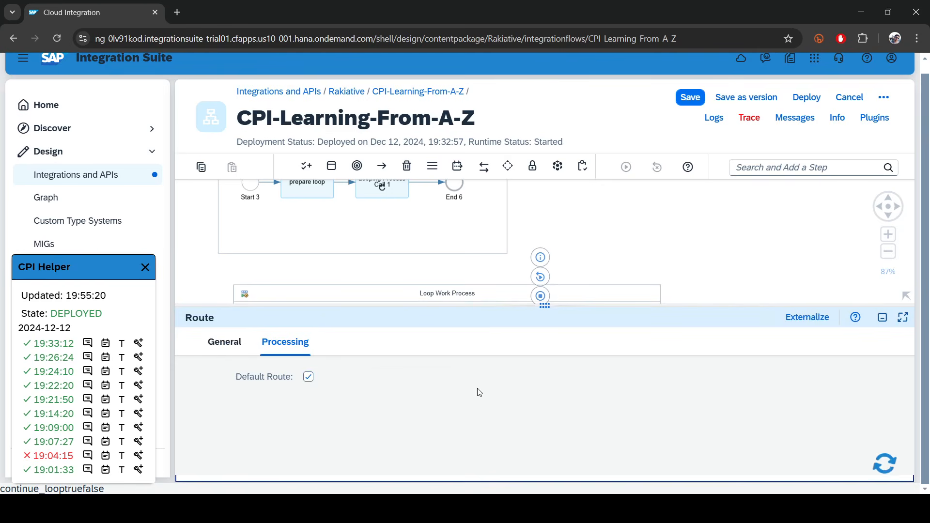
pyautogui.moveTo(597, 304); pyautogui.dragTo(581, 442)
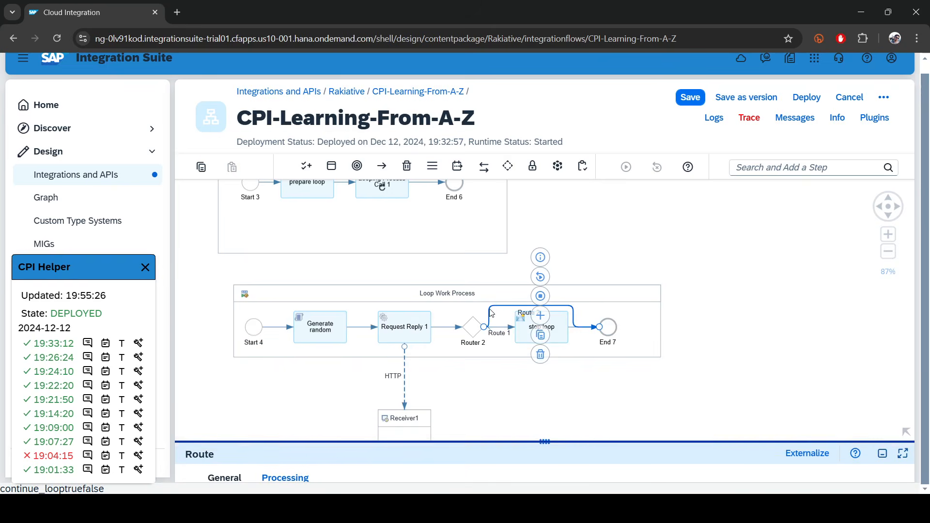
# Rename the default route from Router 2 to End 7 as No.
pyautogui.click(777, 289)
pyautogui.click(520, 312)
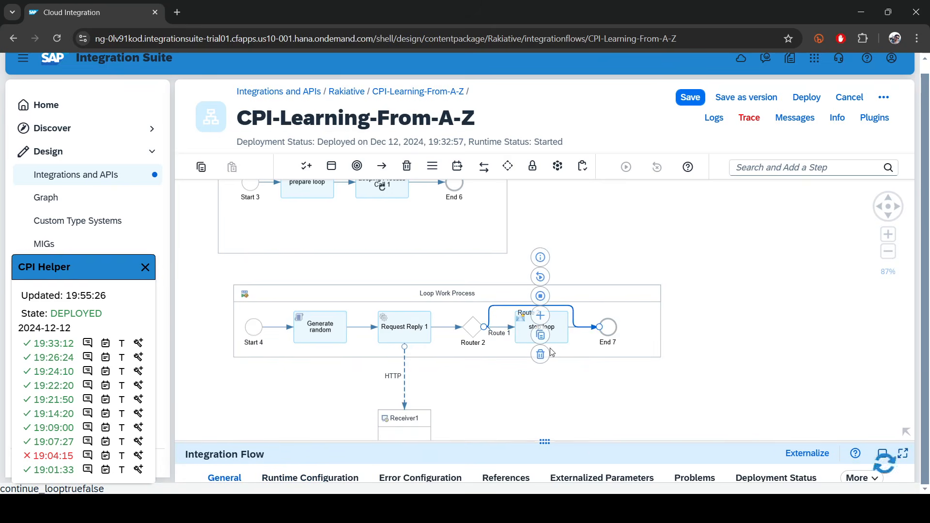
pyautogui.moveTo(292, 340); pyautogui.dragTo(24, 330)
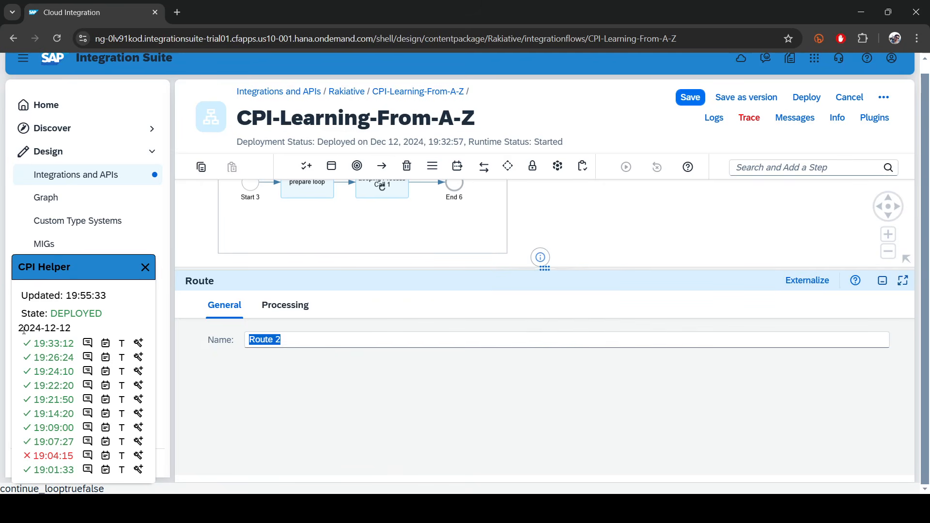
pyautogui.write('No')
pyautogui.moveTo(447, 270); pyautogui.dragTo(416, 427)
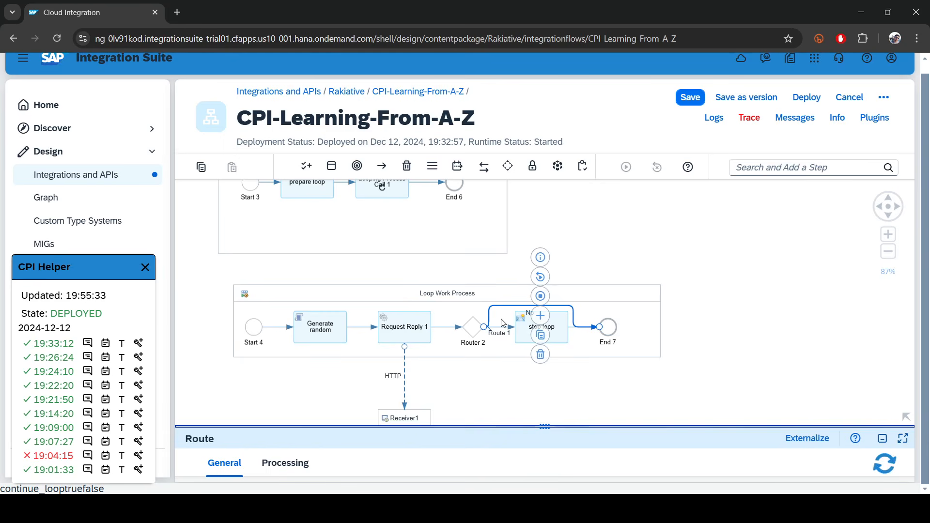
pyautogui.click(691, 259)
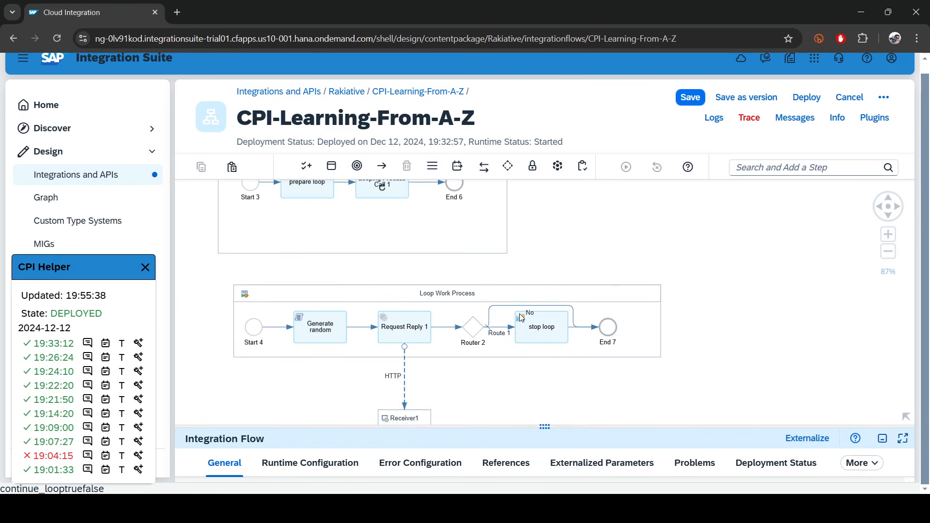
# Check the condition of the route from Router 2 to stop loop and rename that route as yes.
pyautogui.click(505, 324)
pyautogui.click(626, 235)
pyautogui.scroll(3, 482, 322)
pyautogui.click(518, 332)
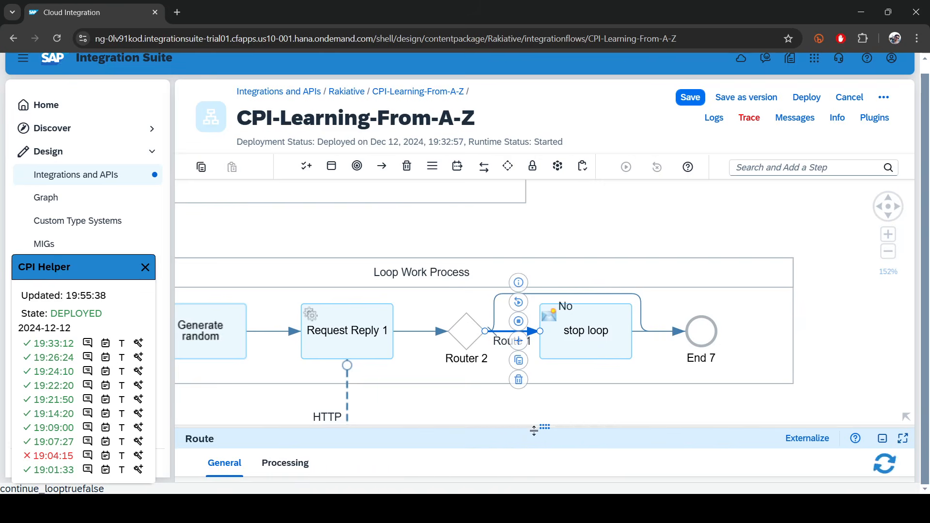
pyautogui.moveTo(461, 428); pyautogui.dragTo(426, 249)
pyautogui.click(283, 290)
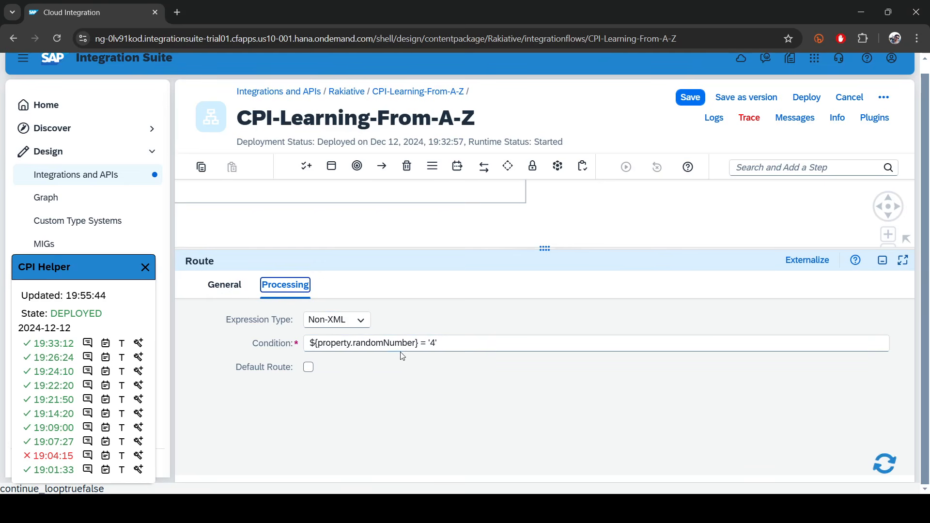
pyautogui.click(225, 286)
pyautogui.tripleClick(418, 320)
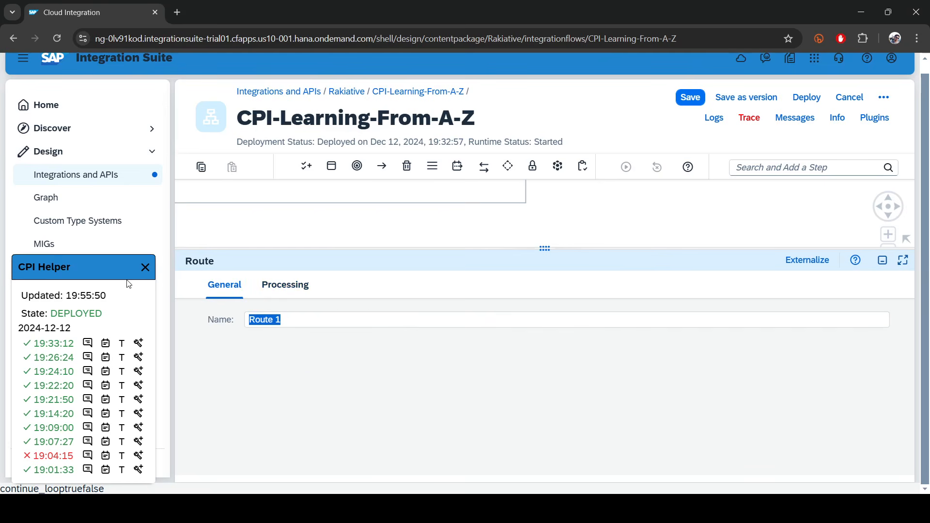
pyautogui.write('yes')
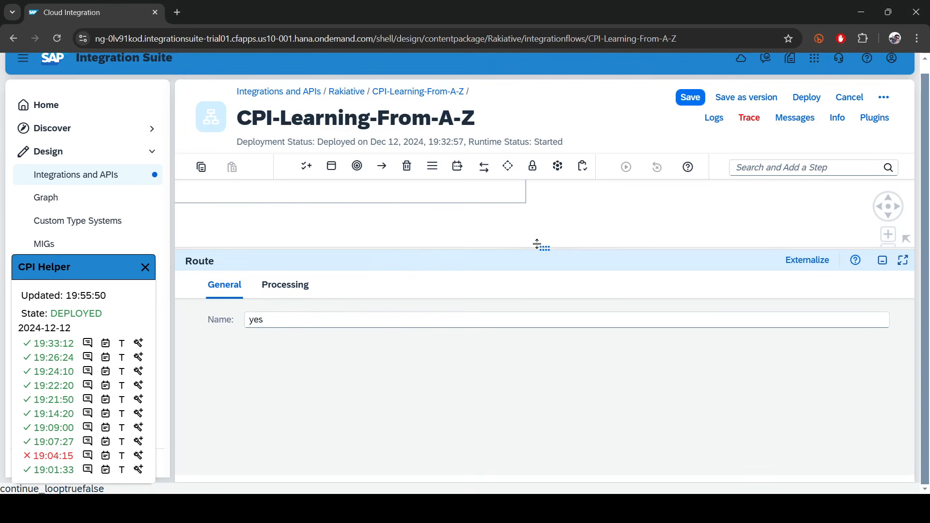
pyautogui.moveTo(537, 244); pyautogui.dragTo(545, 226)
# Review the routing conditions and default route listed for Router 2.
pyautogui.click(472, 334)
pyautogui.click(307, 266)
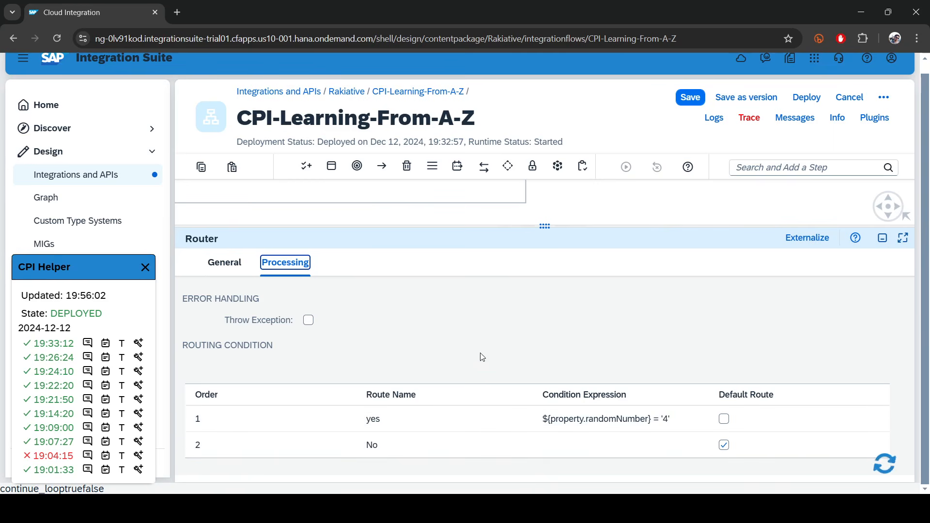
pyautogui.moveTo(544, 228); pyautogui.dragTo(486, 456)
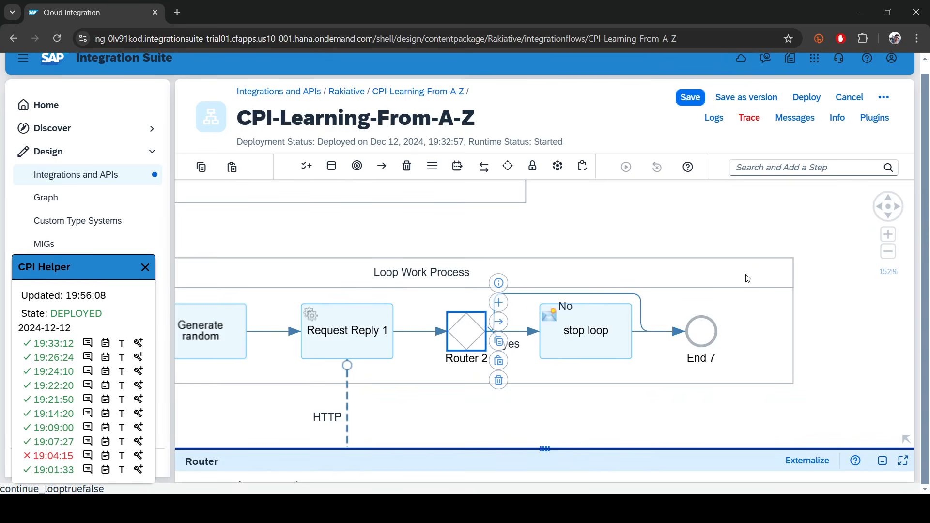
pyautogui.scroll(-2, 745, 273)
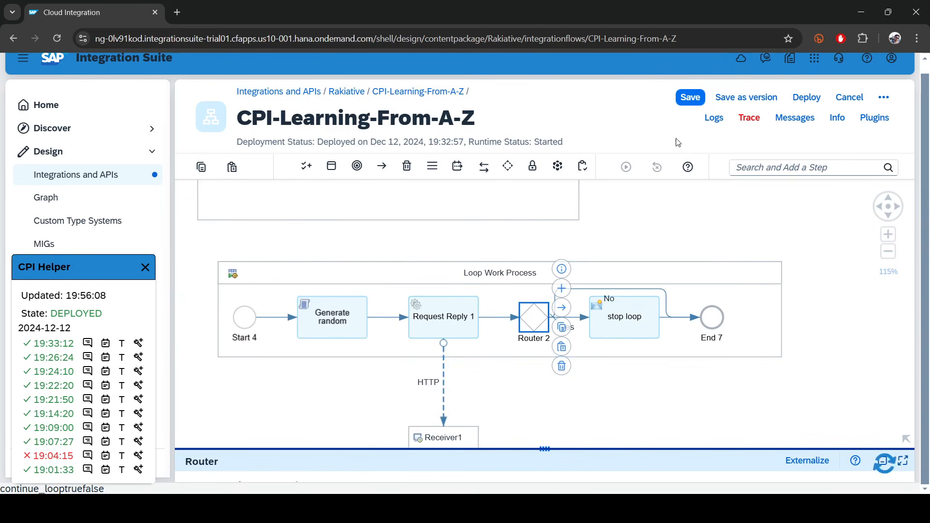
# Save the integration flow as a new version.
pyautogui.click(694, 100)
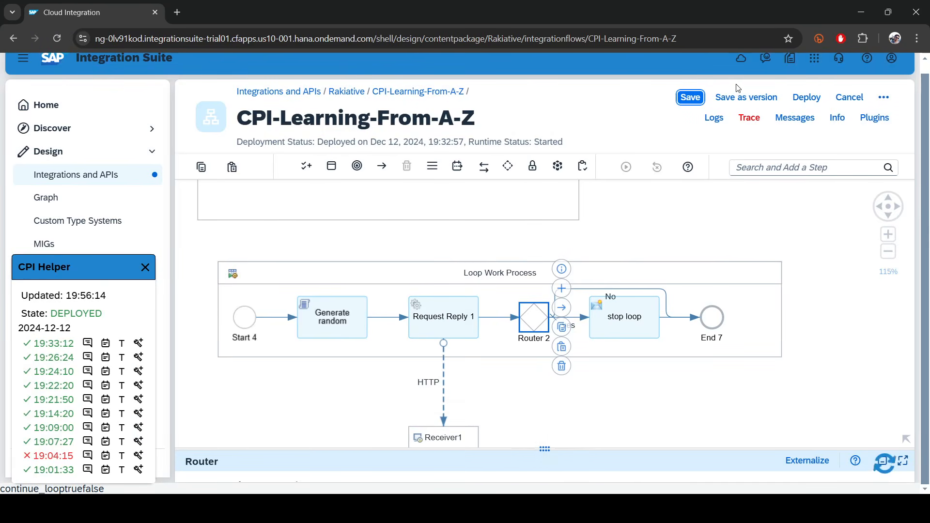
pyautogui.click(691, 98)
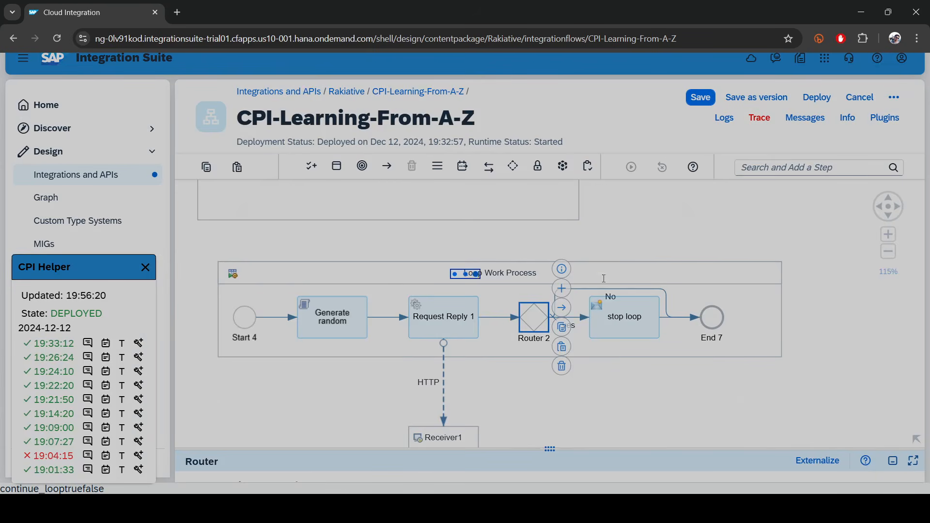
pyautogui.click(597, 336)
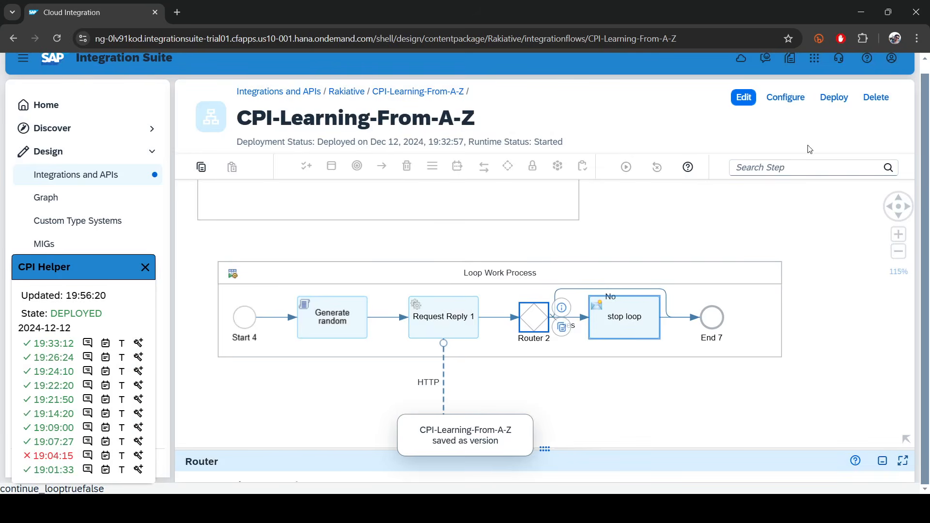
pyautogui.click(797, 98)
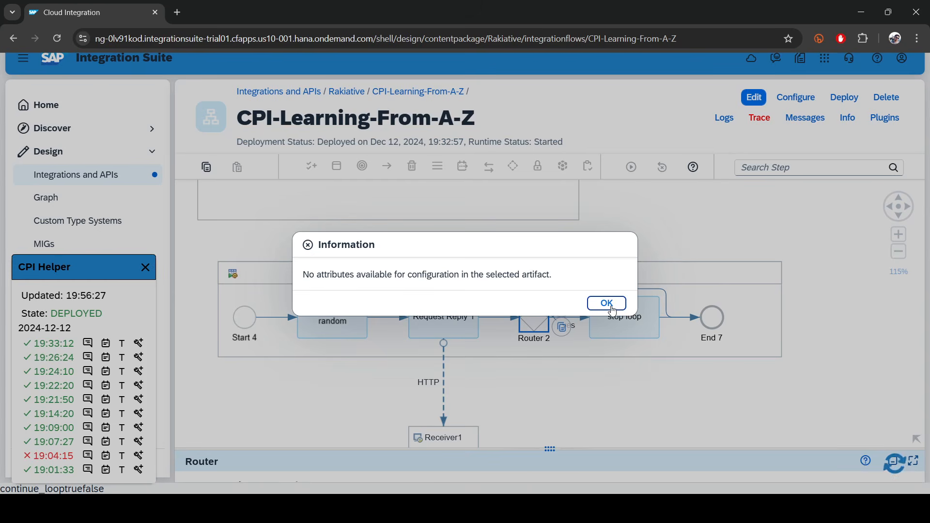
pyautogui.click(611, 305)
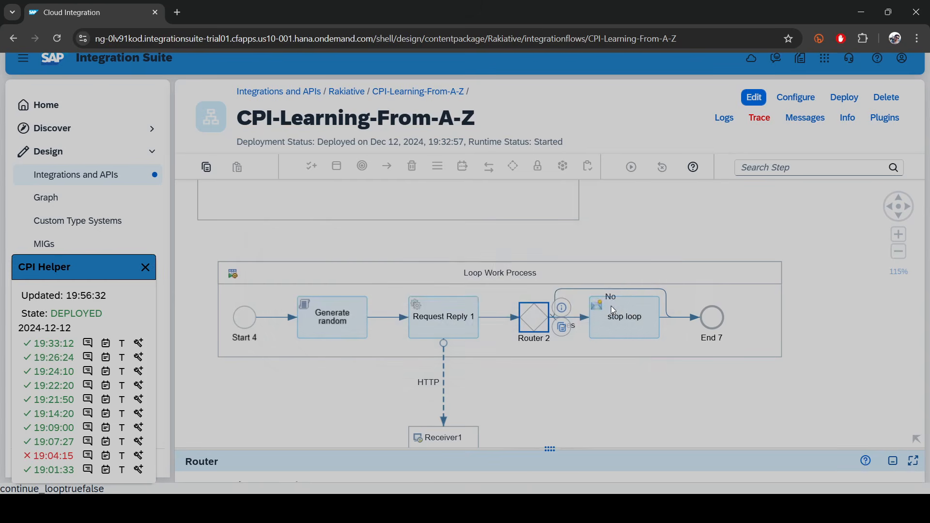
pyautogui.click(613, 359)
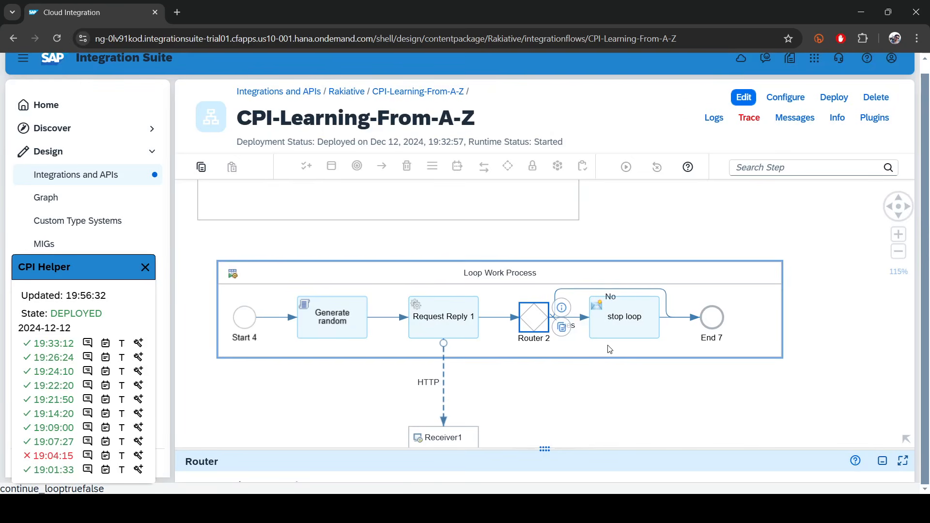
pyautogui.click(626, 319)
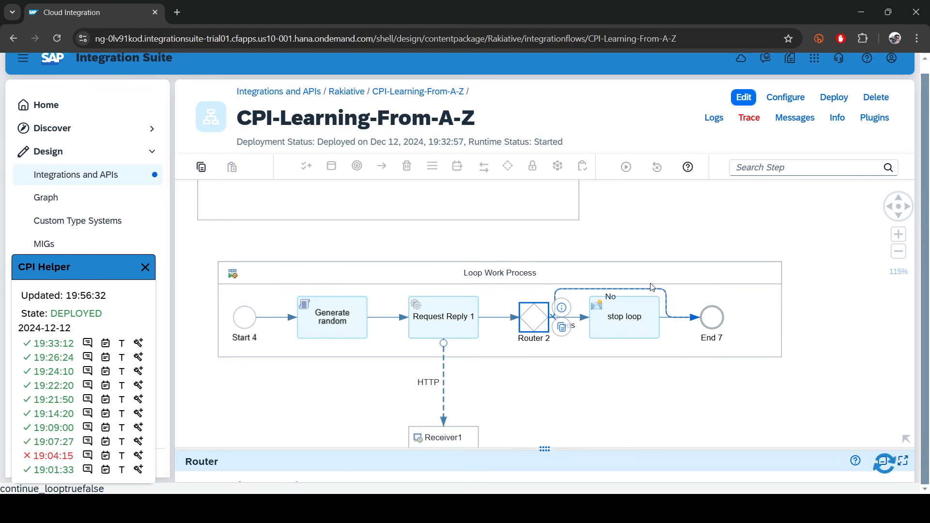
# Deploy the integration flow on the Cloud Integration runtime profile and acknowledge the deployment message.
pyautogui.click(834, 97)
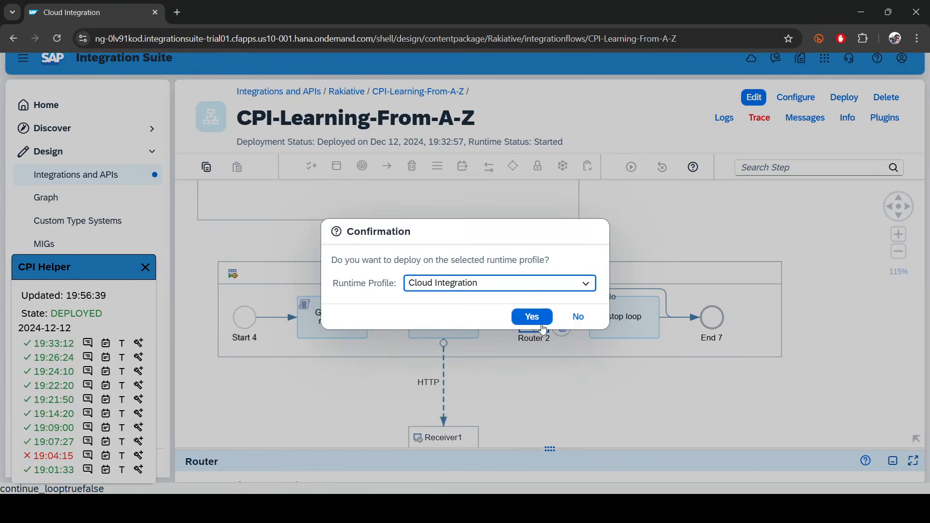
pyautogui.click(539, 318)
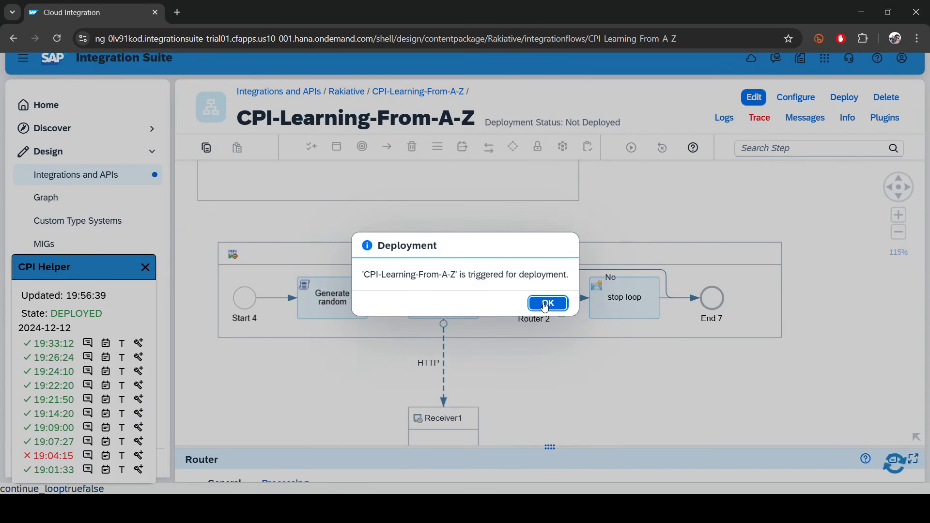
pyautogui.click(546, 303)
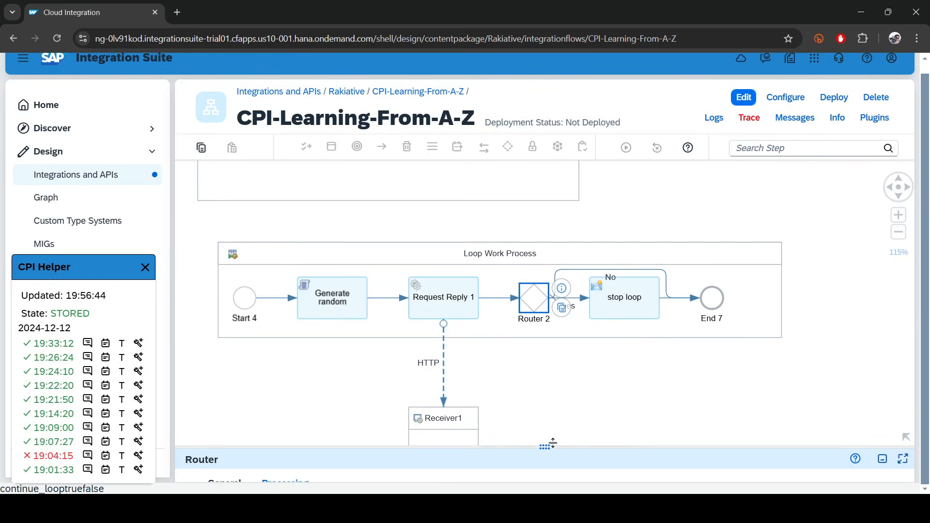
pyautogui.click(553, 443)
pyautogui.click(700, 209)
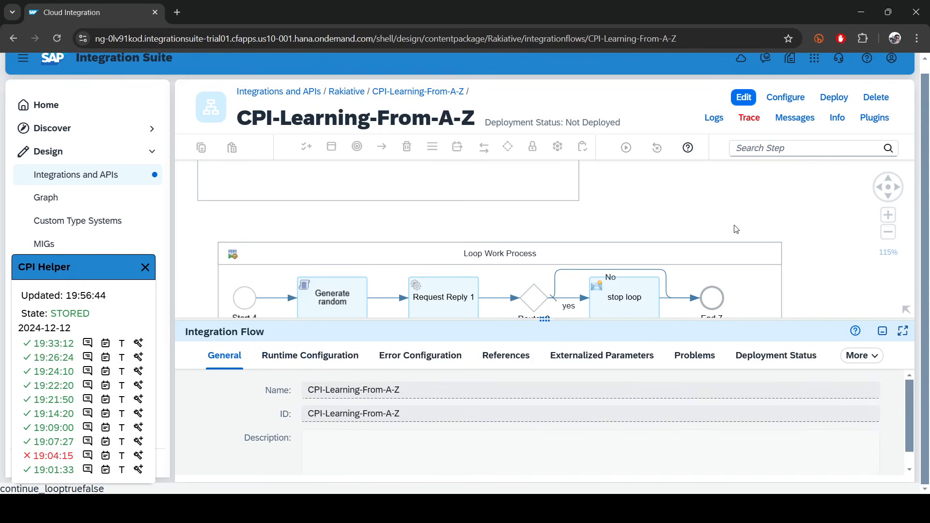
# Check the integration flow's deployment status, then switch to Postman and send the iflow-practice POST request with routeName Loop.
pyautogui.click(776, 356)
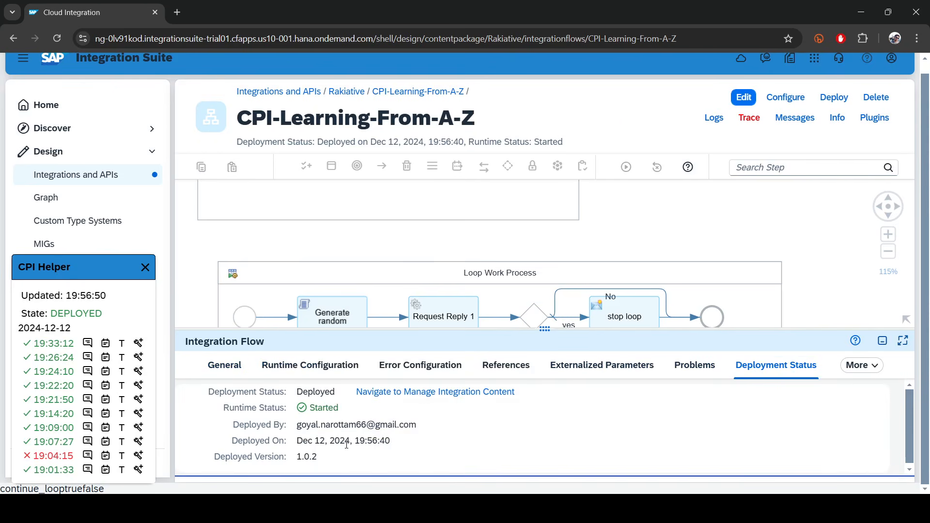
pyautogui.hotkey('alt', 'Tab')
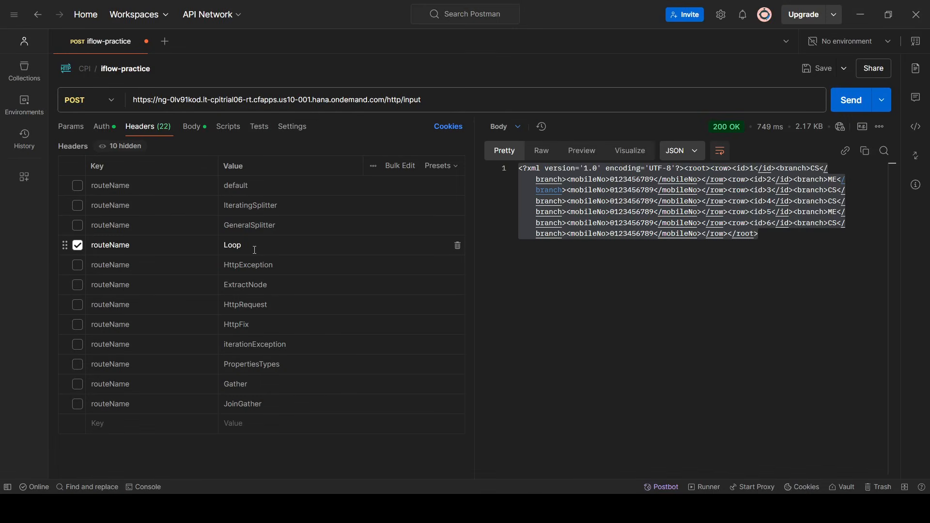
pyautogui.click(847, 103)
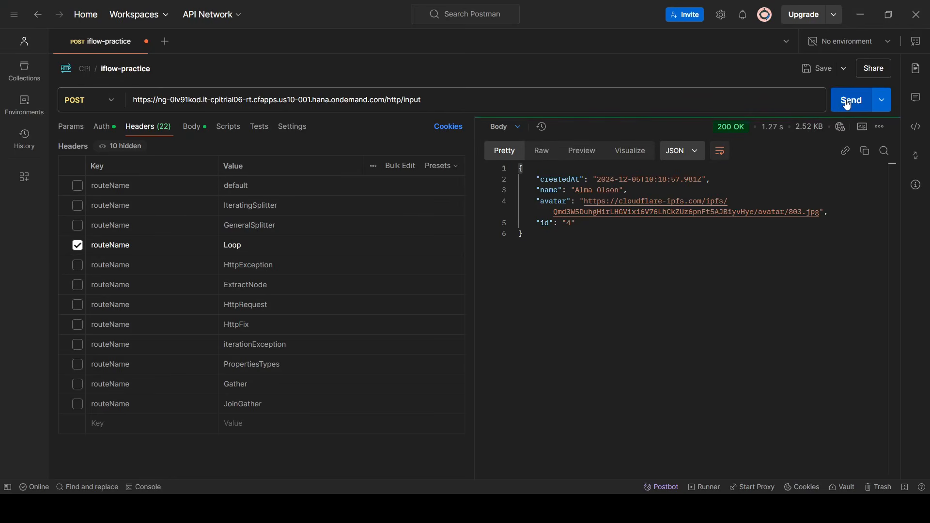
# Examine the JSON response and its id value, then return to the integration flow in the browser.
pyautogui.moveTo(612, 241); pyautogui.dragTo(432, 134)
pyautogui.click(614, 262)
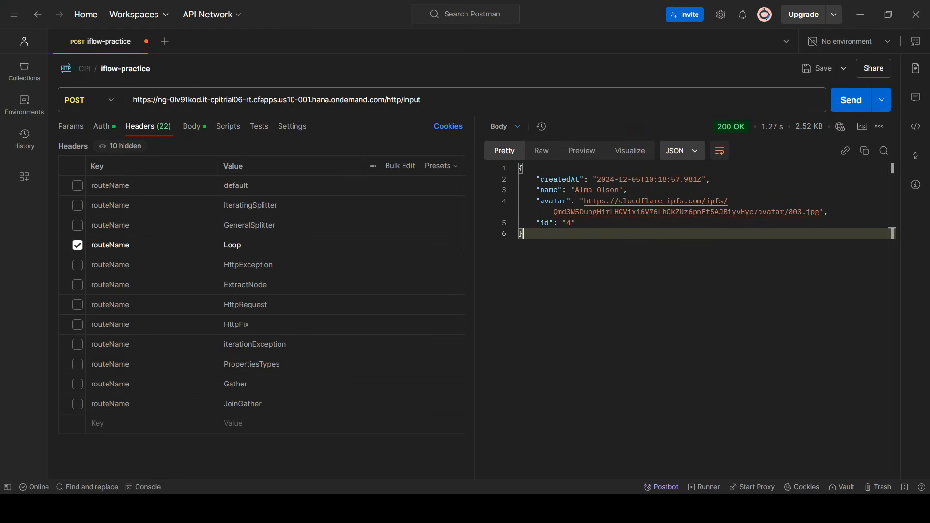
pyautogui.moveTo(536, 224); pyautogui.dragTo(600, 224)
pyautogui.moveTo(560, 251); pyautogui.dragTo(511, 169)
pyautogui.click(873, 18)
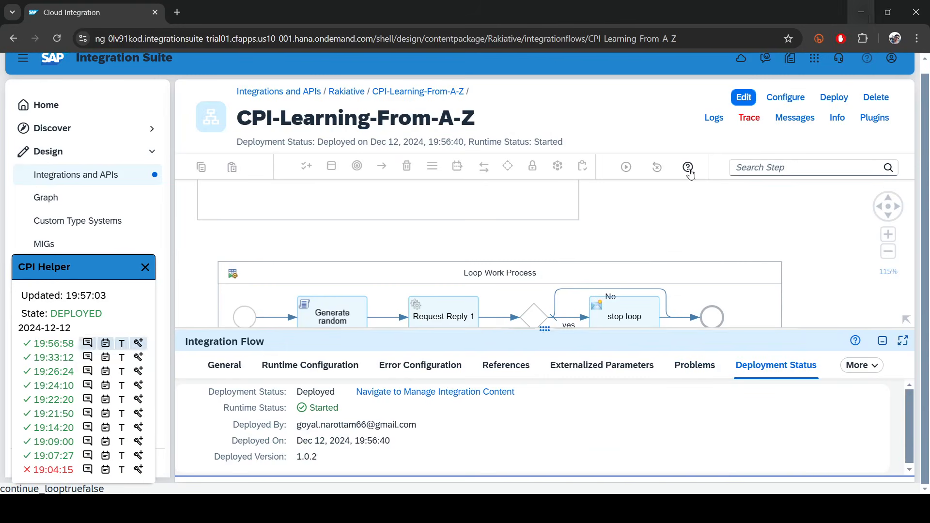
# Activate inline debugging for the 19:56:58 run and open the content before step of Router 2.
pyautogui.moveTo(550, 328); pyautogui.dragTo(480, 437)
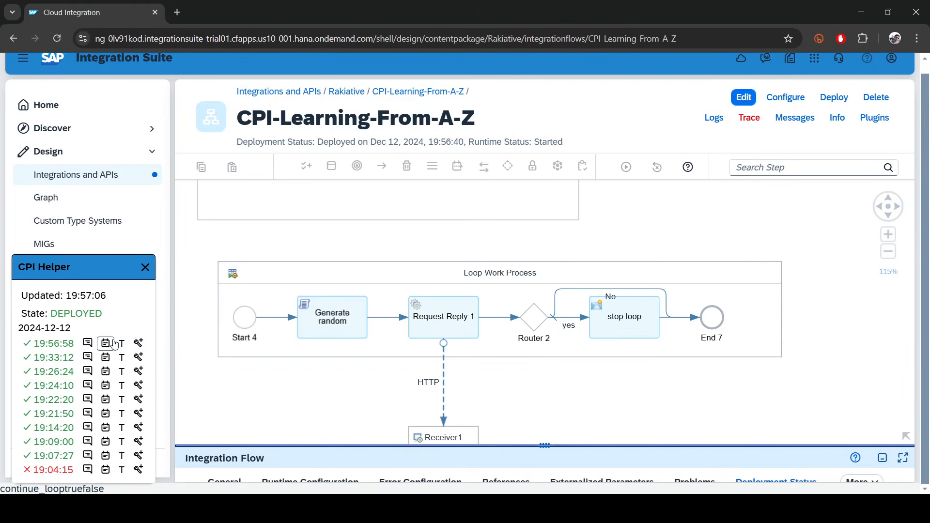
pyautogui.click(139, 345)
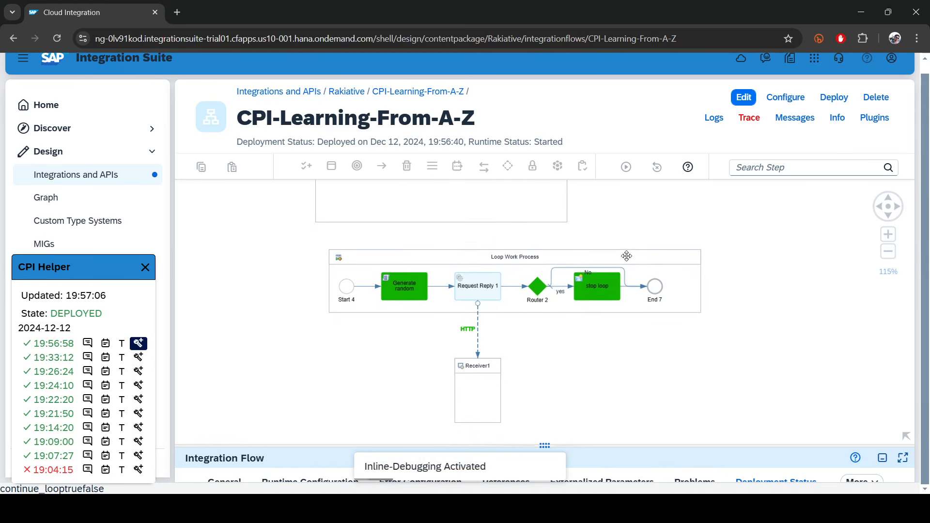
pyautogui.click(541, 287)
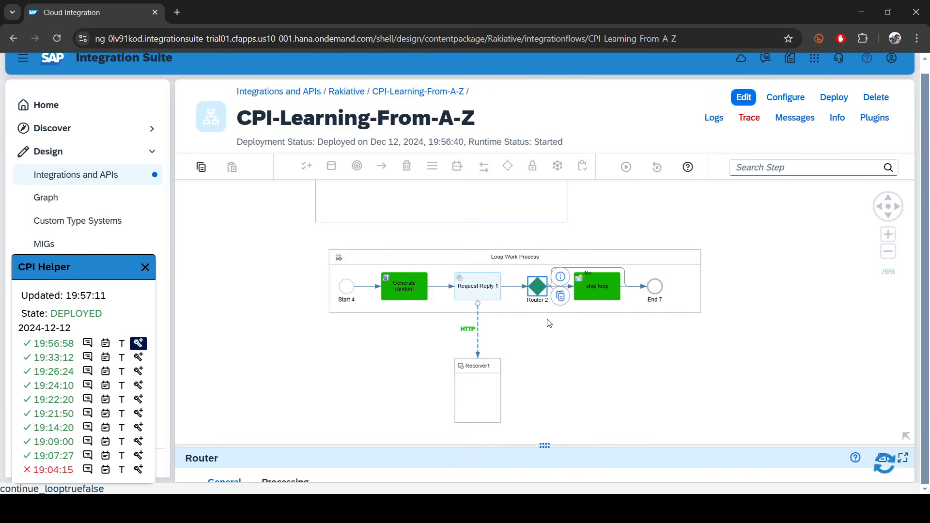
pyautogui.click(542, 289)
pyautogui.click(541, 287)
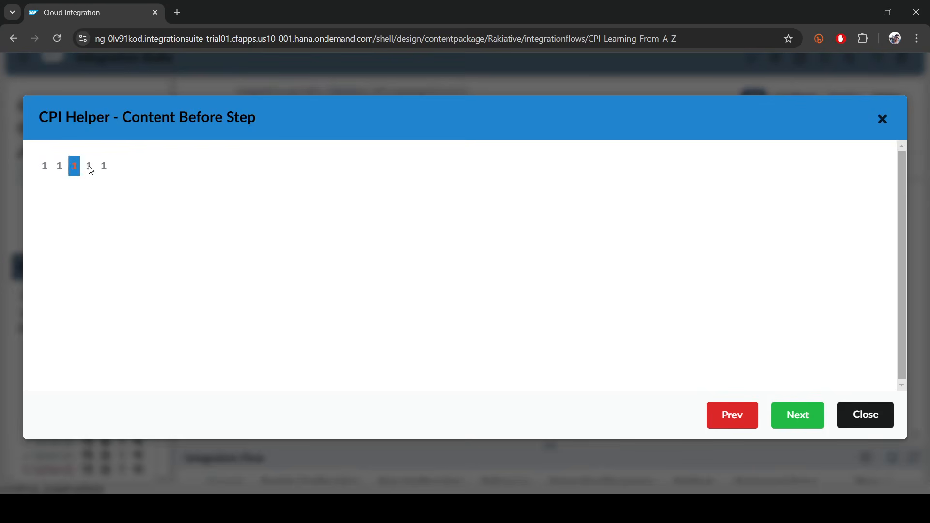
# Compare the message bodies recorded before Router 2 across the loop iterations, checking the id in each.
pyautogui.click(104, 167)
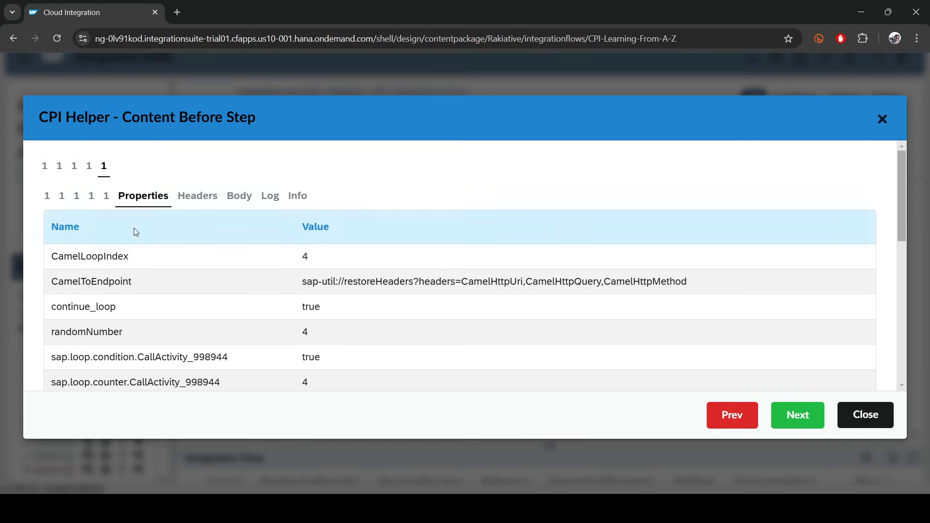
pyautogui.click(90, 175)
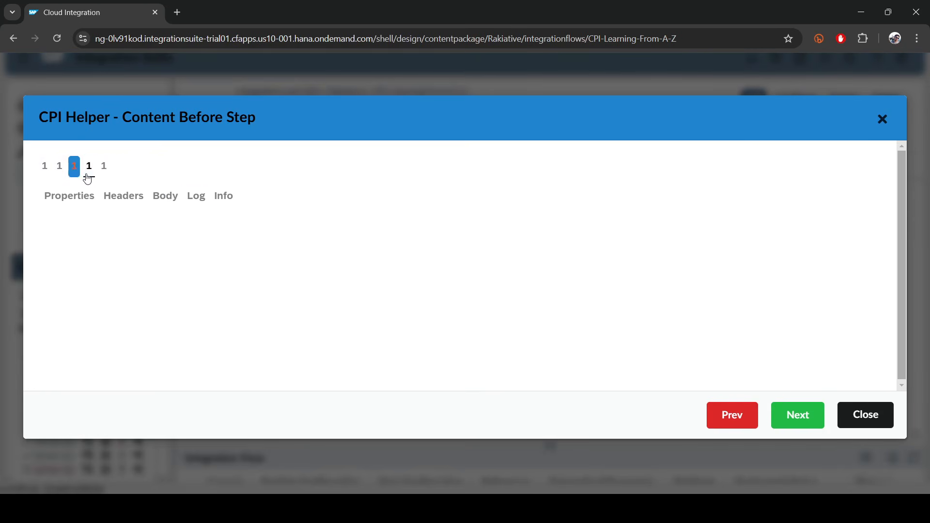
pyautogui.click(165, 196)
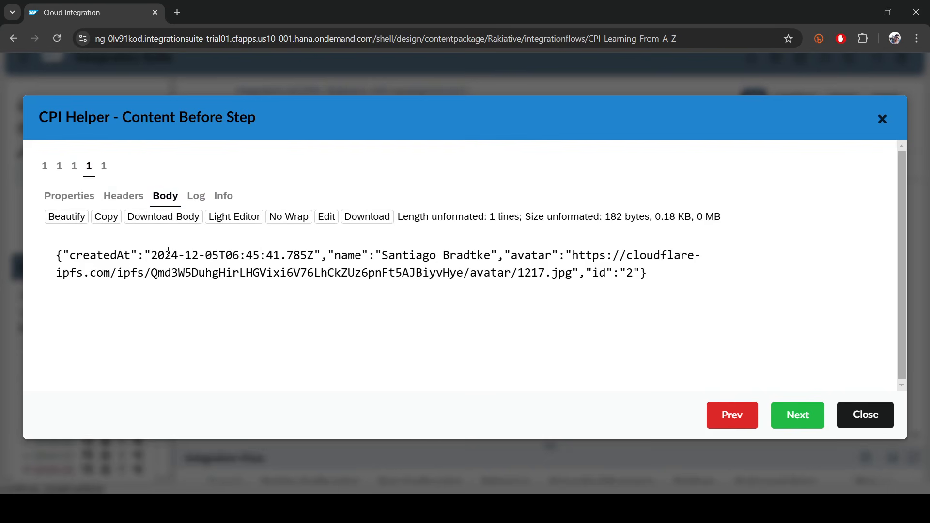
pyautogui.click(74, 167)
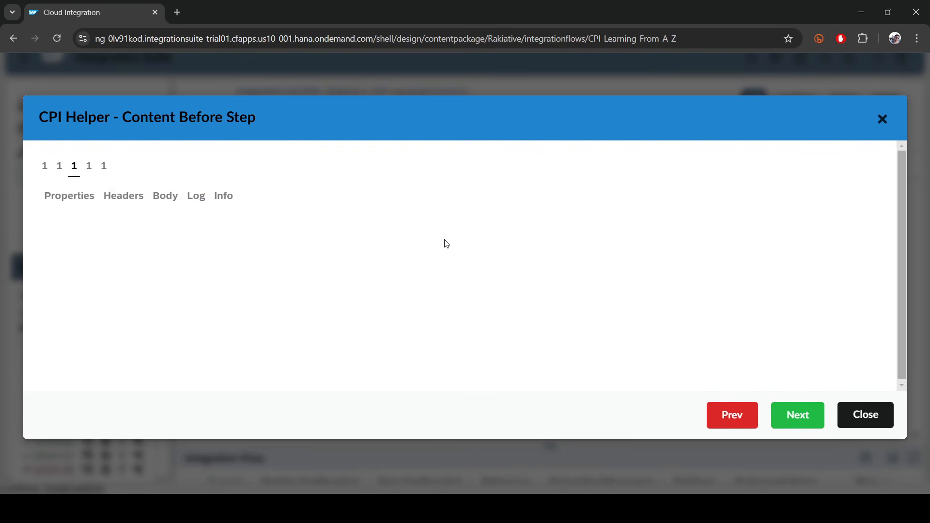
pyautogui.click(165, 197)
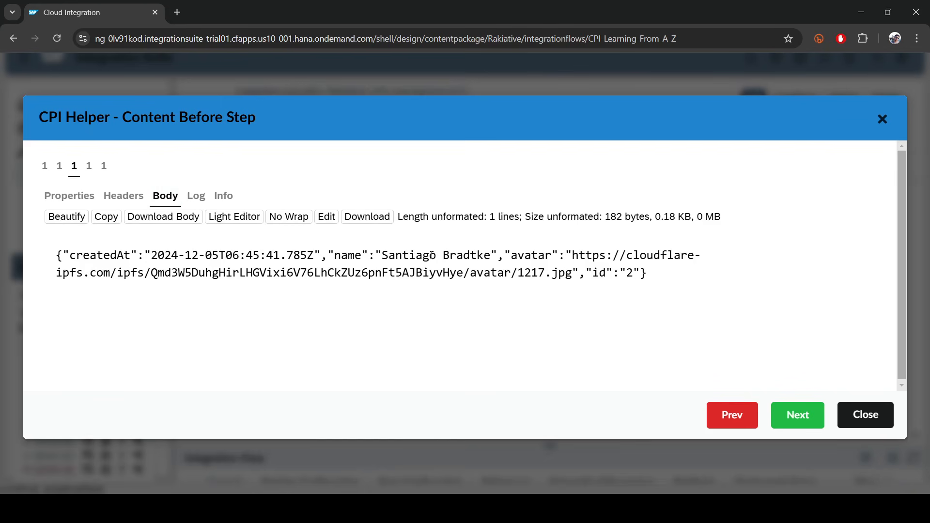
pyautogui.click(59, 166)
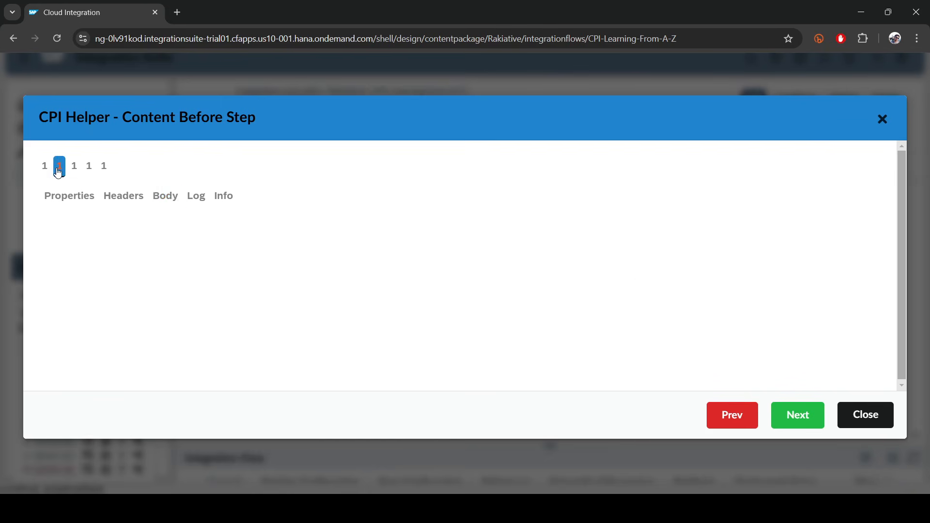
pyautogui.click(165, 197)
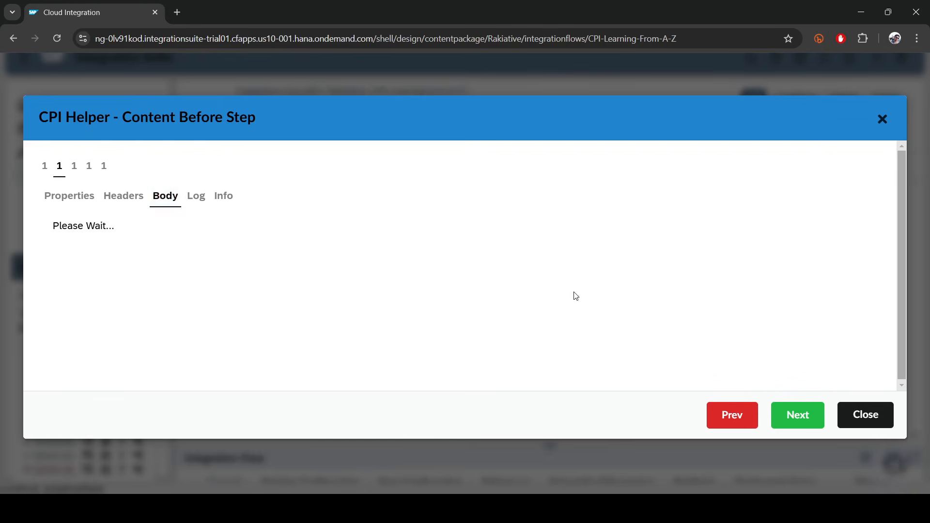
pyautogui.click(45, 166)
pyautogui.click(171, 199)
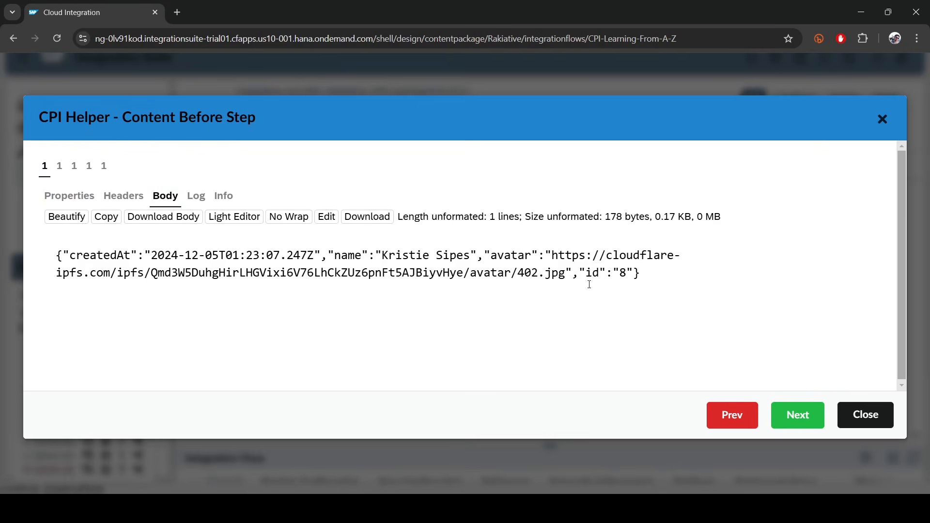
# Review the exchange properties and body of Router 2's last iteration, then close the step content.
pyautogui.click(103, 167)
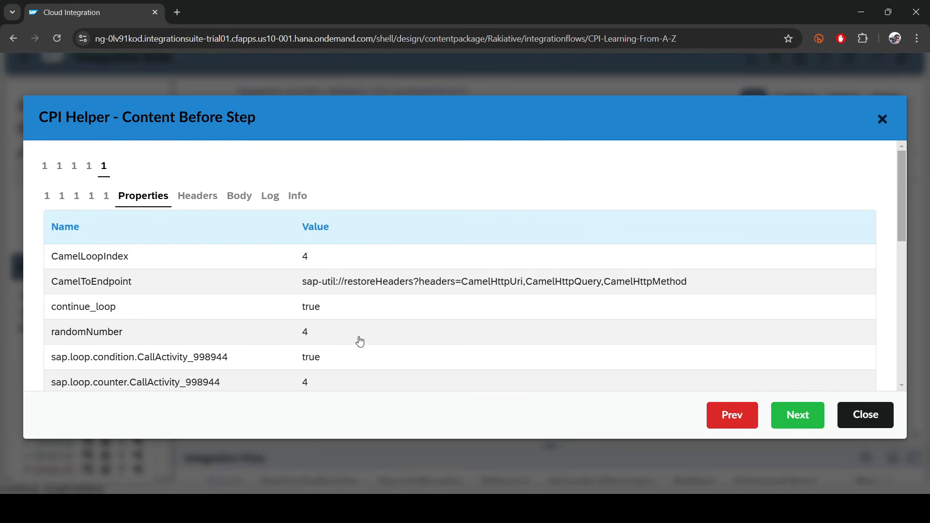
pyautogui.scroll(-1, 359, 343)
pyautogui.scroll(1, 166, 208)
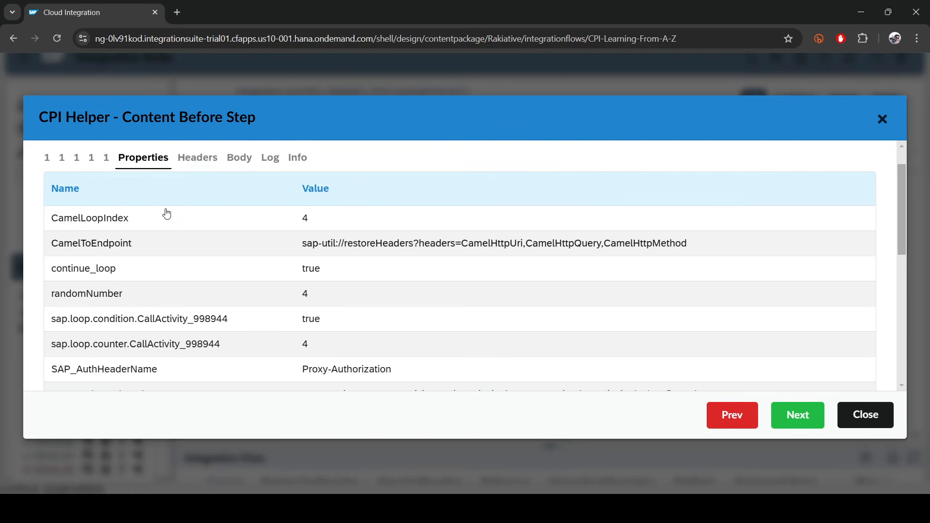
pyautogui.click(240, 196)
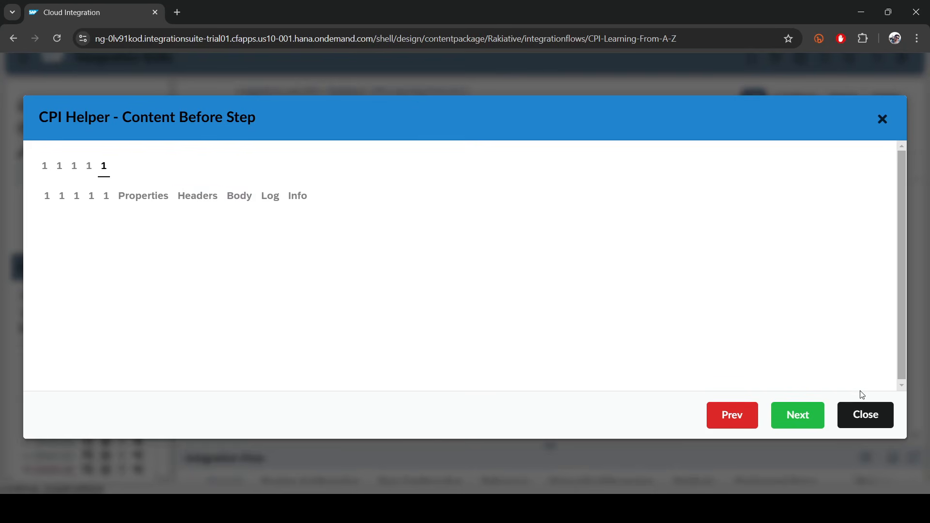
pyautogui.click(870, 415)
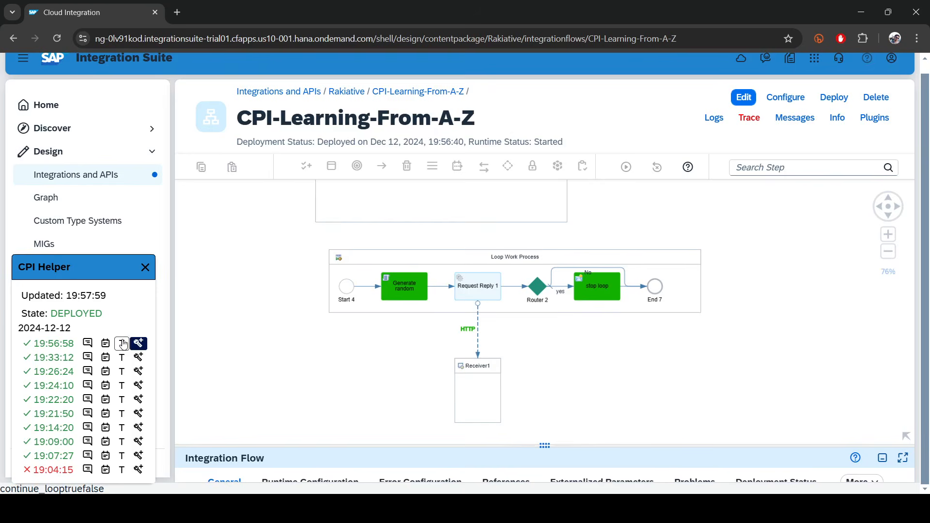
# Open the trace of the 19:56:58 run and select Router 2 in the Loop Work Process.
pyautogui.click(122, 343)
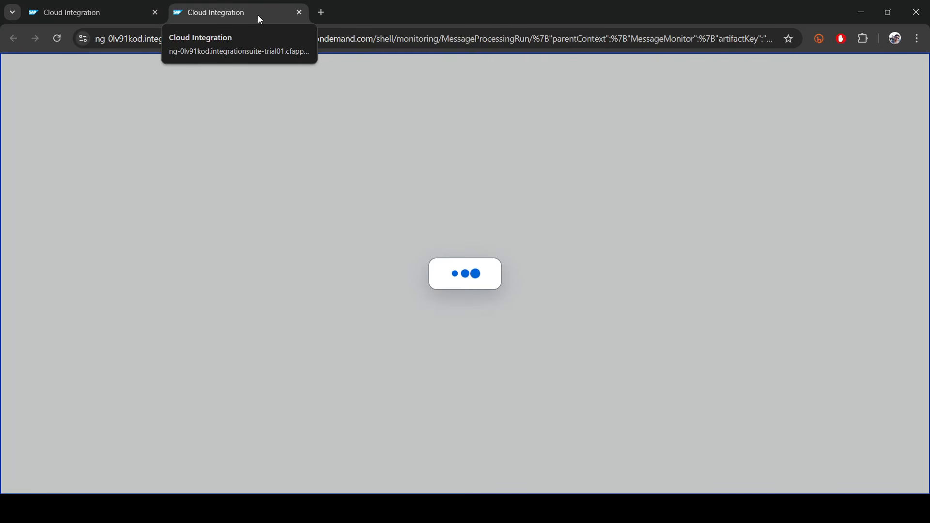
pyautogui.click(89, 8)
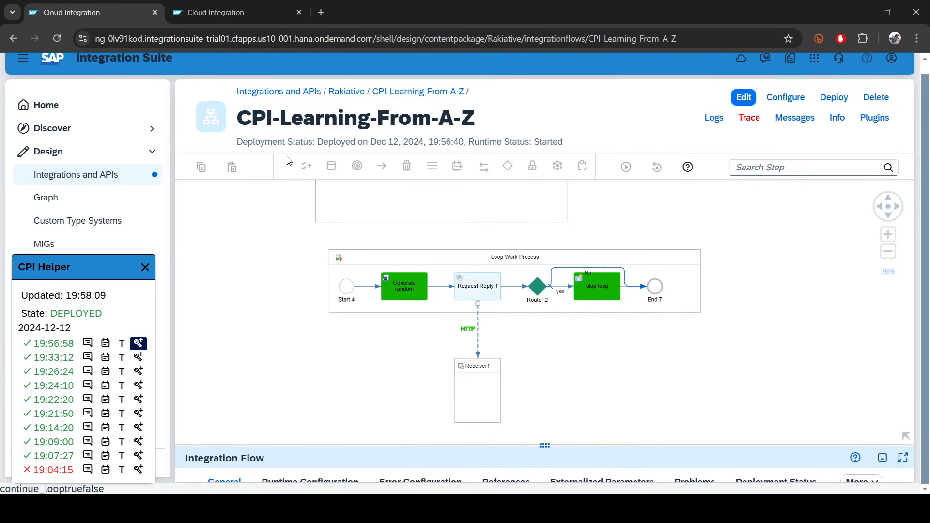
pyautogui.click(208, 15)
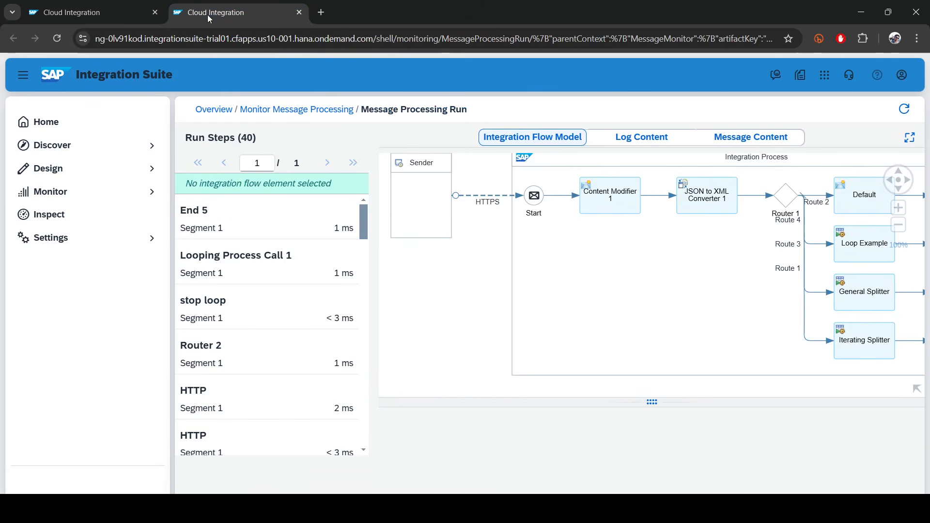
pyautogui.scroll(-6, 755, 284)
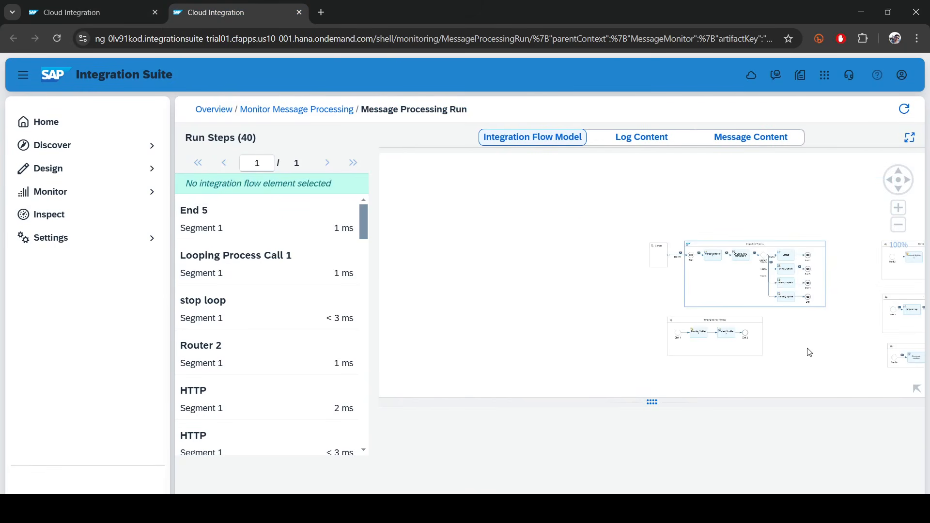
pyautogui.moveTo(807, 350); pyautogui.dragTo(430, 285)
pyautogui.scroll(6, 670, 314)
pyautogui.moveTo(631, 300); pyautogui.dragTo(886, 279)
pyautogui.click(640, 221)
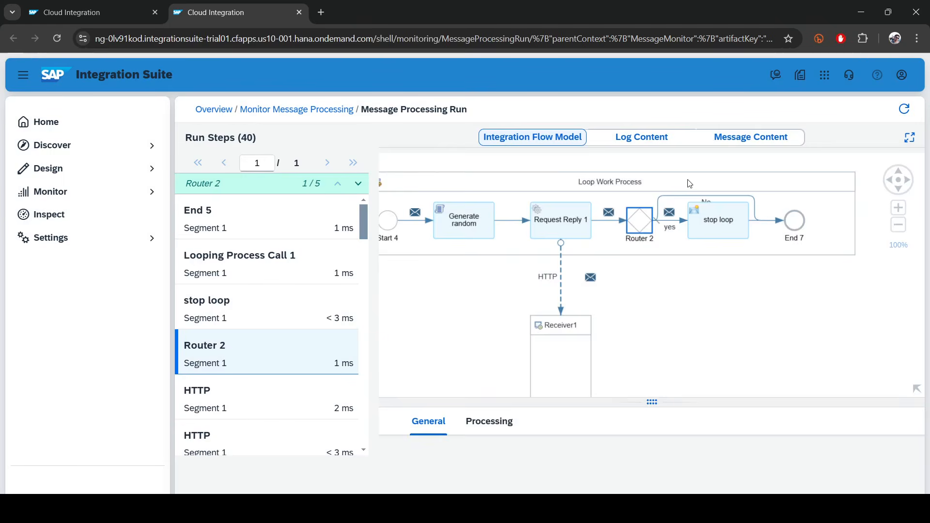
# Inspect the id in Router 2's message payload before the step, then return to the integration flow model.
pyautogui.click(763, 142)
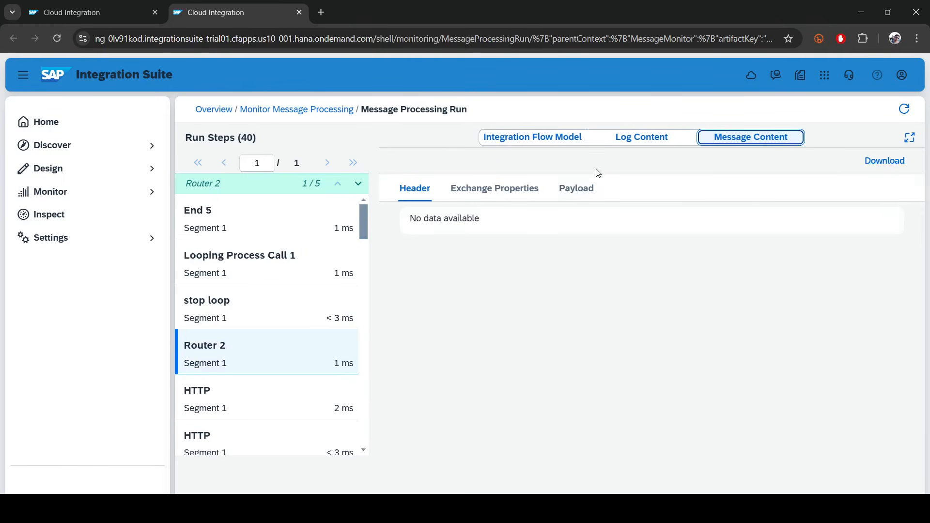
pyautogui.click(583, 189)
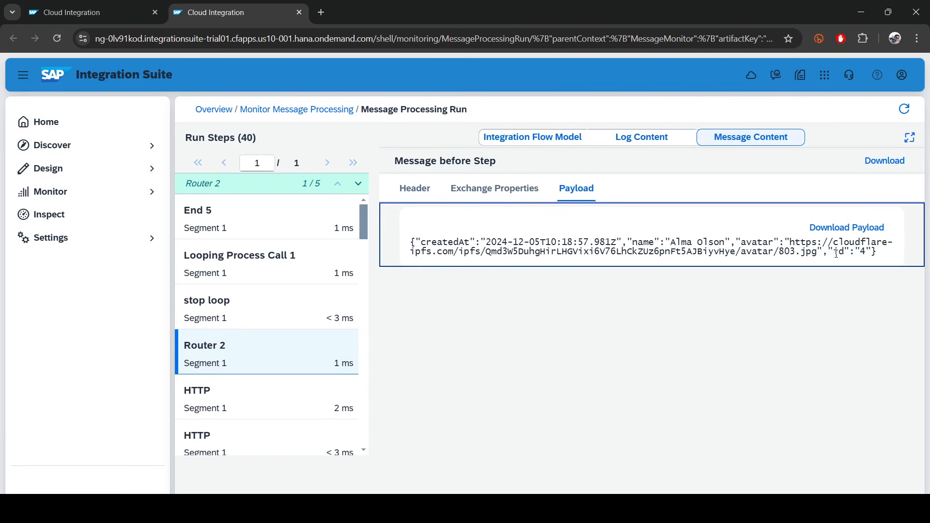
pyautogui.moveTo(837, 254); pyautogui.dragTo(889, 253)
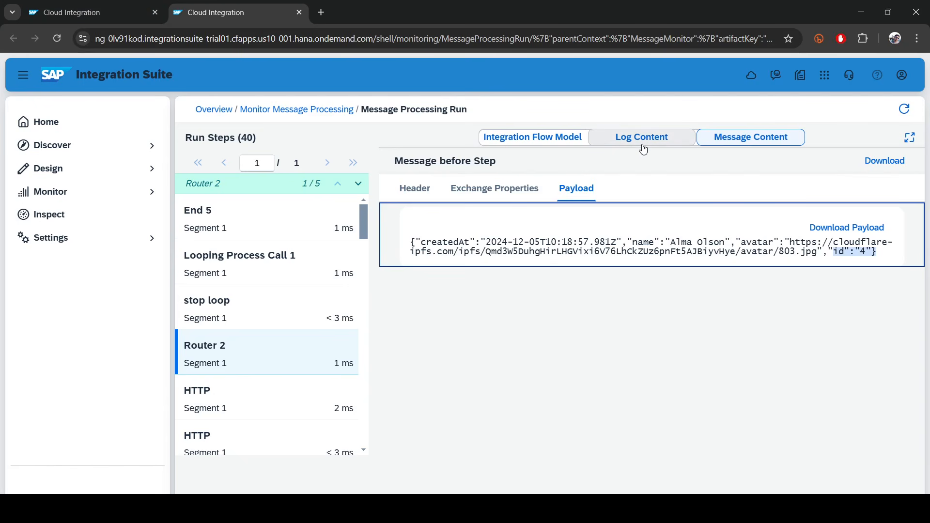
pyautogui.click(525, 139)
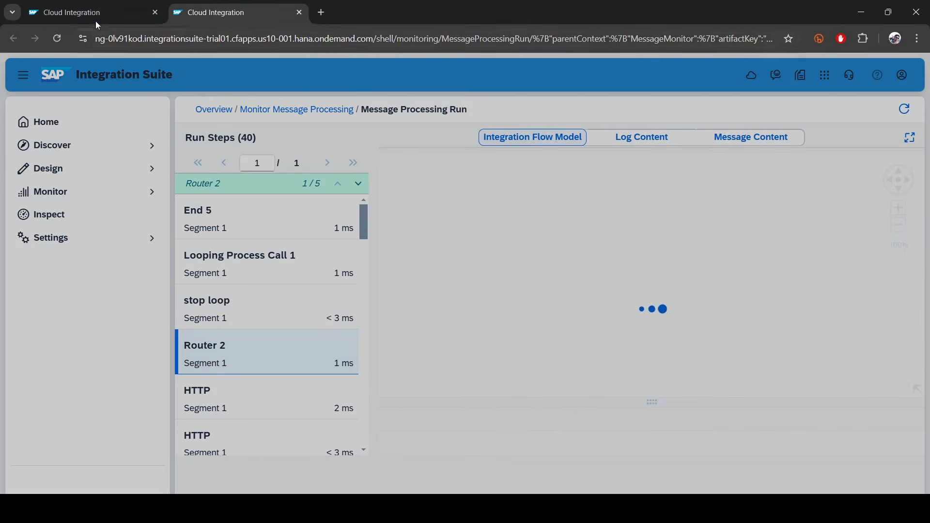
# Copy the connection address of the HTTP channel to Receiver1 in the integration flow design.
pyautogui.hotkey('ctrl', 'shift', 'Tab')
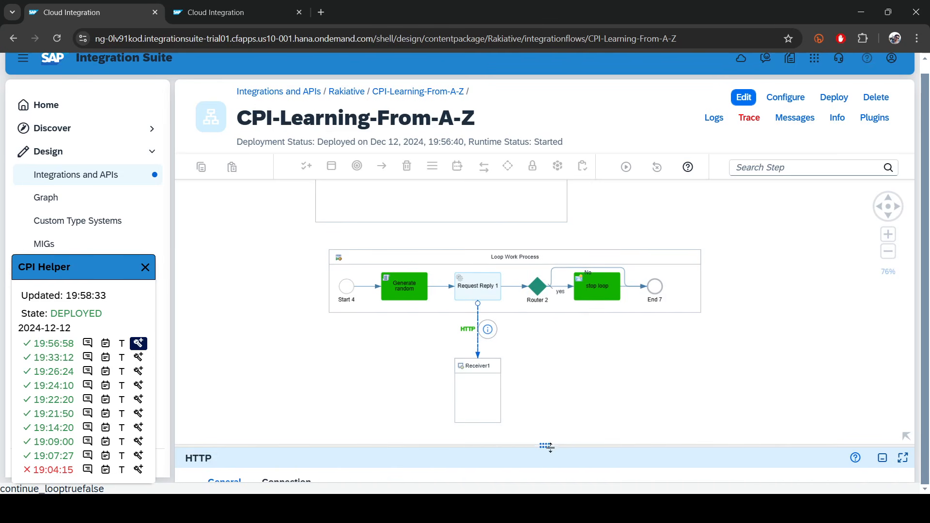
pyautogui.moveTo(546, 444); pyautogui.dragTo(545, 230)
pyautogui.click(287, 266)
pyautogui.tripleClick(338, 322)
pyautogui.hotkey('ctrl', 'c')
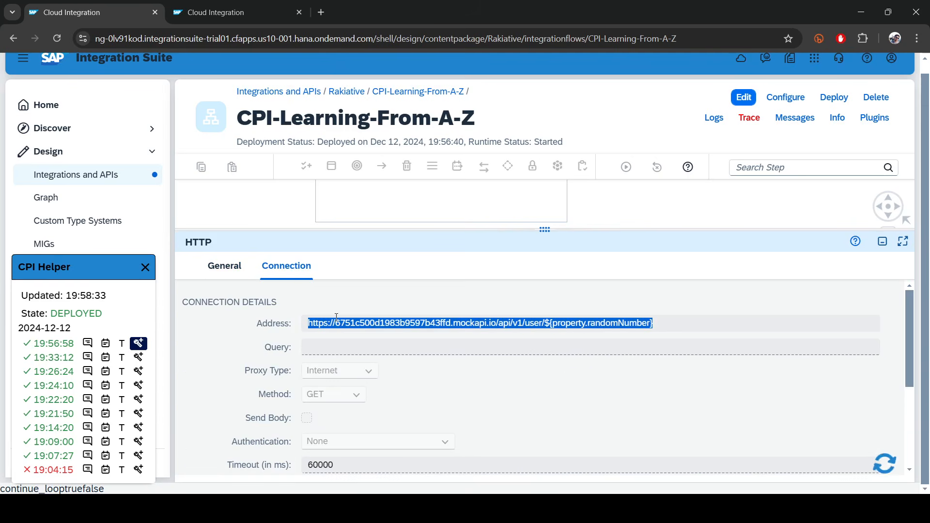
# Open the copied mockapi.io address in a new browser tab with user id 4 in place of the randomNumber property.
pyautogui.click(321, 13)
pyautogui.hotkey('ctrl', 'v')
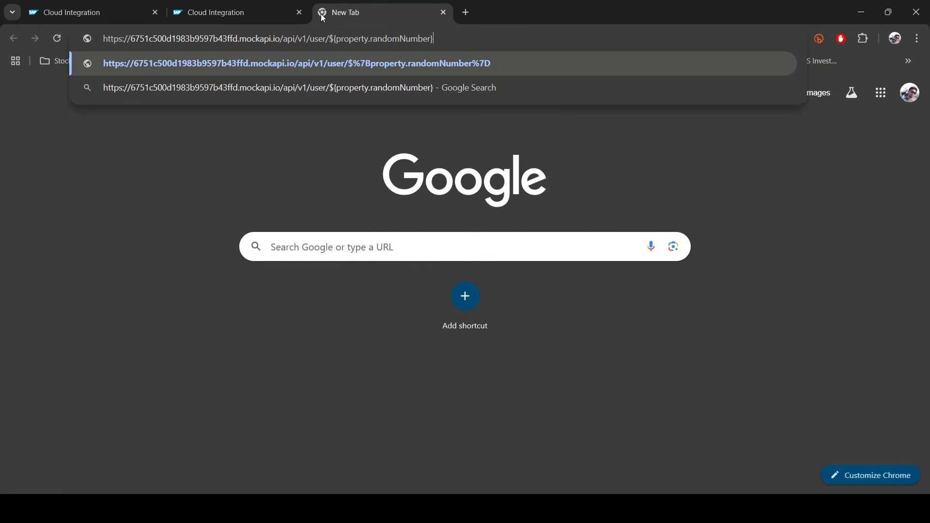
pyautogui.press('BackSpace')
pyautogui.press('BackSpace')
pyautogui.press('BackSpace')
pyautogui.press('BackSpace')
pyautogui.press('BackSpace')
pyautogui.press('BackSpace')
pyautogui.press('BackSpace')
pyautogui.press('BackSpace')
pyautogui.press('BackSpace')
pyautogui.press('BackSpace')
pyautogui.press('BackSpace')
pyautogui.press('BackSpace')
pyautogui.press('BackSpace')
pyautogui.press('BackSpace')
pyautogui.press('BackSpace')
pyautogui.press('BackSpace')
pyautogui.press('BackSpace')
pyautogui.press('BackSpace')
pyautogui.press('BackSpace')
pyautogui.press('BackSpace')
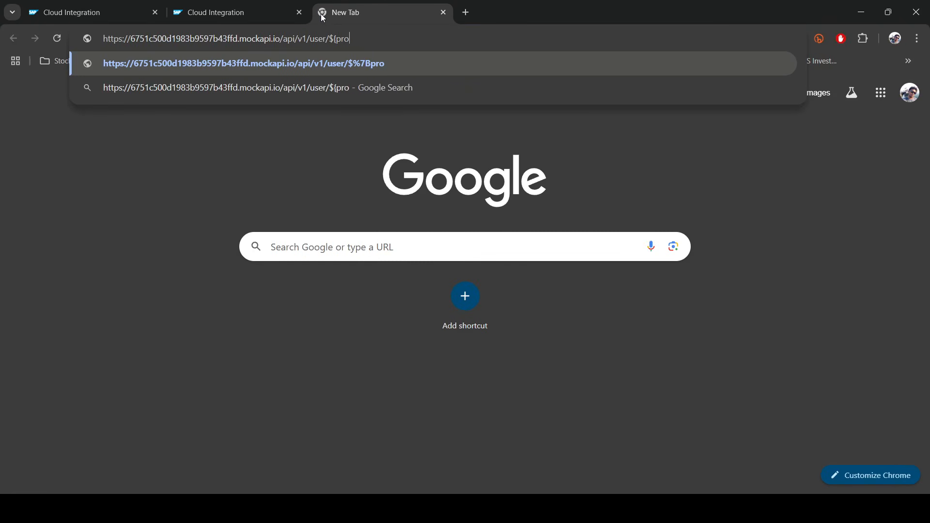
pyautogui.press('BackSpace')
pyautogui.press('BackSpace')
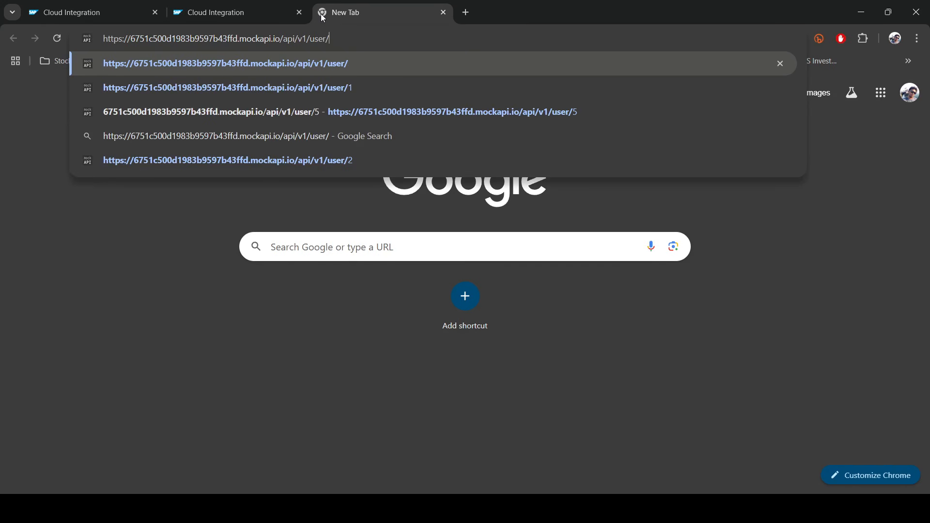
pyautogui.write('4')
pyautogui.press('BackSpace')
pyautogui.write('4')
pyautogui.press('Return')
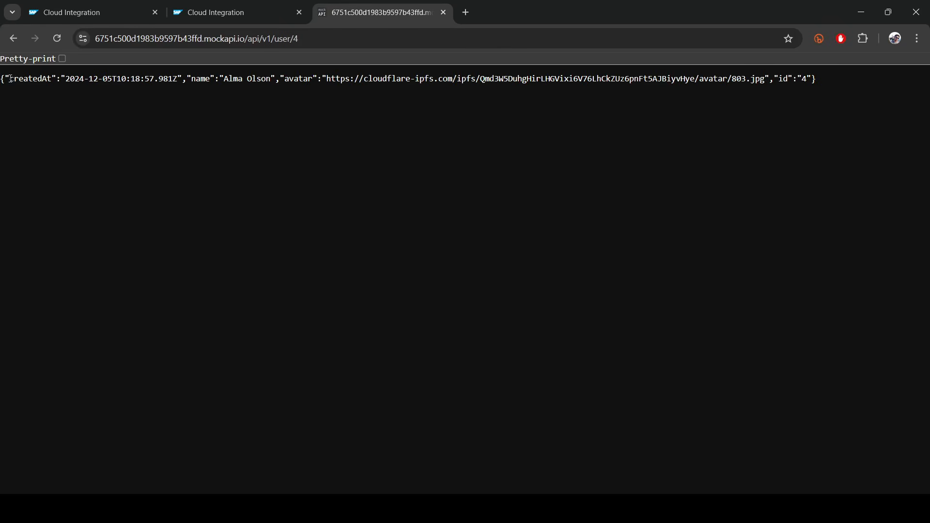
# Examine the returned user record in the browser, highlighting its id and name values.
pyautogui.moveTo(10, 78); pyautogui.dragTo(720, 101)
pyautogui.click(751, 100)
pyautogui.moveTo(831, 78); pyautogui.dragTo(799, 79)
pyautogui.moveTo(222, 79); pyautogui.dragTo(277, 79)
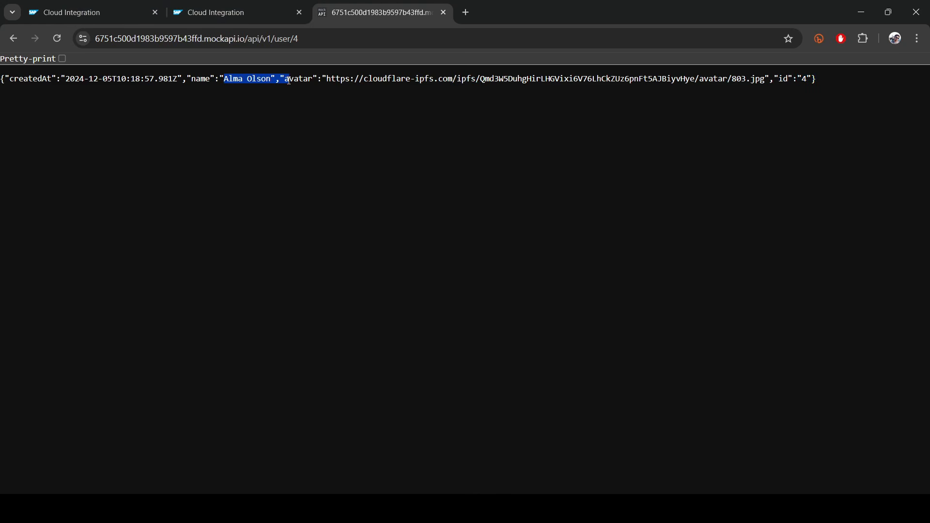
# Switch to Postman and compare the Loop request's response with the API record, then return to the browser.
pyautogui.click(241, 10)
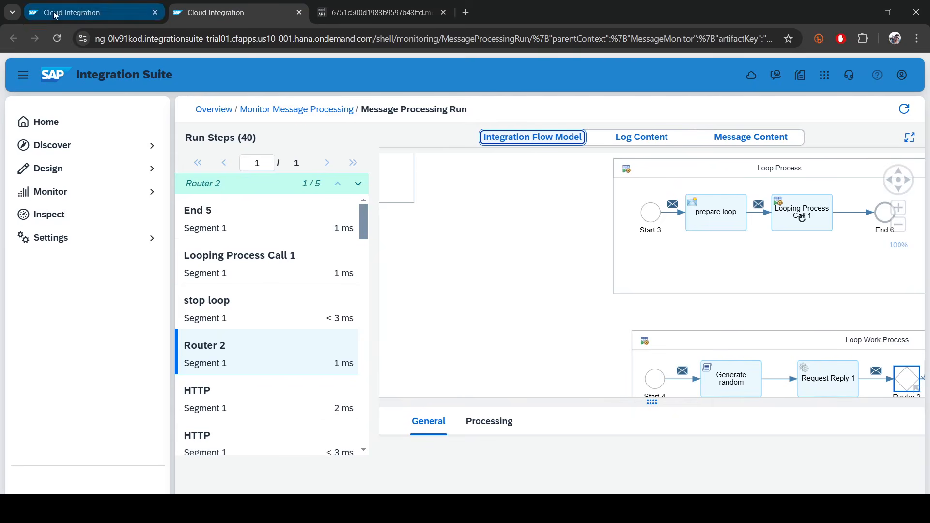
pyautogui.hotkey('alt', 'Tab')
pyautogui.click(591, 208)
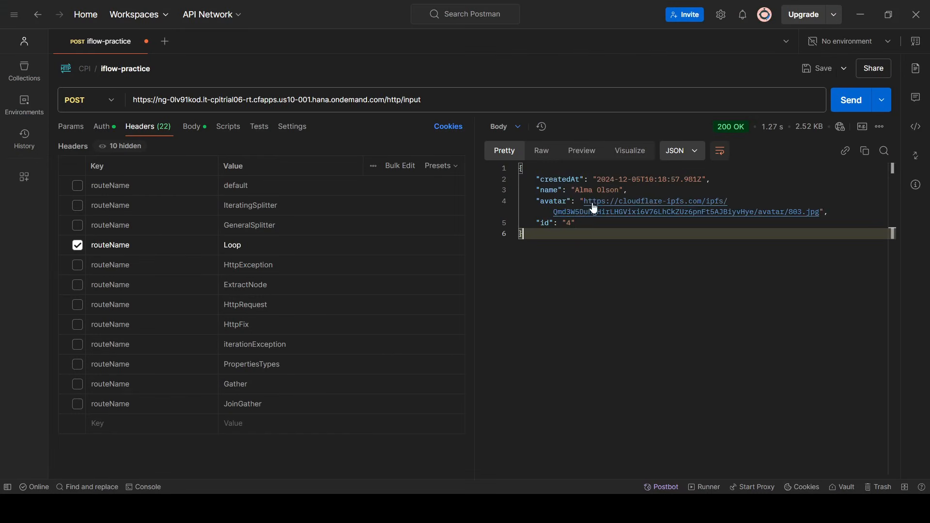
pyautogui.moveTo(558, 190); pyautogui.dragTo(628, 190)
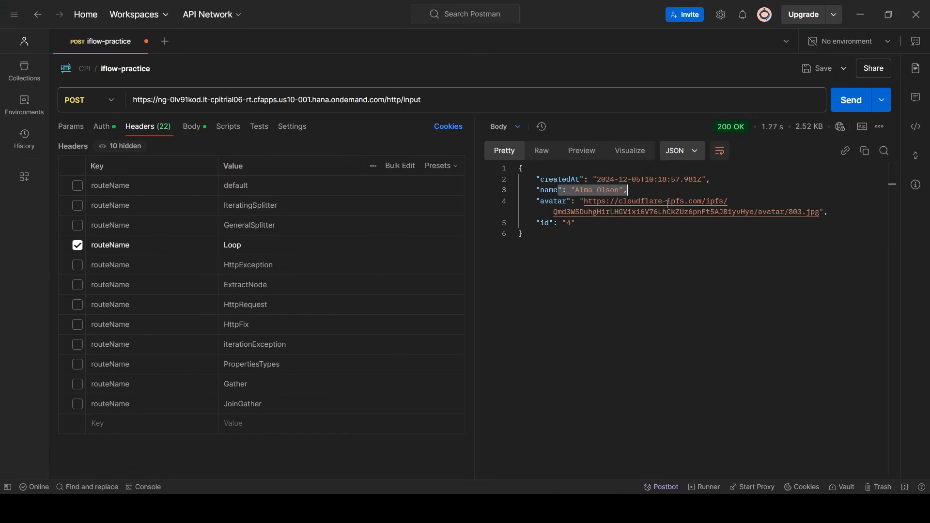
pyautogui.hotkey('ctrl', 'a')
pyautogui.click(861, 20)
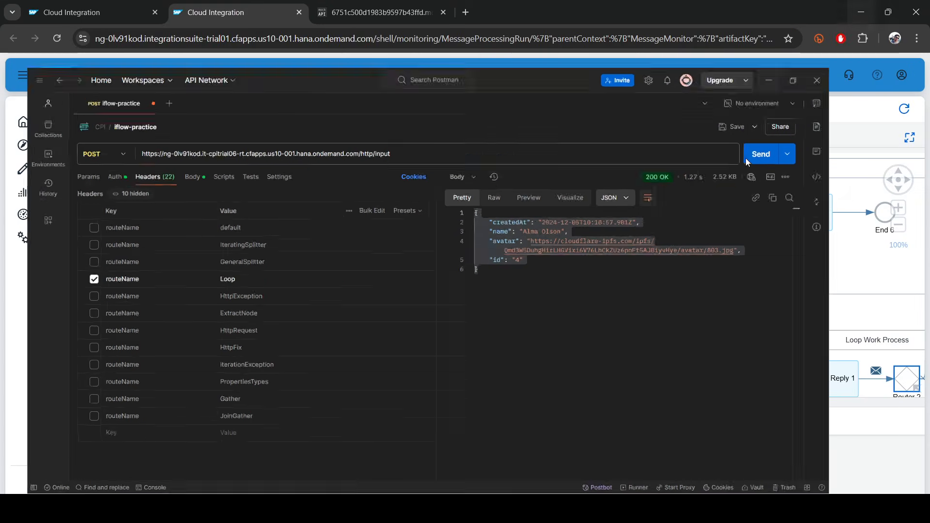
# Return to the integration flow design and enlarge the canvas to examine the Loop Work Process up to End 7.
pyautogui.scroll(-5, 507, 300)
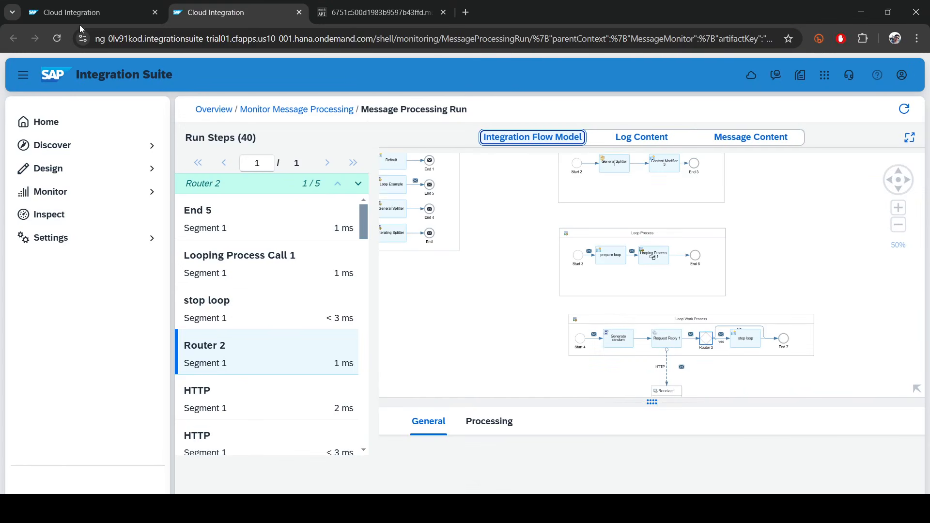
pyautogui.click(72, 12)
pyautogui.moveTo(544, 233); pyautogui.dragTo(531, 435)
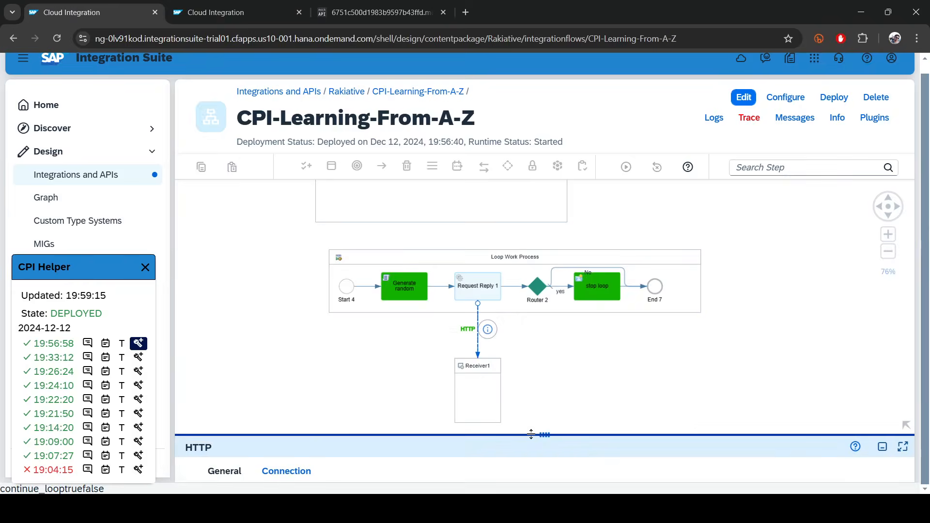
pyautogui.scroll(2, 581, 360)
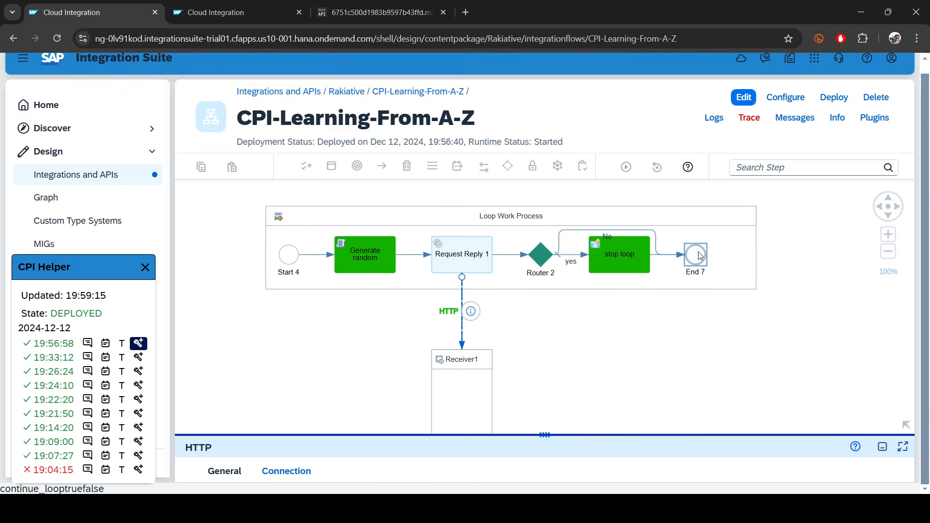
# Follow the message processing run through End 7 in the Loop Work Process and End 5 in the Integration Process, then clear the selection.
pyautogui.click(289, 14)
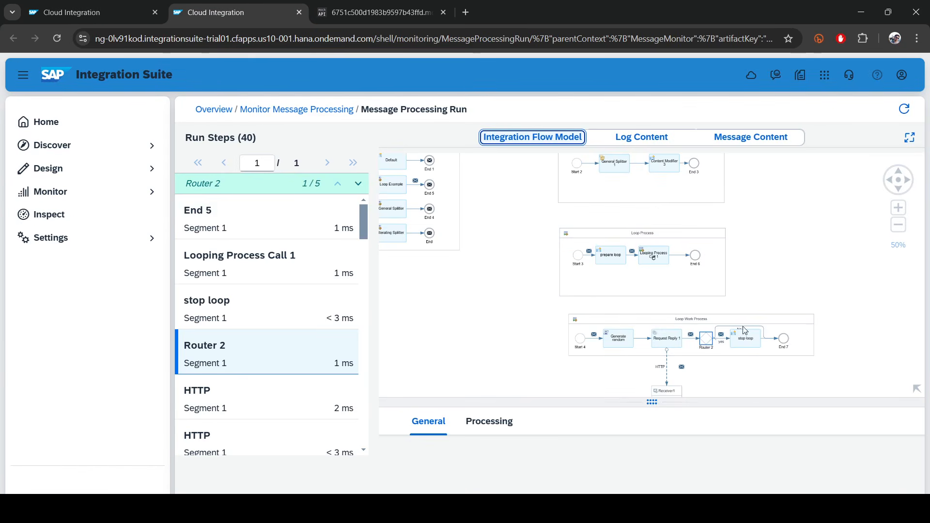
pyautogui.click(785, 344)
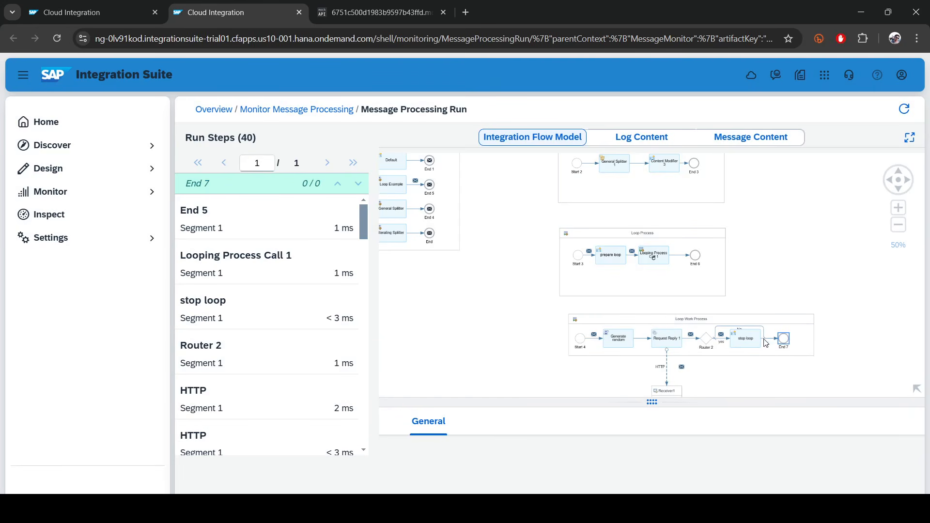
pyautogui.scroll(-3, 785, 196)
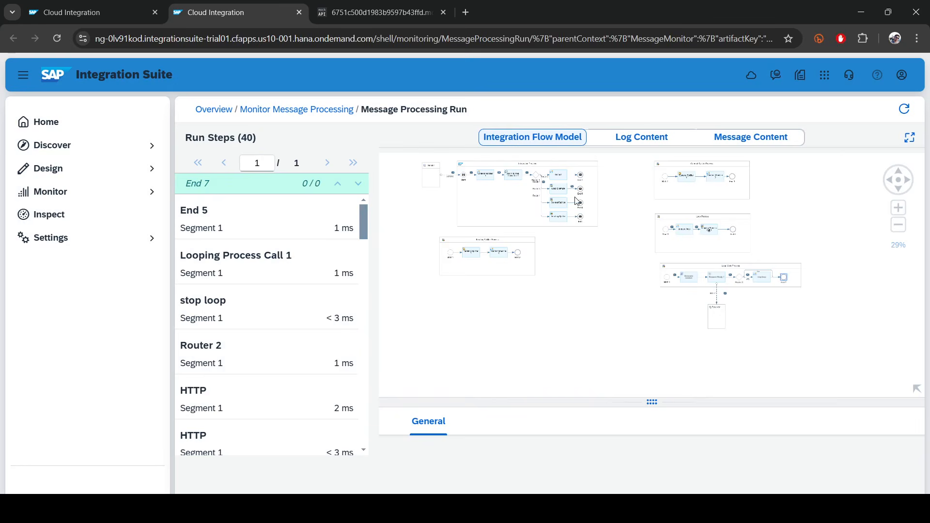
pyautogui.scroll(4, 577, 201)
pyautogui.moveTo(625, 175); pyautogui.dragTo(654, 266)
pyautogui.click(595, 255)
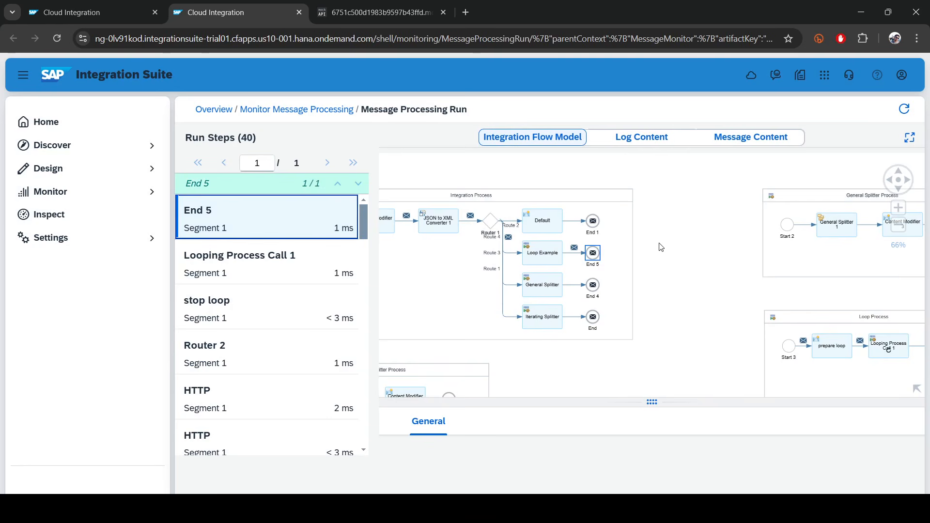
pyautogui.scroll(-2, 661, 247)
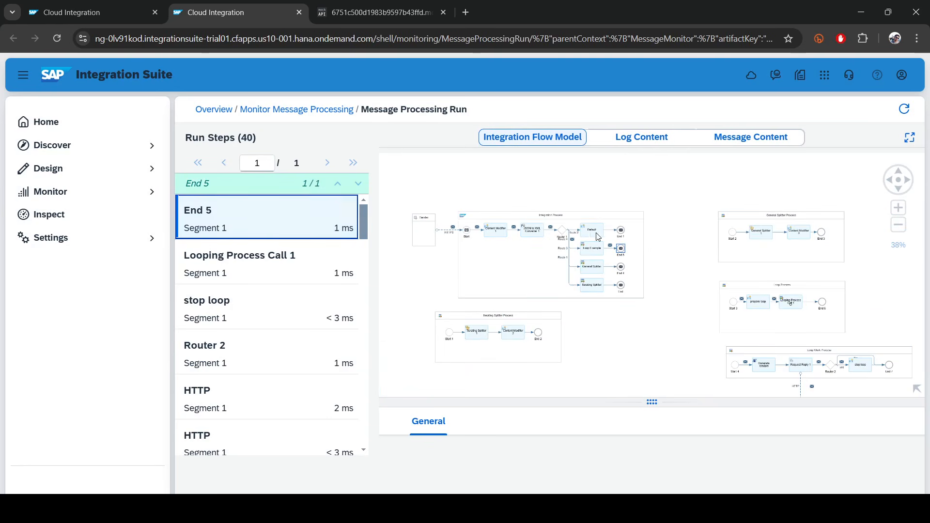
pyautogui.scroll(-2, 667, 282)
pyautogui.click(667, 282)
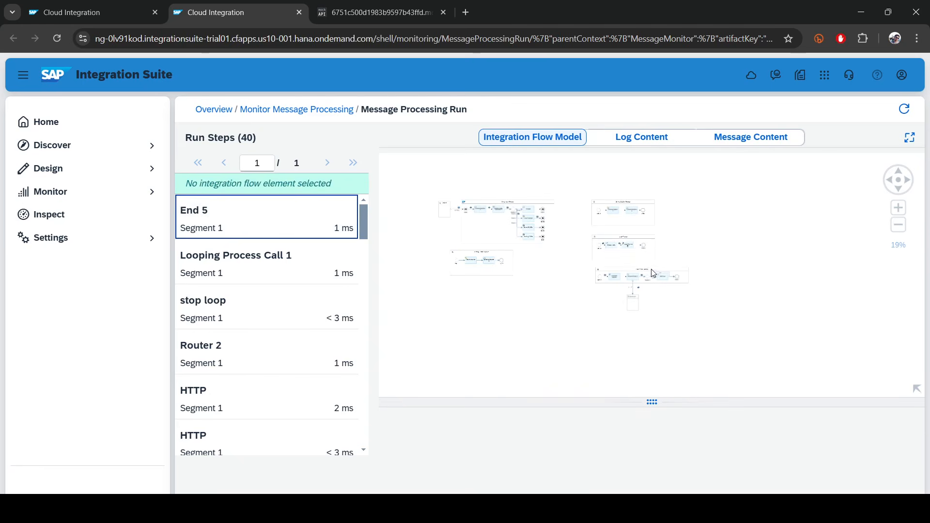
pyautogui.scroll(2, 667, 280)
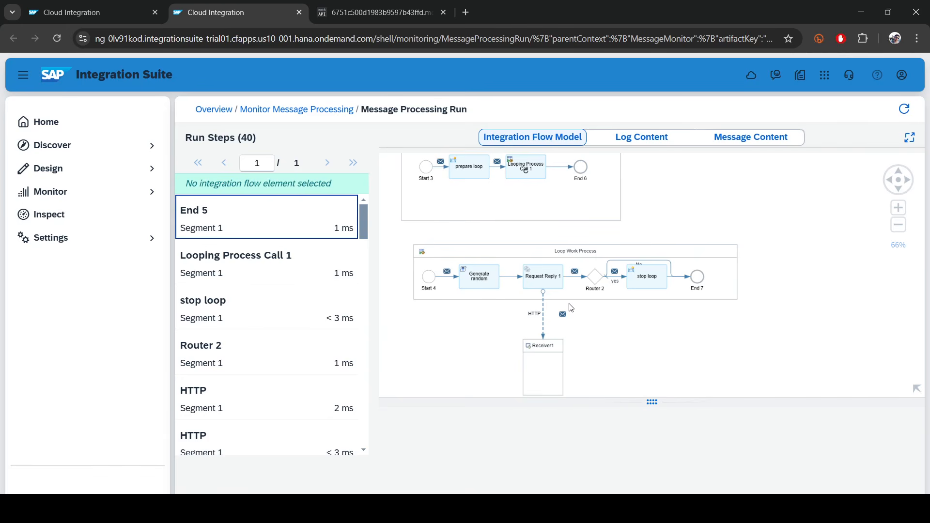
# Recheck the Loop request's response in Postman, then return to the integration flow design.
pyautogui.click(131, 13)
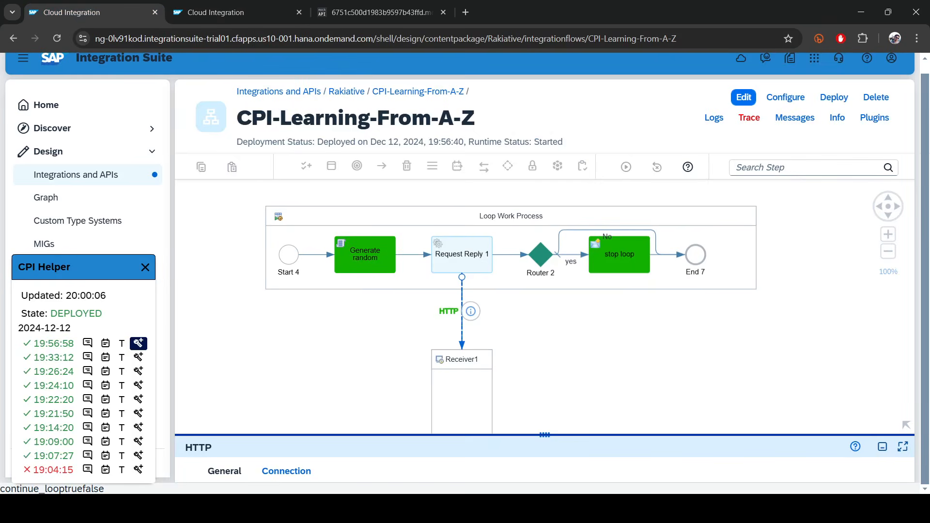
pyautogui.hotkey('alt', 'Tab')
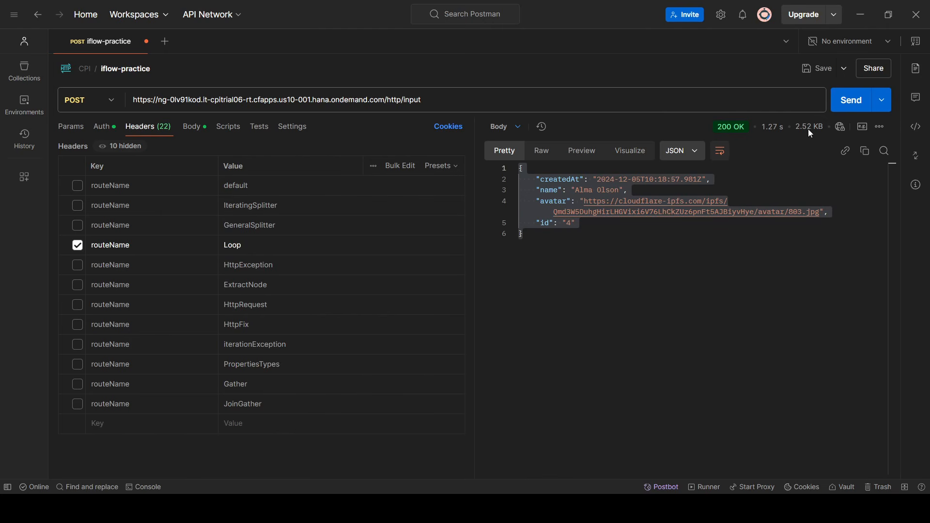
pyautogui.click(860, 15)
# Select Looping Process Call 1, turn off inline debugging for the 19:56:58 run, and close the step content.
pyautogui.moveTo(809, 248); pyautogui.dragTo(808, 344)
pyautogui.click(432, 193)
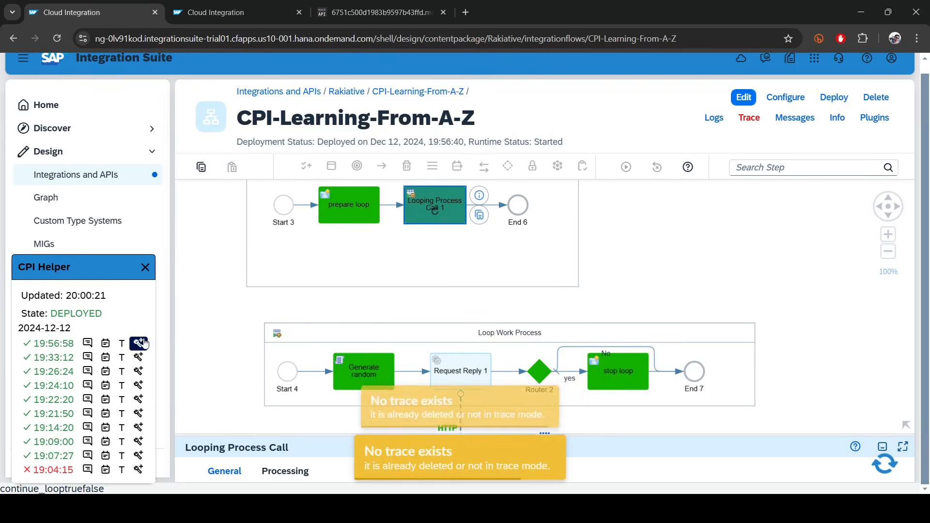
pyautogui.click(141, 343)
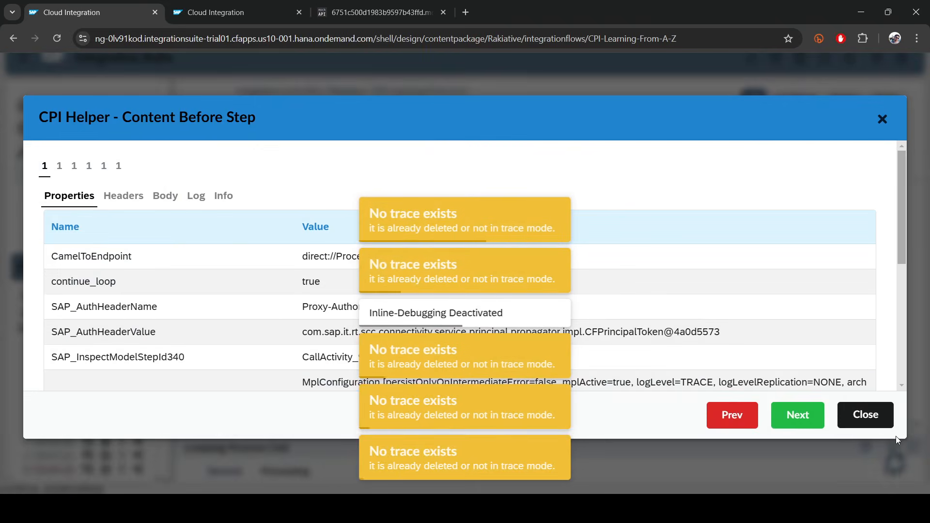
pyautogui.click(867, 415)
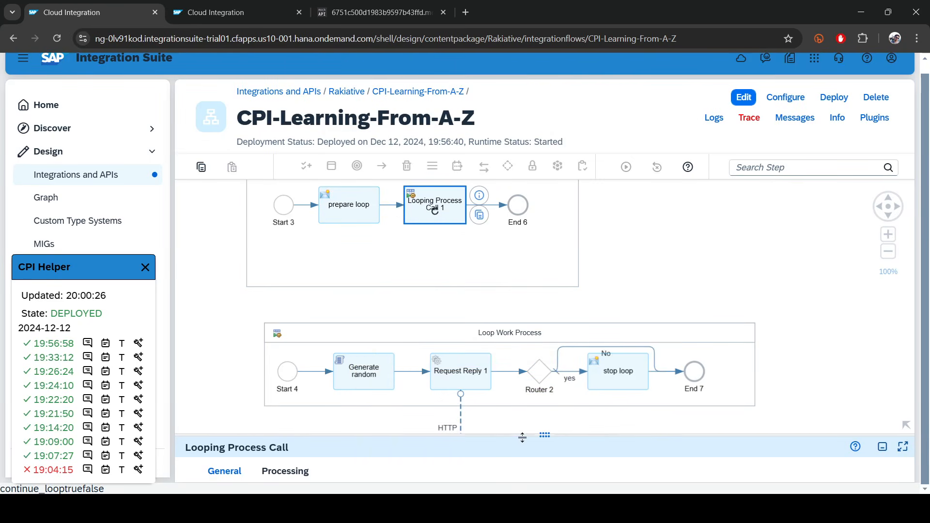
# Open the processing settings of Looping Process Call 1, enable editing, and select the maximum number of iterations.
pyautogui.moveTo(552, 435); pyautogui.dragTo(538, 207)
pyautogui.click(276, 239)
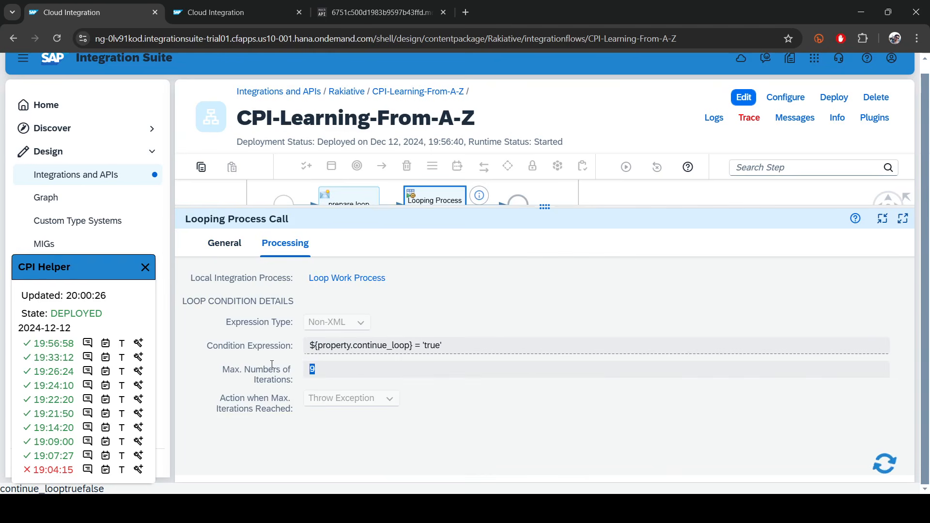
pyautogui.click(749, 97)
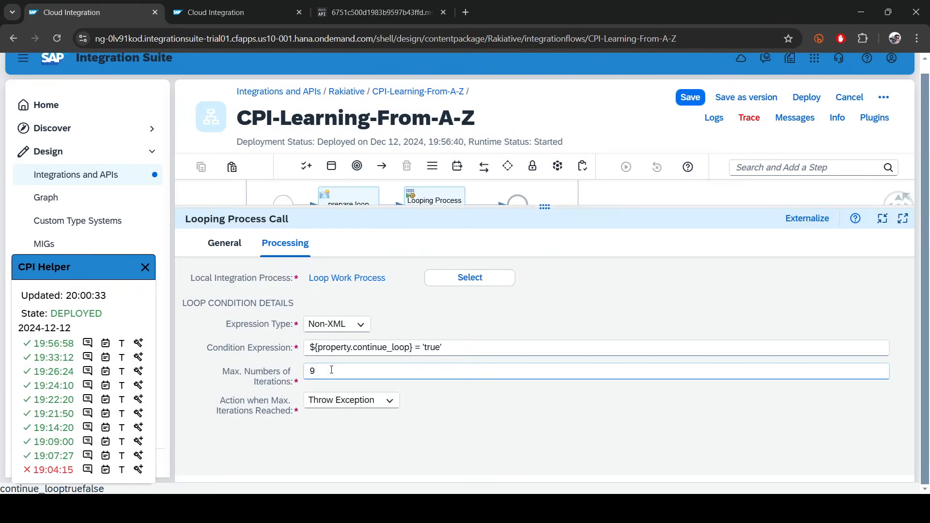
pyautogui.moveTo(331, 370); pyautogui.dragTo(292, 376)
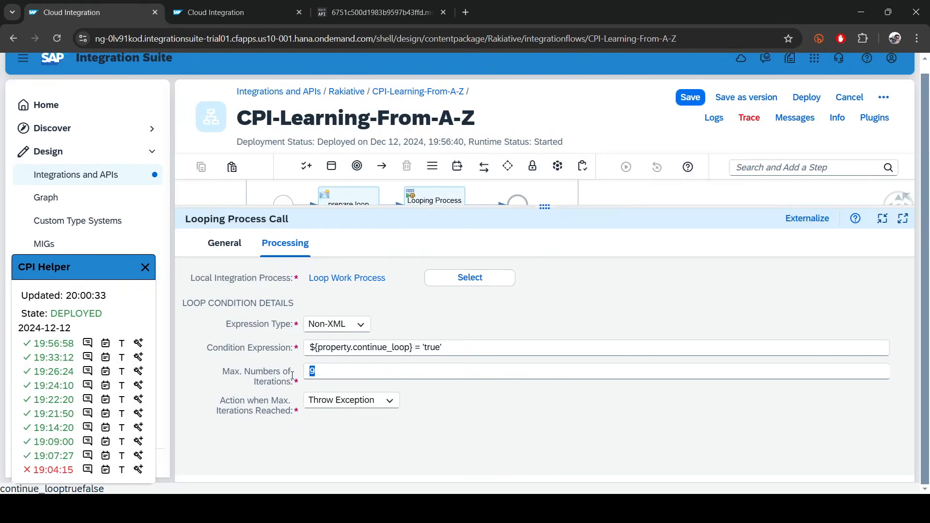
# Set the maximum number of iterations of Looping Process Call 1 to 2 and save the integration flow.
pyautogui.moveTo(543, 206); pyautogui.dragTo(521, 368)
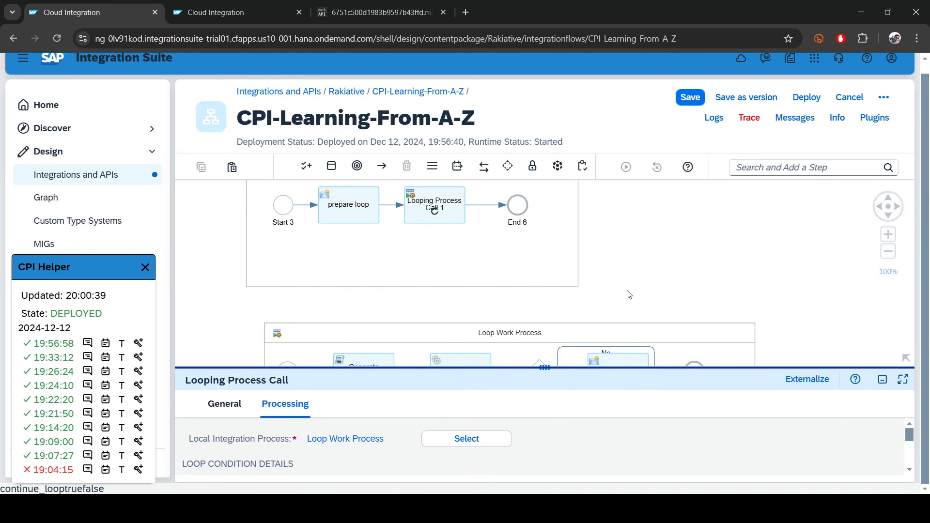
pyautogui.scroll(-1, 629, 295)
pyautogui.moveTo(629, 294); pyautogui.dragTo(616, 203)
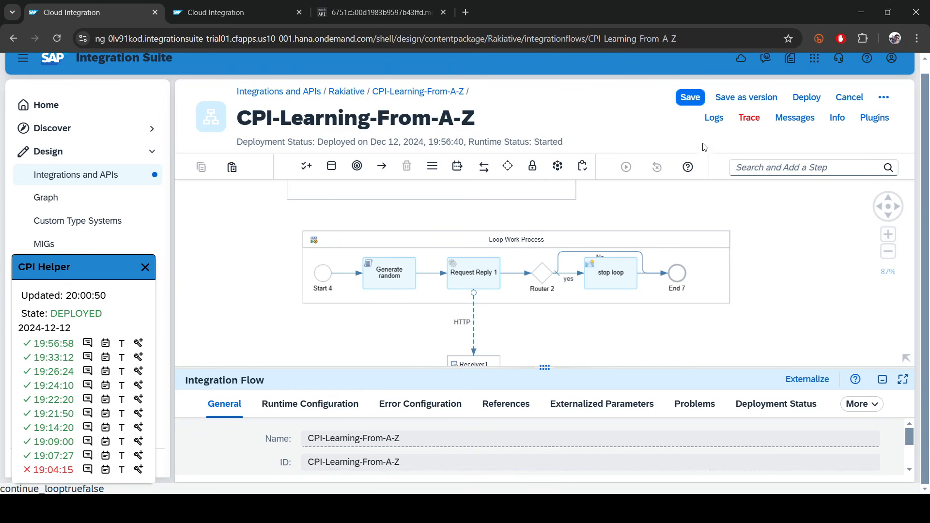
pyautogui.moveTo(530, 207); pyautogui.dragTo(521, 265)
pyautogui.click(449, 196)
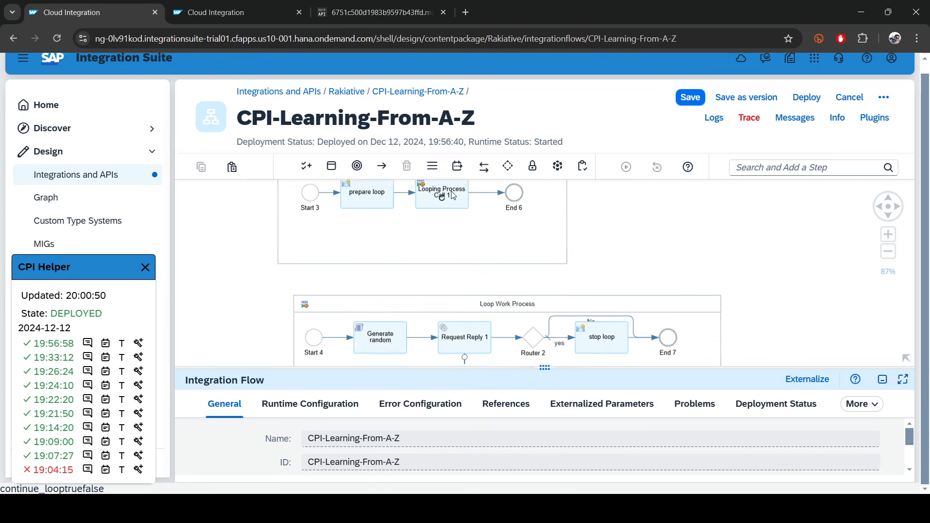
pyautogui.moveTo(550, 363); pyautogui.dragTo(543, 208)
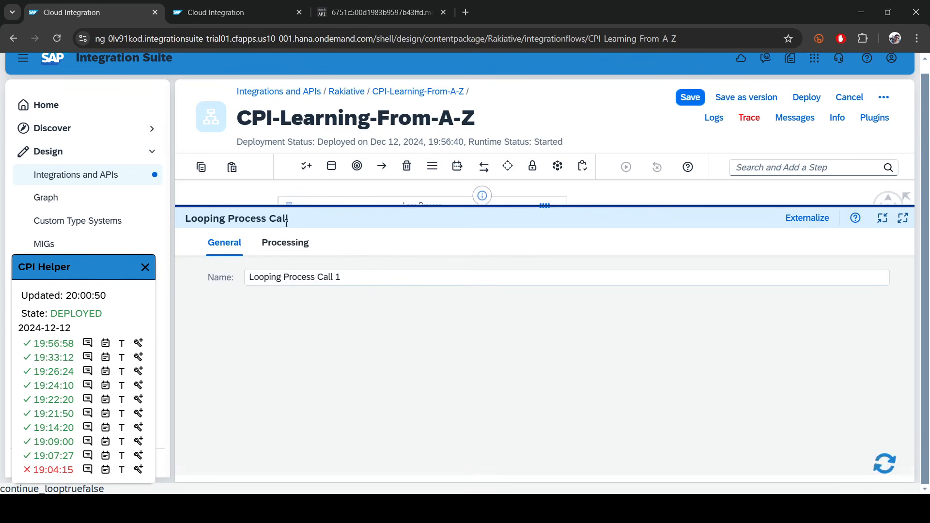
pyautogui.click(285, 242)
pyautogui.click(309, 377)
pyautogui.click(695, 98)
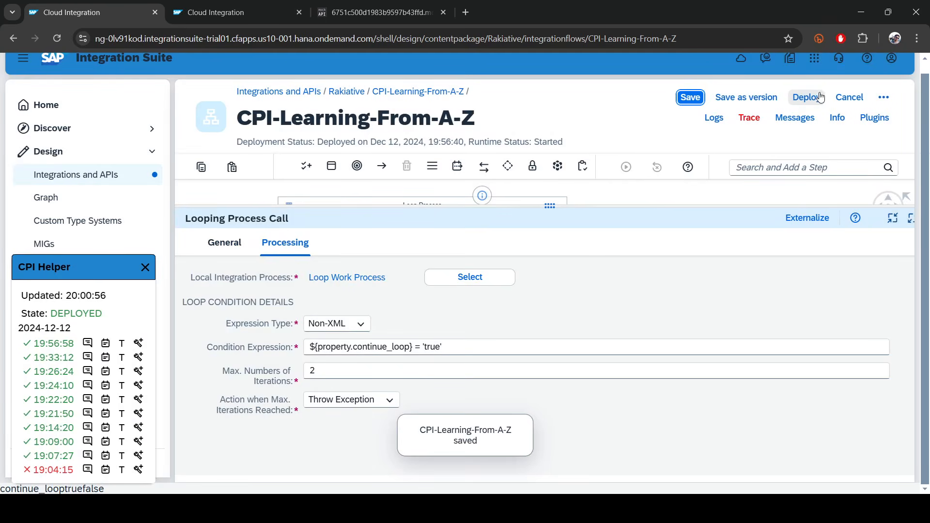
# Deploy CPI-Learning-From-A-Z on the Cloud Integration runtime profile and dismiss the deployment notice.
pyautogui.click(817, 99)
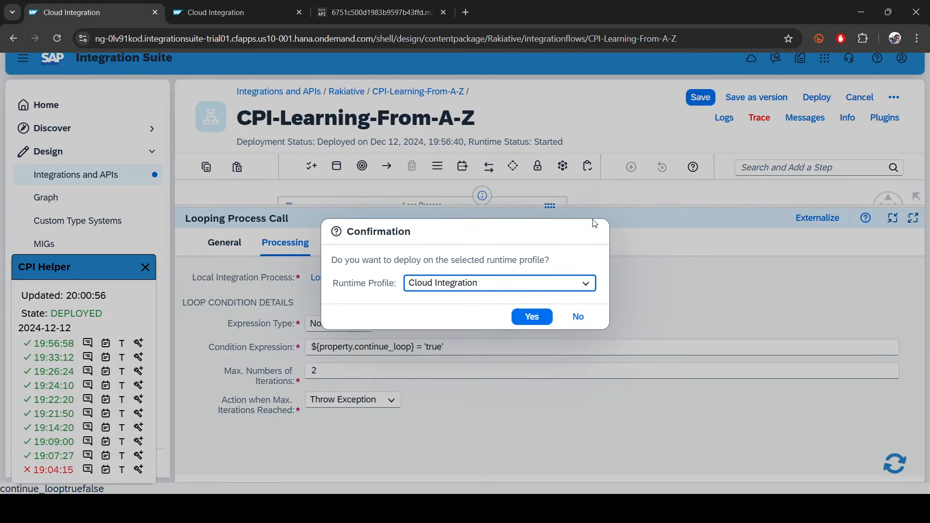
pyautogui.click(532, 318)
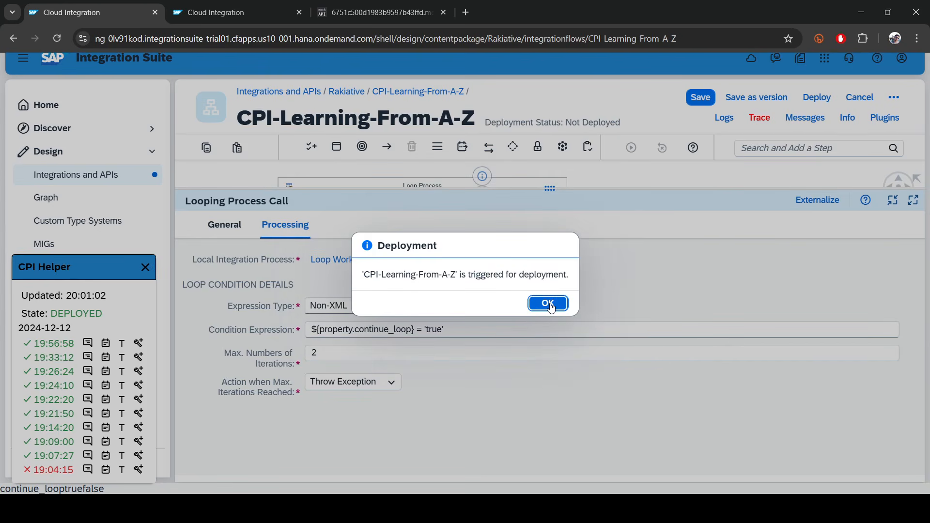
pyautogui.click(548, 304)
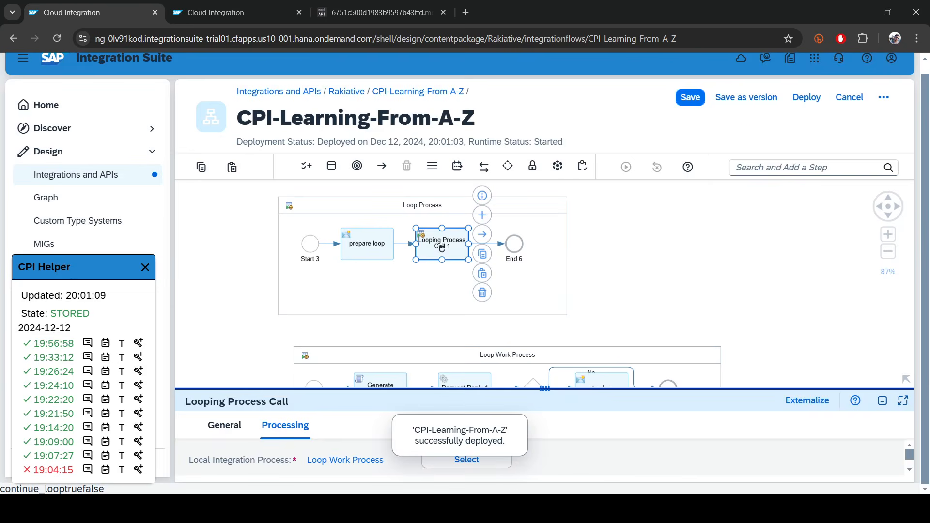
# Switch to Postman, send the iflow-practice POST request with routeName Loop, check the response, and return to the integration flow.
pyautogui.click(271, 509)
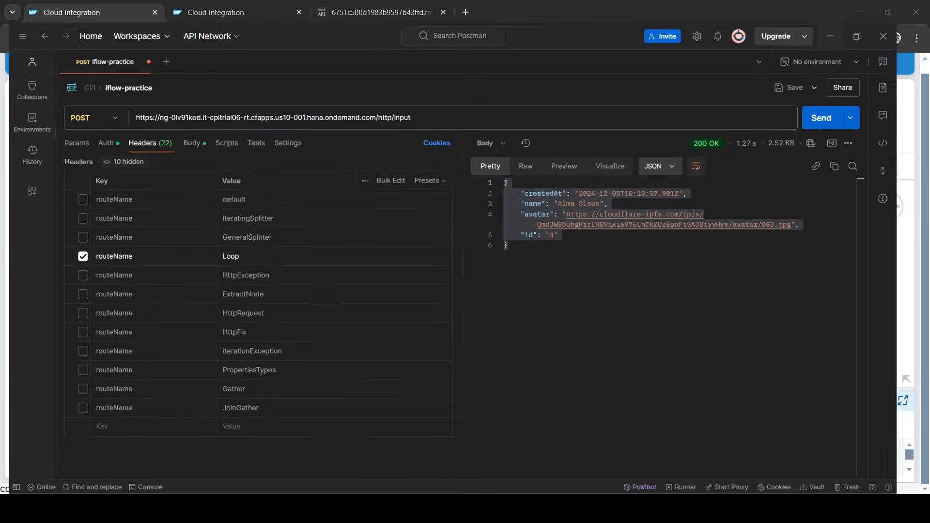
pyautogui.click(863, 99)
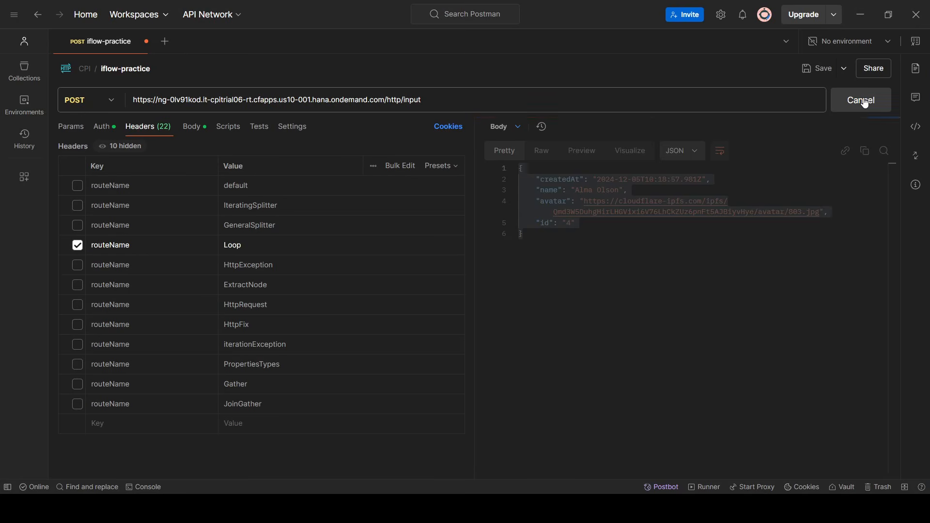
pyautogui.moveTo(750, 247); pyautogui.dragTo(466, 170)
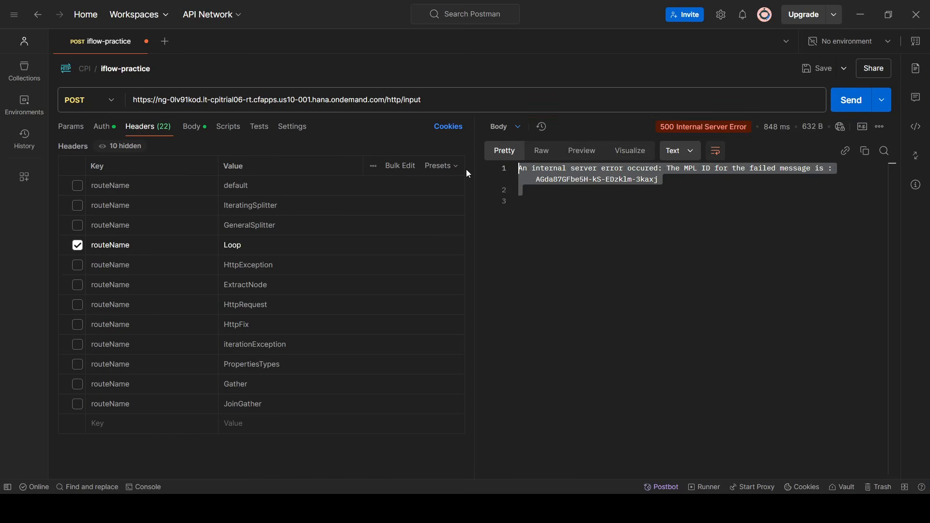
pyautogui.click(866, 16)
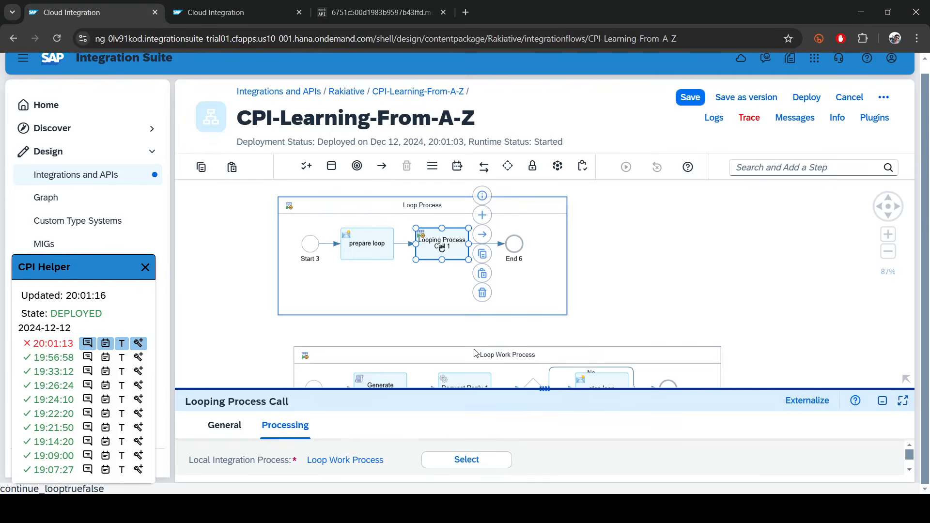
# Enlarge the flow canvas and activate inline debugging for the 20:01:13 run to view the executed Loop Process and Loop Work Process steps.
pyautogui.moveTo(530, 392); pyautogui.dragTo(532, 439)
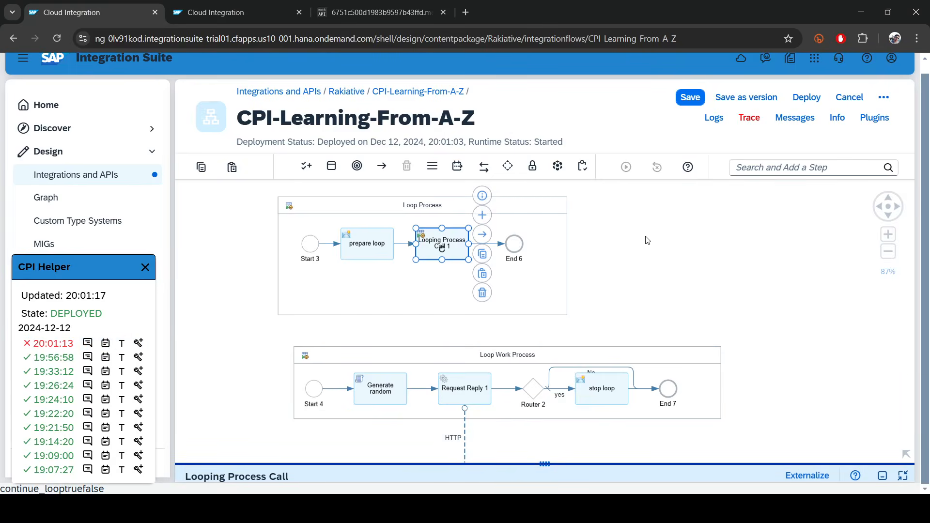
pyautogui.moveTo(648, 240); pyautogui.dragTo(663, 209)
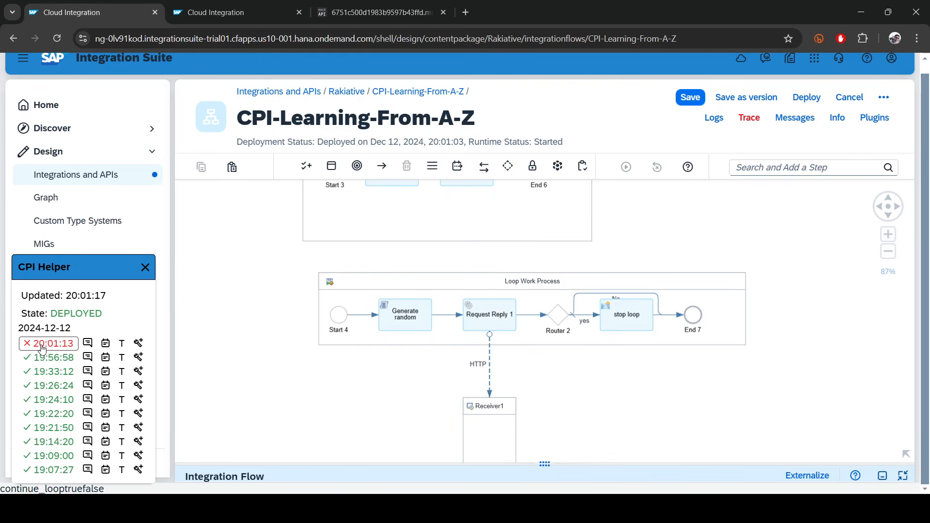
pyautogui.click(138, 343)
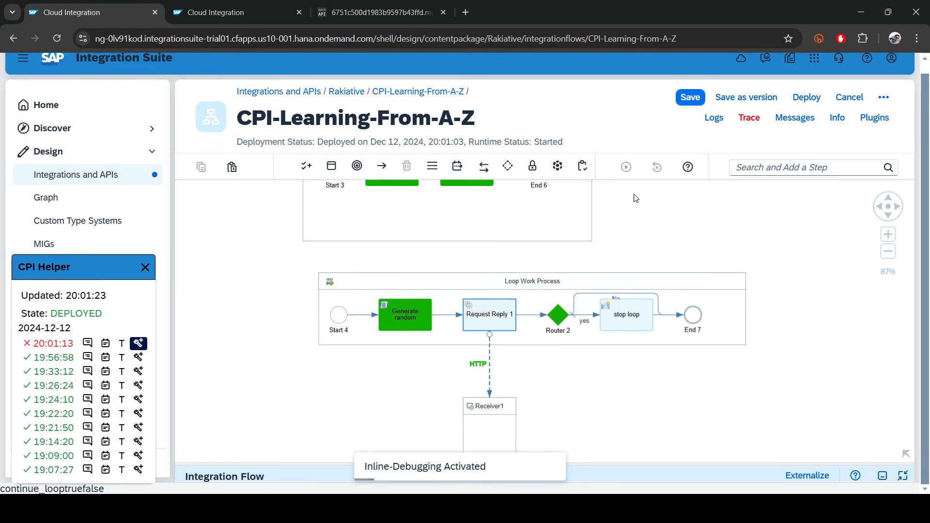
pyautogui.scroll(2, 625, 238)
pyautogui.scroll(-1, 599, 359)
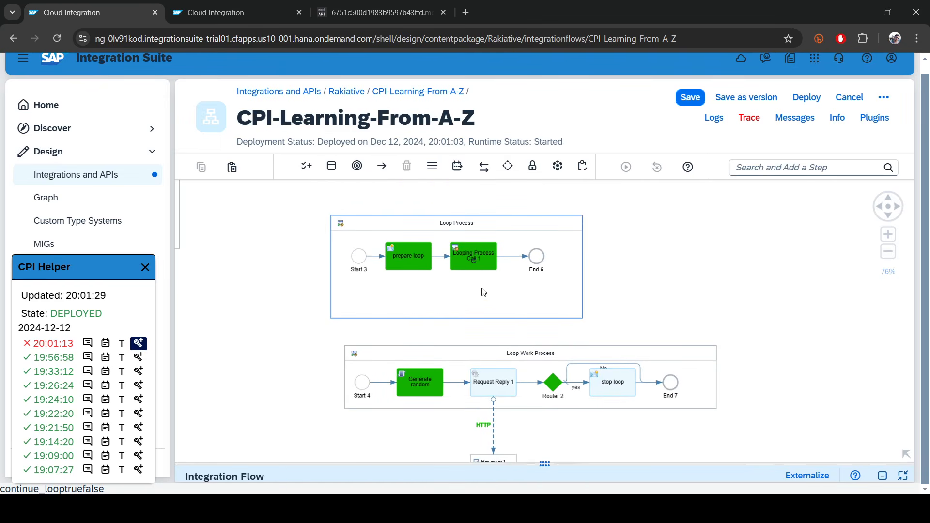
# Open the message processing trace of the 20:01:13 run, close the two older browser tabs, and select its first run step.
pyautogui.click(122, 344)
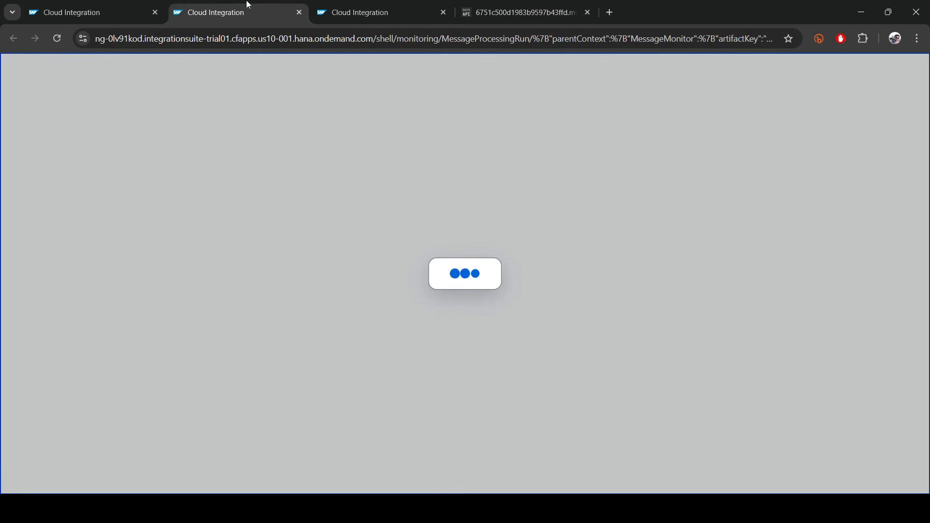
pyautogui.middleClick(358, 8)
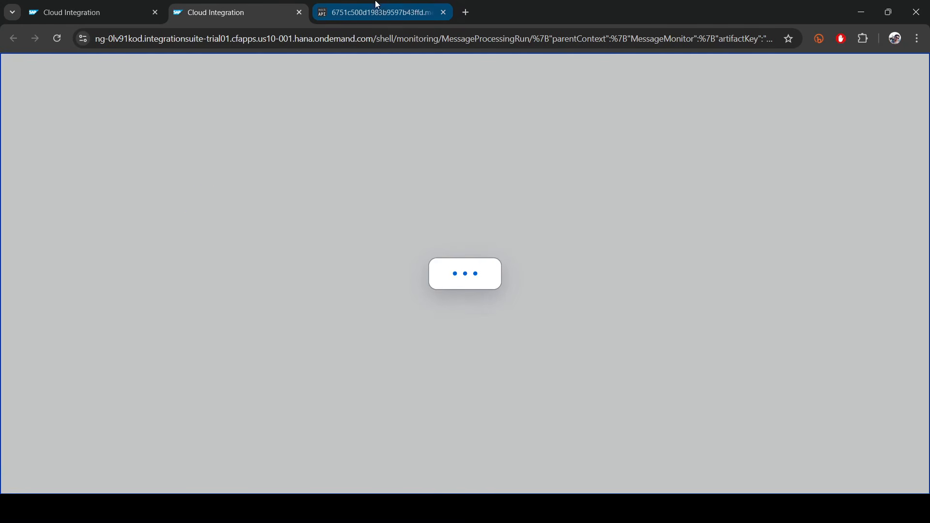
pyautogui.middleClick(374, 7)
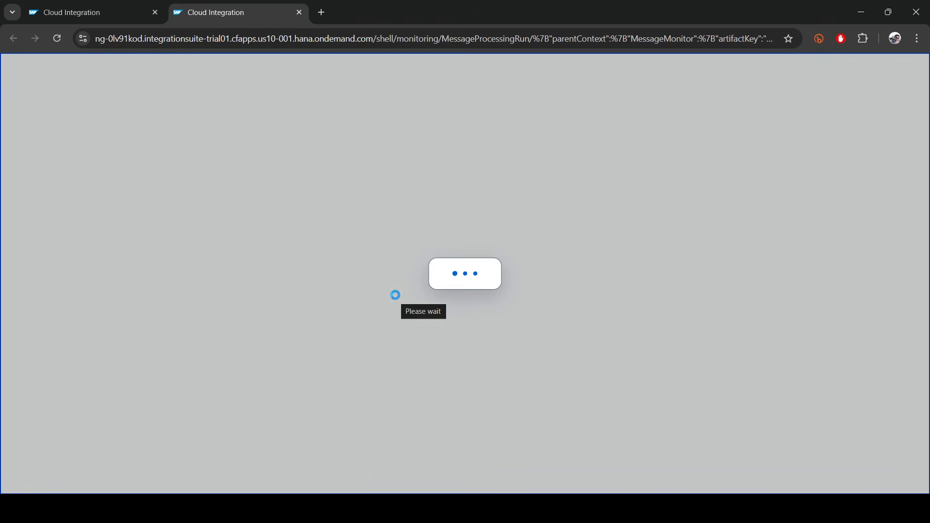
pyautogui.click(140, 4)
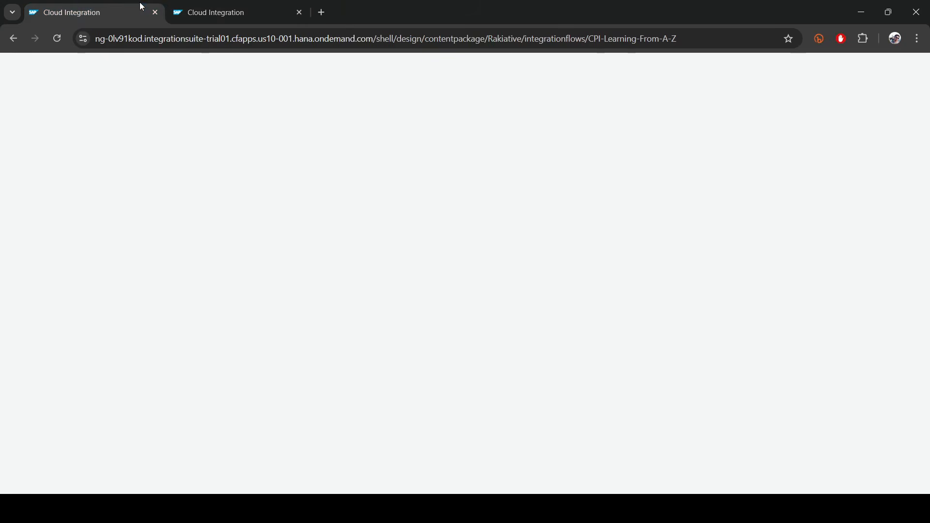
pyautogui.hotkey('alt', 'Tab')
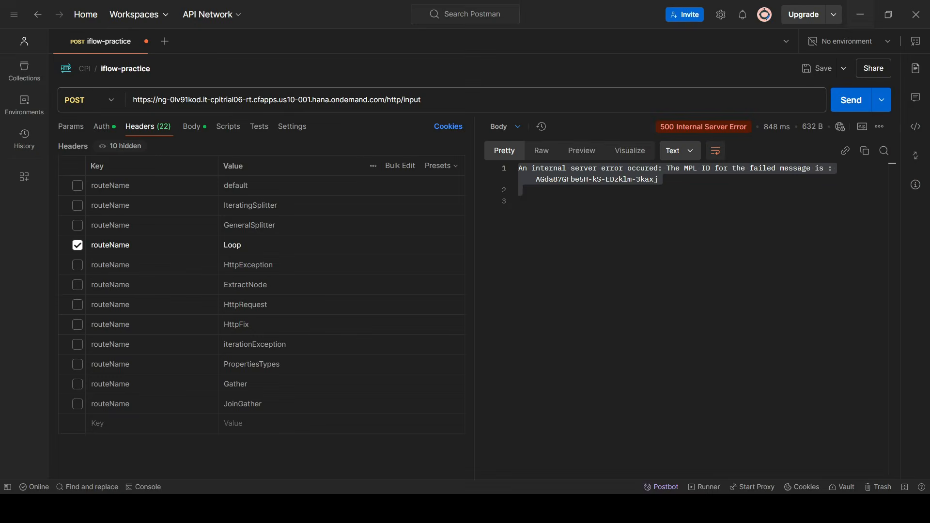
pyautogui.hotkey('alt', 'Tab')
pyautogui.click(223, 12)
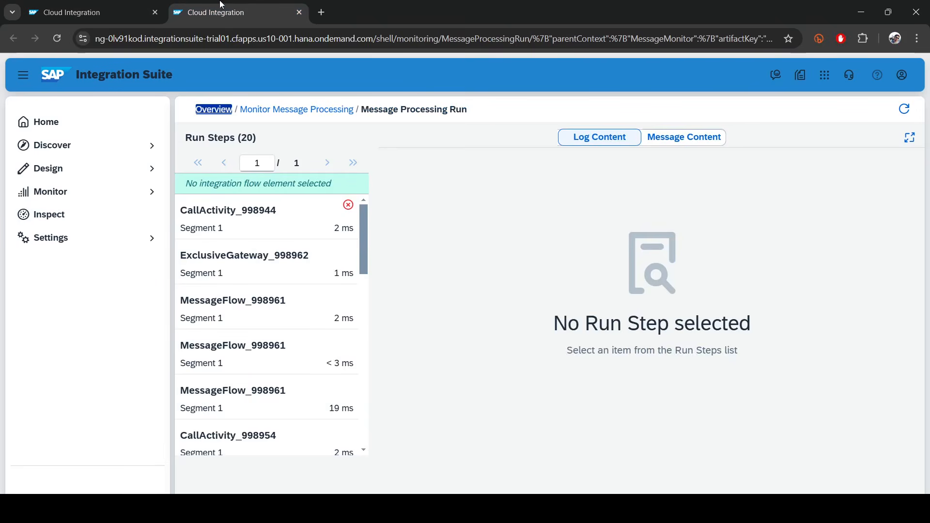
pyautogui.click(238, 226)
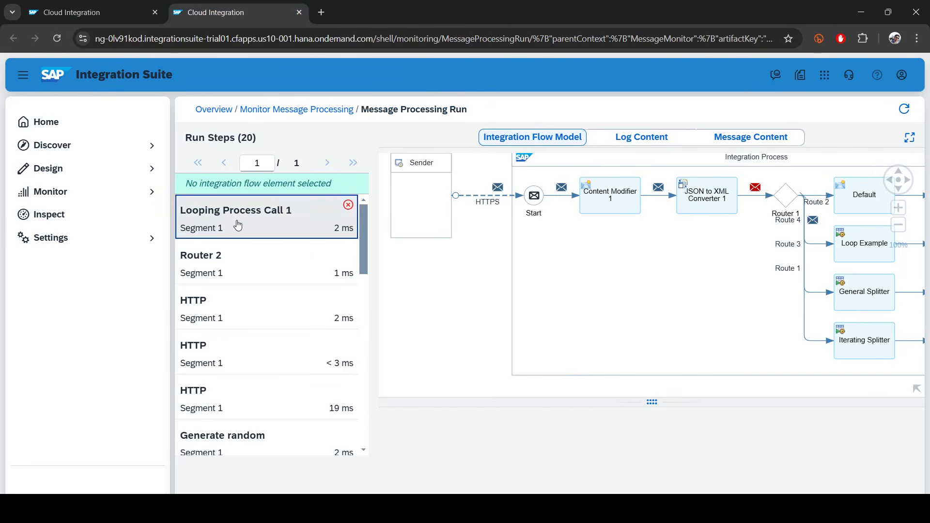
# Examine the debug-highlighted path through the main integration process and the loop processes in the flow design.
pyautogui.hotkey('ctrl', 'shift', 'Tab')
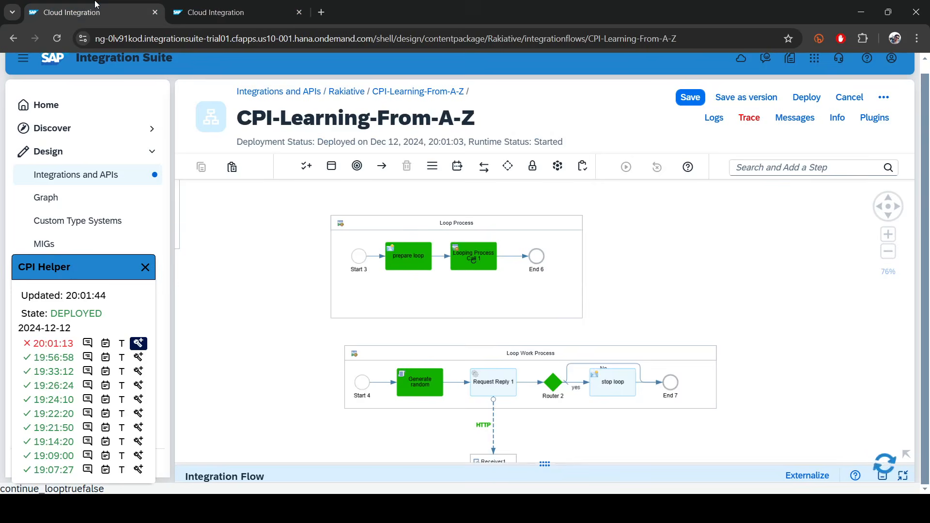
pyautogui.scroll(-4, 506, 290)
pyautogui.scroll(6, 403, 253)
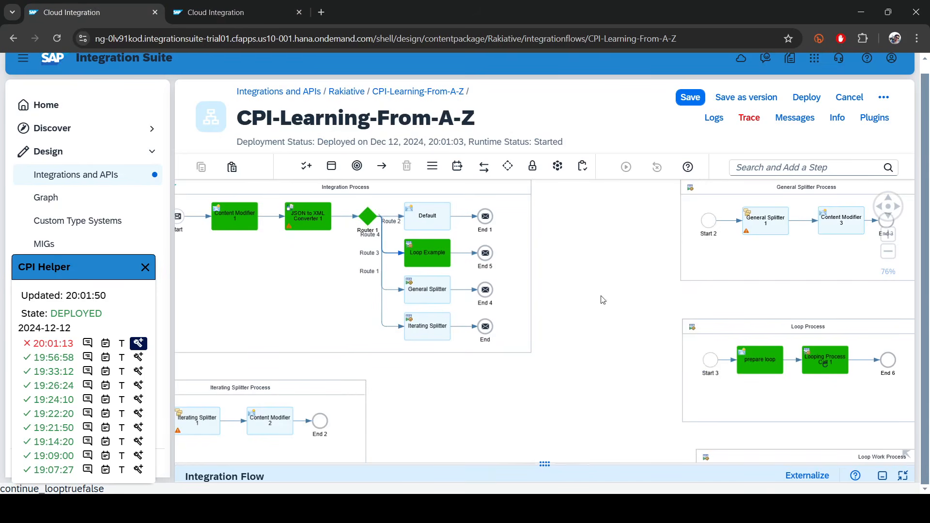
pyautogui.scroll(-1, 442, 308)
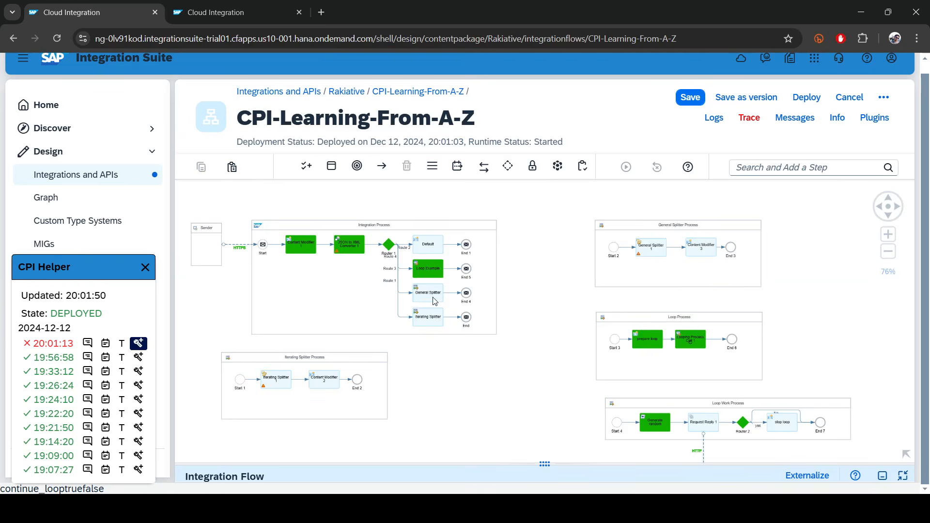
# Locate Looping Process Call 1 in the trace's flow model and read the error details in its log content.
pyautogui.click(223, 12)
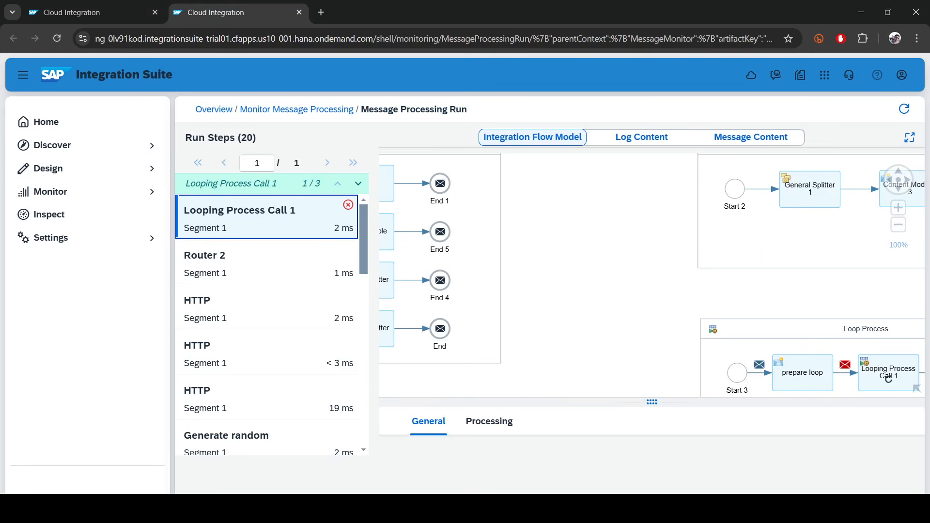
pyautogui.scroll(-3, 651, 247)
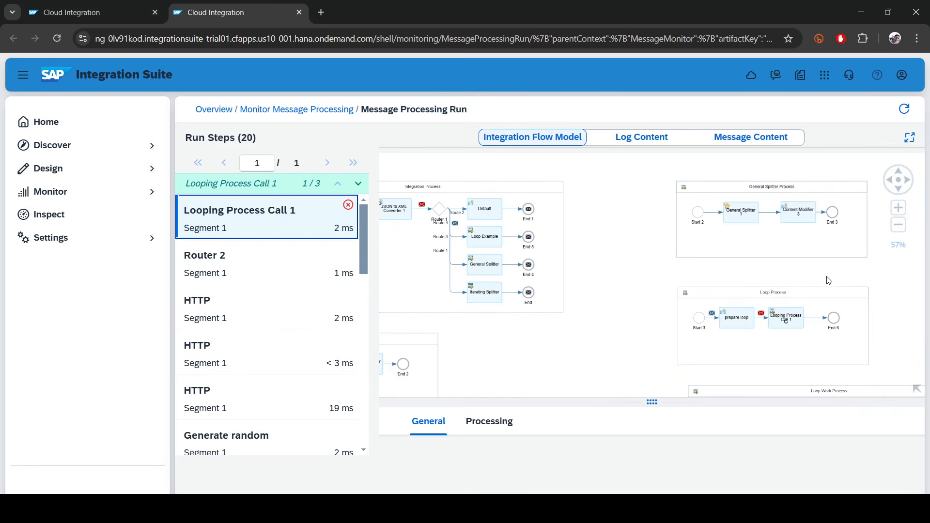
pyautogui.moveTo(827, 278); pyautogui.dragTo(578, 216)
pyautogui.scroll(3, 574, 238)
pyautogui.click(576, 246)
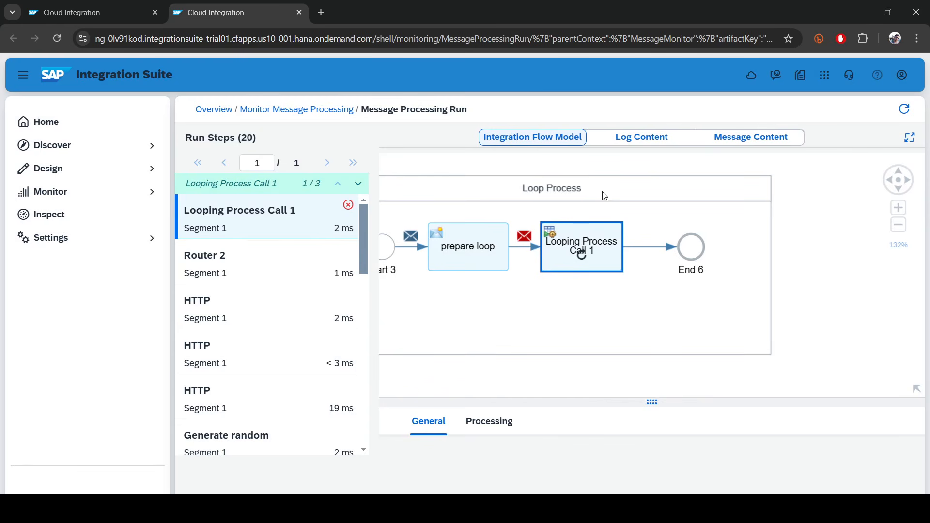
pyautogui.click(644, 137)
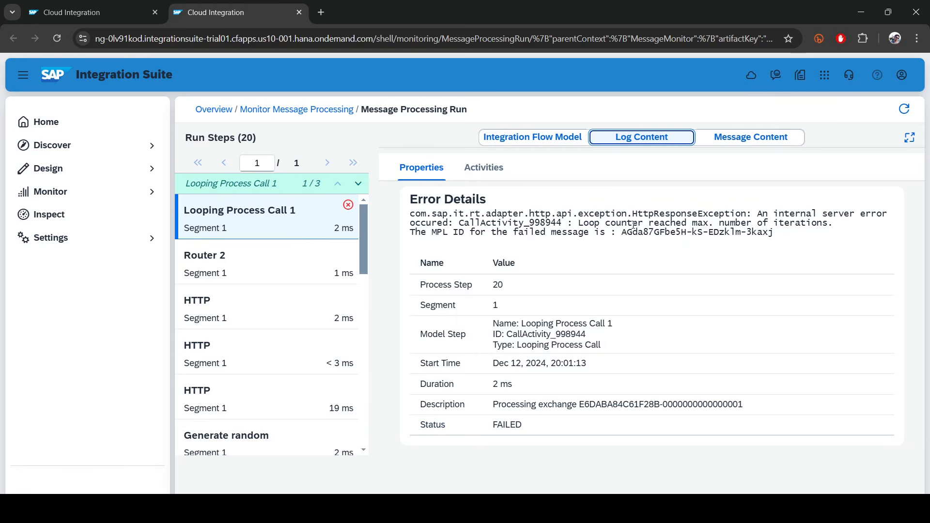
pyautogui.moveTo(578, 223); pyautogui.dragTo(832, 223)
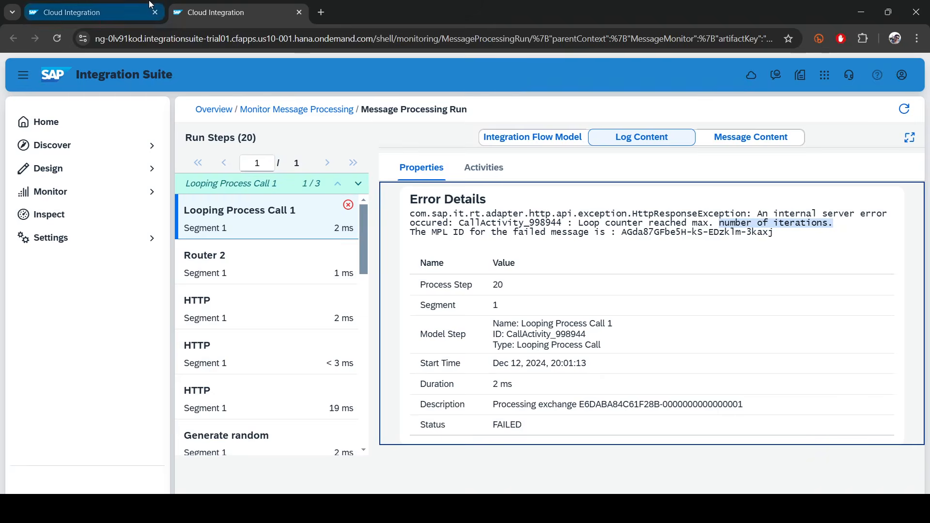
# Turn off inline debugging for the 20:01:13 run and review the processing settings of Looping Process Call 1, including its maximum-iterations action.
pyautogui.click(116, 12)
pyautogui.click(138, 343)
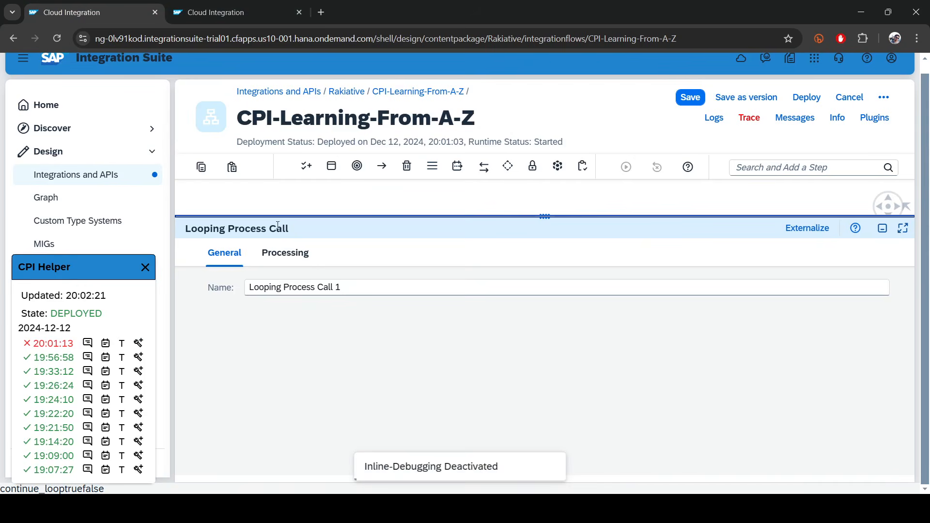
pyautogui.click(285, 252)
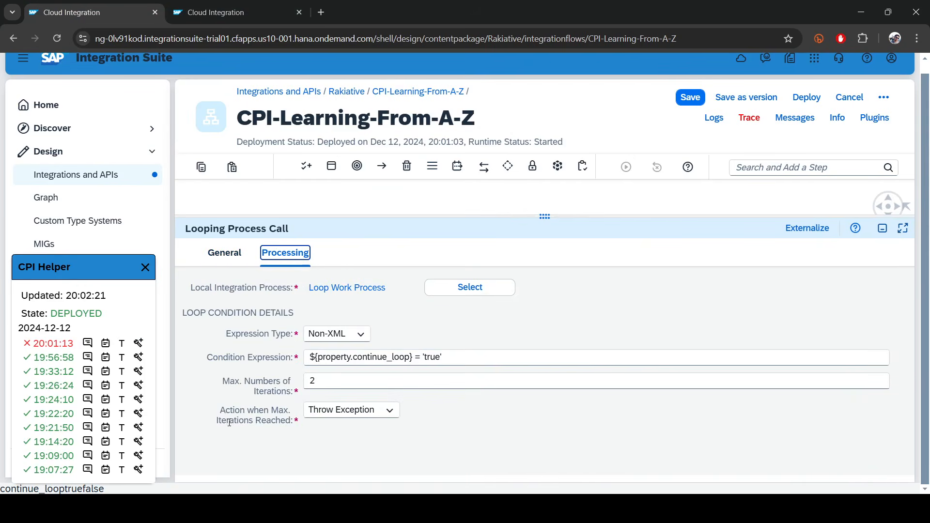
pyautogui.click(282, 410)
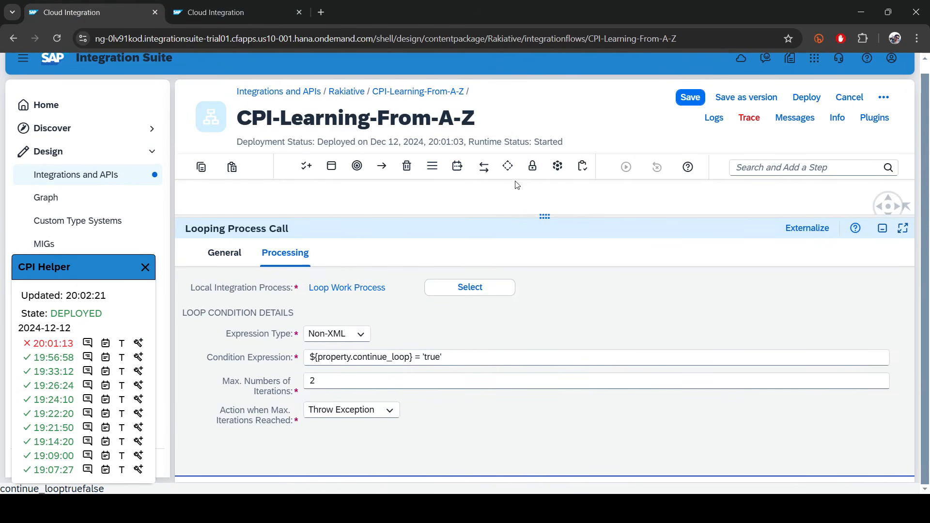
pyautogui.moveTo(544, 212); pyautogui.dragTo(543, 434)
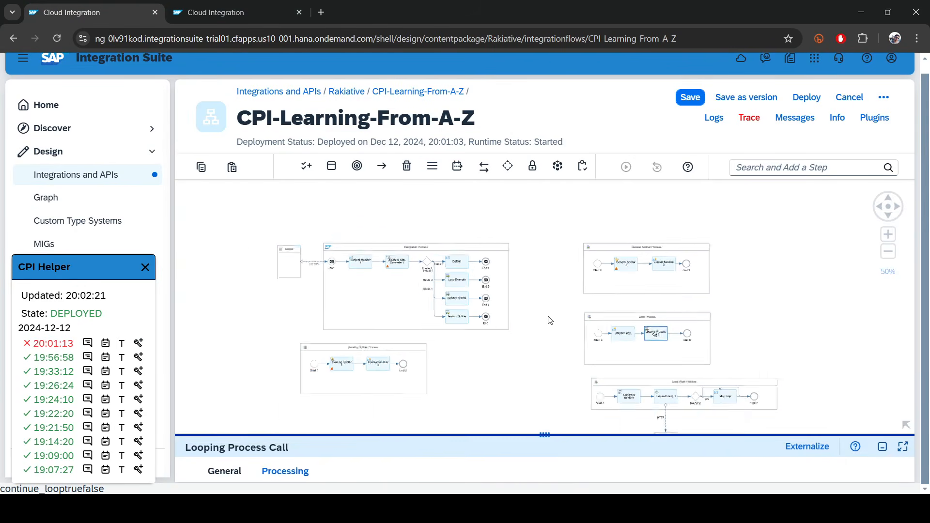
# Add an Exception Subprocess inside the Loop Process, below the prepare loop step.
pyautogui.moveTo(537, 320); pyautogui.dragTo(465, 253)
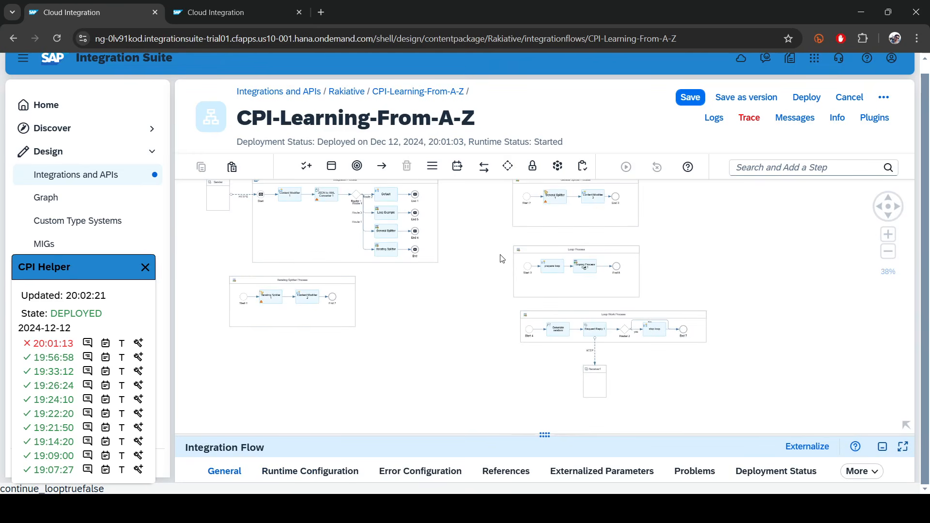
pyautogui.scroll(3, 637, 269)
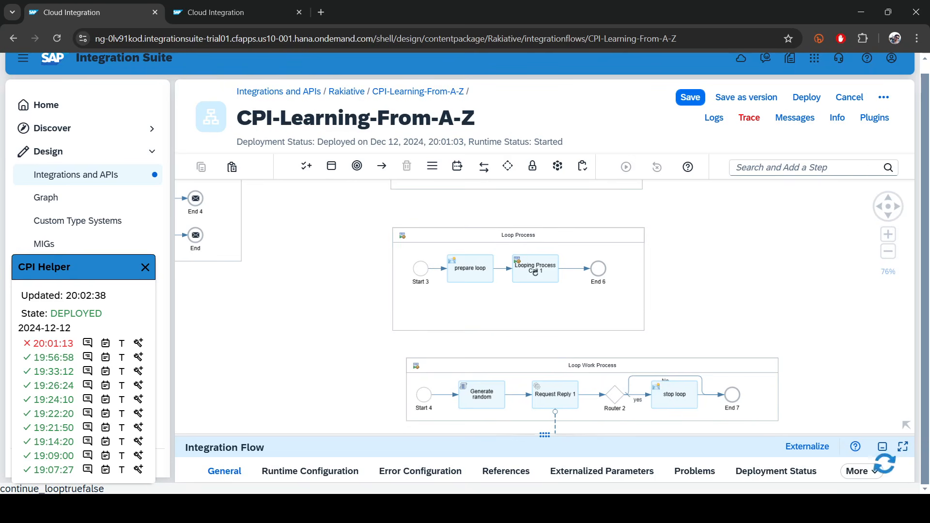
pyautogui.click(819, 509)
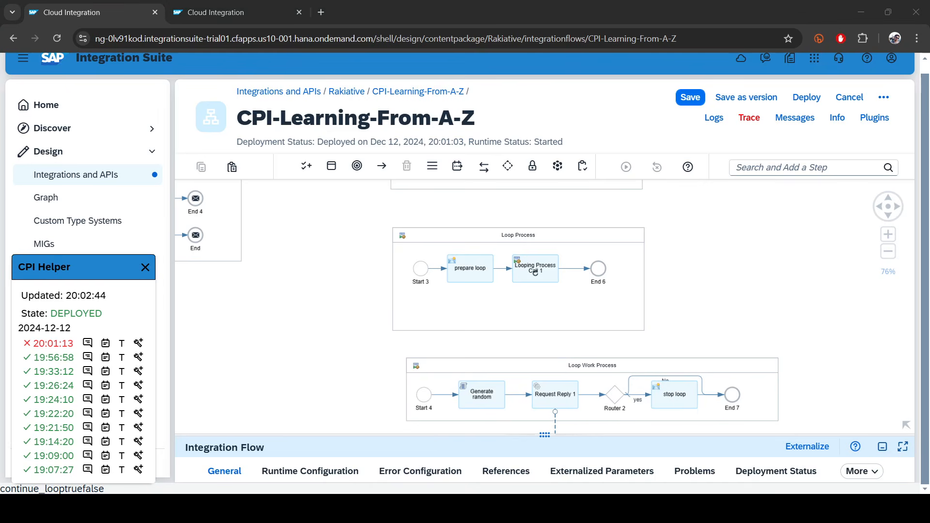
pyautogui.click(529, 193)
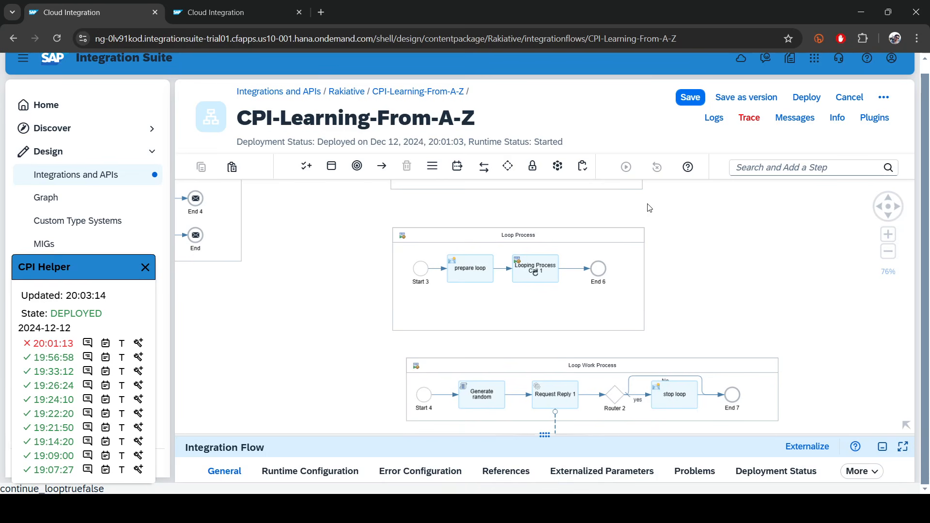
pyautogui.click(765, 167)
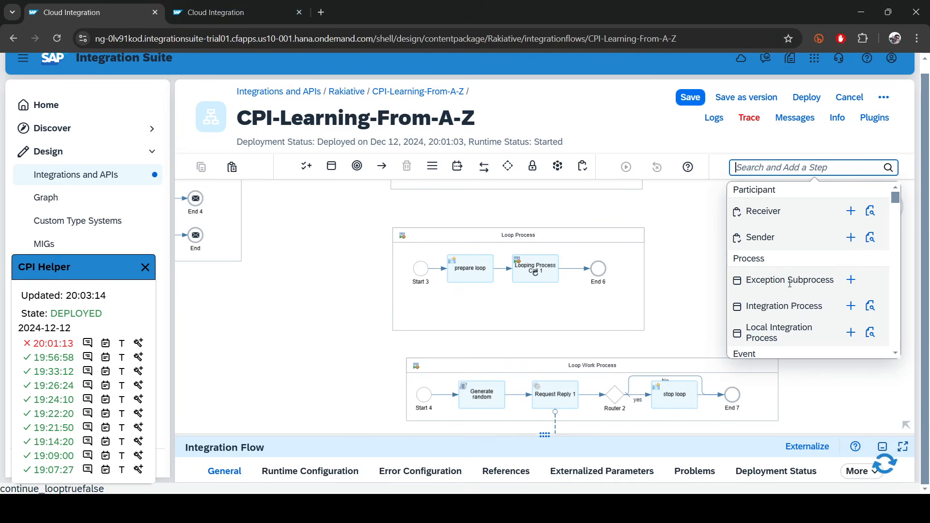
pyautogui.click(441, 282)
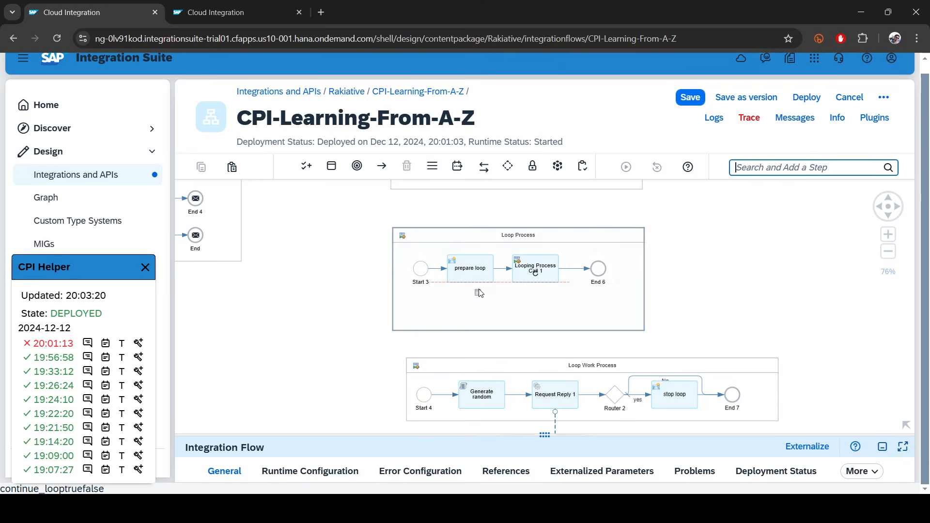
pyautogui.click(473, 305)
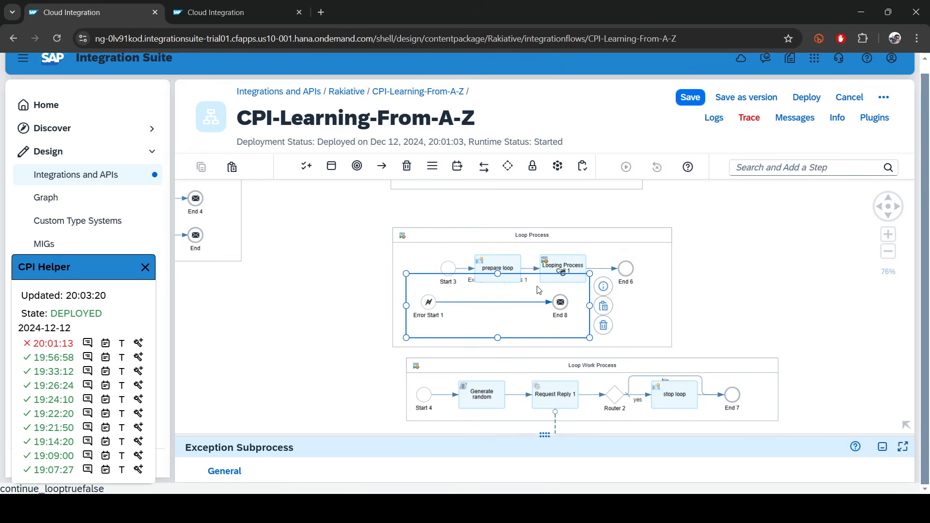
pyautogui.moveTo(720, 301); pyautogui.dragTo(692, 243)
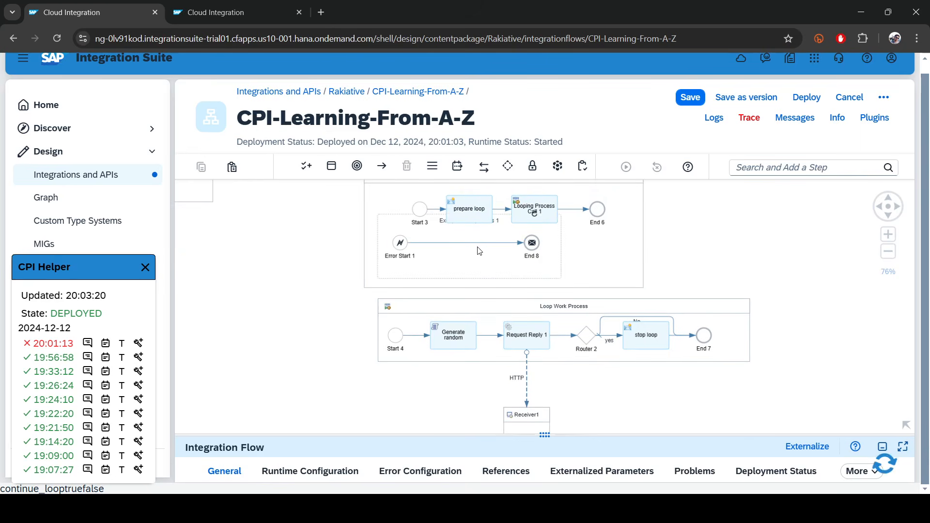
# Shift the Exception Subprocess clear of the main steps in the Loop Process and move the Loop Work Process further down.
pyautogui.moveTo(474, 248); pyautogui.dragTo(504, 257)
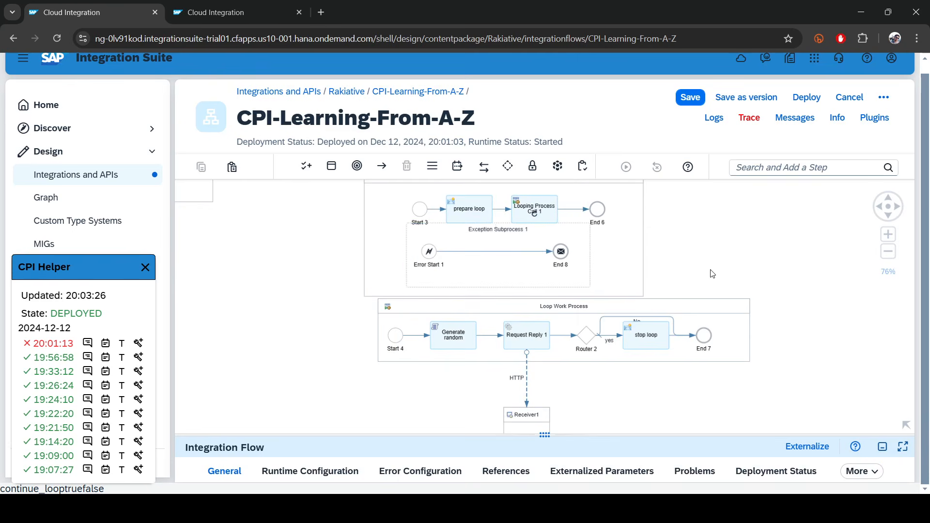
pyautogui.moveTo(556, 335); pyautogui.dragTo(529, 391)
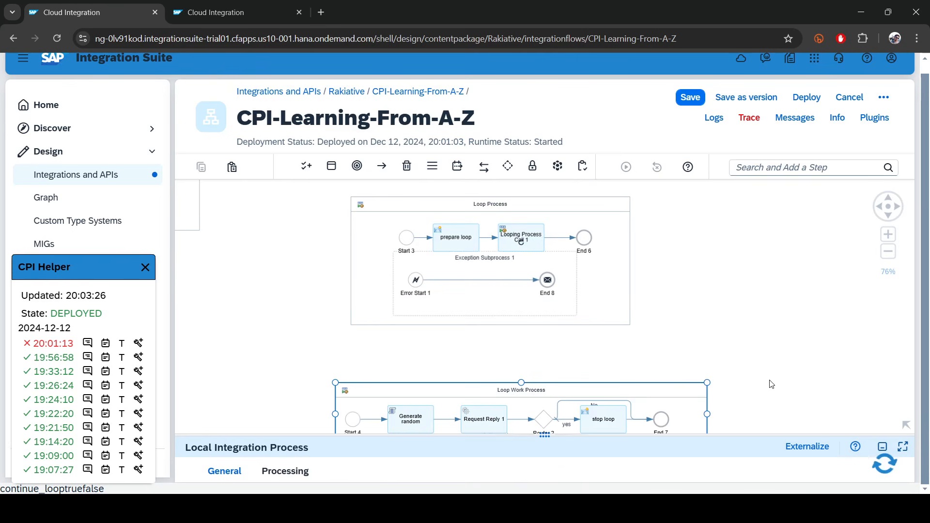
pyautogui.moveTo(772, 383); pyautogui.dragTo(739, 261)
# Auto-align the contents of the Loop Work Process and the Loop Process horizontally.
pyautogui.click(655, 272)
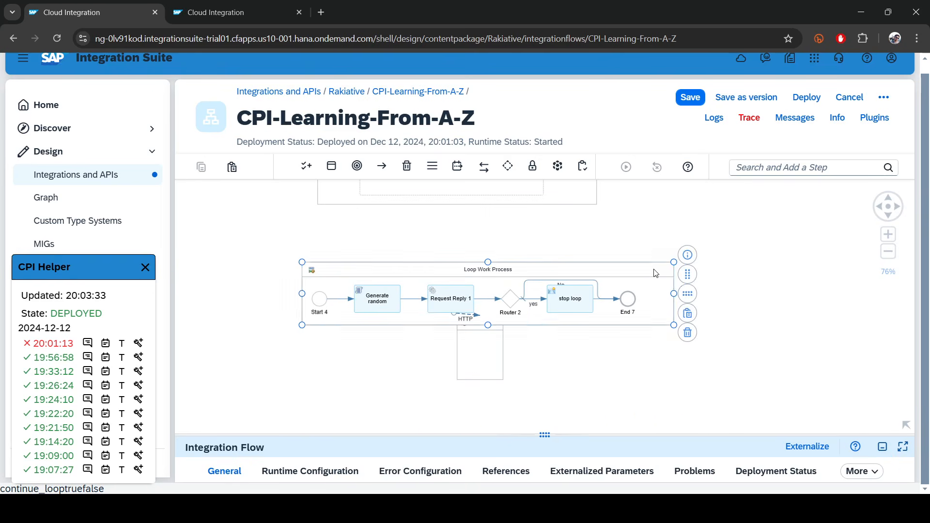
pyautogui.click(693, 302)
pyautogui.moveTo(695, 286); pyautogui.dragTo(696, 357)
pyautogui.click(600, 233)
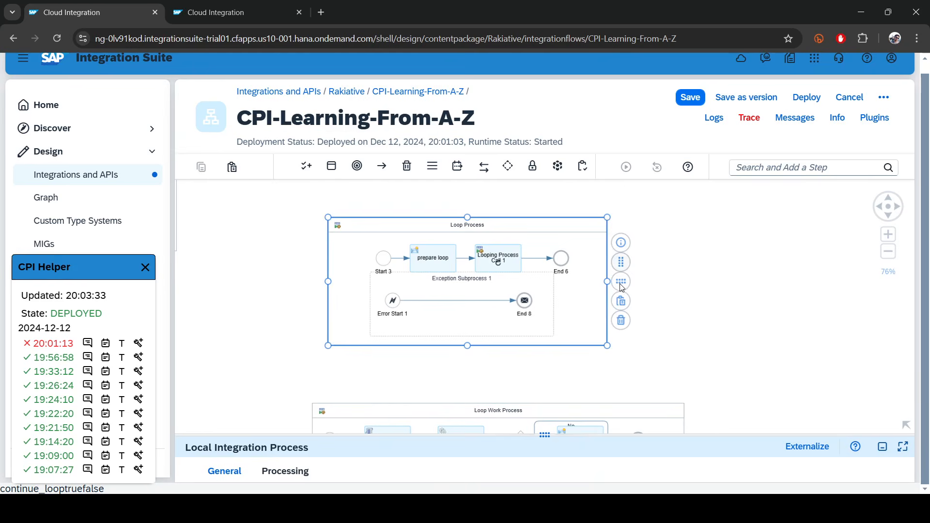
pyautogui.click(621, 282)
pyautogui.click(341, 300)
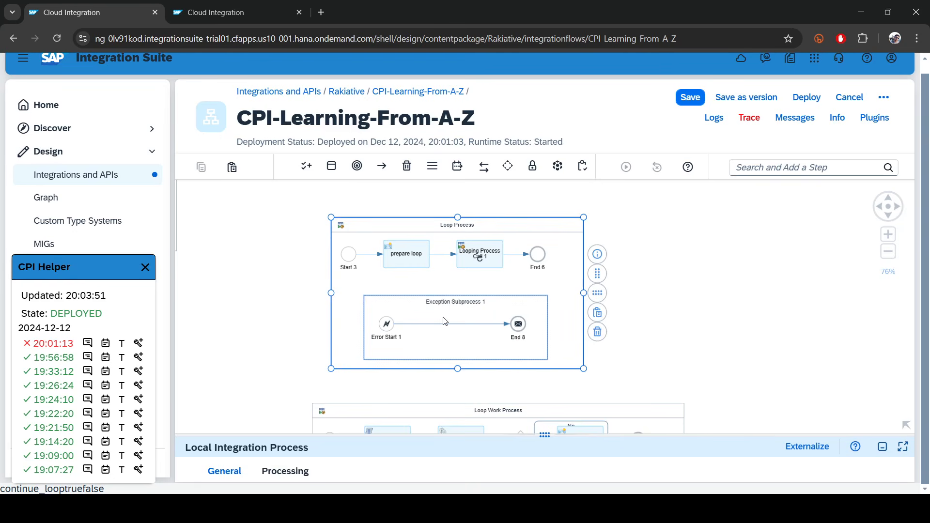
pyautogui.scroll(-5, 445, 321)
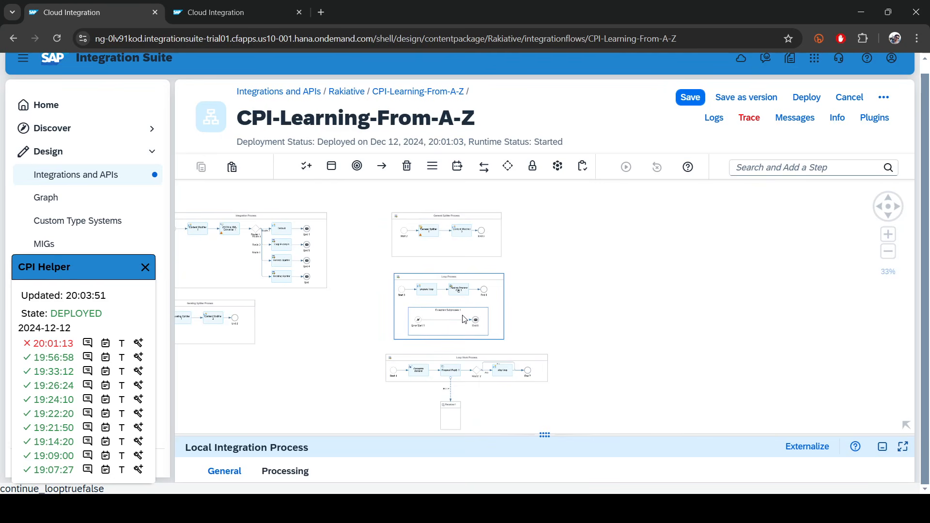
pyautogui.click(638, 267)
pyautogui.scroll(-7, 638, 267)
pyautogui.hscroll(-5, 638, 267)
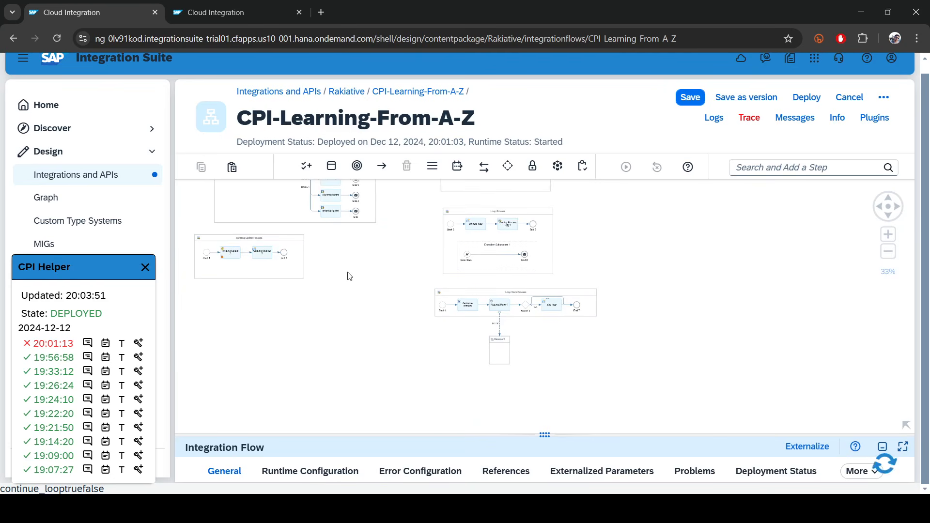
pyautogui.scroll(4, 261, 265)
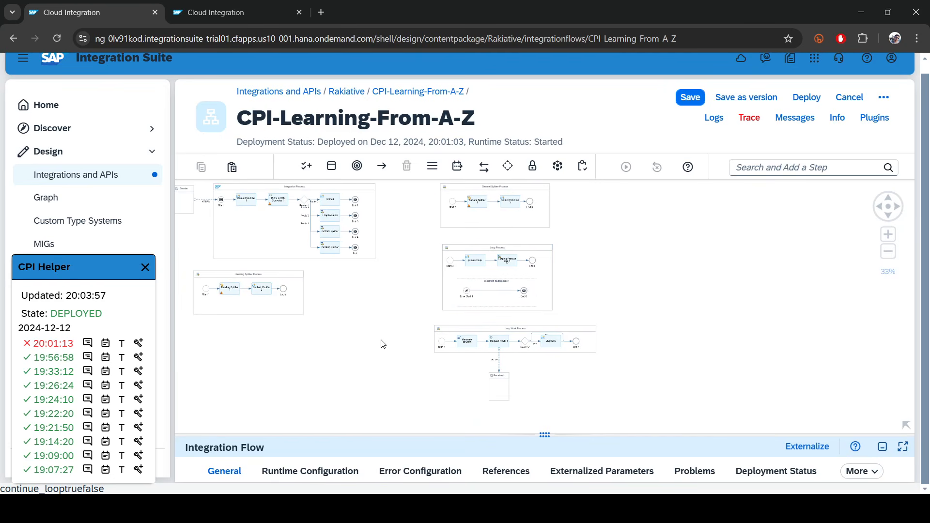
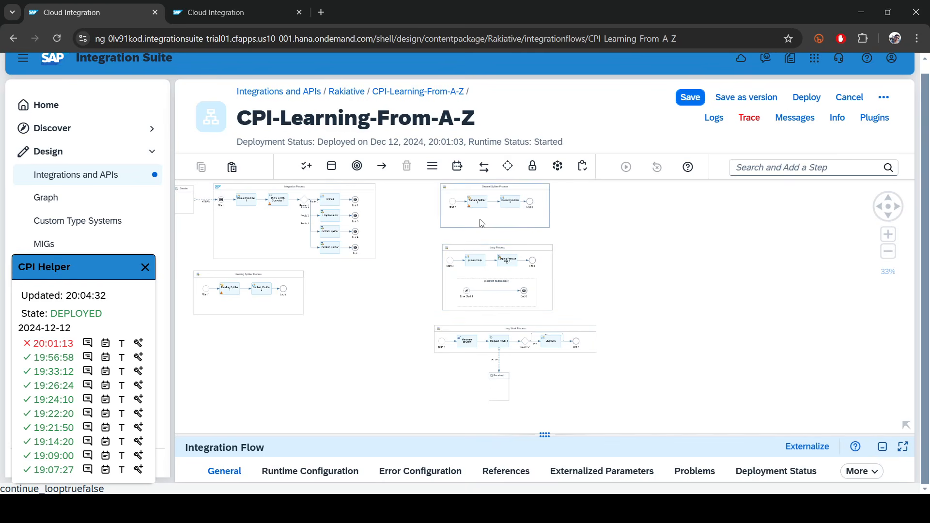
# Insert a Process Call between Error Start 1 and End 8 in the Loop Process's Exception Subprocess.
pyautogui.scroll(2, 482, 304)
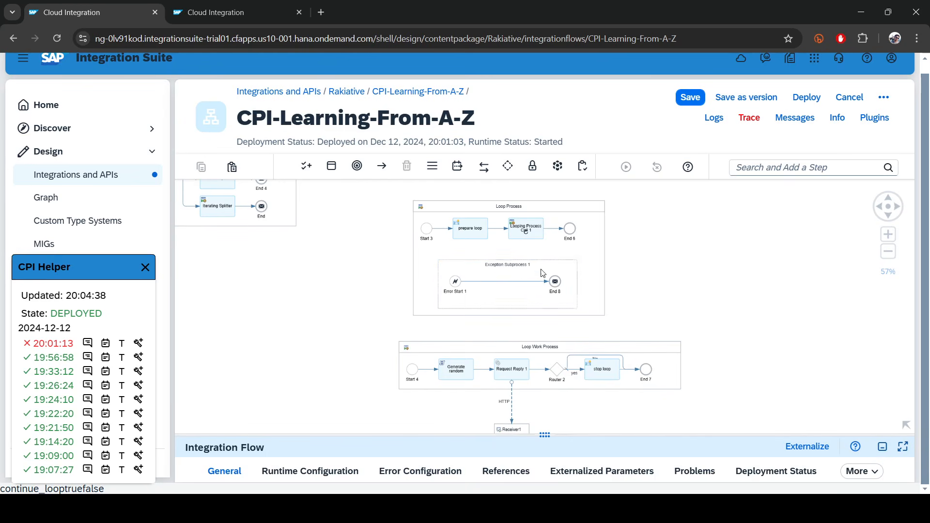
pyautogui.click(777, 171)
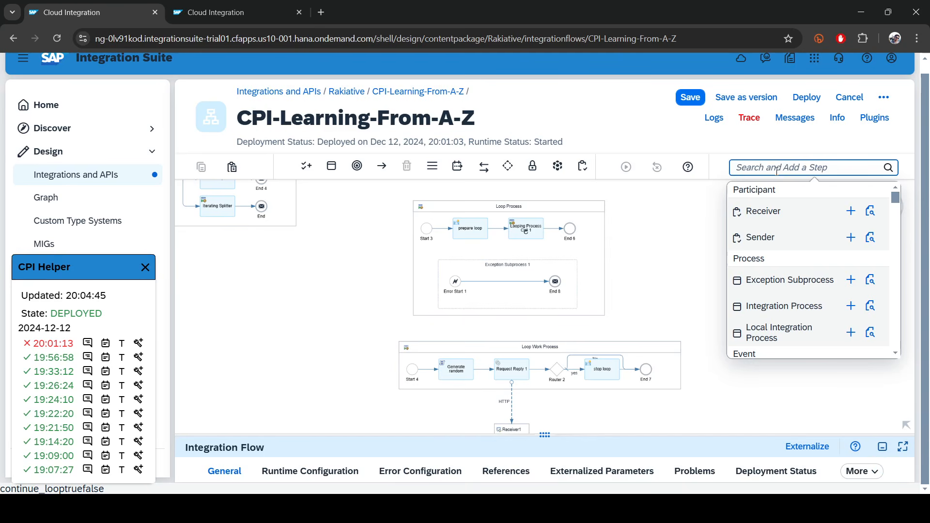
pyautogui.write('proce')
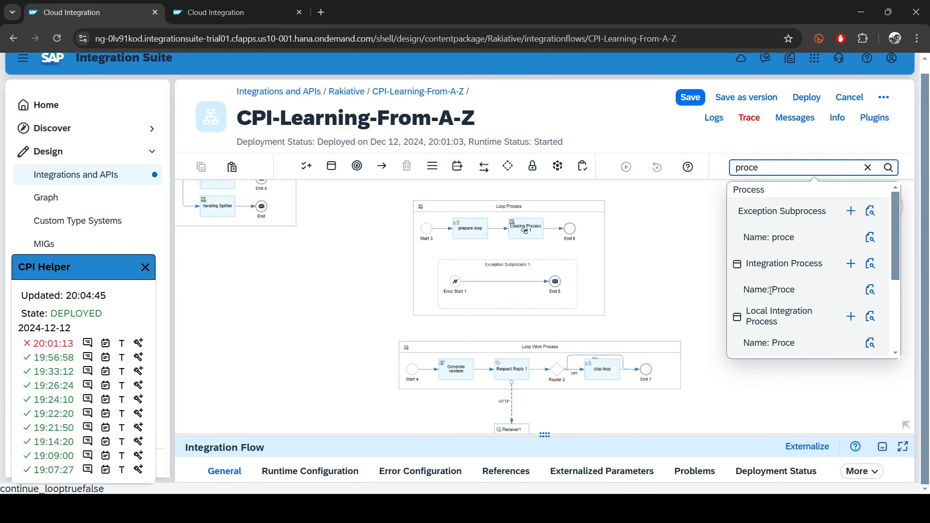
pyautogui.scroll(-1, 775, 237)
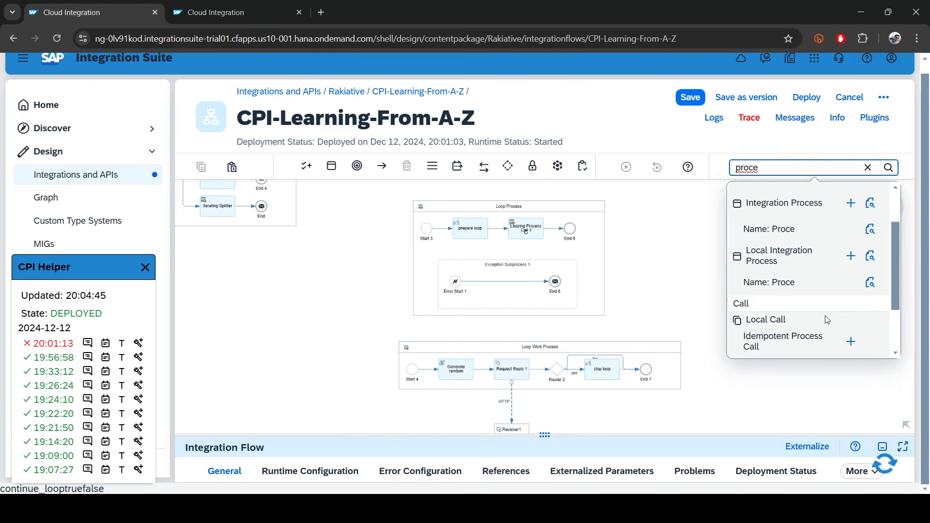
pyautogui.scroll(-1, 828, 320)
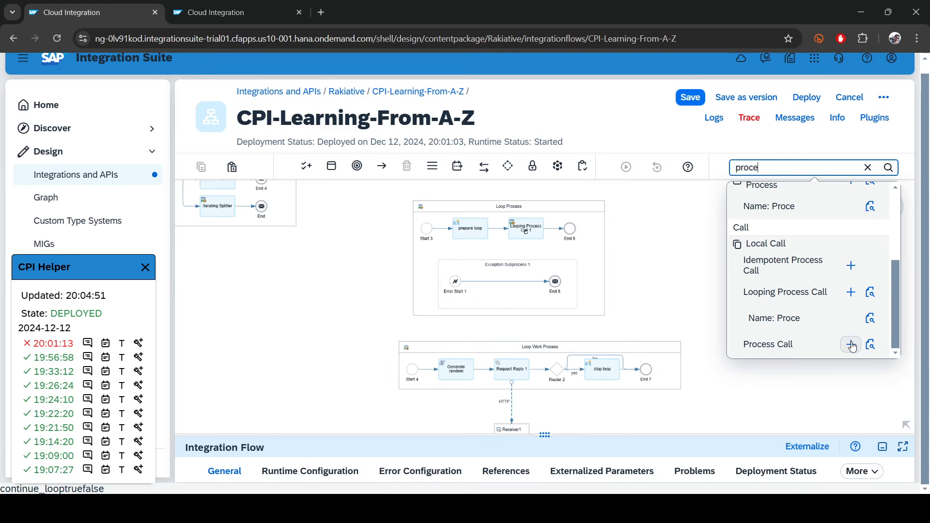
pyautogui.click(852, 345)
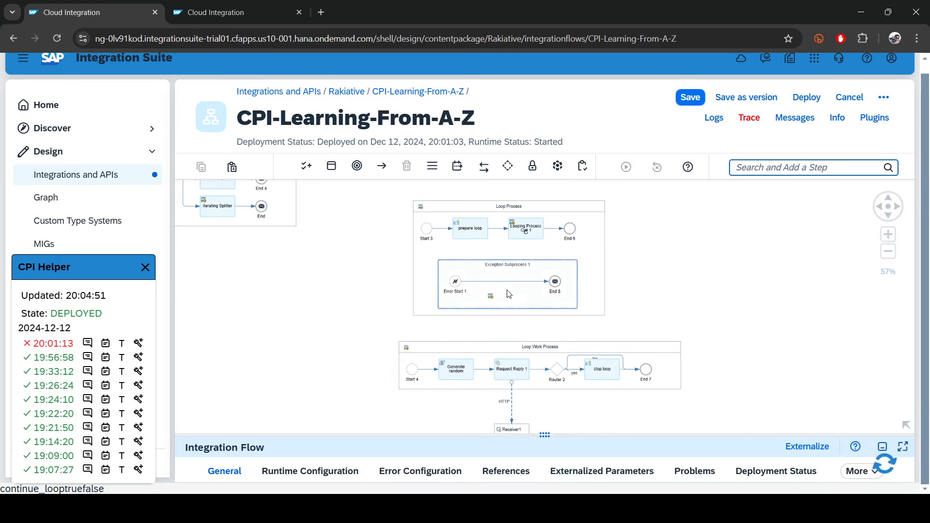
pyautogui.moveTo(502, 282); pyautogui.dragTo(501, 282)
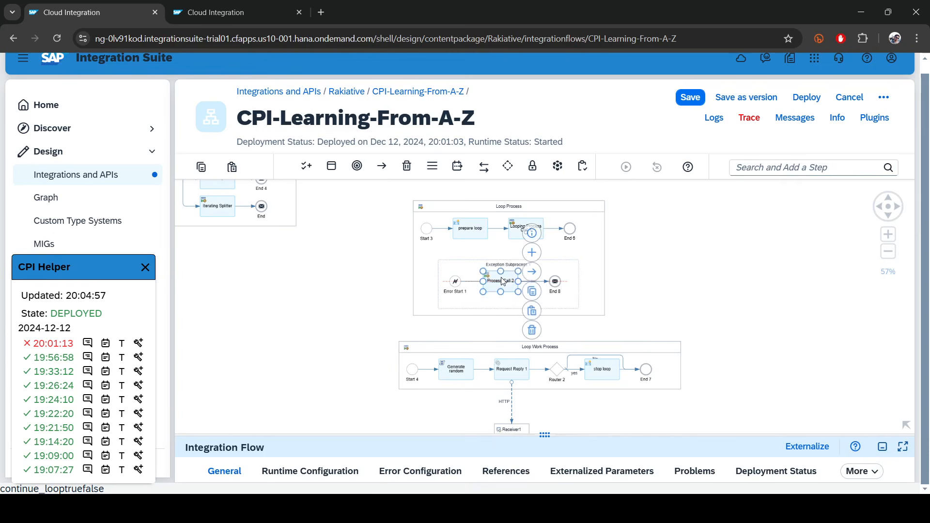
pyautogui.click(724, 270)
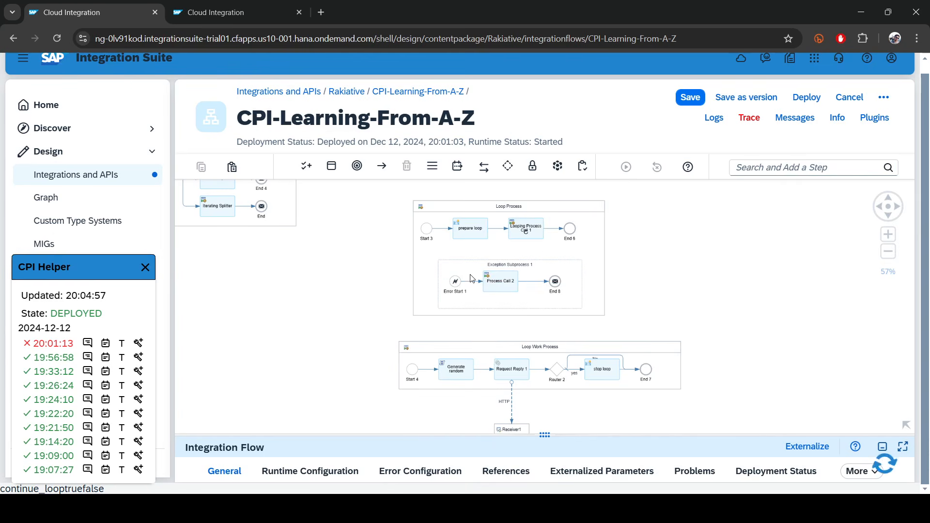
pyautogui.click(501, 283)
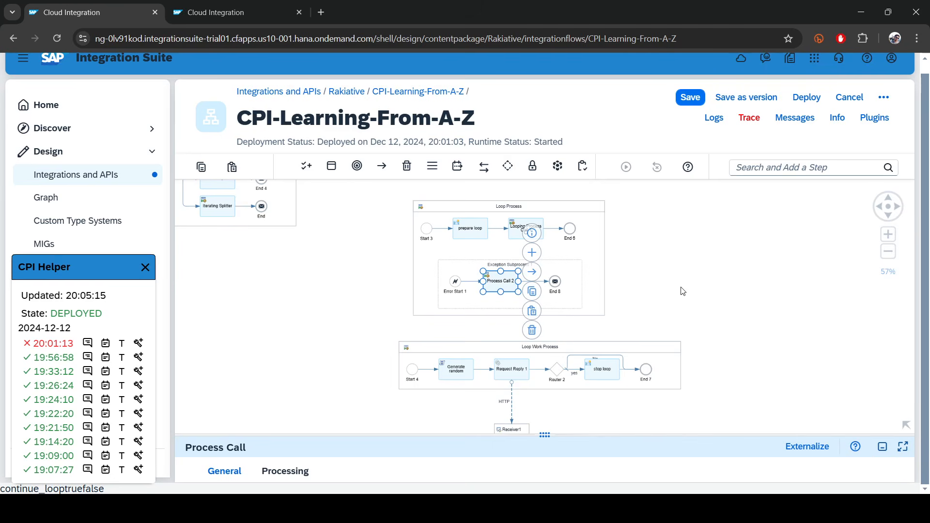
pyautogui.click(705, 287)
# Add an Exception Subprocess below the main steps of the enlarged Loop Work Process and auto-align that process horizontally.
pyautogui.scroll(-2, 704, 262)
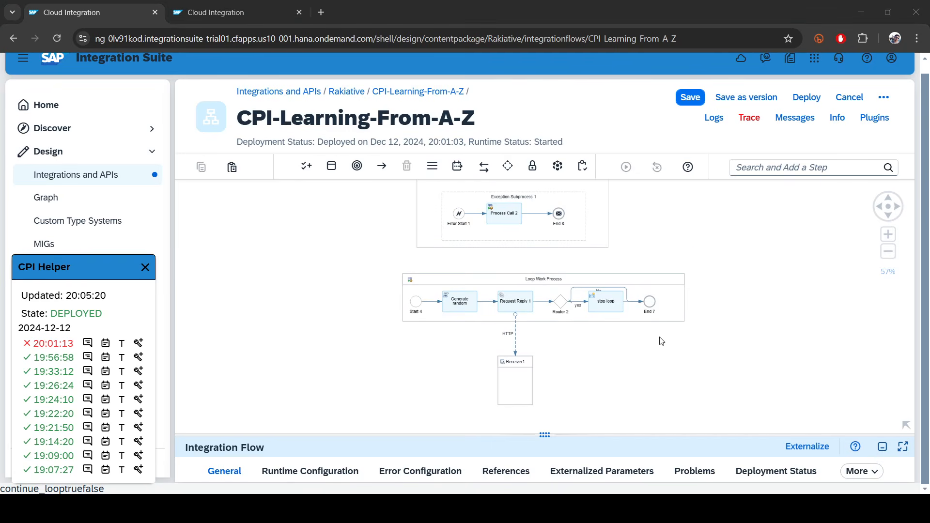
pyautogui.click(571, 322)
pyautogui.moveTo(543, 320); pyautogui.dragTo(546, 401)
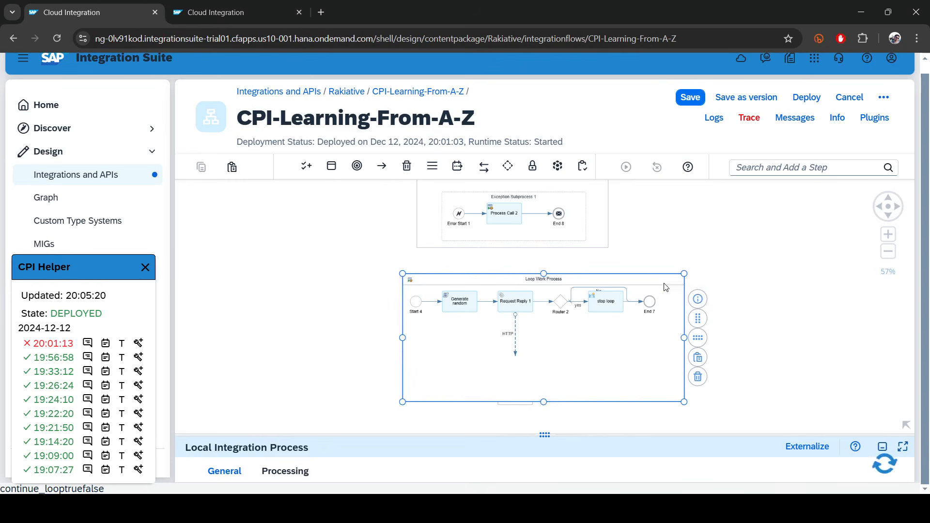
pyautogui.click(802, 167)
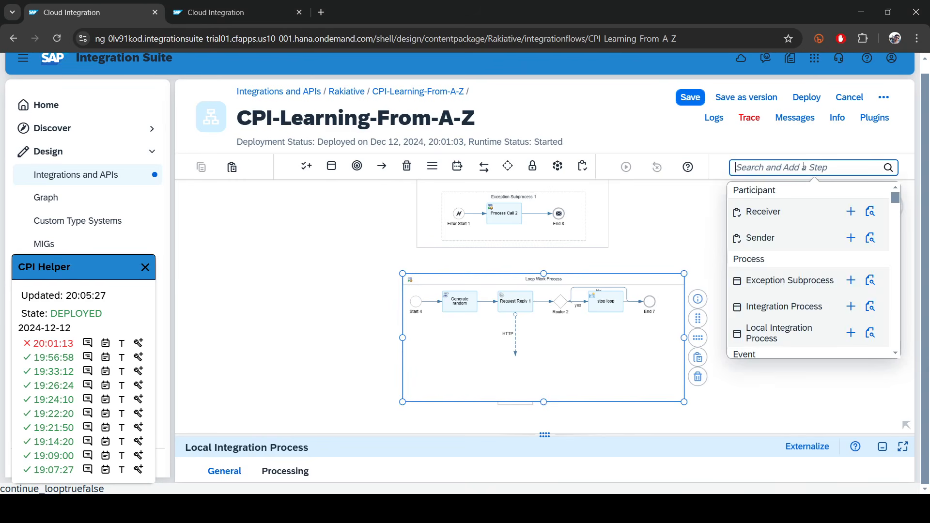
pyautogui.write('ex')
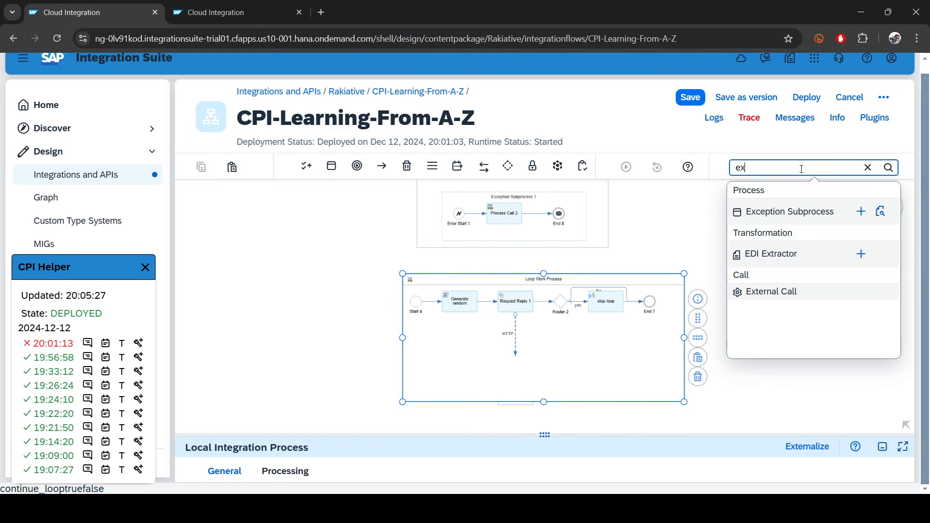
pyautogui.click(861, 211)
pyautogui.click(477, 349)
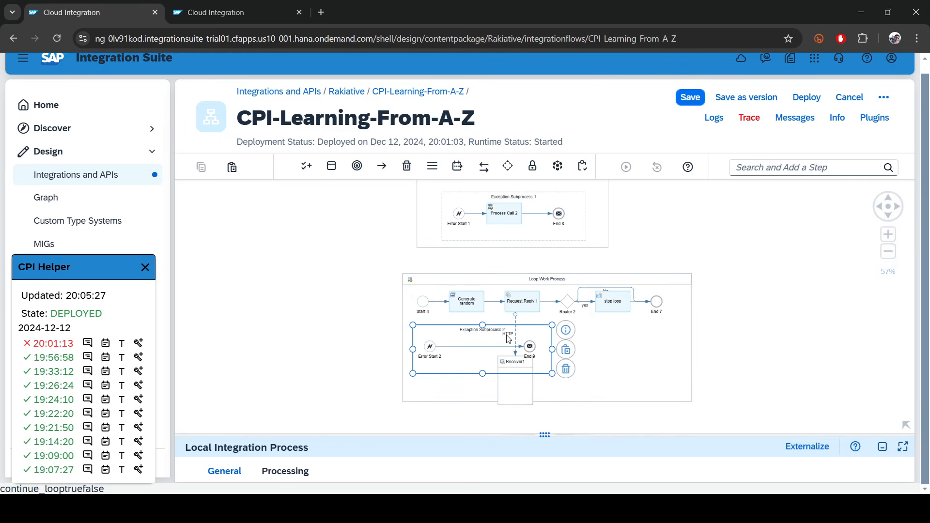
pyautogui.moveTo(464, 334); pyautogui.dragTo(523, 344)
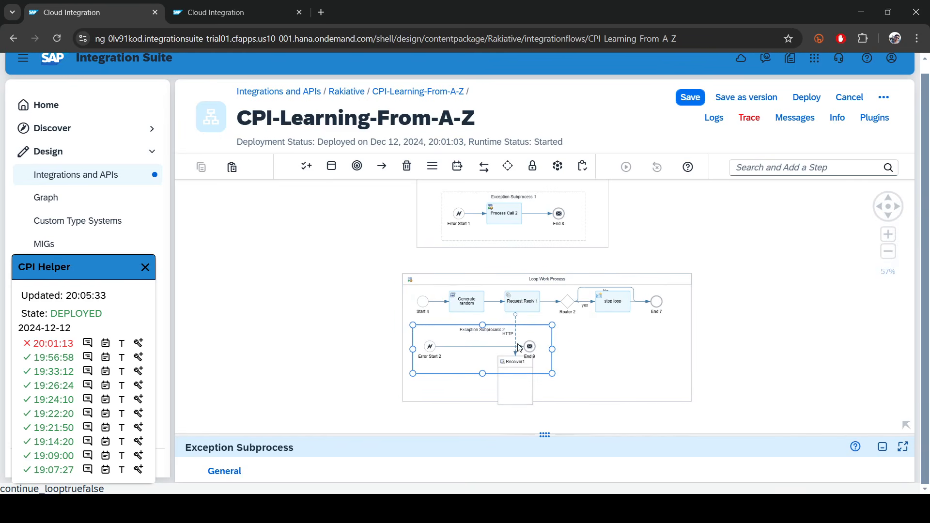
pyautogui.click(681, 291)
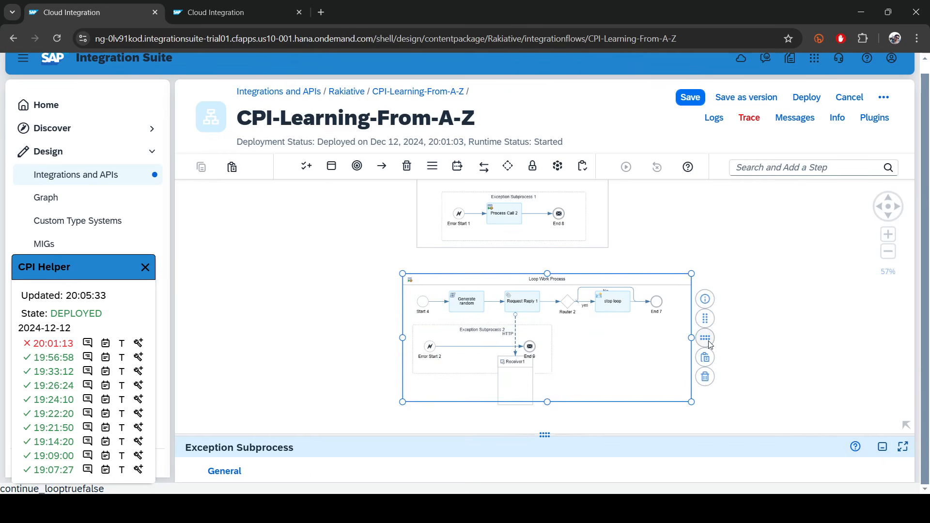
pyautogui.click(710, 343)
# Rename the Process Call in the Loop Process's Exception Subprocess as Handle Exception.
pyautogui.moveTo(679, 230); pyautogui.dragTo(619, 305)
pyautogui.click(434, 214)
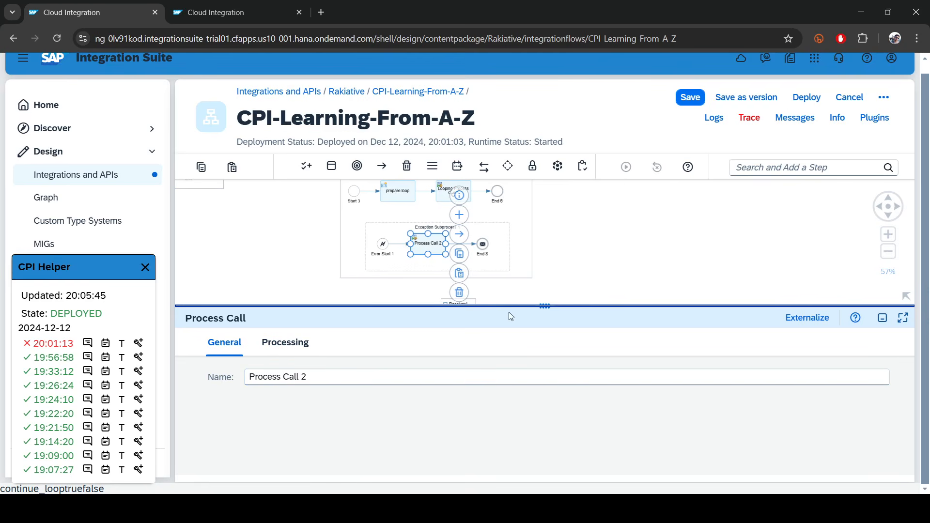
pyautogui.moveTo(320, 378); pyautogui.dragTo(129, 372)
pyautogui.write('Ha')
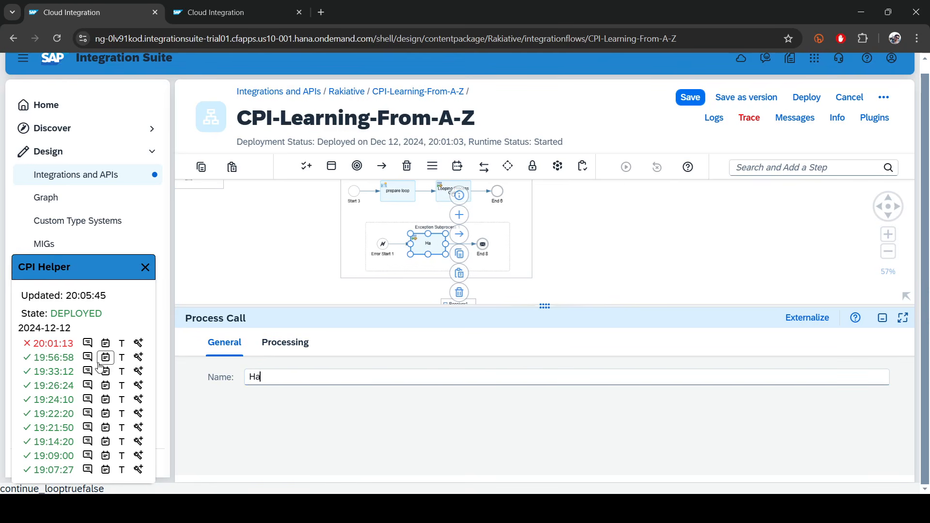
pyautogui.write('ndle Except')
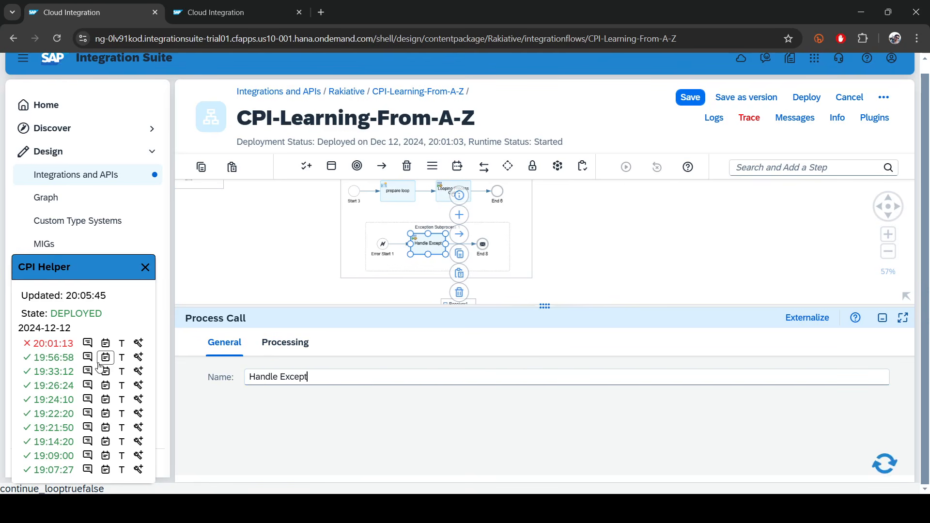
pyautogui.write('ion')
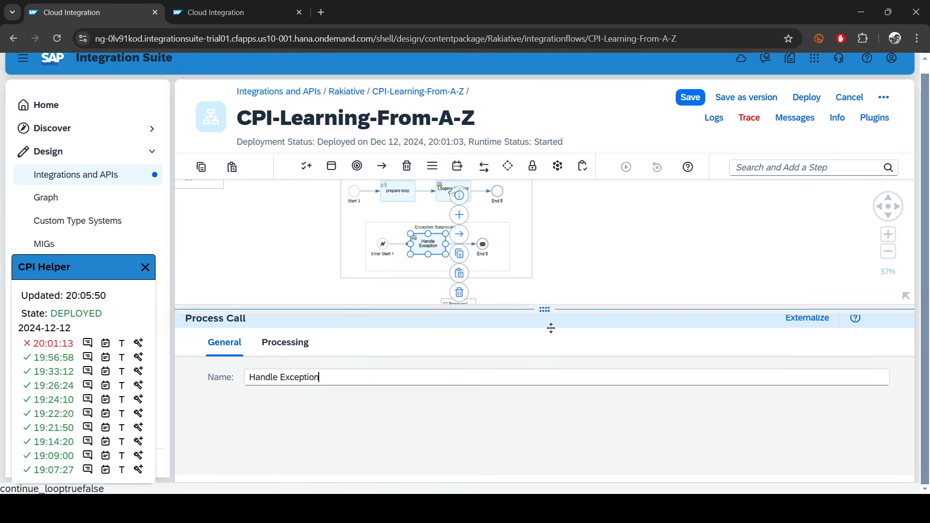
pyautogui.moveTo(556, 317); pyautogui.dragTo(502, 446)
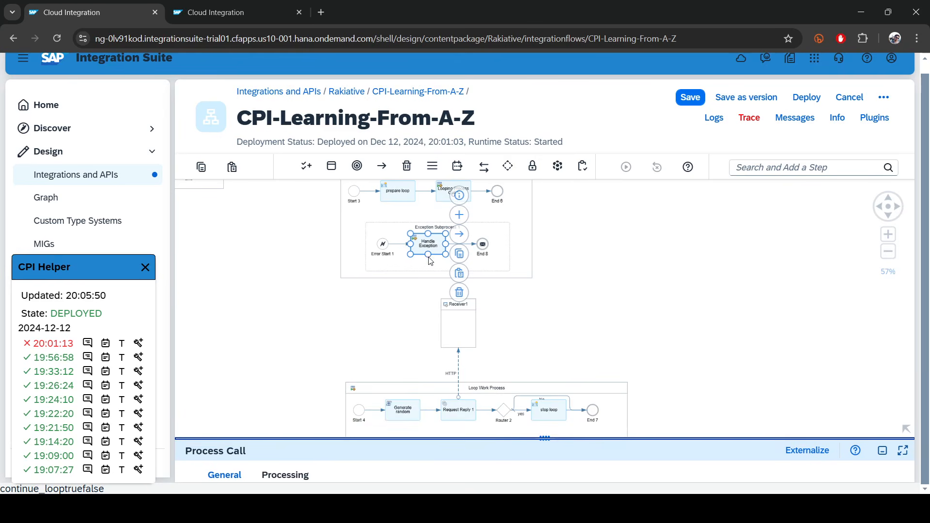
pyautogui.click(517, 259)
# Copy the Handle Exception process call and place the copy in the Loop Work Process's Exception Subprocess.
pyautogui.click(428, 247)
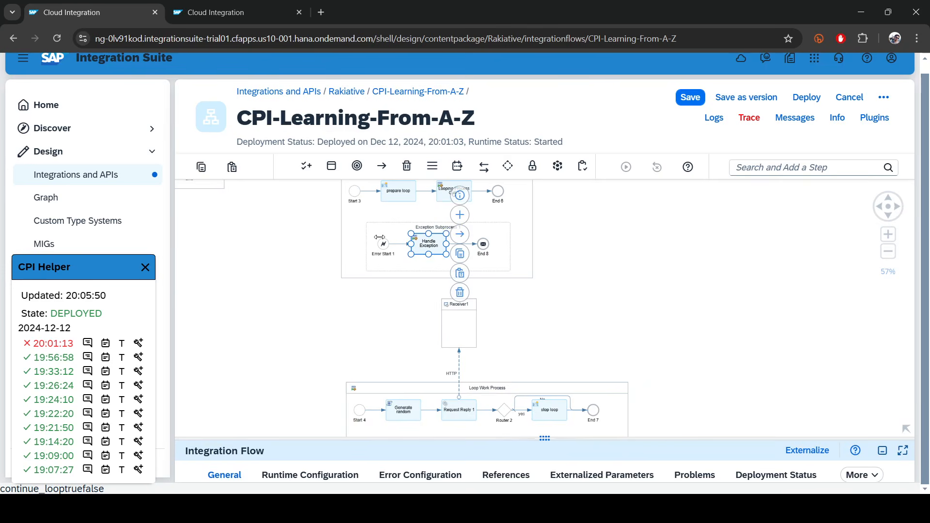
pyautogui.click(207, 171)
pyautogui.click(235, 169)
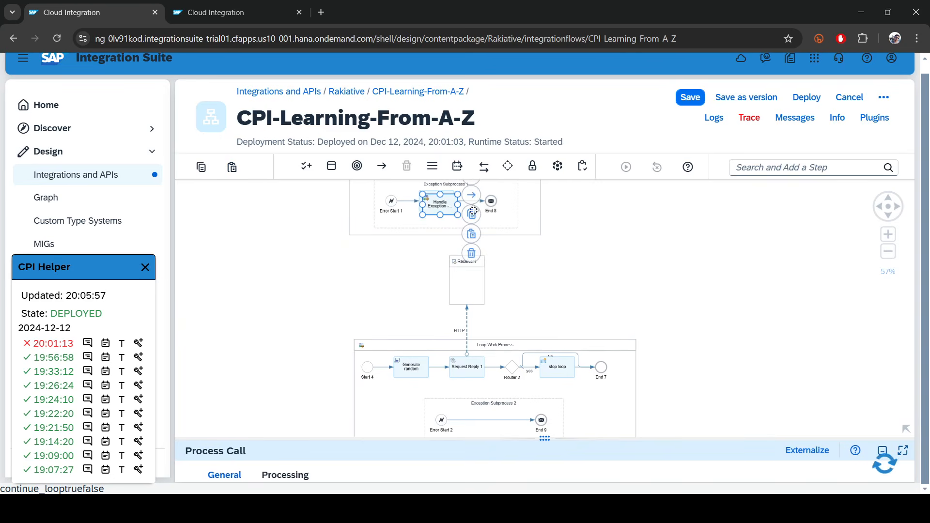
pyautogui.moveTo(476, 212); pyautogui.dragTo(496, 422)
pyautogui.scroll(-3, 678, 248)
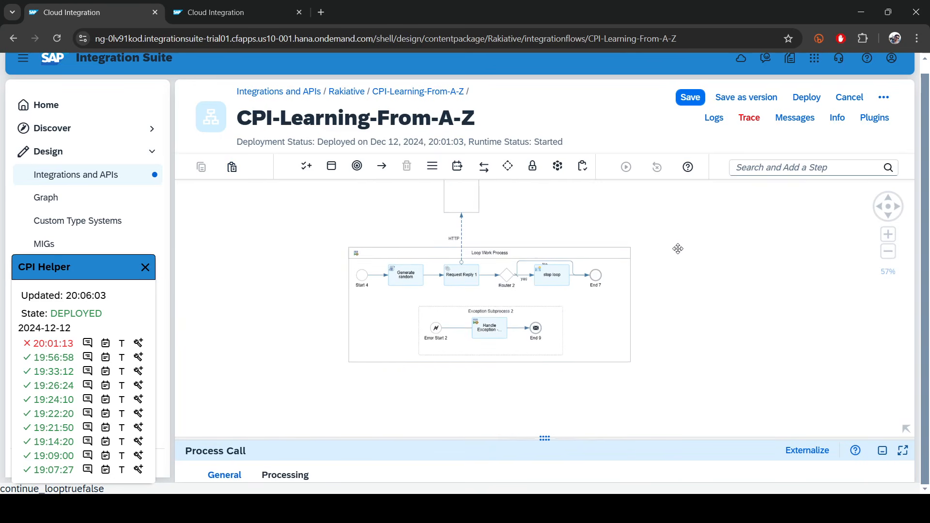
# Reposition the copied Handle Exception step so that it is connected between Error Start 2 and End 9.
pyautogui.moveTo(490, 320); pyautogui.dragTo(487, 301)
pyautogui.click(650, 331)
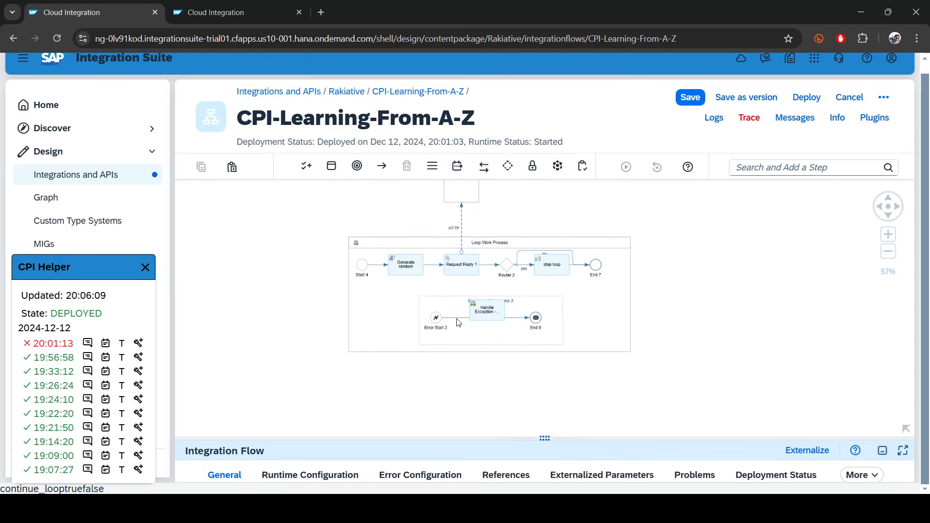
pyautogui.scroll(5, 457, 319)
pyautogui.click(523, 308)
pyautogui.moveTo(508, 304)
pyautogui.mouseDown()
pyautogui.moveTo(497, 304)
pyautogui.moveTo(512, 318)
pyautogui.moveTo(511, 304)
pyautogui.mouseUp()
pyautogui.scroll(-4, 766, 282)
pyautogui.click(803, 275)
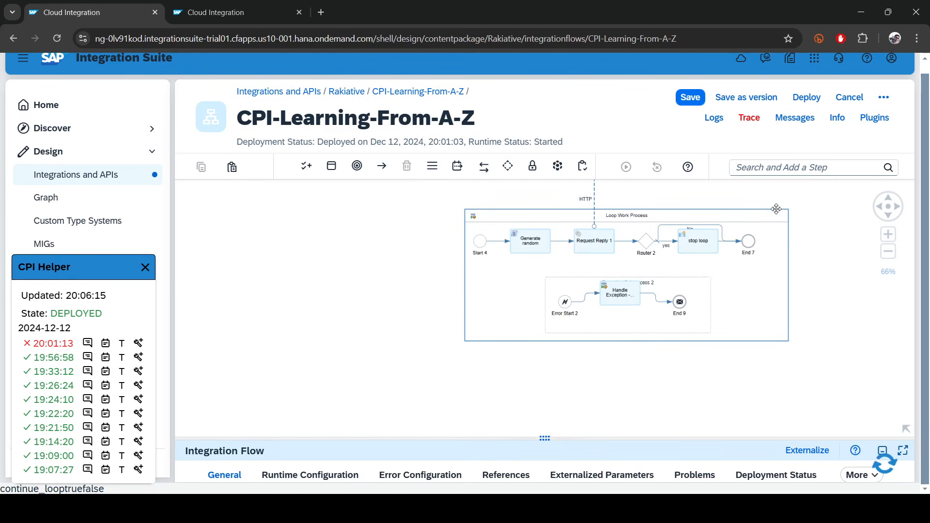
# Shift the Loop Work Process slightly and line up its copied Handle Exception step with Error Start 2 and End 9.
pyautogui.click(780, 227)
pyautogui.moveTo(803, 275); pyautogui.dragTo(805, 276)
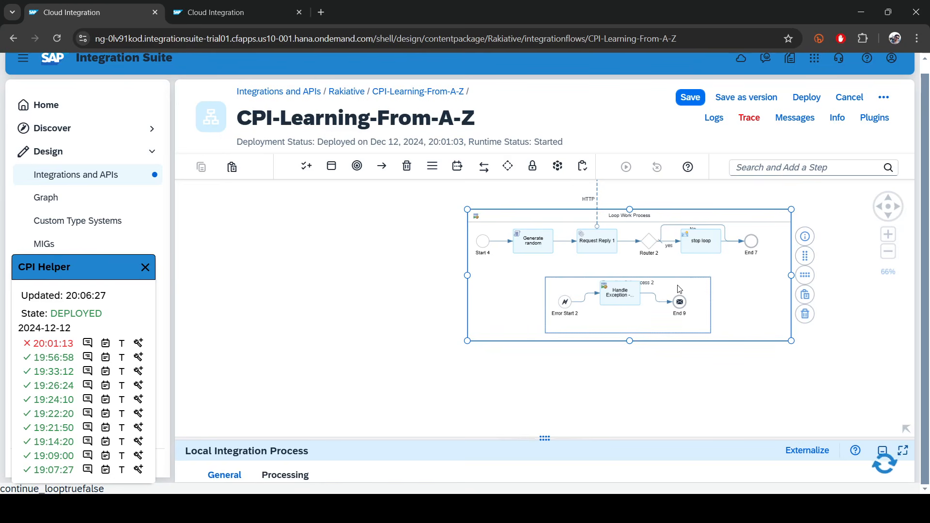
pyautogui.click(626, 300)
pyautogui.moveTo(619, 302); pyautogui.dragTo(623, 304)
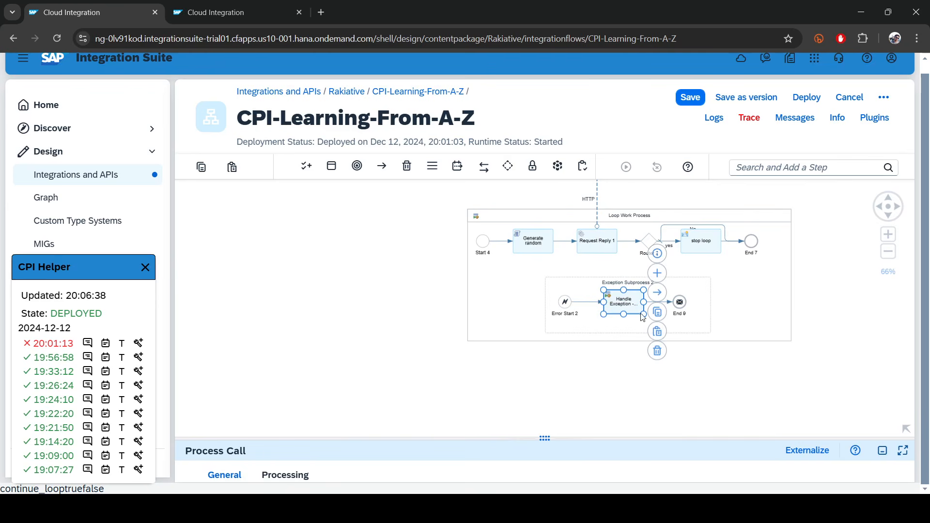
# Add a Local Integration Process in the empty area below the Iterating Splitter Process.
pyautogui.click(780, 168)
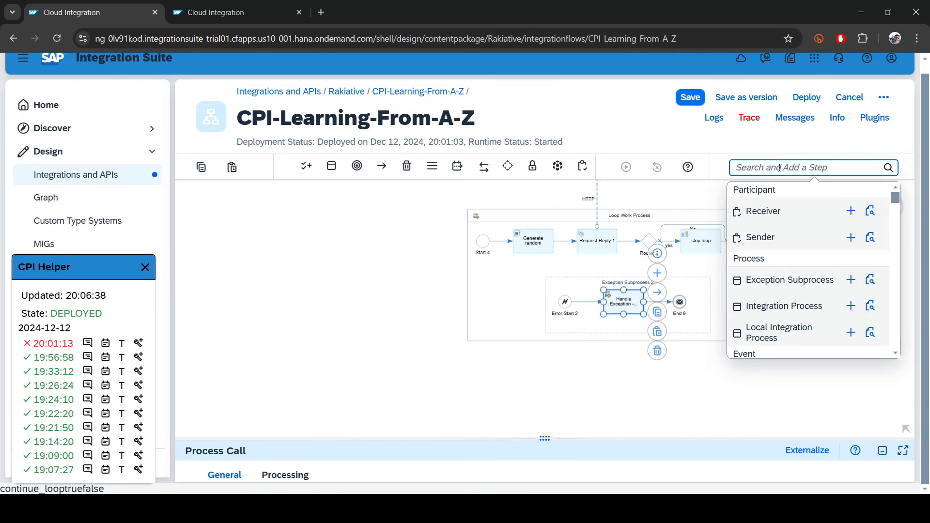
pyautogui.write('lo')
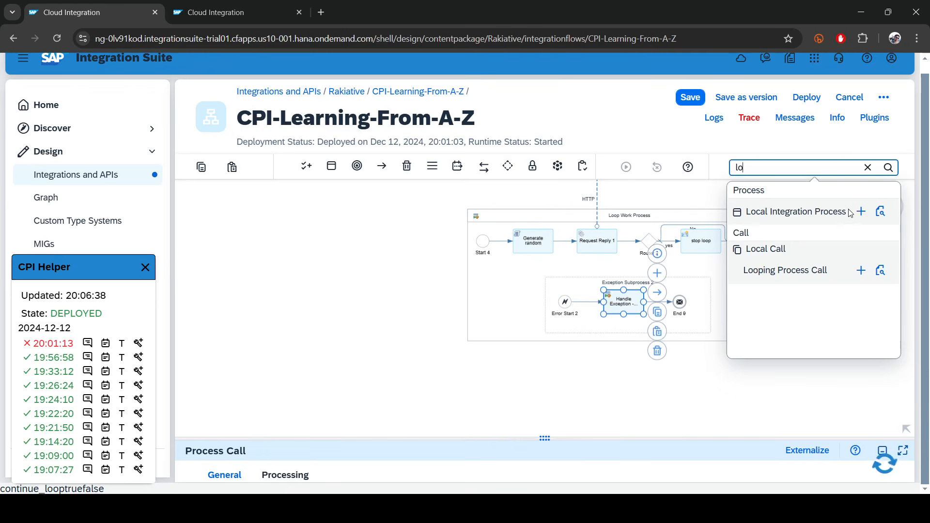
pyautogui.click(861, 212)
pyautogui.click(252, 321)
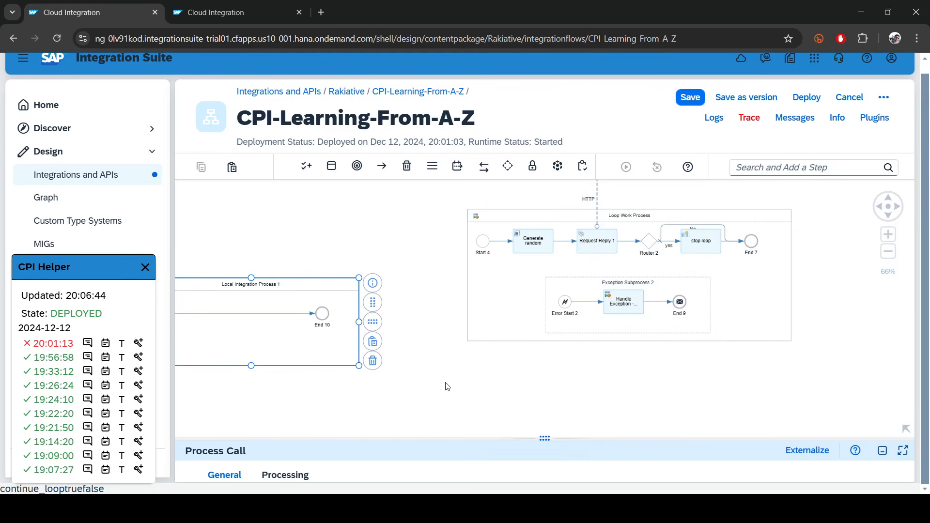
pyautogui.scroll(-3, 447, 386)
pyautogui.moveTo(361, 341); pyautogui.dragTo(270, 262)
pyautogui.scroll(3, 270, 261)
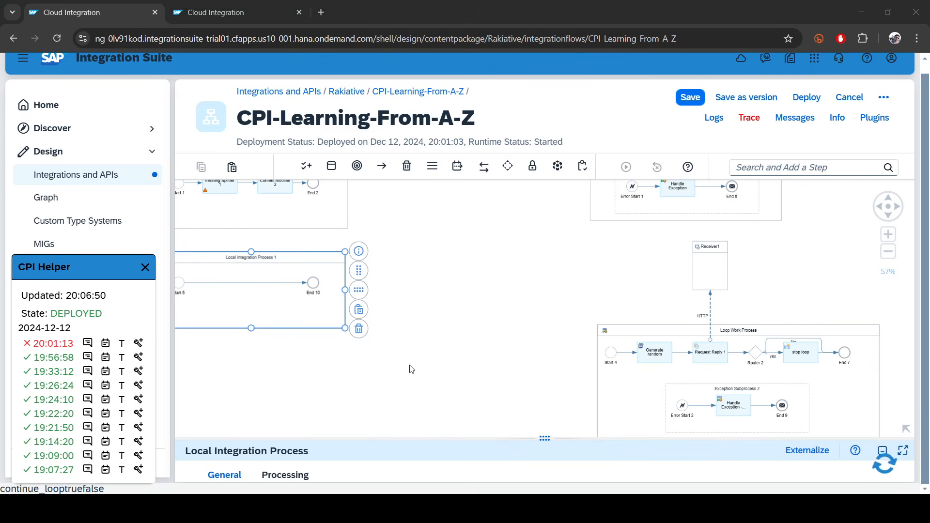
# Rename the new Local Integration Process as Exception Handler Process.
pyautogui.moveTo(421, 365); pyautogui.dragTo(575, 334)
pyautogui.scroll(5, 403, 251)
pyautogui.click(395, 222)
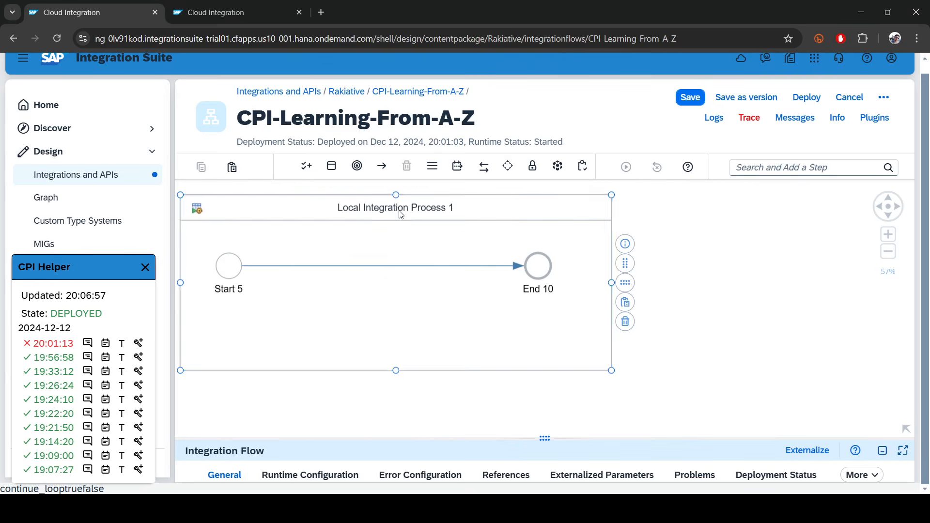
pyautogui.moveTo(405, 454); pyautogui.dragTo(404, 311)
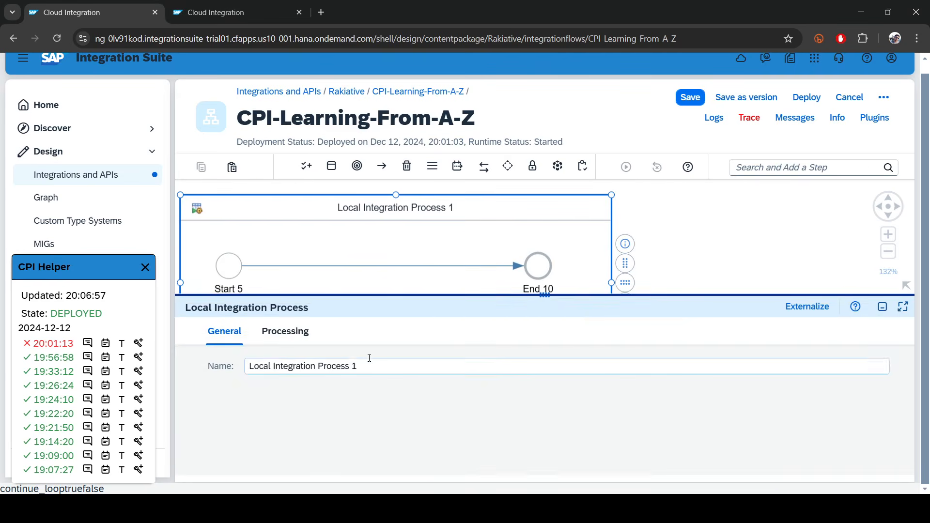
pyautogui.moveTo(315, 367); pyautogui.dragTo(213, 367)
pyautogui.write('Exc')
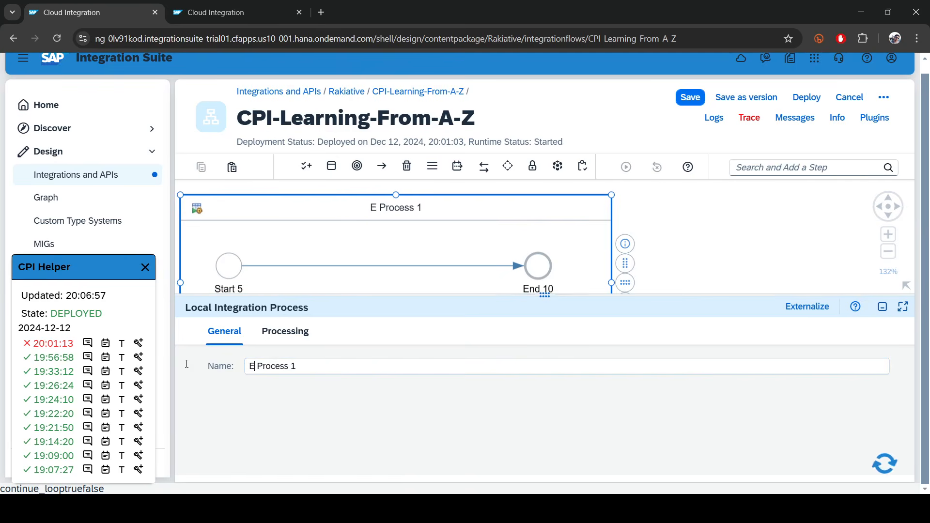
pyautogui.write('eption H')
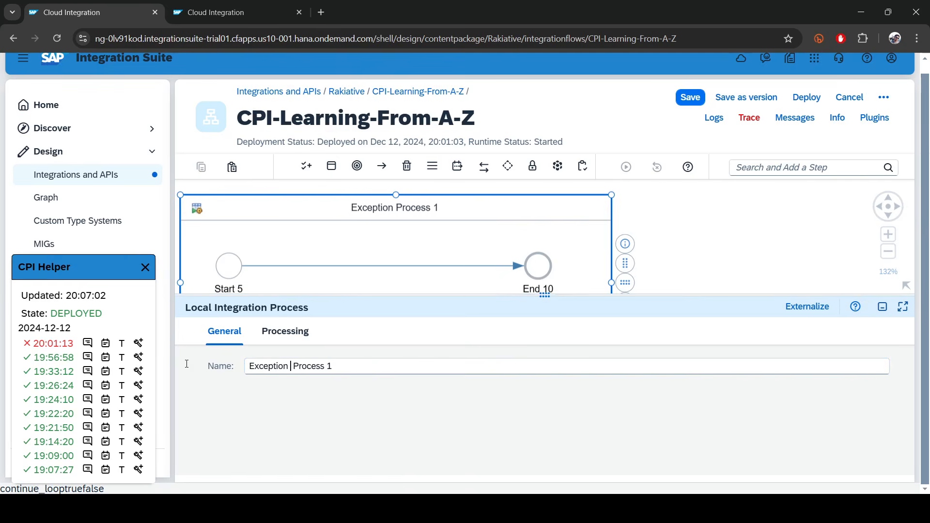
pyautogui.write('an')
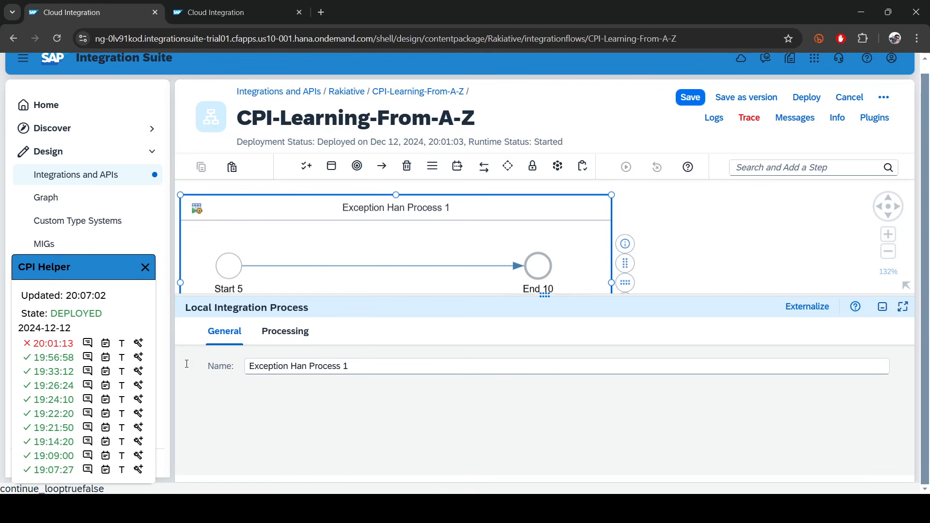
pyautogui.write('dler')
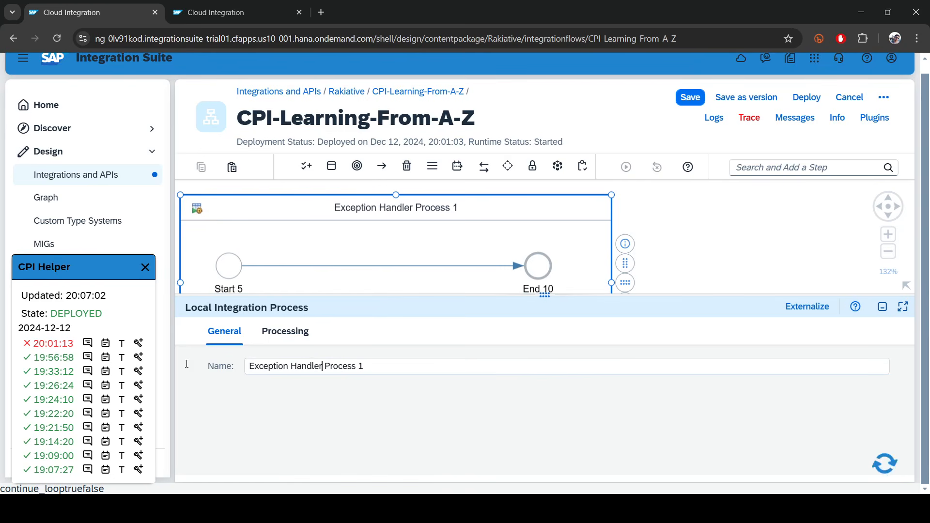
pyautogui.press('BackSpace')
pyautogui.press('BackSpace')
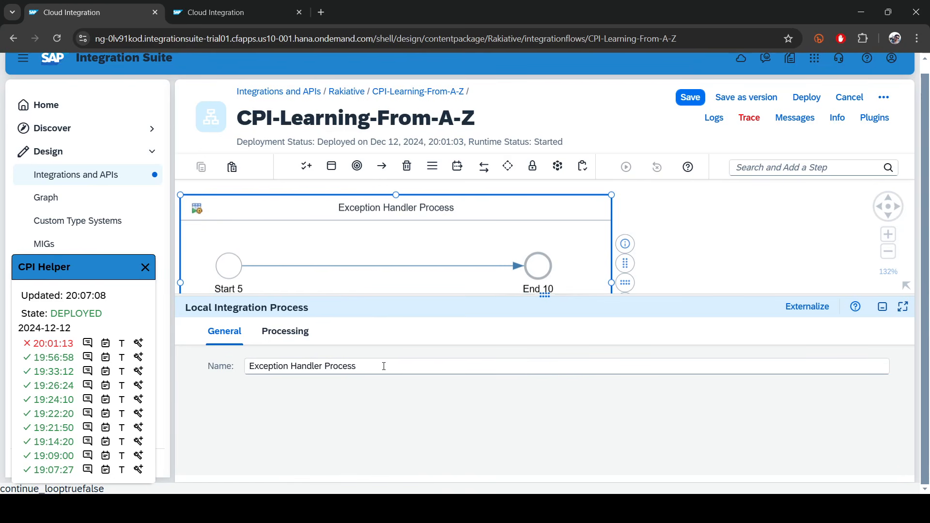
pyautogui.moveTo(544, 296); pyautogui.dragTo(546, 466)
pyautogui.scroll(-3, 743, 359)
pyautogui.click(563, 309)
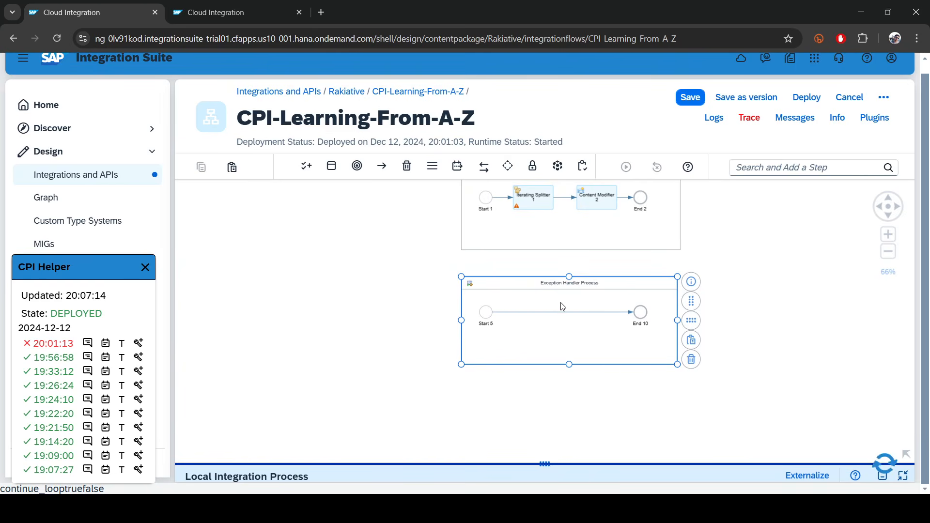
# Assign Exception Handler Process as the local integration process invoked by Handle Exception in the Loop Process's Exception Subprocess.
pyautogui.scroll(-2, 820, 289)
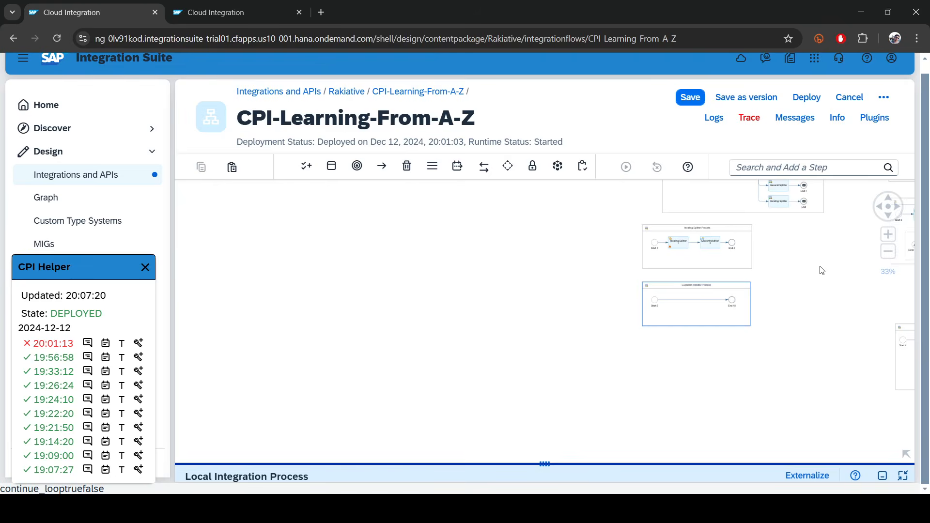
pyautogui.moveTo(820, 266); pyautogui.dragTo(384, 256)
pyautogui.scroll(3, 526, 239)
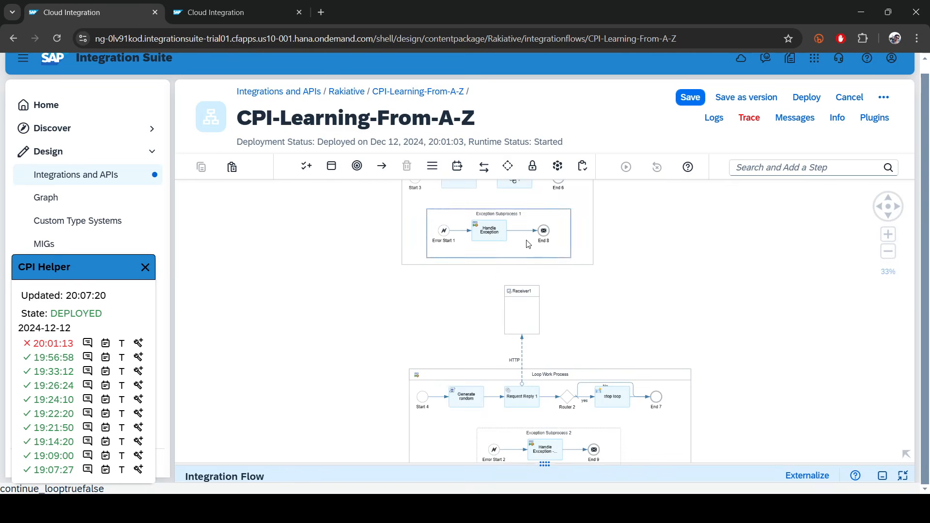
pyautogui.scroll(-1, 612, 298)
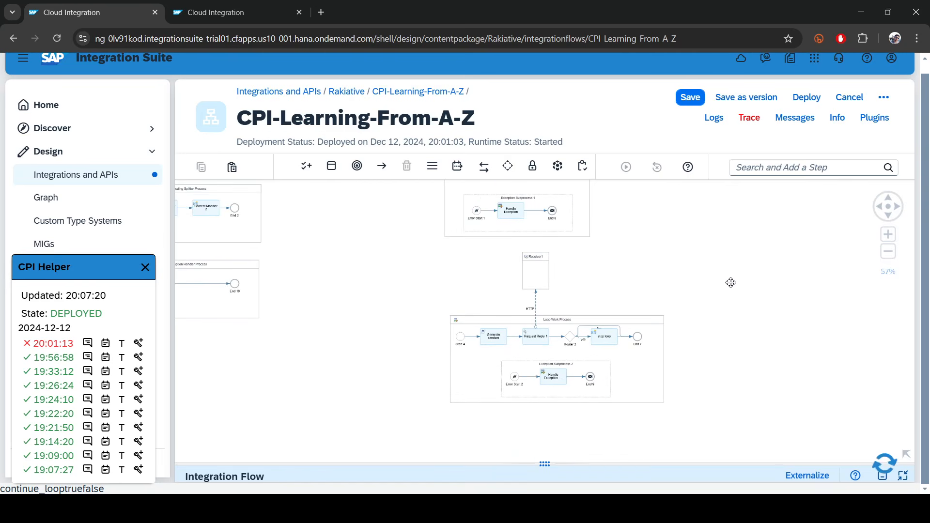
pyautogui.click(514, 216)
pyautogui.moveTo(543, 464); pyautogui.dragTo(547, 421)
pyautogui.click(680, 264)
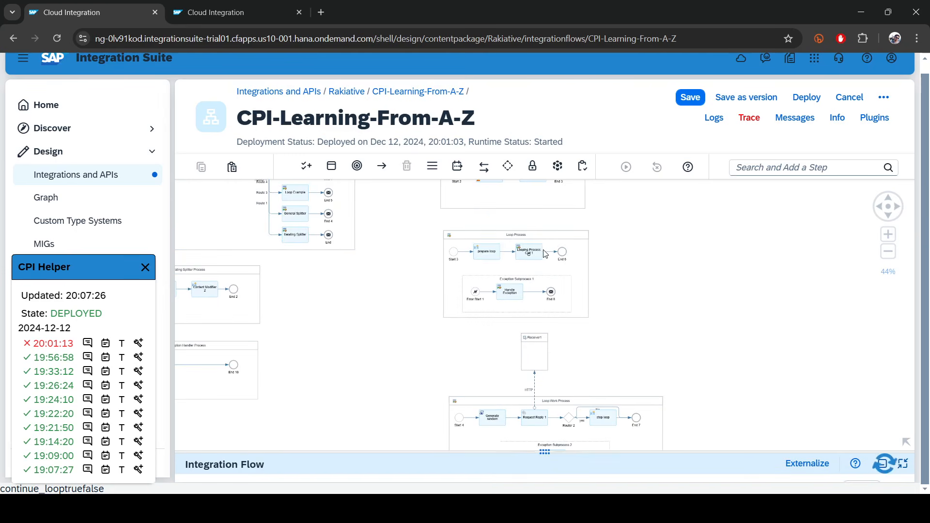
pyautogui.scroll(1, 546, 253)
pyautogui.click(493, 318)
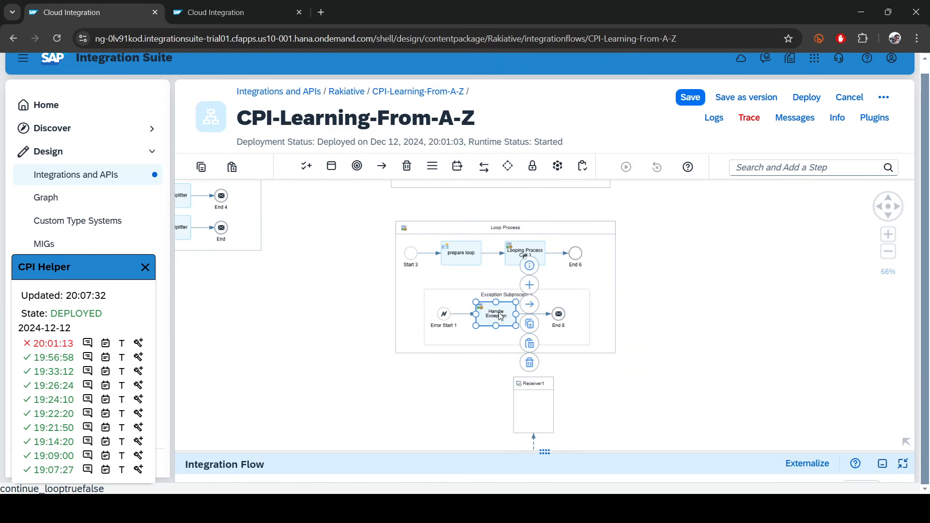
pyautogui.moveTo(526, 454); pyautogui.dragTo(516, 305)
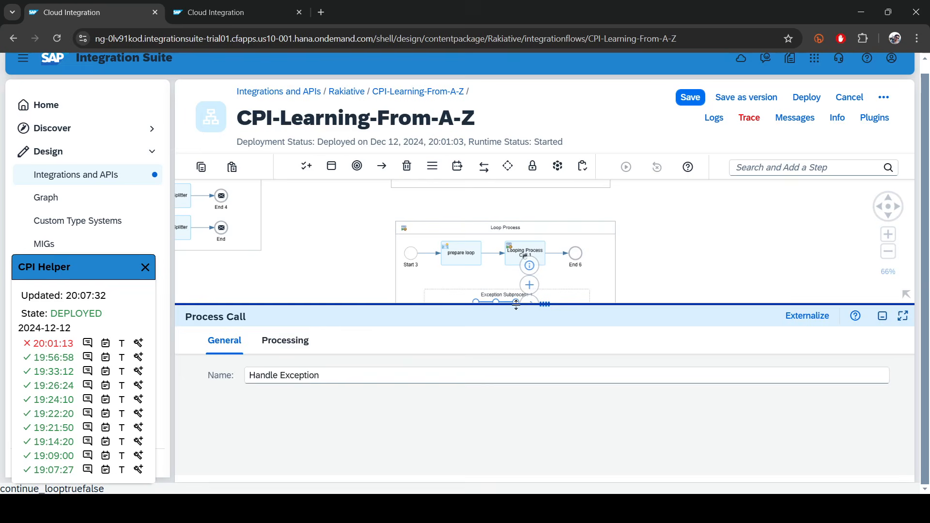
pyautogui.click(285, 340)
pyautogui.click(465, 376)
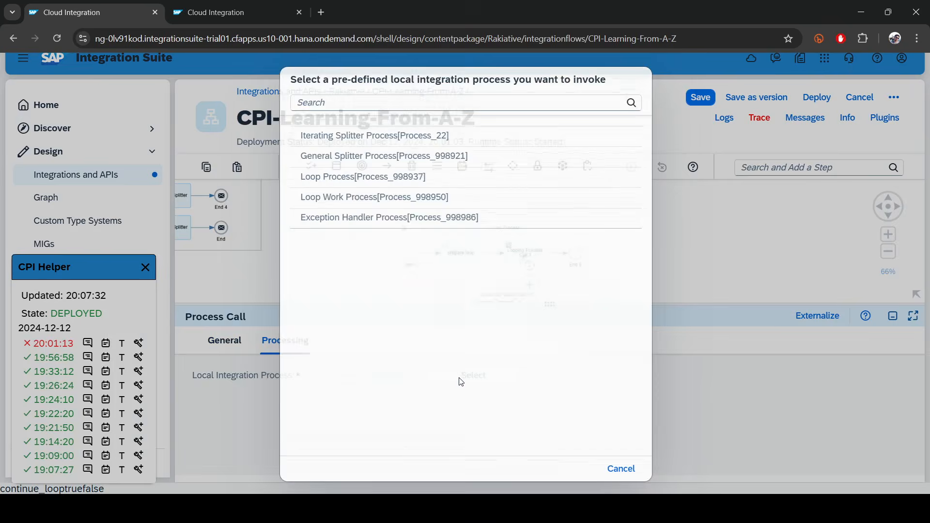
pyautogui.click(348, 221)
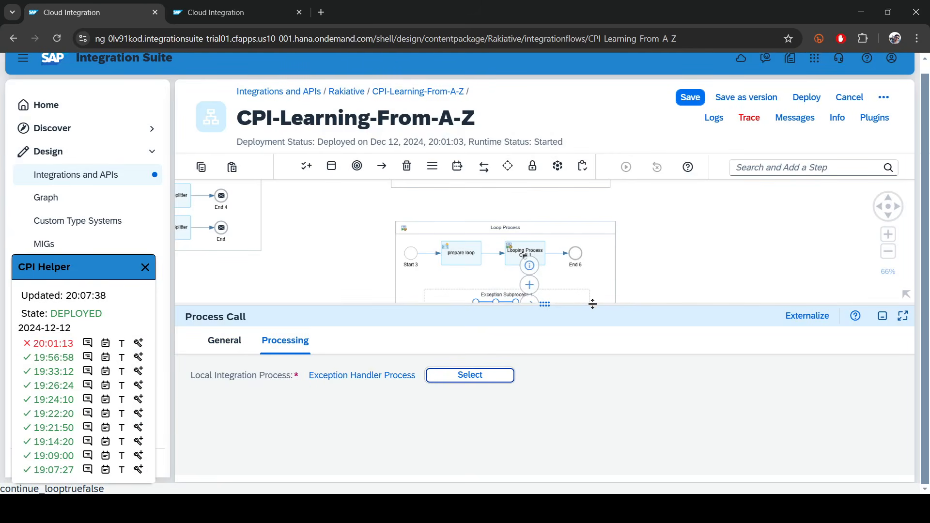
pyautogui.moveTo(592, 304); pyautogui.dragTo(590, 479)
# Remove the copy suffix from the process call in the Loop Work Process's Exception Subprocess, leaving the name Handle Exception.
pyautogui.click(639, 322)
pyautogui.scroll(-5, 625, 271)
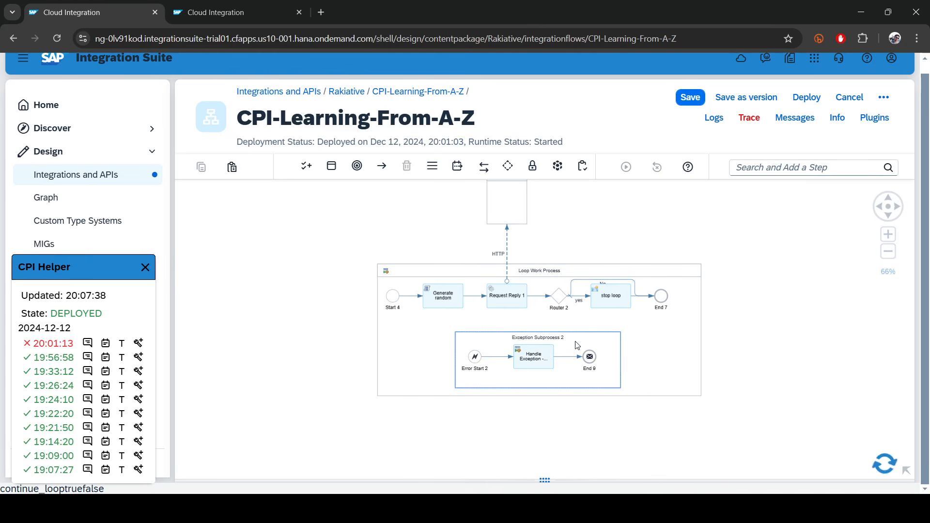
pyautogui.scroll(2, 712, 356)
pyautogui.moveTo(739, 299); pyautogui.dragTo(730, 275)
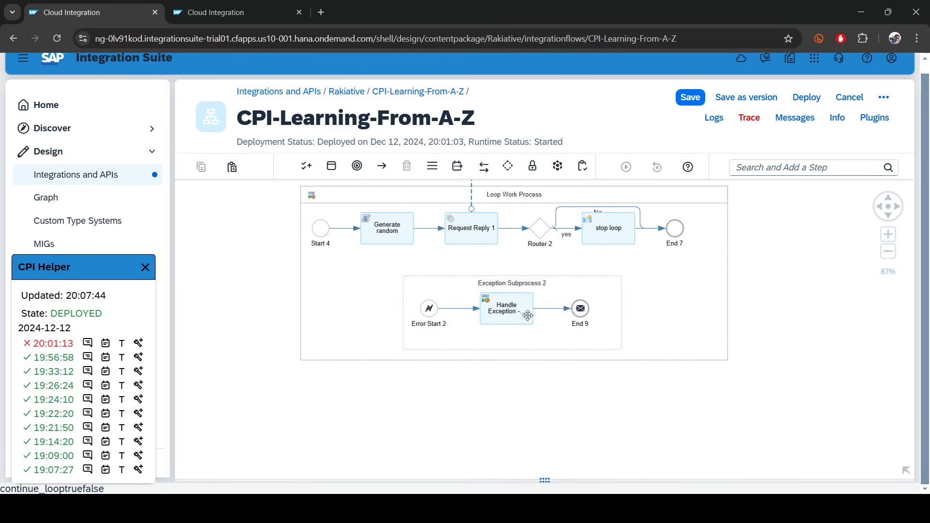
pyautogui.click(507, 316)
pyautogui.moveTo(562, 480); pyautogui.dragTo(562, 313)
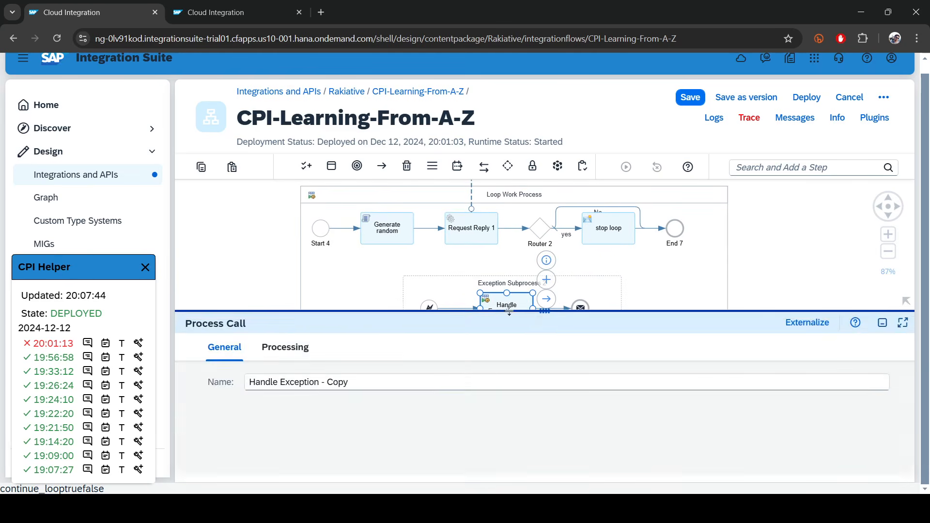
pyautogui.doubleClick(336, 383)
pyautogui.press('BackSpace')
pyautogui.press('BackSpace')
pyautogui.press('BackSpace')
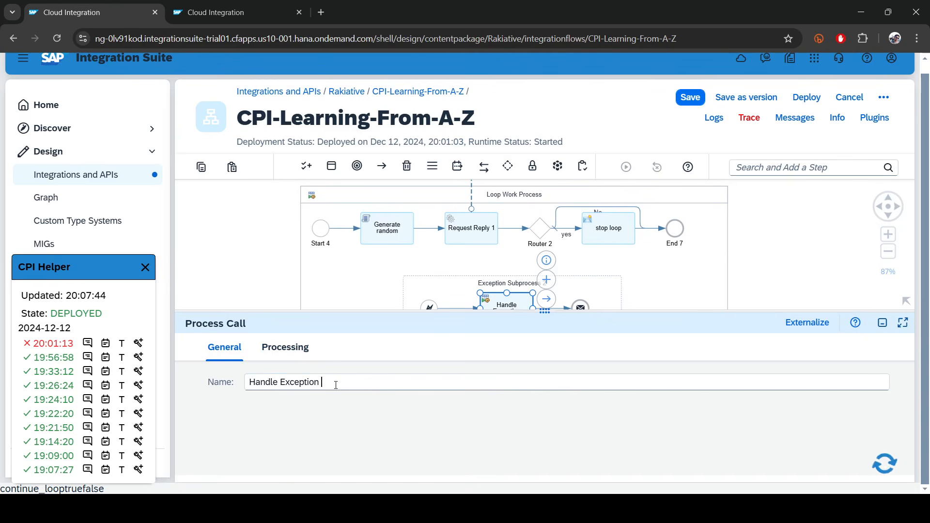
# Assign Exception Handler Process as the local integration process invoked by the Loop Work Process's Handle Exception call.
pyautogui.click(297, 354)
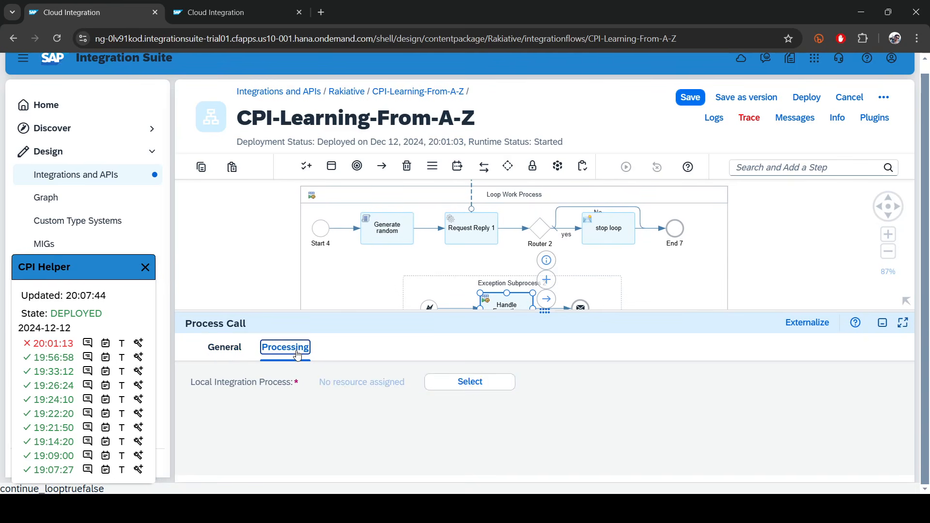
pyautogui.click(472, 382)
pyautogui.click(358, 224)
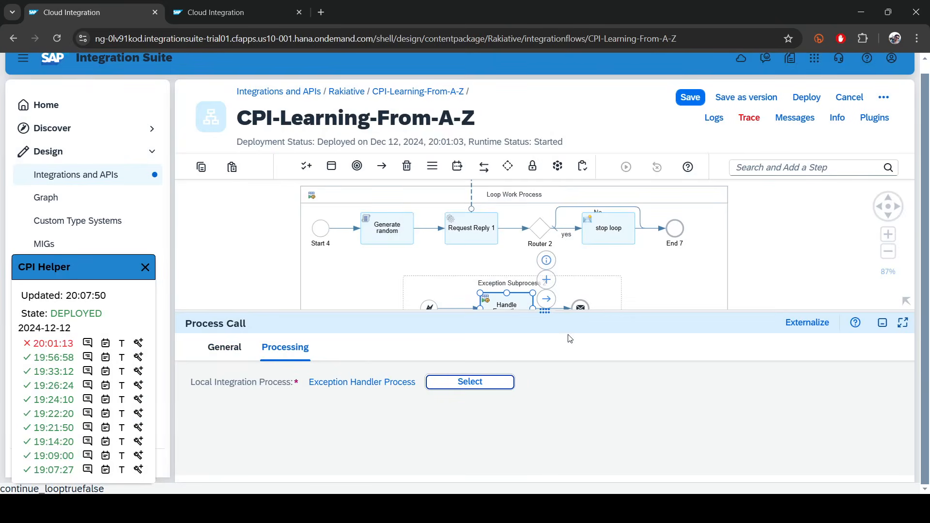
pyautogui.moveTo(520, 316); pyautogui.dragTo(520, 477)
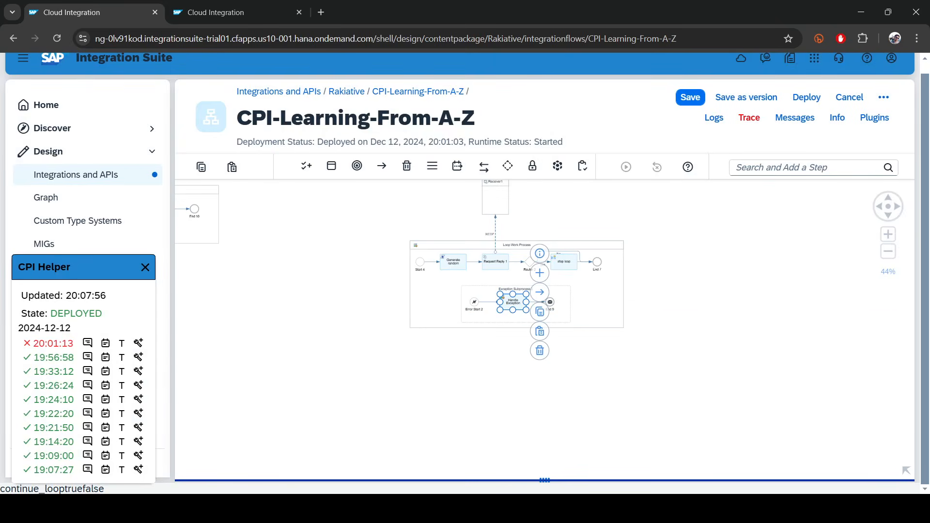
pyautogui.hotkey('alt', 'Tab')
pyautogui.hotkey('alt', 'Tab')
pyautogui.hotkey('alt', 'Tab')
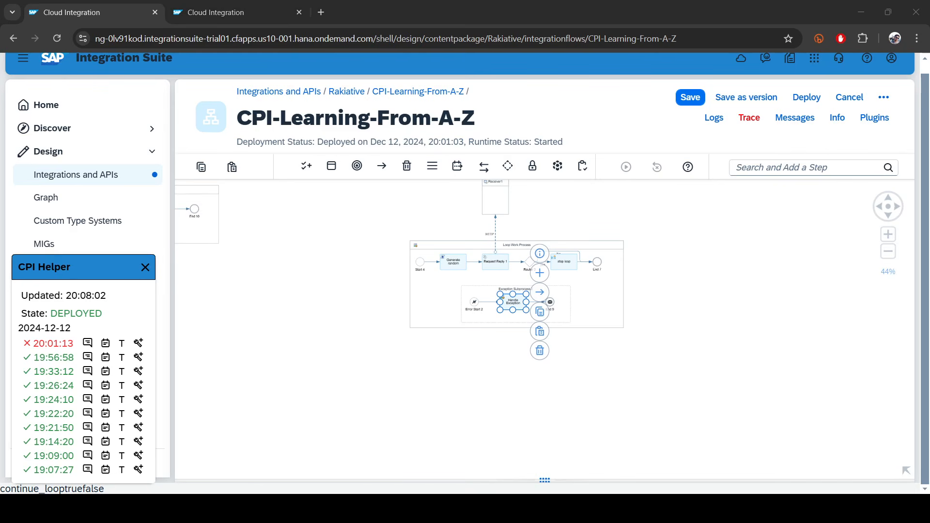
# Add a Groovy Script step between Start 5 and End 10 in the Exception Handler Process.
pyautogui.scroll(-5, 379, 351)
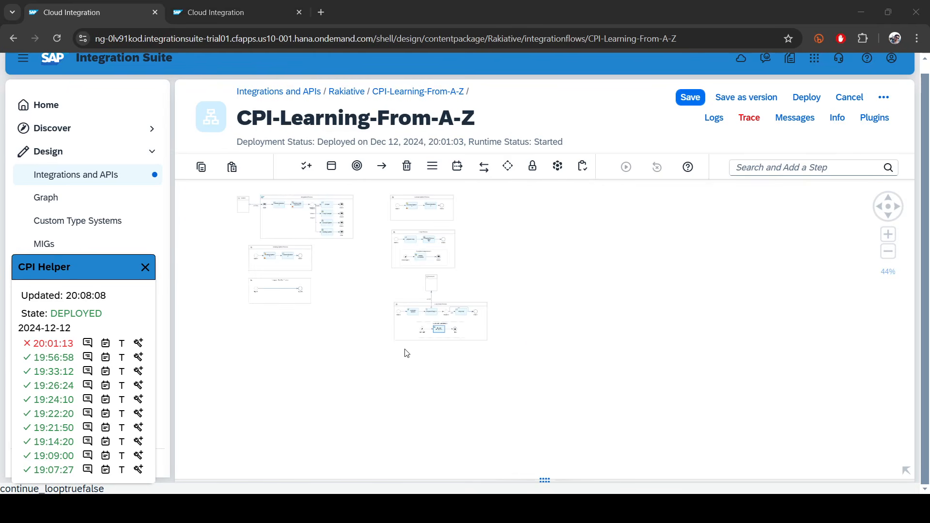
pyautogui.moveTo(336, 352); pyautogui.dragTo(441, 318)
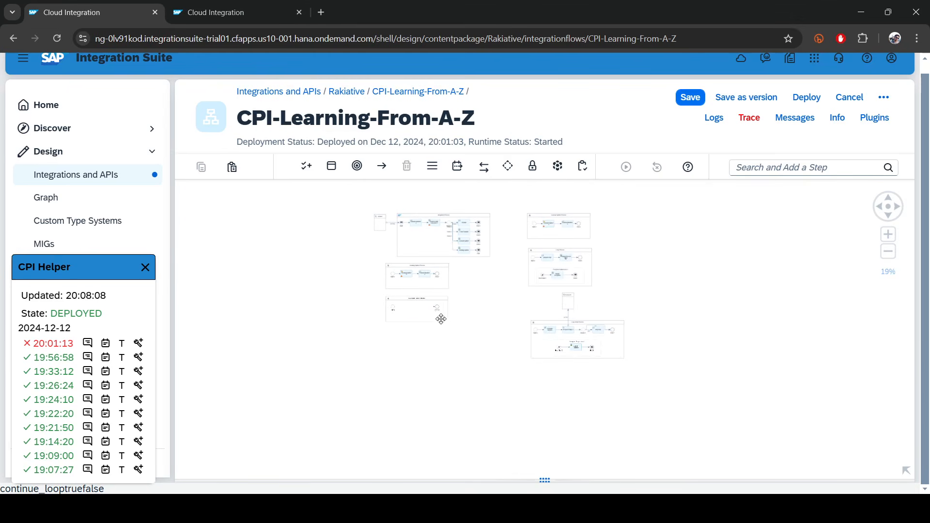
pyautogui.scroll(5, 434, 315)
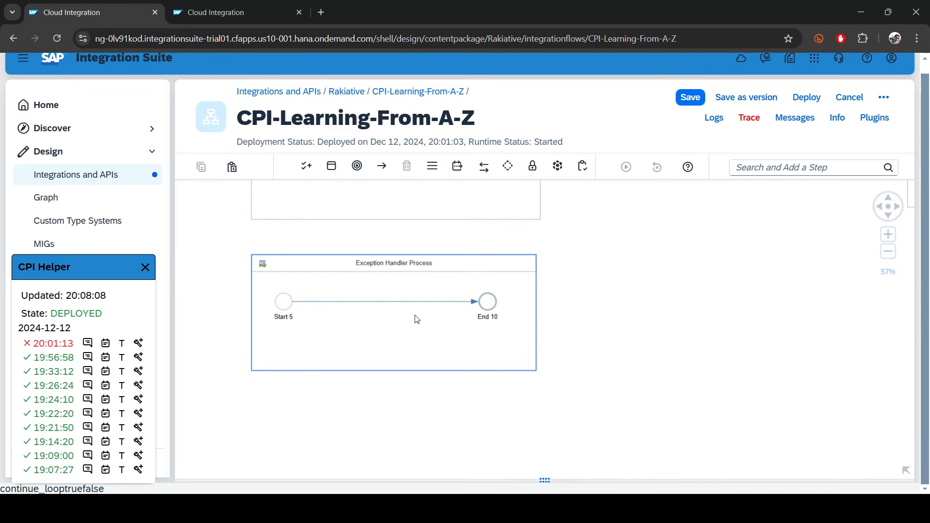
pyautogui.moveTo(632, 281); pyautogui.dragTo(656, 287)
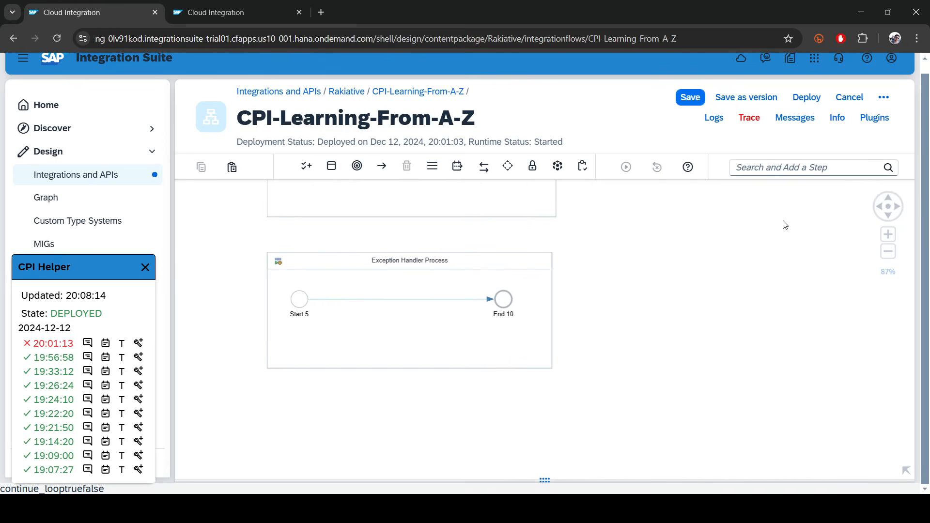
pyautogui.click(394, 271)
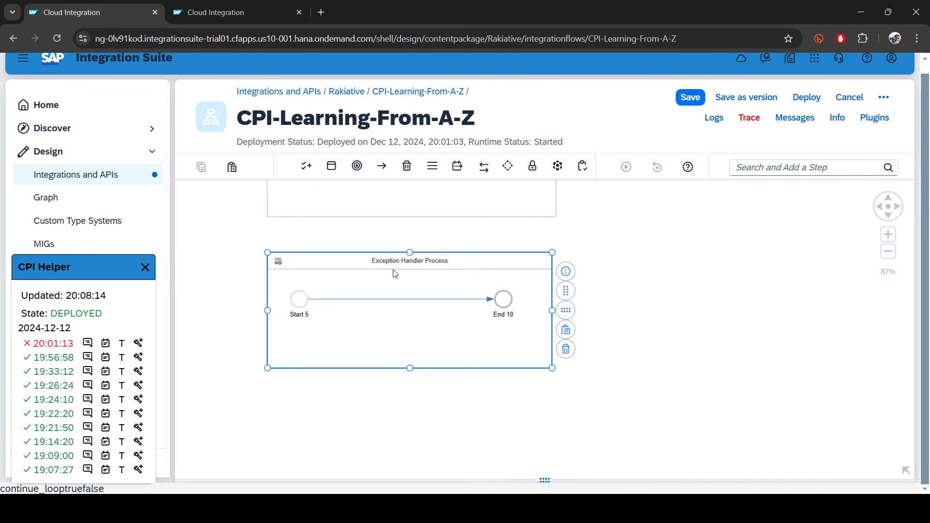
pyautogui.click(367, 299)
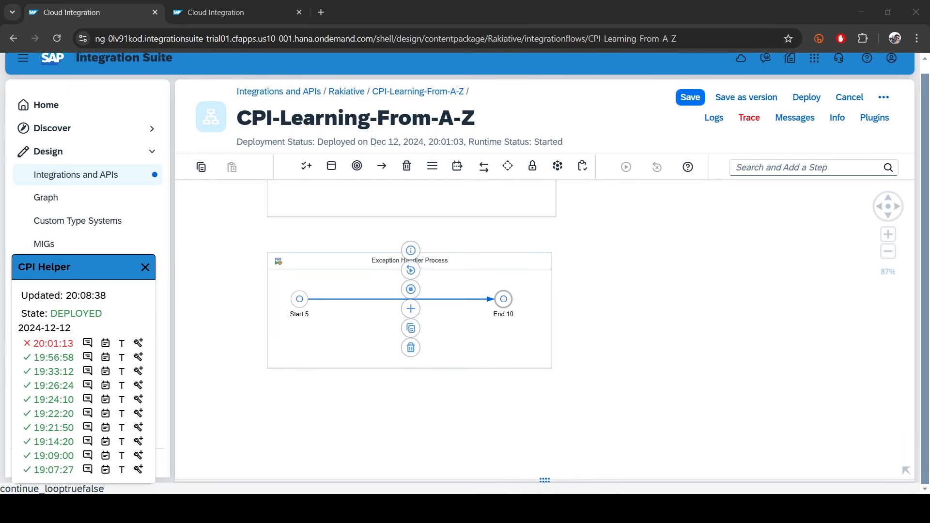
pyautogui.click(790, 168)
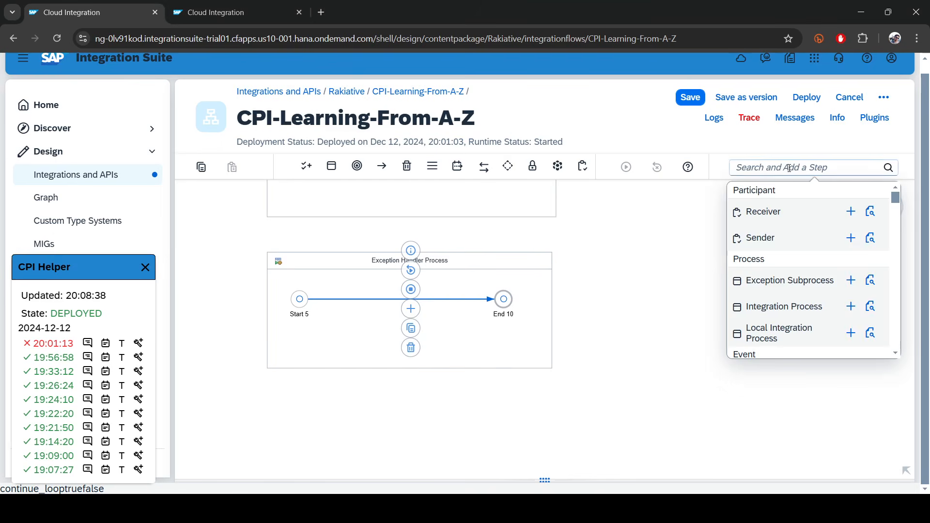
pyautogui.write('groo')
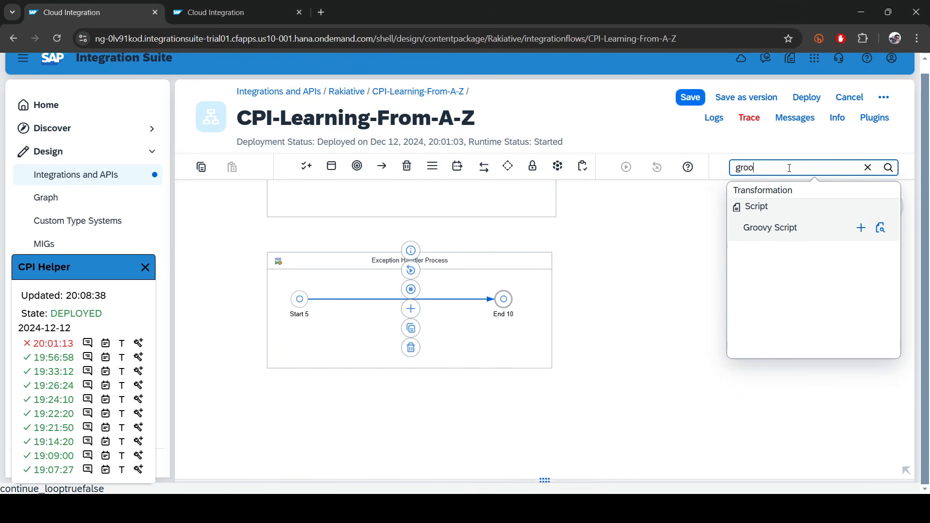
pyautogui.click(863, 231)
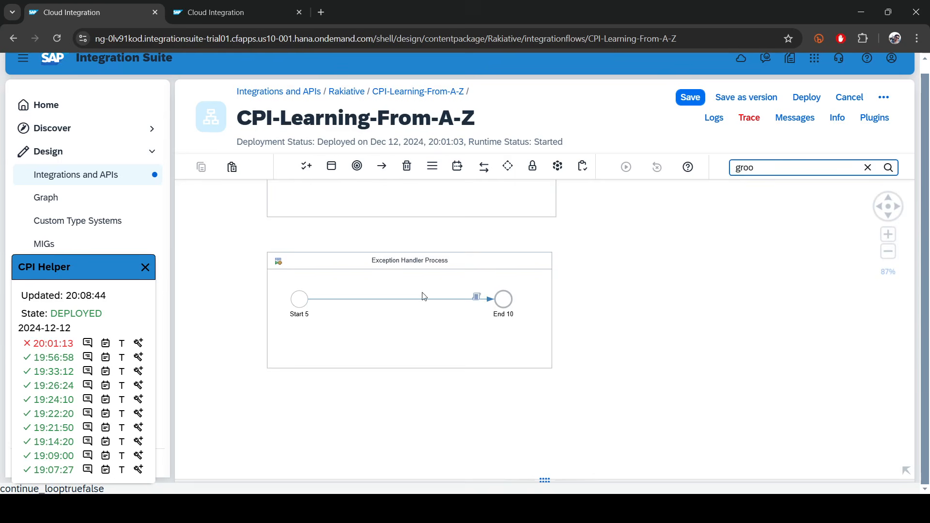
pyautogui.click(354, 299)
pyautogui.moveTo(354, 299); pyautogui.dragTo(359, 301)
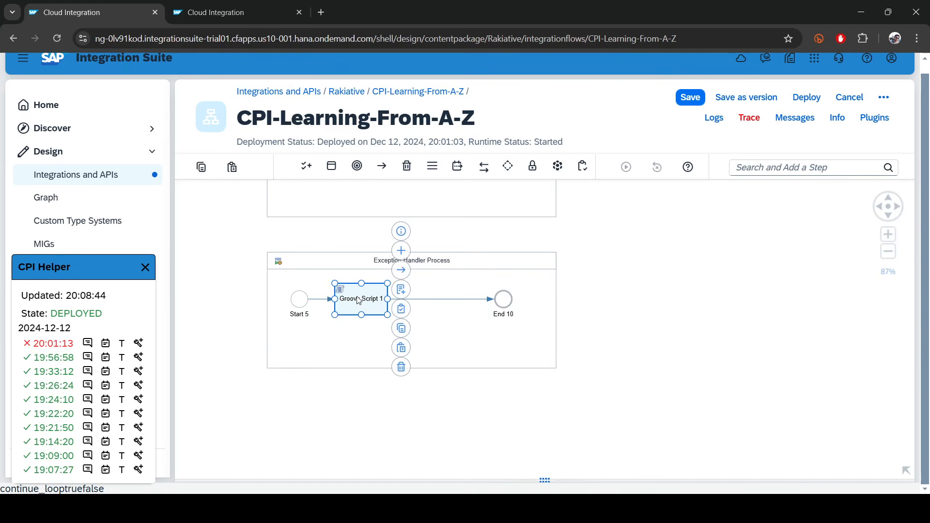
# Create a script for Groovy Script 1, replacing the template with code that logs CamelExceptionCaught details as attachments and stores them as message properties.
pyautogui.hotkey('alt', 'Tab')
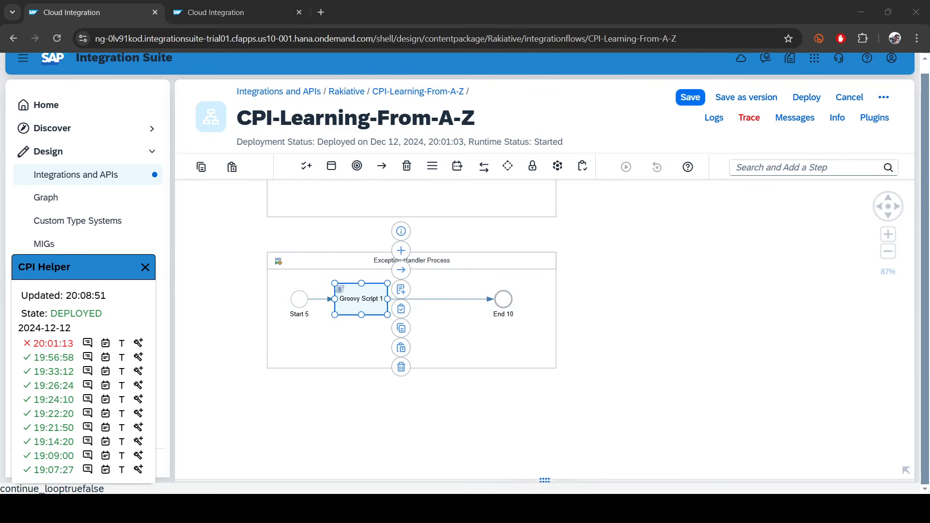
pyautogui.click(405, 295)
pyautogui.click(403, 292)
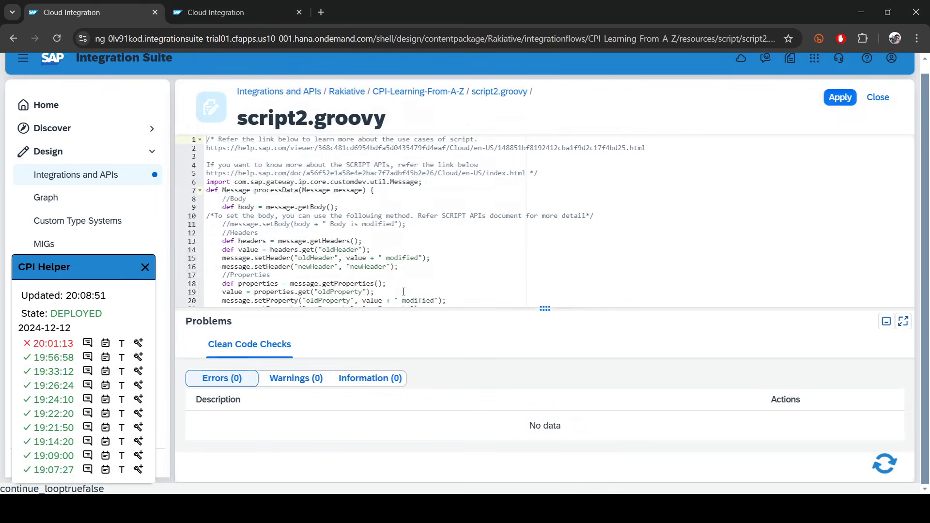
pyautogui.click(403, 291)
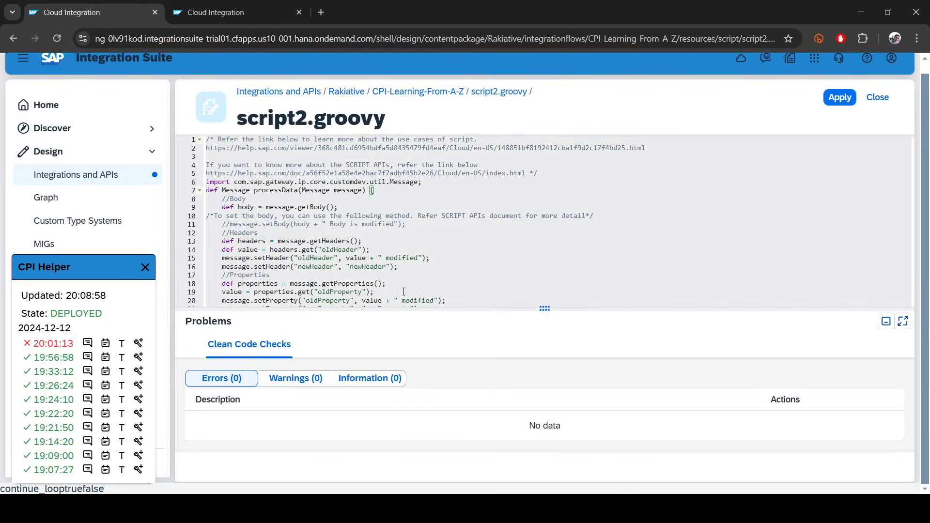
pyautogui.moveTo(563, 308); pyautogui.dragTo(541, 409)
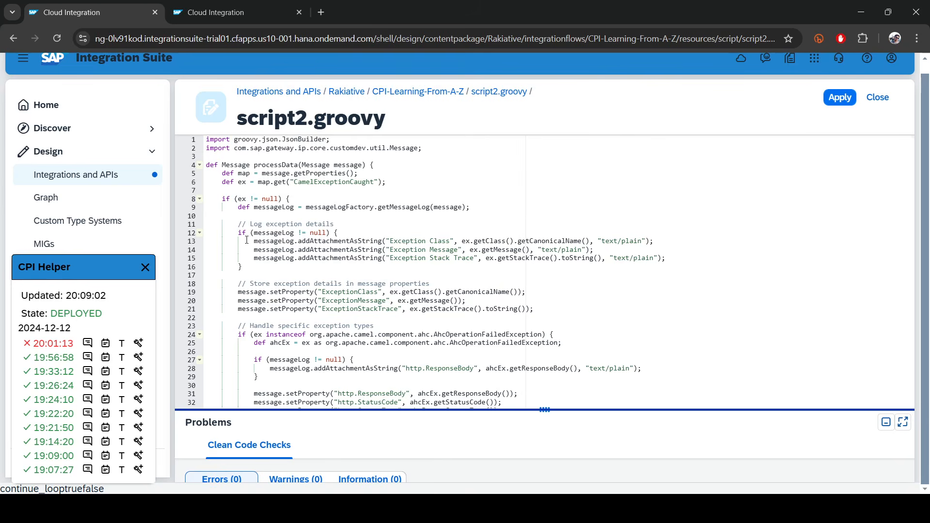
# Examine the script's addAttachmentAsString lines, and the Logs section of the failed CPI-Learning-From-A-Z message in Monitor Message Processing.
pyautogui.moveTo(242, 241); pyautogui.dragTo(680, 257)
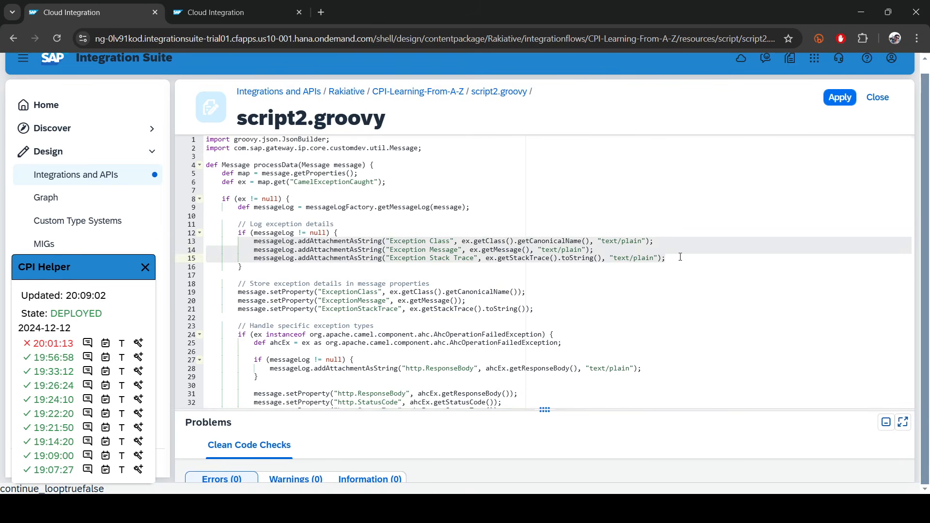
pyautogui.click(216, 7)
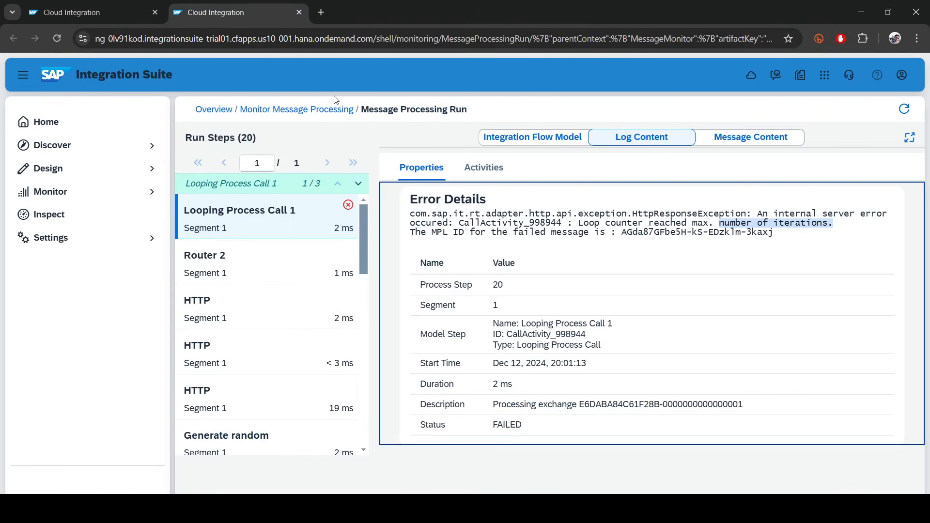
pyautogui.click(322, 109)
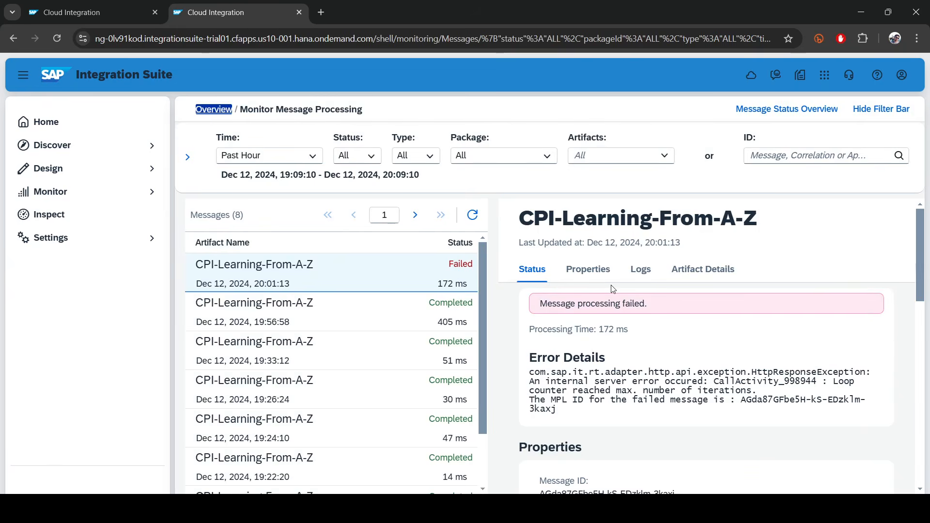
pyautogui.scroll(-10, 612, 287)
pyautogui.scroll(2, 628, 316)
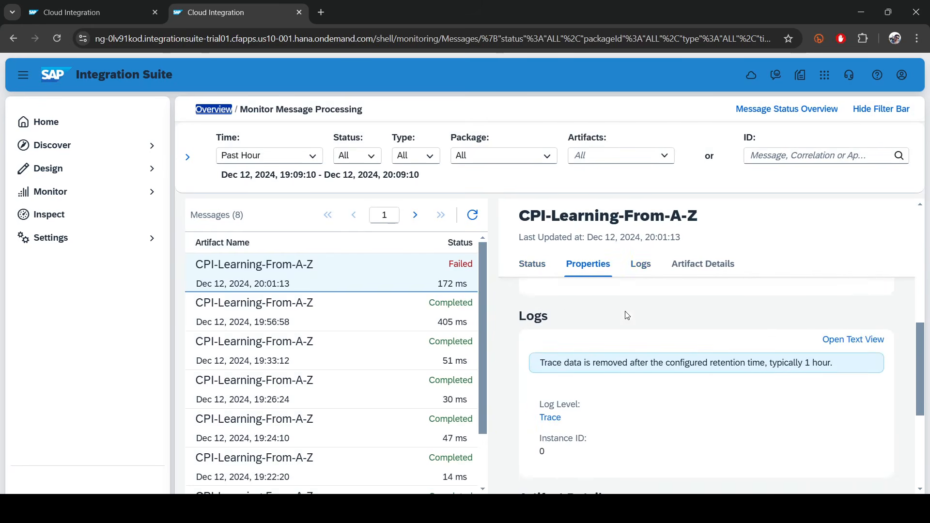
pyautogui.click(641, 264)
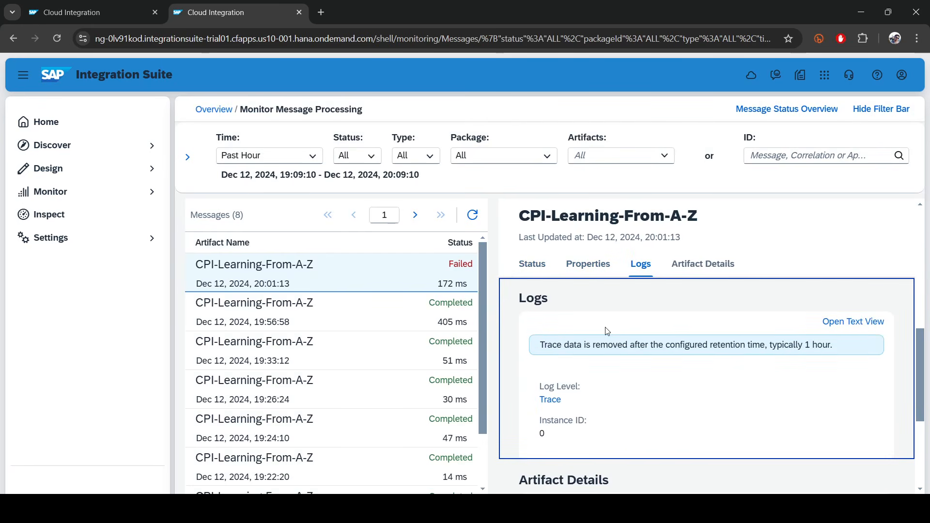
pyautogui.scroll(-1, 625, 329)
pyautogui.scroll(2, 642, 357)
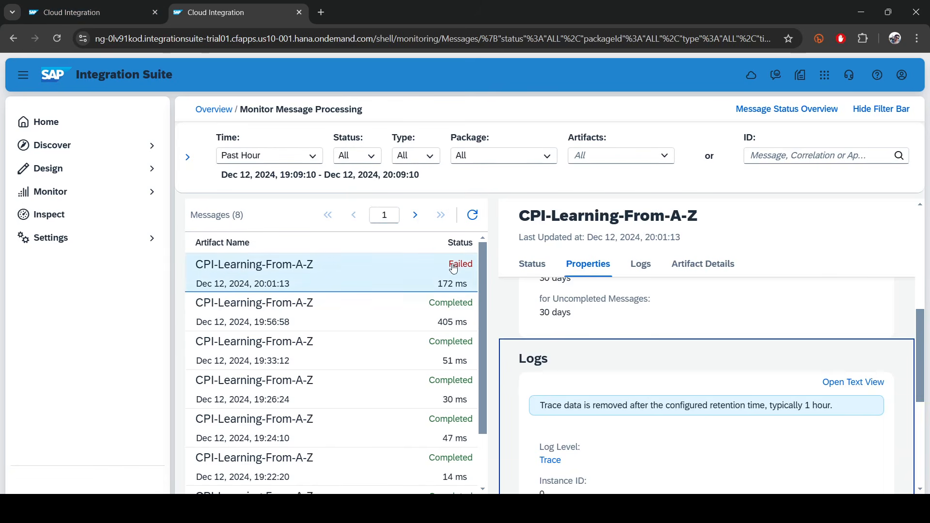
# Check the exception logging and AhcOperationFailedException code in script2.groovy, and apply the script before closing it.
pyautogui.click(73, 13)
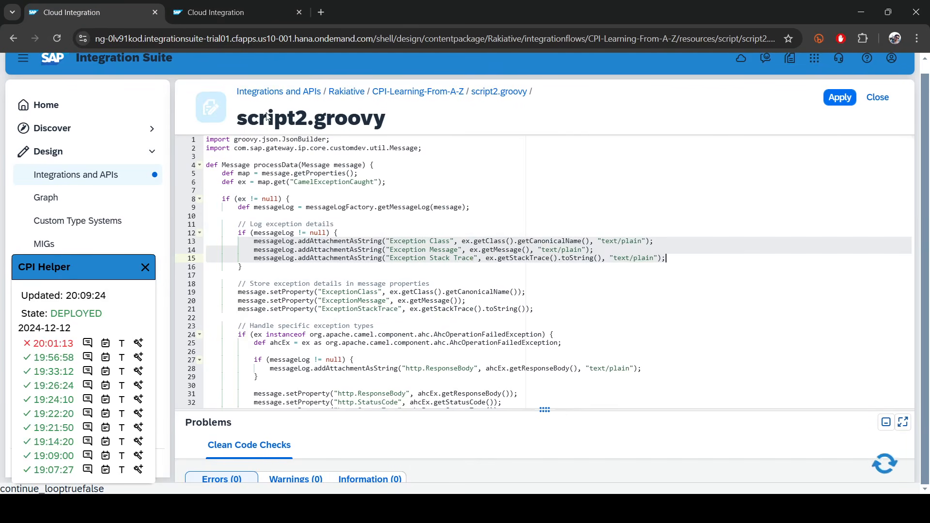
pyautogui.click(254, 242)
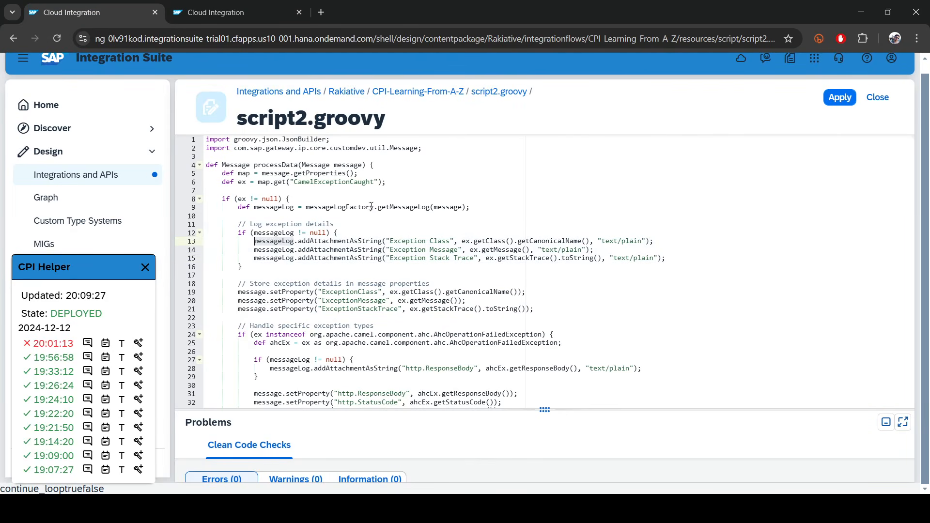
pyautogui.moveTo(262, 199); pyautogui.dragTo(310, 199)
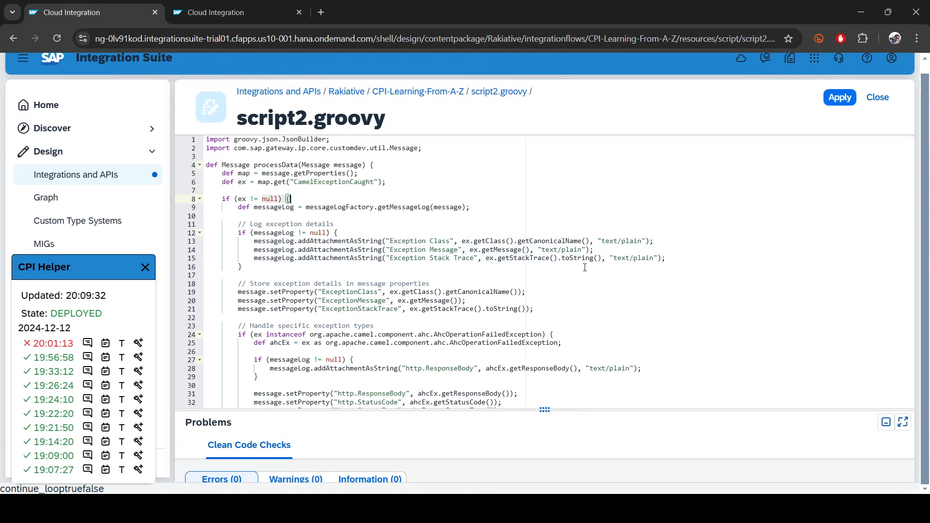
pyautogui.moveTo(462, 241); pyautogui.dragTo(646, 257)
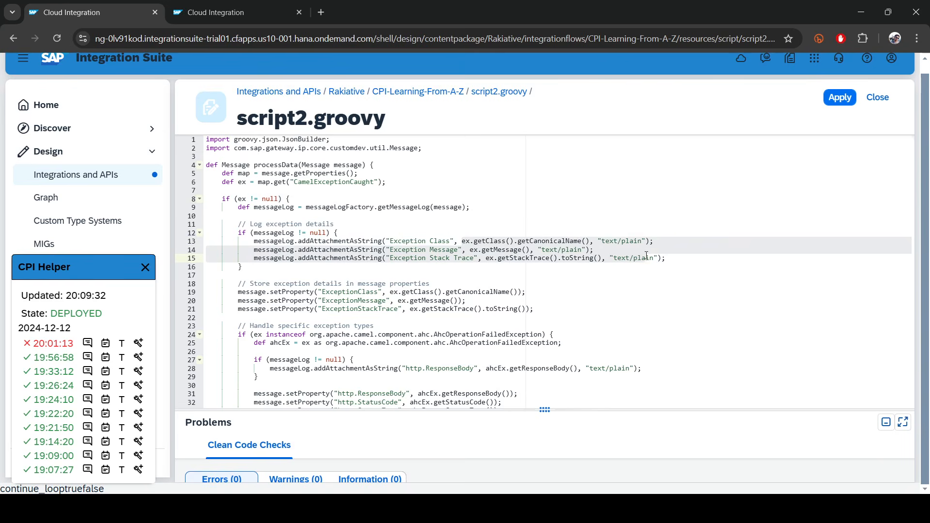
pyautogui.scroll(1, 347, 181)
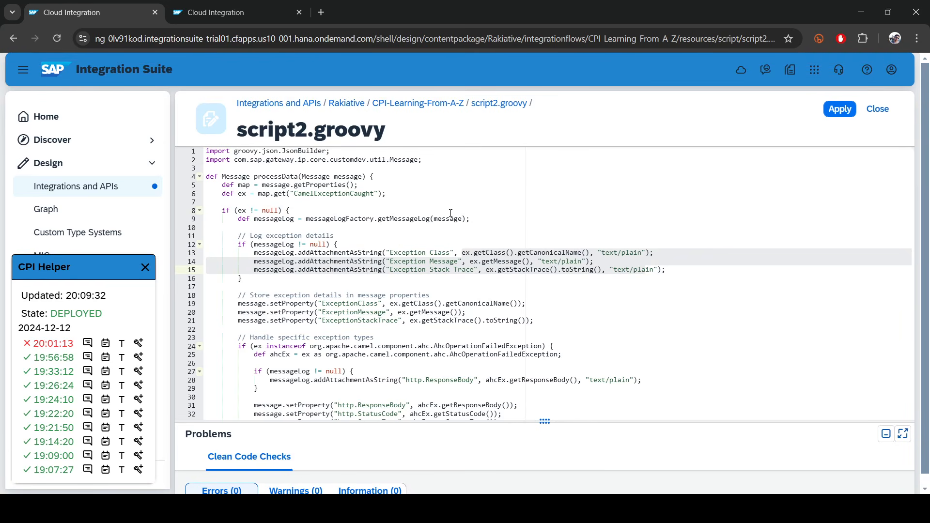
pyautogui.scroll(-1, 378, 267)
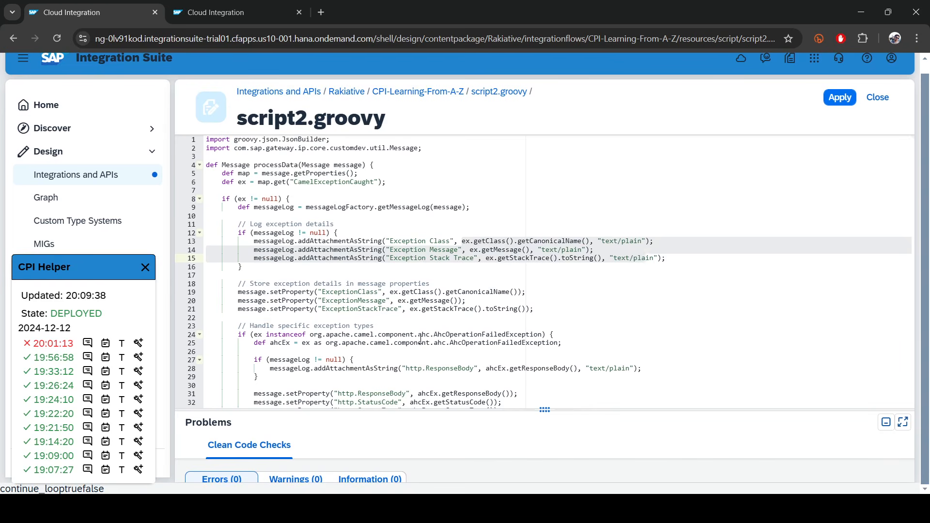
pyautogui.moveTo(420, 335); pyautogui.dragTo(423, 341)
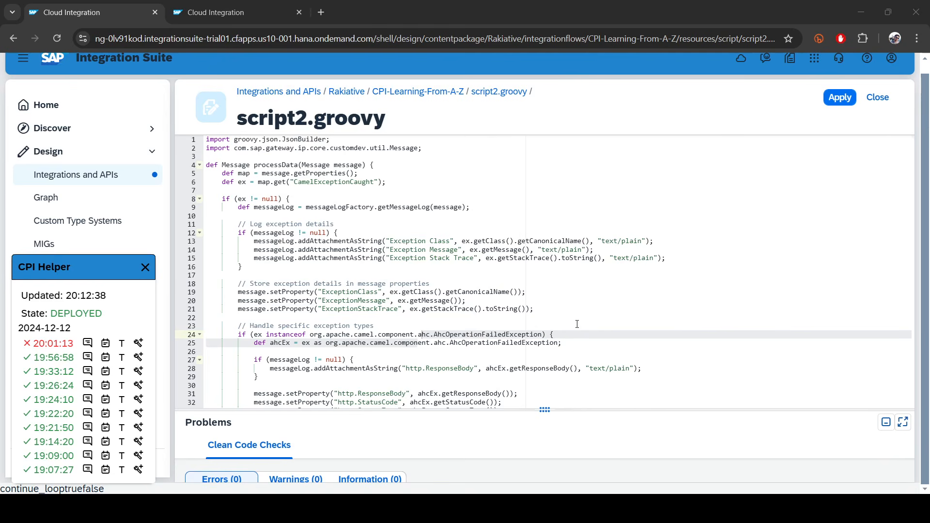
pyautogui.click(840, 97)
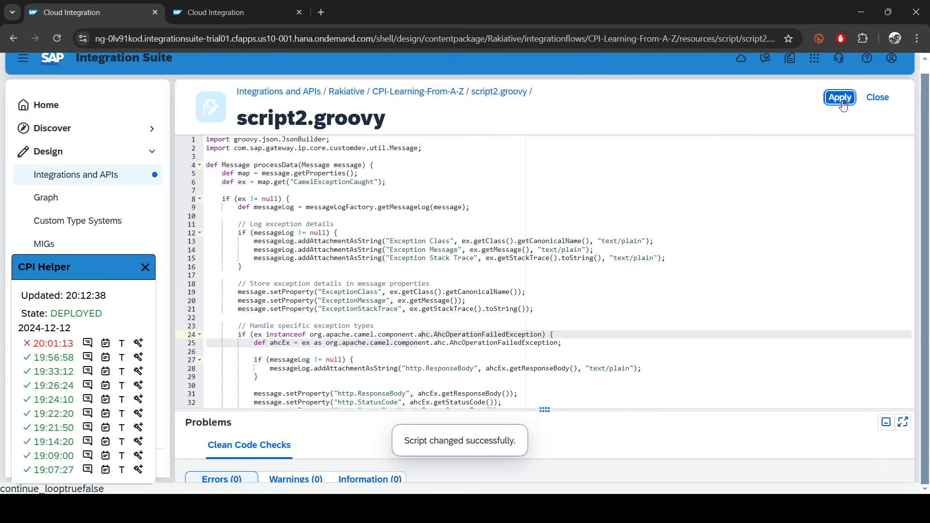
pyautogui.click(879, 97)
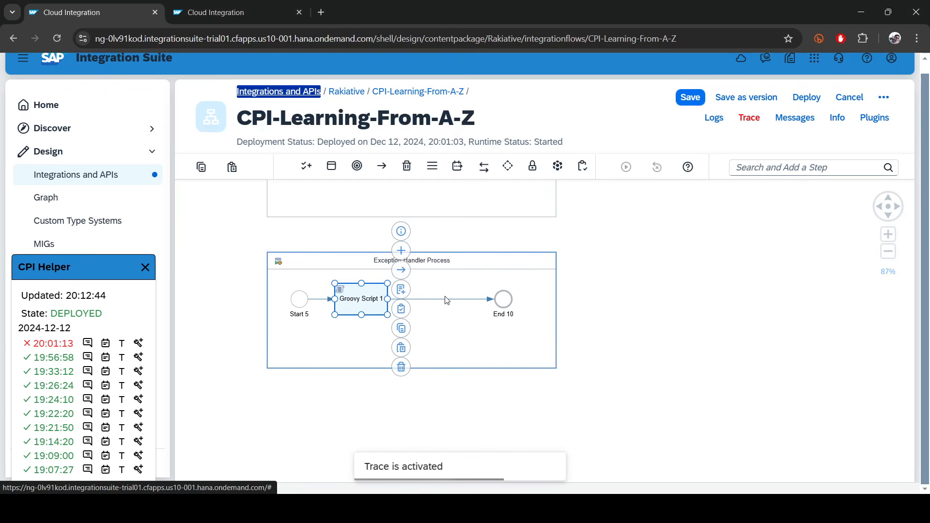
# Add a Content Modifier between Groovy Script 1 and End 10 in the Exception Handler Process.
pyautogui.click(769, 168)
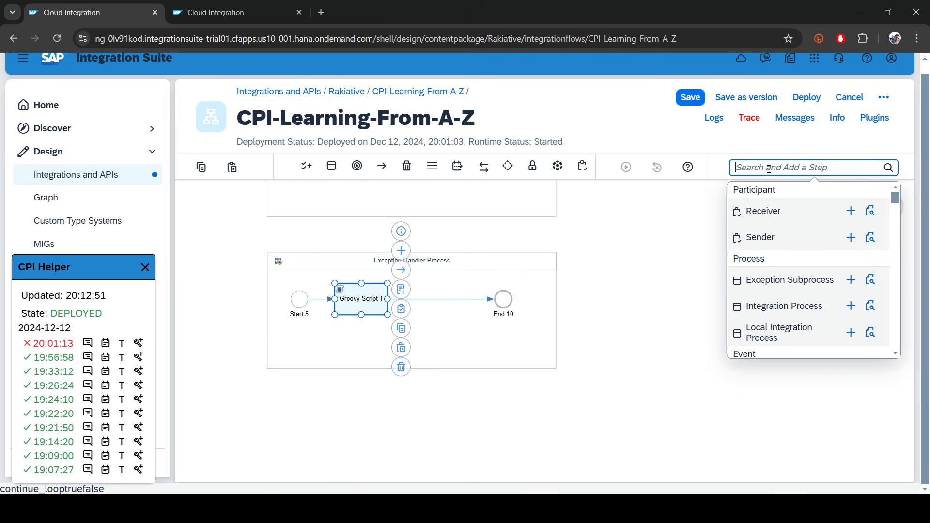
pyautogui.write('con')
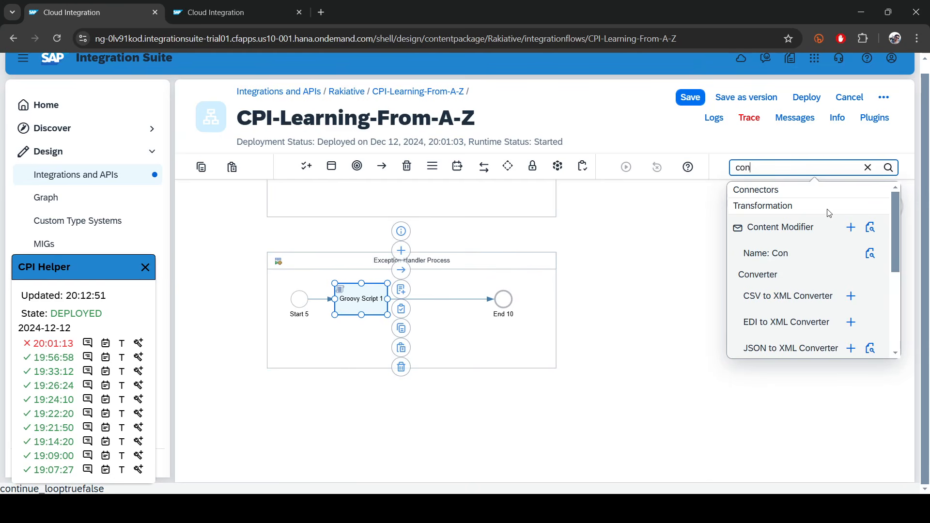
pyautogui.click(851, 227)
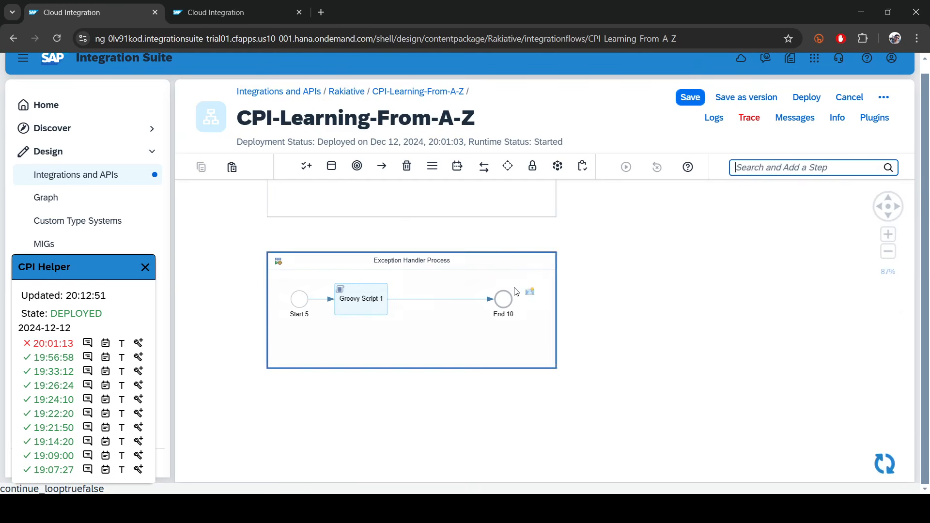
pyautogui.click(448, 299)
# Review the Error Details text of the failed CPI-Learning-From-A-Z message in Monitor Message Processing, and return to the integration flow.
pyautogui.hotkey('ctrl', 'Tab')
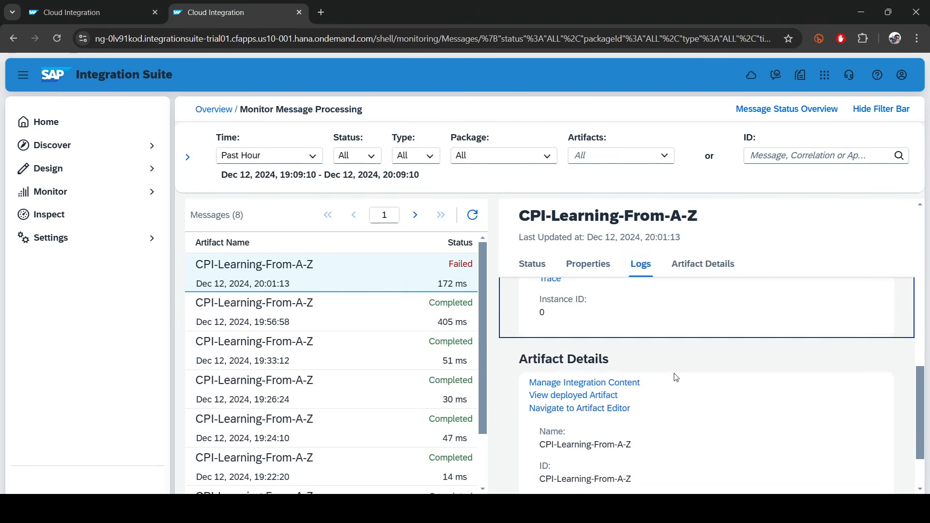
pyautogui.scroll(8, 674, 373)
pyautogui.moveTo(551, 373); pyautogui.dragTo(698, 400)
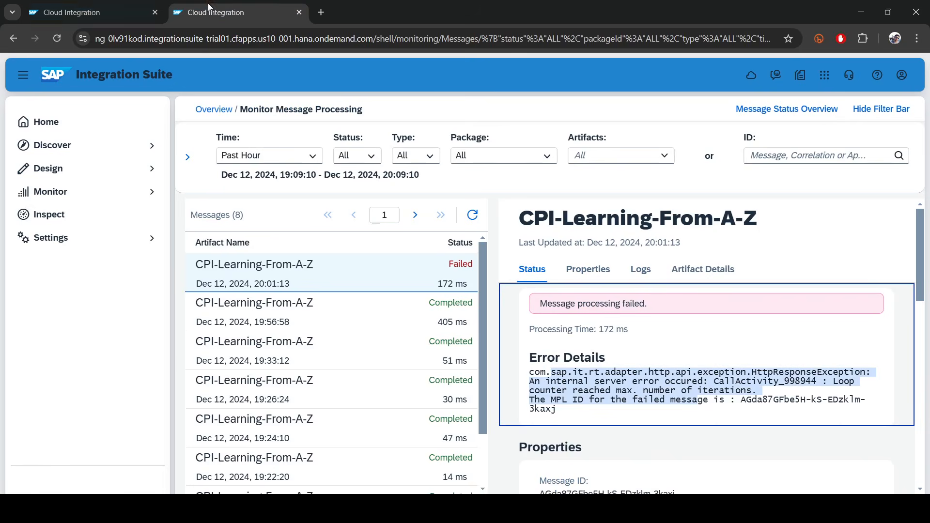
pyautogui.click(92, 12)
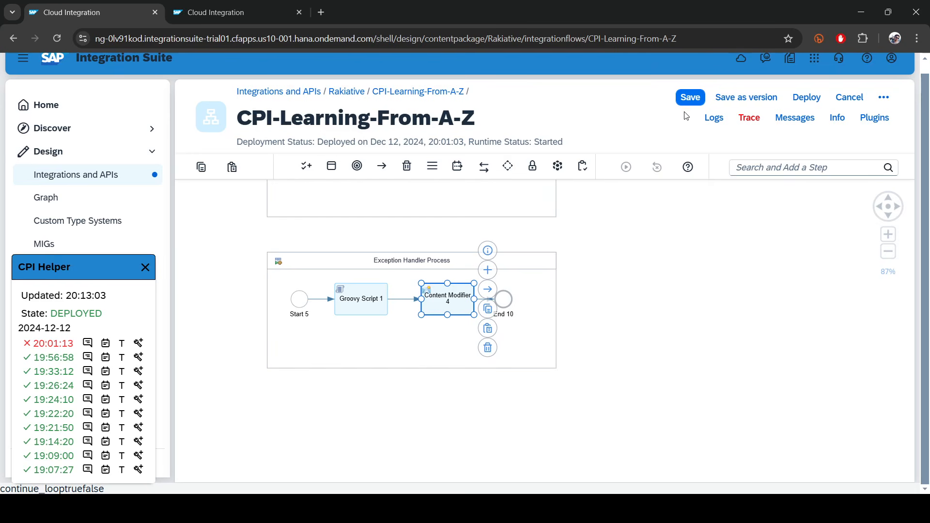
# Save the flow, and set the message body of Content Modifier 4 to type Expression with the value ${in.body}.
pyautogui.click(693, 97)
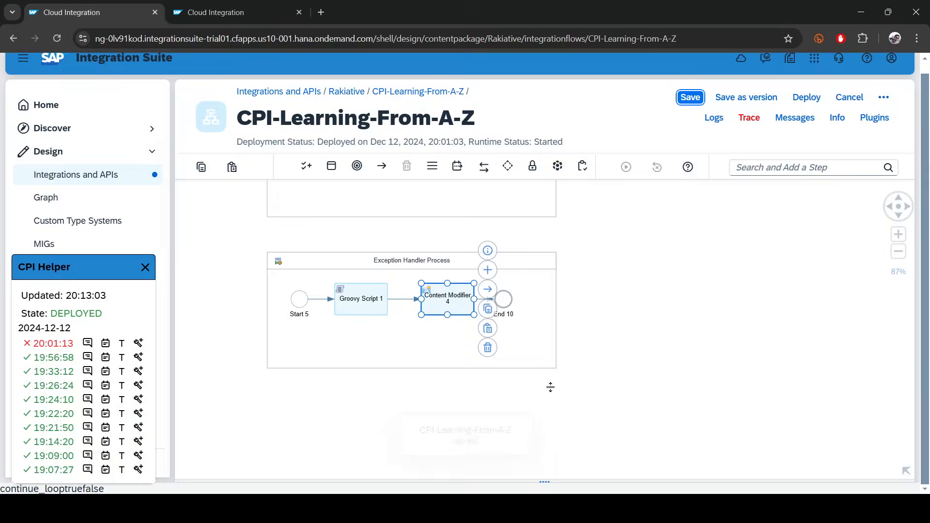
pyautogui.moveTo(550, 387); pyautogui.dragTo(581, 257)
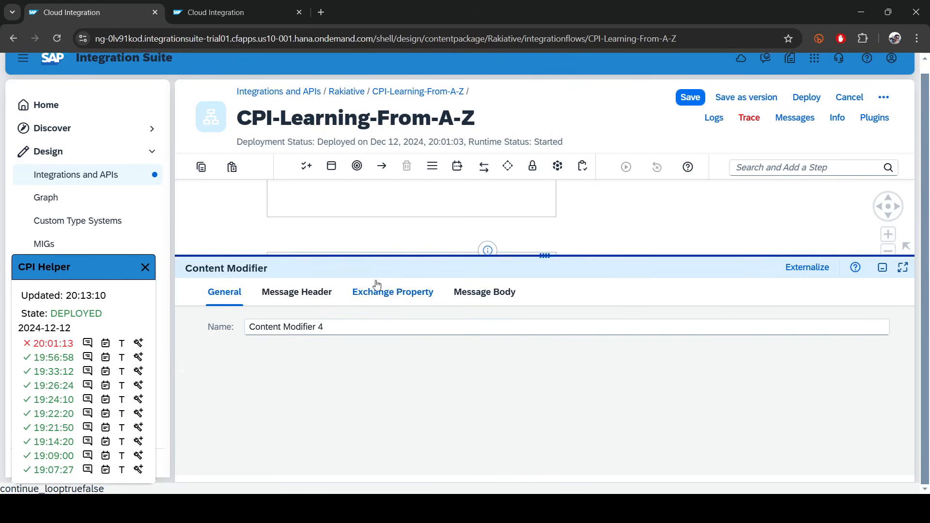
pyautogui.click(376, 291)
pyautogui.click(502, 294)
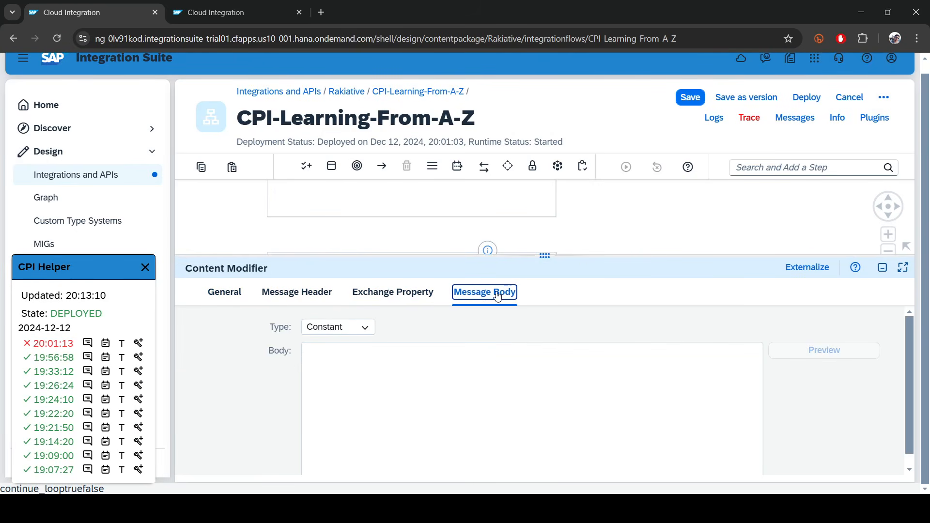
pyautogui.click(349, 327)
pyautogui.click(330, 366)
pyautogui.click(364, 357)
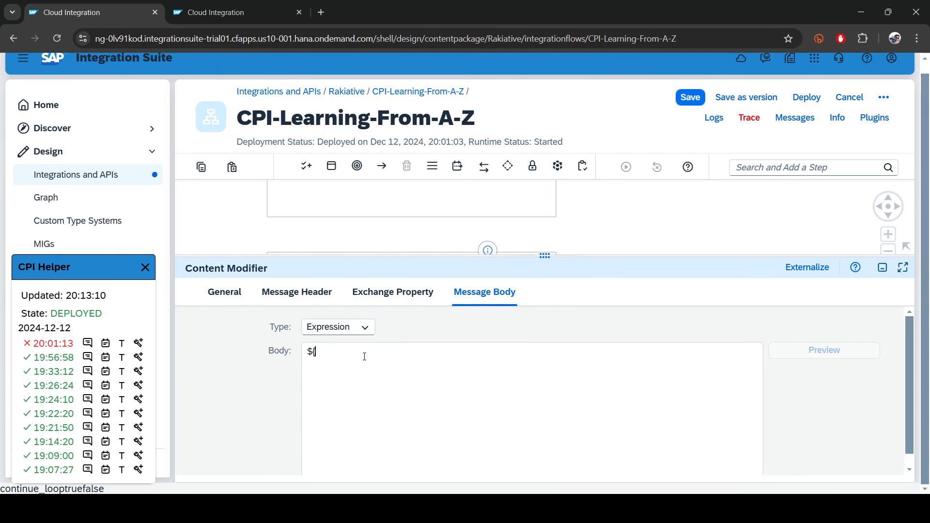
pyautogui.write('${in.body')
# Save the integration flow and deploy it on the Cloud Integration runtime profile.
pyautogui.click(690, 98)
pyautogui.click(818, 99)
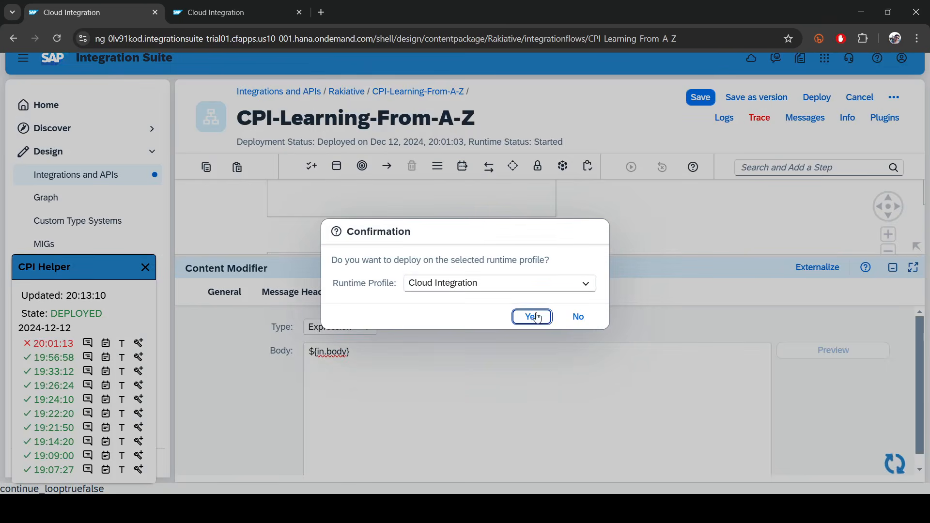
pyautogui.click(537, 318)
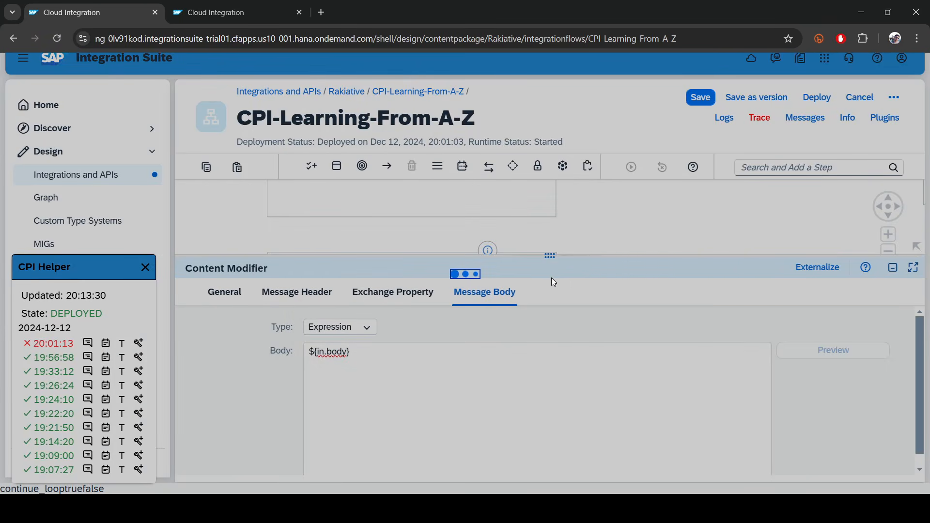
pyautogui.click(549, 303)
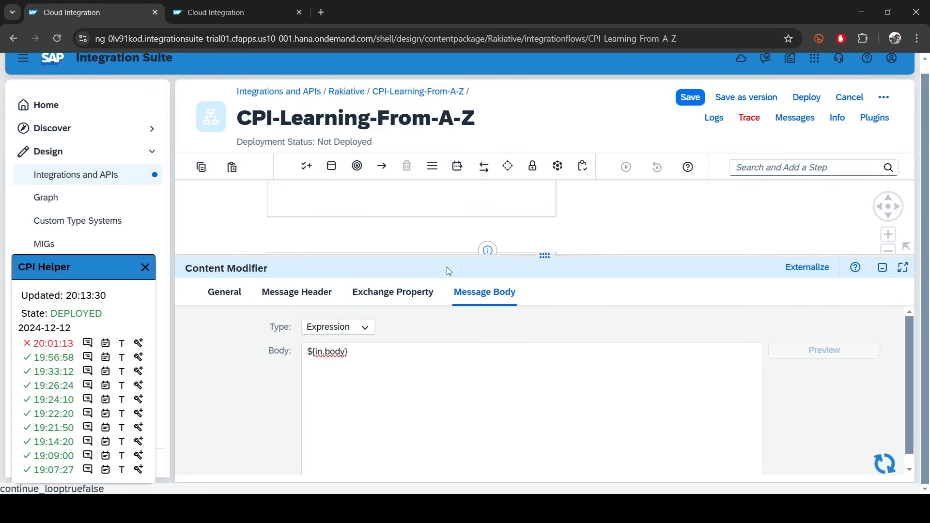
# Check the deployment status of the CPI-Learning-From-A-Z integration flow.
pyautogui.moveTo(552, 255); pyautogui.dragTo(543, 389)
pyautogui.scroll(-3, 572, 284)
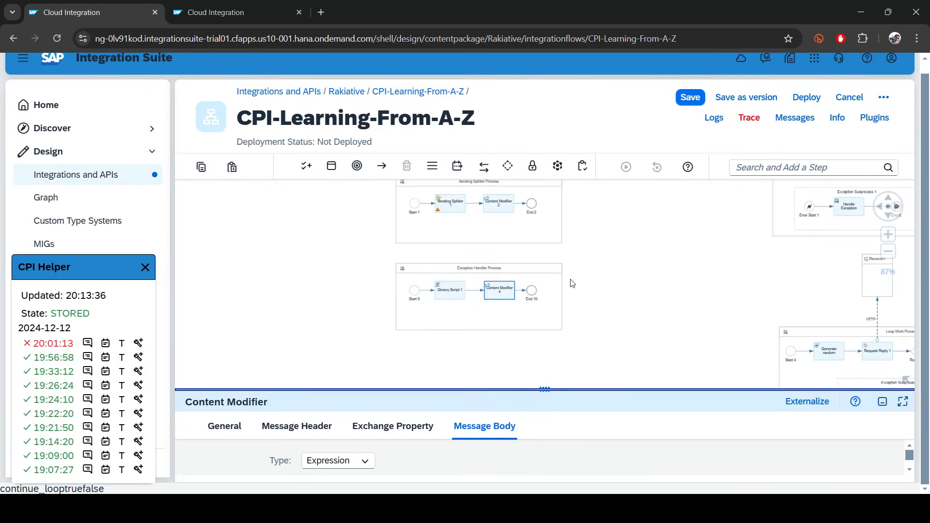
pyautogui.moveTo(654, 285); pyautogui.dragTo(536, 292)
pyautogui.scroll(1, 647, 271)
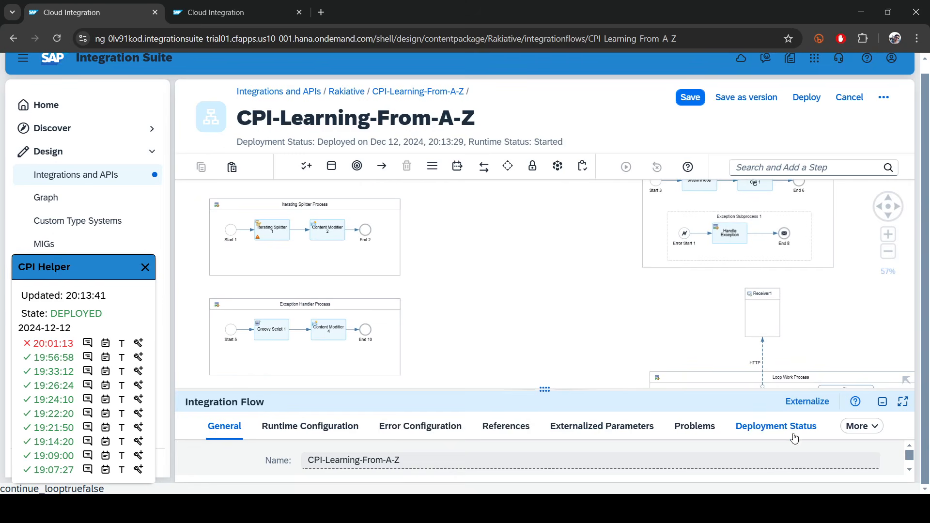
pyautogui.click(793, 435)
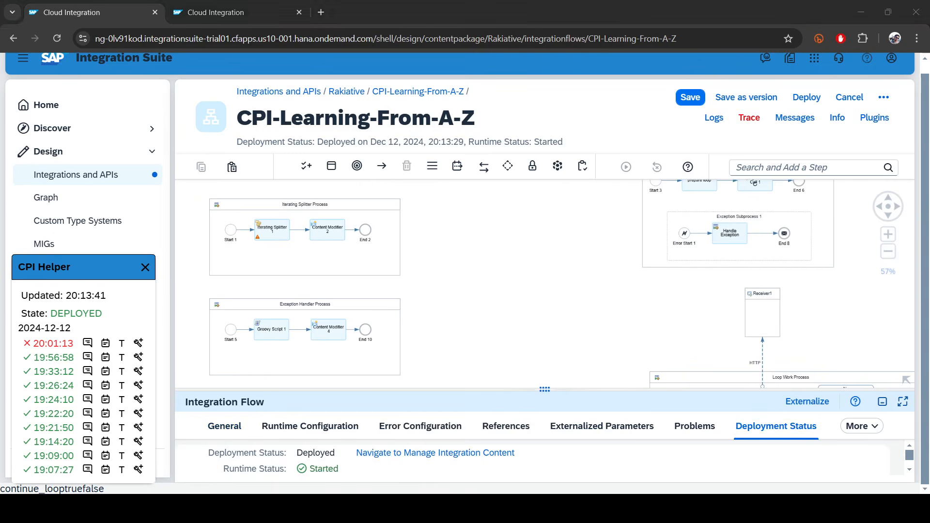
# Switch to Postman, send the iflow-practice POST request with the routeName Loop header, and examine the errorMessage in the response.
pyautogui.hotkey('alt', 'Tab')
pyautogui.click(861, 101)
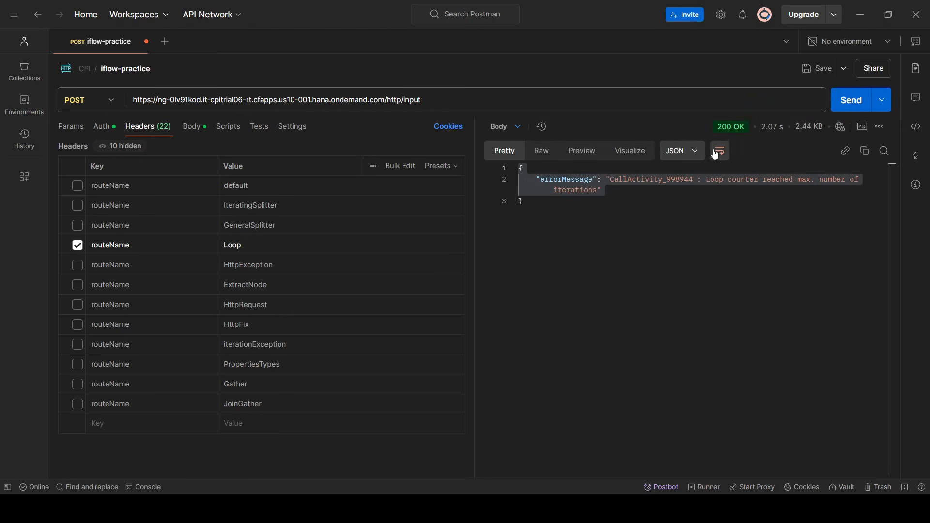
pyautogui.click(579, 221)
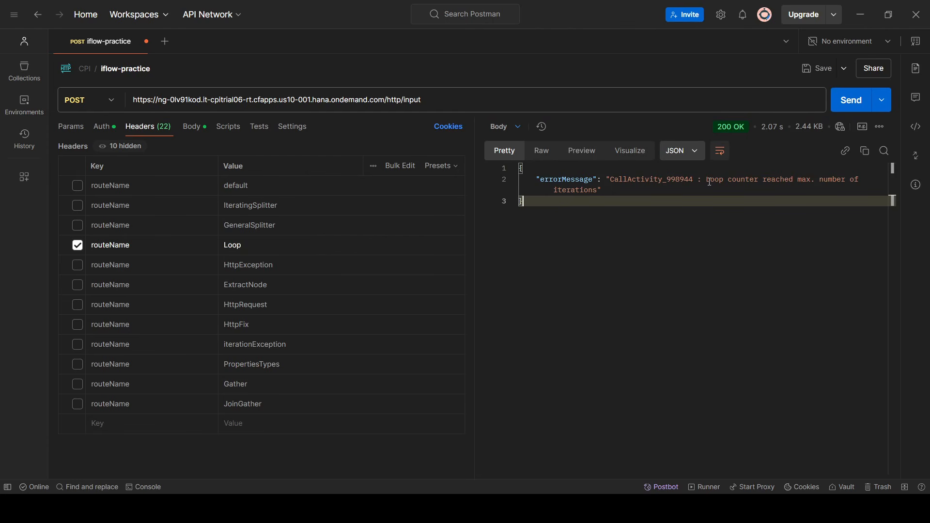
pyautogui.click(710, 182)
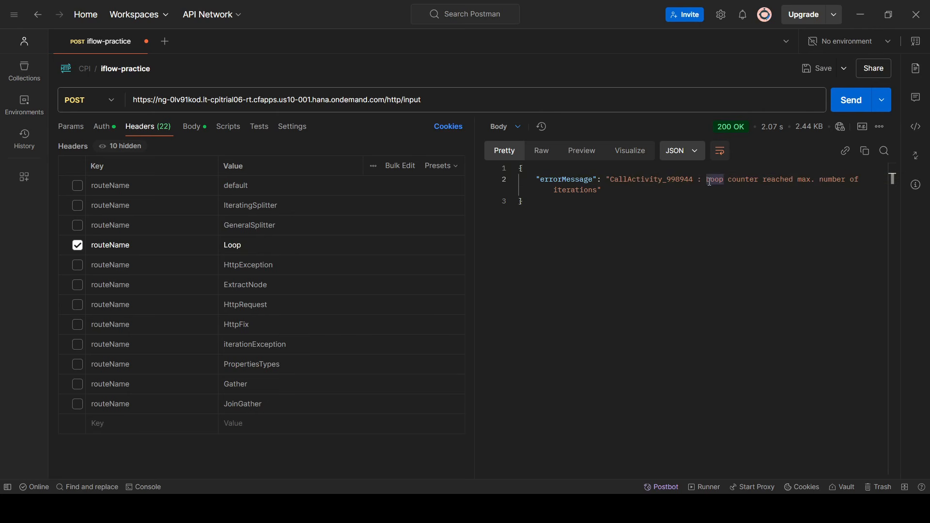
# Switch to Monitor Message Processing to check the exception class text in the failed message's Error Details, and reopen the integration flow.
pyautogui.hotkey('alt', 'Tab')
pyautogui.click(179, 3)
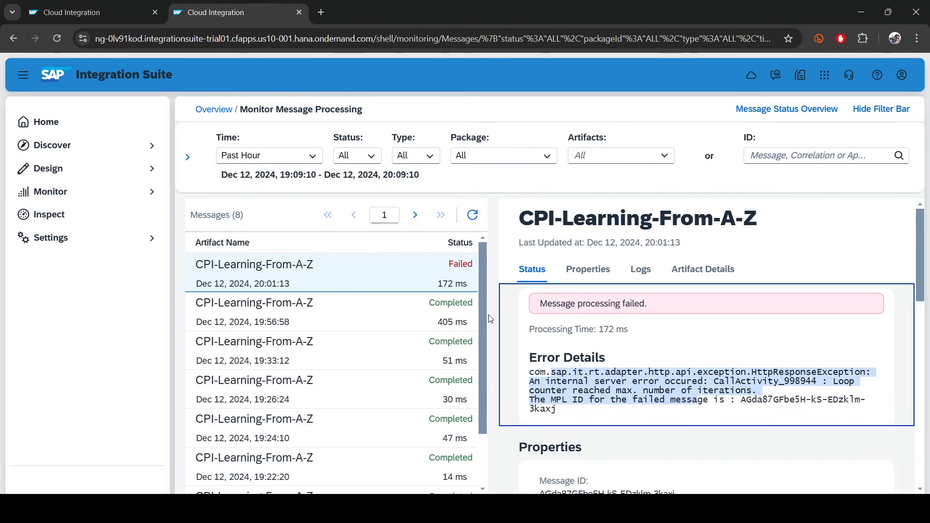
pyautogui.moveTo(530, 371); pyautogui.dragTo(686, 381)
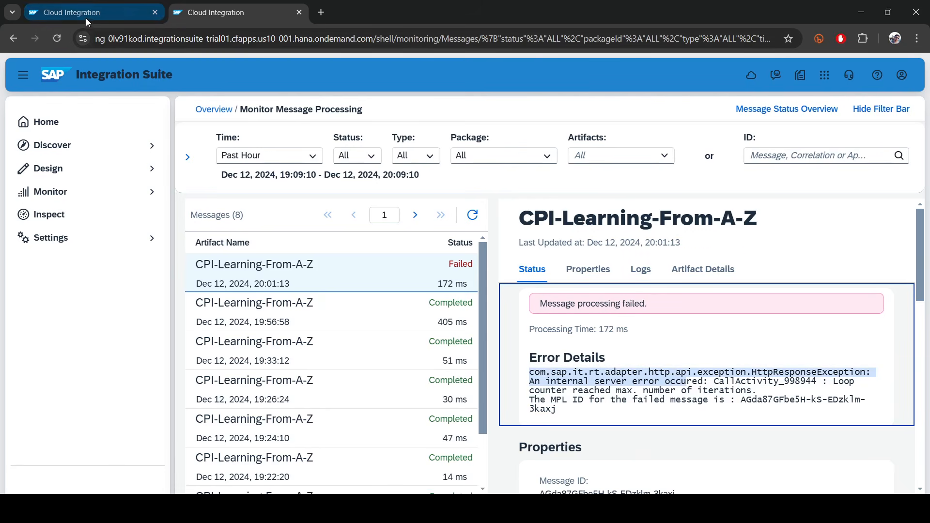
pyautogui.click(97, 13)
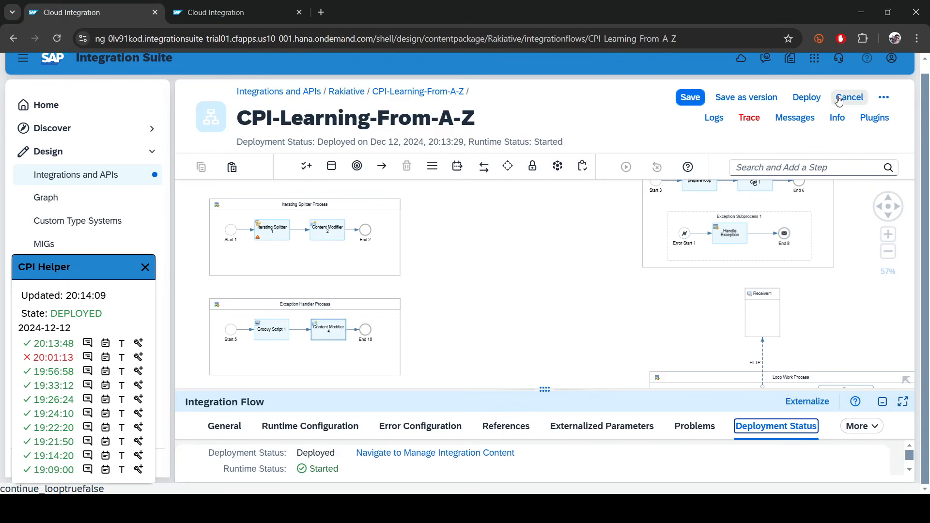
# Examine the text after the call activity ID in Postman's errorMessage response, and return to the integration flow in the browser.
pyautogui.click(871, 10)
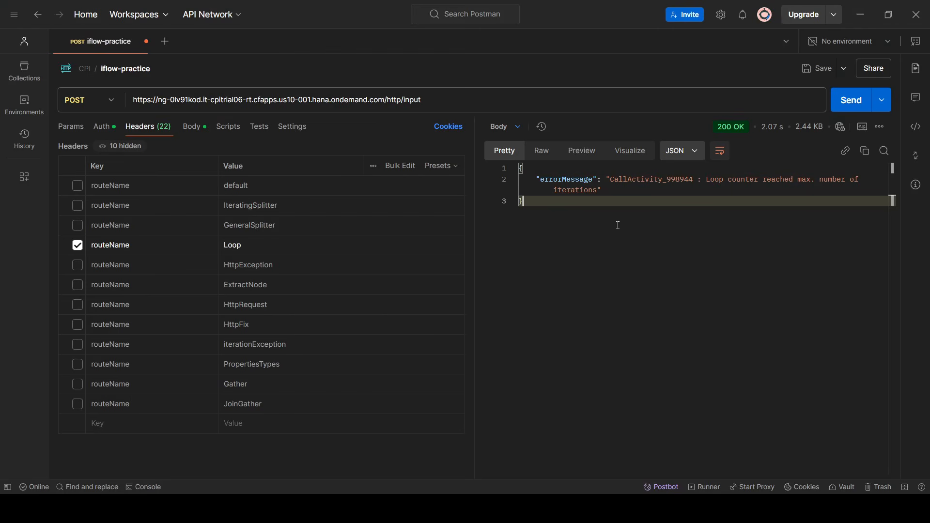
pyautogui.moveTo(707, 179); pyautogui.dragTo(702, 190)
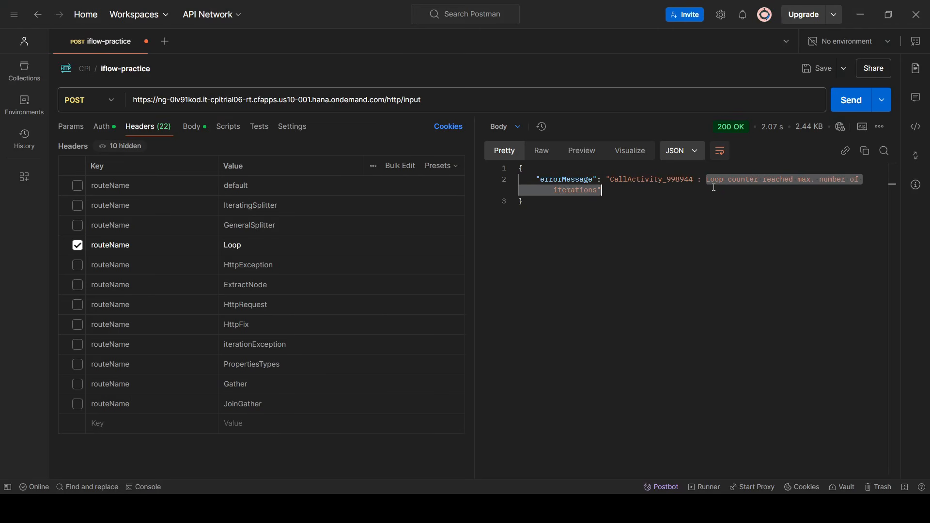
pyautogui.click(682, 190)
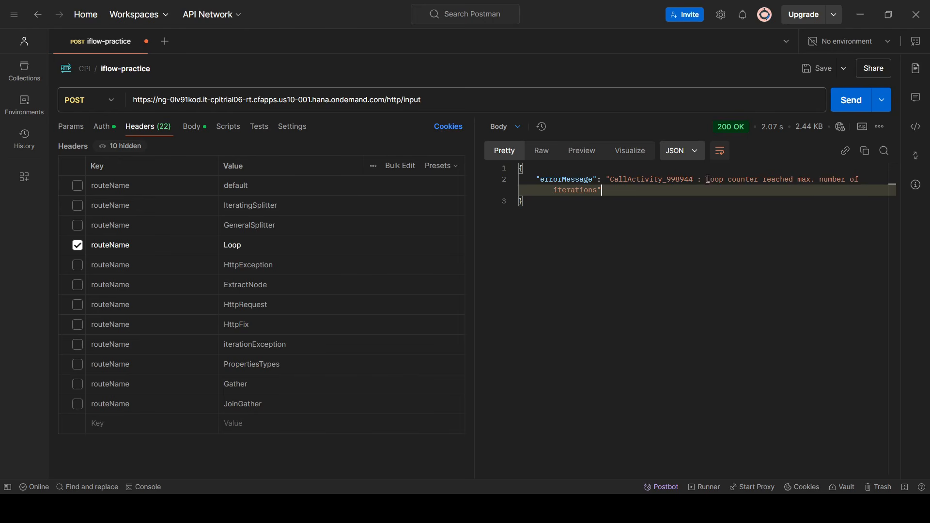
pyautogui.moveTo(708, 179); pyautogui.dragTo(844, 198)
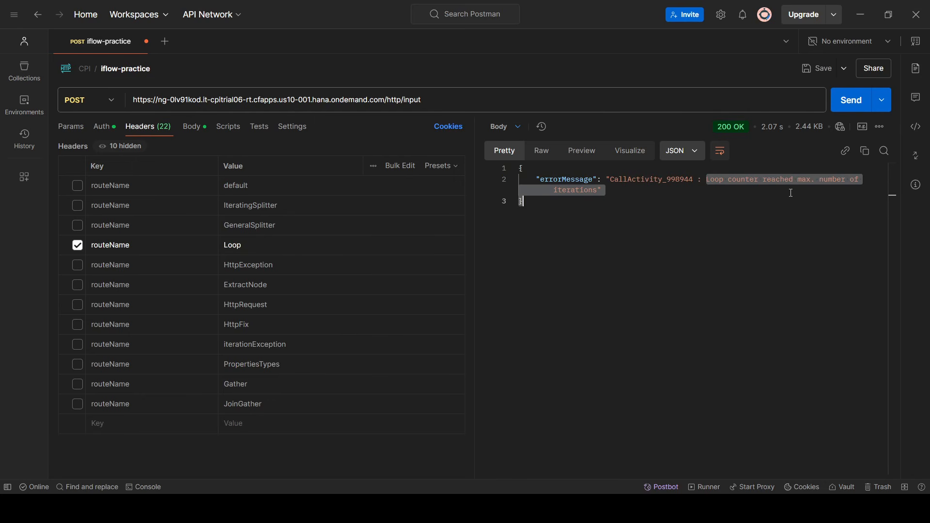
pyautogui.click(859, 16)
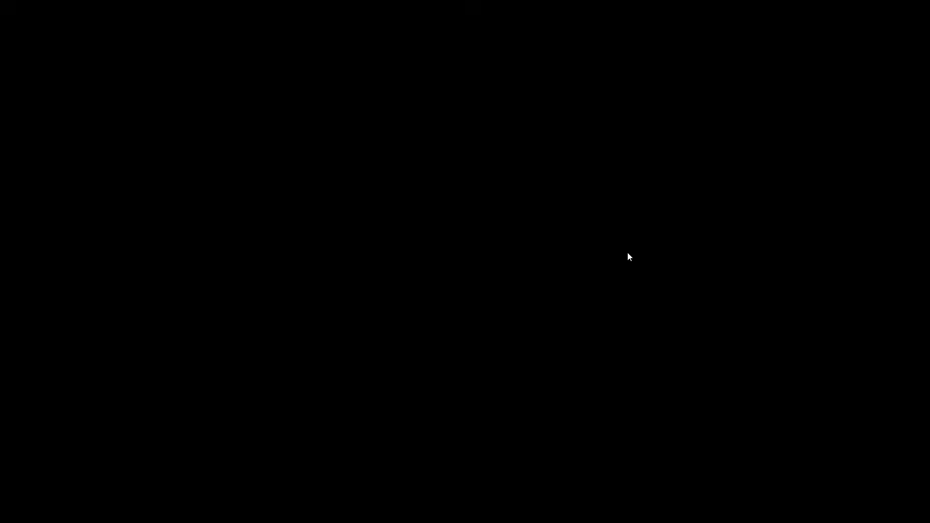
pyautogui.hotkey('alt', 'Tab')
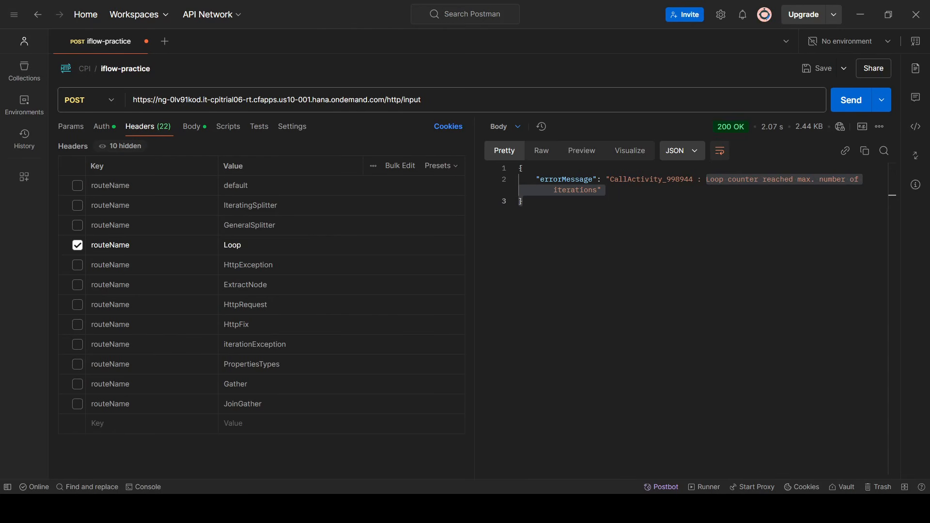
pyautogui.hotkey('alt', 'Tab')
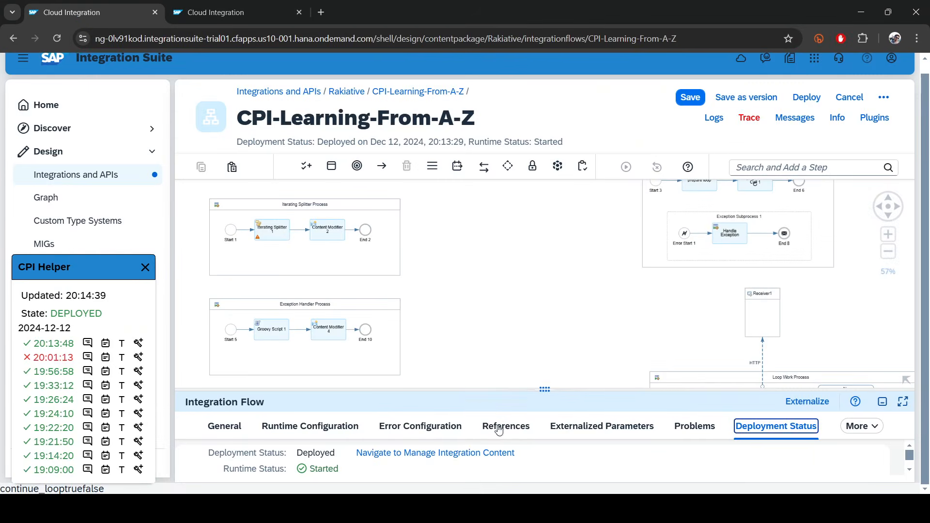
# Examine the layout of the General Splitter, Iterating Splitter, Loop and Exception Handler processes in the integration flow.
pyautogui.moveTo(552, 388); pyautogui.dragTo(523, 468)
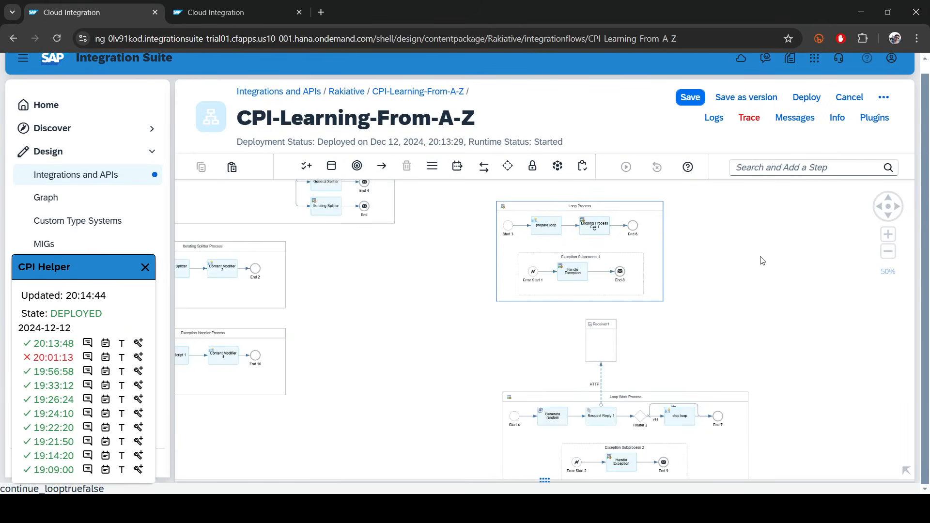
pyautogui.moveTo(763, 260); pyautogui.dragTo(766, 301)
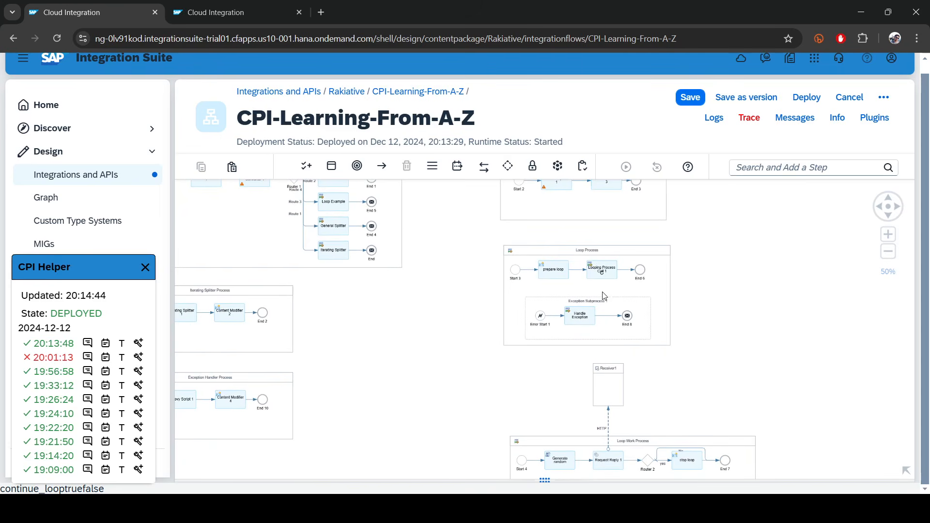
pyautogui.scroll(5, 562, 264)
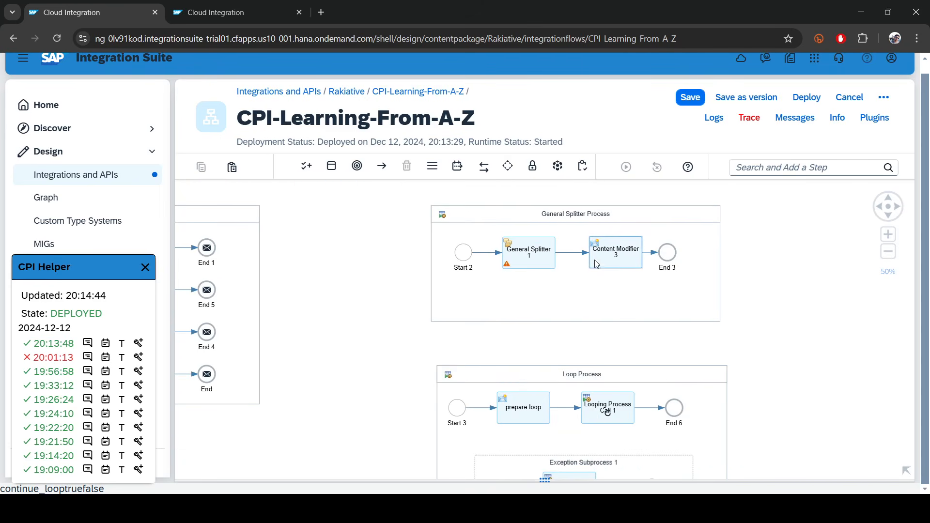
pyautogui.click(556, 217)
pyautogui.scroll(-5, 556, 217)
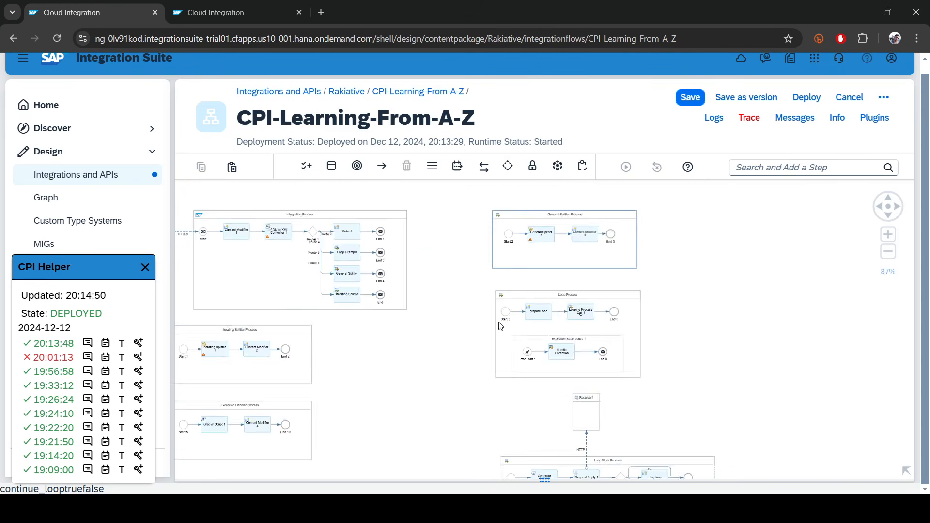
pyautogui.moveTo(431, 370); pyautogui.dragTo(648, 267)
pyautogui.scroll(5, 371, 257)
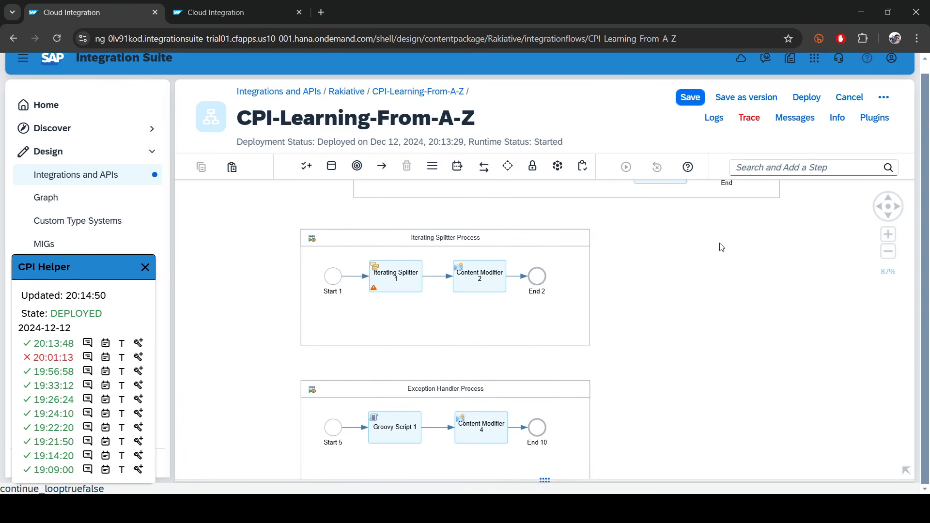
pyautogui.scroll(-5, 721, 247)
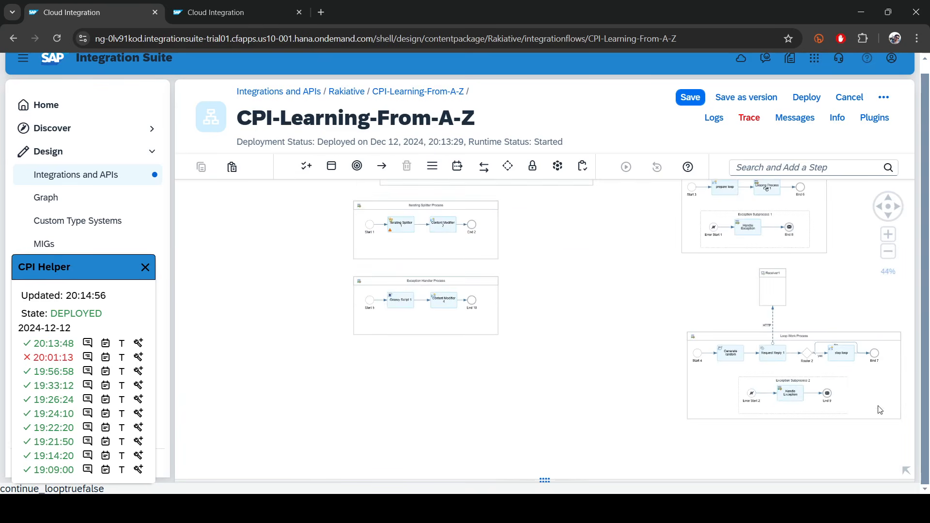
pyautogui.scroll(5, 444, 283)
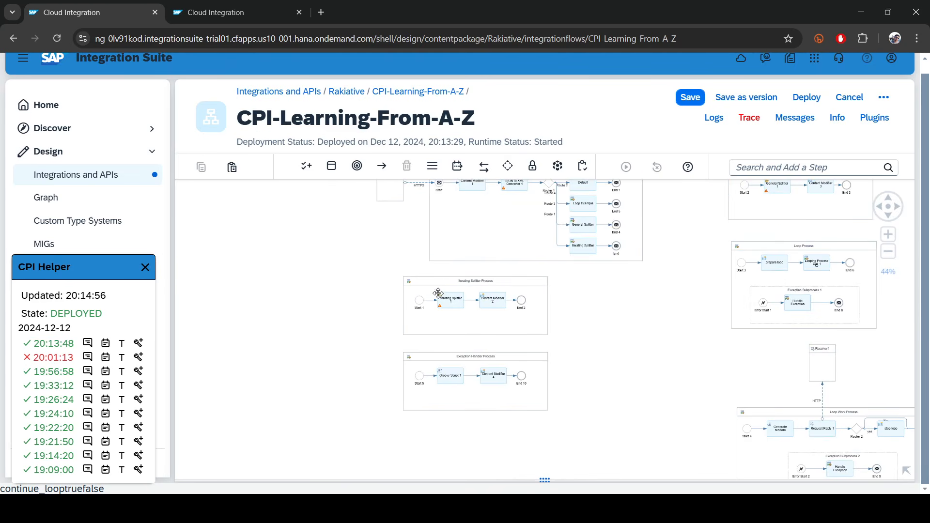
pyautogui.moveTo(696, 327); pyautogui.dragTo(661, 309)
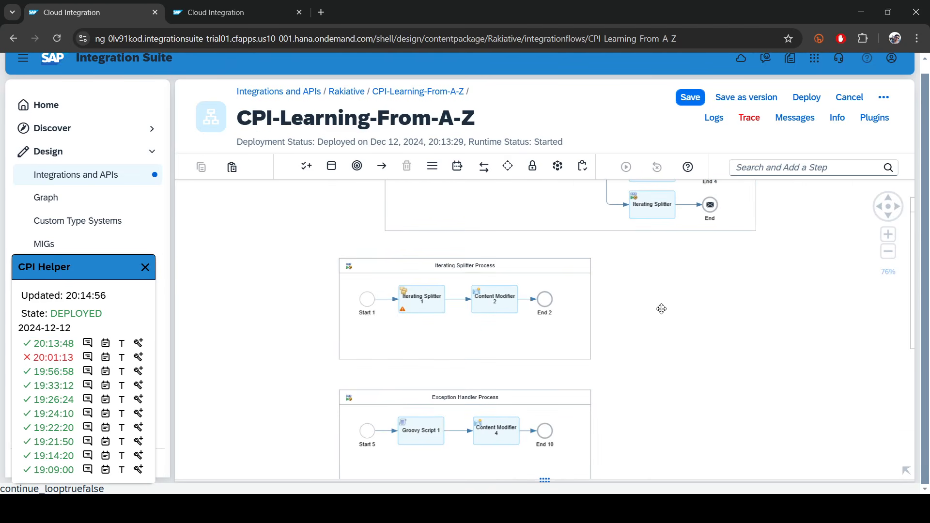
# Add an Exception Subprocess inside the Iterating Splitter Process, below its Iterating Splitter and Content Modifier steps.
pyautogui.click(406, 285)
pyautogui.click(768, 168)
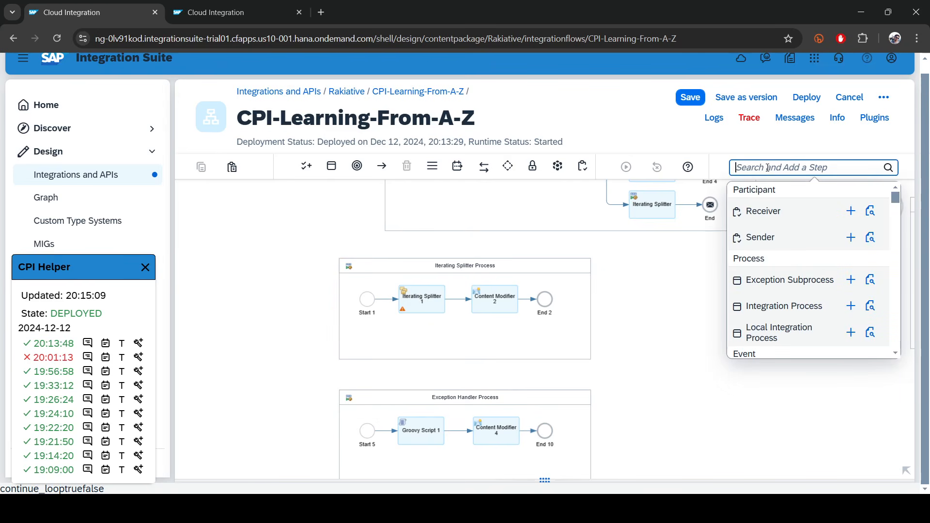
pyautogui.write('ex')
pyautogui.click(860, 212)
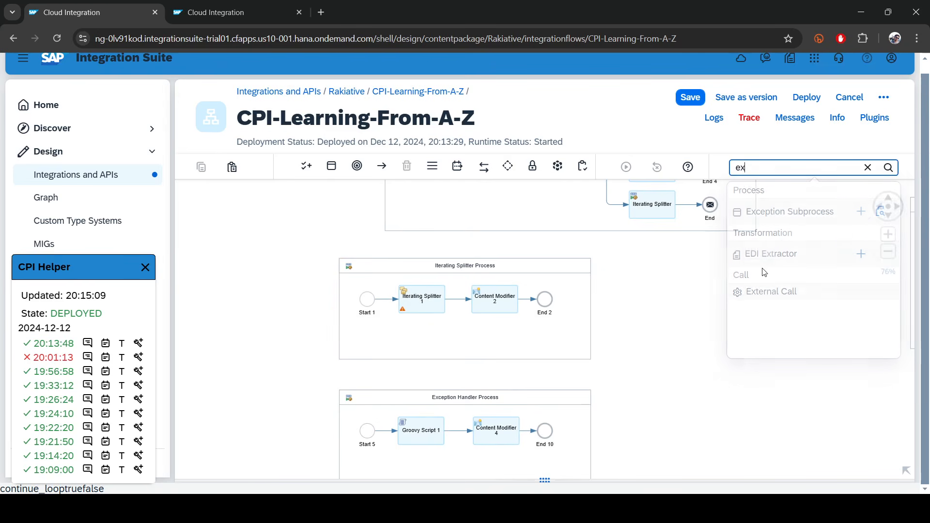
pyautogui.click(441, 335)
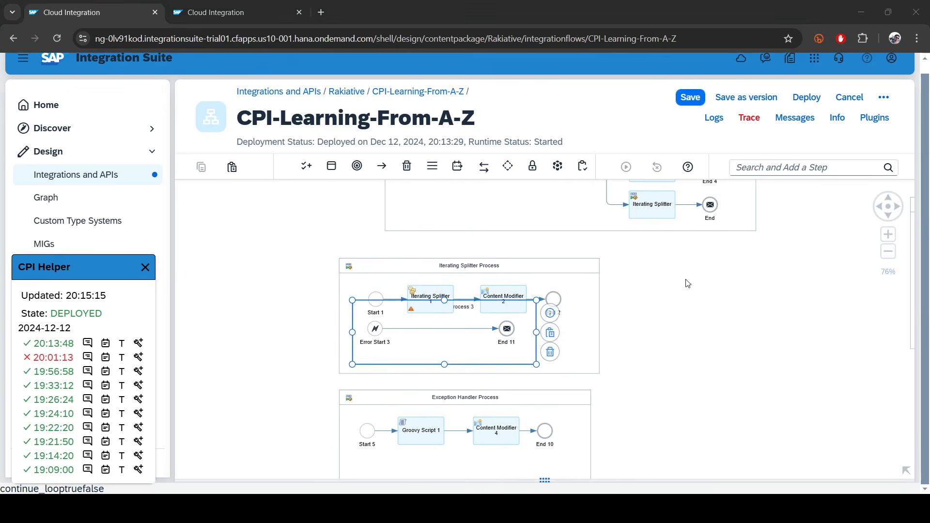
pyautogui.click(568, 266)
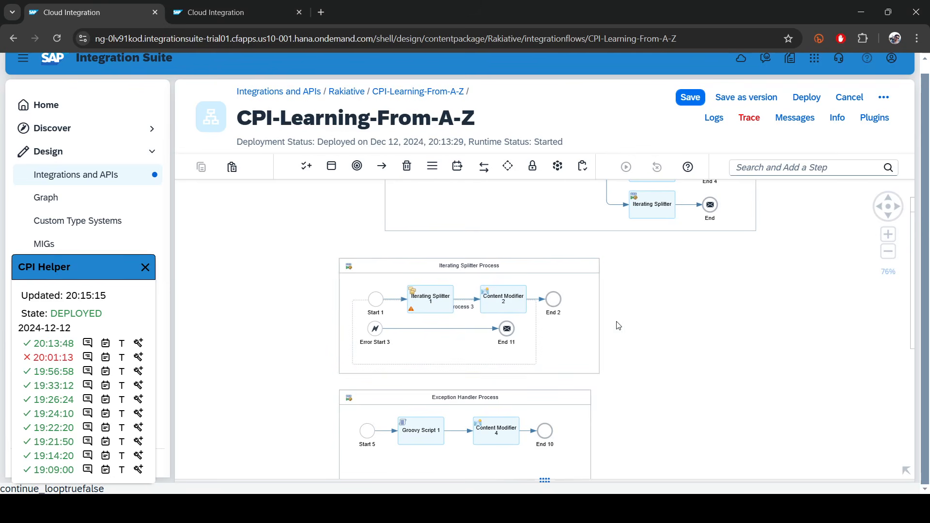
# Add a Process Call between the error start and end events of the Iterating Splitter Process's Exception Subprocess.
pyautogui.click(810, 167)
pyautogui.write('proc')
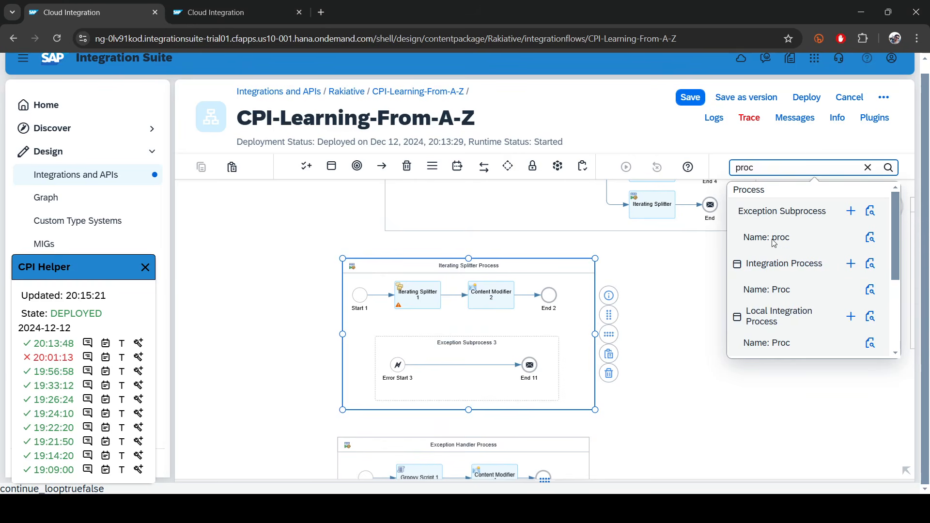
pyautogui.scroll(-5, 804, 291)
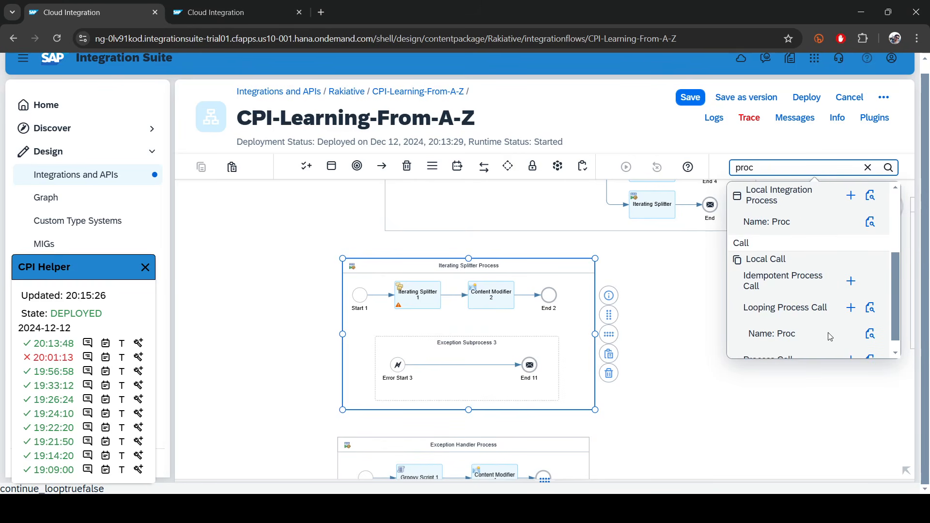
pyautogui.scroll(3, 830, 336)
pyautogui.scroll(-3, 830, 336)
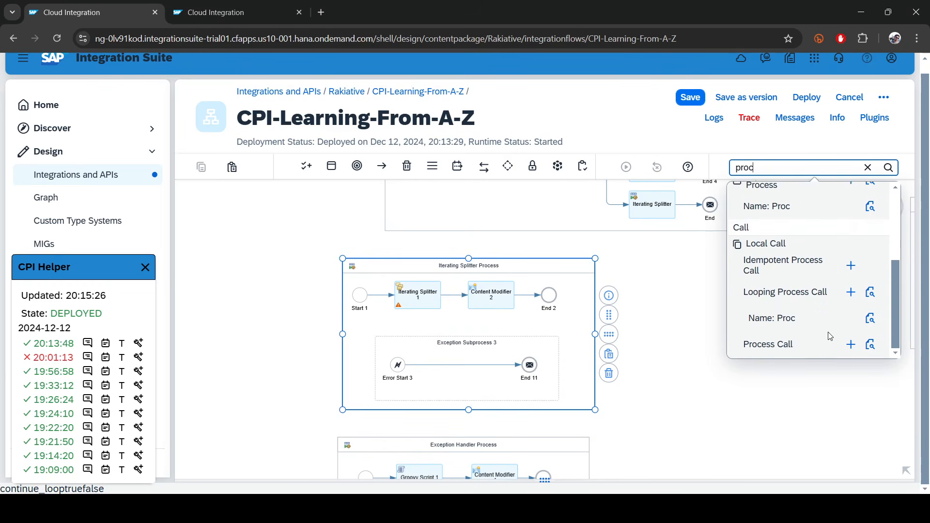
pyautogui.click(852, 345)
pyautogui.click(461, 365)
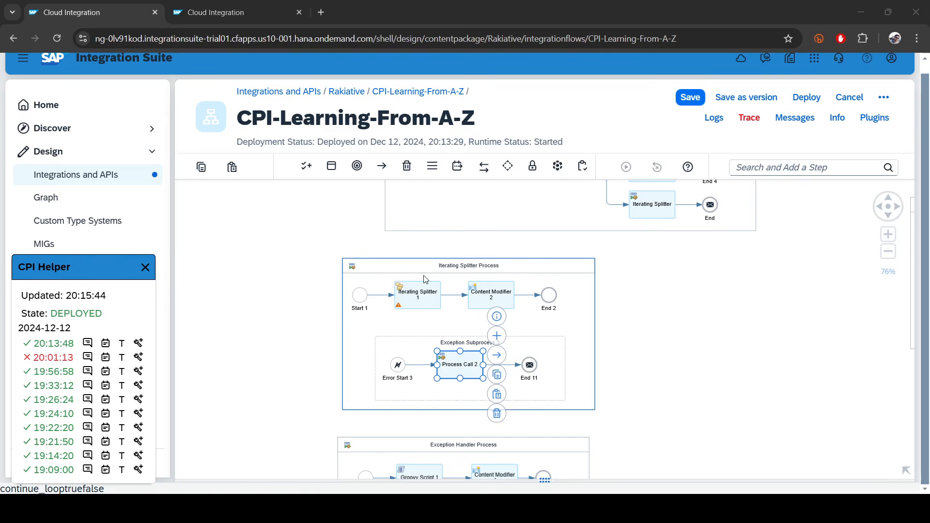
# Switch to Visual Studio Code to examine the XML payload's rows and their mobileNo values, and return to the integration flow.
pyautogui.click(303, 509)
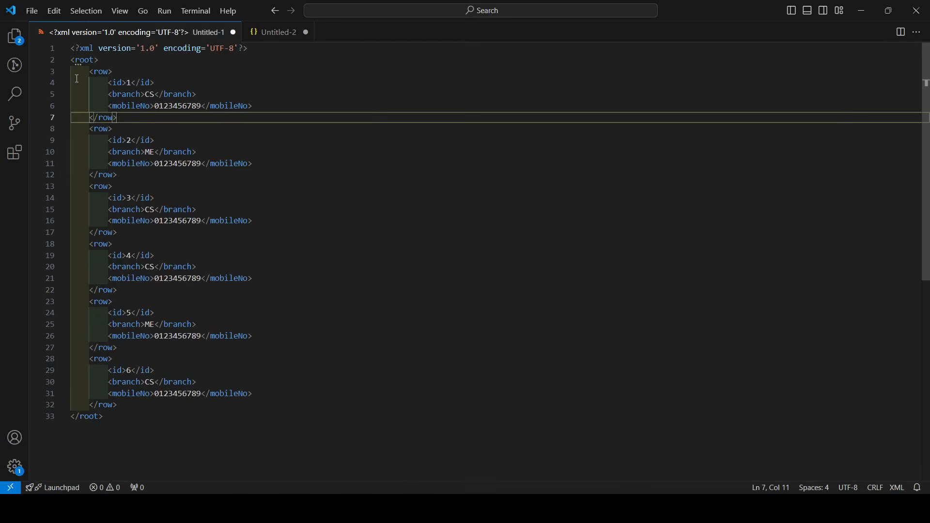
pyautogui.moveTo(77, 74); pyautogui.dragTo(339, 446)
pyautogui.moveTo(357, 407); pyautogui.dragTo(354, 197)
pyautogui.click(354, 198)
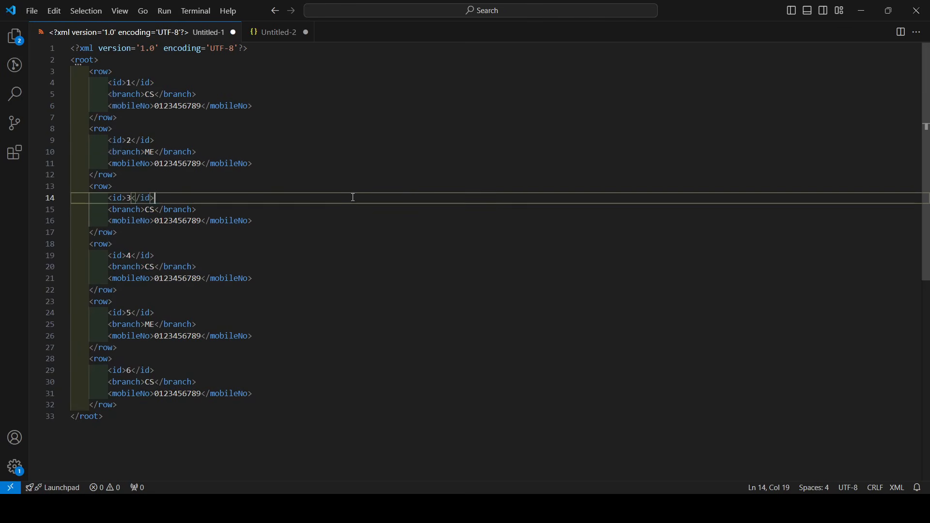
pyautogui.doubleClick(177, 106)
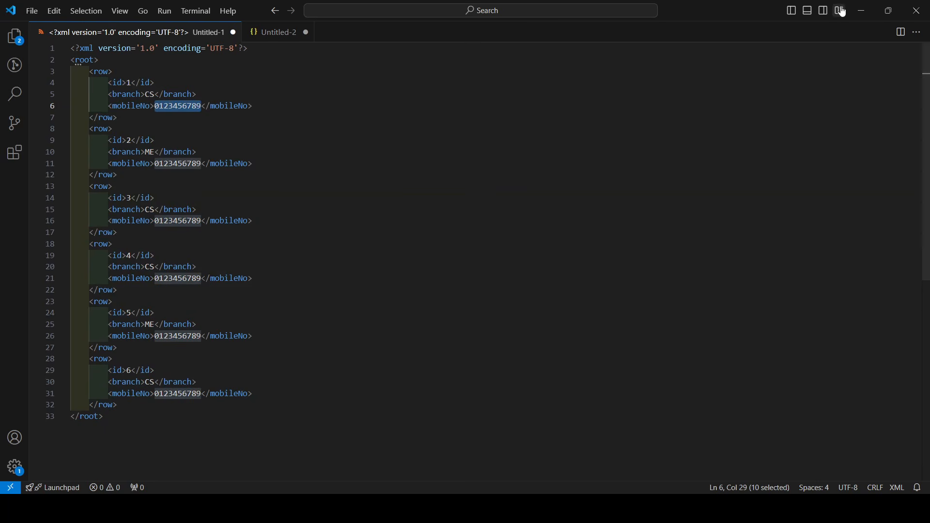
pyautogui.click(862, 10)
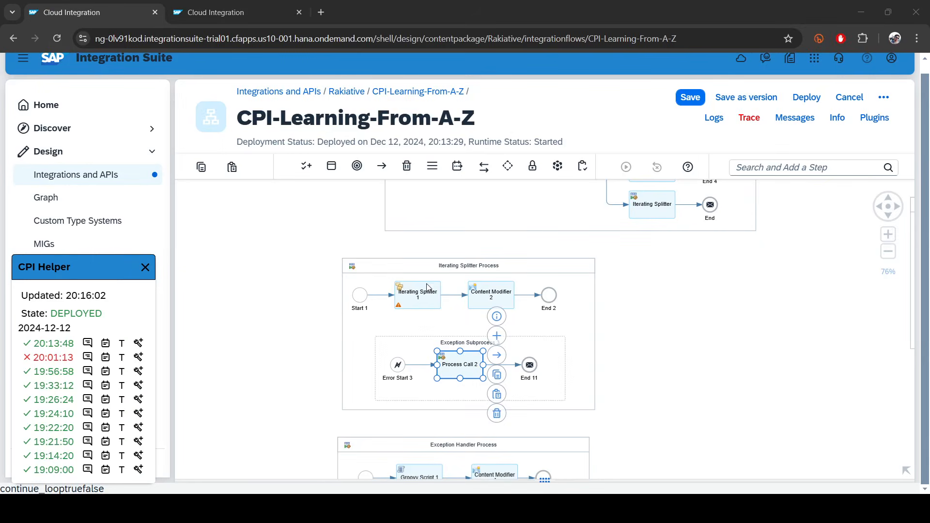
# Insert a Groovy Script step between the Iterating Splitter and the Content Modifier in the Iterating Splitter Process.
pyautogui.click(455, 297)
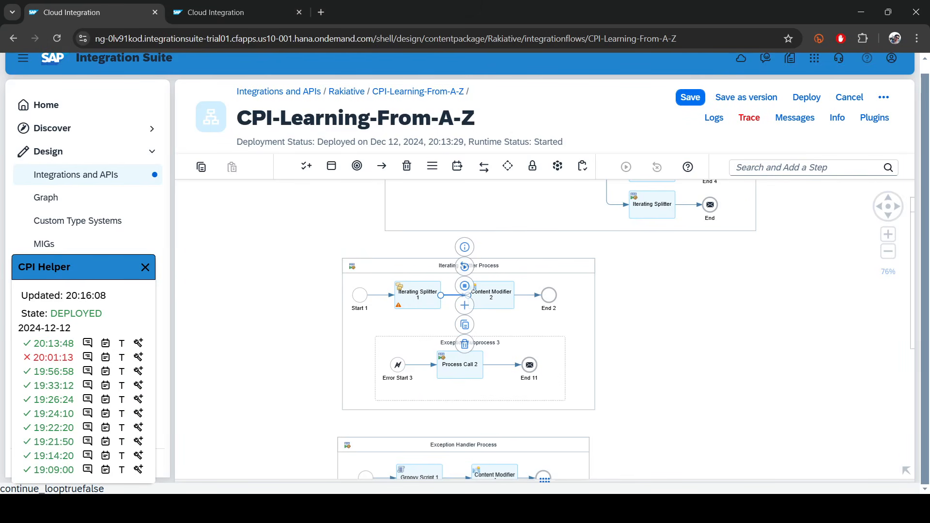
pyautogui.click(824, 168)
pyautogui.write('gro')
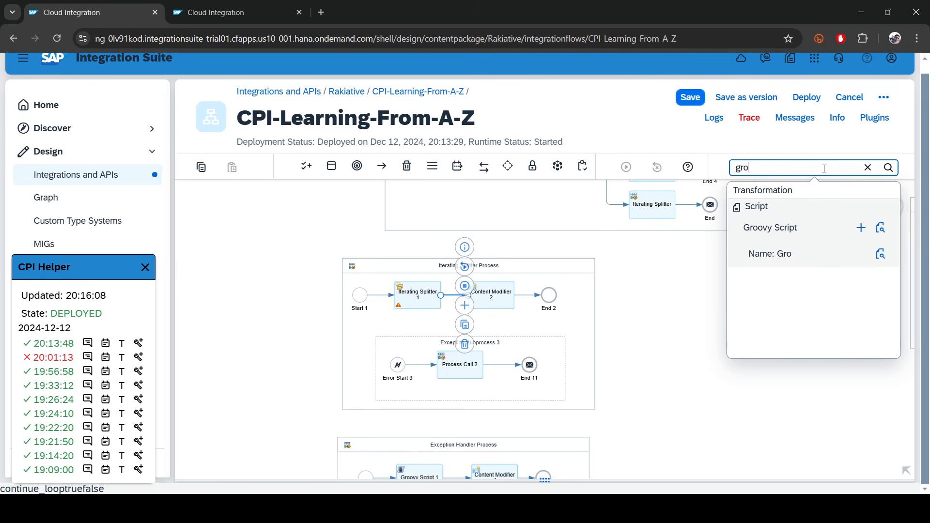
pyautogui.click(861, 227)
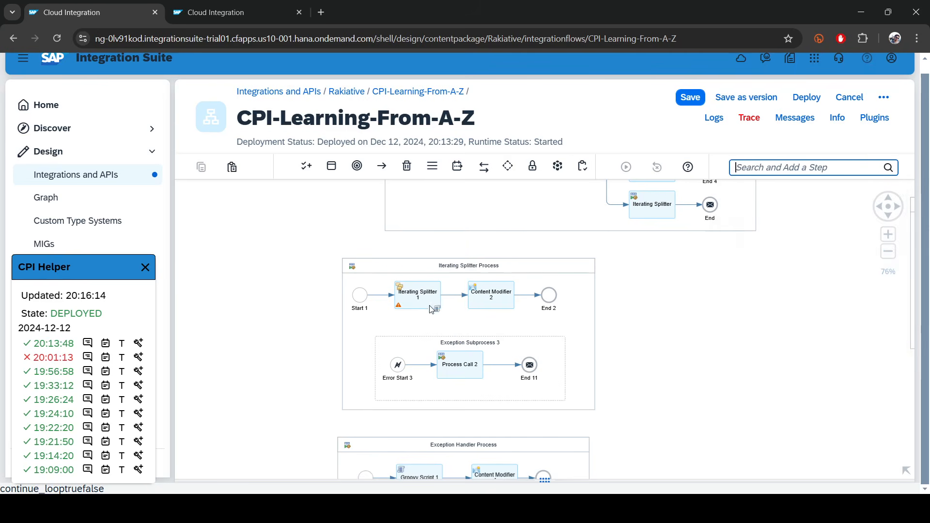
pyautogui.click(454, 293)
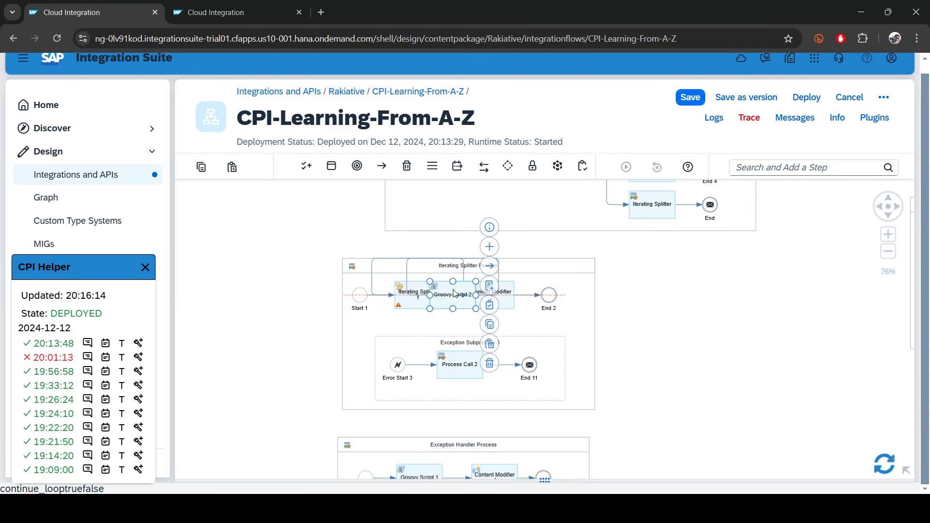
pyautogui.click(569, 277)
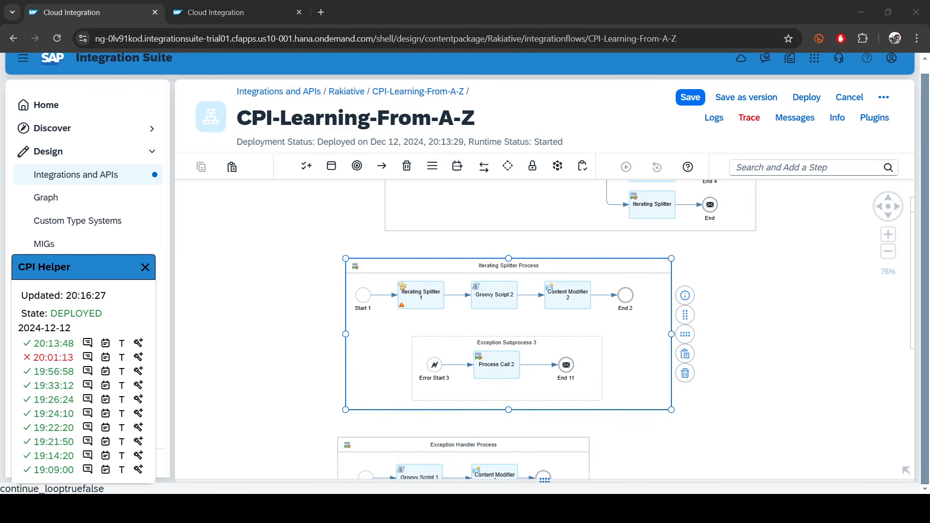
# Create the new Groovy step's script, parsing the XML body and throwing "Invalid mobile number: Length of mobile number must be 10 digits." when mobileNo's length isn't 10.
pyautogui.click(508, 295)
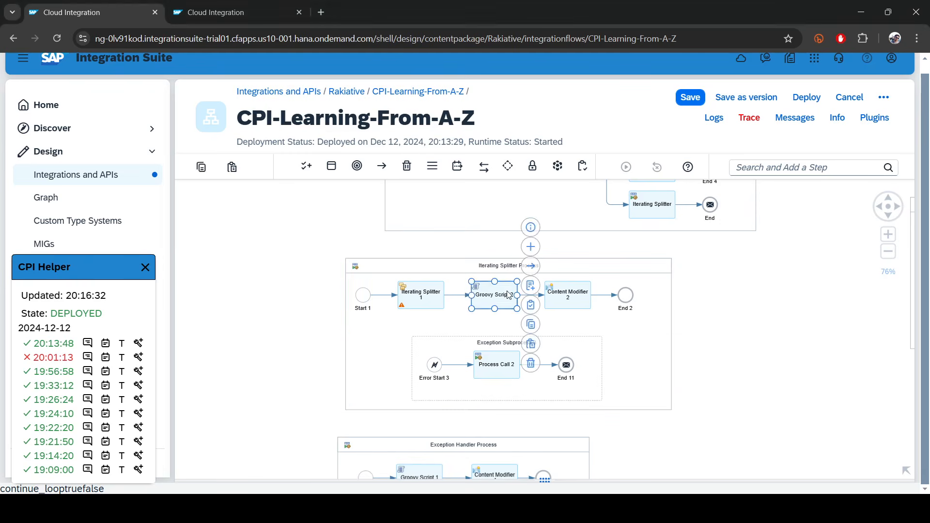
pyautogui.click(542, 473)
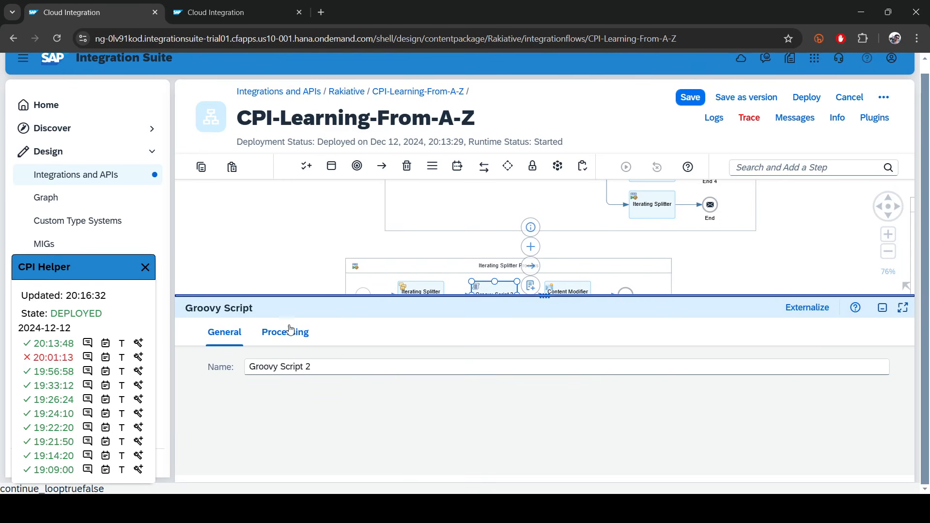
pyautogui.click(289, 331)
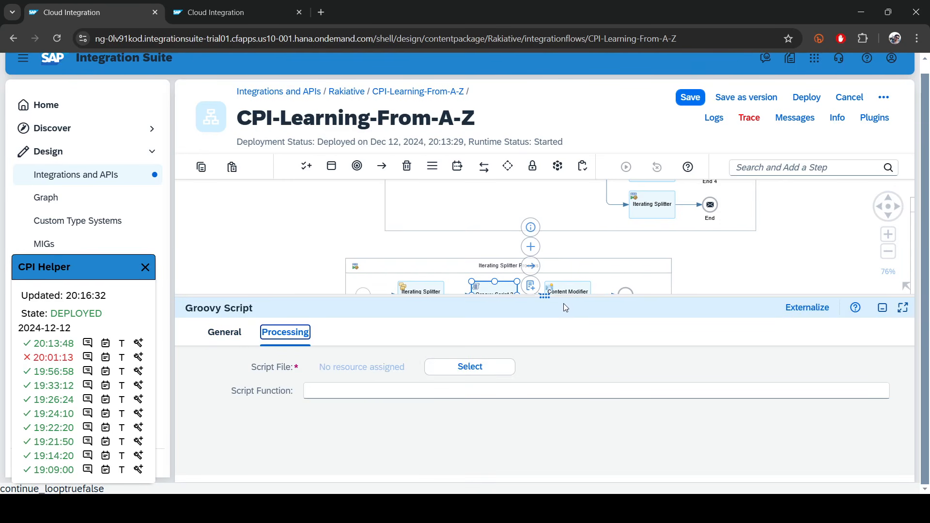
pyautogui.click(530, 287)
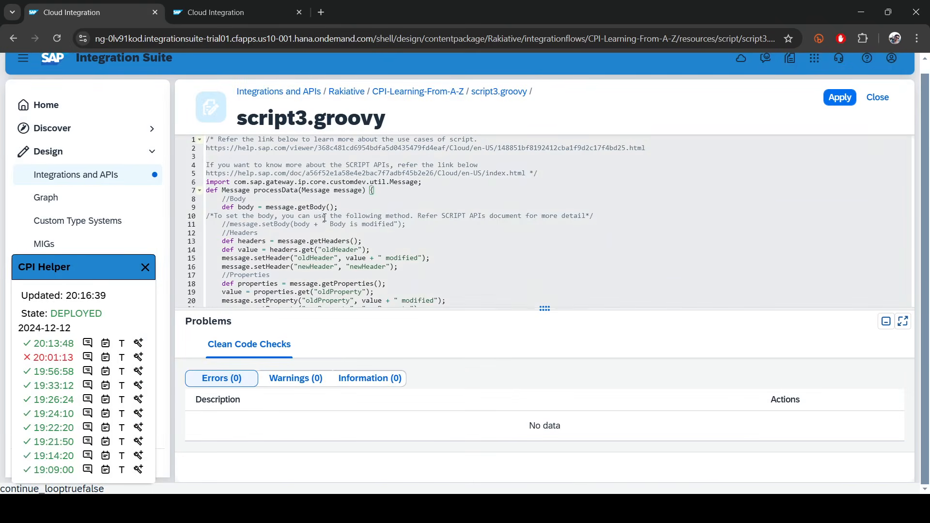
pyautogui.write('import com.sap.gateway.ip.core.customdev.util.Message import groovy.util.XmlParser  def Message processData(Message message) {     def body = message.getBody(String)      def parser = new XmlParser()     def xml = parser.parseText(body)      def mobileNo = xml.mobileNo.text()      if (mobileNo.length() != 10) {         throw new Exception("Invalid mobile number: Length of mobile number must be 10 digits.")     }      return message }')
pyautogui.moveTo(539, 308); pyautogui.dragTo(540, 420)
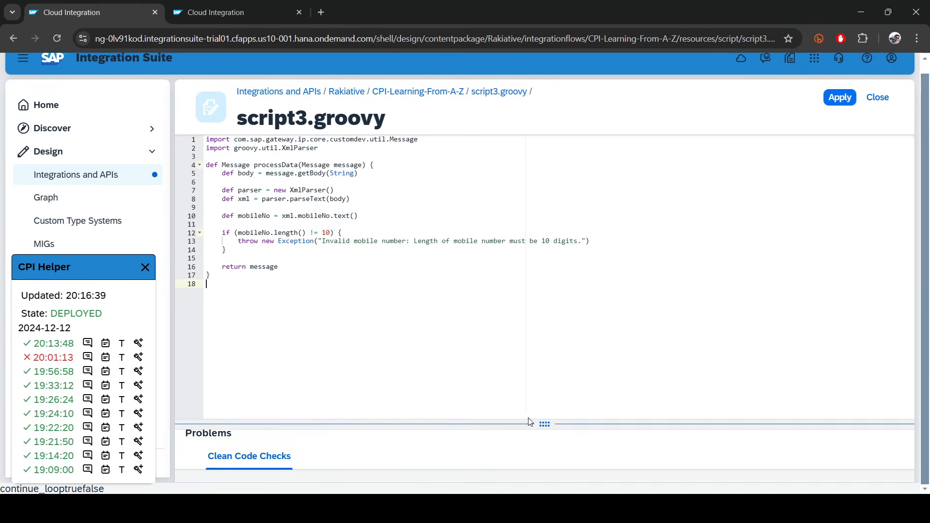
pyautogui.click(387, 172)
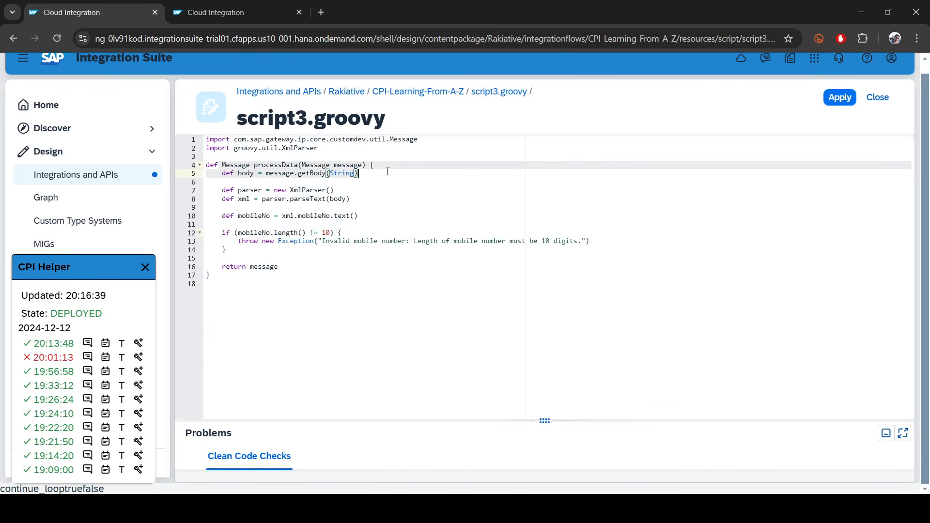
# Review the first row of the XML payload in Visual Studio Code and the mobile number length check in script3.groovy.
pyautogui.hotkey('alt', 'Tab')
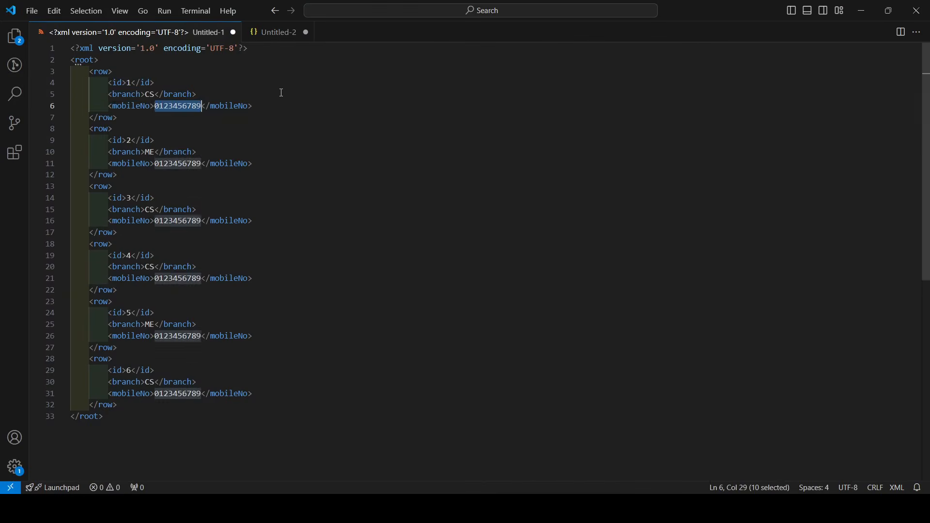
pyautogui.click(140, 106)
pyautogui.moveTo(89, 82); pyautogui.dragTo(119, 119)
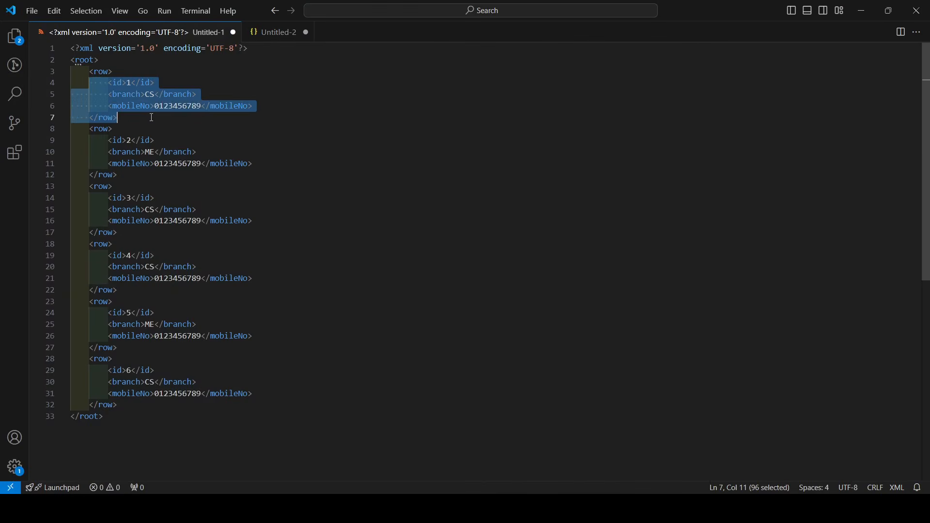
pyautogui.click(863, 10)
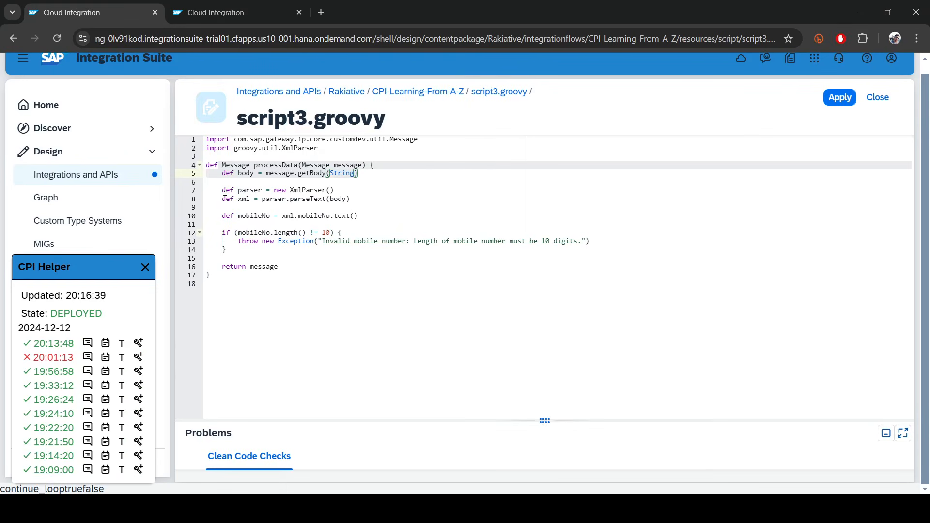
pyautogui.moveTo(242, 234); pyautogui.dragTo(575, 241)
pyautogui.click(353, 227)
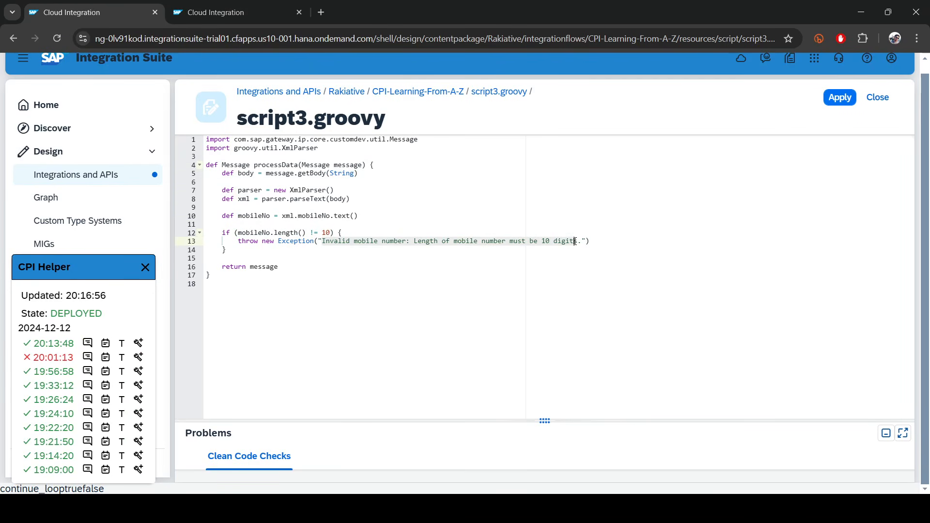
# Apply script3.groovy to the Groovy Script 2 step, set Iterating Splitter 1's grouping to 1, and save the integration flow.
pyautogui.click(840, 98)
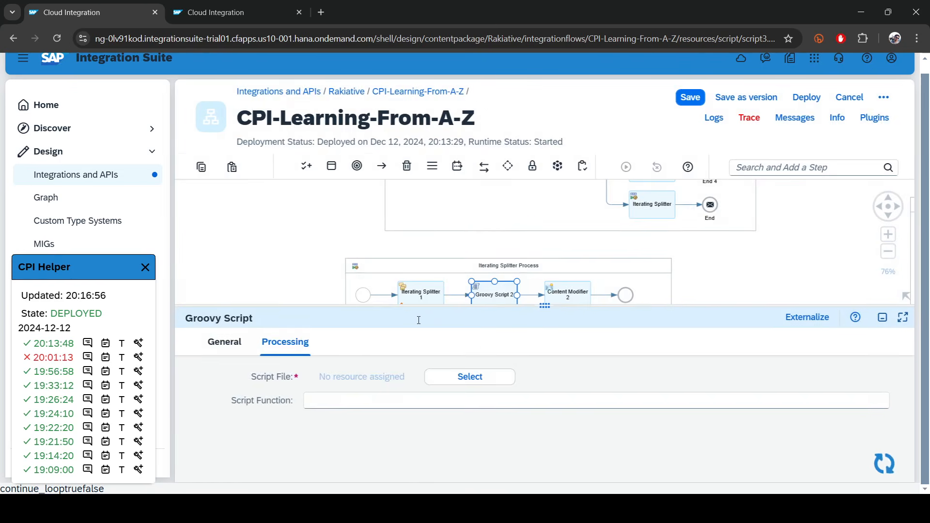
pyautogui.moveTo(525, 298); pyautogui.dragTo(558, 409)
pyautogui.click(288, 308)
pyautogui.click(339, 389)
pyautogui.press('BackSpace')
pyautogui.write('1')
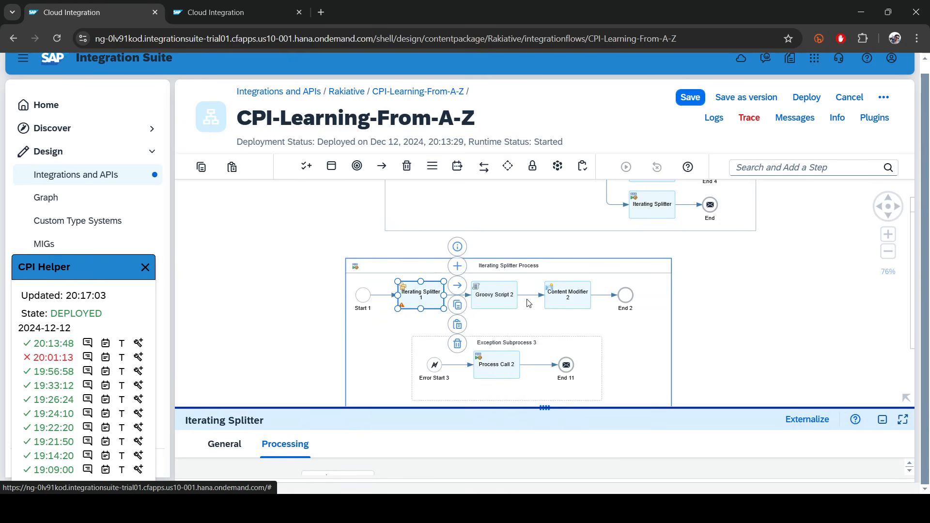
pyautogui.click(691, 97)
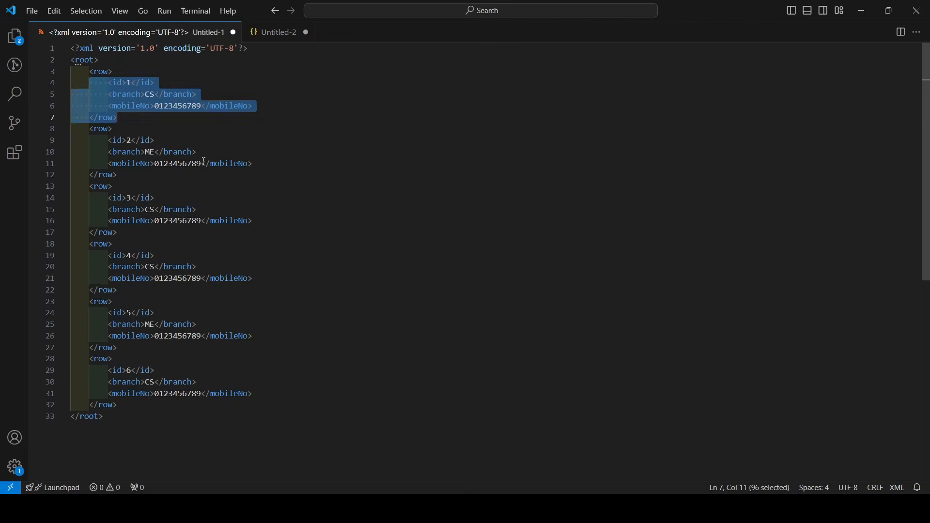
# Review the rows and their mobileNo values in the sample XML in VS Code, and return to SAP Integration Suite.
pyautogui.press('Escape')
pyautogui.moveTo(110, 83); pyautogui.dragTo(313, 436)
pyautogui.click(312, 435)
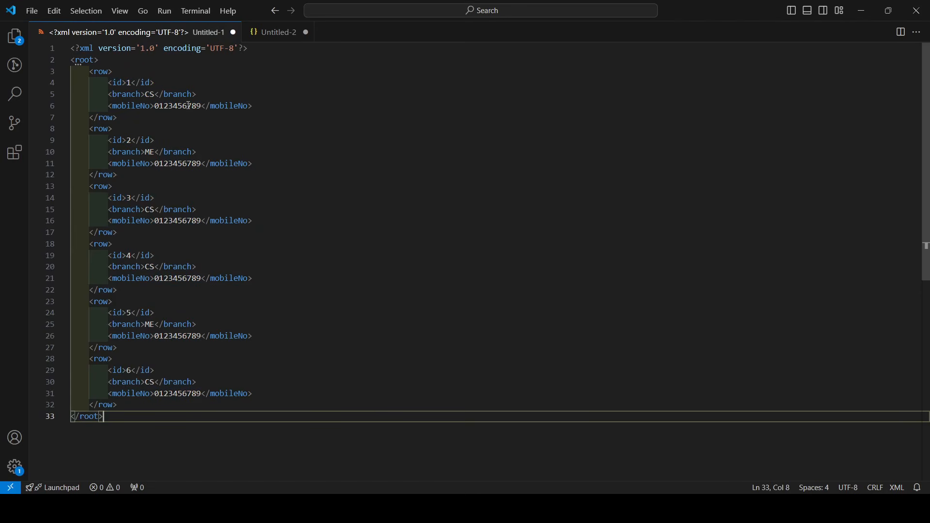
pyautogui.click(863, 10)
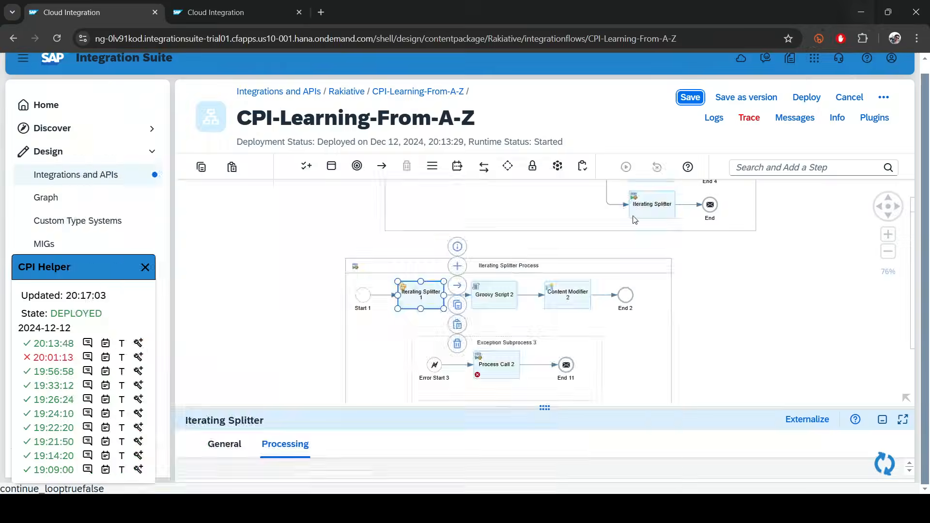
# Set Exception Handler Process as the local integration process invoked by Process Call 2 in the Iterating Splitter Process's exception subprocess.
pyautogui.click(500, 366)
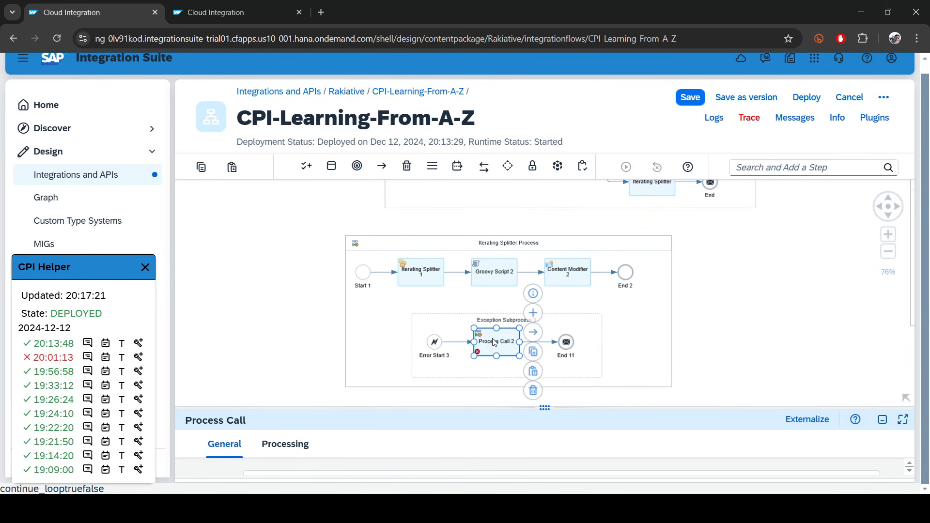
pyautogui.scroll(-2, 717, 337)
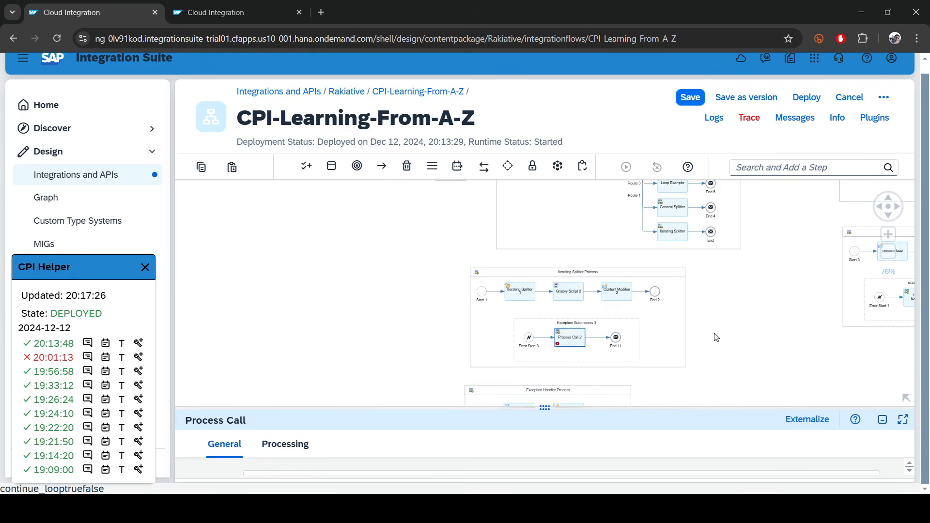
pyautogui.moveTo(713, 319); pyautogui.dragTo(688, 232)
pyautogui.click(537, 245)
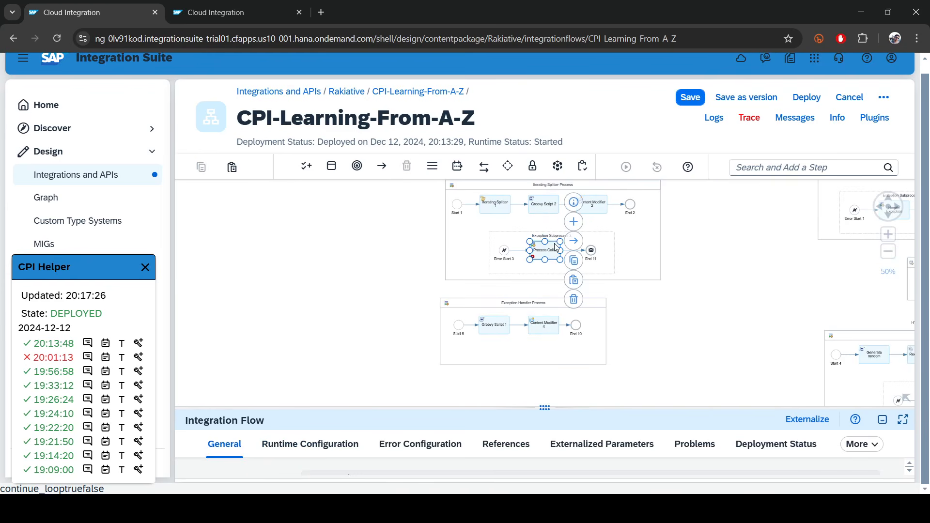
pyautogui.moveTo(545, 408); pyautogui.dragTo(449, 248)
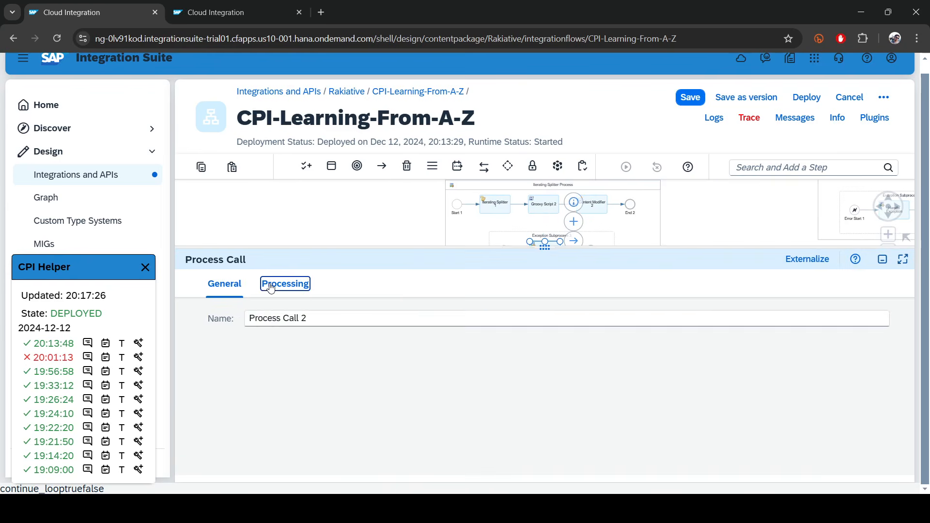
pyautogui.click(286, 284)
pyautogui.click(439, 320)
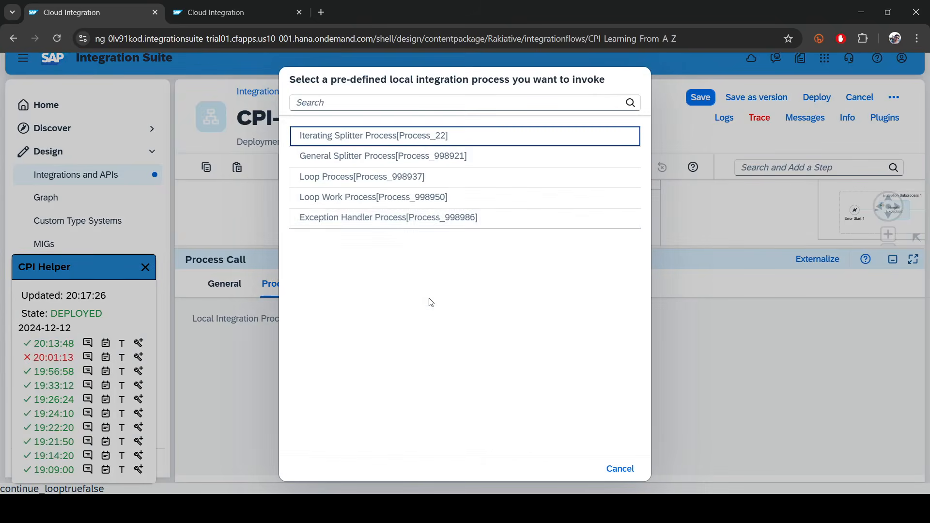
pyautogui.click(340, 219)
pyautogui.click(547, 251)
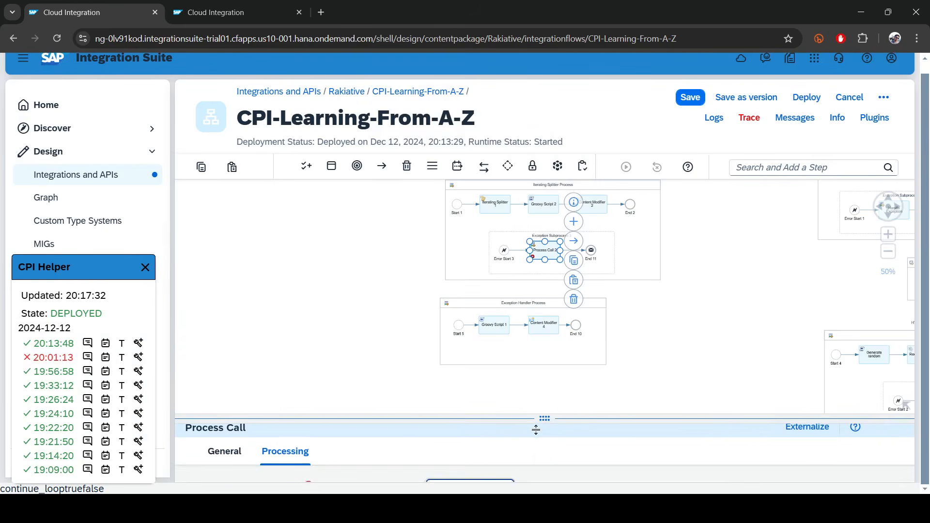
# Save and deploy the CPI-Learning-From-A-Z integration flow.
pyautogui.click(687, 99)
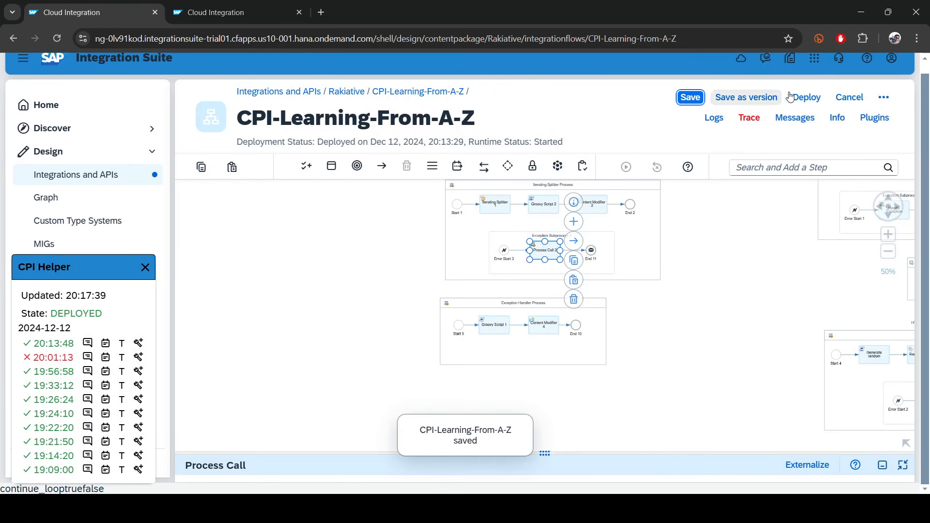
pyautogui.click(806, 99)
pyautogui.click(532, 316)
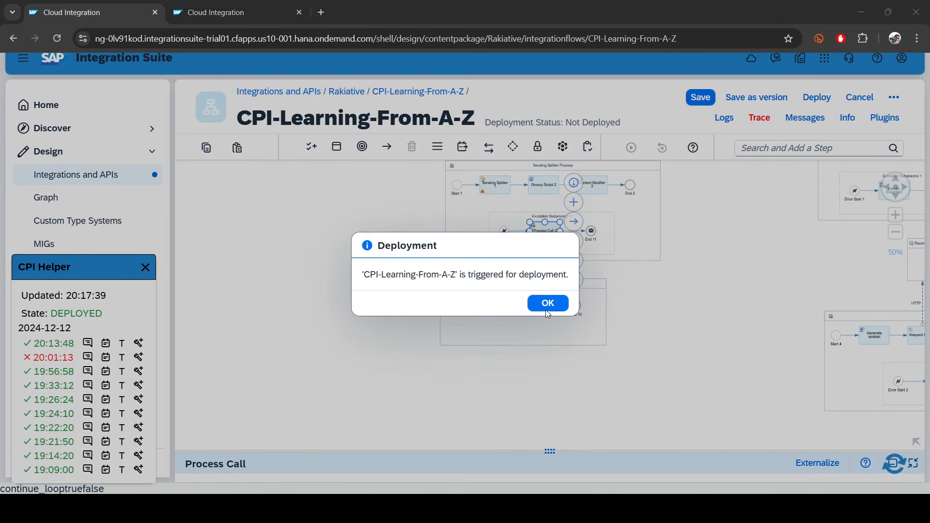
pyautogui.press('Return')
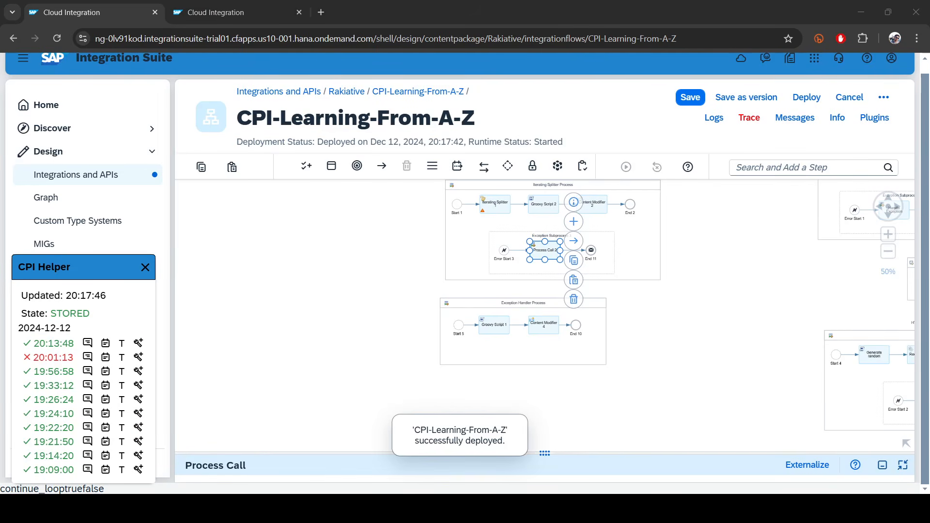
# In Postman, change the active routeName header from Loop to IteratingSplitter and send the iflow-practice request.
pyautogui.click(232, 492)
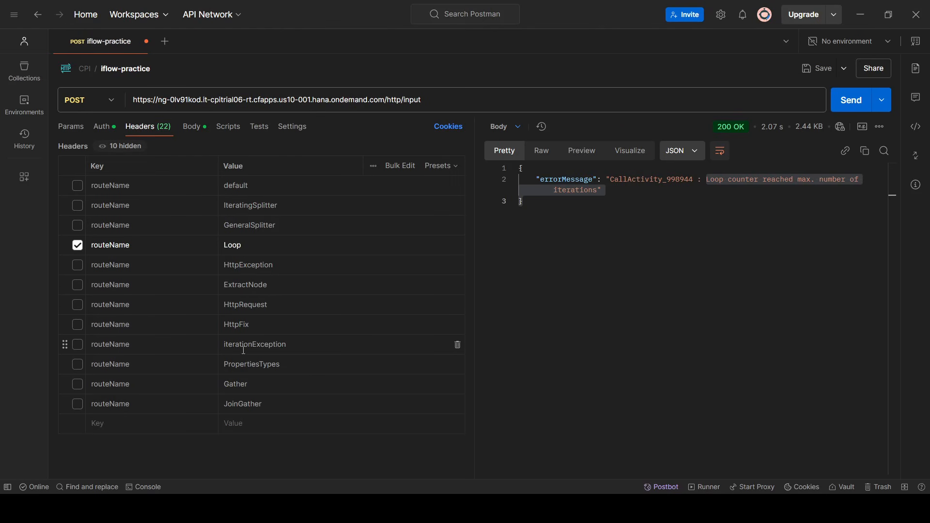
pyautogui.click(77, 246)
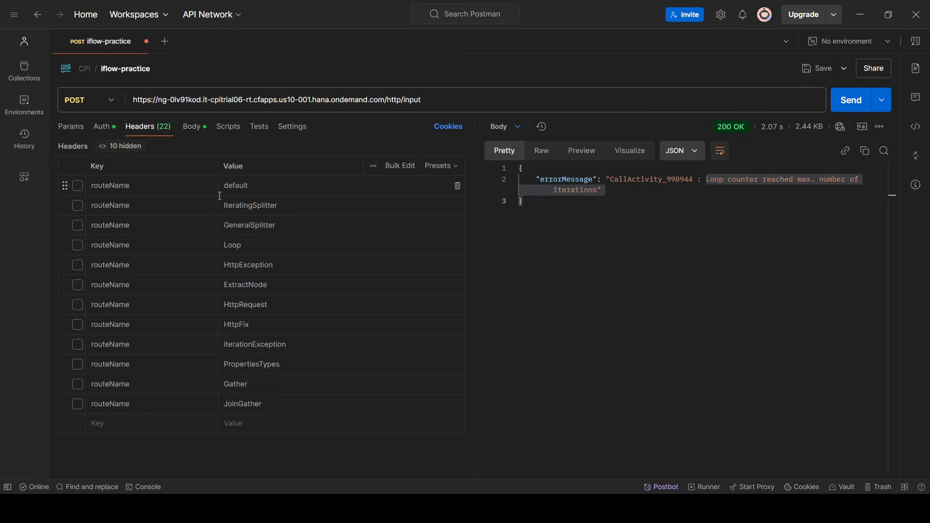
pyautogui.click(78, 205)
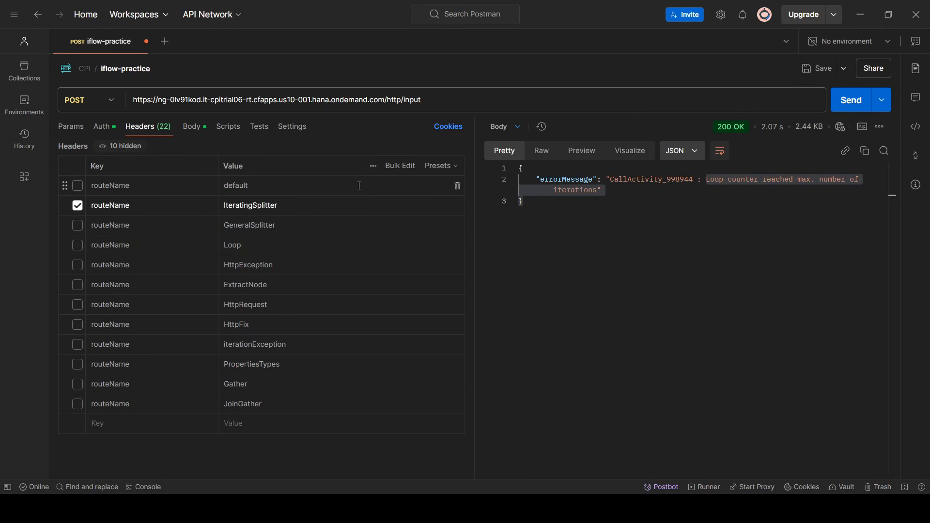
pyautogui.click(848, 107)
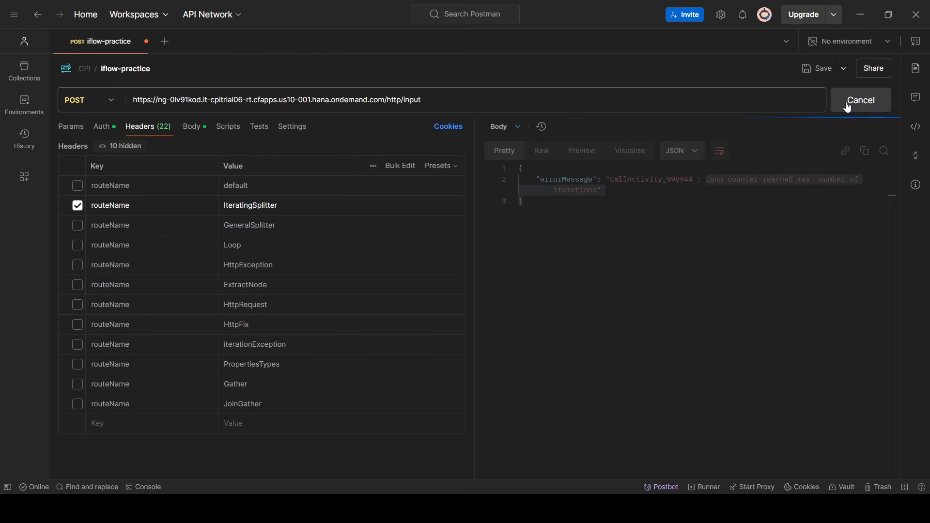
# Examine the returned XML and the first record's mobileNo value in the request body.
pyautogui.moveTo(781, 248); pyautogui.dragTo(416, 129)
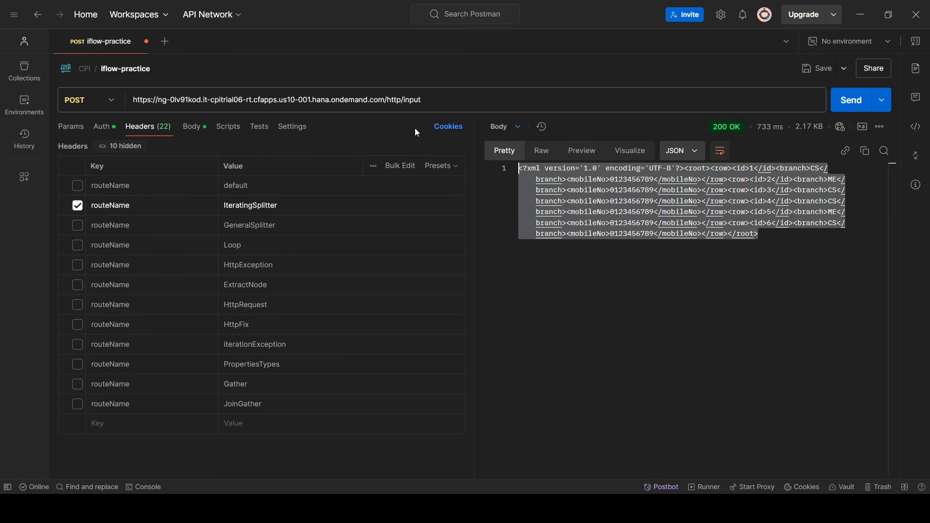
pyautogui.click(193, 126)
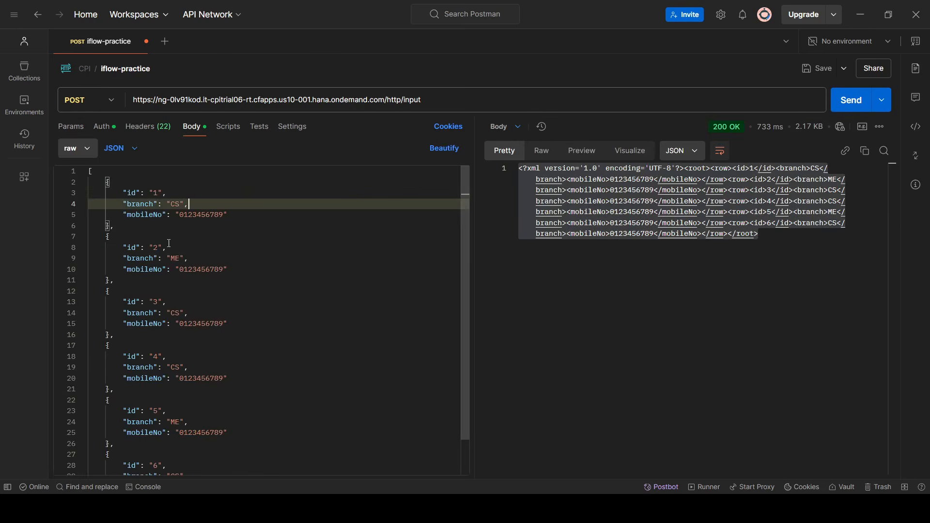
pyautogui.doubleClick(200, 214)
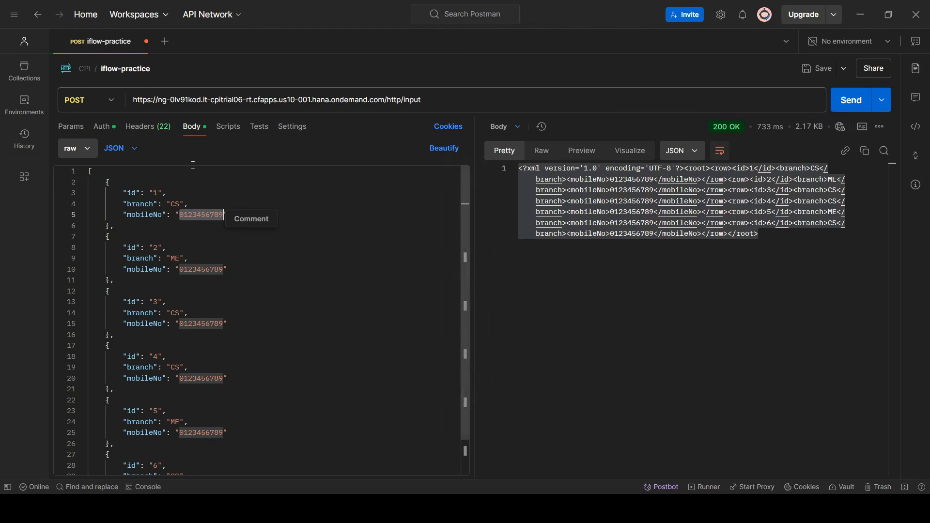
# Disable the IteratingSplitter routeName header and enable the iterationException one.
pyautogui.click(157, 127)
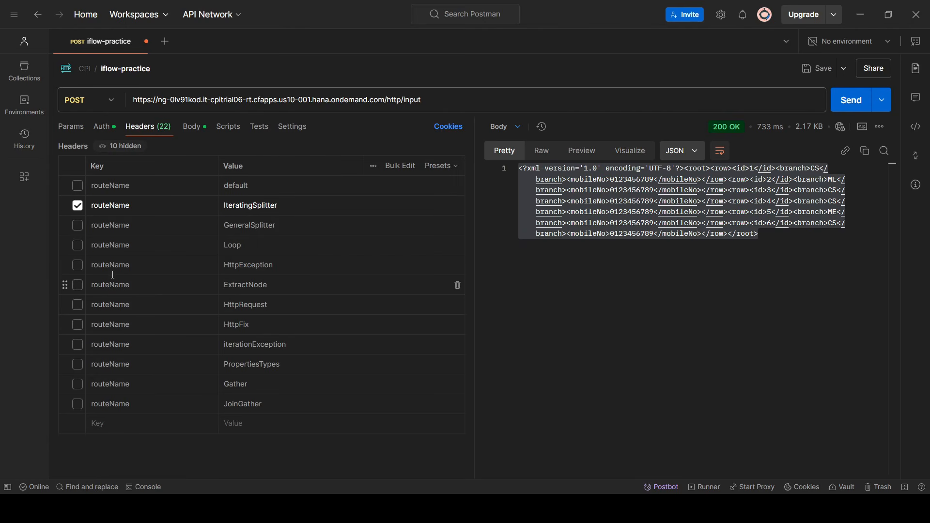
pyautogui.click(78, 205)
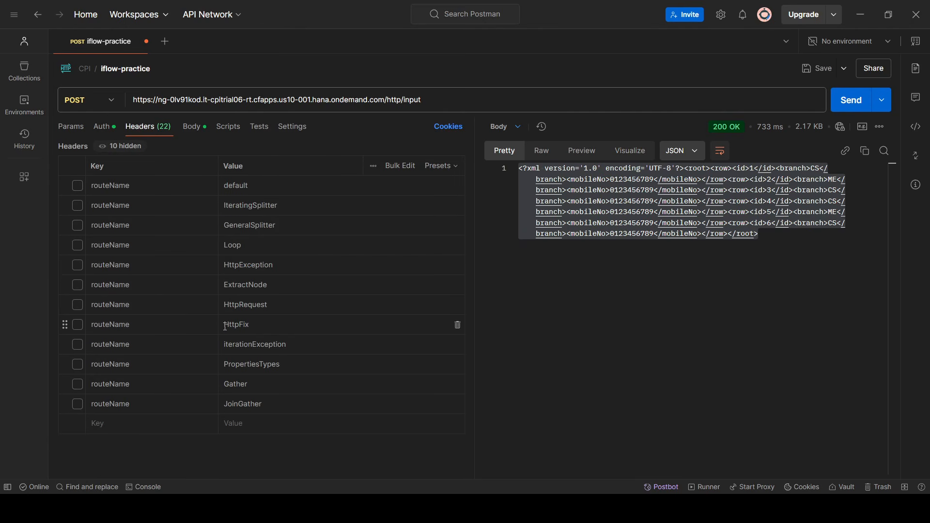
pyautogui.click(78, 344)
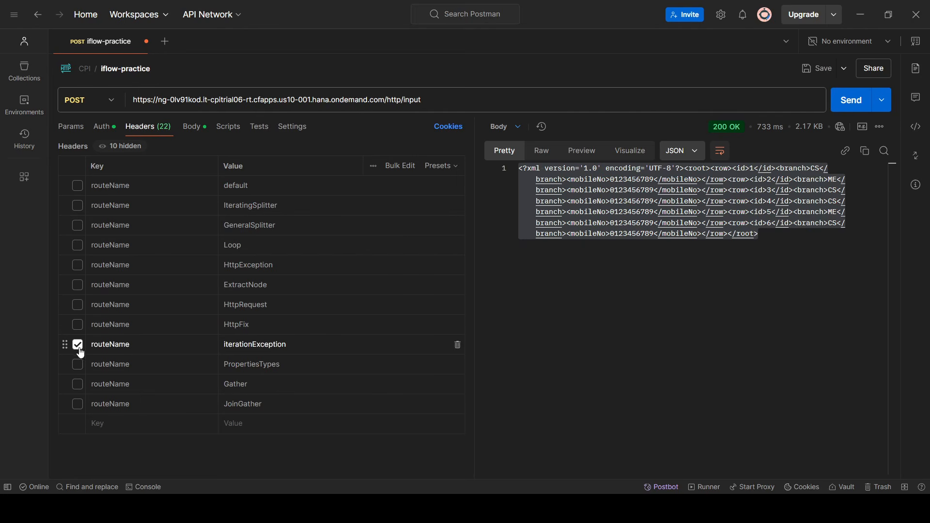
# Return to SAP Integration Suite and add a Process Call in the empty area below JSON to XML Converter 1 in the Integration Process.
pyautogui.click(861, 14)
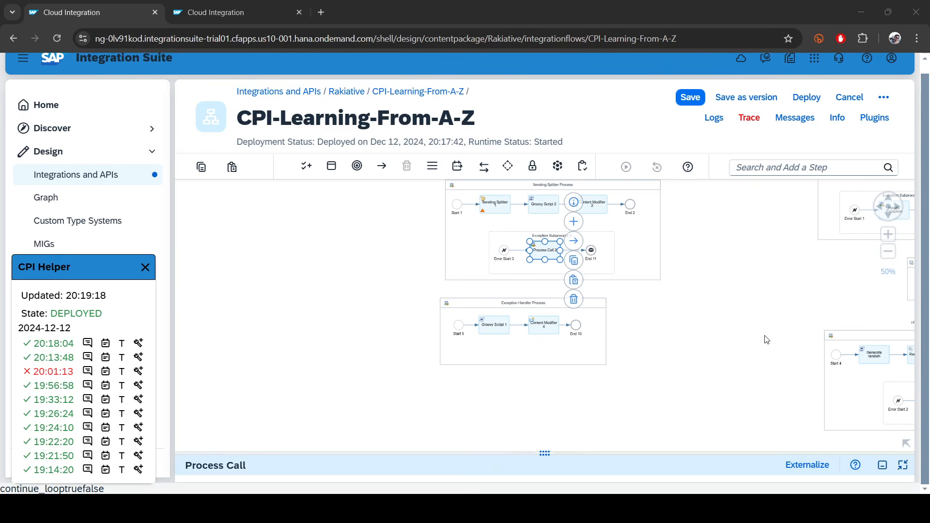
pyautogui.moveTo(737, 249); pyautogui.dragTo(651, 342)
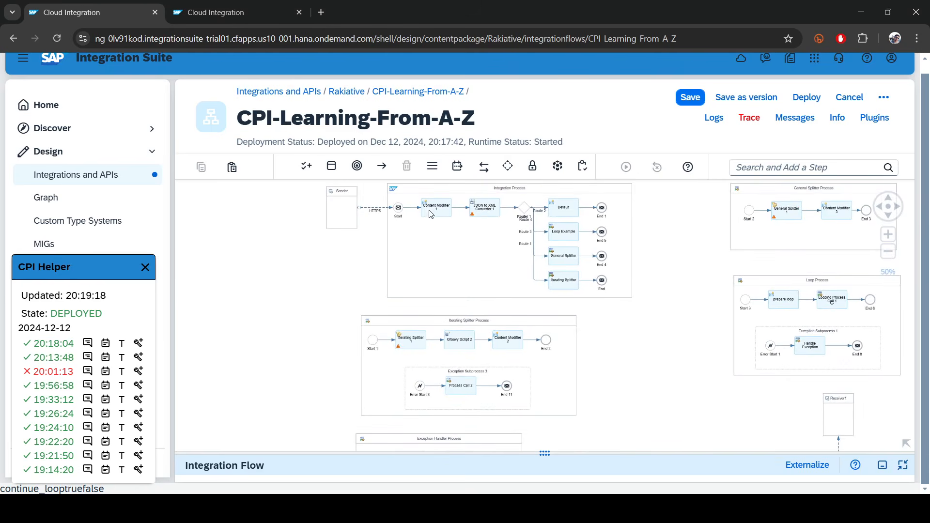
pyautogui.scroll(3, 468, 235)
pyautogui.moveTo(798, 209); pyautogui.dragTo(789, 232)
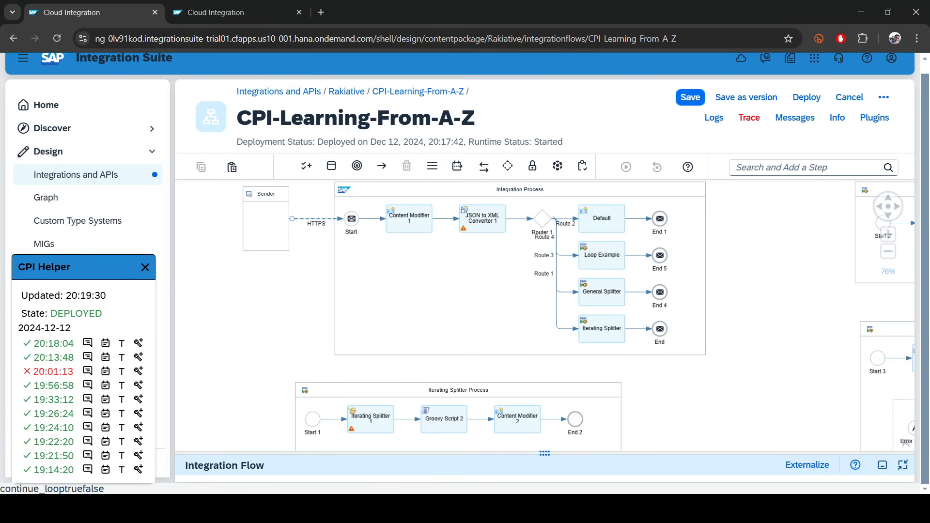
pyautogui.click(759, 169)
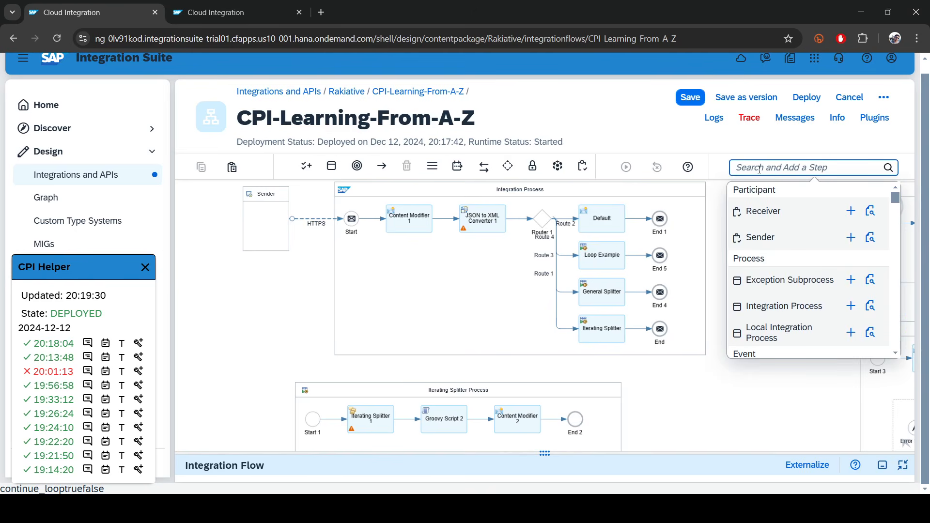
pyautogui.write('pro')
pyautogui.scroll(-2, 818, 310)
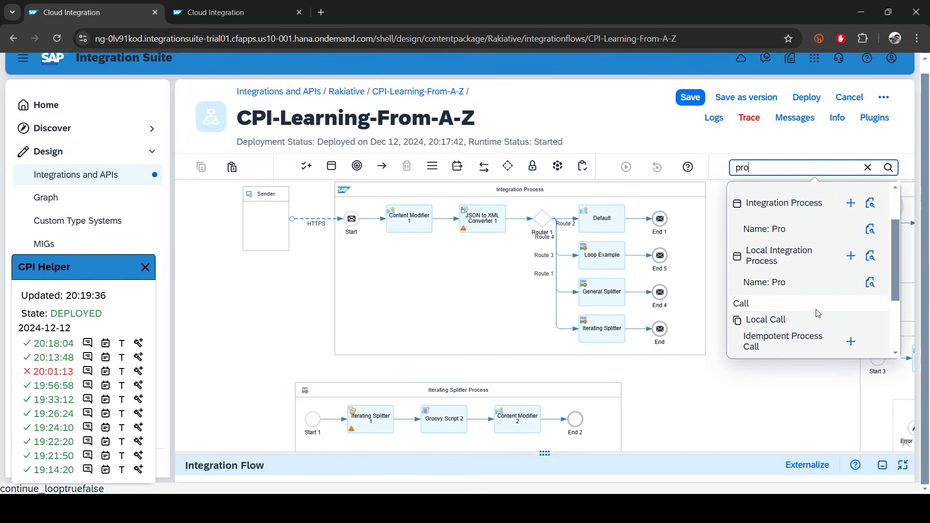
pyautogui.scroll(-3, 818, 313)
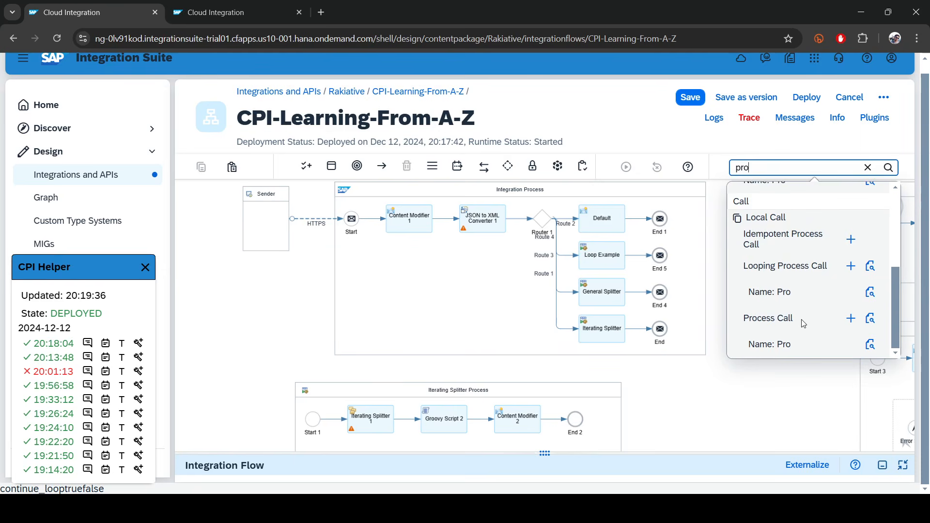
pyautogui.click(851, 319)
pyautogui.click(463, 316)
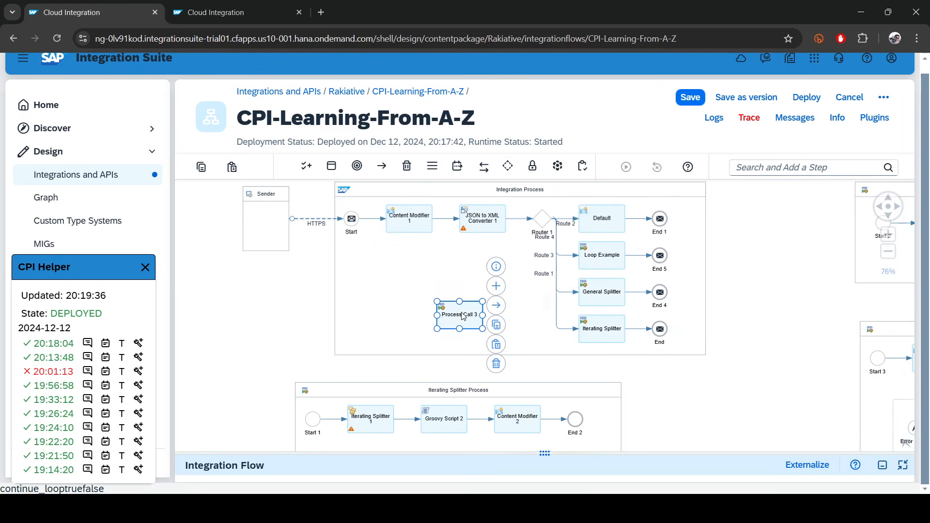
# Add an End Message event to the Integration Process and connect the new process call to it.
pyautogui.click(774, 168)
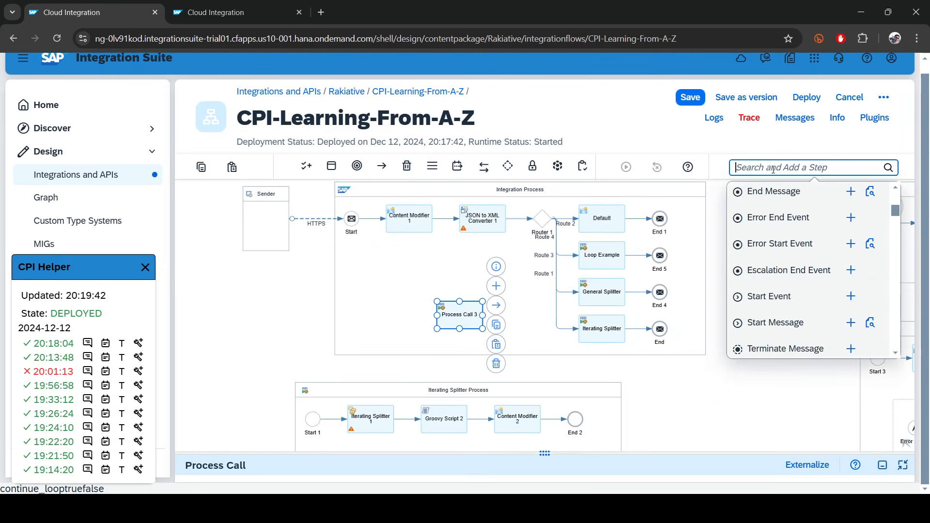
pyautogui.write('end')
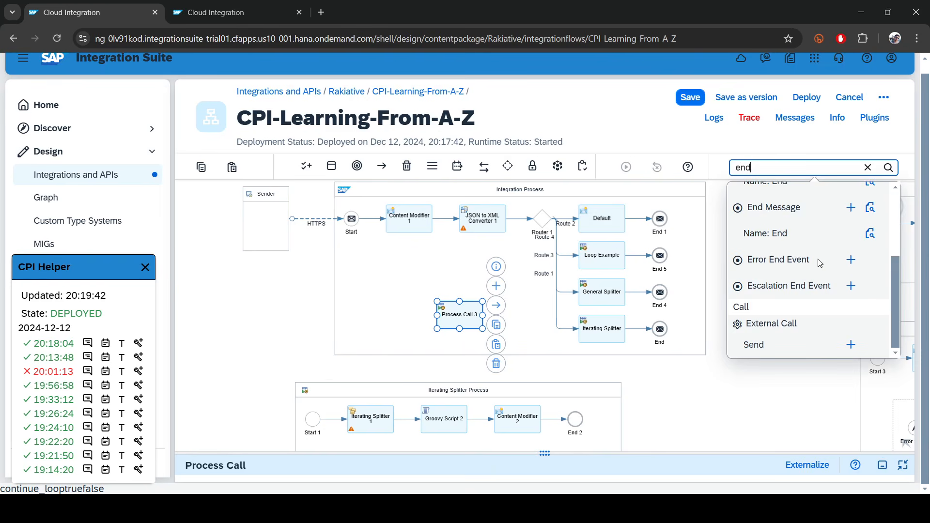
pyautogui.click(851, 208)
pyautogui.click(462, 316)
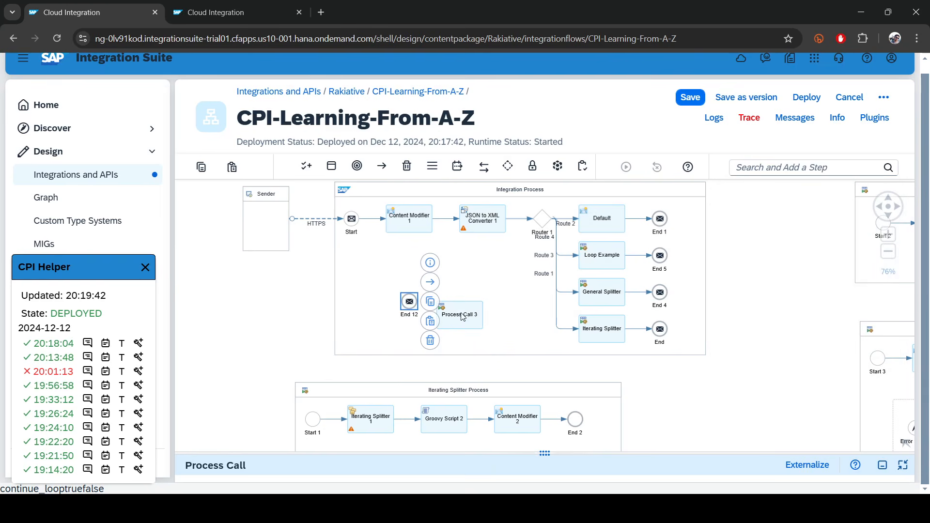
pyautogui.click(466, 315)
pyautogui.moveTo(496, 286); pyautogui.dragTo(409, 301)
pyautogui.click(539, 281)
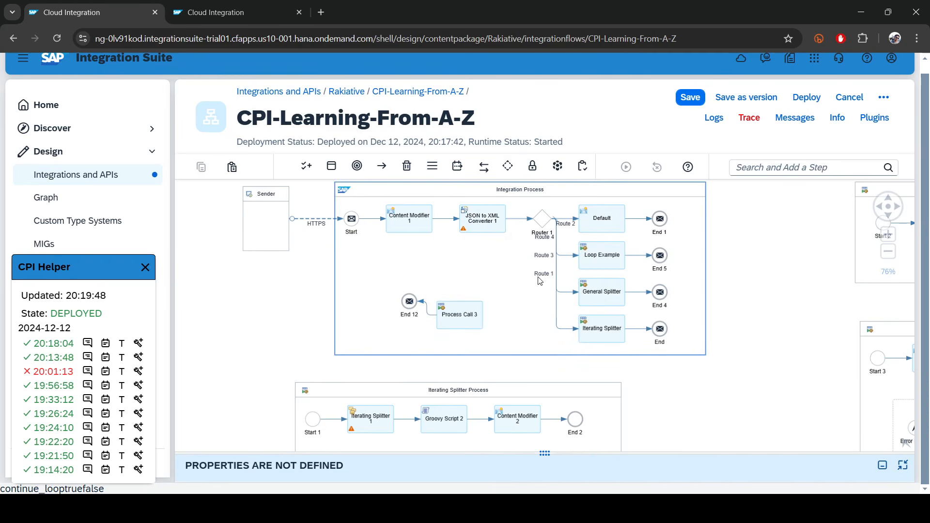
# Add a Groovy Script above Process Call 3 and connect it between Router 1 and that process call.
pyautogui.click(764, 167)
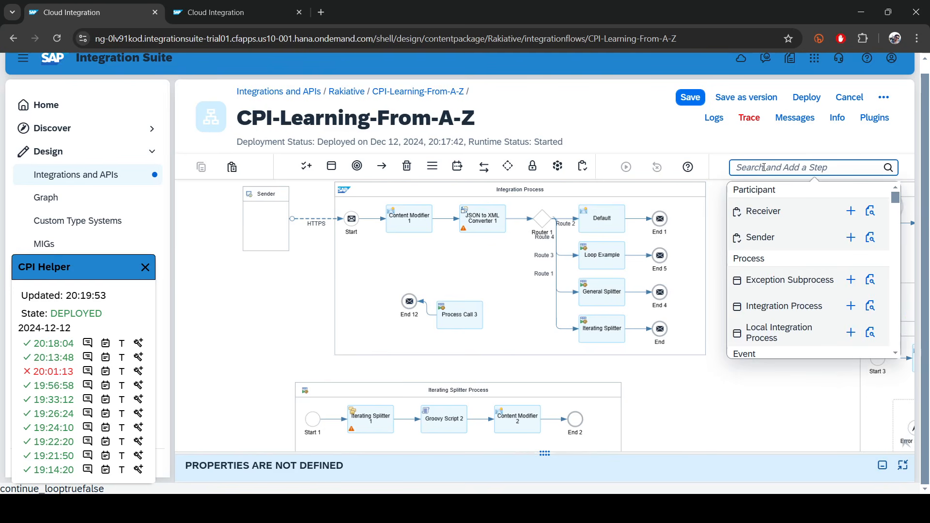
pyautogui.write('gro')
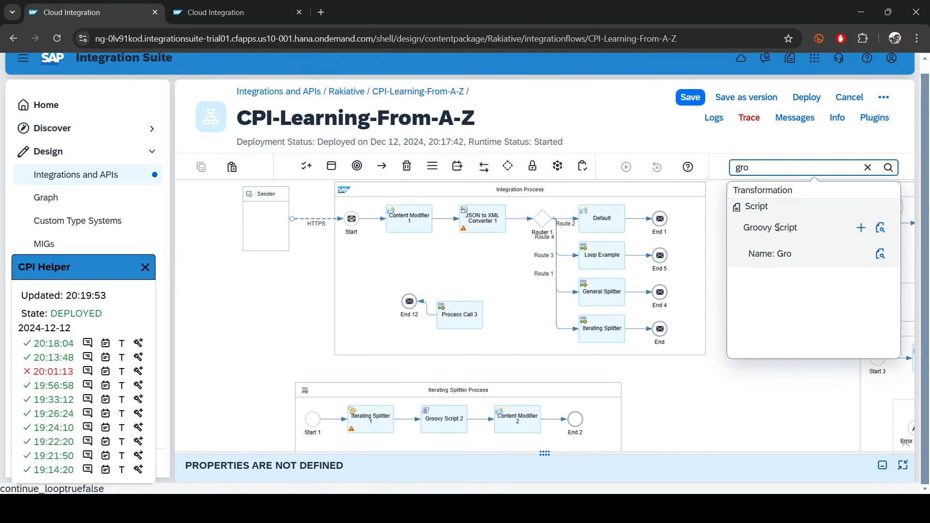
pyautogui.click(861, 227)
pyautogui.click(444, 264)
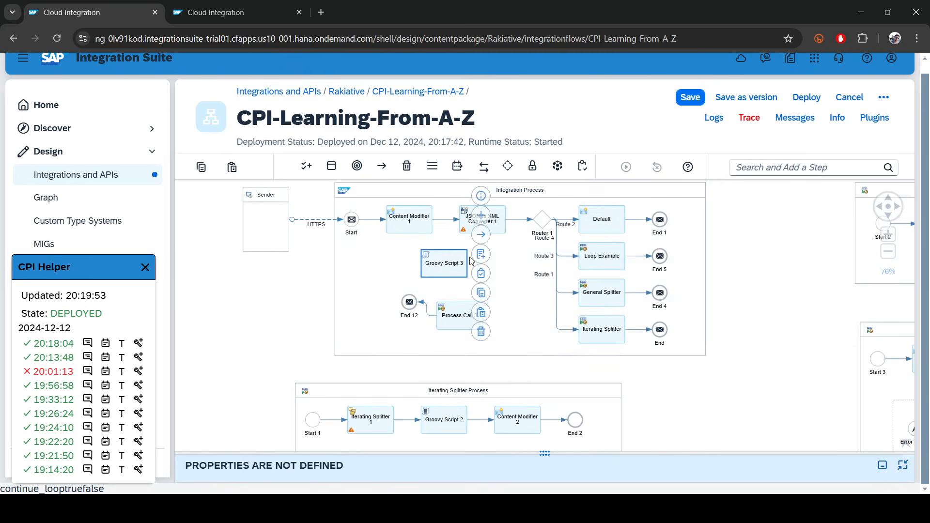
pyautogui.moveTo(481, 235); pyautogui.dragTo(470, 313)
pyautogui.click(543, 221)
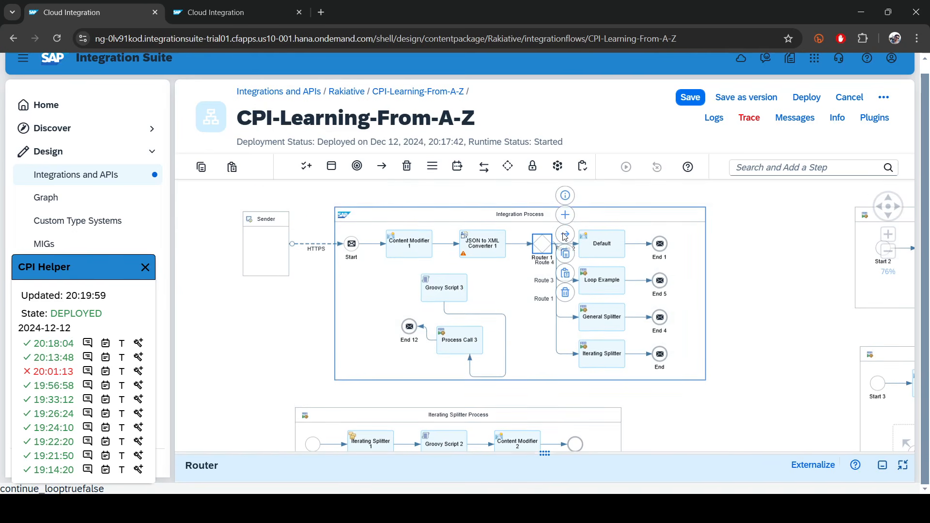
pyautogui.moveTo(565, 236); pyautogui.dragTo(441, 277)
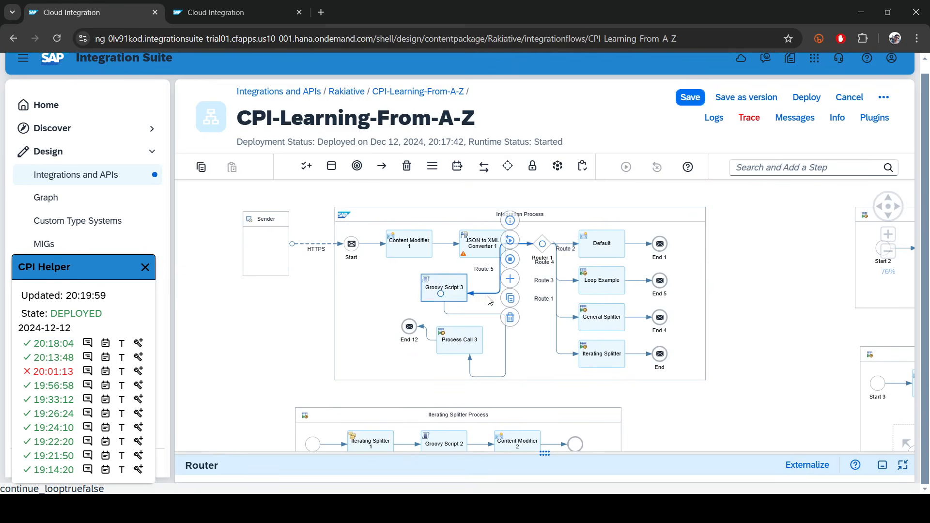
# Set the new route to the Non-XML expression type with the condition ${header.routeName} = 'iterationException'.
pyautogui.moveTo(550, 454); pyautogui.dragTo(504, 228)
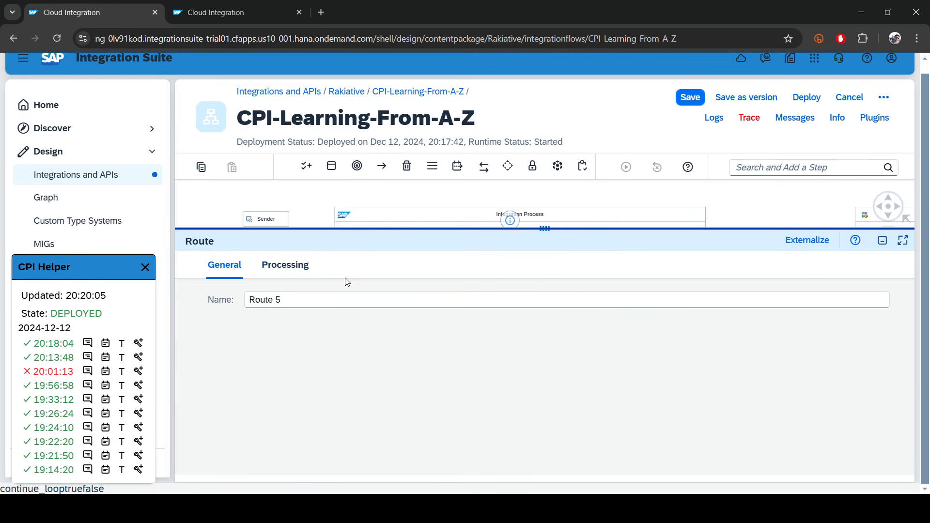
pyautogui.click(296, 274)
pyautogui.click(332, 311)
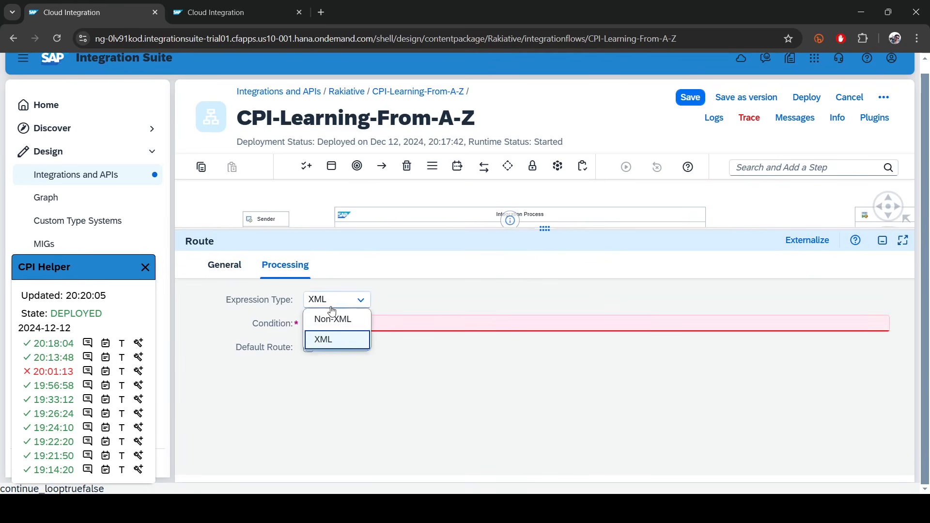
pyautogui.click(332, 319)
pyautogui.click(409, 323)
pyautogui.write("${header.routeName} = 'IterationException'")
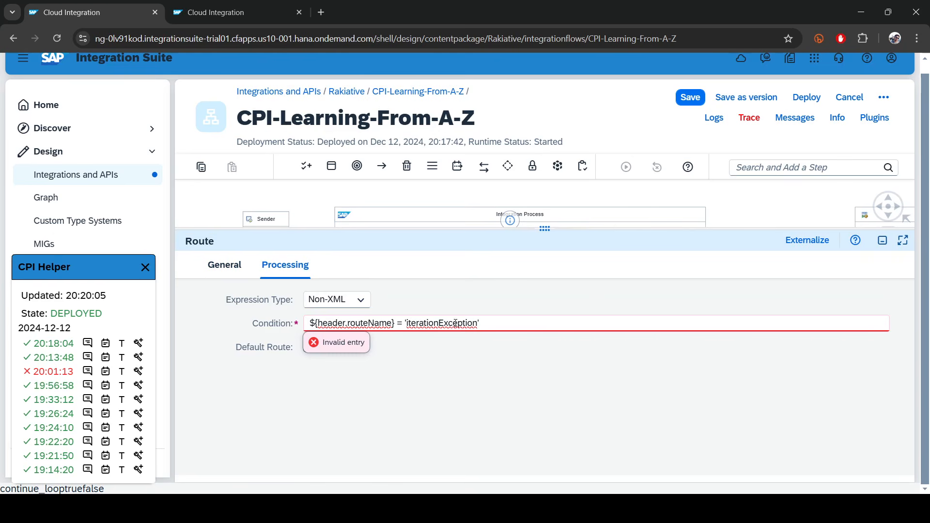
pyautogui.doubleClick(456, 324)
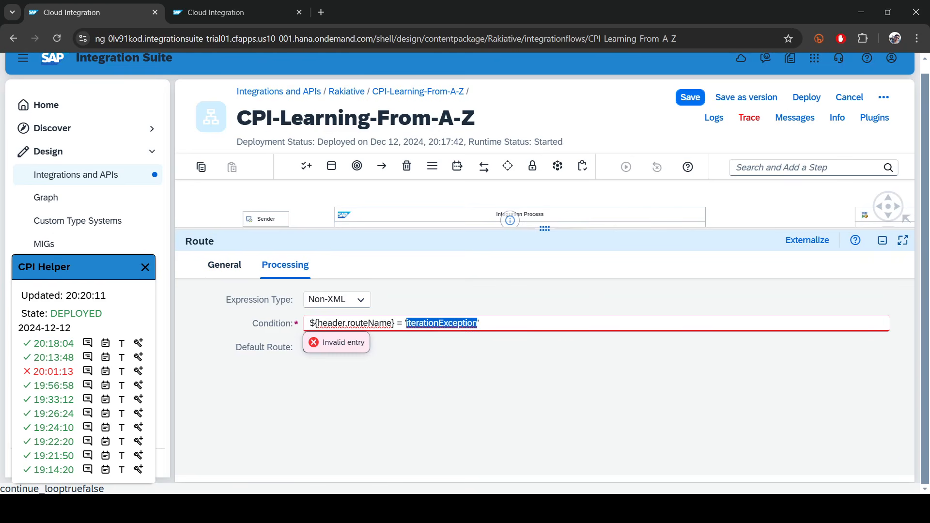
pyautogui.hotkey('alt', 'Tab')
pyautogui.hotkey('alt', 'Tab')
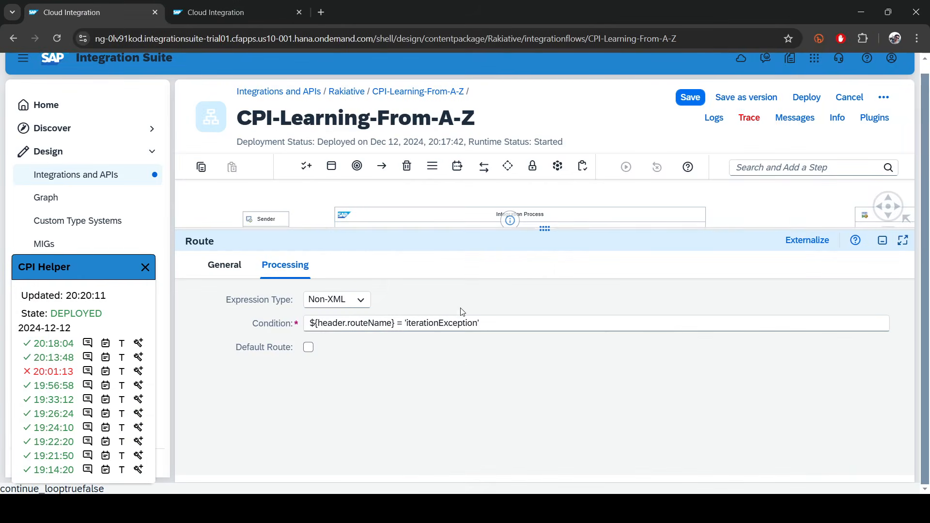
# Auto-arrange the Integration Process elements horizontally.
pyautogui.click(563, 229)
pyautogui.click(673, 226)
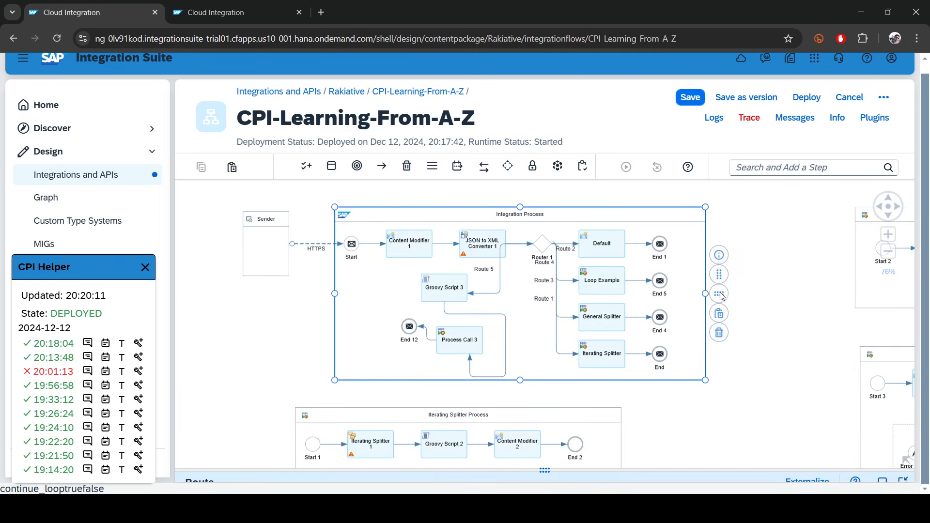
pyautogui.click(720, 294)
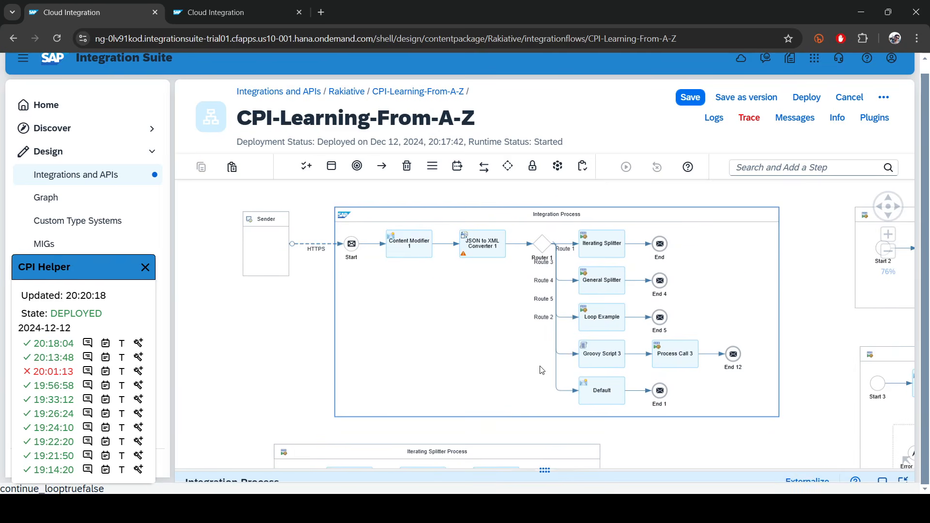
# Assign the Iterating Splitter Process as the local integration process invoked by Process Call 3.
pyautogui.click(675, 361)
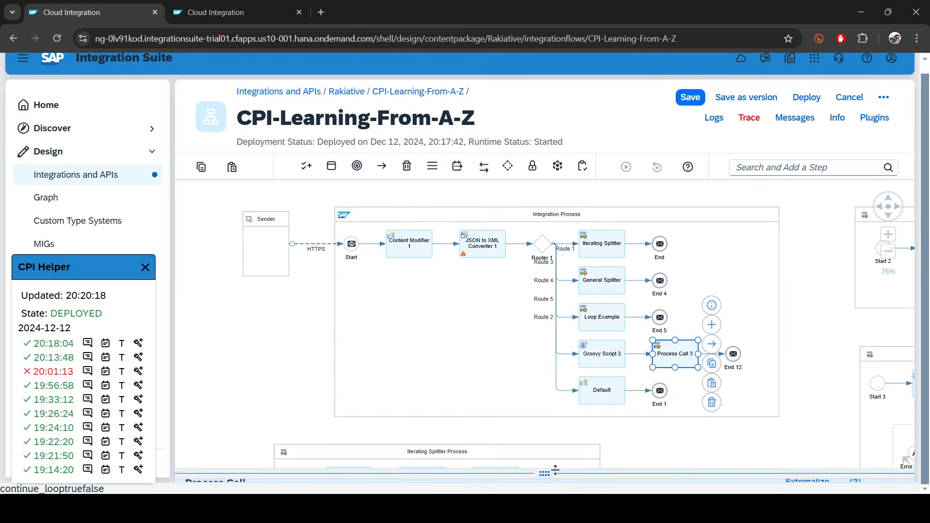
pyautogui.moveTo(555, 470); pyautogui.dragTo(547, 262)
pyautogui.click(286, 296)
pyautogui.click(472, 333)
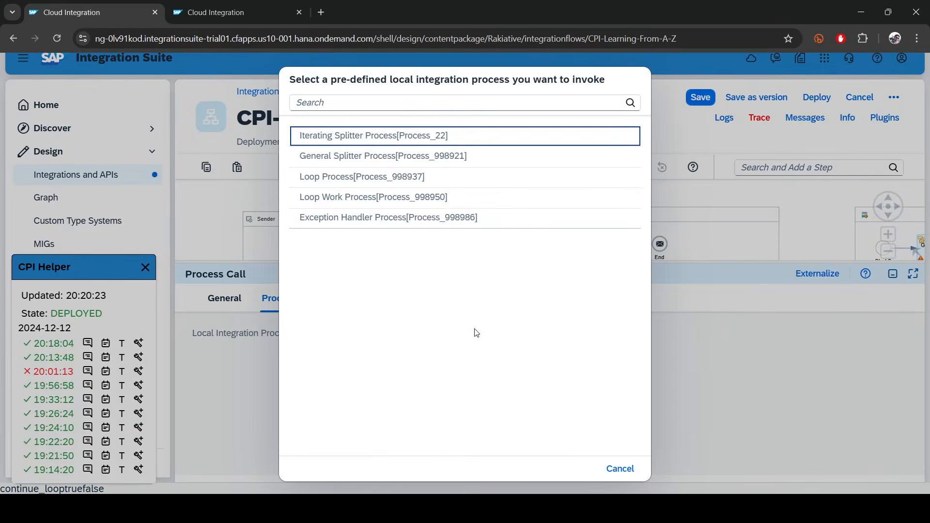
pyautogui.click(346, 139)
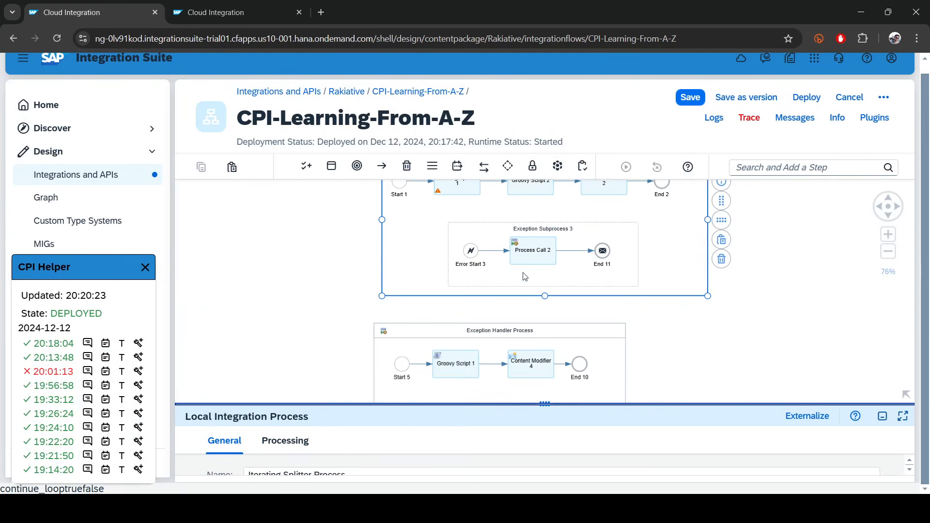
# Create a script for Groovy Script 3 and replace its template with the copied code that appends a fake row to the XML body.
pyautogui.click(337, 259)
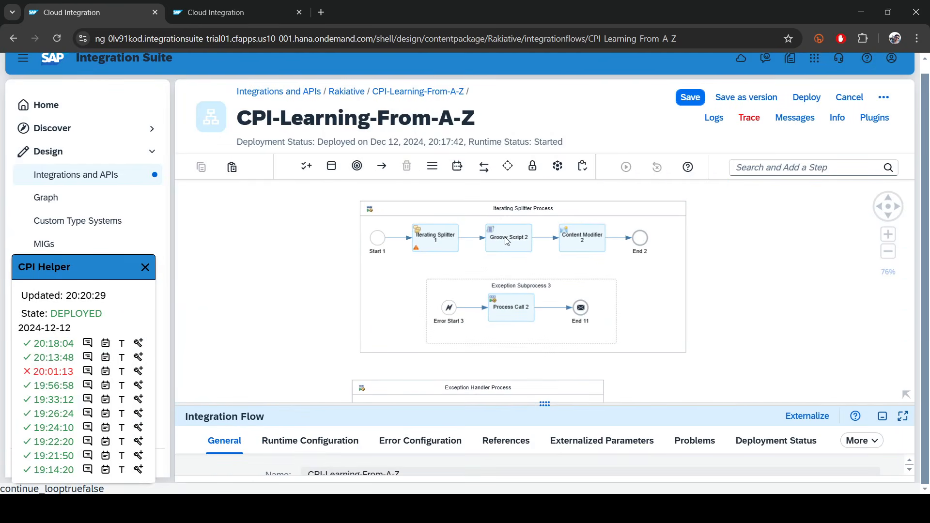
pyautogui.scroll(-3, 726, 243)
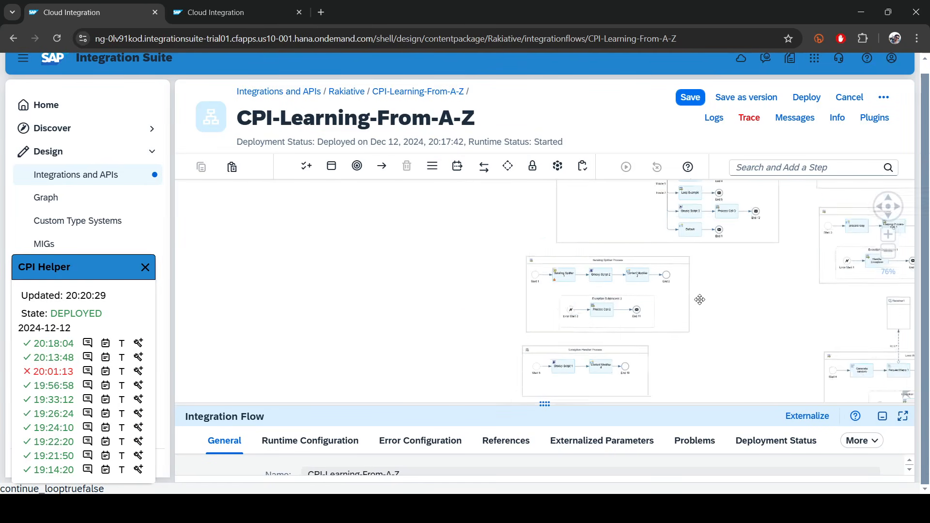
pyautogui.moveTo(725, 244); pyautogui.dragTo(546, 357)
pyautogui.scroll(3, 502, 290)
pyautogui.click(505, 323)
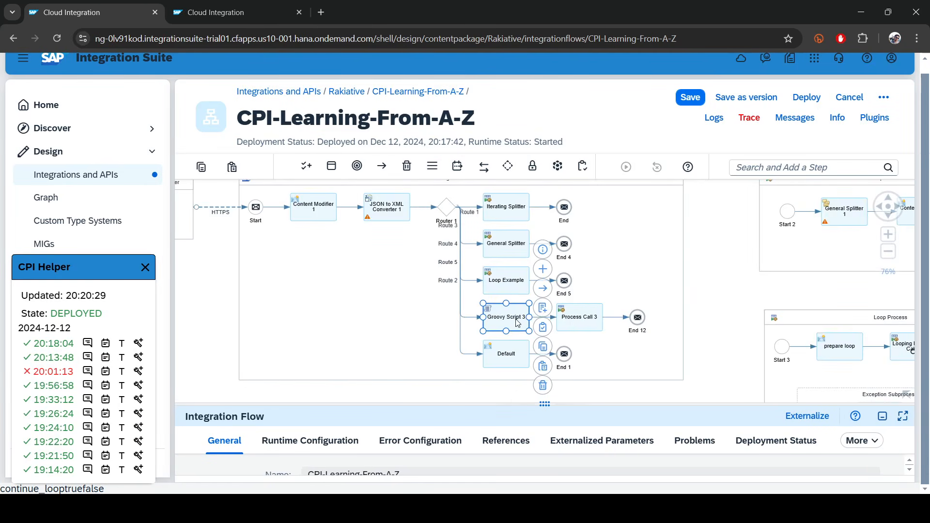
pyautogui.click(544, 307)
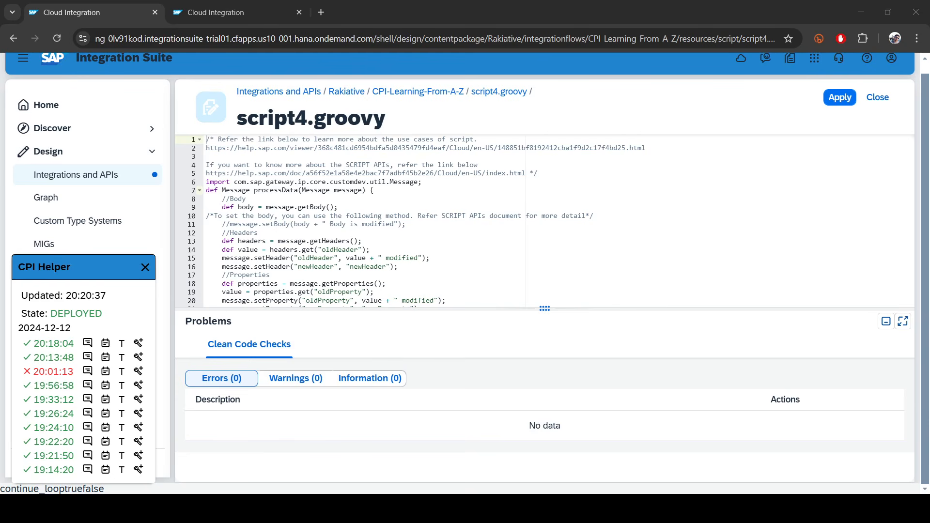
pyautogui.click(583, 239)
pyautogui.hotkey('ctrl', 'a')
pyautogui.hotkey('ctrl', 'v')
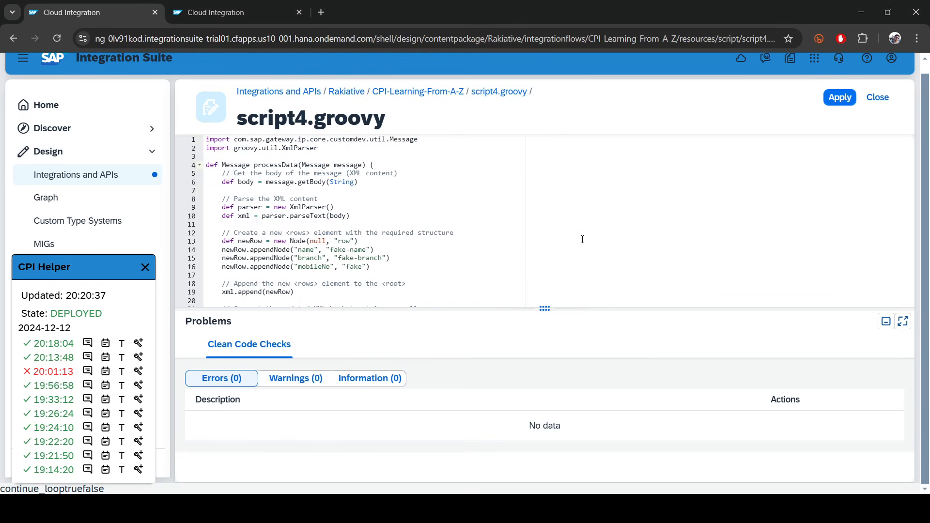
pyautogui.moveTo(549, 310); pyautogui.dragTo(523, 405)
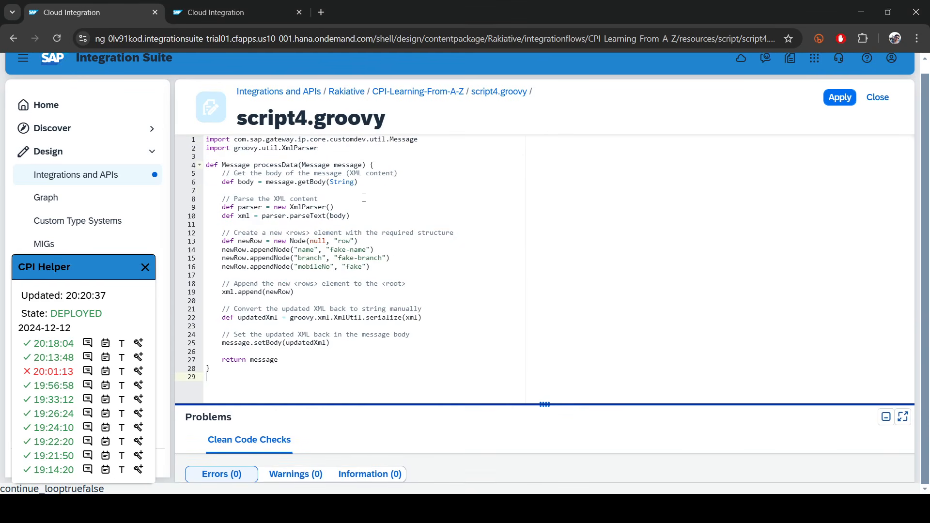
# Examine how script4.groovy parses the XML body and builds the new row's name, branch and mobileNo nodes.
pyautogui.scroll(1, 330, 176)
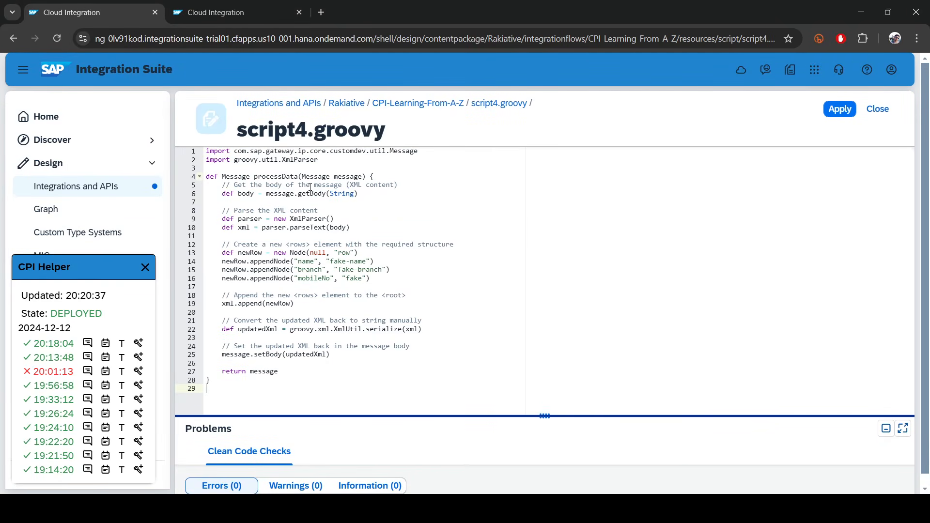
pyautogui.moveTo(311, 187); pyautogui.dragTo(369, 230)
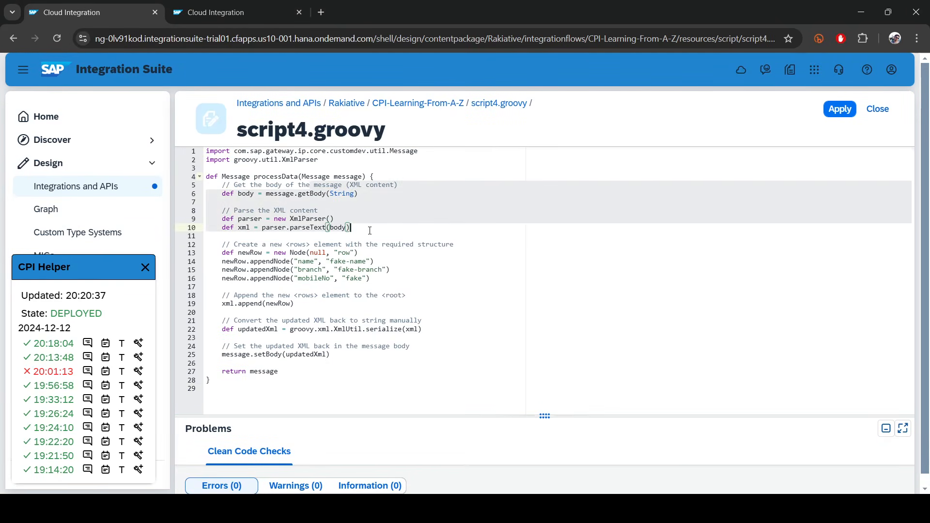
pyautogui.click(456, 239)
pyautogui.moveTo(324, 255); pyautogui.dragTo(388, 279)
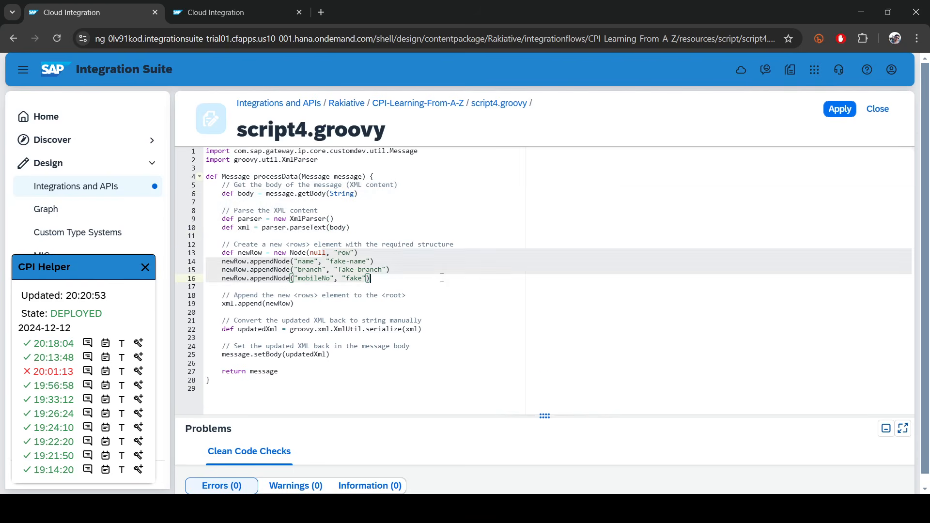
pyautogui.click(442, 278)
pyautogui.moveTo(224, 237); pyautogui.dragTo(394, 270)
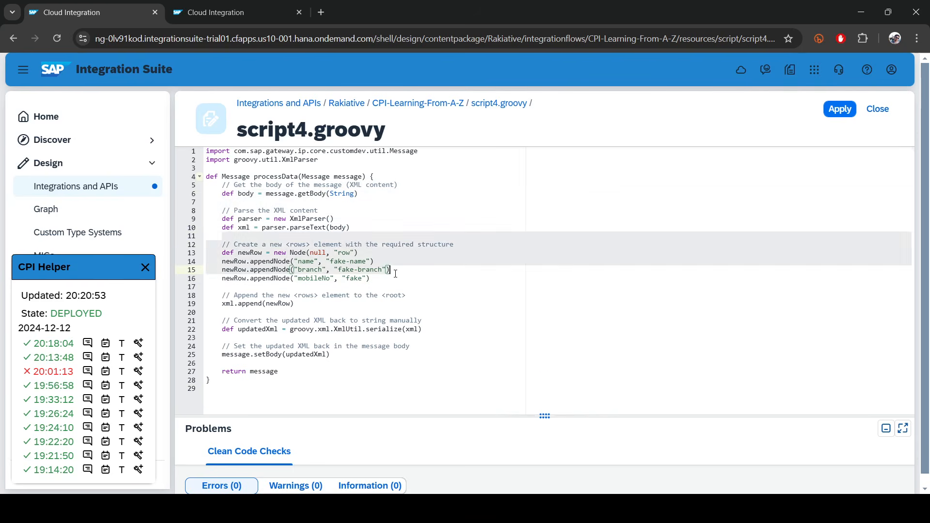
pyautogui.click(347, 271)
pyautogui.click(310, 279)
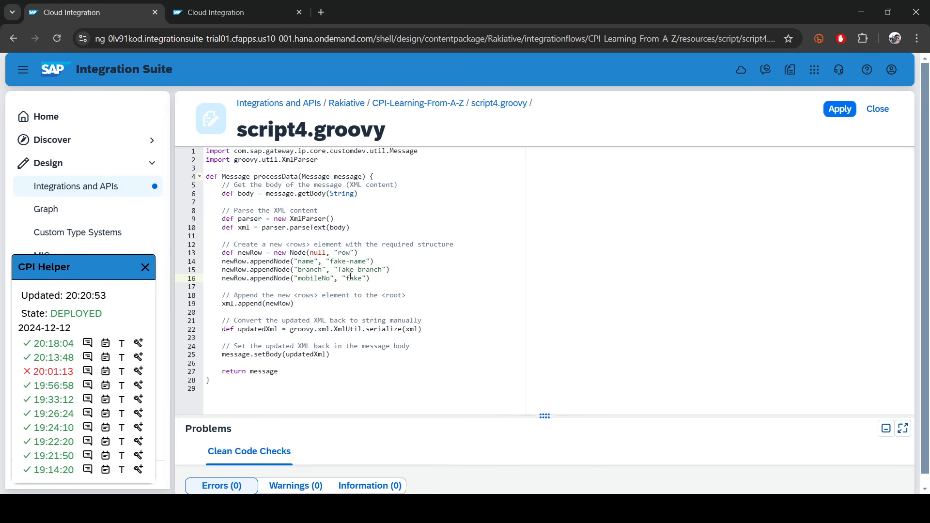
pyautogui.doubleClick(351, 278)
pyautogui.click(472, 276)
pyautogui.doubleClick(313, 278)
pyautogui.click(346, 278)
# Apply and close script4.groovy, and save and deploy the CPI-Learning-From-A-Z flow.
pyautogui.click(843, 114)
pyautogui.click(877, 109)
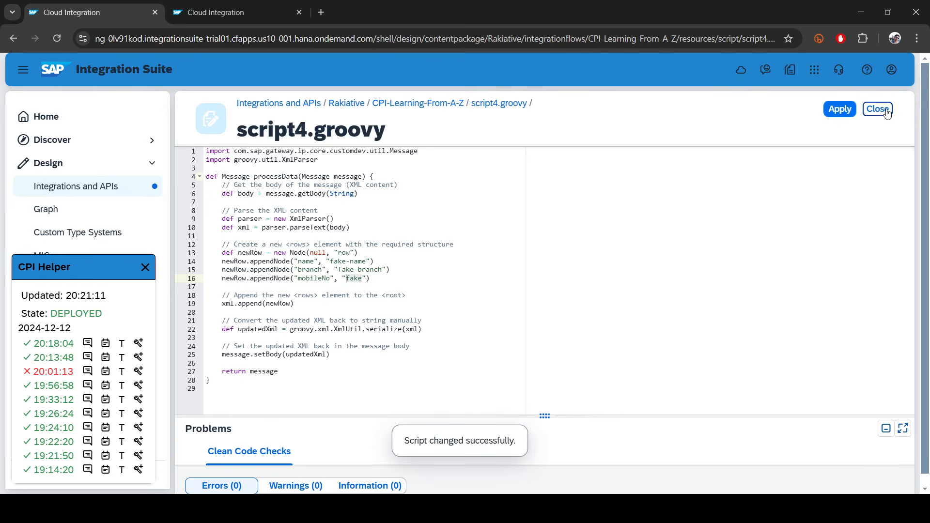
pyautogui.click(683, 112)
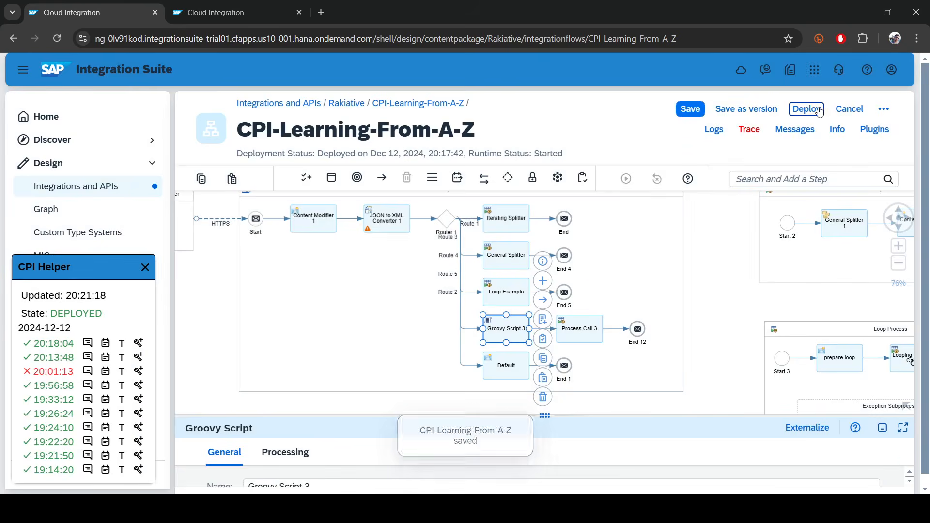
pyautogui.click(818, 110)
pyautogui.click(532, 317)
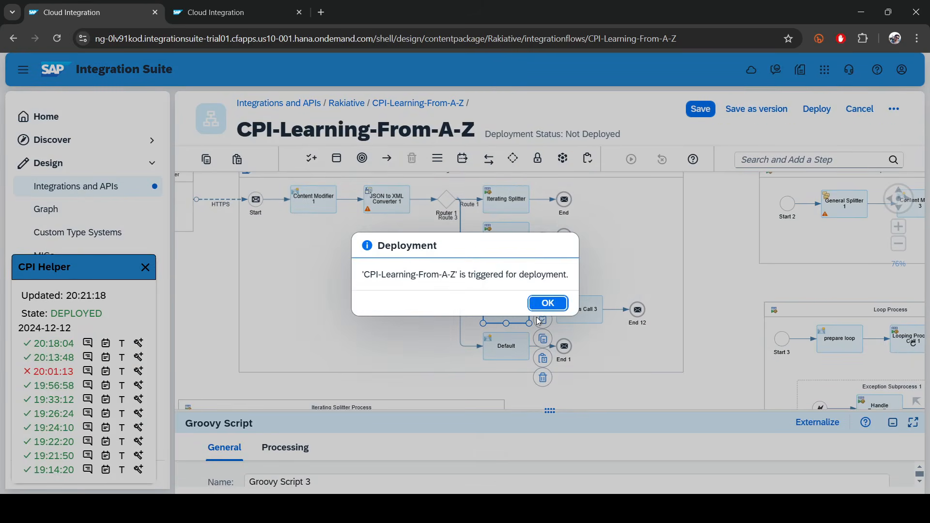
pyautogui.click(547, 303)
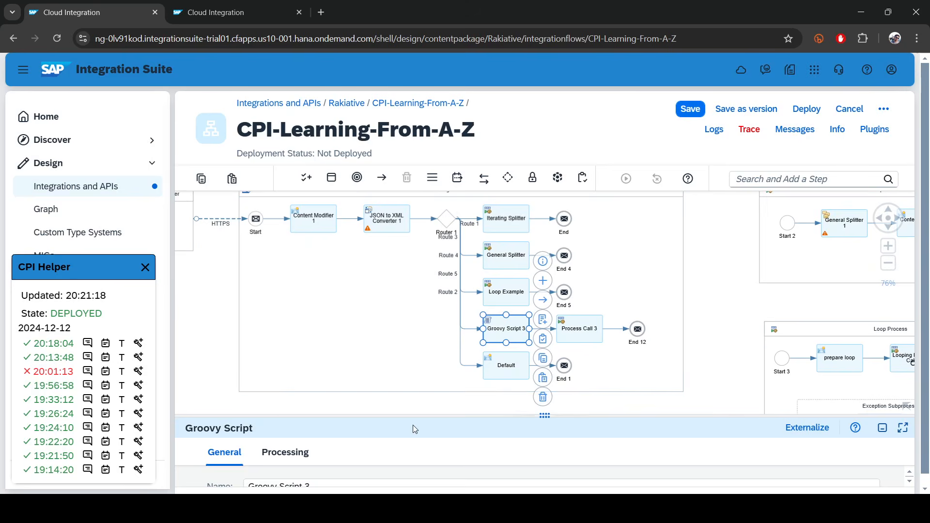
# Check the script file assigned to Groovy Script 3 and the integration flow's deployment status.
pyautogui.moveTo(551, 415); pyautogui.dragTo(494, 192)
pyautogui.click(291, 229)
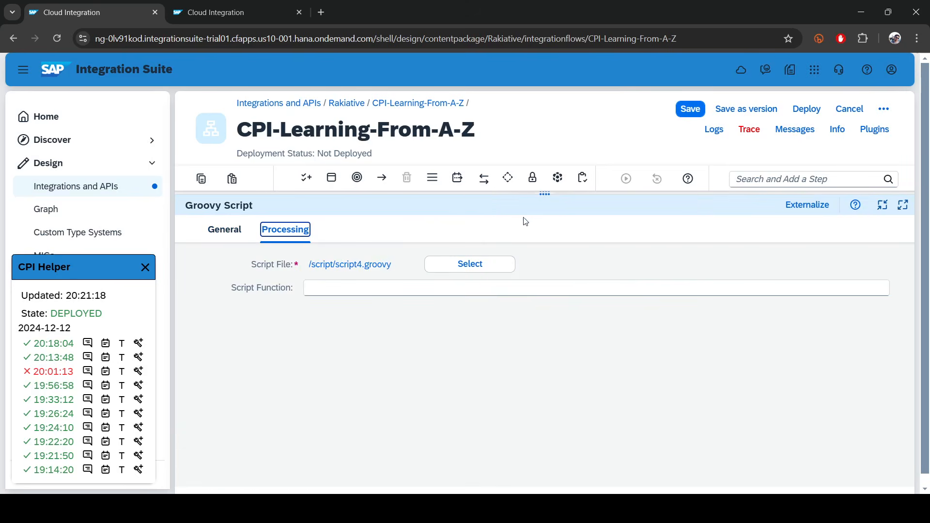
pyautogui.moveTo(587, 195); pyautogui.dragTo(577, 387)
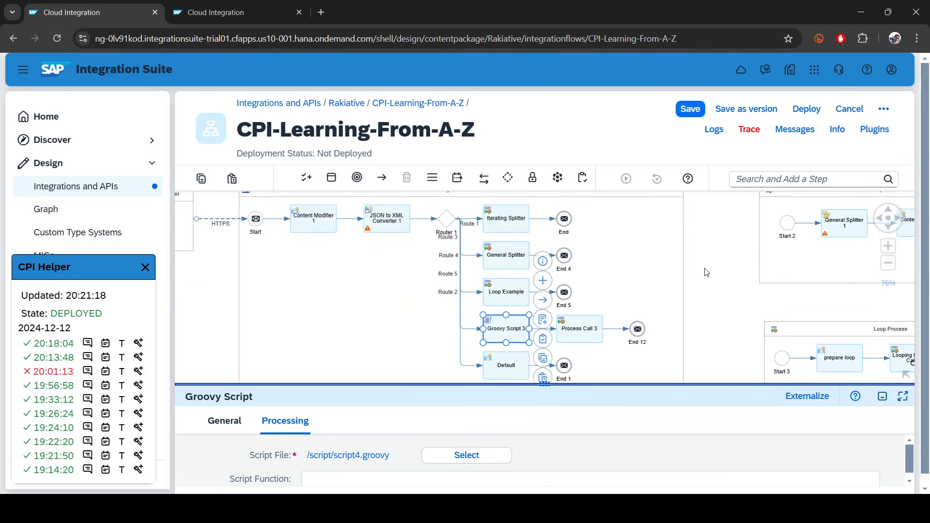
pyautogui.click(707, 272)
pyautogui.click(777, 420)
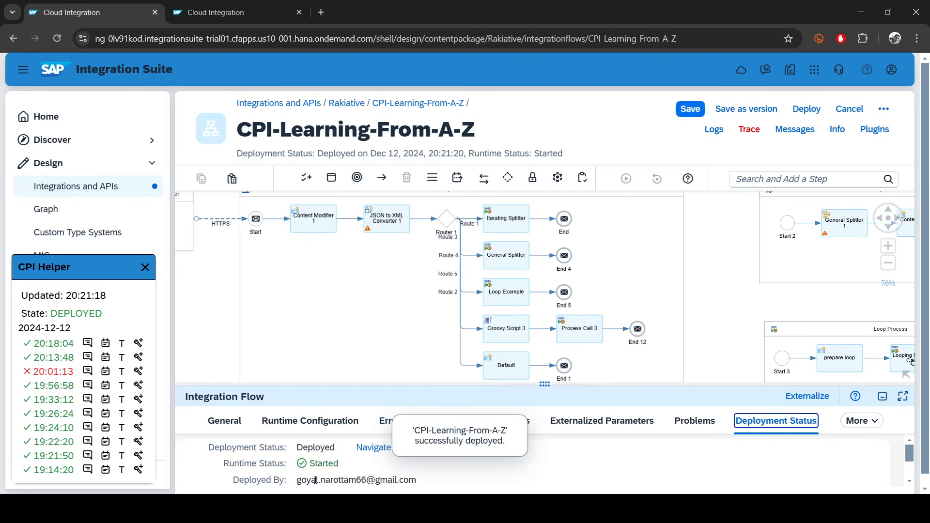
# Switch to Postman and send the iflow-practice POST request with the iterationException routeName header.
pyautogui.hotkey('alt', 'Tab')
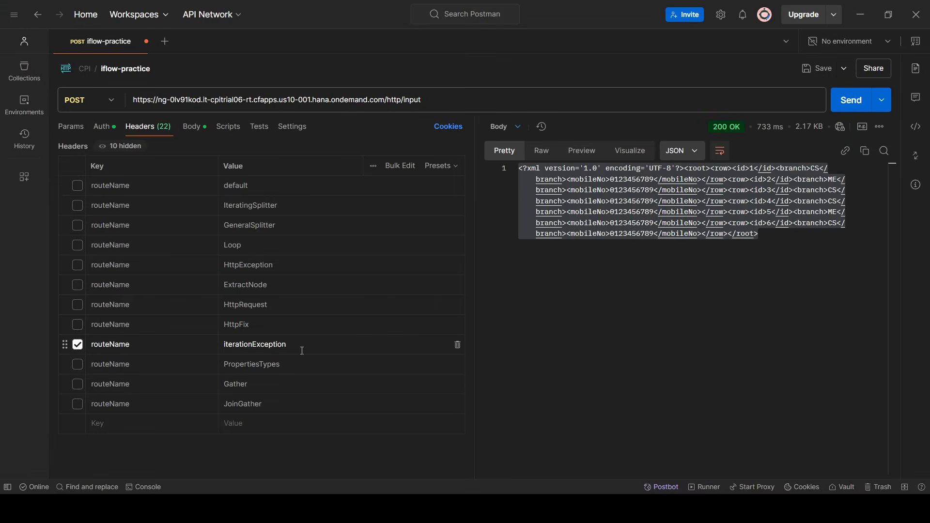
pyautogui.click(856, 101)
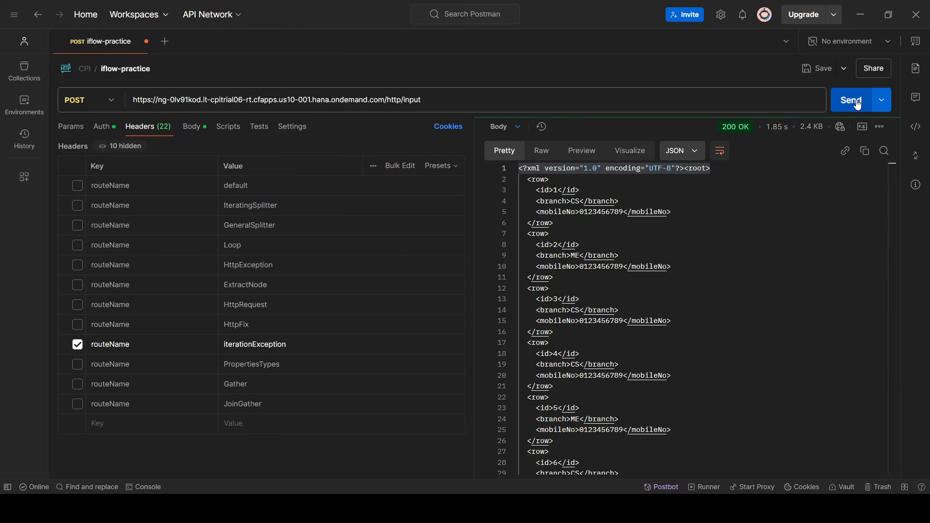
# Examine the rows in the XML response, highlighting the last row with the fake name, branch and mobileNo.
pyautogui.scroll(-3, 730, 221)
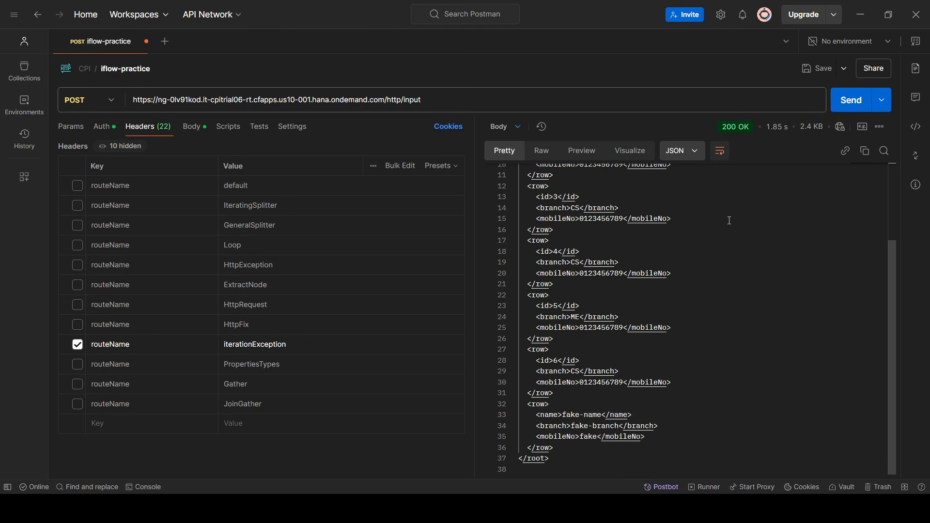
pyautogui.scroll(1, 730, 220)
pyautogui.scroll(-1, 730, 220)
pyautogui.moveTo(528, 415); pyautogui.dragTo(680, 446)
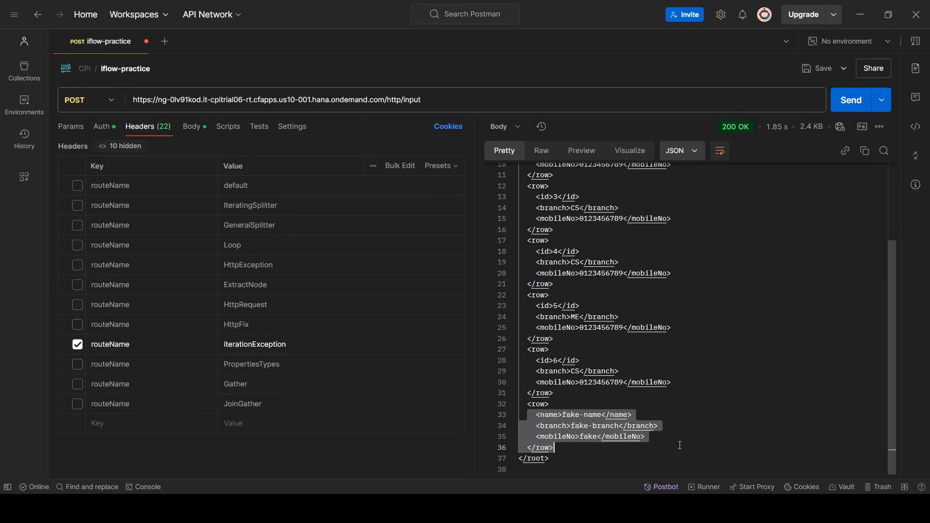
# Return to the CPI-Learning-From-A-Z flow and try inline debugging on the 20:21:37 message run.
pyautogui.click(860, 17)
pyautogui.click(138, 344)
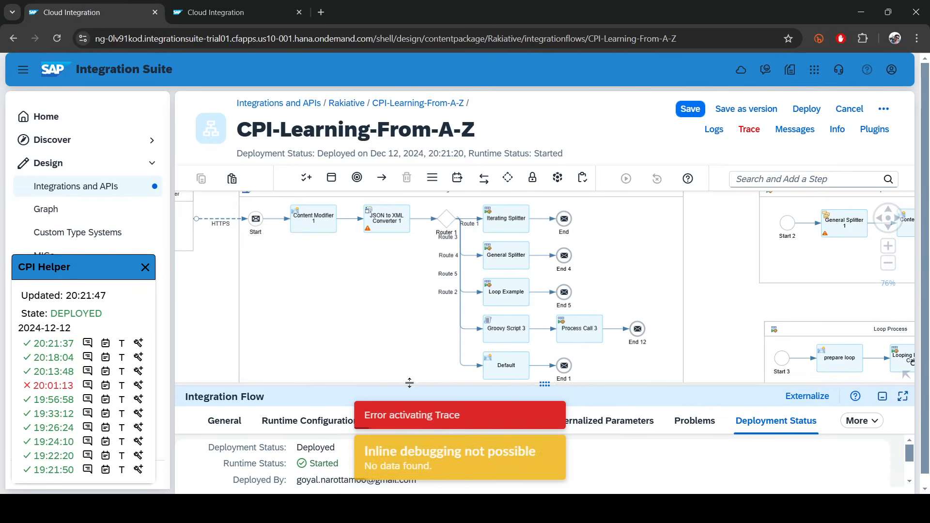
pyautogui.scroll(-5, 605, 332)
pyautogui.moveTo(343, 333); pyautogui.dragTo(339, 272)
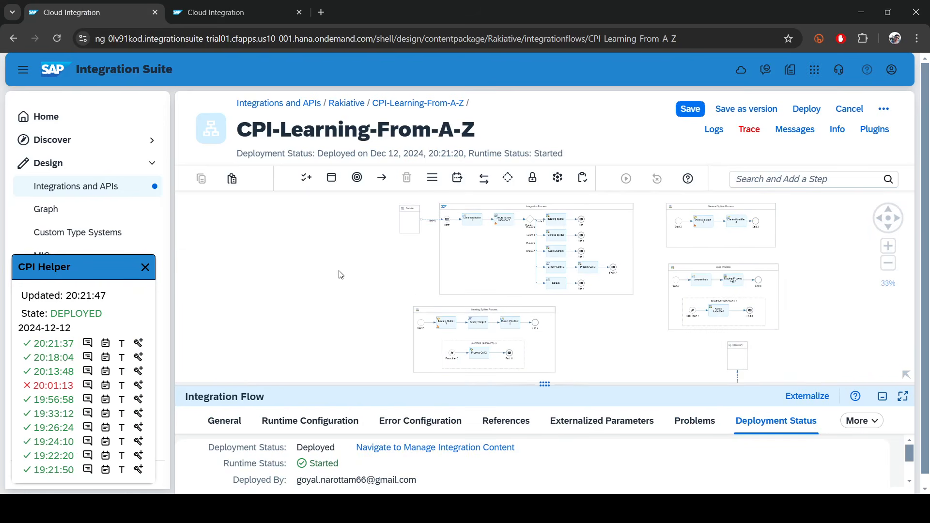
pyautogui.scroll(1, 367, 301)
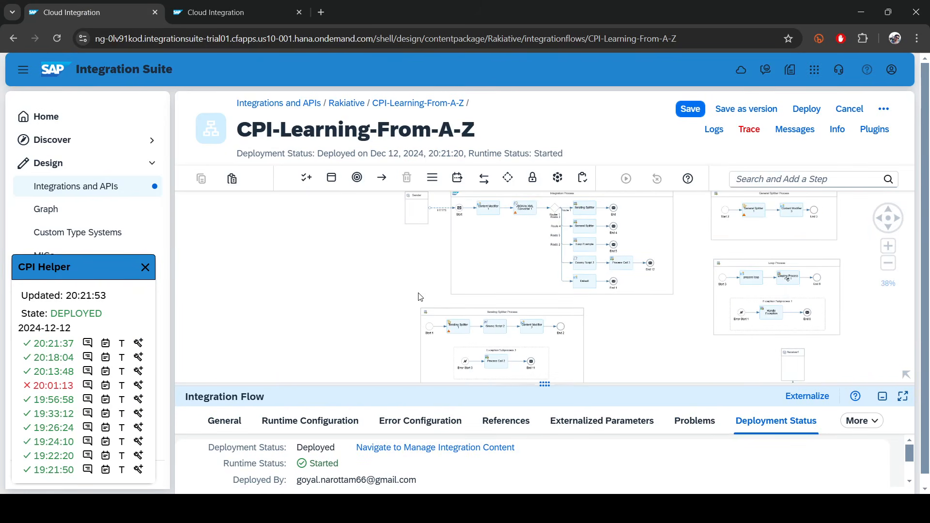
pyautogui.moveTo(632, 316); pyautogui.dragTo(597, 272)
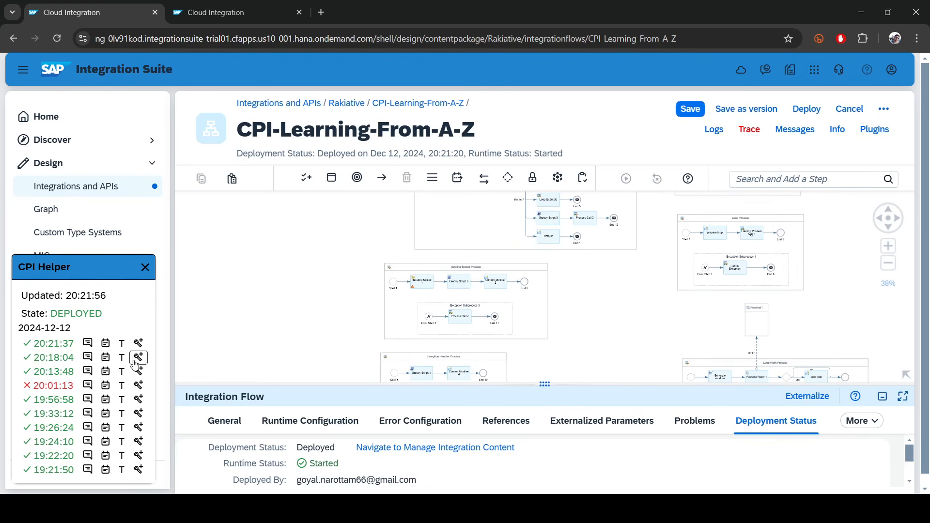
pyautogui.click(140, 343)
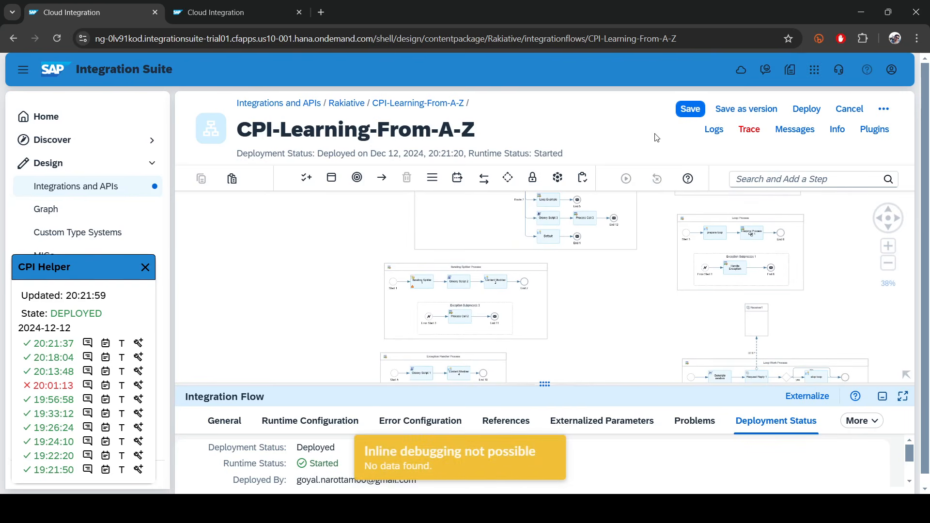
# Renew the expired session and reopen the CPI-Learning-From-A-Z flow for editing.
pyautogui.click(747, 109)
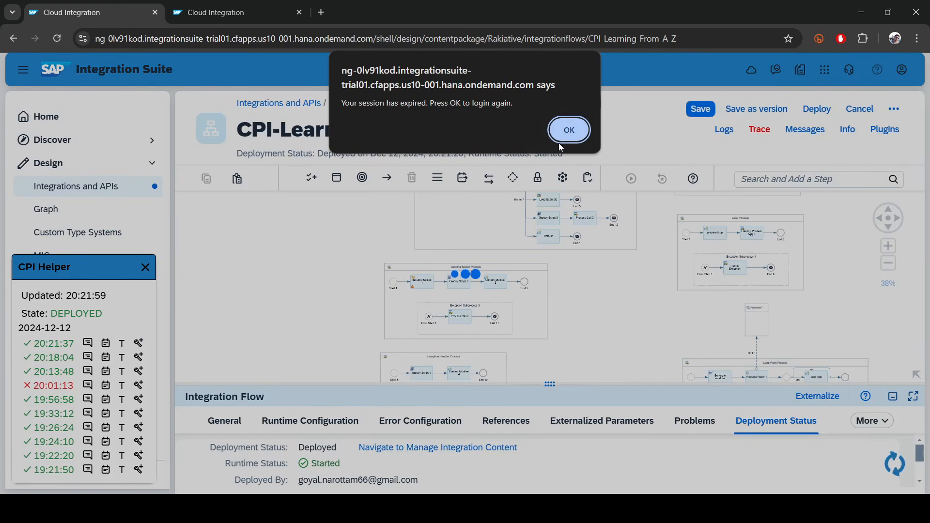
pyautogui.click(568, 132)
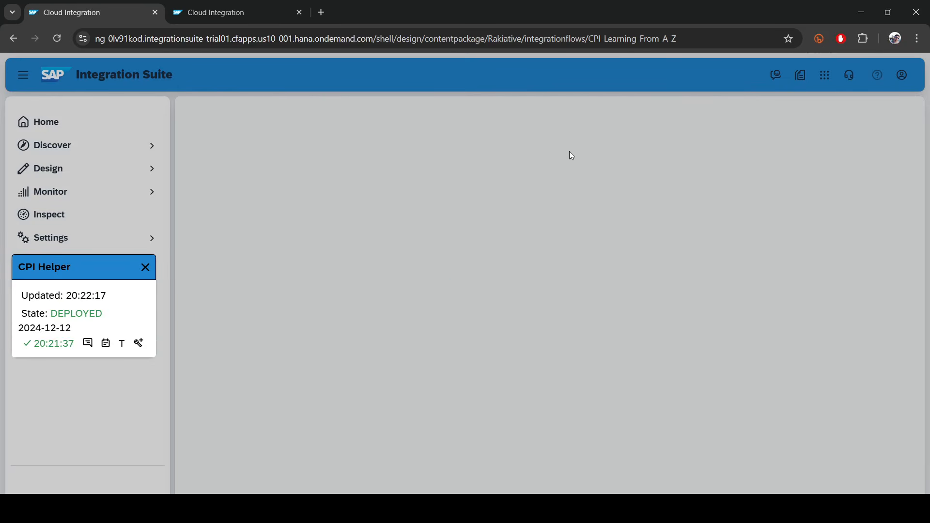
pyautogui.scroll(-5, 547, 247)
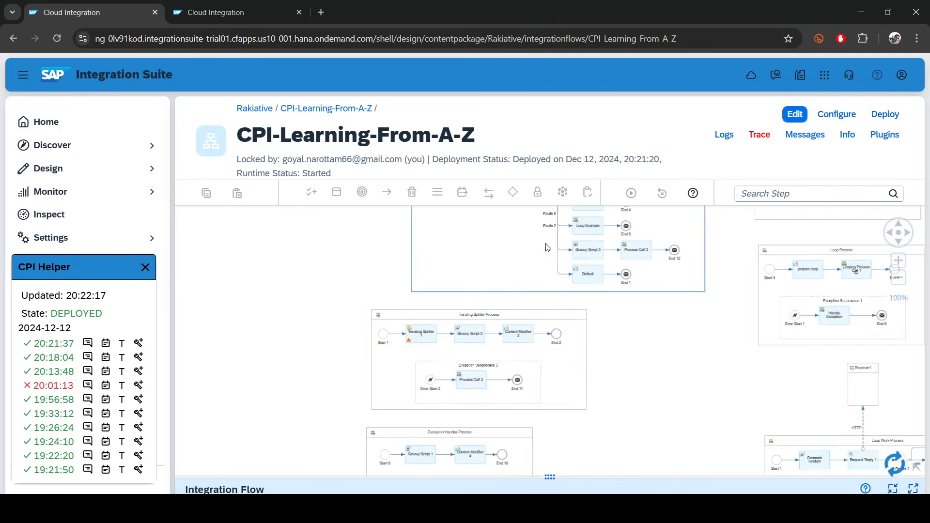
pyautogui.click(803, 118)
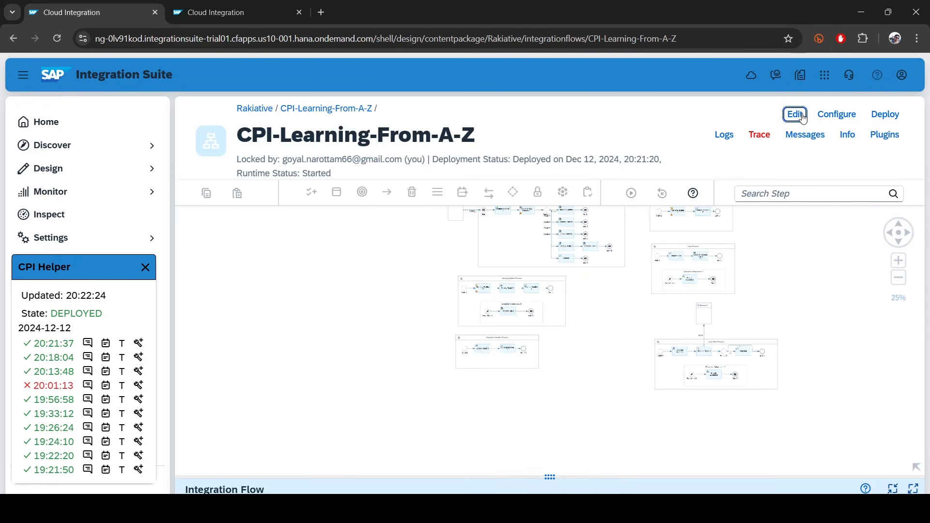
# Check which script file is assigned to Groovy Script 3 in the reloaded flow.
pyautogui.click(503, 303)
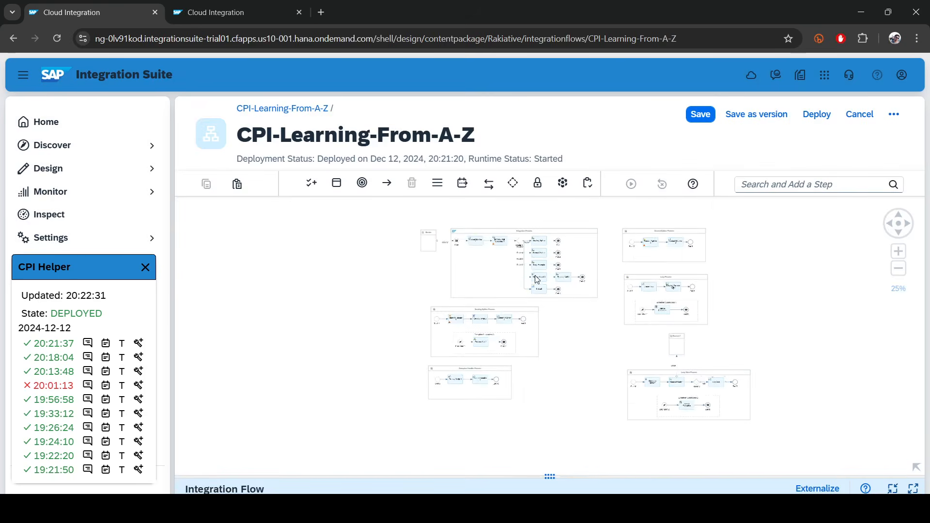
pyautogui.scroll(5, 537, 279)
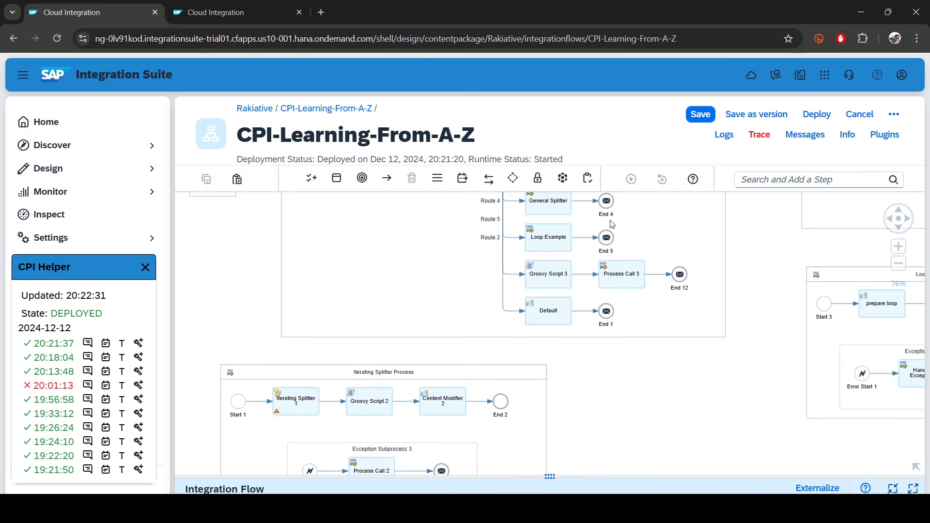
pyautogui.click(552, 277)
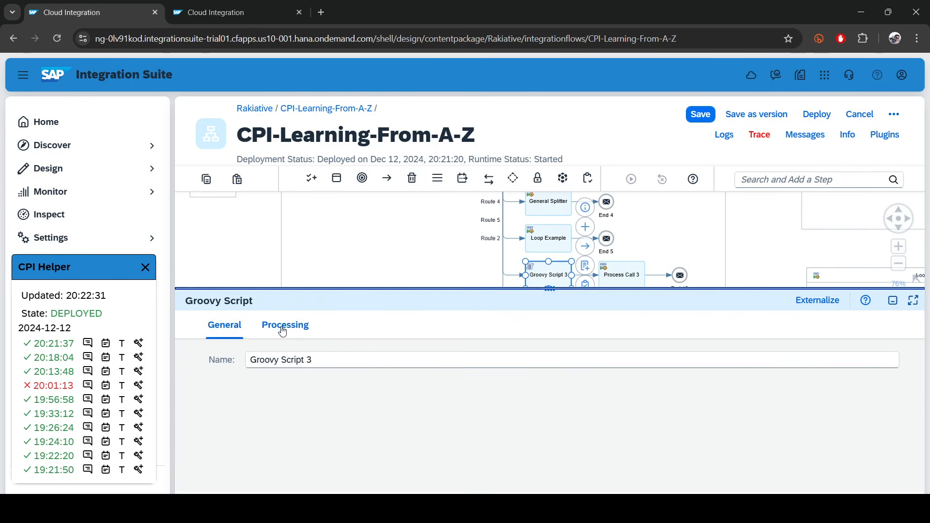
pyautogui.click(282, 330)
# Save the CPI-Learning-From-A-Z flow as version 1.0.3 and activate its trace.
pyautogui.moveTo(551, 297); pyautogui.dragTo(552, 412)
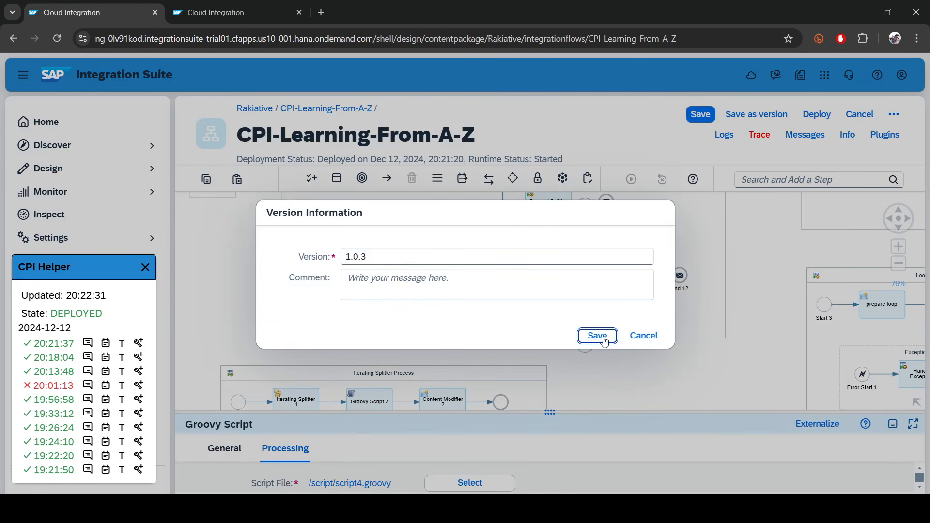
pyautogui.click(598, 335)
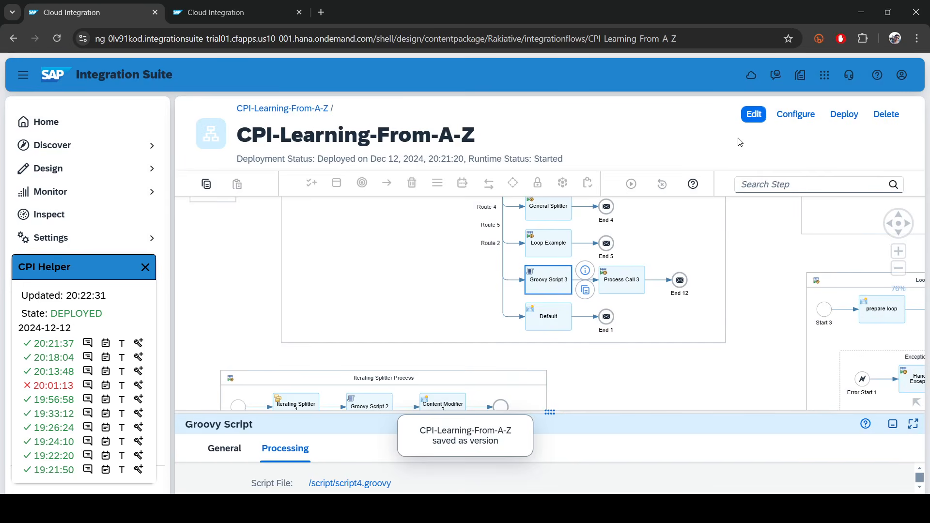
pyautogui.click(760, 135)
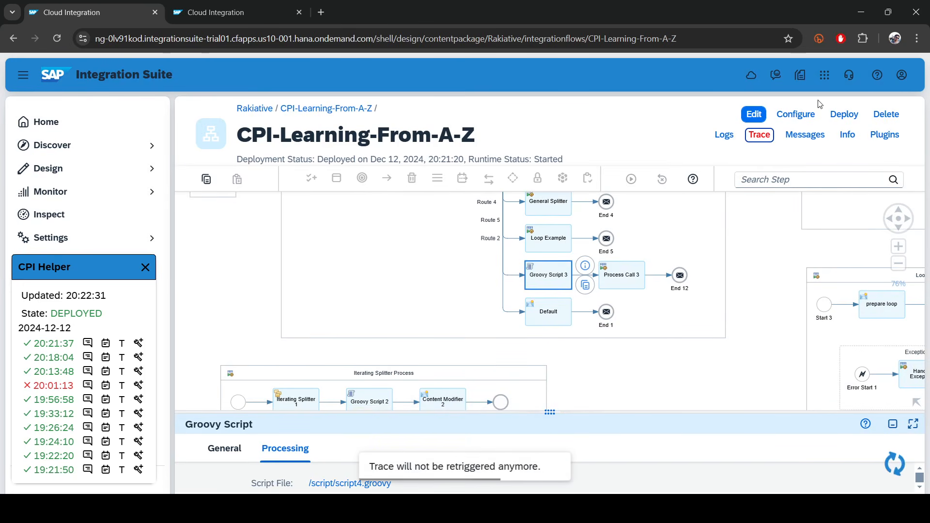
# Deploy the flow on the Cloud Integration runtime profile and check its deployment status.
pyautogui.click(844, 115)
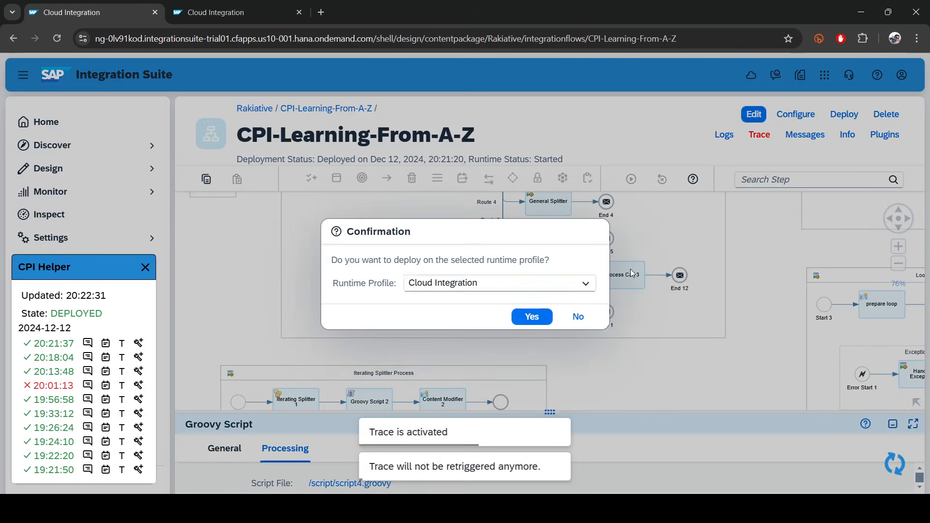
pyautogui.click(536, 318)
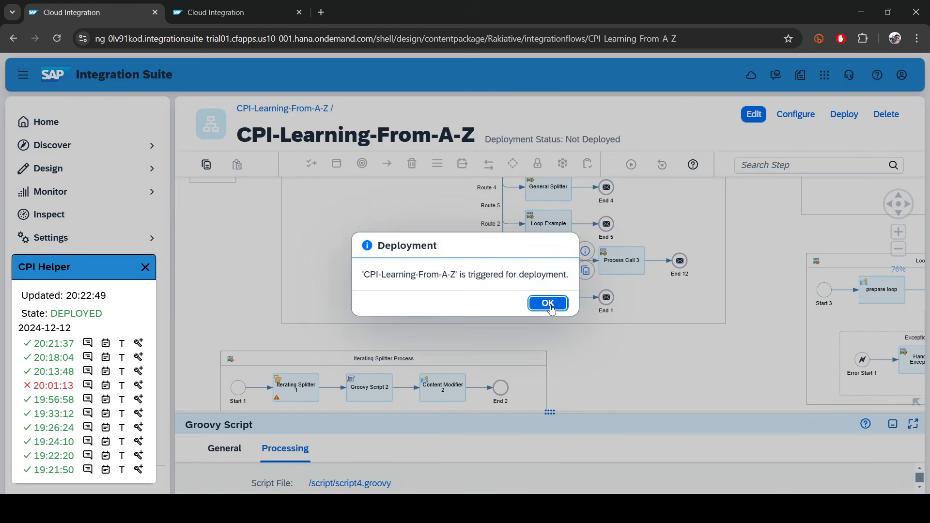
pyautogui.click(548, 304)
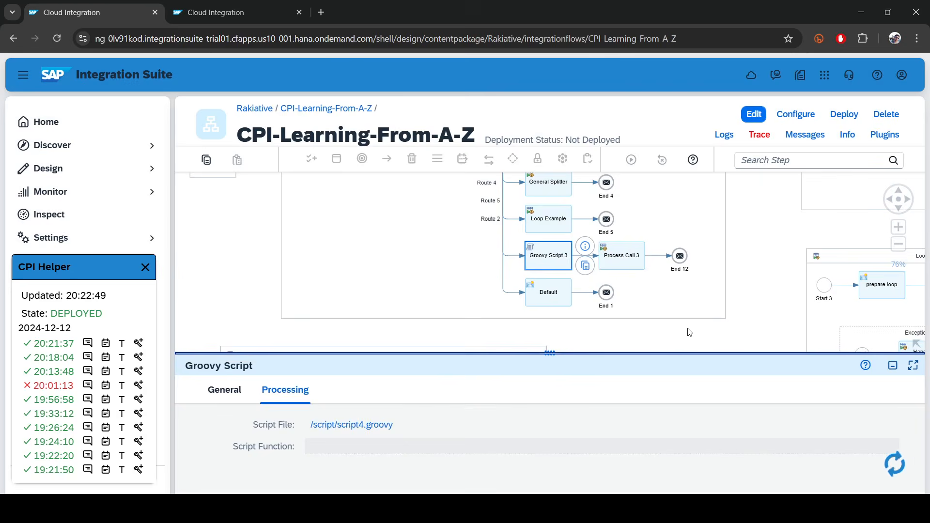
pyautogui.click(689, 332)
pyautogui.click(765, 390)
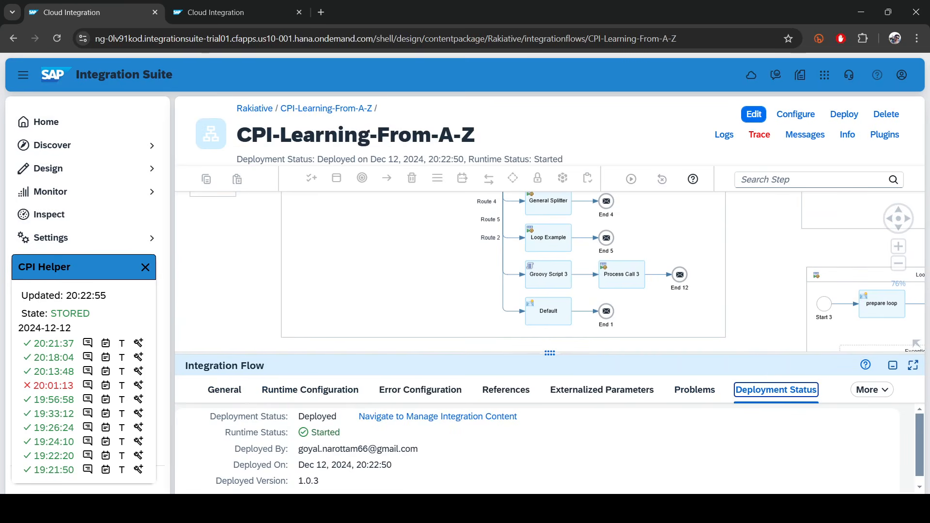
# Switch to Postman, resend the iflow-practice POST request and inspect the fake row in the response.
pyautogui.click(208, 508)
pyautogui.click(845, 99)
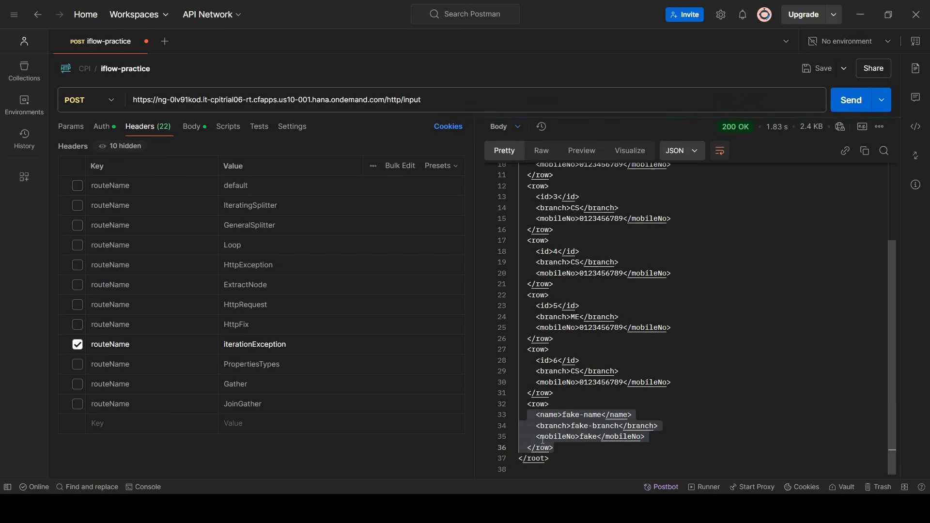
pyautogui.click(555, 415)
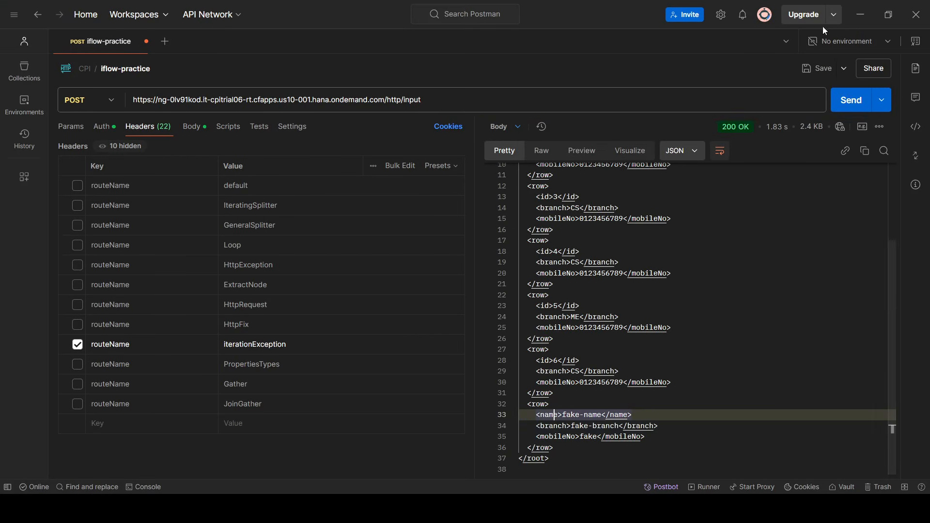
# Return to the flow, activate inline debugging for the latest message run, and examine the splitter and exception handler processes.
pyautogui.click(861, 15)
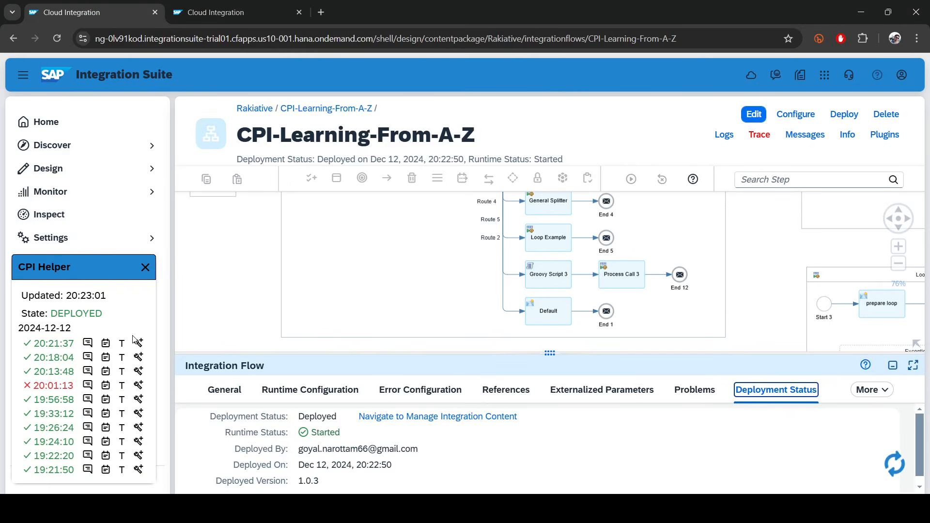
pyautogui.click(137, 342)
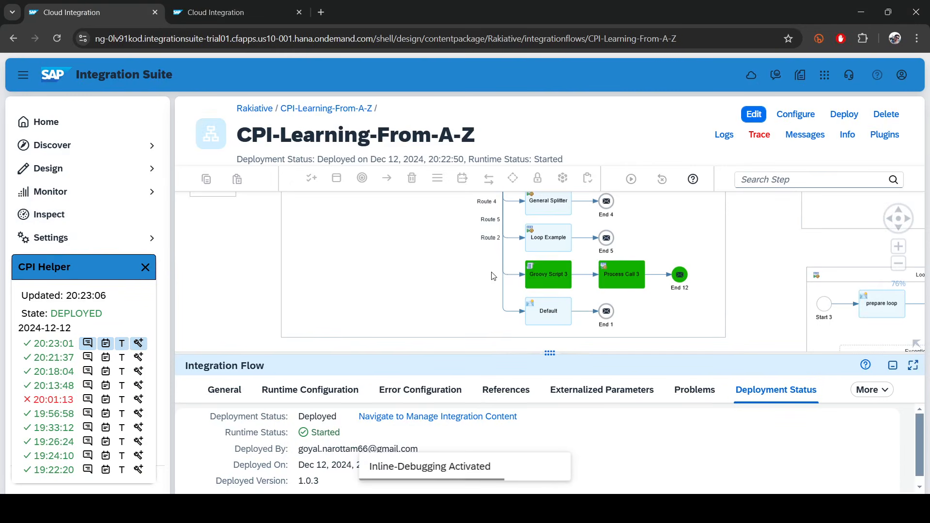
pyautogui.scroll(-3, 480, 285)
pyautogui.moveTo(550, 331); pyautogui.dragTo(558, 239)
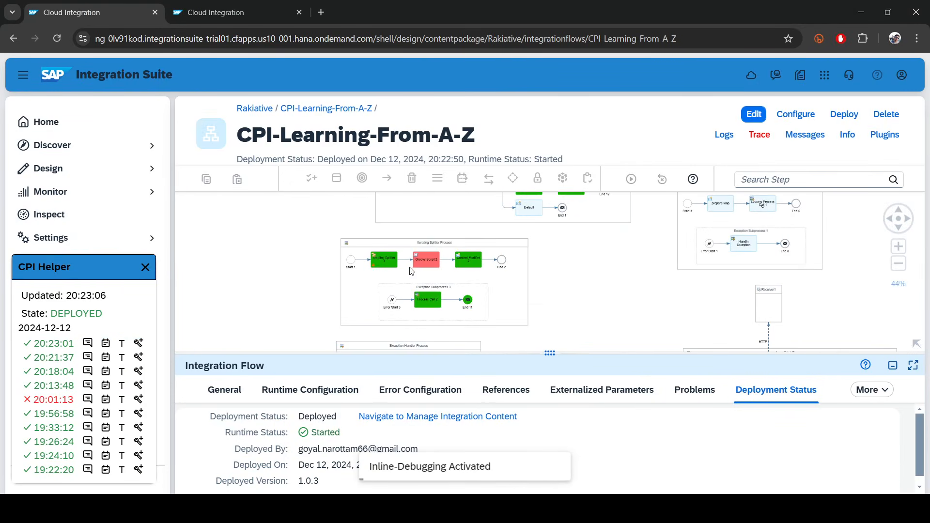
pyautogui.scroll(2, 419, 263)
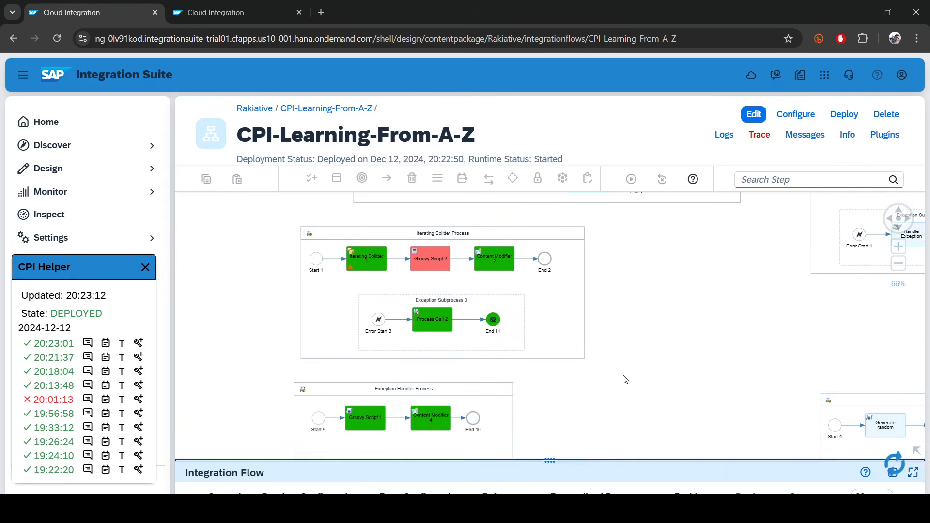
pyautogui.moveTo(623, 380); pyautogui.dragTo(642, 256)
# Try to open the inline trace data of Content Modifier 4 in the Exception Handler Process.
pyautogui.click(453, 296)
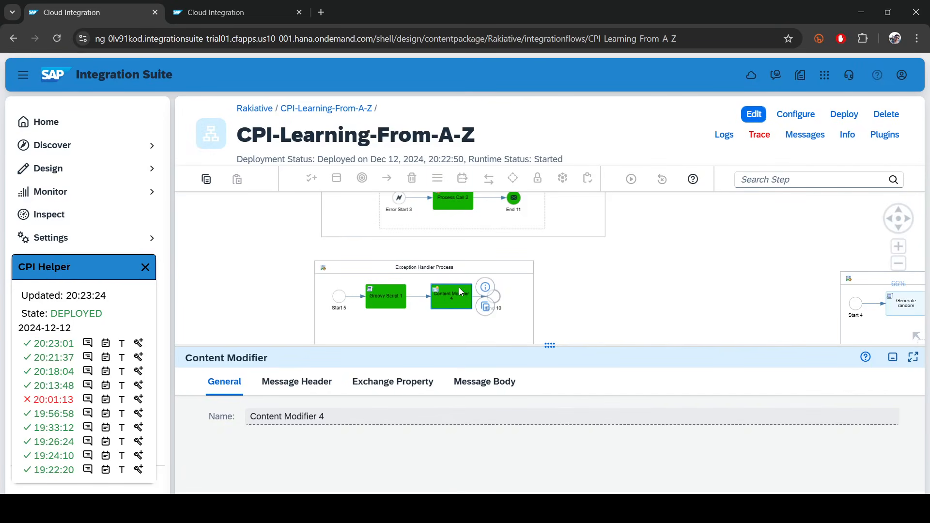
pyautogui.click(650, 296)
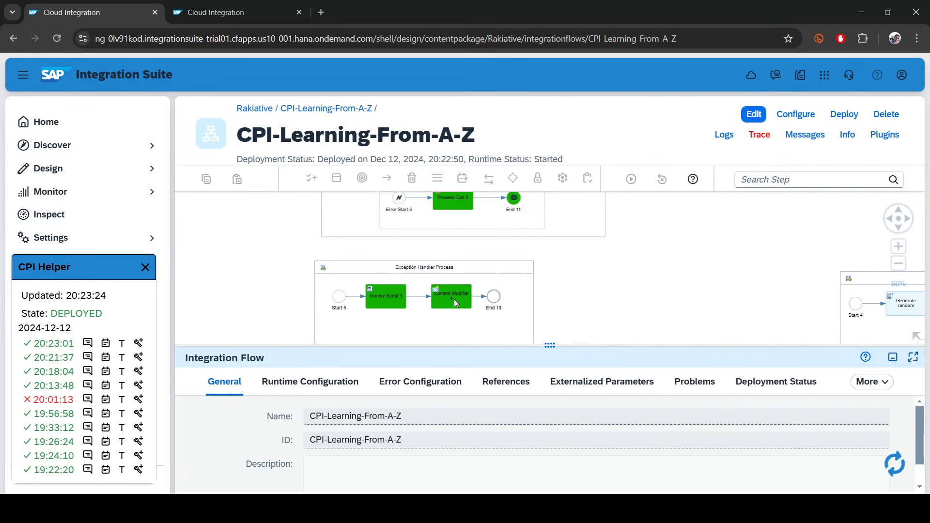
pyautogui.click(454, 300)
pyautogui.click(617, 277)
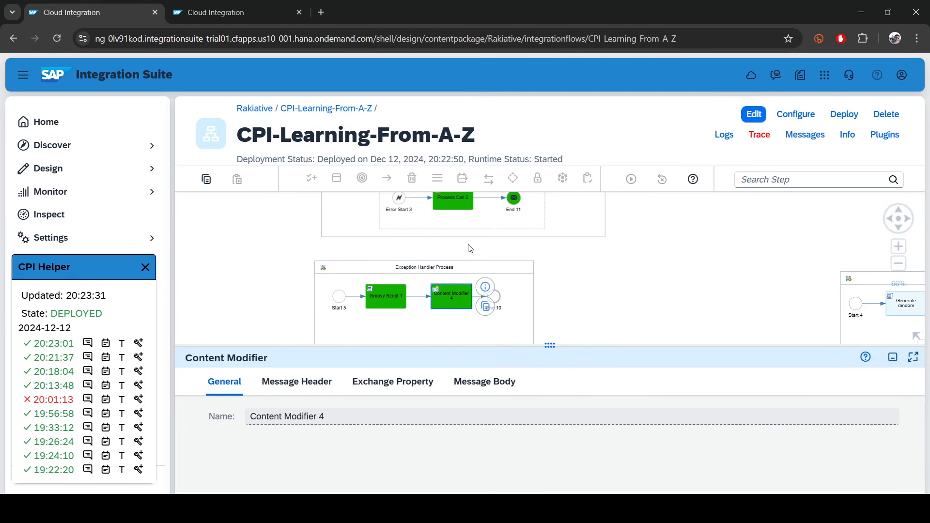
pyautogui.click(469, 245)
pyautogui.click(447, 295)
pyautogui.click(444, 297)
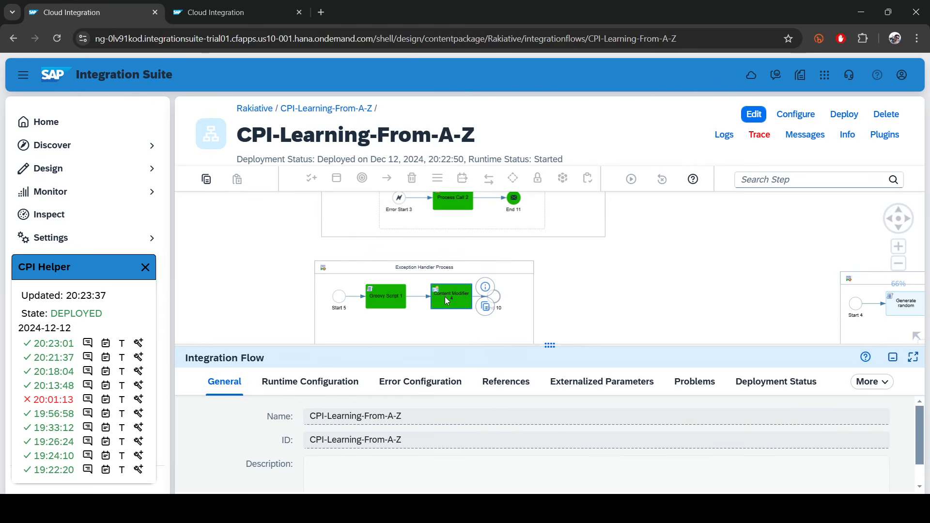
# Open the message processing run of the latest message and locate Content Modifier 4 in its Exception Handler Process.
pyautogui.click(122, 347)
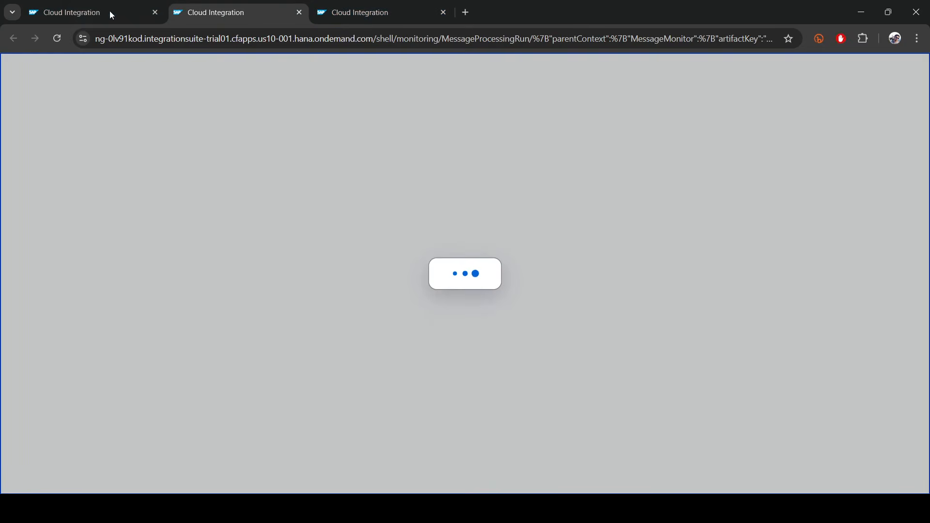
pyautogui.click(368, 11)
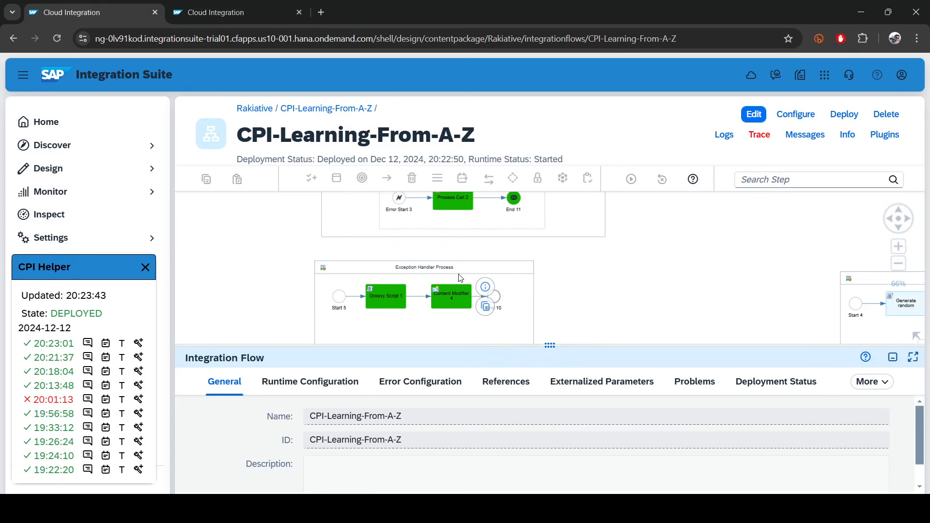
pyautogui.hotkey('ctrl', 'Tab')
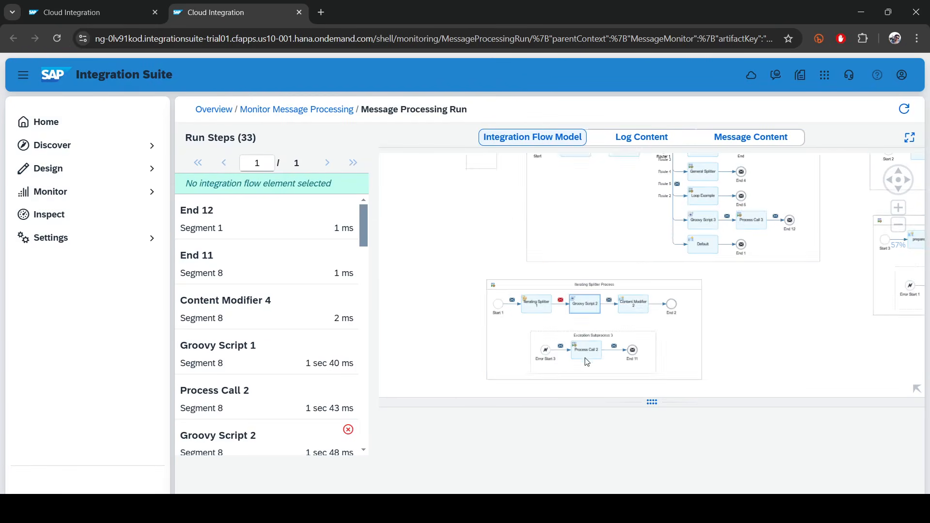
pyautogui.scroll(-3, 587, 360)
pyautogui.moveTo(710, 336); pyautogui.dragTo(677, 225)
pyautogui.scroll(4, 560, 277)
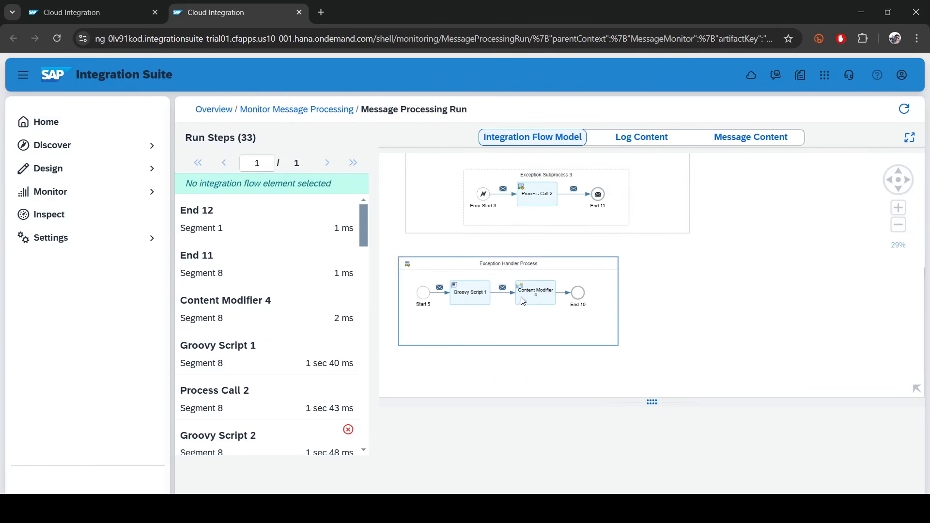
# Inspect the payload before Content Modifier 4 in the message run, including the error message and script line it reports.
pyautogui.click(523, 300)
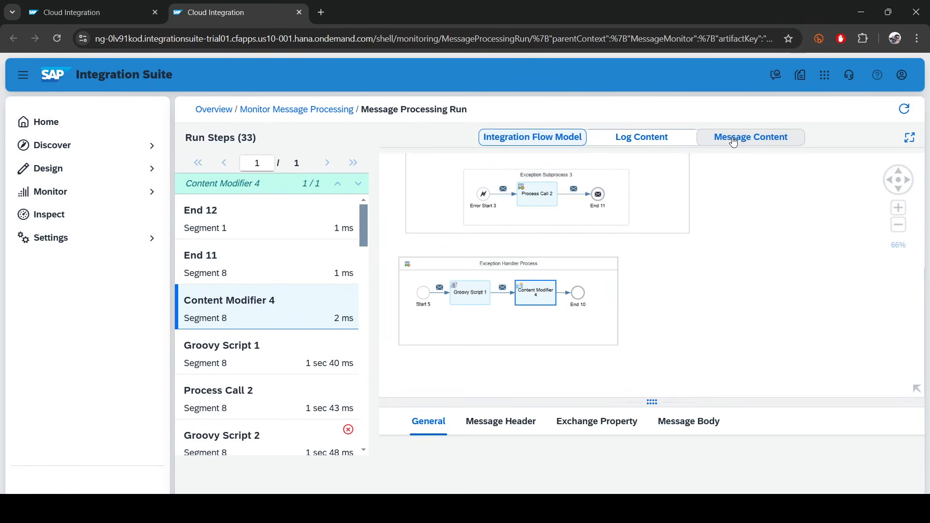
pyautogui.click(734, 141)
pyautogui.click(573, 191)
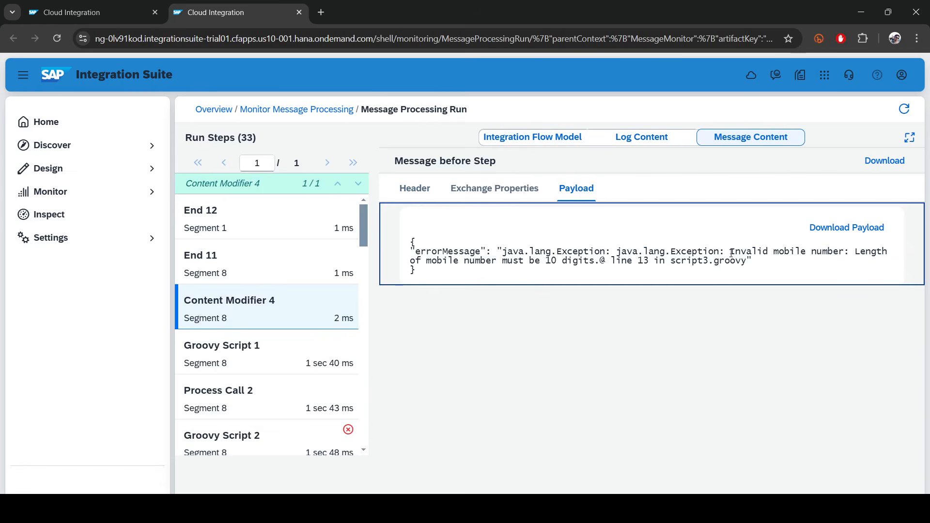
pyautogui.moveTo(731, 253); pyautogui.dragTo(678, 259)
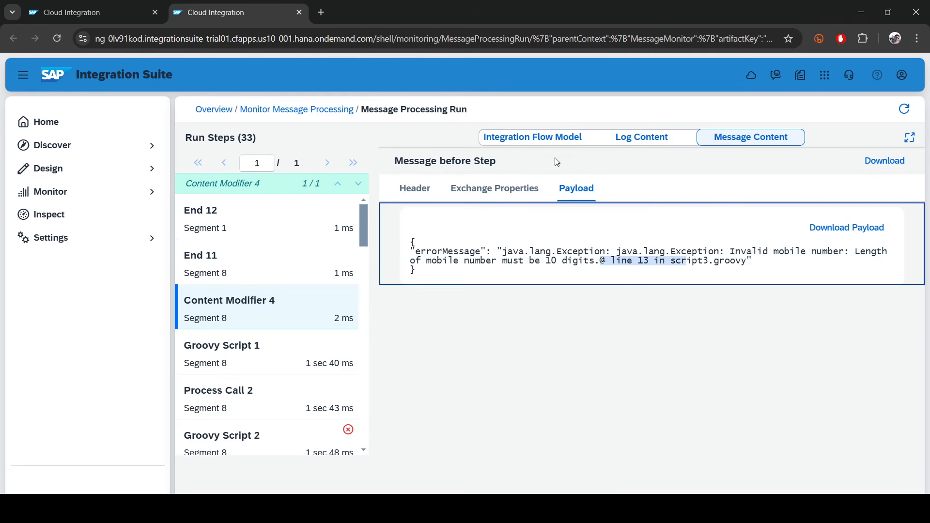
pyautogui.click(535, 138)
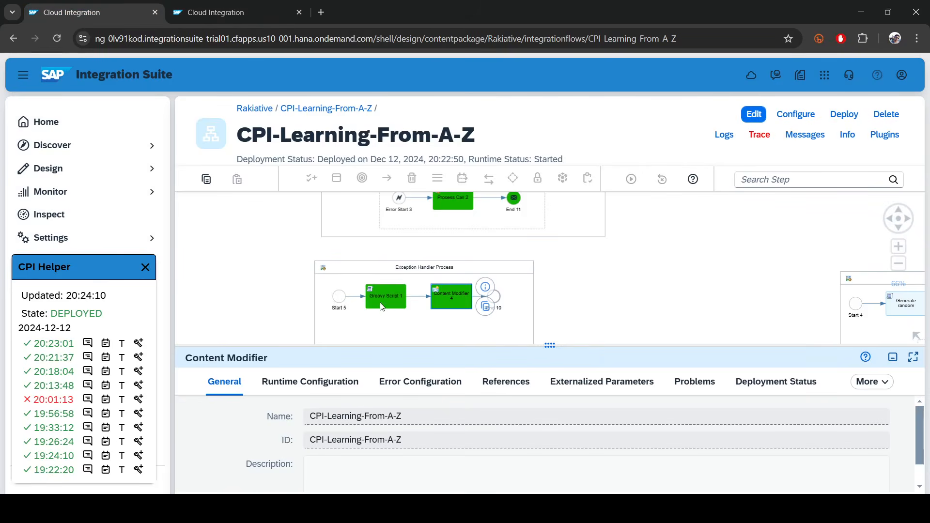
# Return to the flow design, enlarge the canvas area and examine the Exception Handler Process and Loop Work Process.
pyautogui.scroll(-1, 675, 313)
pyautogui.moveTo(568, 345); pyautogui.dragTo(515, 462)
pyautogui.moveTo(658, 268); pyautogui.dragTo(585, 334)
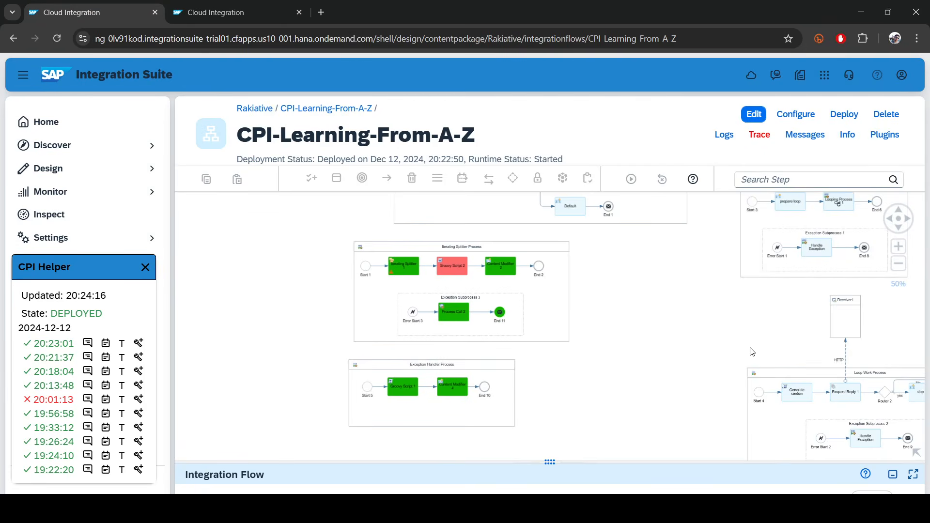
pyautogui.moveTo(752, 352); pyautogui.dragTo(581, 319)
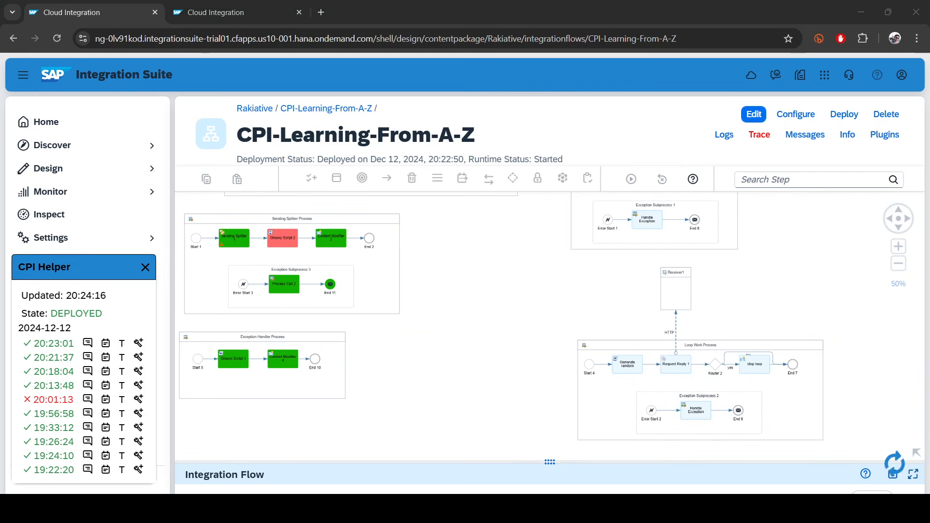
# Switch to Postman, enable the routeName header HttpRequest instead of iterationException, and return to the integration flow.
pyautogui.hotkey('alt', 'Tab')
pyautogui.hotkey('alt', 'Tab')
pyautogui.hotkey('alt', 'Tab')
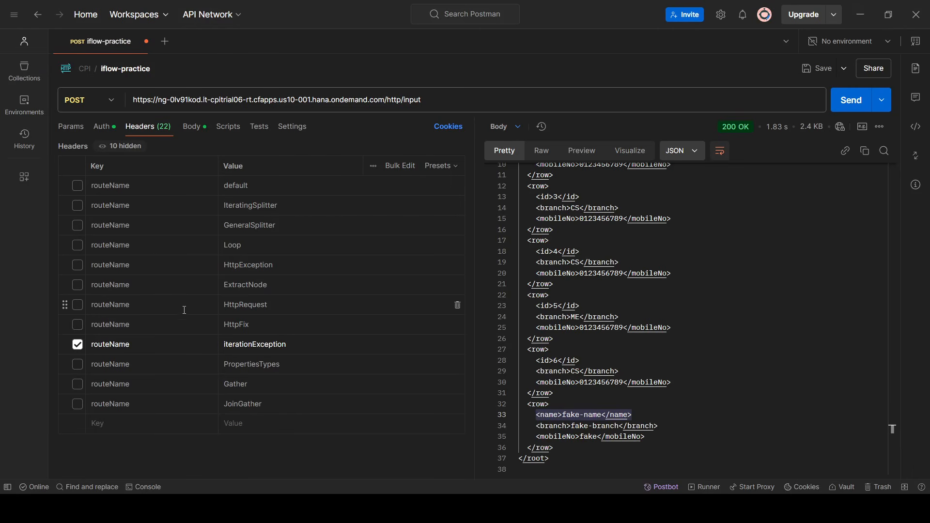
pyautogui.click(79, 308)
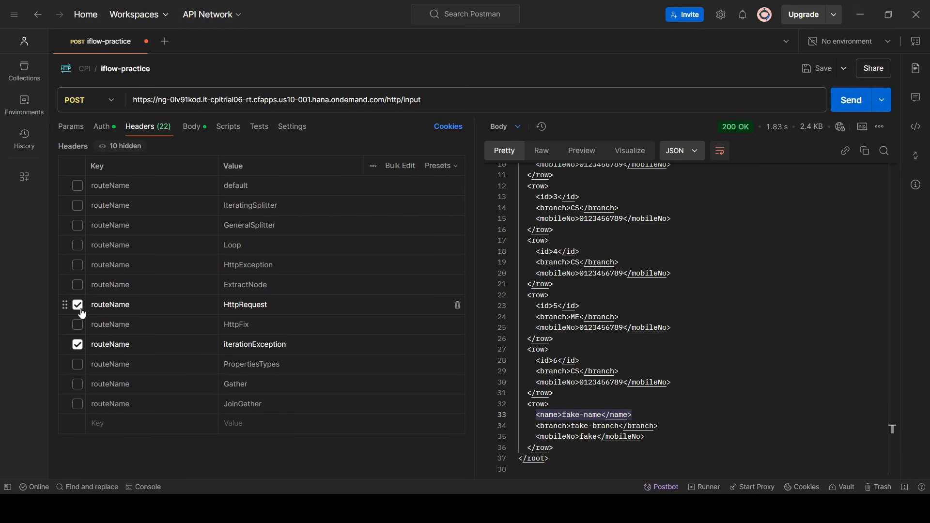
pyautogui.click(78, 346)
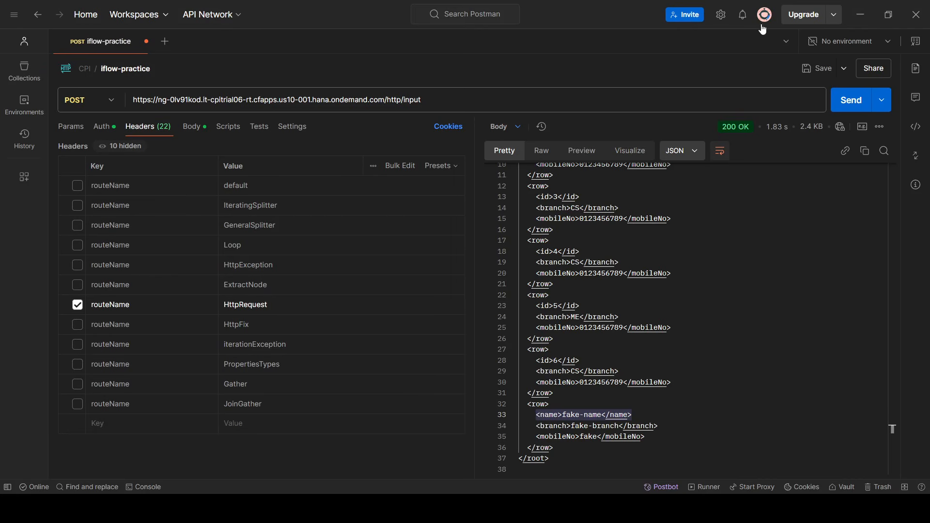
pyautogui.click(861, 15)
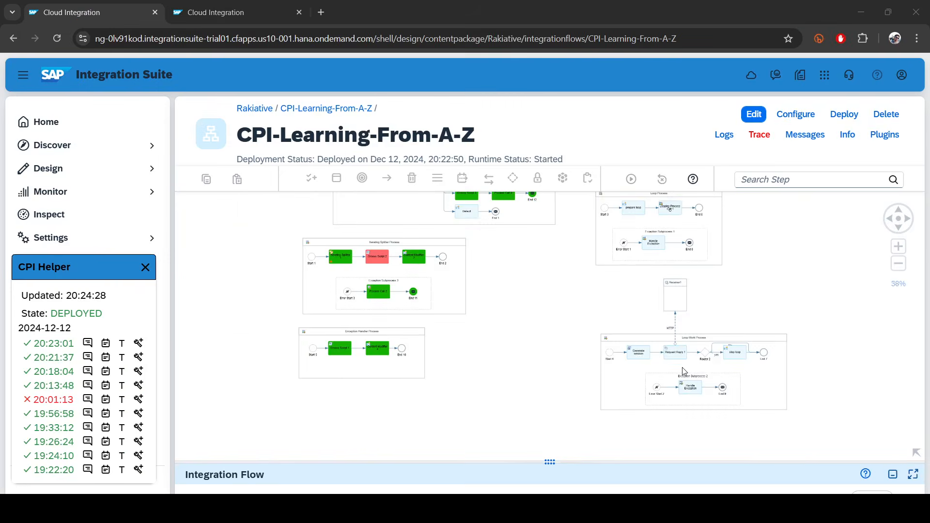
pyautogui.scroll(1, 683, 368)
pyautogui.scroll(-1, 667, 342)
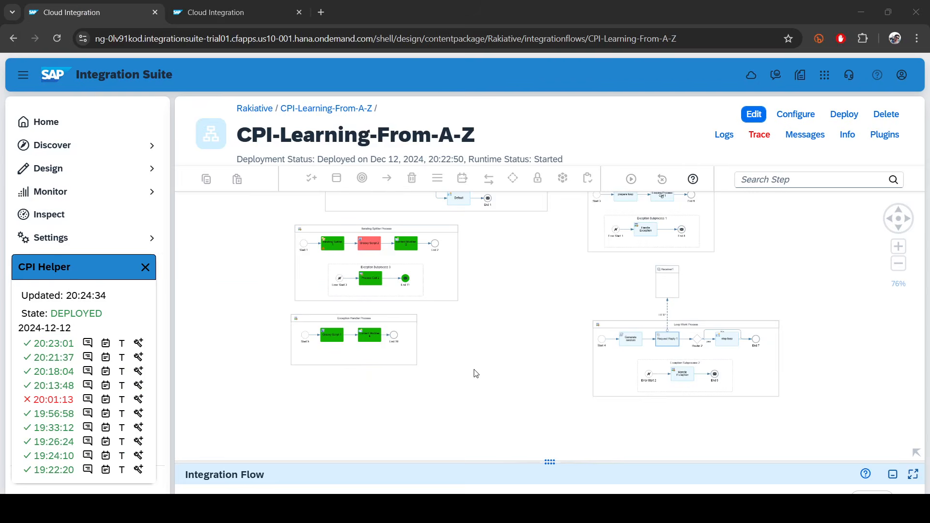
pyautogui.moveTo(476, 374); pyautogui.dragTo(476, 335)
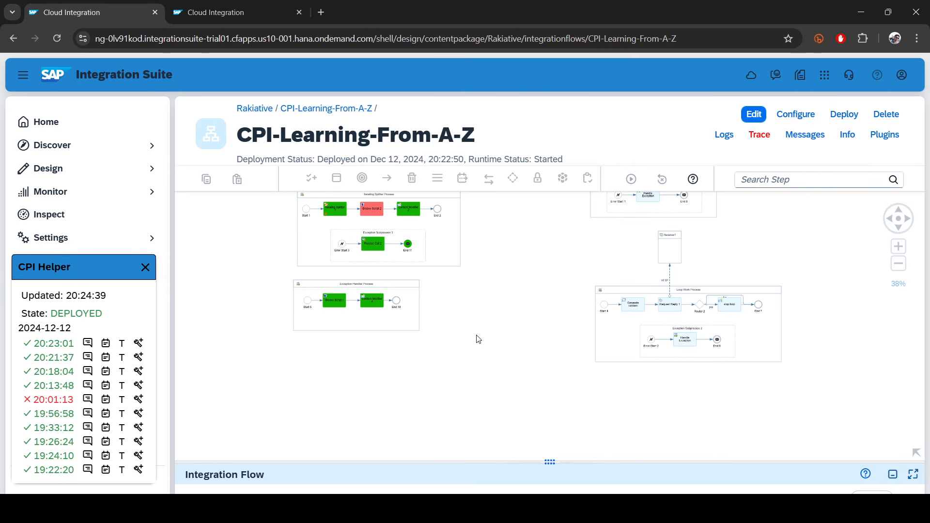
pyautogui.scroll(1, 470, 331)
pyautogui.moveTo(443, 405); pyautogui.dragTo(439, 403)
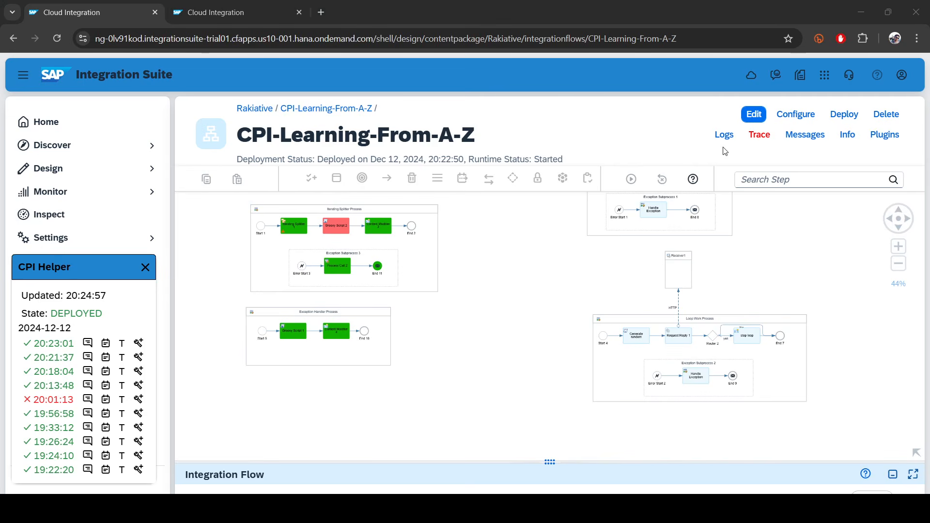
pyautogui.click(764, 180)
pyautogui.scroll(-5, 462, 247)
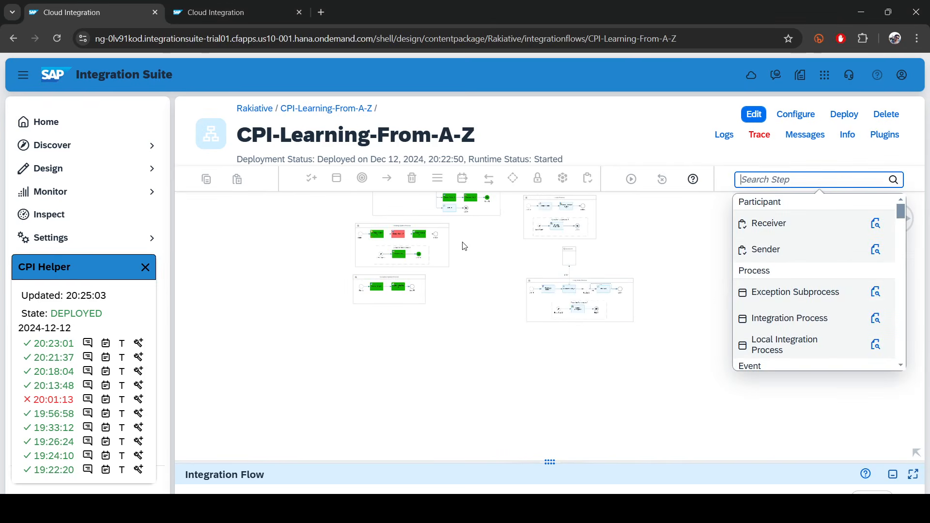
pyautogui.scroll(3, 459, 273)
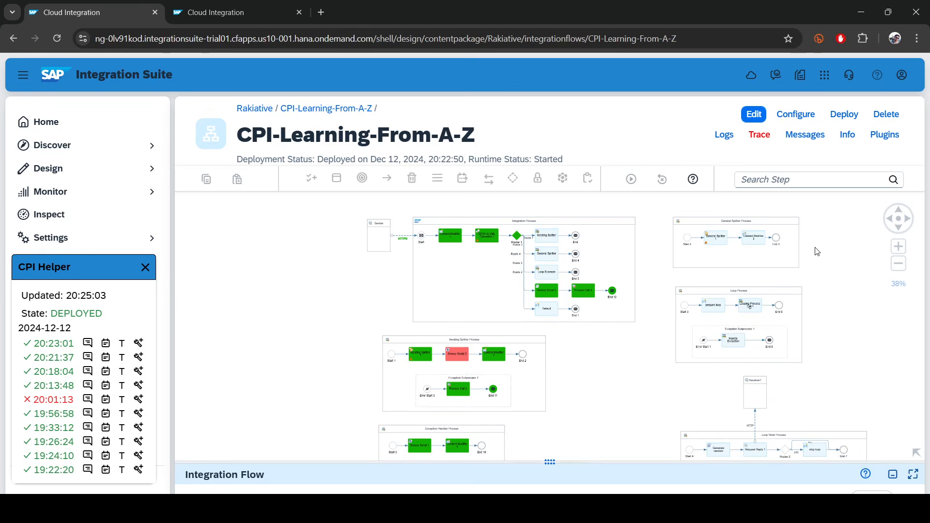
pyautogui.click(778, 182)
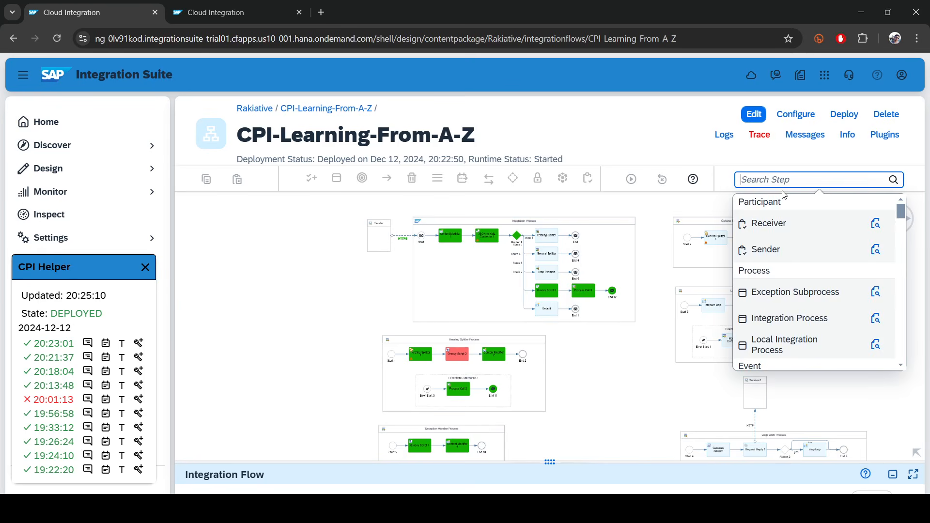
pyautogui.write('proce')
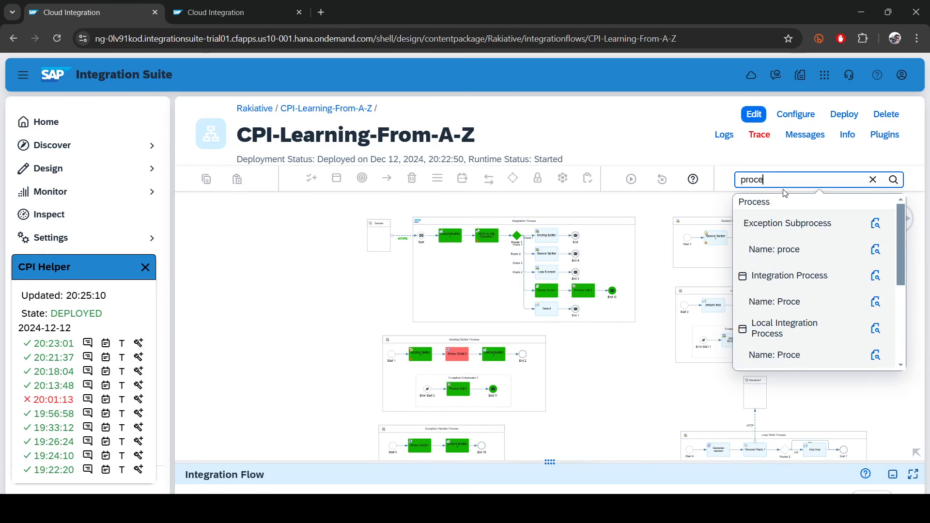
pyautogui.scroll(-3, 810, 277)
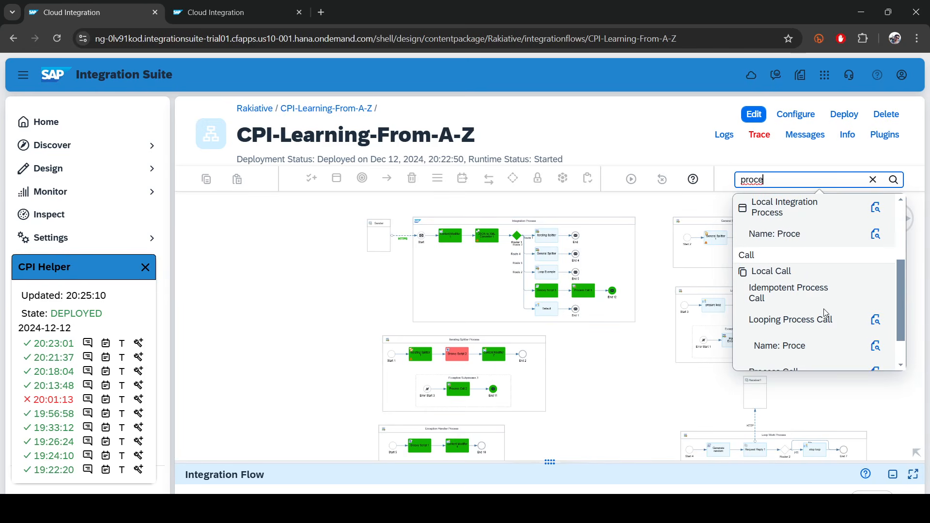
pyautogui.scroll(-1, 824, 312)
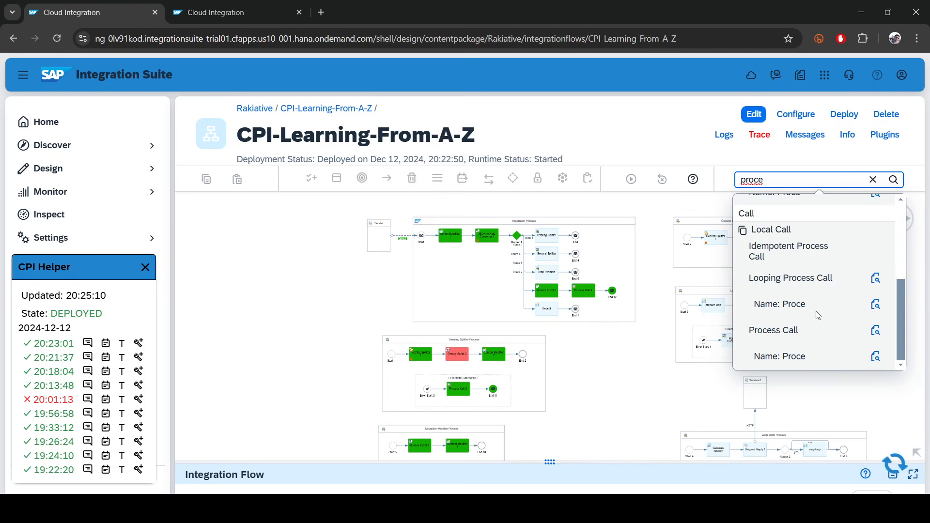
# Put the flow into edit mode and add a Process Call in the empty lower part of the Integration Process.
pyautogui.click(763, 118)
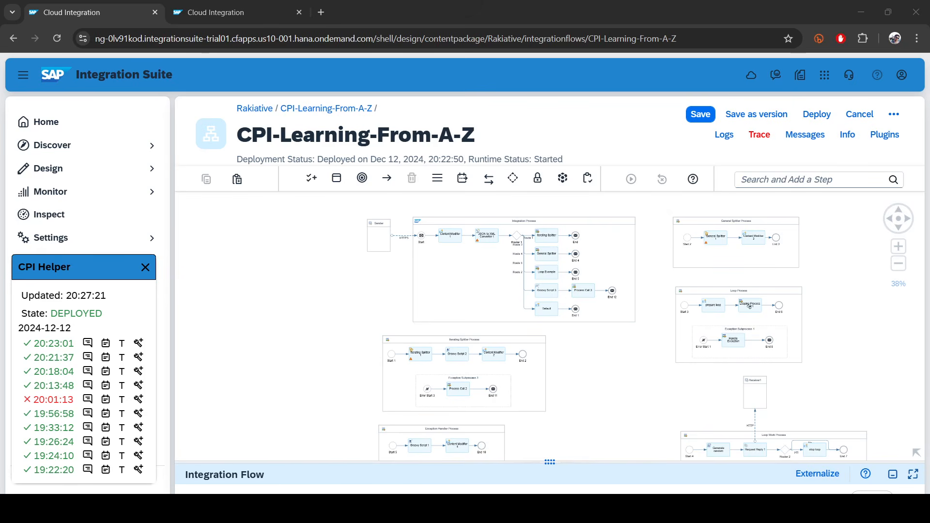
pyautogui.click(766, 181)
pyautogui.write('proce')
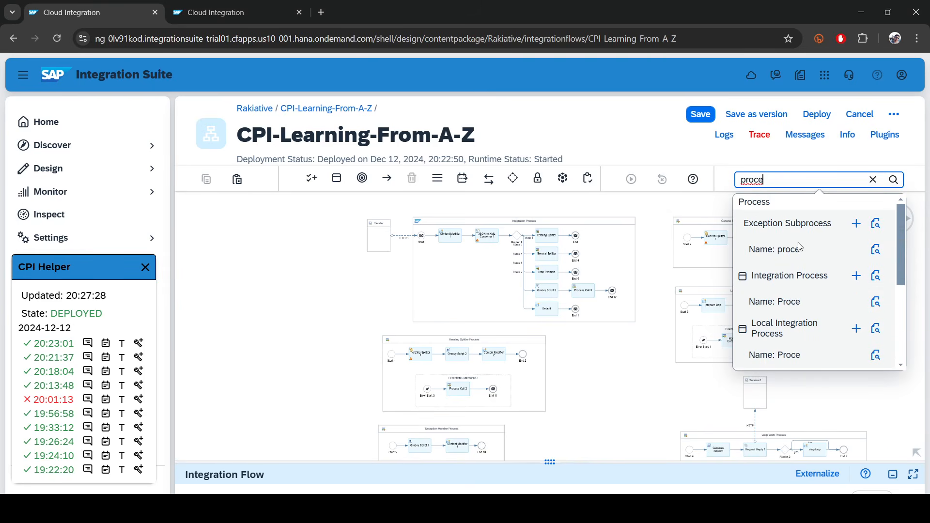
pyautogui.scroll(-3, 815, 287)
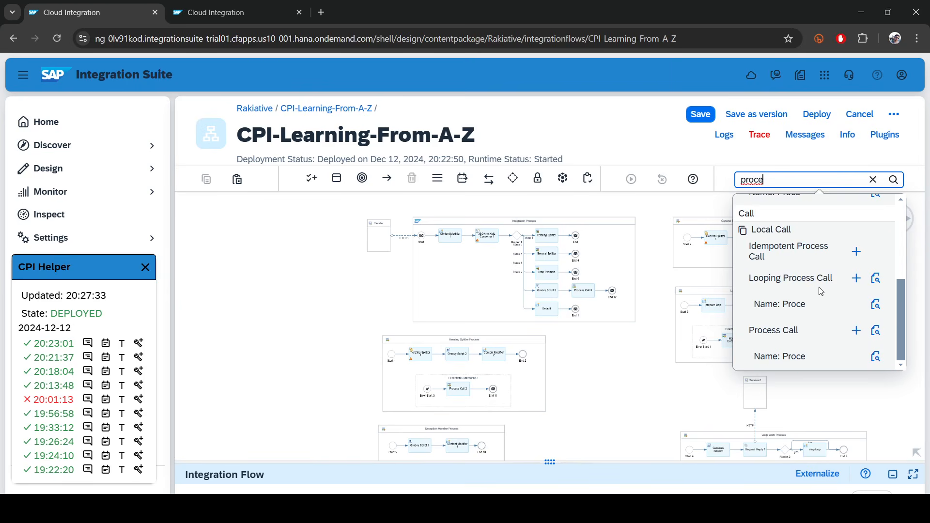
pyautogui.click(857, 330)
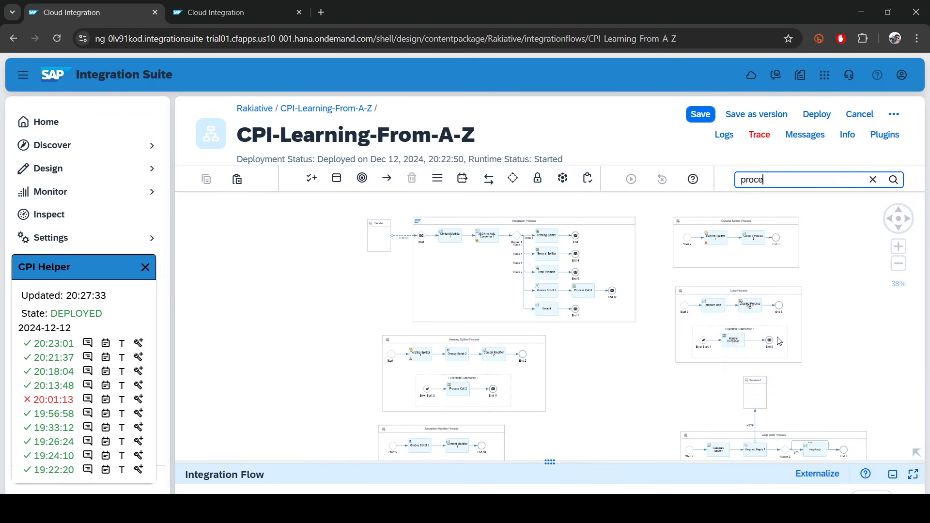
pyautogui.click(469, 295)
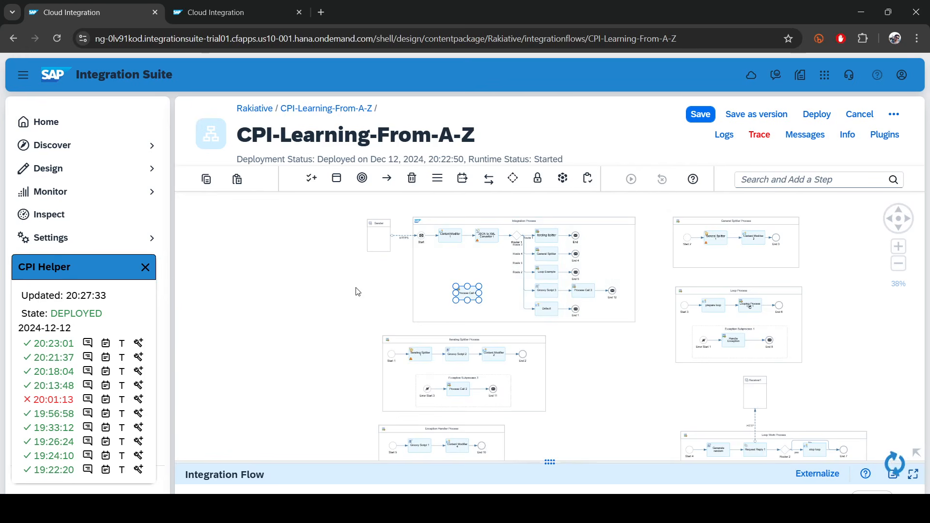
# Add a Content Modifier just above the new Process Call in the Integration Process.
pyautogui.scroll(3, 356, 289)
pyautogui.moveTo(370, 289); pyautogui.dragTo(249, 288)
pyautogui.click(757, 181)
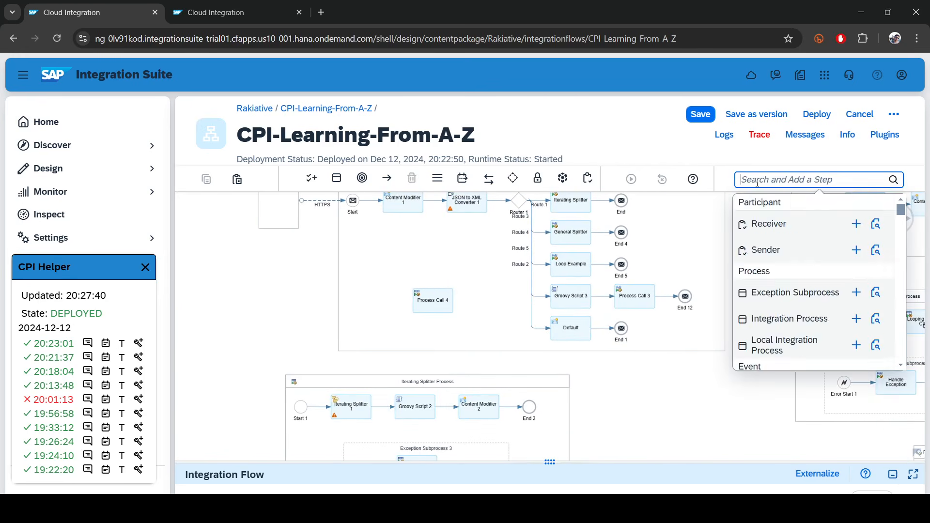
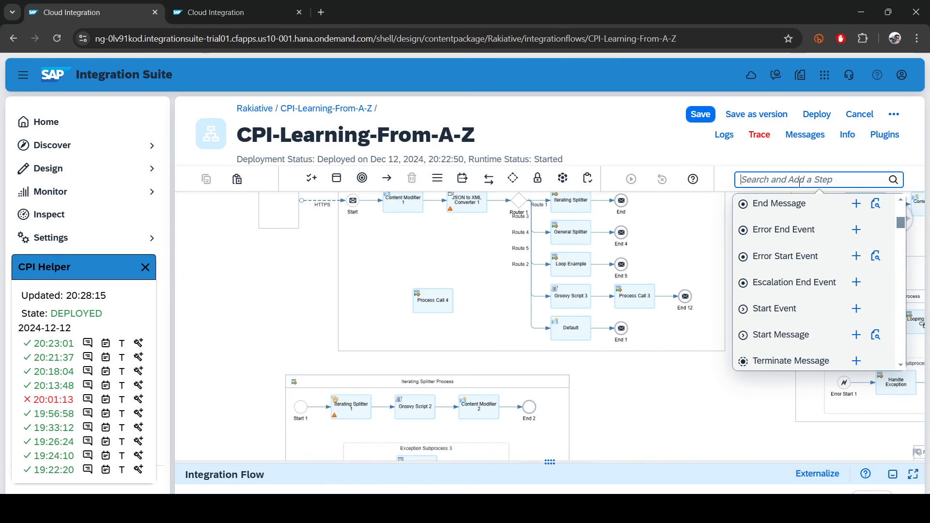
pyautogui.write('con')
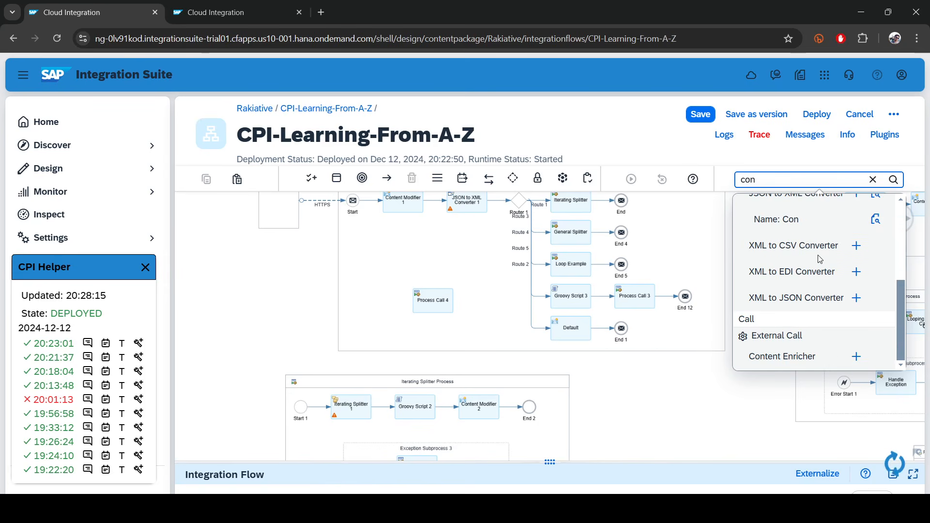
pyautogui.scroll(5, 820, 259)
pyautogui.click(856, 240)
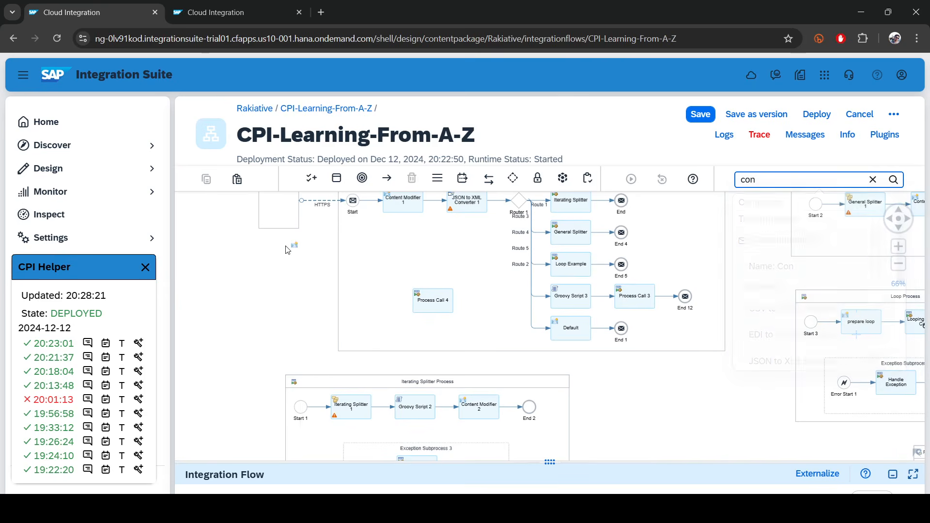
pyautogui.click(419, 269)
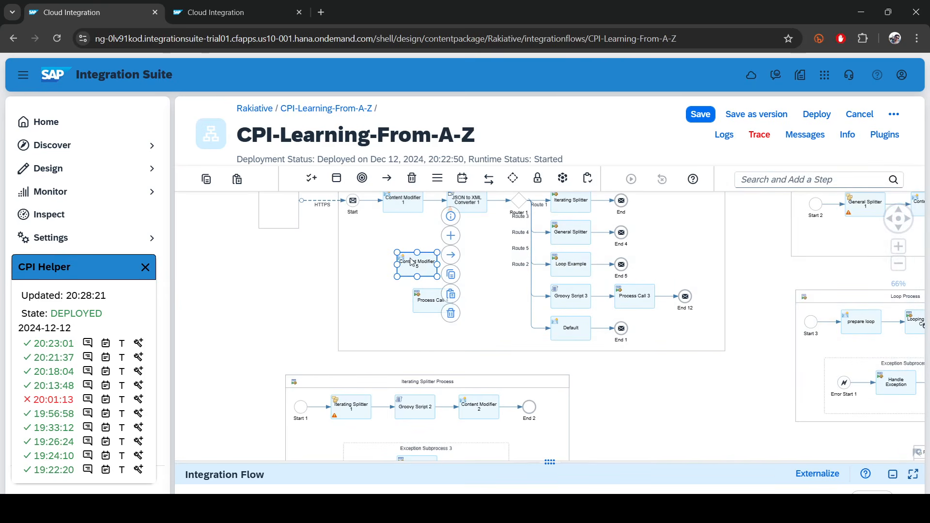
# Add an End Message event below the new Process Call in the Integration Process.
pyautogui.click(424, 306)
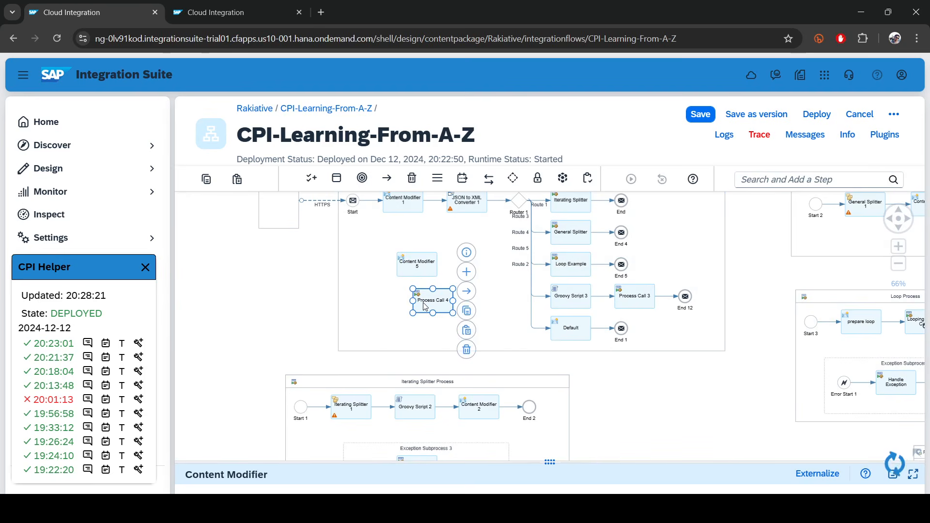
pyautogui.click(787, 180)
pyautogui.write('end')
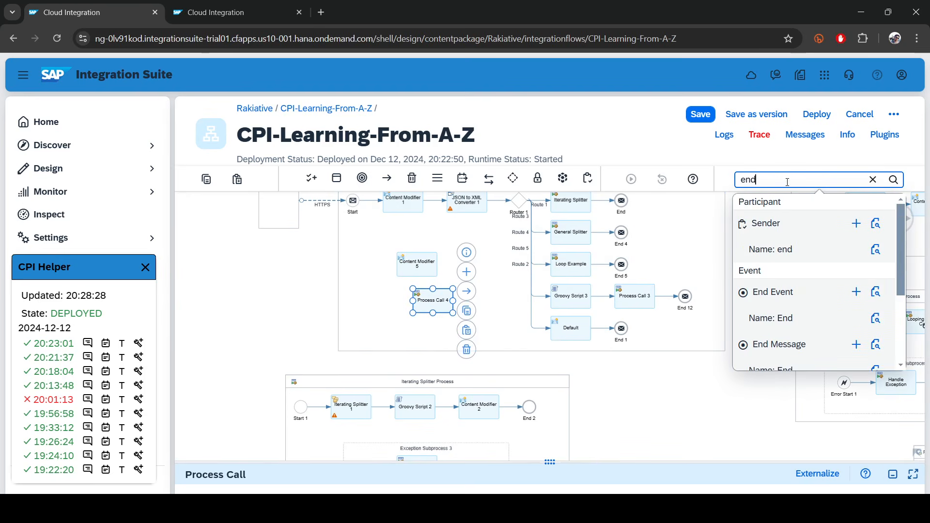
pyautogui.scroll(-1, 838, 310)
pyautogui.click(382, 332)
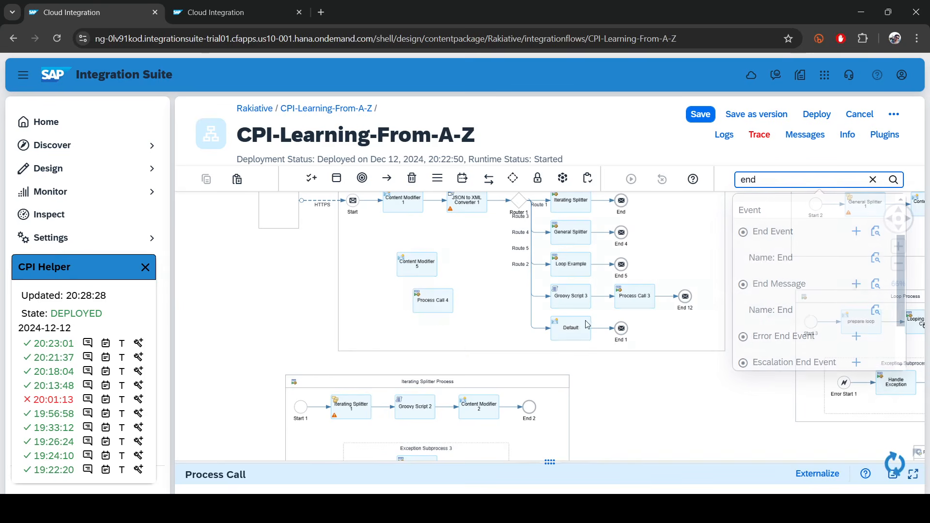
pyautogui.click(381, 331)
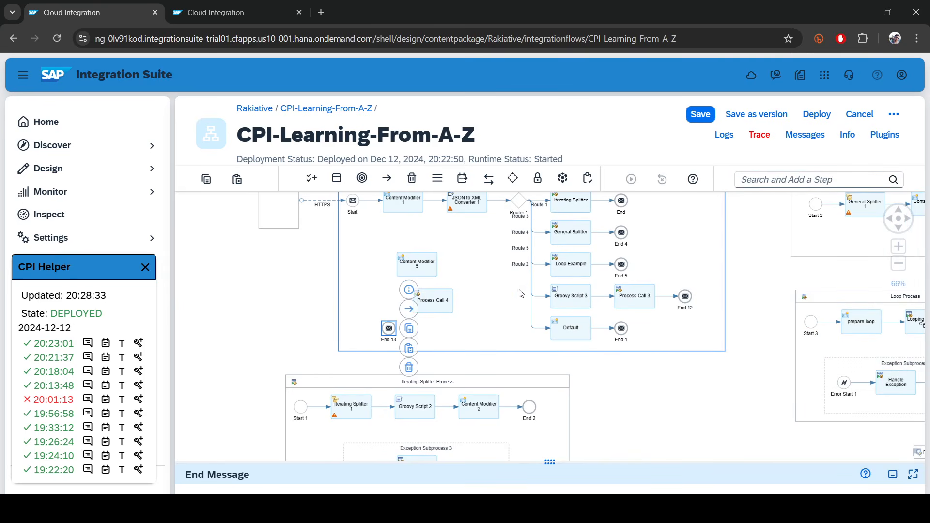
pyautogui.click(284, 297)
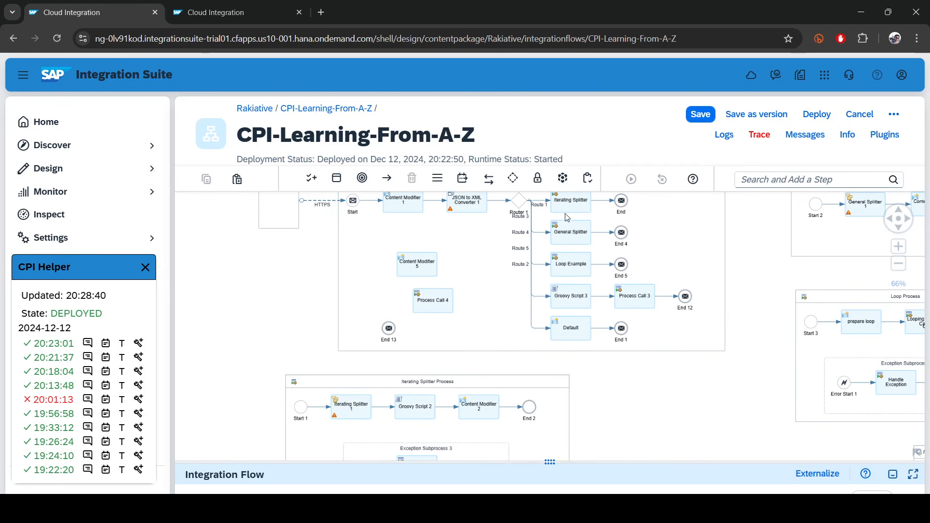
# Connect Router 1 to Content Modifier 5 and continue the new route through Process Call 4 to End 13.
pyautogui.click(522, 202)
pyautogui.moveTo(541, 246); pyautogui.dragTo(389, 385)
pyautogui.click(412, 323)
pyautogui.click(480, 354)
pyautogui.click(432, 356)
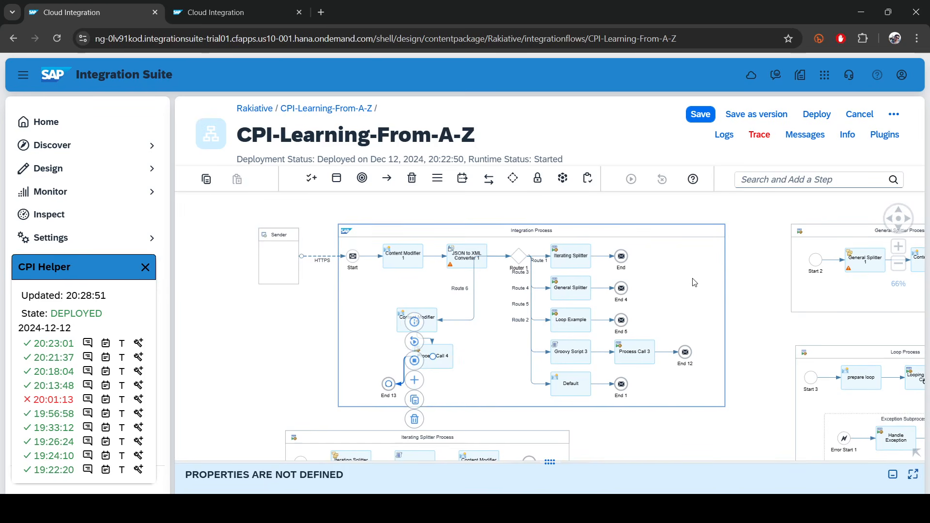
# Automatically realign the elements of the main Integration Process in a horizontal layout.
pyautogui.click(692, 230)
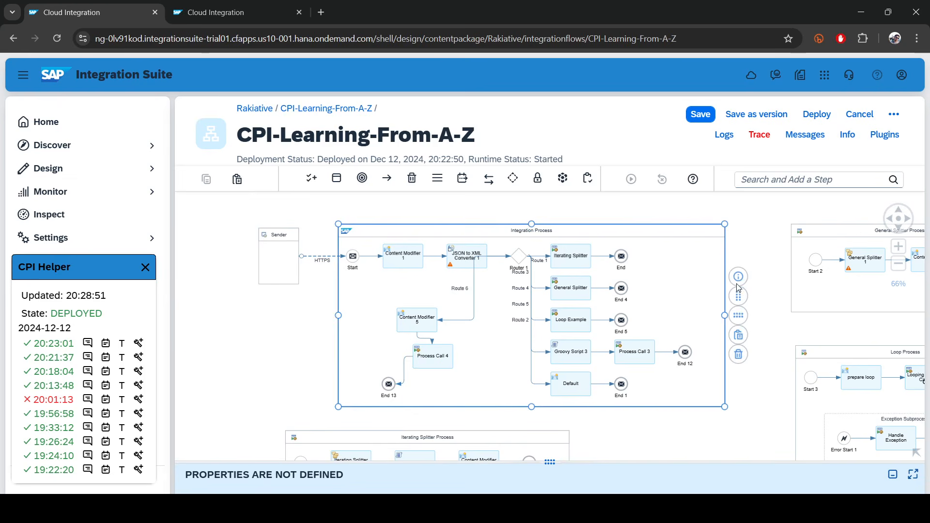
pyautogui.click(739, 316)
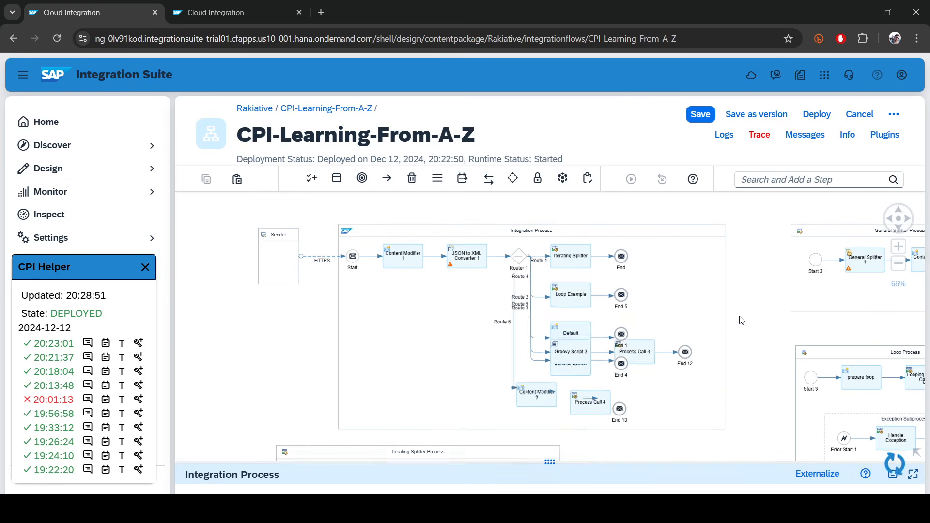
pyautogui.moveTo(751, 390); pyautogui.dragTo(735, 269)
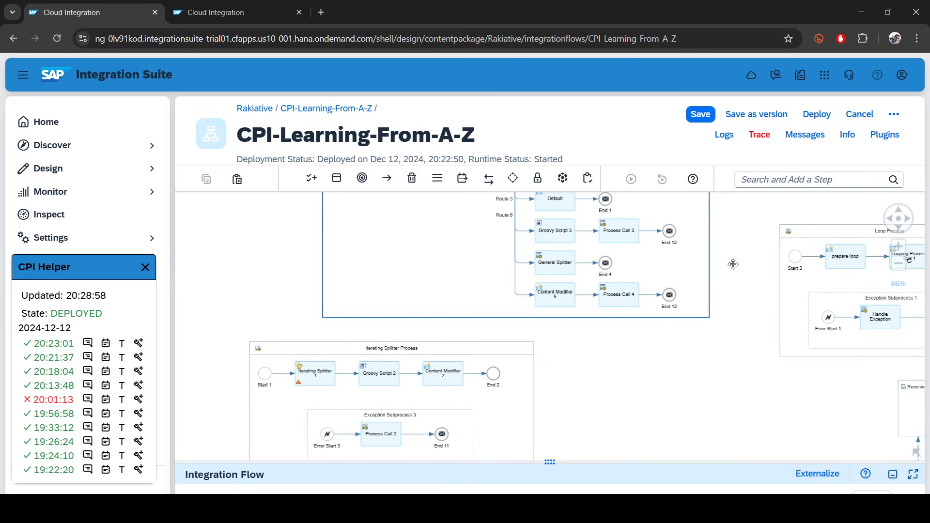
# Give the route from Router 1 to Content Modifier 5 the Non-XML condition ${header.routeName} = 'HttpRequest'.
pyautogui.click(561, 300)
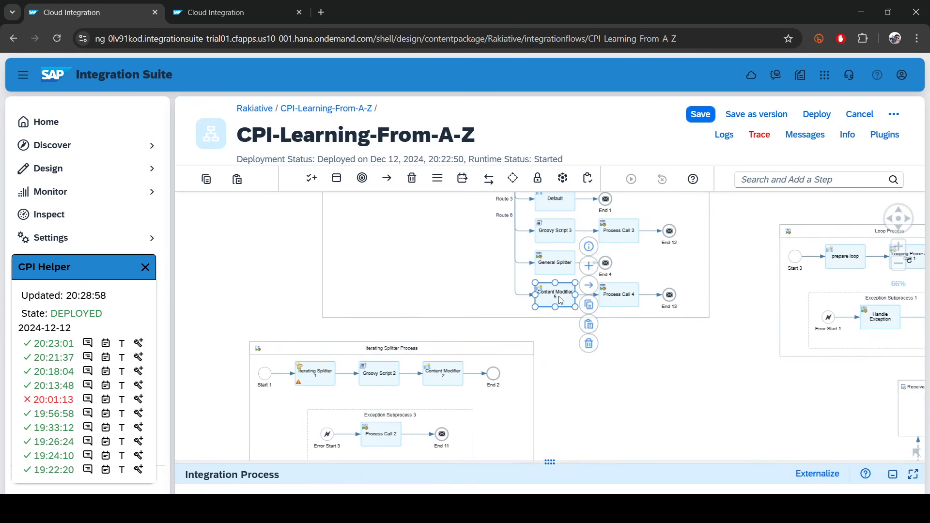
pyautogui.click(515, 296)
pyautogui.moveTo(552, 460); pyautogui.dragTo(550, 315)
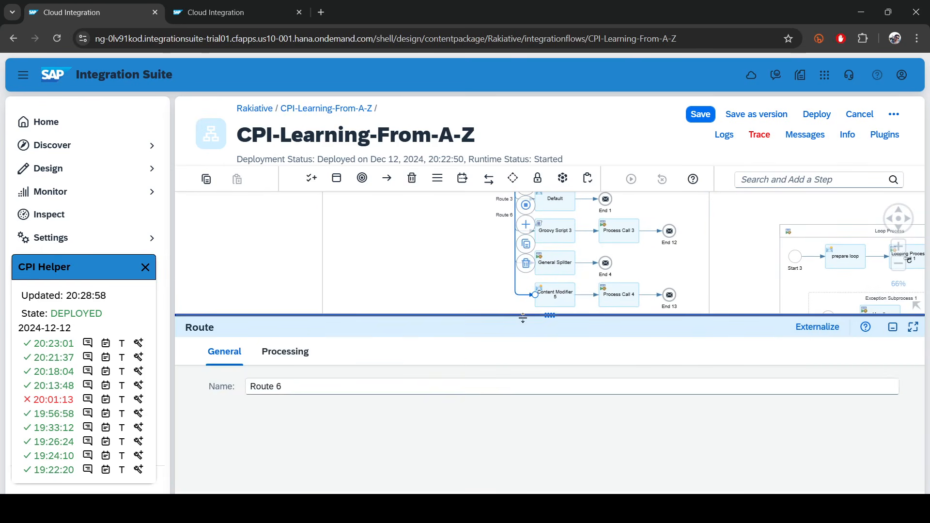
pyautogui.click(285, 353)
pyautogui.click(363, 386)
pyautogui.click(353, 407)
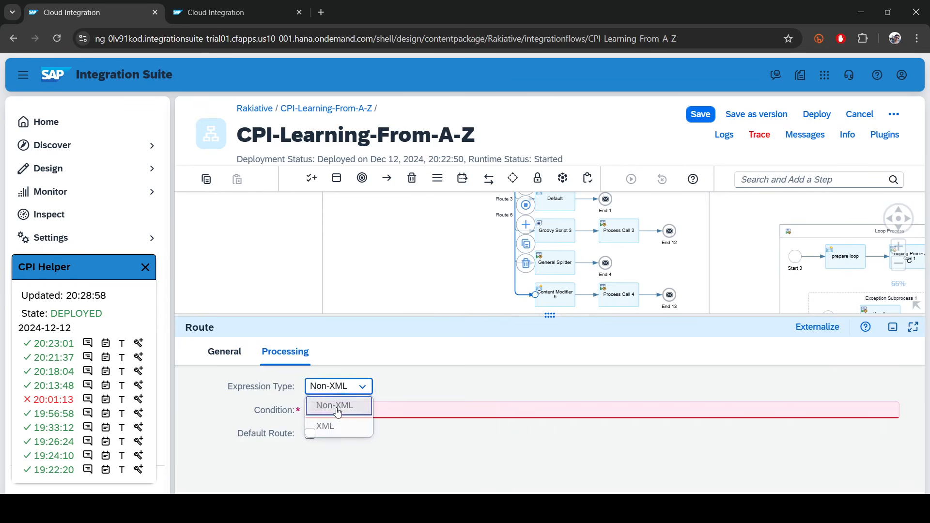
pyautogui.click(388, 411)
pyautogui.write("${header.routeName} = 'HttpRequest'")
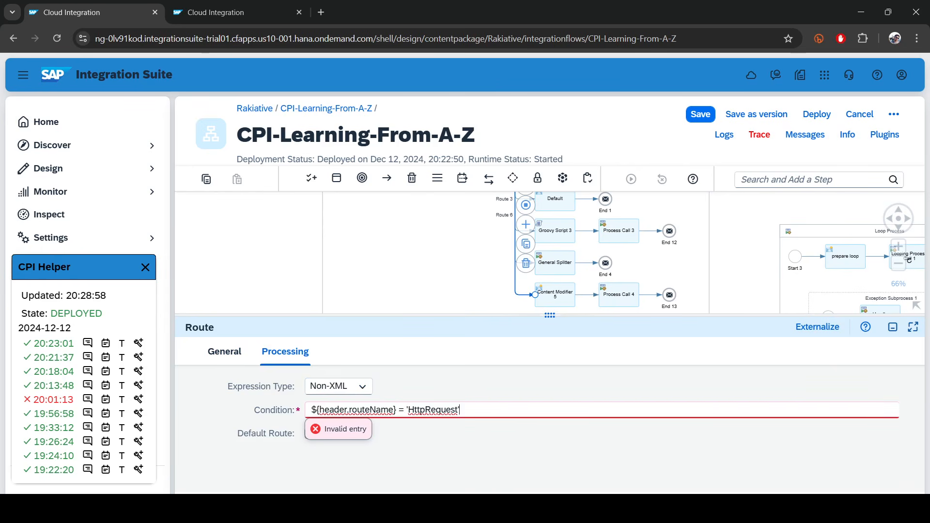
# Switch to Postman to check the enabled routeName header value against the route condition, and return to the integration flow.
pyautogui.hotkey('alt', 'Tab')
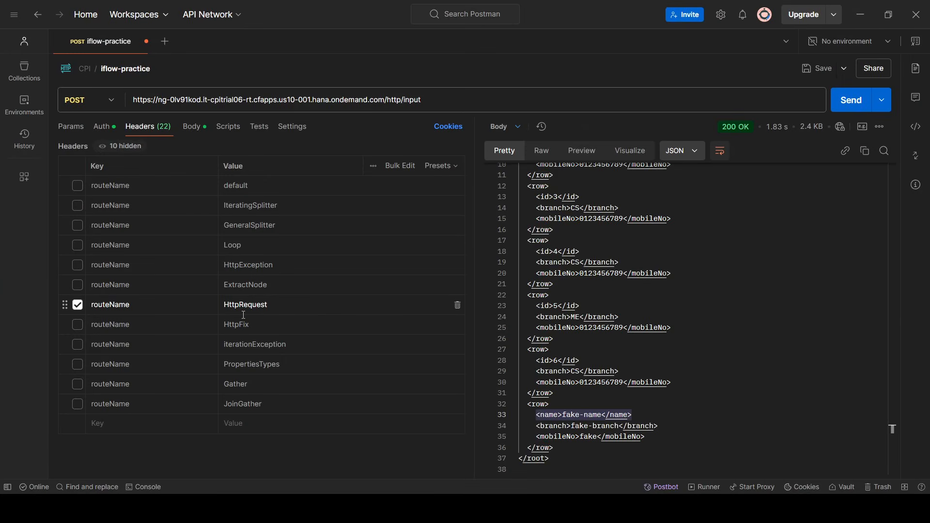
pyautogui.doubleClick(251, 310)
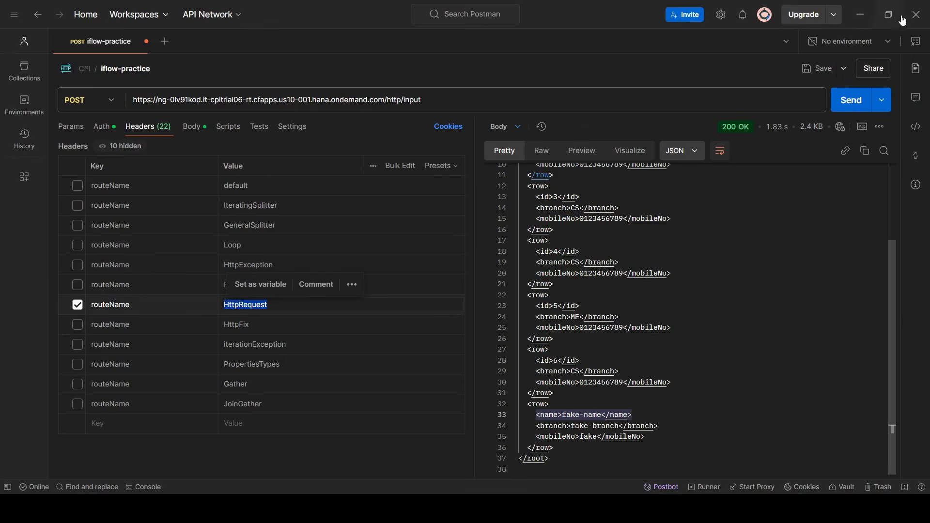
pyautogui.click(862, 15)
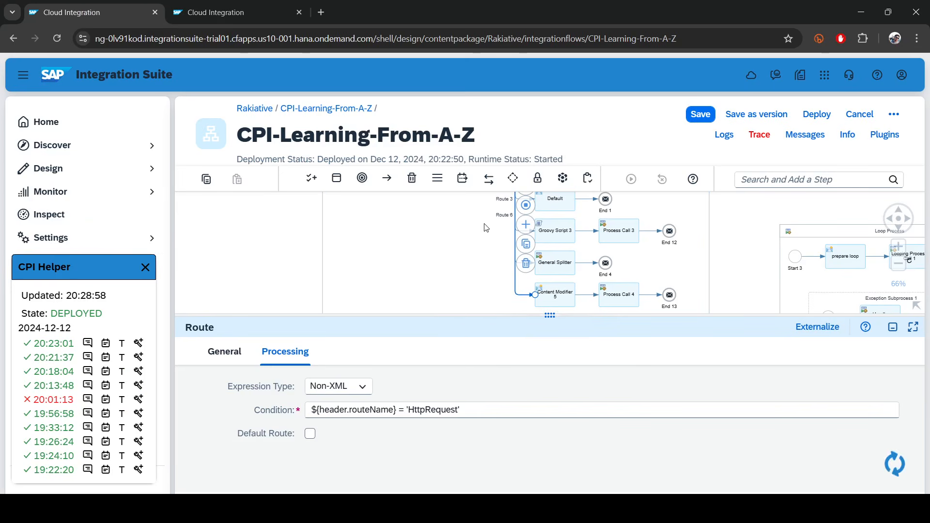
# Add an exchange property p_api_url to Content Modifier 5 with source type Constant and source value user.
pyautogui.moveTo(550, 315); pyautogui.dragTo(534, 376)
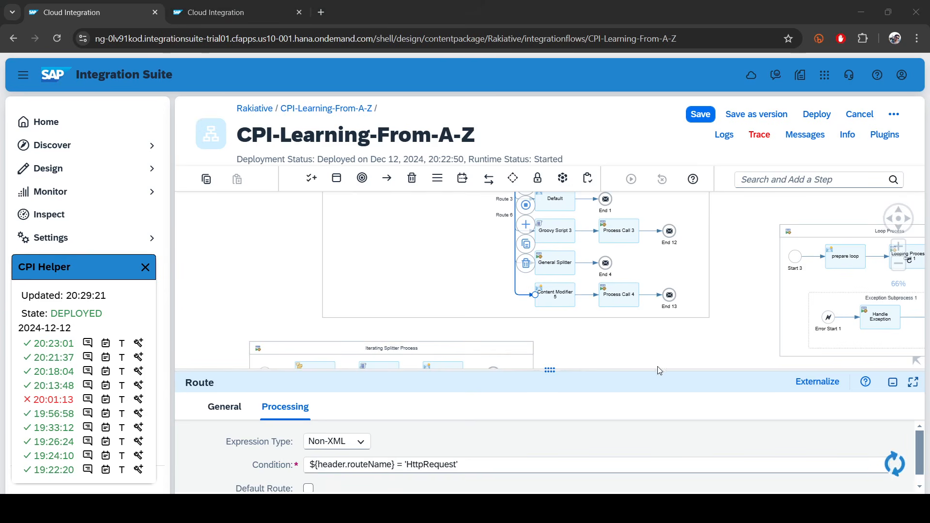
pyautogui.click(559, 293)
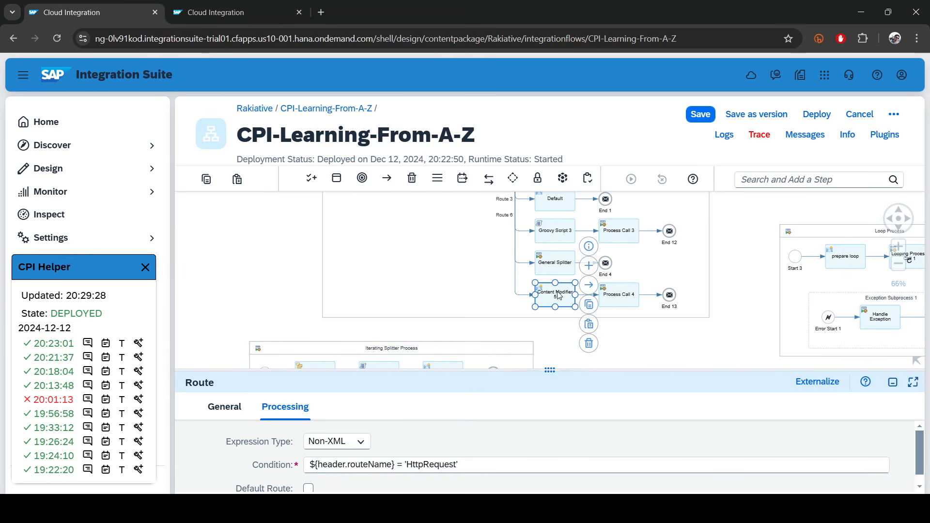
pyautogui.moveTo(556, 373); pyautogui.dragTo(552, 259)
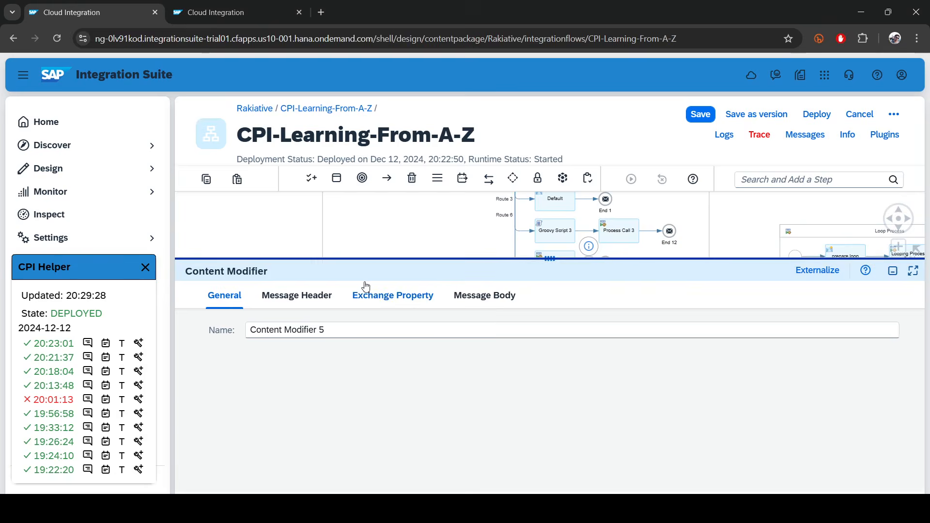
pyautogui.click(421, 296)
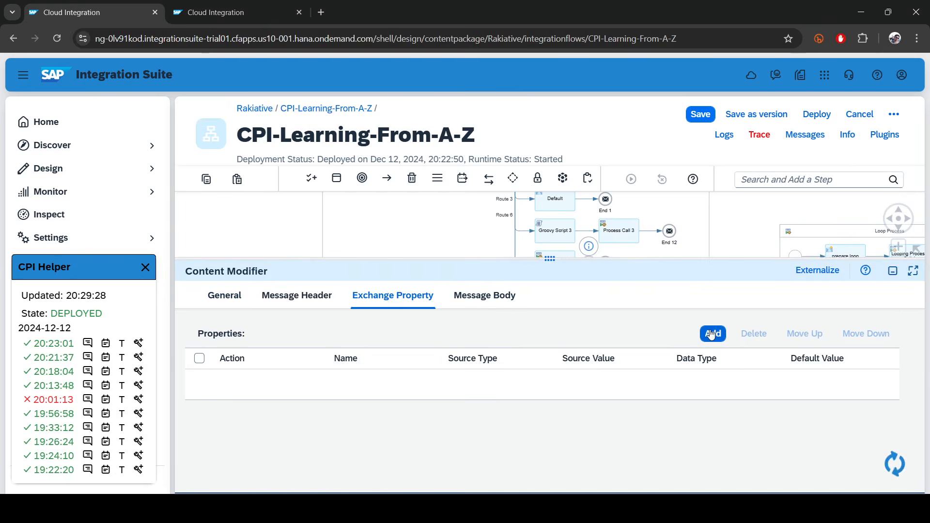
pyautogui.click(713, 333)
pyautogui.click(365, 376)
pyautogui.write('p_api_url')
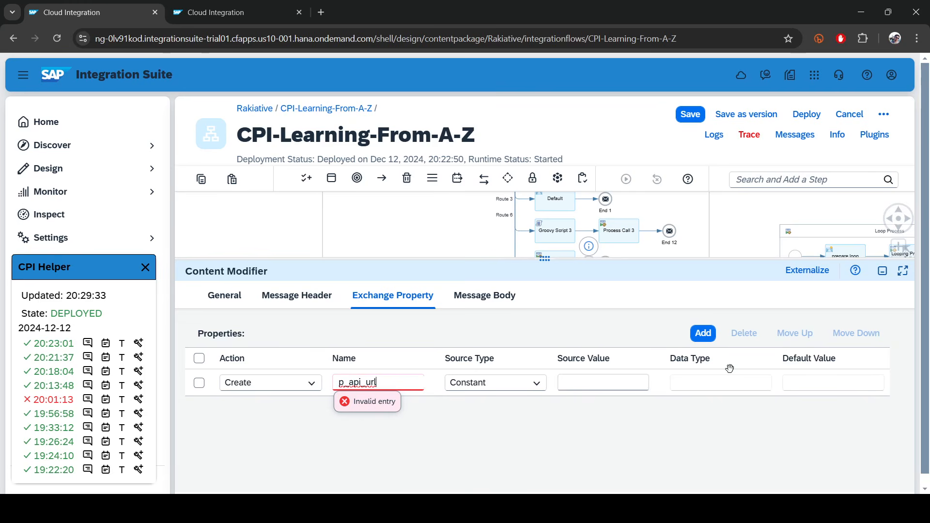
pyautogui.hotkey('alt', 'Tab')
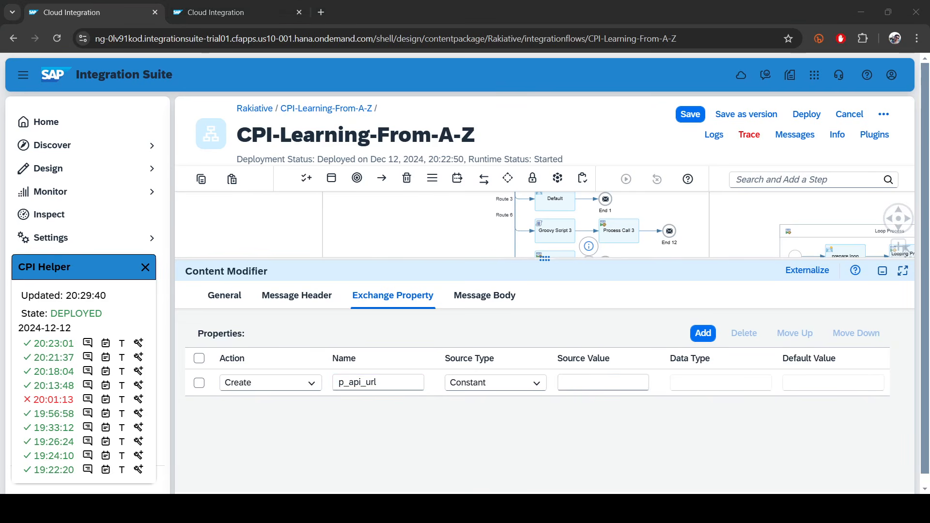
pyautogui.click(587, 382)
pyautogui.write('user')
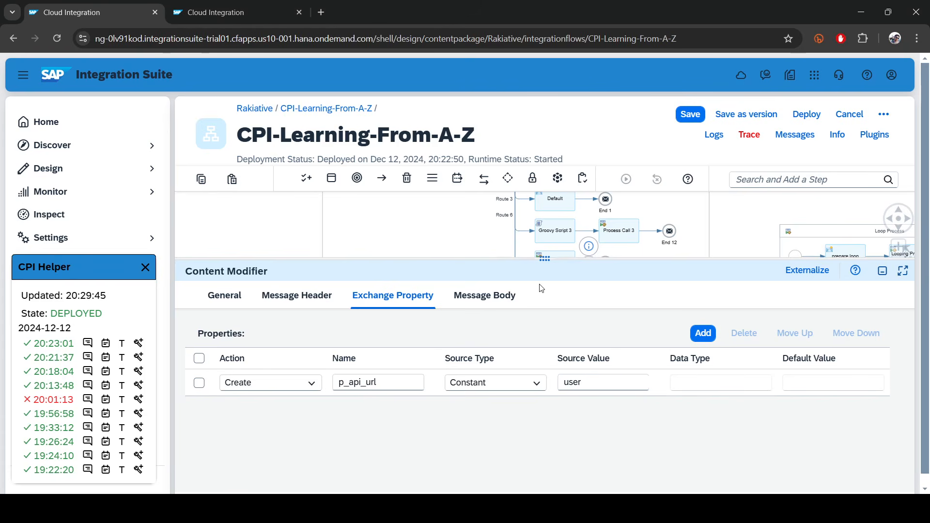
# Add a Local Integration Process below the Exception Handler Process and align it with that process's edge.
pyautogui.moveTo(548, 260); pyautogui.dragTo(546, 330)
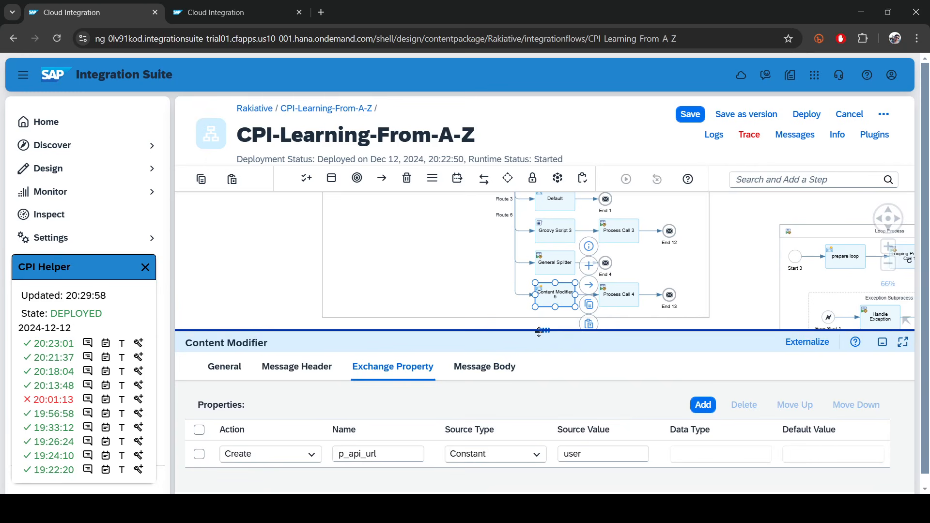
pyautogui.click(621, 300)
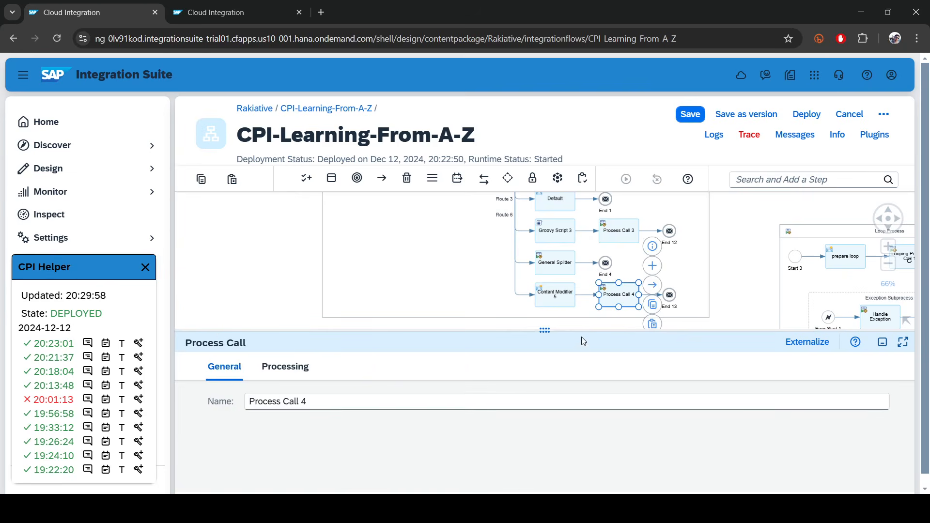
pyautogui.moveTo(547, 331); pyautogui.dragTo(552, 495)
pyautogui.scroll(-3, 693, 403)
pyautogui.moveTo(688, 416); pyautogui.dragTo(583, 282)
pyautogui.click(759, 174)
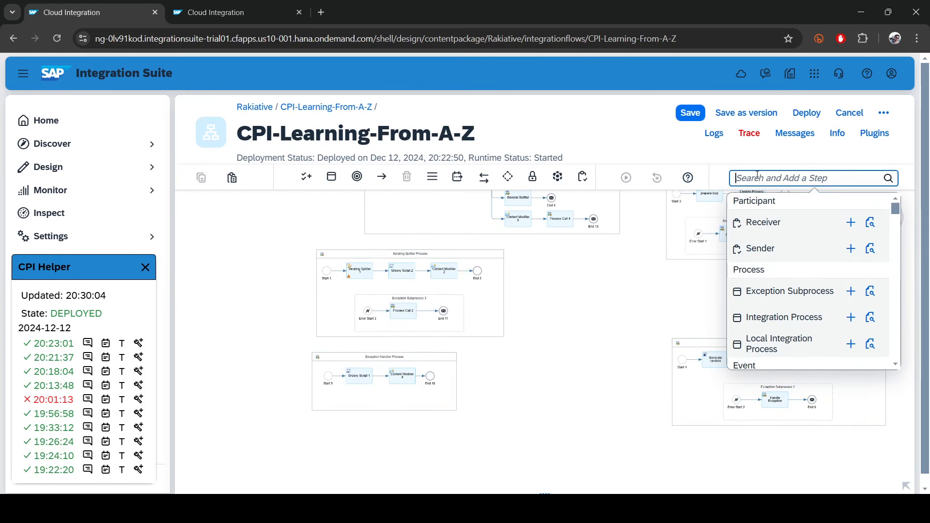
pyautogui.write('loca')
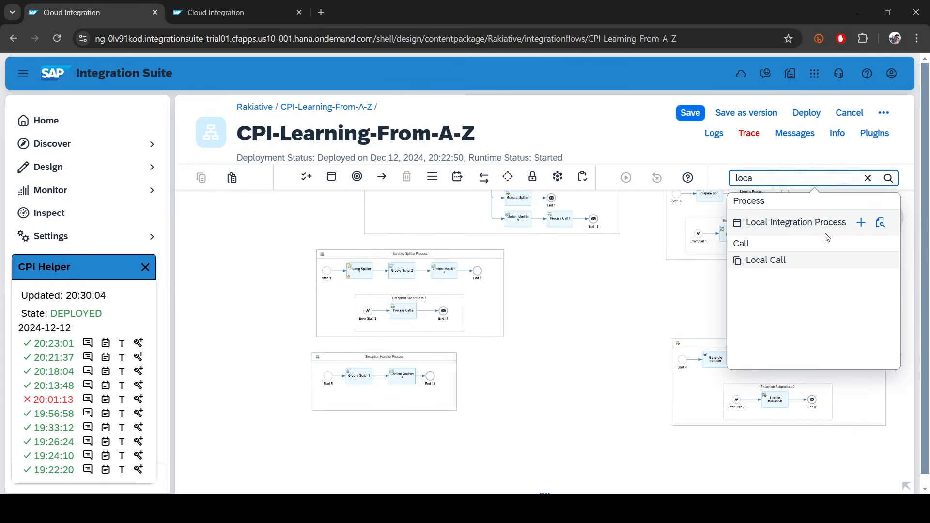
pyautogui.click(861, 223)
pyautogui.click(328, 464)
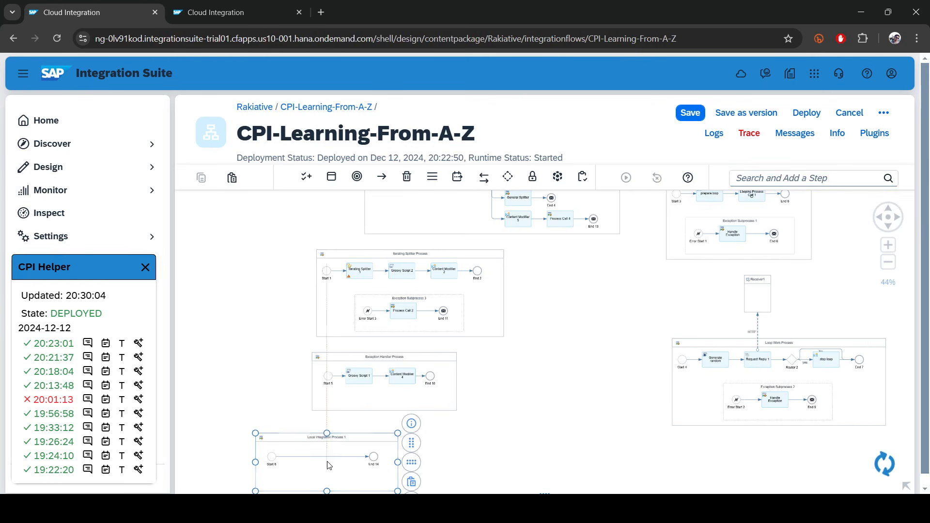
pyautogui.moveTo(341, 441); pyautogui.dragTo(397, 442)
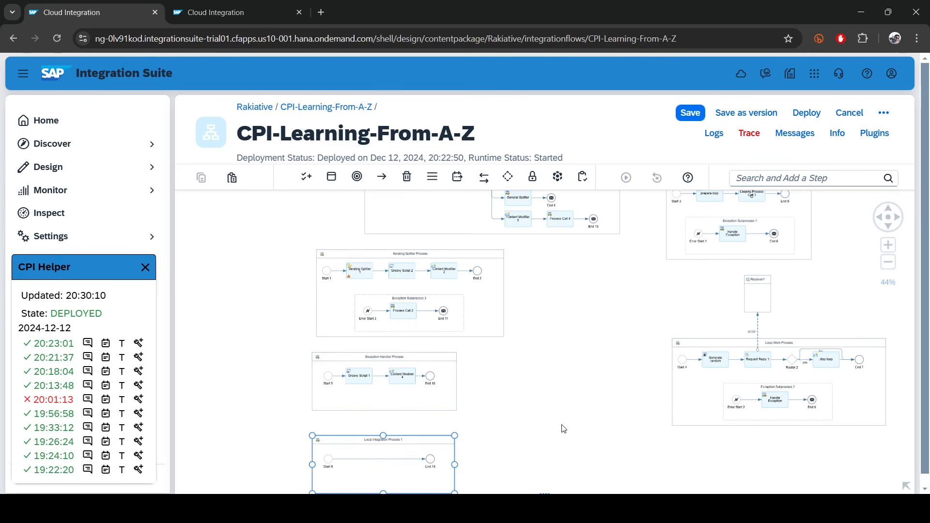
# Rename the new Local Integration Process to Http Req Process.
pyautogui.moveTo(563, 455); pyautogui.dragTo(576, 339)
pyautogui.click(398, 330)
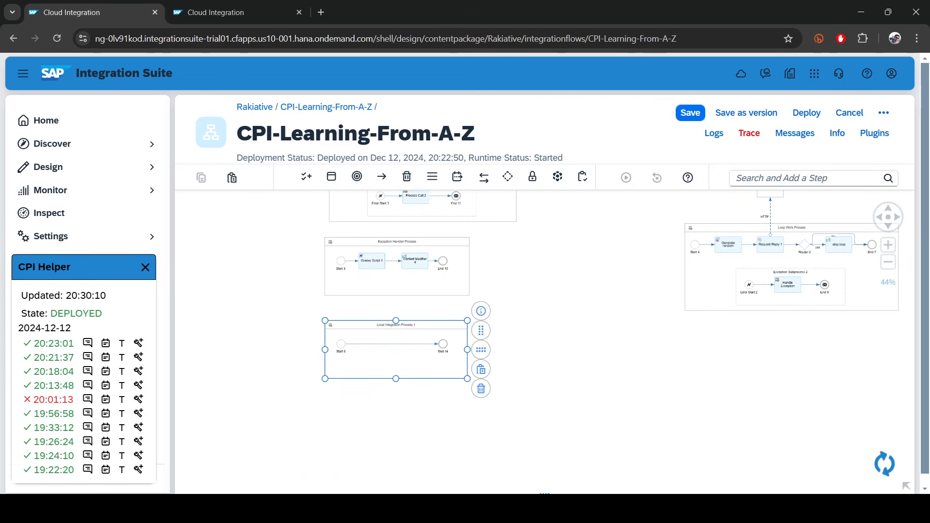
pyautogui.doubleClick(282, 424)
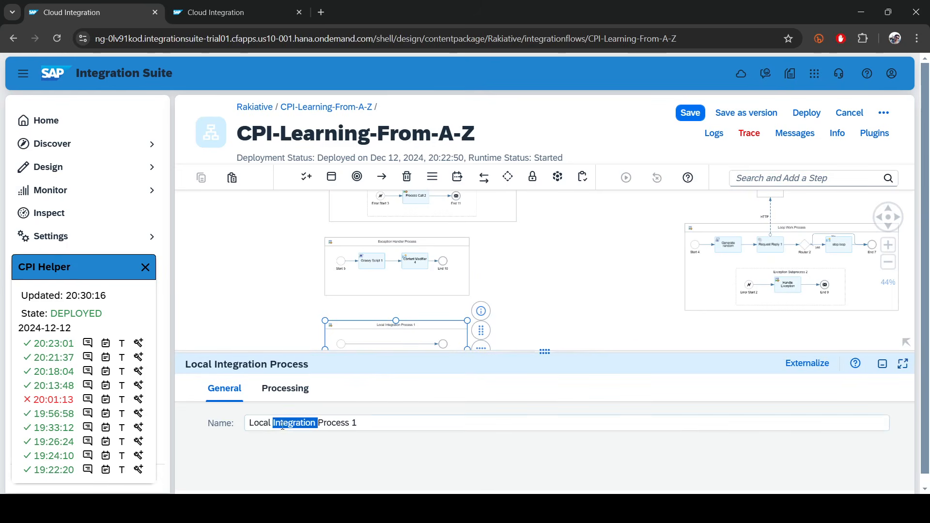
pyautogui.keyDown('shift'); pyautogui.click(249, 424); pyautogui.keyUp('shift')
pyautogui.write('user')
pyautogui.doubleClick(264, 425)
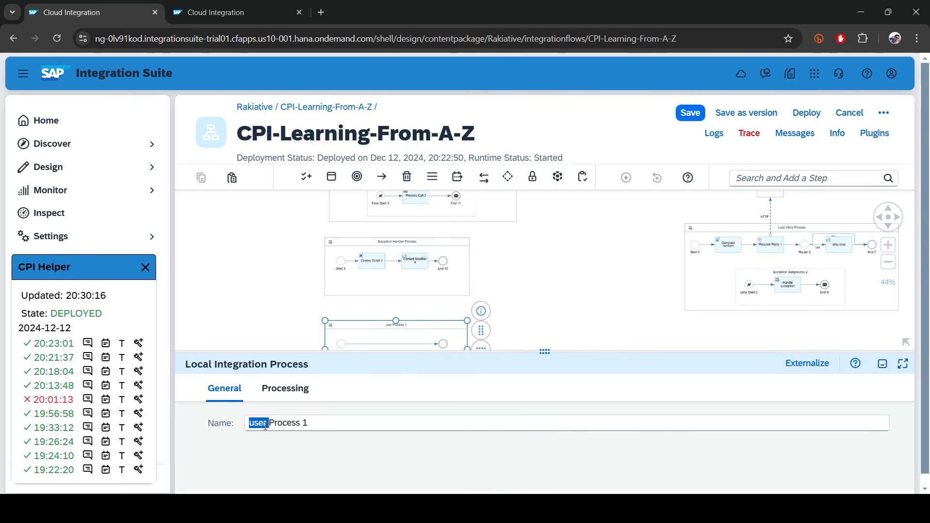
pyautogui.write('Http Re')
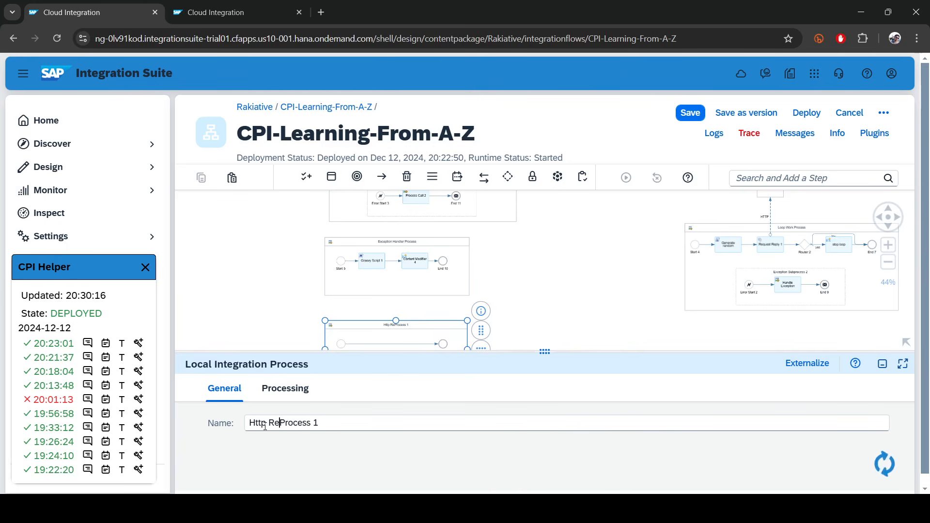
pyautogui.write('q')
pyautogui.click(329, 423)
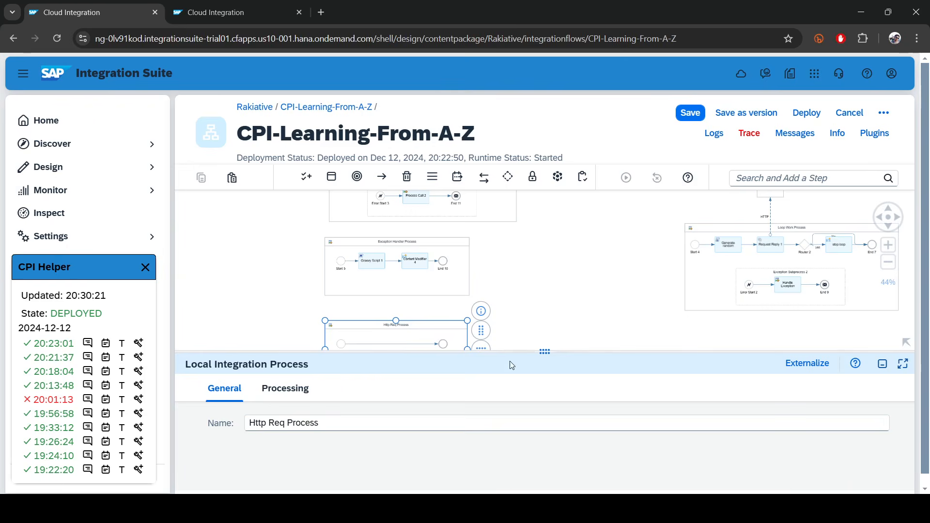
pyautogui.moveTo(542, 351); pyautogui.dragTo(545, 493)
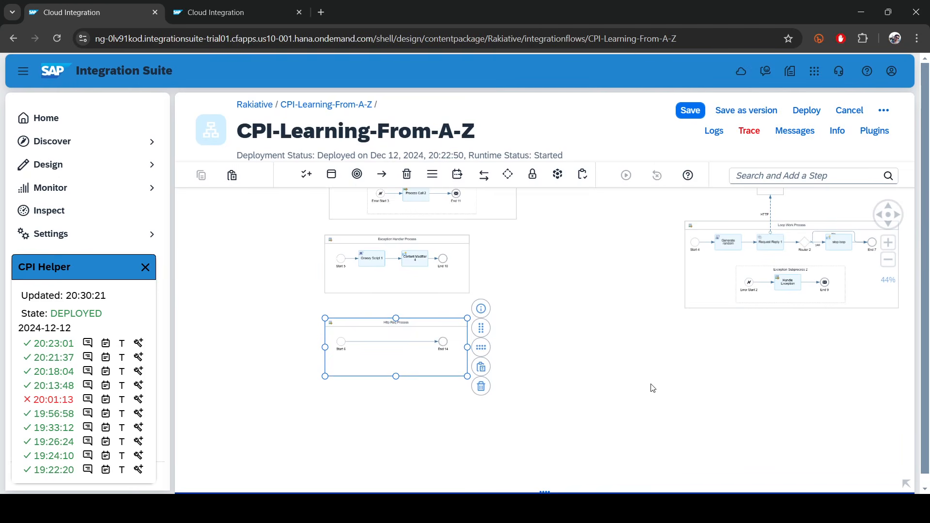
# Insert a Content Modifier between Start 6 and End 14 in Http Req Process and show its properties.
pyautogui.moveTo(567, 410); pyautogui.dragTo(651, 385)
pyautogui.scroll(3, 473, 323)
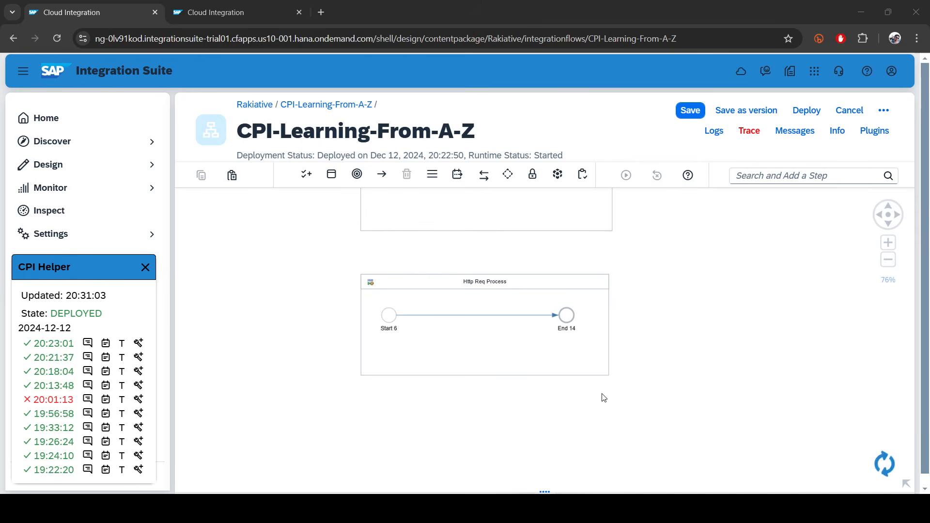
pyautogui.click(754, 175)
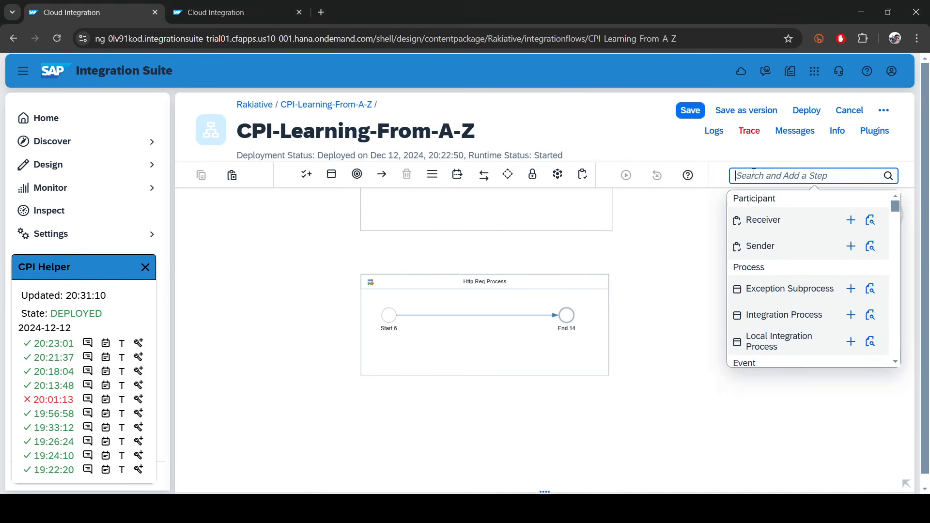
pyautogui.write('con')
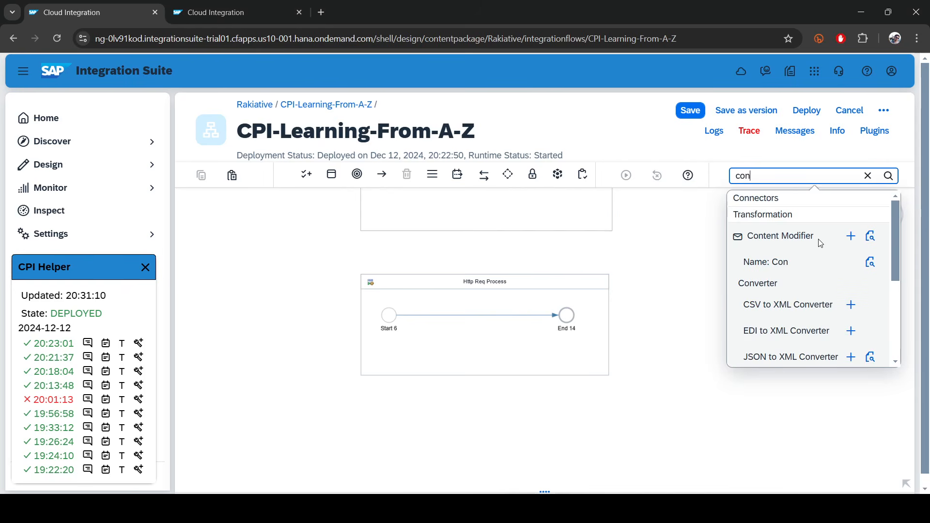
pyautogui.click(851, 236)
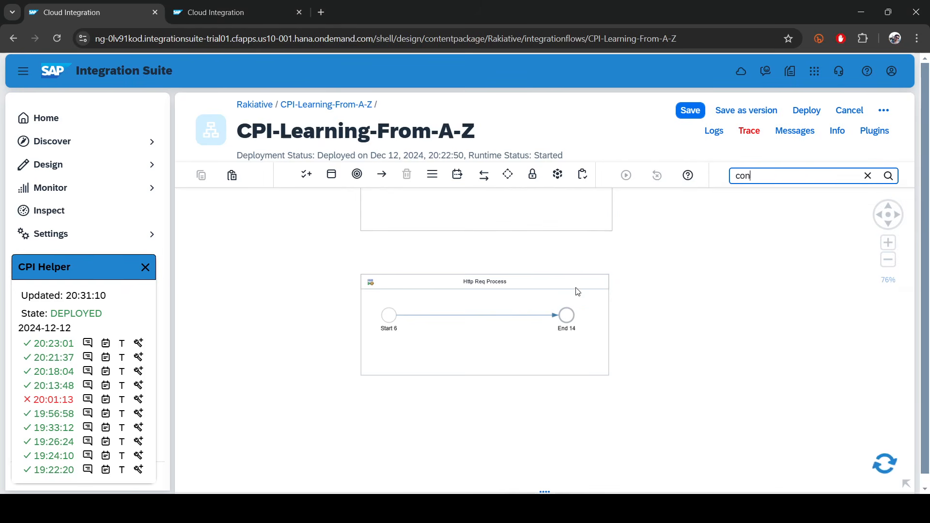
pyautogui.click(428, 316)
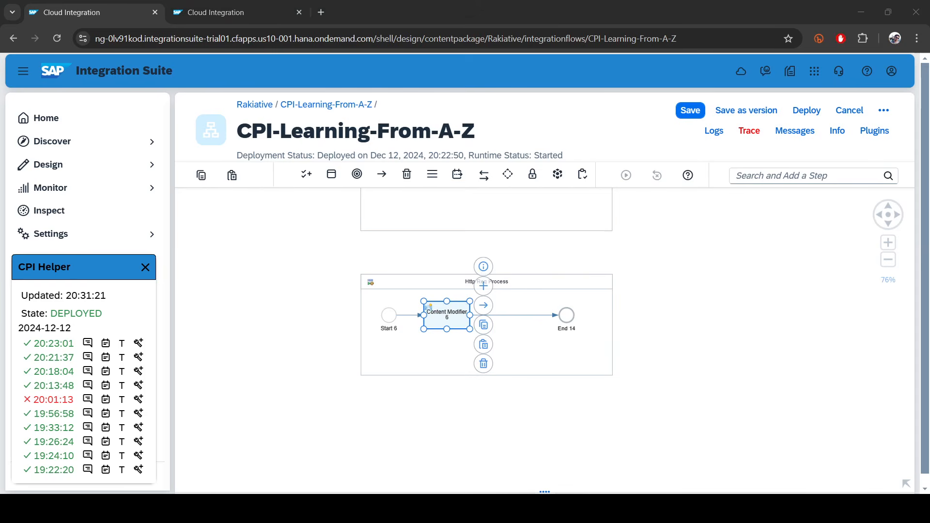
pyautogui.moveTo(550, 492); pyautogui.dragTo(550, 332)
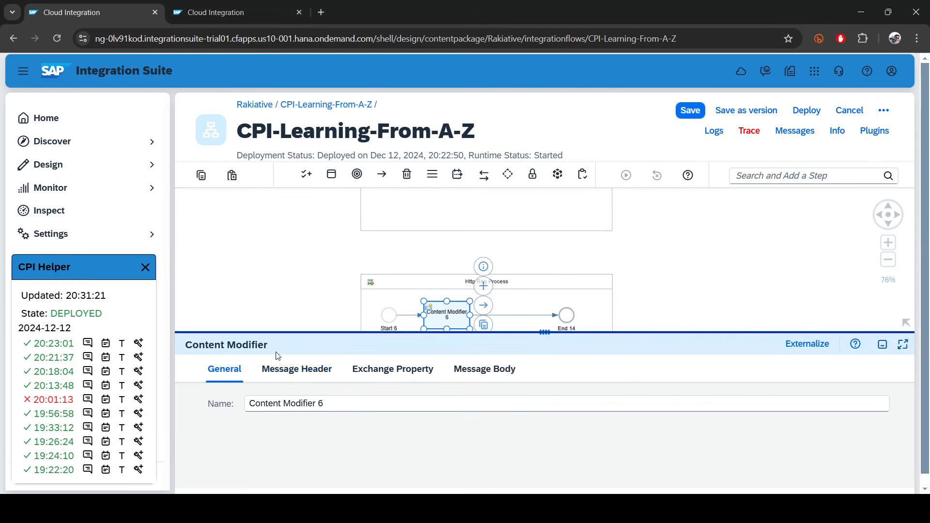
# Add a Content-Type message header to Content Modifier 6 with source type Constant and source value application/json.
pyautogui.click(297, 369)
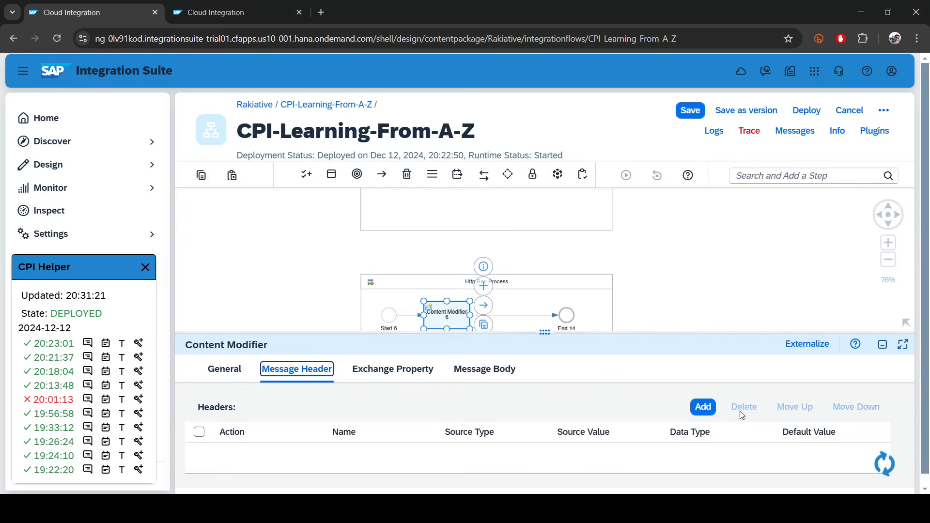
pyautogui.click(703, 407)
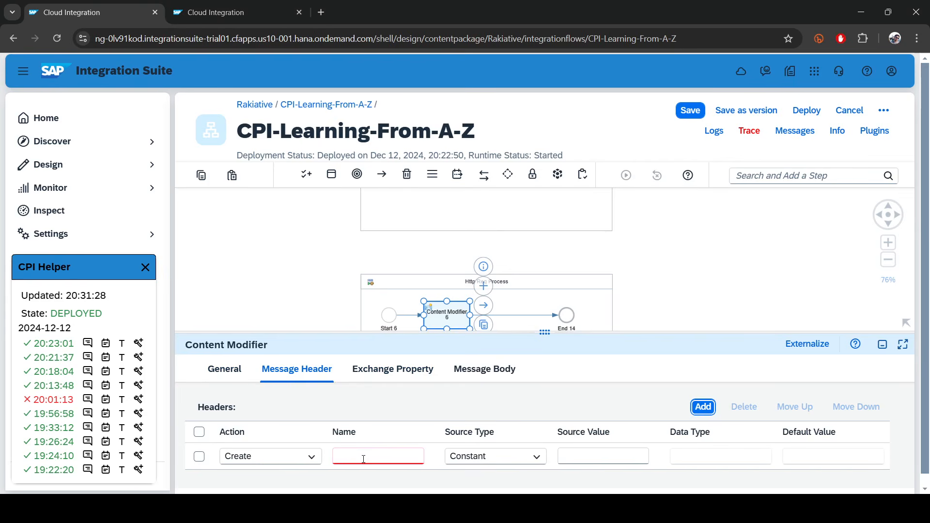
pyautogui.click(364, 458)
pyautogui.write('Content-Type')
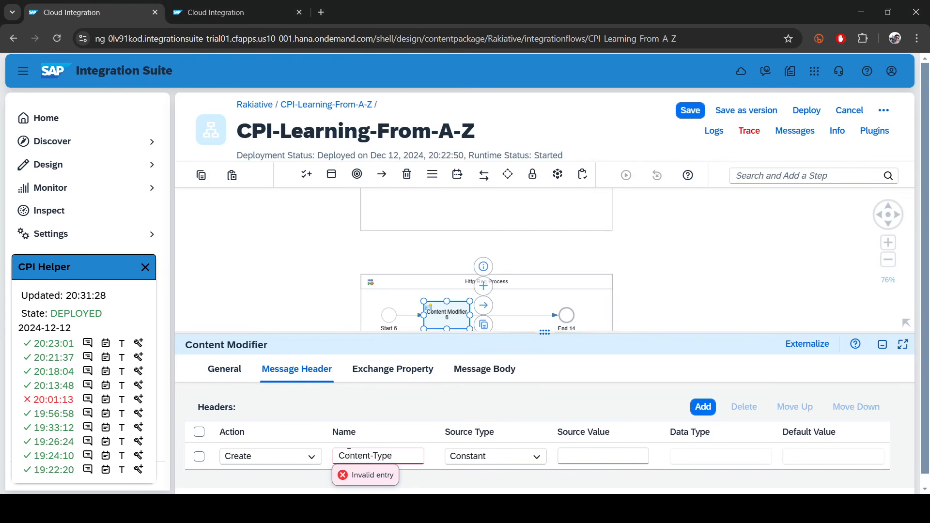
pyautogui.doubleClick(350, 454)
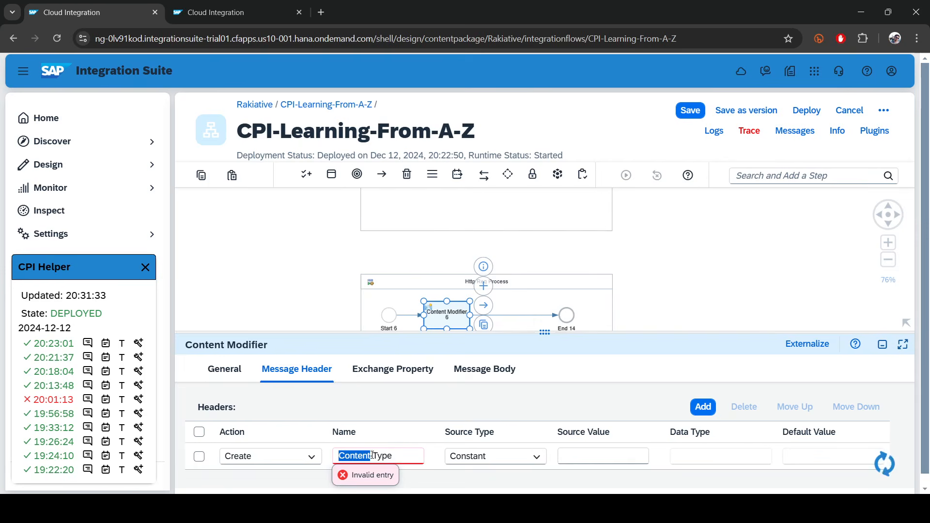
pyautogui.hotkey('alt', 'Tab')
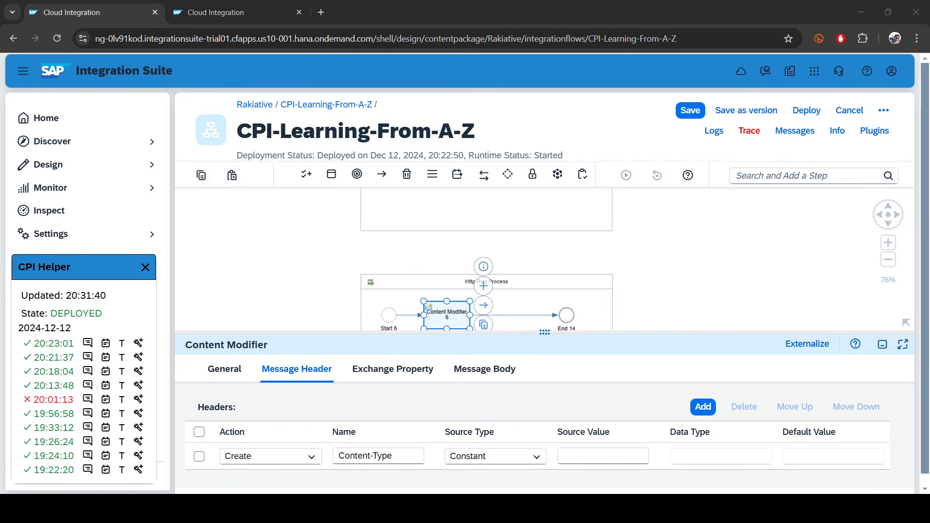
pyautogui.click(590, 456)
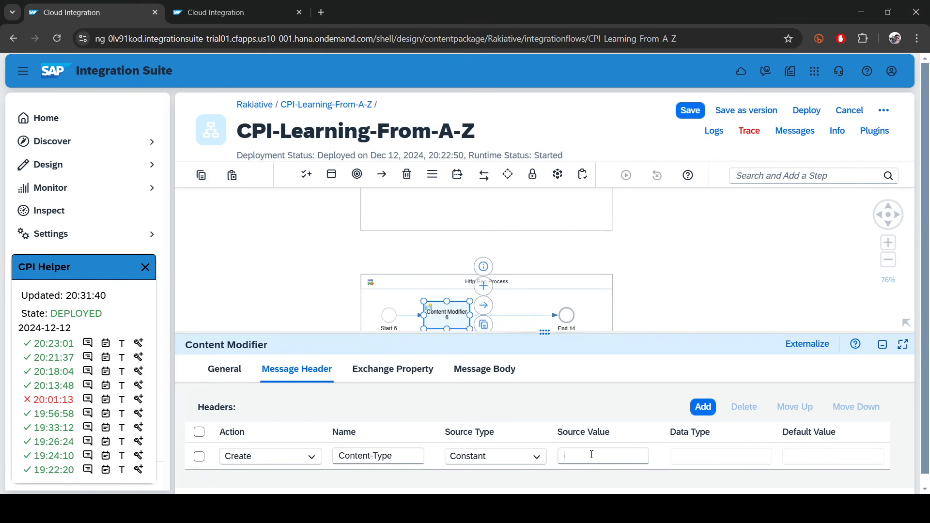
pyautogui.write('application/json')
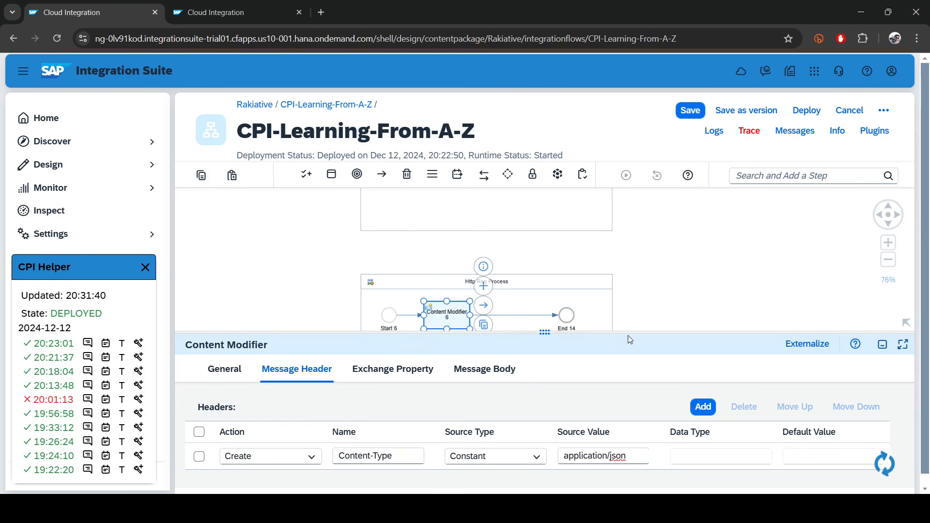
# Insert a Request Reply step between Content Modifier 6 and End 14 in Http Req Process.
pyautogui.click(630, 333)
pyautogui.moveTo(631, 333); pyautogui.dragTo(579, 444)
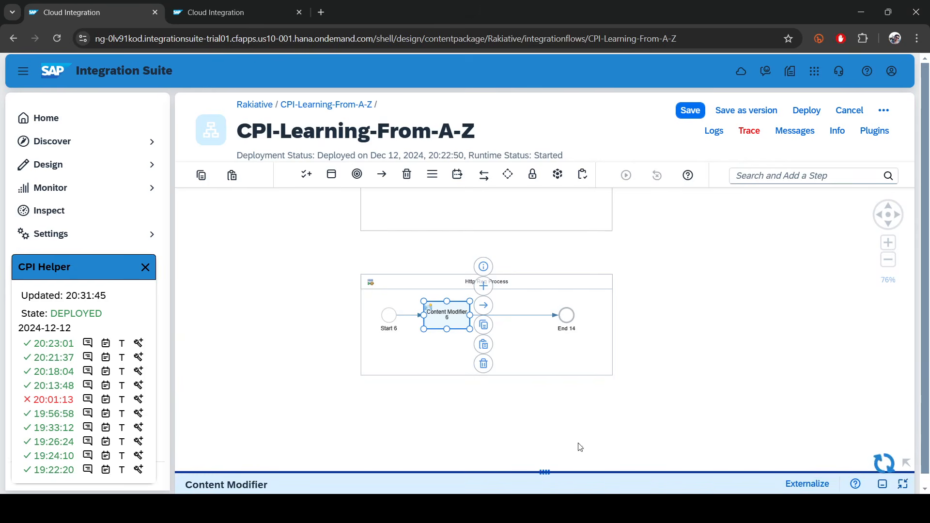
pyautogui.click(773, 170)
pyautogui.write('Rec')
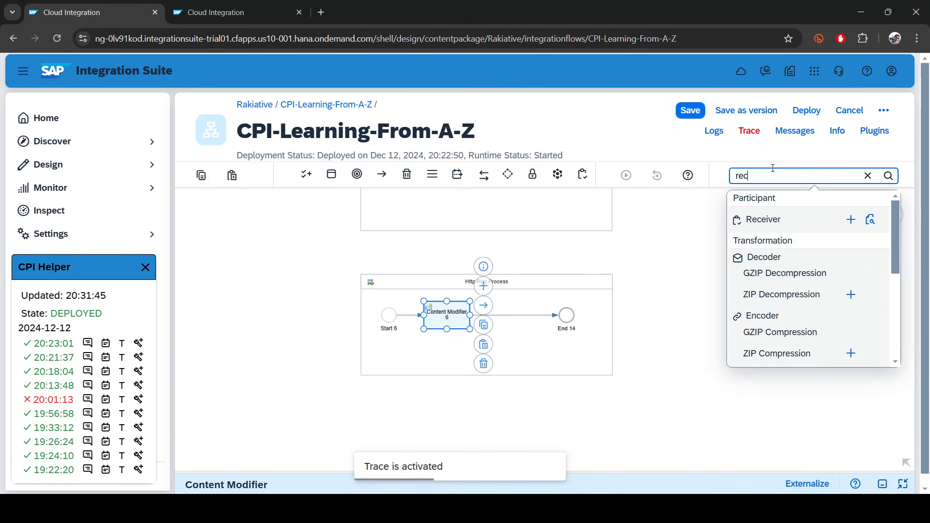
pyautogui.doubleClick(735, 175)
pyautogui.write('req')
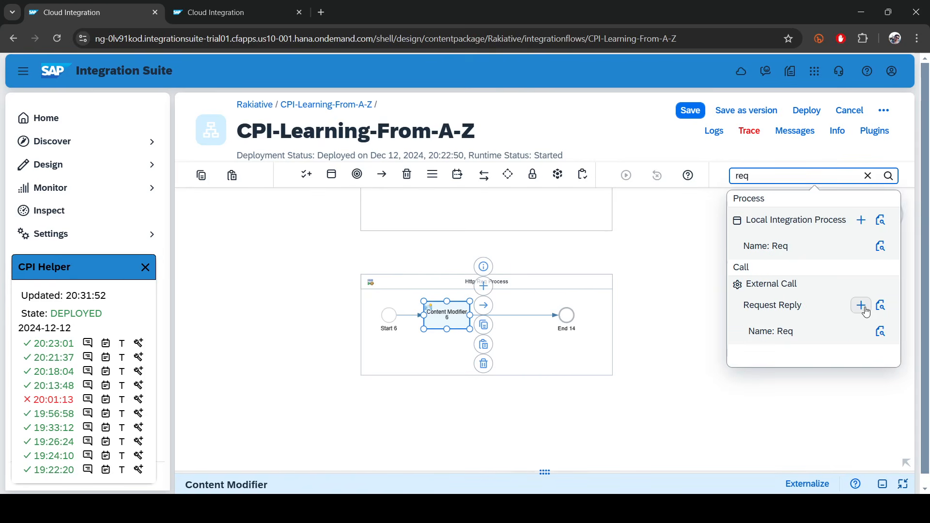
pyautogui.click(862, 305)
pyautogui.click(510, 316)
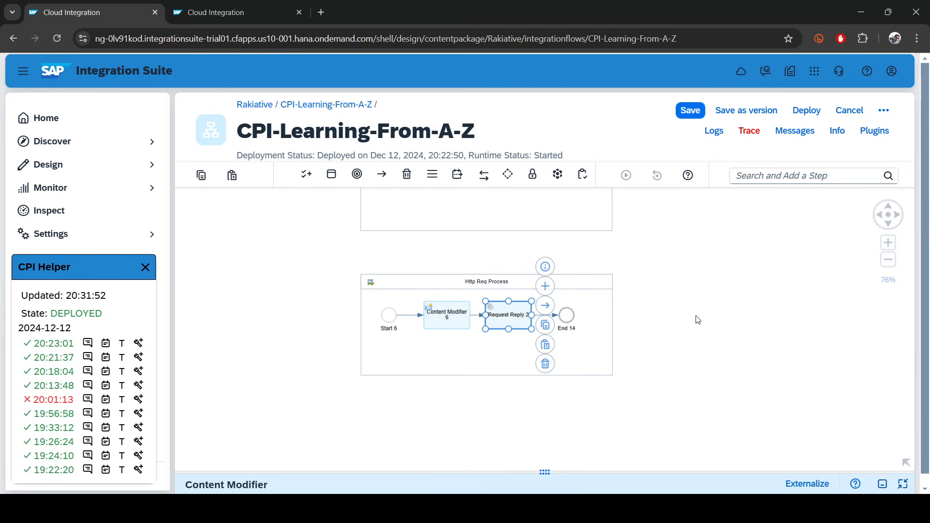
# Add a Receiver beside Http Req Process and connect Request Reply 2 to it with the HTTP adapter.
pyautogui.click(756, 174)
pyautogui.write('rec')
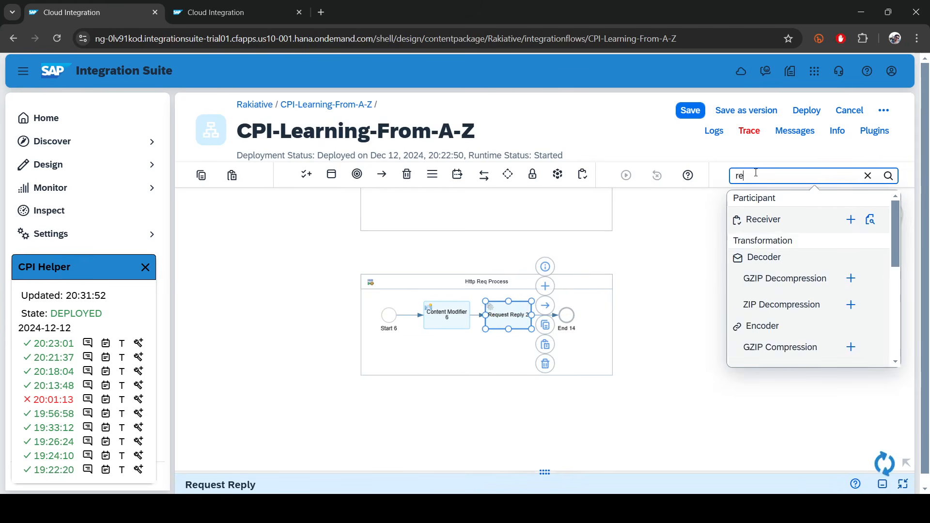
pyautogui.click(861, 220)
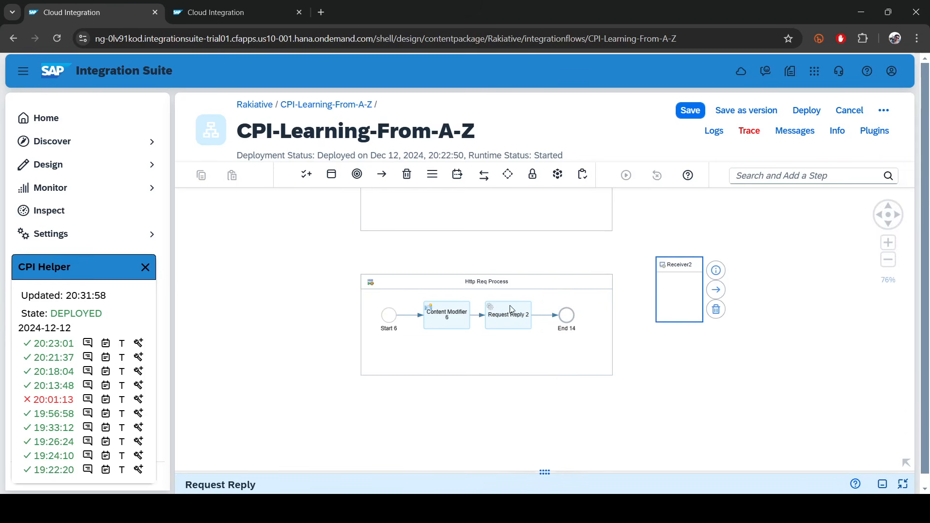
pyautogui.click(681, 291)
pyautogui.moveTo(545, 305); pyautogui.dragTo(706, 225)
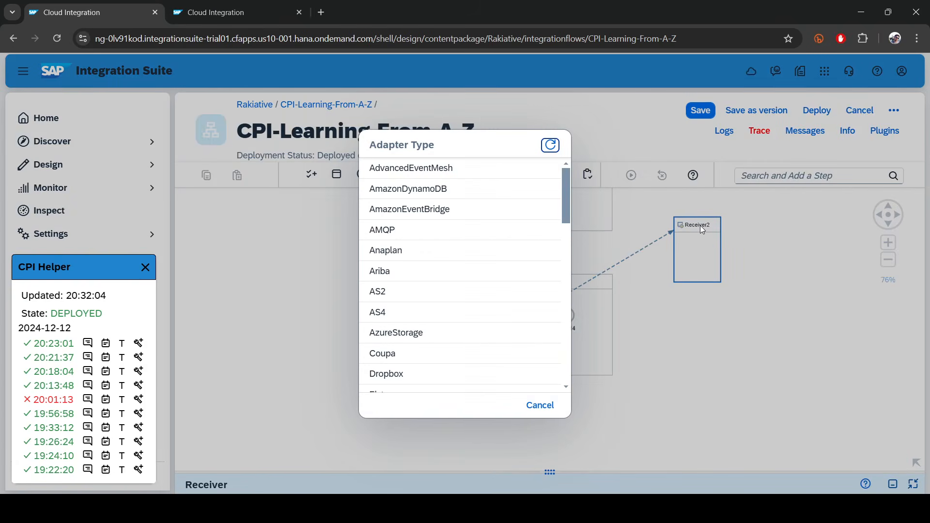
pyautogui.scroll(-3, 460, 281)
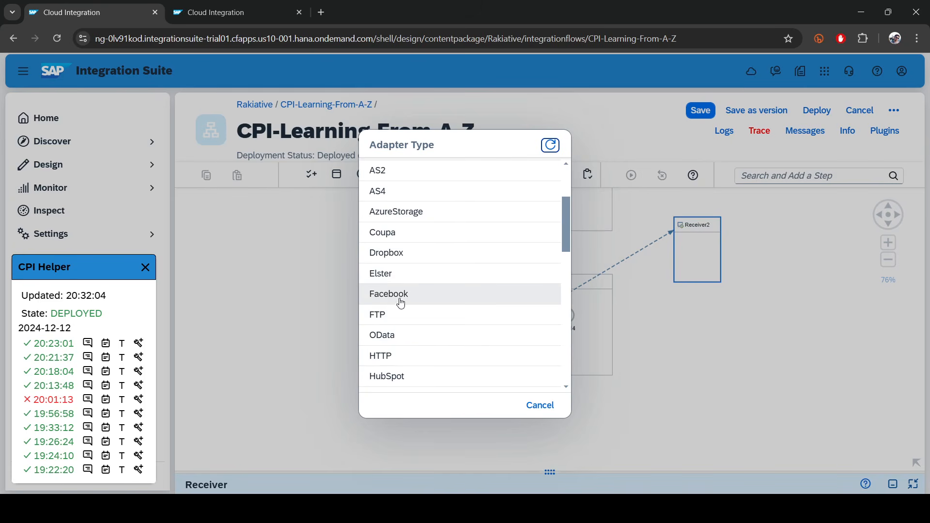
pyautogui.click(387, 356)
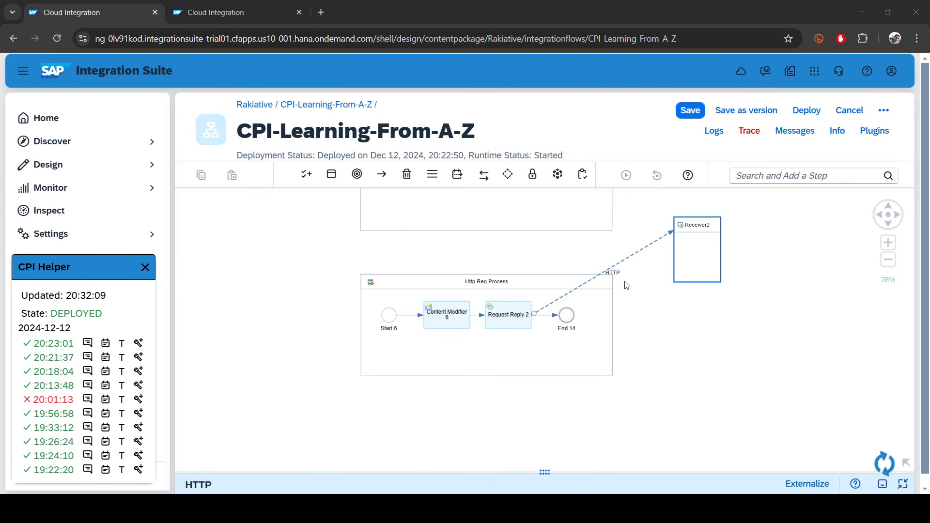
pyautogui.click(614, 272)
pyautogui.moveTo(546, 474); pyautogui.dragTo(545, 190)
pyautogui.click(286, 227)
pyautogui.click(327, 286)
pyautogui.write('https://6751c500d1983b9597b43ffd.mockapi.io/api/v1//${property.p_api_url}')
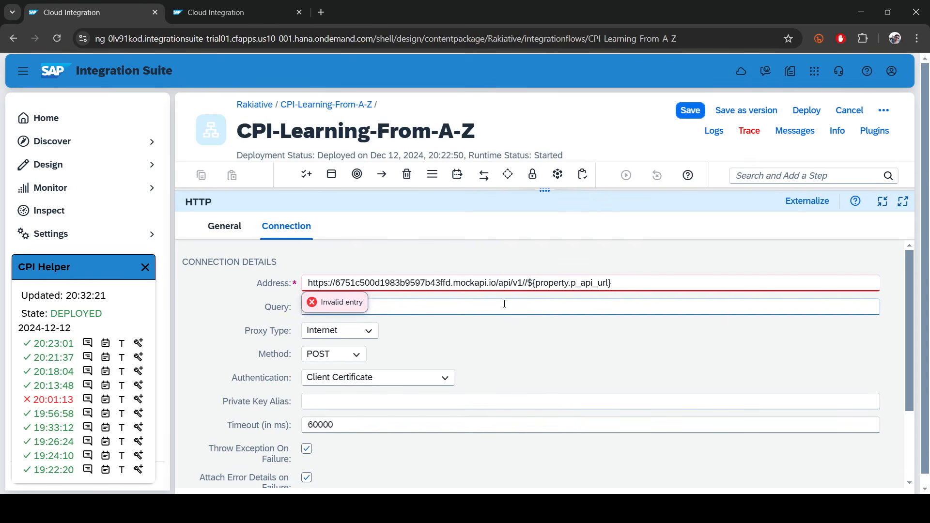
# Set the HTTP channel's method to GET and its authentication to None.
pyautogui.click(319, 360)
pyautogui.click(319, 359)
pyautogui.click(319, 233)
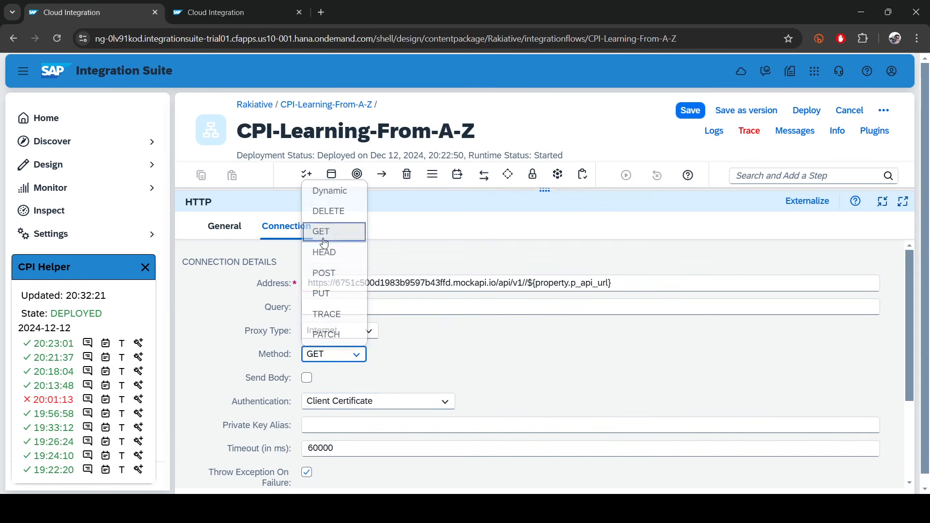
pyautogui.click(357, 401)
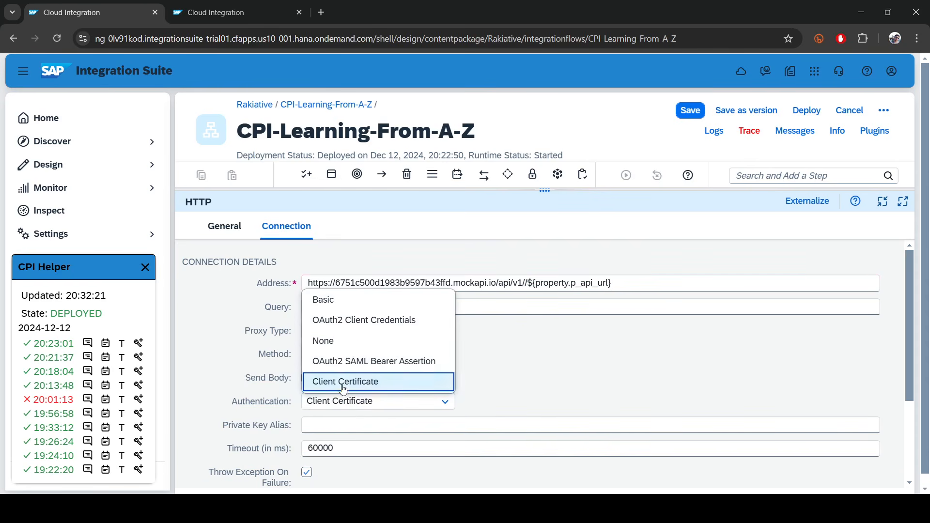
pyautogui.click(336, 341)
# Enter Content-Length followed by a | separator as the HTTP channel's request headers.
pyautogui.scroll(-2, 459, 359)
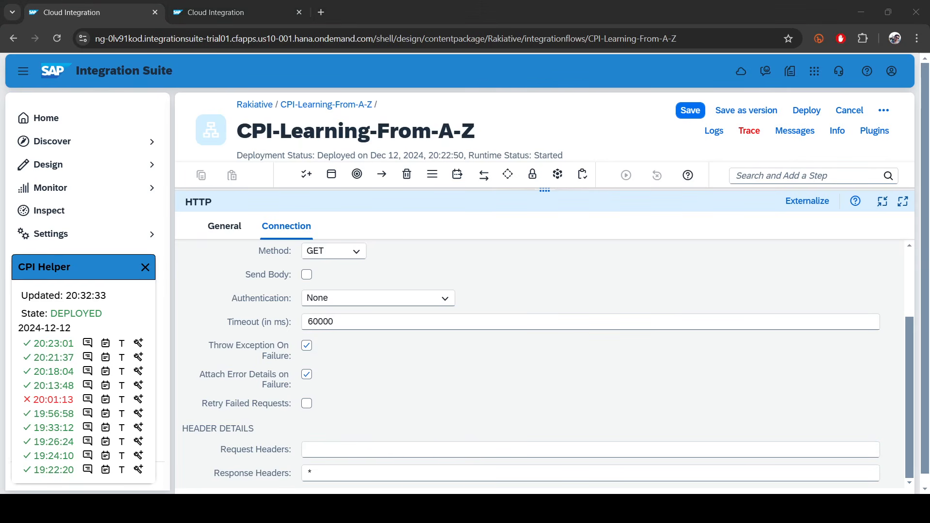
pyautogui.click(314, 450)
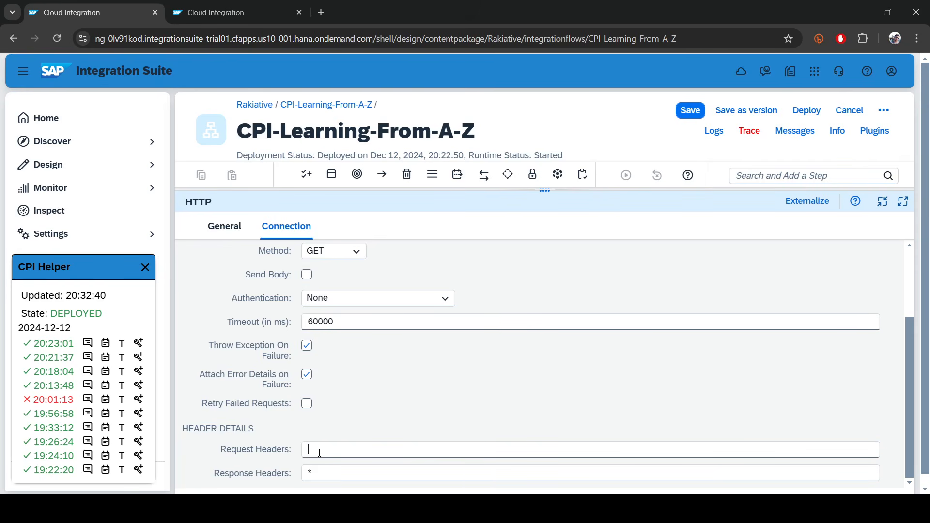
pyautogui.moveTo(320, 449)
pyautogui.write('Content-Length')
pyautogui.write('|')
pyautogui.click(540, 190)
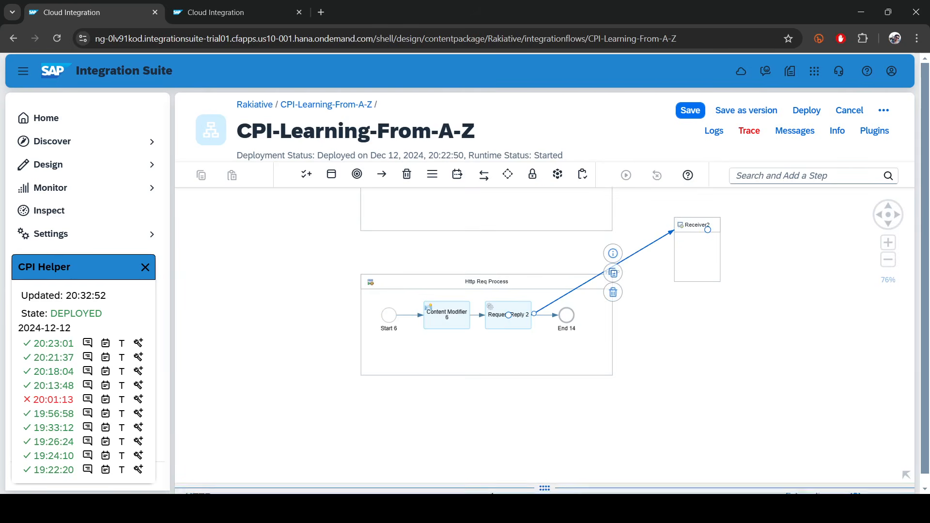
# Save the flow and try to deploy it on the Cloud Integration runtime profile.
pyautogui.click(581, 287)
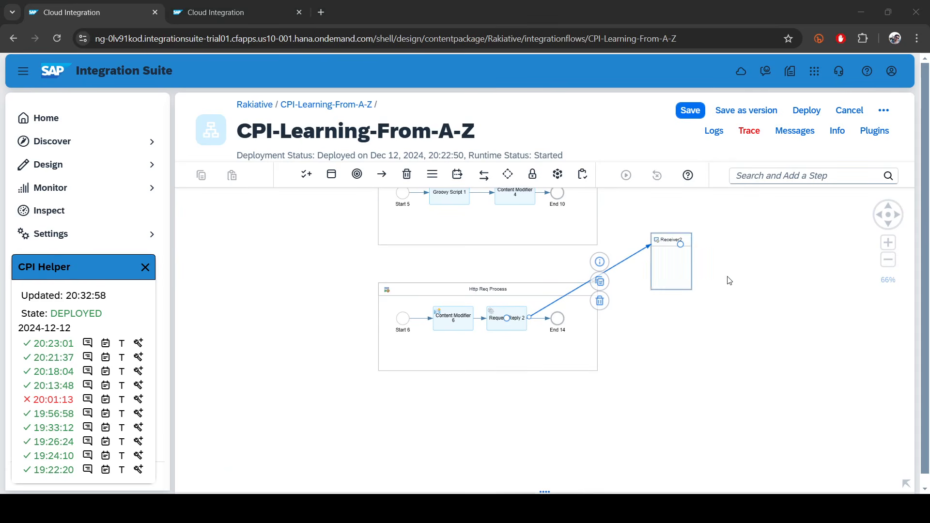
pyautogui.click(693, 112)
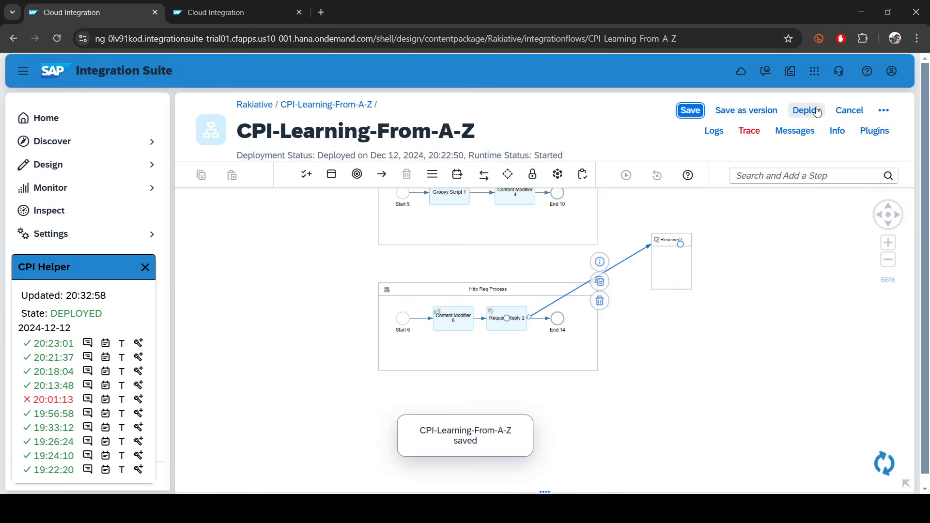
pyautogui.click(817, 112)
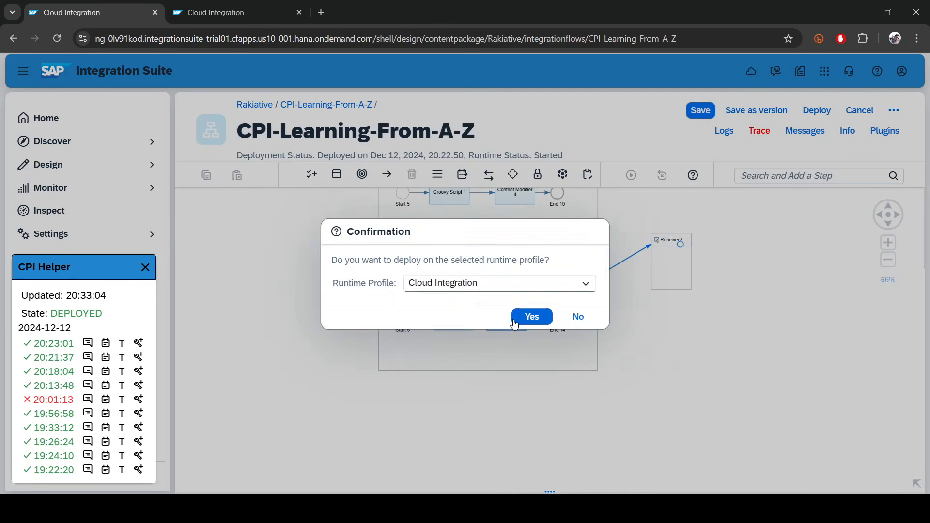
pyautogui.click(525, 318)
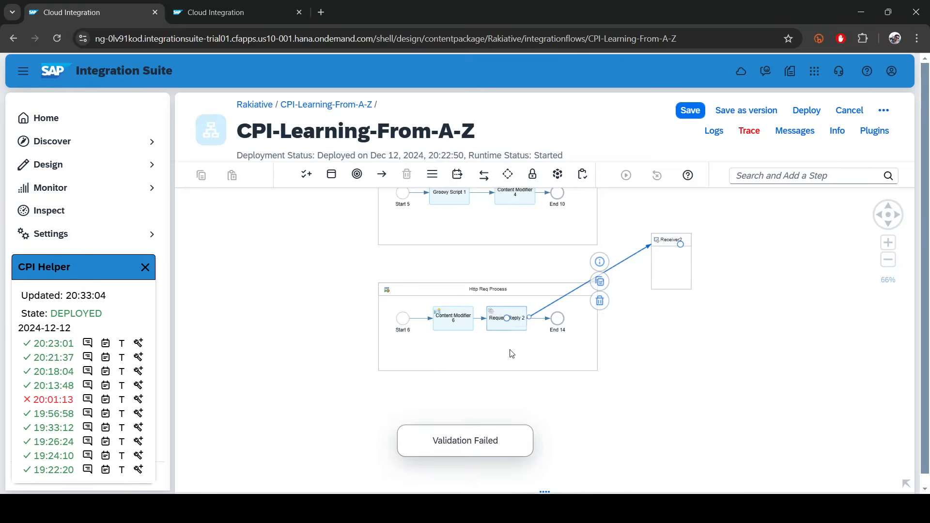
# Assign Http Req Process as the local integration process of Process Call 4 in the Content Modifier 5 branch.
pyautogui.scroll(-2, 590, 401)
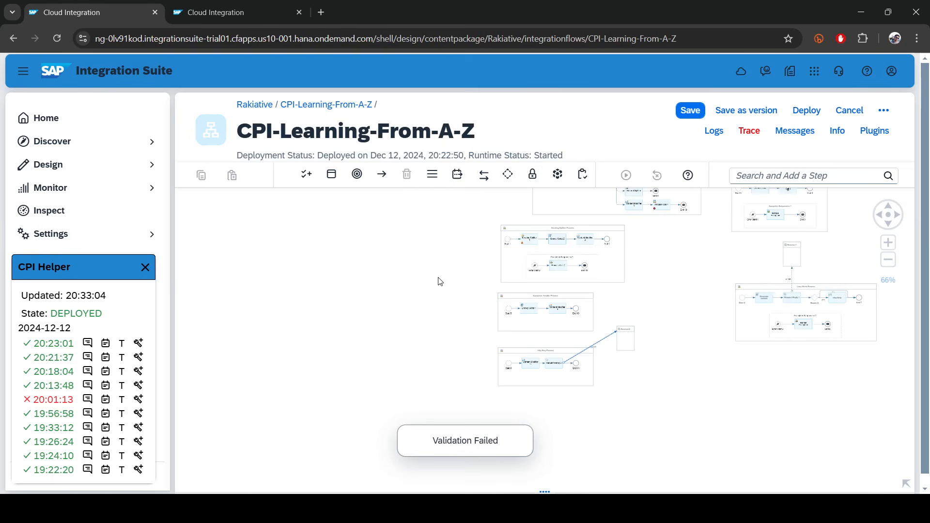
pyautogui.scroll(-2, 299, 399)
pyautogui.scroll(2, 383, 276)
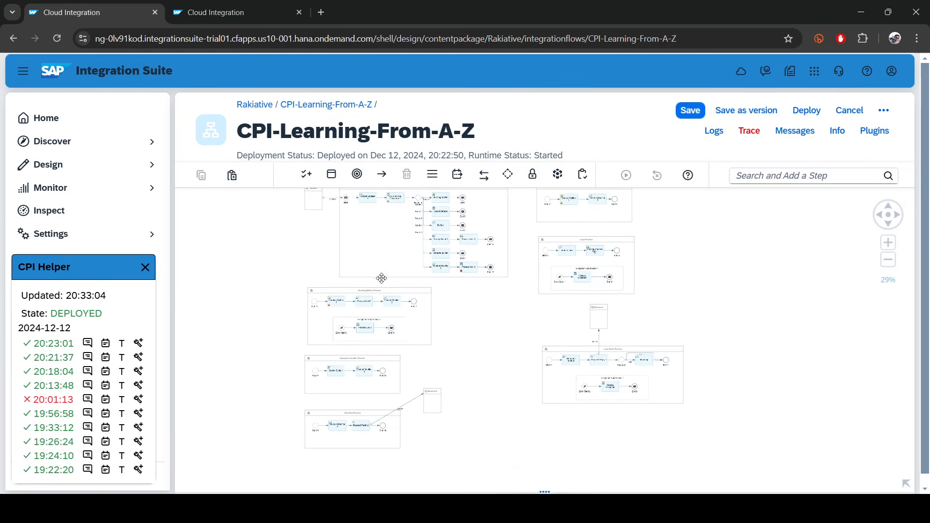
pyautogui.scroll(3, 465, 279)
pyautogui.click(445, 260)
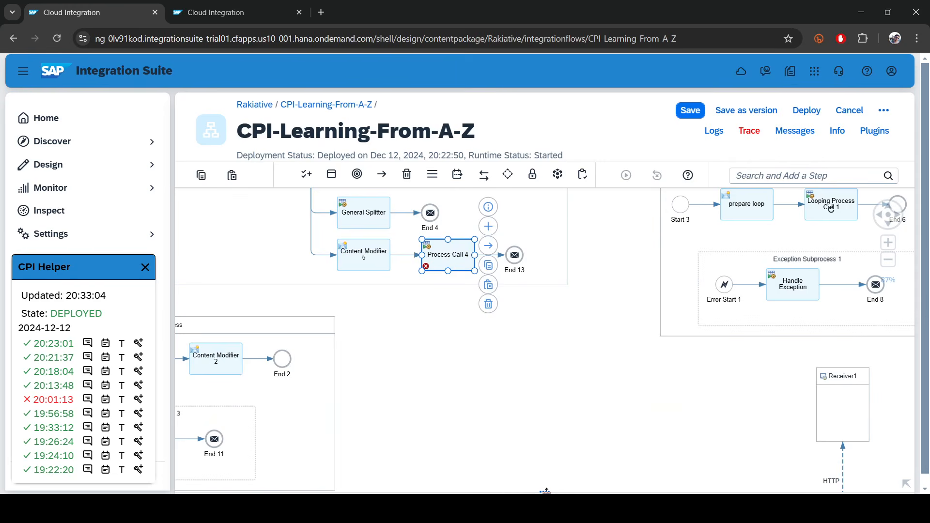
pyautogui.click(547, 491)
pyautogui.click(291, 247)
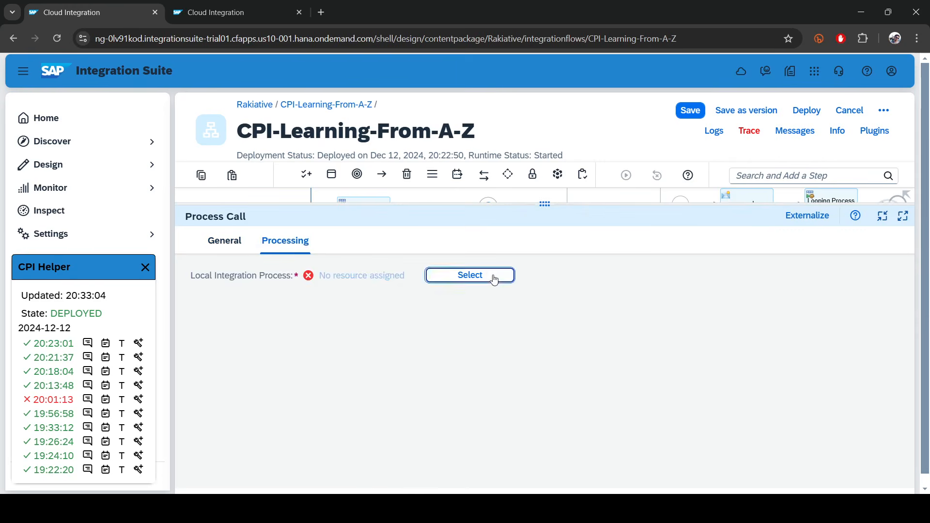
pyautogui.click(494, 280)
pyautogui.click(346, 240)
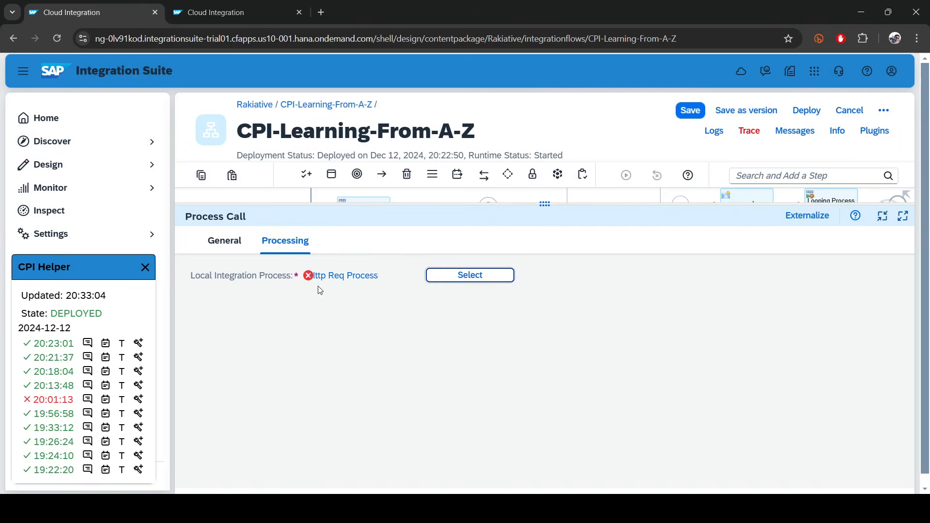
# Save the CPI-Learning-From-A-Z flow with the assigned process call and deploy it.
pyautogui.click(691, 110)
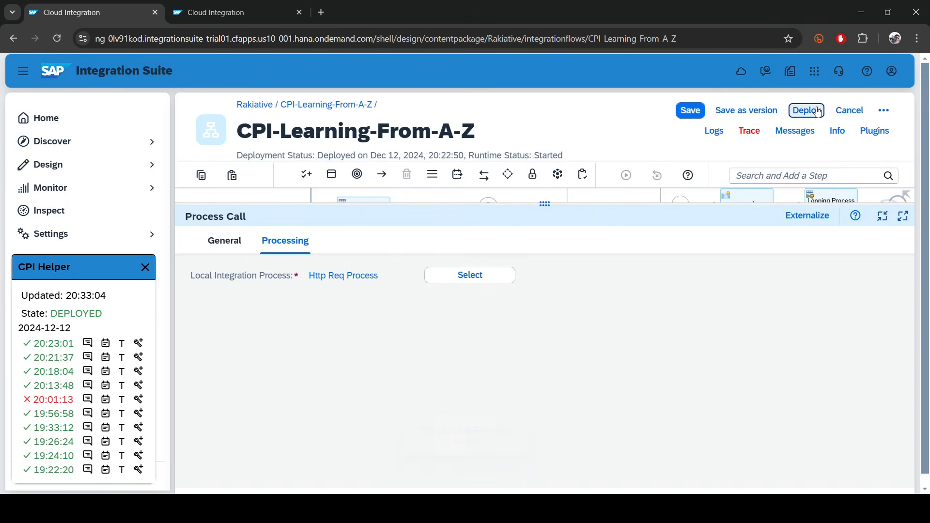
pyautogui.click(818, 111)
pyautogui.click(533, 314)
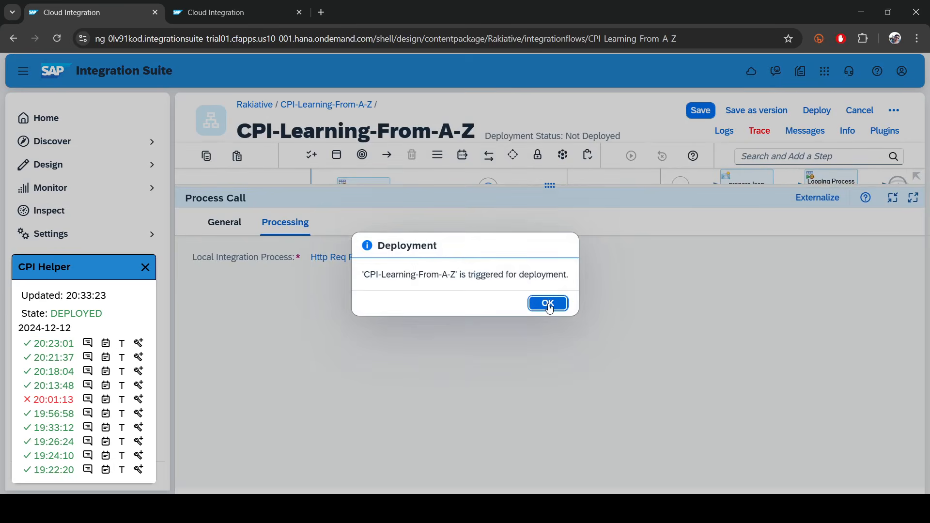
pyautogui.click(549, 305)
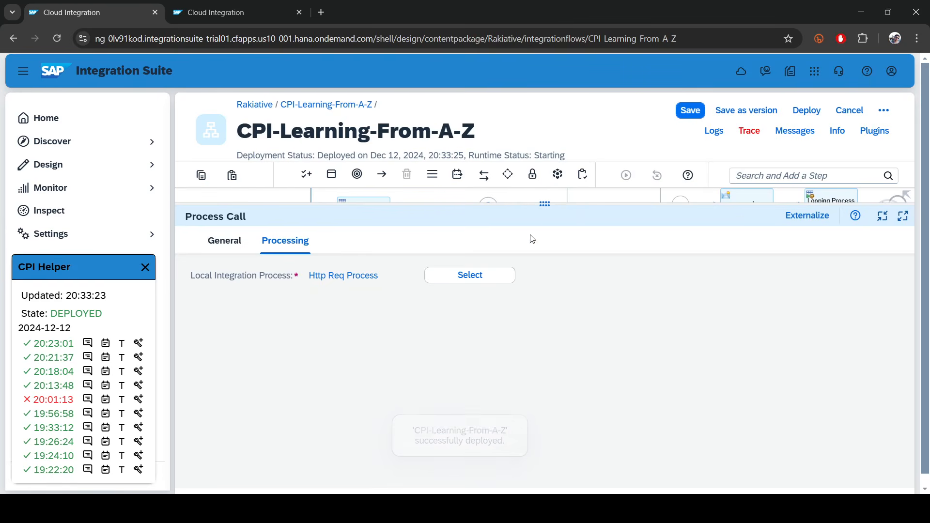
pyautogui.click(546, 206)
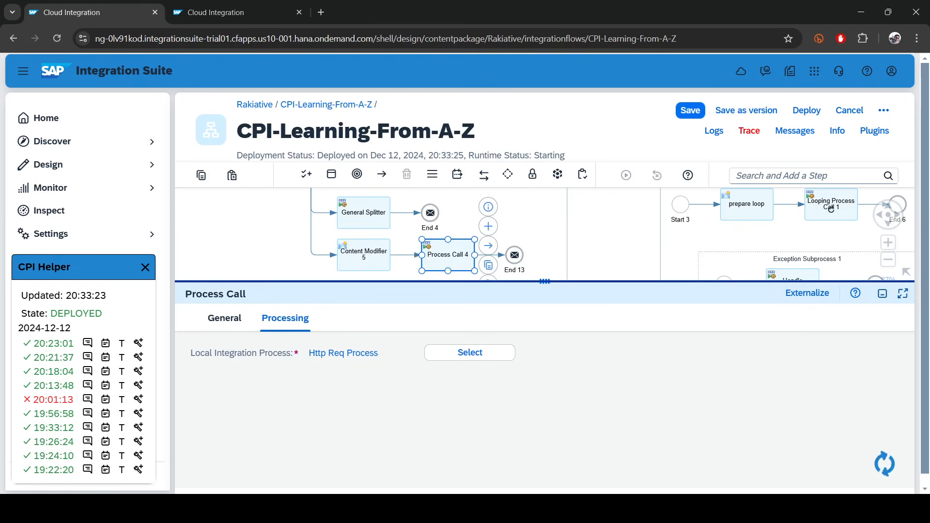
# Switch to Postman, send the iflow-practice POST request with the routeName HttpRequest header and review the returned JSON.
pyautogui.click(206, 509)
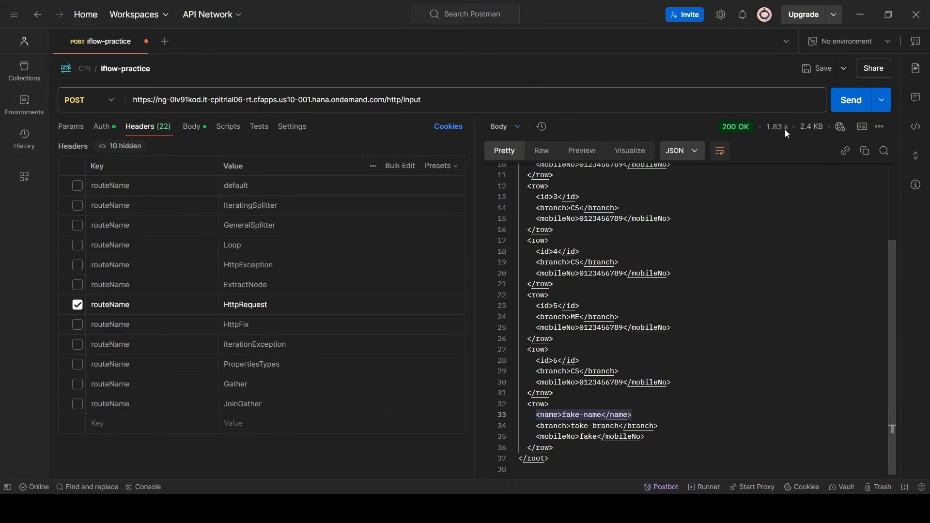
pyautogui.click(848, 99)
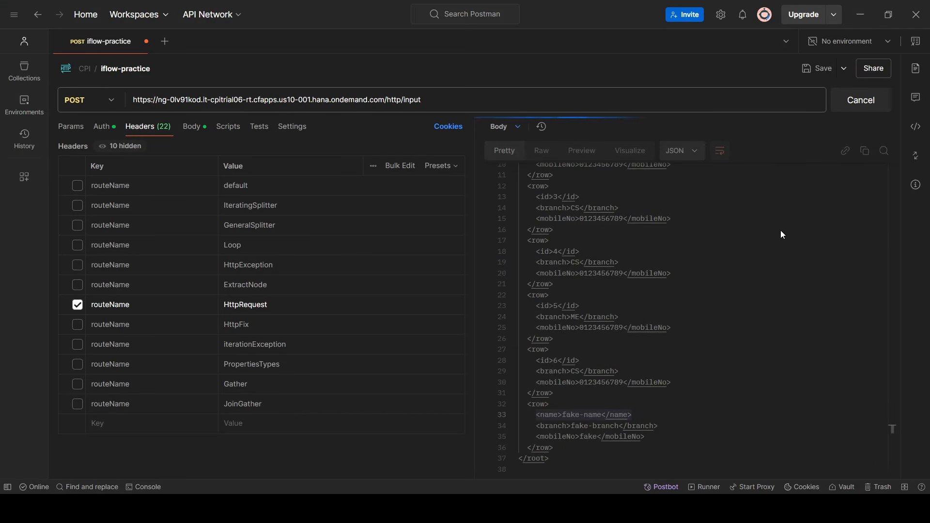
pyautogui.scroll(3, 727, 261)
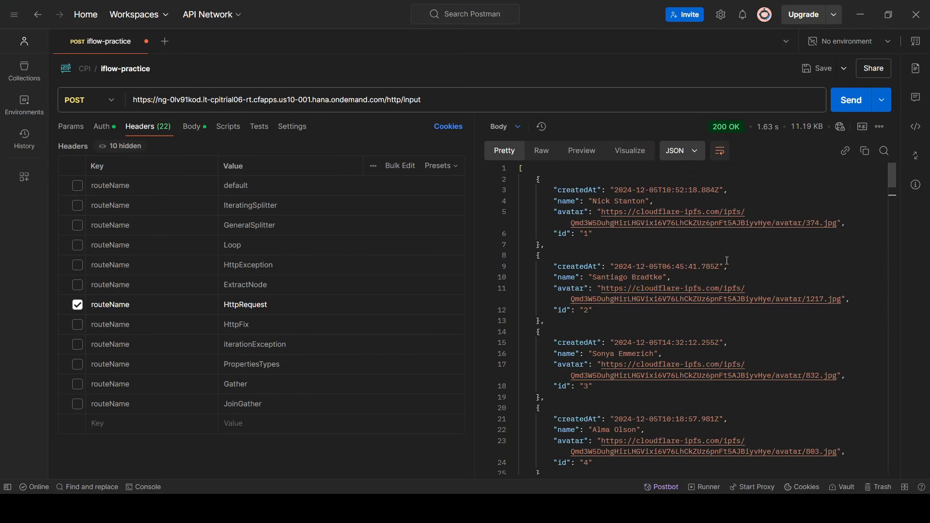
pyautogui.moveTo(521, 170); pyautogui.dragTo(598, 508)
pyautogui.scroll(20, 586, 367)
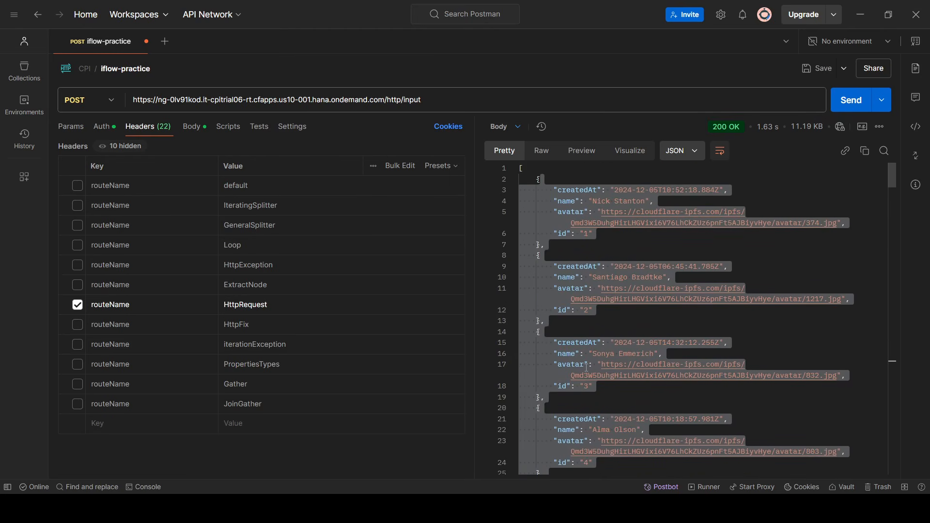
pyautogui.click(546, 194)
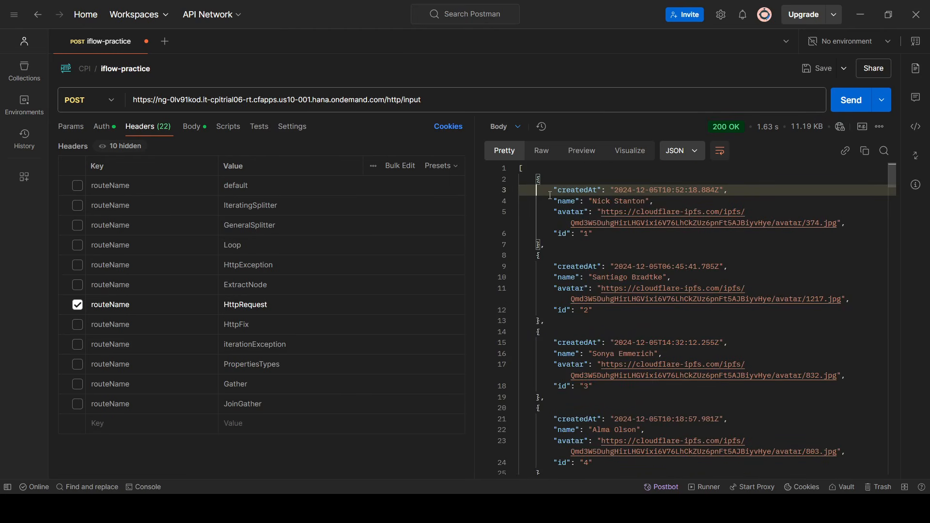
# Return to the flow and review Content Modifier 5's message body and exchange property, plus the local process called by Process Call 4.
pyautogui.click(861, 14)
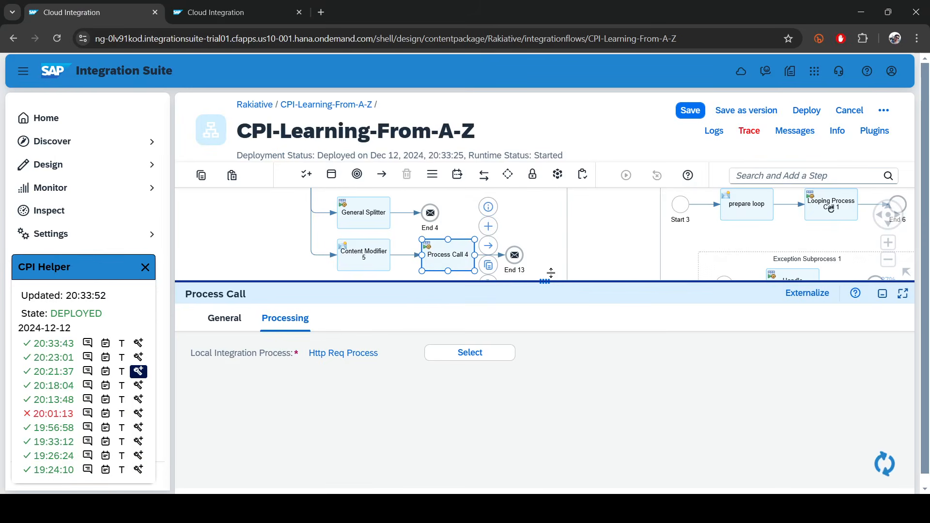
pyautogui.click(375, 260)
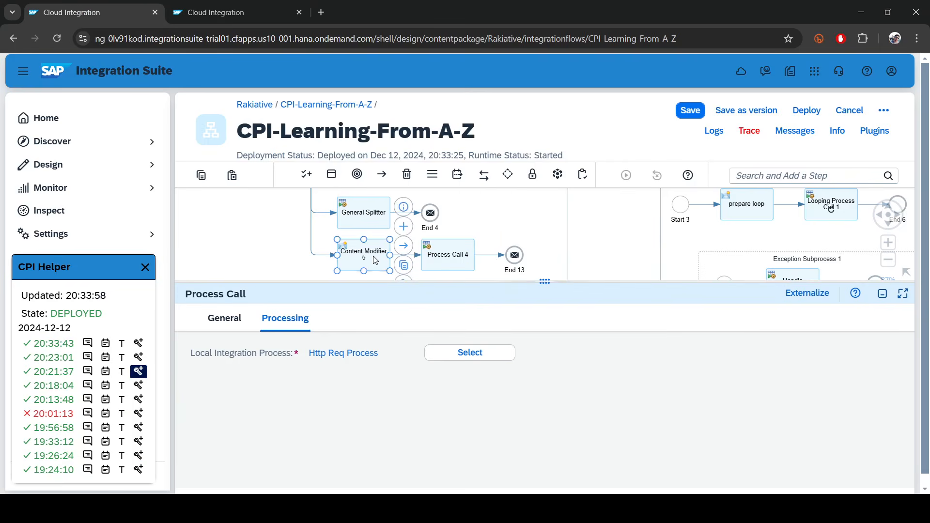
pyautogui.click(485, 319)
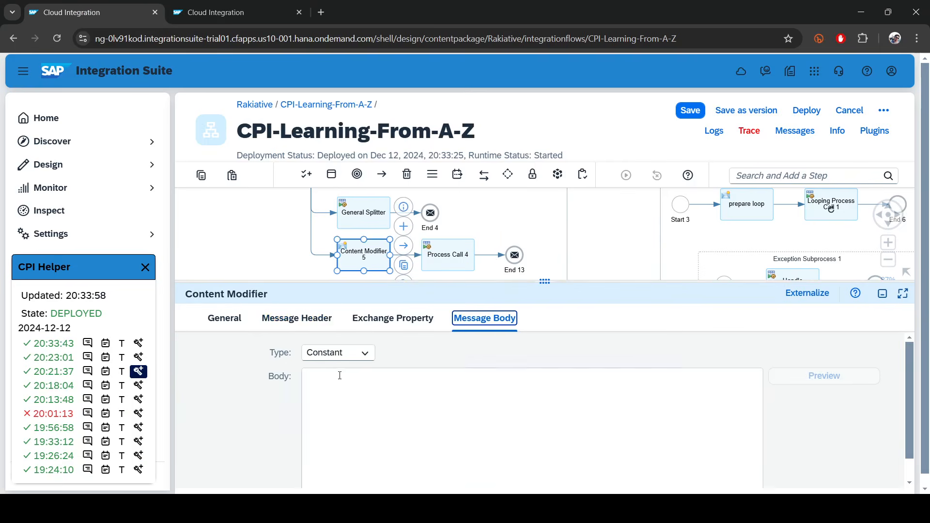
pyautogui.click(383, 318)
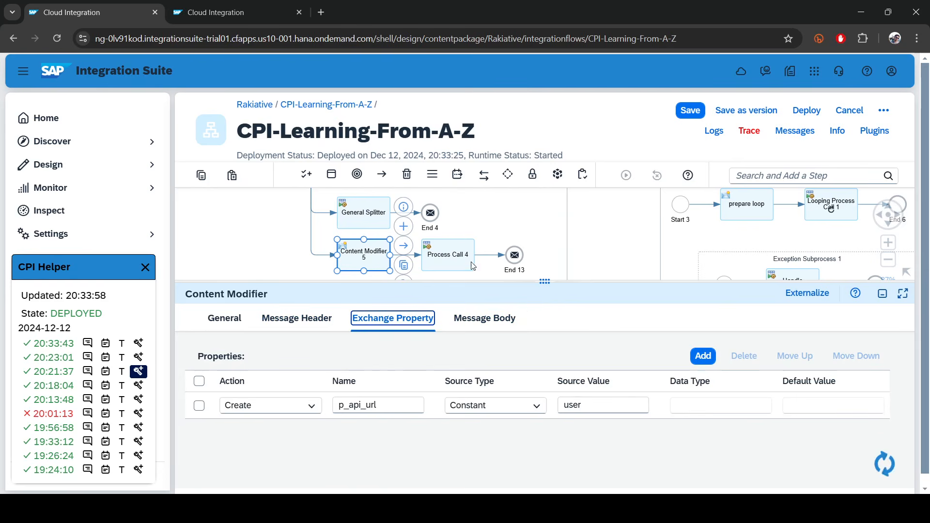
pyautogui.click(450, 255)
pyautogui.click(284, 319)
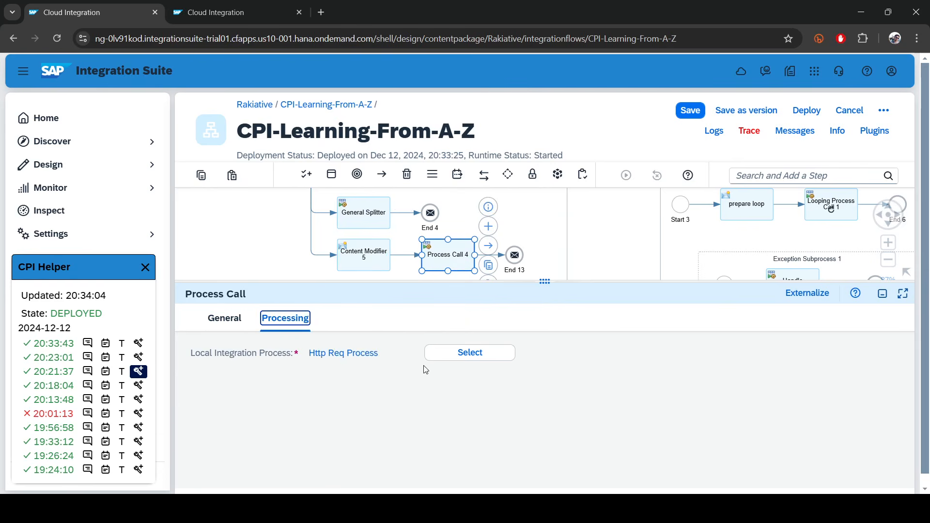
pyautogui.click(354, 358)
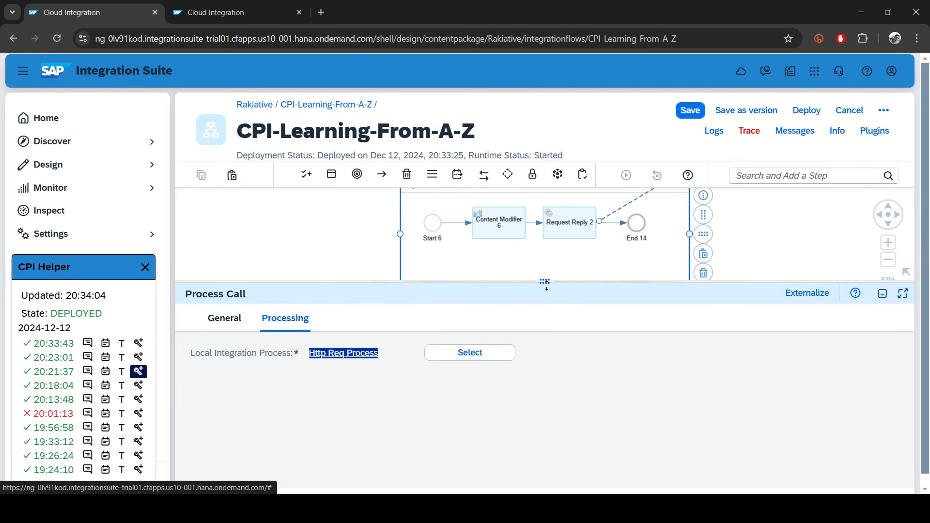
# Copy the connection address of the HTTP receiver channel attached to Request Reply 2.
pyautogui.click(637, 203)
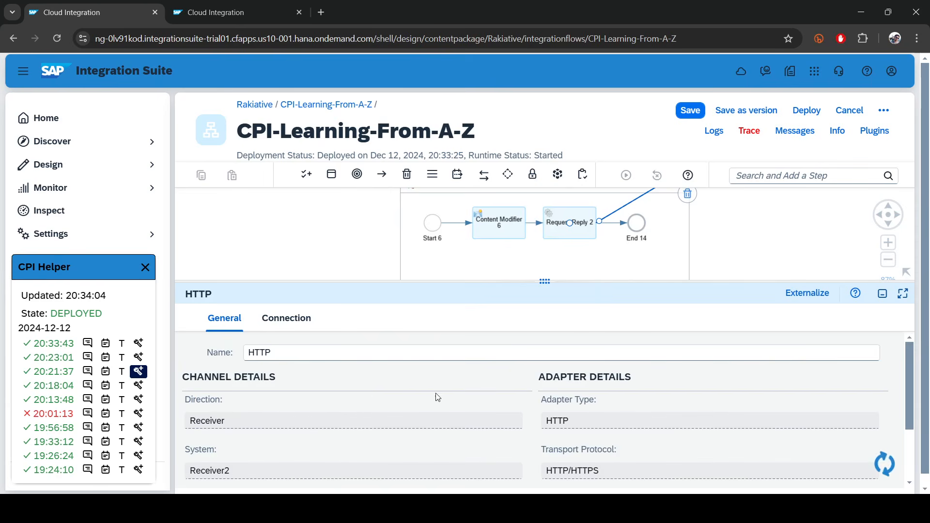
pyautogui.click(287, 319)
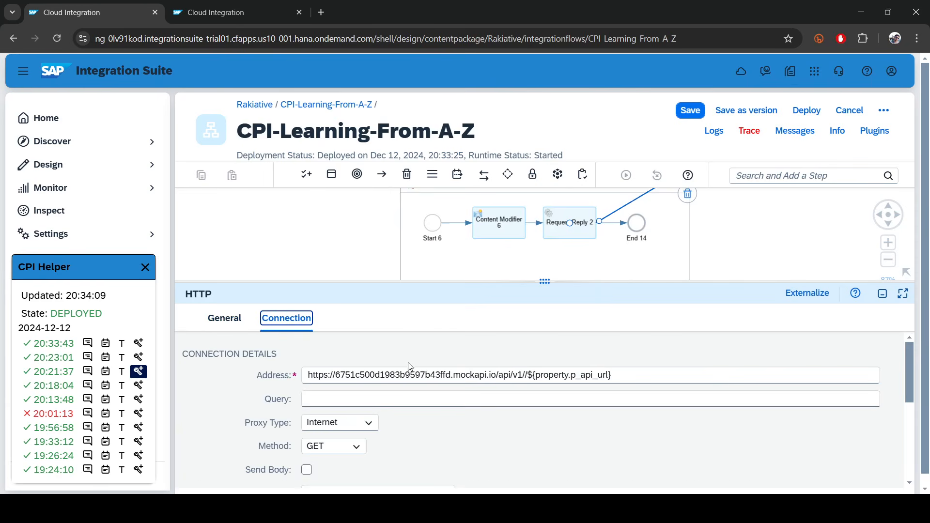
pyautogui.tripleClick(406, 369)
pyautogui.hotkey('ctrl', 'c')
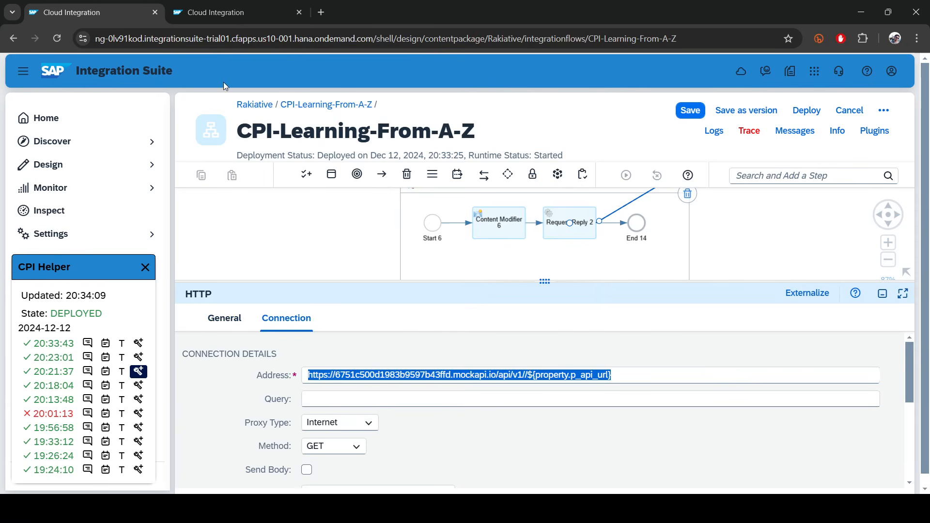
# Load the copied mock API address in the other browser tab, replacing the property expression so the path ends in /api/v1/user.
pyautogui.click(241, 4)
pyautogui.click(247, 38)
pyautogui.hotkey('ctrl', 'v')
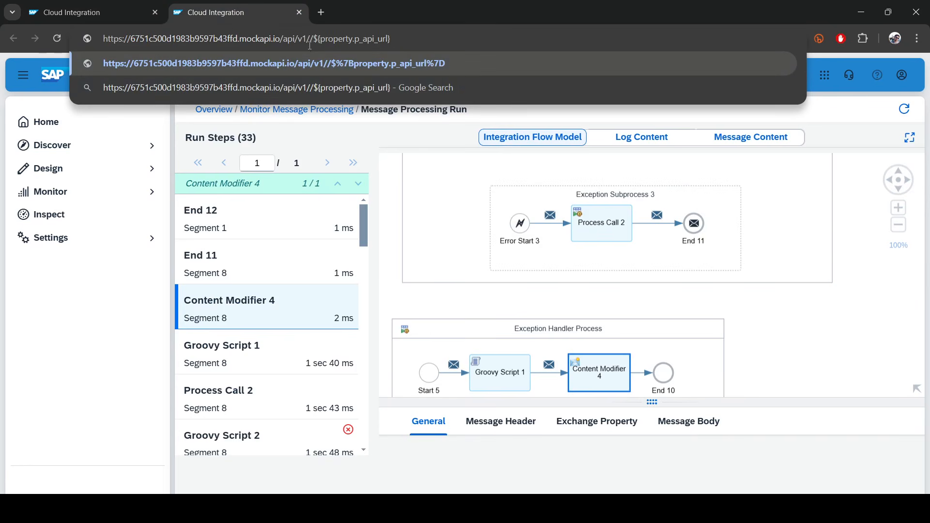
pyautogui.moveTo(309, 39); pyautogui.dragTo(488, 41)
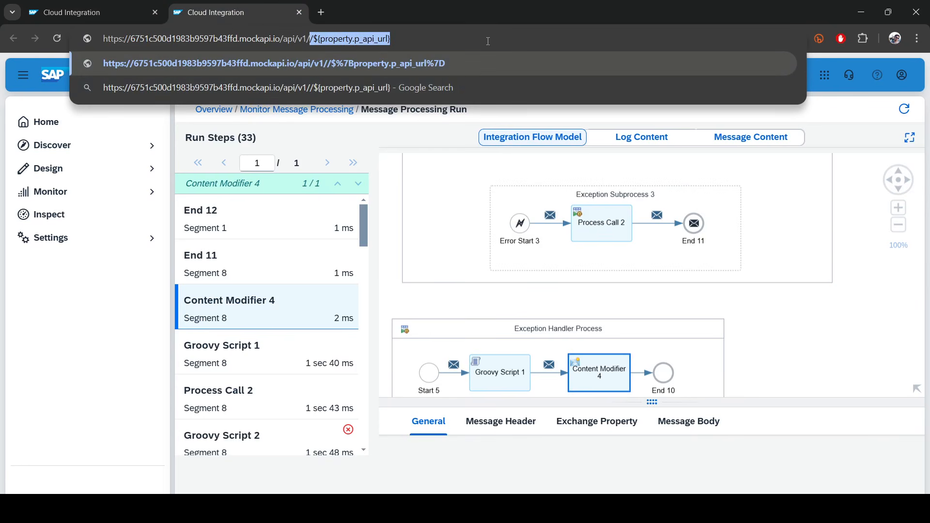
pyautogui.write('user')
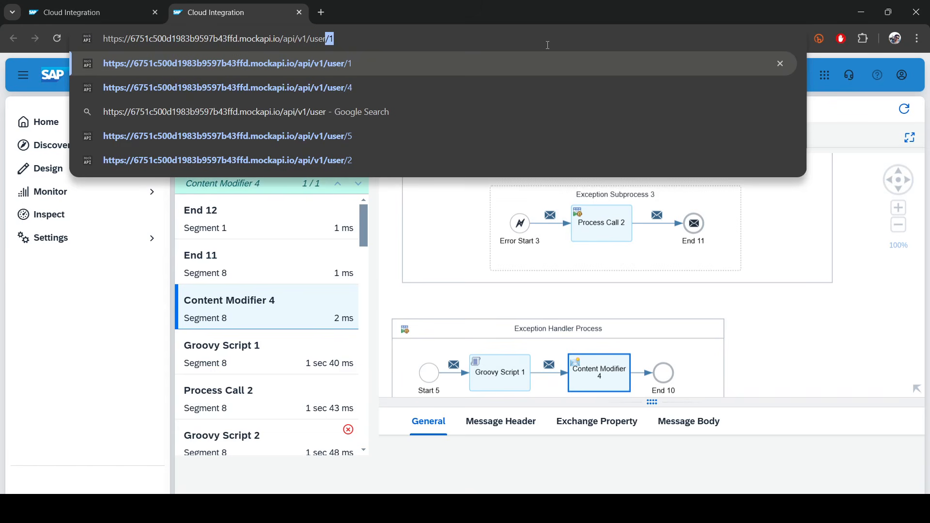
pyautogui.press('Delete')
pyautogui.press('Return')
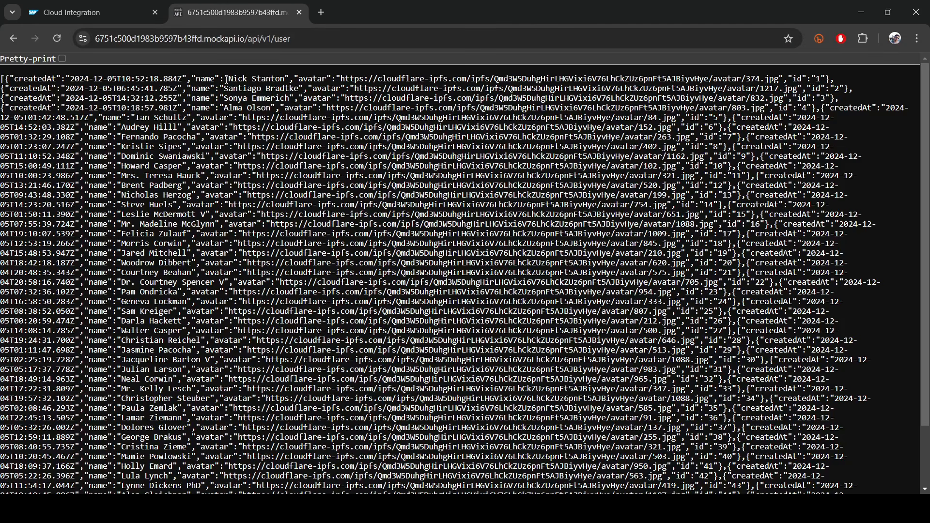
# Compare the first record's name in the browser output with the Postman response, closing the mock API tab.
pyautogui.moveTo(227, 79); pyautogui.dragTo(284, 80)
pyautogui.hotkey('ctrl', 'w')
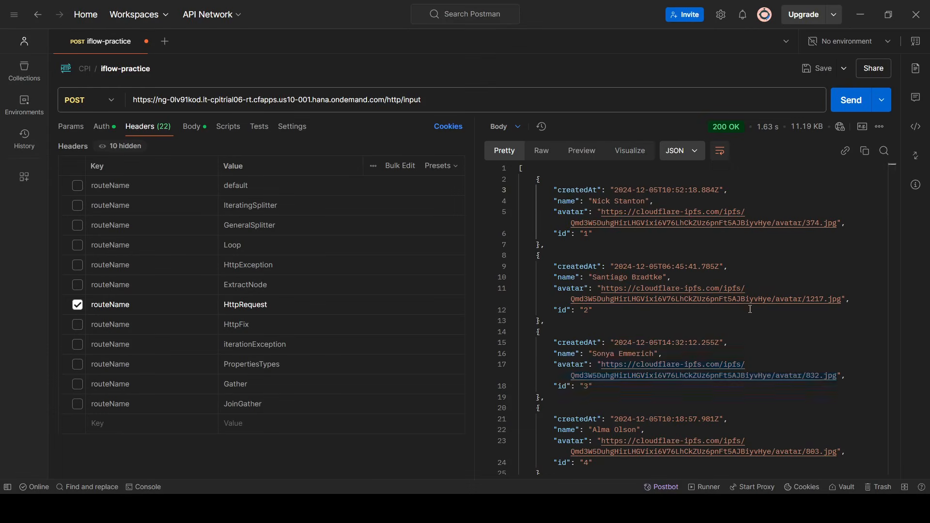
pyautogui.moveTo(572, 201); pyautogui.dragTo(686, 203)
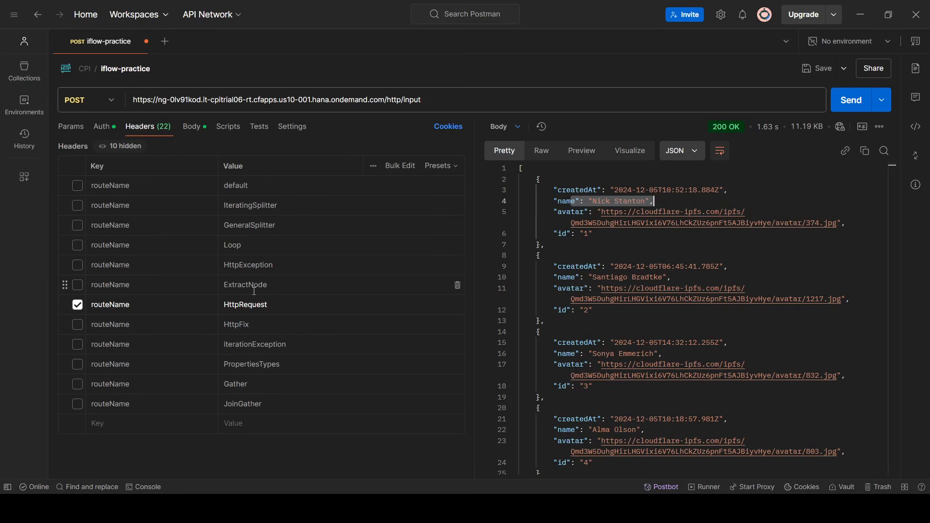
pyautogui.click(862, 15)
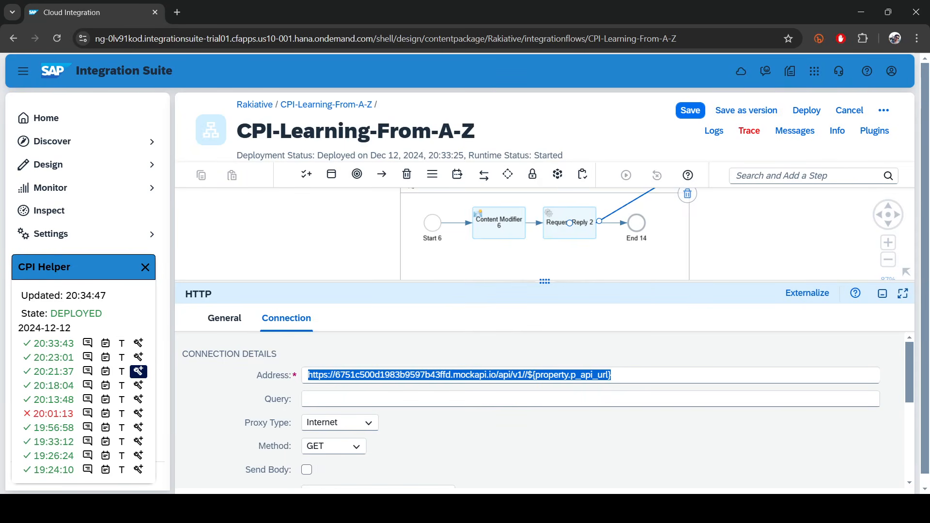
# Reopen the closed mock API tab, request the resource sdgsdg instead of user and examine the response.
pyautogui.hotkey('alt', 'Tab')
pyautogui.hotkey('ctrl', 'shift', 't')
pyautogui.doubleClick(284, 42)
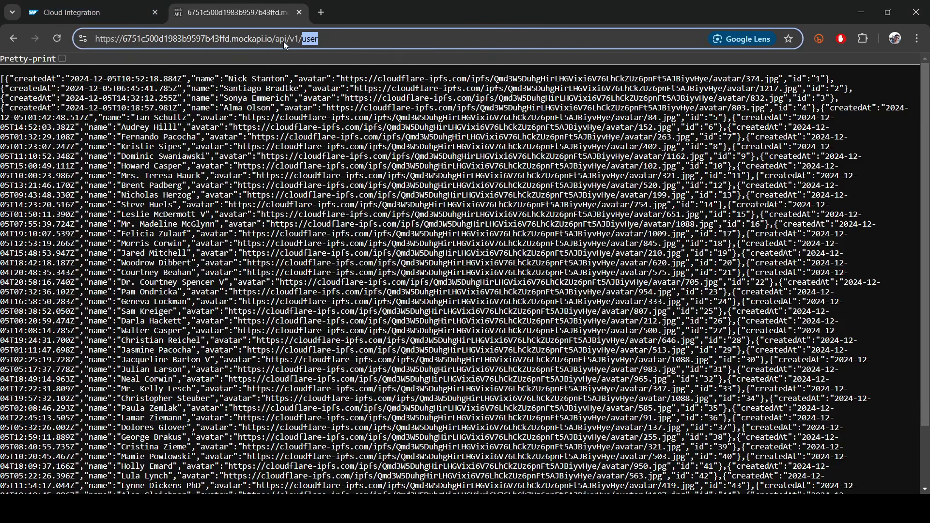
pyautogui.write('sdgsdg')
pyautogui.press('Return')
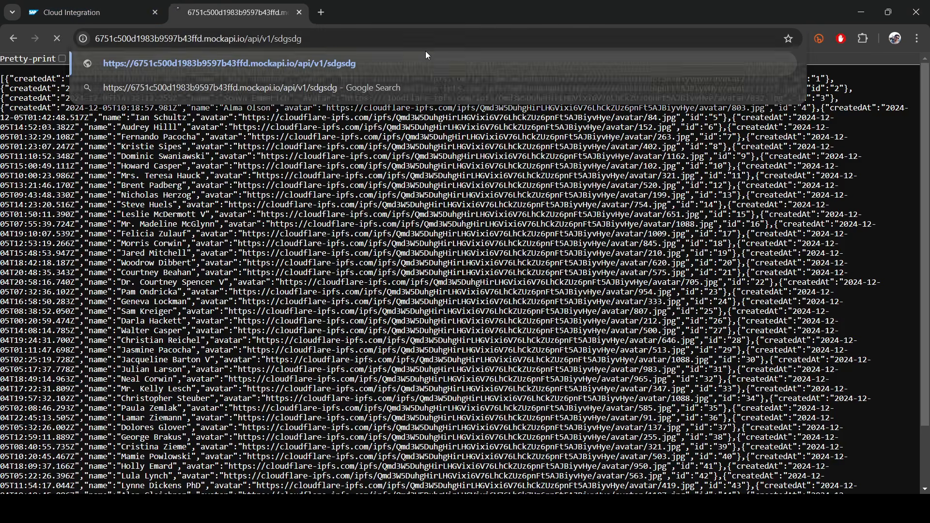
pyautogui.click(289, 40)
pyautogui.click(154, 178)
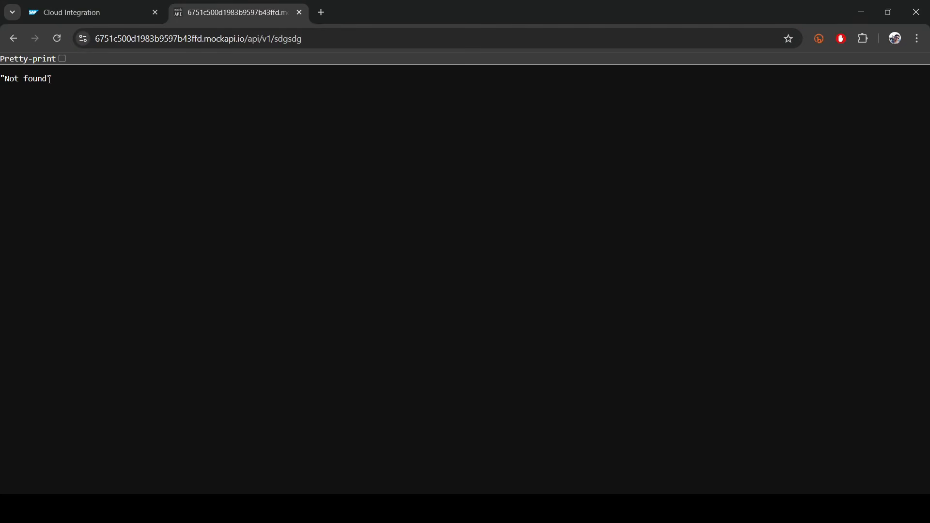
pyautogui.moveTo(1, 78); pyautogui.dragTo(99, 92)
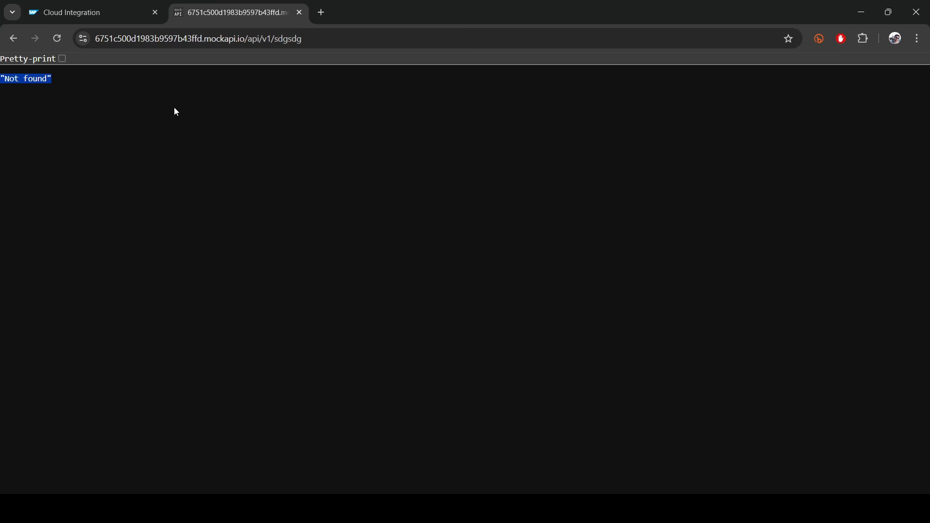
pyautogui.click(176, 112)
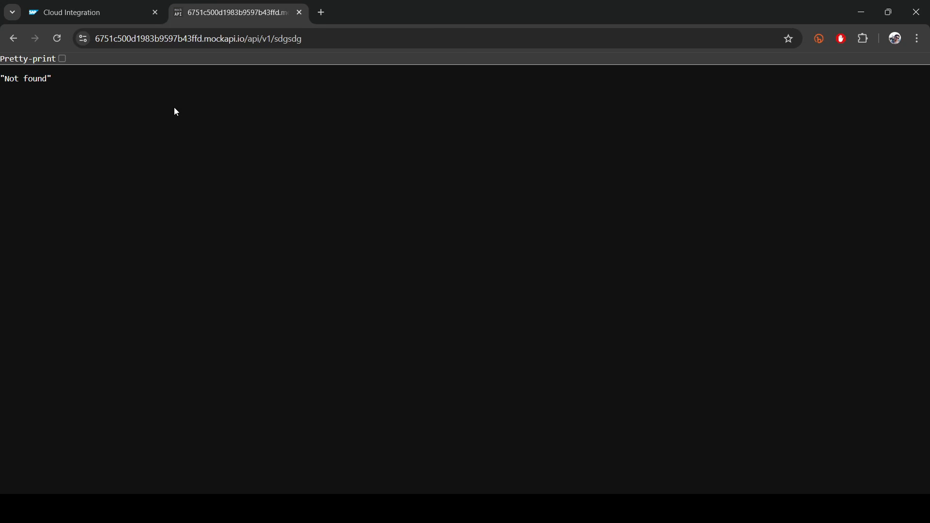
pyautogui.click(283, 39)
pyautogui.click(301, 43)
pyautogui.write('[Some string with special char like bracket]')
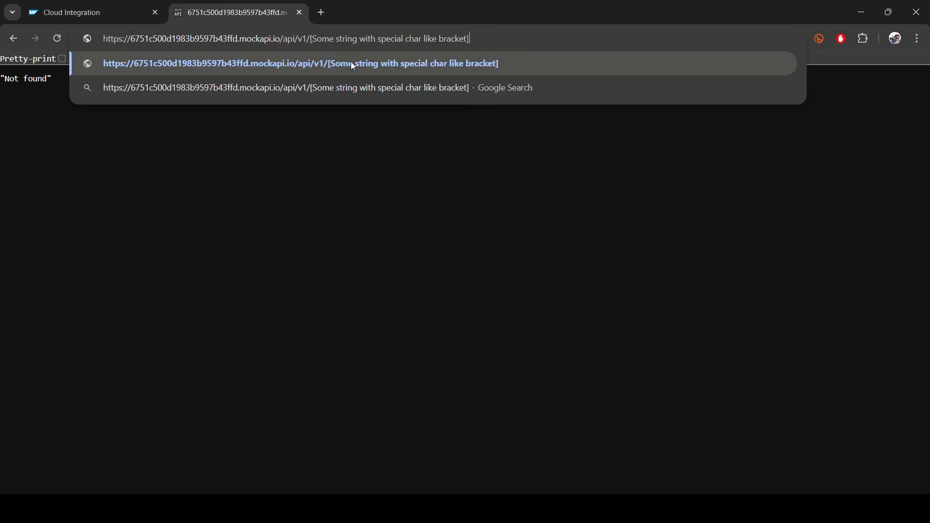
pyautogui.press('Escape')
pyautogui.press('Escape')
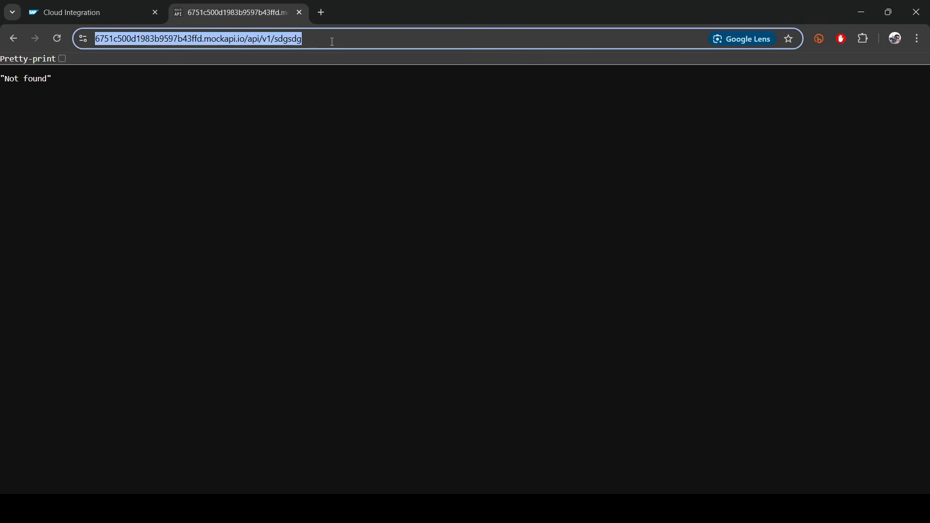
# Request /api/v1/[Some string with special char like bracket] from the mock API in the browser and examine the response.
pyautogui.click(332, 39)
pyautogui.doubleClick(310, 39)
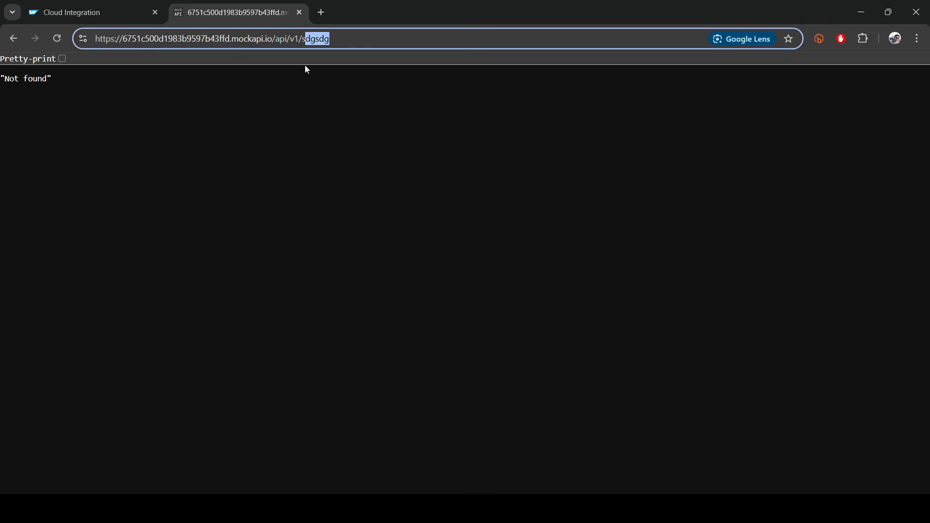
pyautogui.click(312, 39)
pyautogui.doubleClick(312, 39)
pyautogui.write('[Some string with special char like bracket]')
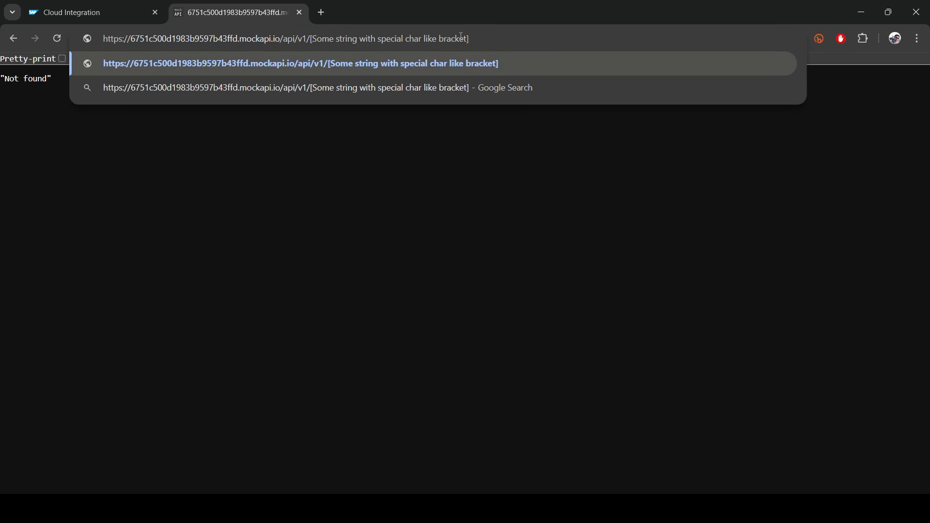
pyautogui.moveTo(476, 37); pyautogui.dragTo(310, 42)
pyautogui.hotkey('ctrl', 'c')
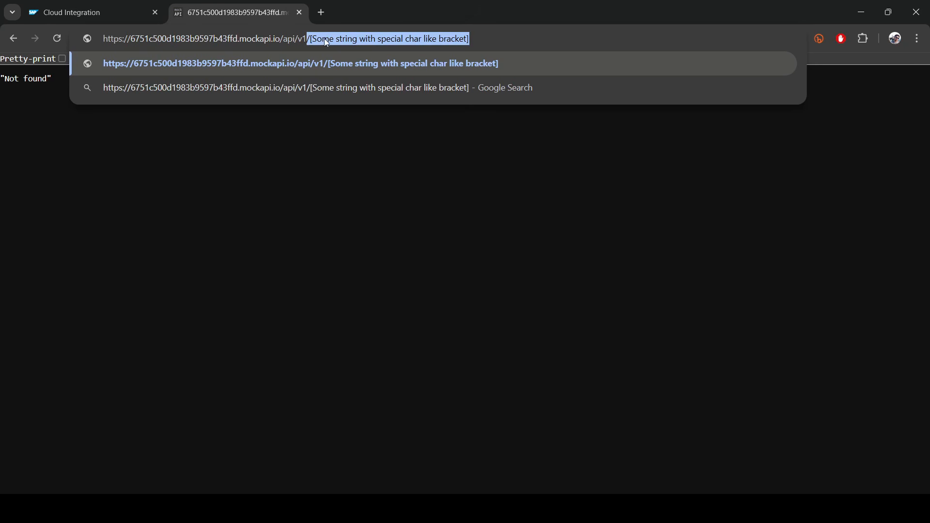
pyautogui.click(334, 39)
pyautogui.press('Return')
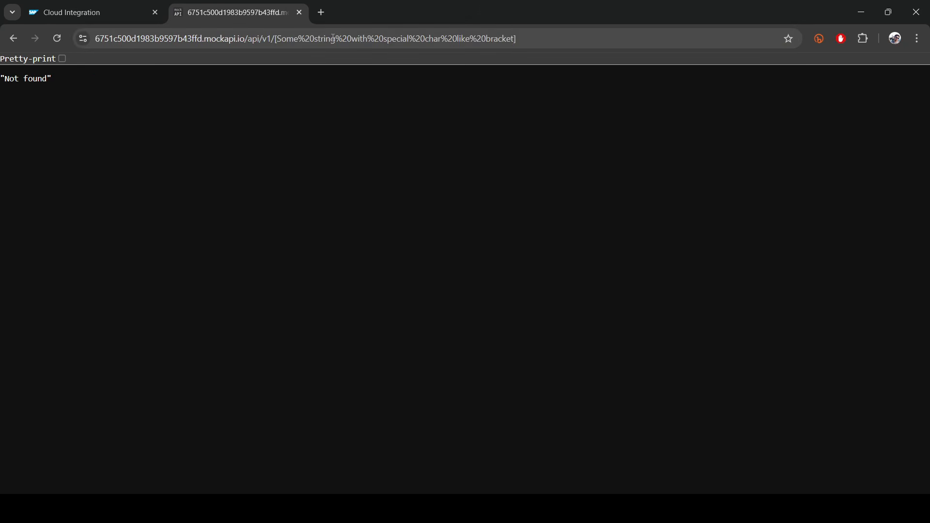
pyautogui.moveTo(66, 85); pyautogui.dragTo(1, 79)
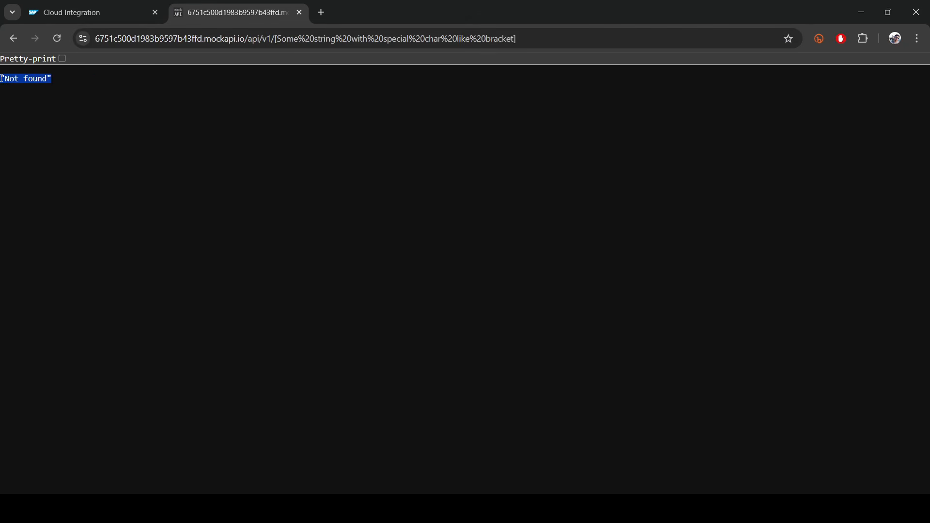
pyautogui.click(295, 39)
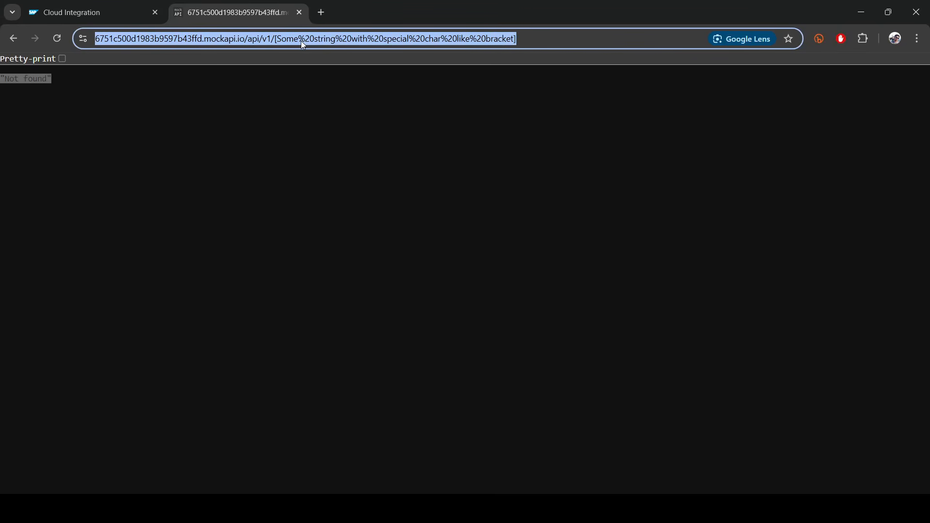
pyautogui.click(283, 38)
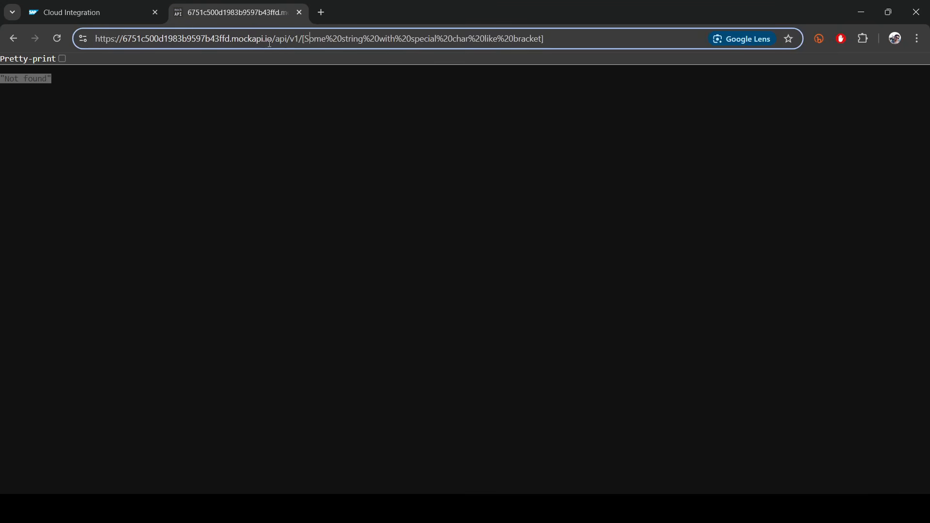
# Replace the encoded resource after /api/v1/ with the copied text [Some string with special char like bracket] and request it from the mock API again.
pyautogui.moveTo(303, 39); pyautogui.dragTo(312, 37)
pyautogui.click(273, 158)
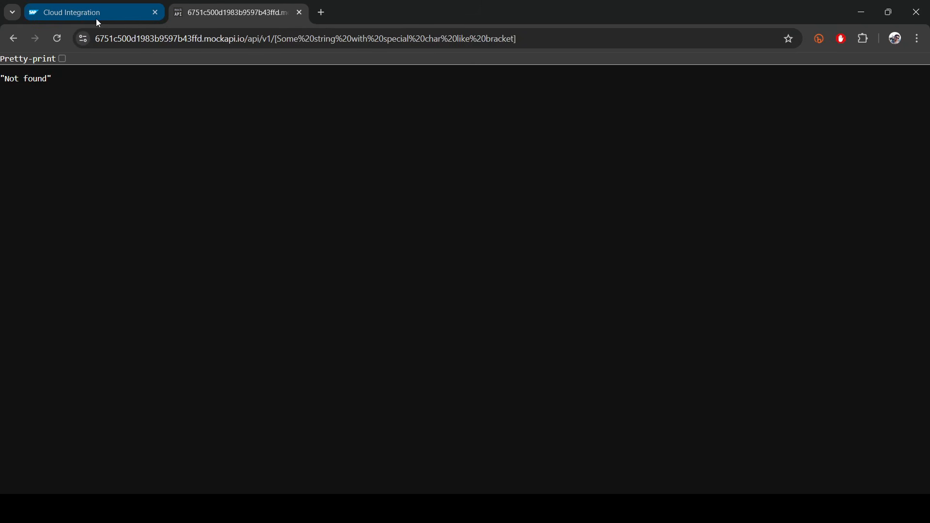
pyautogui.click(272, 40)
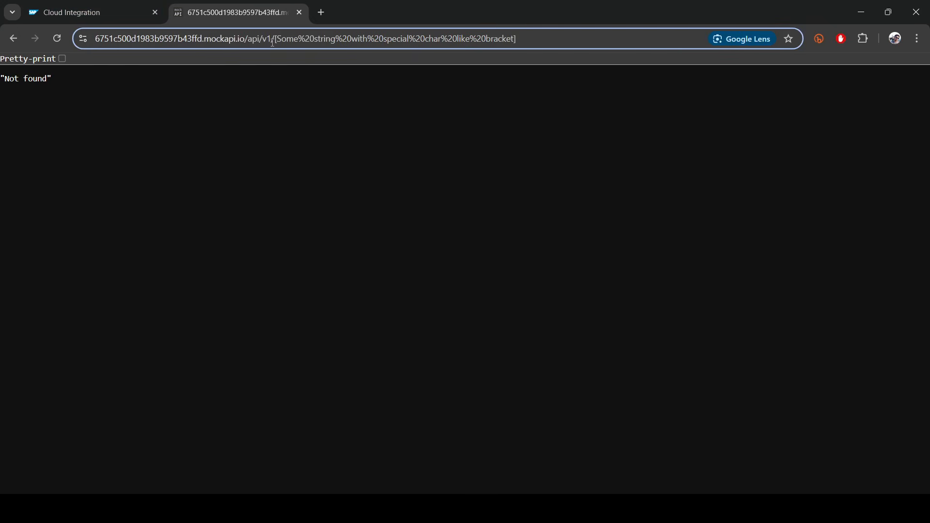
pyautogui.moveTo(272, 43); pyautogui.dragTo(289, 41)
pyautogui.doubleClick(590, 36)
pyautogui.click(591, 36)
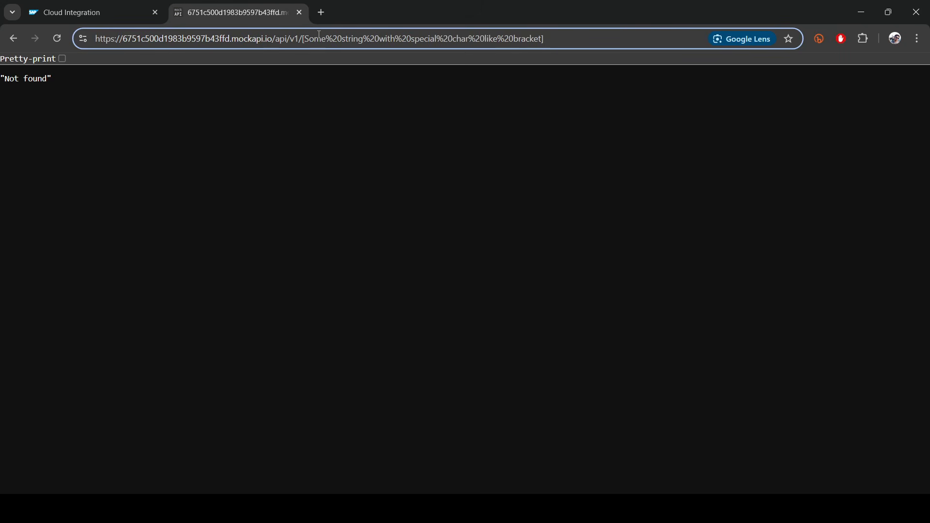
pyautogui.moveTo(303, 39); pyautogui.dragTo(739, 57)
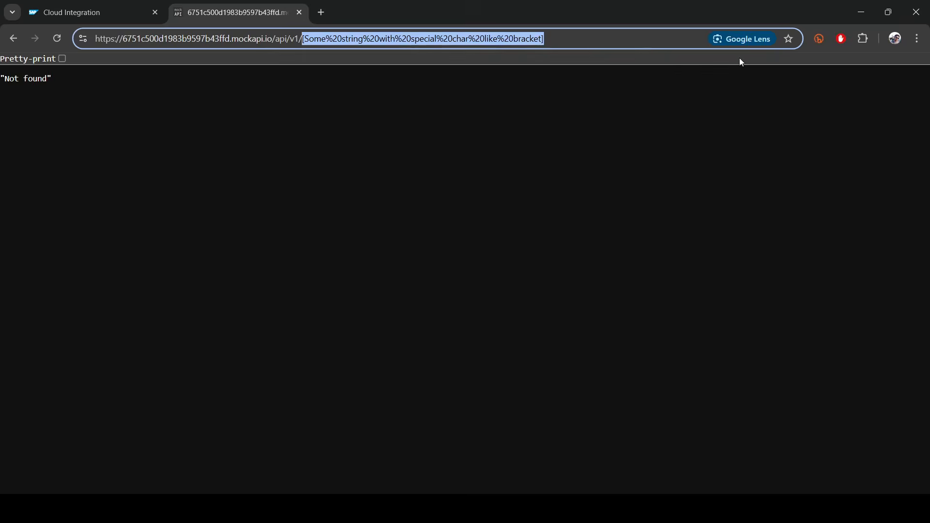
pyautogui.hotkey('ctrl', 'v')
pyautogui.press('Return')
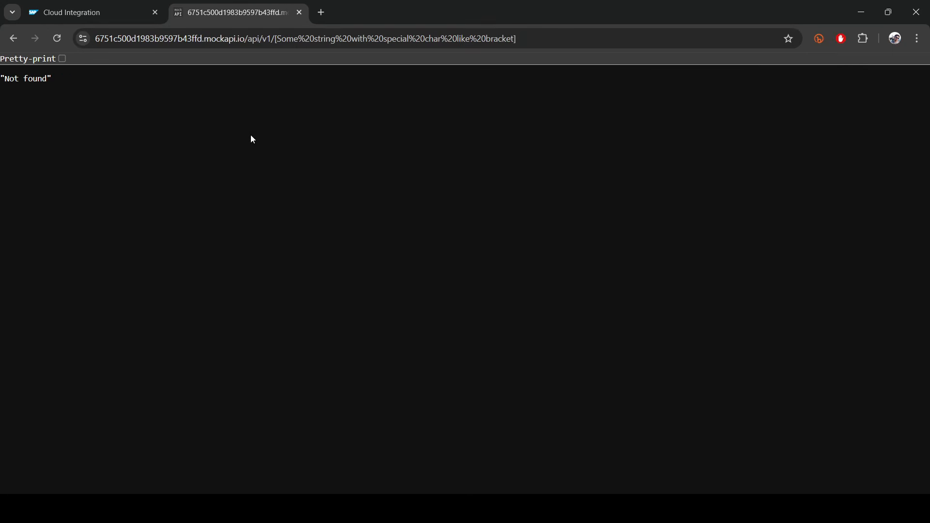
# Switch to the Cloud Integration flow and examine the message headers and exchange properties of Content Modifier 6 in Http Req Process.
pyautogui.click(97, 13)
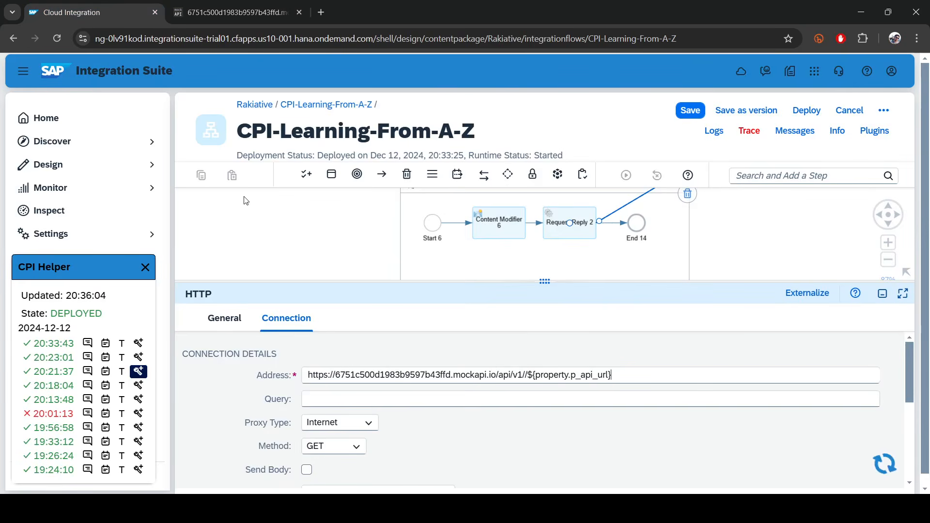
pyautogui.moveTo(545, 282); pyautogui.dragTo(546, 291)
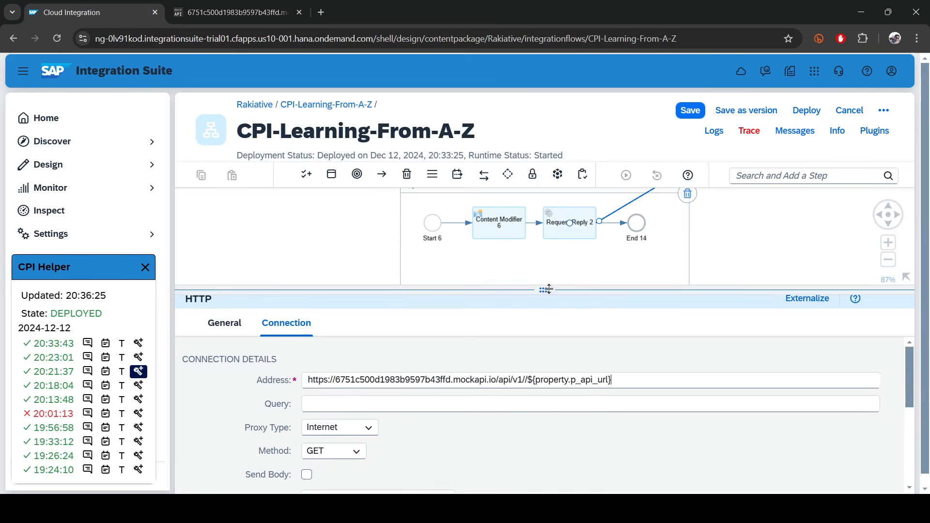
pyautogui.click(504, 224)
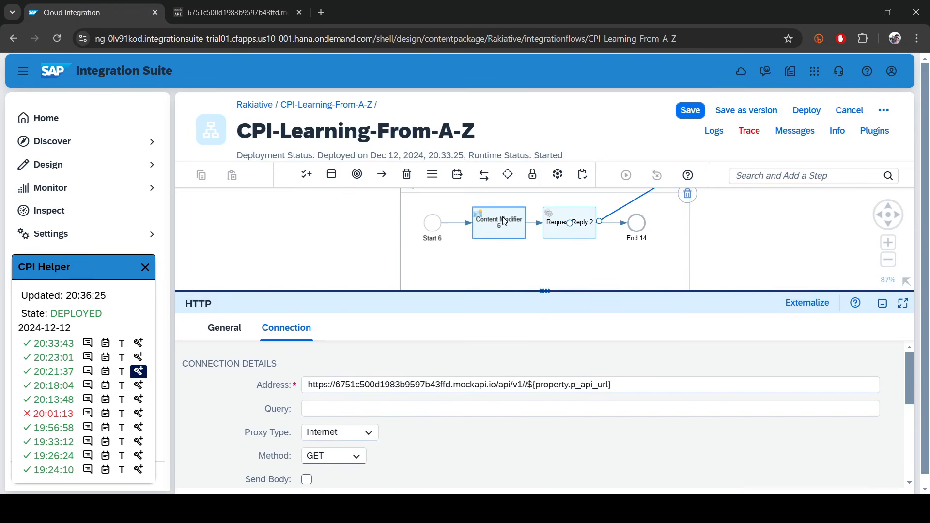
pyautogui.click(504, 221)
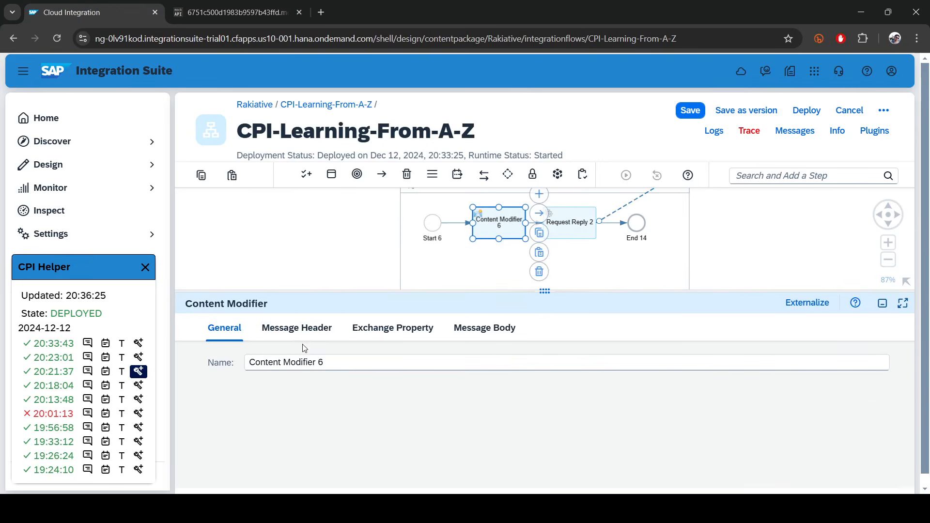
pyautogui.click(298, 331)
pyautogui.click(394, 331)
pyautogui.click(325, 332)
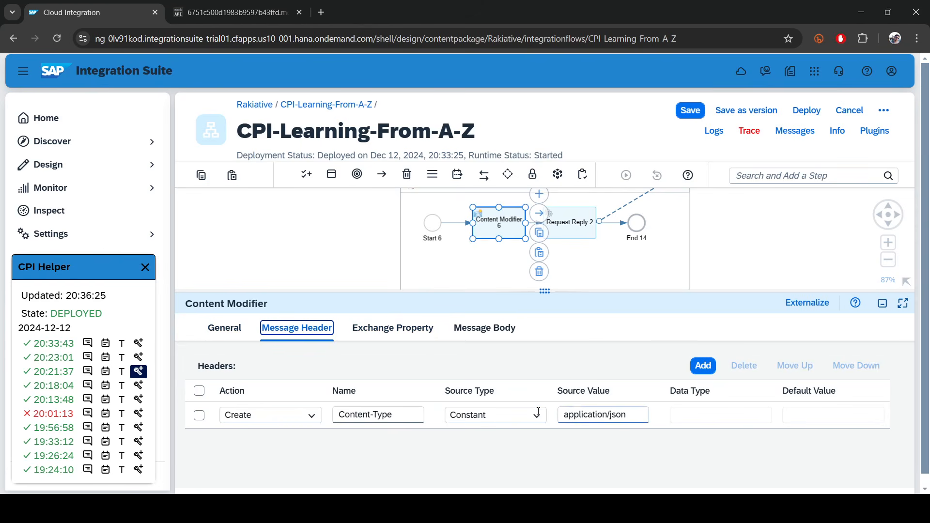
pyautogui.scroll(-3, 316, 228)
# Set the p_api_url exchange property's source value in Content Modifier 5 to [Some string with special char like bracket].
pyautogui.moveTo(545, 292); pyautogui.dragTo(514, 456)
pyautogui.click(562, 379)
pyautogui.scroll(5, 562, 383)
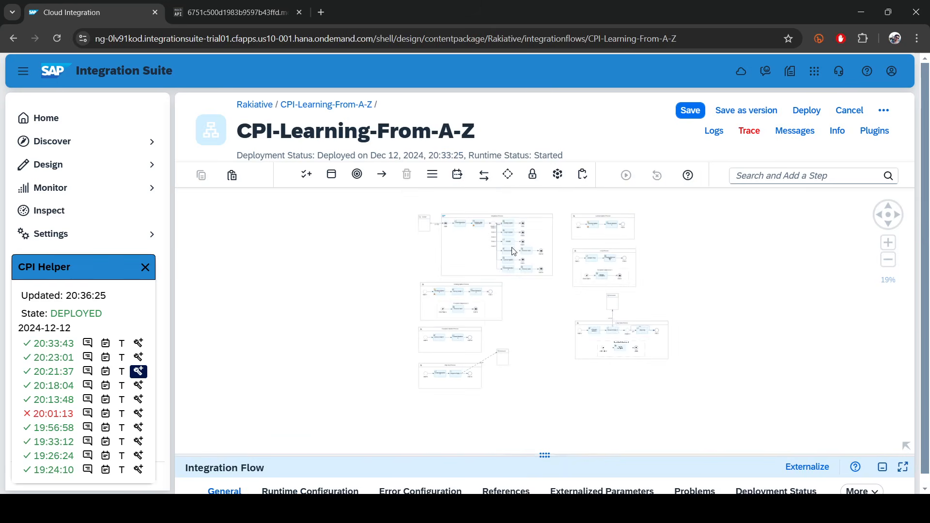
pyautogui.moveTo(536, 393); pyautogui.dragTo(499, 349)
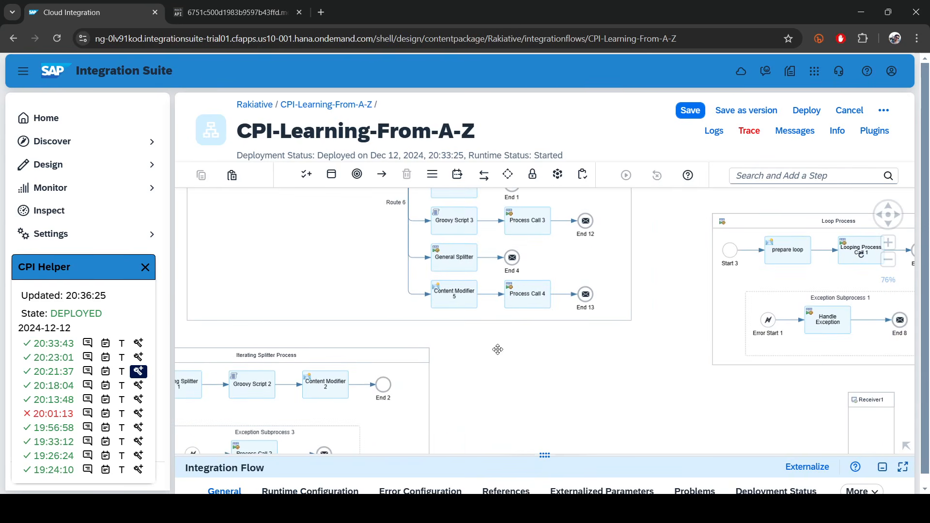
pyautogui.click(451, 290)
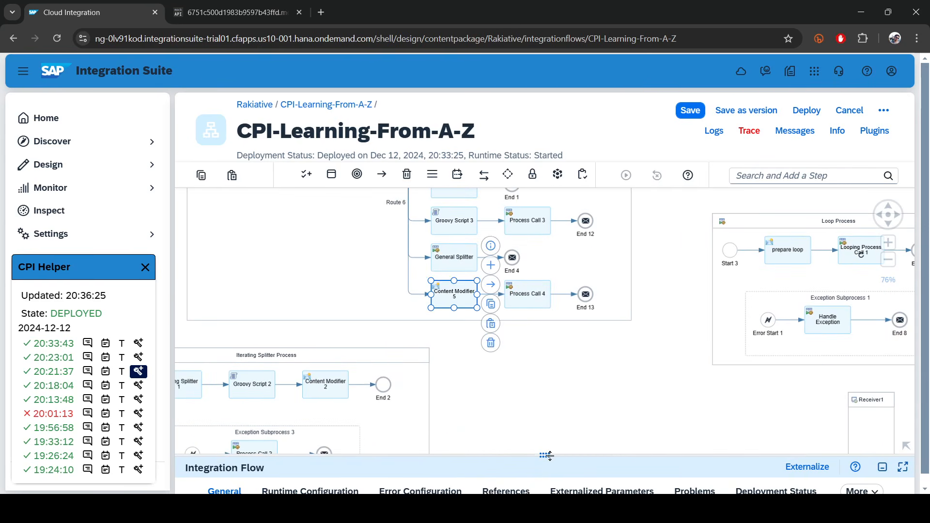
pyautogui.moveTo(544, 455); pyautogui.dragTo(545, 264)
pyautogui.click(271, 299)
pyautogui.click(391, 304)
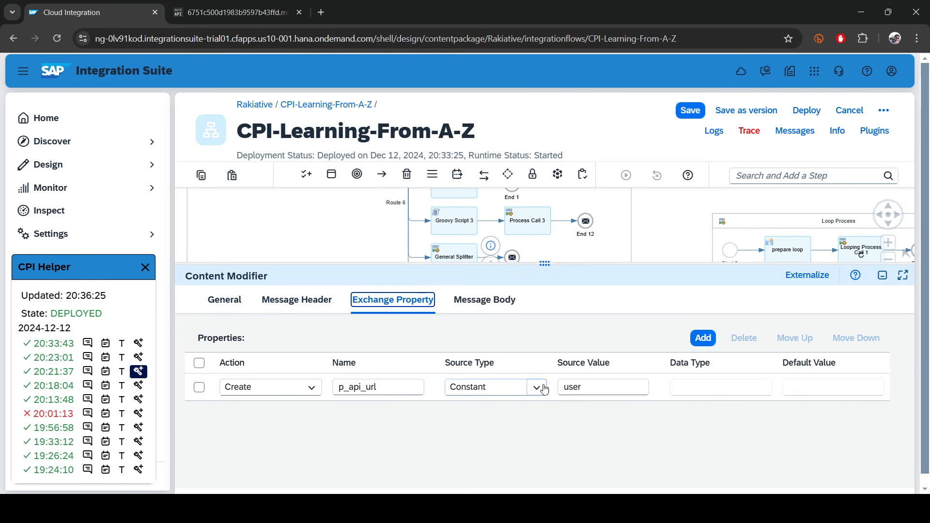
pyautogui.doubleClick(602, 383)
pyautogui.hotkey('ctrl', 'v')
pyautogui.moveTo(636, 381); pyautogui.dragTo(817, 395)
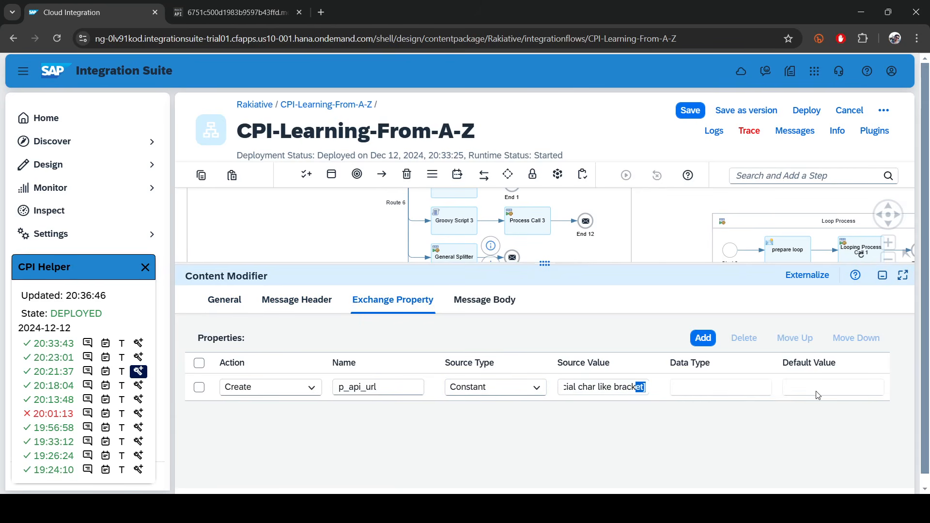
# Save the CPI-Learning-From-A-Z integration flow and deploy it.
pyautogui.click(695, 112)
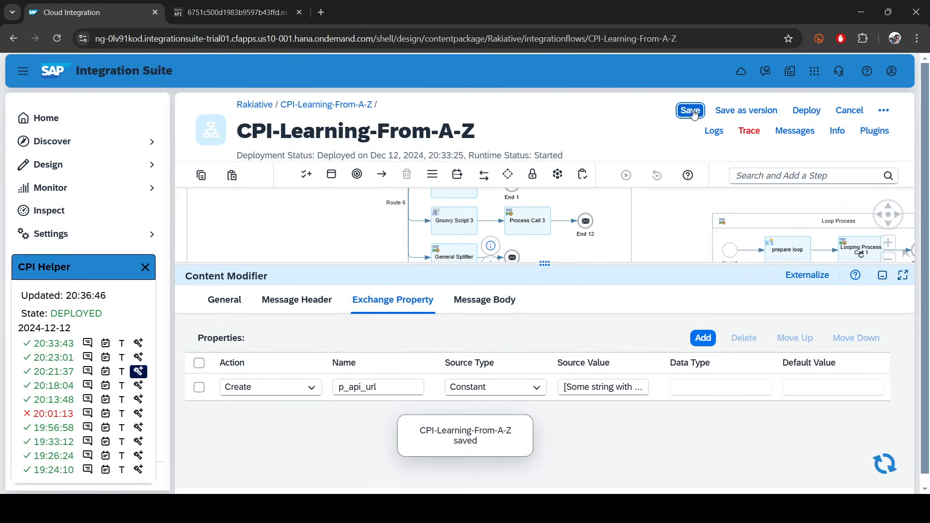
pyautogui.click(813, 111)
pyautogui.click(533, 316)
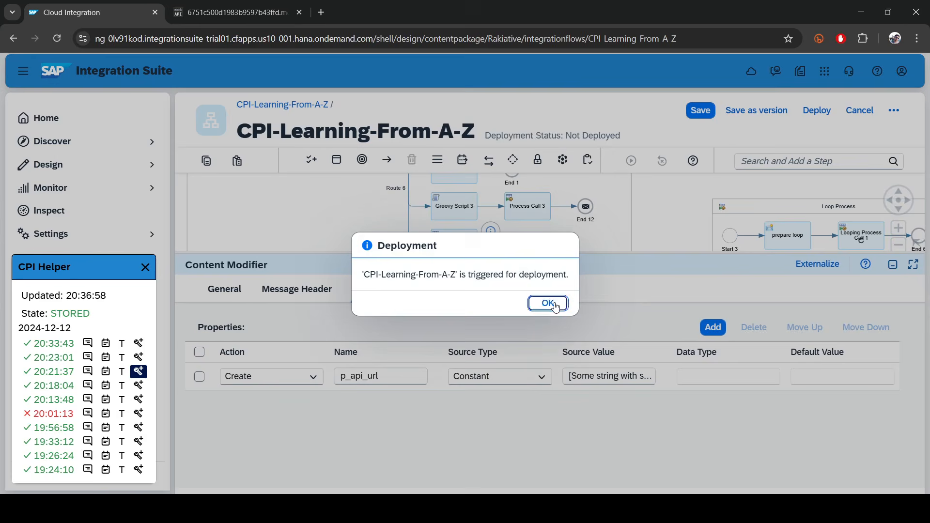
pyautogui.click(545, 303)
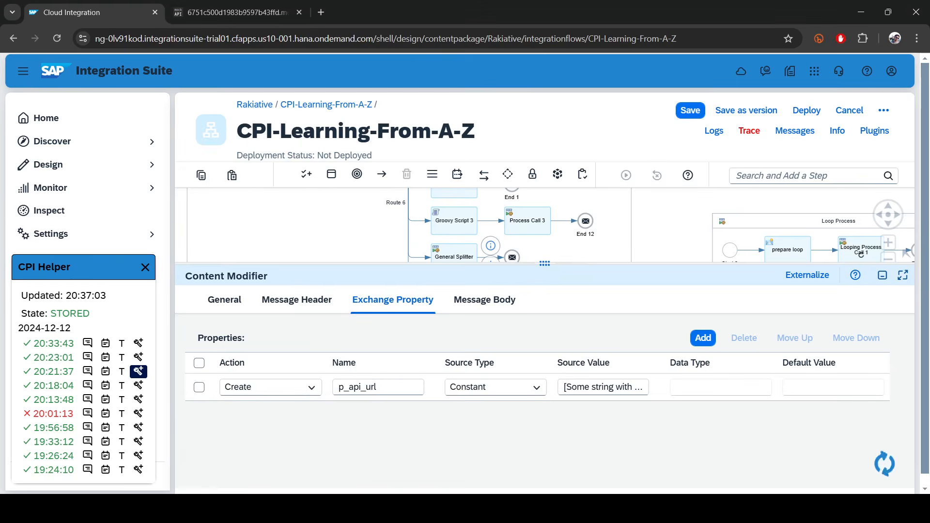
# Send the iflow-practice POST request with the HttpRequest route from Postman, examine the response body and return to the integration flow.
pyautogui.hotkey('alt', 'Tab')
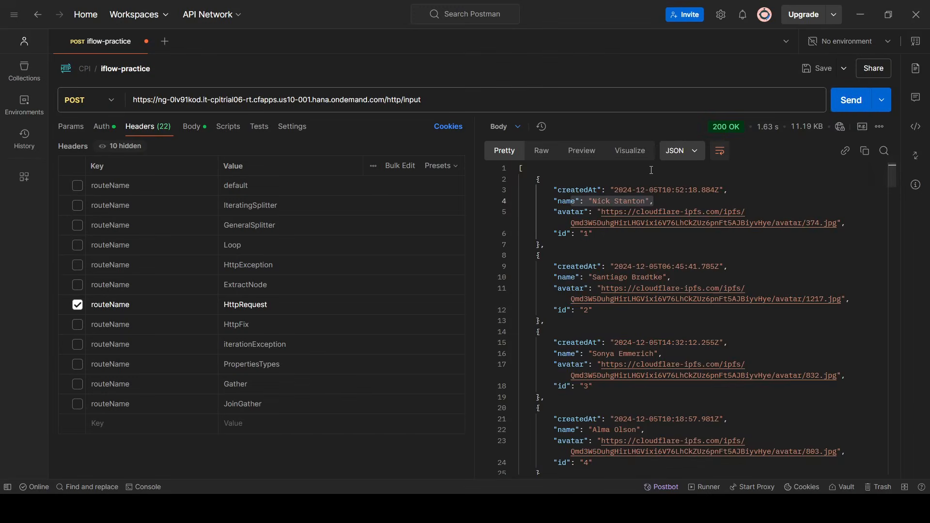
pyautogui.click(846, 103)
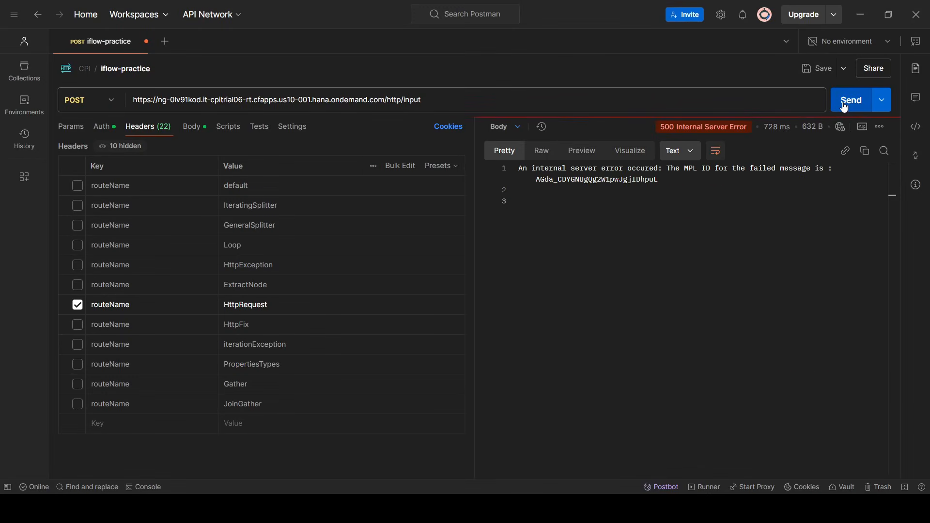
pyautogui.click(507, 170)
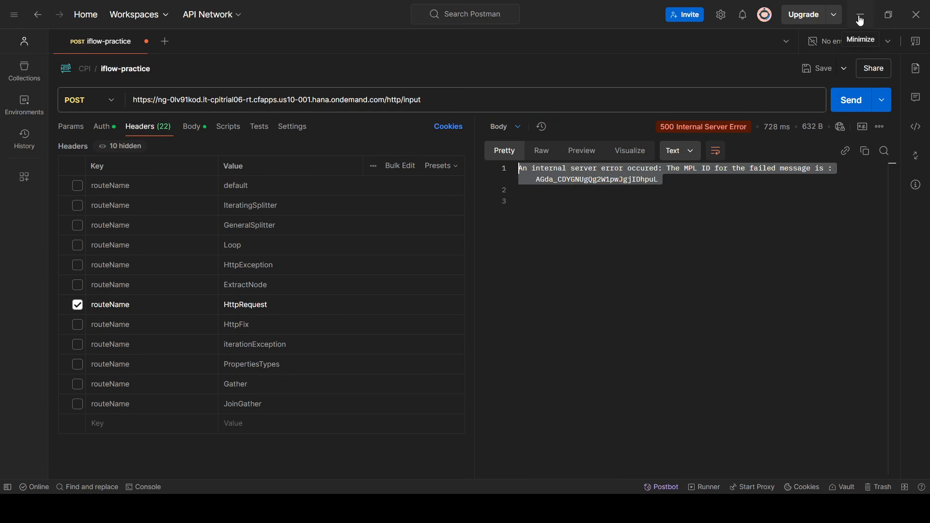
pyautogui.click(727, 189)
pyautogui.click(501, 164)
pyautogui.click(858, 18)
# Activate inline debugging for the most recent message run and examine which steps of Http Req Process were executed.
pyautogui.moveTo(554, 264); pyautogui.dragTo(528, 459)
pyautogui.scroll(-5, 564, 383)
pyautogui.moveTo(565, 390); pyautogui.dragTo(549, 256)
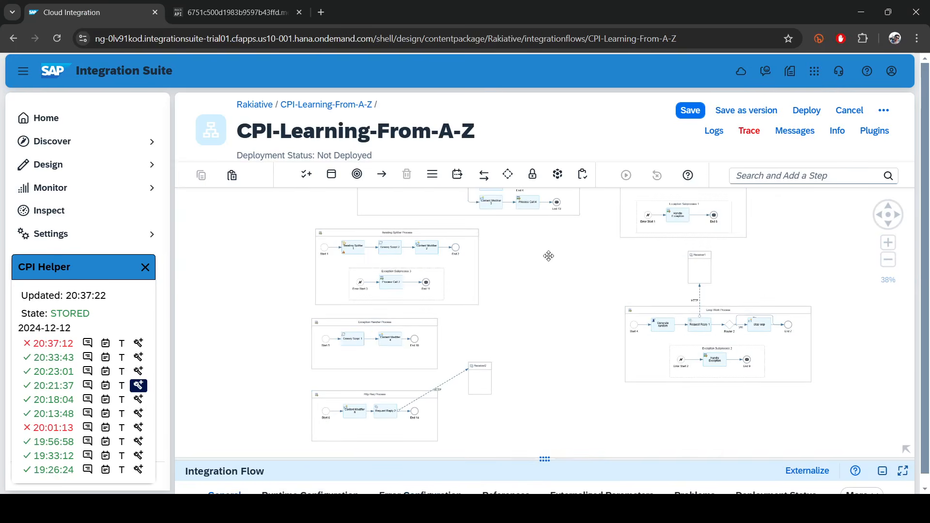
pyautogui.click(138, 343)
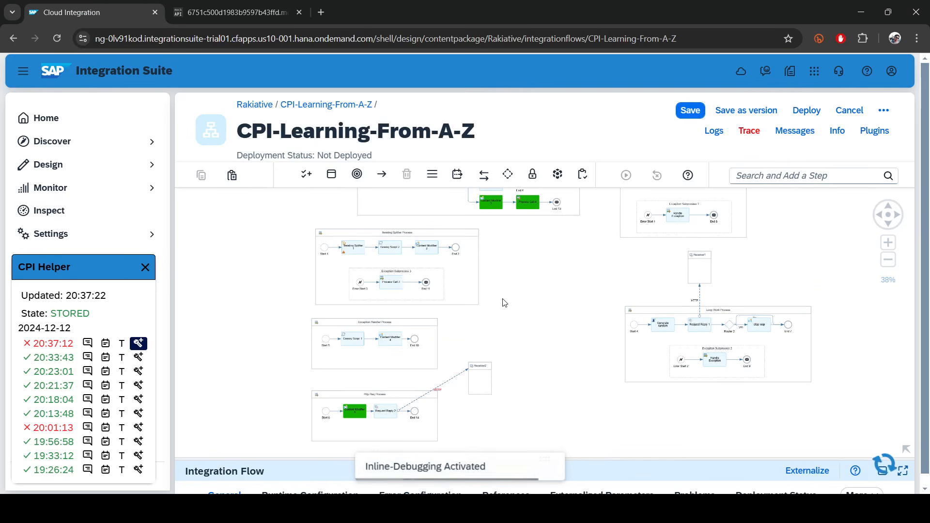
pyautogui.scroll(3, 365, 426)
pyautogui.scroll(-3, 507, 352)
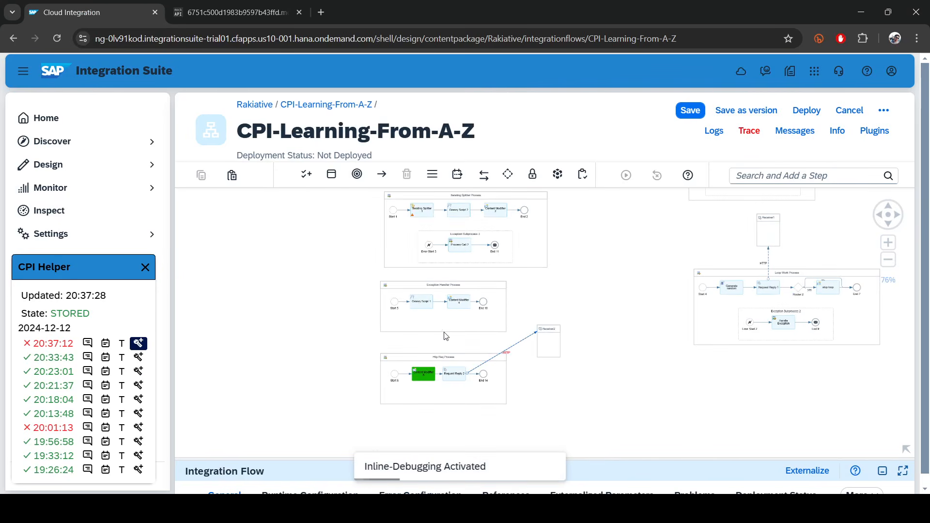
pyautogui.scroll(3, 423, 298)
pyautogui.moveTo(706, 303); pyautogui.dragTo(727, 202)
pyautogui.moveTo(725, 339); pyautogui.dragTo(716, 267)
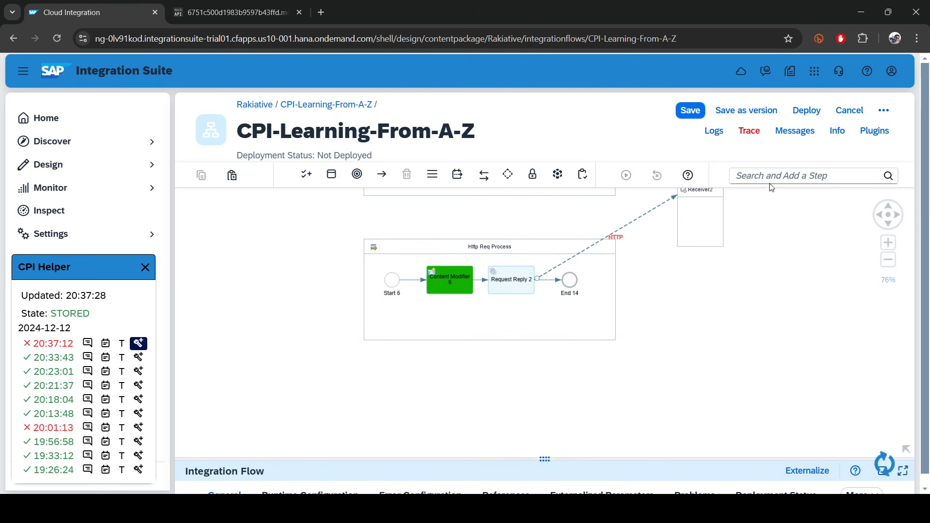
# Add an Exception Subprocess inside Http Req Process, below its main sequence.
pyautogui.click(783, 172)
pyautogui.write('exc')
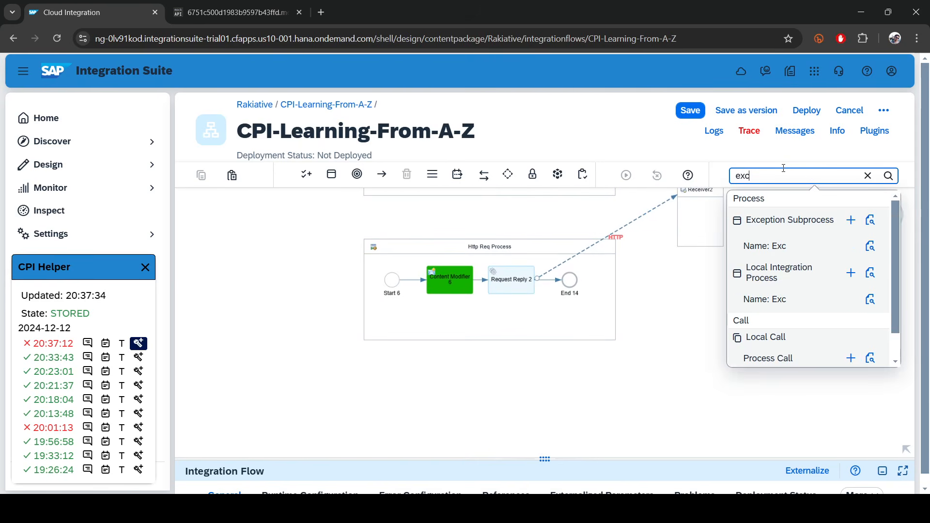
pyautogui.click(851, 220)
pyautogui.click(437, 319)
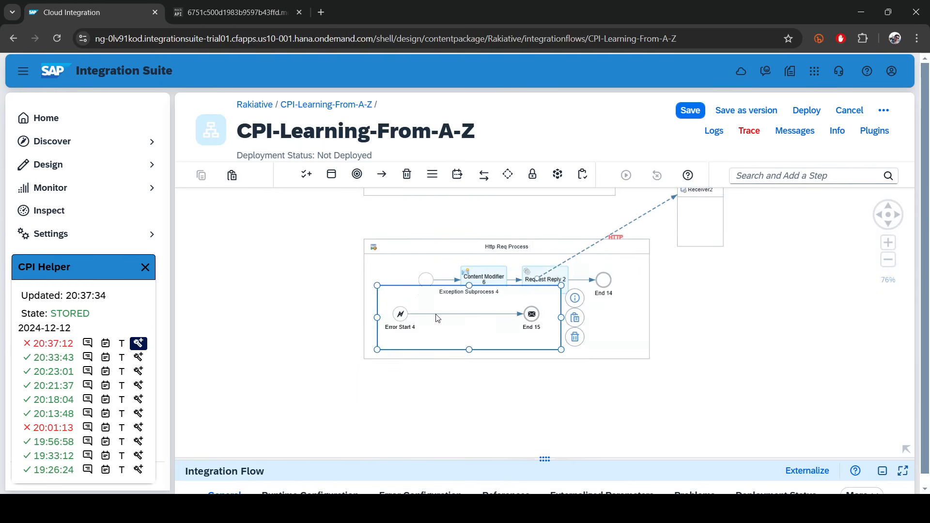
pyautogui.click(664, 303)
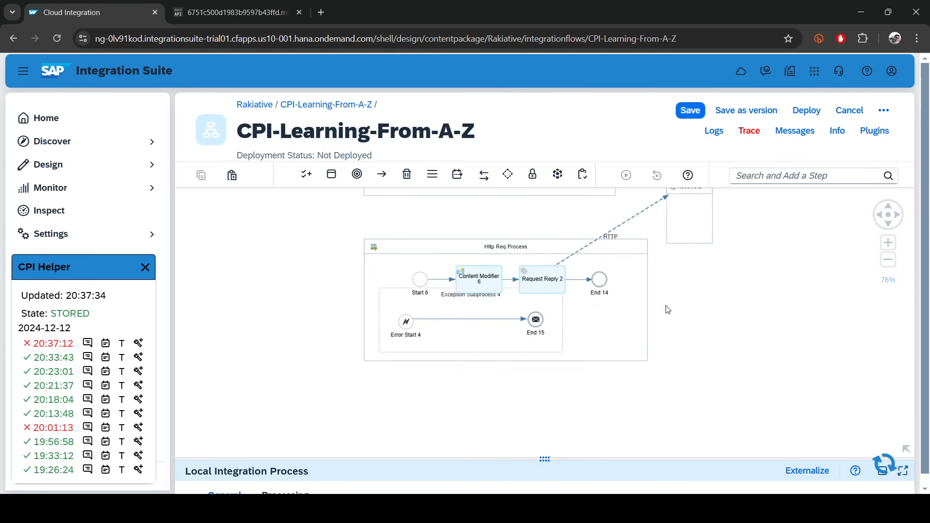
pyautogui.click(474, 349)
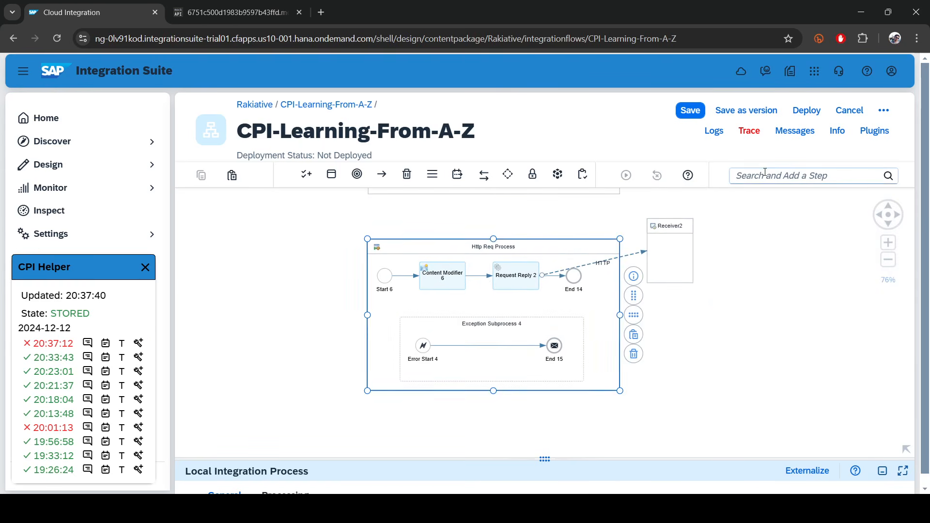
# Insert a Process Call between the error start and end events of the new exception subprocess in Http Req Process.
pyautogui.click(765, 174)
pyautogui.write('pro')
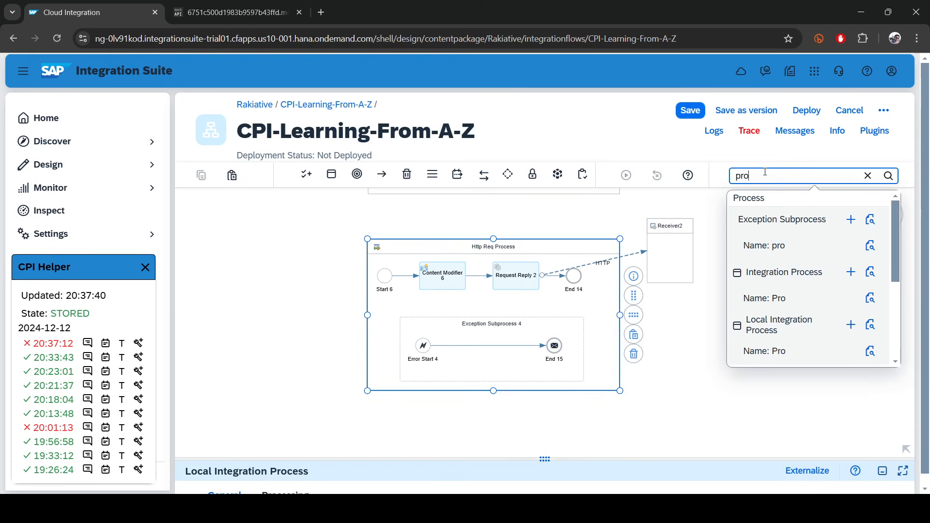
pyautogui.scroll(-2, 799, 285)
pyautogui.scroll(-2, 806, 322)
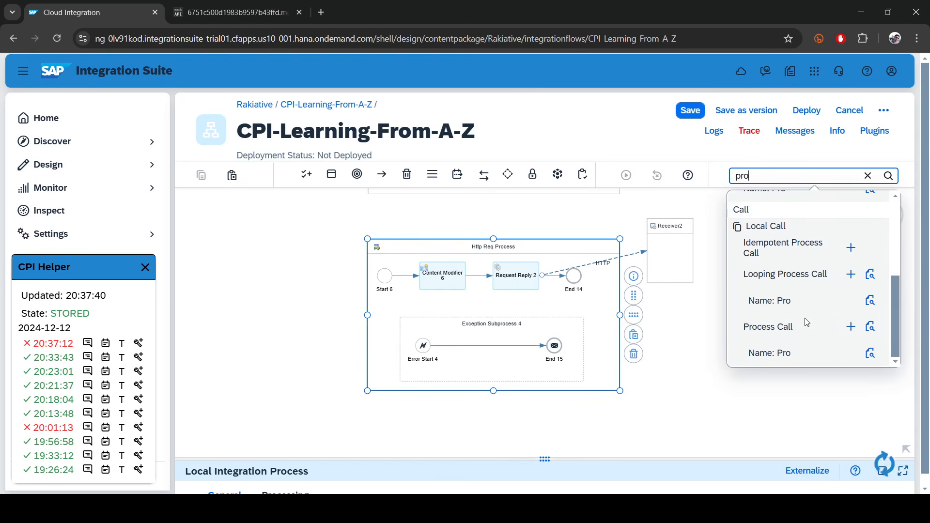
pyautogui.click(852, 327)
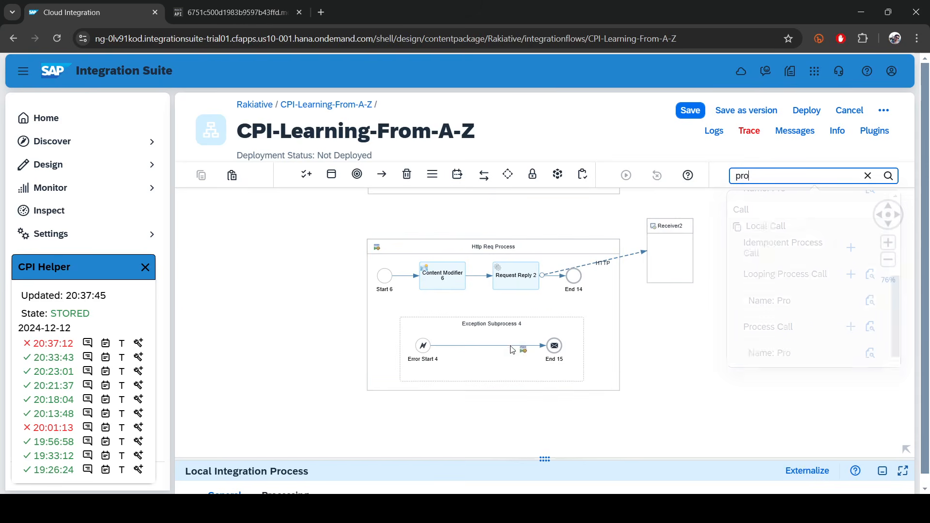
pyautogui.click(486, 345)
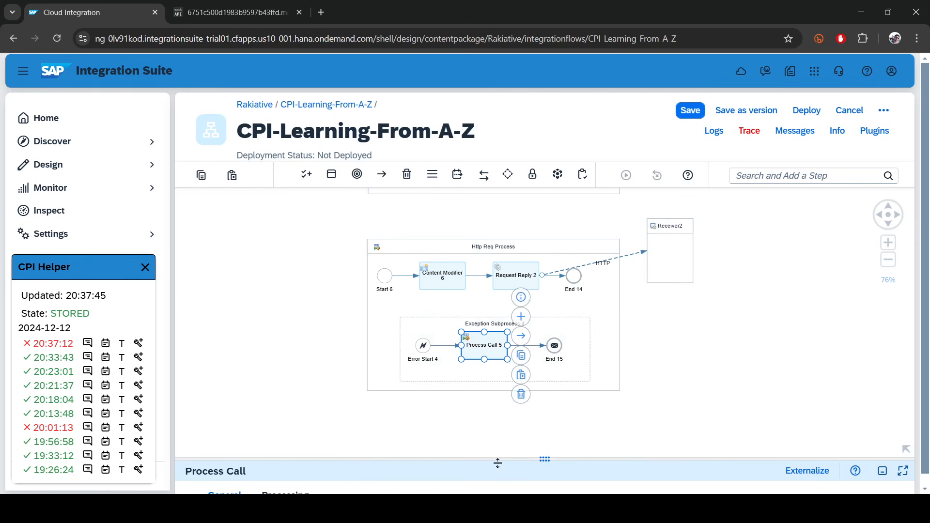
# Assign Exception Handler Process as the local integration process invoked by the new Process Call.
pyautogui.moveTo(497, 463); pyautogui.dragTo(477, 311)
pyautogui.click(285, 334)
pyautogui.click(469, 372)
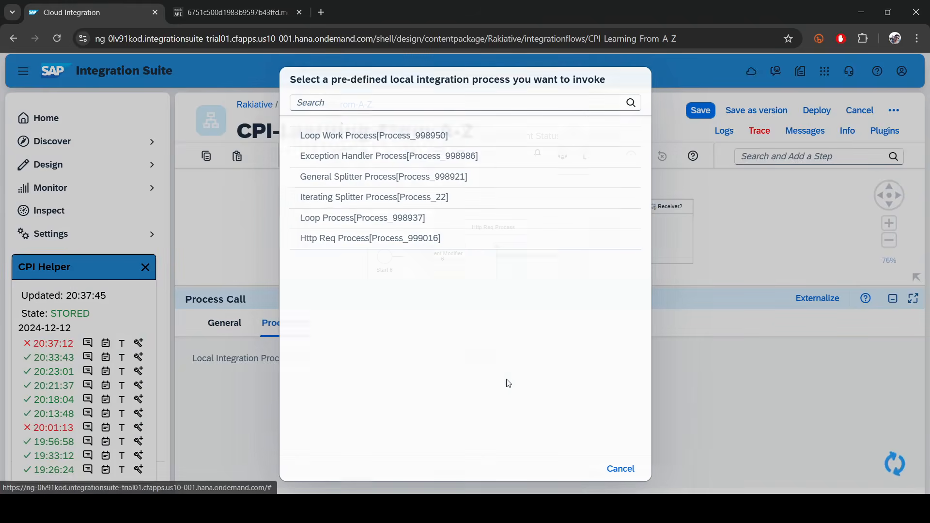
pyautogui.click(325, 159)
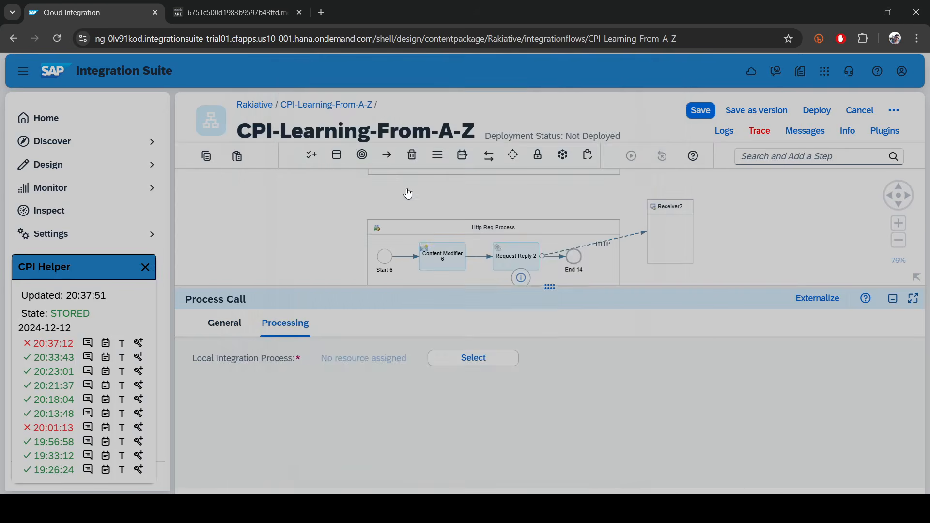
# Save the CPI-Learning-From-A-Z integration flow with the new exception subprocess and deploy it.
pyautogui.click(698, 112)
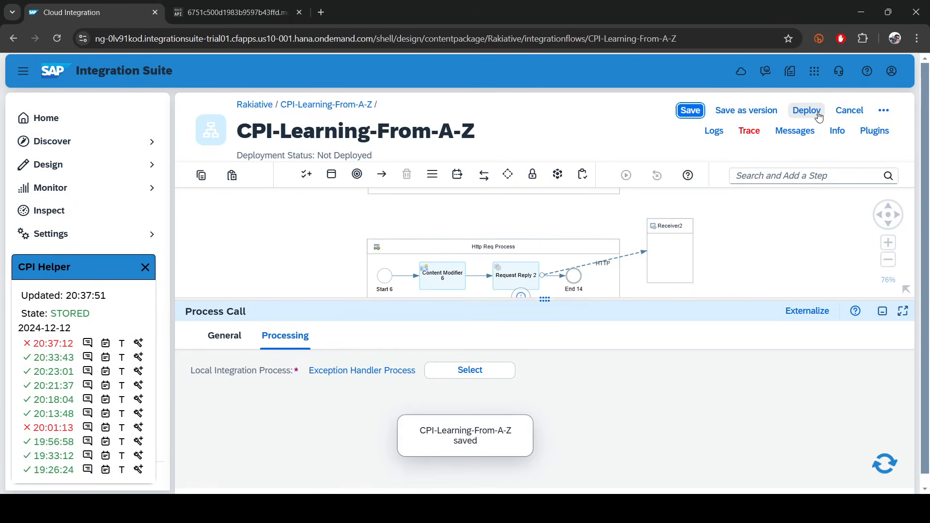
pyautogui.click(819, 114)
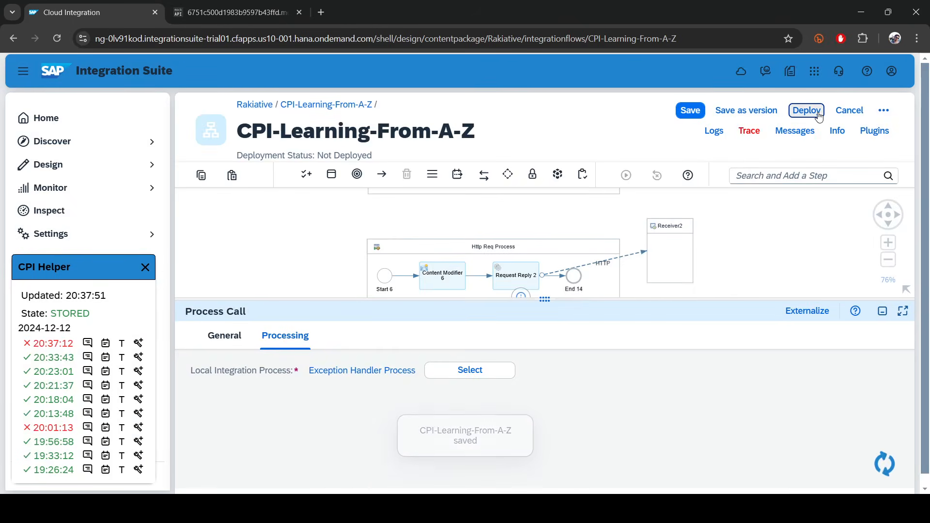
pyautogui.click(533, 318)
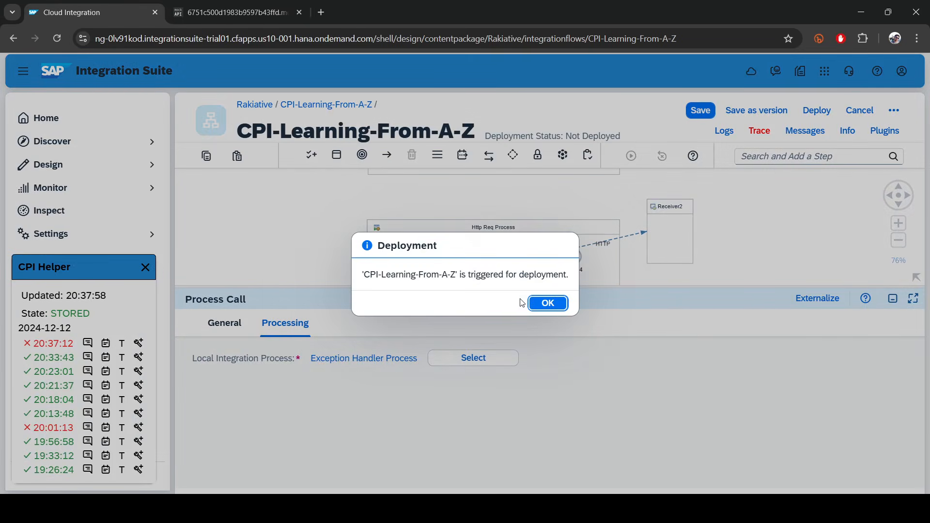
pyautogui.click(540, 304)
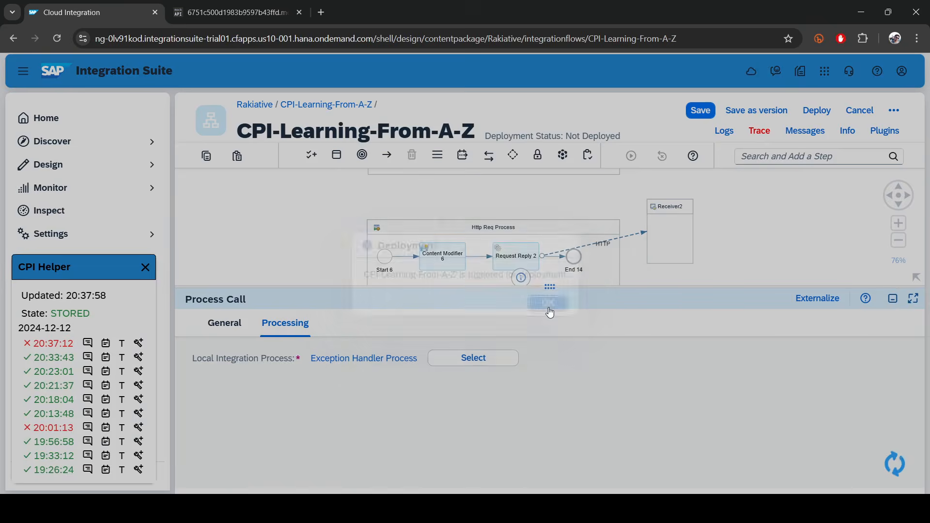
pyautogui.moveTo(551, 301); pyautogui.dragTo(547, 445)
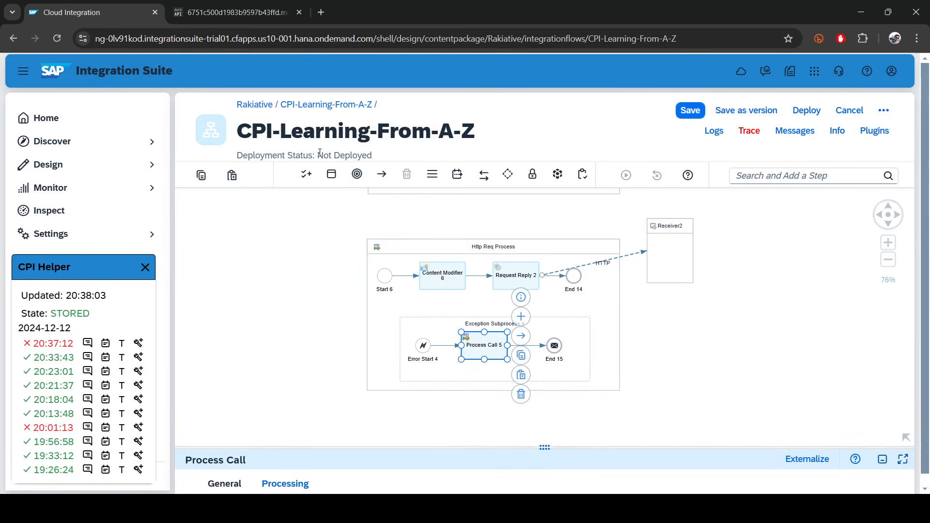
# Check the deployment status details of the CPI-Learning-From-A-Z integration flow.
pyautogui.moveTo(319, 155); pyautogui.dragTo(395, 157)
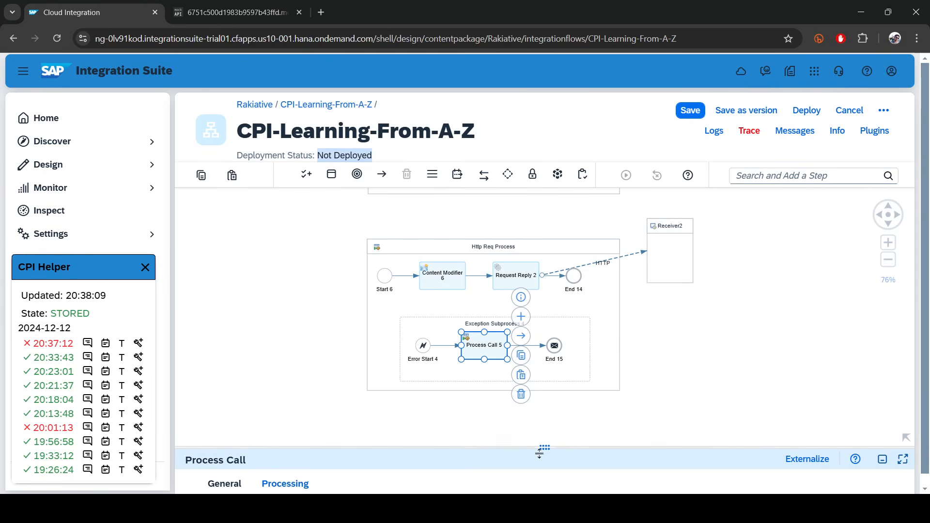
pyautogui.moveTo(544, 447); pyautogui.dragTo(547, 346)
pyautogui.click(710, 315)
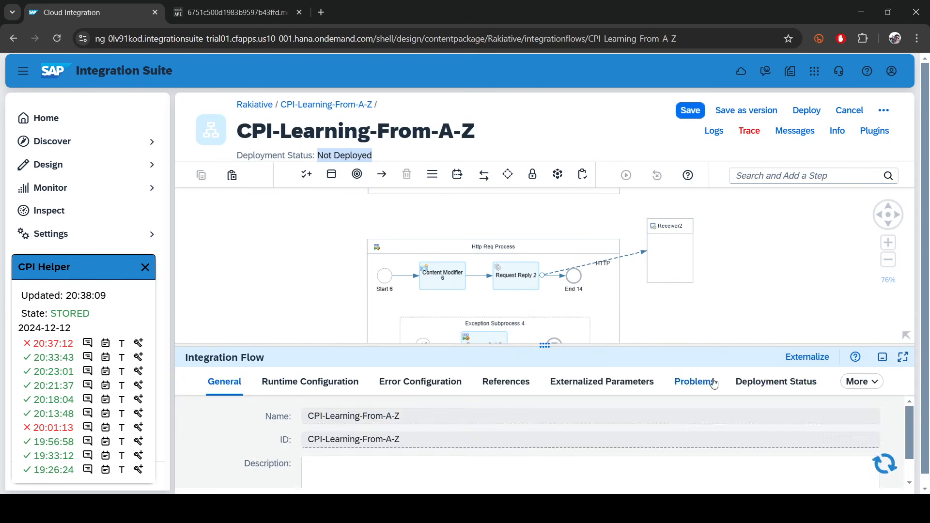
pyautogui.click(773, 388)
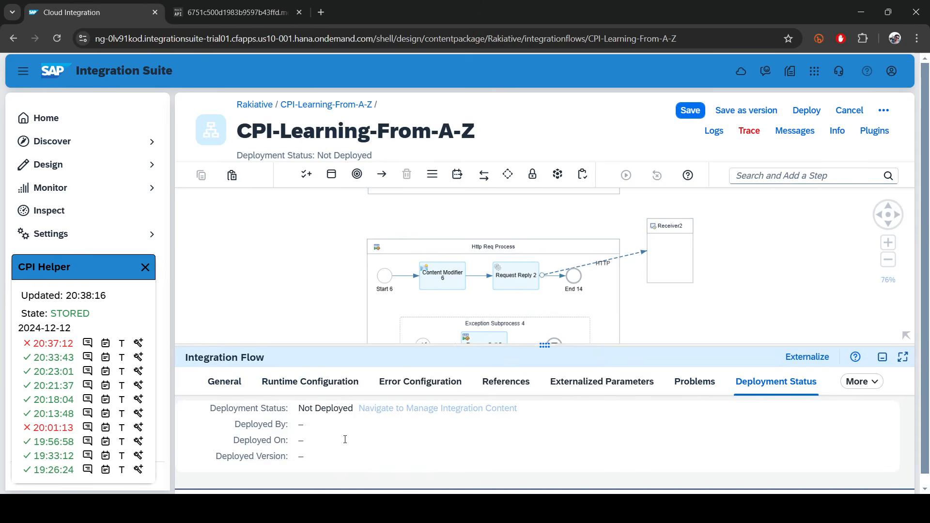
pyautogui.click(814, 111)
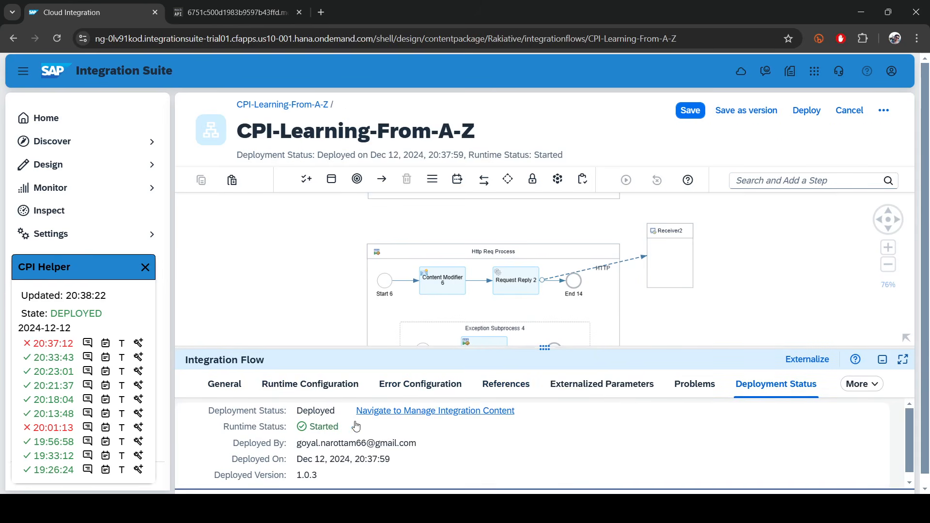
# Switch to Postman, resend the iflow-practice request with the HttpRequest route and examine the error message in the response body.
pyautogui.hotkey('alt', 'Tab')
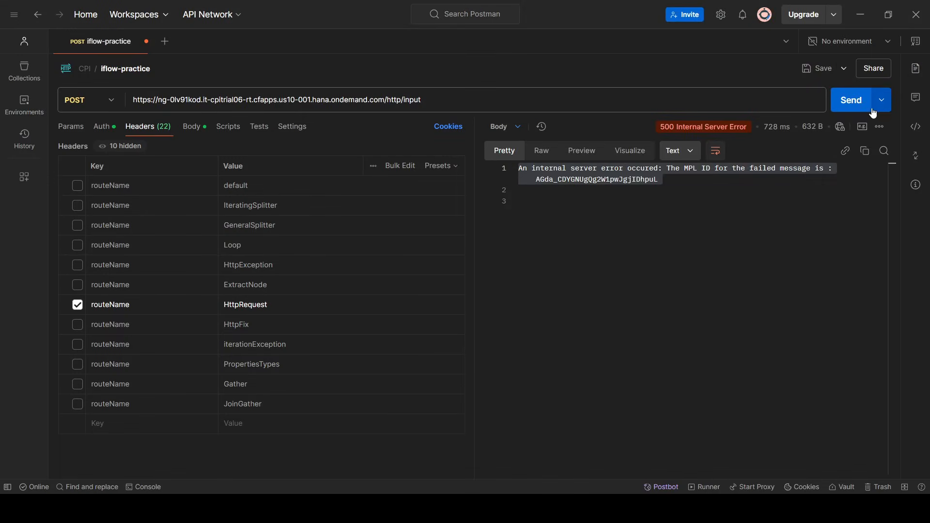
pyautogui.click(856, 109)
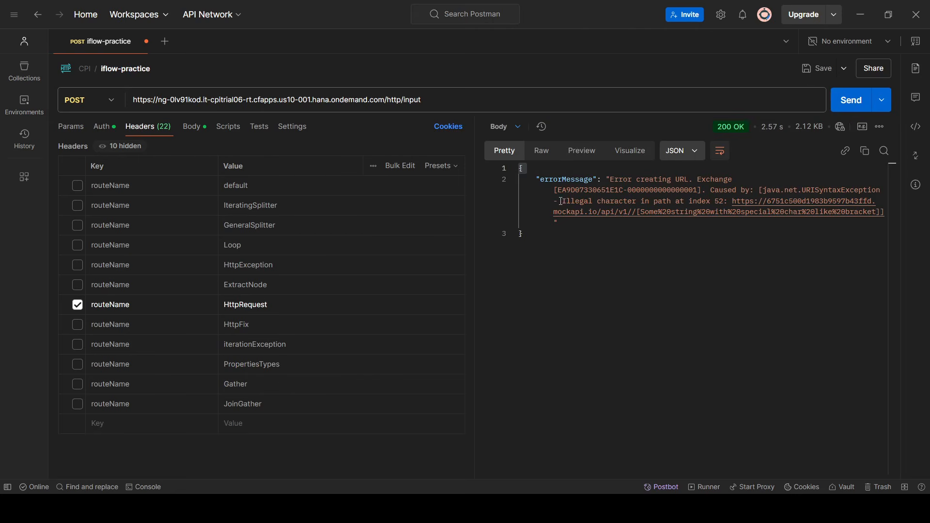
pyautogui.moveTo(561, 201); pyautogui.dragTo(711, 201)
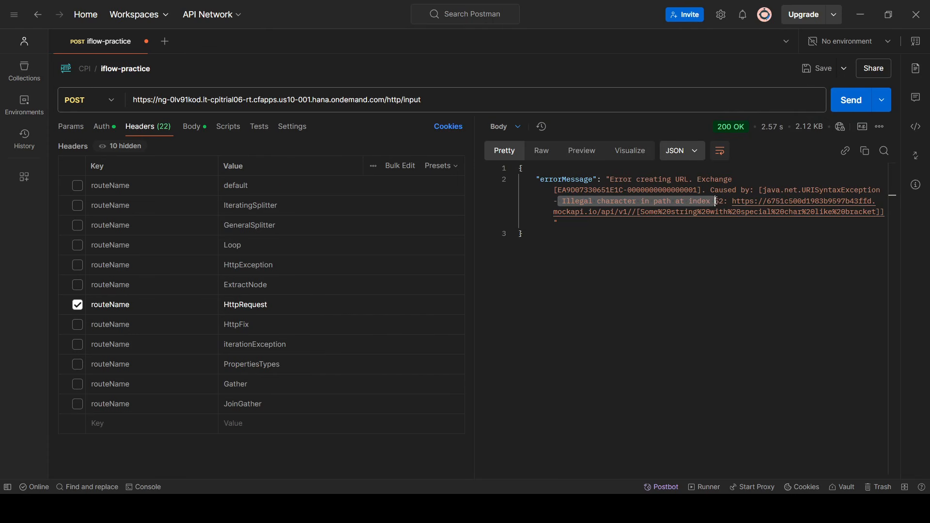
pyautogui.moveTo(634, 211); pyautogui.dragTo(676, 213)
pyautogui.click(643, 240)
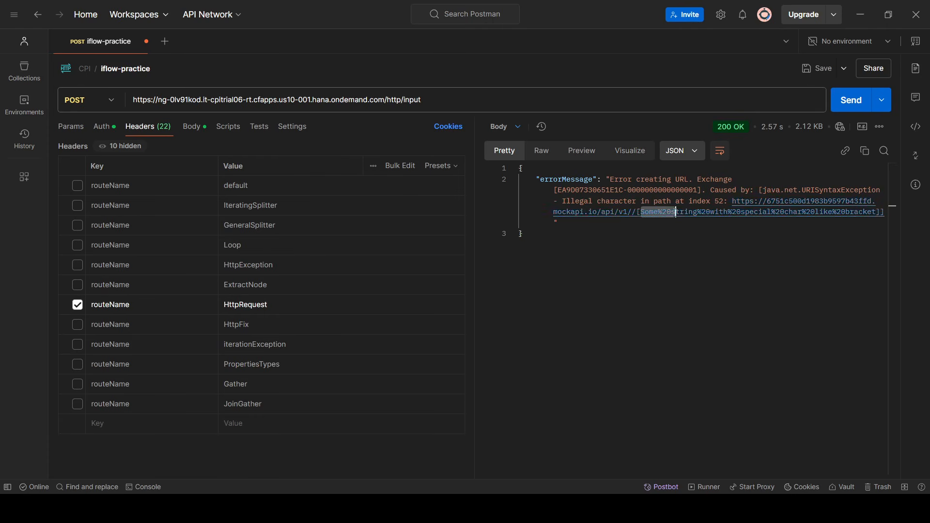
pyautogui.click(640, 235)
pyautogui.click(641, 213)
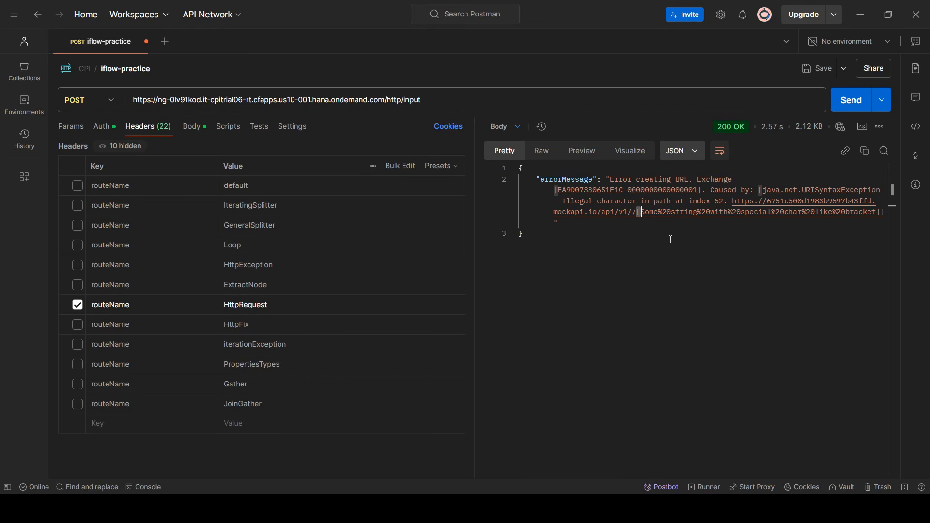
pyautogui.click(861, 14)
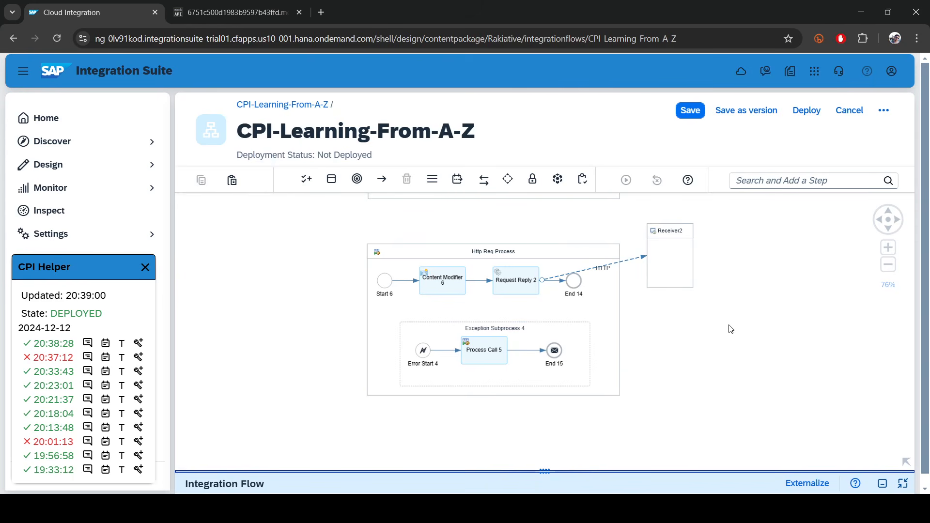
# Insert a Groovy Script step between Content Modifier 5 and Process Call 4 in the main Integration Process.
pyautogui.scroll(-3, 731, 329)
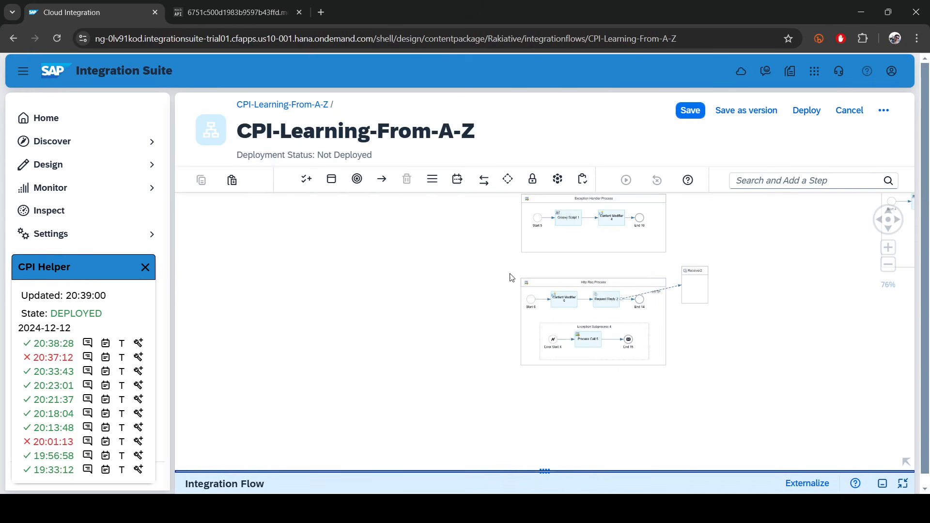
pyautogui.moveTo(461, 272); pyautogui.dragTo(370, 366)
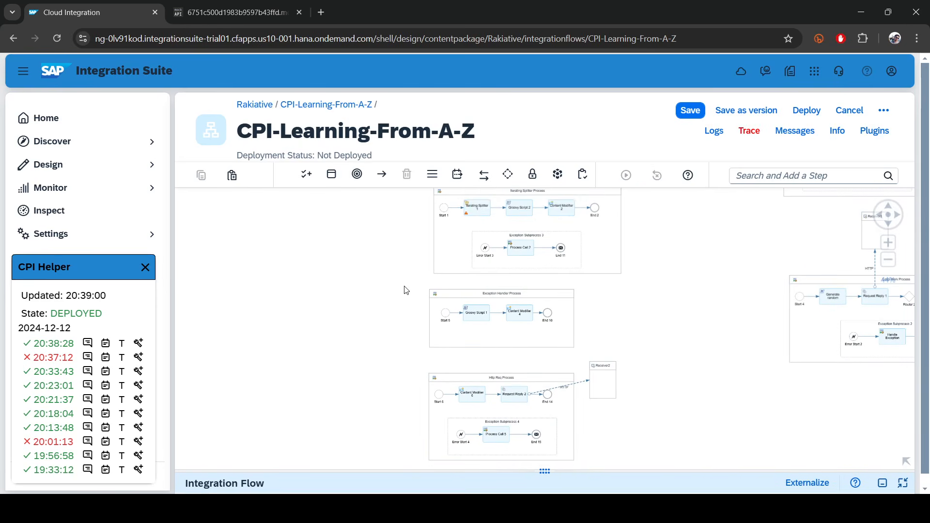
pyautogui.scroll(-3, 406, 289)
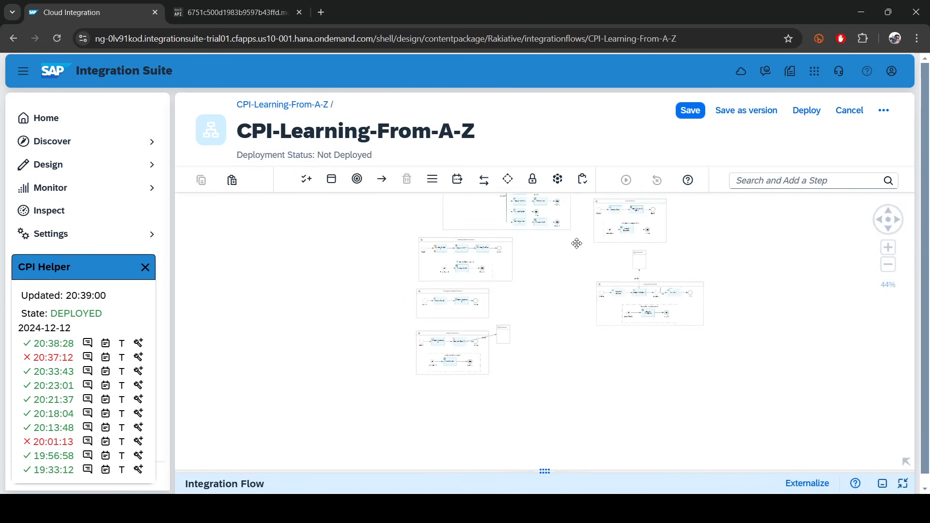
pyautogui.scroll(5, 498, 278)
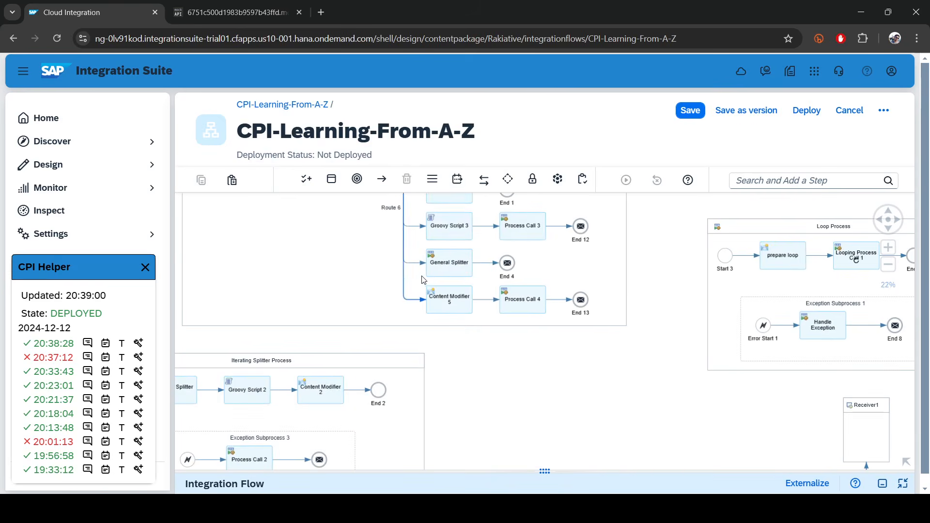
pyautogui.hotkey('alt', 'Tab')
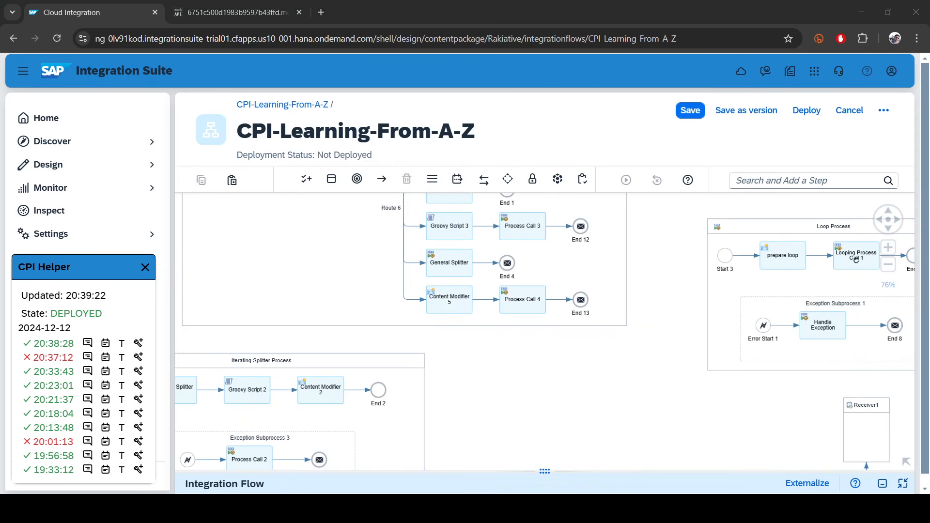
pyautogui.click(795, 177)
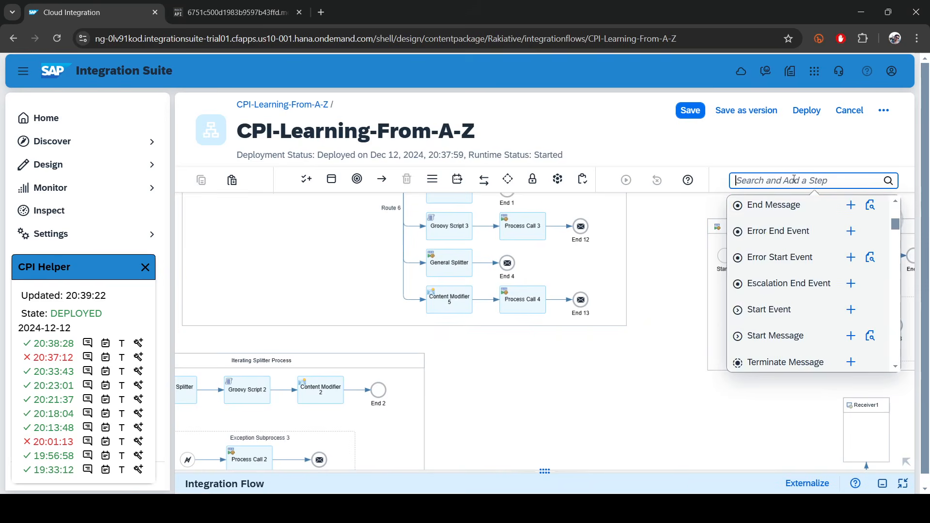
pyautogui.write('gr')
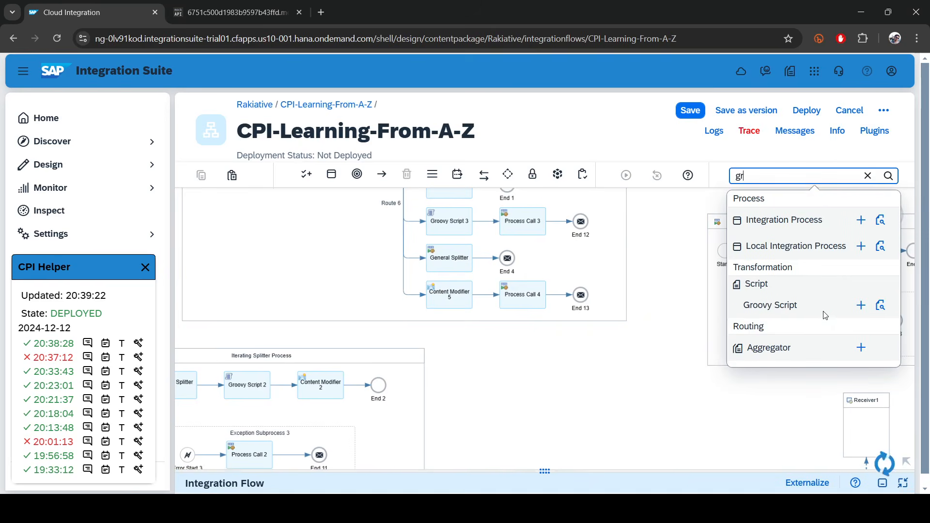
pyautogui.click(862, 310)
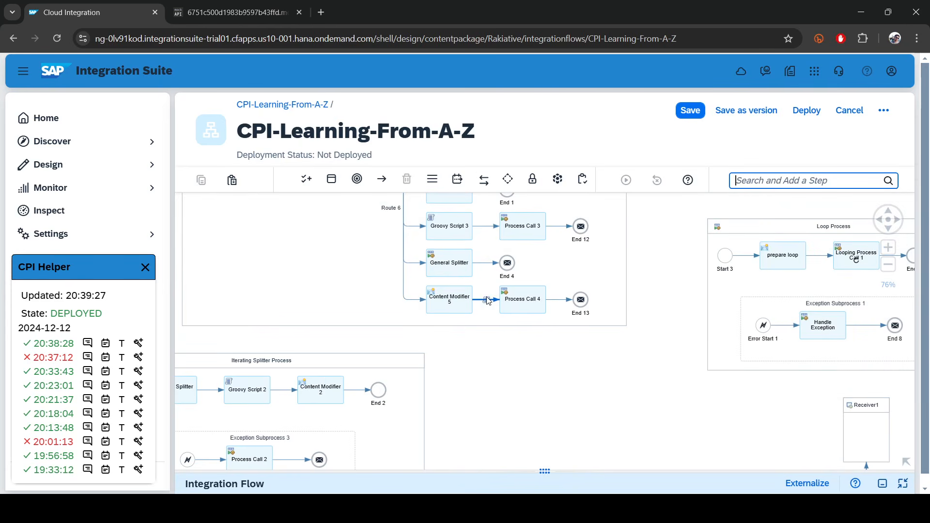
pyautogui.click(466, 289)
# Spread the steps of the Integration Process horizontally so the new Groovy Script no longer overlaps its neighbours.
pyautogui.scroll(-3, 683, 212)
pyautogui.moveTo(669, 266); pyautogui.dragTo(621, 266)
pyautogui.click(617, 228)
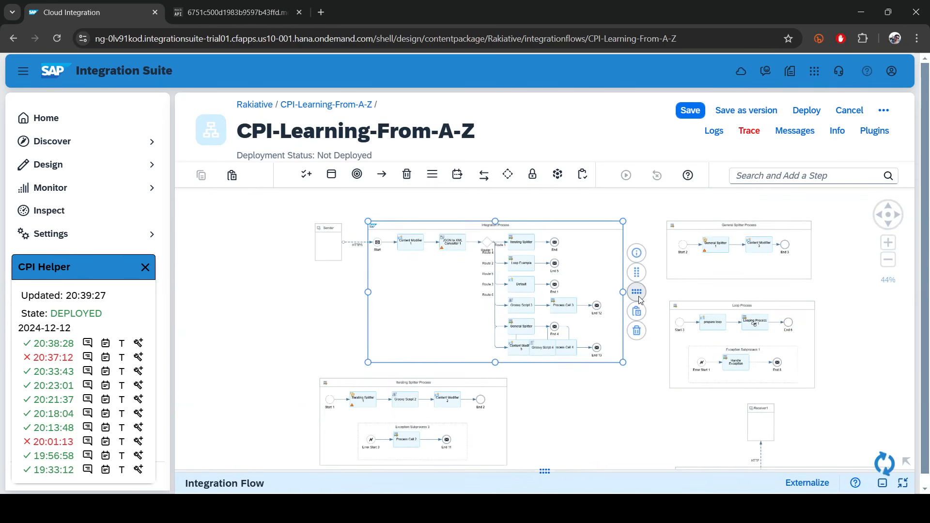
pyautogui.click(638, 295)
pyautogui.moveTo(567, 365); pyautogui.dragTo(484, 289)
# Create a new script for Groovy Script 4 and open it in the script editor.
pyautogui.scroll(5, 482, 289)
pyautogui.click(580, 268)
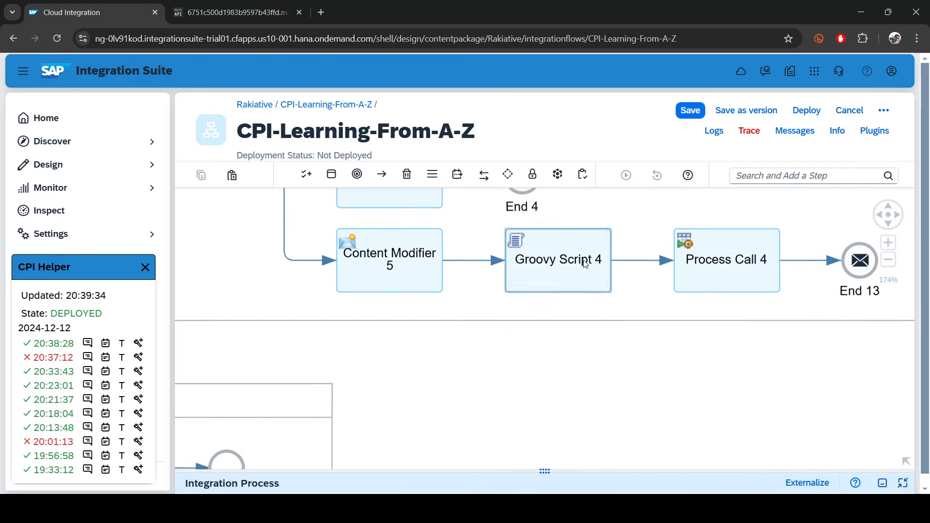
pyautogui.moveTo(559, 474); pyautogui.dragTo(559, 293)
pyautogui.click(286, 330)
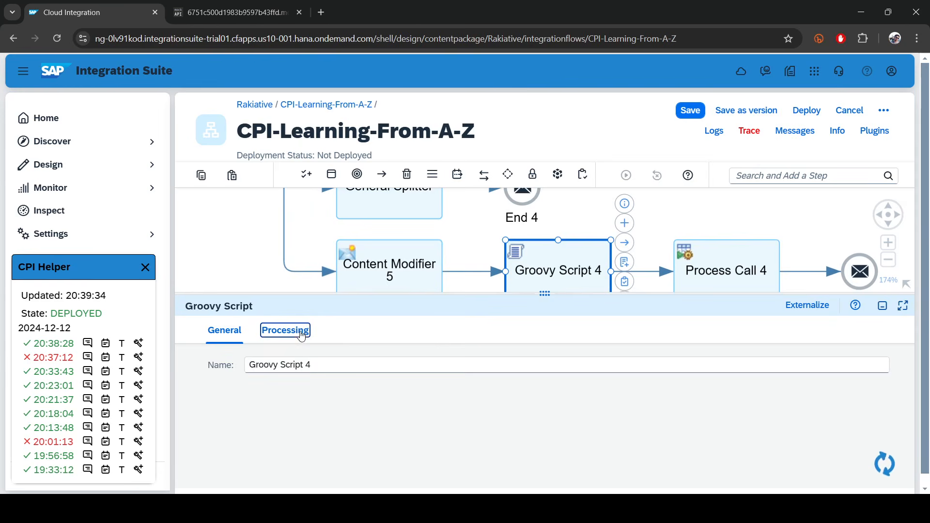
pyautogui.click(624, 262)
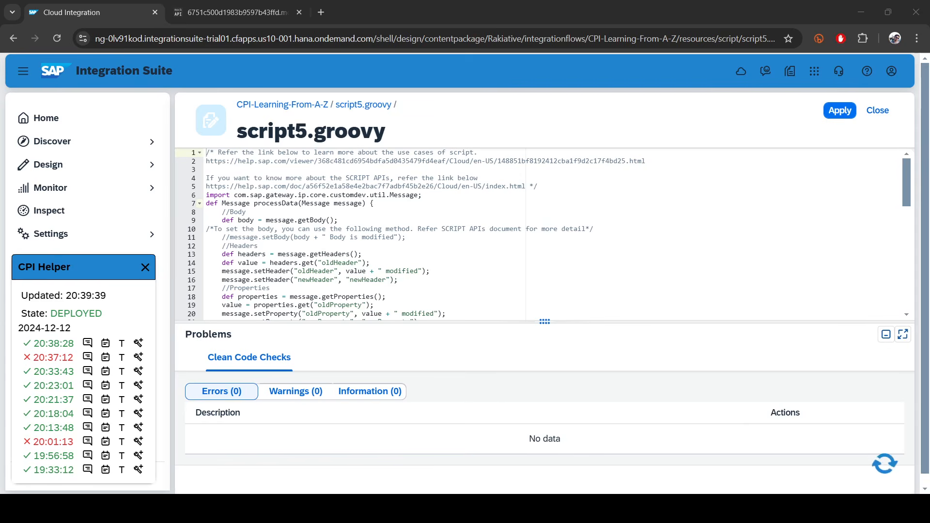
# Replace all template code in script5.groovy with the copied script that encodes spaces and square brackets in property p_api_url.
pyautogui.click(368, 262)
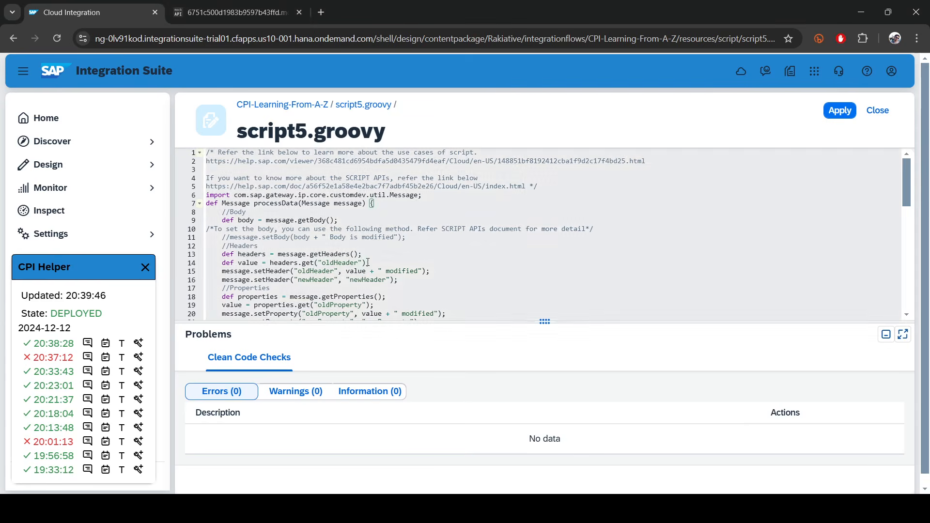
pyautogui.hotkey('ctrl', 'a')
pyautogui.hotkey('ctrl', 'v')
pyautogui.moveTo(557, 322); pyautogui.dragTo(549, 415)
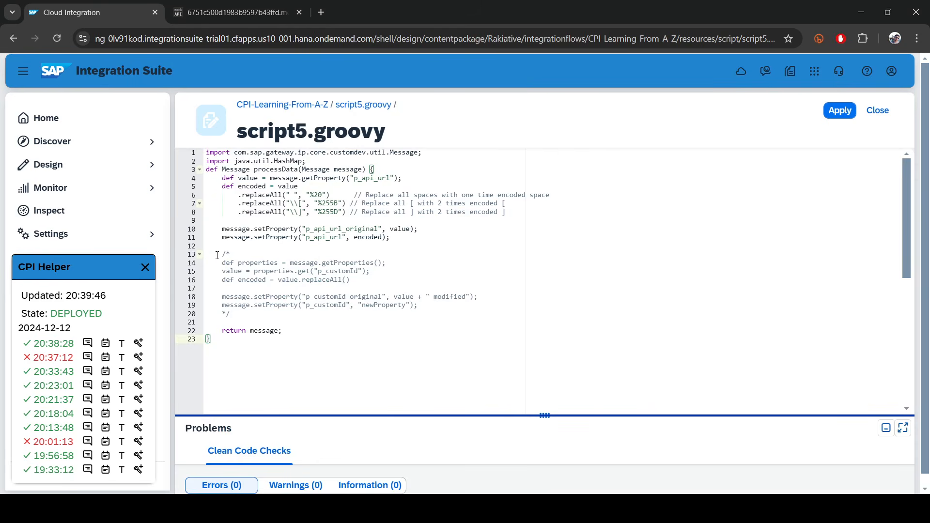
# Delete the commented-out p_customId block above the return statement in script5.groovy.
pyautogui.moveTo(268, 257); pyautogui.dragTo(221, 254)
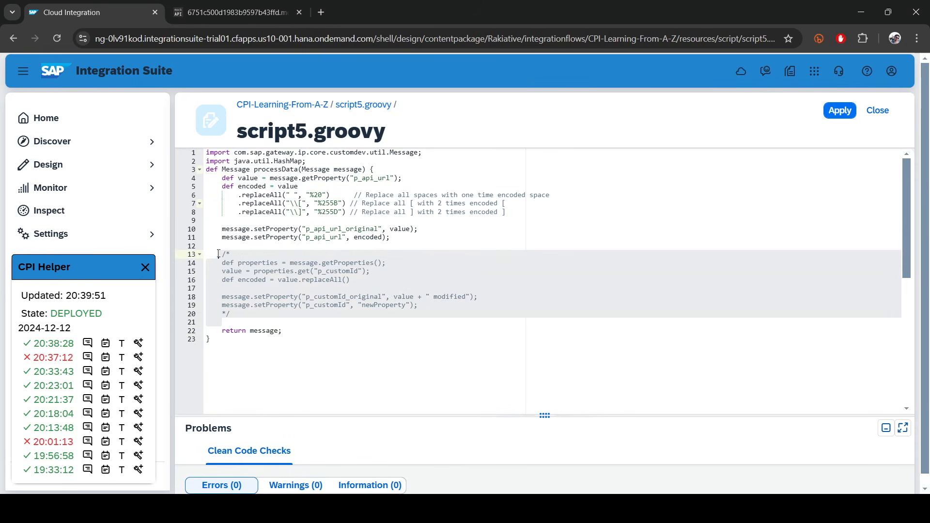
pyautogui.press('BackSpace')
pyautogui.hotkey('ctrl', 'z')
pyautogui.press('BackSpace')
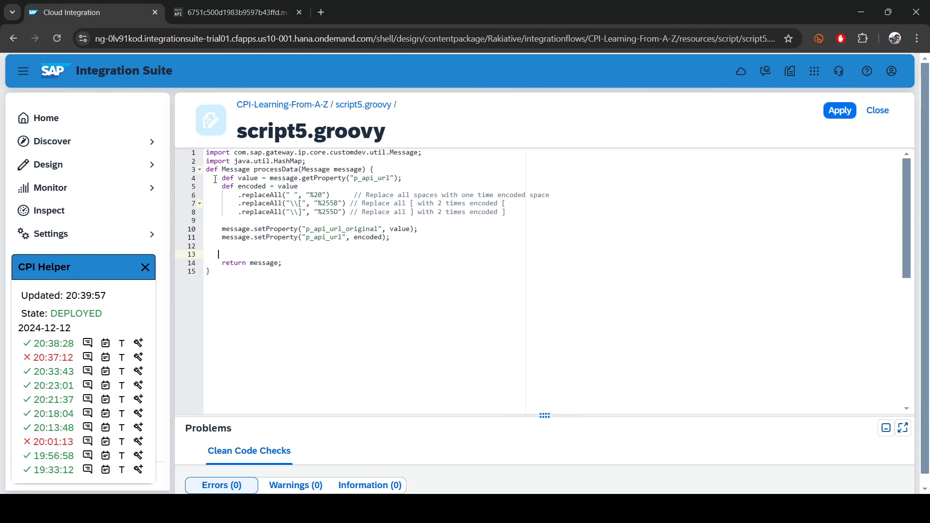
# Review how script5.groovy reads p_api_url and which replacements it applies to spaces and square brackets.
pyautogui.moveTo(215, 180); pyautogui.dragTo(443, 179)
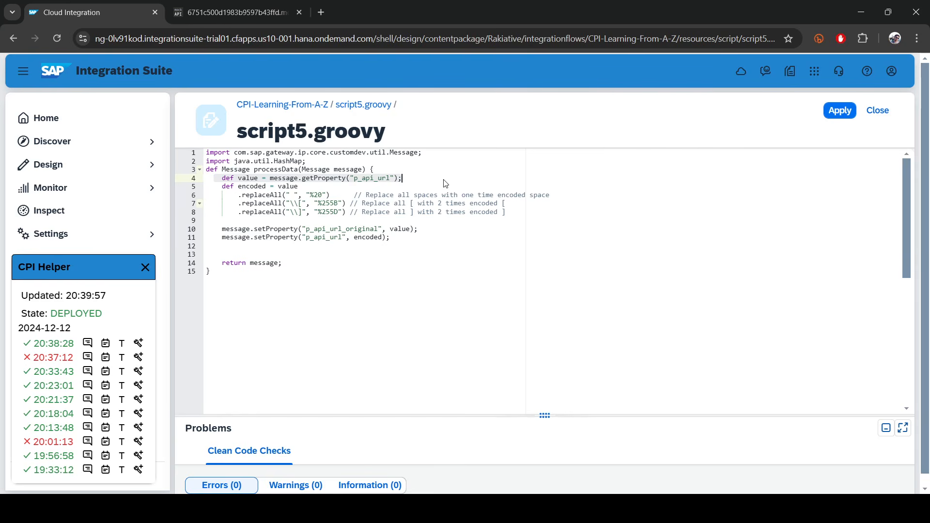
pyautogui.click(444, 180)
pyautogui.moveTo(283, 195); pyautogui.dragTo(559, 195)
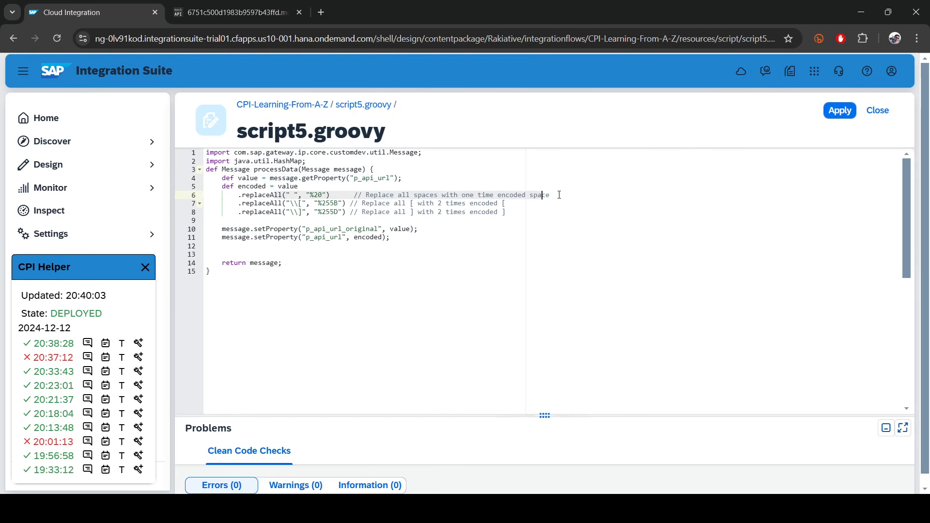
pyautogui.click(596, 194)
pyautogui.moveTo(282, 195); pyautogui.dragTo(339, 204)
pyautogui.click(283, 203)
pyautogui.click(298, 204)
pyautogui.click(311, 204)
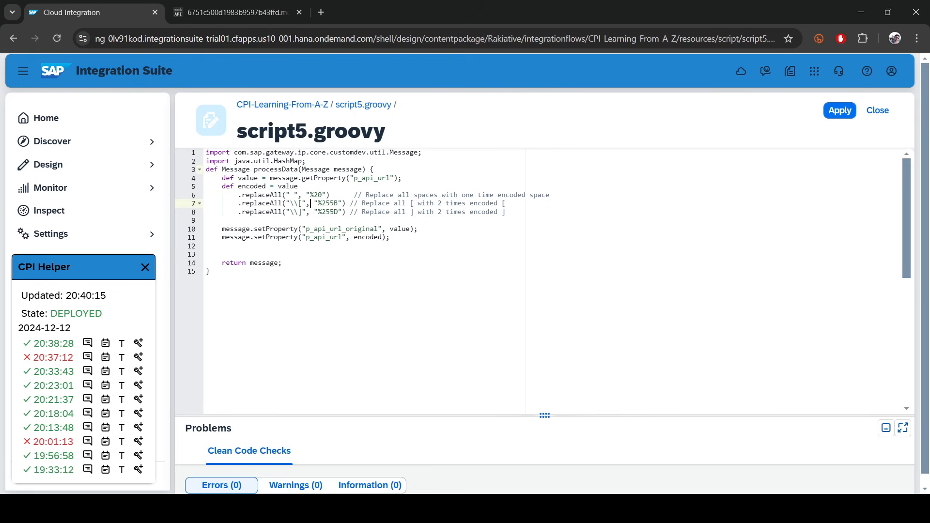
pyautogui.hotkey('alt', 'Tab')
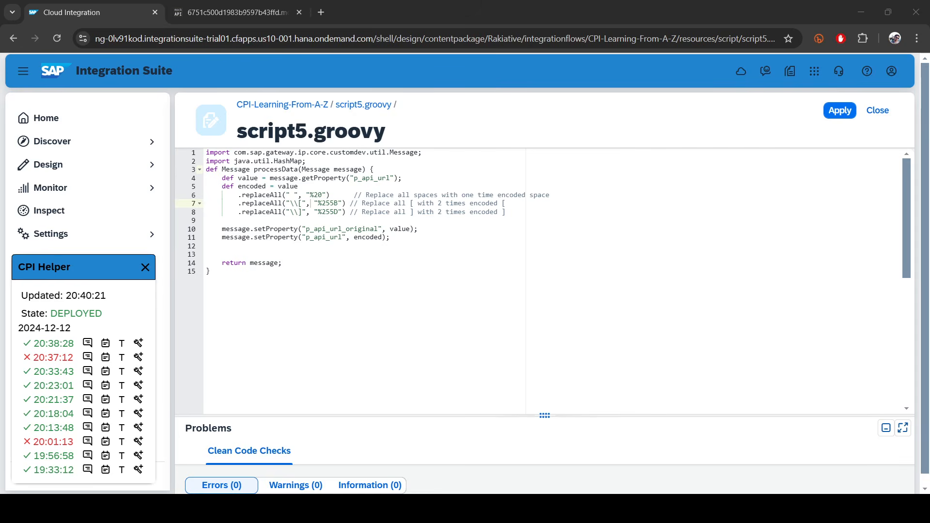
# Check the square-bracket replacements and the properties set in script5.groovy, and apply the script changes.
pyautogui.click(317, 203)
pyautogui.click(305, 203)
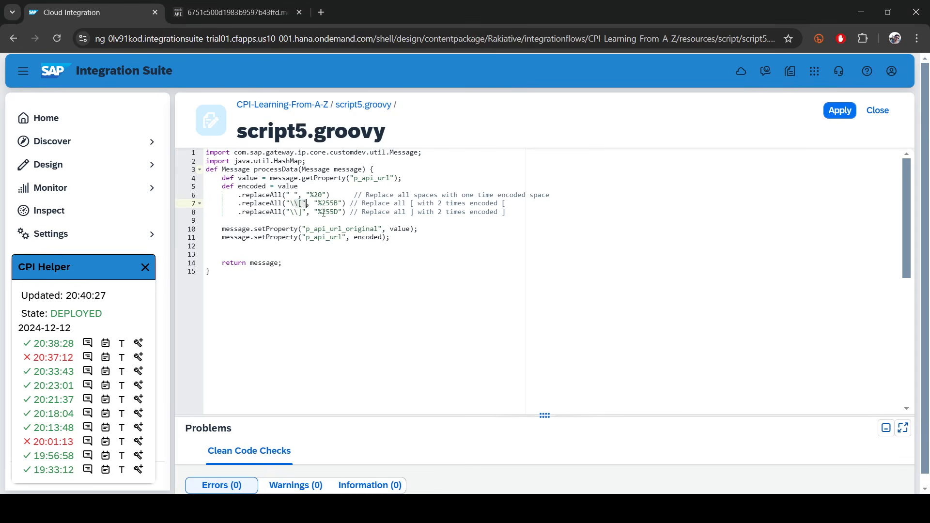
pyautogui.moveTo(324, 214); pyautogui.dragTo(343, 212)
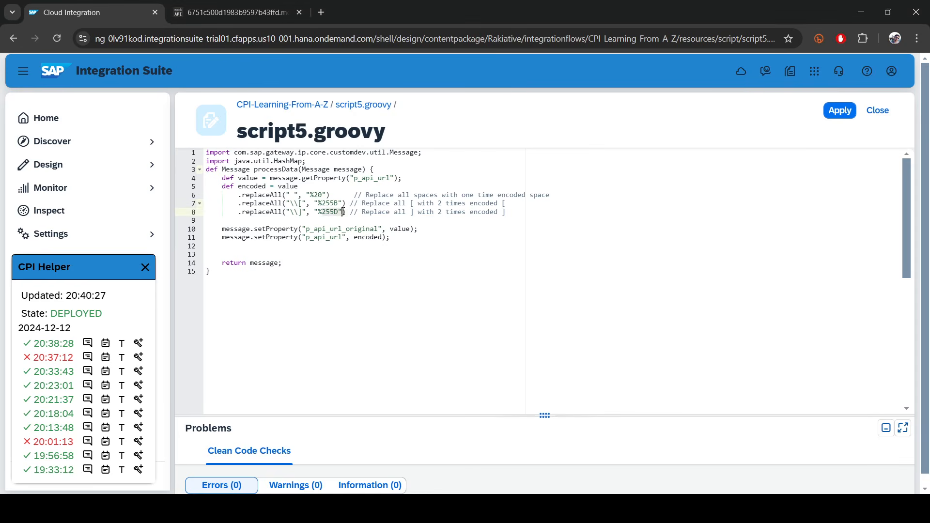
pyautogui.click(303, 212)
pyautogui.click(427, 232)
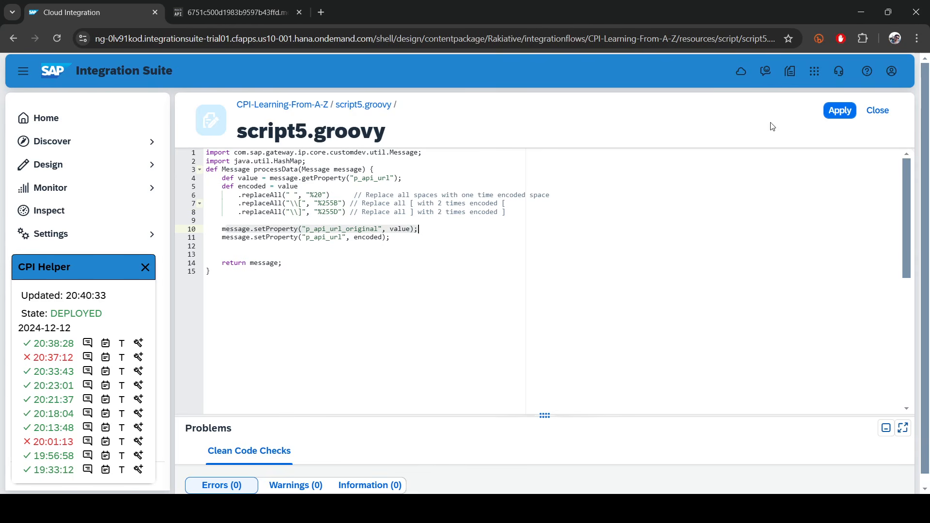
pyautogui.click(840, 111)
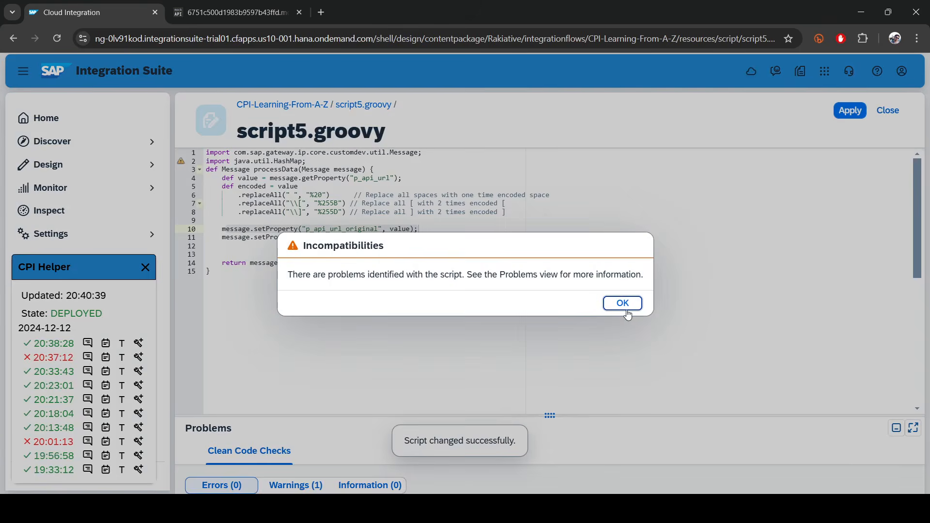
pyautogui.click(625, 310)
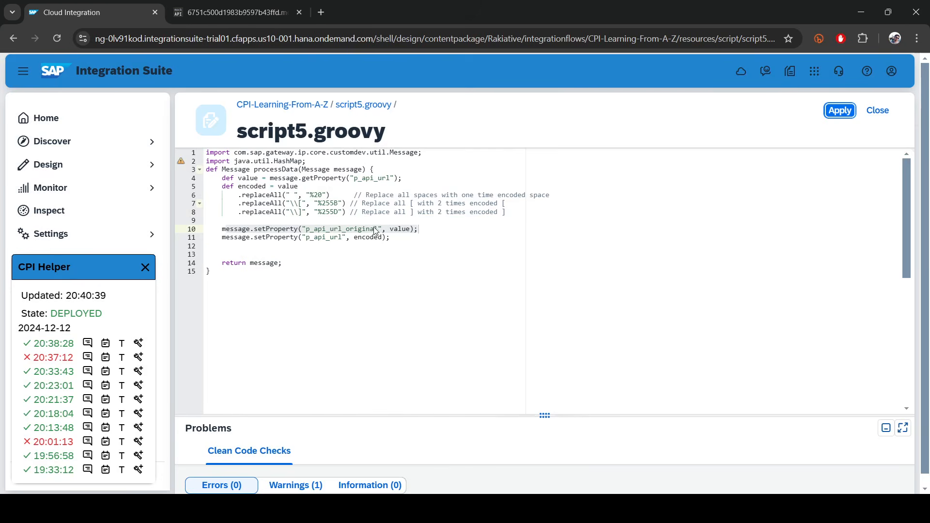
pyautogui.click(320, 237)
pyautogui.click(839, 111)
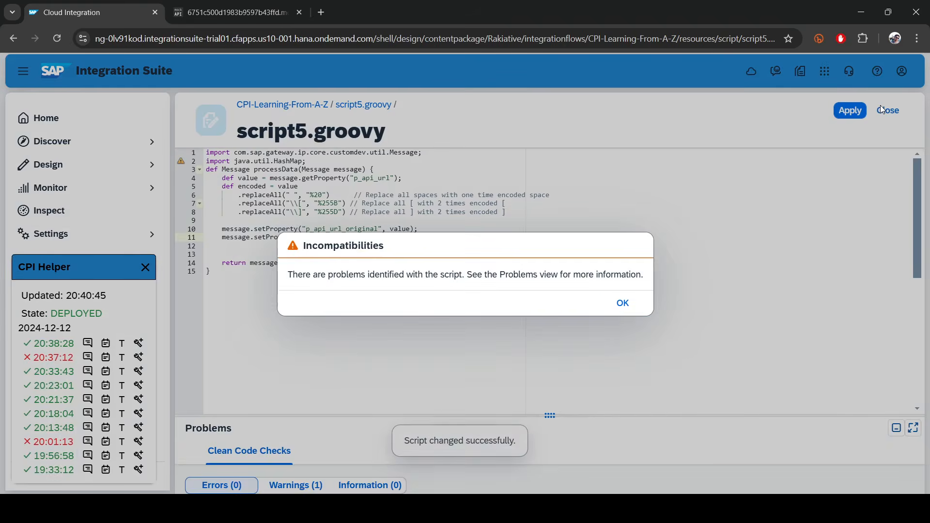
pyautogui.click(611, 307)
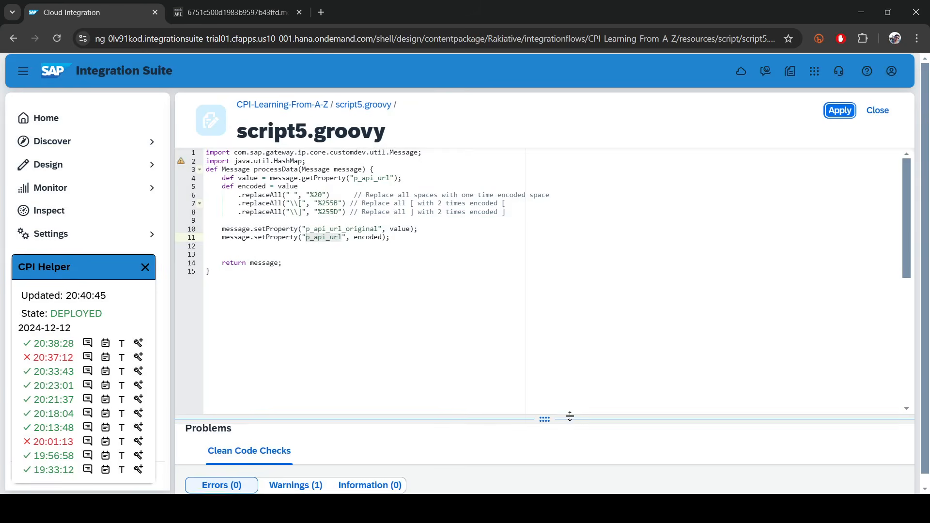
# Inspect the Clean Code Checks warnings reported for script5.groovy.
pyautogui.moveTo(570, 417); pyautogui.dragTo(596, 277)
pyautogui.click(296, 350)
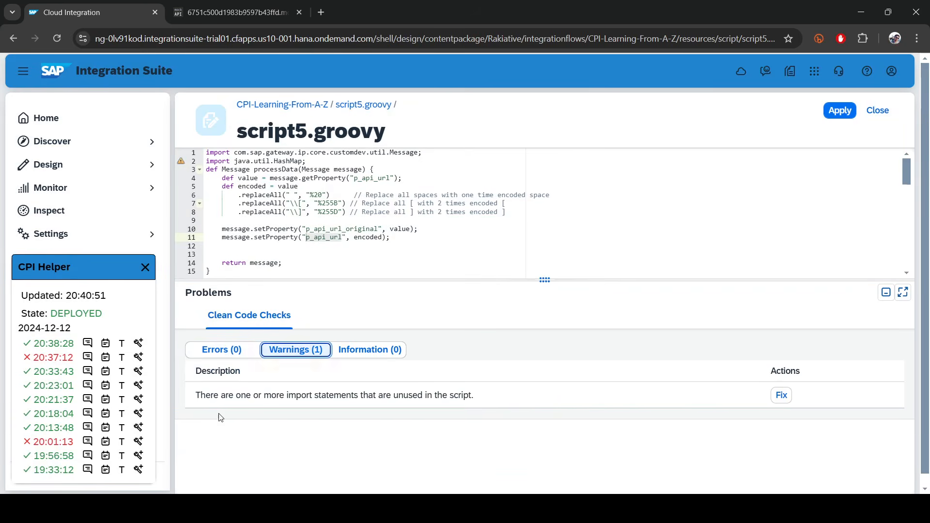
pyautogui.click(547, 280)
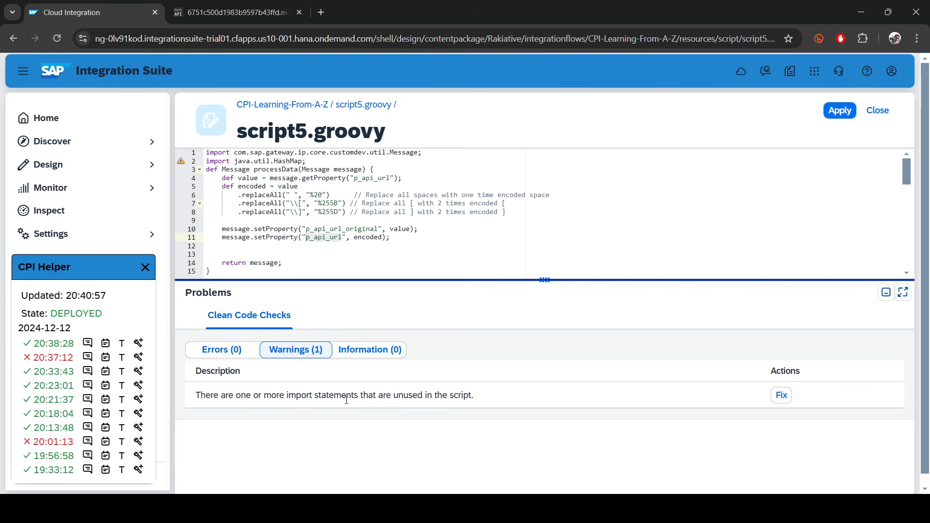
pyautogui.moveTo(533, 280); pyautogui.dragTo(501, 387)
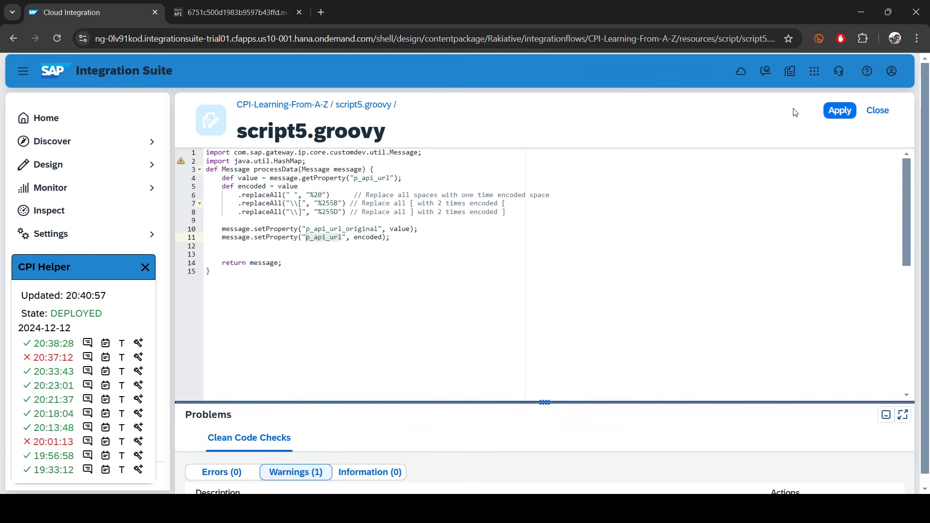
# Apply script5.groovy once more, close the script editor, and save the CPI-Learning-From-A-Z integration flow.
pyautogui.click(840, 110)
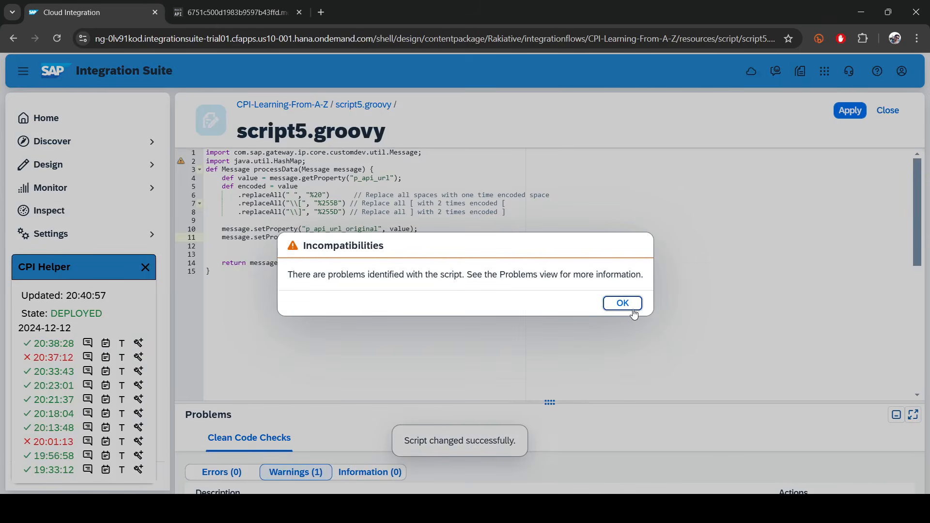
pyautogui.click(623, 304)
pyautogui.click(888, 111)
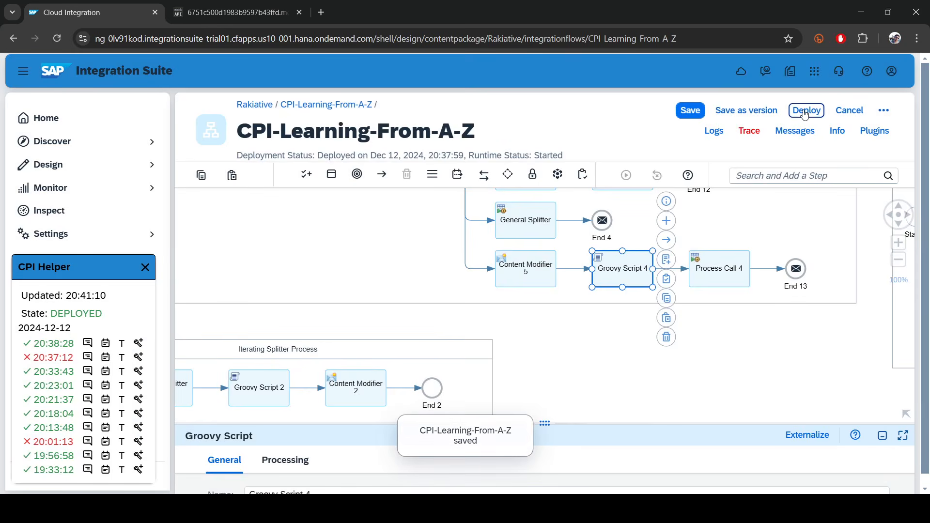
# Deploy CPI-Learning-From-A-Z on the Cloud Integration runtime profile.
pyautogui.click(804, 113)
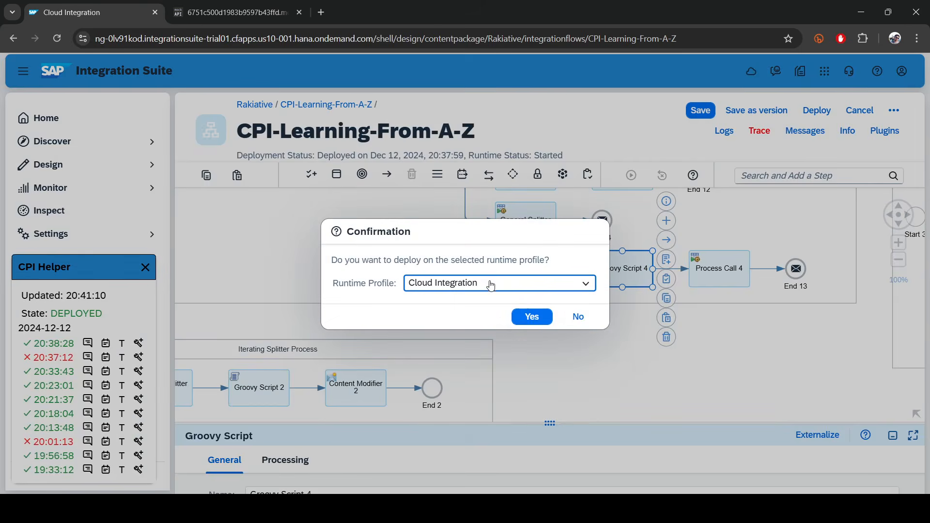
pyautogui.click(534, 318)
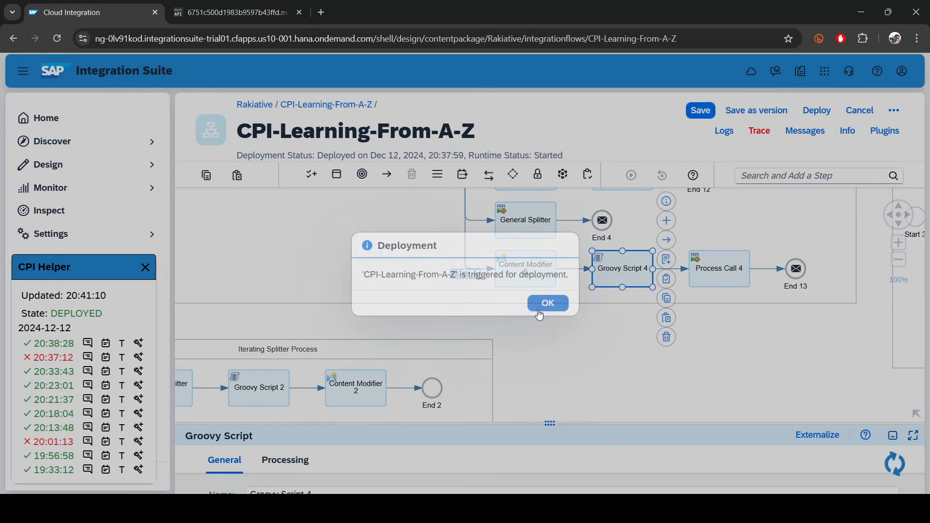
pyautogui.click(539, 314)
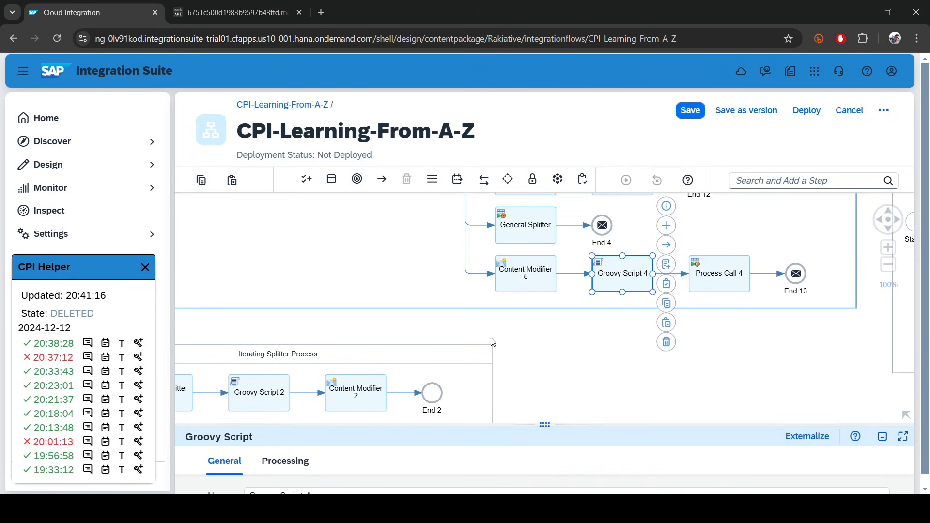
# Check the deployment status details of the CPI-Learning-From-A-Z integration flow.
pyautogui.moveTo(546, 425); pyautogui.dragTo(534, 303)
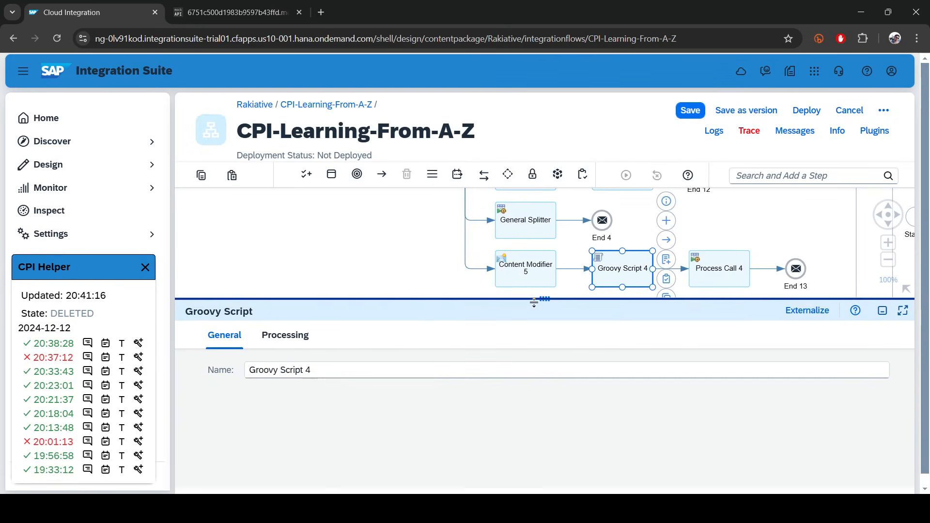
pyautogui.click(361, 267)
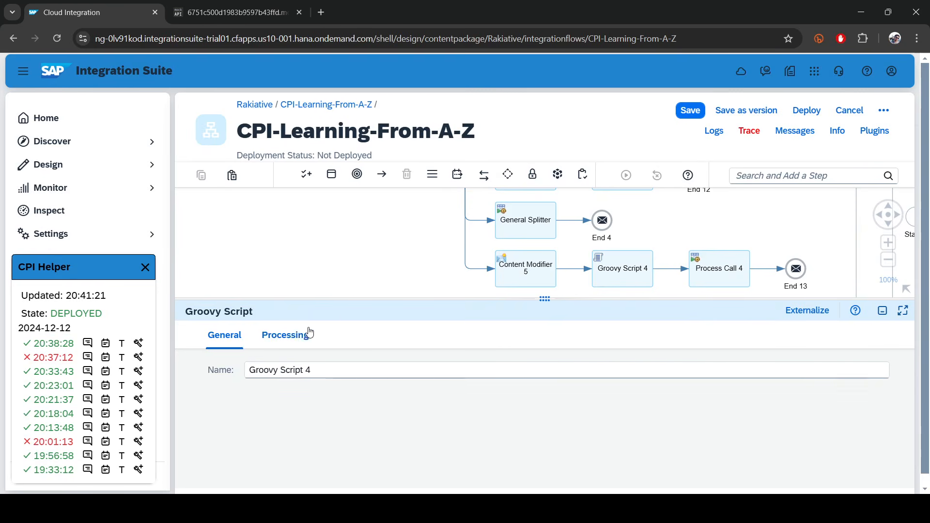
pyautogui.moveTo(502, 298); pyautogui.dragTo(499, 399)
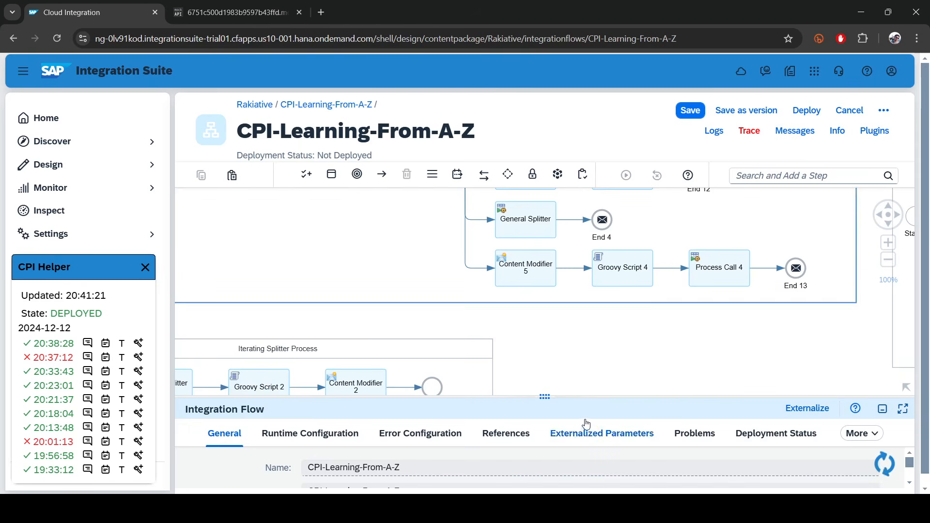
pyautogui.click(763, 434)
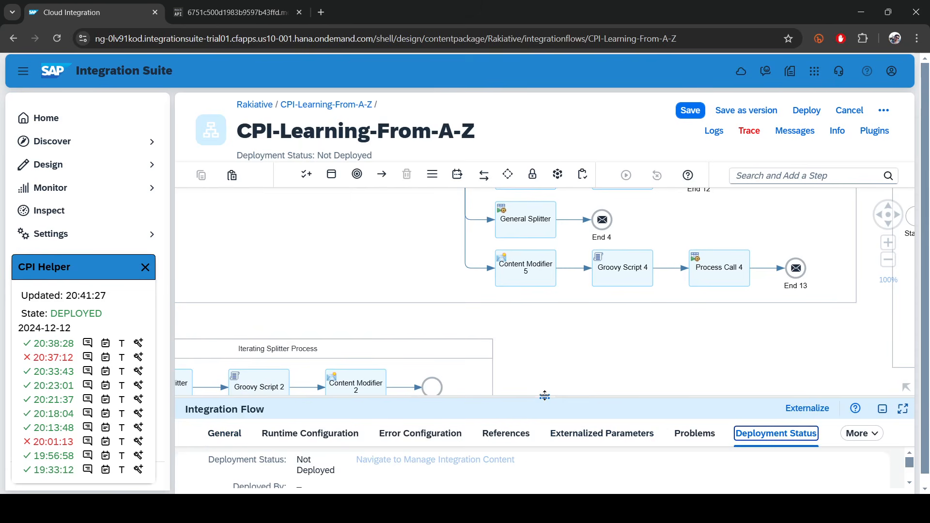
pyautogui.moveTo(544, 397); pyautogui.dragTo(544, 320)
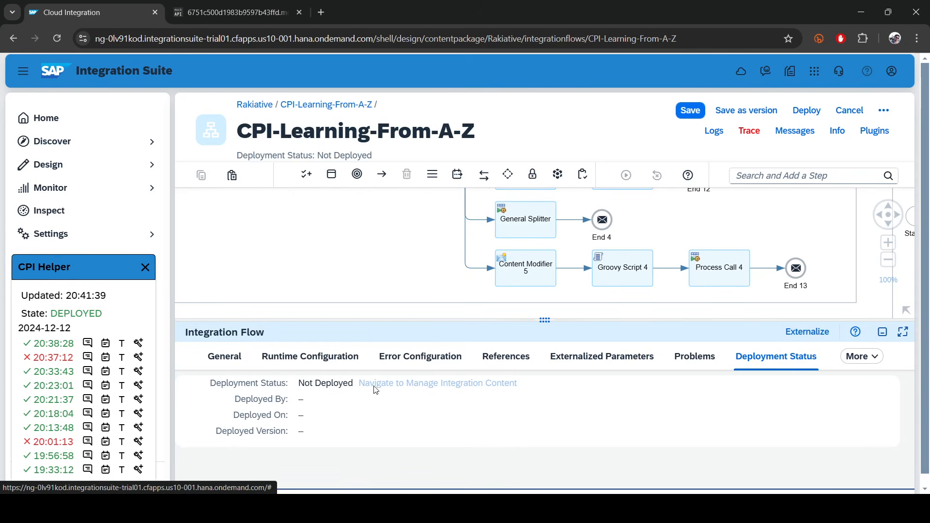
pyautogui.moveTo(299, 384); pyautogui.dragTo(519, 393)
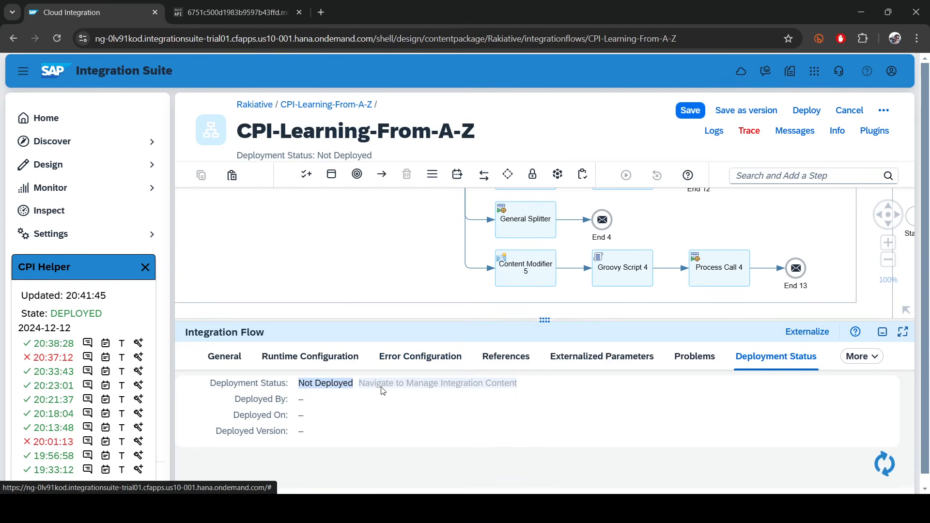
pyautogui.moveTo(298, 388); pyautogui.dragTo(503, 395)
pyautogui.click(549, 434)
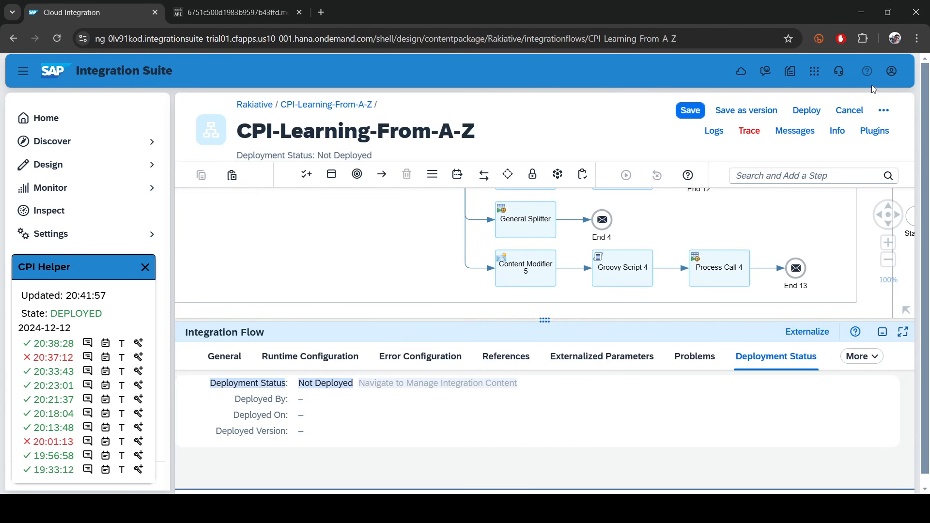
# Redeploy the CPI-Learning-From-A-Z integration flow using the Cloud Integration runtime profile.
pyautogui.click(808, 114)
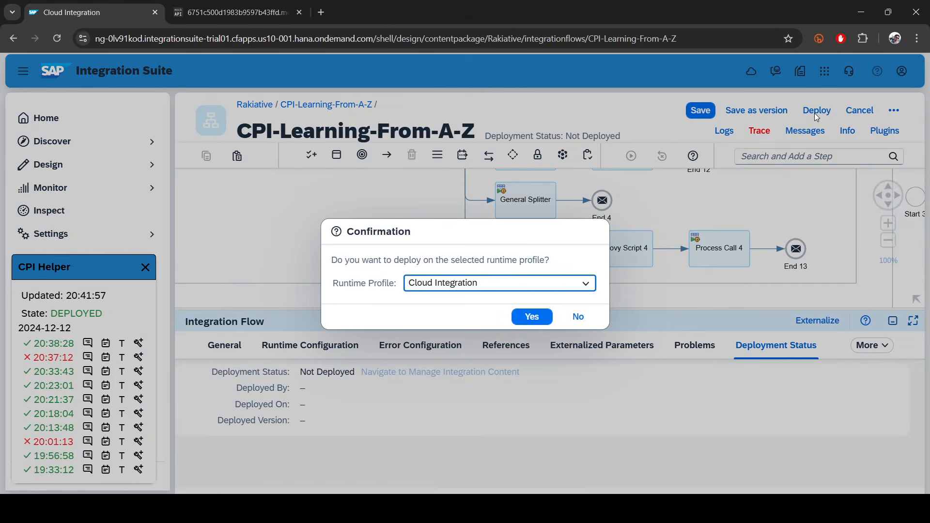
pyautogui.click(532, 316)
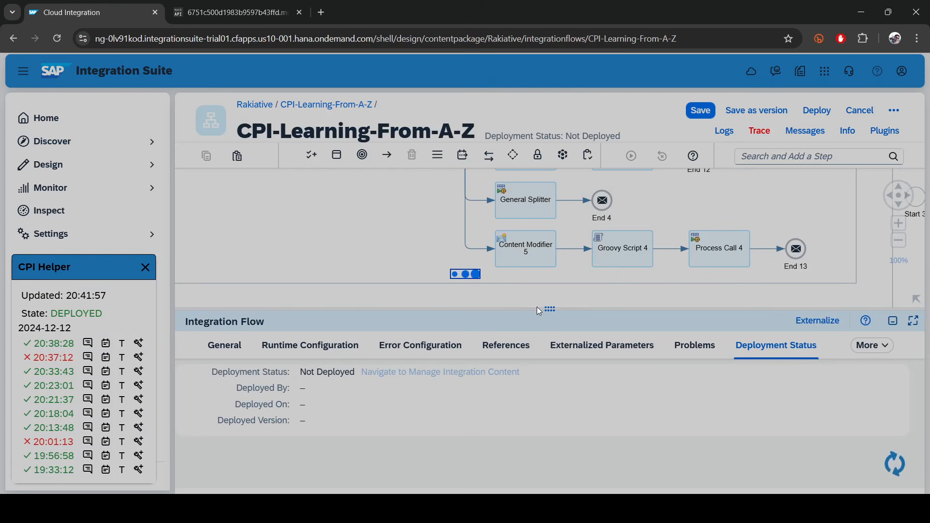
pyautogui.click(548, 305)
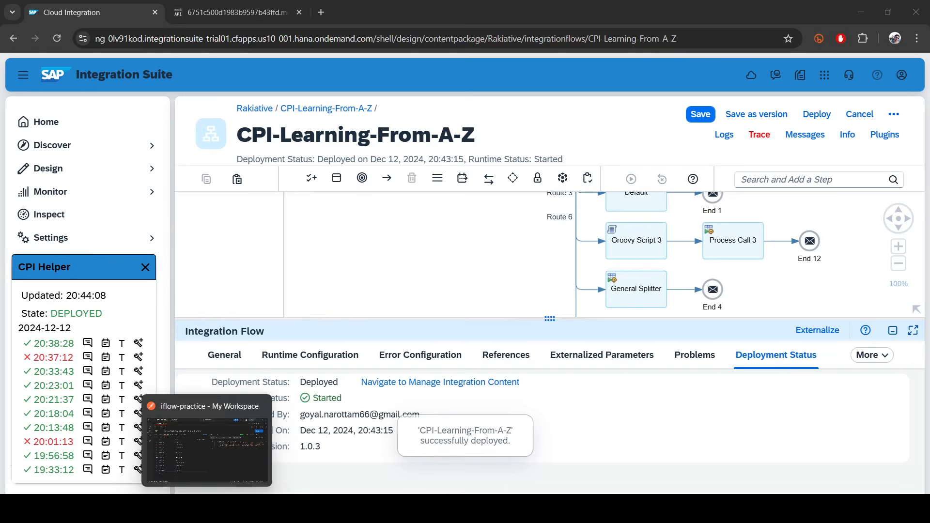
# Switch to Postman and resend the iflow-practice POST request with the routeName header HttpRequest enabled.
pyautogui.click(207, 509)
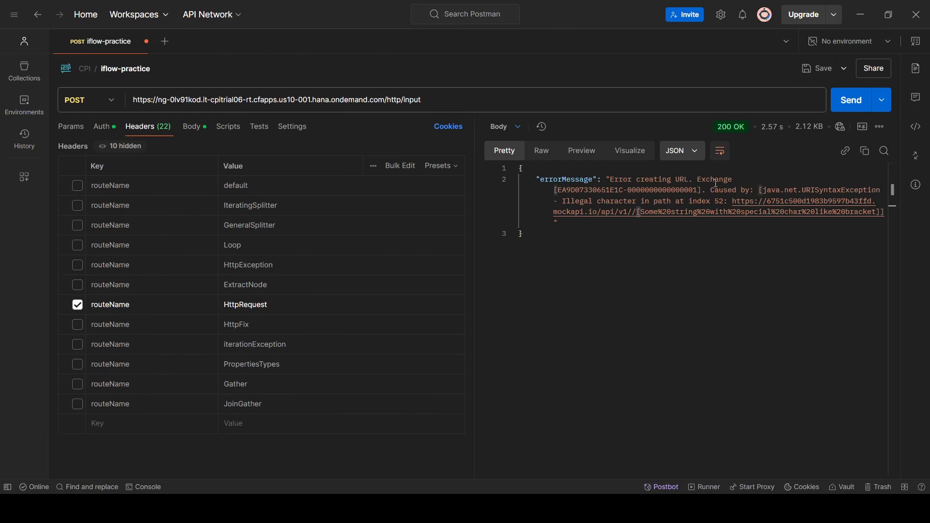
pyautogui.moveTo(611, 179); pyautogui.dragTo(800, 232)
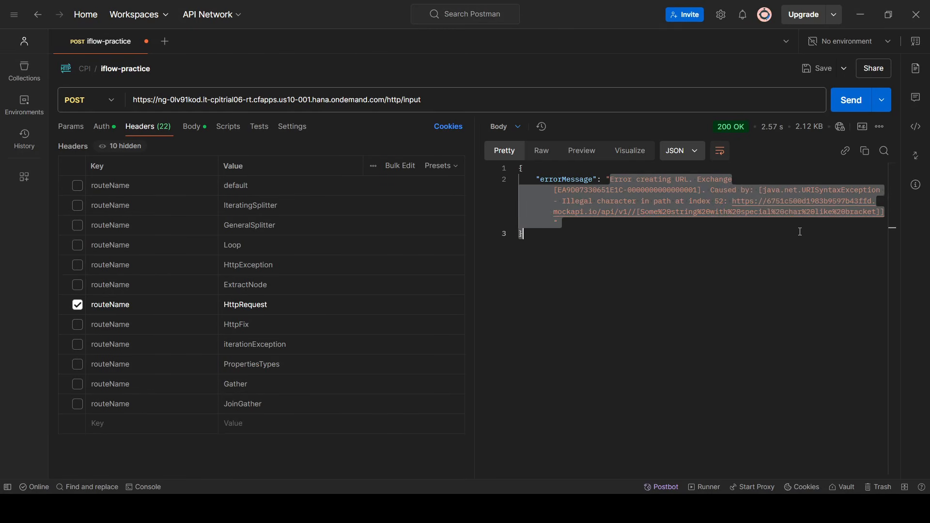
pyautogui.click(852, 102)
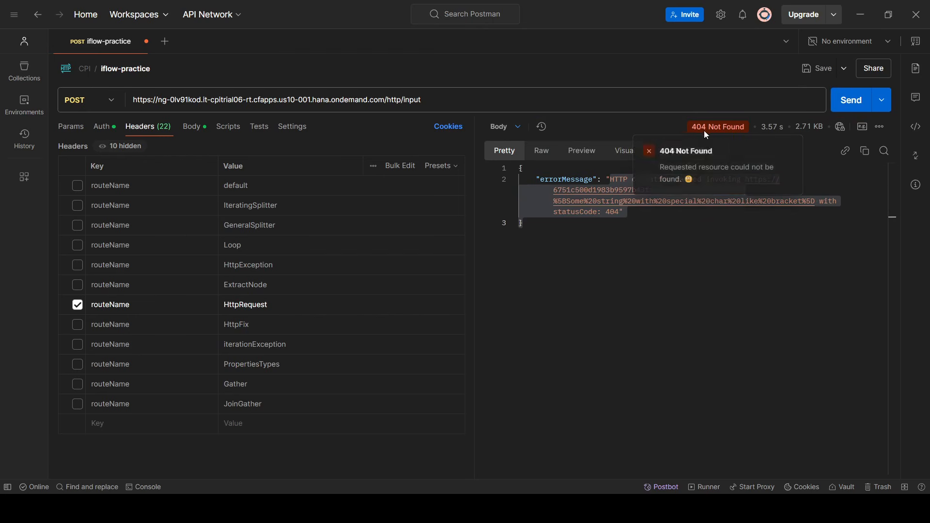
# Examine the response's status code and errorMessage, especially the encoded path in the invoked URL.
pyautogui.click(688, 287)
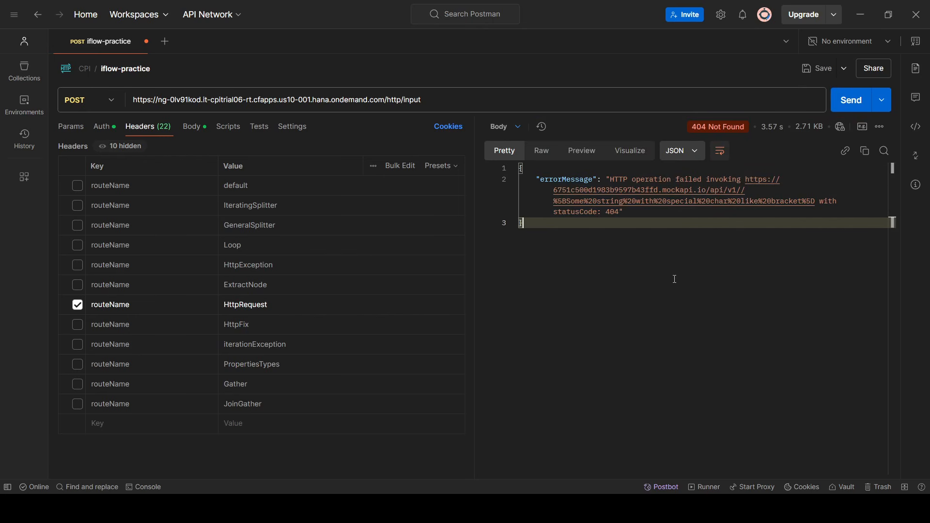
pyautogui.moveTo(639, 213); pyautogui.dragTo(533, 180)
pyautogui.click(631, 244)
pyautogui.moveTo(713, 129)
pyautogui.moveTo(535, 178); pyautogui.dragTo(758, 220)
pyautogui.click(757, 222)
pyautogui.moveTo(554, 201); pyautogui.dragTo(773, 203)
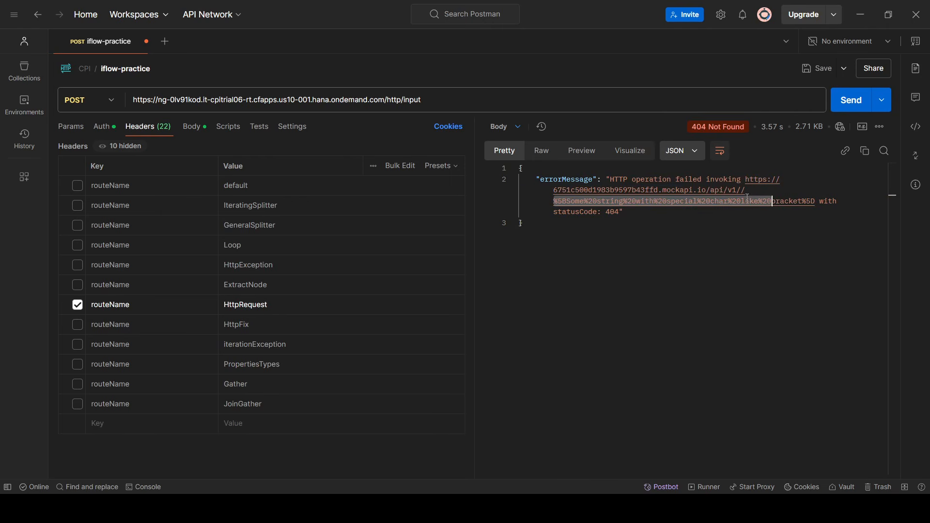
# Return to Integration Suite, activate inline debugging for the 20:44:23 message run, and view the executed steps in the Exception Handler Process.
pyautogui.click(860, 15)
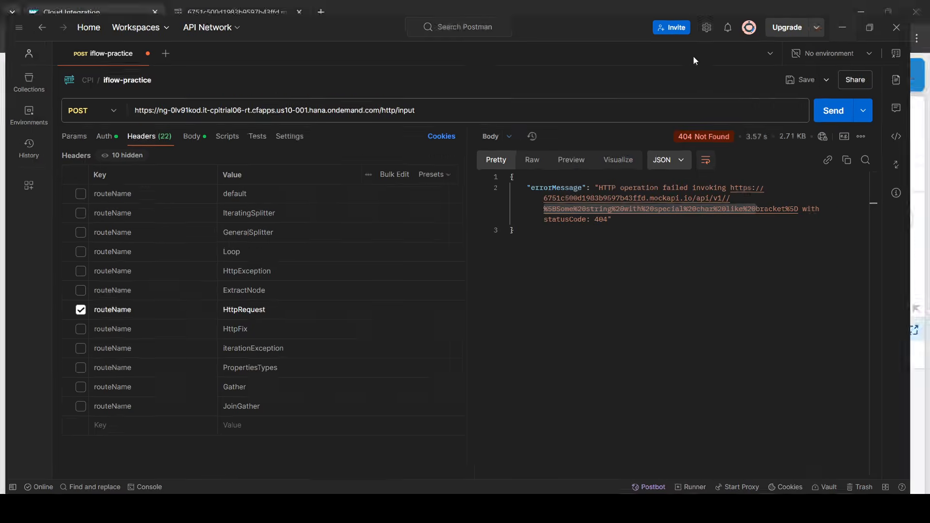
pyautogui.click(219, 7)
pyautogui.click(82, 5)
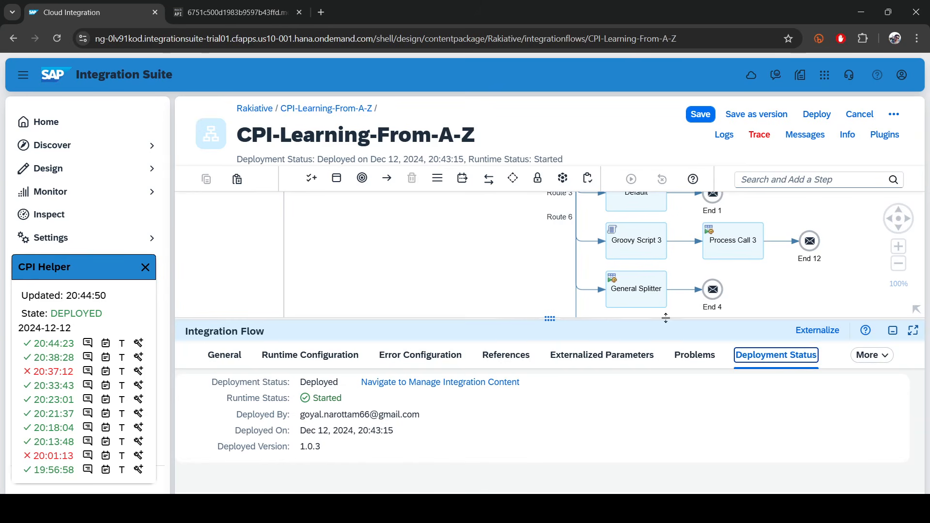
pyautogui.moveTo(551, 320); pyautogui.dragTo(551, 437)
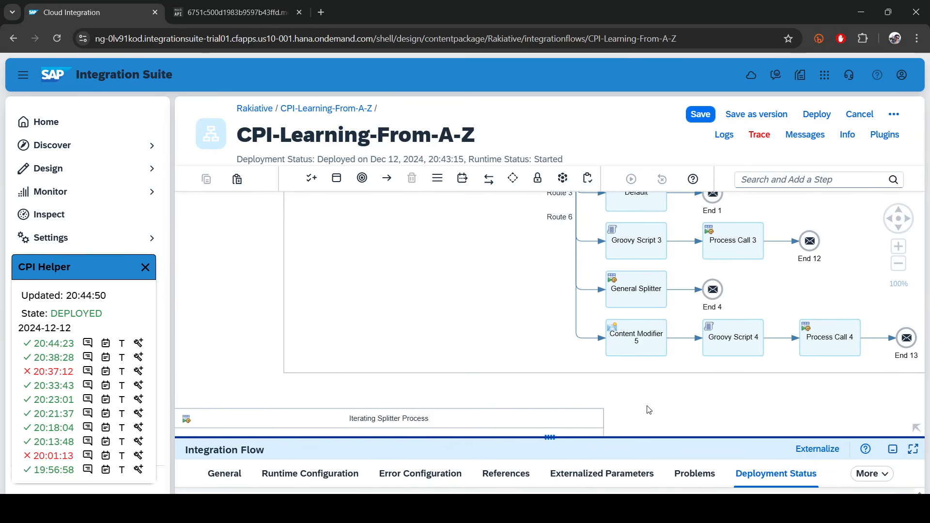
pyautogui.click(138, 343)
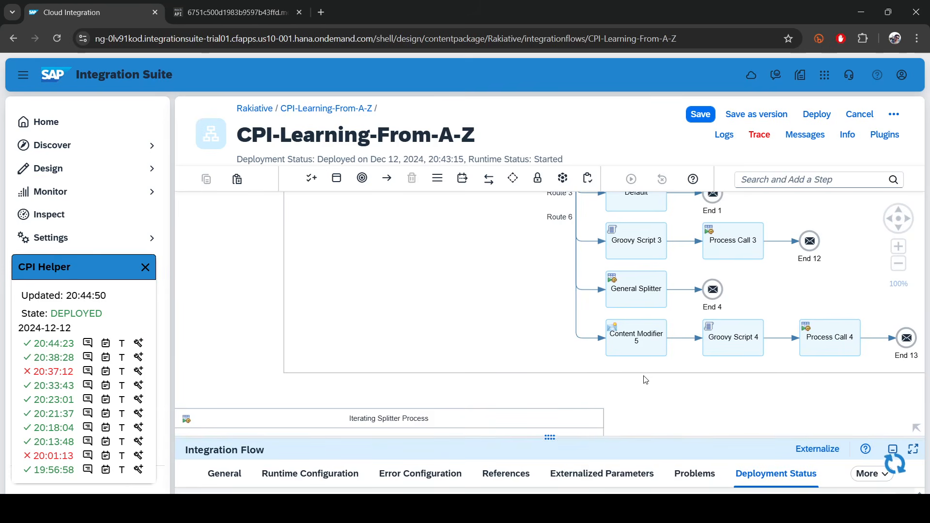
pyautogui.moveTo(699, 400); pyautogui.dragTo(467, 257)
pyautogui.moveTo(407, 342); pyautogui.dragTo(555, 289)
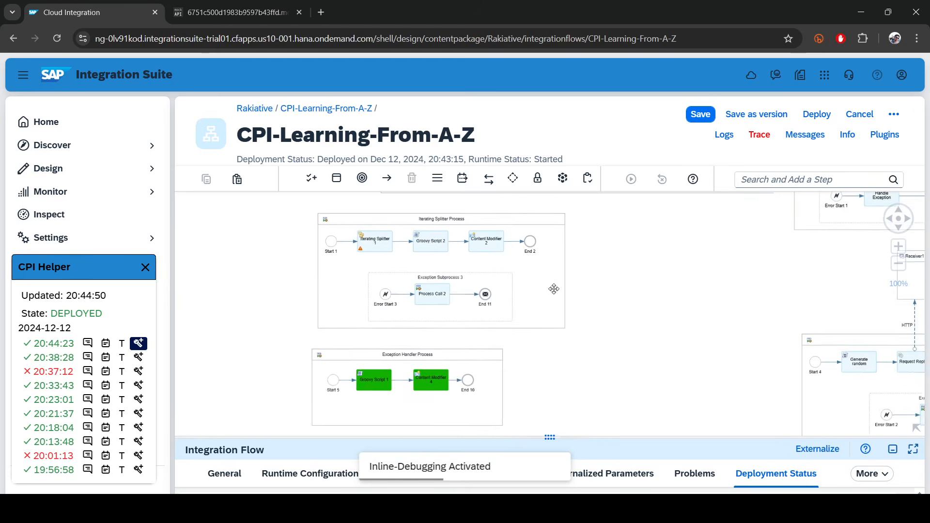
# Inspect the executed steps in the Http Req Process and open the trace of the 20:44:23 message run.
pyautogui.scroll(-4, 571, 324)
pyautogui.moveTo(609, 400); pyautogui.dragTo(602, 299)
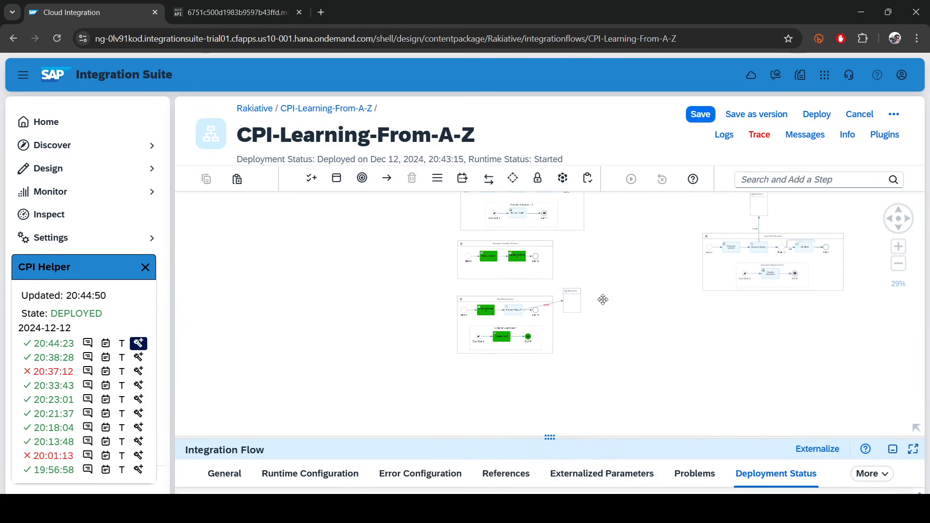
pyautogui.scroll(5, 539, 306)
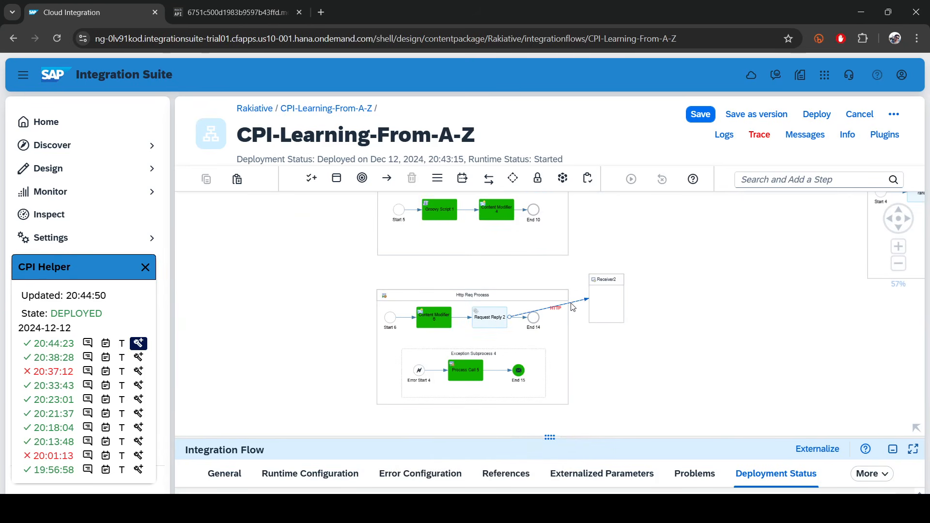
pyautogui.click(122, 343)
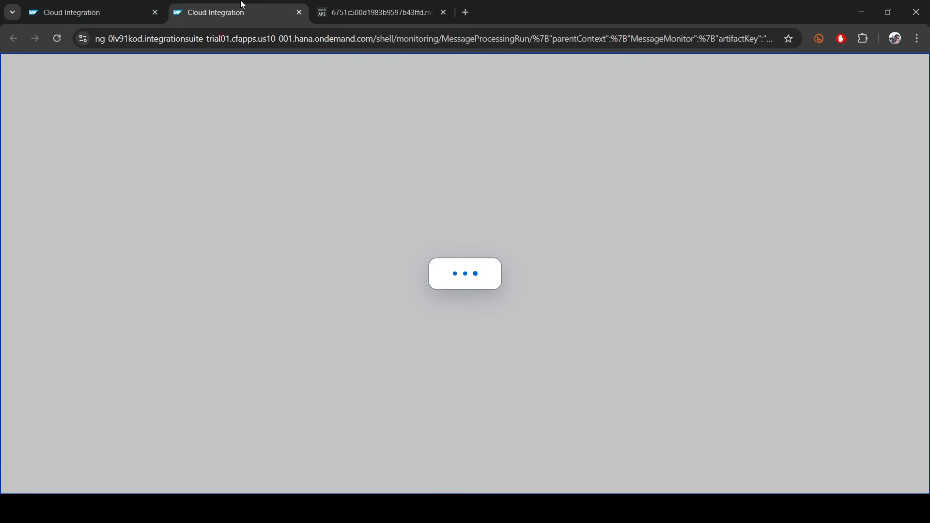
pyautogui.click(127, 5)
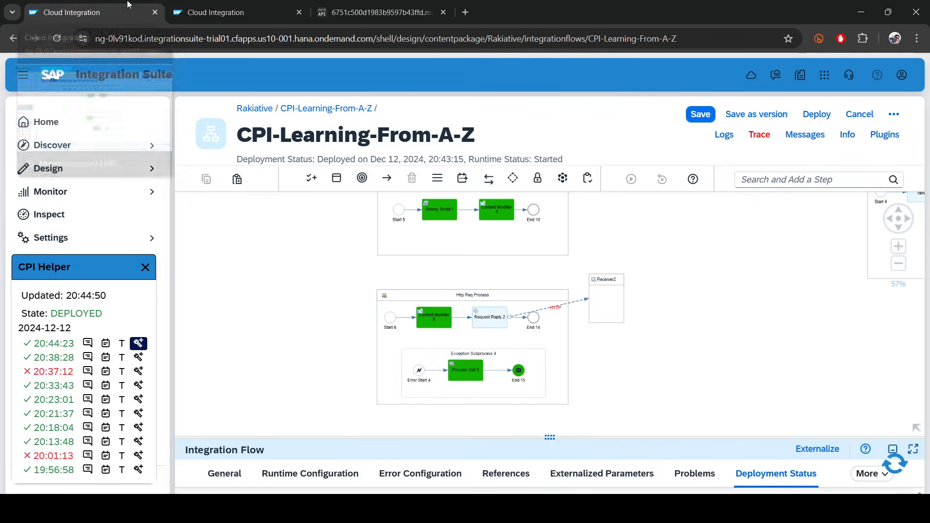
pyautogui.click(216, 12)
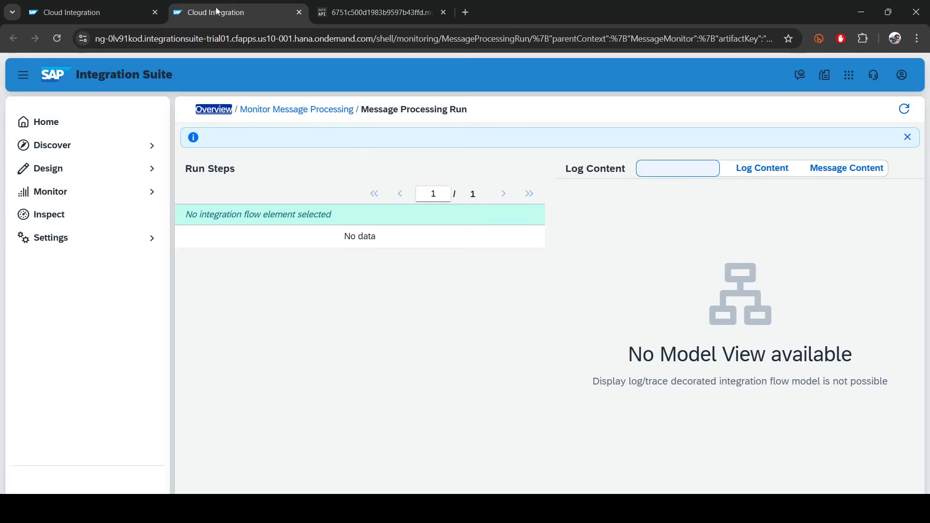
# Return to the integration flow and open the properties of the HTTP channel between Request Reply 2 and Receiver2.
pyautogui.click(92, 12)
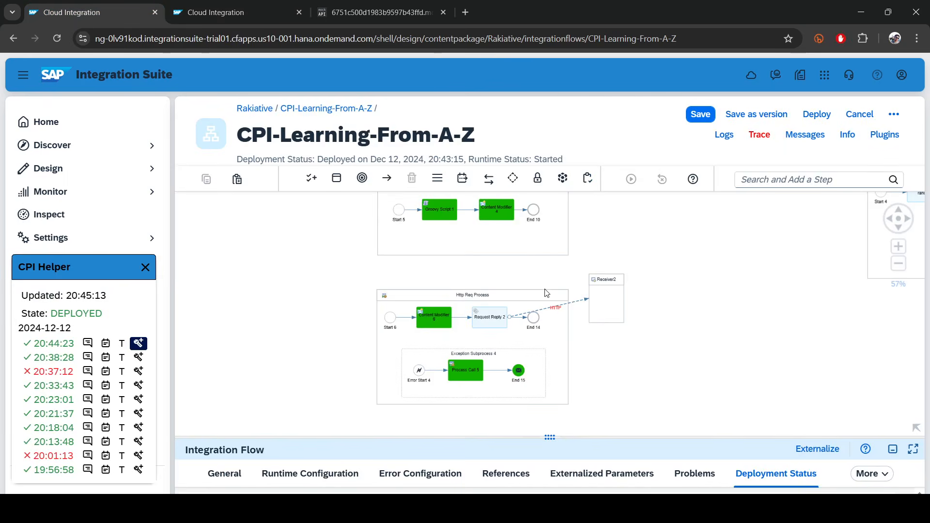
pyautogui.click(559, 306)
pyautogui.click(559, 305)
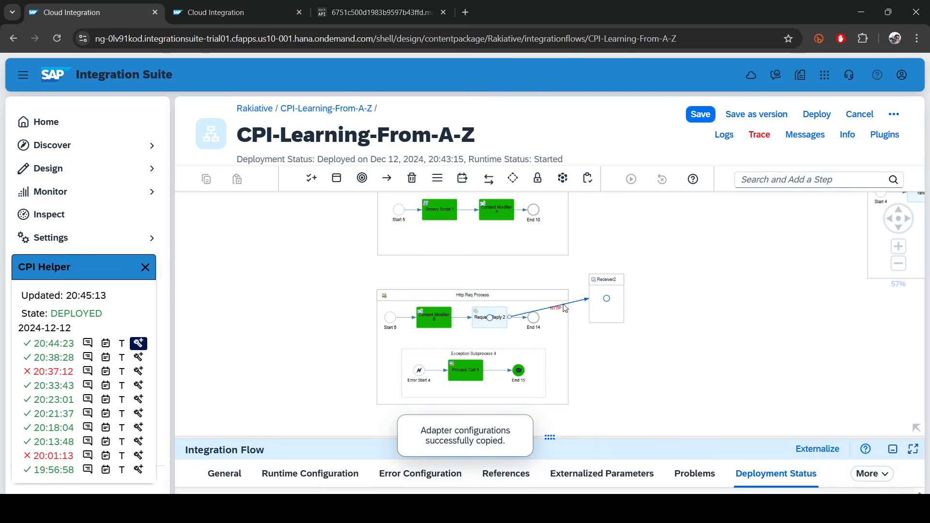
pyautogui.click(565, 308)
pyautogui.scroll(3, 564, 309)
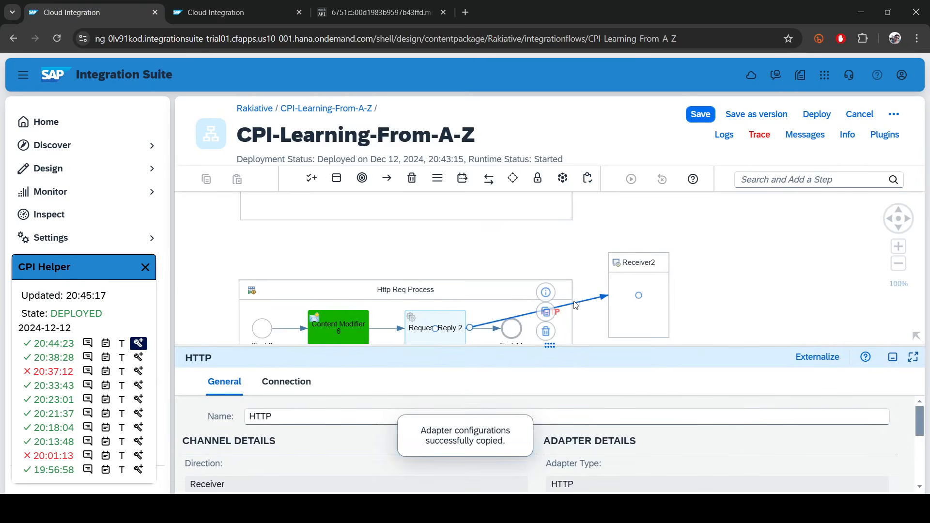
# Go back to the message processing run and select the HTTP run step marked with an error.
pyautogui.click(213, 6)
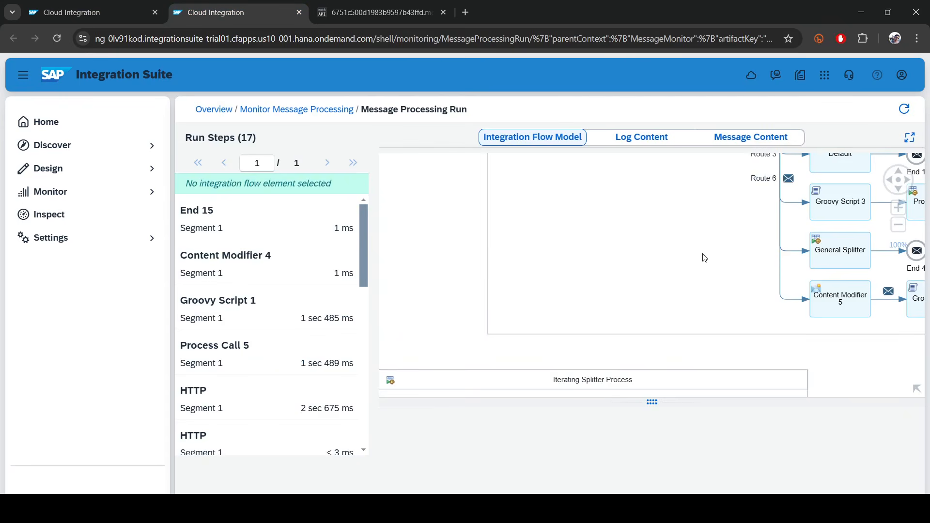
pyautogui.scroll(-5, 705, 258)
pyautogui.scroll(-6, 243, 318)
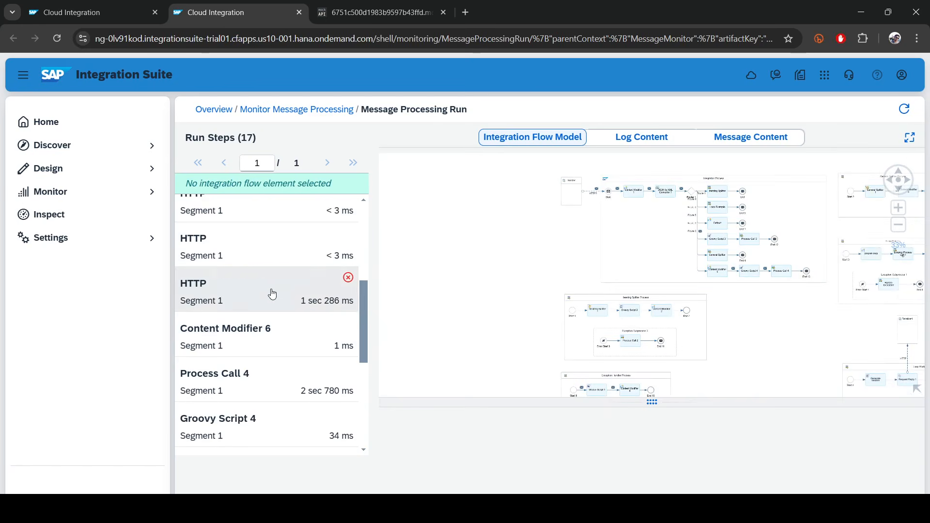
pyautogui.click(273, 293)
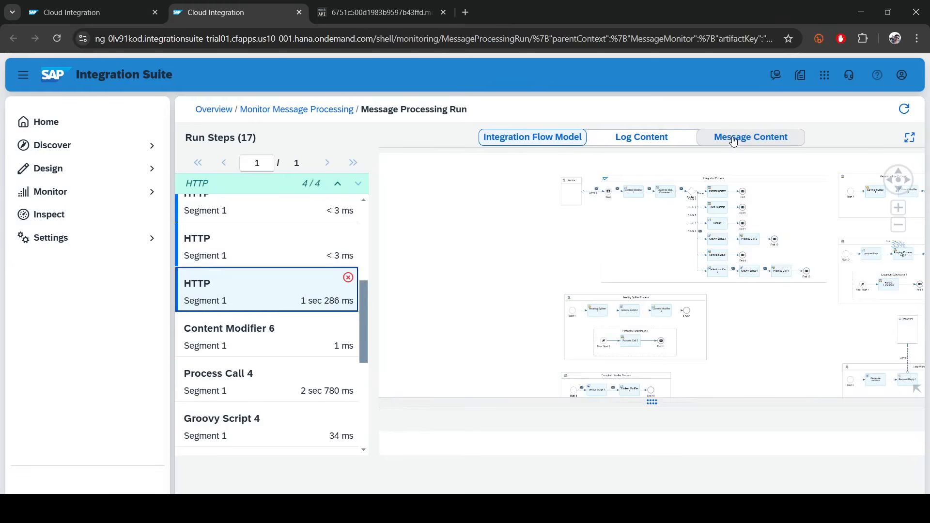
# Check the HTTP step's message payload, and read its log content for the error details and the invoked URL.
pyautogui.click(733, 141)
pyautogui.click(563, 196)
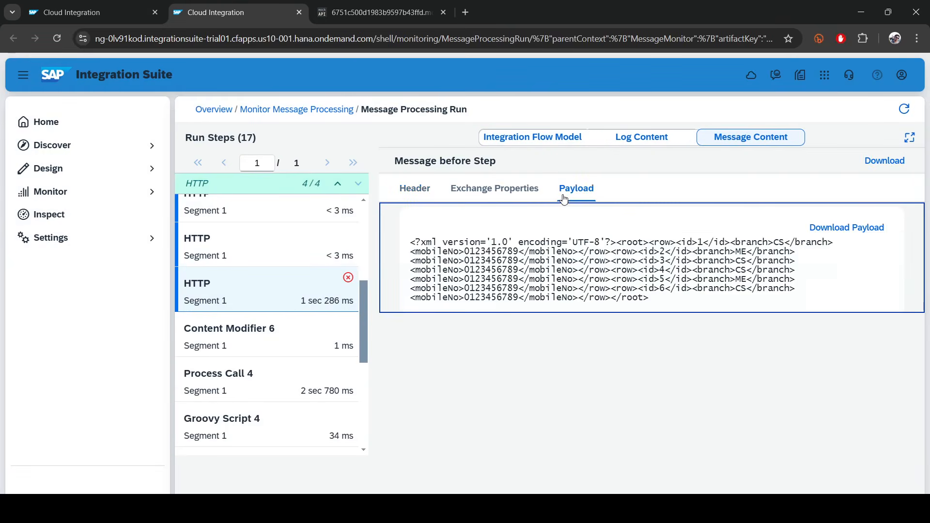
pyautogui.click(644, 138)
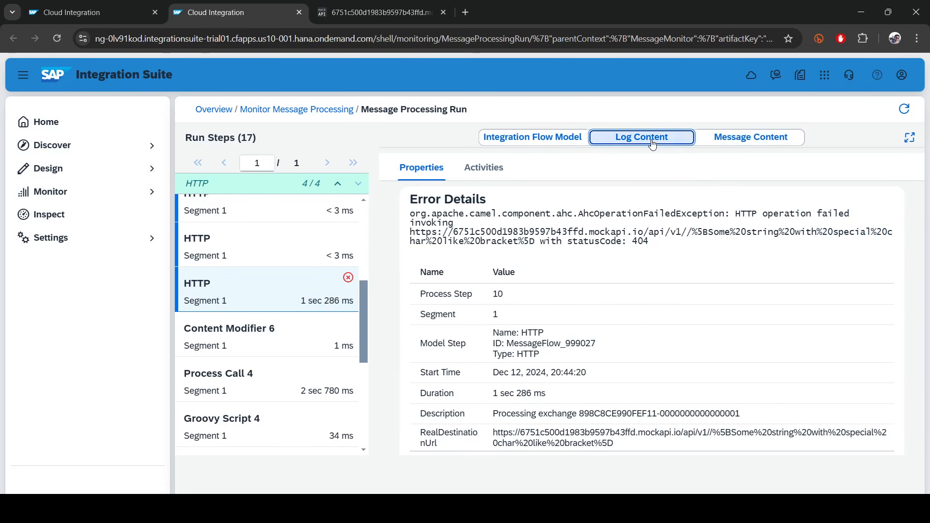
pyautogui.moveTo(648, 243); pyautogui.dragTo(514, 242)
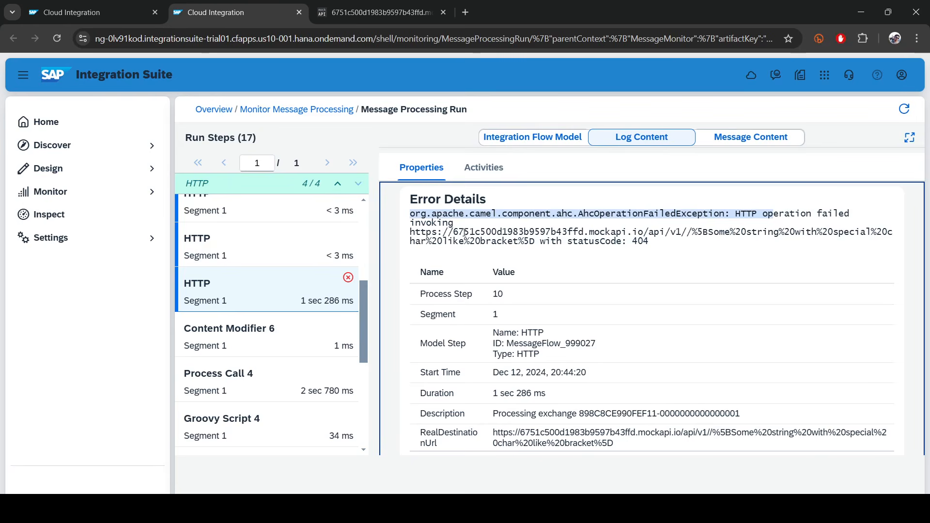
# Examine the status code in the HTTP step's error details and return to the CPI-Learning-From-A-Z flow.
pyautogui.moveTo(647, 241); pyautogui.dragTo(557, 244)
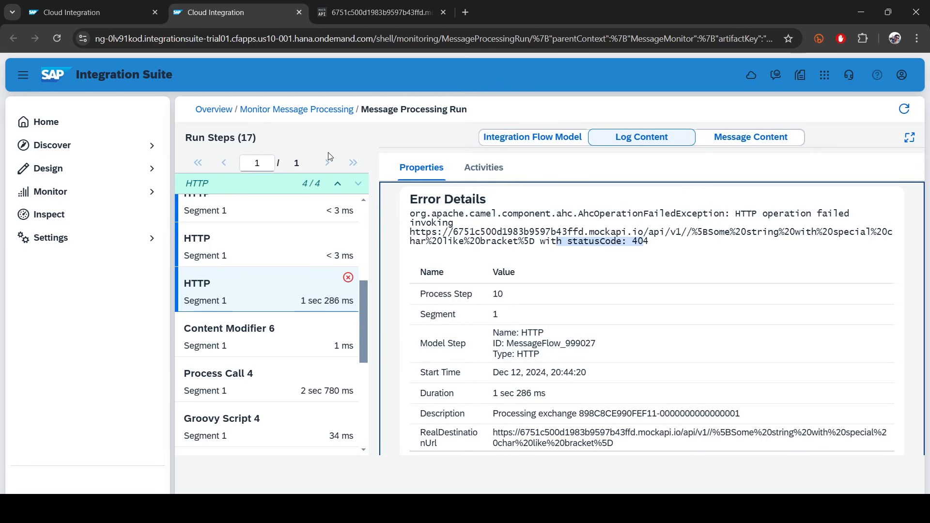
pyautogui.click(93, 11)
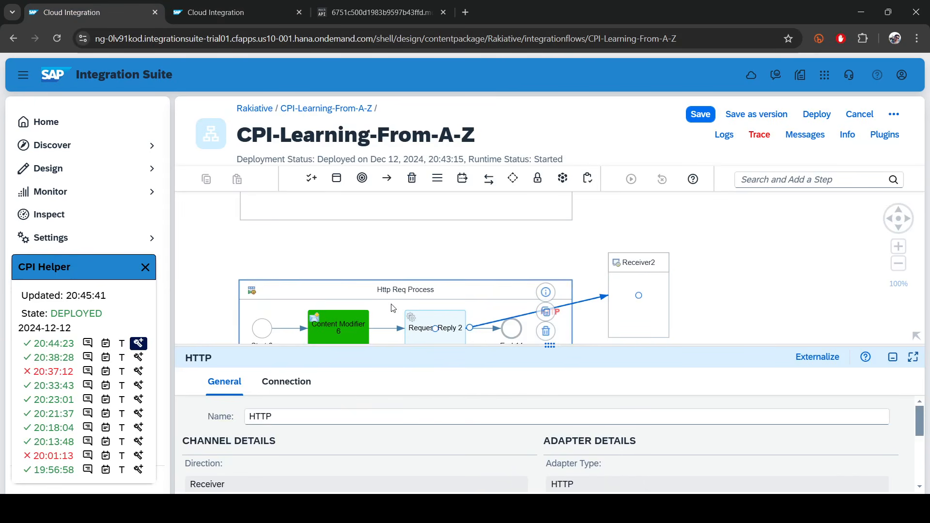
# In Postman, enable the routeName header with value PropertiesTypes, disable the HttpRequest one, and return to the integration flow.
pyautogui.click(221, 509)
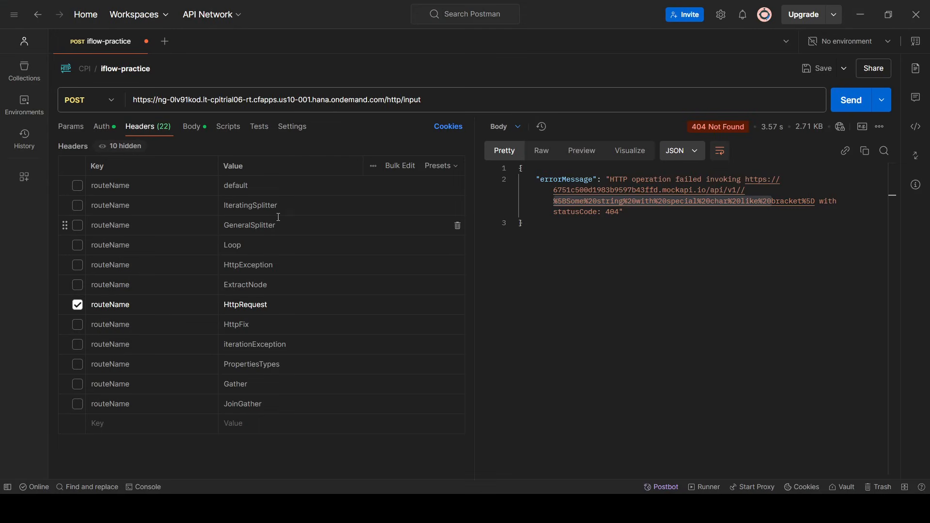
pyautogui.doubleClick(247, 265)
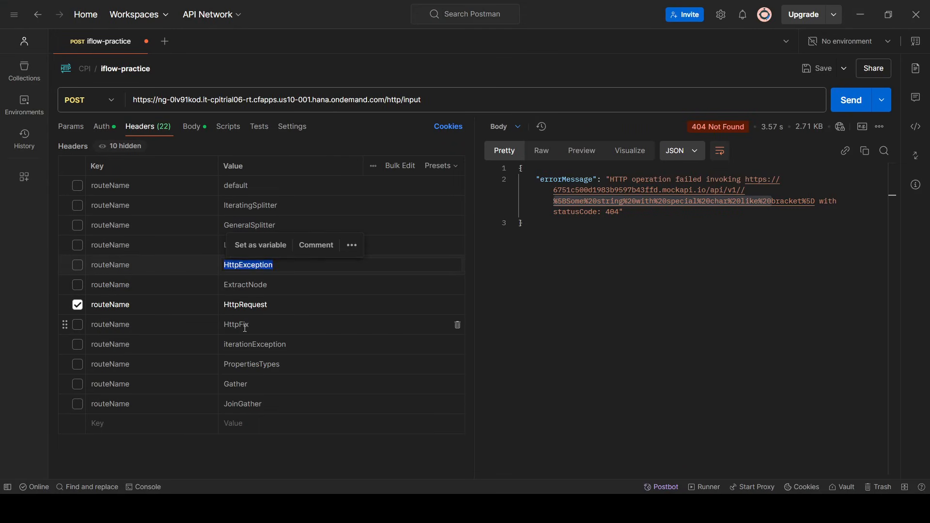
pyautogui.doubleClick(245, 325)
pyautogui.doubleClick(269, 345)
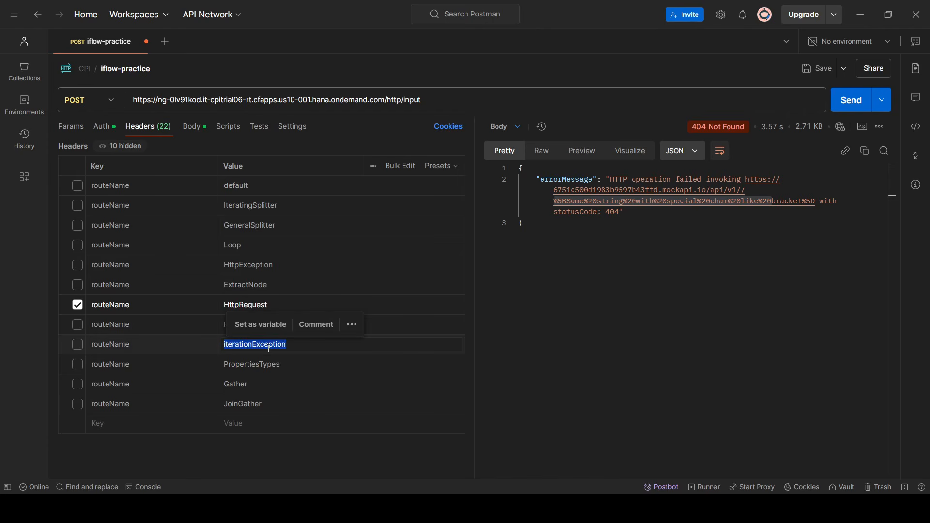
pyautogui.click(248, 365)
pyautogui.click(77, 364)
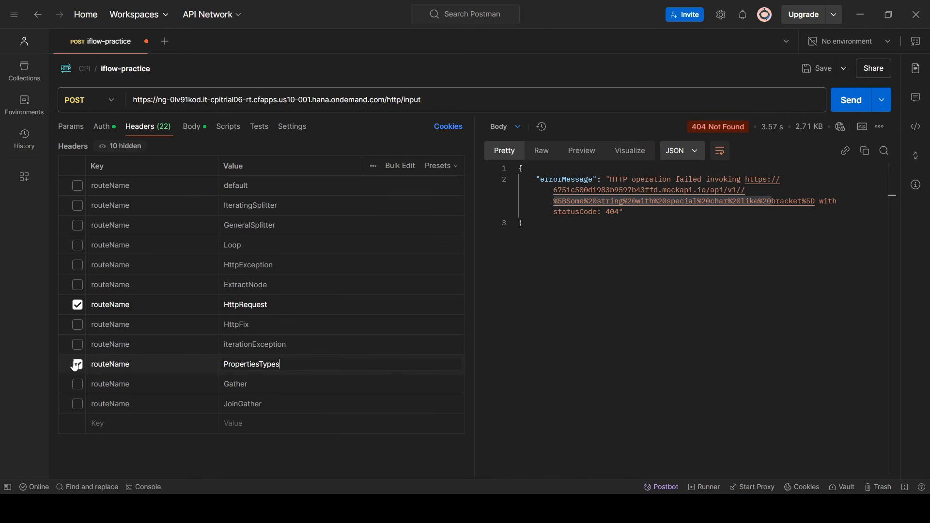
pyautogui.click(78, 305)
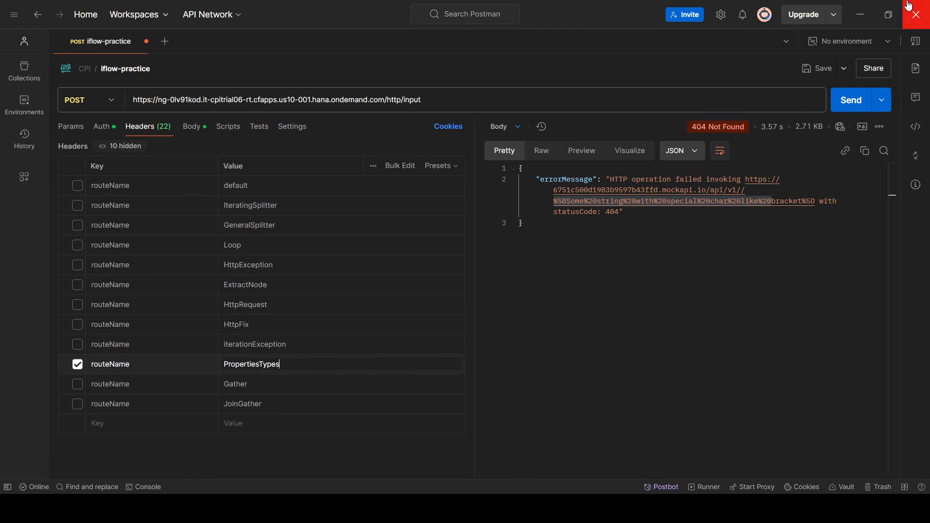
pyautogui.click(862, 16)
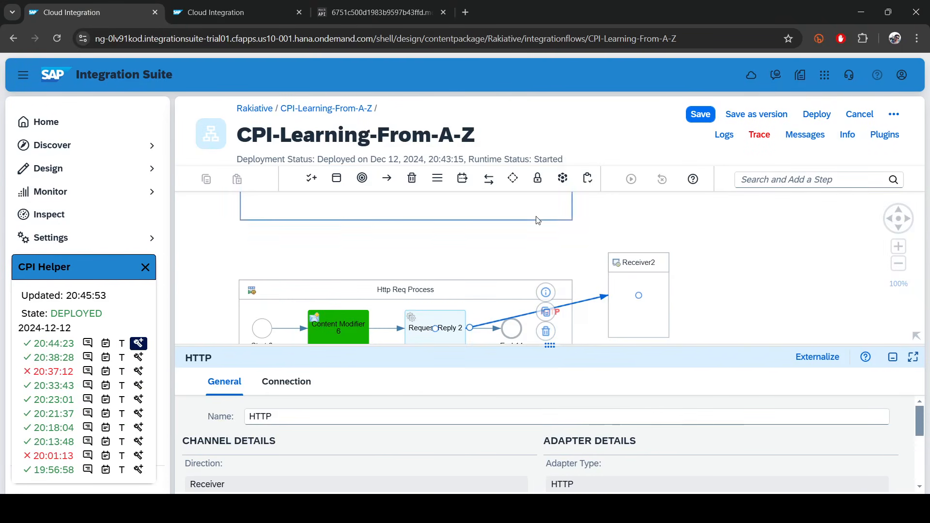
# Add a Content Modifier in the empty area of the Integration Process, below Content Modifier 1.
pyautogui.scroll(-3, 537, 219)
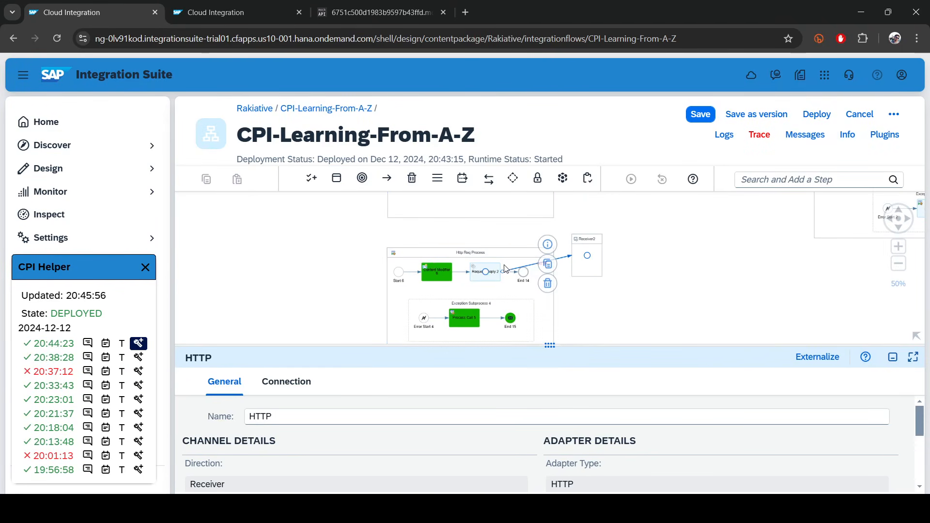
pyautogui.scroll(1, 509, 259)
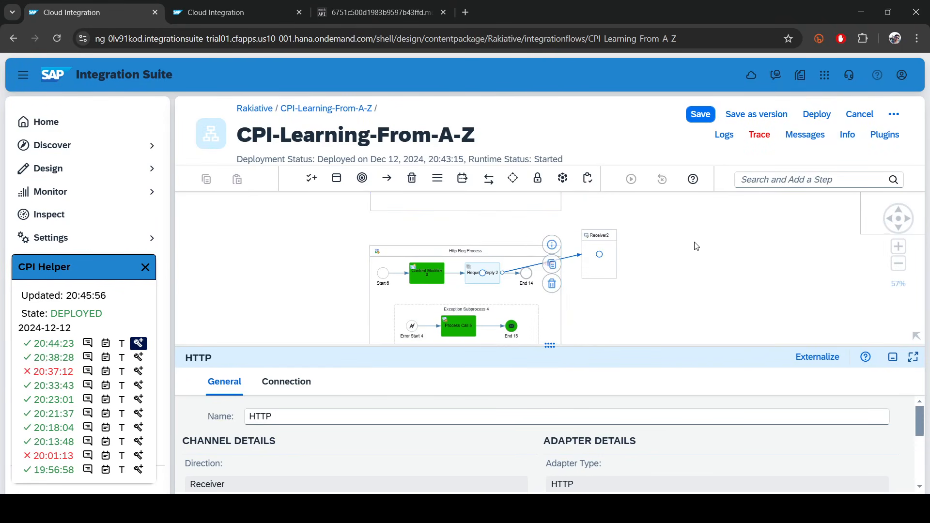
pyautogui.scroll(-4, 513, 310)
pyautogui.click(547, 330)
pyautogui.moveTo(546, 330); pyautogui.dragTo(439, 369)
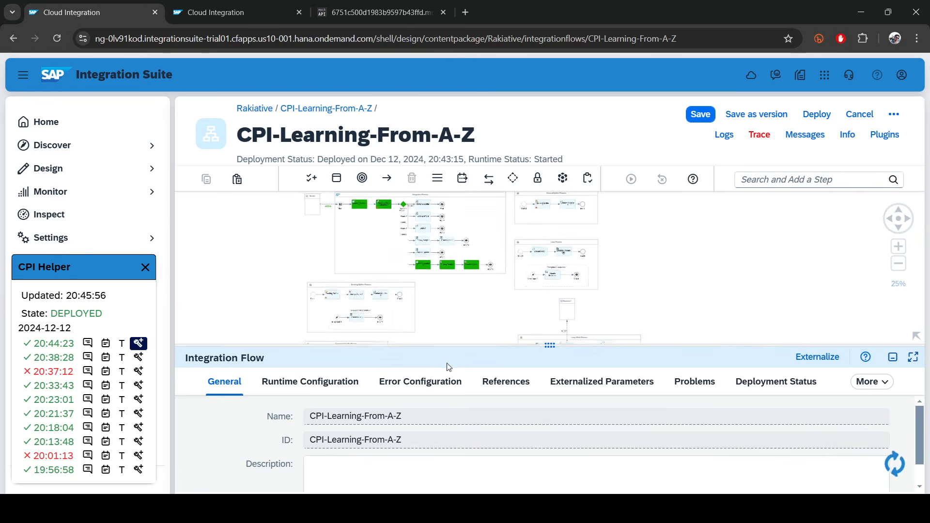
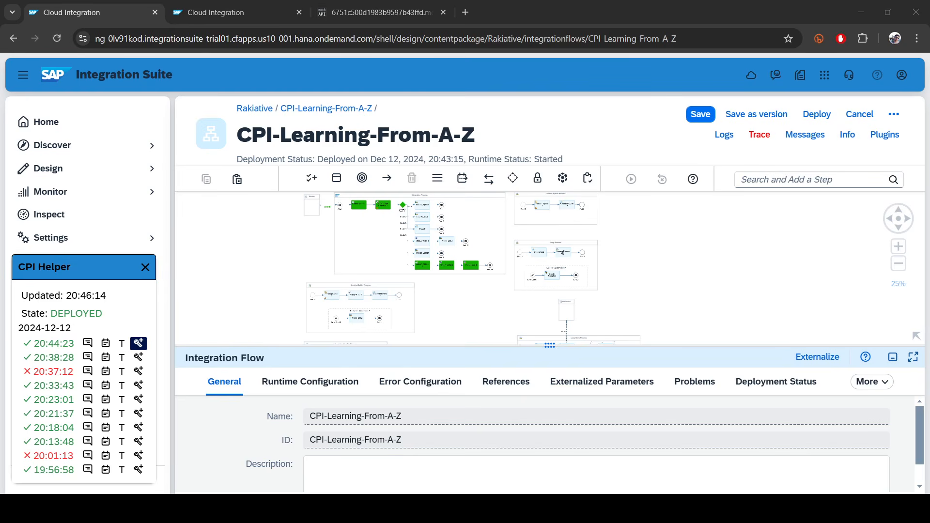
pyautogui.click(779, 180)
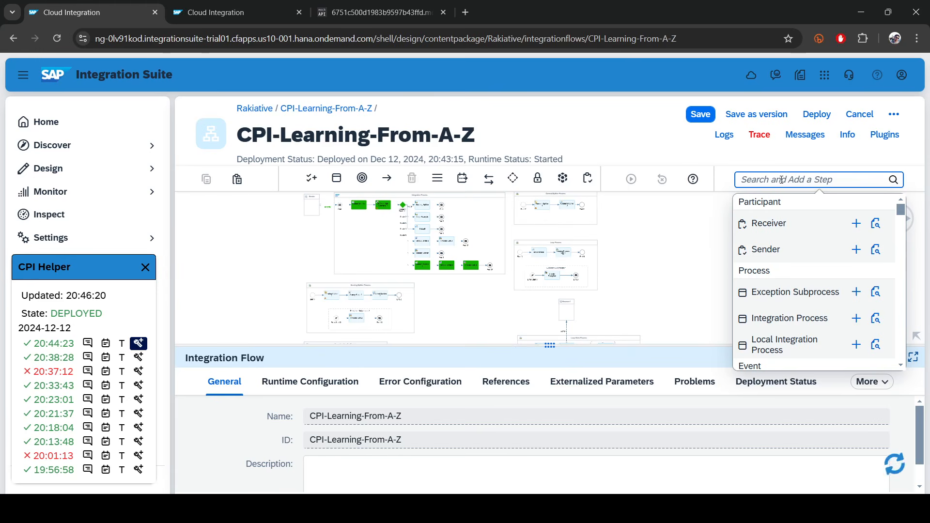
pyautogui.write('con')
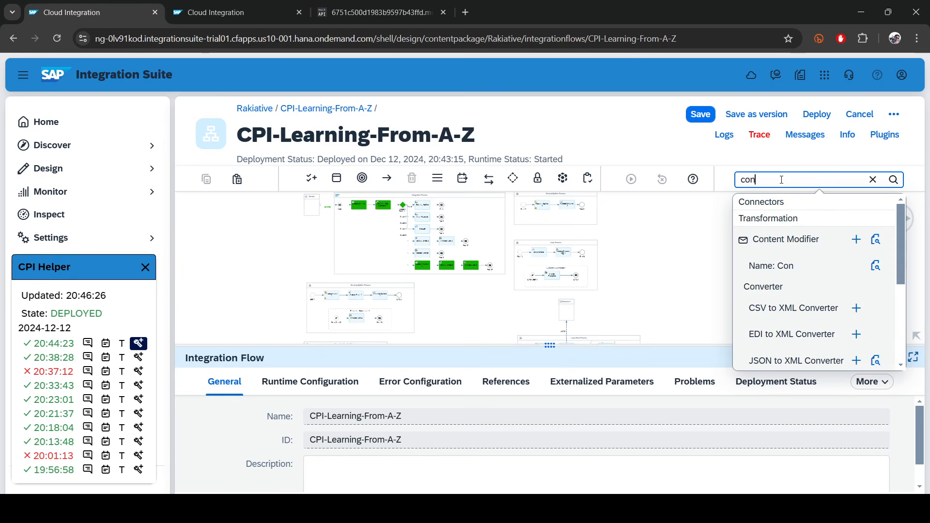
pyautogui.click(856, 239)
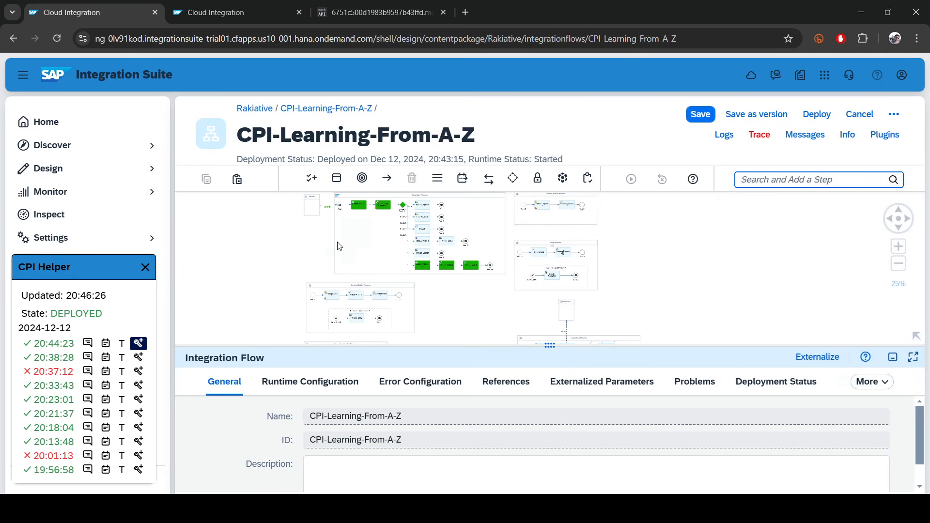
pyautogui.click(357, 243)
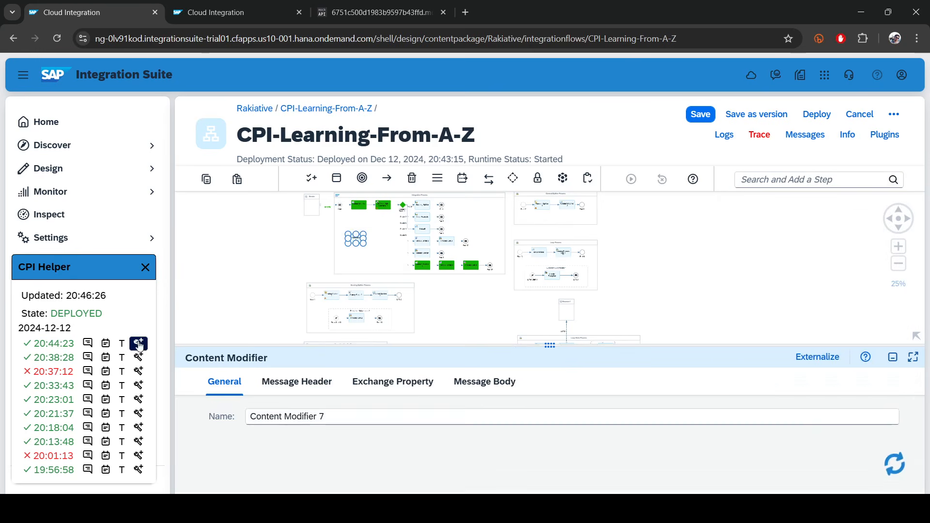
# Turn off inline debugging for the latest message run, collapse the properties area and clear the selection.
pyautogui.scroll(2, 364, 244)
pyautogui.scroll(1, 364, 244)
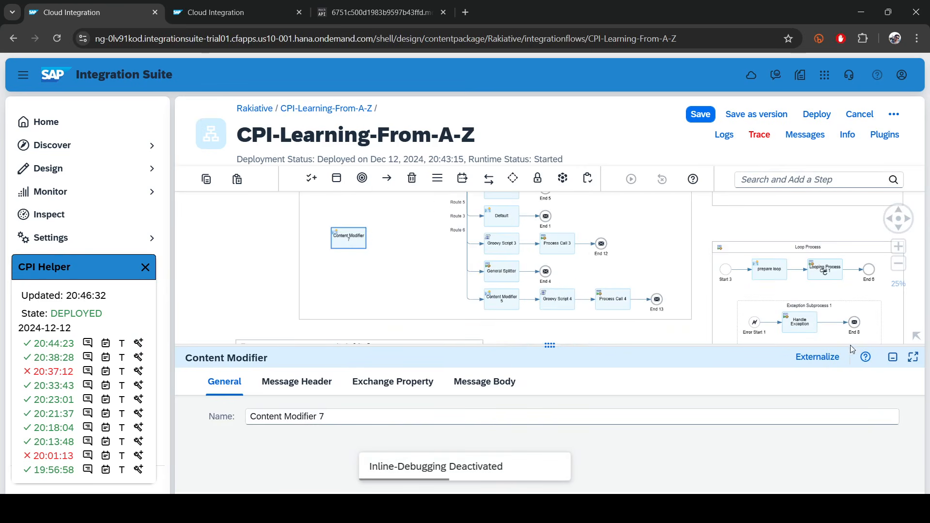
pyautogui.click(893, 357)
pyautogui.click(231, 289)
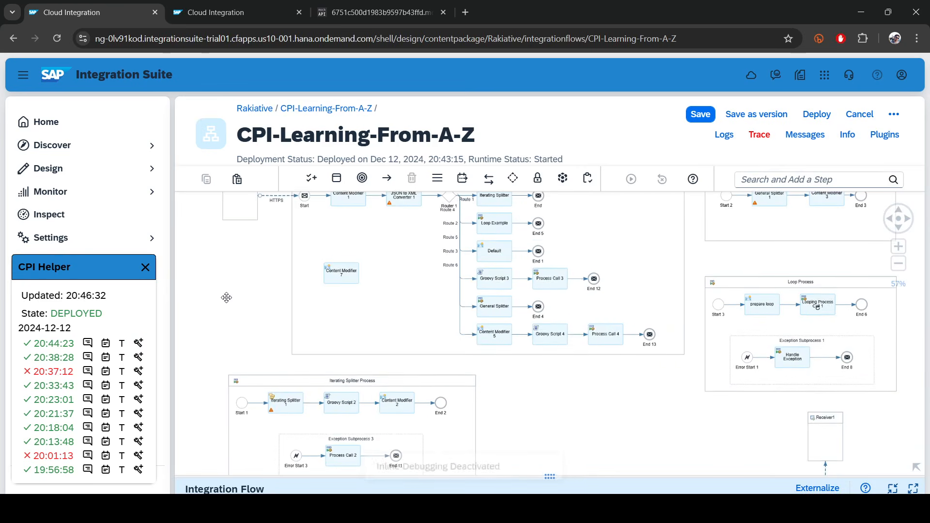
pyautogui.click(785, 180)
pyautogui.write('pro')
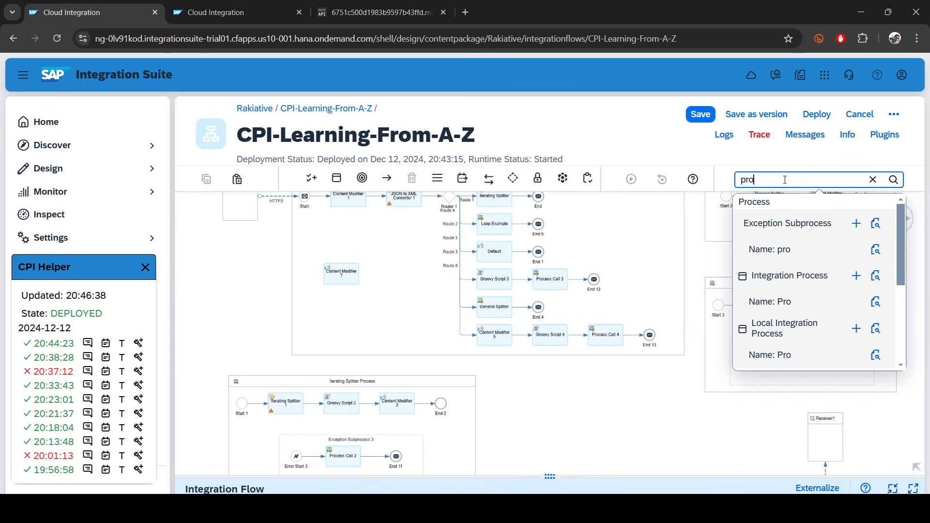
pyautogui.scroll(-1, 814, 325)
pyautogui.scroll(-3, 834, 334)
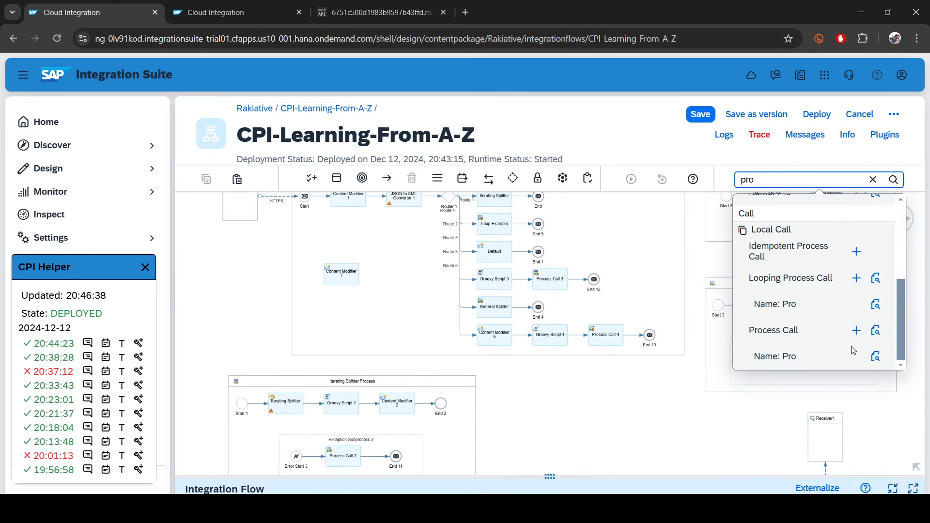
pyautogui.click(868, 331)
pyautogui.click(857, 331)
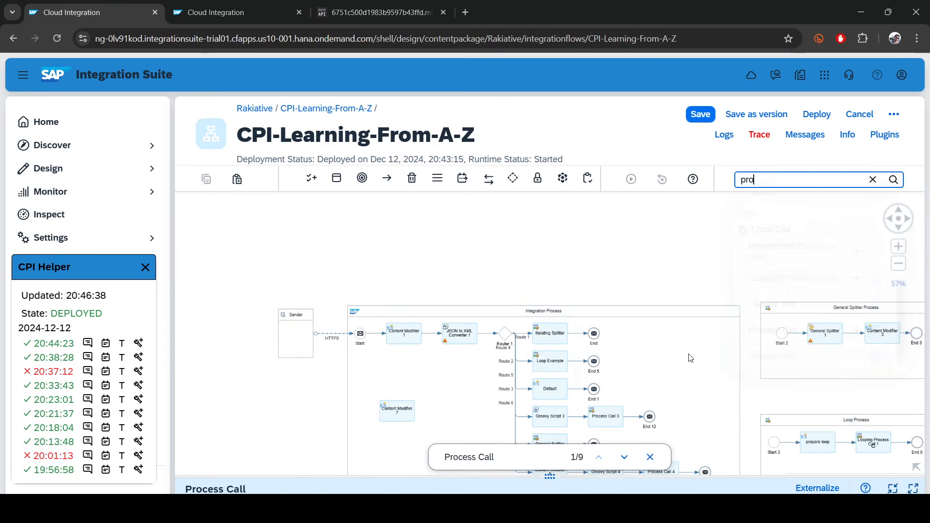
pyautogui.click(650, 457)
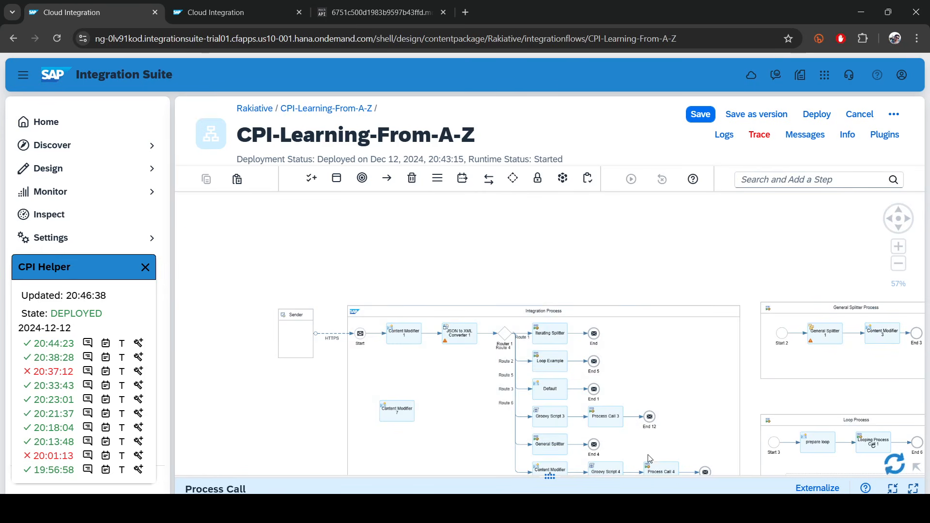
# Search the flow for existing Content Modifier steps and go through the matches up to Content Modifier 5.
pyautogui.click(776, 177)
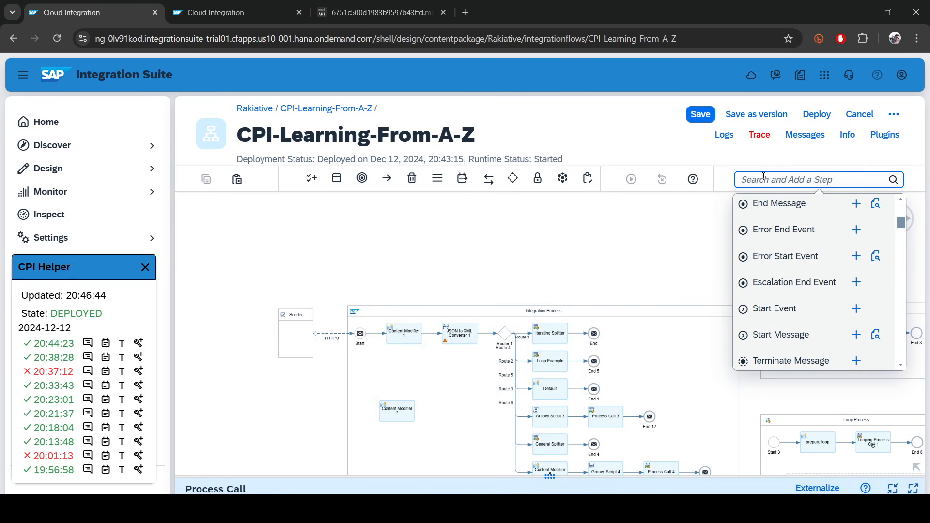
pyautogui.write('con')
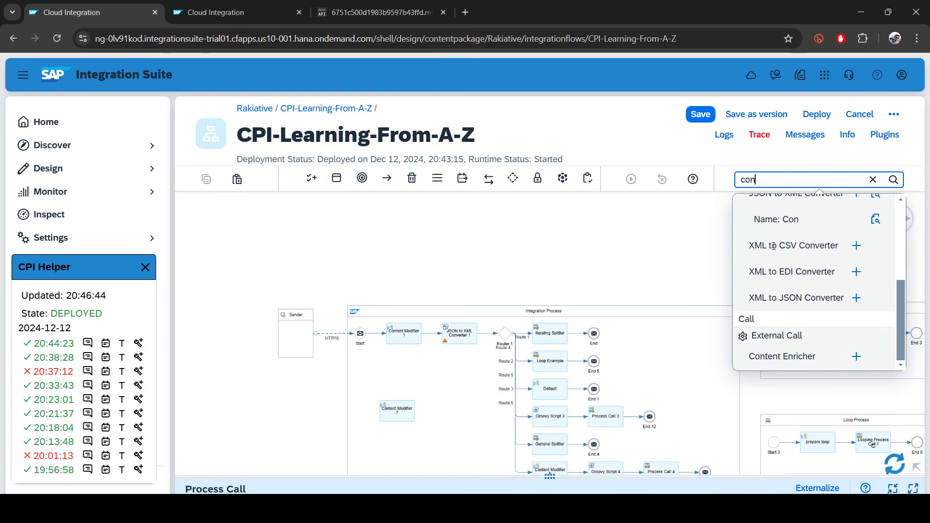
pyautogui.scroll(5, 818, 302)
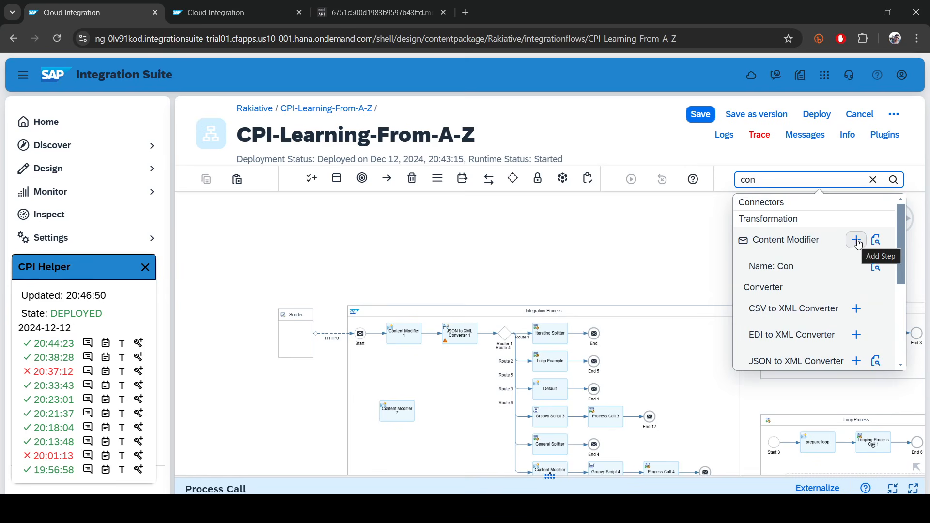
pyautogui.click(876, 242)
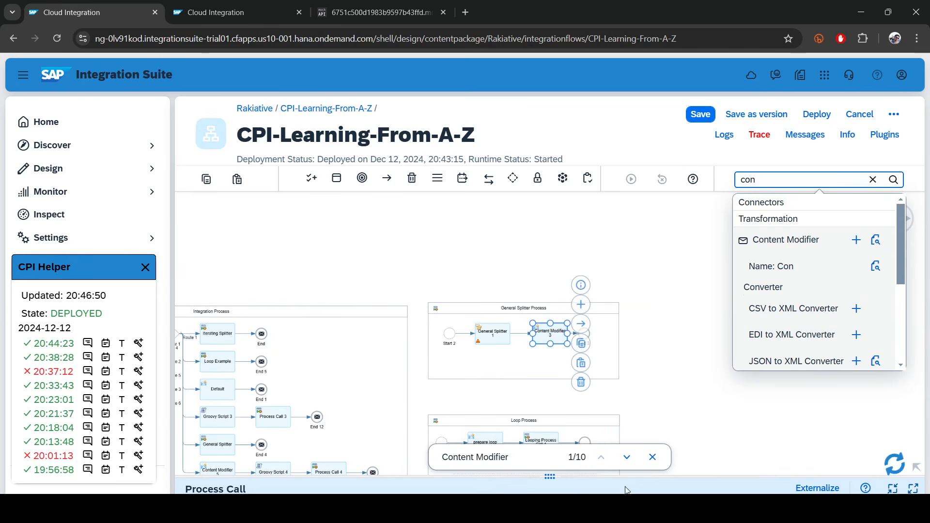
pyautogui.click(627, 458)
pyautogui.click(627, 458)
pyautogui.click(627, 458)
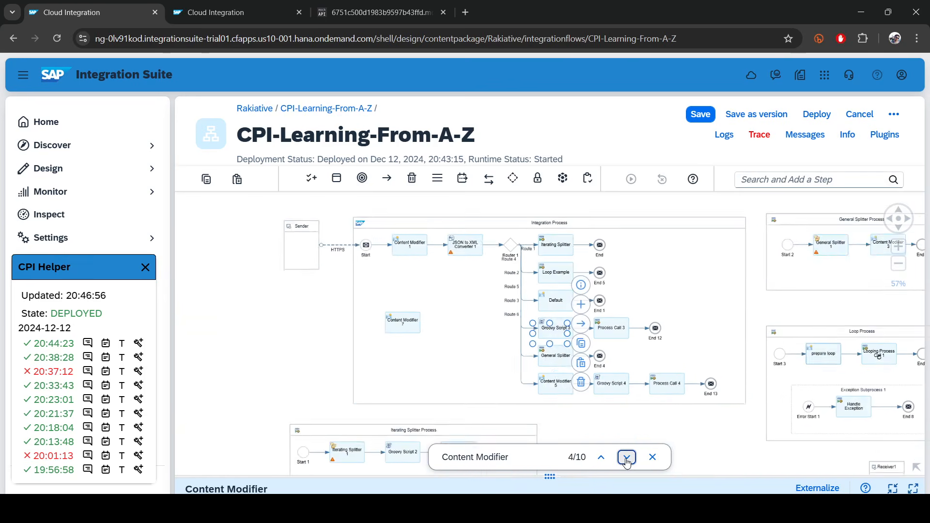
pyautogui.click(627, 458)
pyautogui.click(627, 458)
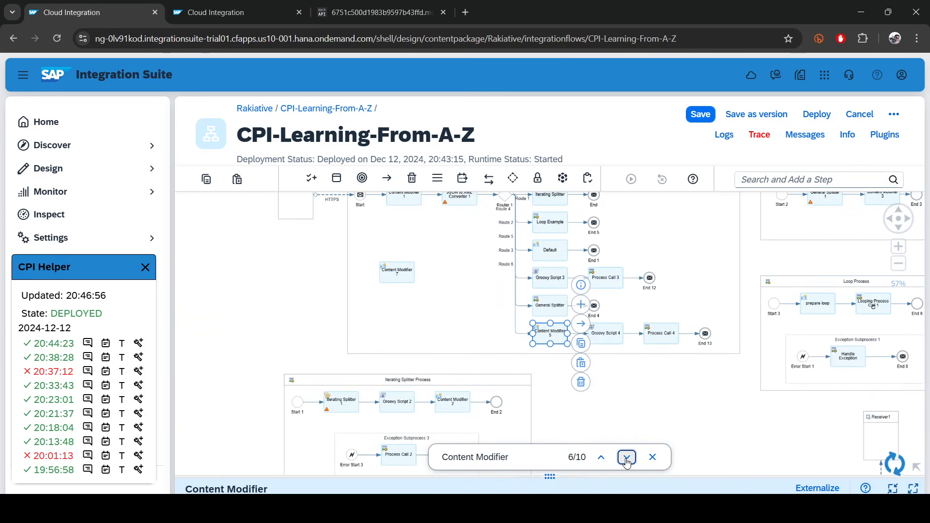
pyautogui.click(653, 457)
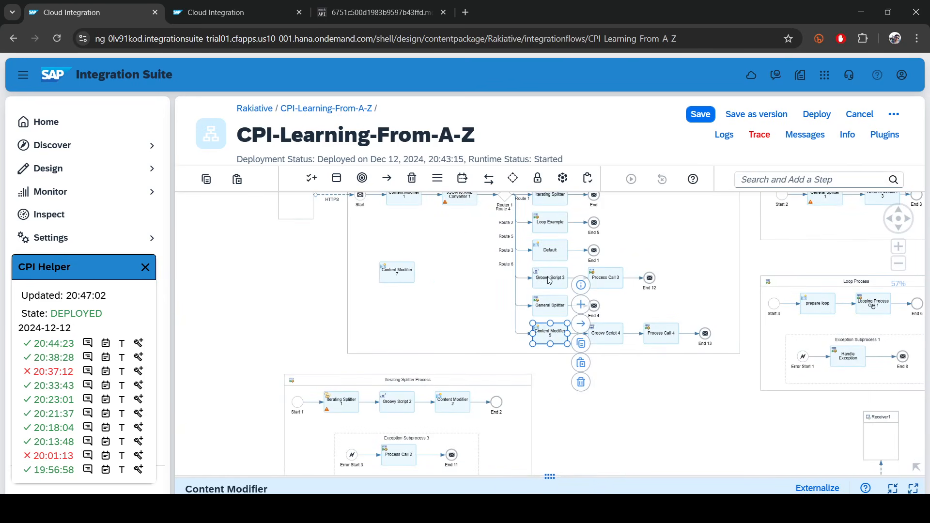
# Add a Process Call to the Integration Process, just below Content Modifier 7.
pyautogui.scroll(2, 420, 275)
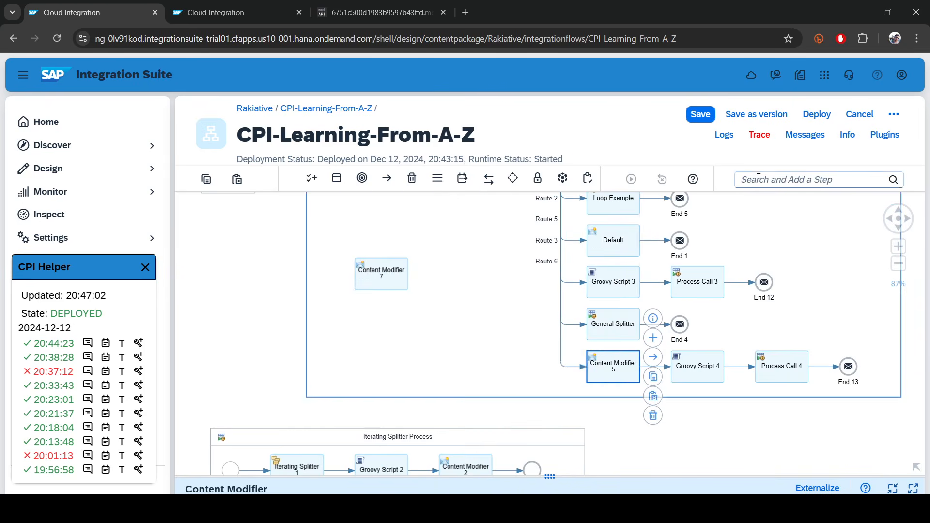
pyautogui.click(786, 180)
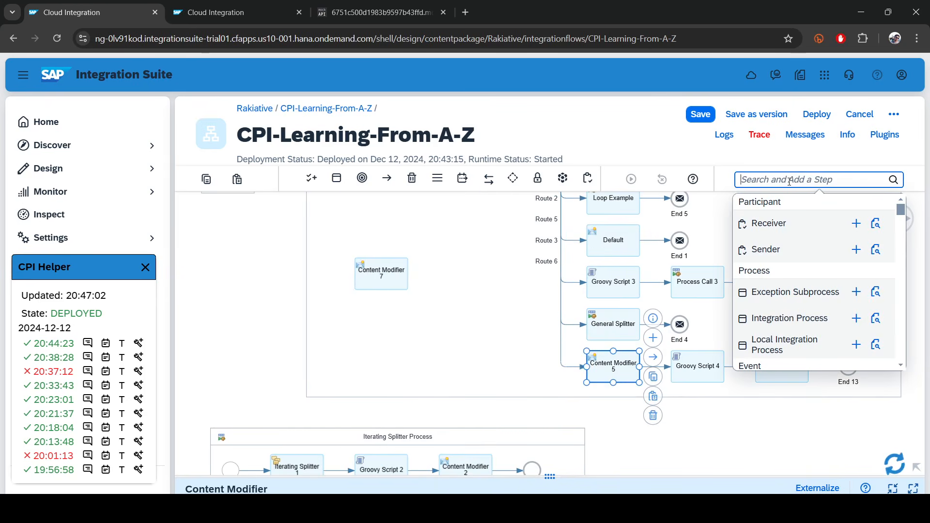
pyautogui.write('pro')
pyautogui.scroll(-5, 807, 310)
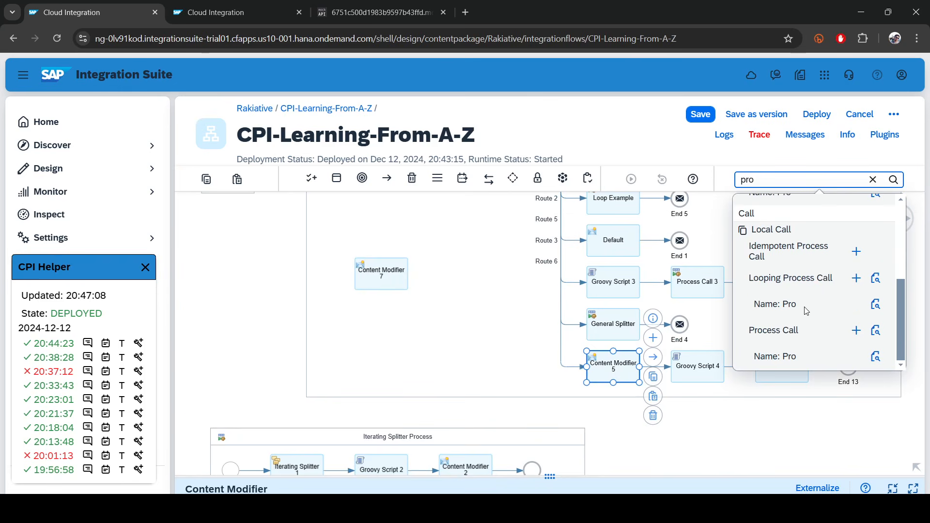
pyautogui.click(856, 330)
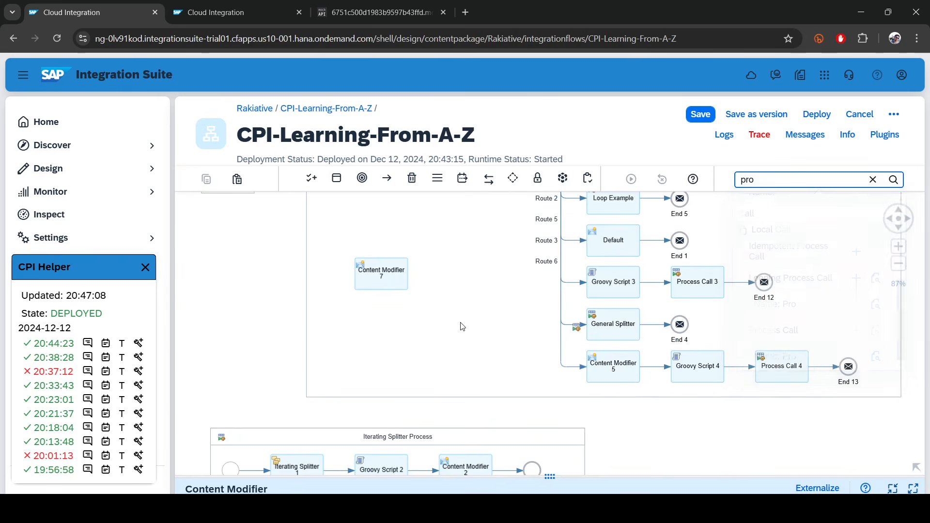
pyautogui.click(377, 330)
# Add an End Message event to the right of the unconnected Process Call in the Integration Process.
pyautogui.click(759, 183)
pyautogui.write('end')
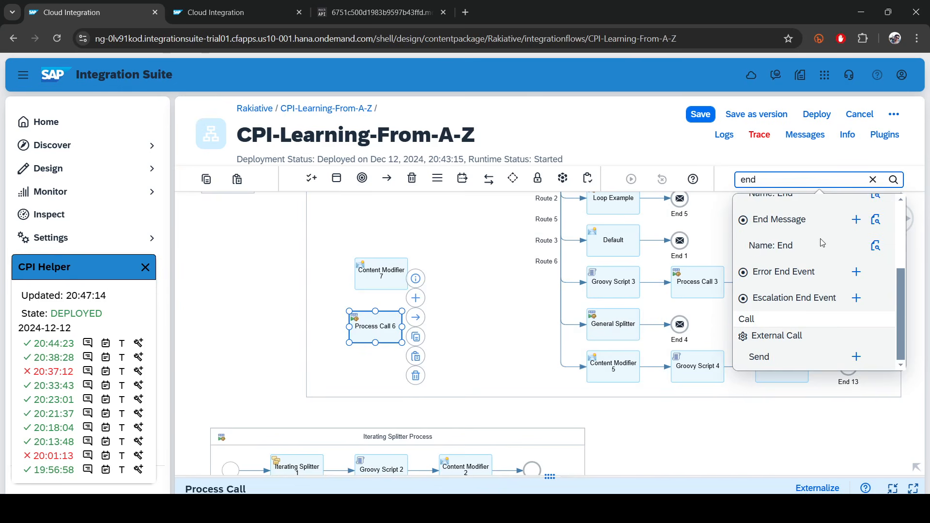
pyautogui.click(856, 220)
pyautogui.click(463, 343)
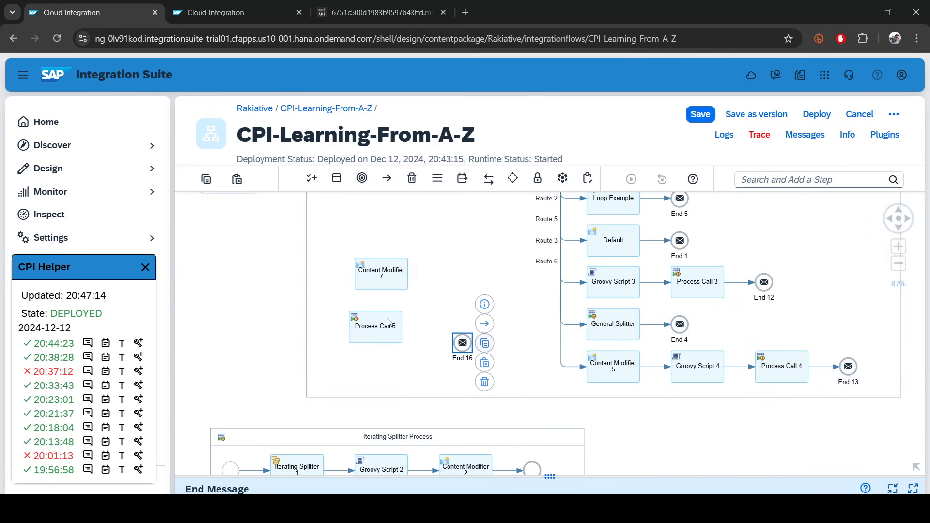
# Connect Content Modifier 7 to Process Call 6 and Process Call 6 to the End 16 event.
pyautogui.click(393, 279)
pyautogui.moveTo(408, 310); pyautogui.dragTo(462, 343)
pyautogui.click(457, 300)
pyautogui.click(382, 341)
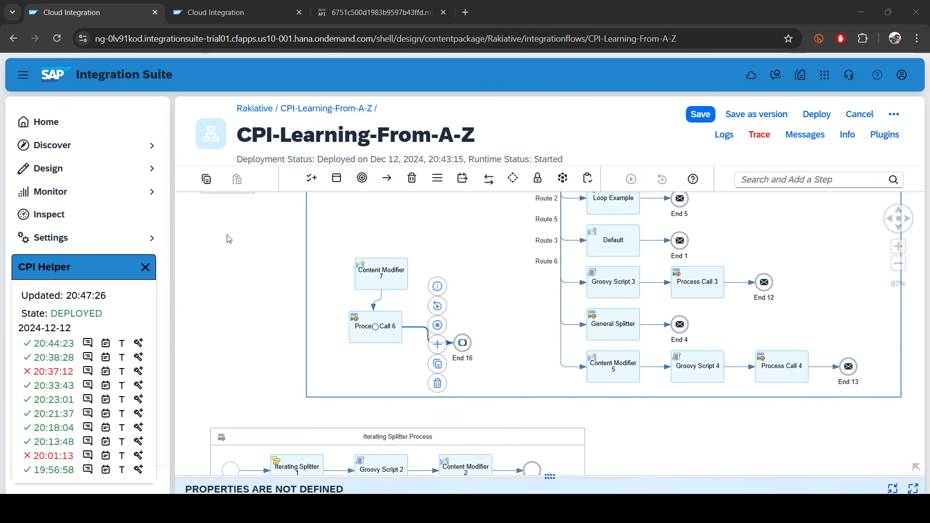
# Connect Router 1 to Content Modifier 7 with a new route.
pyautogui.moveTo(249, 219); pyautogui.dragTo(245, 331)
pyautogui.click(540, 272)
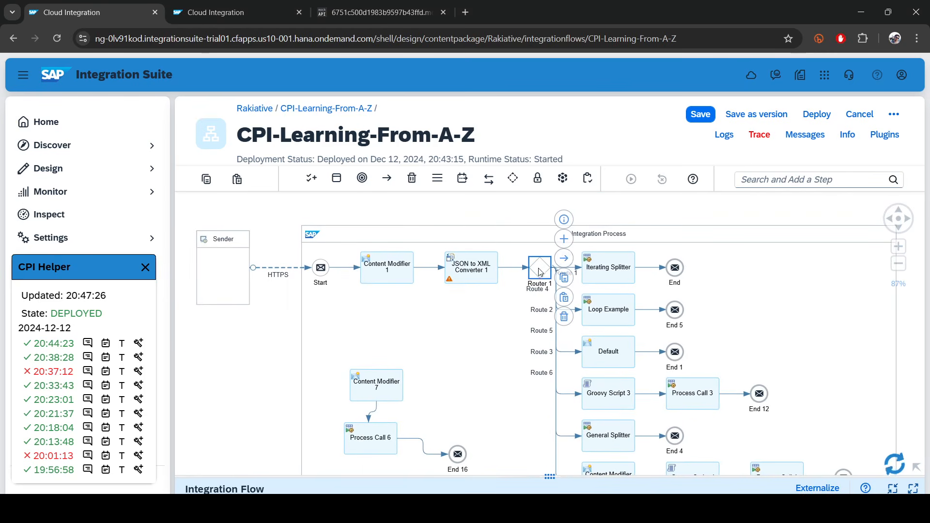
pyautogui.moveTo(564, 258); pyautogui.dragTo(366, 391)
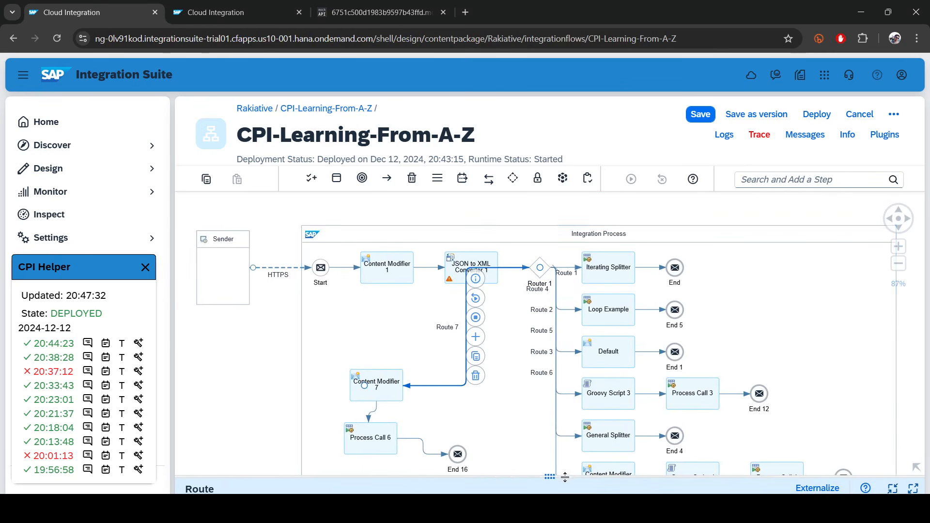
# Set the new route's expression type to Non-XML and its condition to ${header.routeName} = 'PropertiesTypes'.
pyautogui.click(550, 477)
pyautogui.click(297, 316)
pyautogui.click(339, 346)
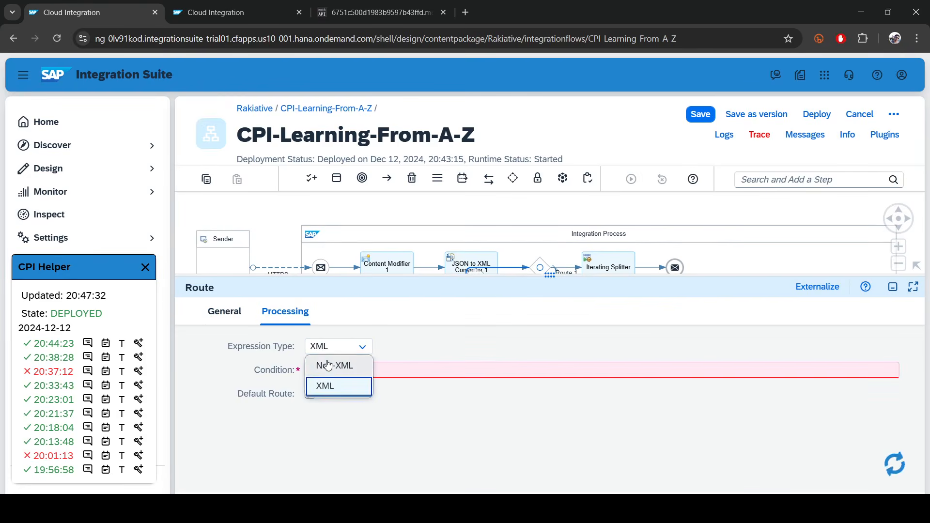
pyautogui.click(322, 364)
pyautogui.click(361, 369)
pyautogui.write("${header.routeName} = 'PropertiesTypes'")
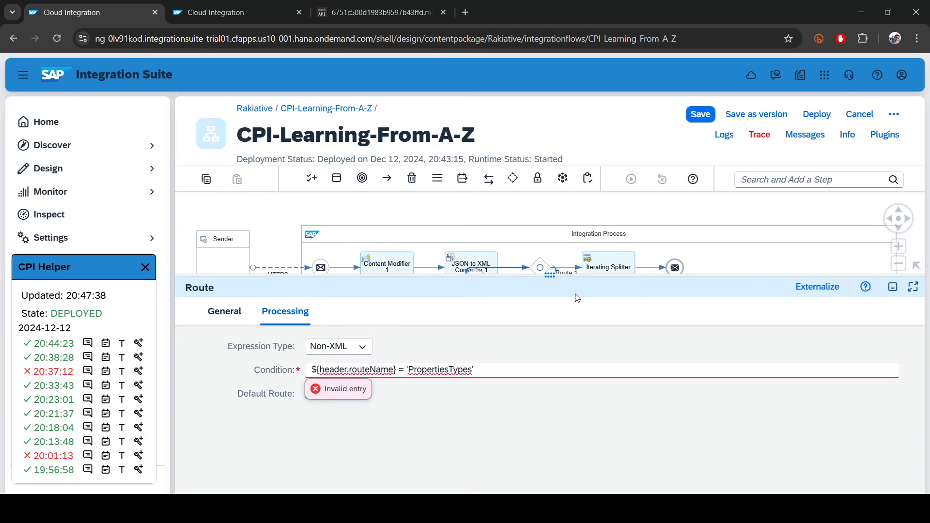
pyautogui.click(561, 274)
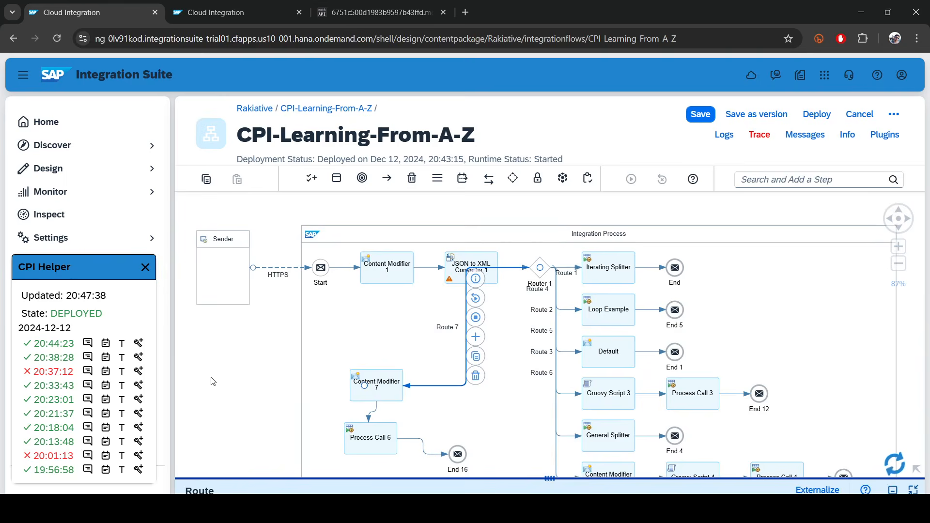
# Add a Local Integration Process and place it in the empty canvas area to the left of the Integration Process.
pyautogui.moveTo(211, 382); pyautogui.dragTo(260, 273)
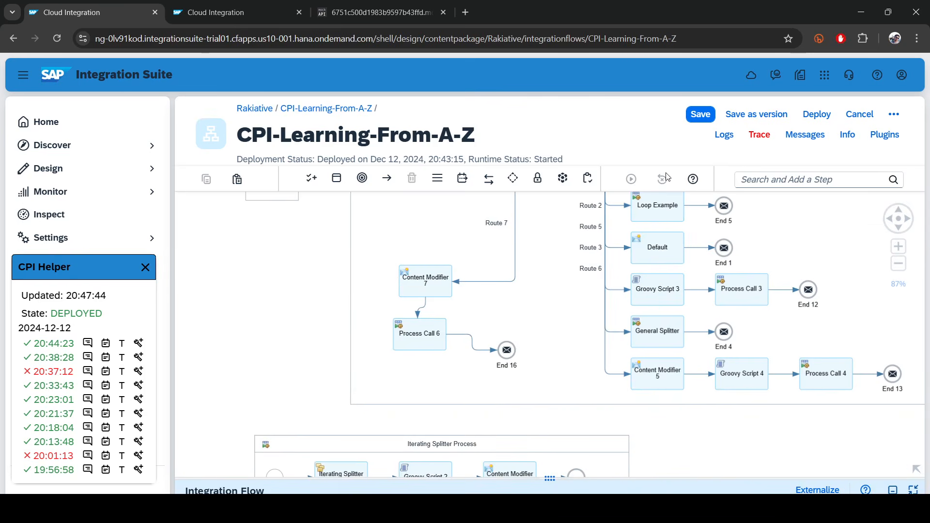
pyautogui.click(788, 180)
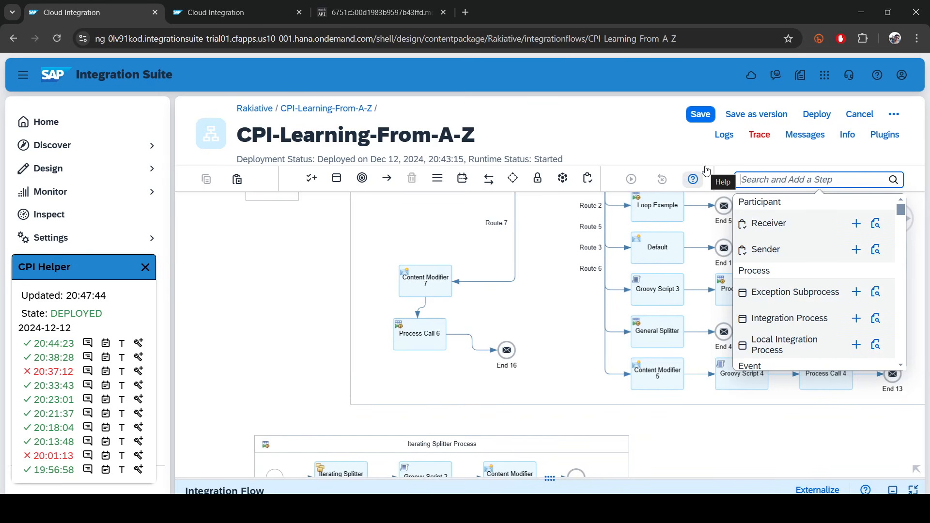
pyautogui.click(856, 346)
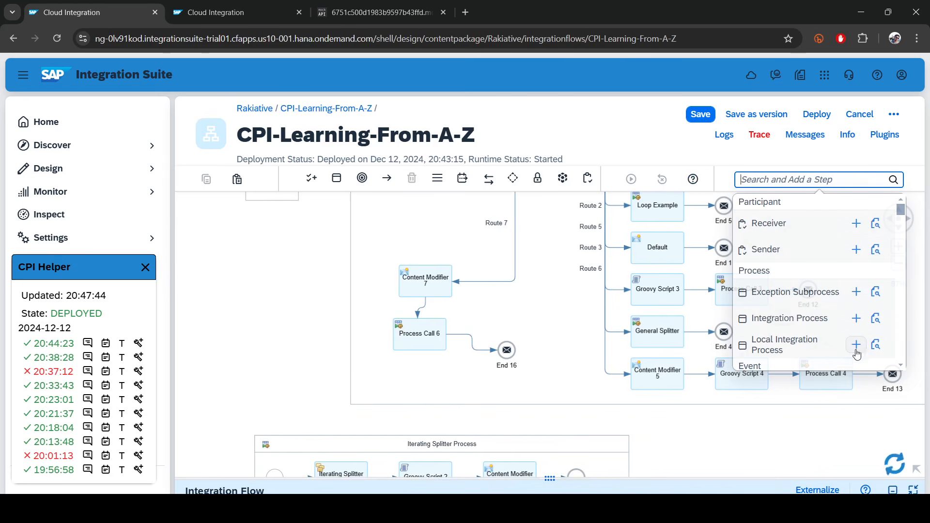
pyautogui.click(776, 437)
pyautogui.scroll(-5, 717, 426)
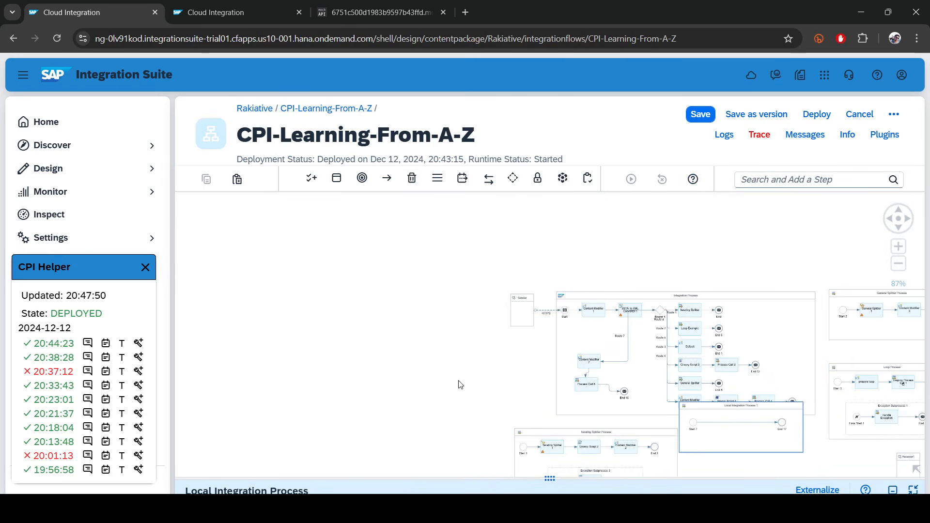
pyautogui.moveTo(436, 385); pyautogui.dragTo(307, 234)
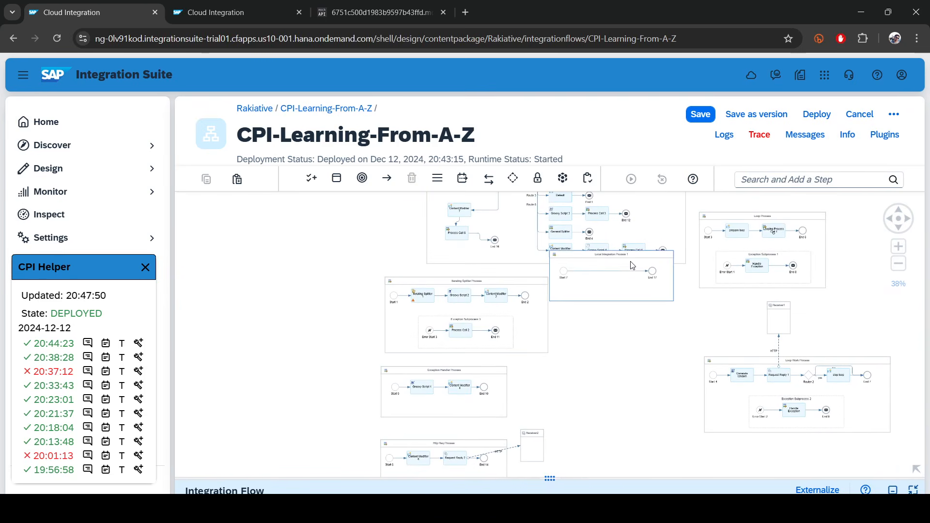
pyautogui.moveTo(635, 260); pyautogui.dragTo(287, 215)
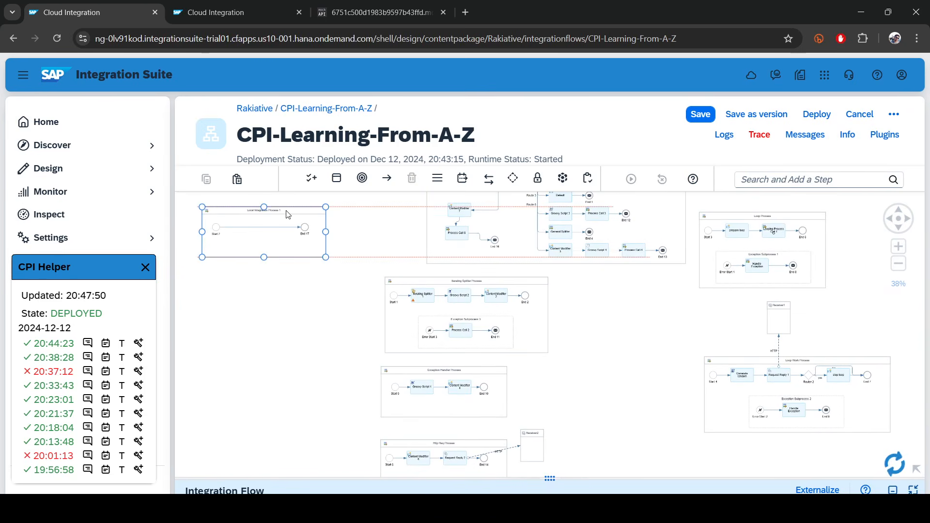
pyautogui.moveTo(329, 357); pyautogui.dragTo(432, 424)
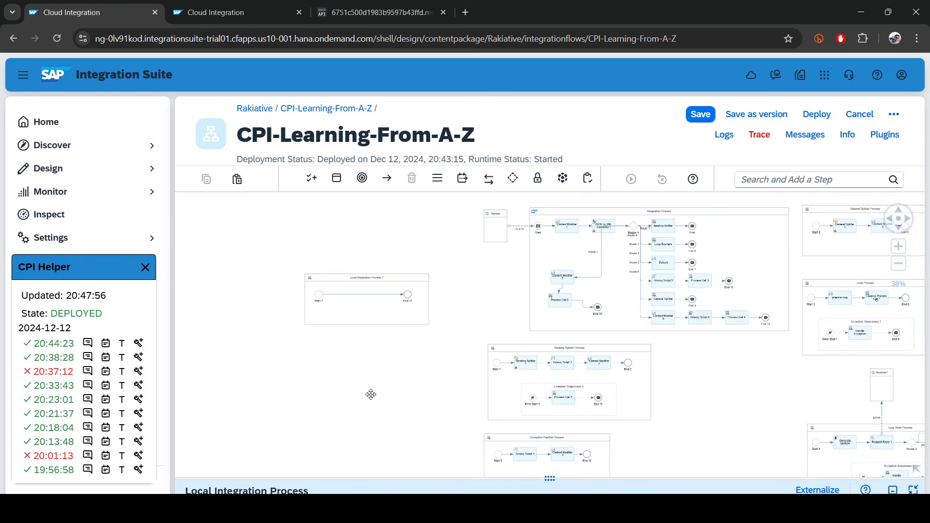
# Rename the new local integration process as Properties Types Process.
pyautogui.click(355, 289)
pyautogui.moveTo(555, 479); pyautogui.dragTo(552, 303)
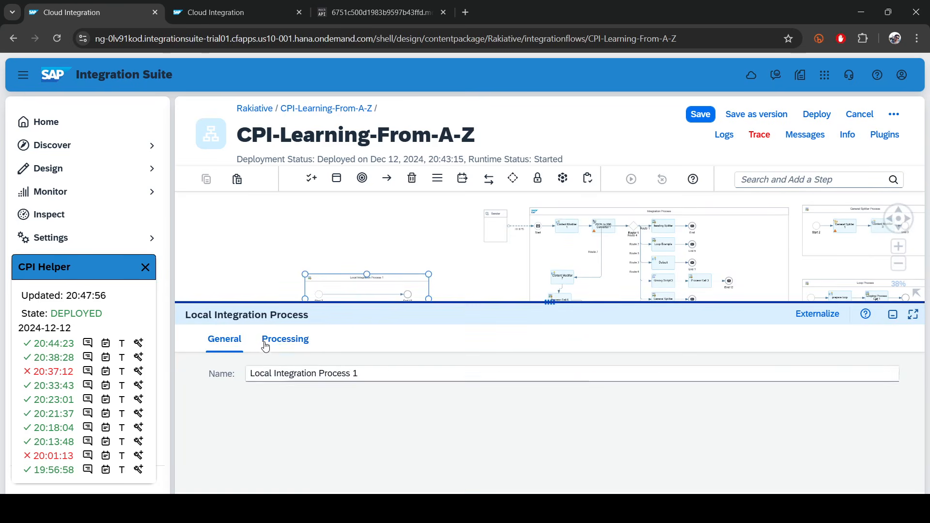
pyautogui.click(276, 339)
pyautogui.click(224, 339)
pyautogui.doubleClick(312, 374)
pyautogui.moveTo(312, 375); pyautogui.dragTo(255, 375)
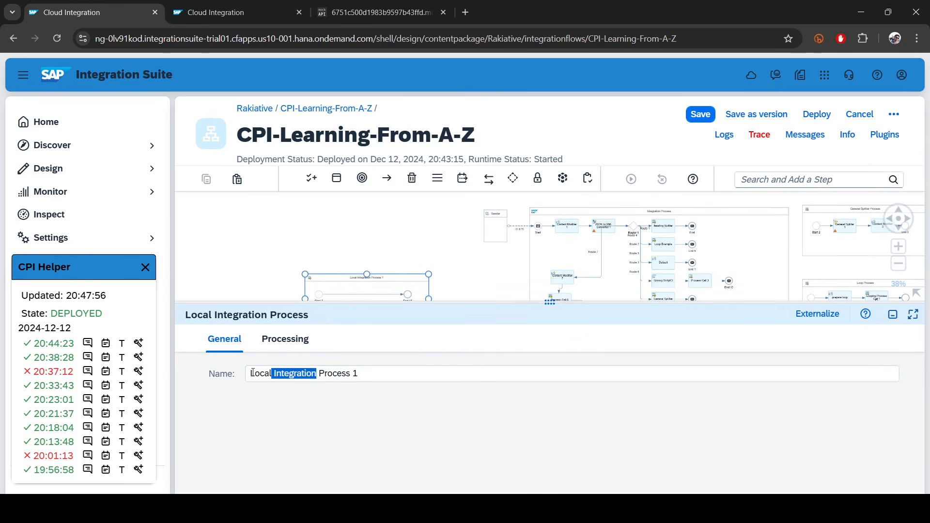
pyautogui.write("${header.routeName} = 'PropertiesTypes'")
pyautogui.click(401, 375)
pyautogui.doubleClick(401, 375)
pyautogui.hotkey('ctrl', 'c')
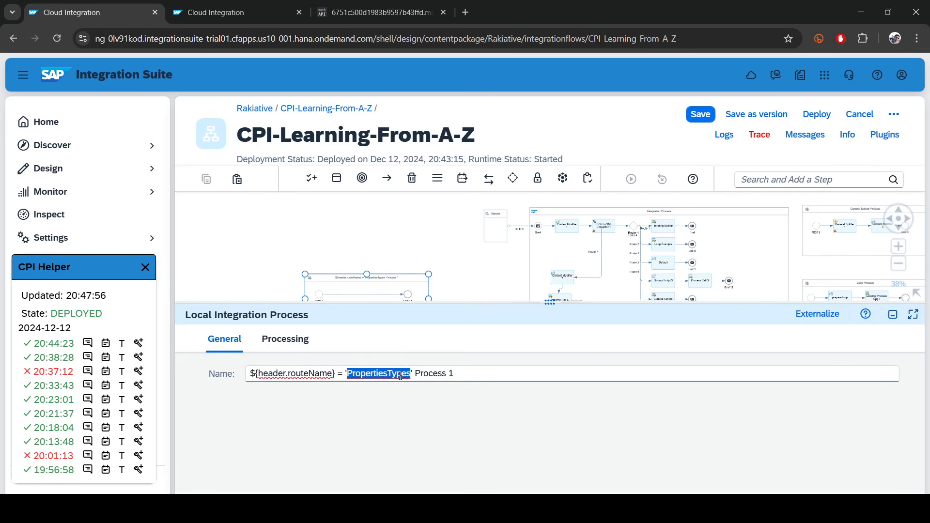
pyautogui.tripleClick(401, 374)
pyautogui.click(427, 374)
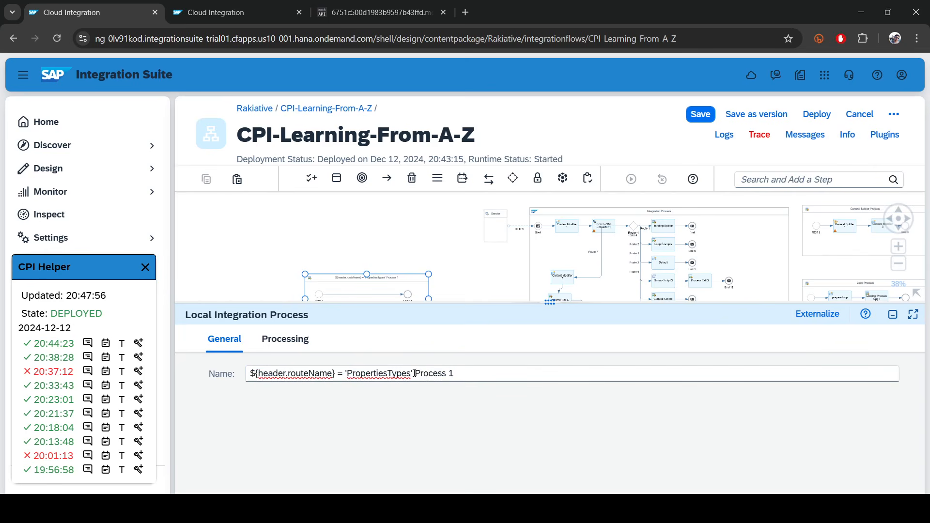
pyautogui.moveTo(415, 374); pyautogui.dragTo(250, 374)
pyautogui.hotkey('ctrl', 'v')
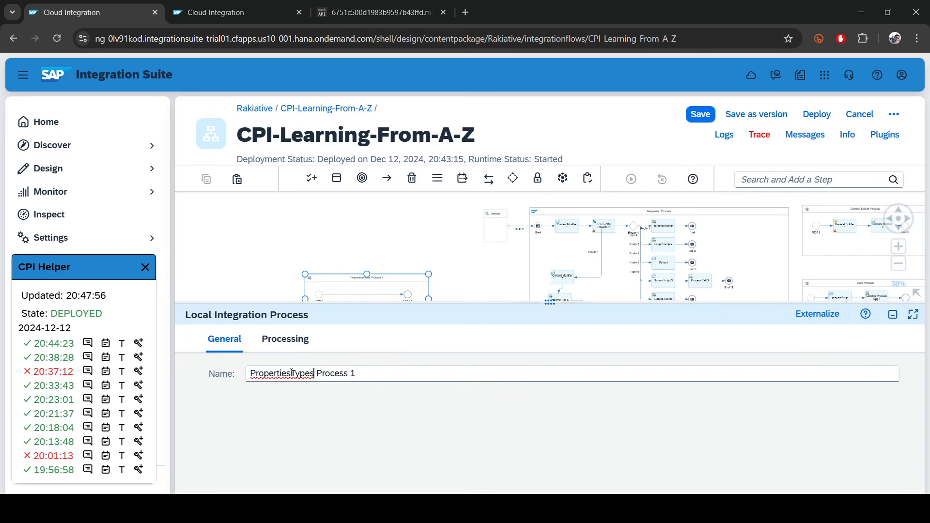
pyautogui.click(291, 373)
pyautogui.click(384, 369)
pyautogui.press('BackSpace')
pyautogui.press('BackSpace')
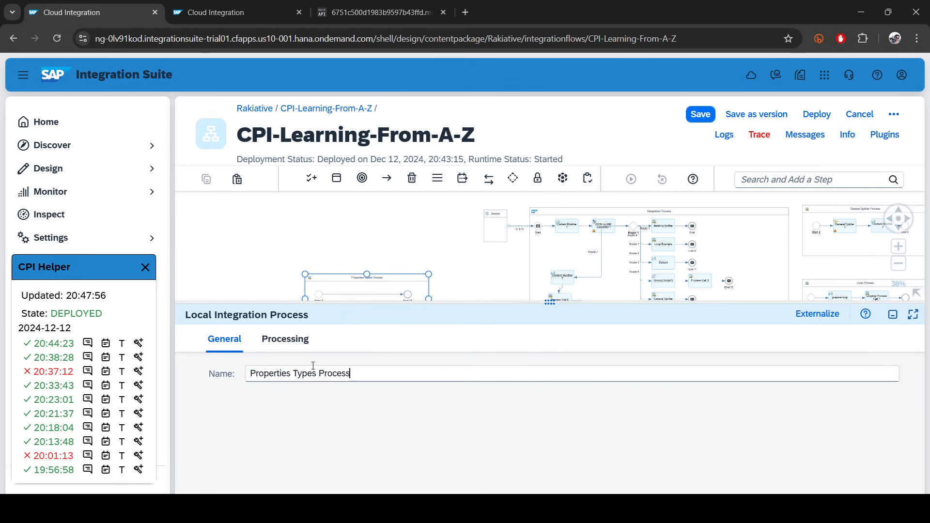
pyautogui.moveTo(486, 303); pyautogui.dragTo(491, 474)
# Set Process Call 6 to invoke the local integration process Properties Types Process.
pyautogui.scroll(4, 554, 358)
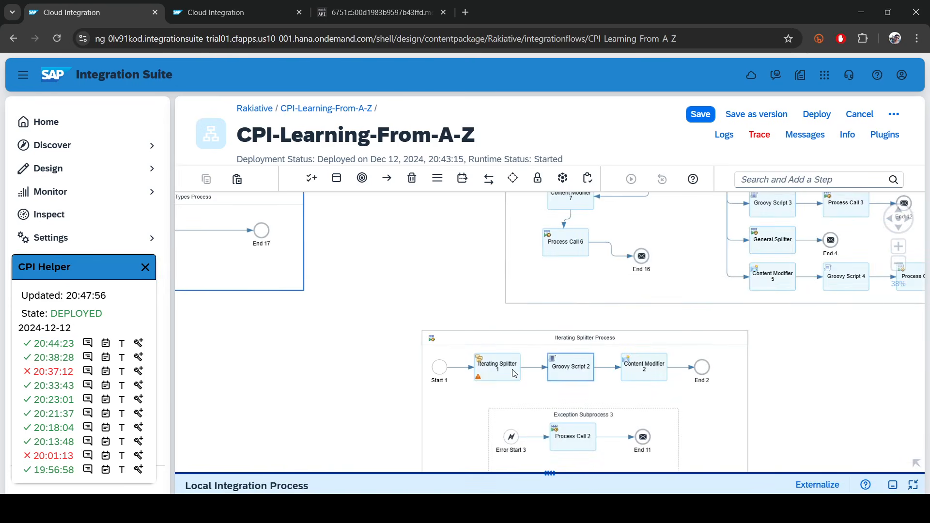
pyautogui.click(565, 245)
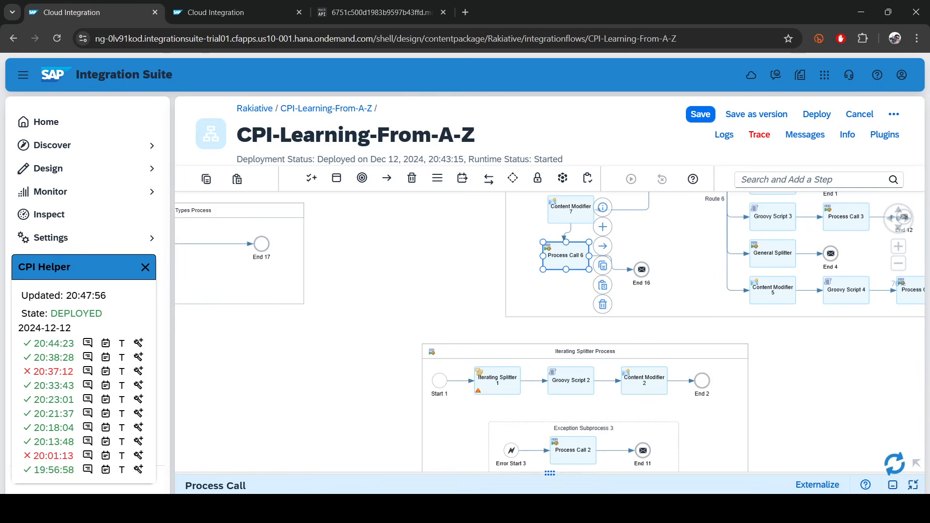
pyautogui.moveTo(560, 476); pyautogui.dragTo(559, 265)
pyautogui.click(286, 298)
pyautogui.click(473, 332)
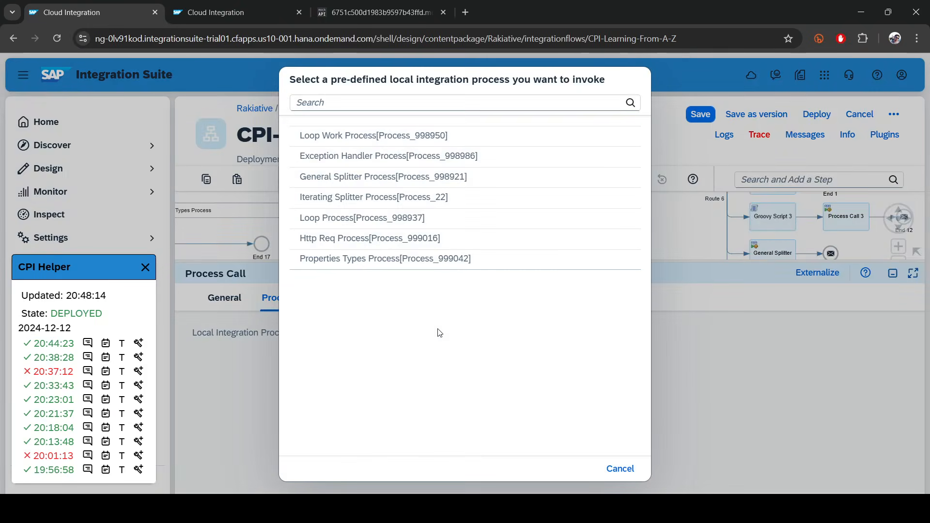
pyautogui.click(352, 259)
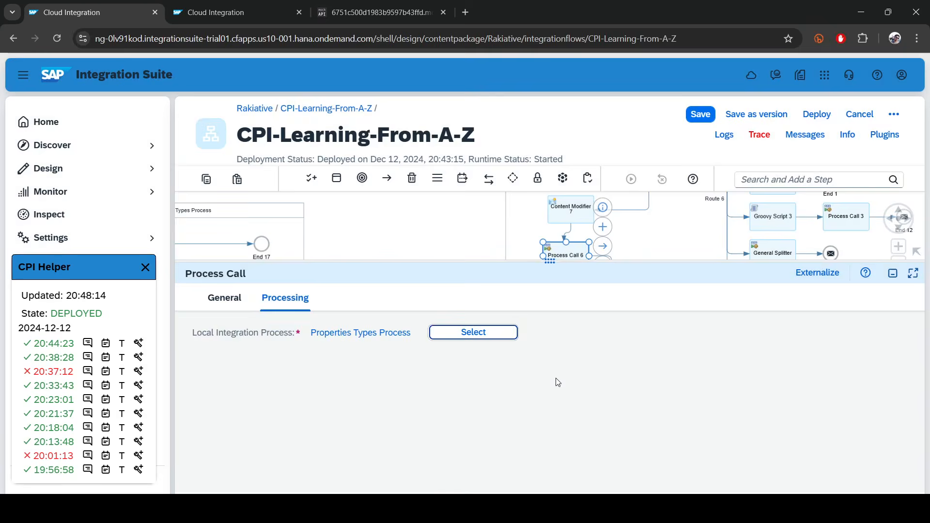
pyautogui.moveTo(502, 261); pyautogui.dragTo(501, 450)
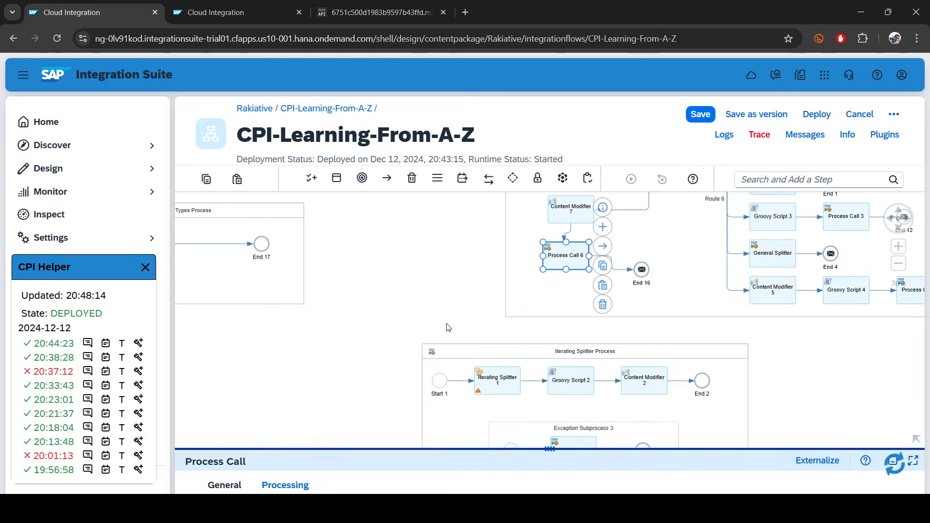
# Add an exchange property named p_constant_value to Content Modifier 7.
pyautogui.moveTo(550, 229); pyautogui.dragTo(525, 295)
pyautogui.click(535, 283)
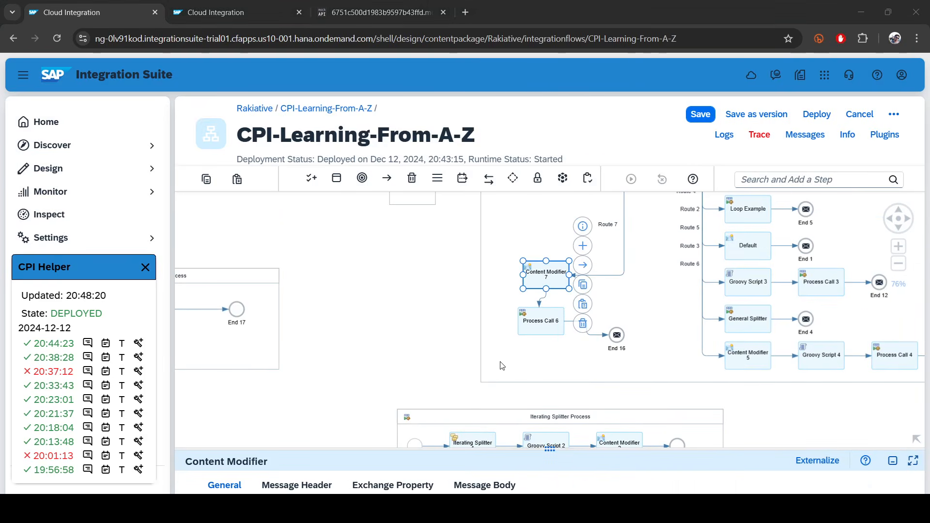
pyautogui.moveTo(544, 450); pyautogui.dragTo(548, 248)
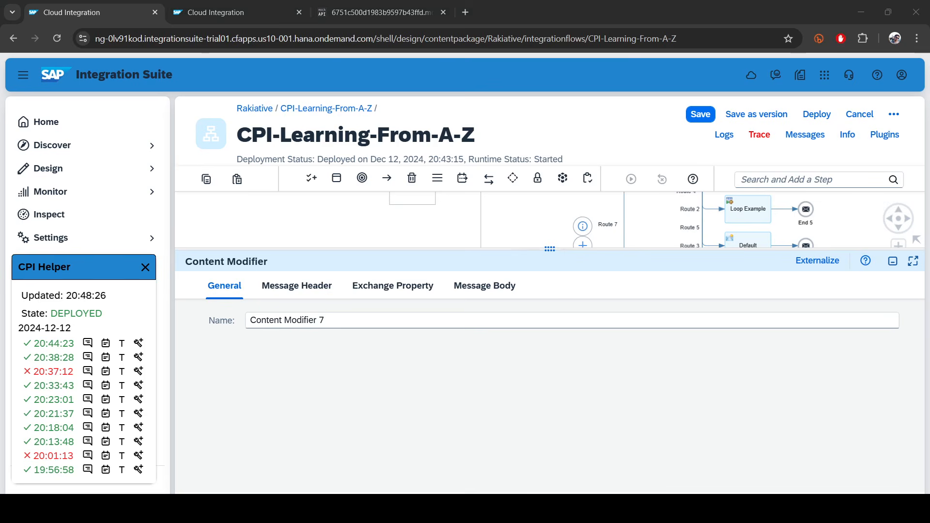
pyautogui.click(383, 286)
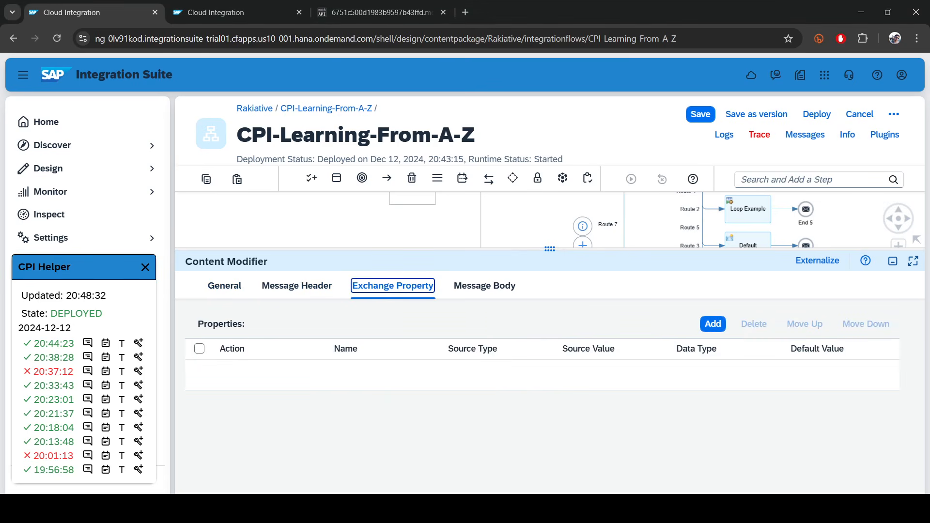
pyautogui.hotkey('alt', 'Tab')
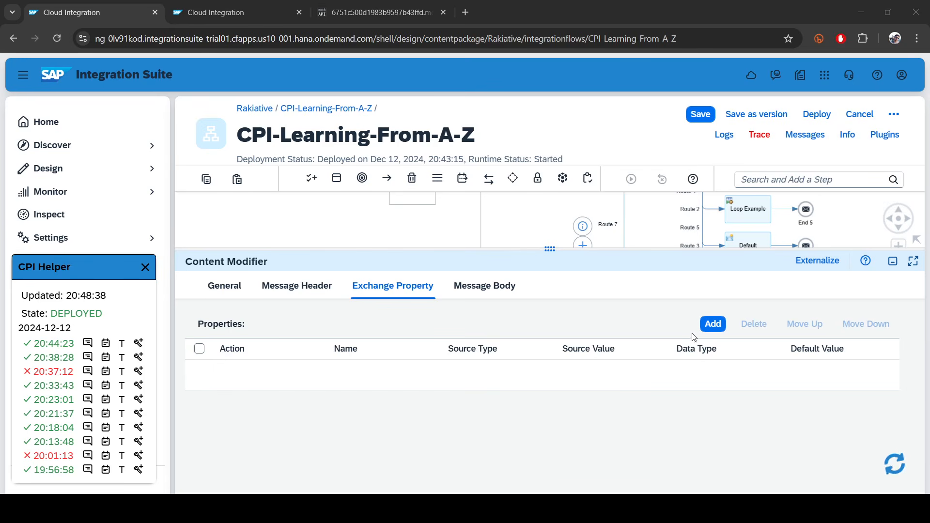
pyautogui.click(713, 325)
pyautogui.click(713, 326)
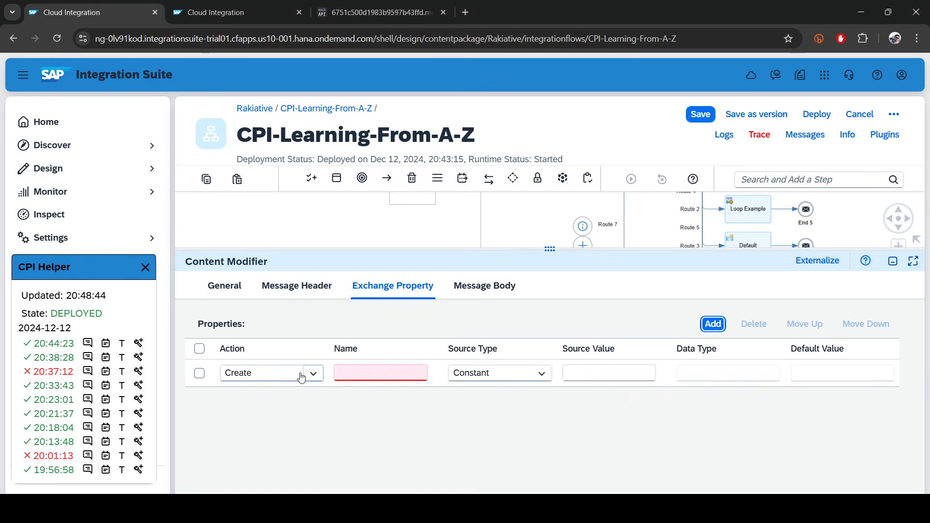
pyautogui.click(345, 372)
pyautogui.write('p_constant_value')
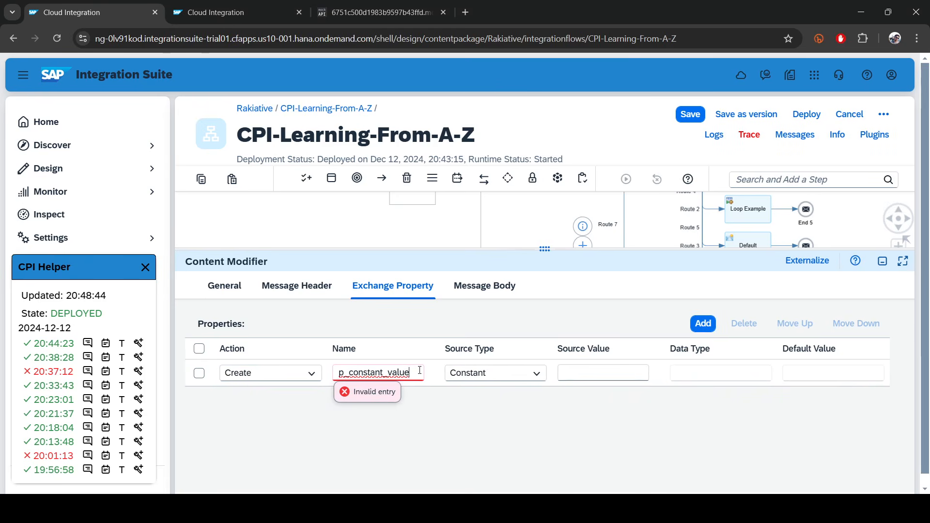
# Set the source value of the p_constant_value property to the externalized parameter {{configured Value}}.
pyautogui.click(621, 377)
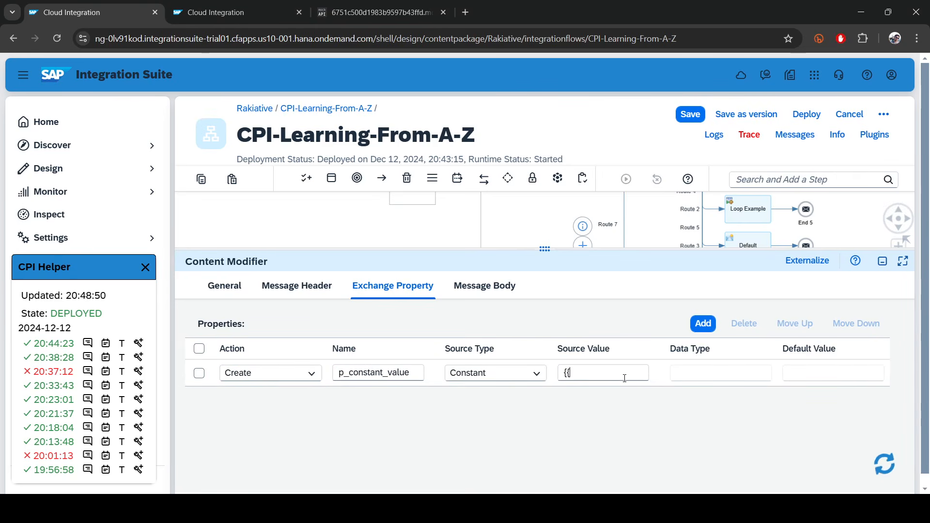
pyautogui.write('congi')
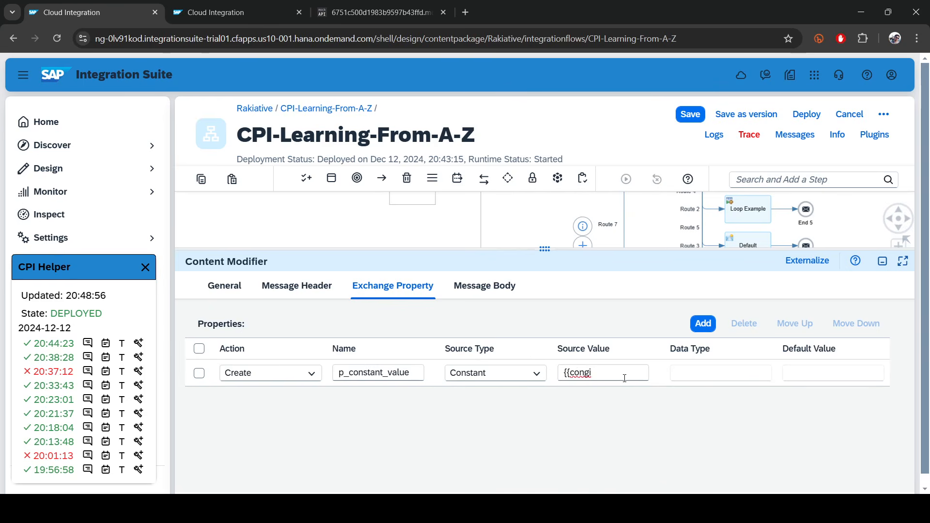
pyautogui.press('BackSpace')
pyautogui.press('BackSpace')
pyautogui.write('figured Va')
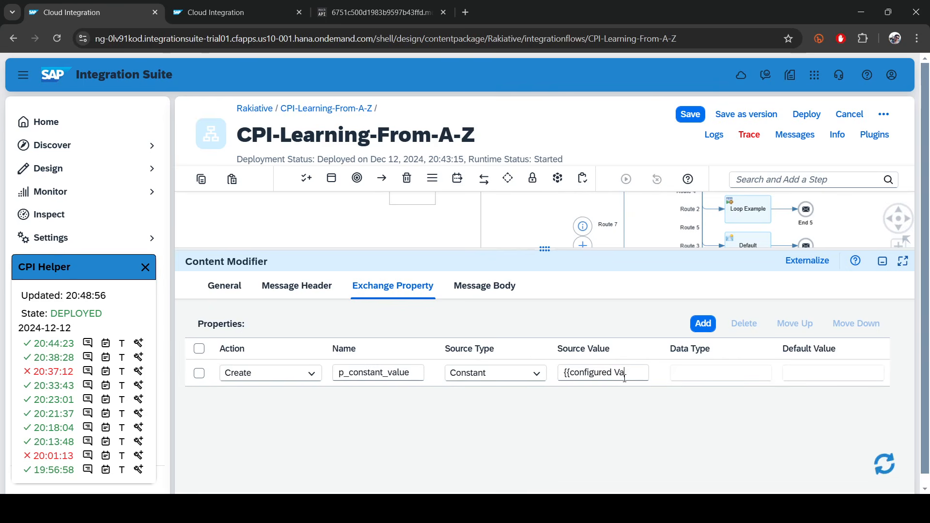
pyautogui.write('lue}}')
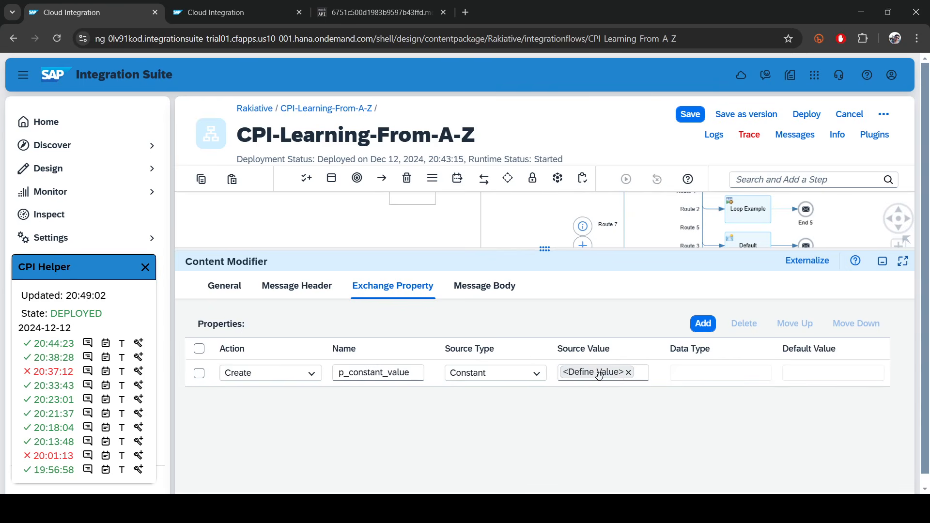
# Define D value as the default value of the 'configured Value' parameter.
pyautogui.click(600, 373)
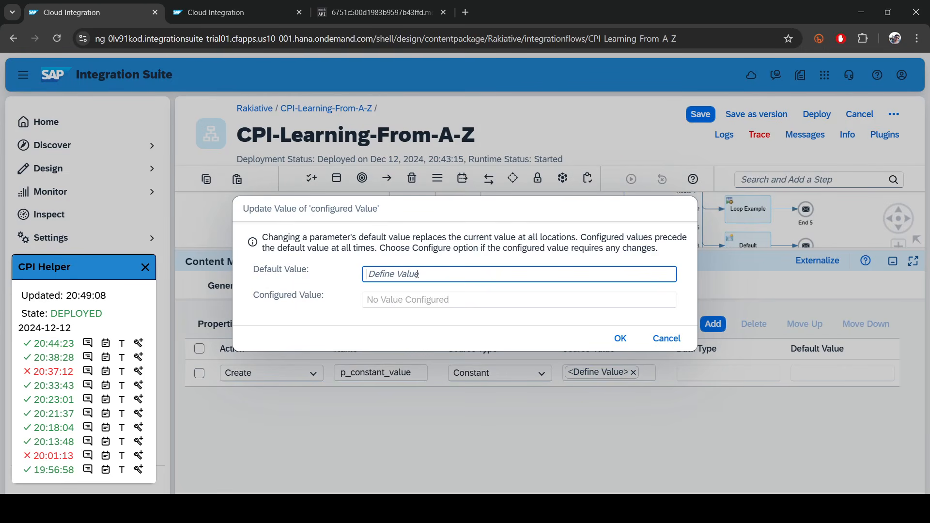
pyautogui.write('def')
pyautogui.press('BackSpace')
pyautogui.write('D')
pyautogui.hotkey('ctrl', 'a')
pyautogui.press('BackSpace')
pyautogui.hotkey('ctrl', 'z')
pyautogui.click(620, 339)
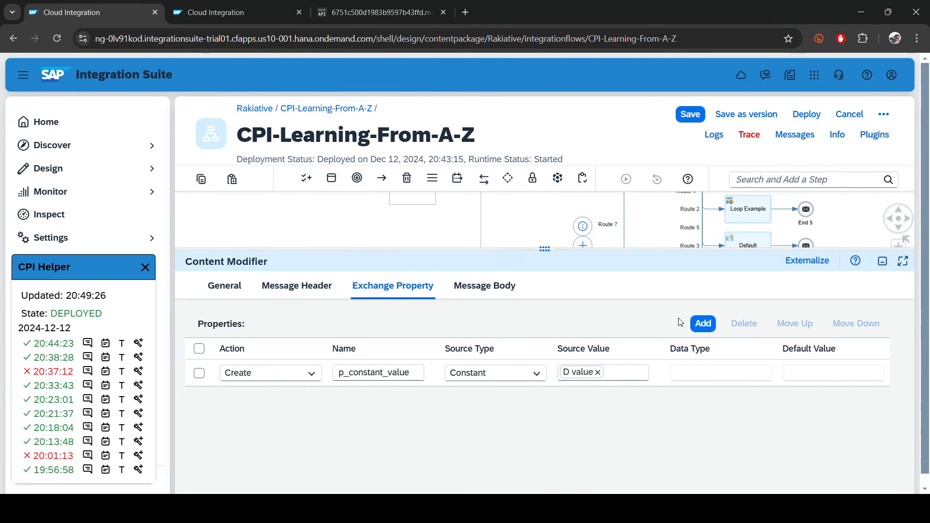
# Auto-arrange the elements inside the Integration Process pool horizontally.
pyautogui.moveTo(545, 249); pyautogui.dragTo(545, 390)
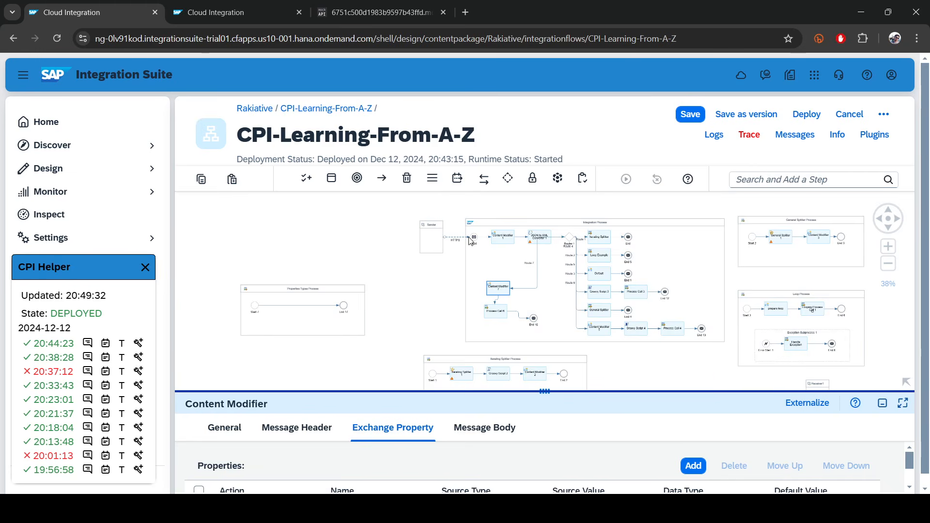
pyautogui.scroll(3, 470, 240)
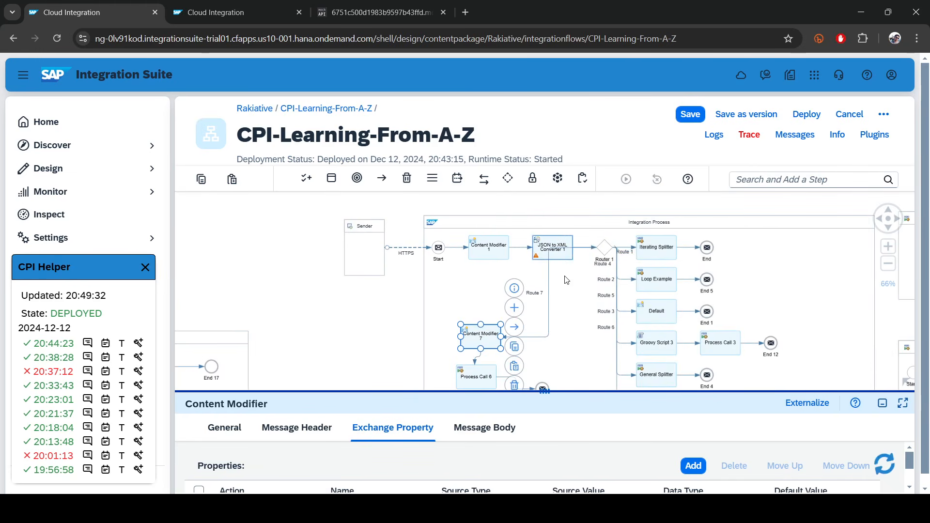
pyautogui.click(336, 336)
pyautogui.scroll(-2, 739, 234)
pyautogui.click(582, 234)
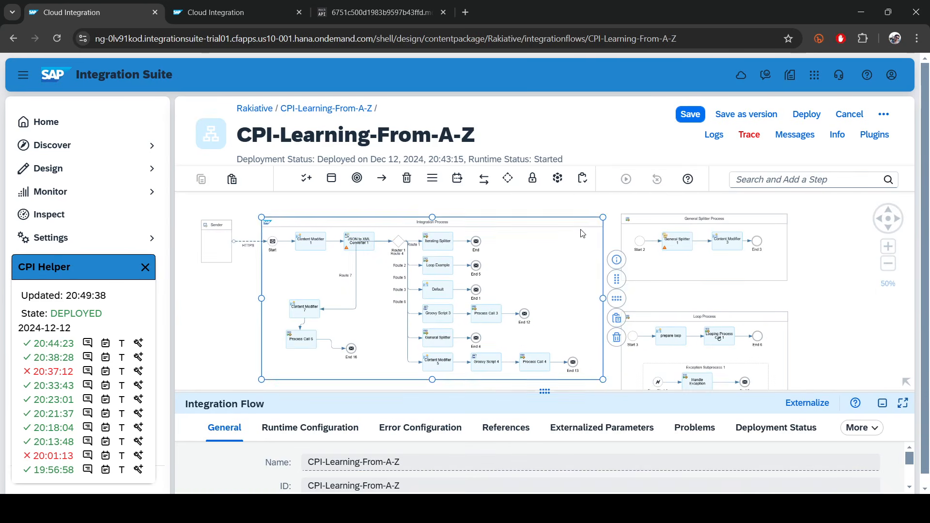
pyautogui.click(617, 303)
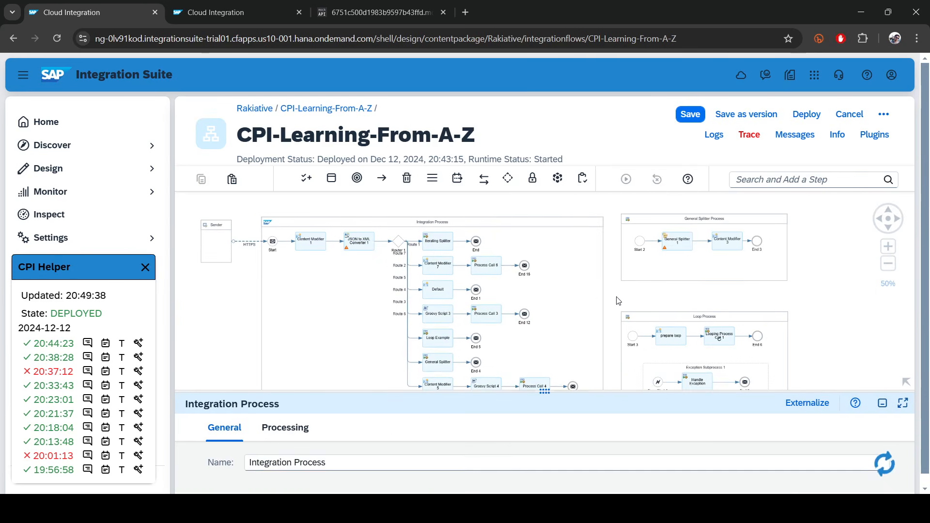
# Add another exchange property to Content Modifier 7 with source type Expression and source value ${in.body}.
pyautogui.scroll(4, 454, 278)
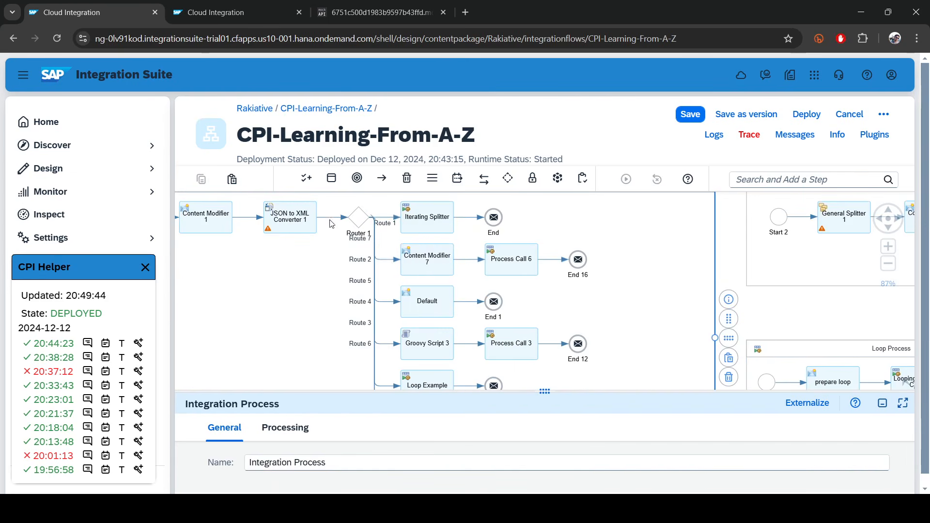
pyautogui.click(404, 271)
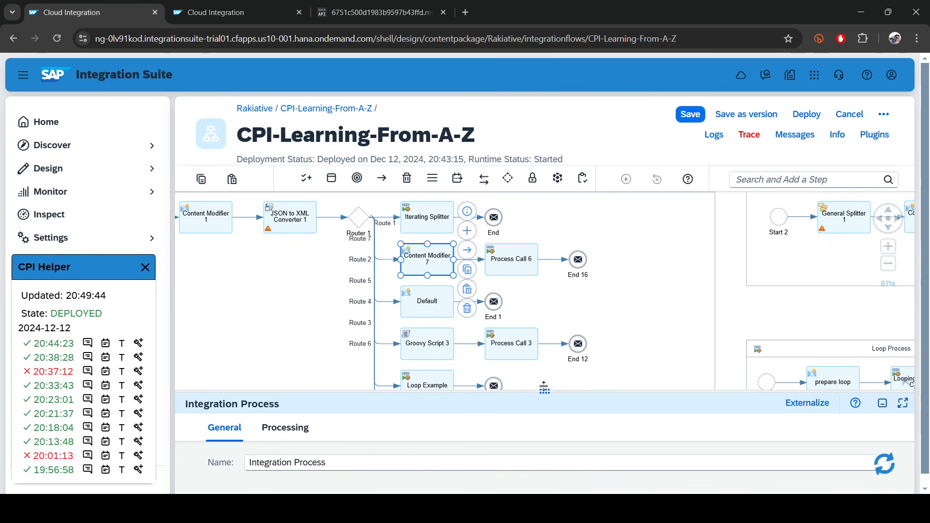
pyautogui.moveTo(548, 352); pyautogui.dragTo(546, 257)
pyautogui.click(284, 294)
pyautogui.click(392, 293)
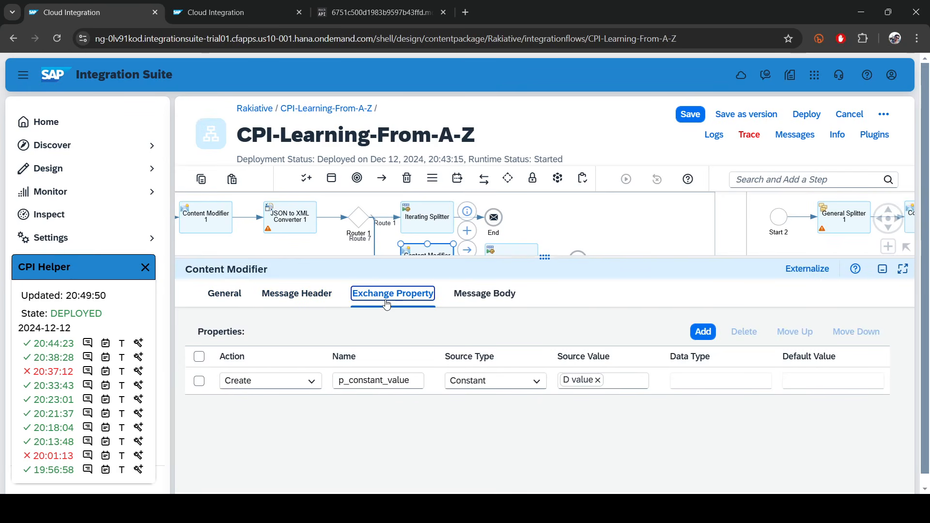
pyautogui.click(703, 331)
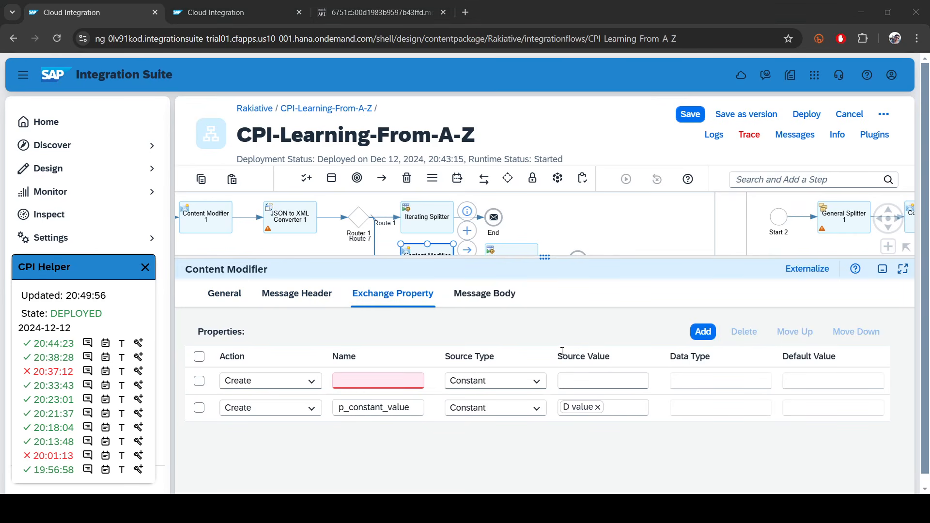
pyautogui.click(585, 380)
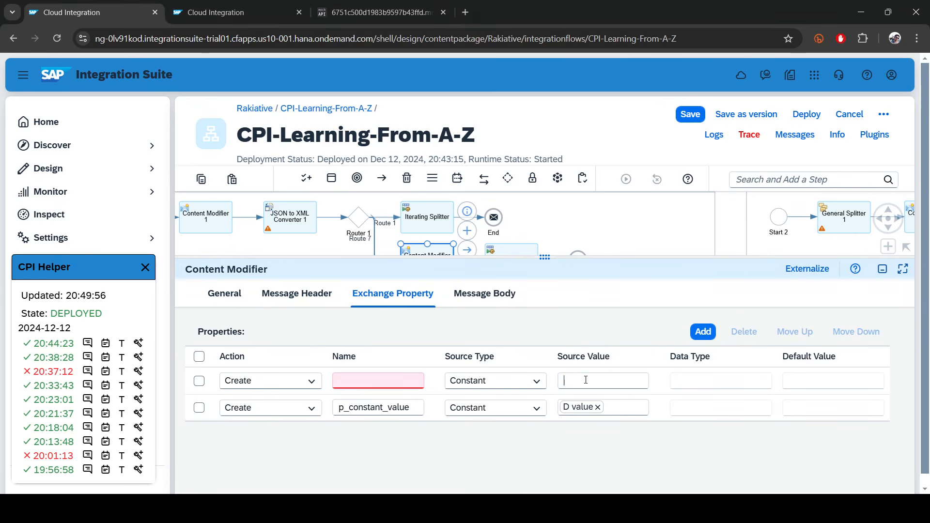
pyautogui.write('${in.body}')
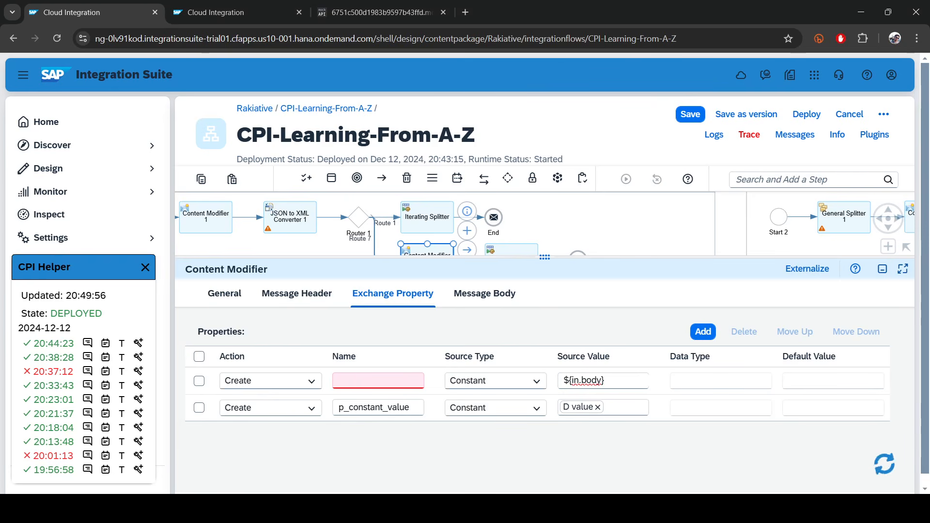
pyautogui.click(507, 384)
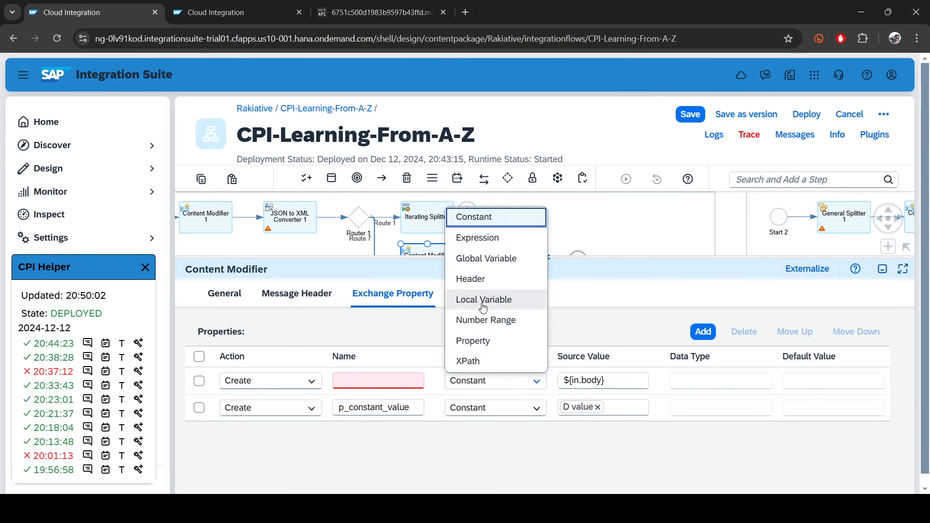
pyautogui.click(483, 237)
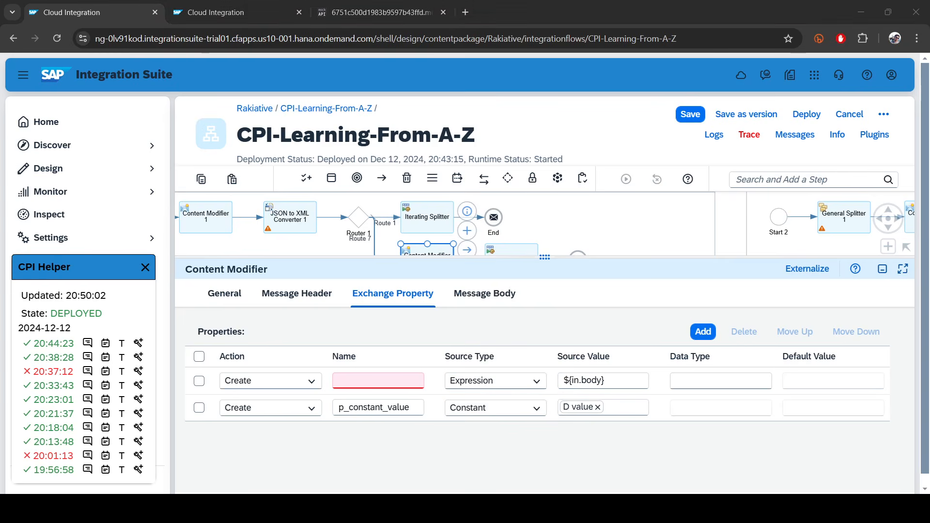
# Name the expression property p_expression_value and set its data type to java.lang.Object.
pyautogui.click(354, 381)
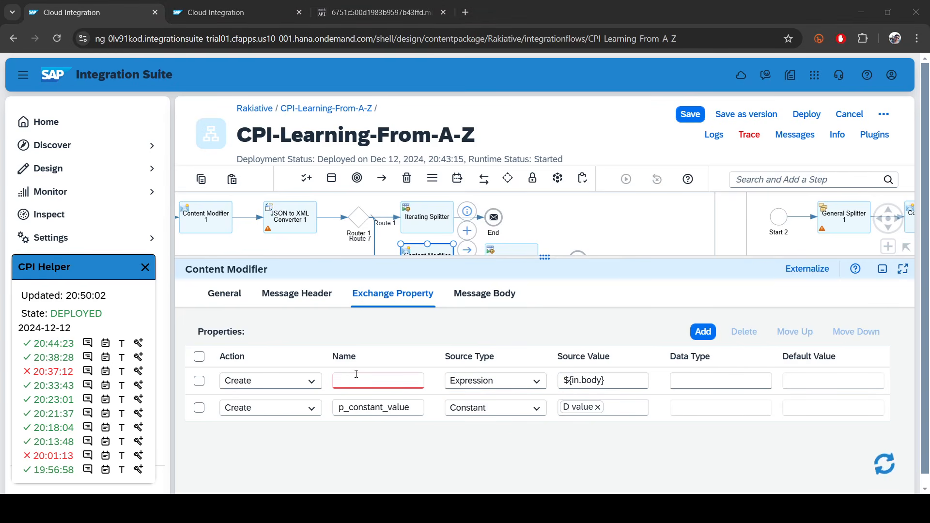
pyautogui.write('p_expression_value')
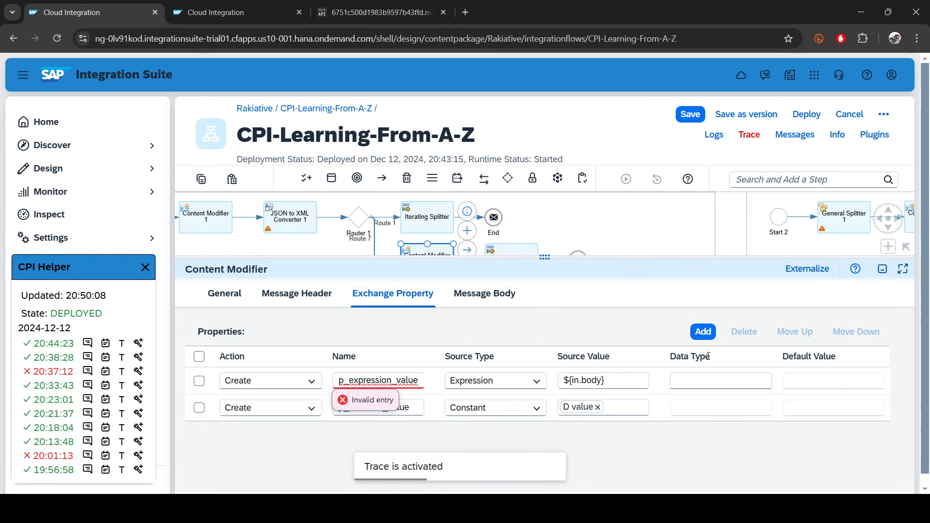
pyautogui.click(708, 377)
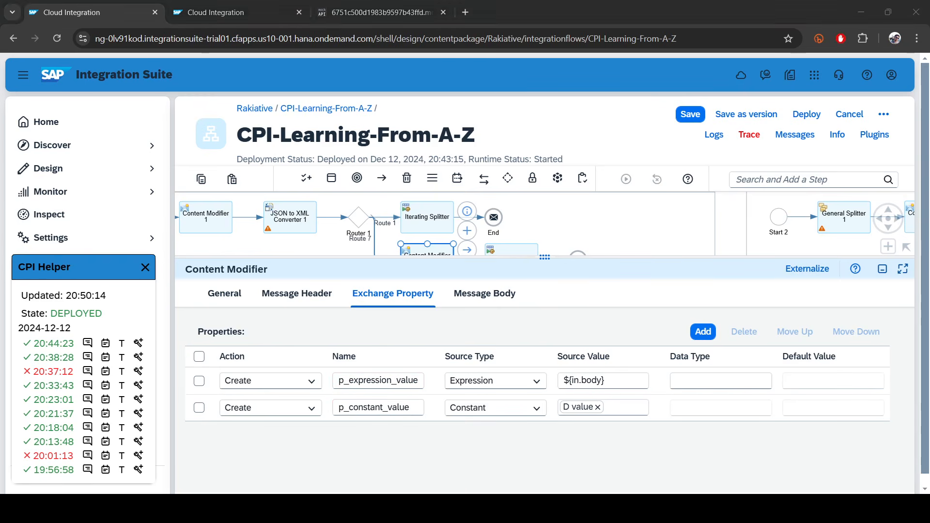
pyautogui.click(697, 381)
pyautogui.write('java.lang.Object')
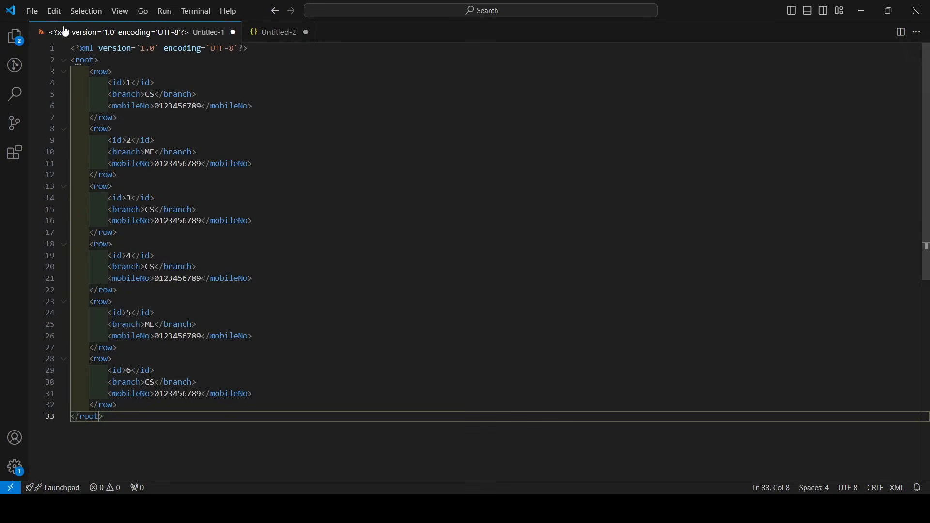
# Examine the root and row nodes of the sample XML in Visual Studio Code, then return to the integration flow.
pyautogui.moveTo(75, 61); pyautogui.dragTo(374, 328)
pyautogui.click(374, 328)
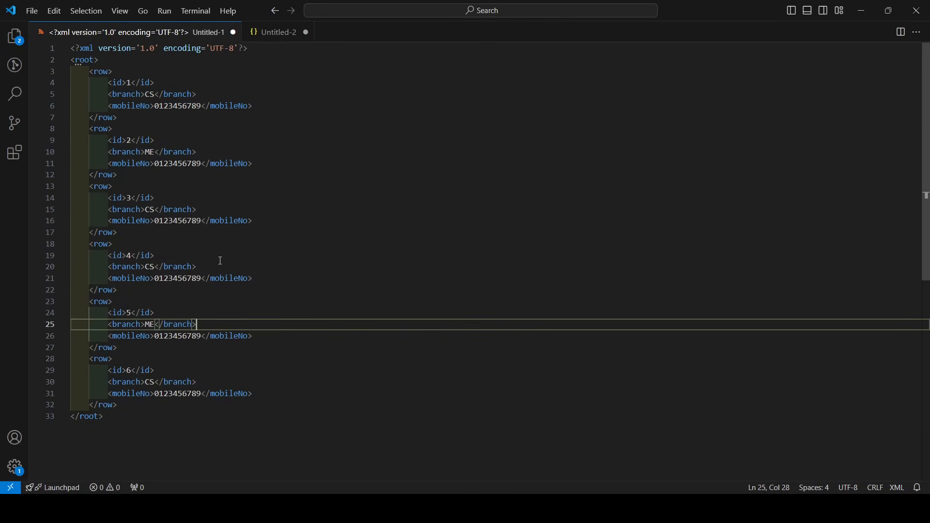
pyautogui.moveTo(90, 71); pyautogui.dragTo(115, 72)
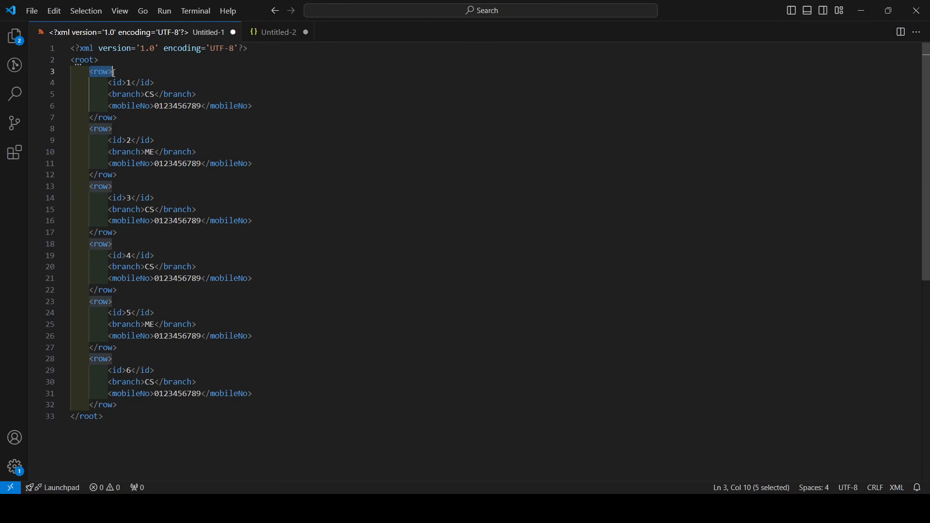
pyautogui.click(864, 10)
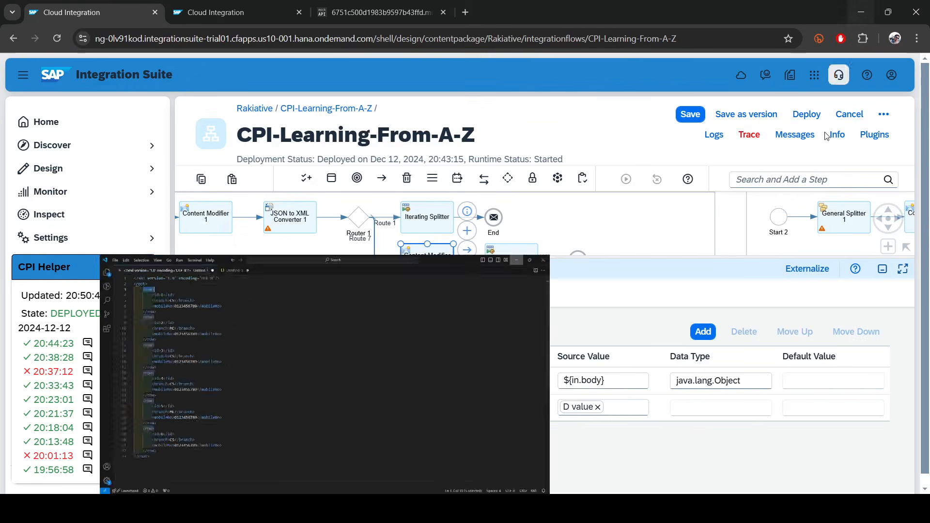
# Add an exchange property named p_property_by_xpath with source type XPath and source value /root/row.
pyautogui.click(704, 331)
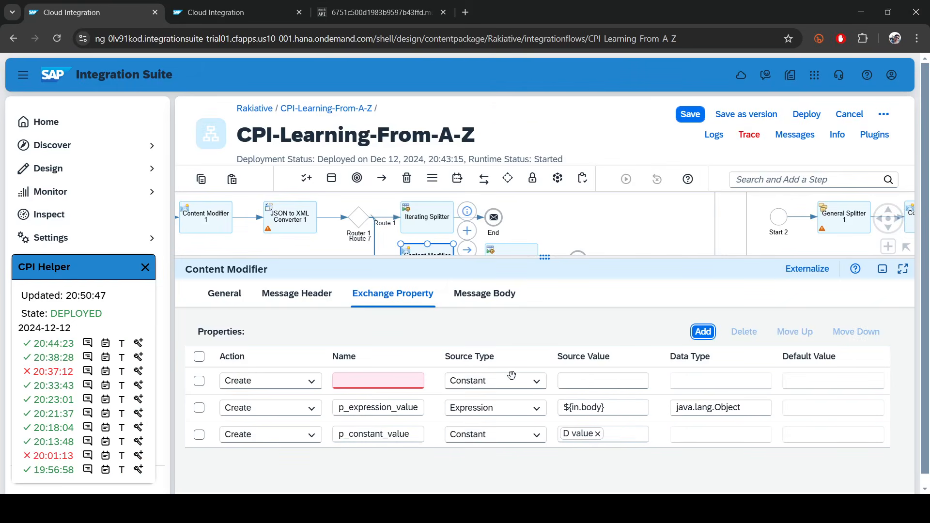
pyautogui.click(468, 383)
pyautogui.click(467, 362)
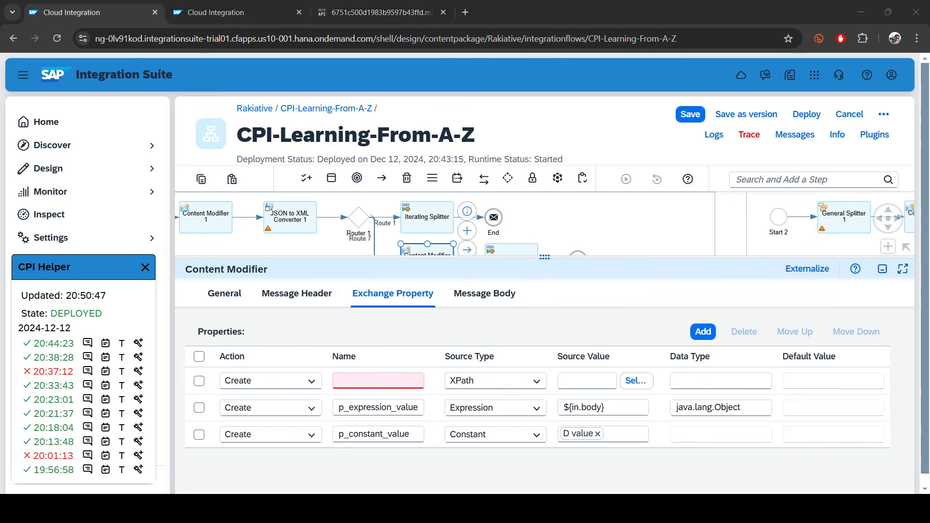
pyautogui.click(353, 381)
pyautogui.write('p_property_by_xpath')
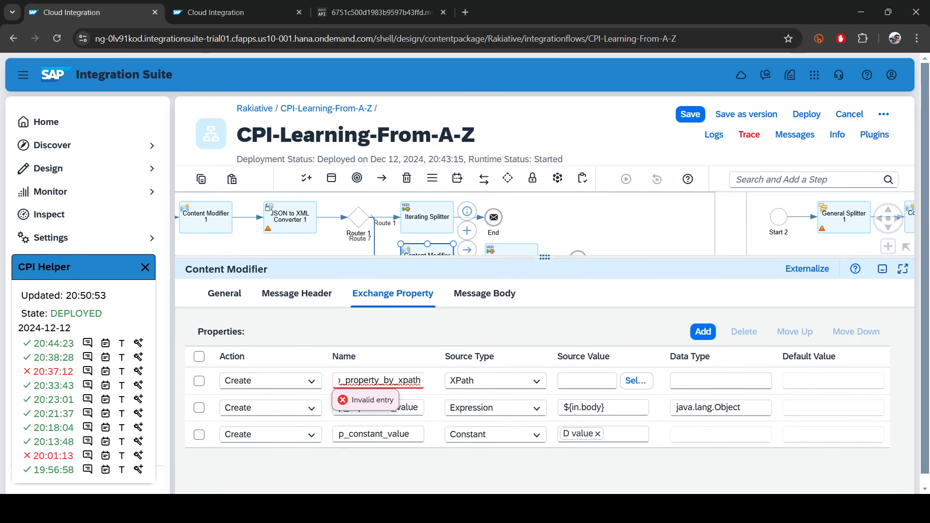
pyautogui.hotkey('alt', 'Tab')
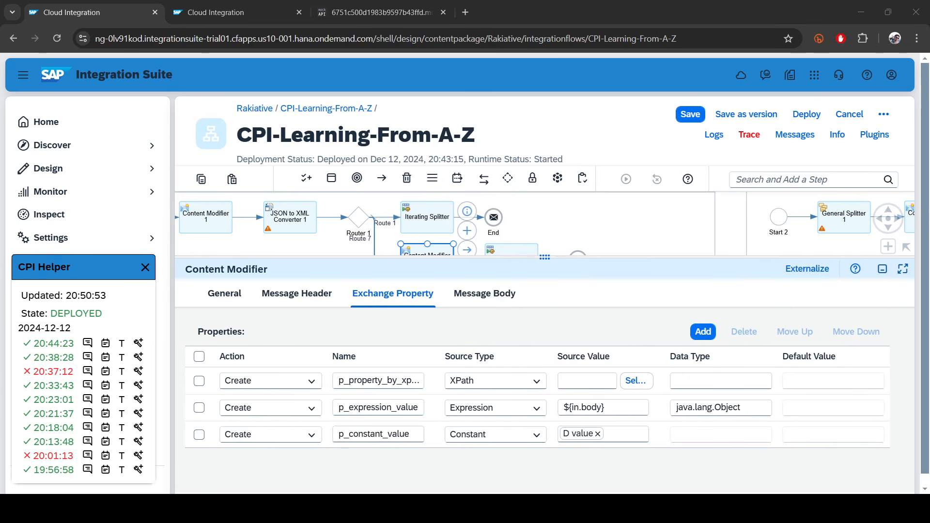
pyautogui.click(574, 383)
pyautogui.write('/root/row')
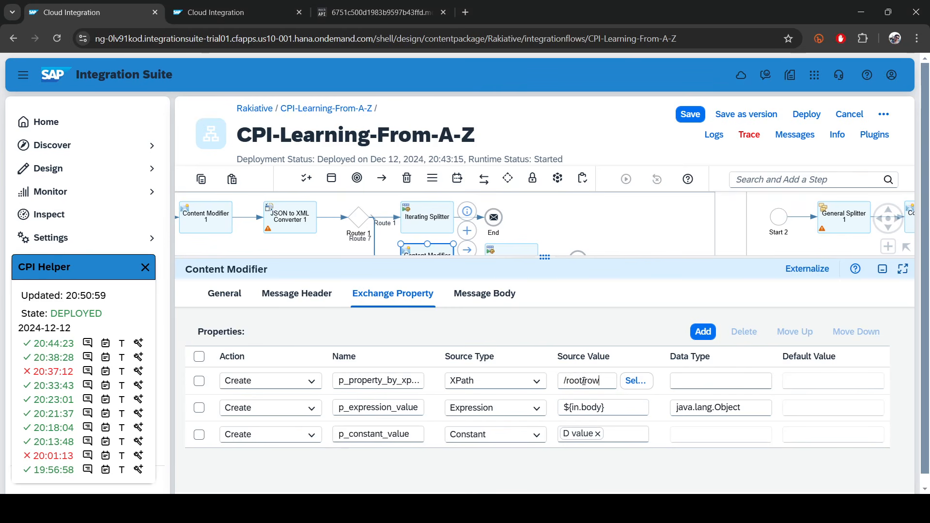
pyautogui.doubleClick(591, 381)
# Check the enabled routeName header in Postman and review the routing conditions of Router 1 in the integration flow.
pyautogui.hotkey('alt', 'Tab')
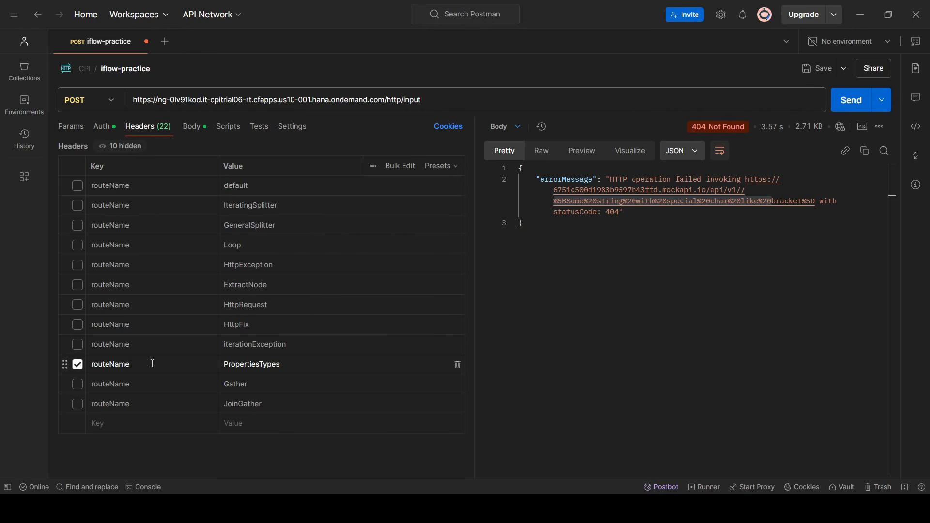
pyautogui.click(863, 16)
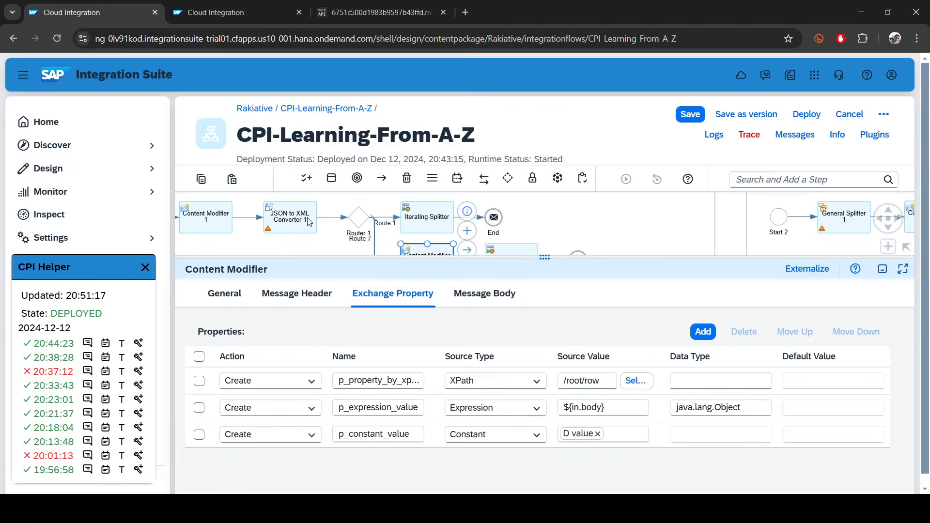
pyautogui.click(359, 218)
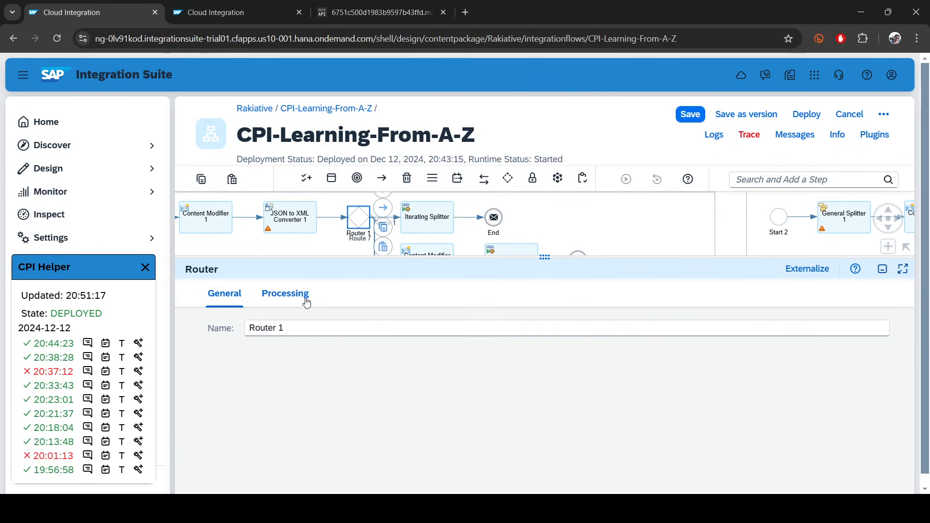
pyautogui.click(285, 294)
pyautogui.scroll(-3, 533, 446)
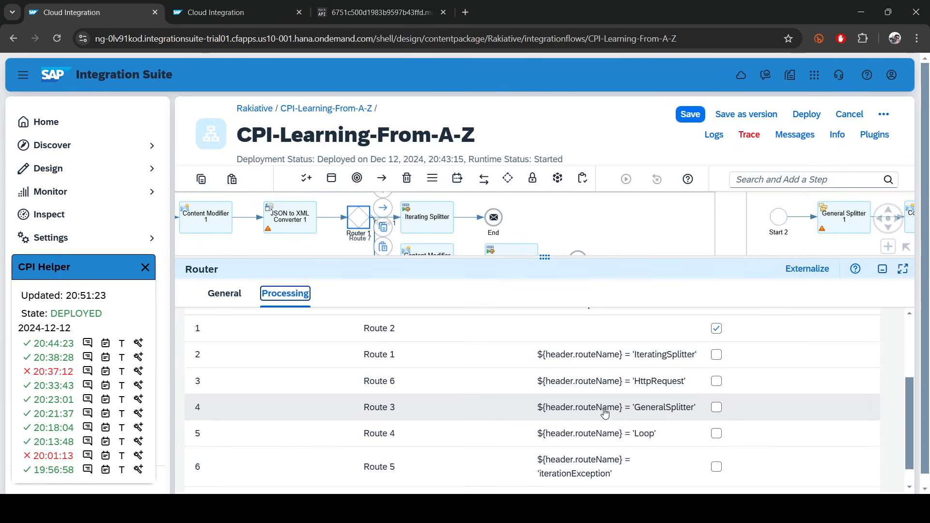
pyautogui.moveTo(557, 260); pyautogui.dragTo(558, 443)
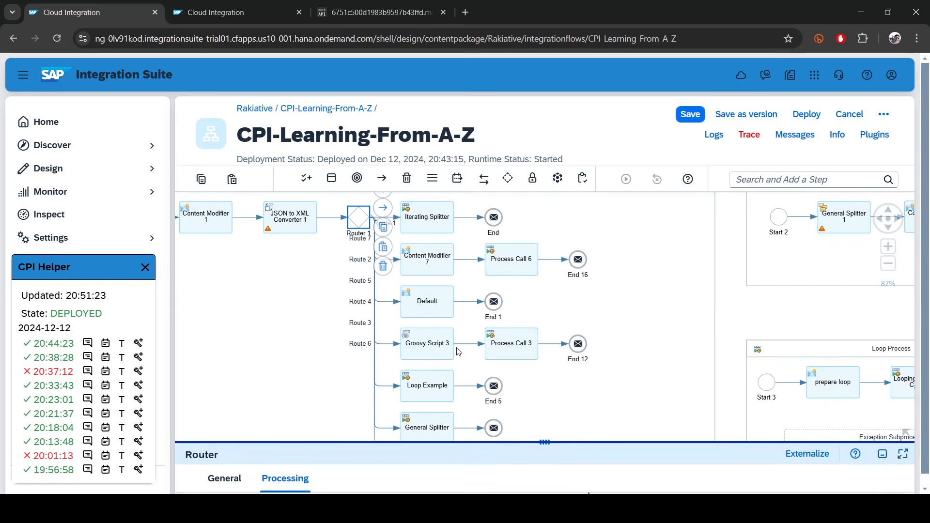
# Add another exchange property with source type Header to Content Modifier 7.
pyautogui.click(432, 262)
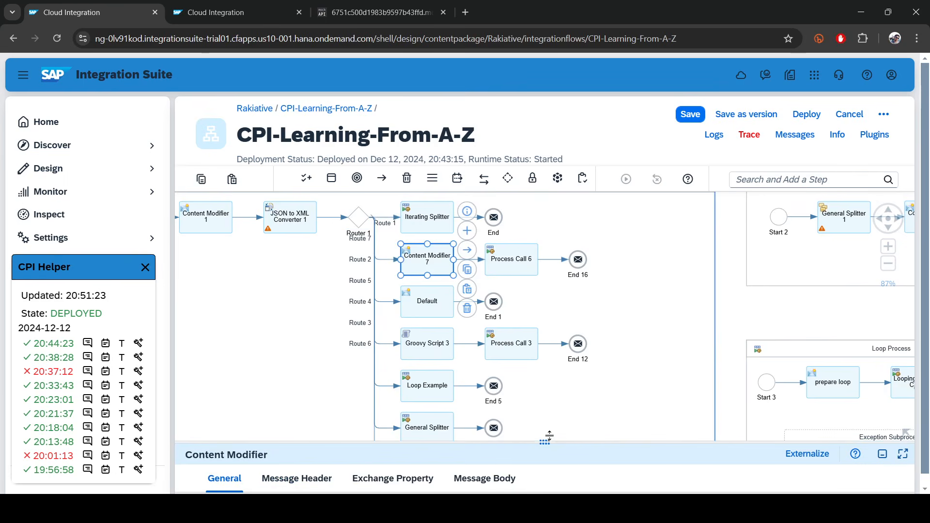
pyautogui.moveTo(545, 442); pyautogui.dragTo(489, 215)
pyautogui.click(379, 260)
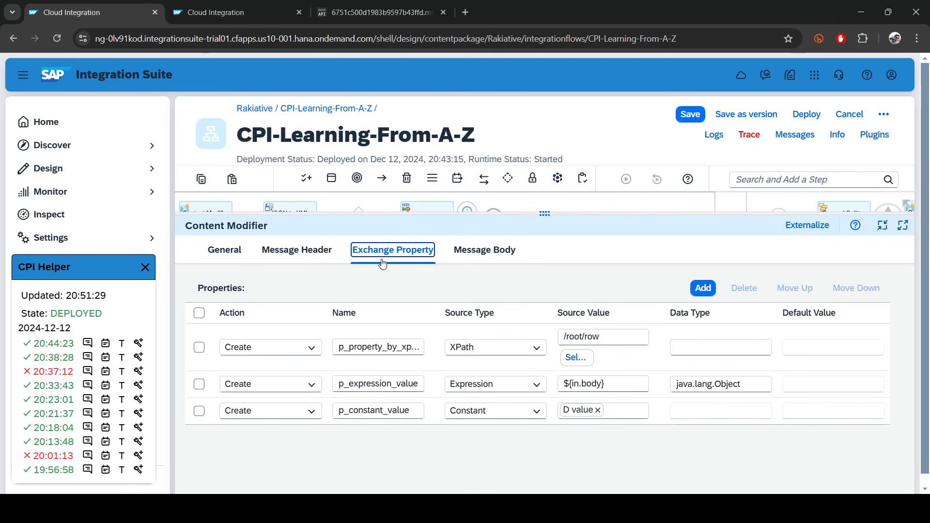
pyautogui.click(703, 288)
pyautogui.click(480, 341)
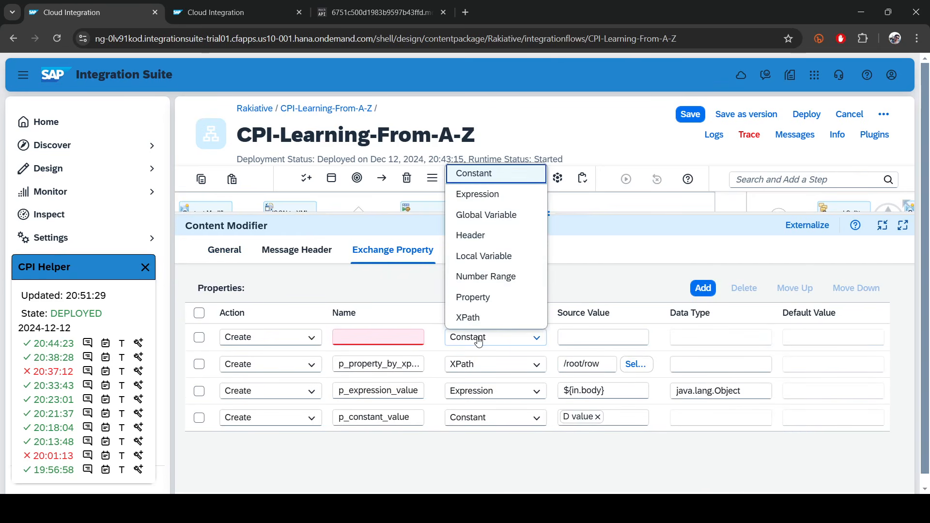
pyautogui.click(484, 239)
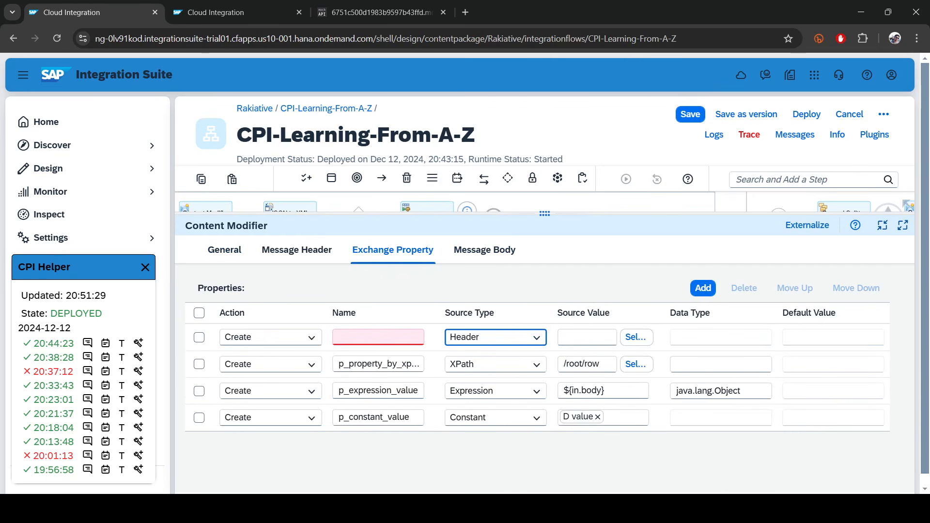
# Name the header-based property p_property_hold_header_value and set its source value to routeName.
pyautogui.click(350, 335)
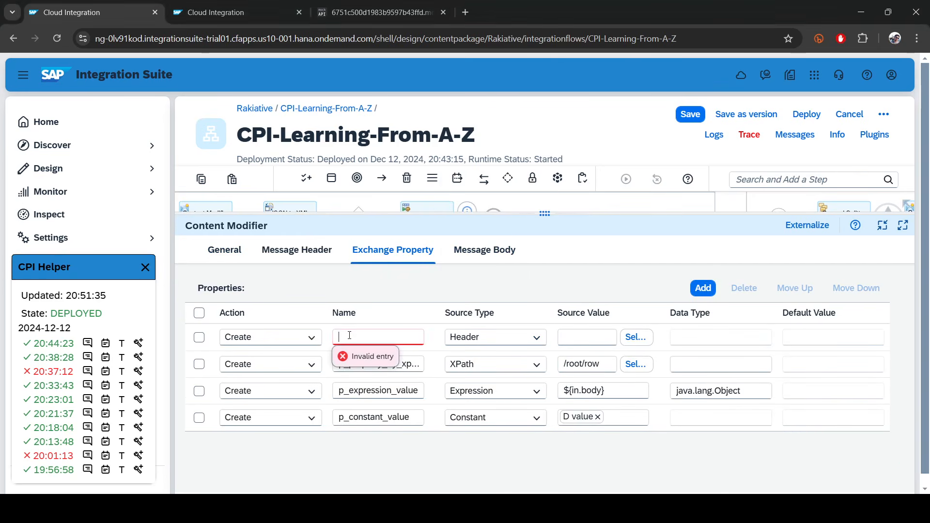
pyautogui.hotkey('ctrl', 'v')
pyautogui.click(581, 340)
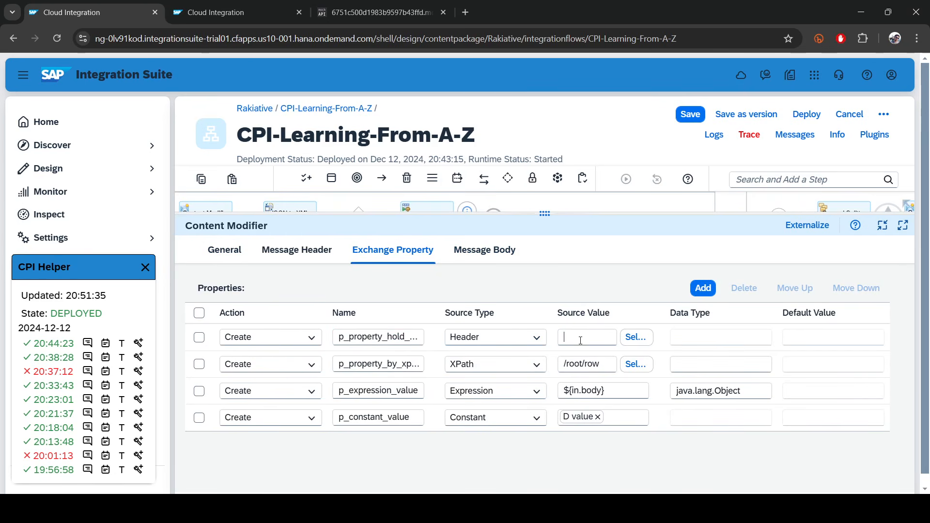
pyautogui.hotkey('alt', 'Tab')
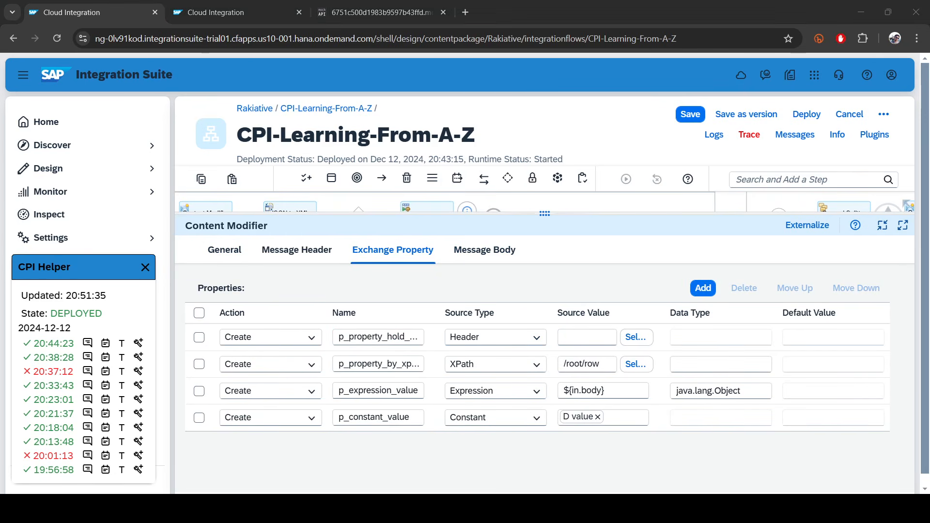
pyautogui.hotkey('alt', 'Tab')
pyautogui.write('routeName')
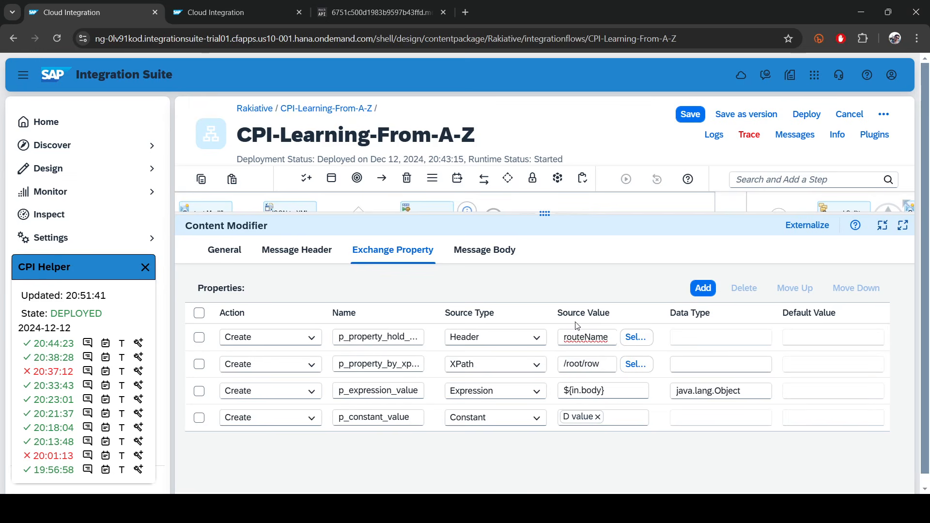
# Set the XPath property's data type to java.lang.Object and check the default value of the constant property's parameter.
pyautogui.click(739, 344)
pyautogui.click(690, 367)
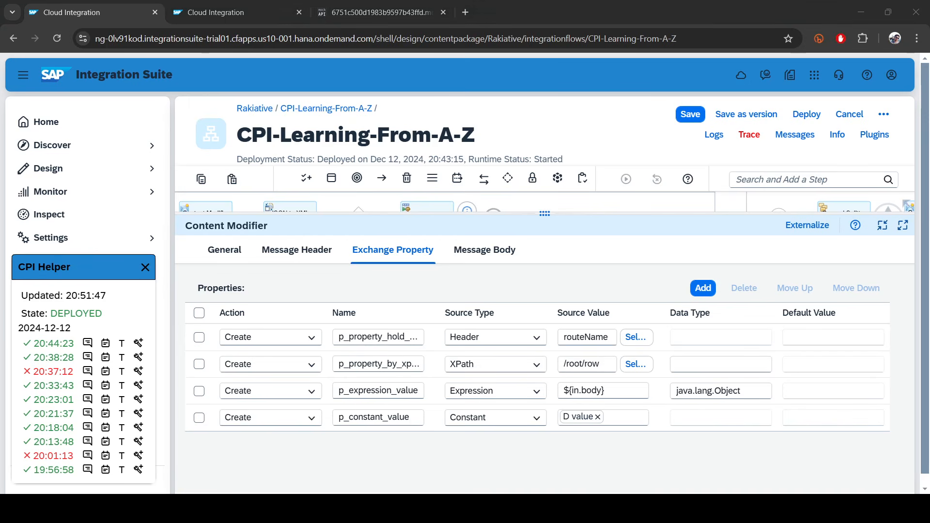
pyautogui.click(741, 360)
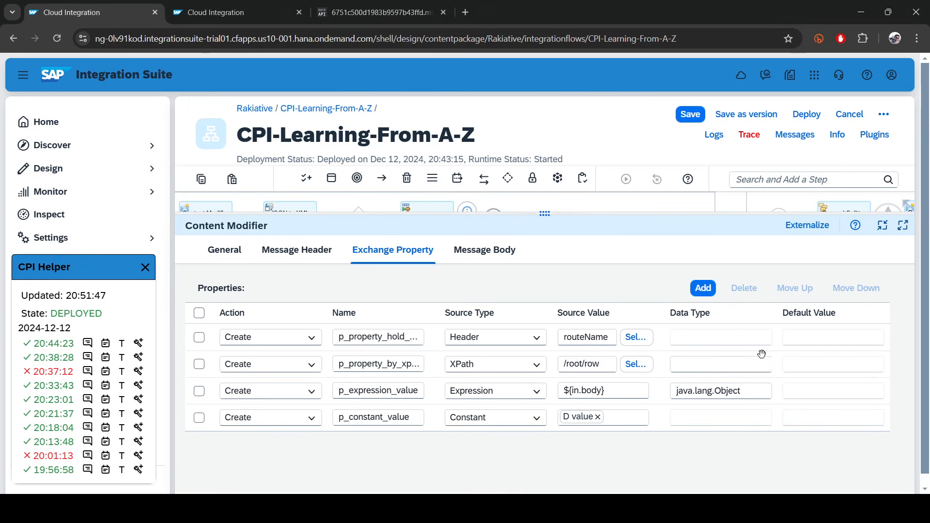
pyautogui.write('java.lang.Object')
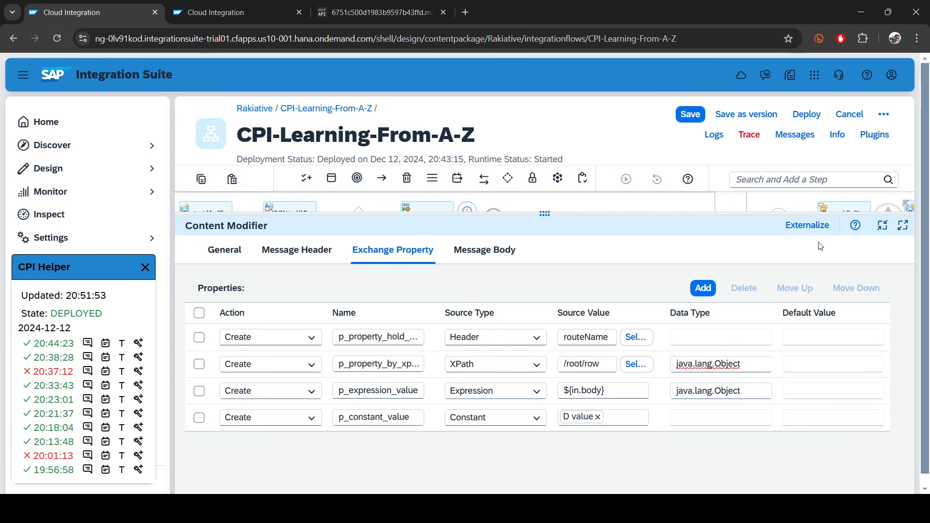
pyautogui.click(578, 422)
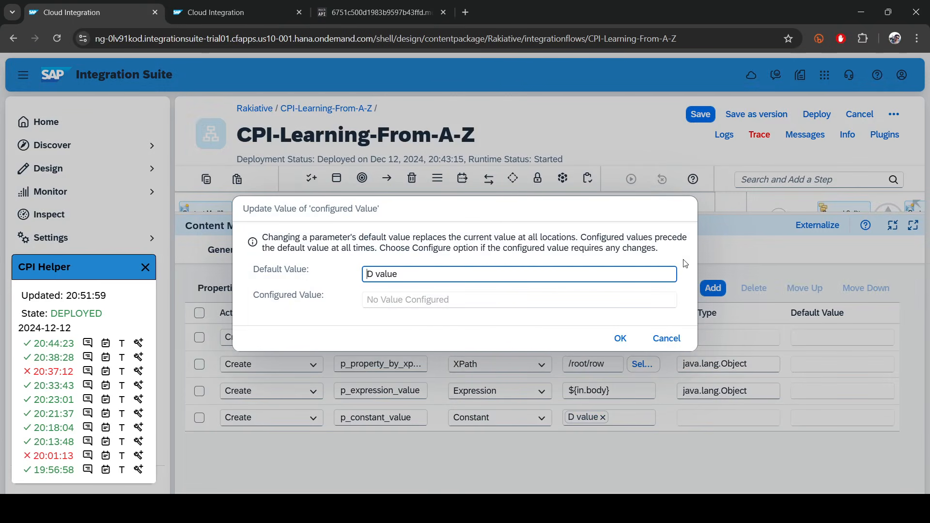
pyautogui.click(620, 338)
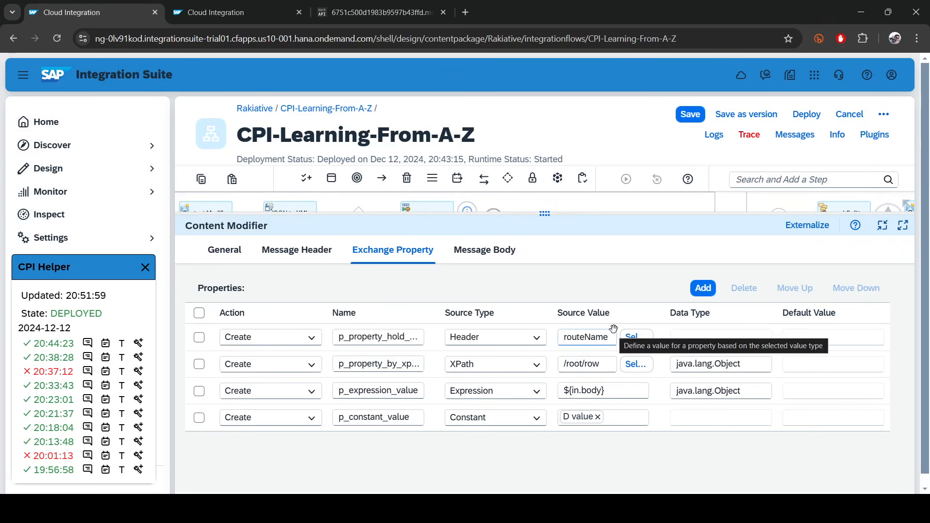
# Go to the Properties Types Process called by Process Call 6 and insert a Content Modifier between Start 7 and End 17.
pyautogui.click(882, 226)
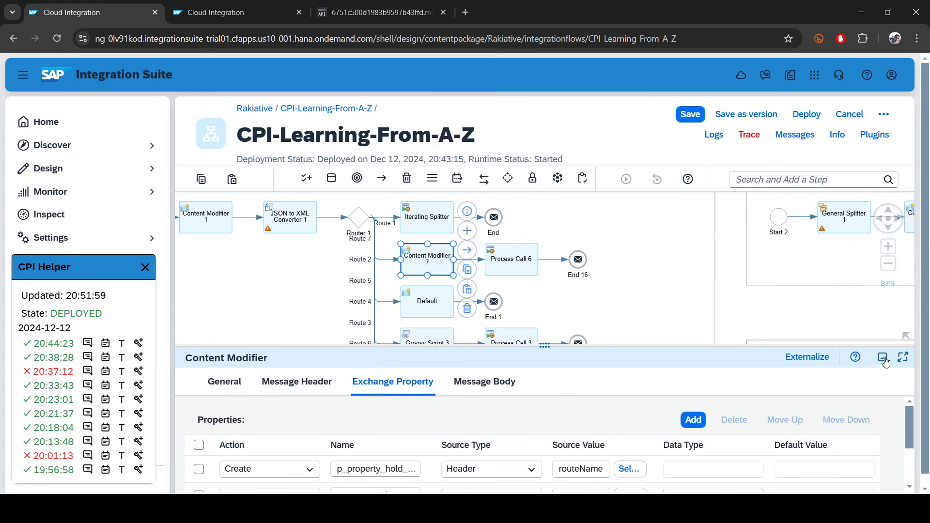
pyautogui.click(513, 262)
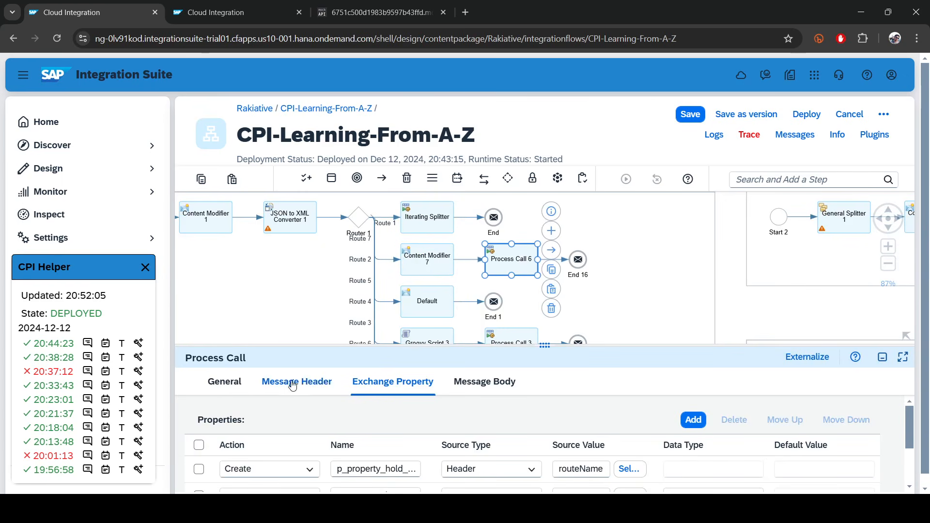
pyautogui.click(285, 382)
pyautogui.click(359, 417)
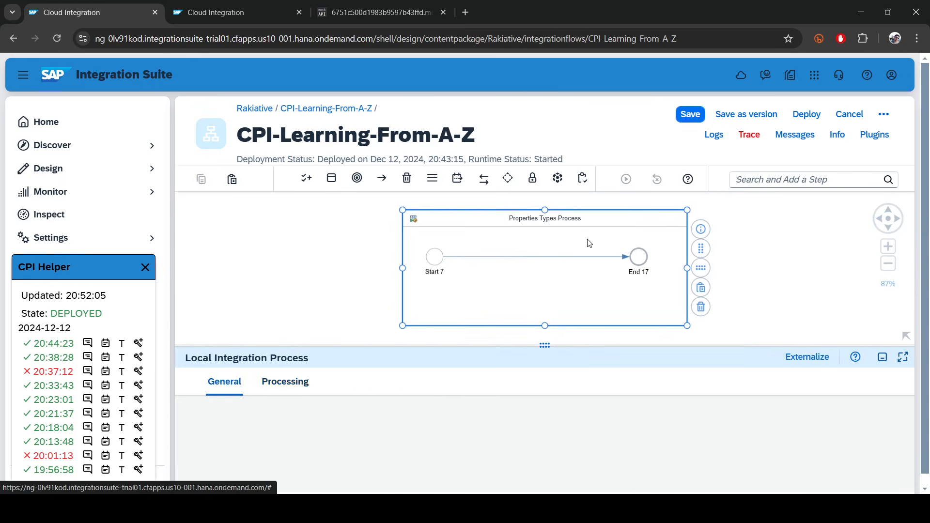
pyautogui.hotkey('alt', 'Tab')
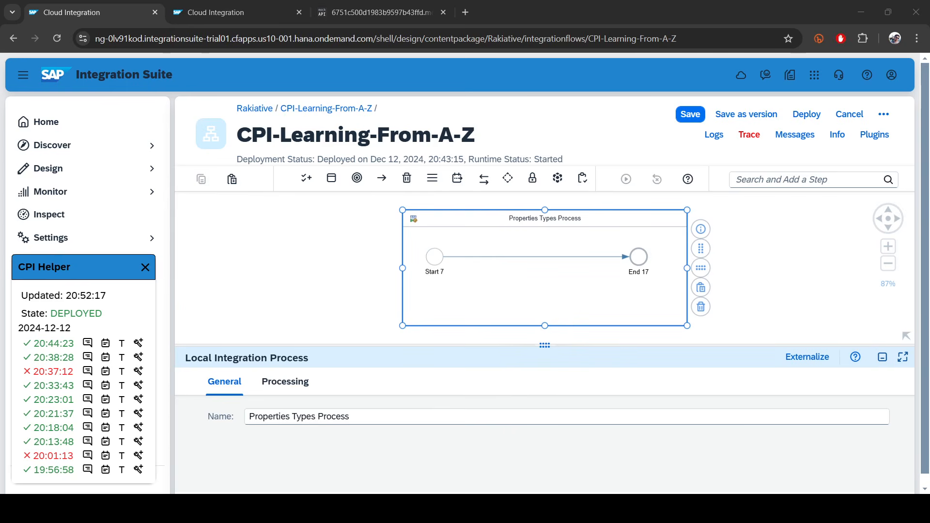
pyautogui.click(788, 182)
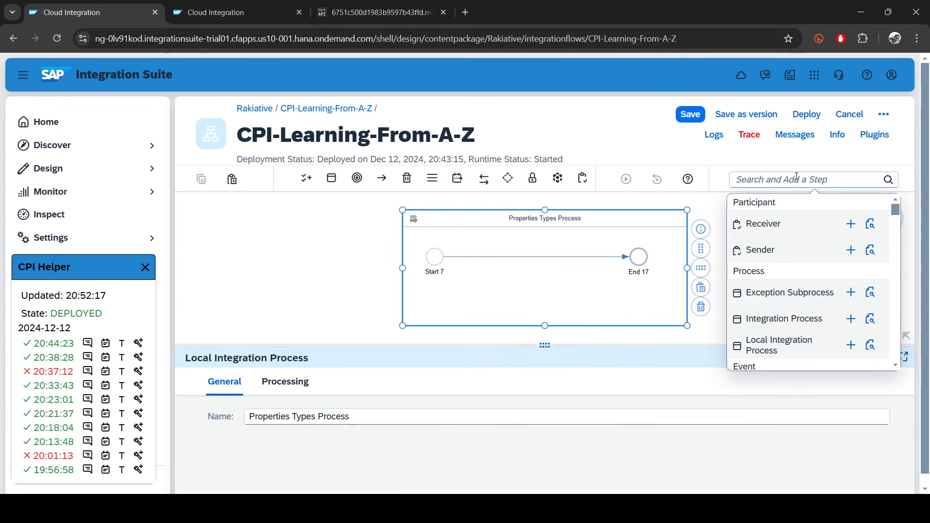
pyautogui.write('con')
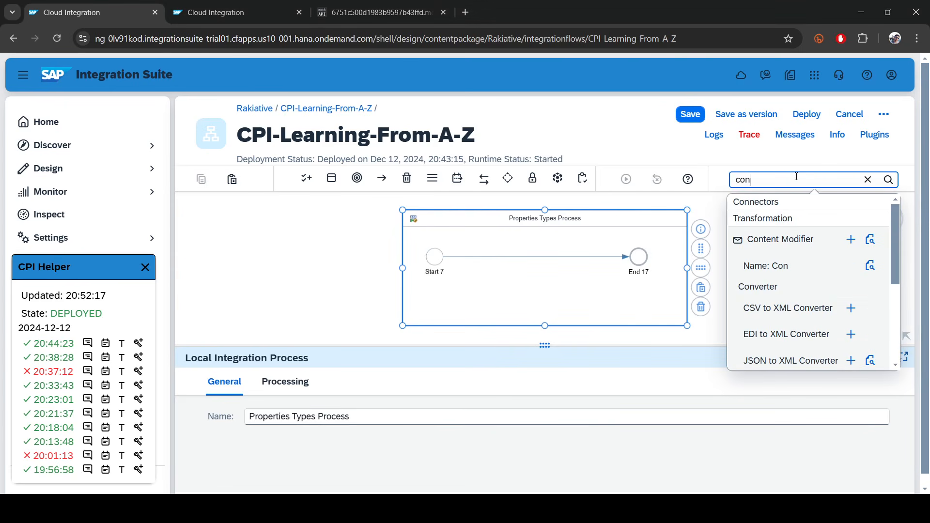
pyautogui.click(794, 240)
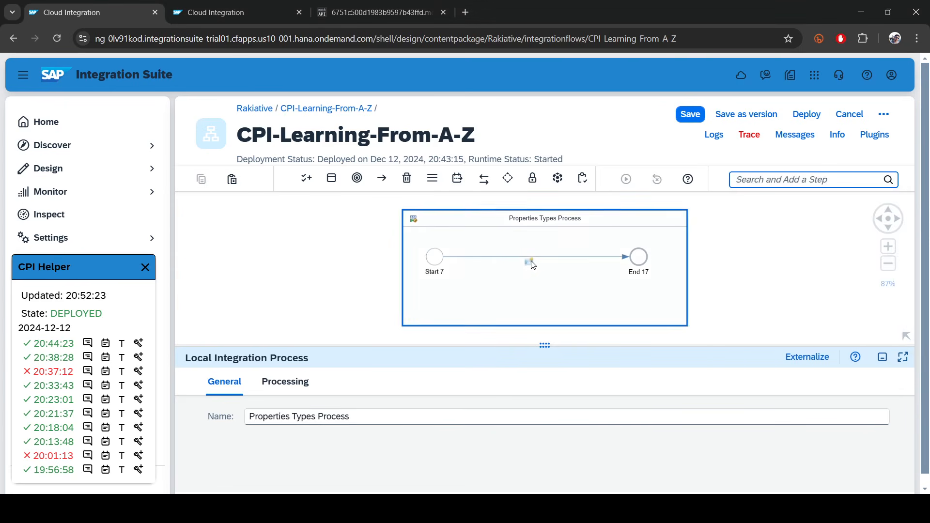
pyautogui.click(526, 256)
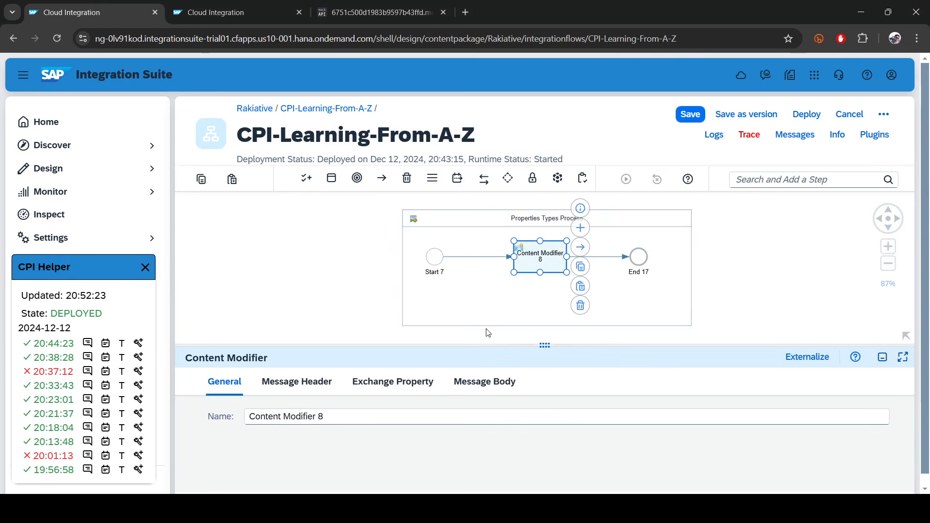
# Set the new Content Modifier's message body to an Expression listing labelled references to the routeName header and the header, constant, XPath and expression properties.
pyautogui.click(514, 381)
pyautogui.moveTo(555, 345); pyautogui.dragTo(555, 271)
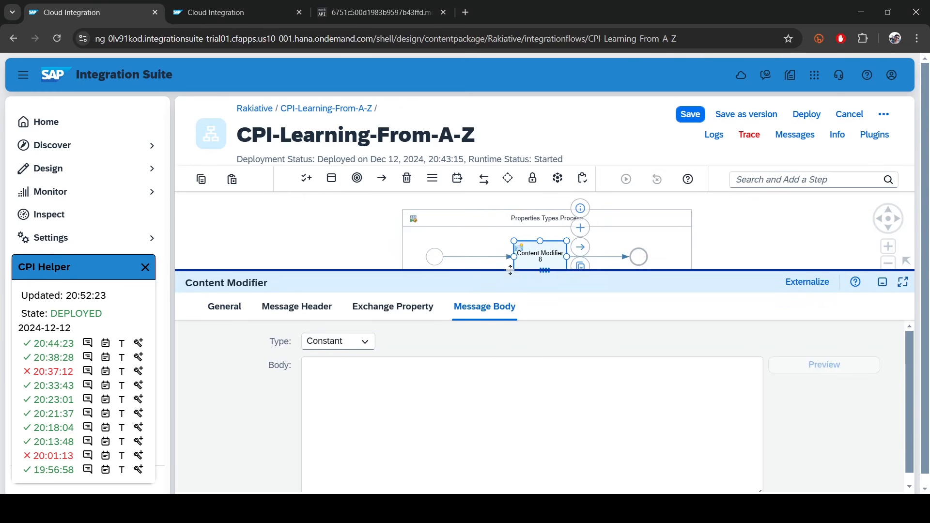
pyautogui.click(339, 342)
pyautogui.click(322, 381)
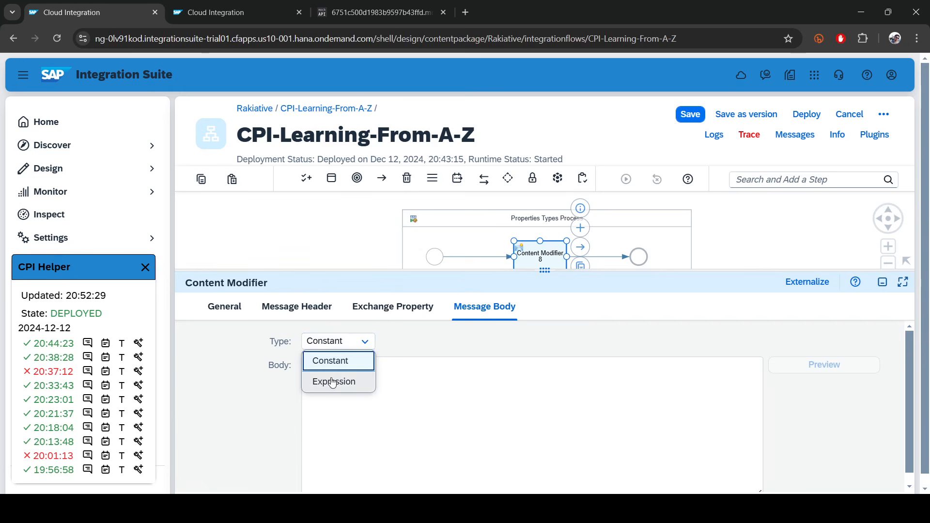
pyautogui.click(459, 386)
pyautogui.write('Header accessed by header(routeName): ${header.routeName} Header accessed by property: ${property.p_property_hold_header_value} Constant: ${property.p_constant_value} Property by xpath: ${property.p_property_by_xpath} Expression: ${property.p_expression_value}')
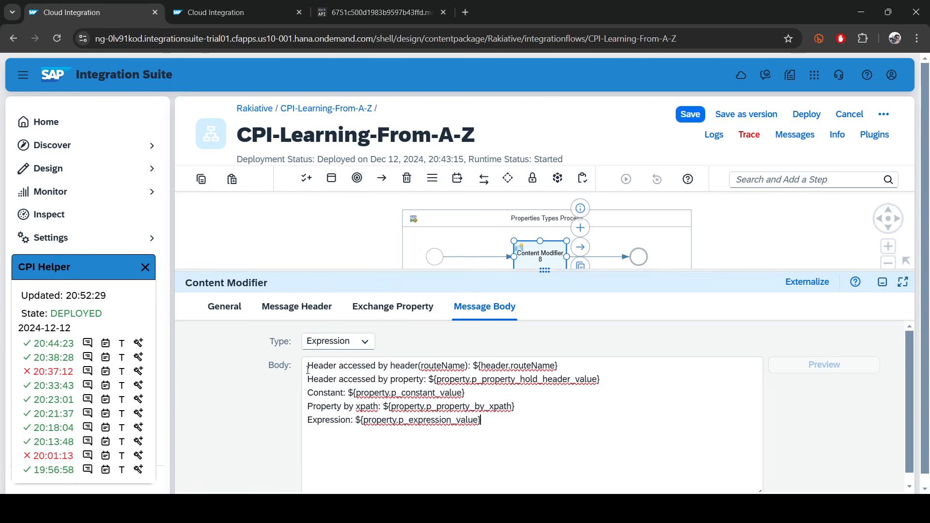
# Examine the two message body lines that read the header value directly and through the property.
pyautogui.moveTo(307, 366); pyautogui.dragTo(407, 367)
pyautogui.click(438, 366)
pyautogui.doubleClick(438, 366)
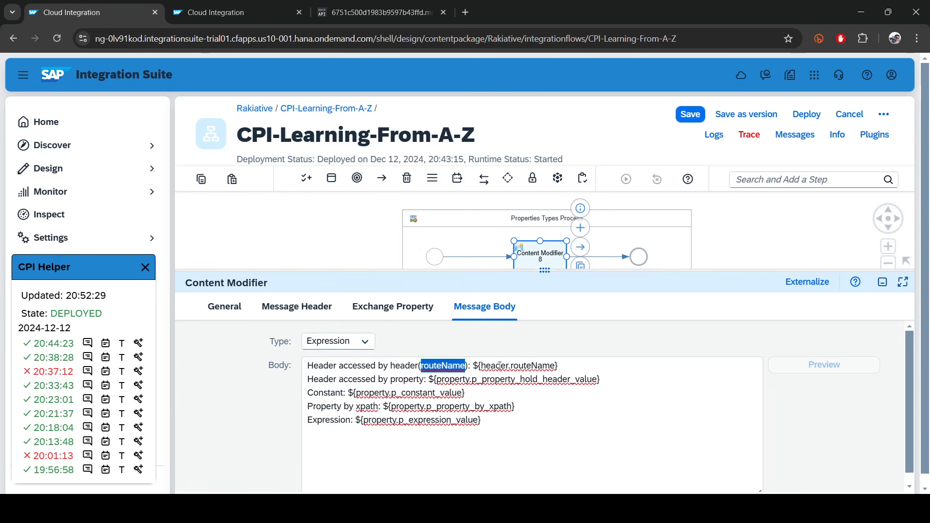
pyautogui.doubleClick(494, 365)
pyautogui.moveTo(494, 366); pyautogui.dragTo(254, 357)
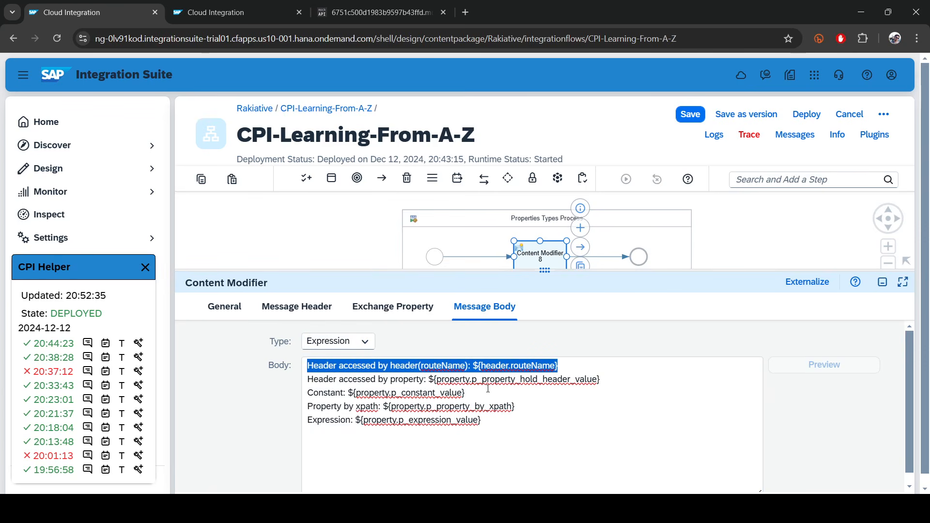
pyautogui.moveTo(477, 379); pyautogui.dragTo(581, 382)
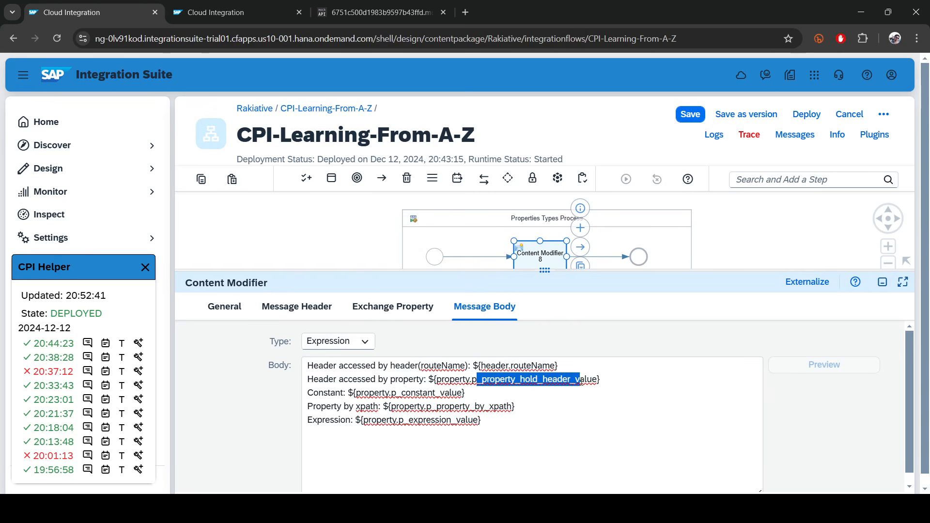
pyautogui.click(635, 382)
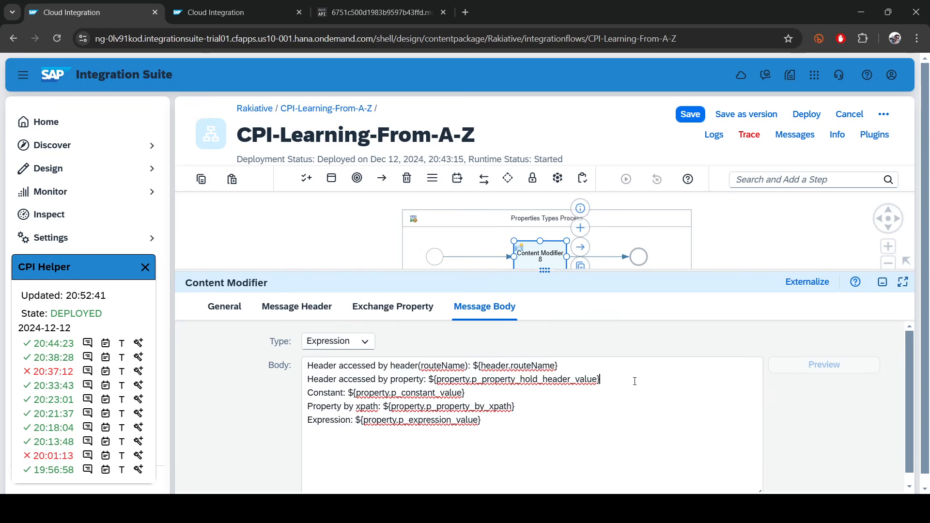
# Change the label of the p_constant_value line in the message body to "Constant/default/configured:".
pyautogui.moveTo(388, 393); pyautogui.dragTo(465, 393)
pyautogui.click(466, 393)
pyautogui.click(344, 393)
pyautogui.write('(default')
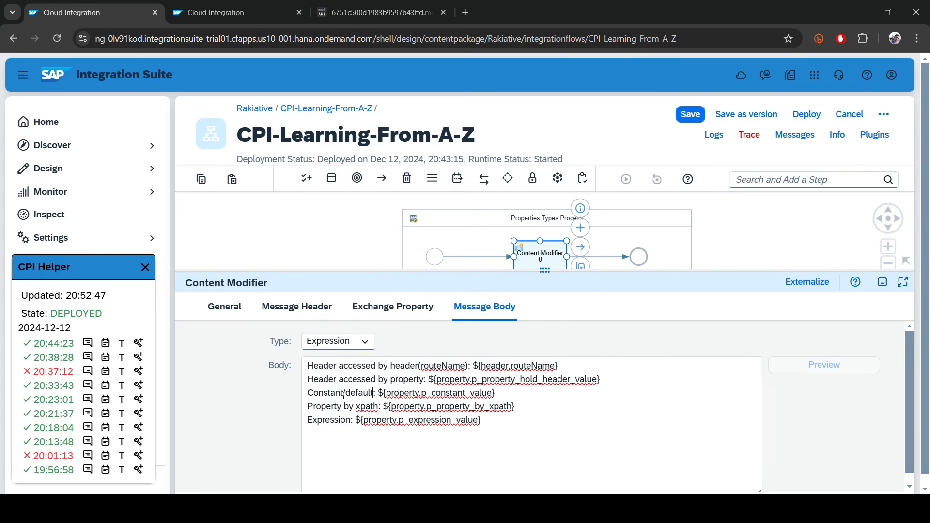
pyautogui.write('/config')
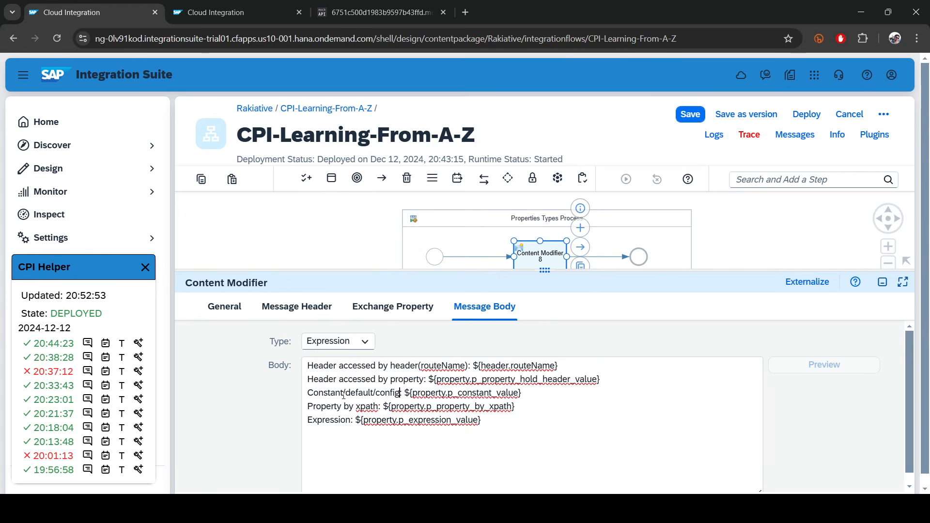
pyautogui.write('ured:')
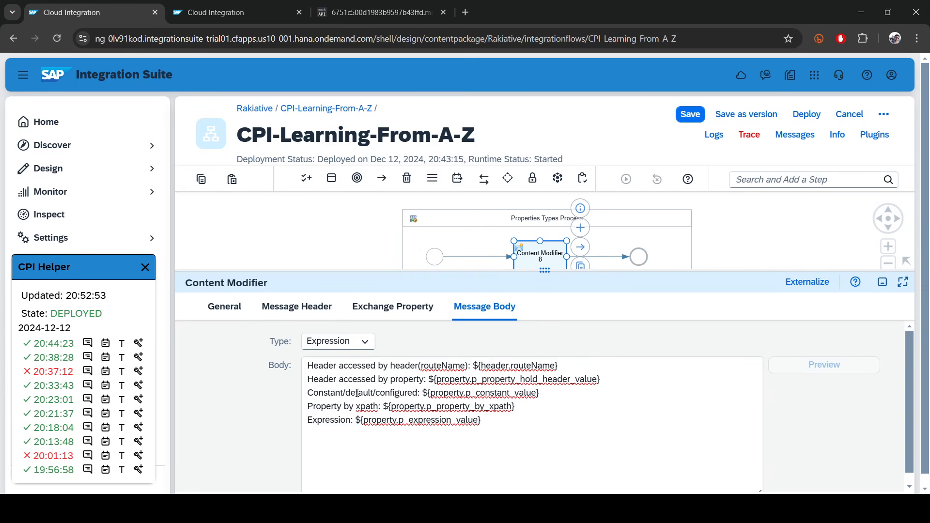
# Check the constant, XPath and expression lines of the message body, and save the integration flow.
pyautogui.doubleClick(357, 394)
pyautogui.moveTo(516, 407); pyautogui.dragTo(326, 411)
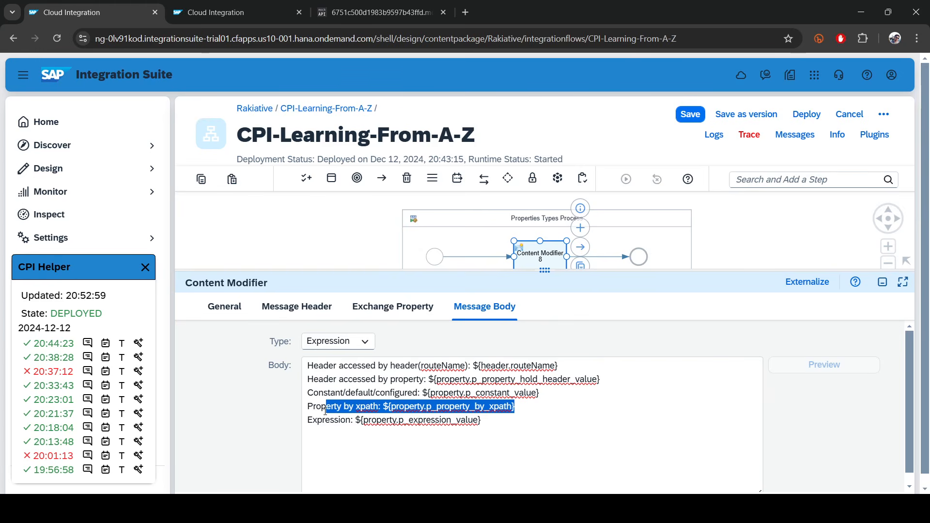
pyautogui.moveTo(482, 421); pyautogui.dragTo(307, 424)
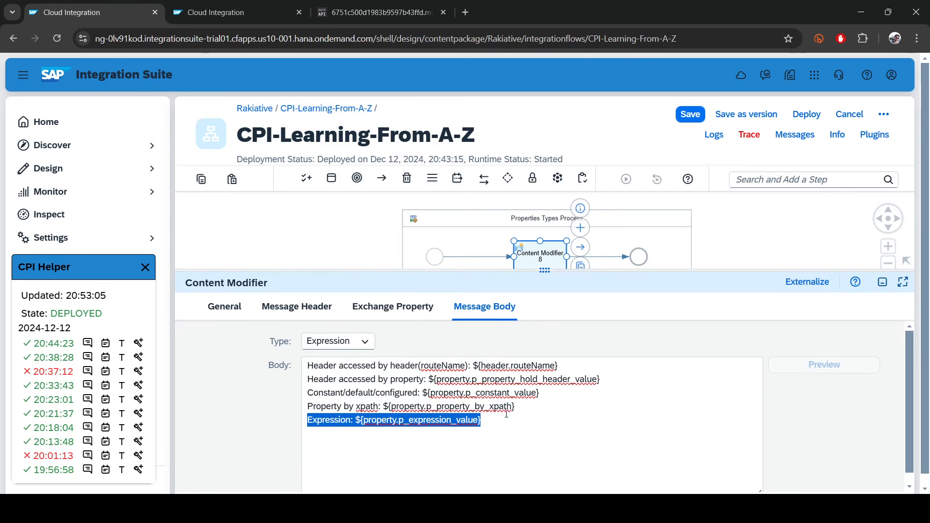
pyautogui.click(690, 114)
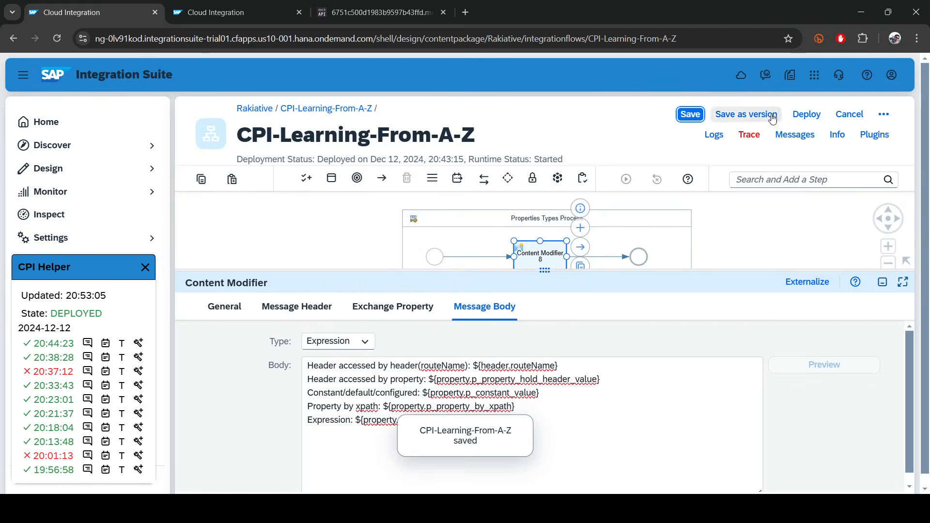
pyautogui.click(772, 116)
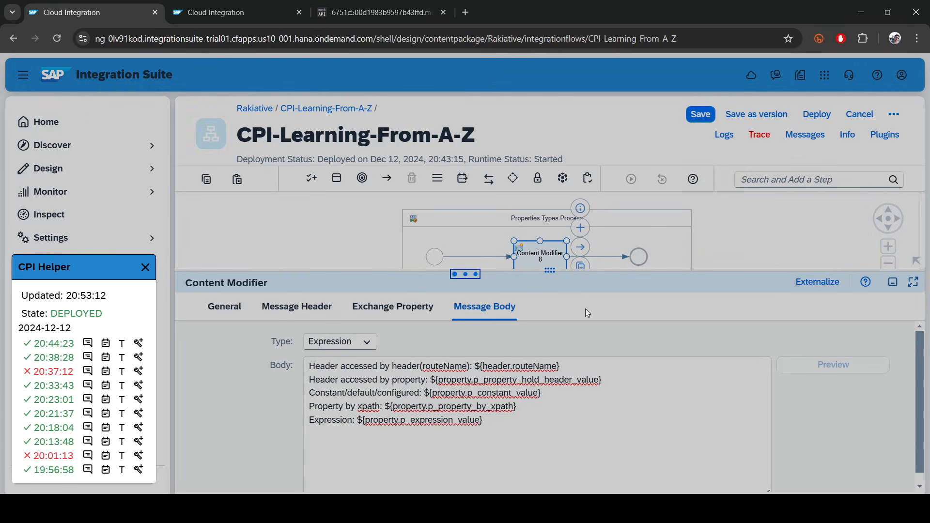
# Finish saving the integration flow and deploy CPI-Learning-From-A-Z.
pyautogui.click(596, 338)
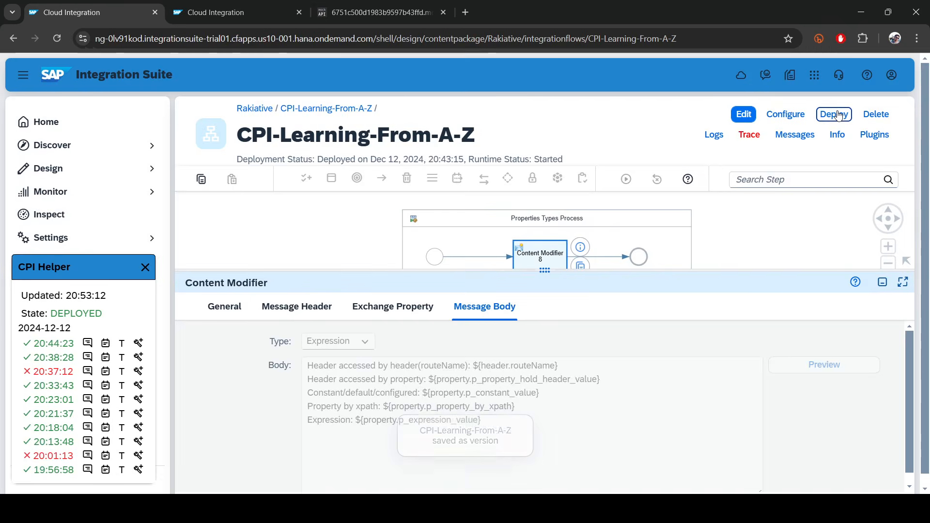
pyautogui.click(837, 115)
pyautogui.click(545, 316)
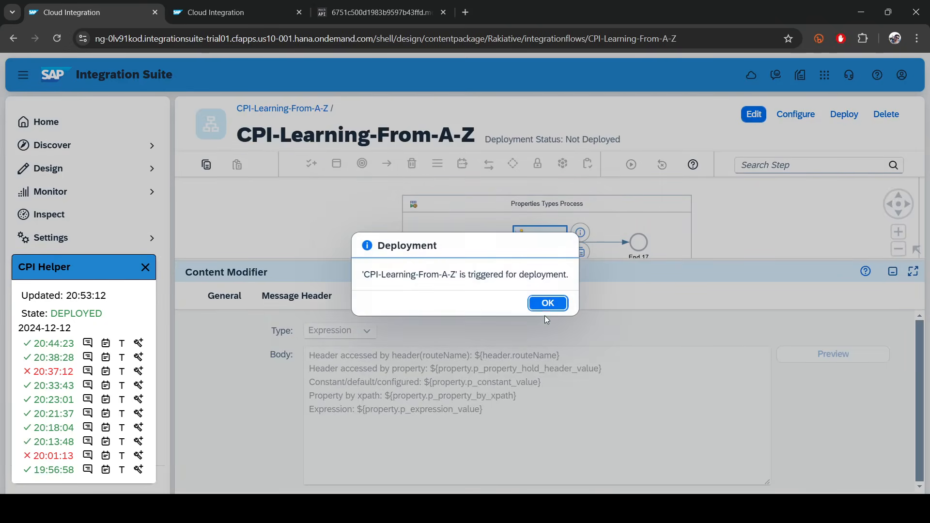
pyautogui.click(549, 305)
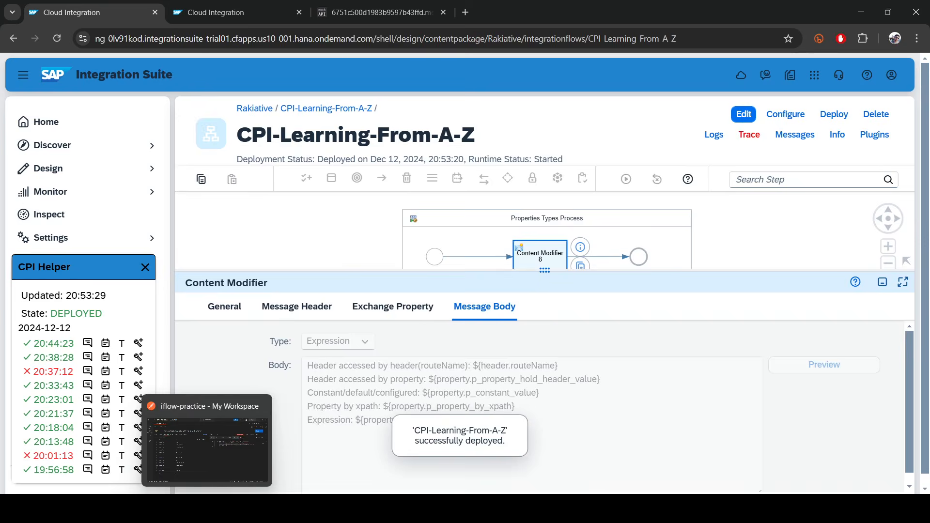
# Switch to Postman, send the iflow-practice POST request with routeName PropertiesTypes, and examine the two header lines of the response.
pyautogui.click(207, 446)
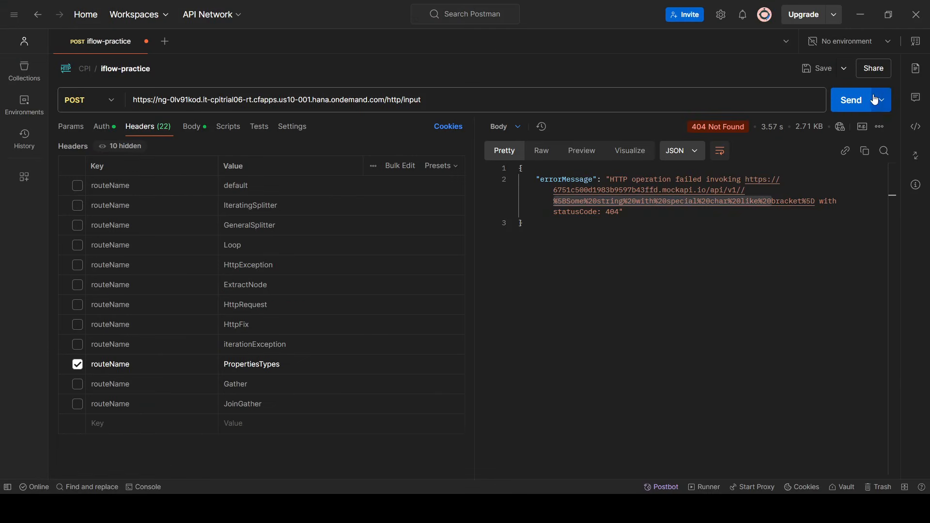
pyautogui.click(852, 99)
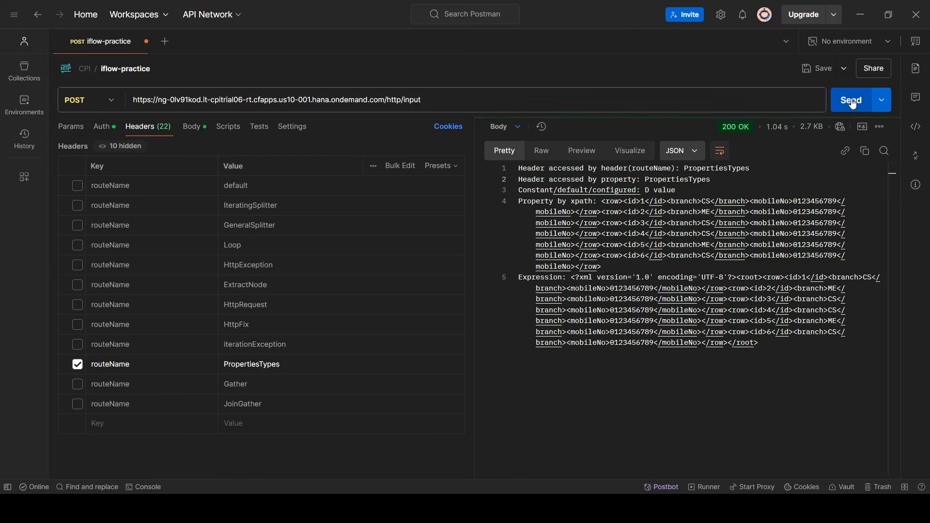
pyautogui.moveTo(584, 168); pyautogui.dragTo(768, 168)
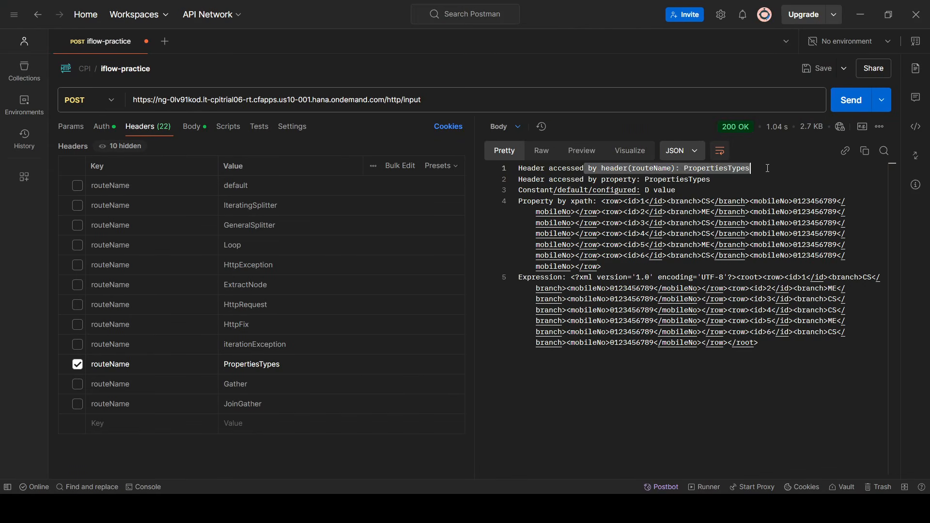
pyautogui.doubleClick(724, 169)
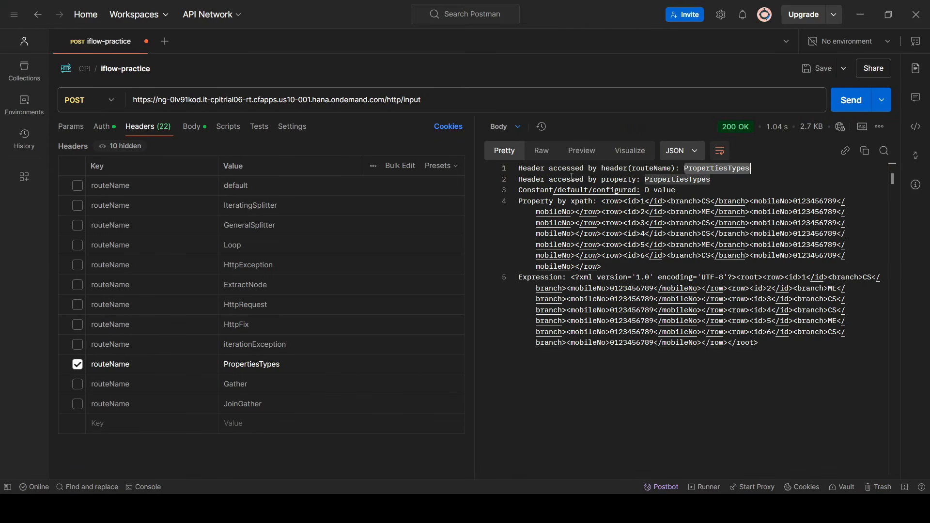
pyautogui.moveTo(572, 179); pyautogui.dragTo(702, 180)
pyautogui.doubleClick(700, 179)
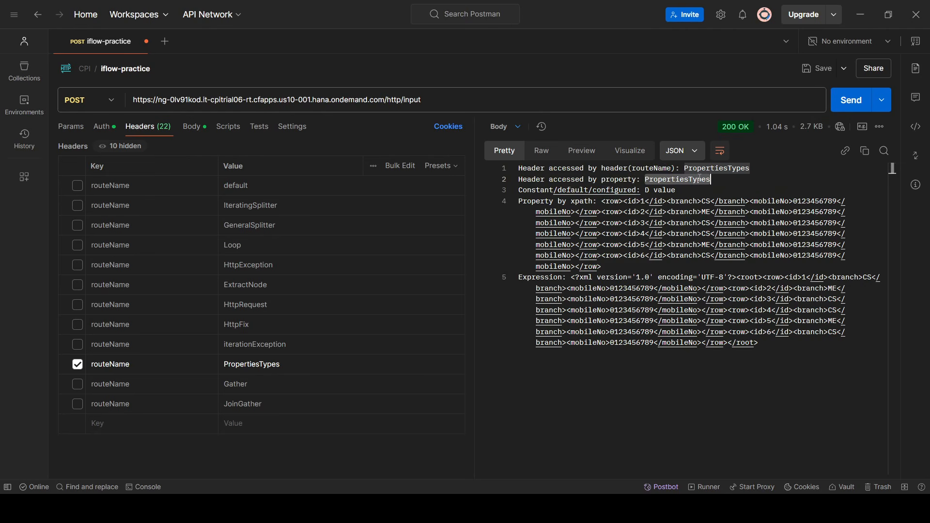
# Switch back to Integration Suite and examine the header-based exchange property of the Content Modifier that precedes Process Call 6.
pyautogui.hotkey('alt', 'Tab')
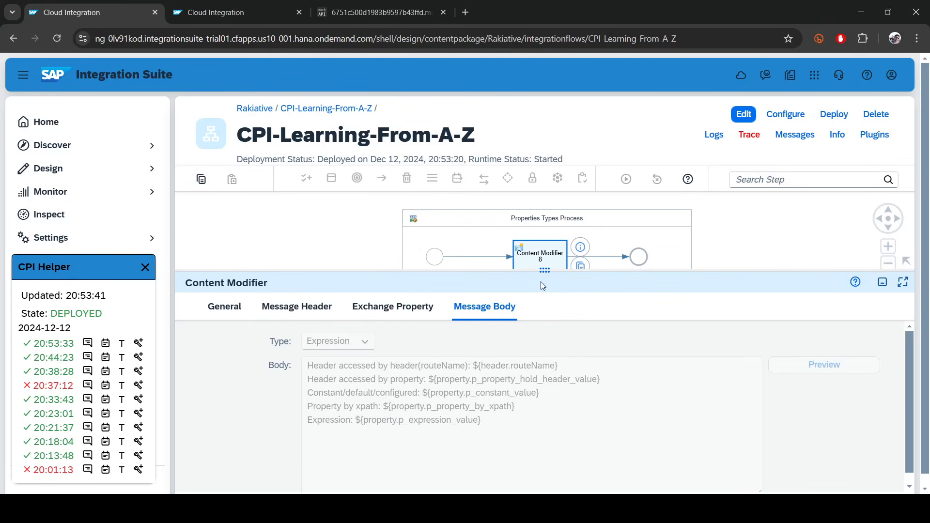
pyautogui.moveTo(574, 272); pyautogui.dragTo(542, 433)
pyautogui.scroll(-5, 379, 283)
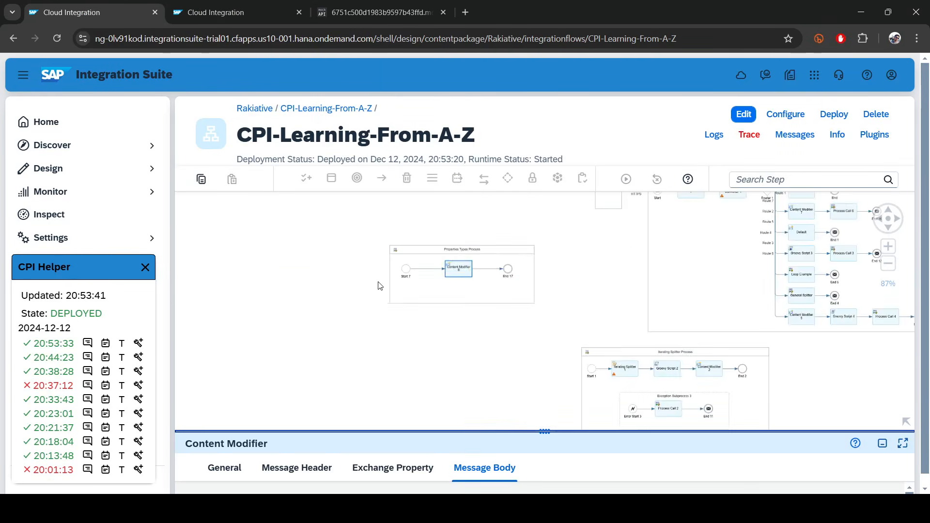
pyautogui.click(373, 286)
pyautogui.scroll(3, 373, 286)
pyautogui.scroll(3, 492, 304)
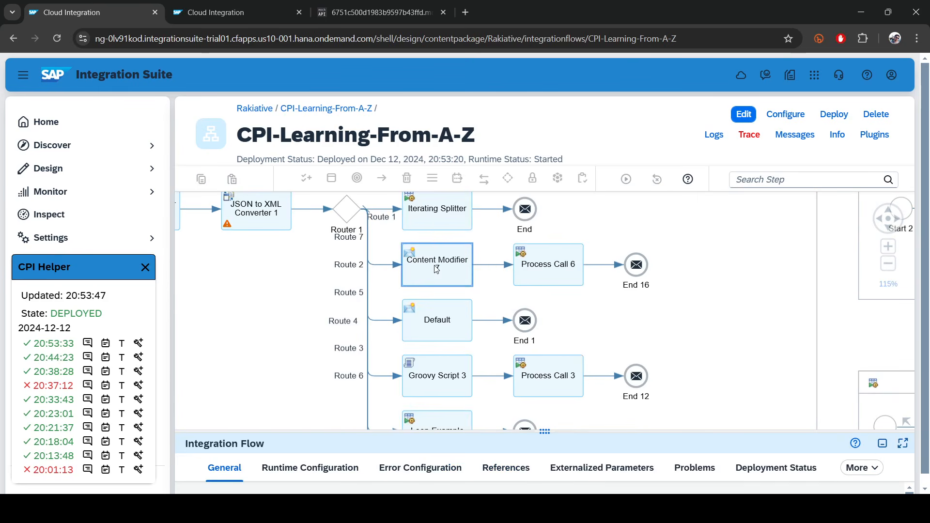
pyautogui.click(436, 270)
pyautogui.moveTo(545, 432); pyautogui.dragTo(544, 221)
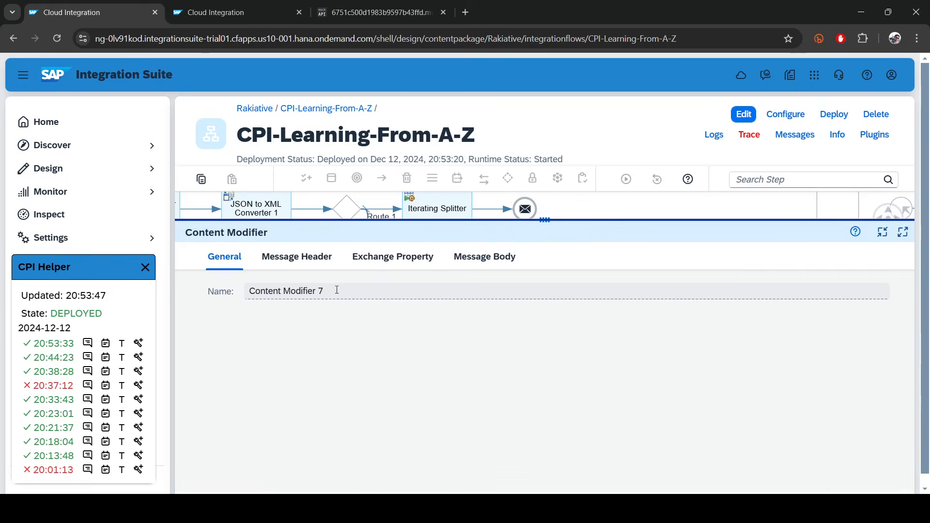
pyautogui.click(393, 256)
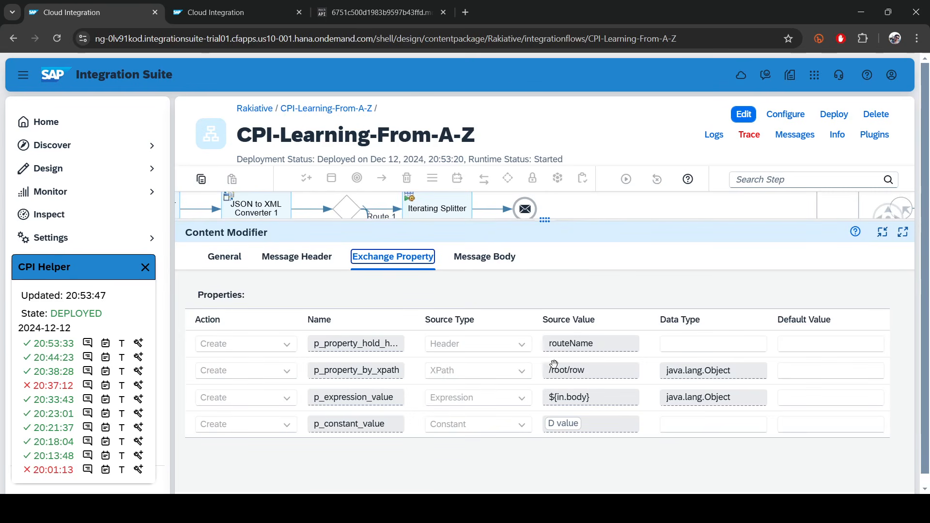
pyautogui.doubleClick(586, 344)
pyautogui.click(355, 348)
pyautogui.moveTo(355, 348); pyautogui.dragTo(404, 345)
# Compare the header property and constant lines of the Postman response with the p_constant_value source value in Integration Suite.
pyautogui.hotkey('alt', 'Tab')
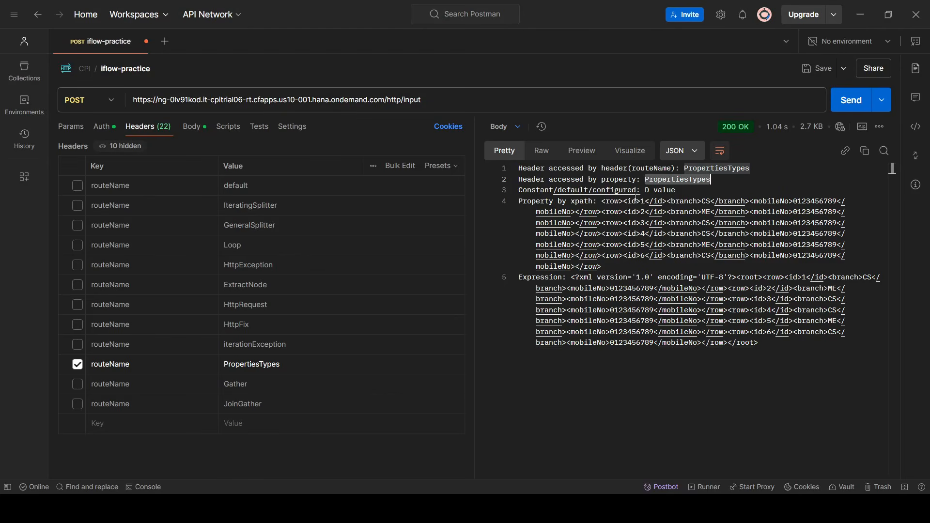
pyautogui.moveTo(536, 180); pyautogui.dragTo(729, 178)
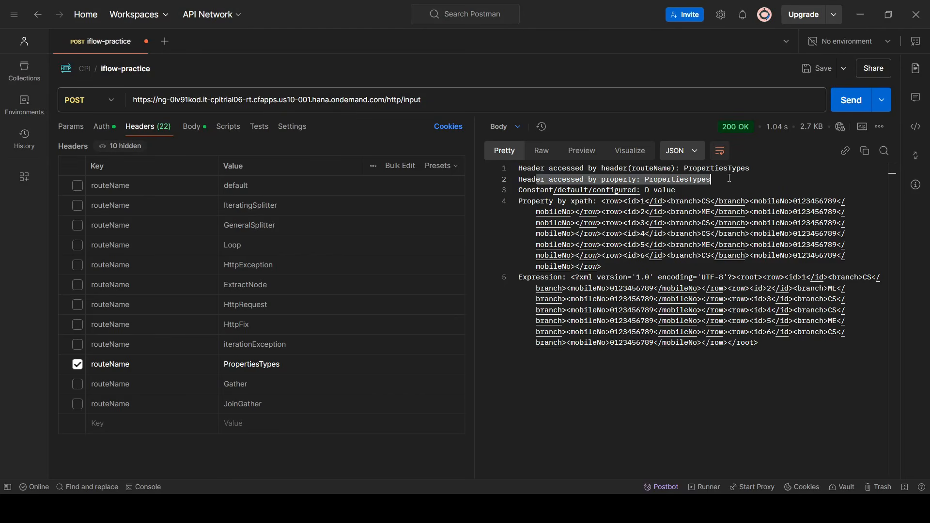
pyautogui.moveTo(516, 189); pyautogui.dragTo(678, 190)
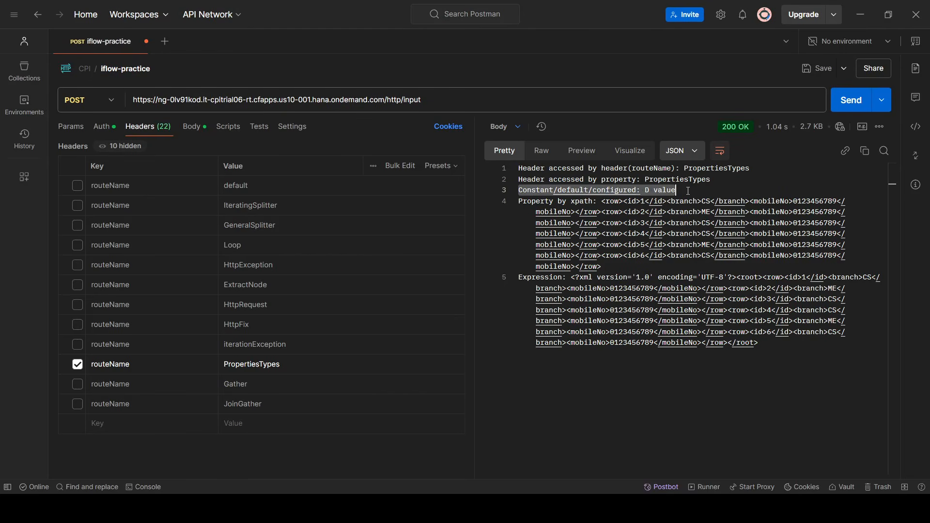
pyautogui.hotkey('alt', 'Tab')
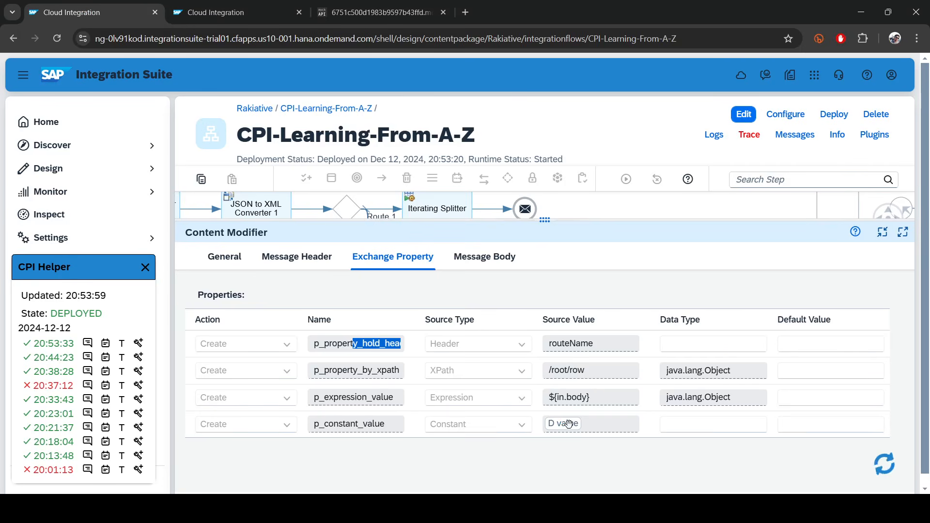
pyautogui.click(570, 424)
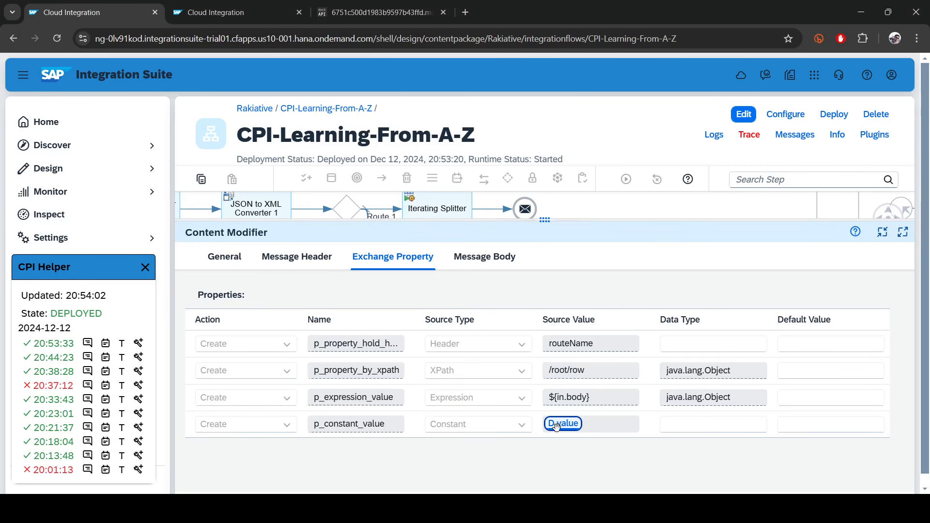
# Switch to Postman and compare the XPath, expression and constant results in the response body.
pyautogui.hotkey('alt', 'Tab')
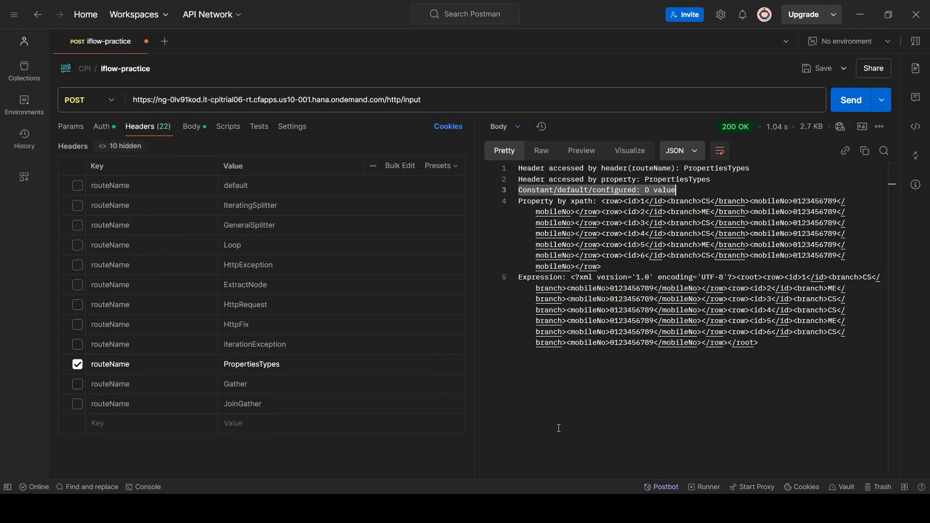
pyautogui.moveTo(526, 201); pyautogui.dragTo(631, 264)
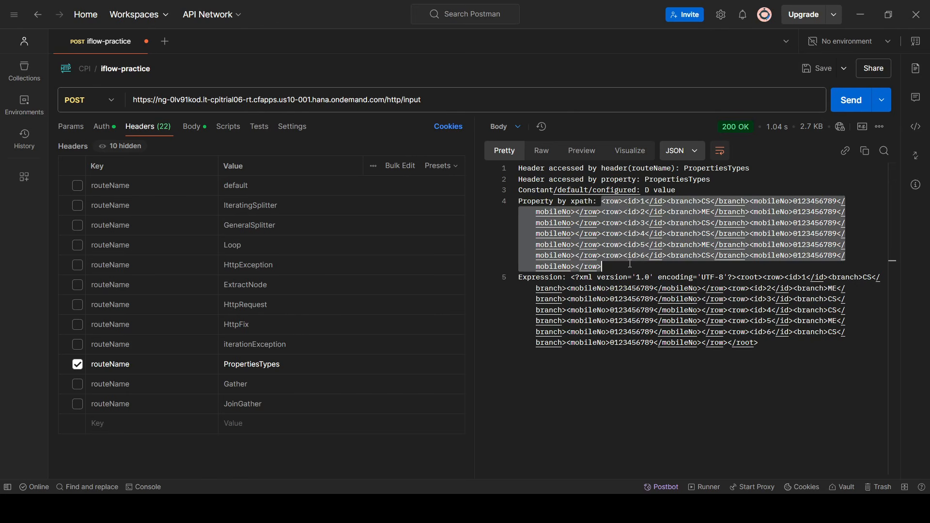
pyautogui.moveTo(630, 264); pyautogui.dragTo(605, 201)
pyautogui.moveTo(571, 279)
pyautogui.mouseDown()
pyautogui.moveTo(824, 281)
pyautogui.moveTo(765, 341)
pyautogui.moveTo(524, 328)
pyautogui.moveTo(533, 290)
pyautogui.moveTo(576, 277)
pyautogui.mouseUp()
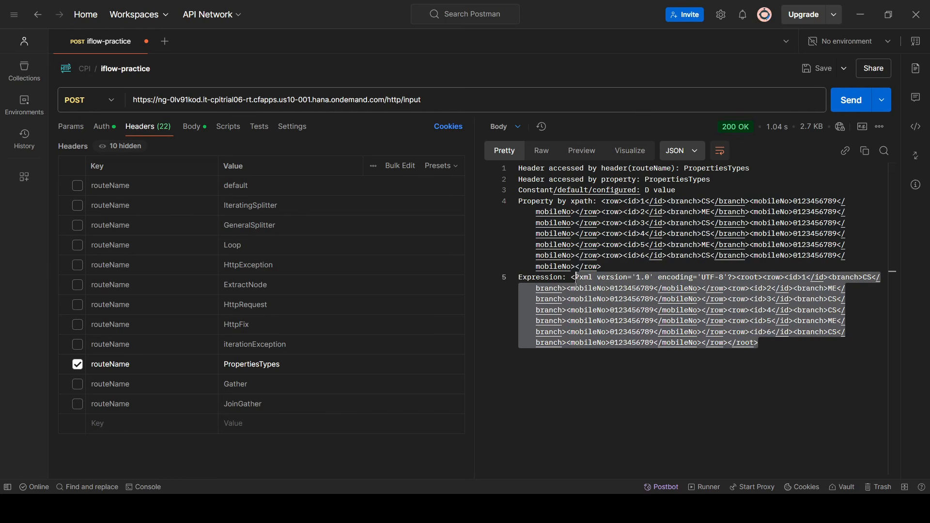
pyautogui.moveTo(678, 192); pyautogui.dragTo(509, 189)
# Switch to Integration Suite and save the externalized configured Value parameter of CPI-Learning-From-A-Z as "Configured X value".
pyautogui.hotkey('alt', 'Tab')
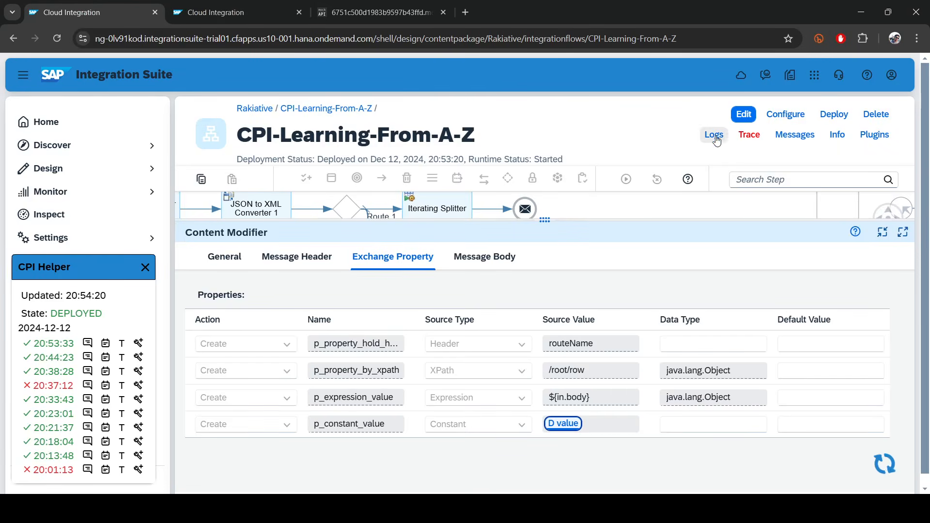
pyautogui.click(786, 116)
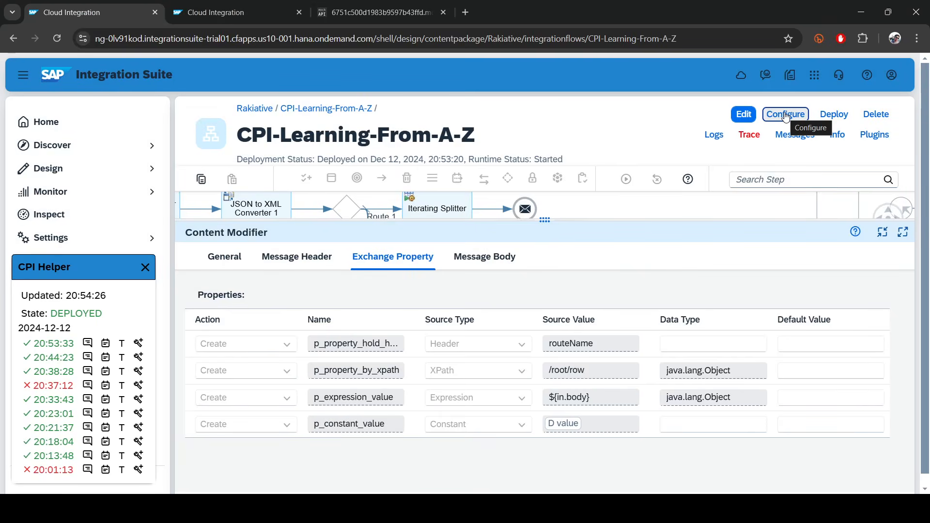
pyautogui.click(786, 117)
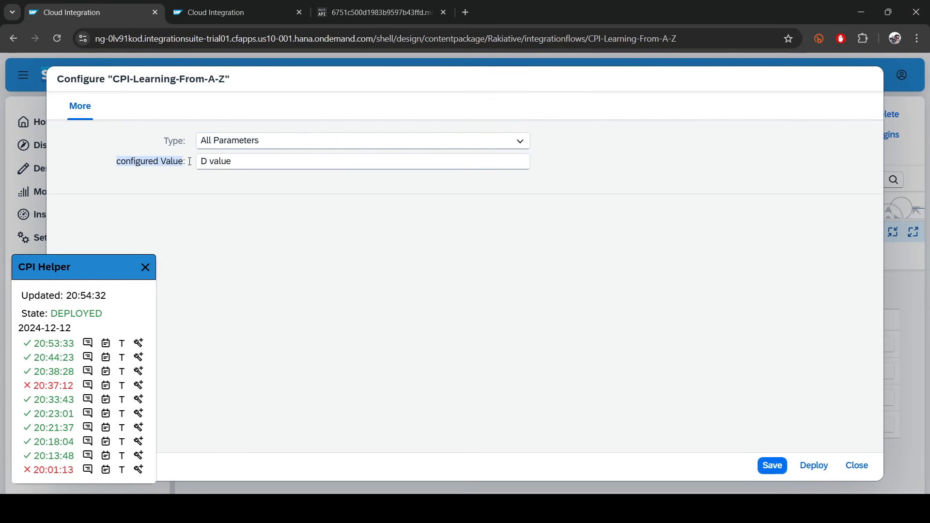
pyautogui.click(151, 164)
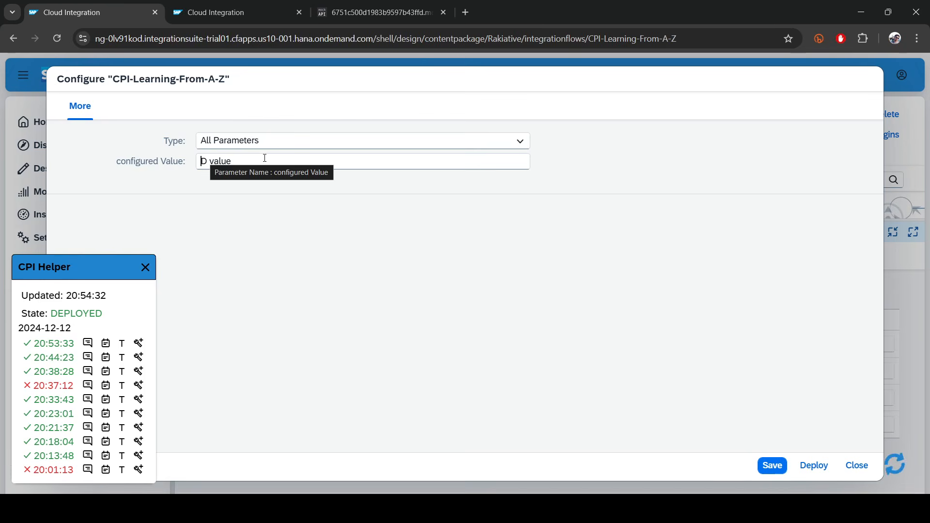
pyautogui.click(135, 160)
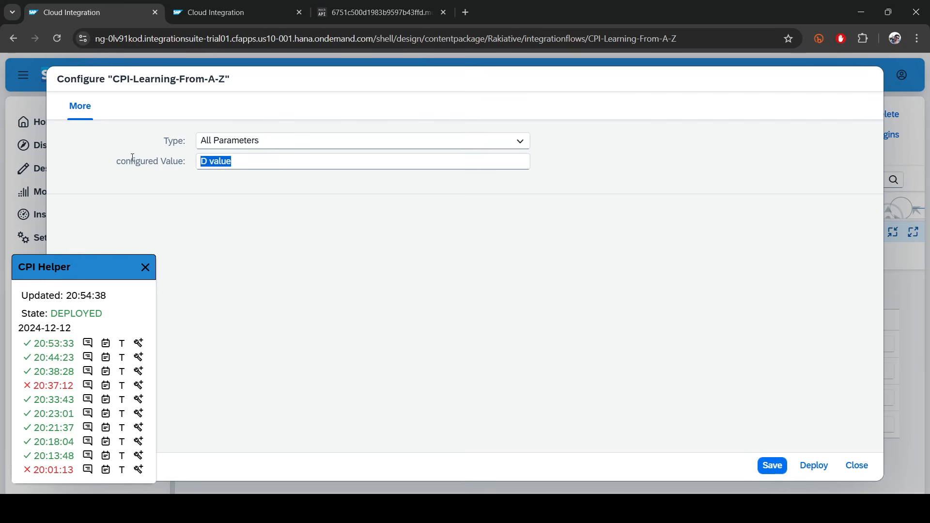
pyautogui.write('Configured')
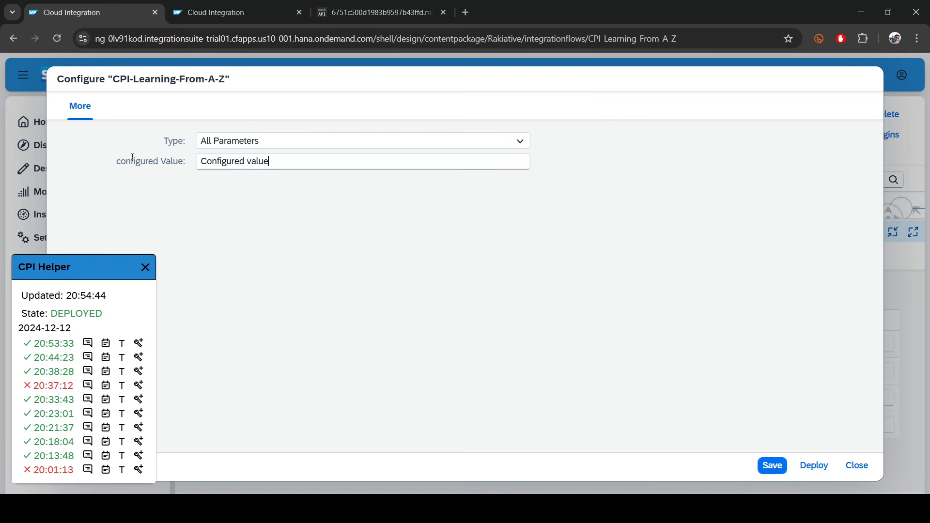
pyautogui.write('X')
pyautogui.click(785, 471)
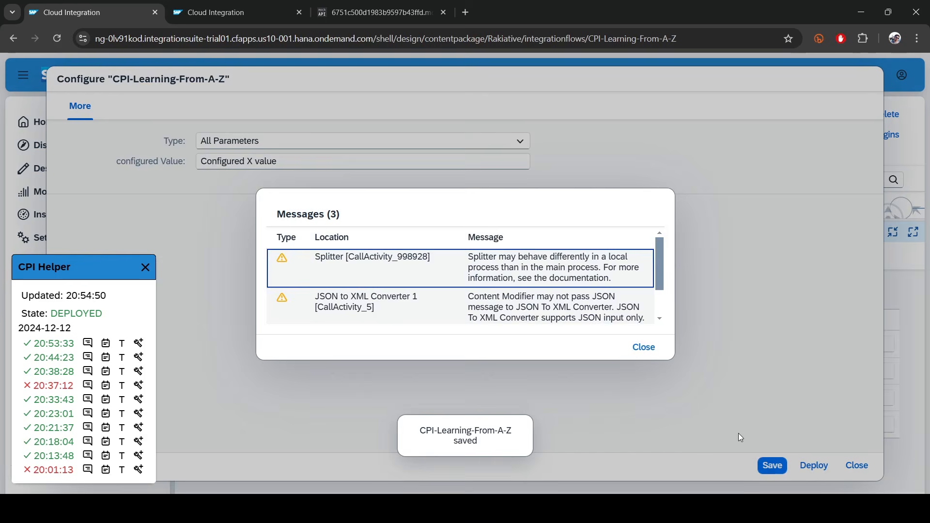
pyautogui.click(644, 347)
# Deploy the reconfigured flow on the Cloud Integration runtime profile and check its deployment status.
pyautogui.click(814, 466)
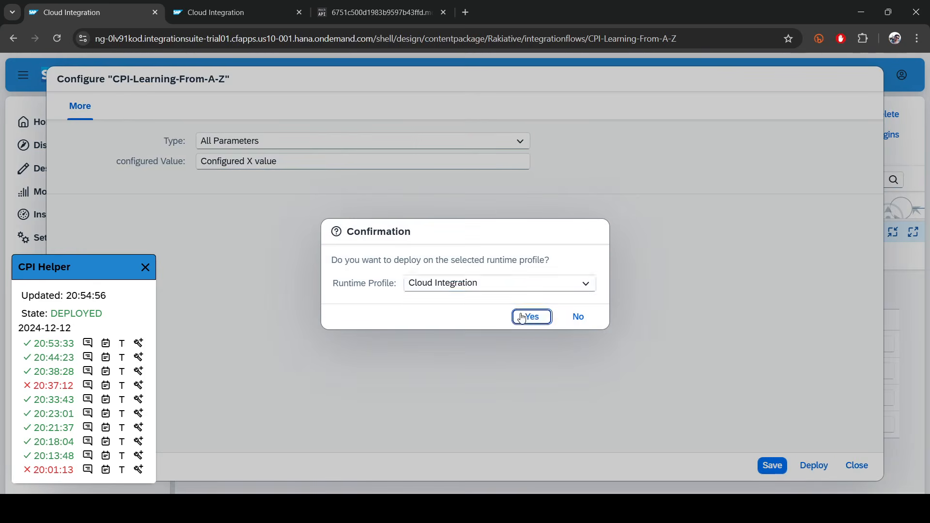
pyautogui.click(522, 317)
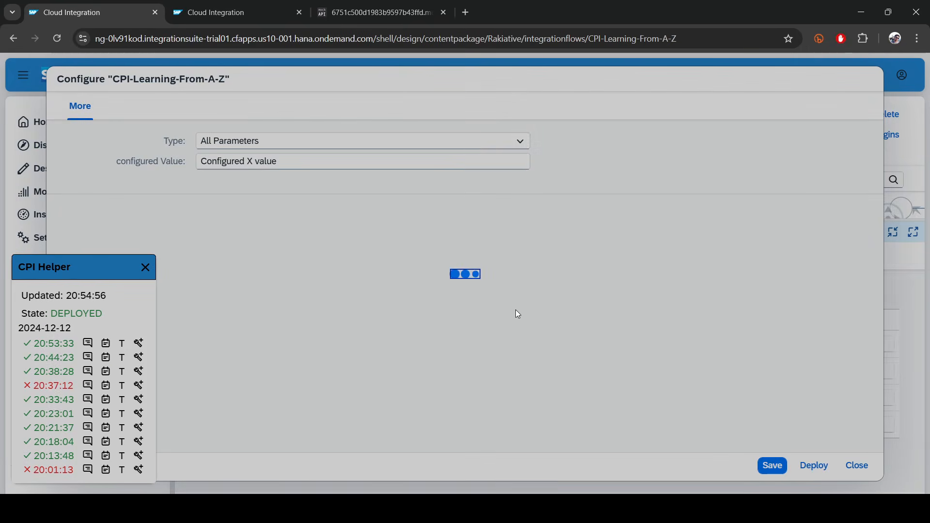
pyautogui.click(548, 304)
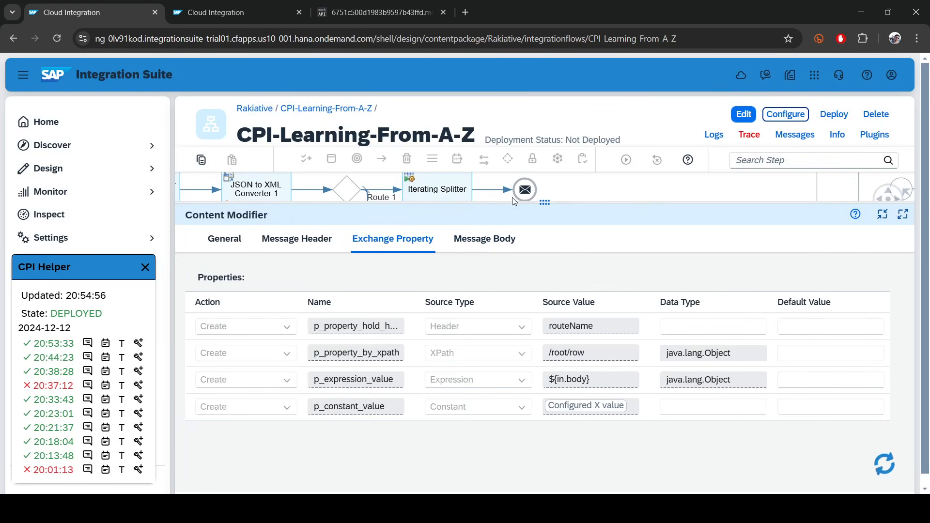
pyautogui.moveTo(629, 140); pyautogui.dragTo(484, 140)
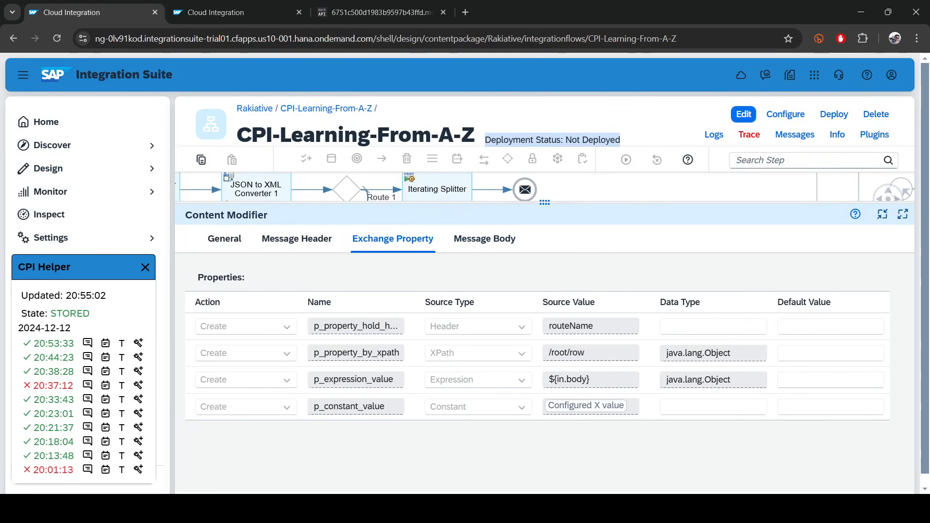
# Switch to Postman and resend the iflow-practice request to test the configured constant value.
pyautogui.moveTo(207, 508)
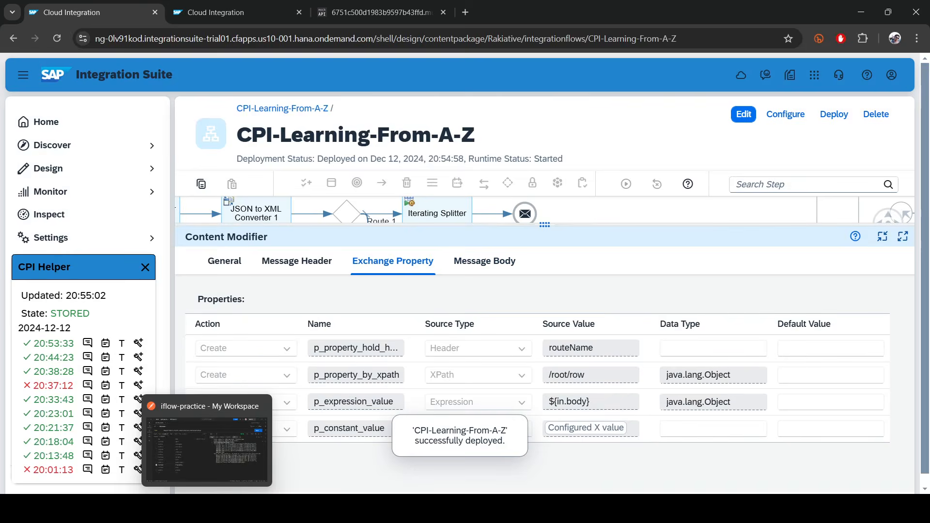
pyautogui.click(207, 450)
pyautogui.click(849, 111)
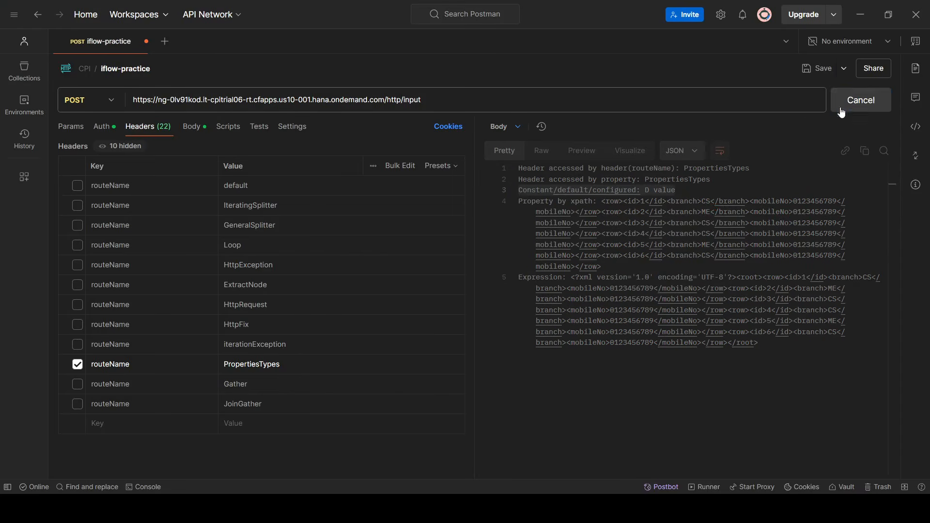
pyautogui.click(644, 193)
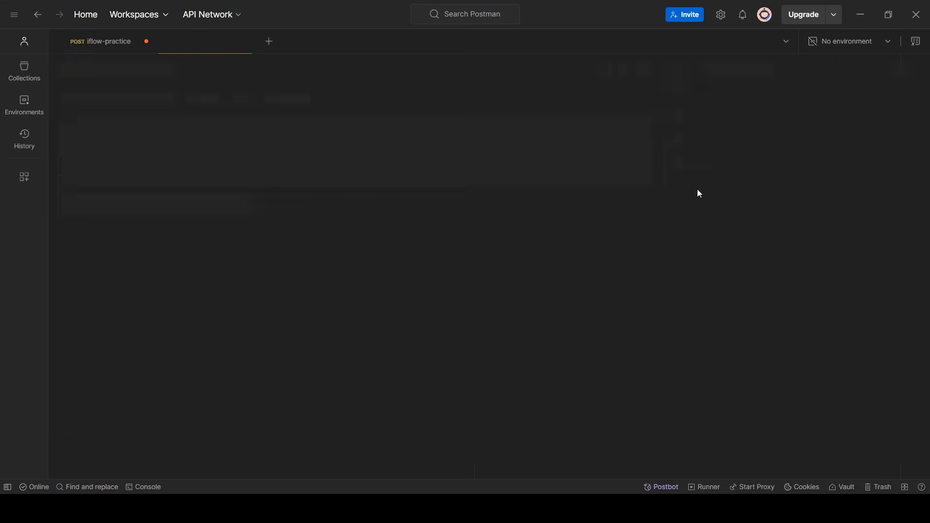
# Close the unsaved GET request tab without saving and check the constant property's value in the iflow-practice response.
pyautogui.middleClick(218, 44)
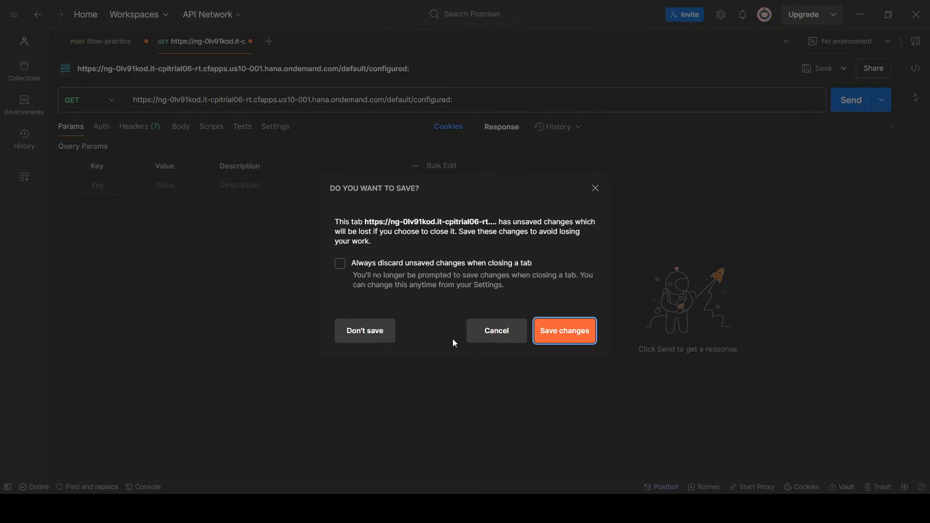
pyautogui.click(368, 332)
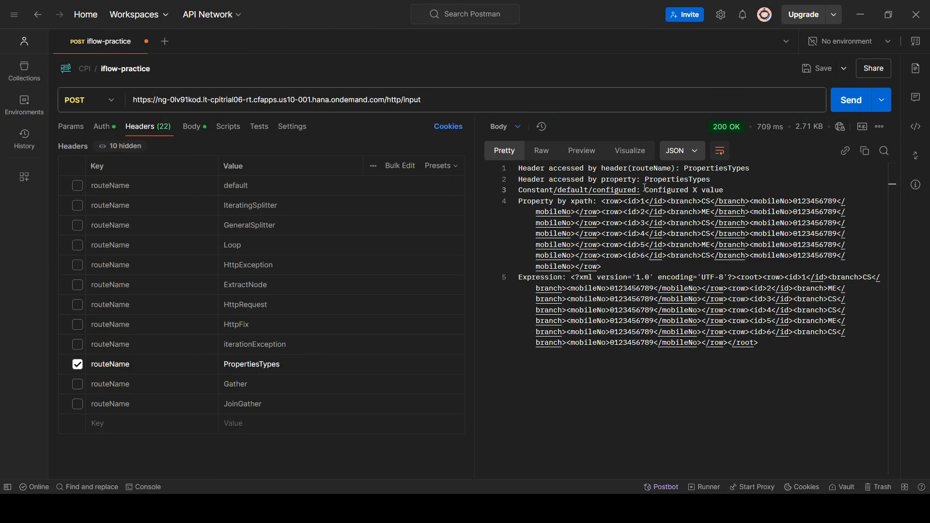
pyautogui.moveTo(645, 189); pyautogui.dragTo(730, 190)
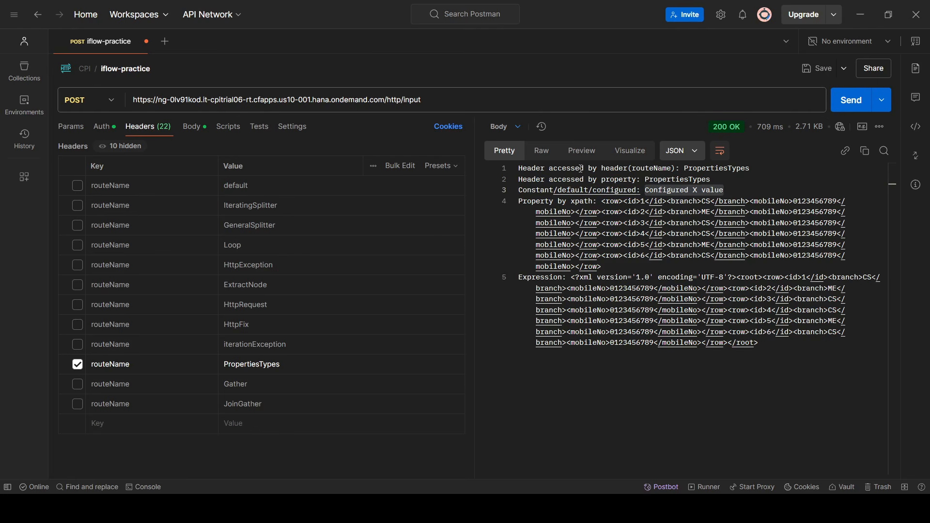
# Switch to Integration Suite and shrink the Content Modifier property sheet to view the process flow of CPI-Learning-From-A-Z.
pyautogui.click(861, 18)
pyautogui.hotkey('alt', 'Tab')
pyautogui.click(862, 16)
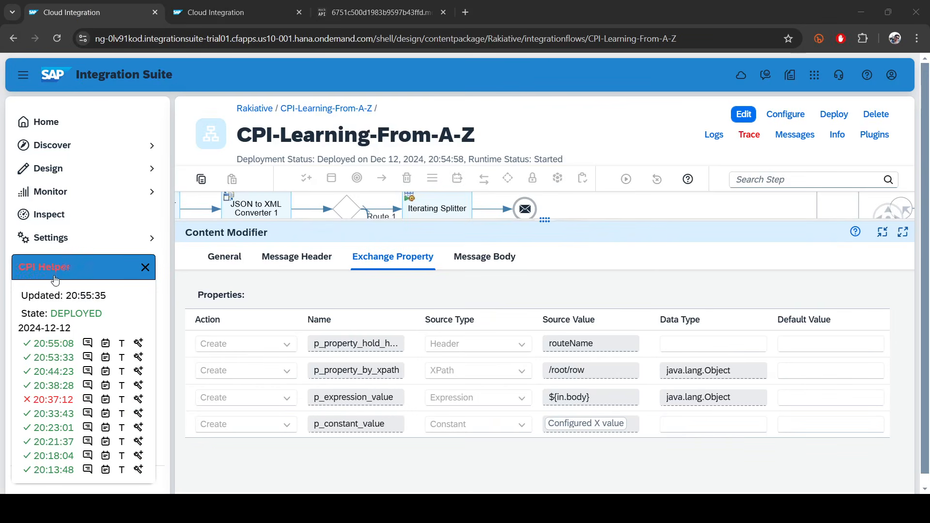
pyautogui.moveTo(542, 234); pyautogui.dragTo(542, 361)
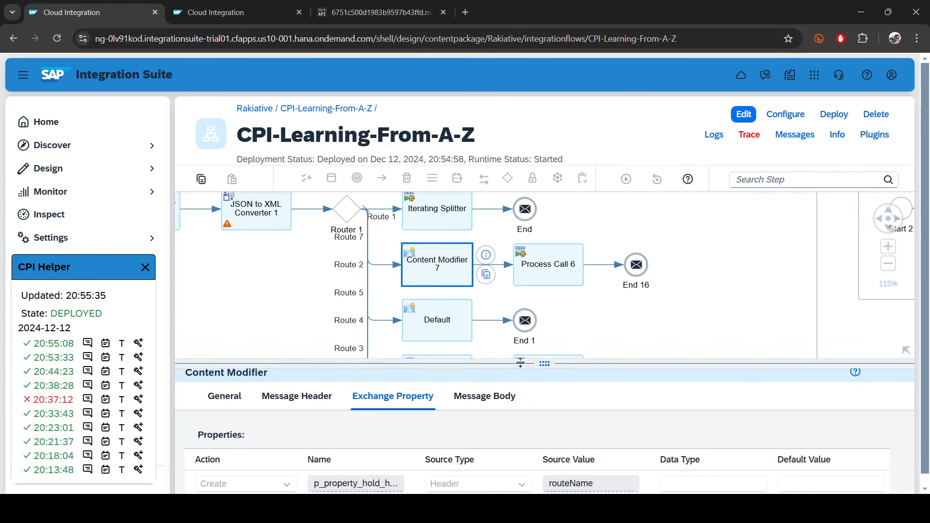
pyautogui.scroll(-3, 362, 224)
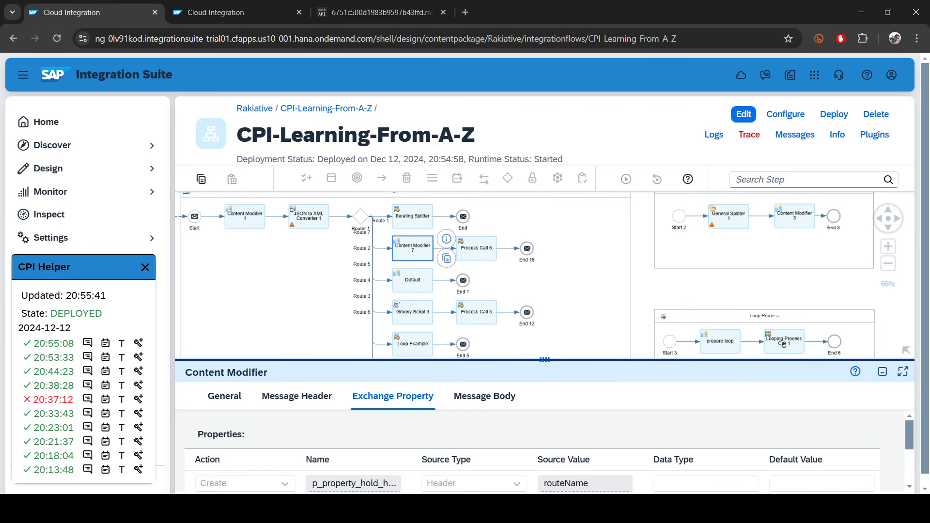
# Bring the GroovyIDE CPI simulation page into the main browser window and examine its input XML.
pyautogui.hotkey('alt', 'Tab')
pyautogui.moveTo(924, 54); pyautogui.dragTo(625, 7)
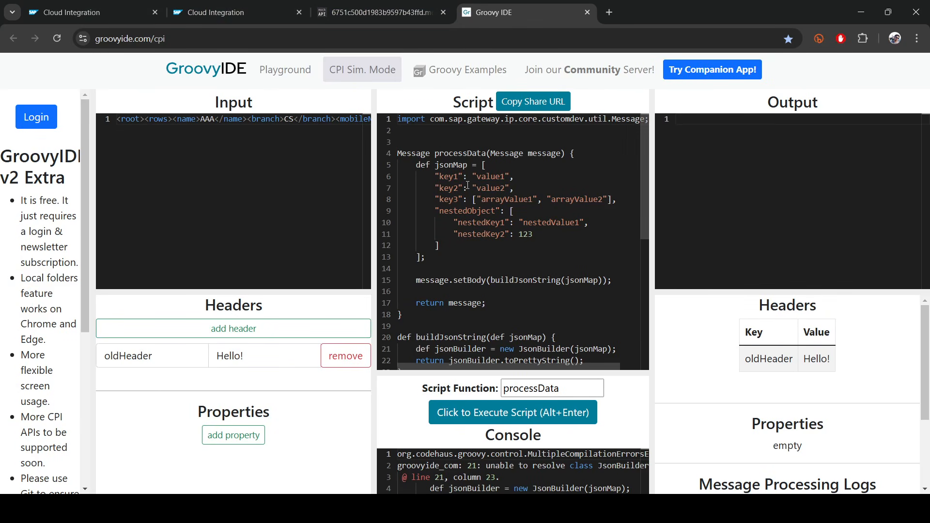
pyautogui.click(486, 167)
pyautogui.moveTo(461, 142); pyautogui.dragTo(440, 337)
pyautogui.moveTo(203, 167); pyautogui.dragTo(160, 149)
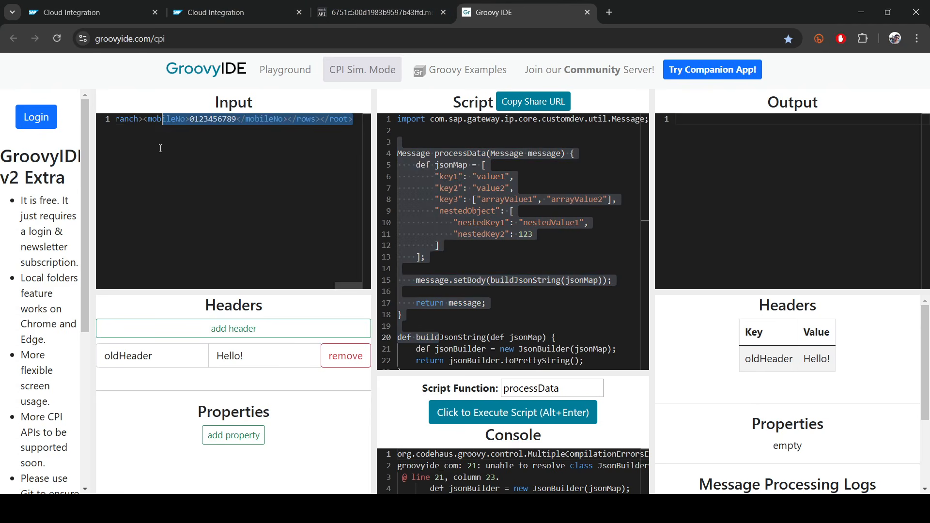
pyautogui.moveTo(335, 121); pyautogui.dragTo(108, 122)
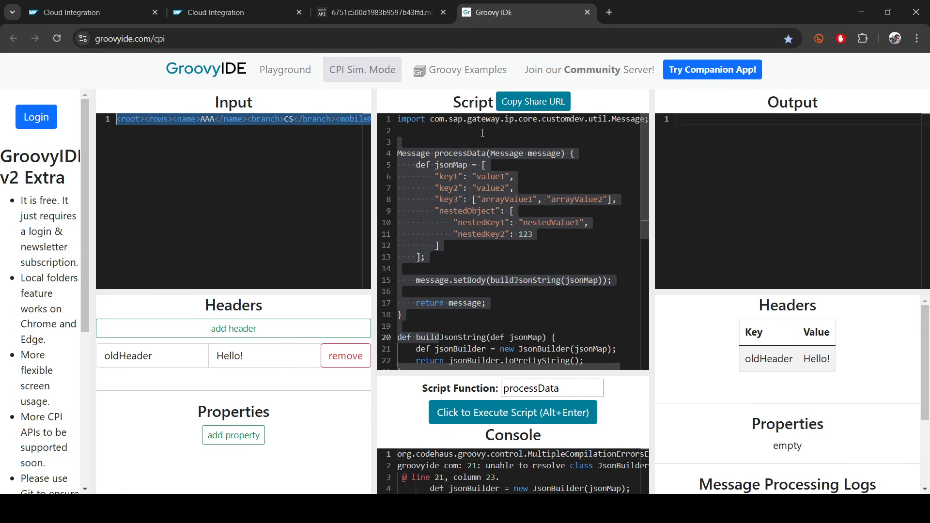
# Examine the Groovy script with the processData and buildJsonString functions.
pyautogui.click(528, 181)
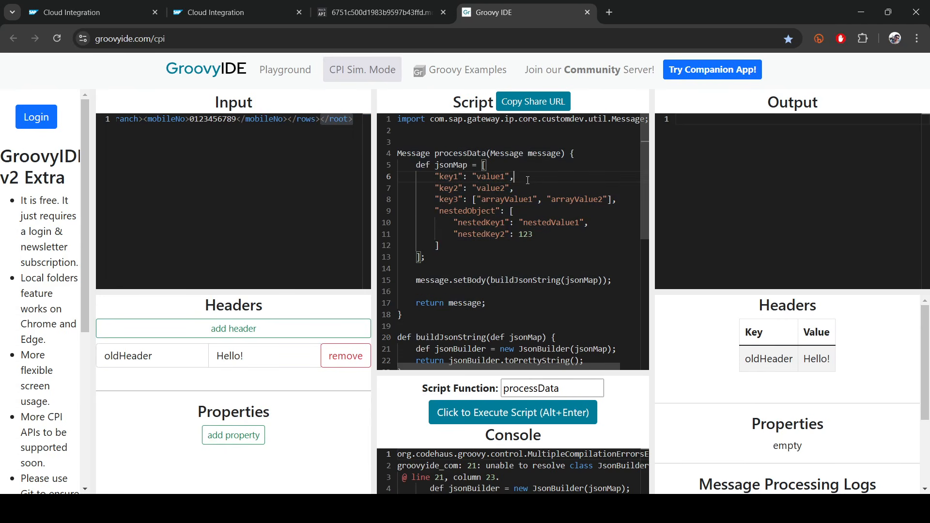
pyautogui.moveTo(398, 131); pyautogui.dragTo(530, 374)
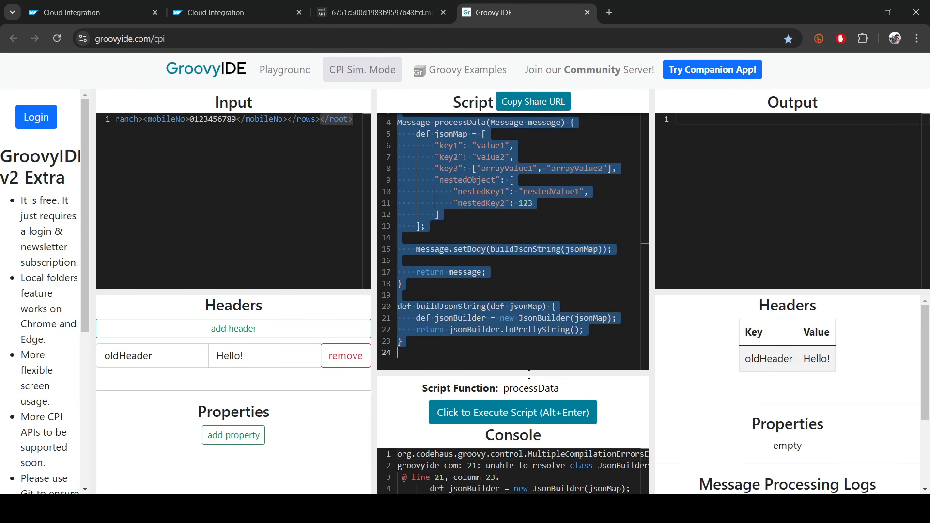
pyautogui.click(516, 241)
pyautogui.scroll(1, 516, 241)
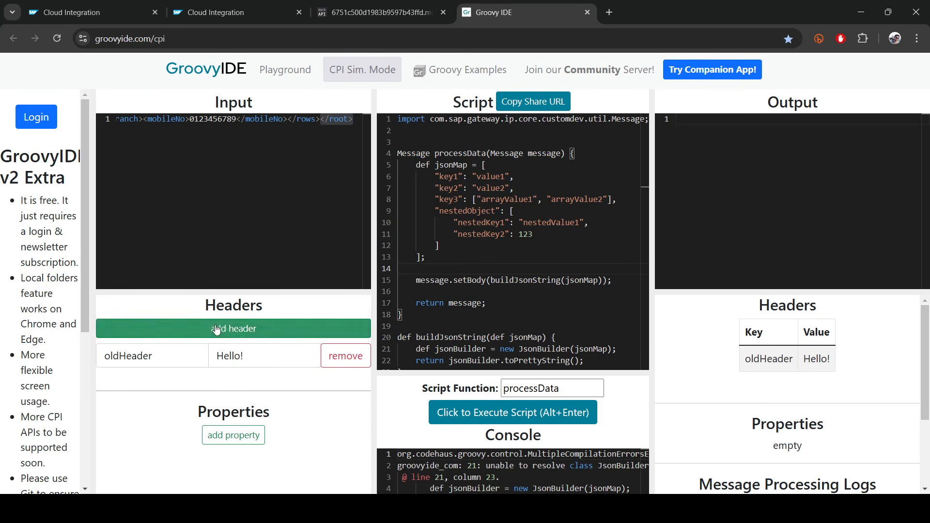
pyautogui.moveTo(476, 189); pyautogui.dragTo(491, 304)
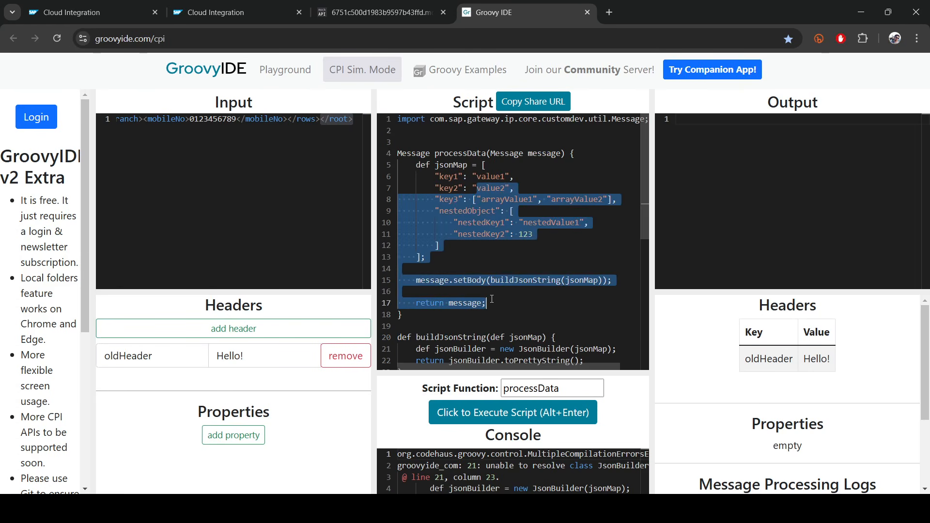
pyautogui.click(492, 304)
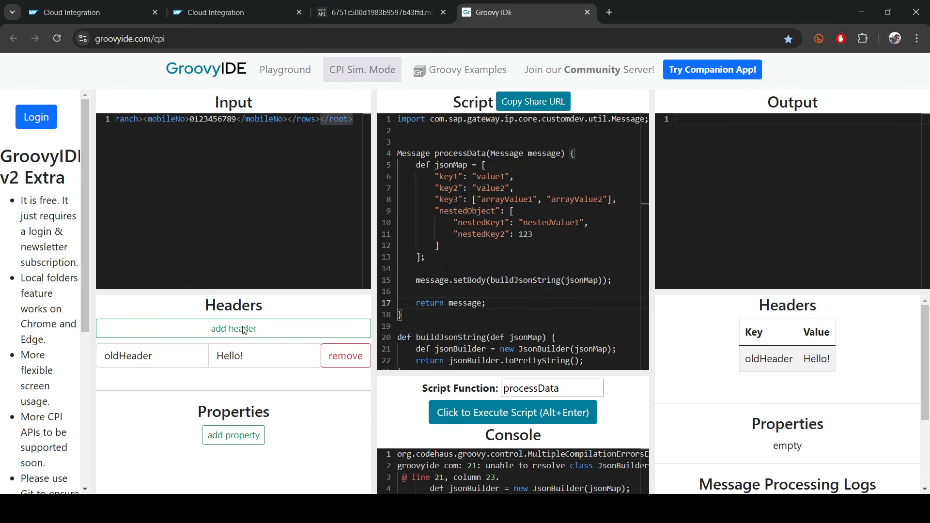
# Add two blank message properties and review the script's setBody line, the output area and the console.
pyautogui.click(216, 439)
pyautogui.click(216, 442)
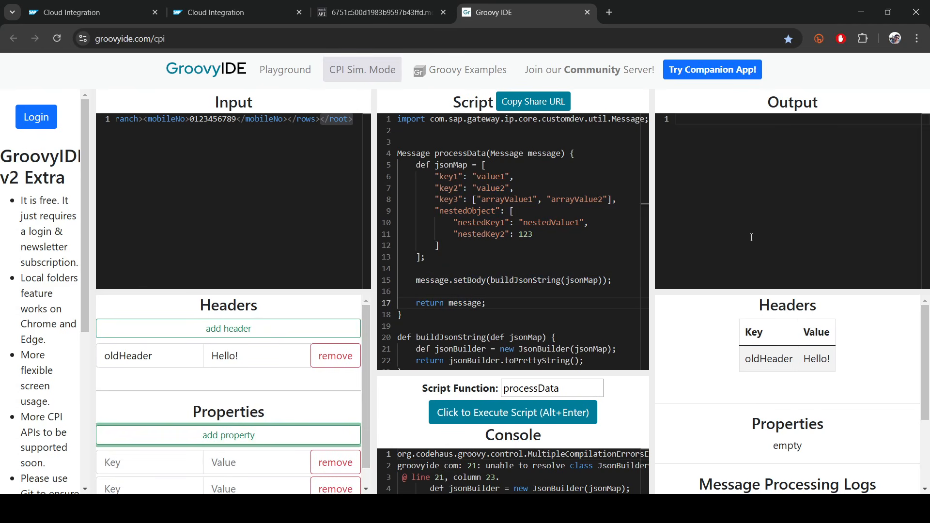
pyautogui.click(535, 188)
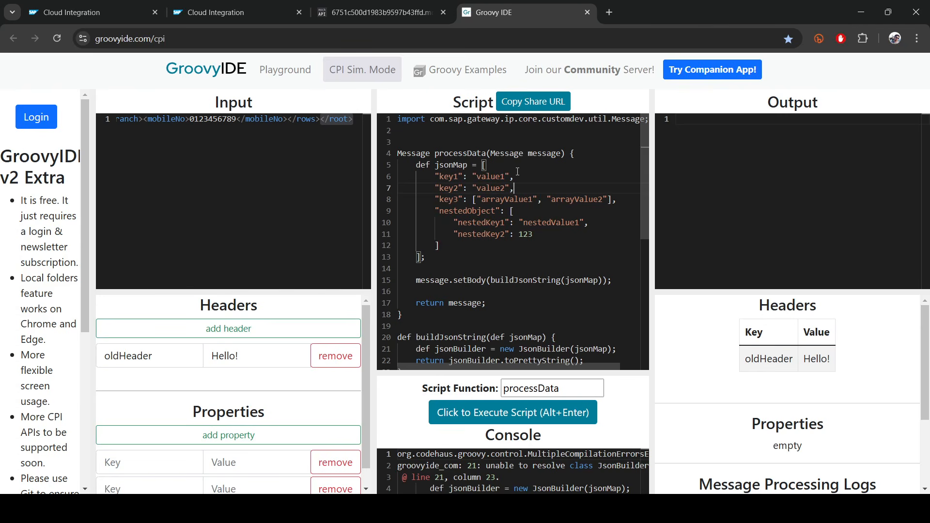
pyautogui.moveTo(447, 284); pyautogui.dragTo(538, 284)
pyautogui.click(791, 206)
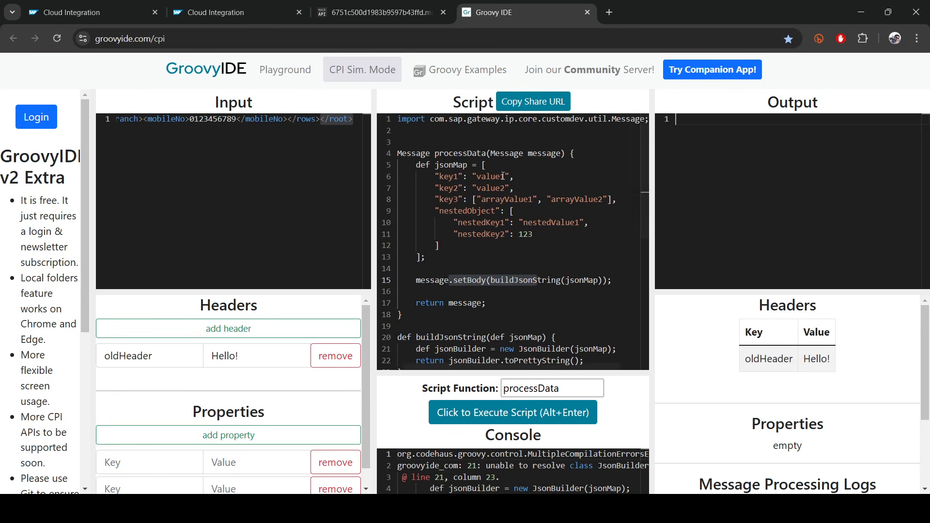
pyautogui.scroll(-3, 515, 474)
pyautogui.scroll(3, 515, 475)
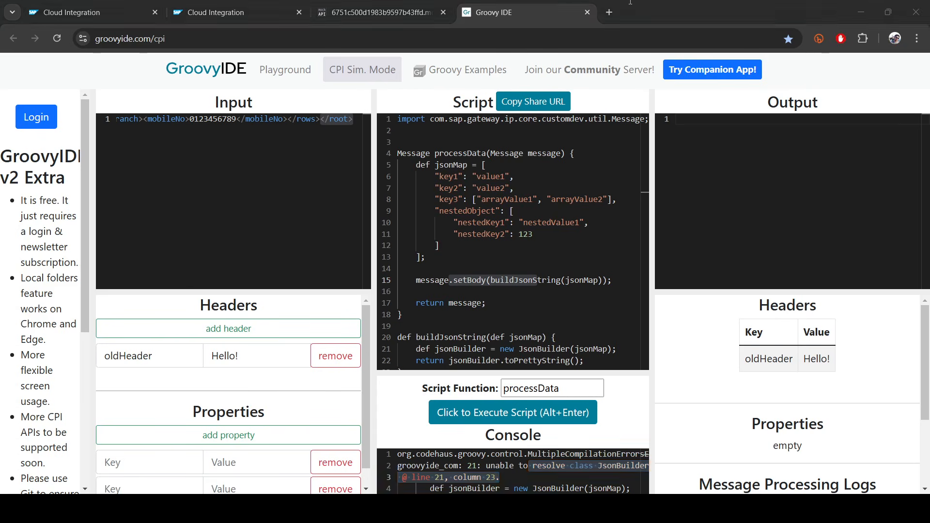
# Bring the mockAPI myapp project into the main browser window, view its /api/v1/user endpoint data and close that page.
pyautogui.moveTo(629, 0); pyautogui.dragTo(630, 2)
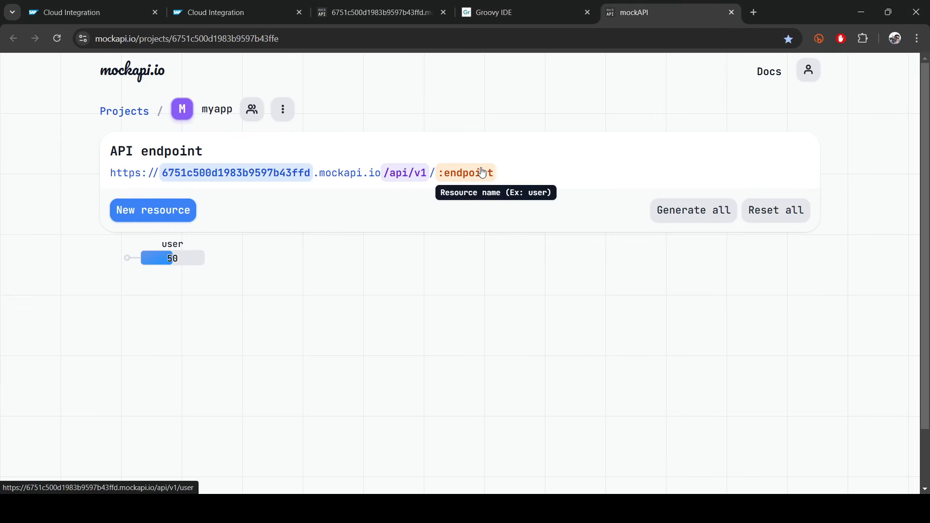
pyautogui.click(350, 175)
pyautogui.moveTo(284, 38); pyautogui.dragTo(377, 37)
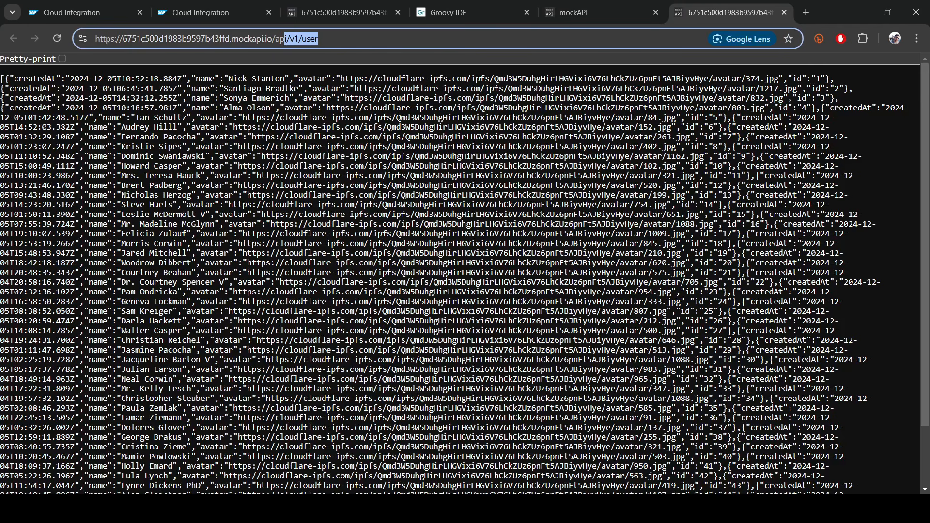
pyautogui.hotkey('alt', 'Tab')
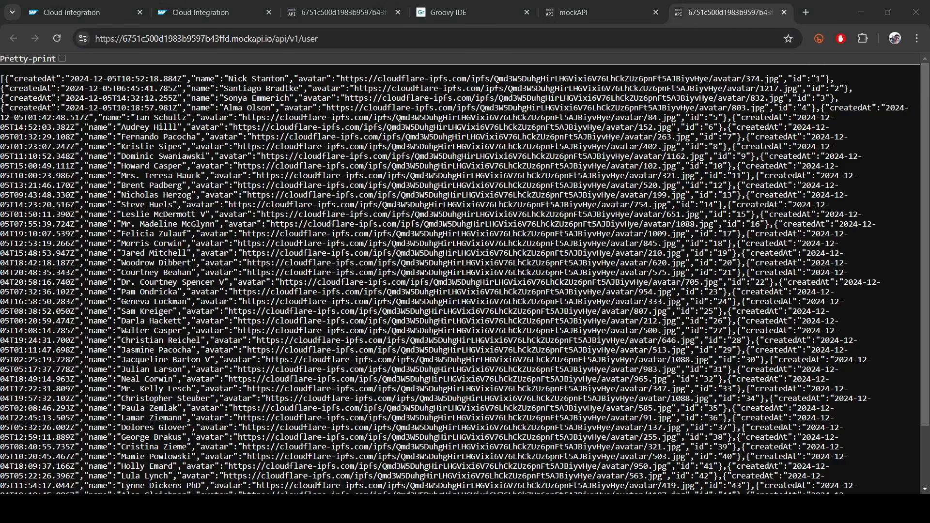
pyautogui.hotkey('alt', 'Tab')
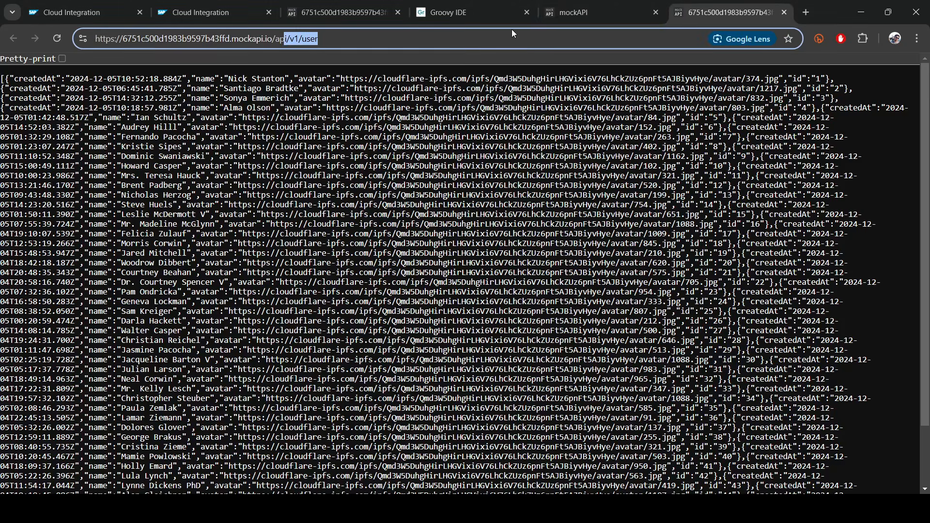
pyautogui.hotkey('ctrl', 'w')
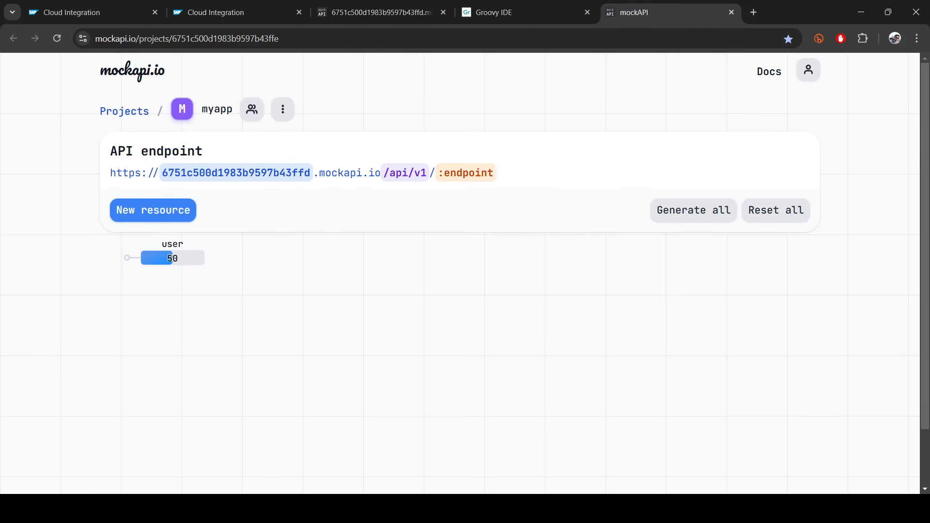
# Bring the XSLT Tester page into the main browser window and examine the multimap messages in its XML input.
pyautogui.moveTo(929, 3); pyautogui.dragTo(642, 5)
pyautogui.click(635, 195)
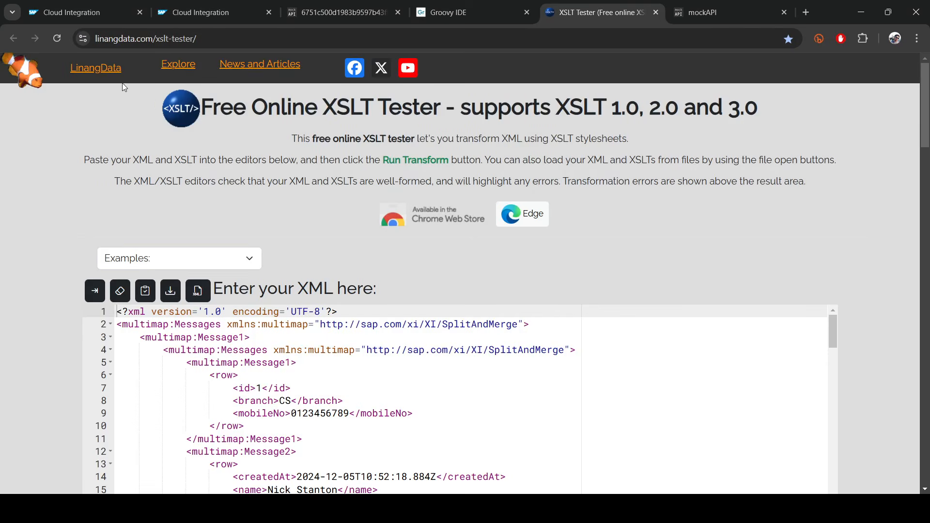
pyautogui.scroll(-3, 166, 226)
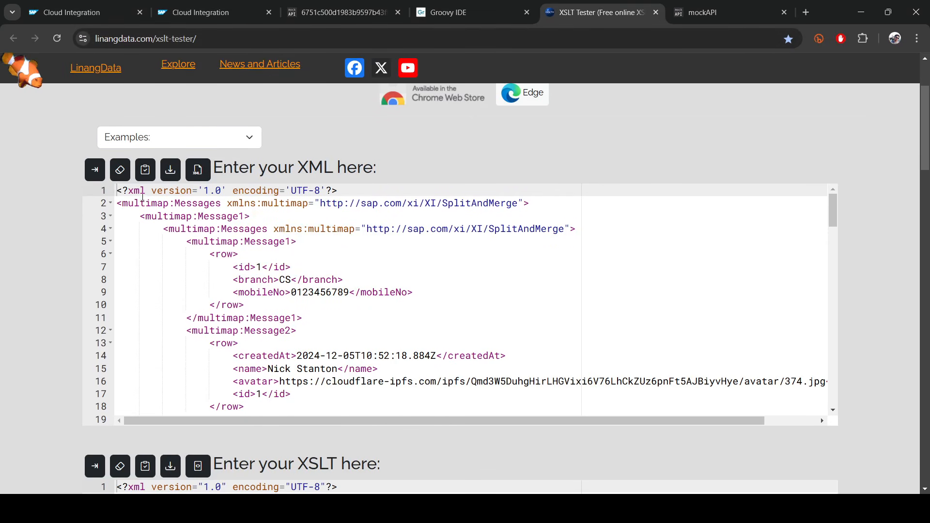
pyautogui.moveTo(143, 199); pyautogui.dragTo(368, 339)
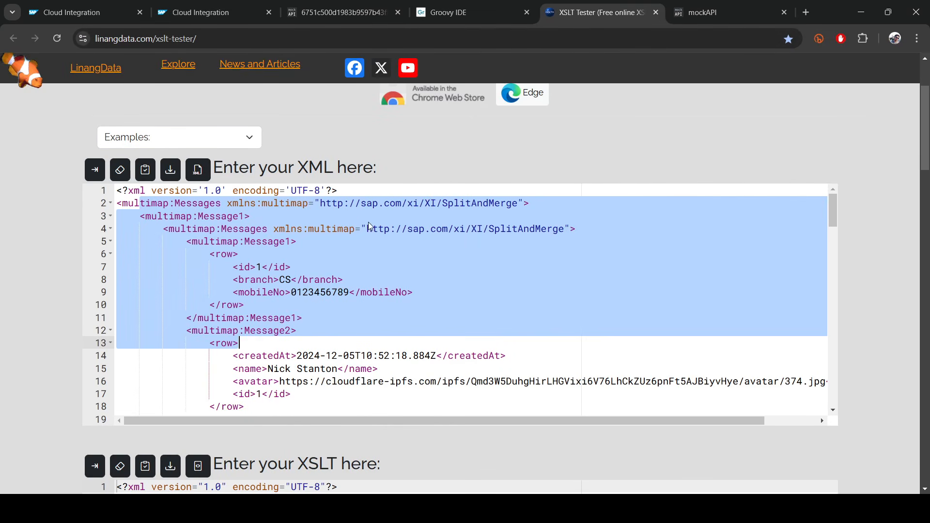
# Examine the complete XSLT stylesheet that merges the Message1 and Message2 rows by id.
pyautogui.scroll(-3, 370, 226)
pyautogui.scroll(-2, 5, 270)
pyautogui.scroll(-4, 168, 265)
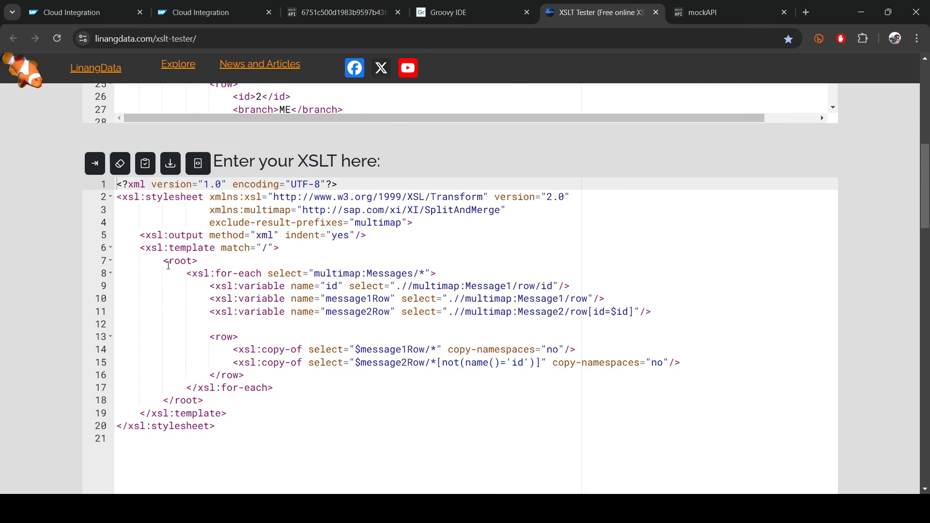
pyautogui.moveTo(117, 185); pyautogui.dragTo(291, 432)
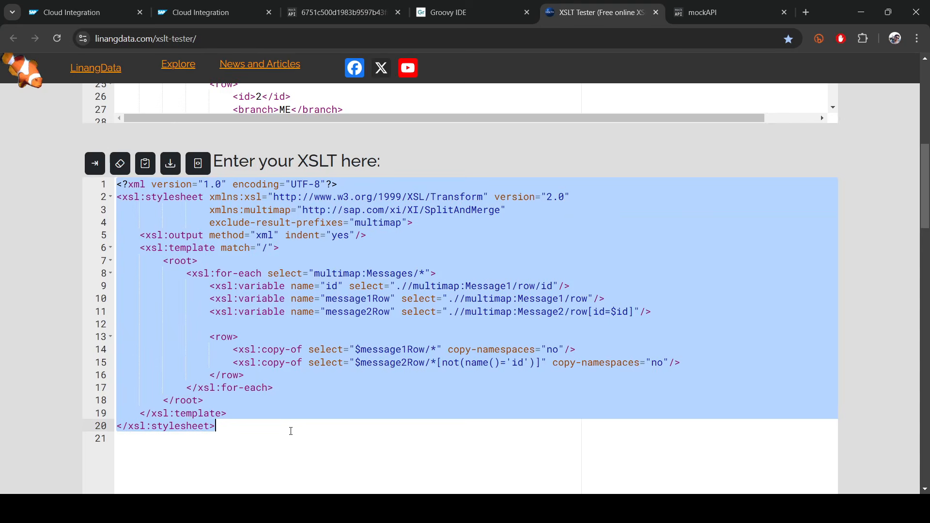
pyautogui.click(325, 411)
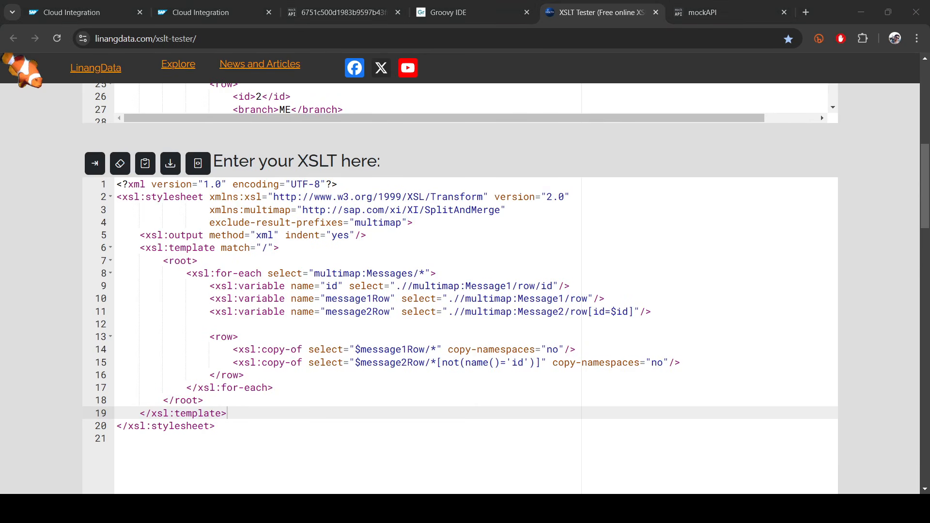
# Revisit the GroovyIDE page, return to XSLT Tester and review its XML input and stylesheet again.
pyautogui.scroll(5, 208, 339)
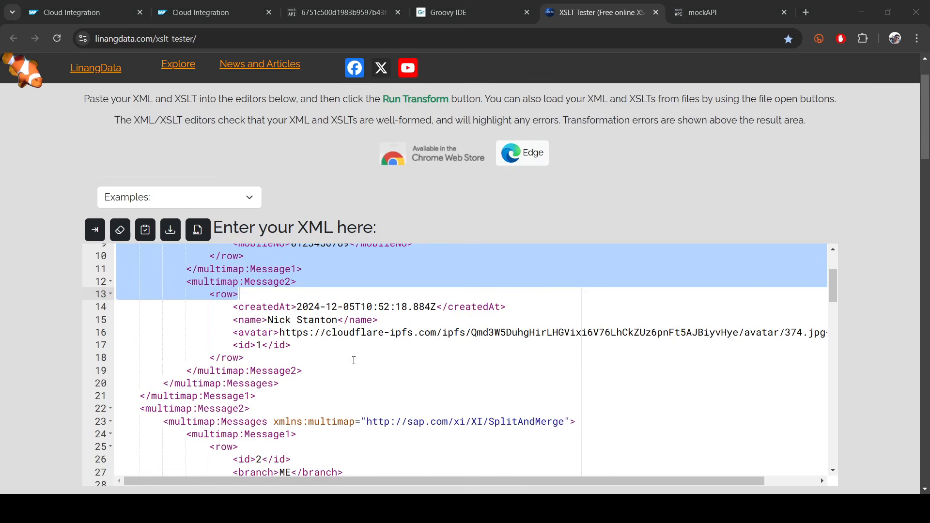
pyautogui.click(479, 6)
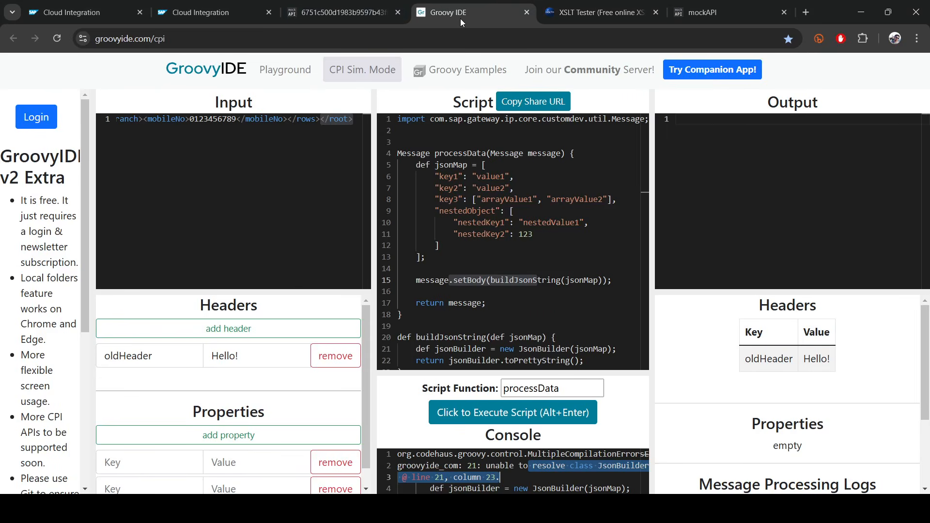
pyautogui.click(586, 6)
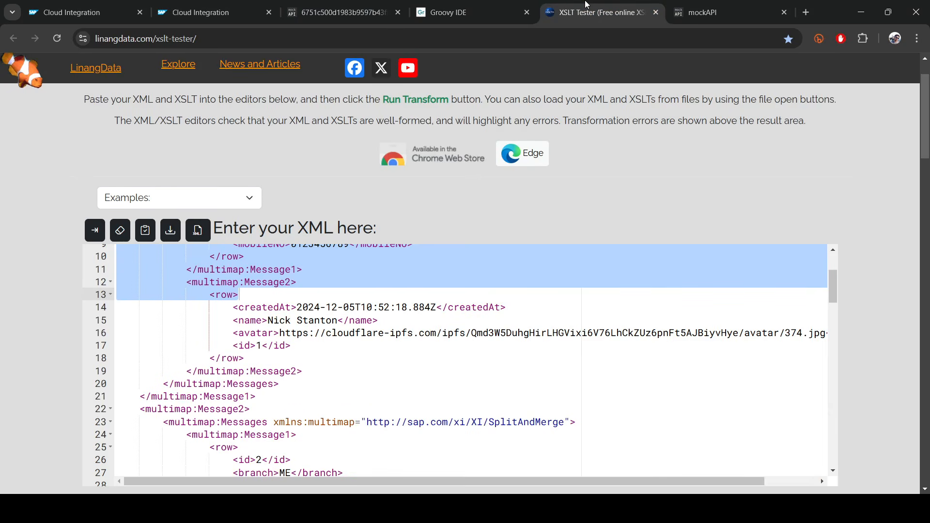
pyautogui.scroll(-1, 117, 266)
pyautogui.scroll(5, 117, 267)
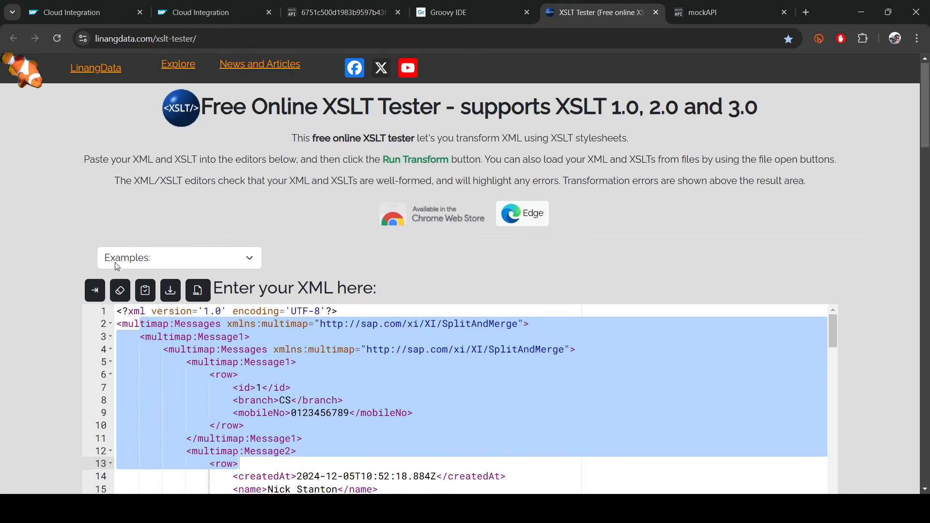
pyautogui.scroll(-2, 299, 350)
pyautogui.scroll(-10, 290, 388)
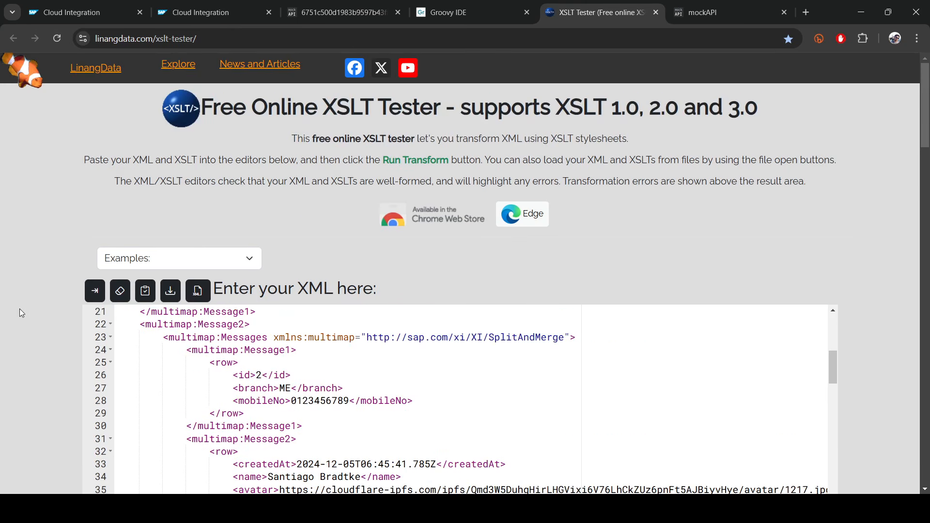
pyautogui.scroll(-2, 286, 402)
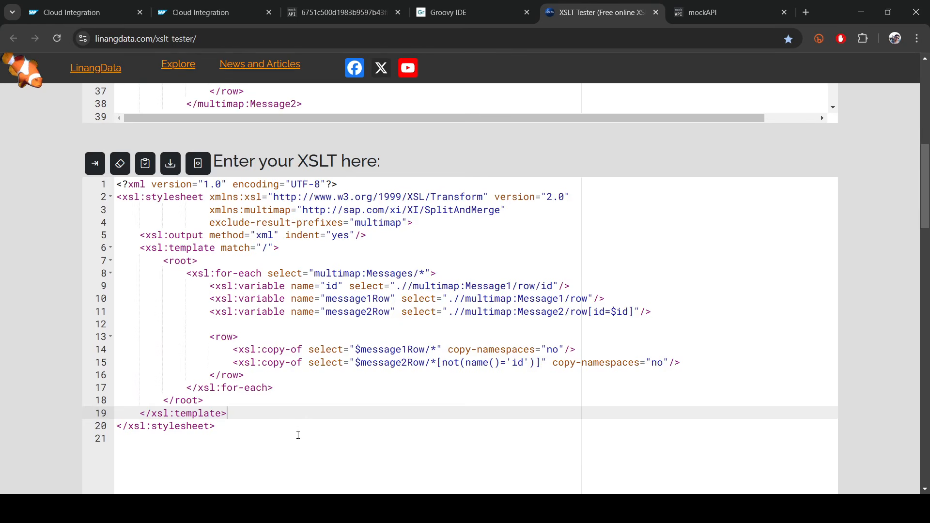
# Examine the rest of the XSLT stylesheet, the transformation result area and the XML input in XSLT Tester.
pyautogui.moveTo(298, 435); pyautogui.dragTo(43, 167)
pyautogui.scroll(-5, 375, 233)
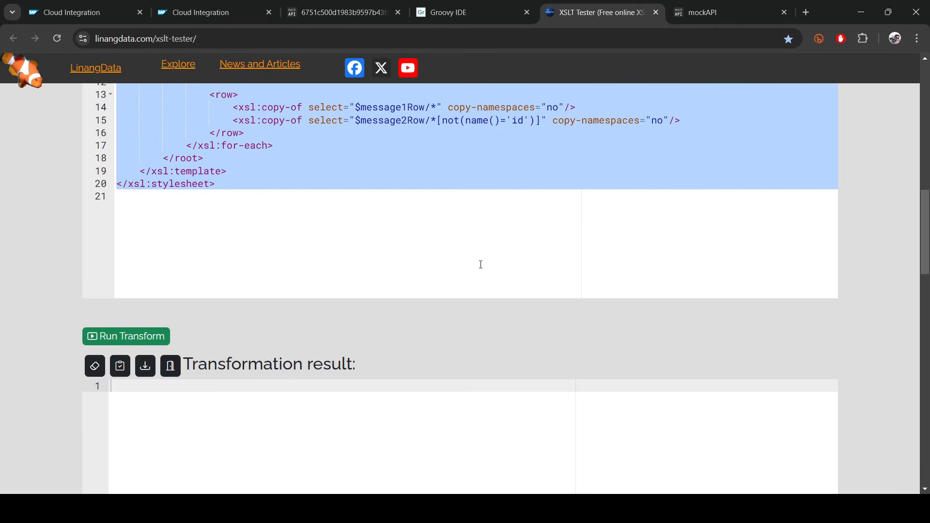
pyautogui.click(310, 509)
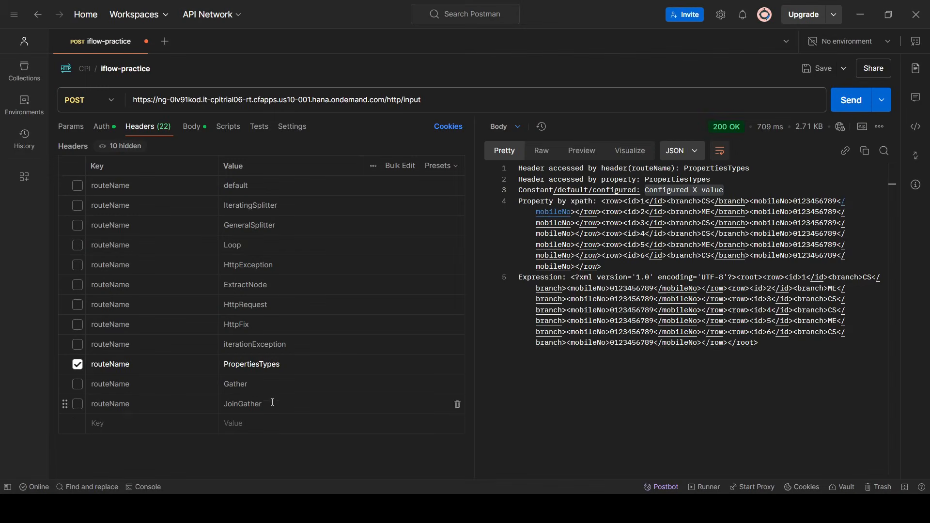
pyautogui.click(861, 15)
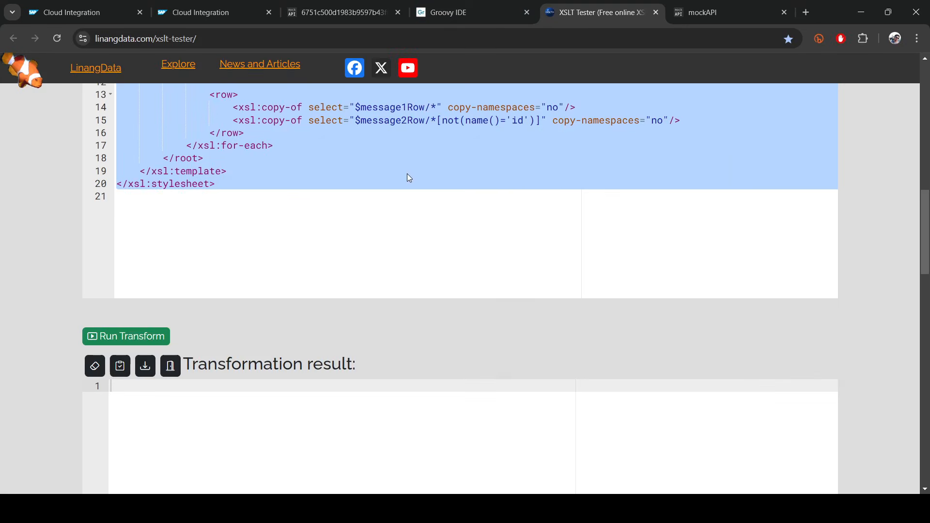
pyautogui.scroll(14, 86, 184)
pyautogui.scroll(-3, 312, 212)
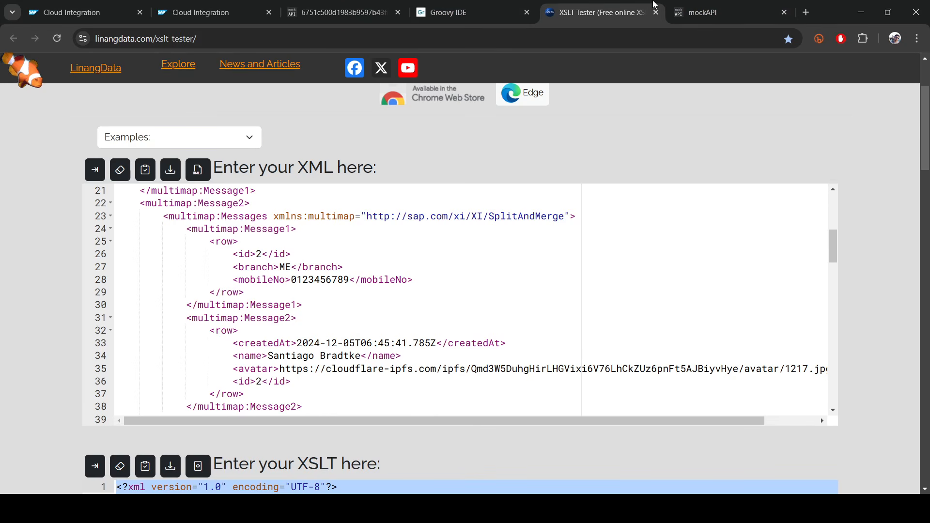
# Switch to Postman and enable the Gather routeName header in place of PropertiesTypes.
pyautogui.click(72, 12)
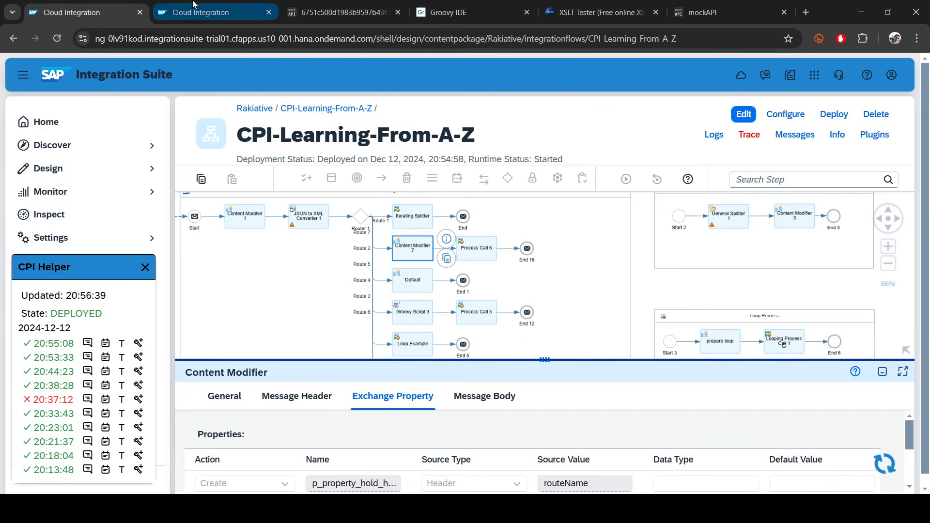
pyautogui.click(256, 507)
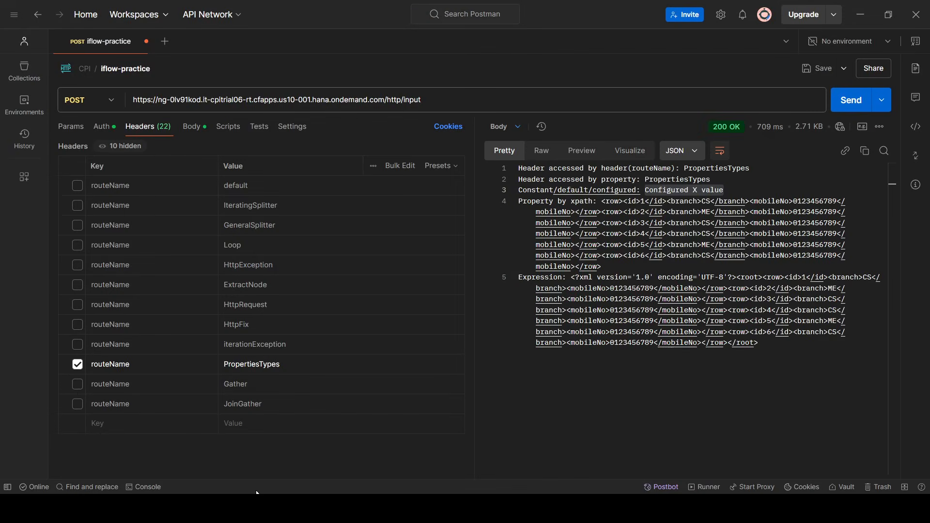
pyautogui.click(78, 384)
pyautogui.click(78, 364)
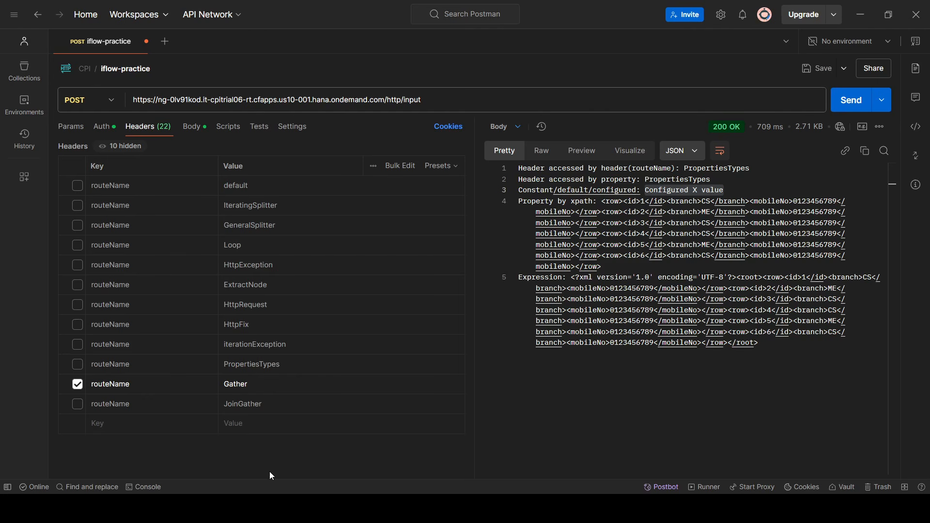
# Return to the CPI-Learning-From-A-Z iFlow in the browser and close all the other open pages, giving the flow diagram more room.
pyautogui.moveTo(207, 508)
pyautogui.click(206, 508)
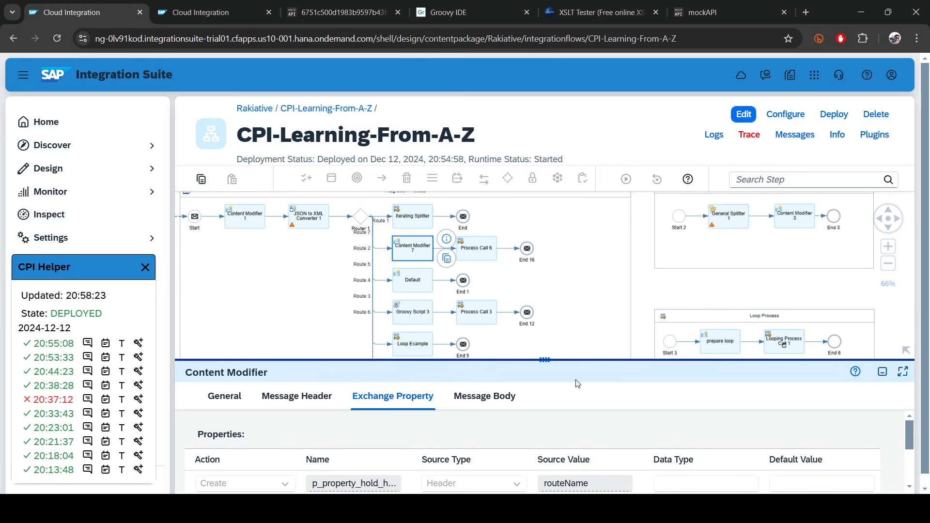
pyautogui.moveTo(547, 357); pyautogui.dragTo(486, 481)
pyautogui.scroll(-3, 320, 347)
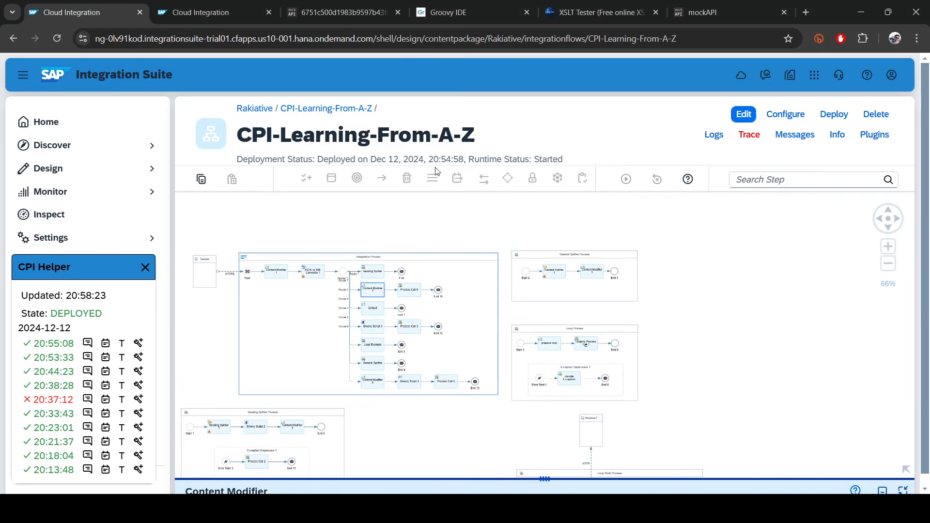
pyautogui.middleClick(631, 2)
pyautogui.middleClick(484, 4)
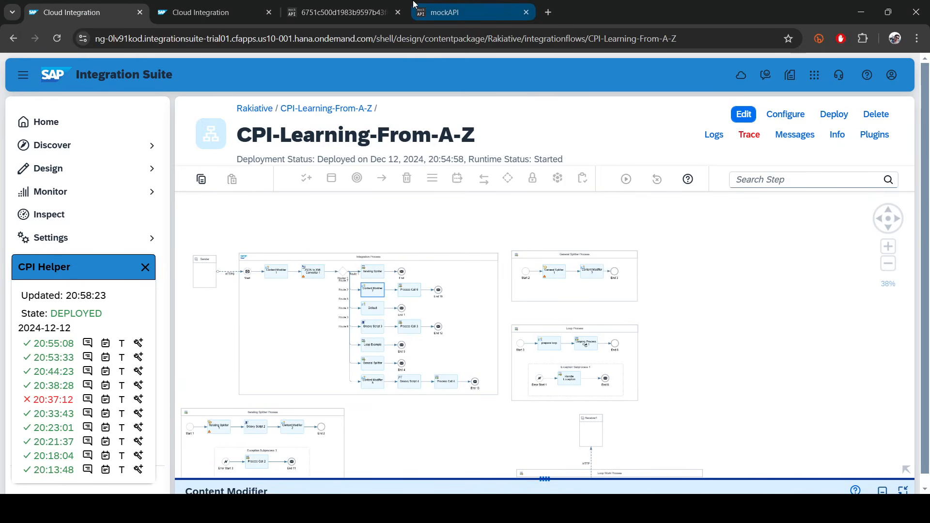
pyautogui.middleClick(485, 3)
pyautogui.middleClick(343, 4)
pyautogui.middleClick(240, 9)
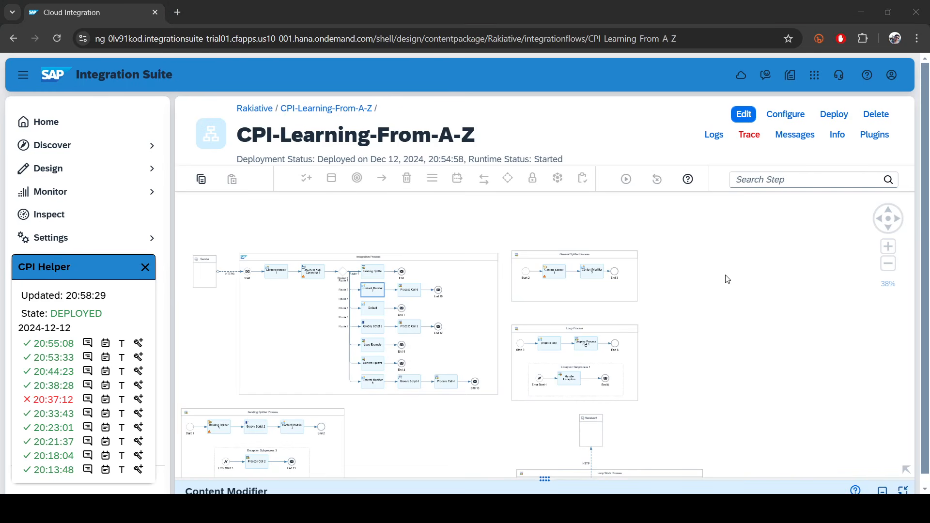
pyautogui.scroll(2, 315, 326)
pyautogui.click(771, 181)
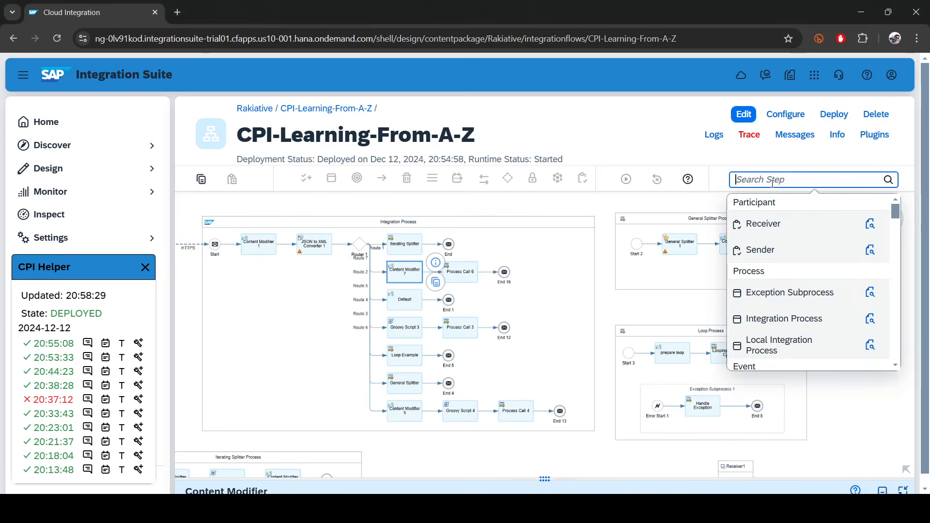
pyautogui.write('pro')
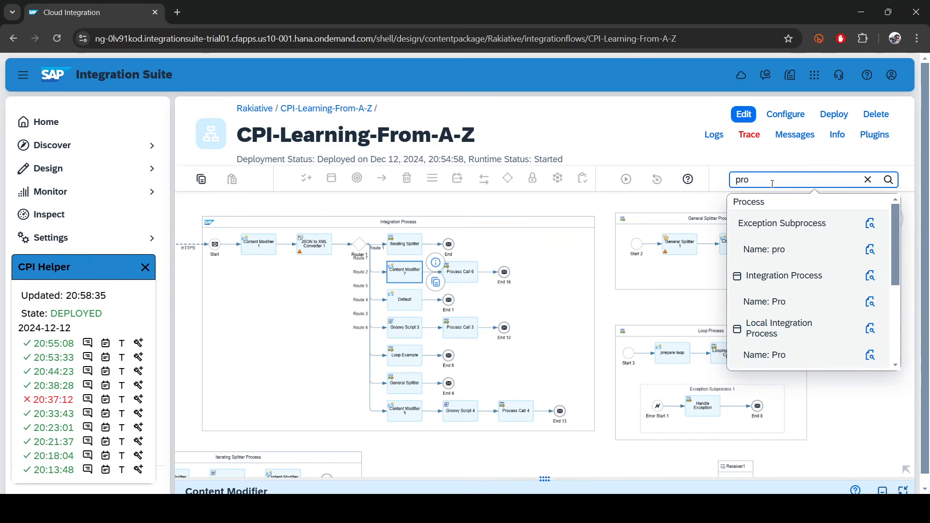
pyautogui.scroll(-3, 804, 296)
pyautogui.scroll(-1, 810, 316)
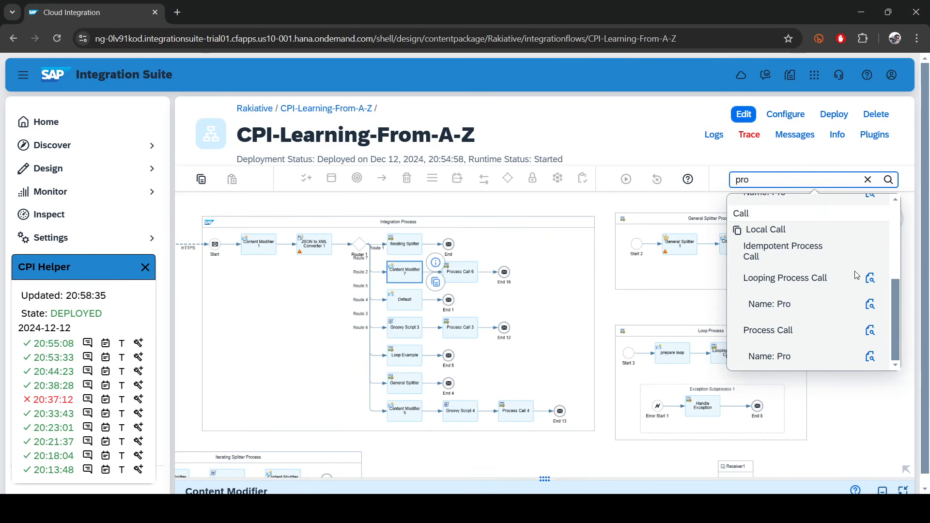
# Put the iFlow into edit mode and add a Process Call in the empty area of the Integration Process below Content Modifier 1.
pyautogui.click(744, 114)
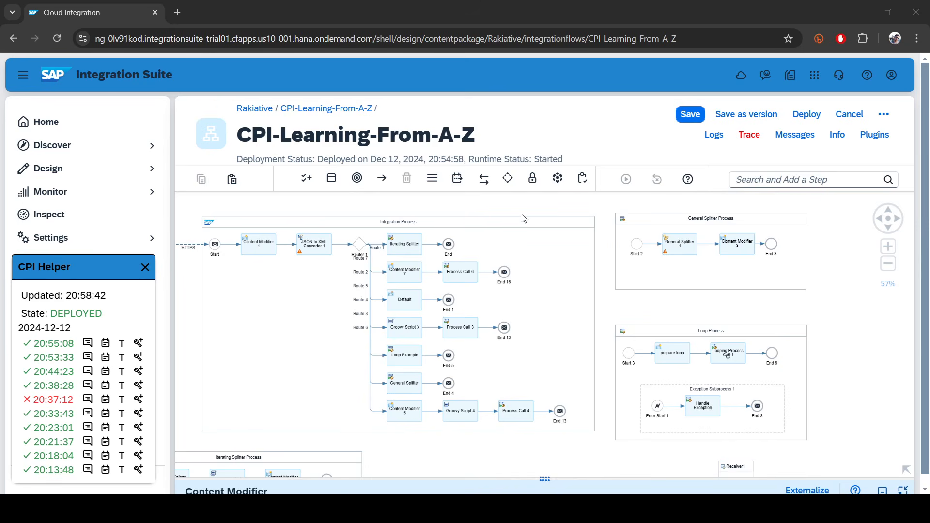
pyautogui.click(757, 178)
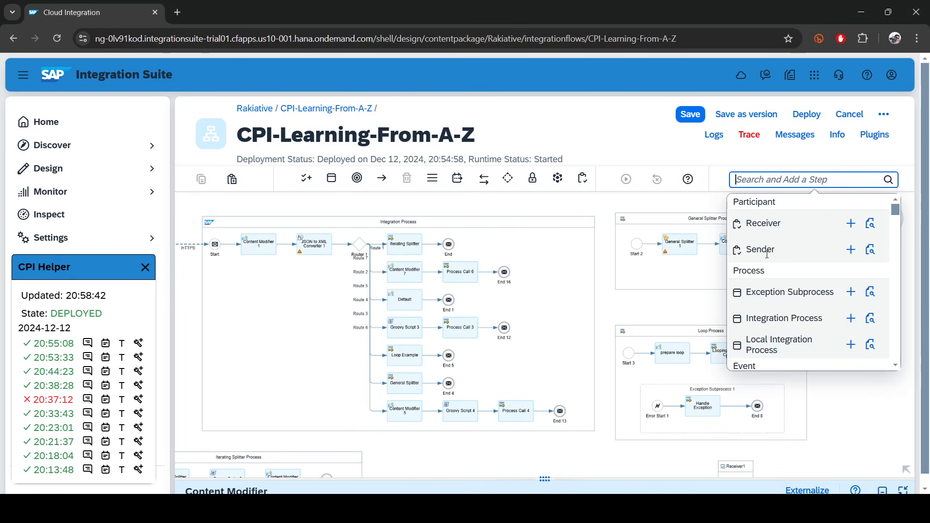
pyautogui.write('proc')
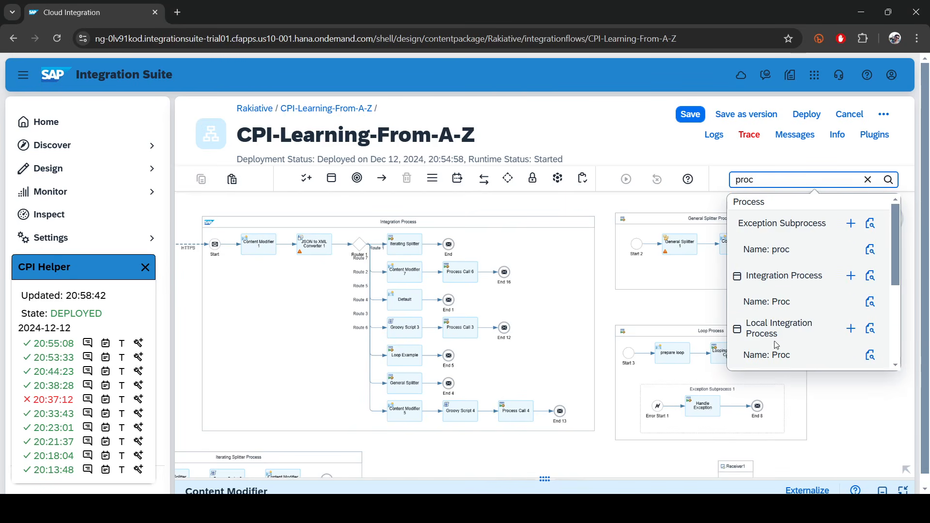
pyautogui.scroll(-5, 779, 341)
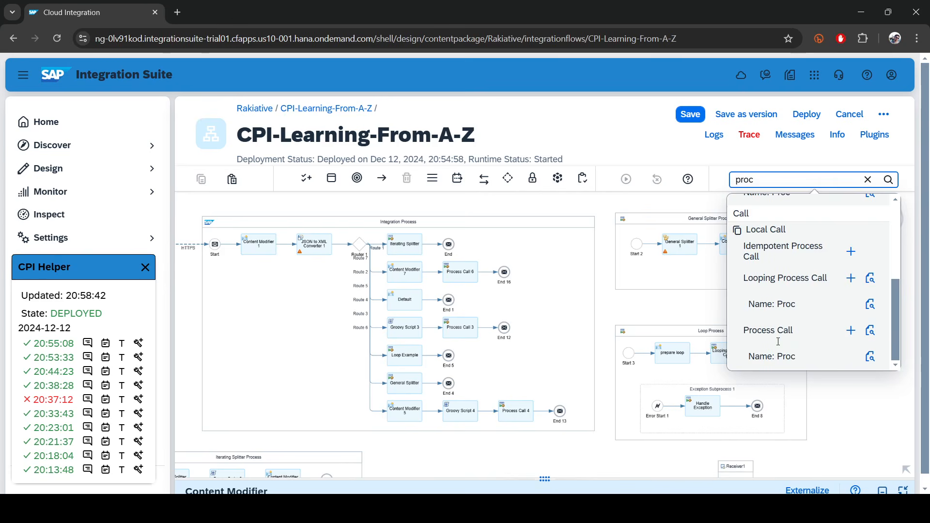
pyautogui.click(851, 330)
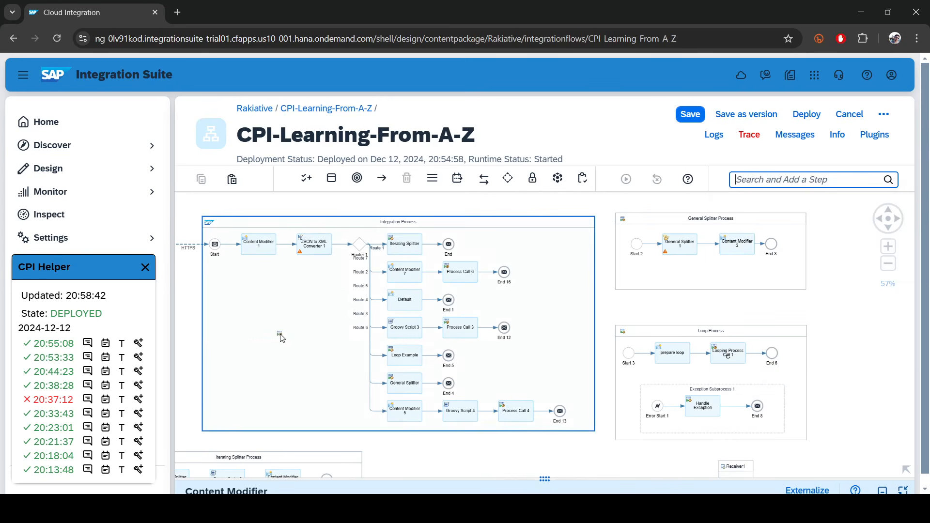
pyautogui.click(280, 338)
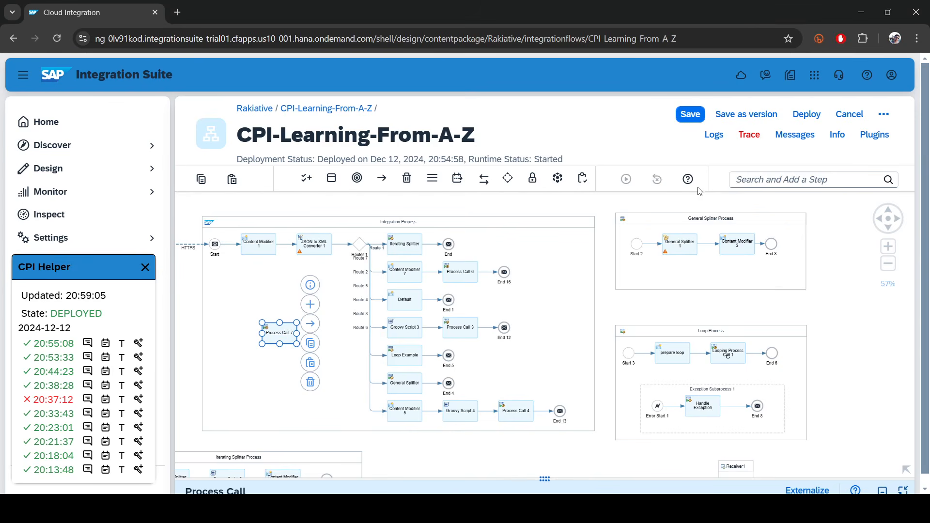
# Add an End Message event below the new Process Call and connect the Process Call to it.
pyautogui.click(783, 180)
pyautogui.write('end')
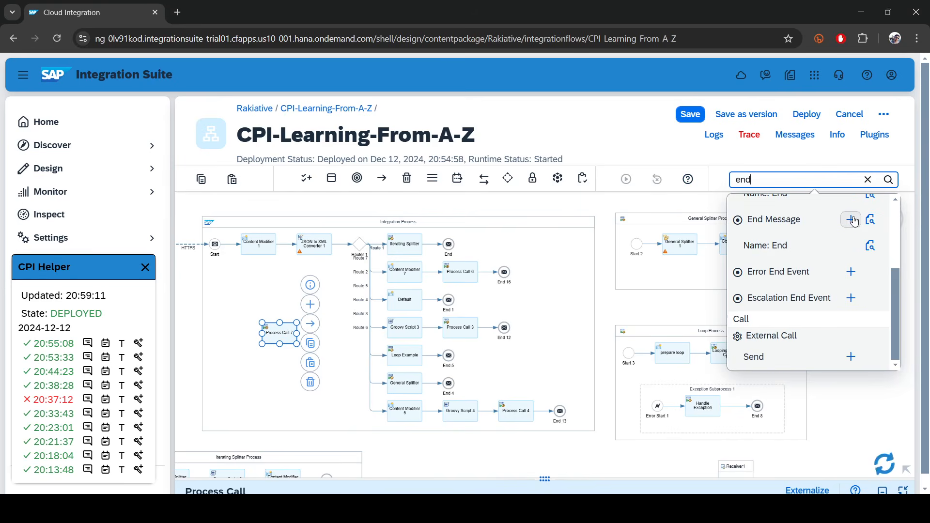
pyautogui.click(852, 219)
pyautogui.click(264, 370)
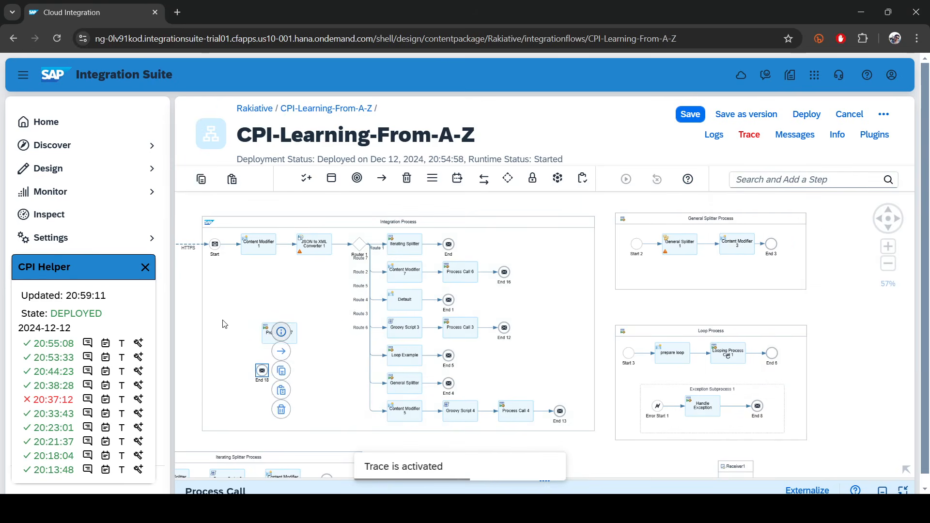
pyautogui.click(290, 333)
pyautogui.moveTo(313, 325); pyautogui.dragTo(263, 371)
# Connect Router 1 to the new Process Call and give the route the Non-XML condition ${header.routeName} = 'Gather'.
pyautogui.click(360, 250)
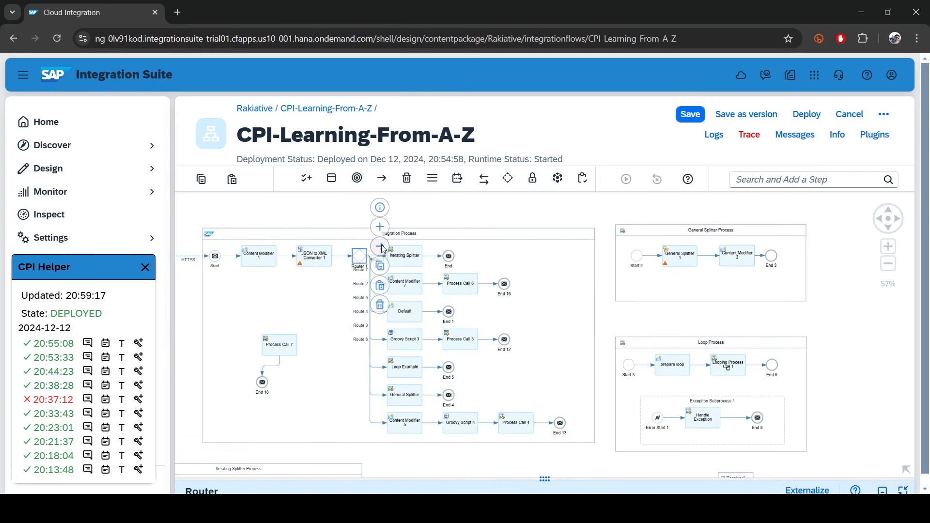
pyautogui.moveTo(380, 246); pyautogui.dragTo(278, 348)
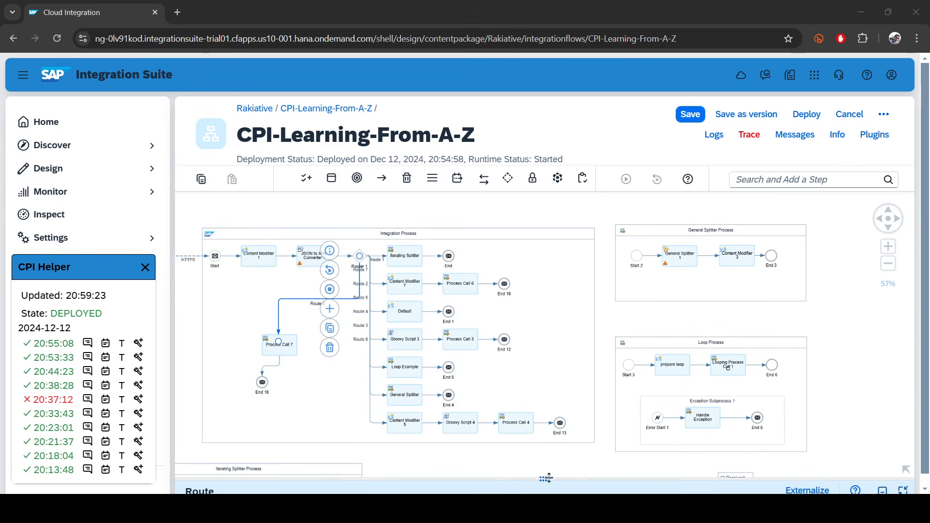
pyautogui.moveTo(549, 478); pyautogui.dragTo(545, 285)
pyautogui.click(285, 320)
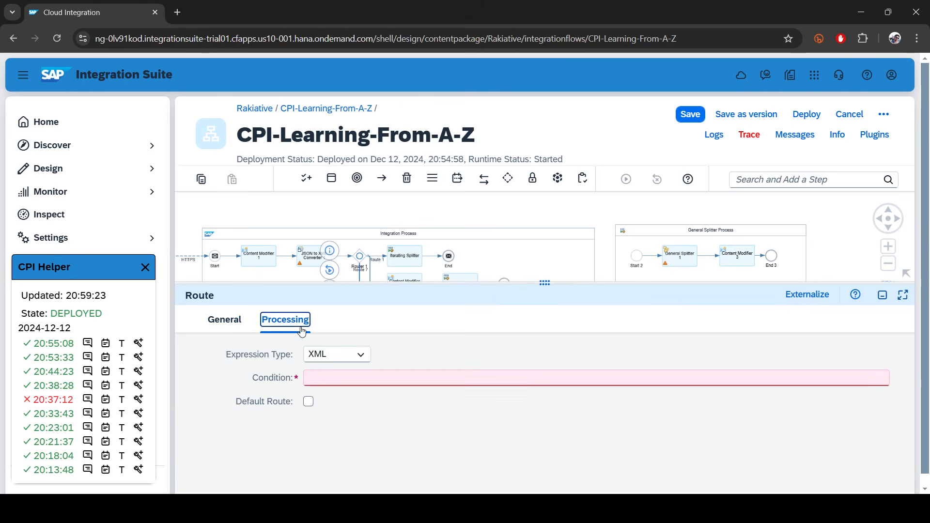
pyautogui.click(341, 355)
pyautogui.click(342, 374)
pyautogui.click(344, 378)
pyautogui.write("${header.routeName} = 'Gather")
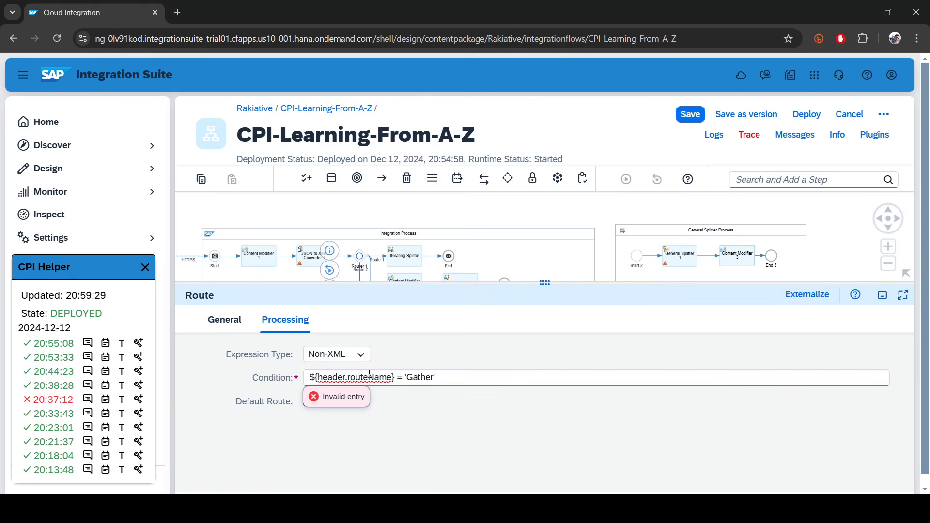
# Rename the new route as Gather, copying the word from its condition.
pyautogui.doubleClick(426, 378)
pyautogui.hotkey('ctrl', 'c')
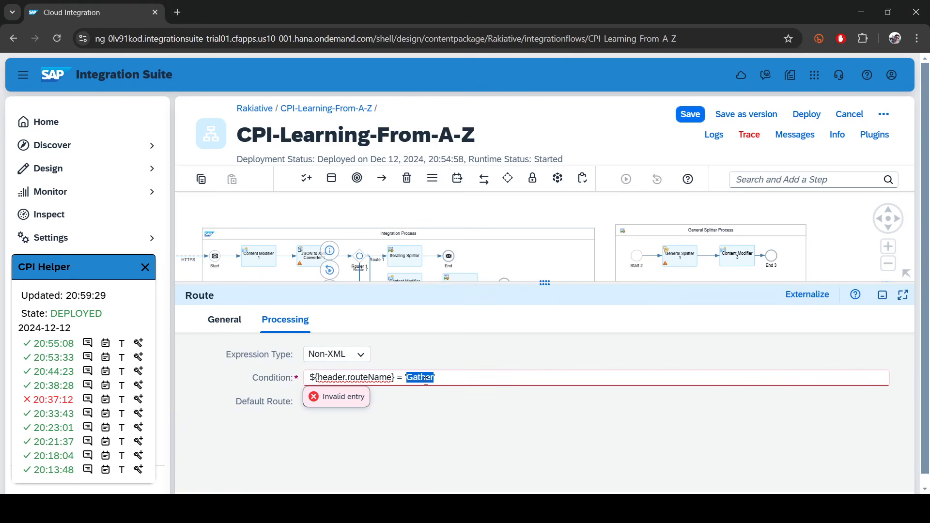
pyautogui.click(224, 321)
pyautogui.tripleClick(315, 357)
pyautogui.hotkey('ctrl', 'v')
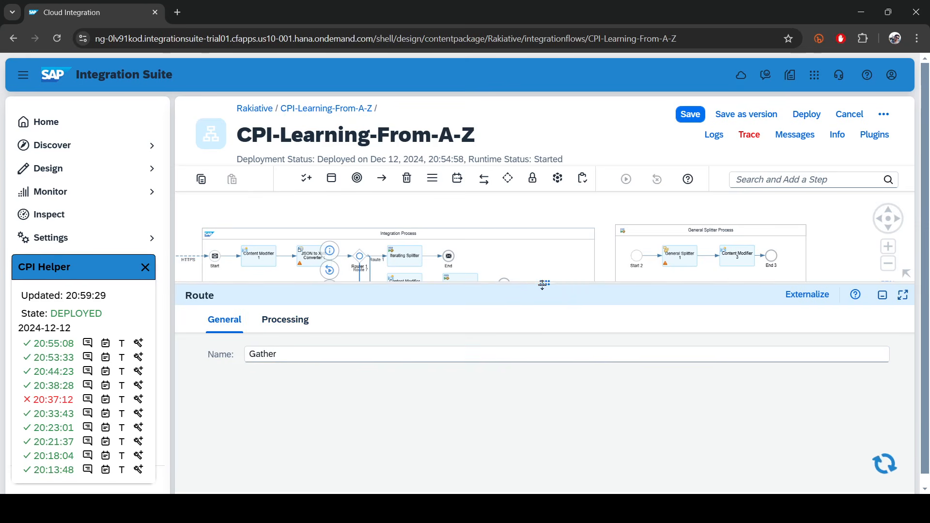
# Automatically arrange the elements of the Integration Process in a horizontal layout.
pyautogui.moveTo(545, 283); pyautogui.dragTo(514, 419)
pyautogui.click(572, 239)
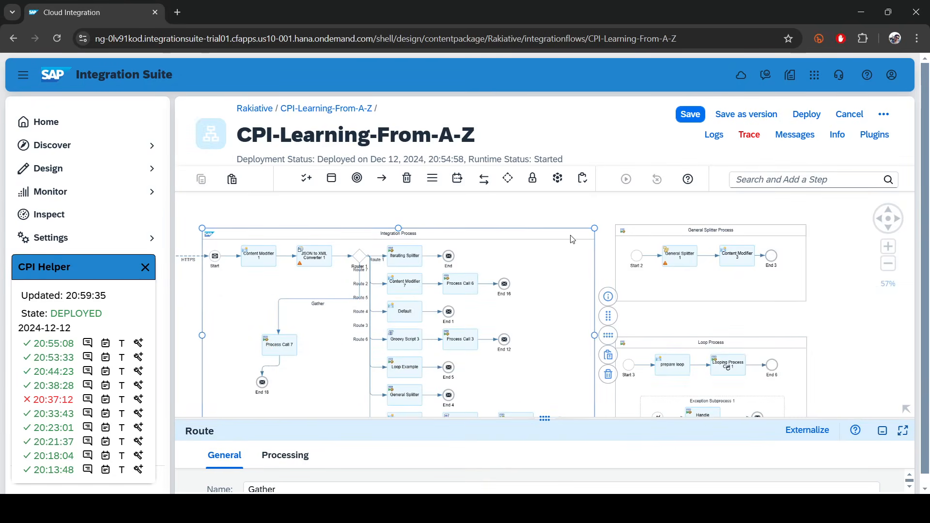
pyautogui.click(608, 335)
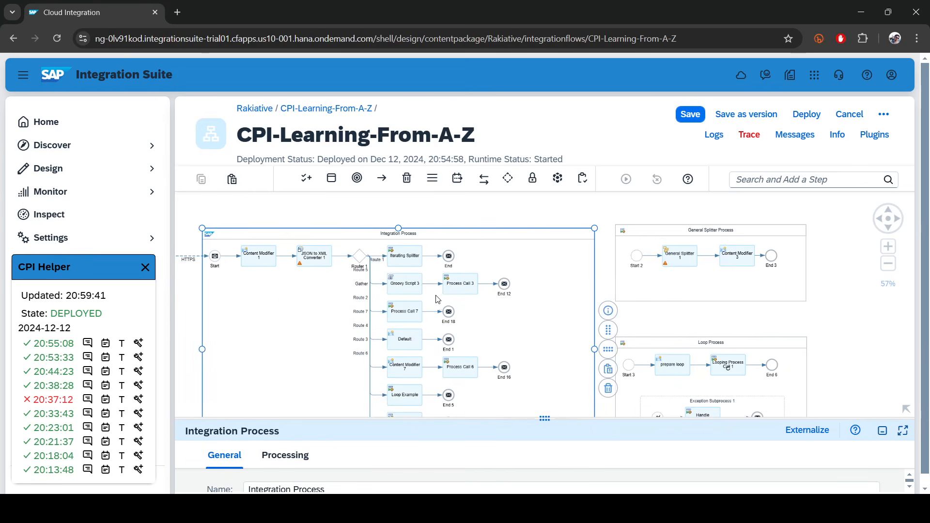
# Rename the Process Call 7 step as Gather and bring its branch of the flow back into view.
pyautogui.click(409, 312)
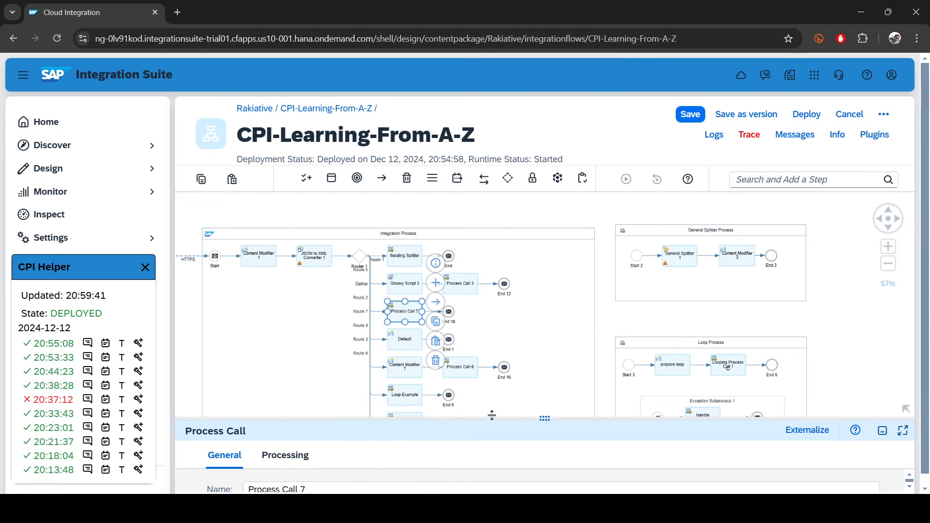
pyautogui.moveTo(492, 416); pyautogui.dragTo(492, 231)
pyautogui.click(285, 268)
pyautogui.click(224, 268)
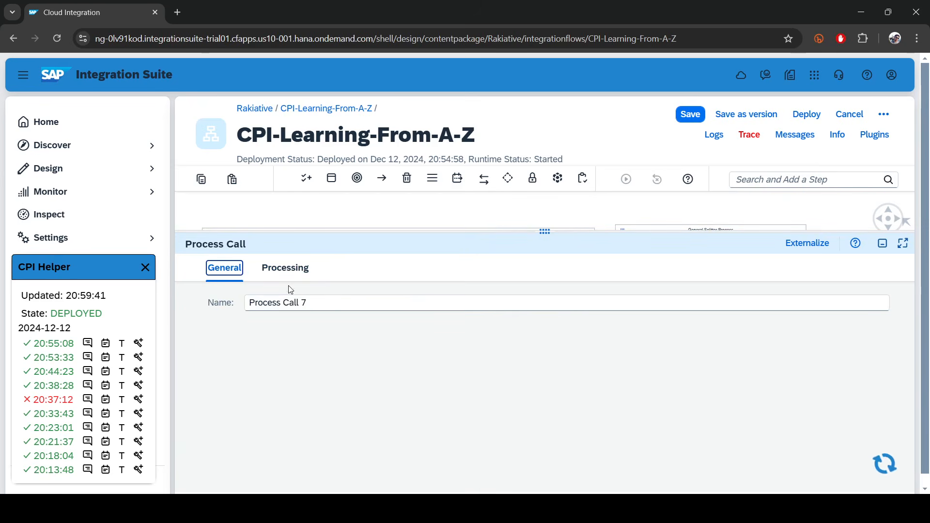
pyautogui.click(303, 302)
pyautogui.moveTo(304, 302); pyautogui.dragTo(249, 302)
pyautogui.click(262, 302)
pyautogui.doubleClick(265, 302)
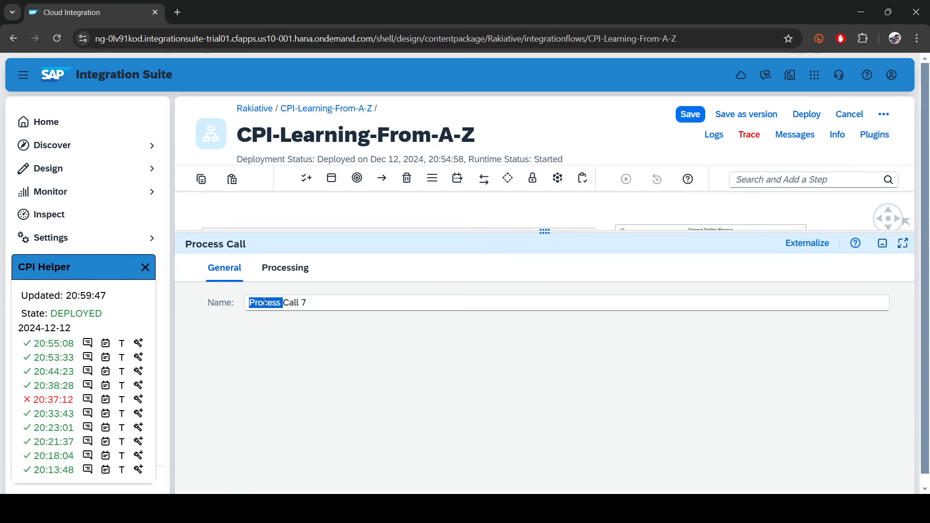
pyautogui.tripleClick(340, 308)
pyautogui.hotkey('ctrl', 'v')
pyautogui.moveTo(552, 245); pyautogui.dragTo(491, 410)
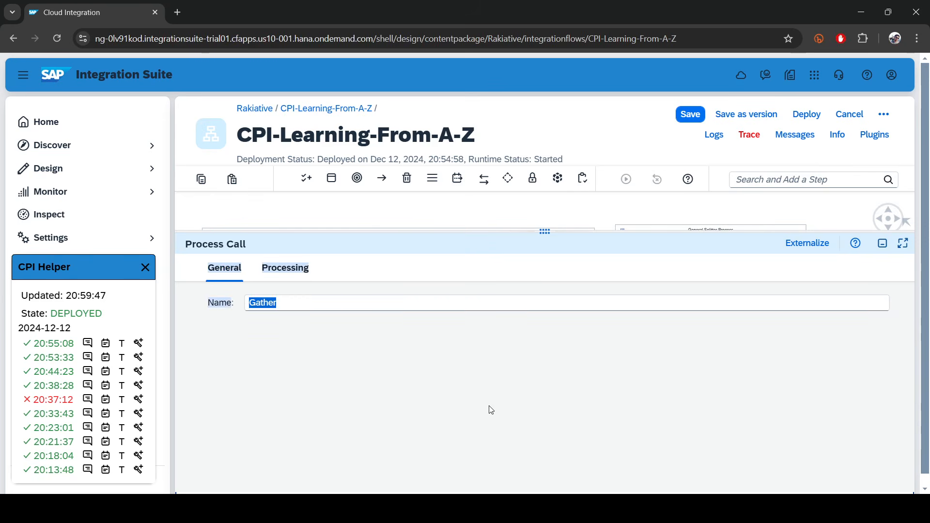
pyautogui.moveTo(526, 231); pyautogui.dragTo(494, 422)
pyautogui.scroll(3, 330, 314)
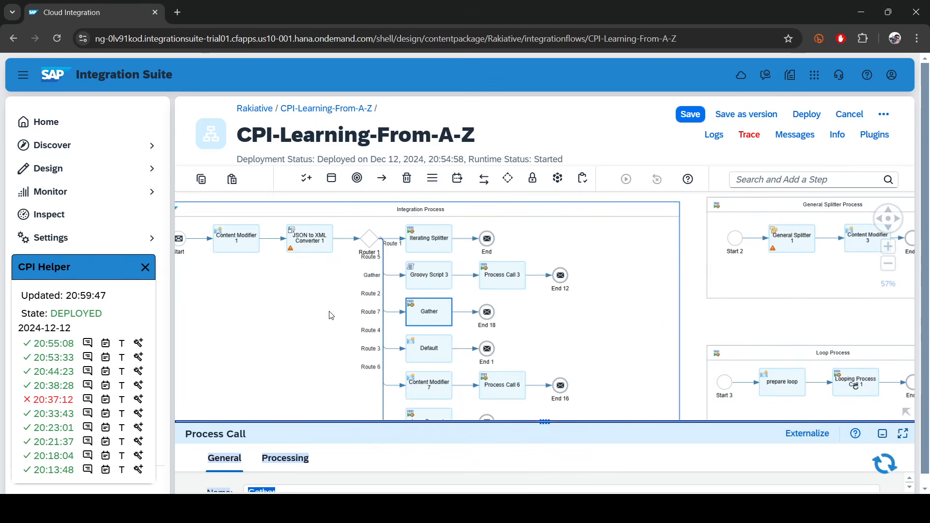
# Add an Integration Process in the empty canvas area beneath the Http Req Process and align it with that process.
pyautogui.click(701, 323)
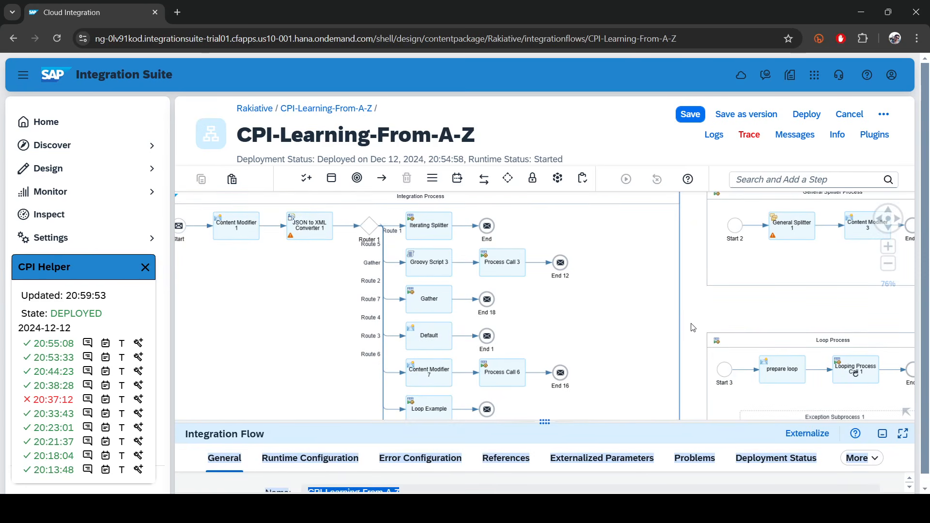
pyautogui.moveTo(691, 327); pyautogui.dragTo(690, 275)
pyautogui.moveTo(545, 423); pyautogui.dragTo(553, 492)
pyautogui.scroll(-3, 702, 371)
pyautogui.moveTo(573, 447); pyautogui.dragTo(536, 309)
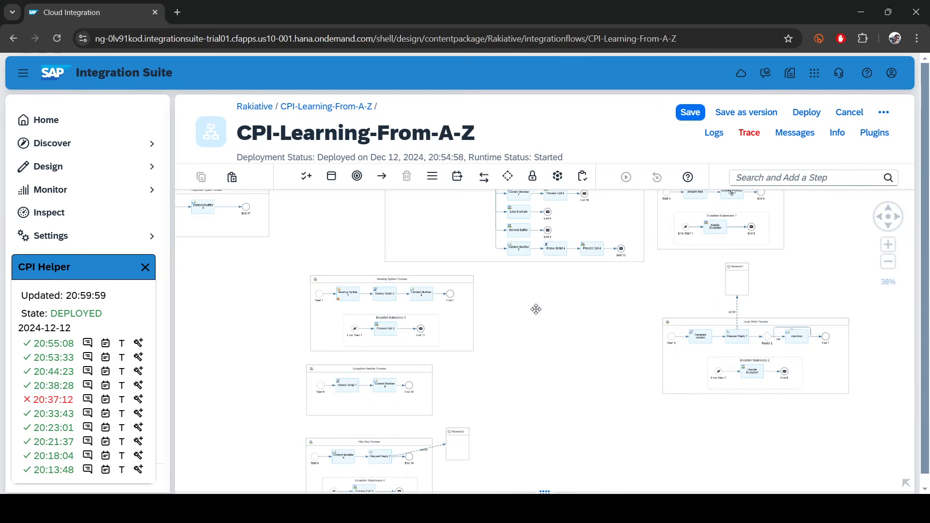
pyautogui.moveTo(521, 357); pyautogui.dragTo(501, 214)
pyautogui.moveTo(494, 326); pyautogui.dragTo(601, 226)
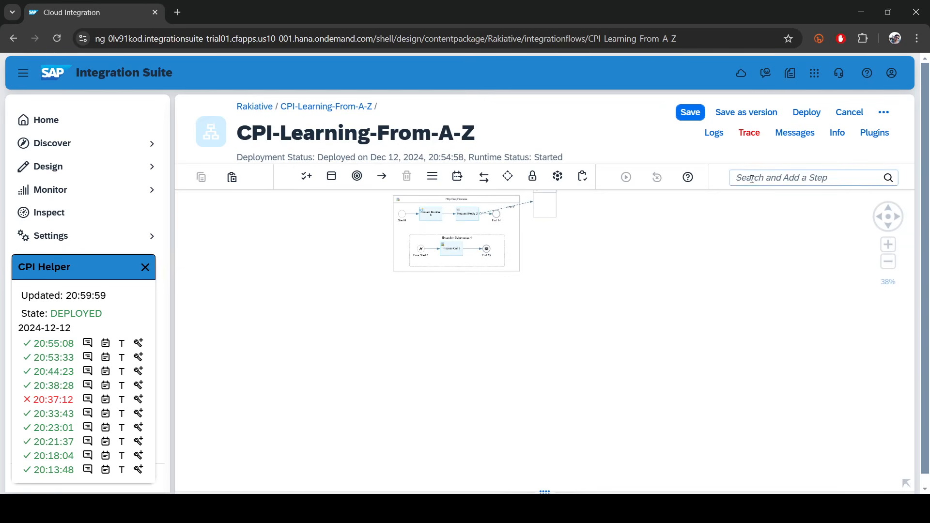
pyautogui.click(762, 182)
pyautogui.click(851, 317)
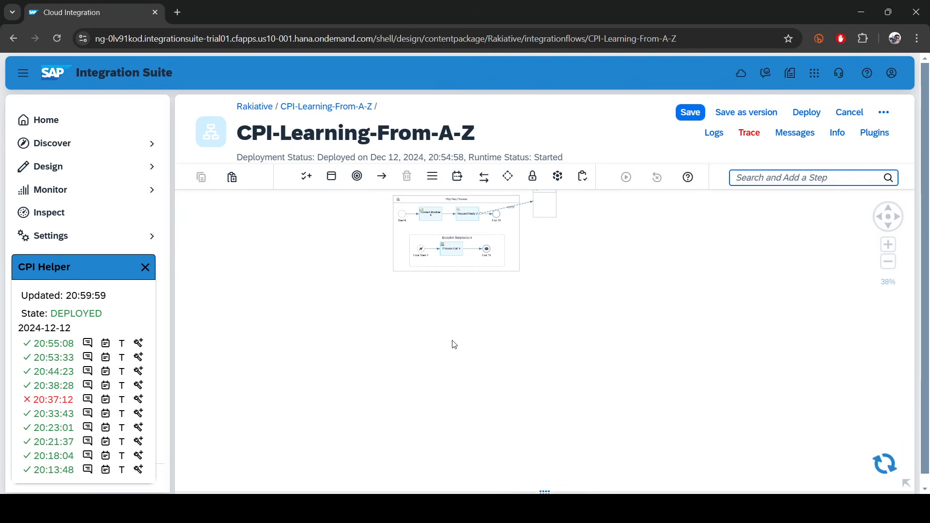
pyautogui.click(386, 337)
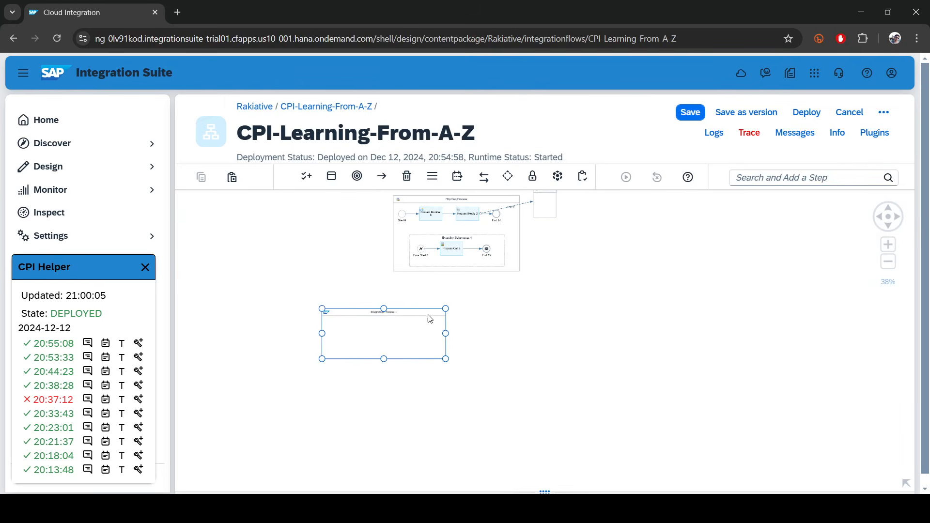
pyautogui.moveTo(428, 315); pyautogui.dragTo(479, 314)
pyautogui.scroll(3, 464, 314)
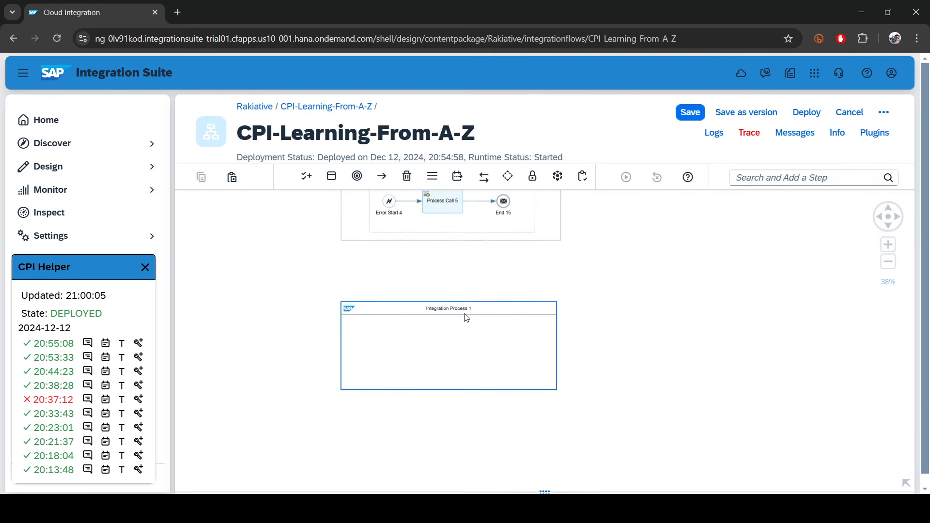
# Rename the new Integration Process as Gather Process.
pyautogui.scroll(3, 465, 315)
pyautogui.moveTo(542, 490); pyautogui.dragTo(515, 372)
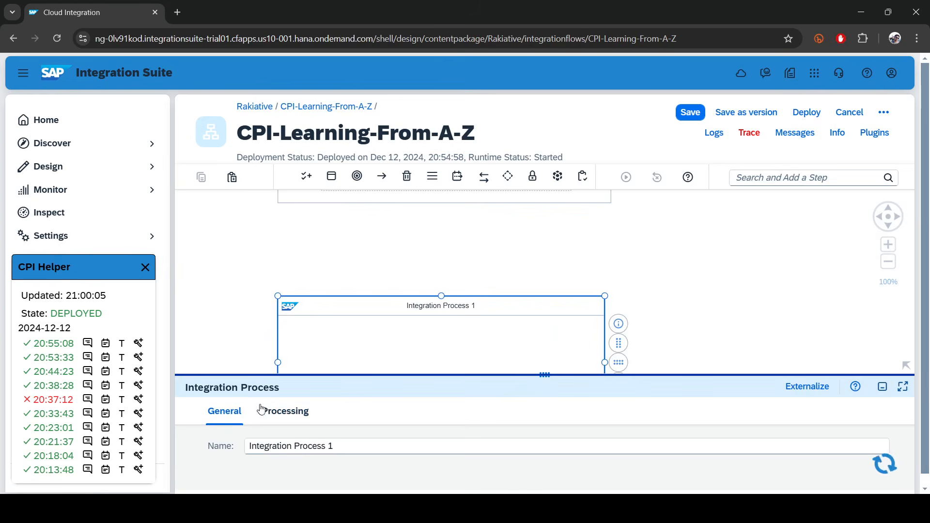
pyautogui.doubleClick(269, 446)
pyautogui.write('Gather')
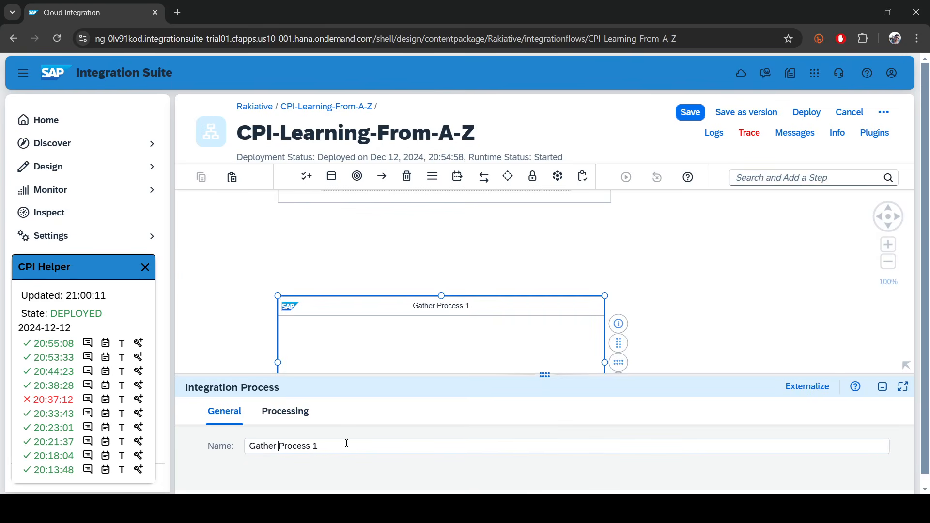
pyautogui.click(347, 443)
pyautogui.press('BackSpace')
pyautogui.press('BackSpace')
# Try to assign the Gather Process as the local integration process of the Gather process call.
pyautogui.scroll(-5, 664, 254)
pyautogui.moveTo(614, 390); pyautogui.dragTo(464, 432)
pyautogui.moveTo(568, 251); pyautogui.dragTo(553, 318)
pyautogui.scroll(4, 529, 279)
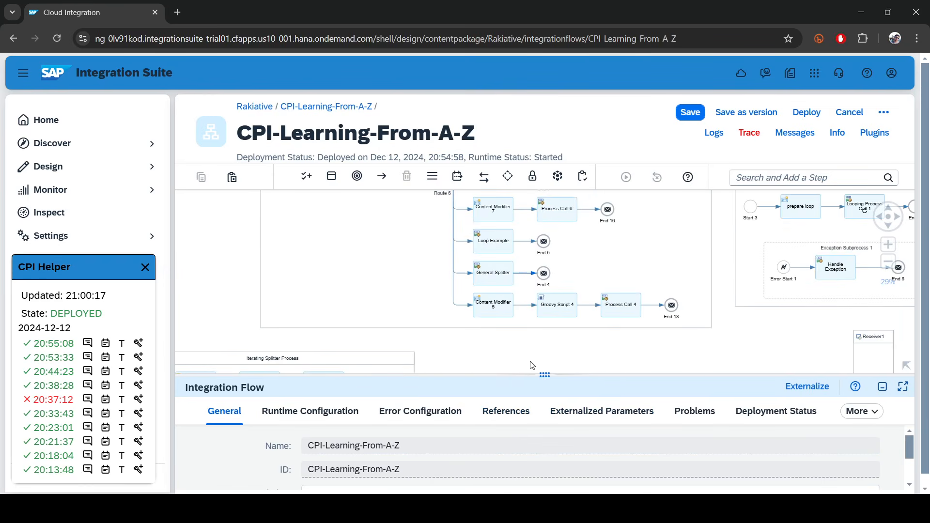
pyautogui.moveTo(228, 232); pyautogui.dragTo(212, 332)
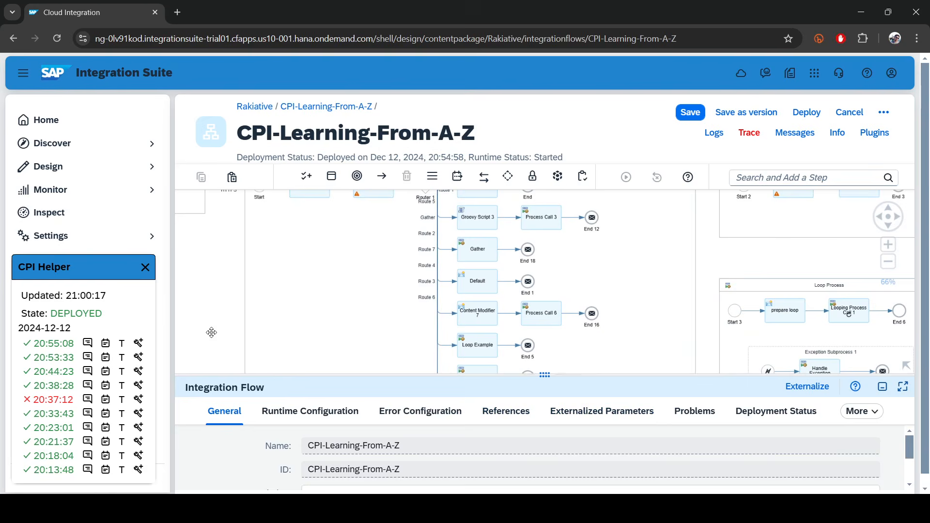
pyautogui.click(489, 260)
pyautogui.click(315, 410)
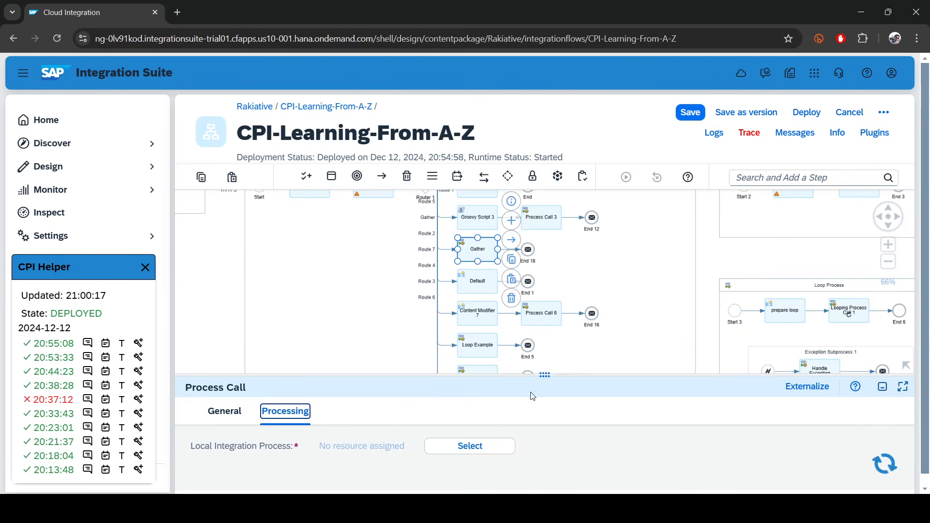
pyautogui.moveTo(546, 376); pyautogui.dragTo(539, 197)
pyautogui.click(473, 272)
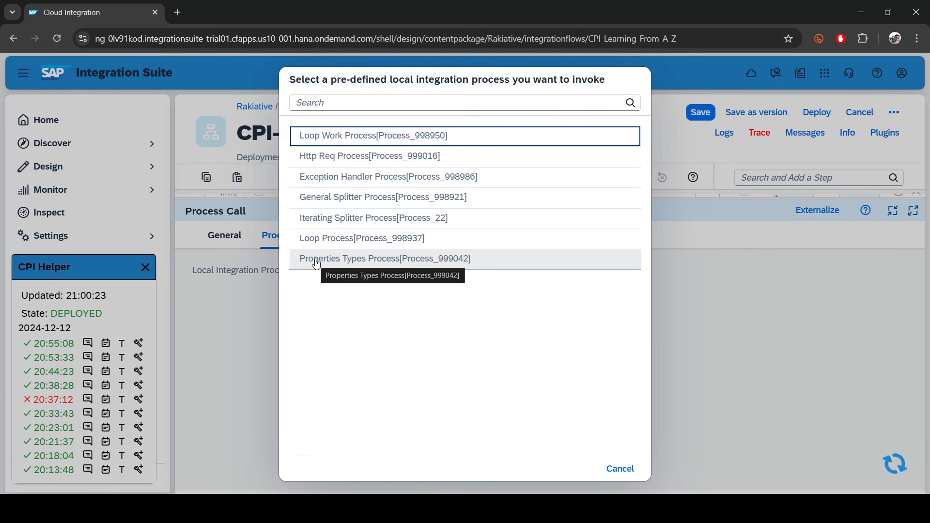
pyautogui.click(623, 470)
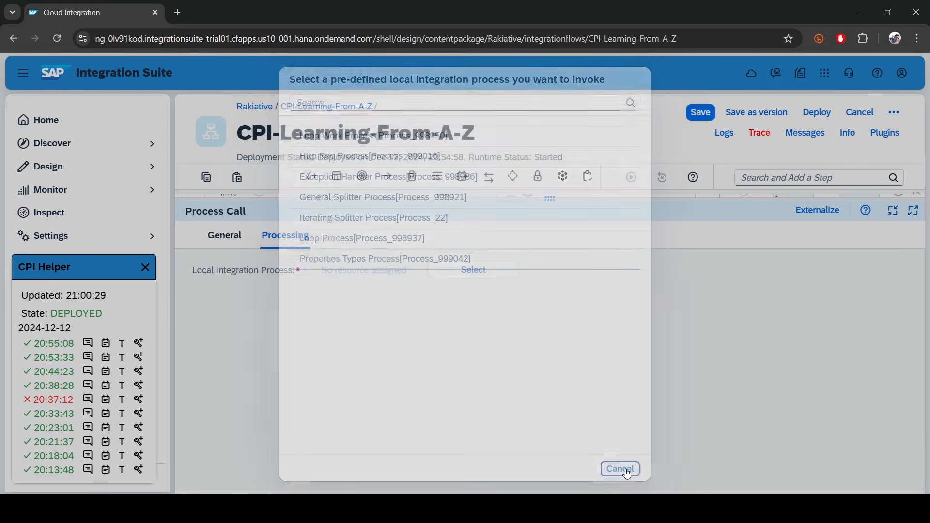
pyautogui.moveTo(599, 195); pyautogui.dragTo(547, 439)
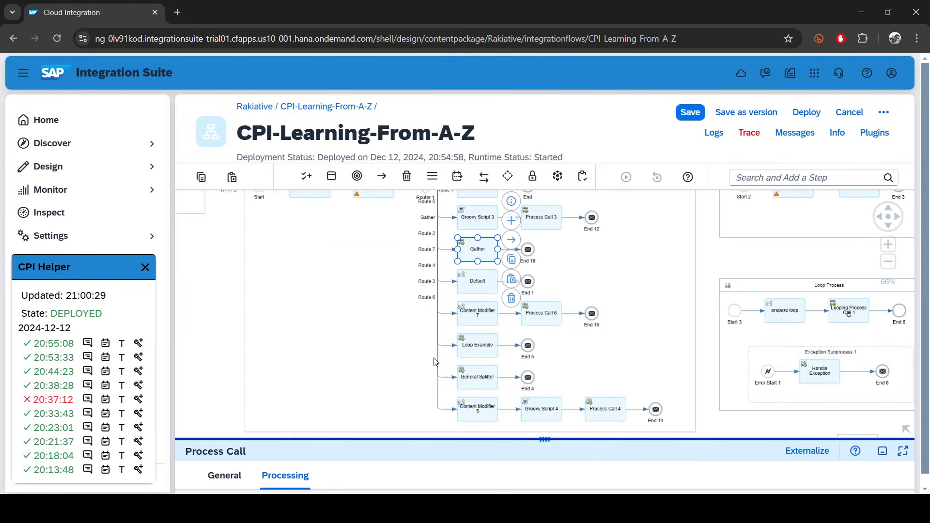
# Save the iFlow with the Gather Process included.
pyautogui.click(487, 244)
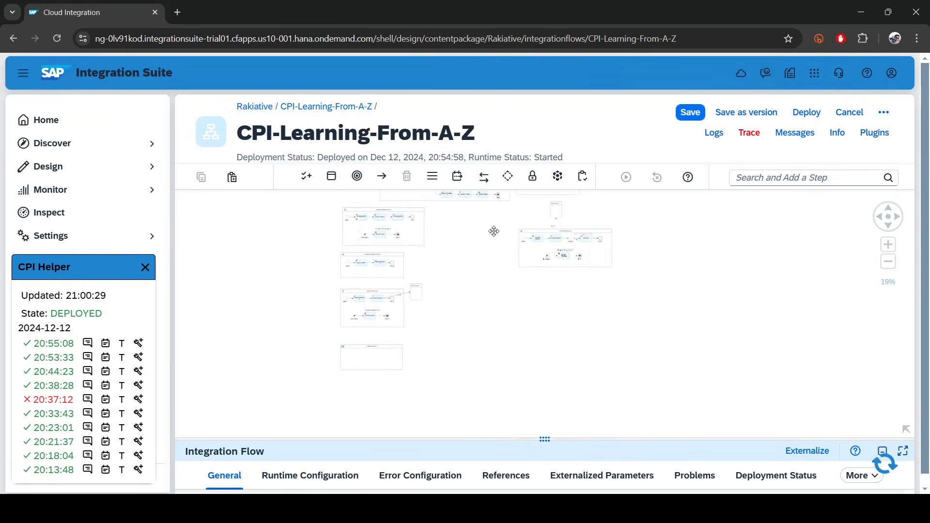
pyautogui.scroll(5, 386, 362)
pyautogui.click(372, 320)
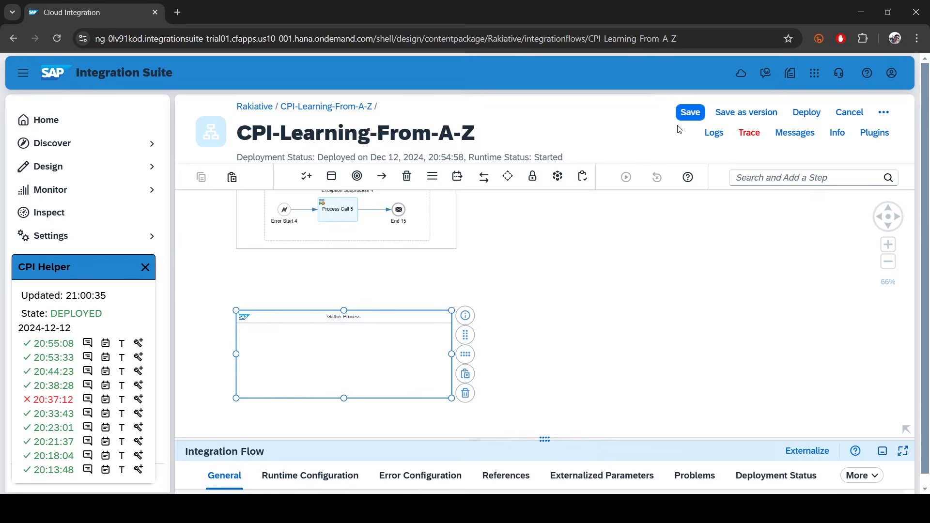
pyautogui.click(691, 113)
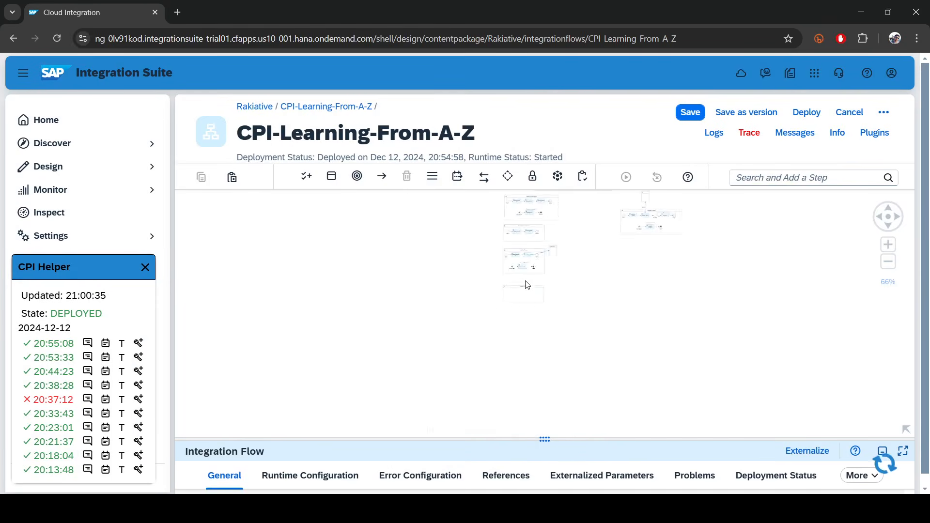
# Search for "ga" among the local integration processes available to the Gather process call, and cancel the selection.
pyautogui.scroll(5, 505, 267)
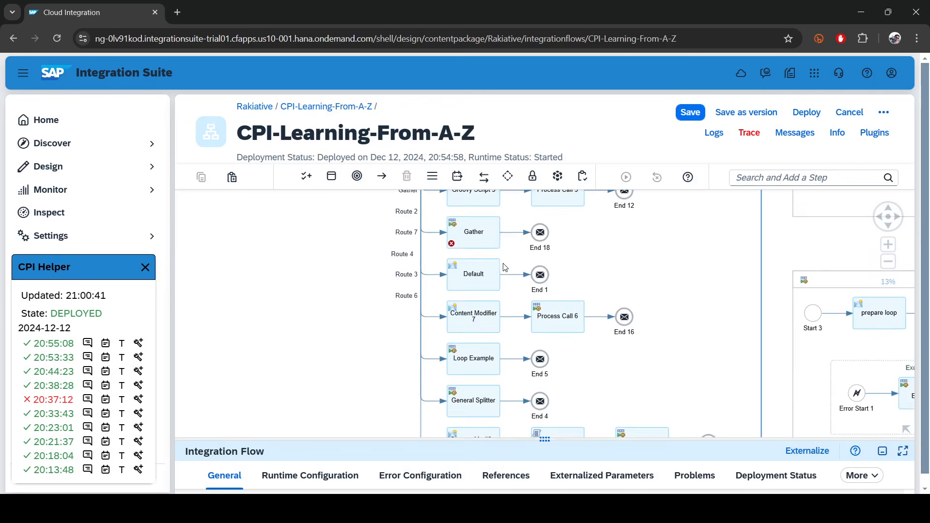
pyautogui.click(474, 242)
pyautogui.moveTo(551, 440); pyautogui.dragTo(538, 194)
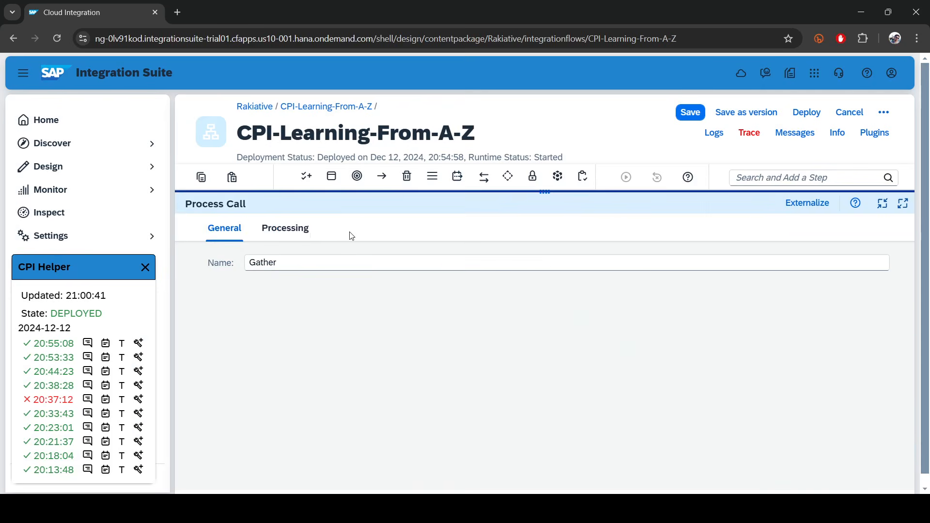
pyautogui.click(308, 231)
pyautogui.click(450, 264)
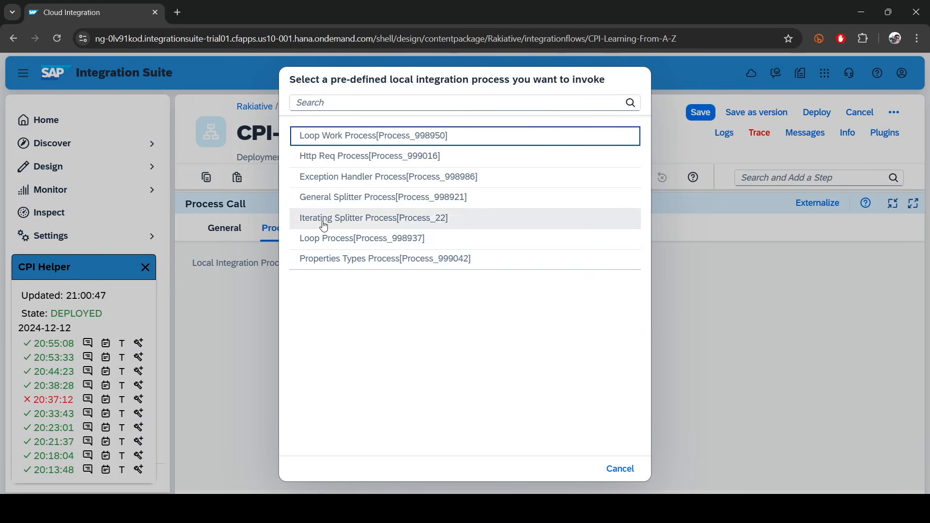
pyautogui.click(321, 103)
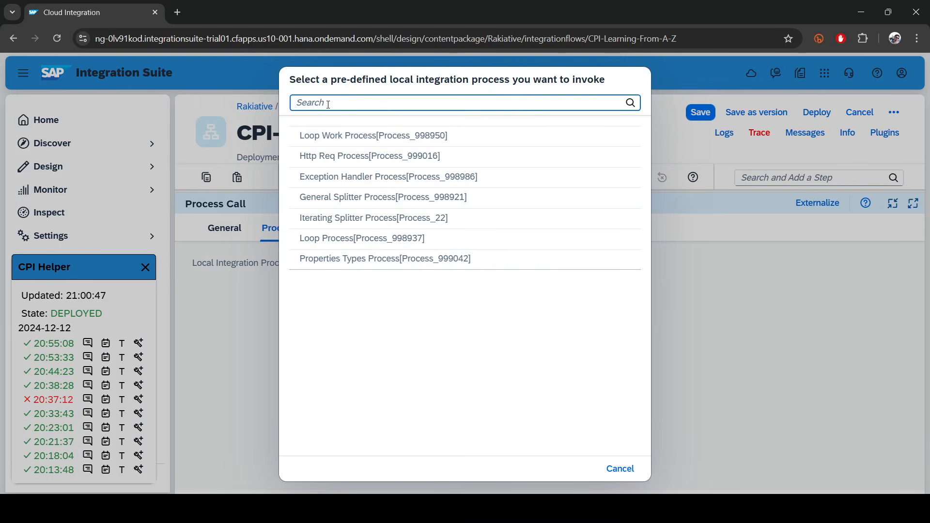
pyautogui.write('ga')
pyautogui.press('BackSpace')
pyautogui.press('BackSpace')
pyautogui.click(624, 472)
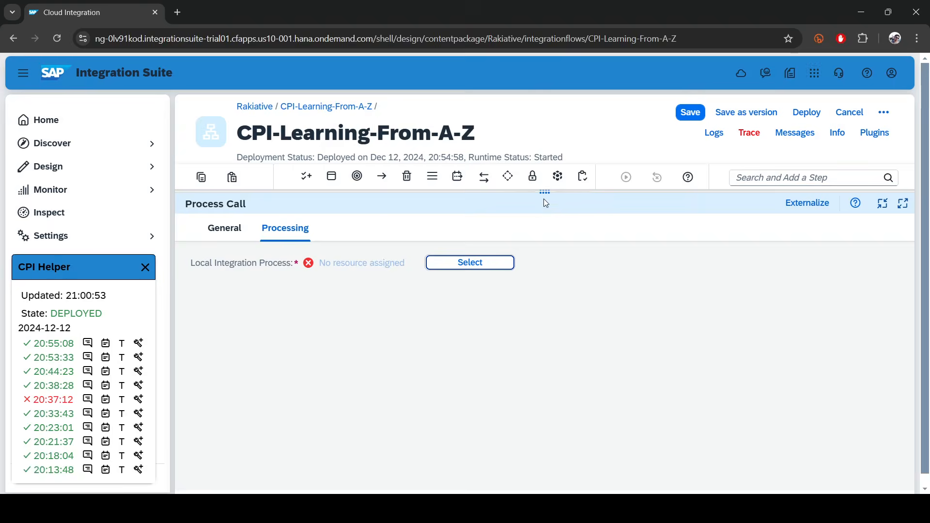
# Save the iFlow as a new version.
pyautogui.moveTo(545, 192); pyautogui.dragTo(544, 319)
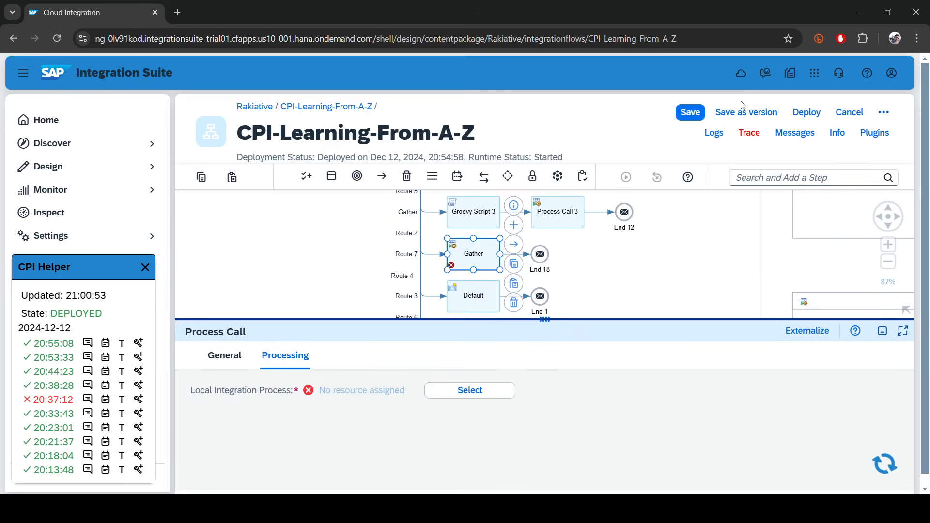
pyautogui.click(746, 112)
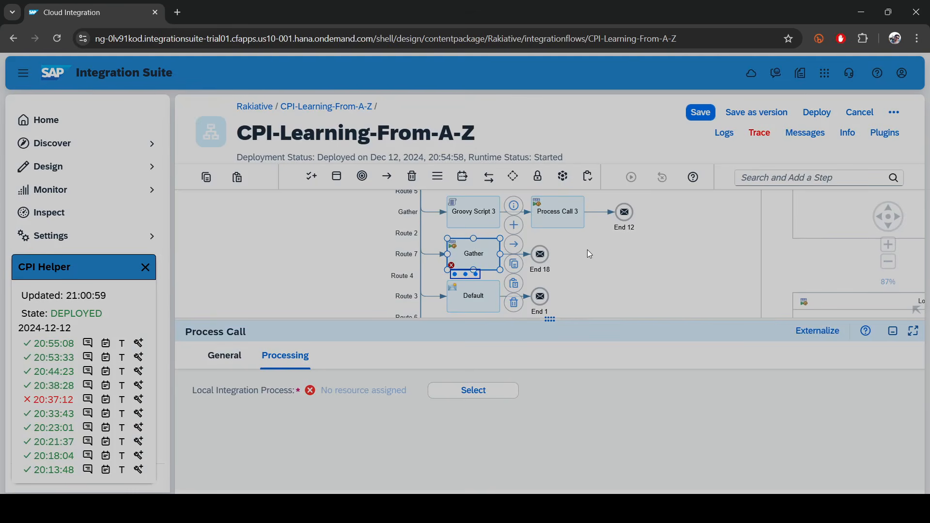
pyautogui.click(586, 337)
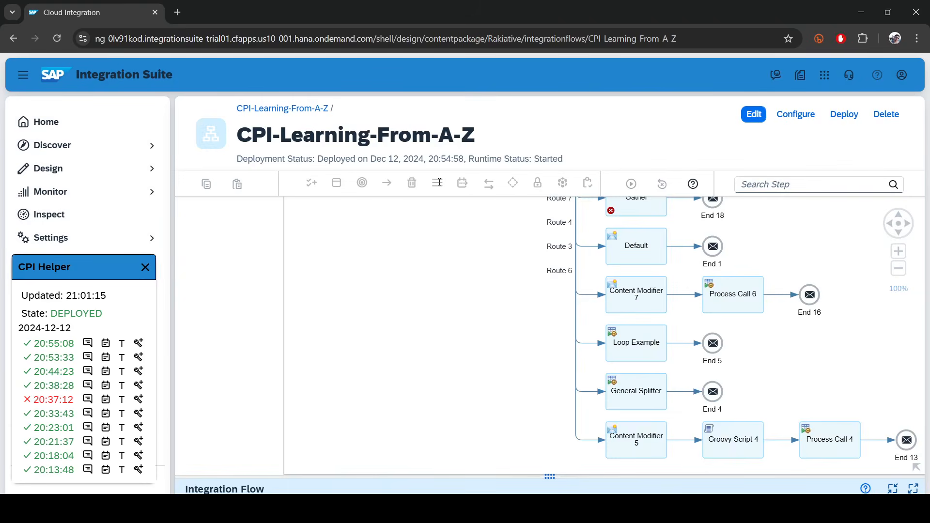
# Locate the Gather Process on the canvas and put the iFlow back into edit mode.
pyautogui.scroll(-3, 477, 227)
pyautogui.moveTo(484, 383); pyautogui.dragTo(502, 276)
pyautogui.scroll(8, 457, 309)
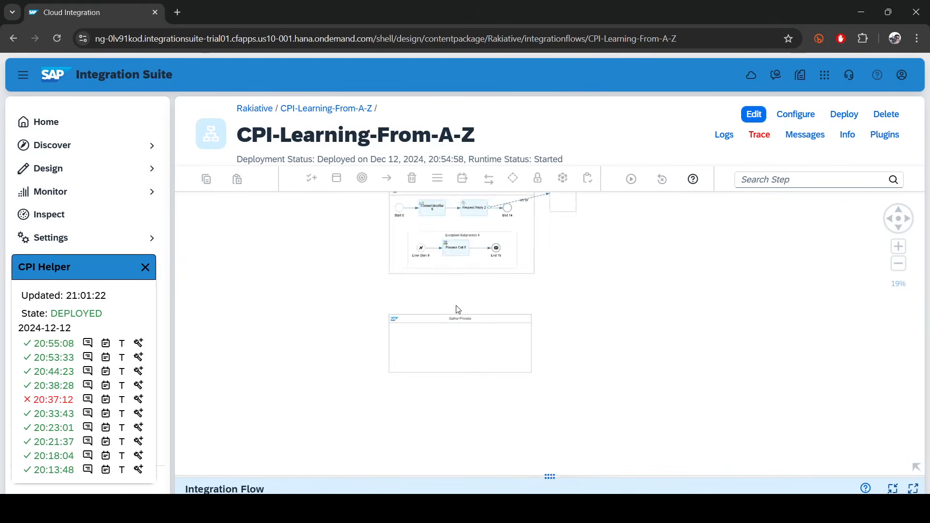
pyautogui.scroll(2, 459, 309)
pyautogui.click(755, 117)
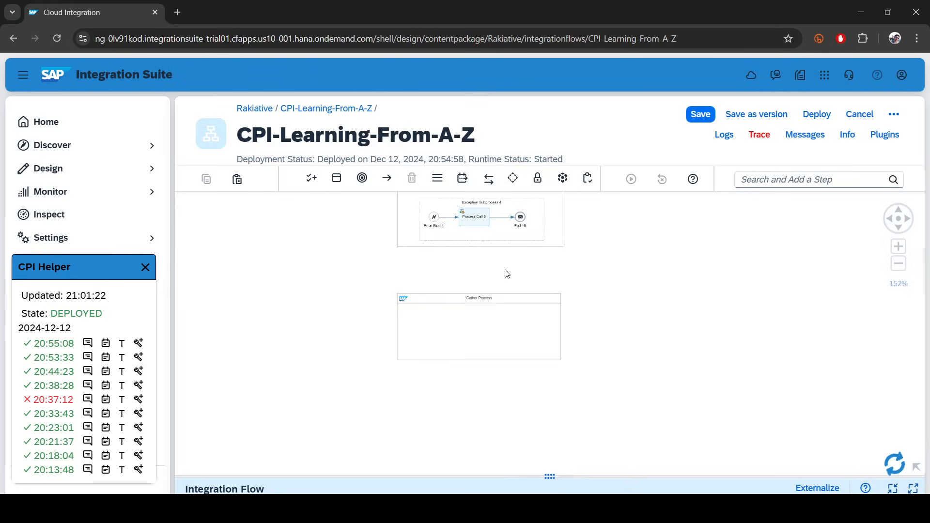
# Review the general properties of the Gather Process and delete the process from the canvas.
pyautogui.scroll(4, 426, 295)
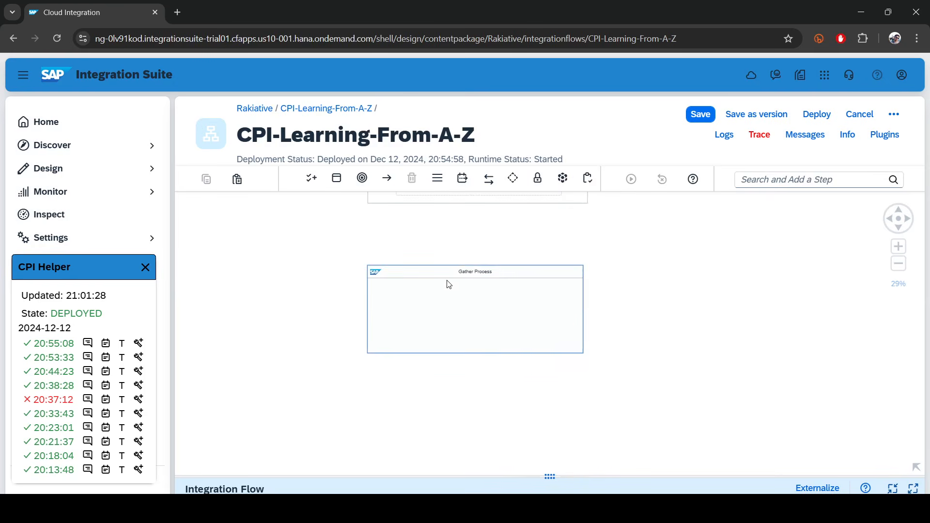
pyautogui.click(464, 313)
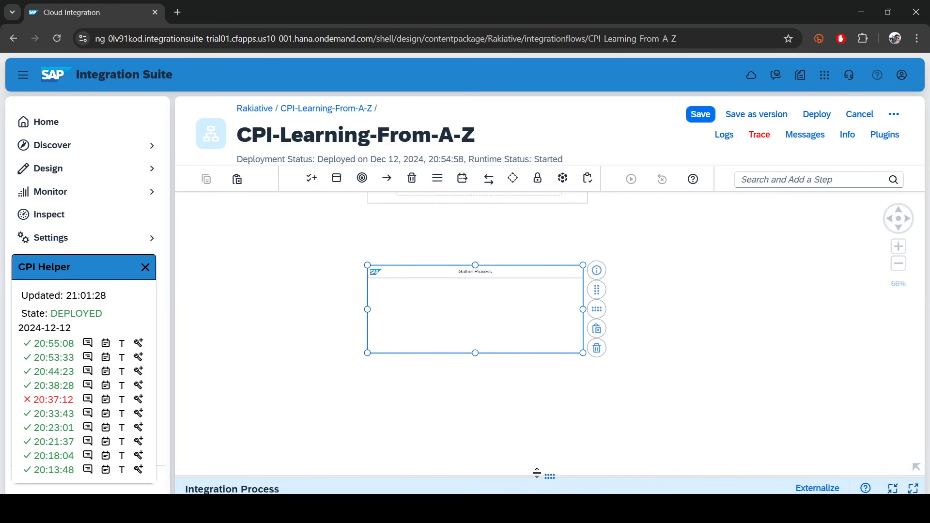
pyautogui.moveTo(537, 473); pyautogui.dragTo(533, 339)
pyautogui.click(451, 251)
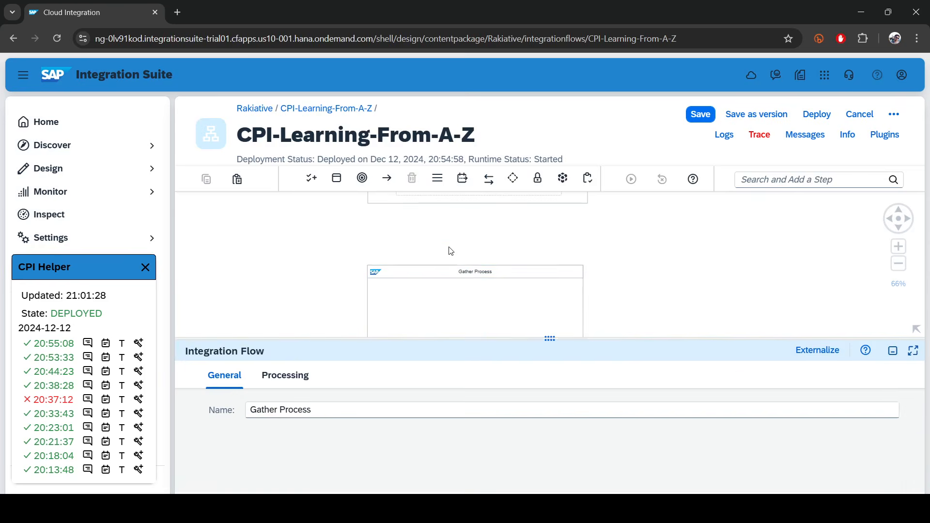
pyautogui.click(452, 275)
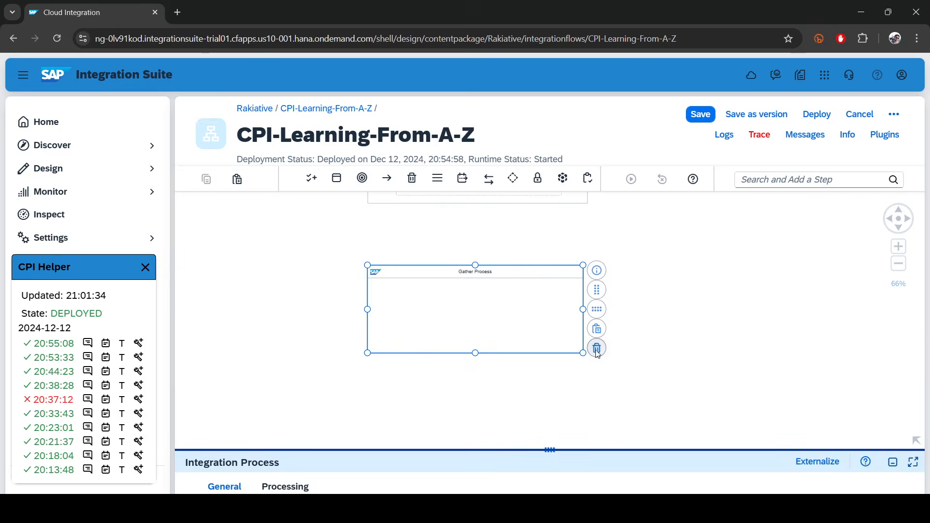
pyautogui.click(597, 348)
# Add a Local Integration Process in the empty area beneath the Http Req Process and align it with that process.
pyautogui.click(760, 184)
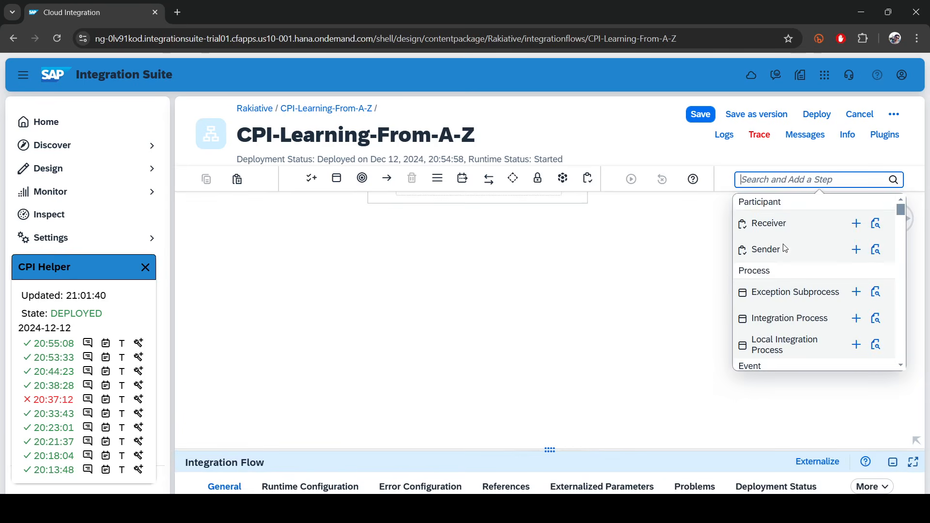
pyautogui.scroll(-2, 791, 317)
pyautogui.click(857, 284)
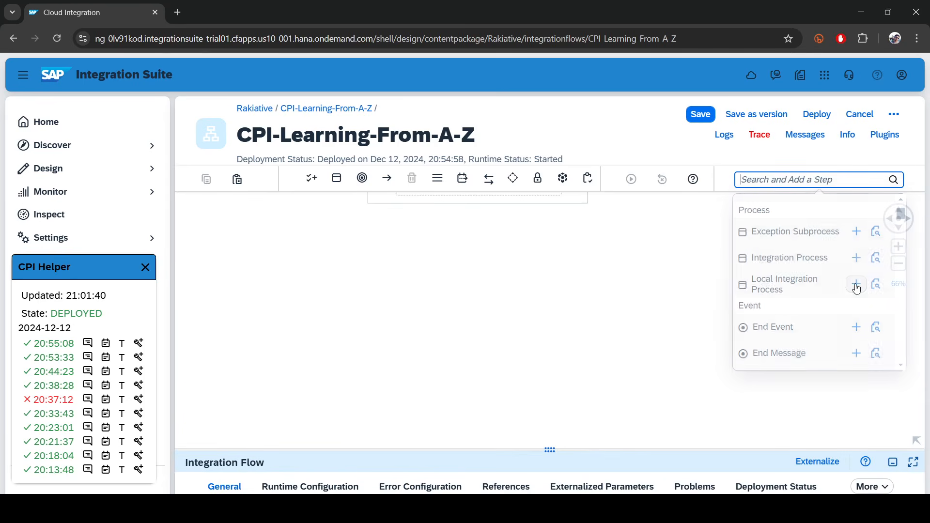
pyautogui.click(381, 260)
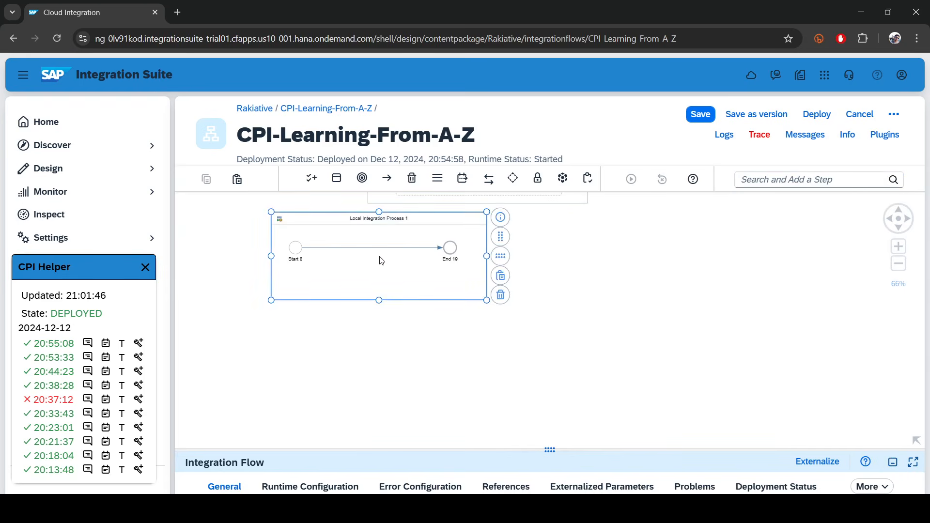
pyautogui.moveTo(388, 219); pyautogui.dragTo(483, 244)
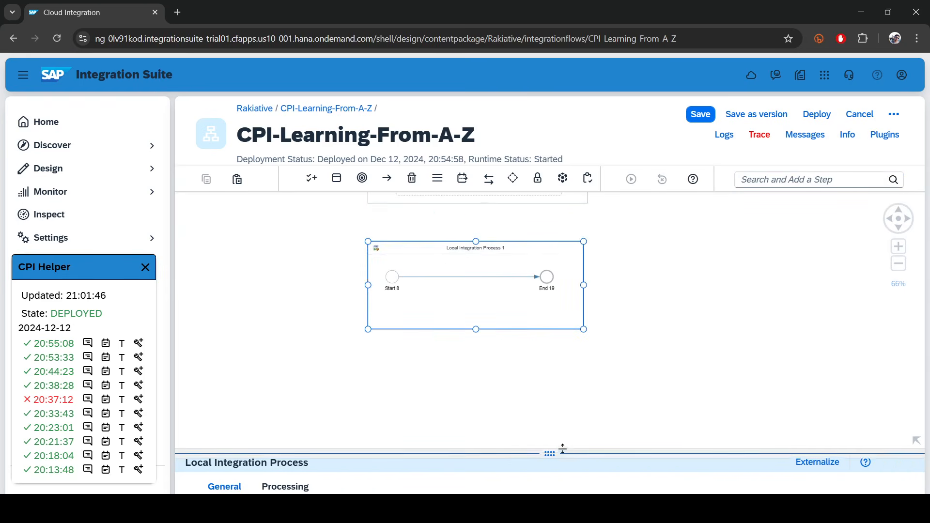
# Rename the new local integration process as Gather Process 1.
pyautogui.moveTo(562, 450); pyautogui.dragTo(465, 318)
pyautogui.moveTo(250, 390); pyautogui.dragTo(316, 390)
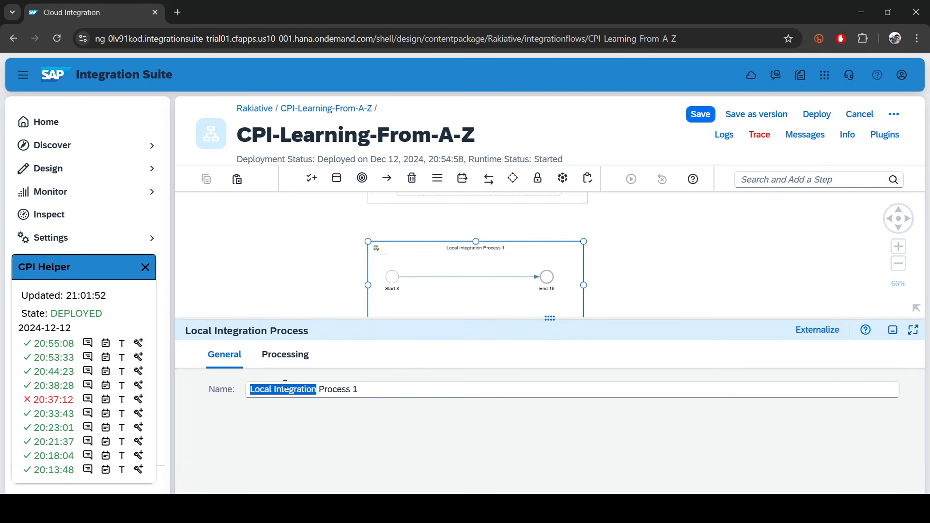
pyautogui.write('Gather')
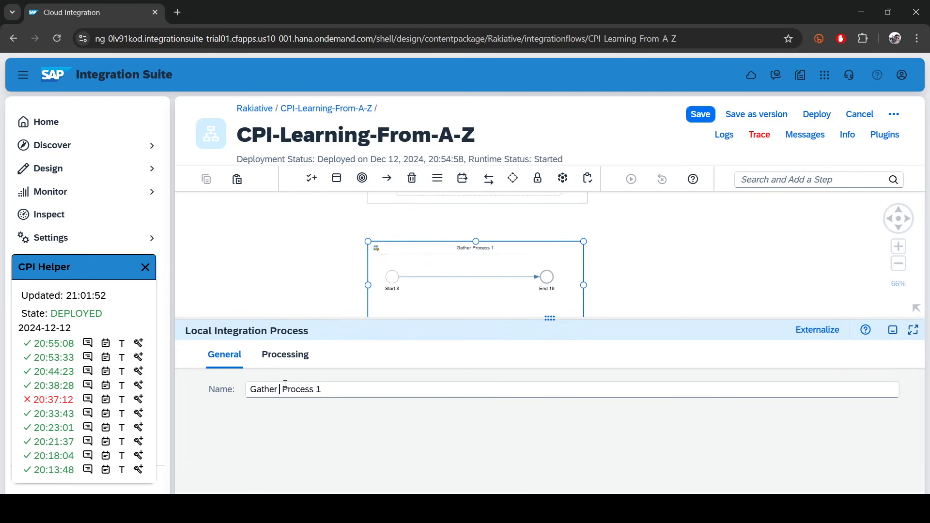
pyautogui.click(652, 295)
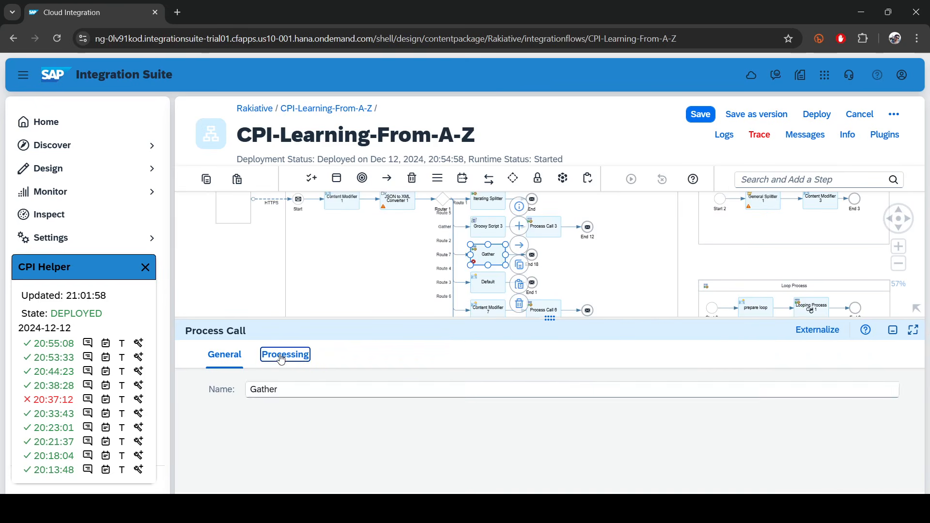
# Assign Gather Process 1 as the local integration process of the Gather process call and follow its link to the process.
pyautogui.click(270, 355)
pyautogui.click(460, 395)
pyautogui.click(339, 283)
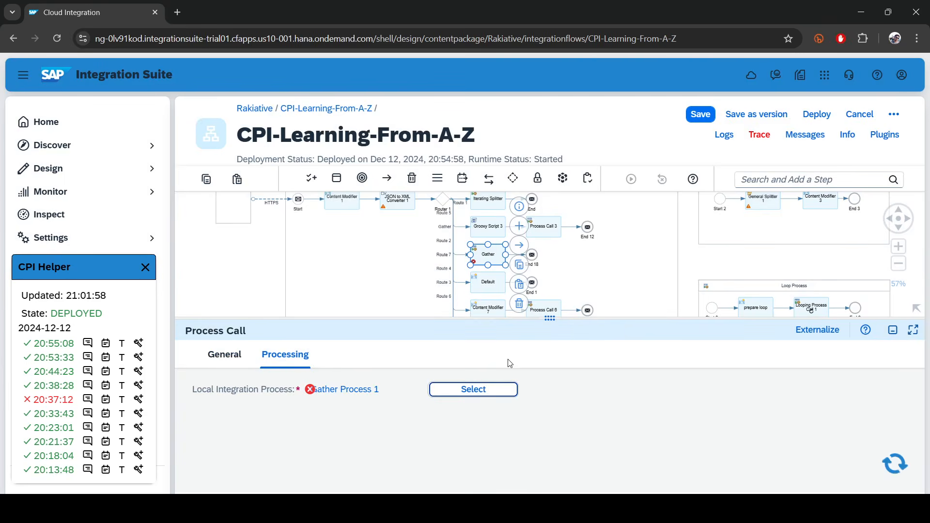
pyautogui.click(351, 389)
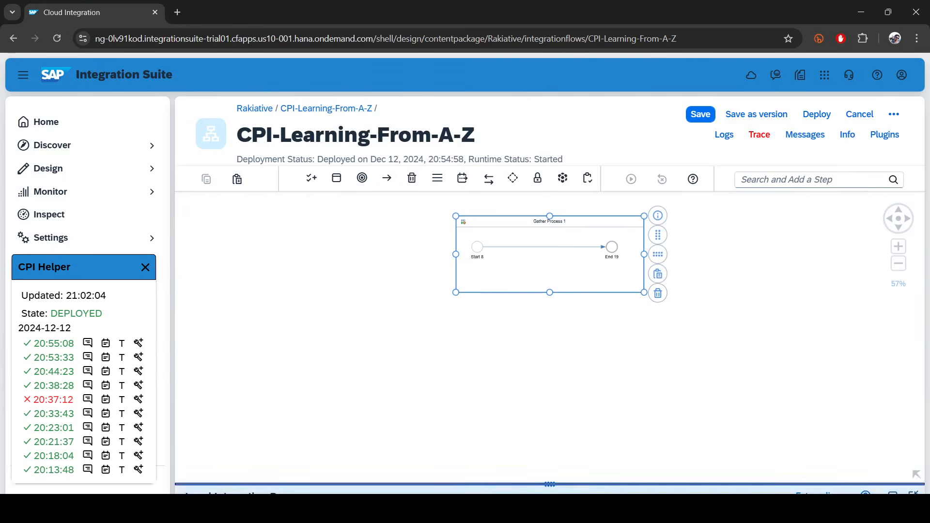
# Add an Iterating Splitter to Gather Process 1 directly after its start event.
pyautogui.moveTo(382, 317); pyautogui.dragTo(375, 319)
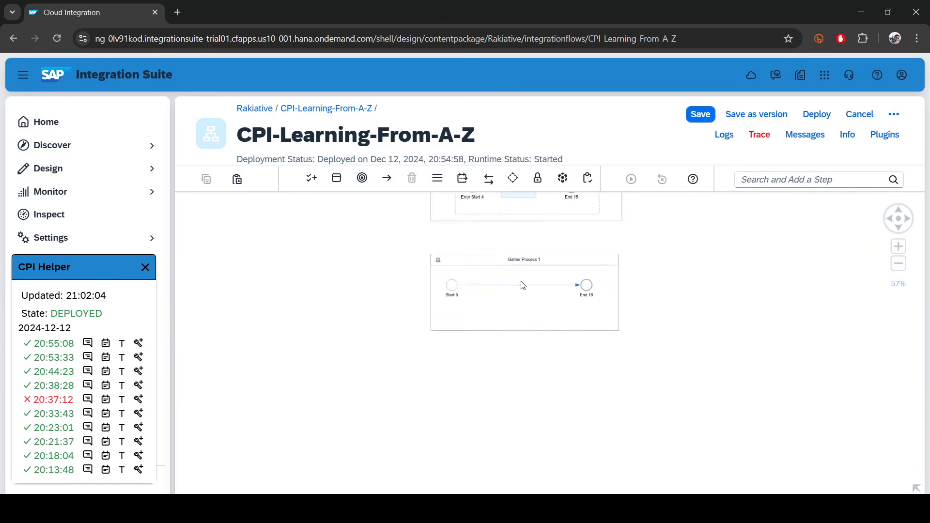
pyautogui.scroll(3, 522, 286)
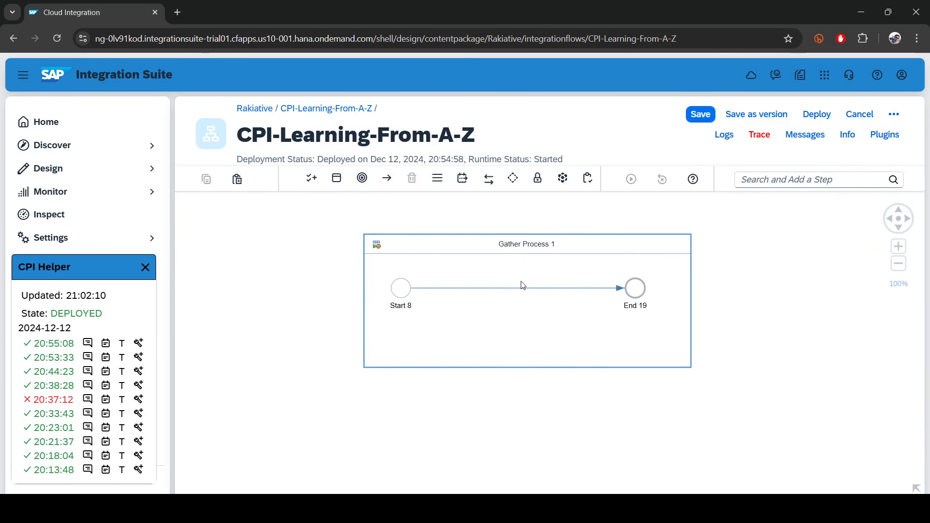
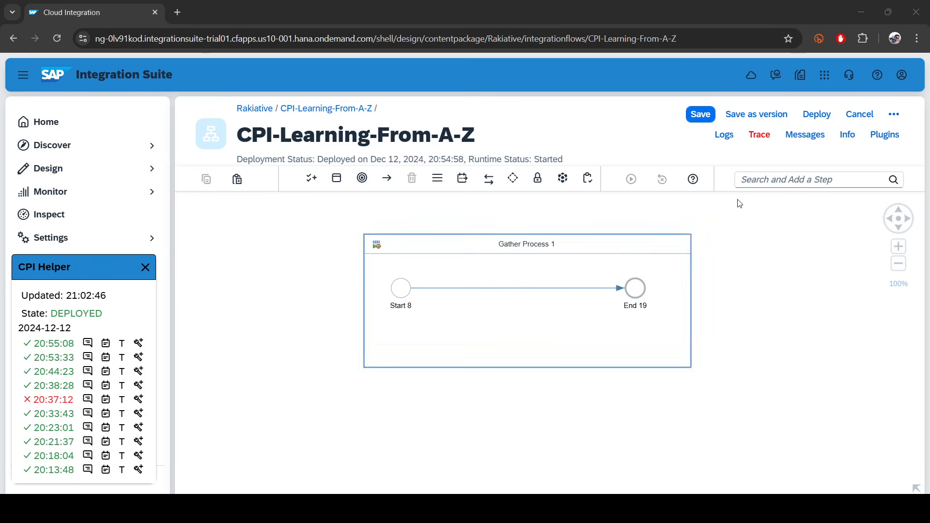
pyautogui.click(781, 178)
pyautogui.write('ite')
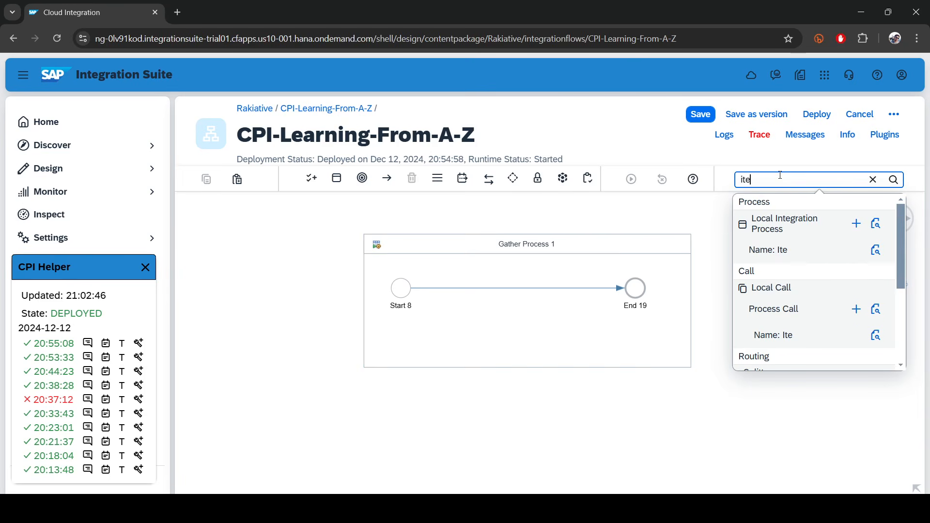
pyautogui.scroll(-1, 795, 281)
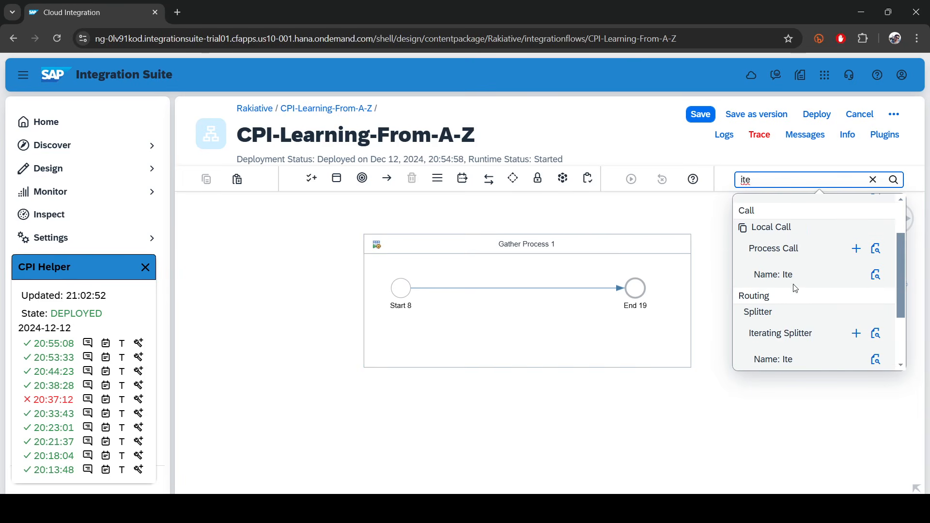
pyautogui.click(856, 333)
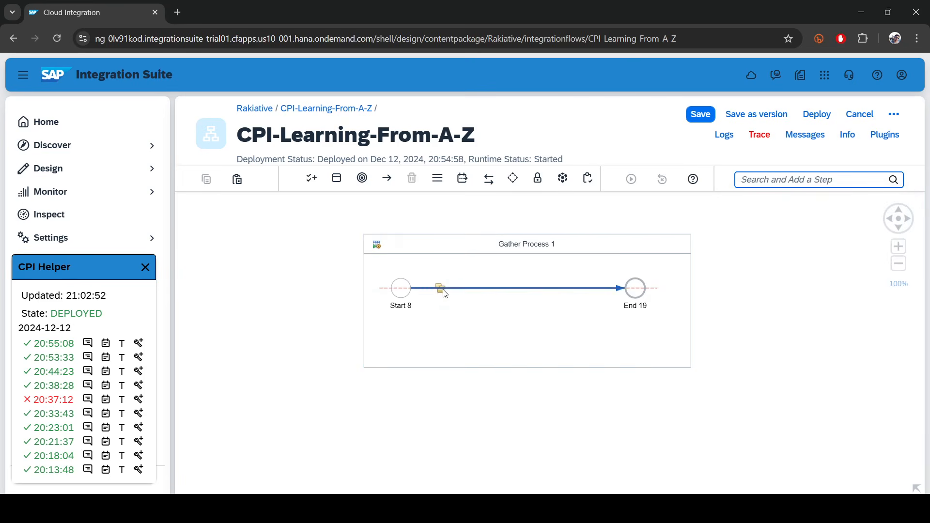
pyautogui.click(450, 290)
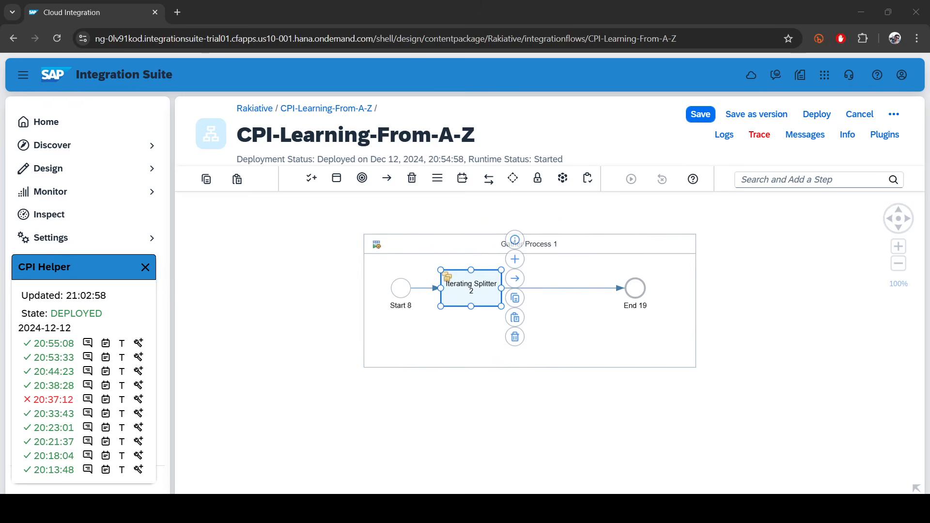
# Switch to Visual Studio Code to check the row elements under root in the sample XML, then return to the iFlow.
pyautogui.hotkey('alt', 'Tab')
pyautogui.click(64, 71)
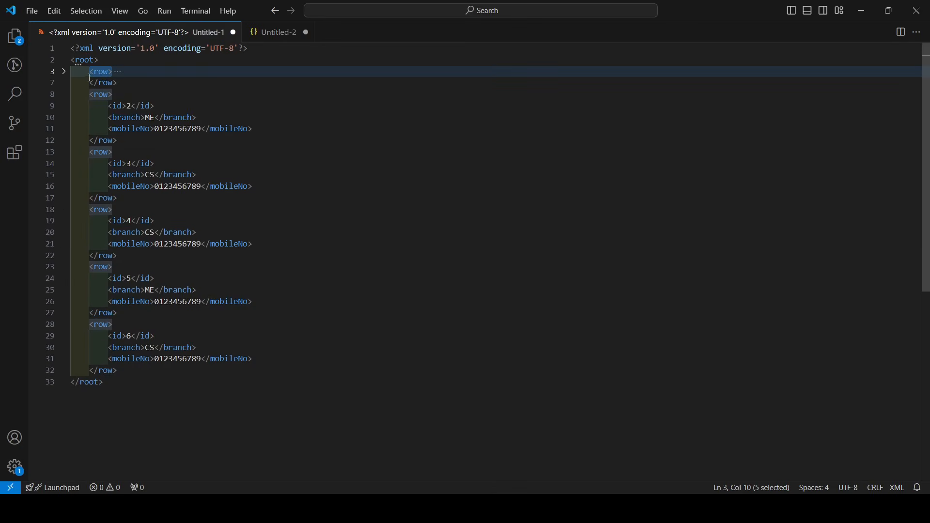
pyautogui.click(862, 10)
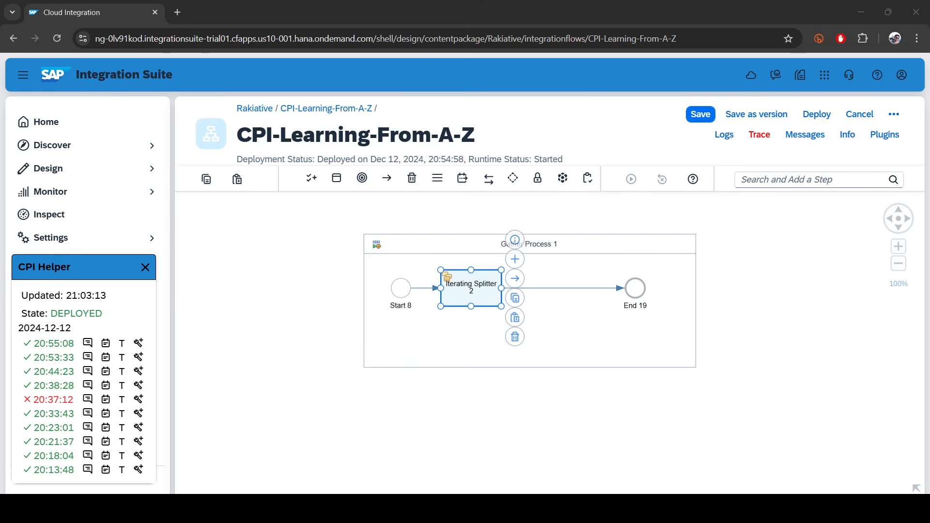
# Set the Iterating Splitter's expression type to XPath and its XPath expression to /root/row.
pyautogui.click(562, 491)
pyautogui.click(285, 364)
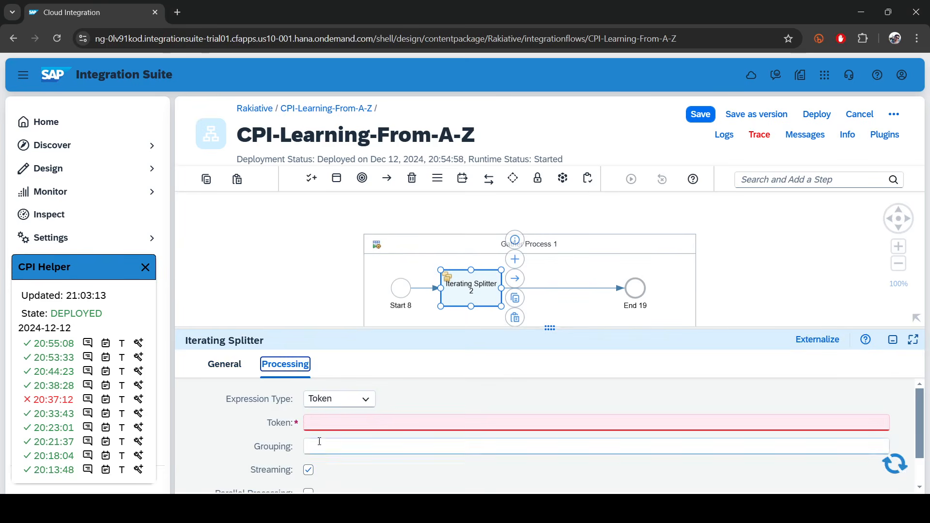
pyautogui.click(327, 423)
pyautogui.click(342, 399)
pyautogui.click(330, 458)
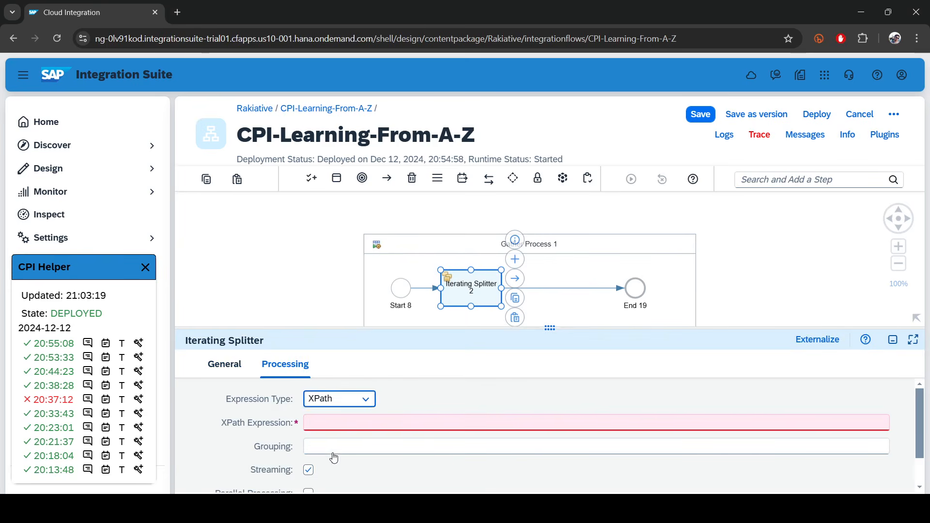
pyautogui.hotkey('alt', 'Tab')
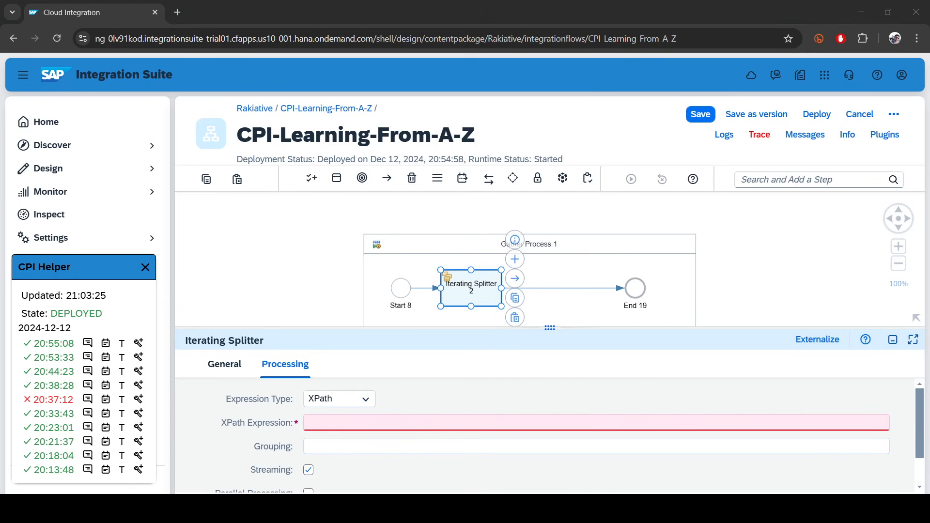
pyautogui.hotkey('alt', 'Tab')
pyautogui.click(310, 422)
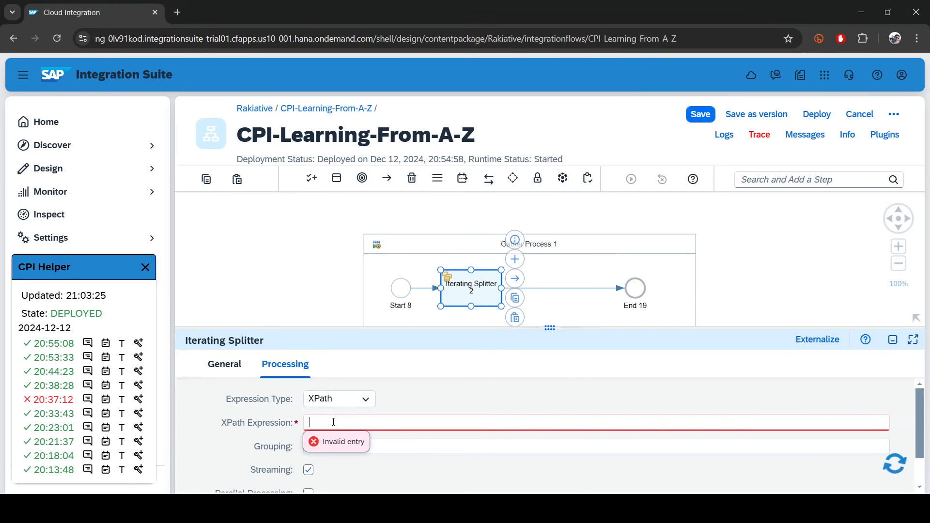
pyautogui.write('/root/row')
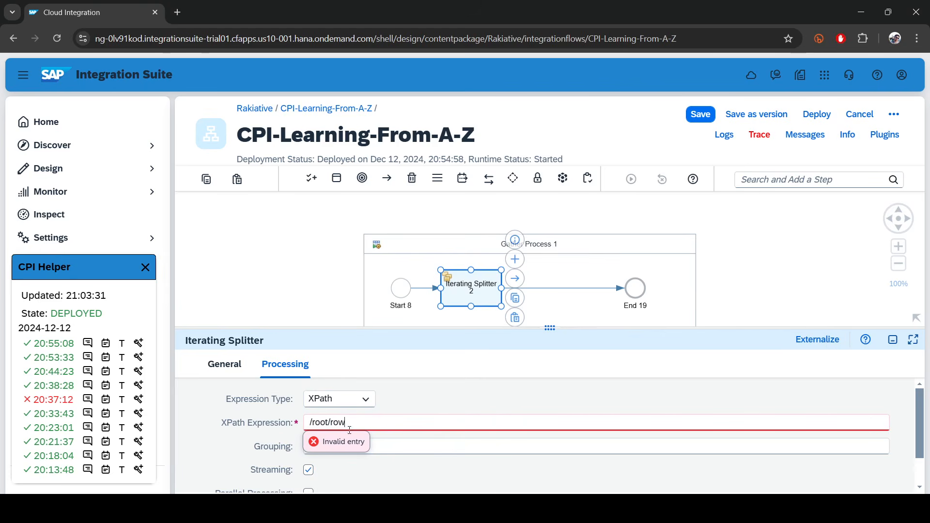
# Set the Iterating Splitter's grouping to 2 and turn off Stop on Exception.
pyautogui.click(327, 446)
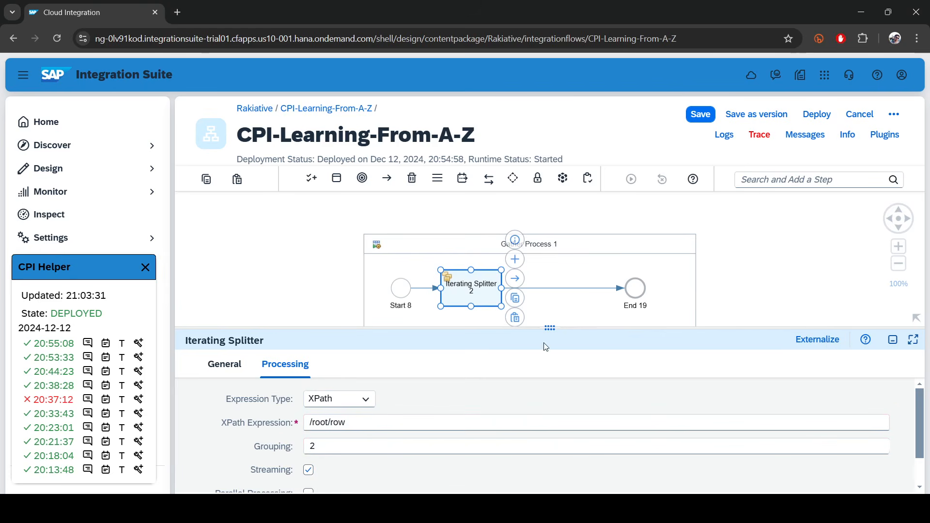
pyautogui.moveTo(548, 329); pyautogui.dragTo(543, 232)
pyautogui.click(311, 421)
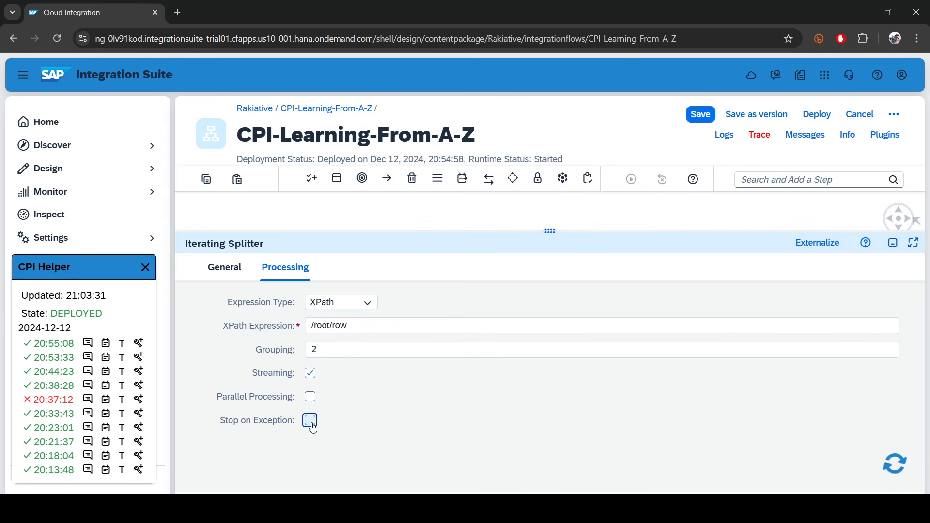
pyautogui.moveTo(558, 227); pyautogui.dragTo(492, 445)
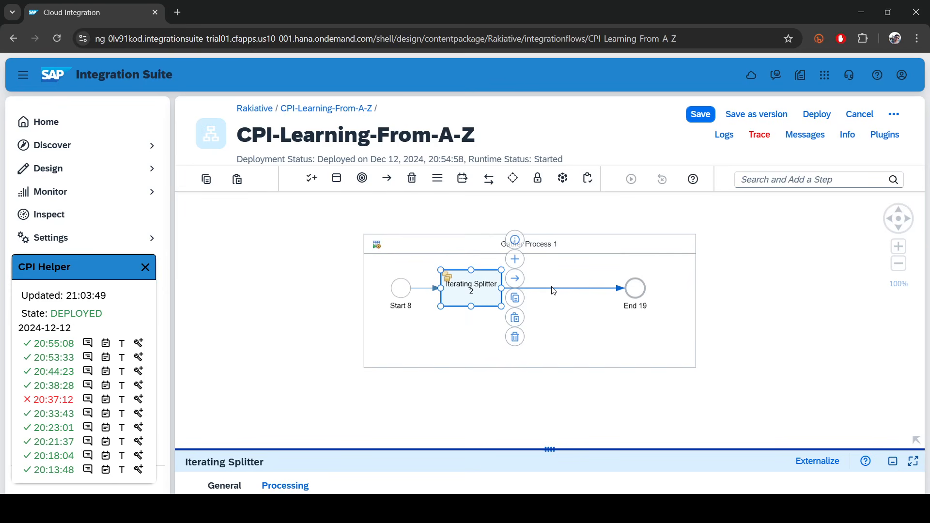
# Add an XML Modifier in Gather Process 1 between the Iterating Splitter and the end event.
pyautogui.click(772, 182)
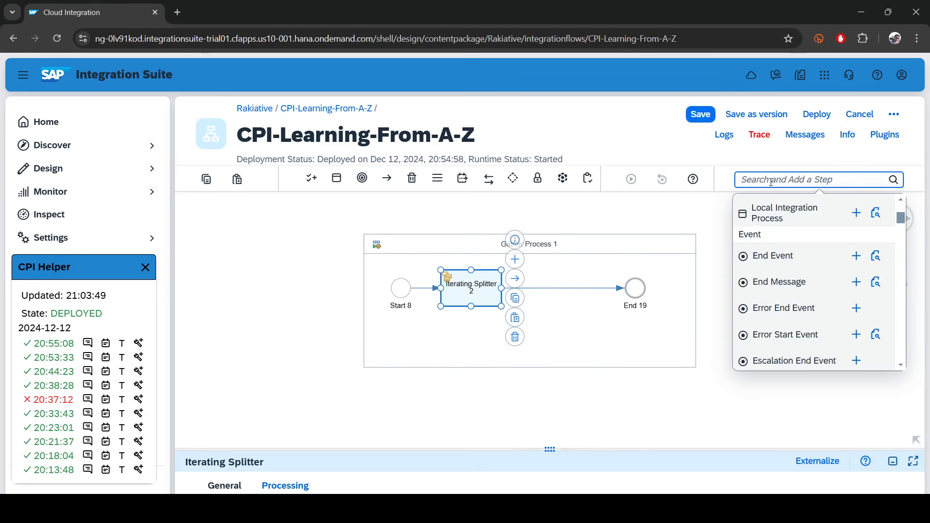
pyautogui.write('xml')
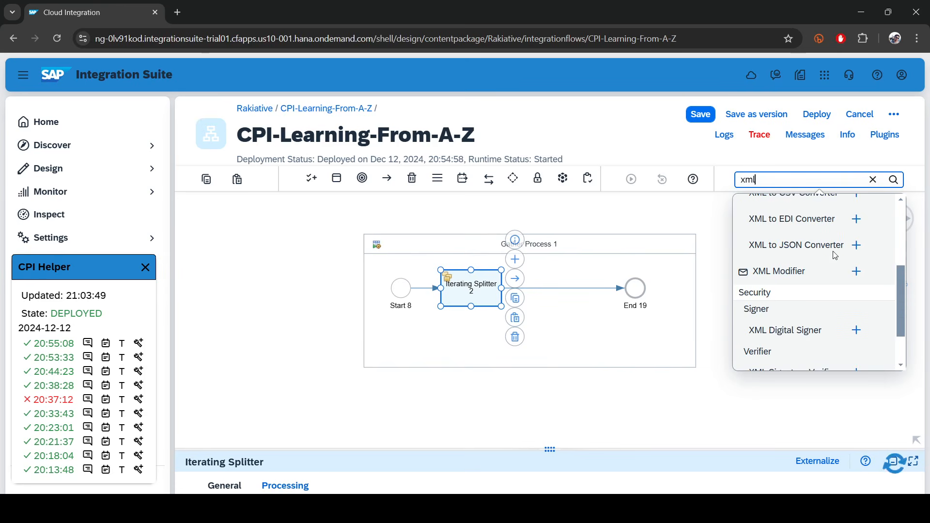
pyautogui.scroll(5, 826, 305)
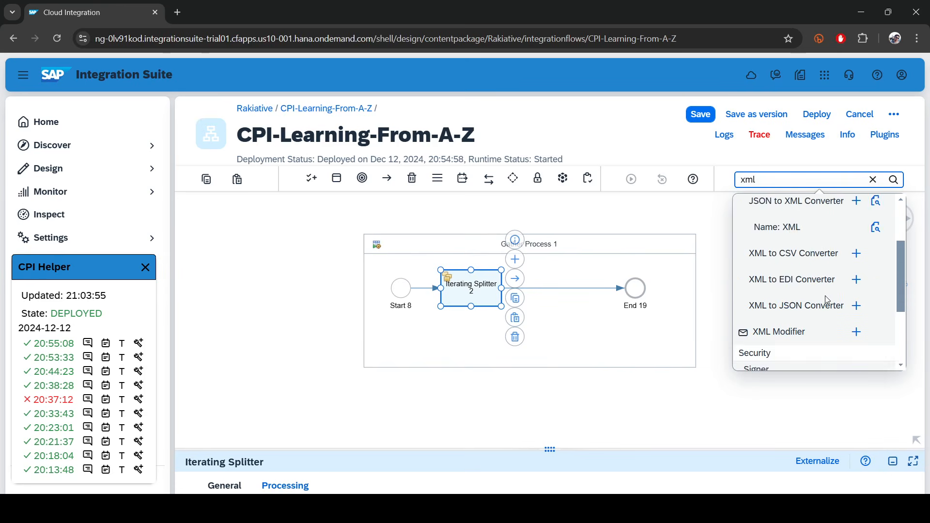
pyautogui.scroll(-3, 831, 276)
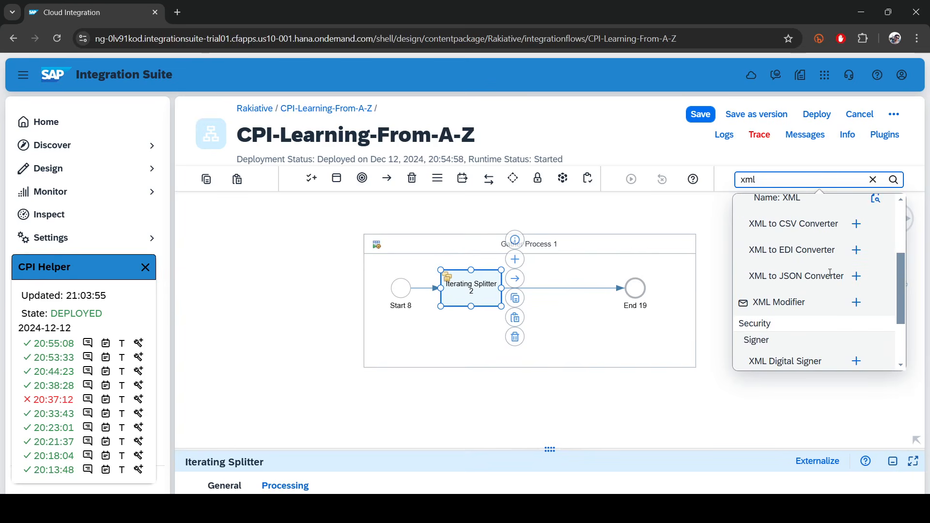
pyautogui.click(857, 307)
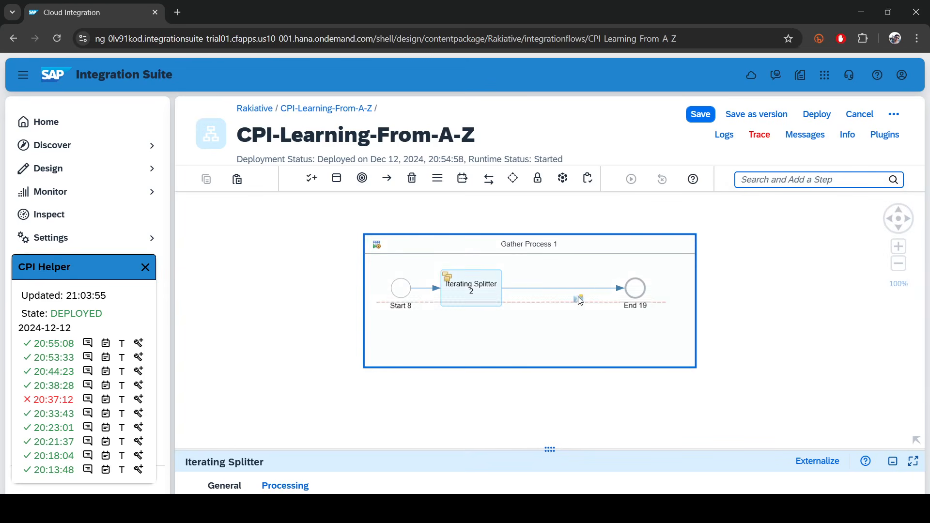
pyautogui.click(542, 286)
pyautogui.moveTo(548, 287); pyautogui.dragTo(561, 289)
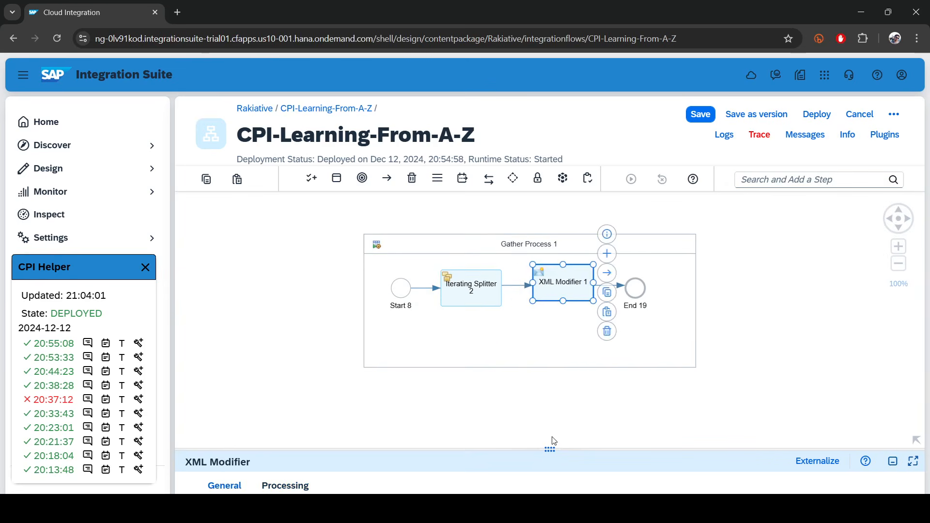
# Examine the XML declaration and row groups of the sample XML in Visual Studio Code, then return to the XML Modifier.
pyautogui.moveTo(550, 449); pyautogui.dragTo(543, 285)
pyautogui.hotkey('alt', 'Tab')
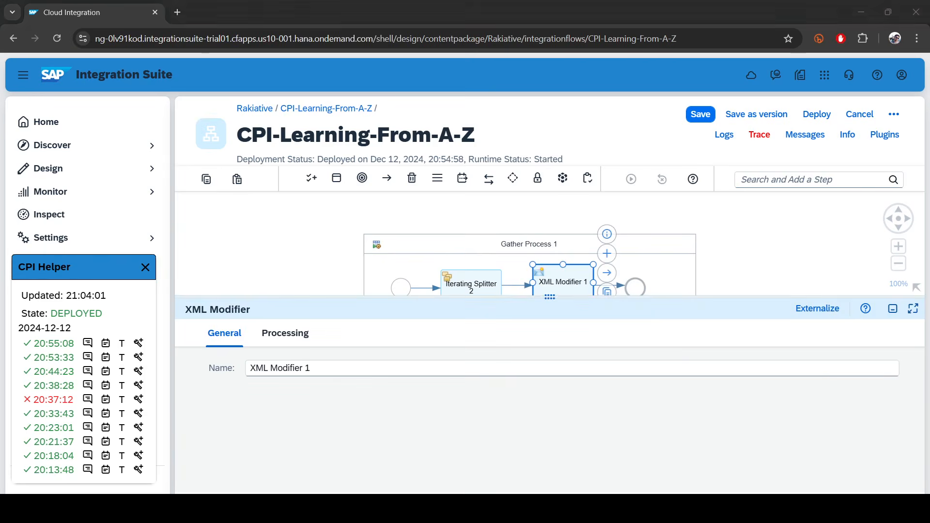
pyautogui.moveTo(249, 48); pyautogui.dragTo(71, 48)
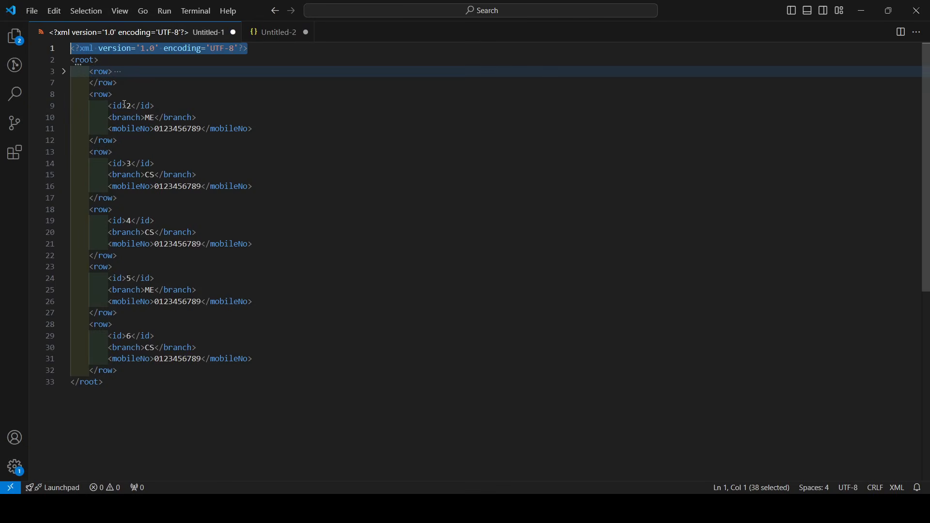
pyautogui.click(113, 83)
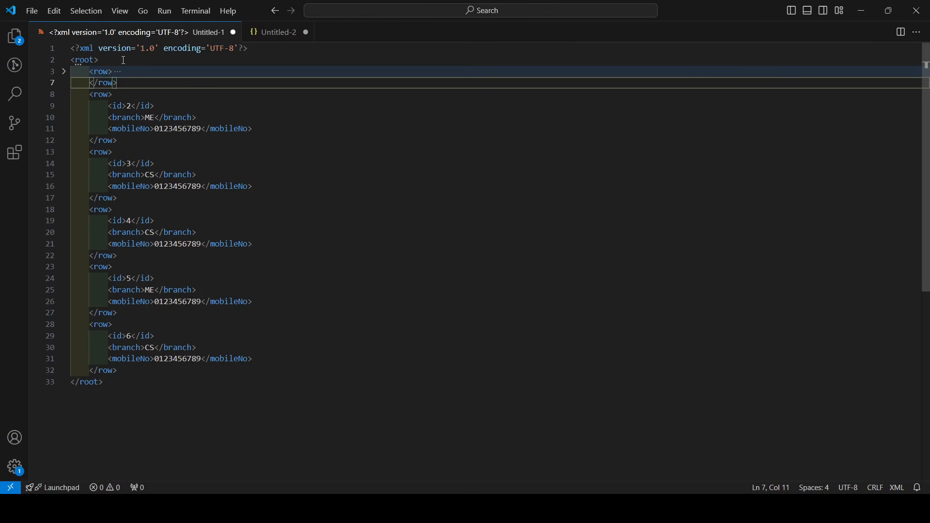
pyautogui.moveTo(118, 198); pyautogui.dragTo(90, 94)
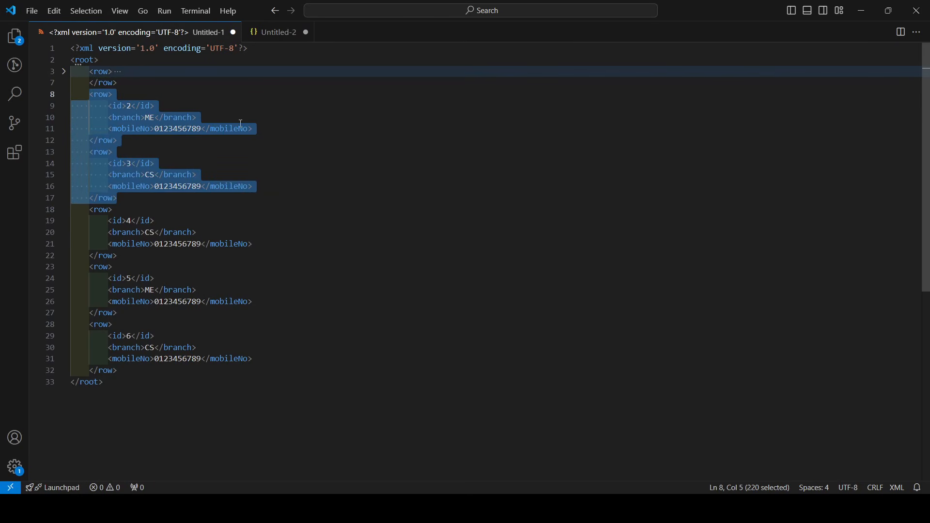
pyautogui.moveTo(279, 50); pyautogui.dragTo(60, 47)
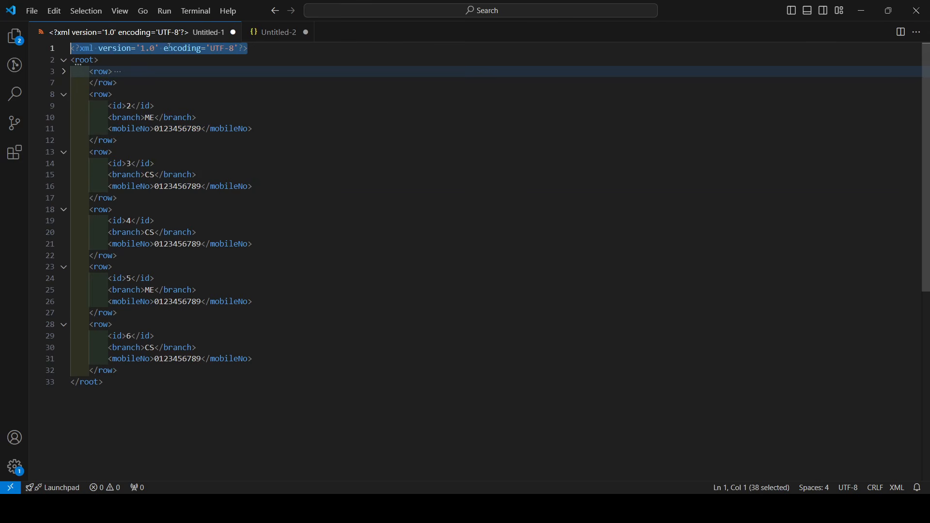
pyautogui.click(861, 12)
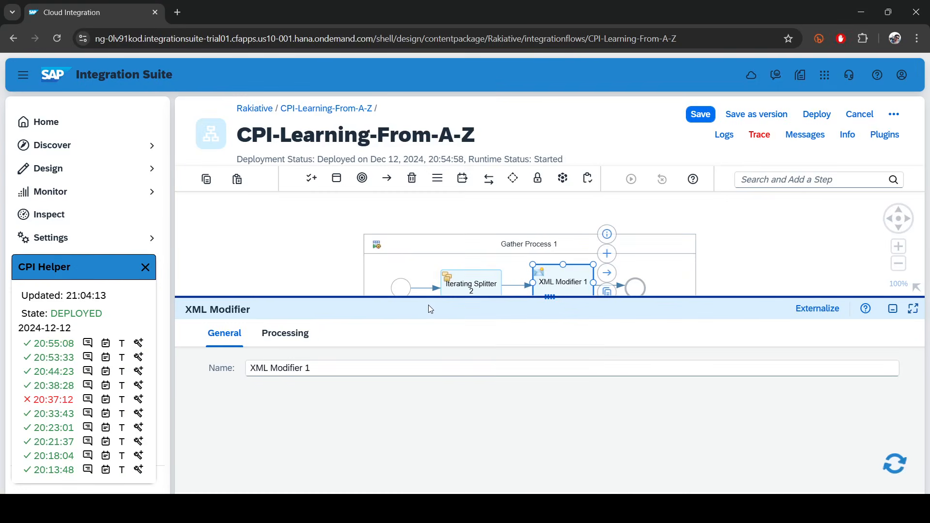
pyautogui.moveTo(549, 297); pyautogui.dragTo(514, 407)
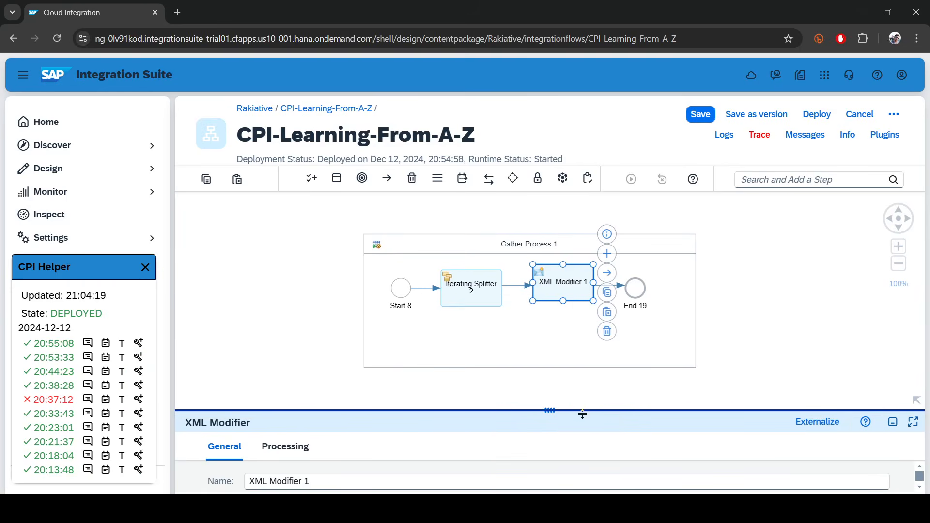
# Enable removal of the XML declaration in the processing settings of XML Modifier 1.
pyautogui.moveTo(583, 413); pyautogui.dragTo(543, 221)
pyautogui.click(285, 259)
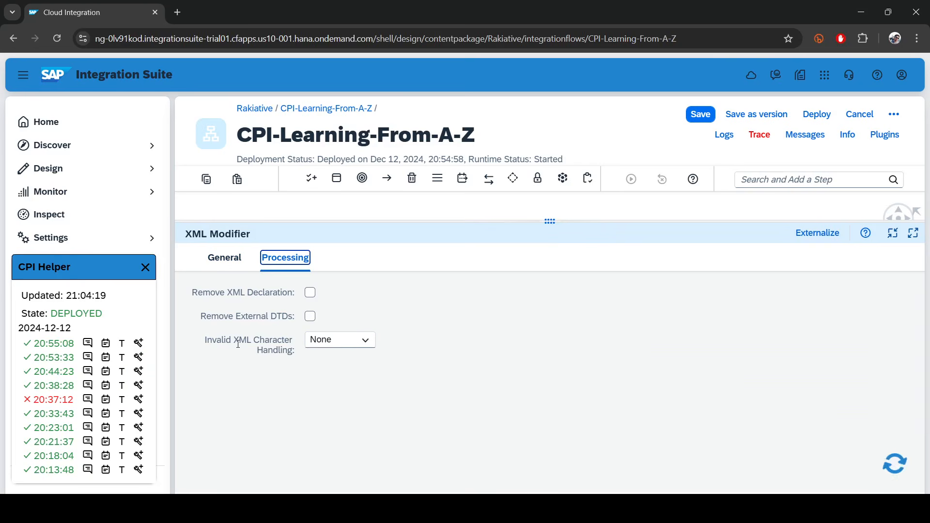
pyautogui.click(310, 293)
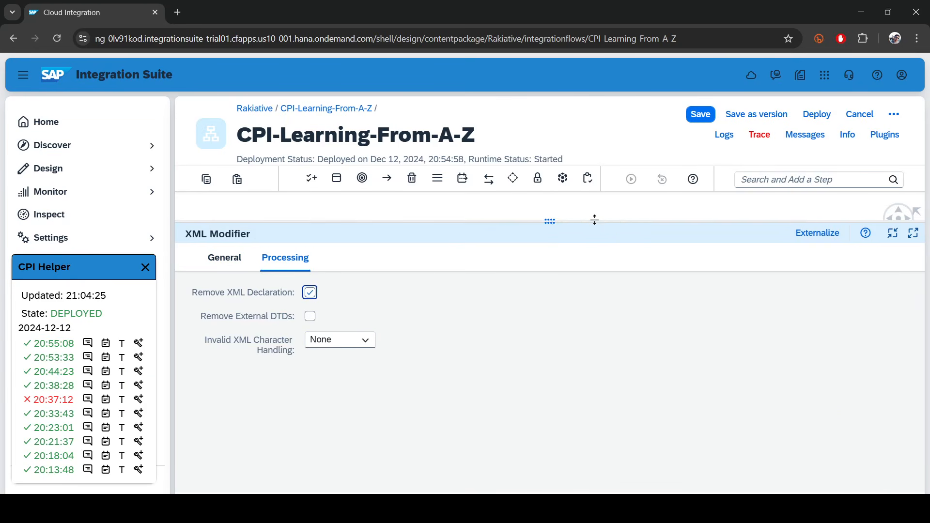
pyautogui.moveTo(594, 220); pyautogui.dragTo(576, 419)
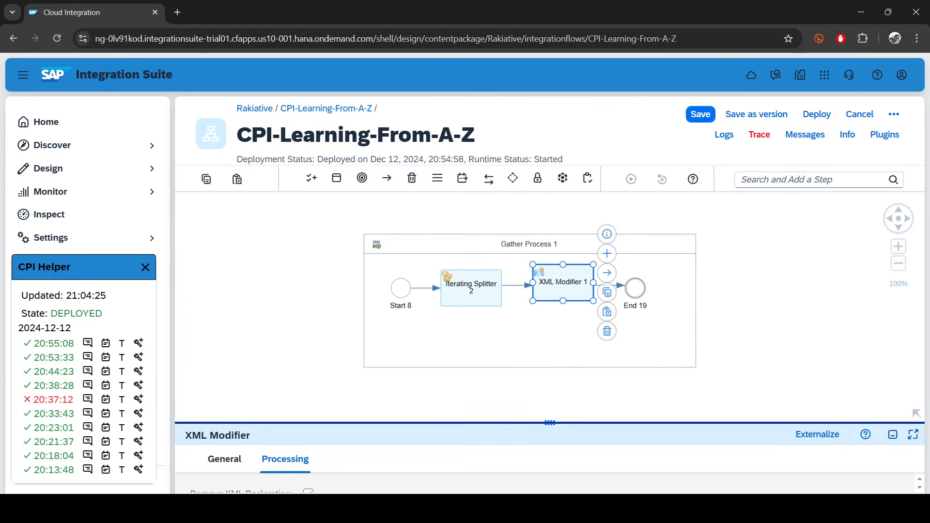
# Add a Content Modifier between XML Modifier 1 and the end event in Gather Process 1, and arrange the process steps horizontally.
pyautogui.click(808, 180)
pyautogui.write('c')
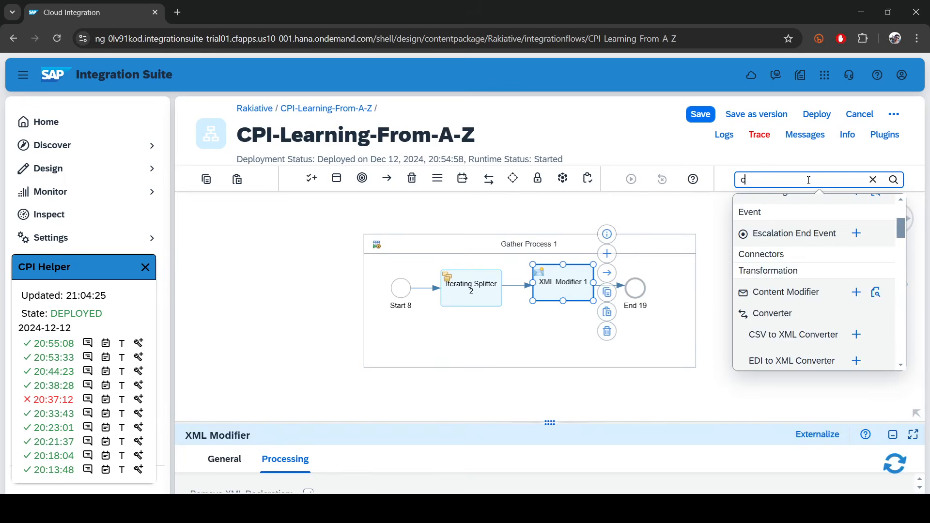
pyautogui.write('ony')
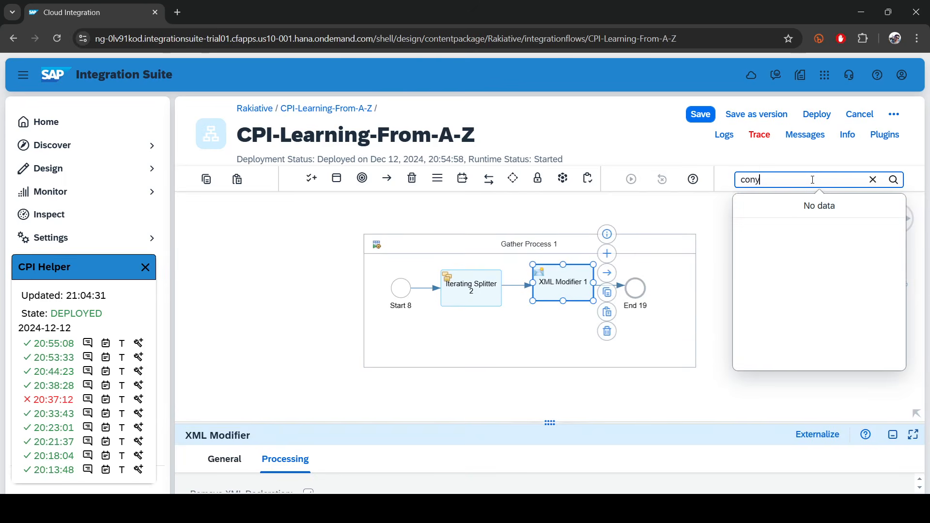
pyautogui.press('BackSpace')
pyautogui.write('t')
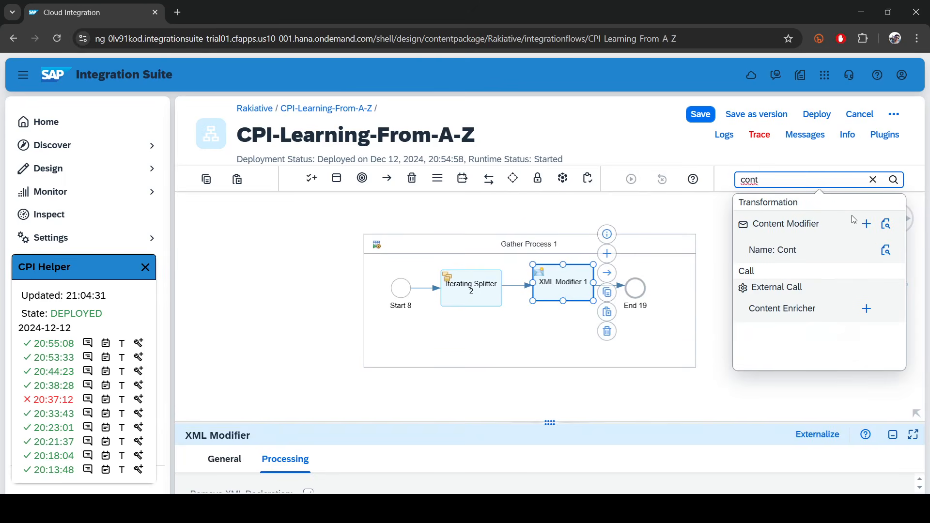
pyautogui.click(867, 223)
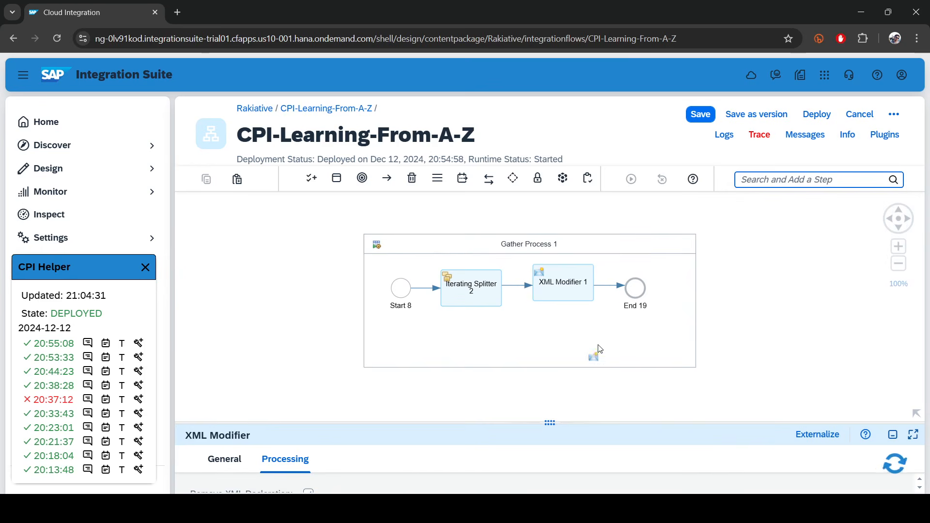
pyautogui.click(623, 282)
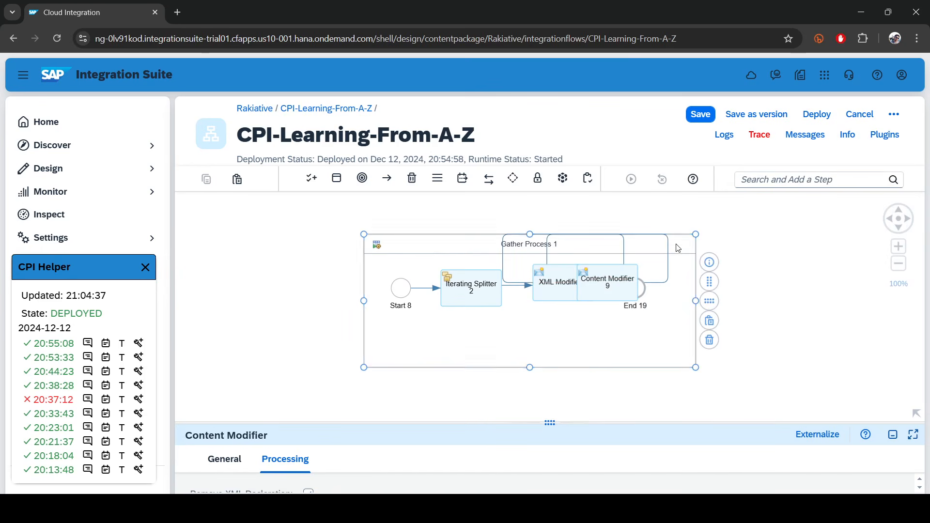
pyautogui.click(711, 306)
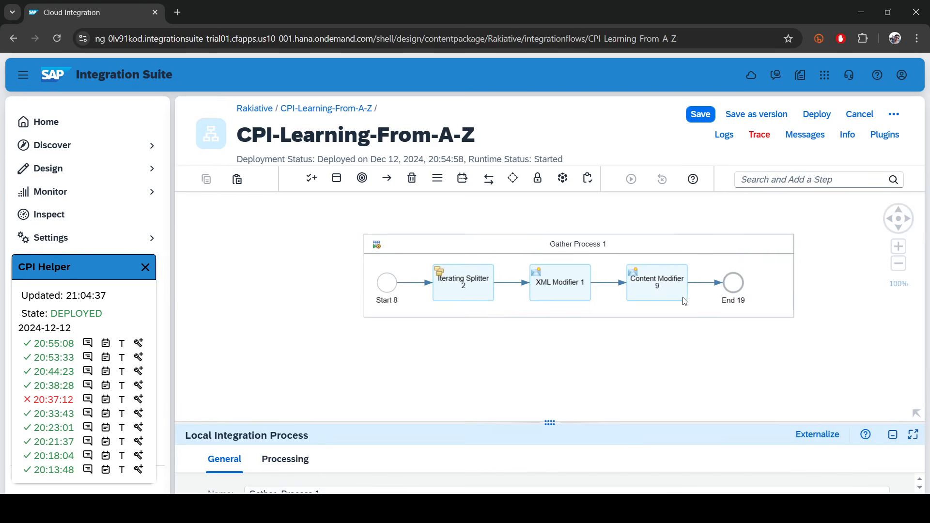
# Set the new Content Modifier's message body to type Expression, wrapping ${in.body} in <batch> and </batch> tags on separate lines.
pyautogui.click(669, 304)
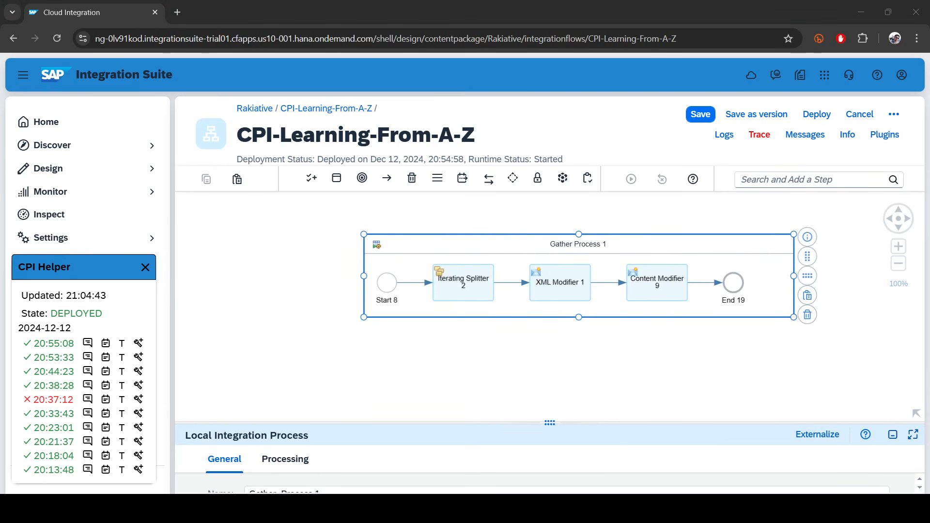
pyautogui.click(648, 286)
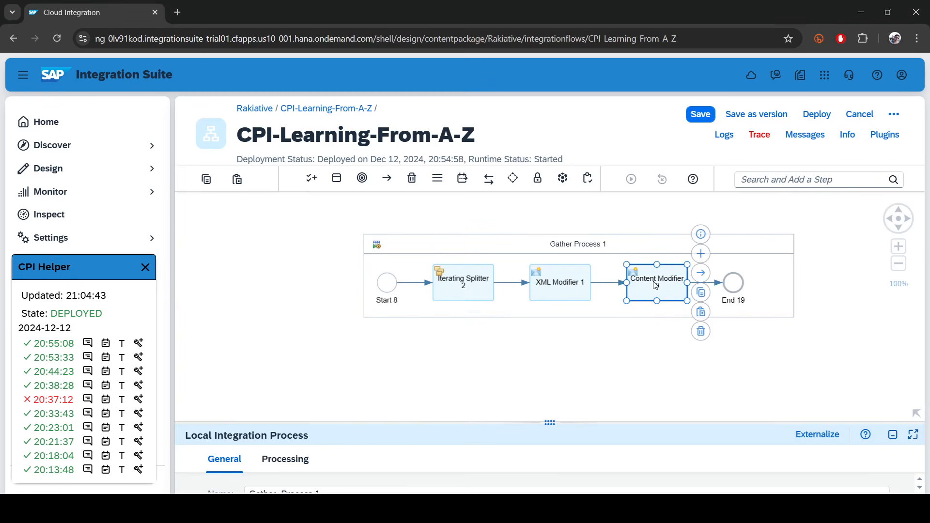
pyautogui.moveTo(541, 422); pyautogui.dragTo(541, 336)
pyautogui.click(485, 371)
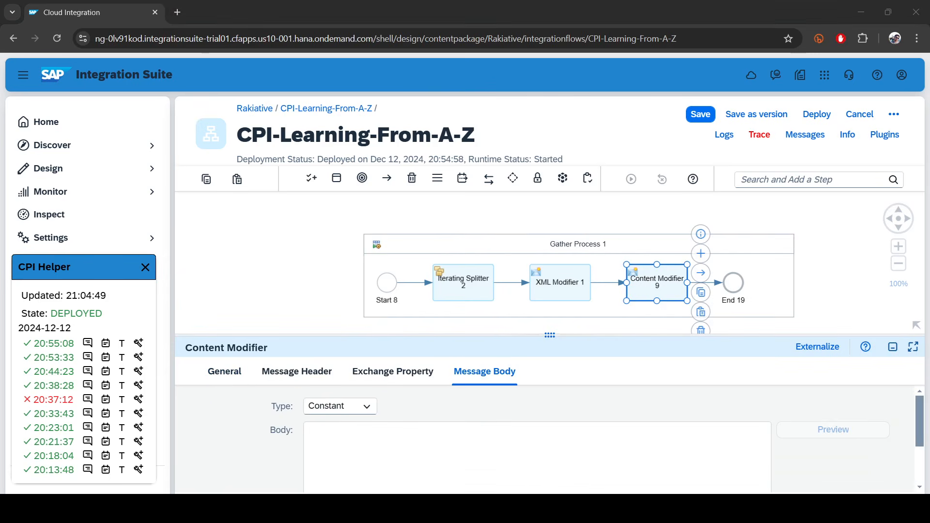
pyautogui.click(339, 406)
pyautogui.click(335, 444)
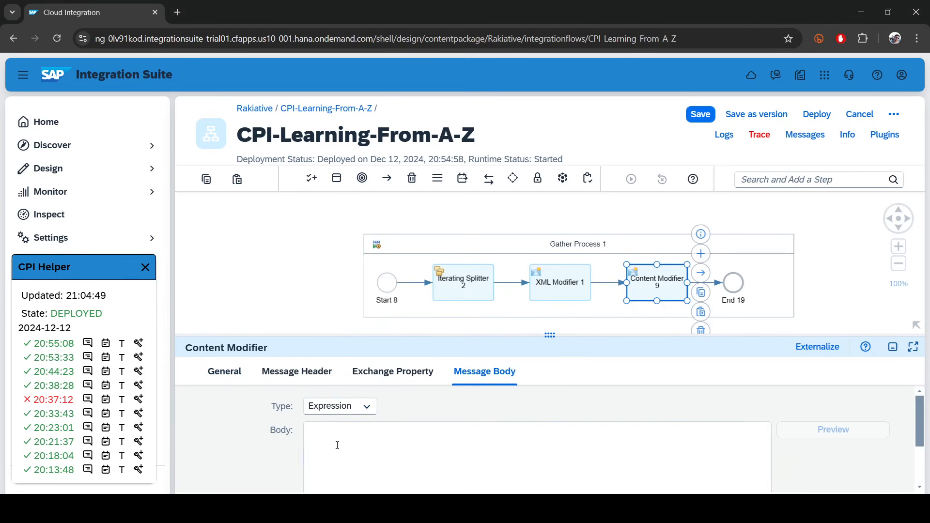
pyautogui.click(337, 445)
pyautogui.write('<batch> ${in.body} </batch>')
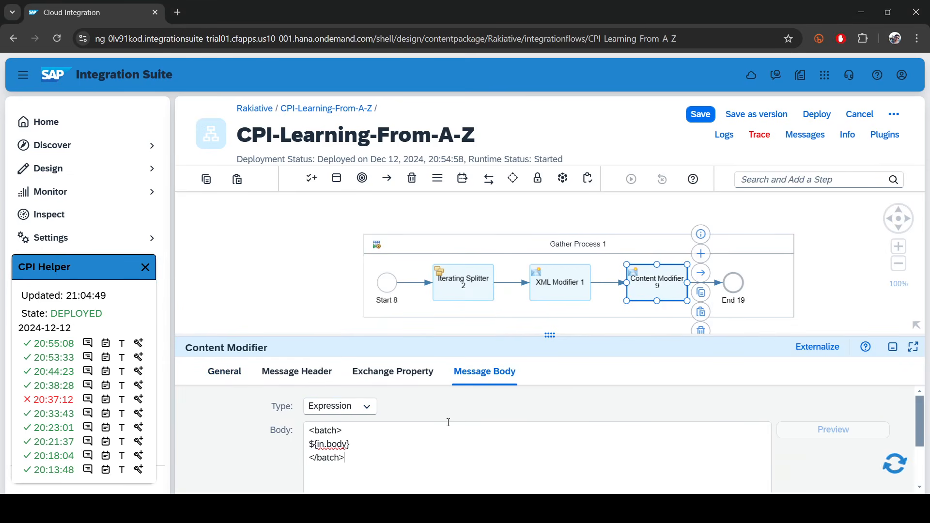
pyautogui.hotkey('alt', 'Tab')
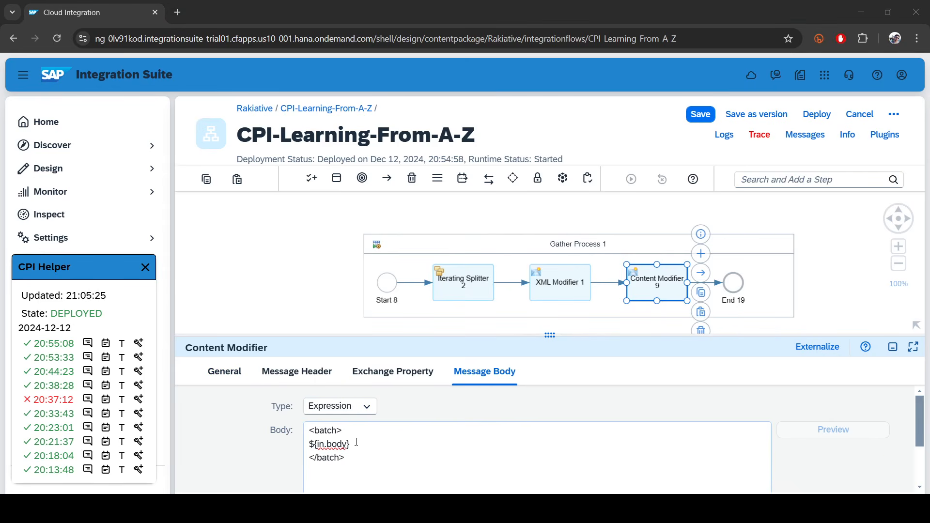
pyautogui.moveTo(350, 444); pyautogui.dragTo(305, 444)
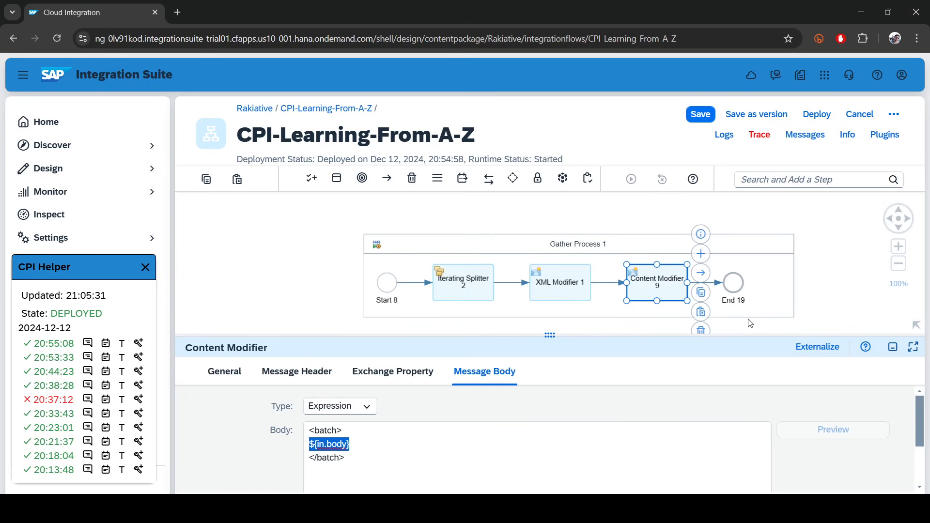
pyautogui.click(806, 180)
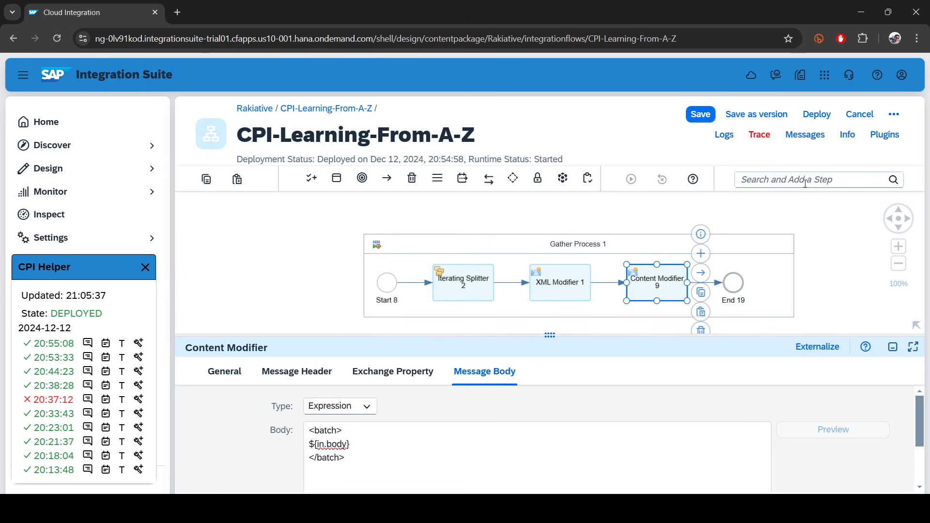
pyautogui.write('gat')
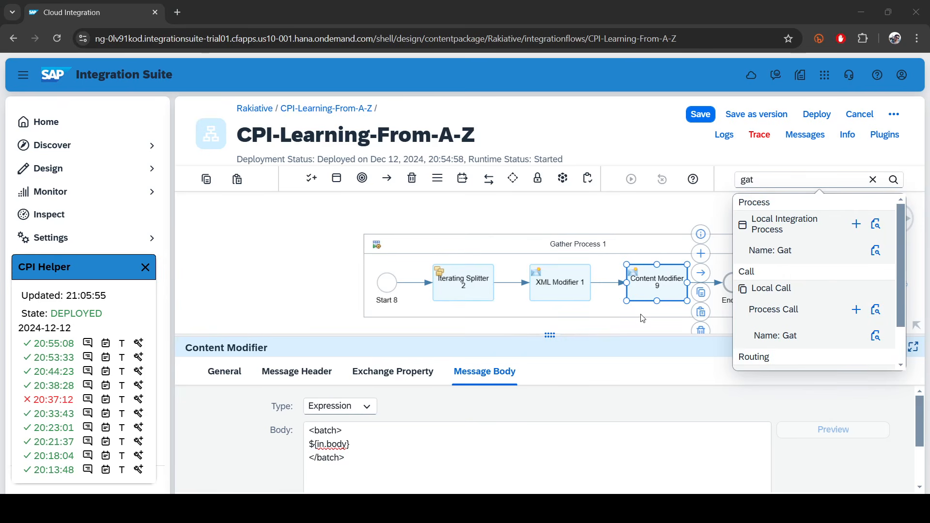
pyautogui.click(728, 286)
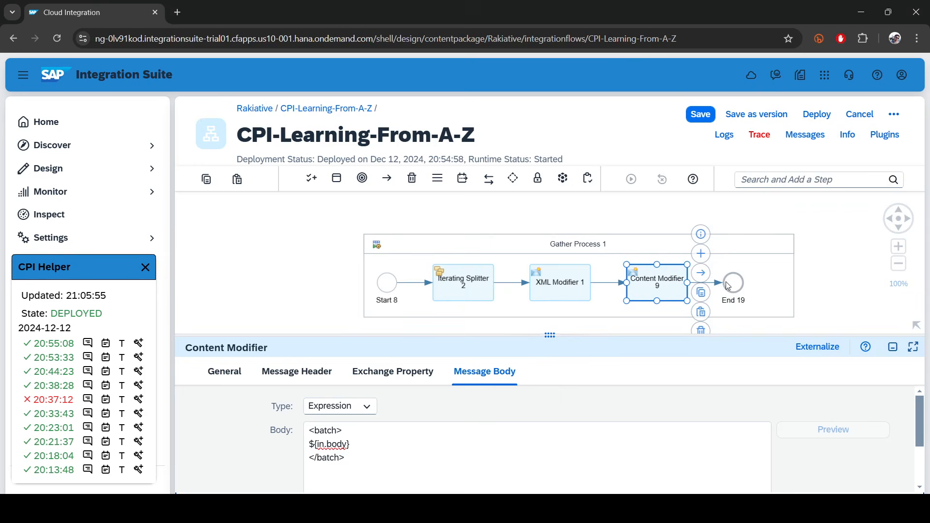
# Add a Gather step between the Content Modifier and the end event, and arrange the steps of Gather Process 1 horizontally.
pyautogui.click(796, 180)
pyautogui.write('gat')
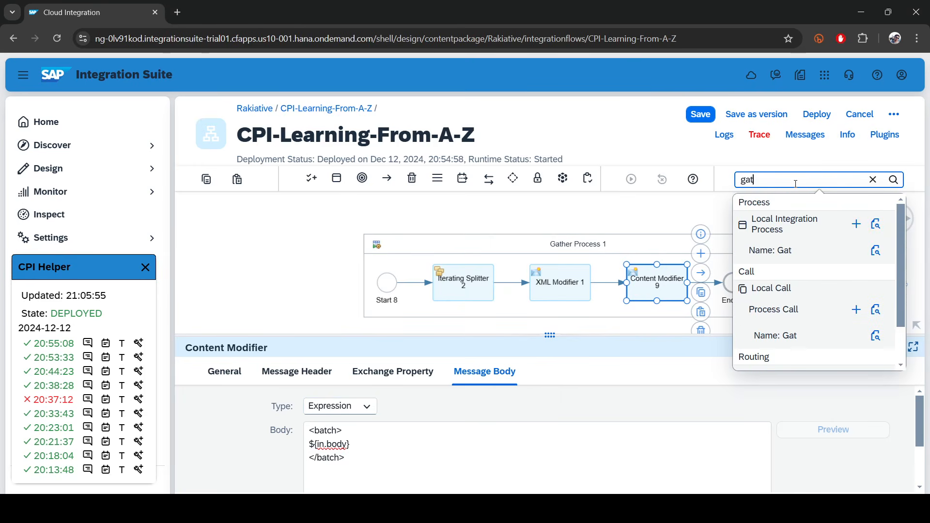
pyautogui.scroll(-2, 807, 315)
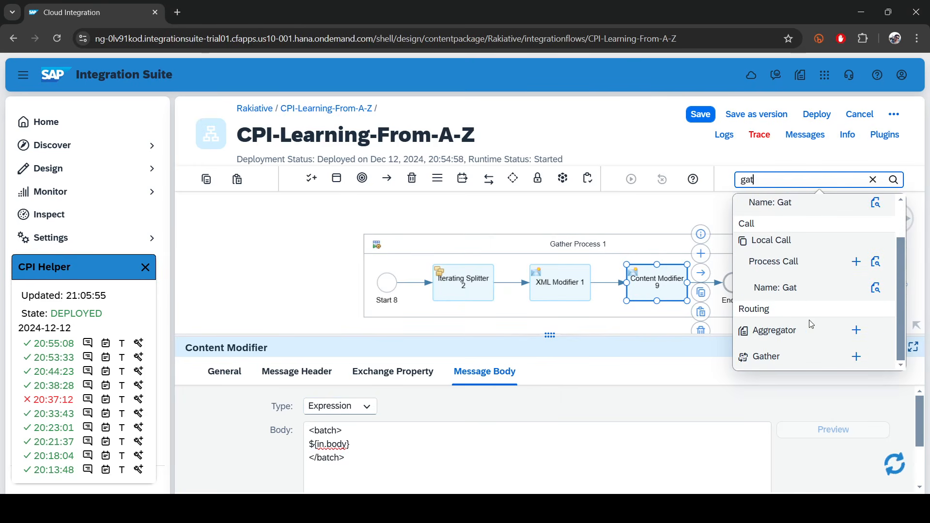
pyautogui.click(856, 355)
pyautogui.click(710, 285)
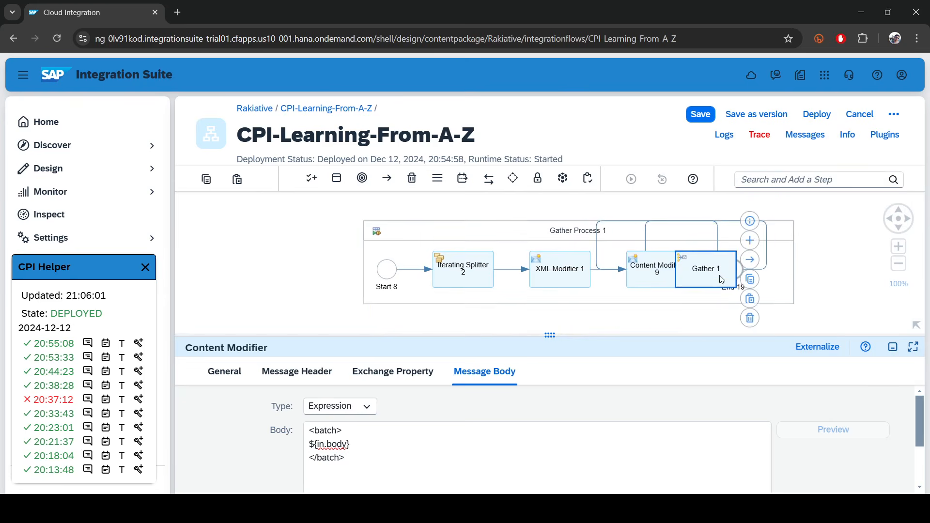
pyautogui.click(807, 269)
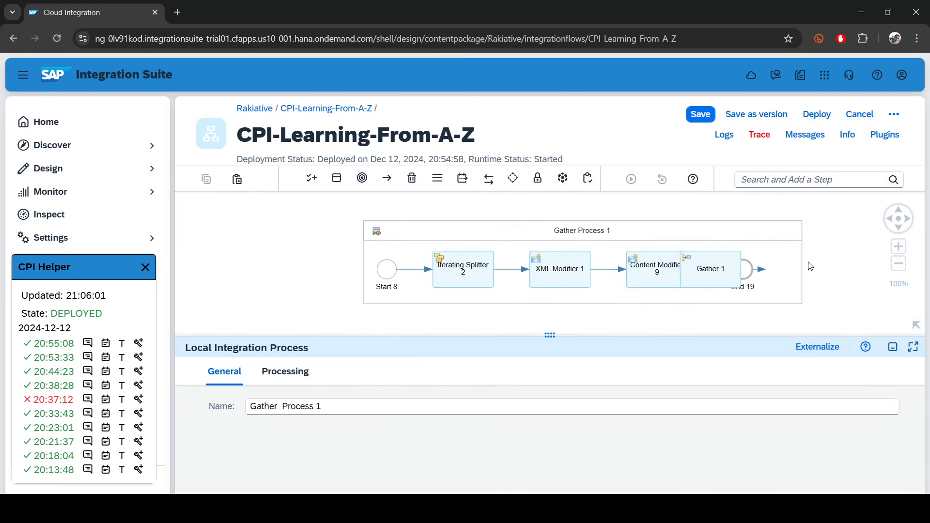
# Examine the incoming format and aggregation algorithm in the Gather step's aggregation strategy.
pyautogui.click(757, 272)
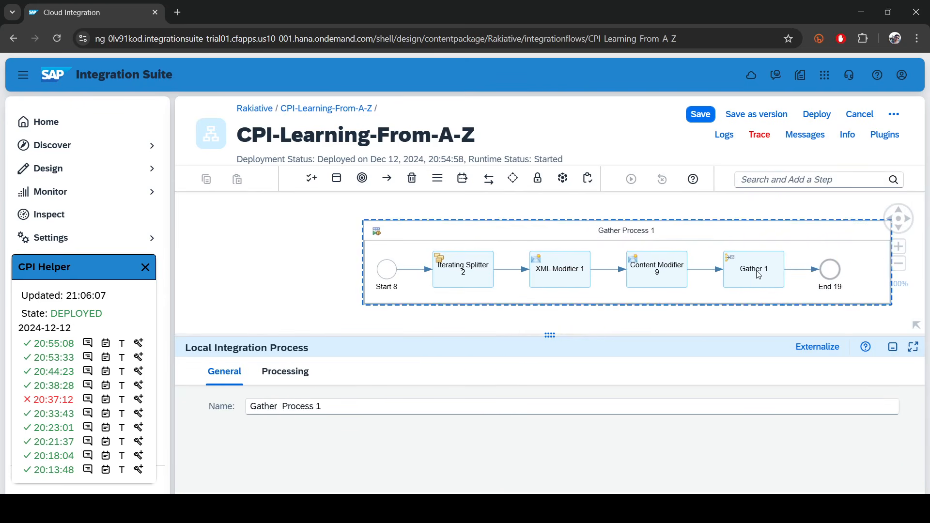
pyautogui.click(307, 244)
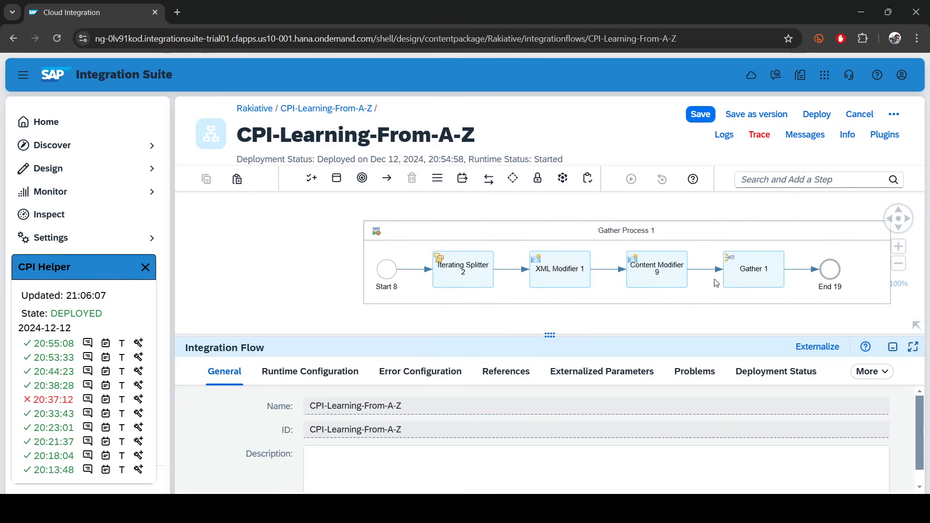
pyautogui.click(750, 281)
pyautogui.click(318, 377)
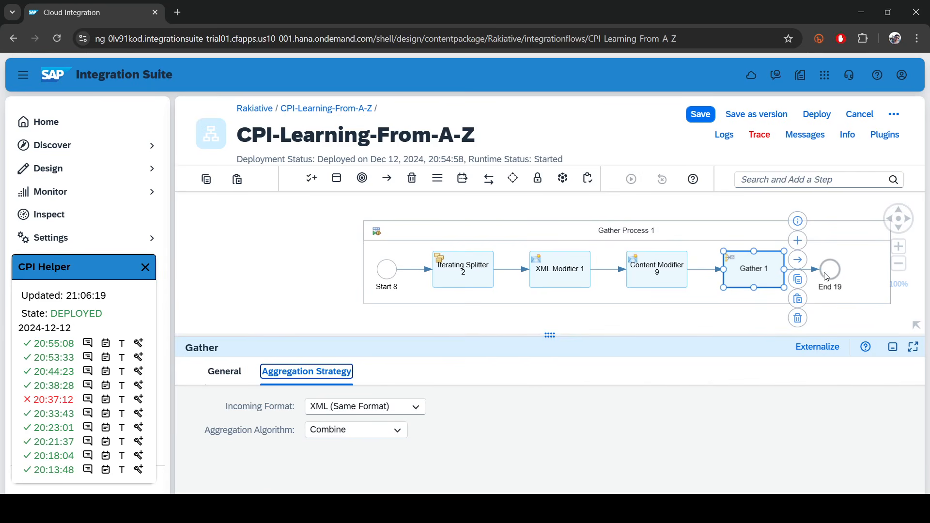
# Save and deploy the CPI-Learning-From-A-Z iFlow, then check its deployment and runtime status.
pyautogui.click(698, 116)
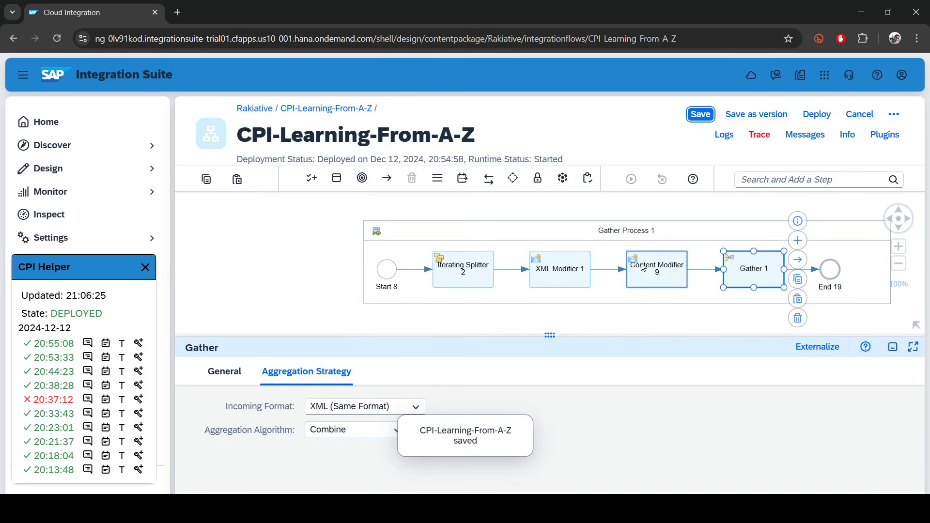
pyautogui.click(817, 114)
pyautogui.click(532, 317)
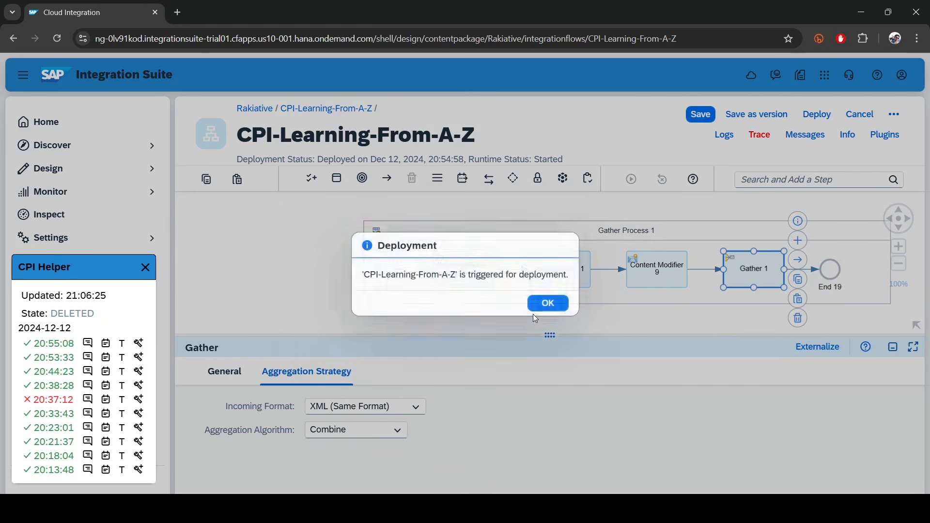
pyautogui.click(546, 306)
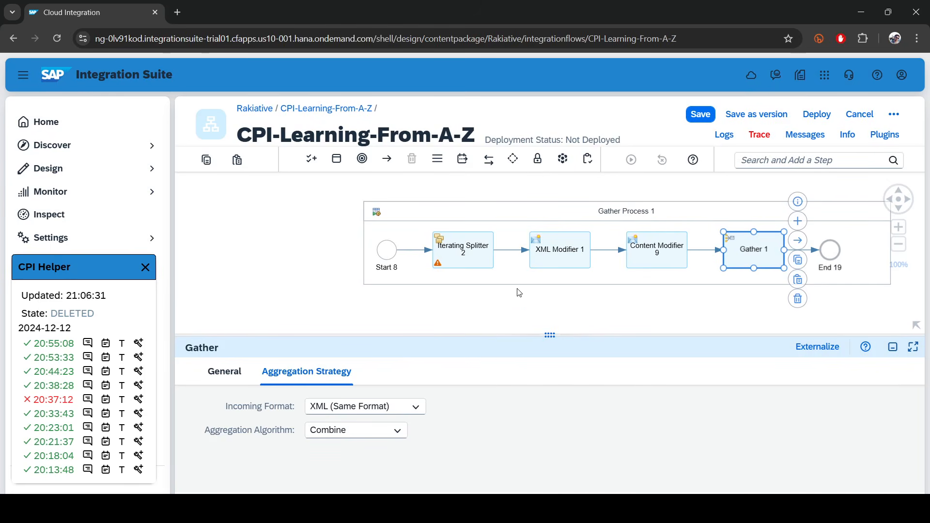
pyautogui.moveTo(626, 143); pyautogui.dragTo(520, 138)
pyautogui.tripleClick(520, 139)
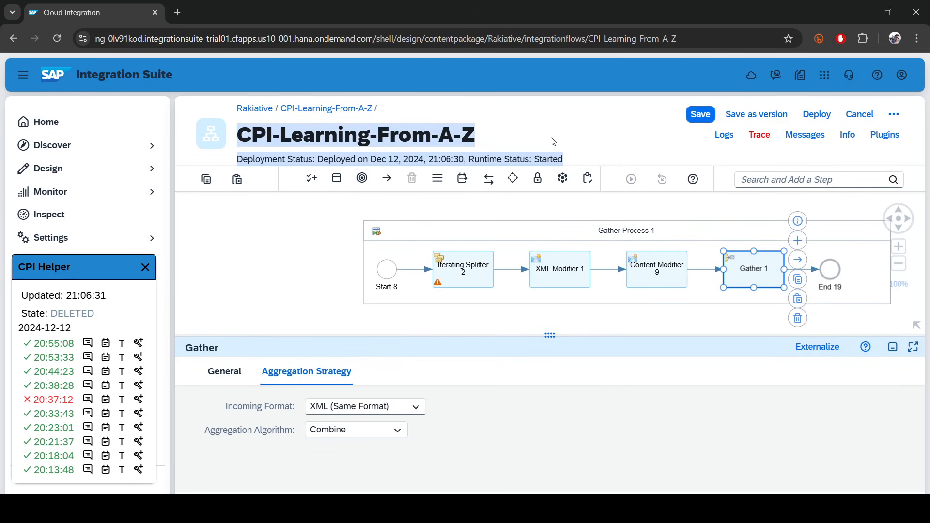
pyautogui.click(300, 282)
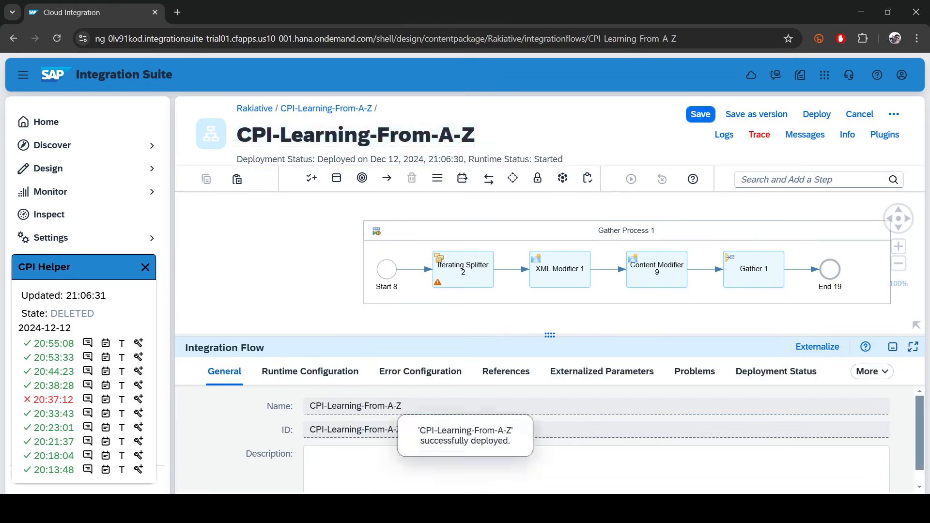
# Switch to Postman and send the iflow-practice POST request with the routeName header set to Gather.
pyautogui.hotkey('alt', 'Tab')
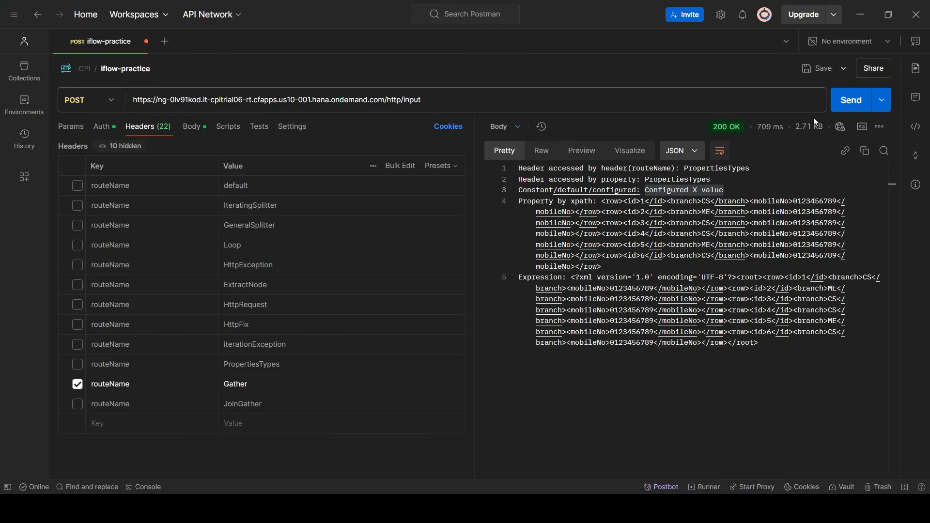
pyautogui.click(854, 100)
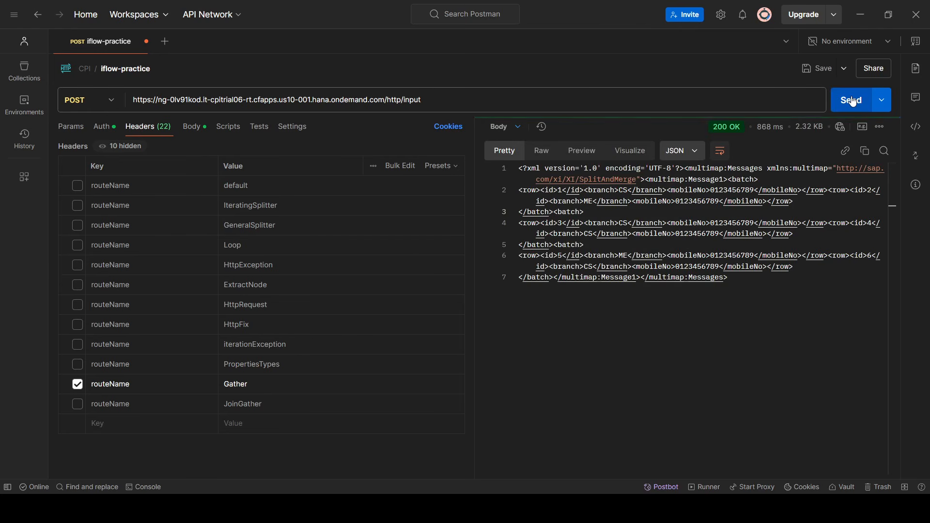
# Copy the entire response body, switch to VS Code, paste it into a new untitled file and format the document.
pyautogui.moveTo(789, 295); pyautogui.dragTo(509, 164)
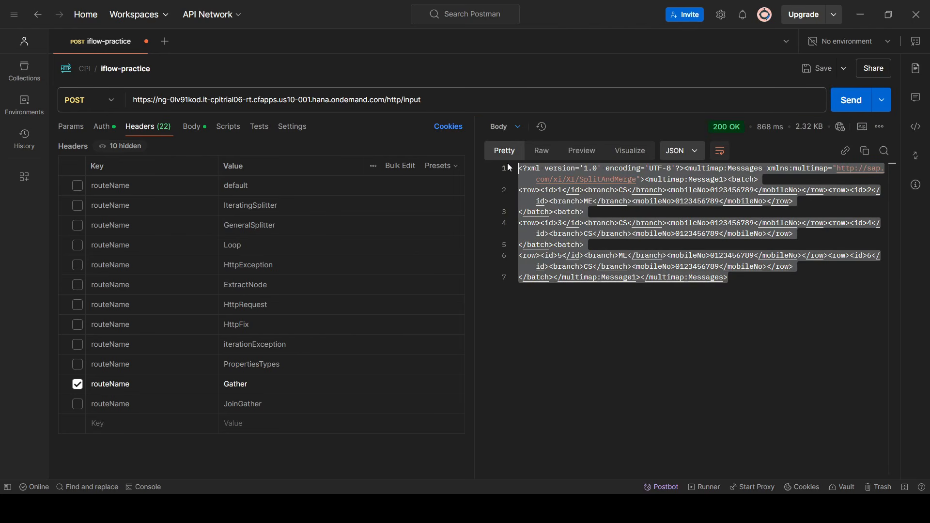
pyautogui.hotkey('ctrl', 'c')
pyautogui.hotkey('alt', 'Tab')
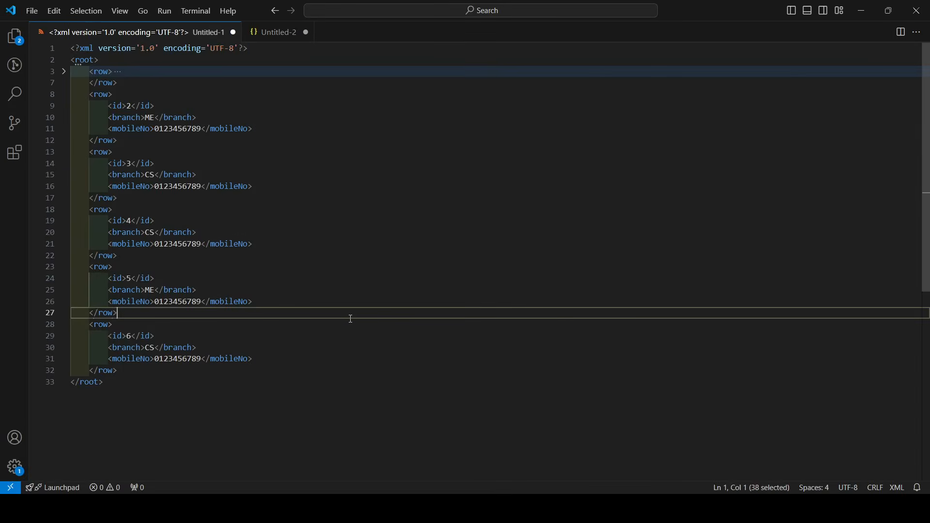
pyautogui.hotkey('ctrl', 'n')
pyautogui.hotkey('ctrl', 'v')
pyautogui.hotkey('shift', 'alt', 'f')
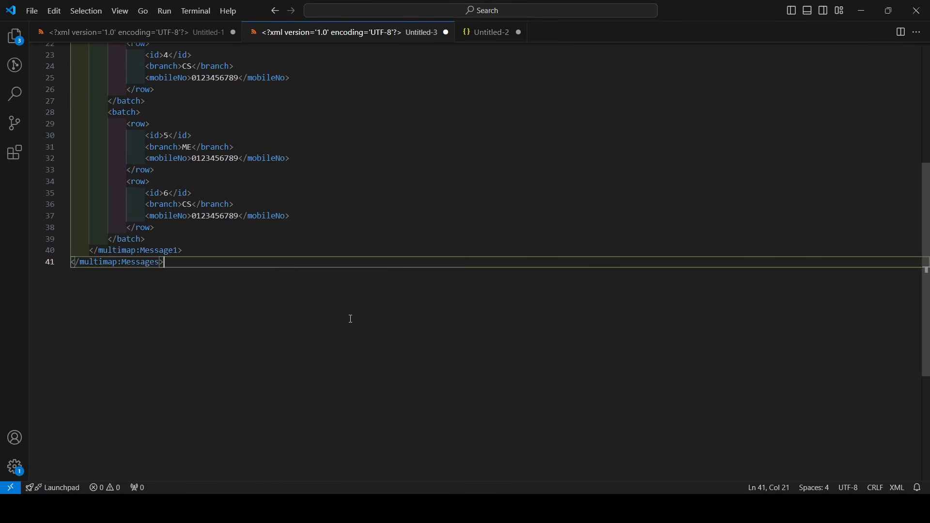
# Collapse the first two batch elements and examine the rows inside the third batch.
pyautogui.scroll(5, 351, 319)
pyautogui.click(117, 83)
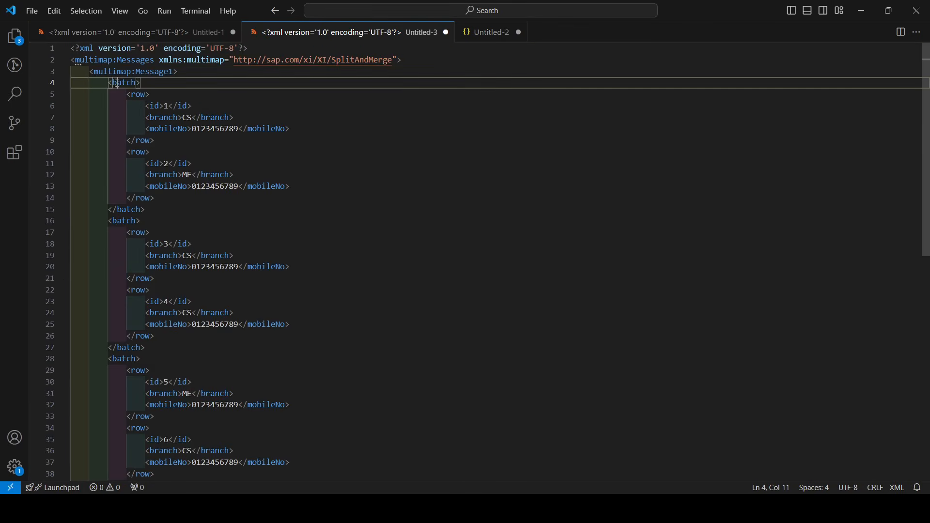
pyautogui.click(63, 83)
pyautogui.click(63, 107)
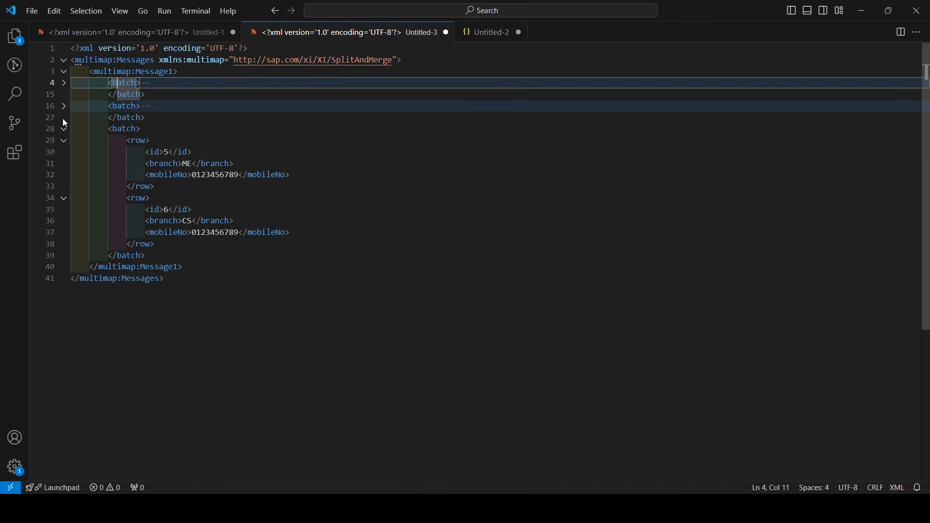
pyautogui.click(63, 130)
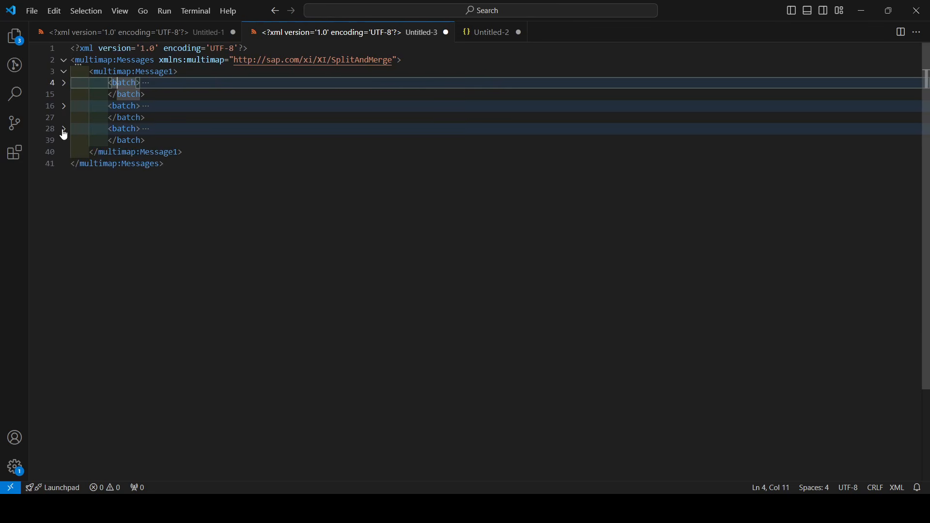
pyautogui.click(64, 131)
pyautogui.moveTo(112, 141); pyautogui.dragTo(295, 249)
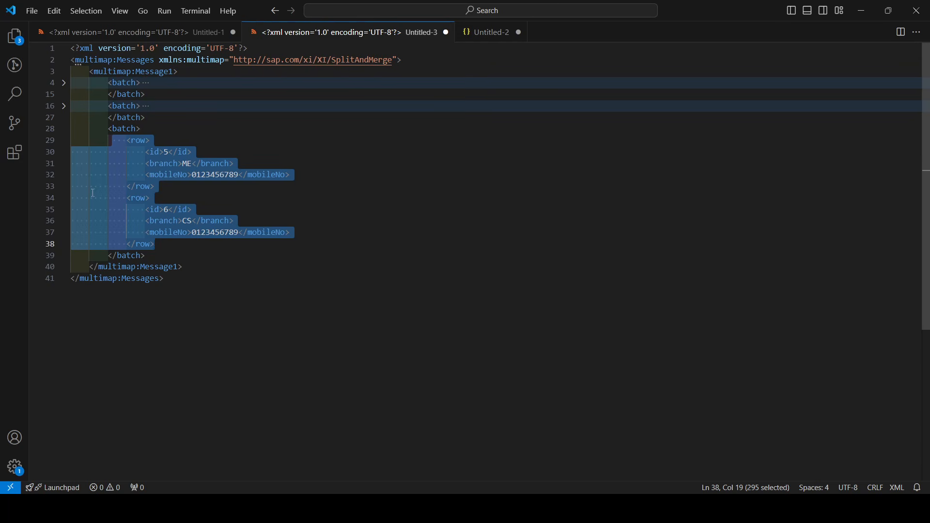
# Examine how the combined output wraps the batch elements, comparing the third batch's opening and closing tags with its row contents.
pyautogui.click(231, 111)
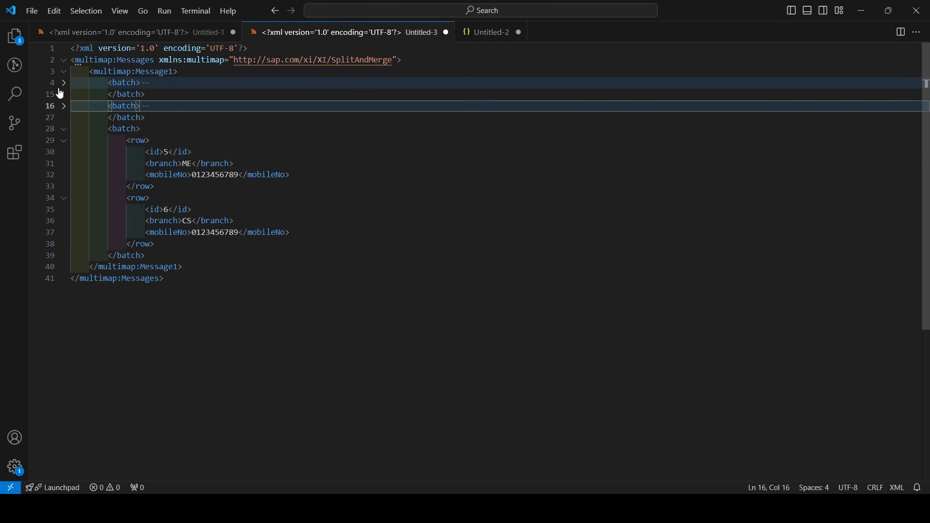
pyautogui.moveTo(110, 83); pyautogui.dragTo(232, 283)
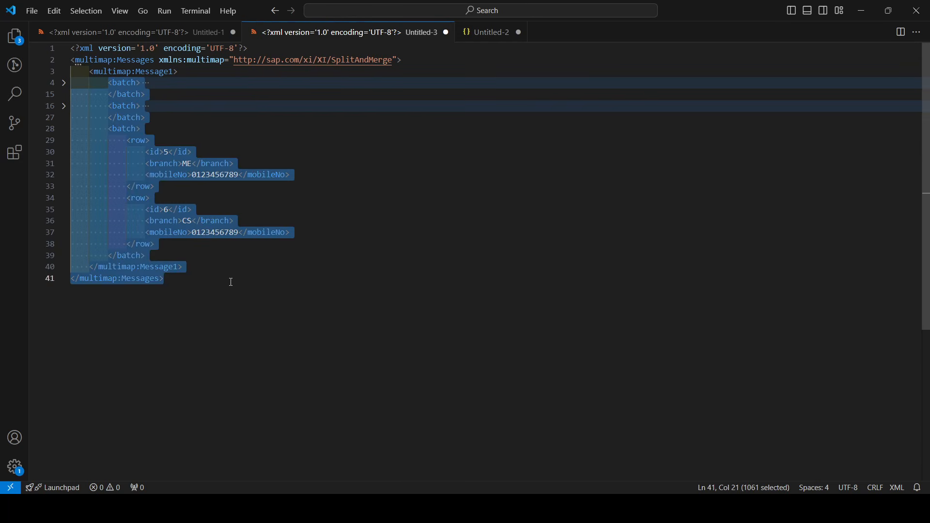
pyautogui.click(121, 97)
pyautogui.moveTo(104, 129); pyautogui.dragTo(189, 129)
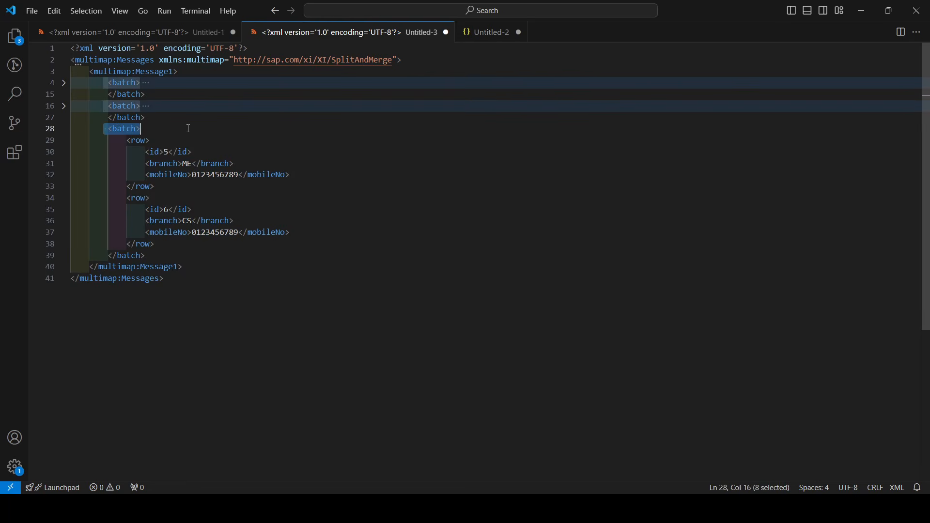
pyautogui.moveTo(104, 256); pyautogui.dragTo(145, 256)
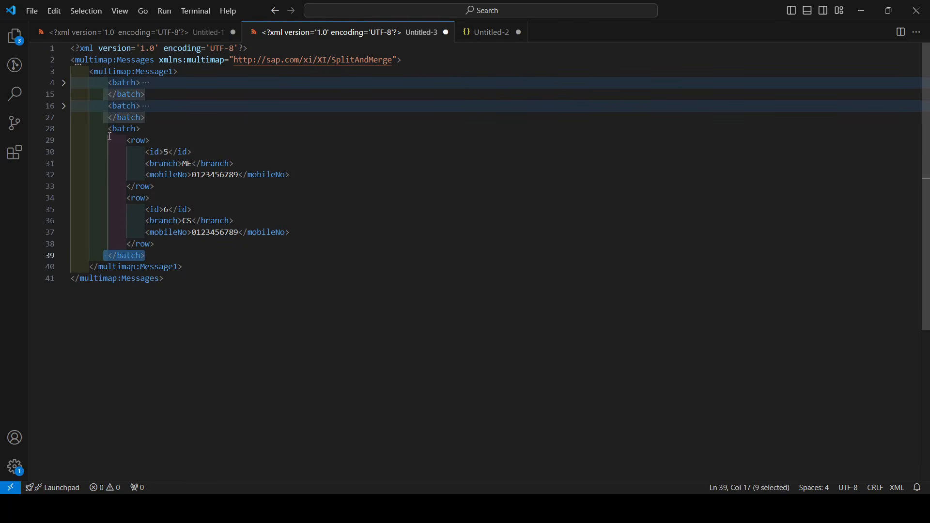
pyautogui.moveTo(111, 137); pyautogui.dragTo(227, 243)
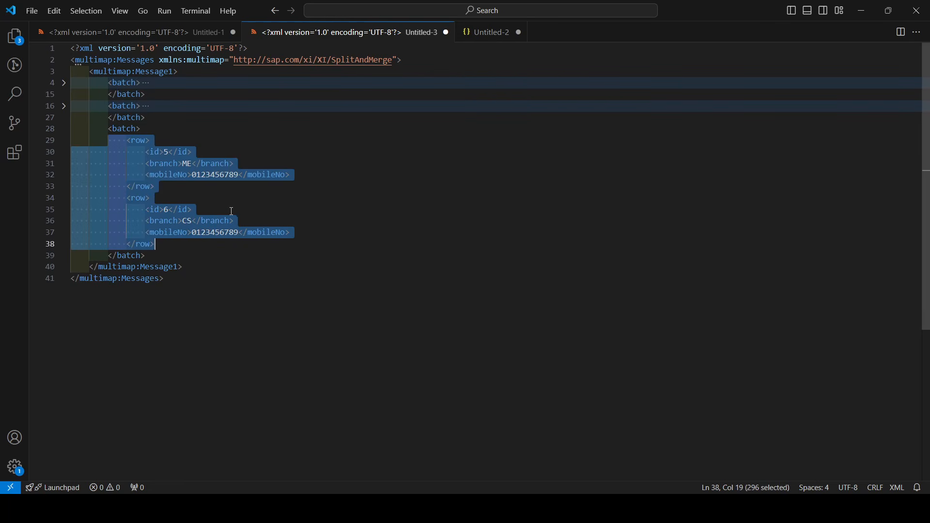
# Copy the XML declaration from the first line into the third batch, above its first row, and reformat the document.
pyautogui.moveTo(250, 48); pyautogui.dragTo(72, 48)
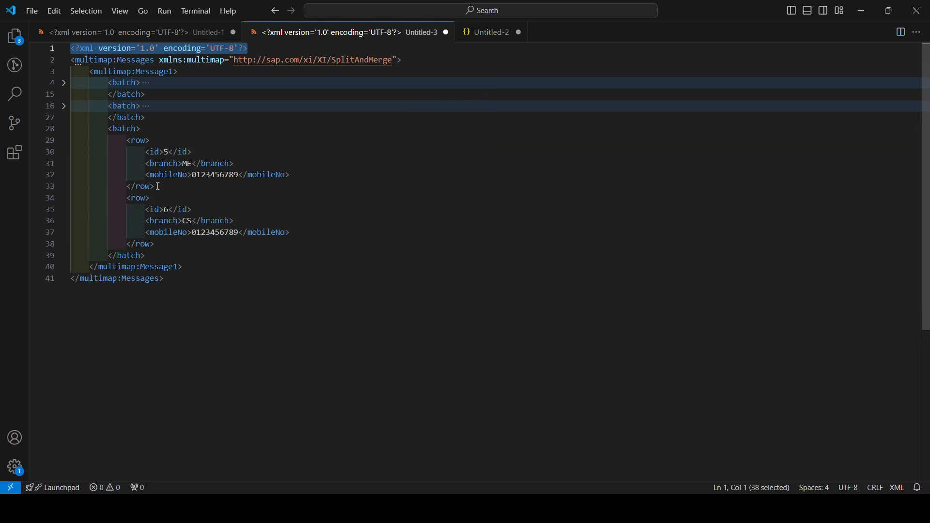
pyautogui.click(164, 134)
pyautogui.press('Return')
pyautogui.hotkey('ctrl', 'v')
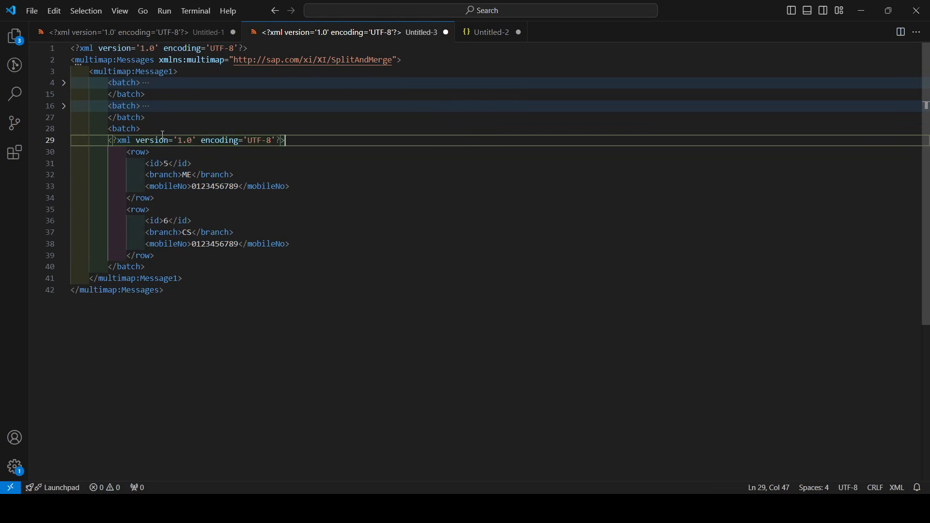
pyautogui.click(141, 198)
pyautogui.hotkey('alt', 'shift', 'f')
pyautogui.click(80, 130)
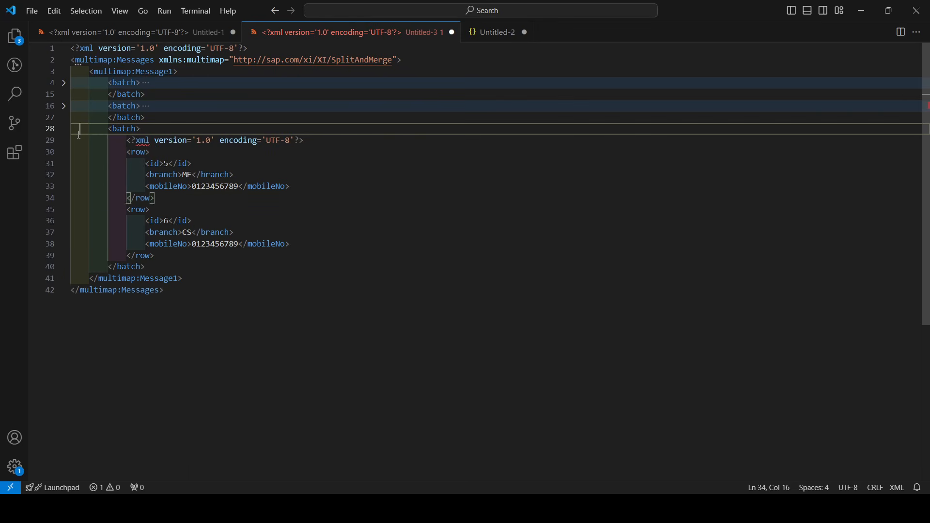
# Copy the XML declaration from the third batch into the second batch, above the row with id 3.
pyautogui.moveTo(122, 140); pyautogui.dragTo(381, 144)
pyautogui.hotkey('ctrl', 'c')
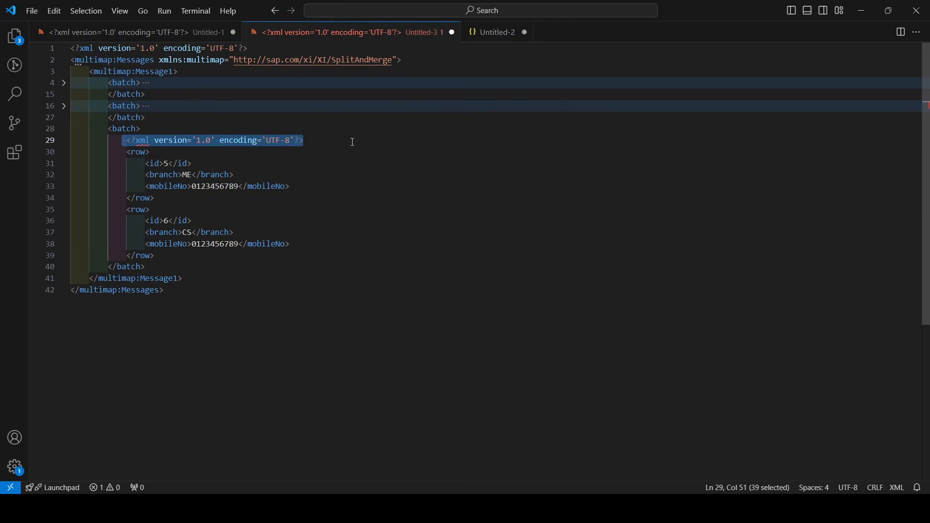
pyautogui.click(164, 104)
pyautogui.press('Return')
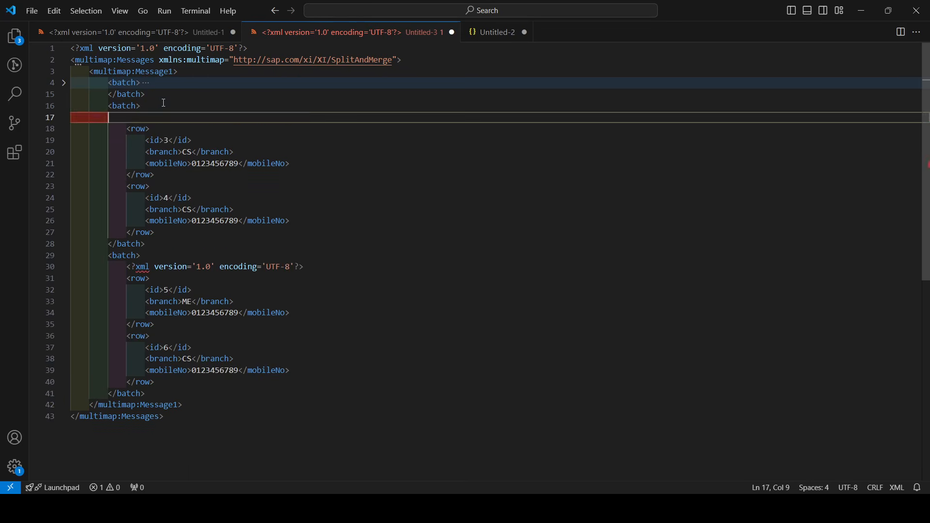
pyautogui.hotkey('ctrl', 'v')
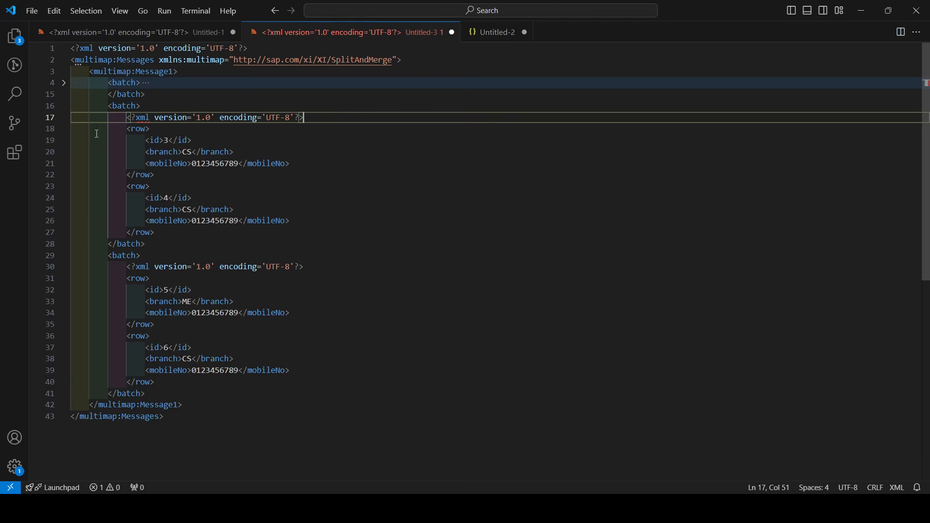
pyautogui.moveTo(123, 115); pyautogui.dragTo(189, 235)
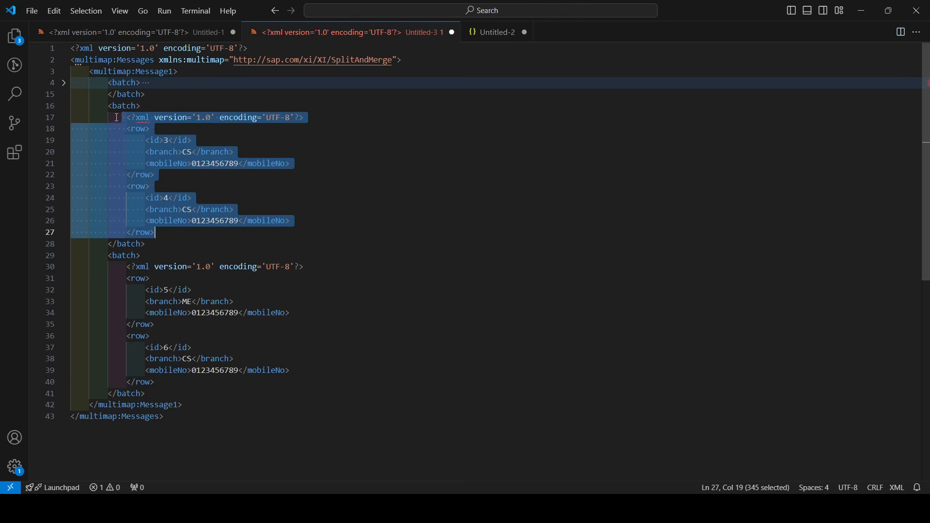
# Remove the XML declaration from the second batch.
pyautogui.moveTo(72, 119); pyautogui.dragTo(367, 115)
pyautogui.press('BackSpace')
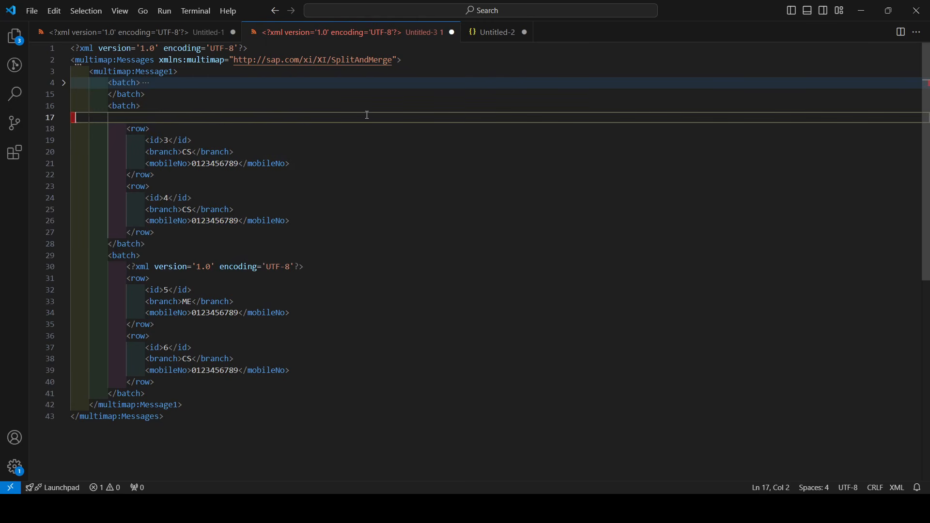
pyautogui.click(110, 105)
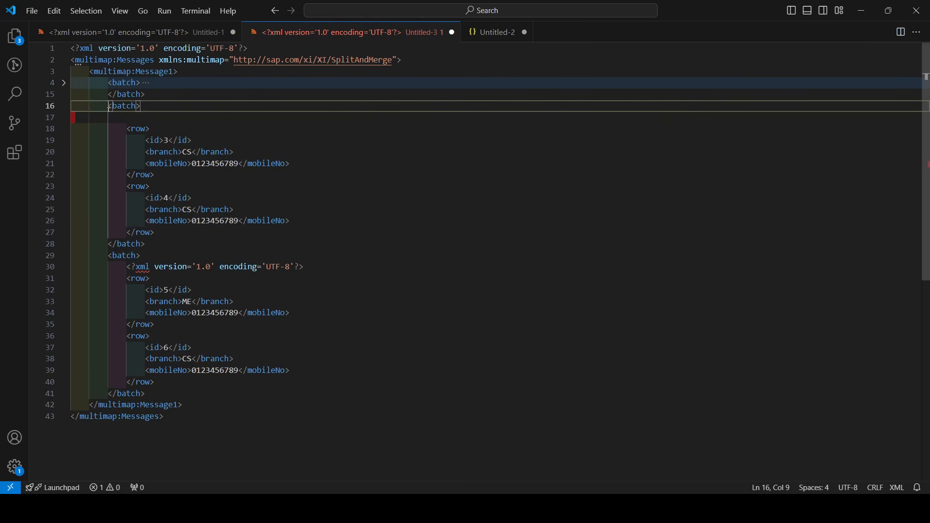
# Delete the XML declaration inside the third batch, on line 30 of the XML document.
pyautogui.moveTo(123, 130); pyautogui.dragTo(203, 233)
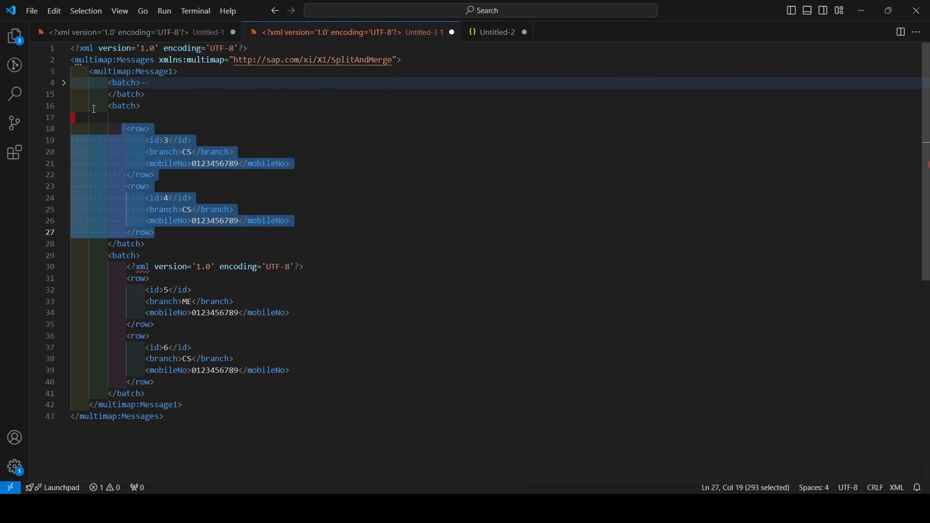
pyautogui.moveTo(94, 108); pyautogui.dragTo(151, 264)
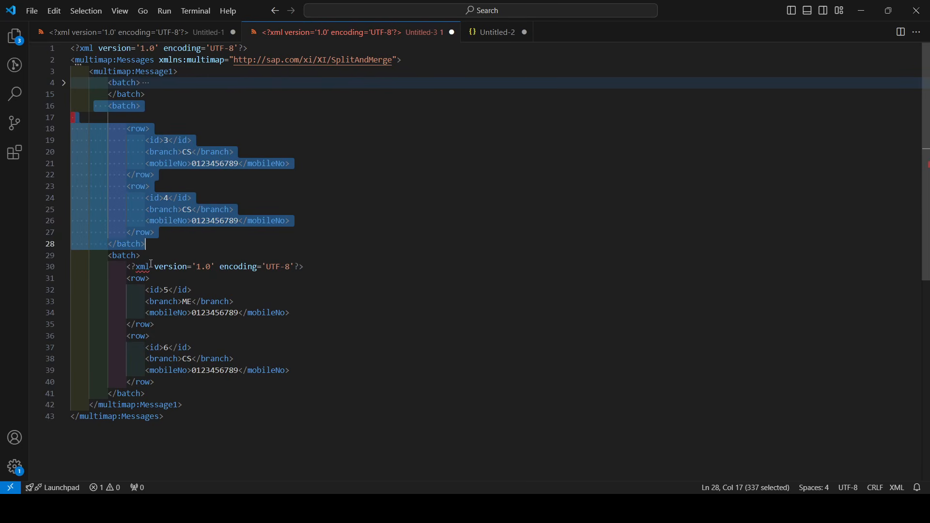
pyautogui.click(124, 272)
pyautogui.hotkey('shift', 'End')
pyautogui.press('BackSpace')
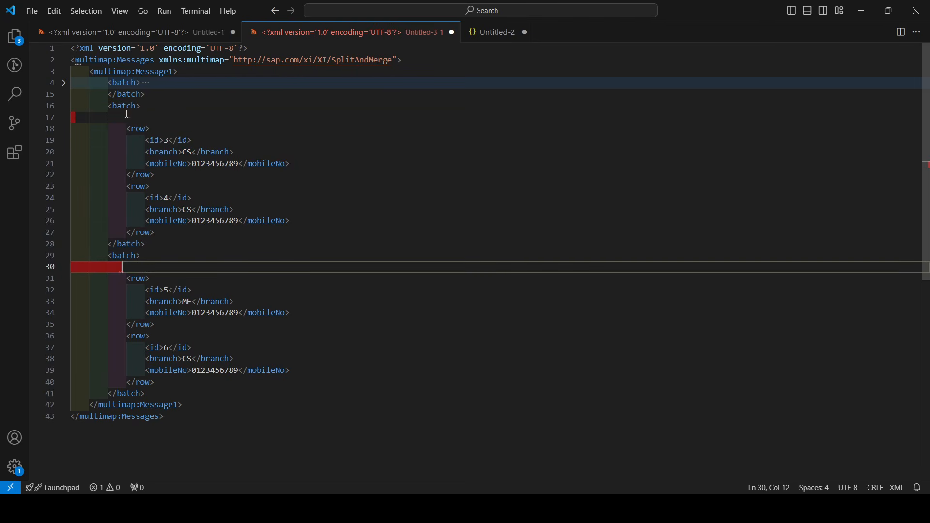
pyautogui.moveTo(185, 71); pyautogui.dragTo(73, 46)
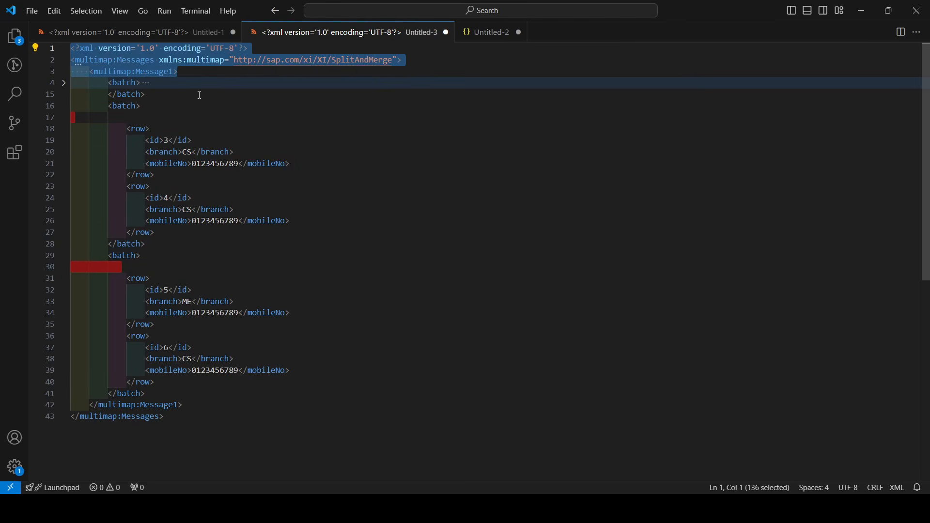
# Switch to the CPI-Learning-From-A-Z integration flow in SAP Integration Suite and enlarge its canvas.
pyautogui.click(865, 12)
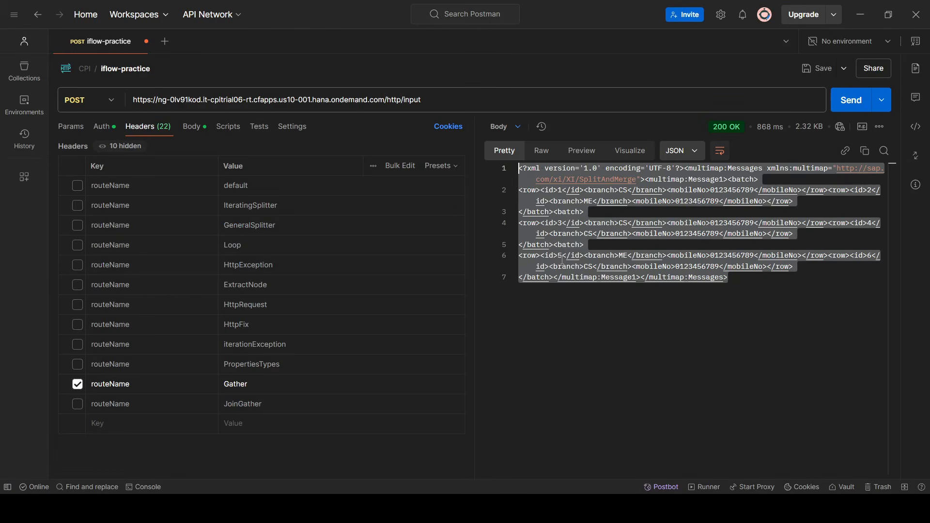
pyautogui.click(861, 14)
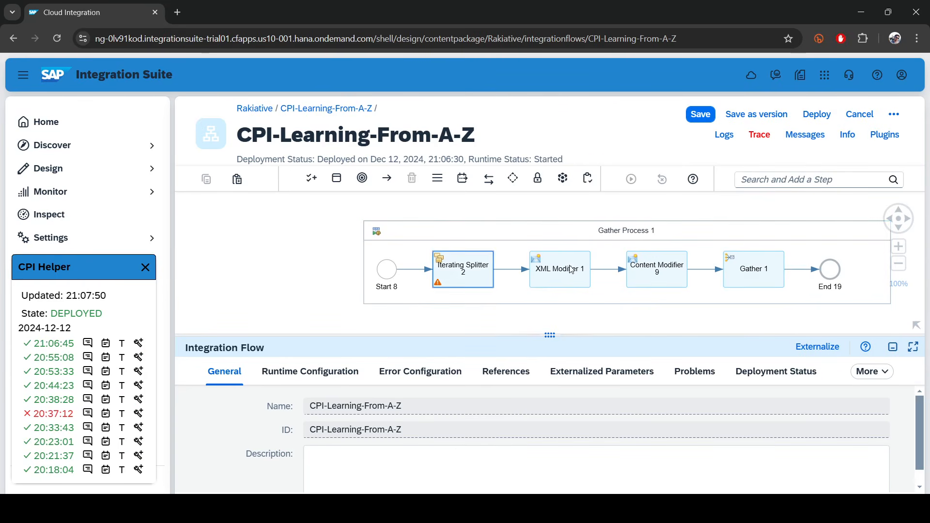
pyautogui.moveTo(557, 335); pyautogui.dragTo(534, 409)
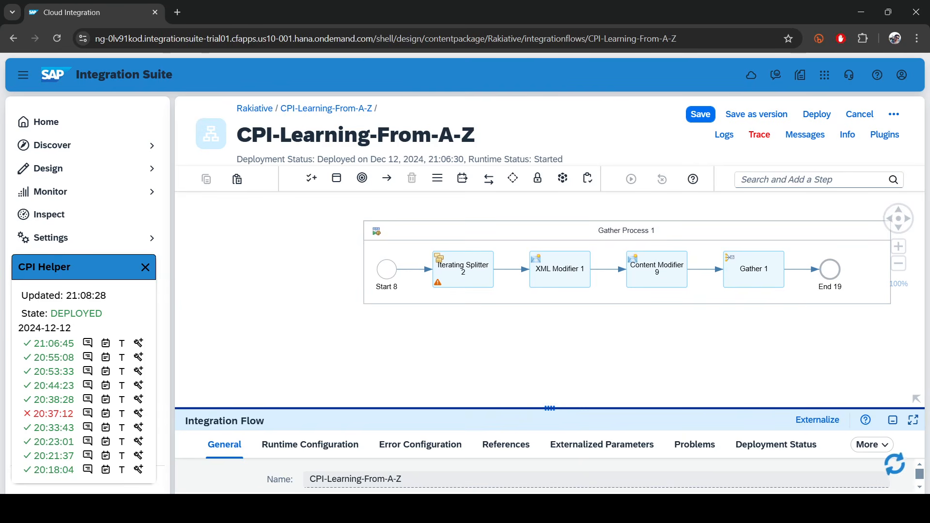
# Switch to Postman and enable the JoinGather routeName header in place of the Gather one.
pyautogui.hotkey('alt', 'Tab')
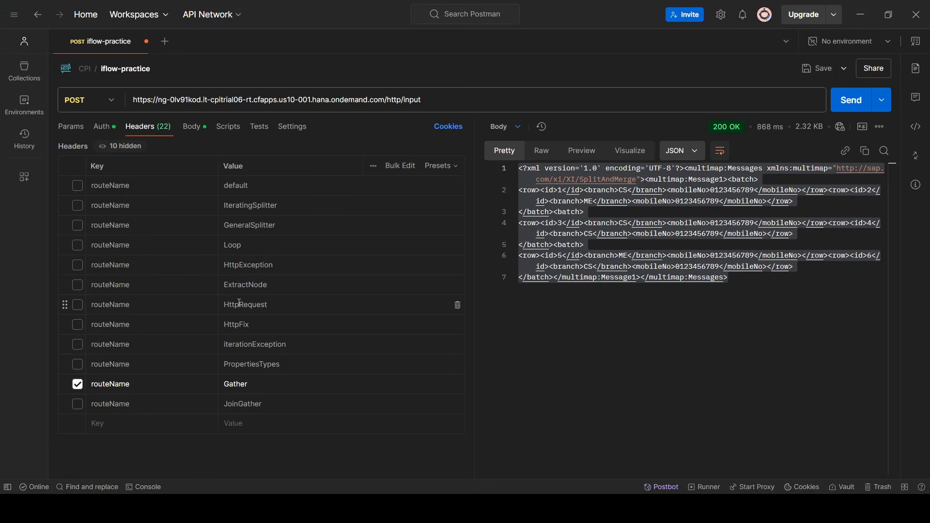
pyautogui.click(78, 404)
pyautogui.click(78, 385)
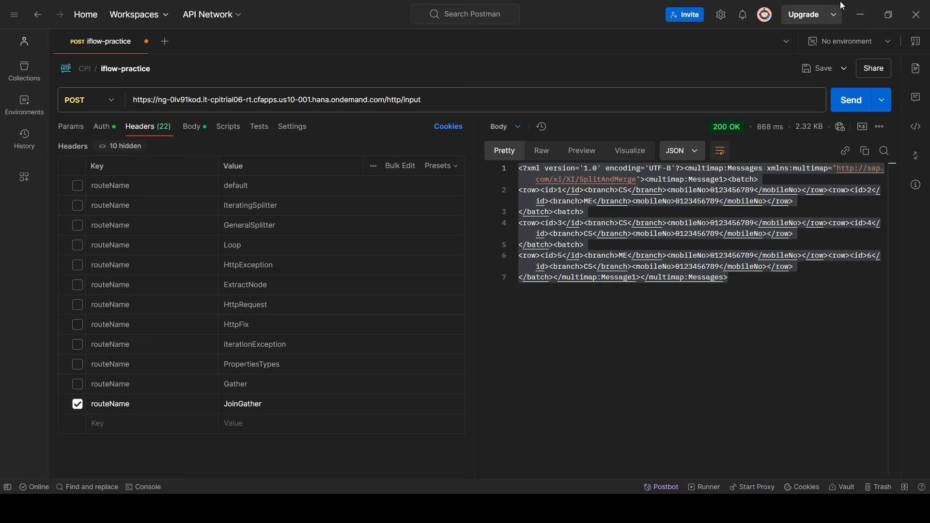
# Return to SAP Integration Suite and add a Process Call in the empty area of the main Integration Process.
pyautogui.click(864, 14)
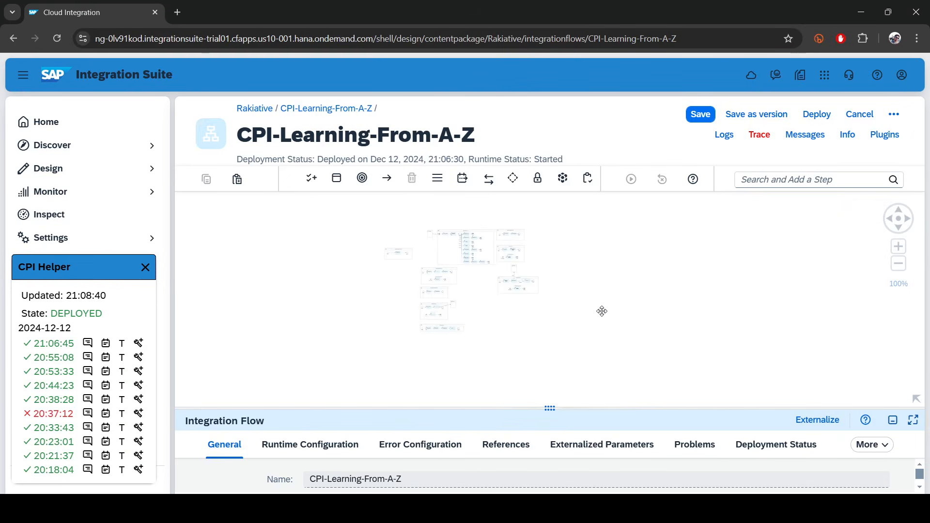
pyautogui.scroll(5, 526, 245)
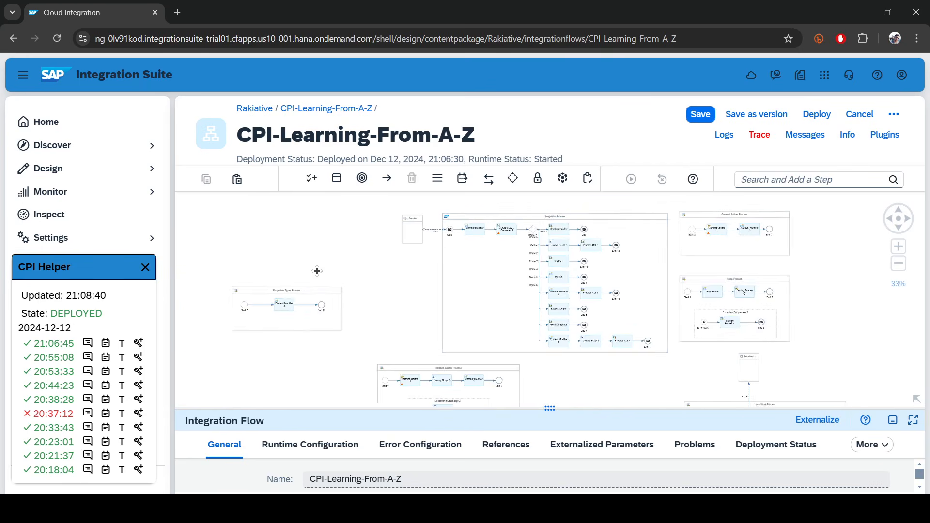
pyautogui.click(760, 179)
pyautogui.write('proce')
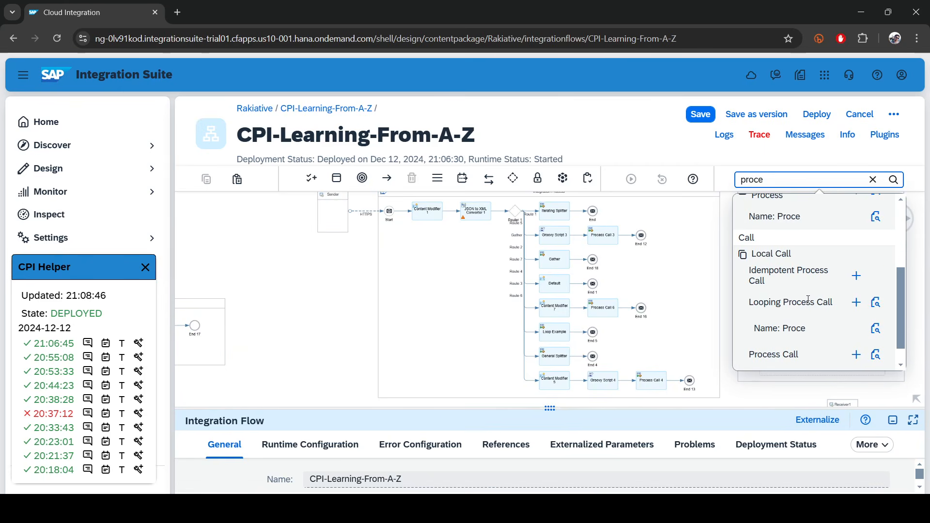
pyautogui.scroll(-1, 808, 299)
pyautogui.click(857, 329)
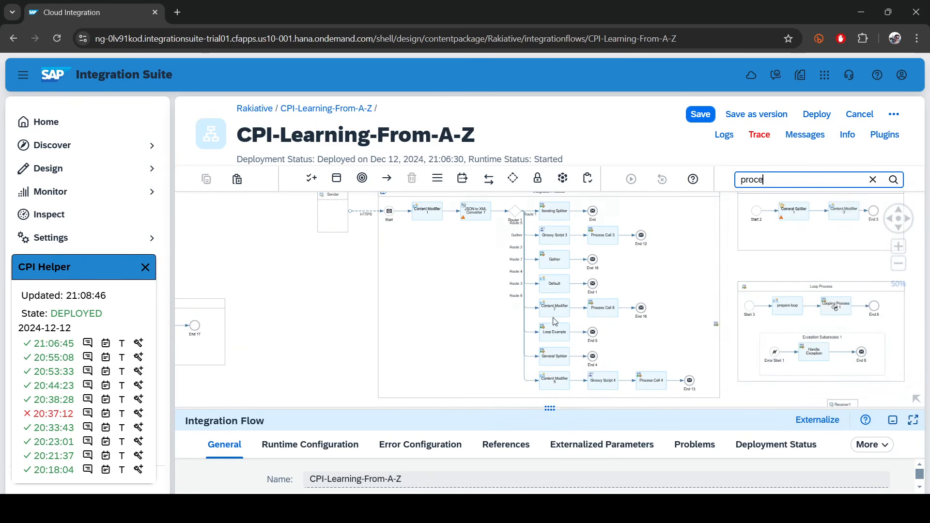
pyautogui.click(414, 308)
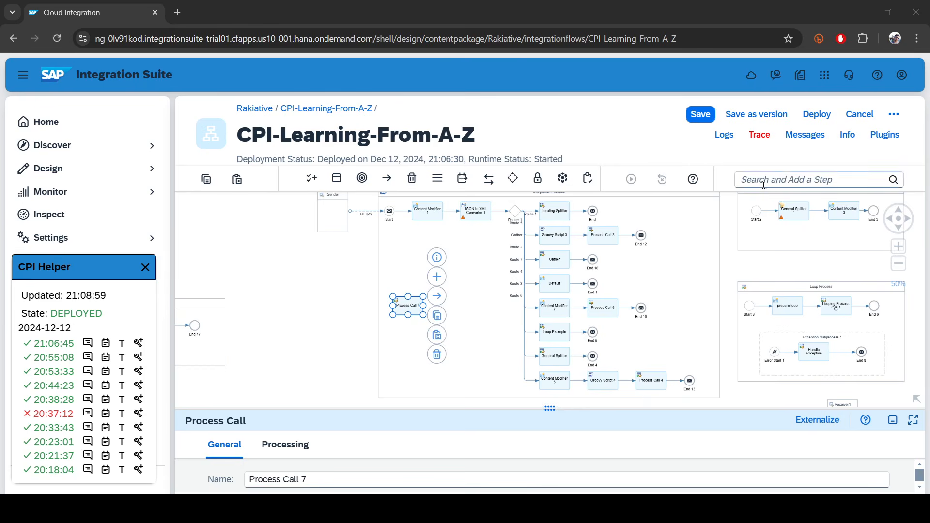
# Add an End Message event just below the new Process Call in the Integration Process.
pyautogui.click(788, 178)
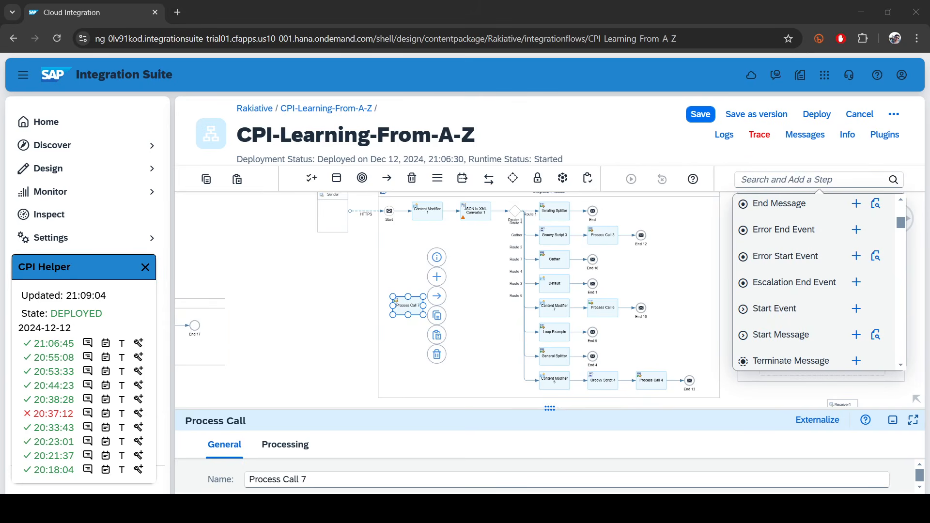
pyautogui.click(787, 193)
pyautogui.click(789, 180)
pyautogui.write('e')
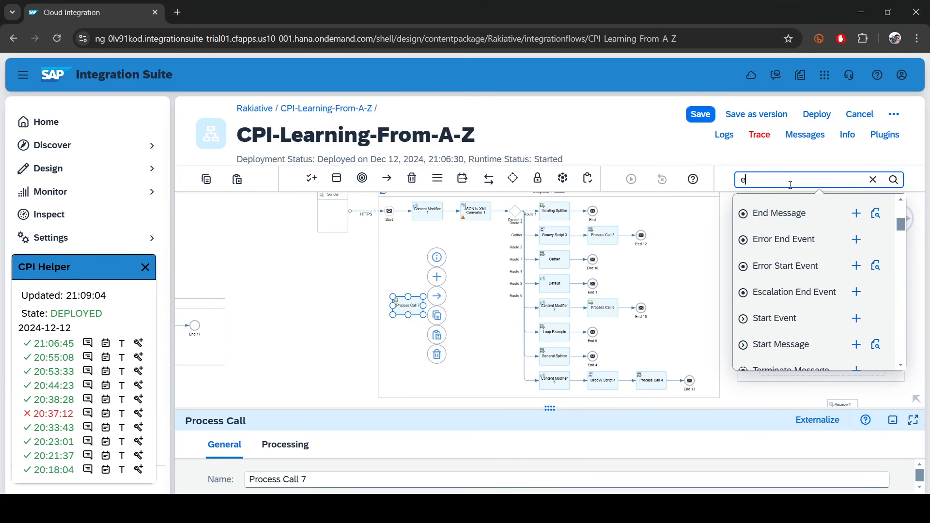
pyautogui.write('nd')
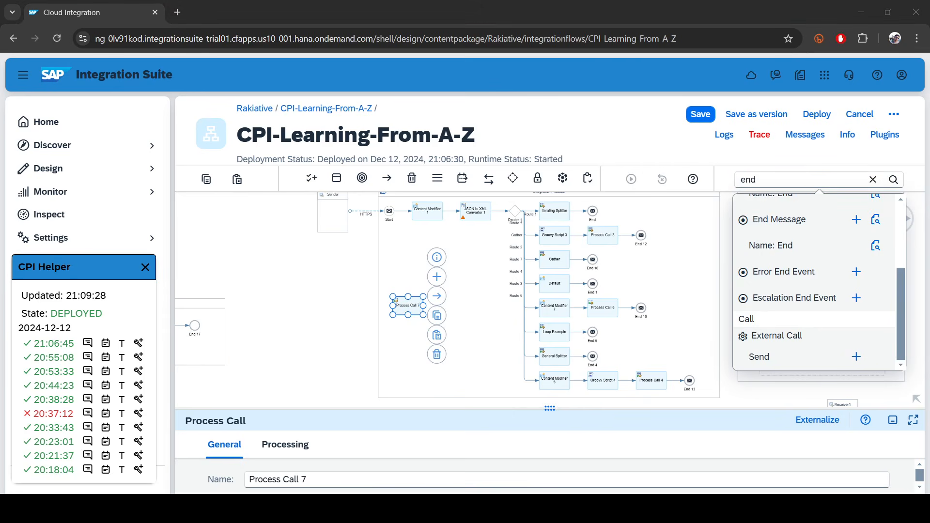
pyautogui.click(856, 219)
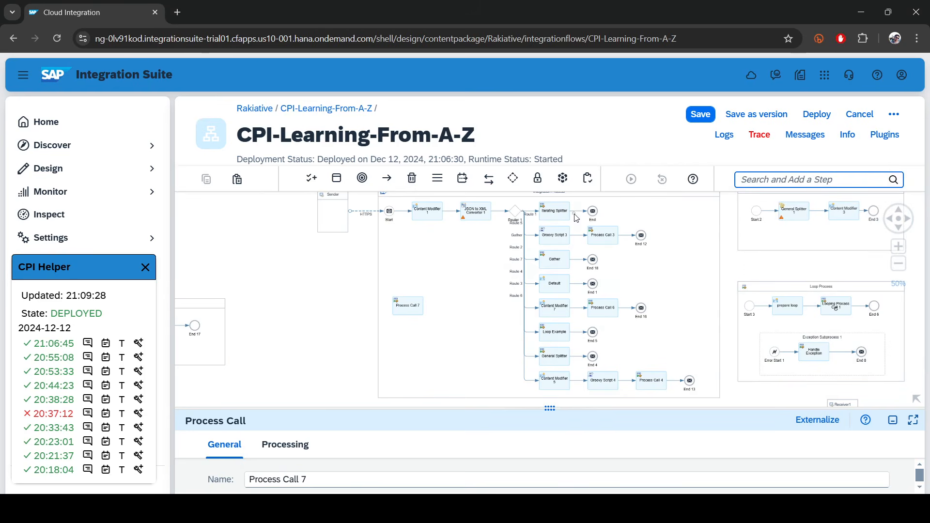
pyautogui.click(412, 348)
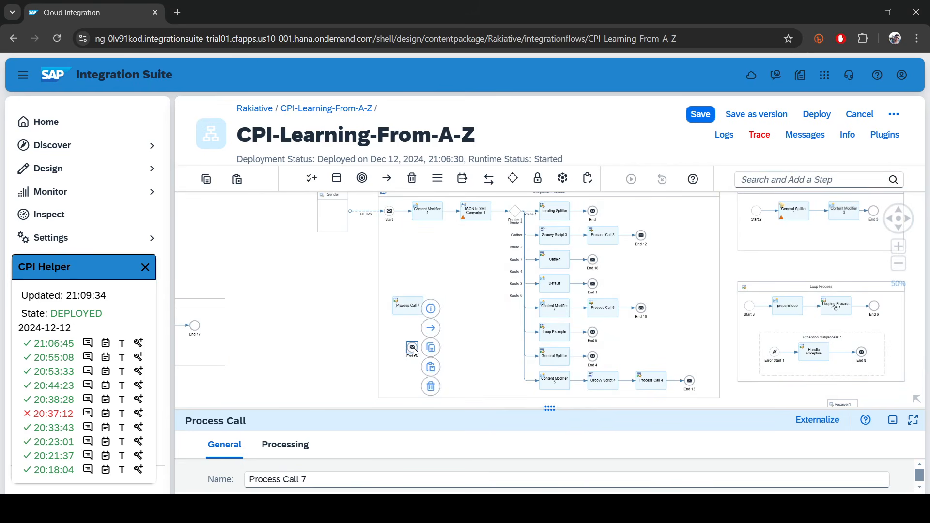
# Connect the new Process Call to the End Message below it, and Router 1 to the Process Call.
pyautogui.click(413, 307)
pyautogui.moveTo(437, 297); pyautogui.dragTo(412, 348)
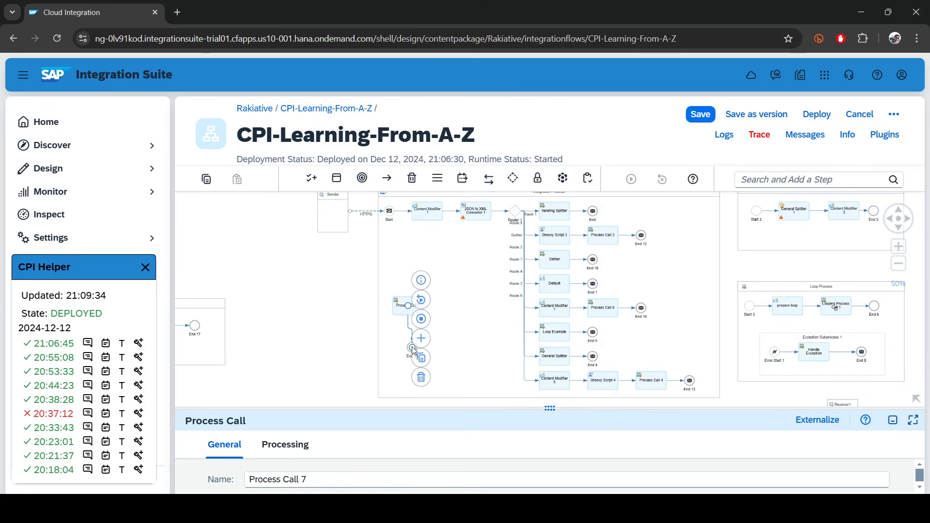
pyautogui.click(516, 215)
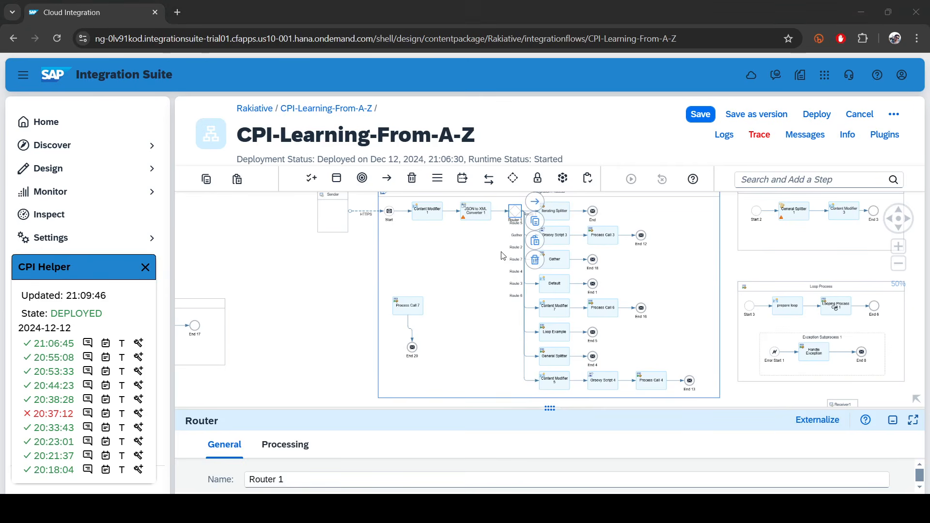
pyautogui.moveTo(535, 201); pyautogui.dragTo(409, 305)
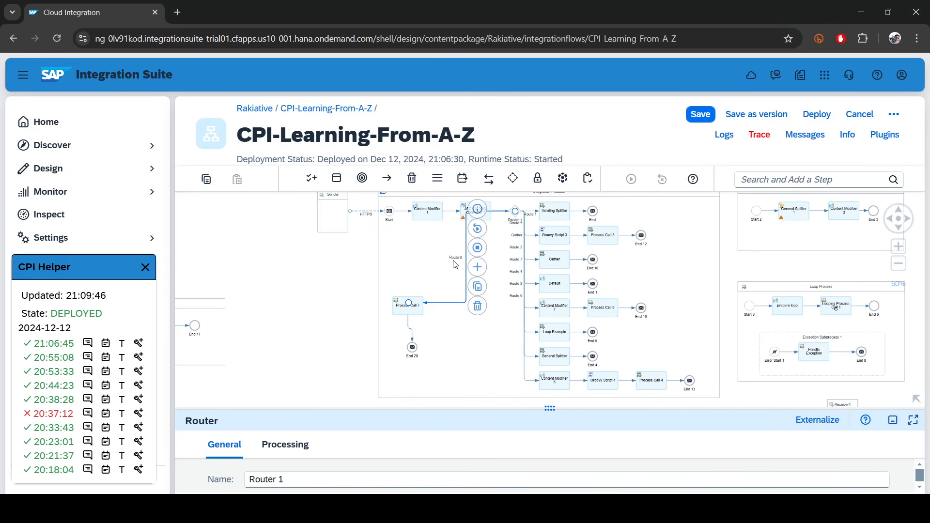
# Set the new route's expression type to Non-XML with the condition ${header.routeName} = 'JoinGather'.
pyautogui.click(271, 445)
pyautogui.moveTo(569, 407); pyautogui.dragTo(568, 246)
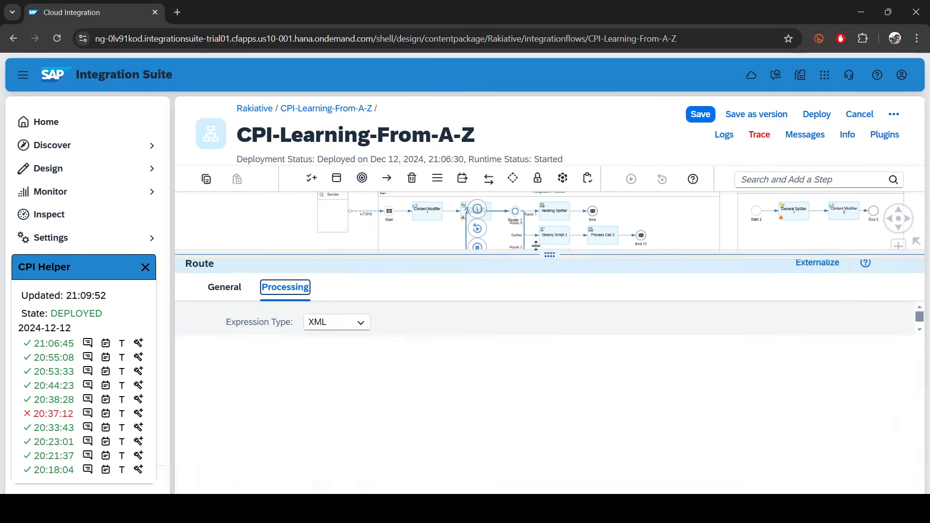
pyautogui.click(338, 320)
pyautogui.click(340, 337)
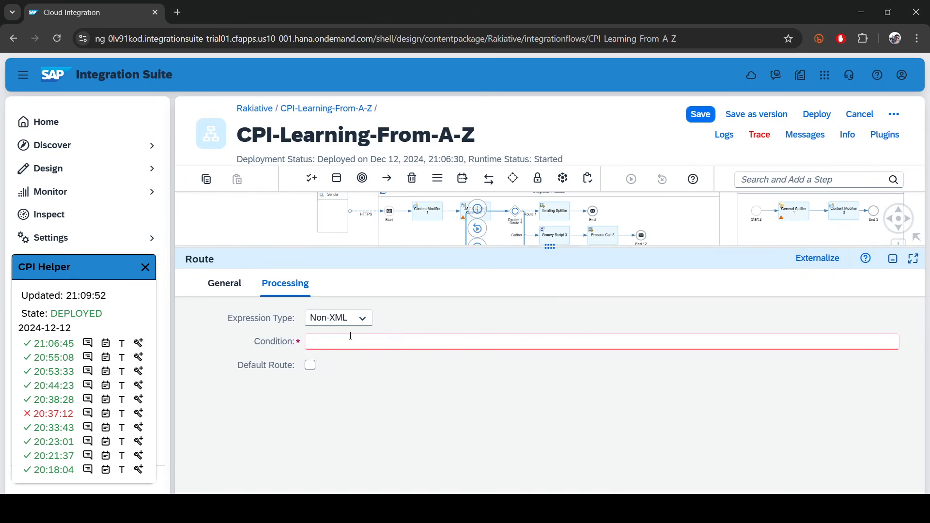
pyautogui.click(349, 341)
pyautogui.write("${header.routeName} = 'JoinGather'")
pyautogui.moveTo(558, 251); pyautogui.dragTo(557, 446)
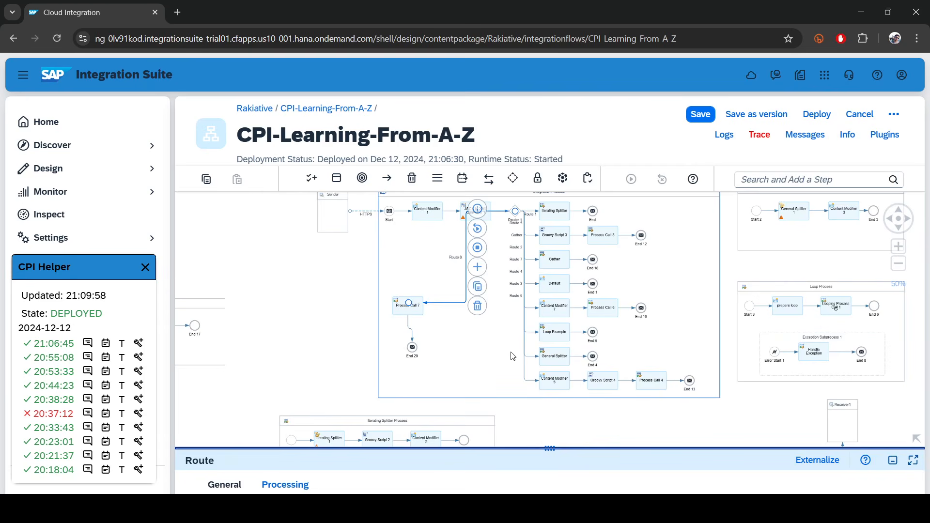
# Rename the new Process Call as join gather.
pyautogui.click(407, 308)
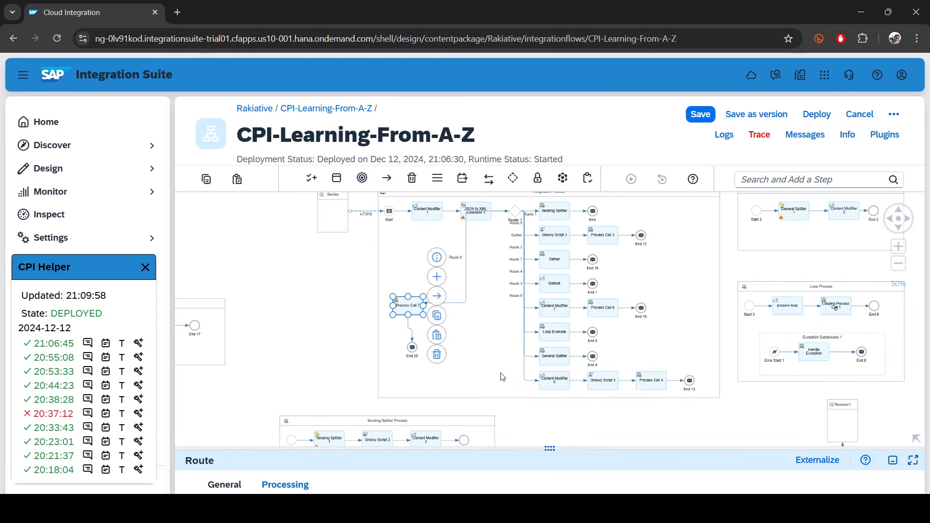
pyautogui.click(550, 449)
pyautogui.click(318, 264)
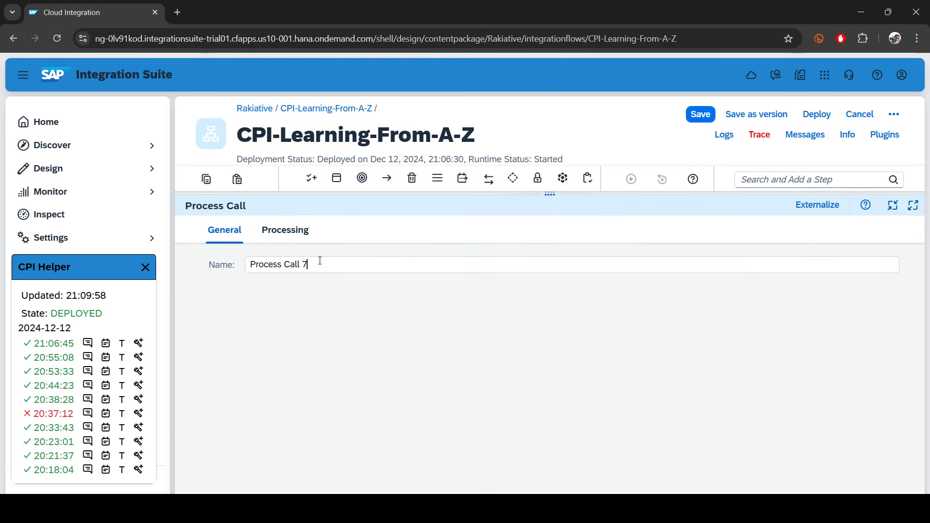
pyautogui.hotkey('ctrl', 'a')
pyautogui.write('join')
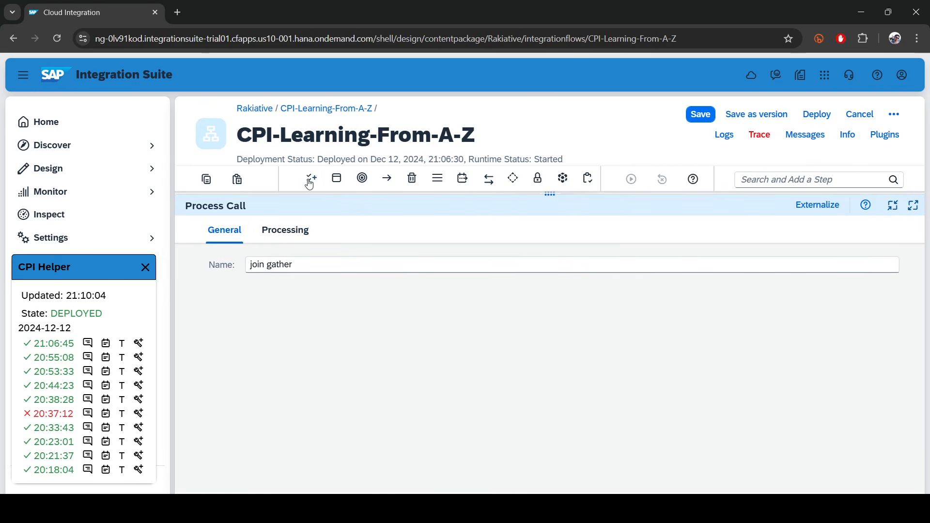
pyautogui.click(548, 193)
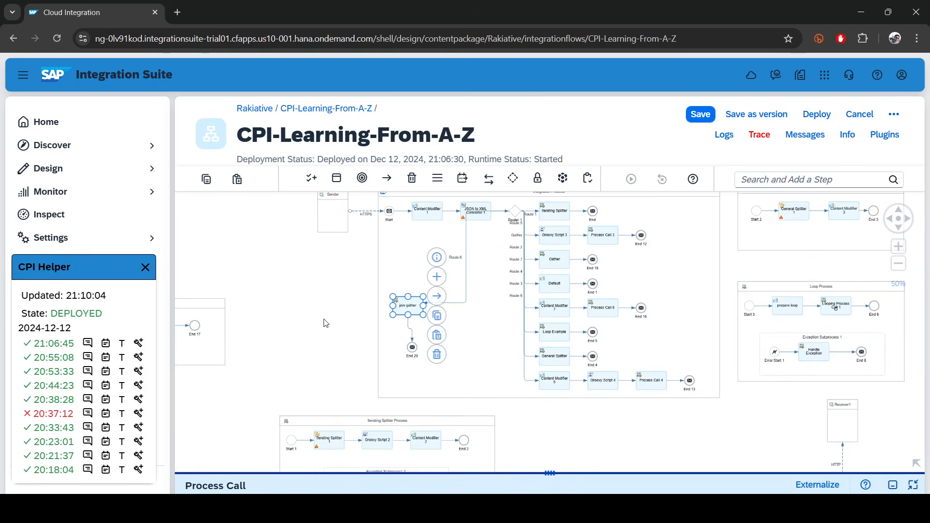
# Automatically rearrange the steps of the main Integration Process into an aligned layout.
pyautogui.moveTo(362, 275); pyautogui.dragTo(272, 330)
pyautogui.scroll(5, 557, 255)
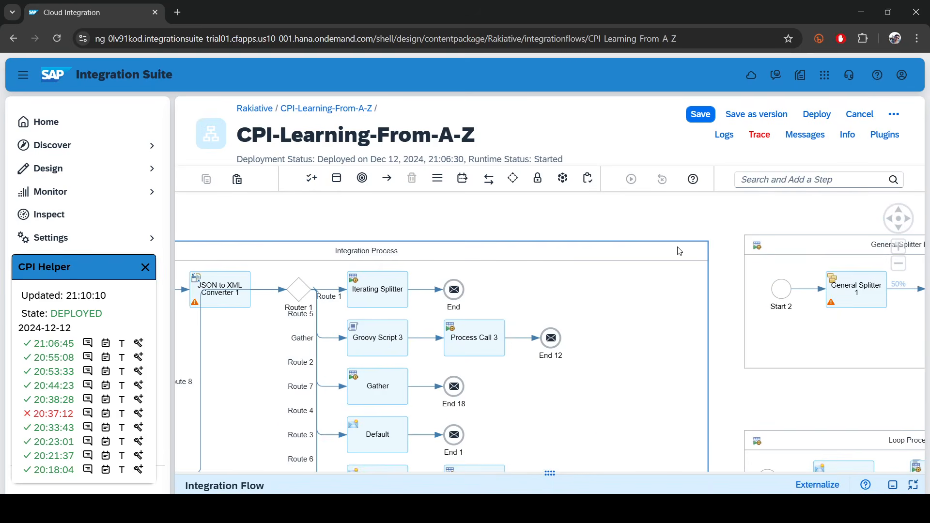
pyautogui.click(679, 251)
pyautogui.click(723, 453)
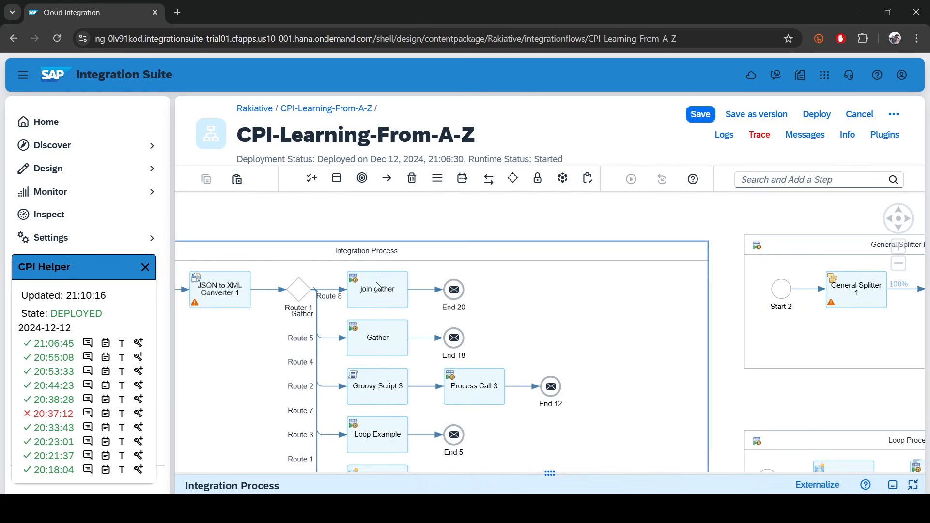
# Add a Local Integration Process in the empty area left of the Iterating Splitter Process and widen it.
pyautogui.click(610, 248)
pyautogui.scroll(-5, 630, 249)
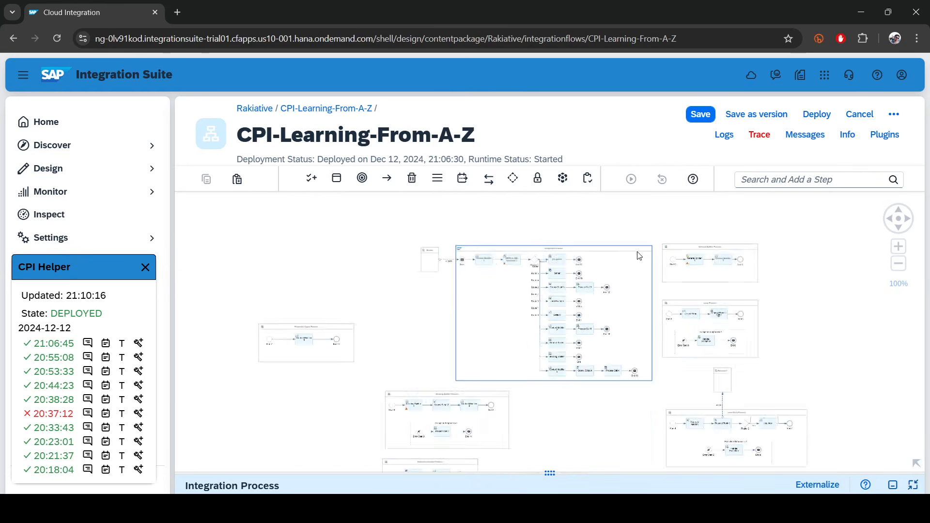
pyautogui.click(755, 174)
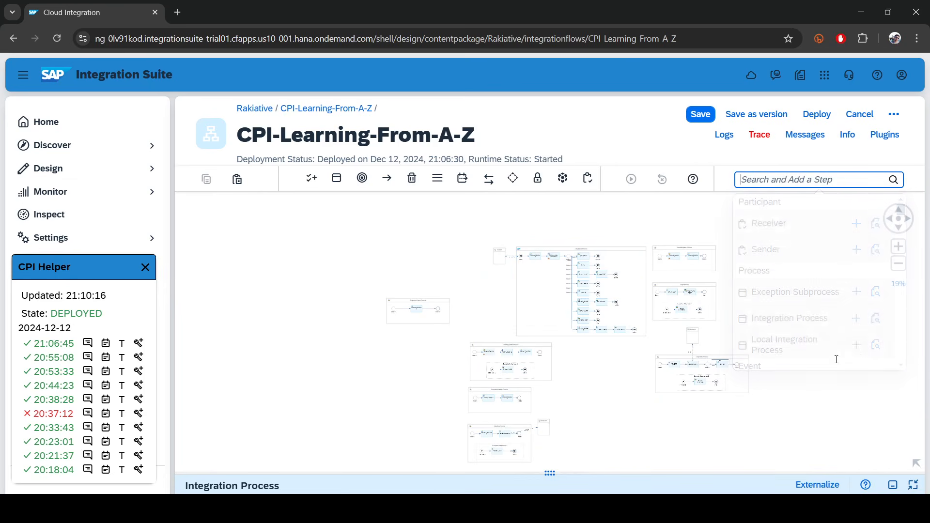
pyautogui.click(317, 371)
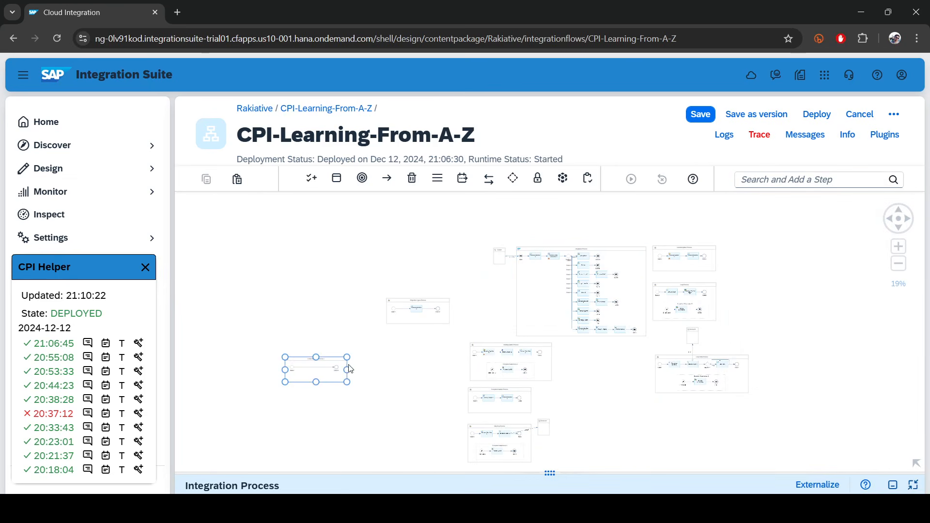
pyautogui.moveTo(347, 370); pyautogui.dragTo(450, 370)
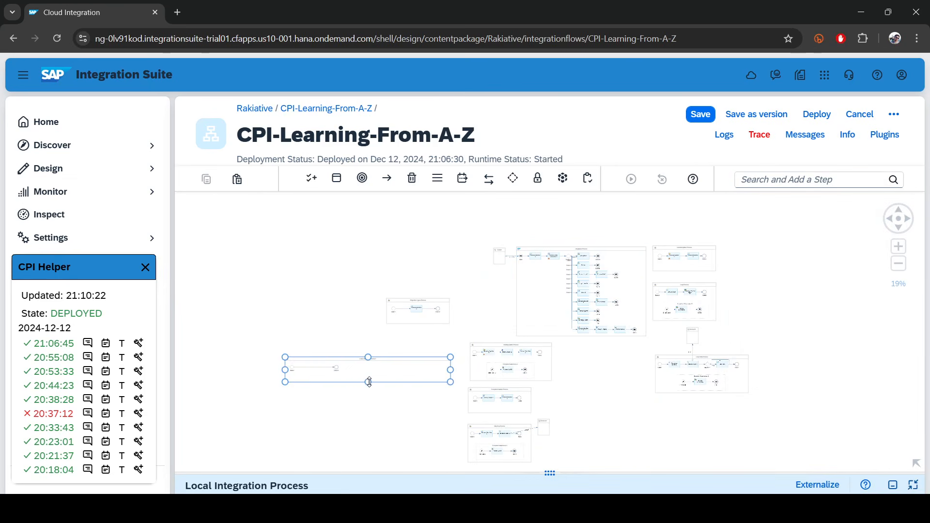
# Extend the new Local Integration Process downward and move it below the process containing the Gather 1 step.
pyautogui.moveTo(369, 382); pyautogui.dragTo(364, 450)
pyautogui.moveTo(313, 299); pyautogui.dragTo(366, 186)
pyautogui.moveTo(419, 254); pyautogui.dragTo(573, 398)
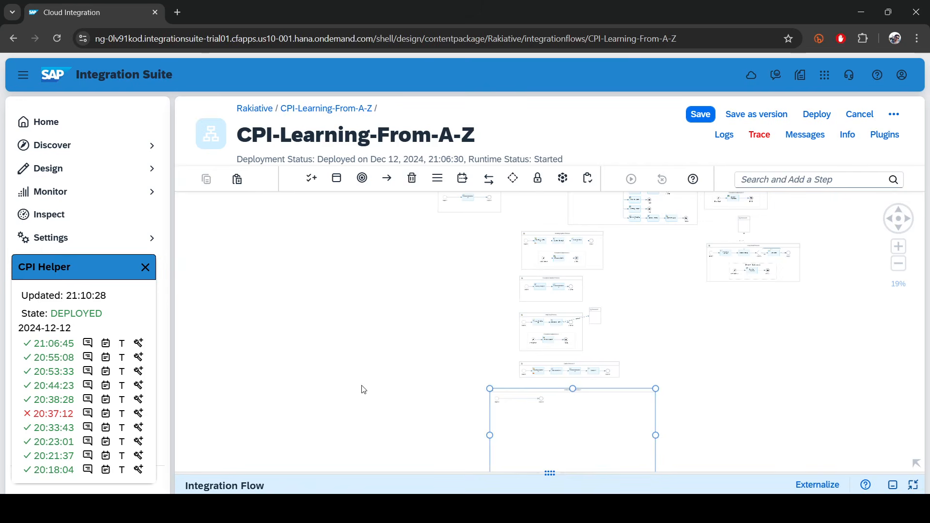
pyautogui.moveTo(363, 390); pyautogui.dragTo(331, 319)
pyautogui.scroll(5, 488, 326)
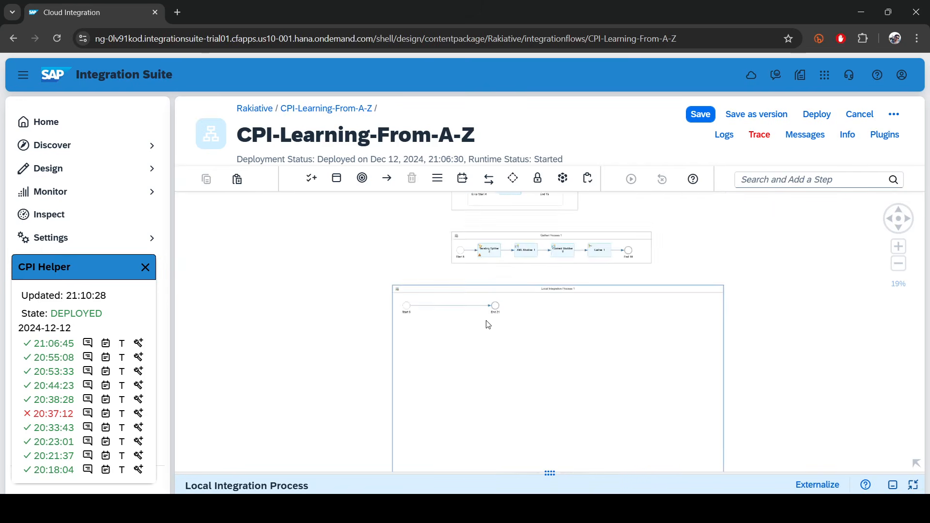
# Rename the new Local Integration Process as join gather Process 1.
pyautogui.click(487, 326)
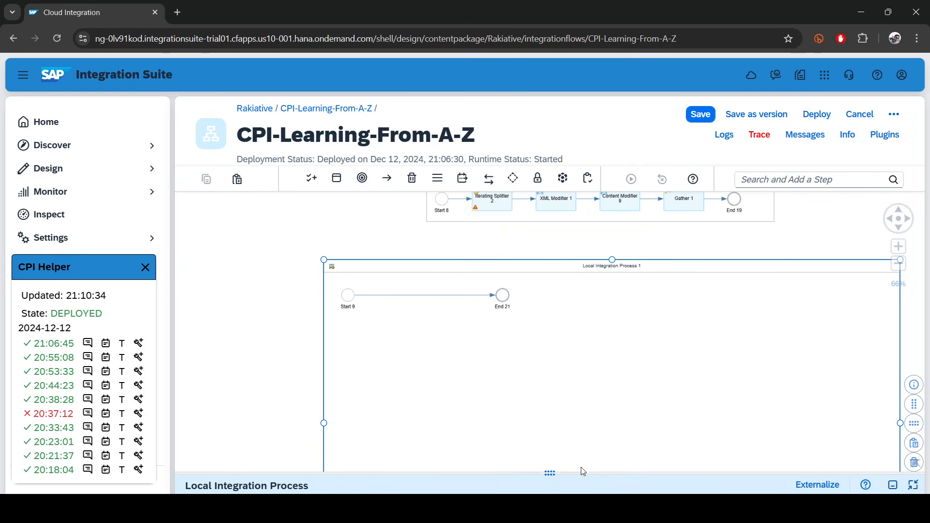
pyautogui.moveTo(583, 471); pyautogui.dragTo(557, 324)
pyautogui.doubleClick(292, 398)
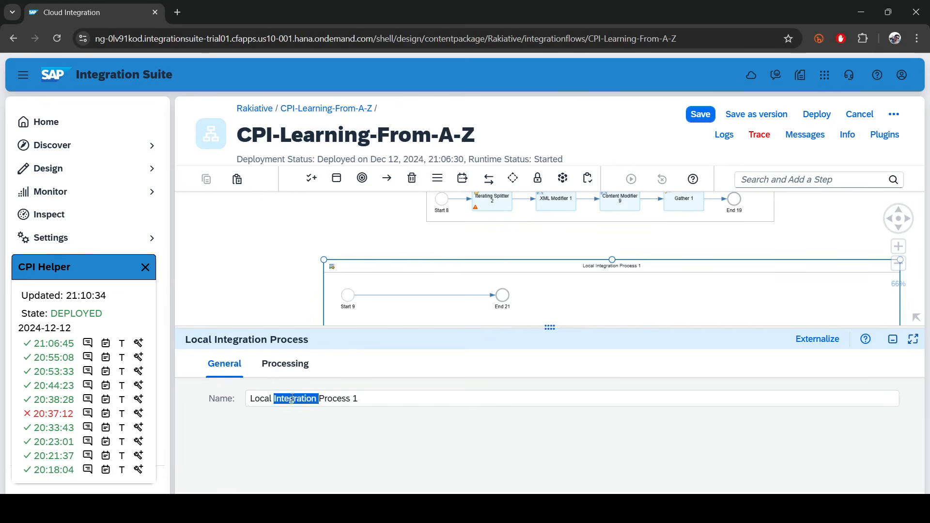
pyautogui.moveTo(292, 398); pyautogui.dragTo(199, 395)
pyautogui.press('BackSpace')
pyautogui.write('join')
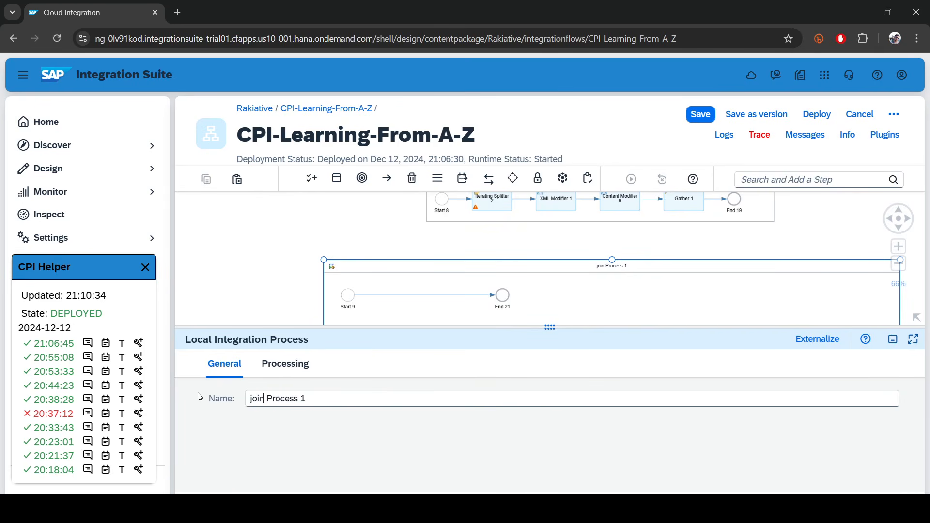
pyautogui.write(' gather')
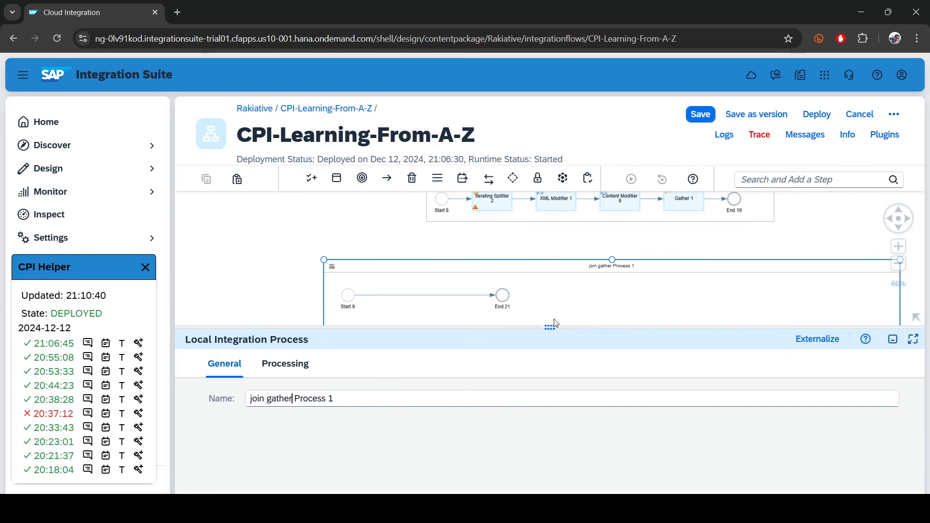
pyautogui.moveTo(550, 330); pyautogui.dragTo(462, 467)
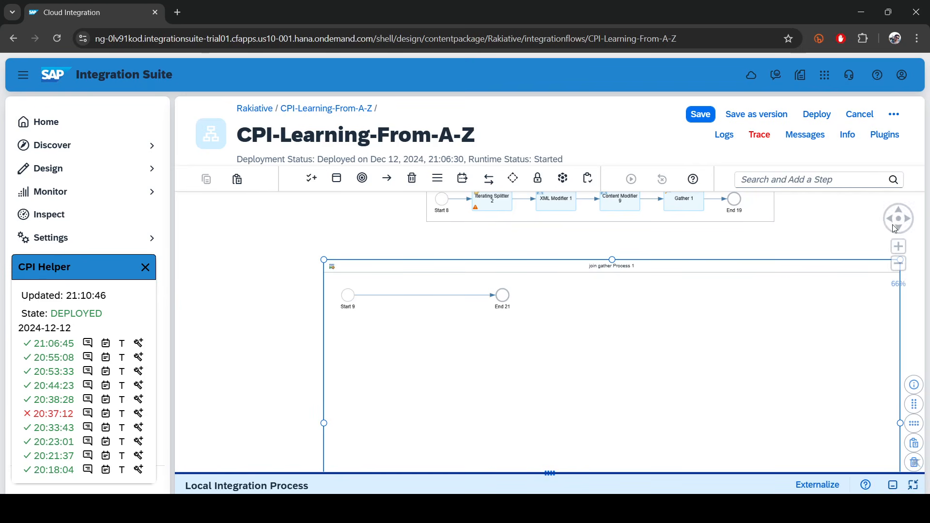
# Assign join gather Process 1 as the local integration process of the join gather Process Call and open that process.
pyautogui.click(522, 245)
pyautogui.scroll(-6, 522, 244)
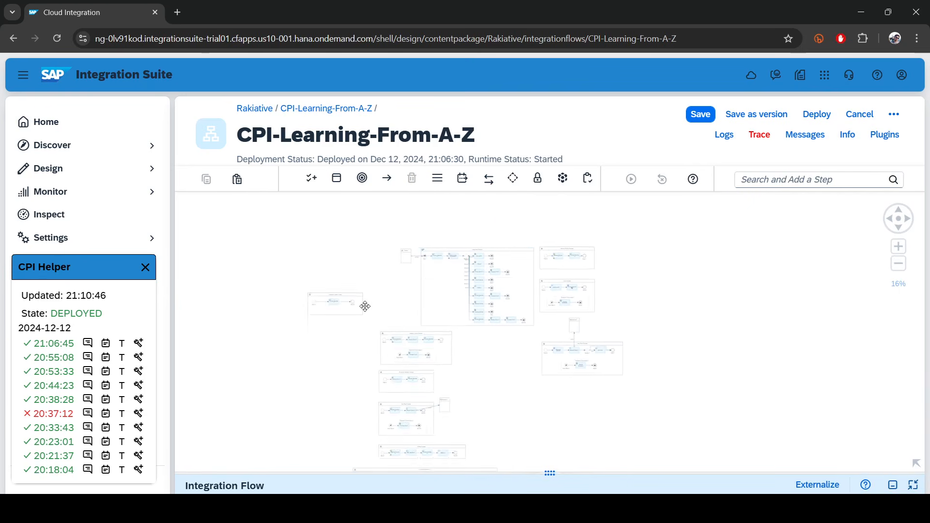
pyautogui.scroll(3, 477, 298)
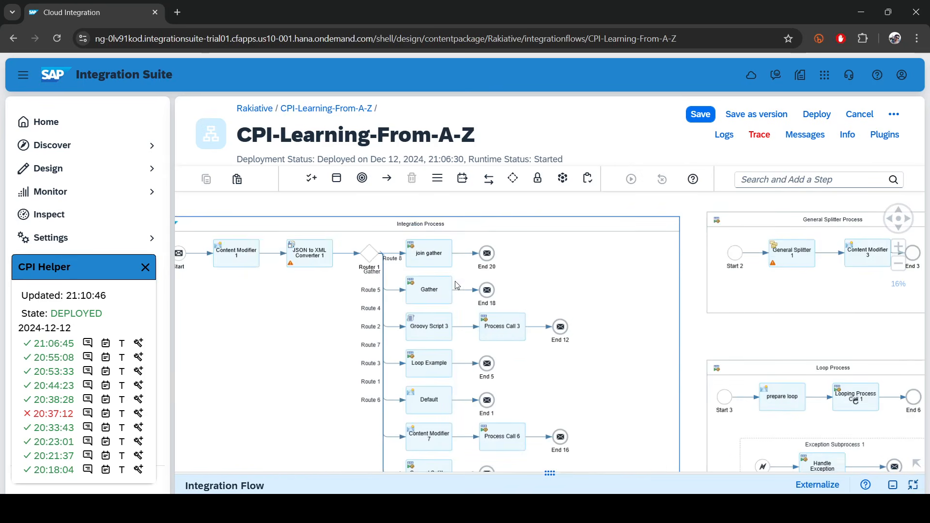
pyautogui.click(424, 248)
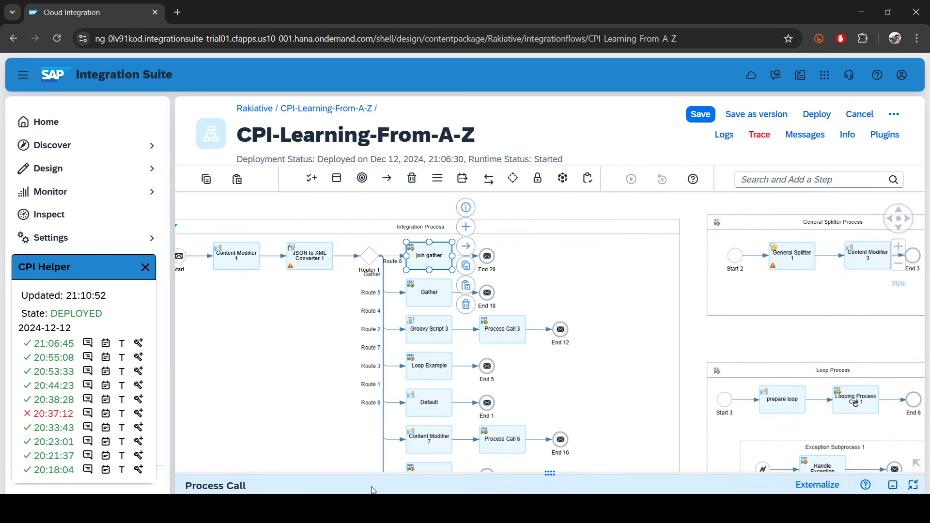
pyautogui.moveTo(571, 473); pyautogui.dragTo(423, 231)
pyautogui.click(282, 254)
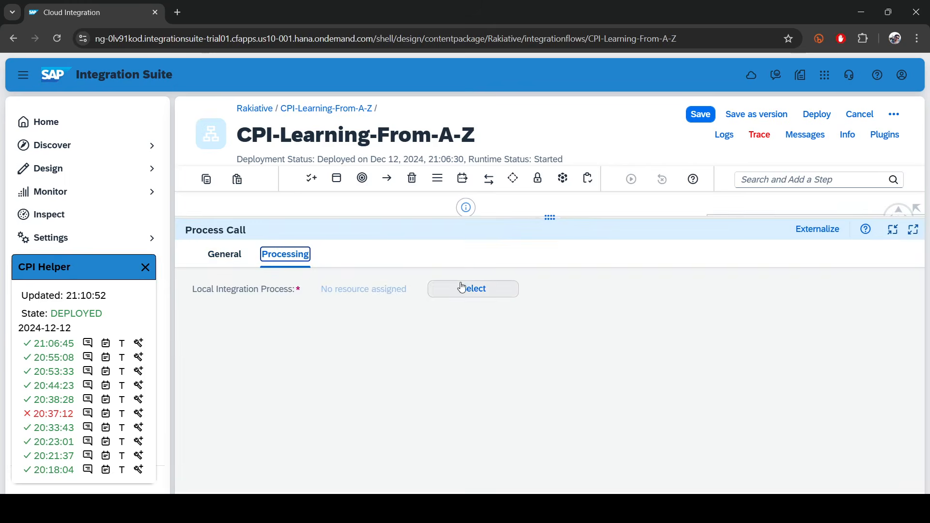
pyautogui.click(477, 289)
pyautogui.click(480, 300)
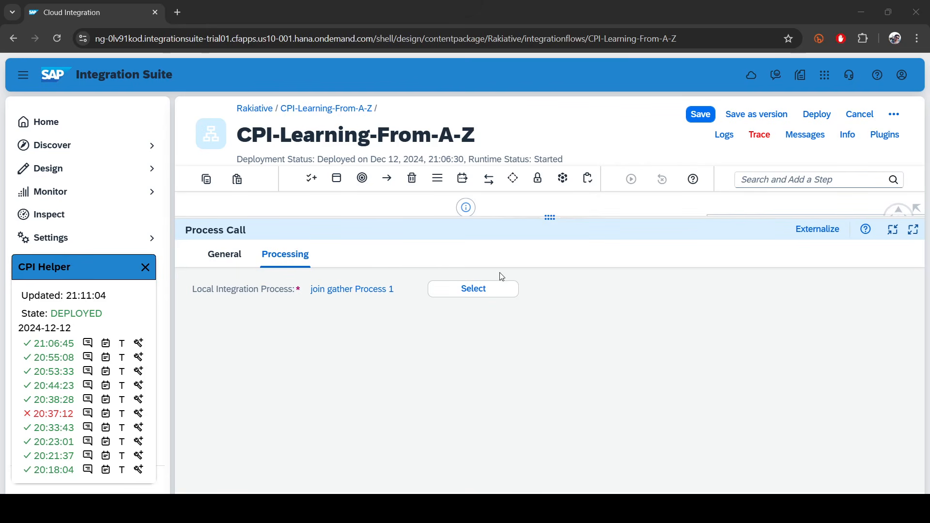
pyautogui.click(352, 289)
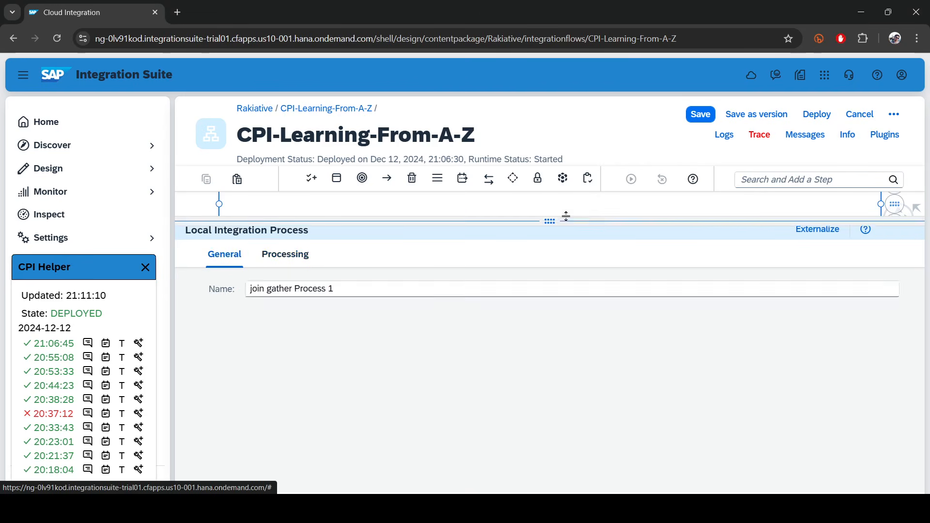
pyautogui.moveTo(566, 216); pyautogui.dragTo(566, 482)
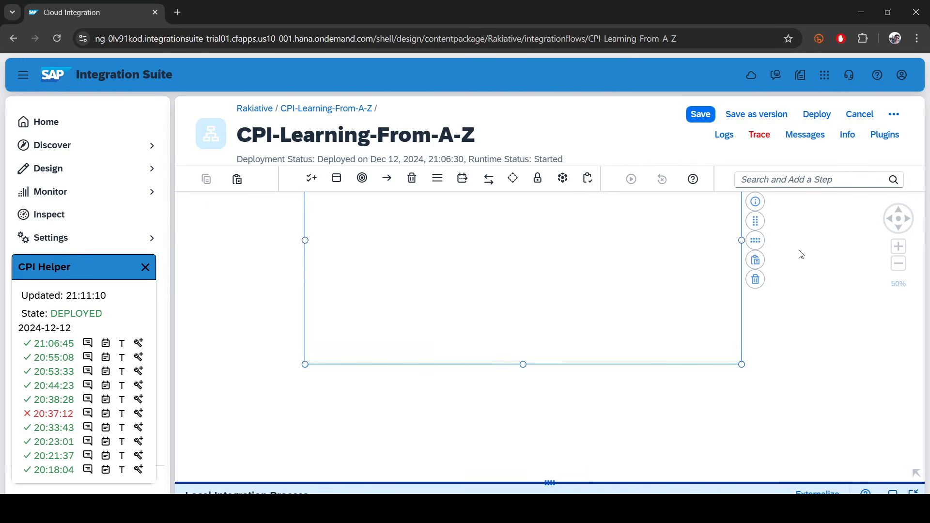
pyautogui.click(802, 293)
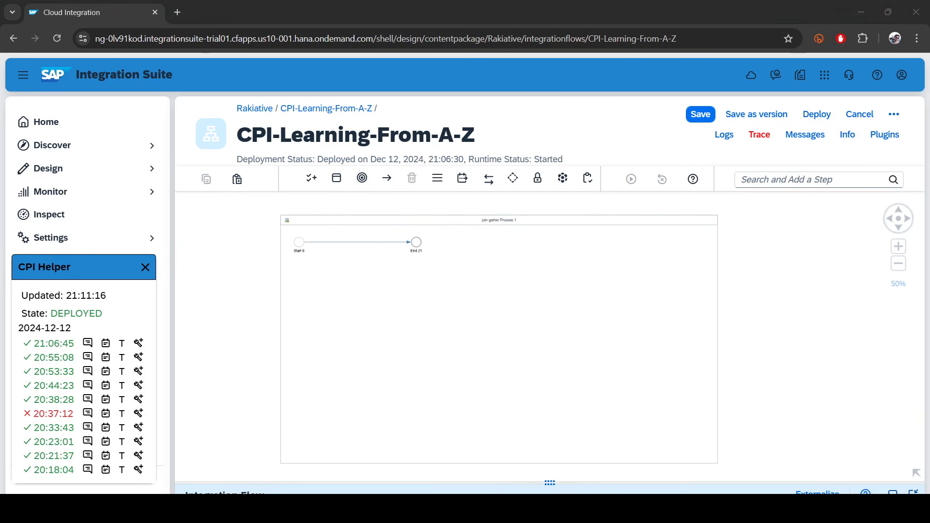
# Add an Iterating Splitter beside the start event of join gather Process 1.
pyautogui.click(797, 182)
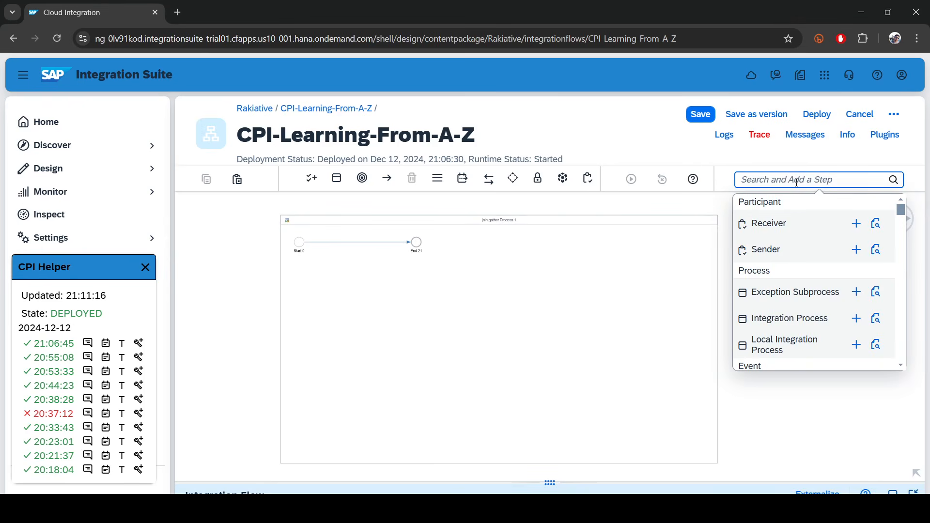
pyautogui.write('it')
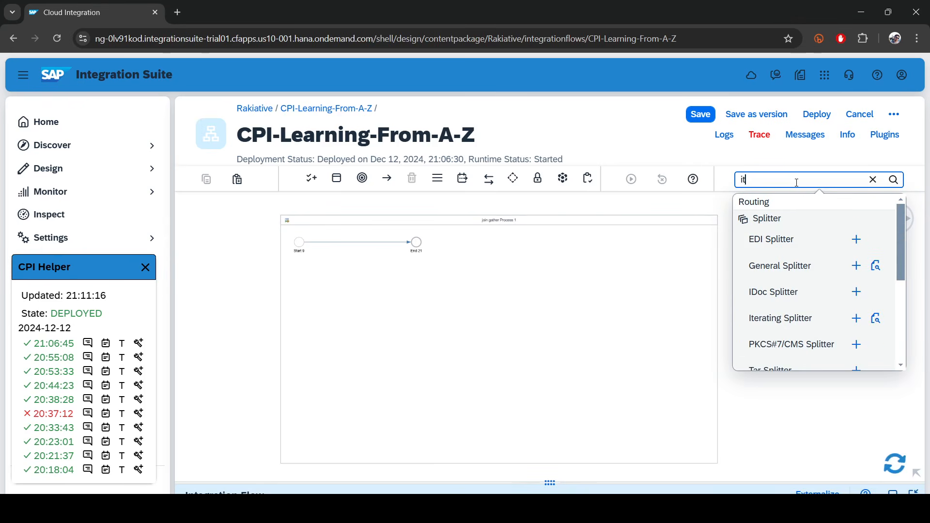
pyautogui.click(857, 318)
pyautogui.click(325, 245)
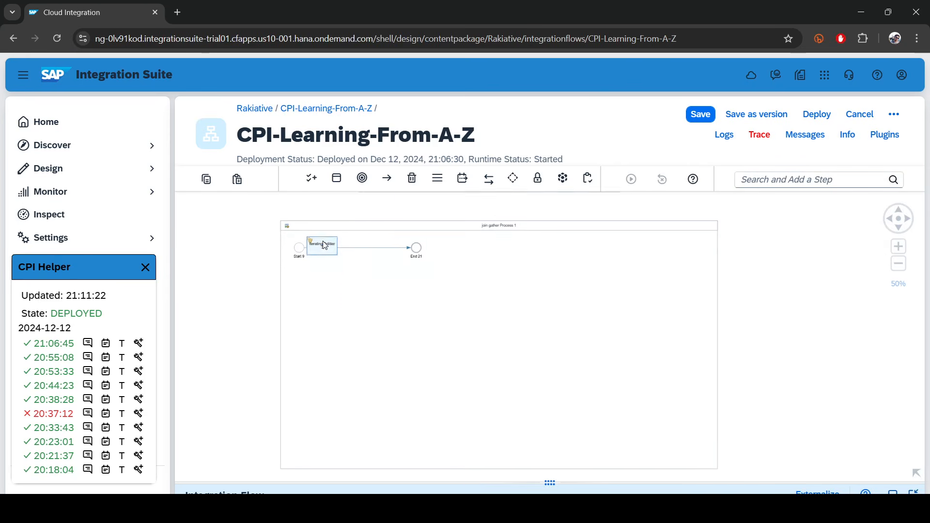
# Move the end event of join gather Process 1 farther from the start and insert an XML Modifier on the connection.
pyautogui.moveTo(415, 263); pyautogui.dragTo(606, 306)
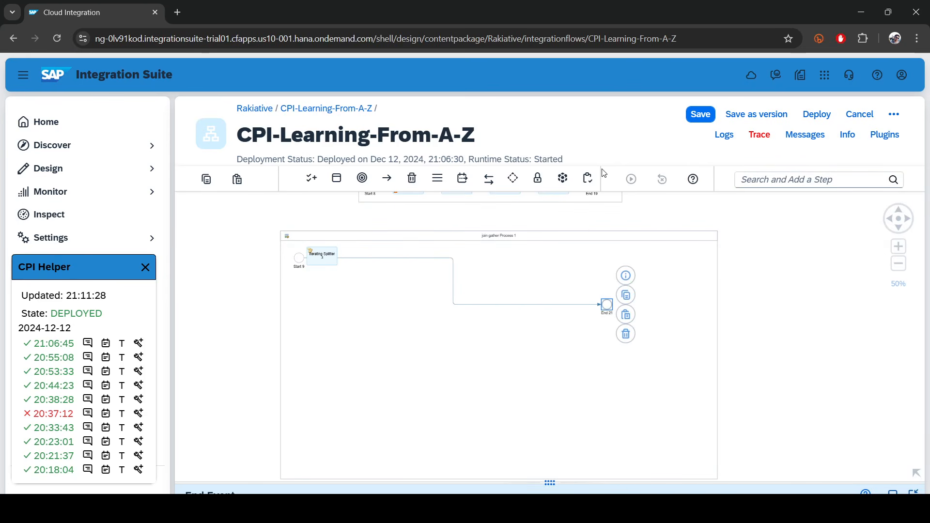
pyautogui.click(769, 182)
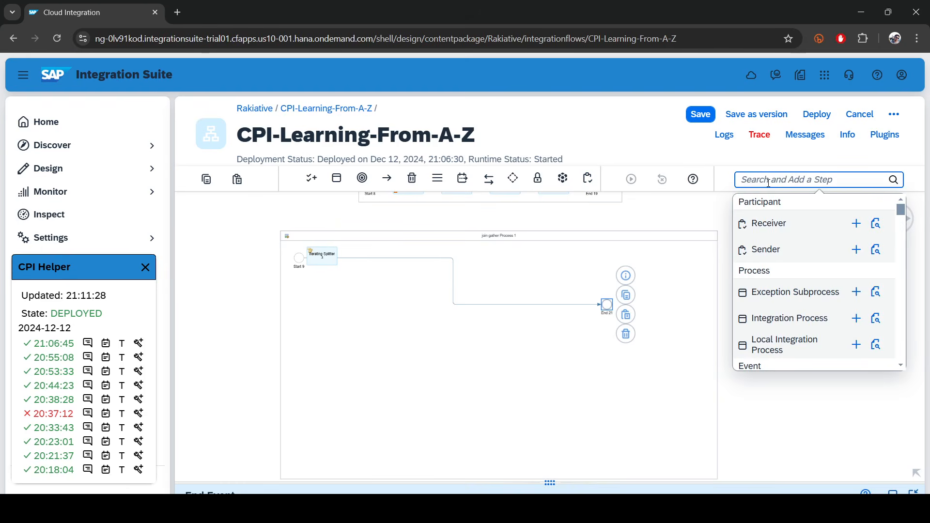
pyautogui.write('xm')
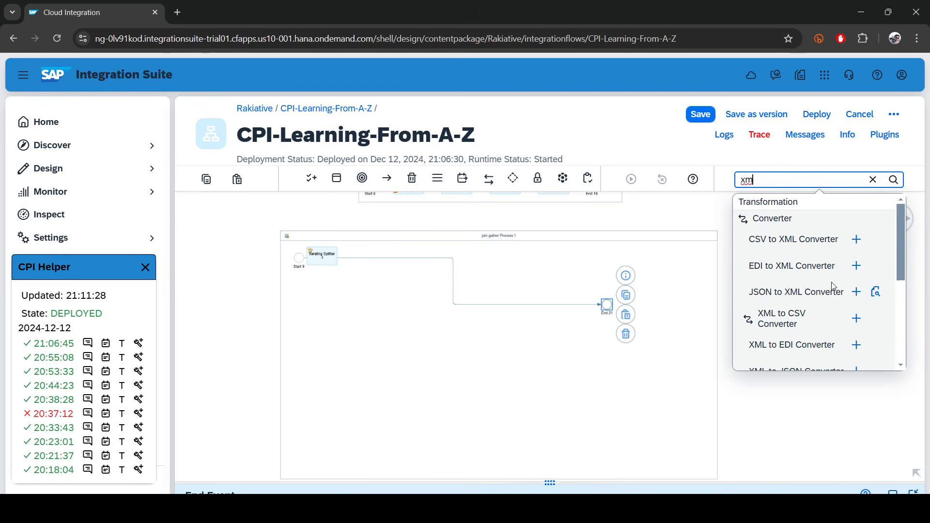
pyautogui.scroll(-5, 834, 286)
pyautogui.click(854, 276)
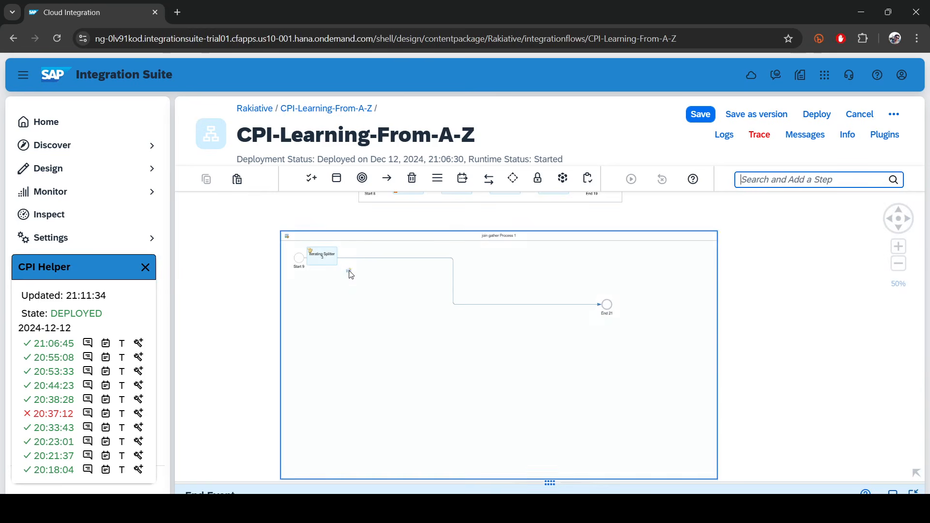
pyautogui.click(388, 257)
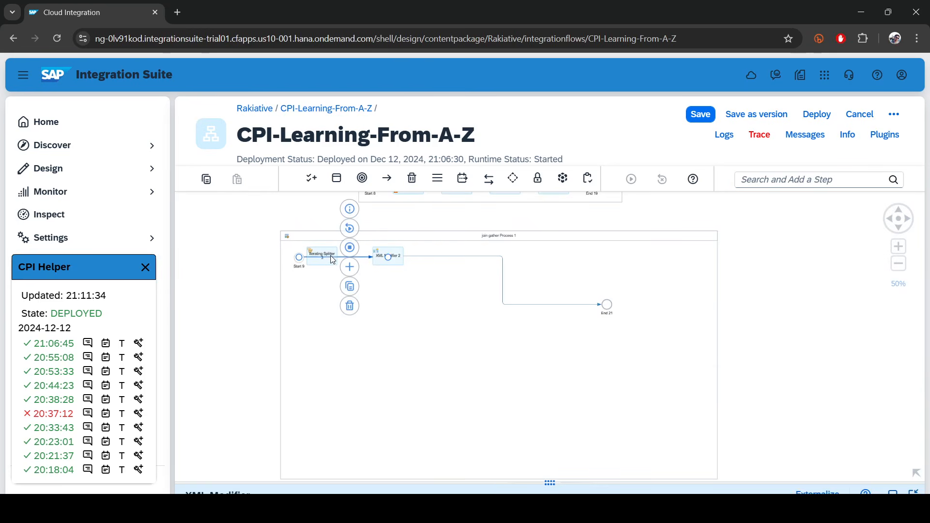
# Replace the unconnected Iterating Splitter with a new one between the start event and XML Modifier 2, and auto-arrange the process horizontally.
pyautogui.moveTo(331, 258); pyautogui.dragTo(341, 293)
pyautogui.click(367, 336)
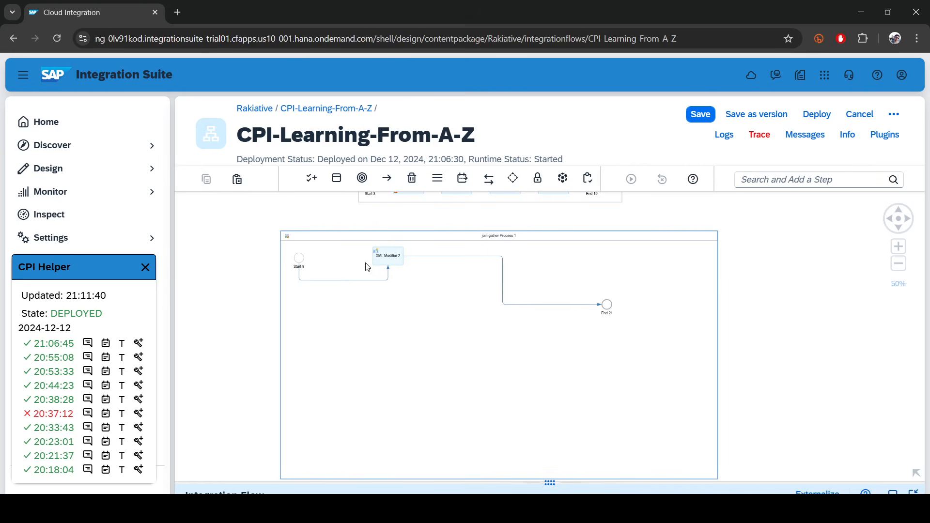
pyautogui.click(809, 181)
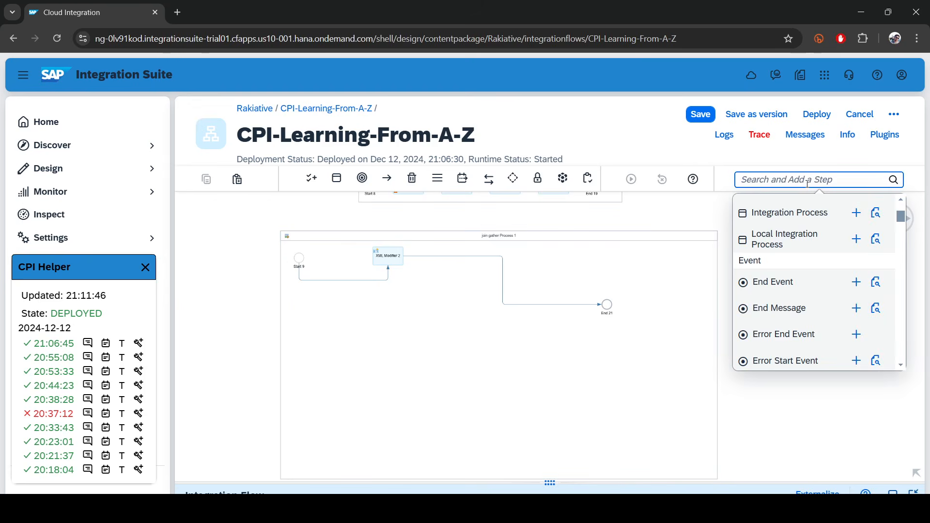
pyautogui.write('it')
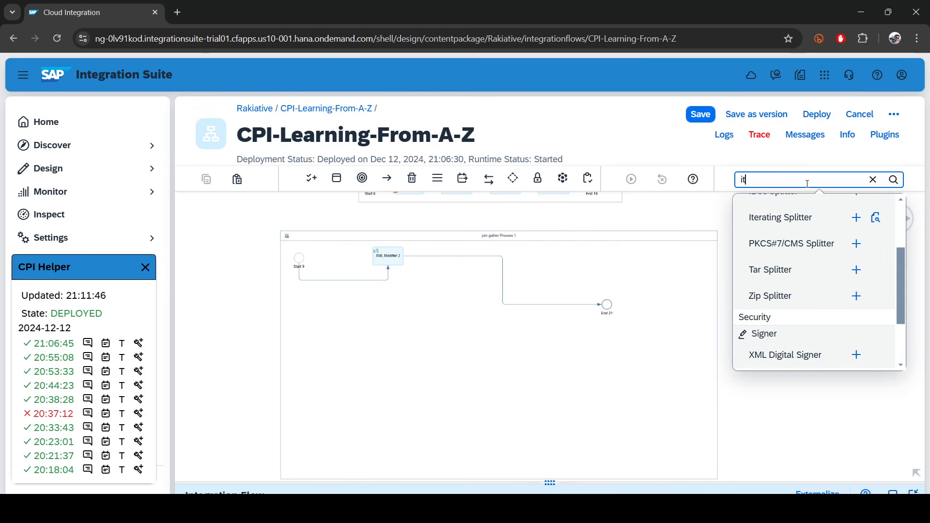
pyautogui.click(856, 217)
pyautogui.click(332, 284)
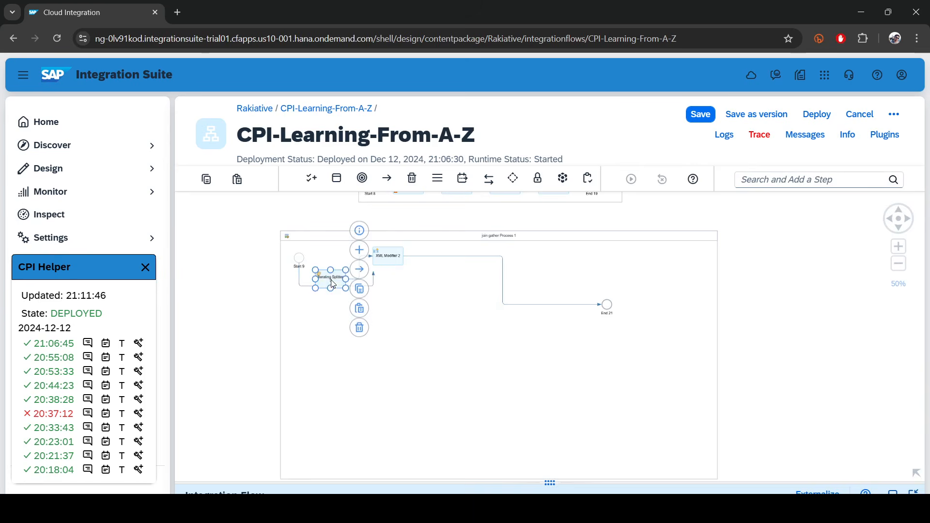
pyautogui.click(669, 236)
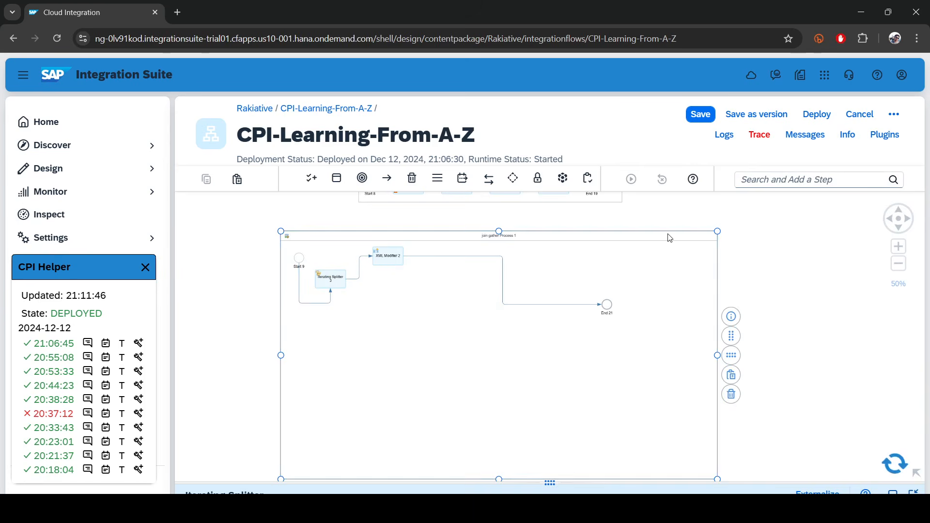
pyautogui.click(732, 356)
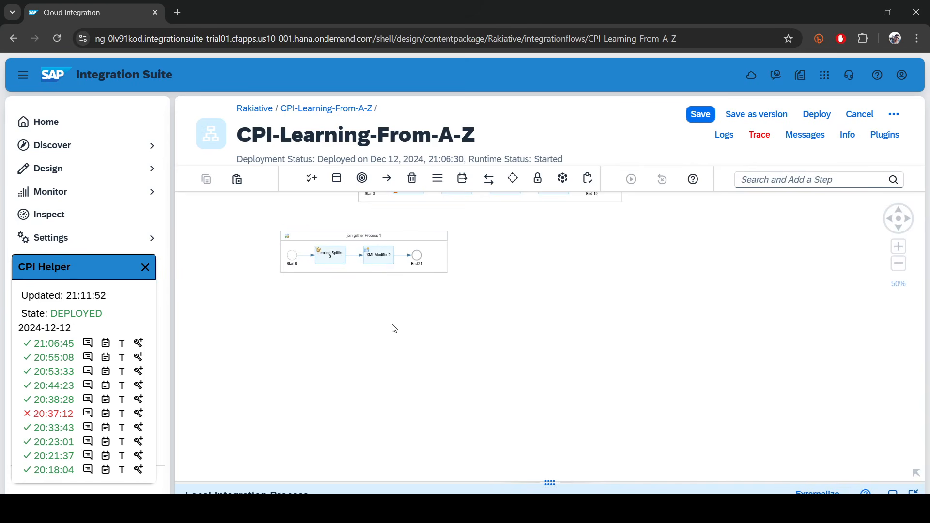
# Set the Iterating Splitter in join gather Process 1 to expression type XPath with expression /root/row and grouping 1.
pyautogui.moveTo(393, 325); pyautogui.dragTo(419, 350)
pyautogui.scroll(5, 401, 305)
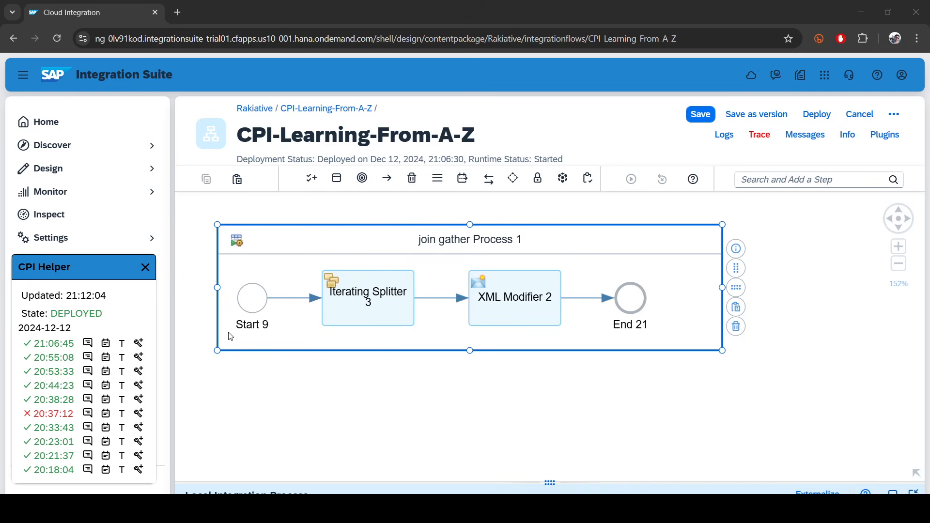
pyautogui.click(393, 294)
pyautogui.moveTo(562, 485); pyautogui.dragTo(550, 235)
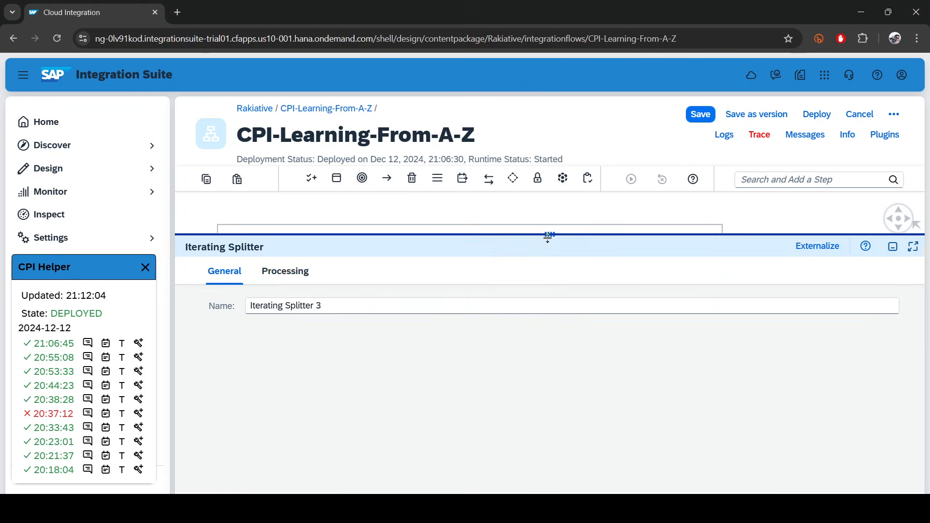
pyautogui.click(285, 271)
pyautogui.click(342, 309)
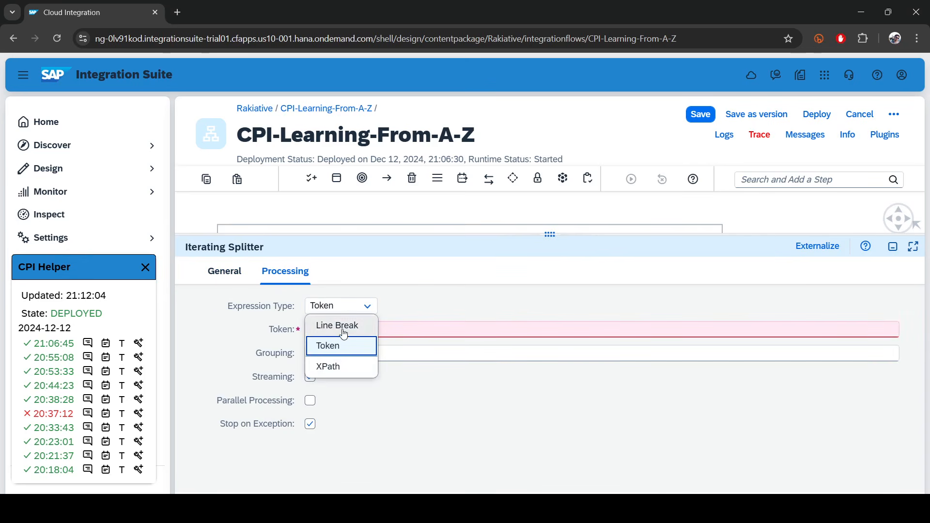
pyautogui.click(330, 368)
pyautogui.click(351, 328)
pyautogui.write('/root/row')
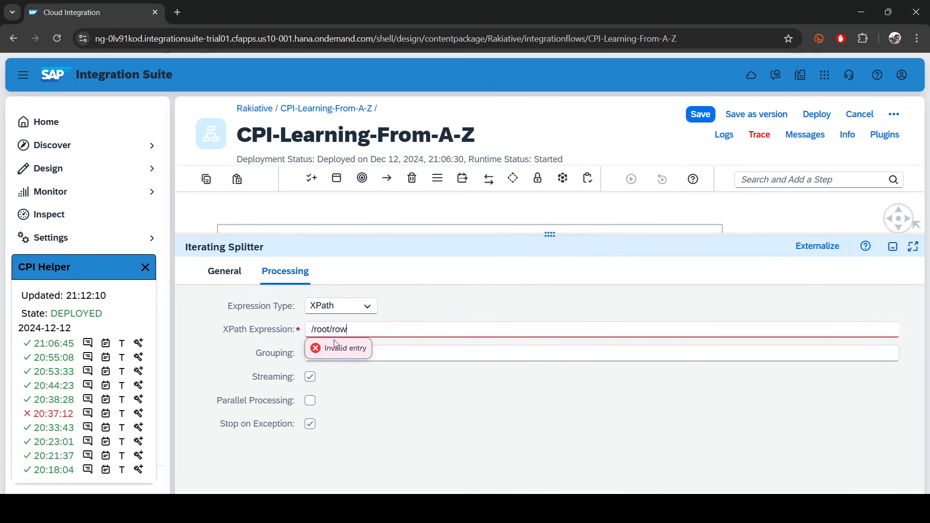
pyautogui.click(429, 350)
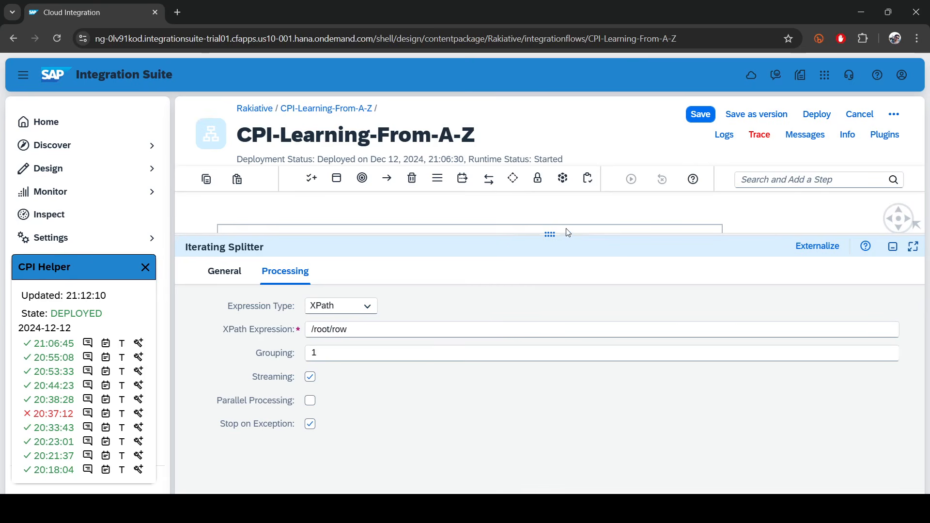
pyautogui.moveTo(568, 232); pyautogui.dragTo(552, 373)
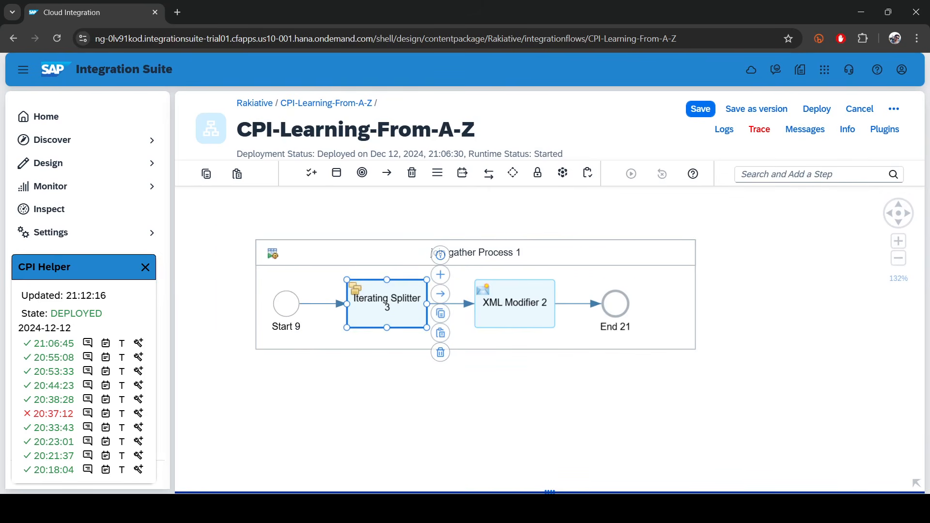
# Enable Remove XML Declaration in the processing settings of XML Modifier 2.
pyautogui.click(532, 311)
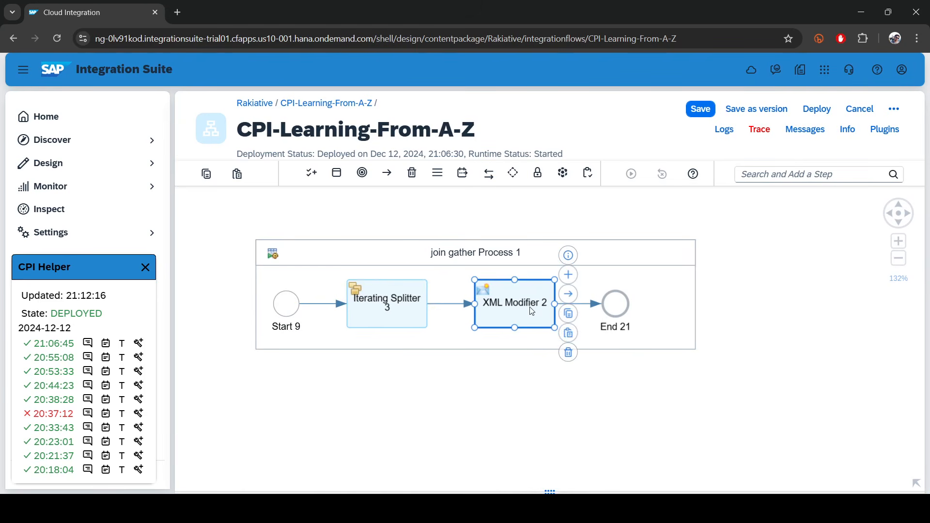
pyautogui.moveTo(554, 491); pyautogui.dragTo(550, 280)
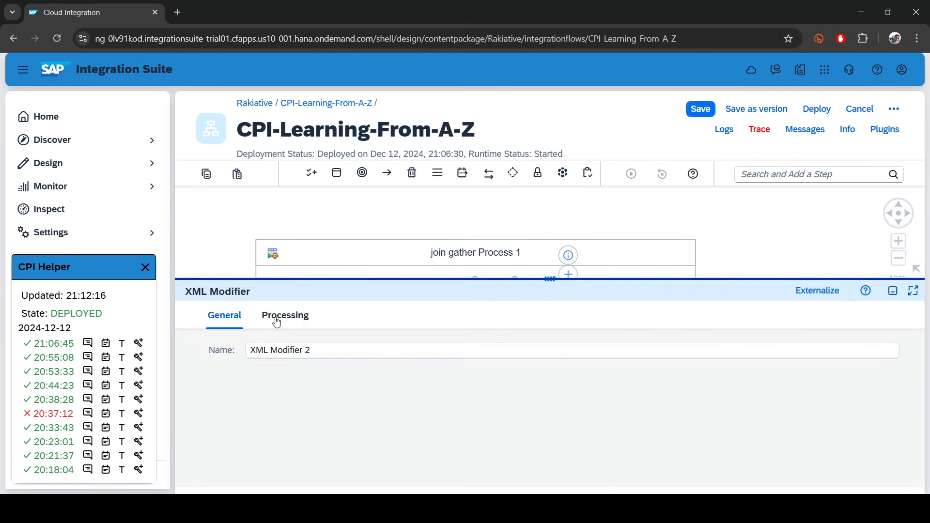
pyautogui.click(285, 316)
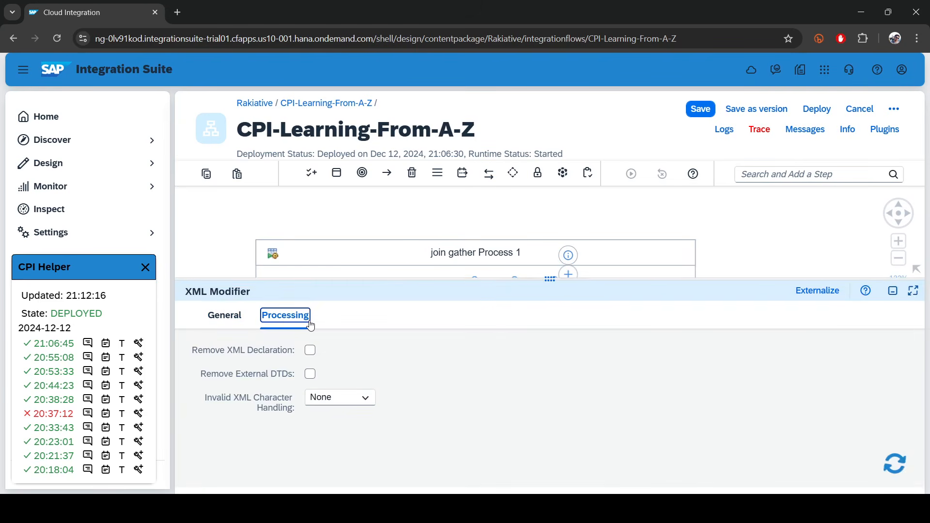
pyautogui.click(310, 353)
pyautogui.moveTo(576, 276); pyautogui.dragTo(525, 383)
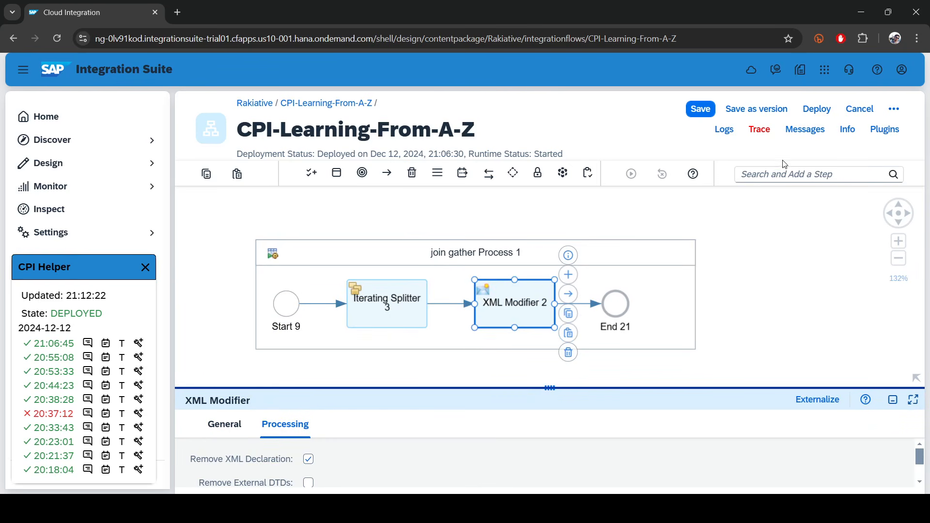
# Insert a Parallel Multicast between XML Modifier 2 and the end event, moving the end event farther away to make room.
pyautogui.click(782, 173)
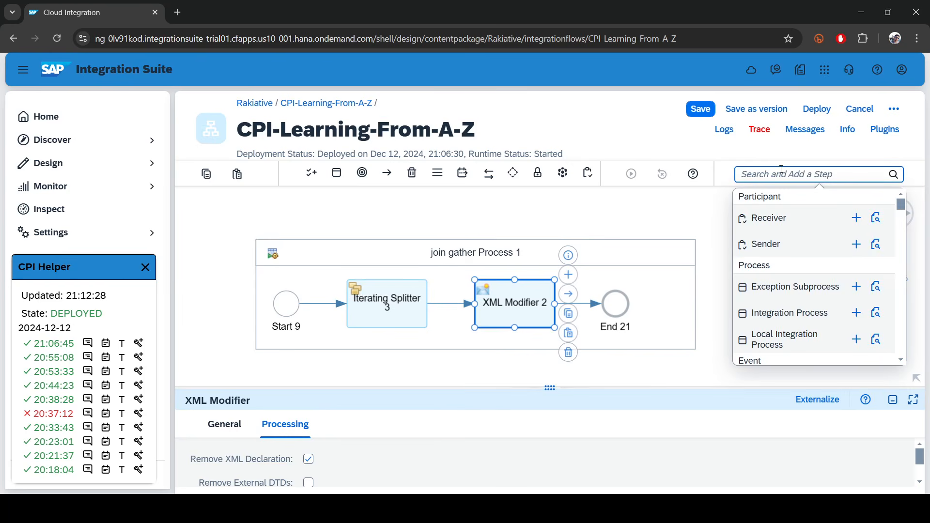
pyautogui.write('mul')
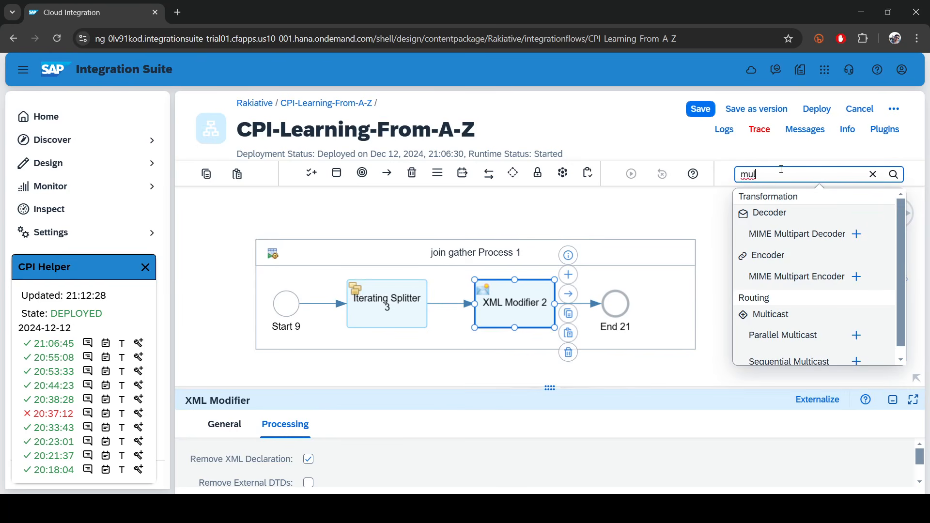
pyautogui.write('tic')
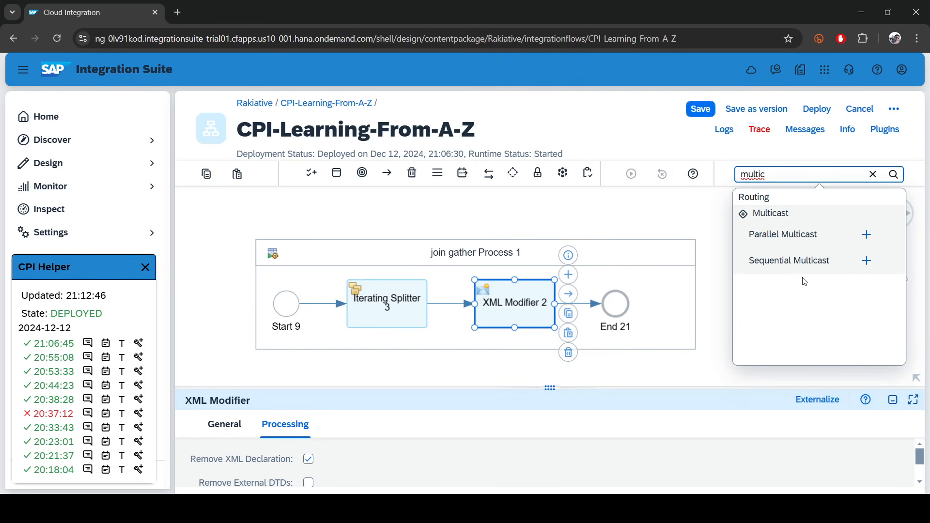
pyautogui.click(871, 236)
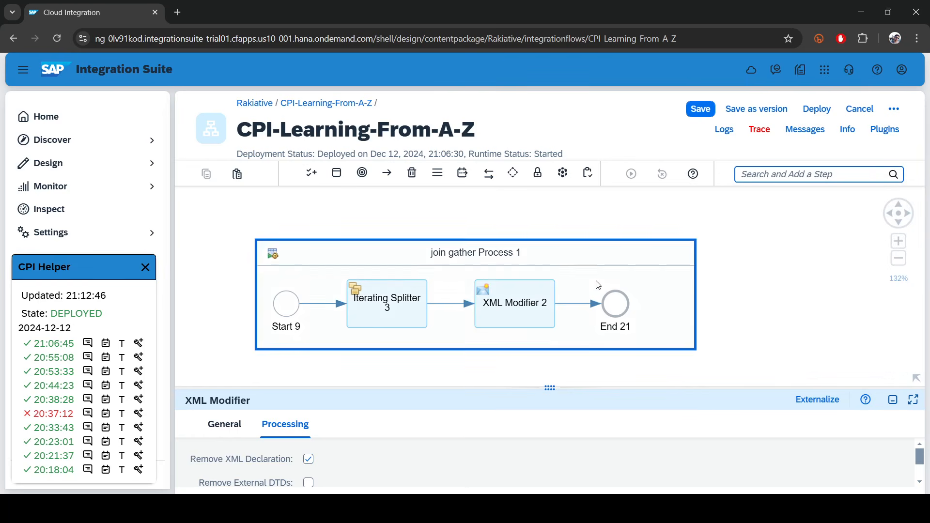
pyautogui.click(588, 305)
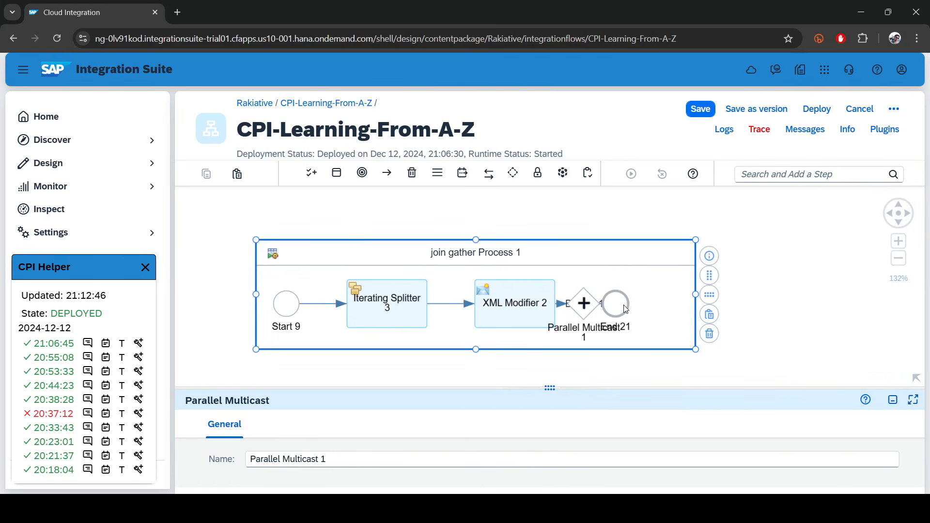
pyautogui.moveTo(624, 308); pyautogui.dragTo(676, 307)
pyautogui.moveTo(583, 306); pyautogui.dragTo(596, 307)
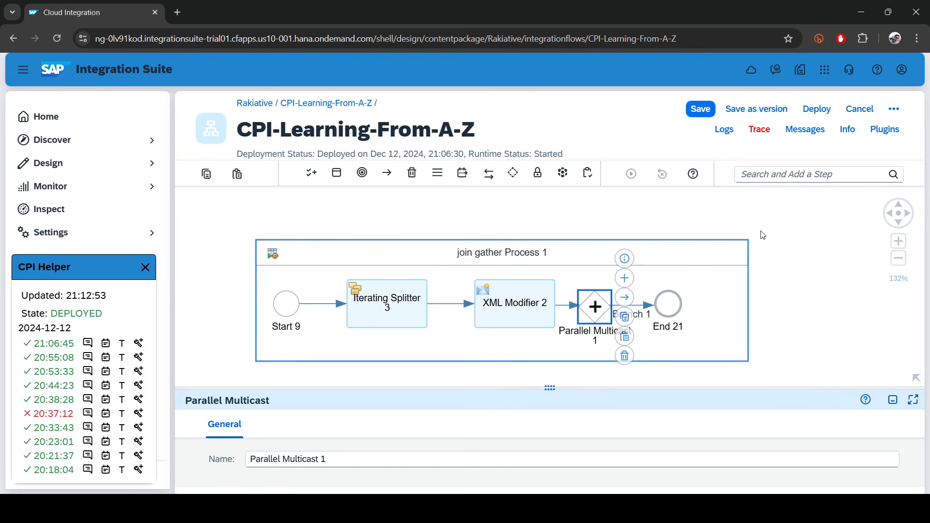
# Replace the Parallel Multicast with a Sequential Multicast between XML Modifier 2 and the end event.
pyautogui.click(811, 175)
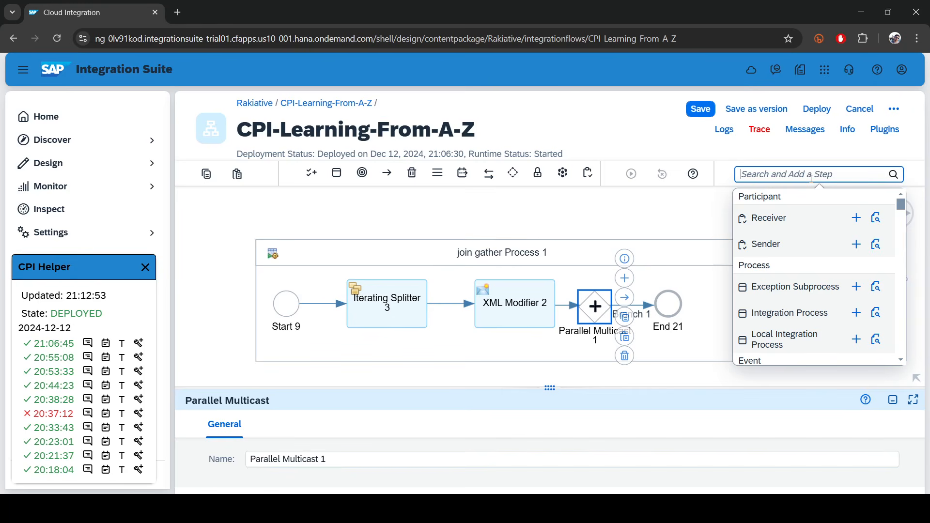
pyautogui.click(625, 355)
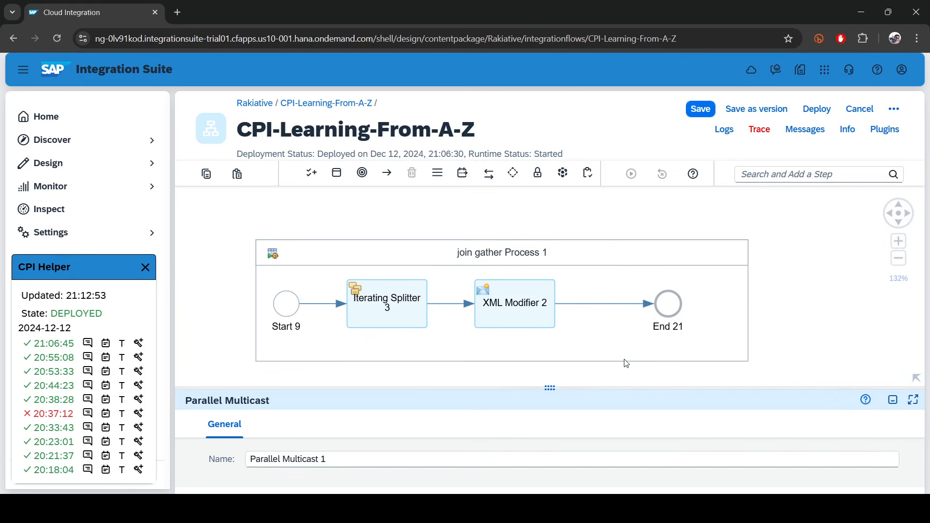
pyautogui.click(791, 175)
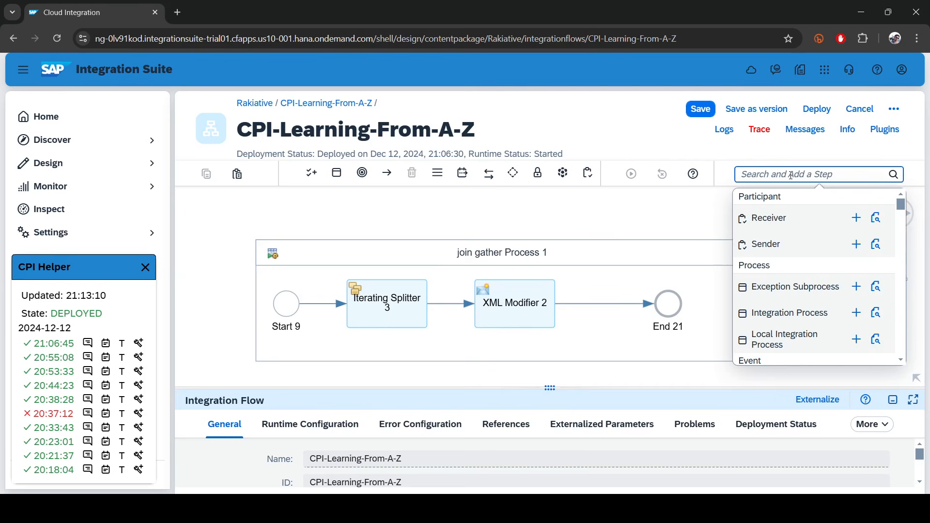
pyautogui.write('seq')
pyautogui.click(856, 233)
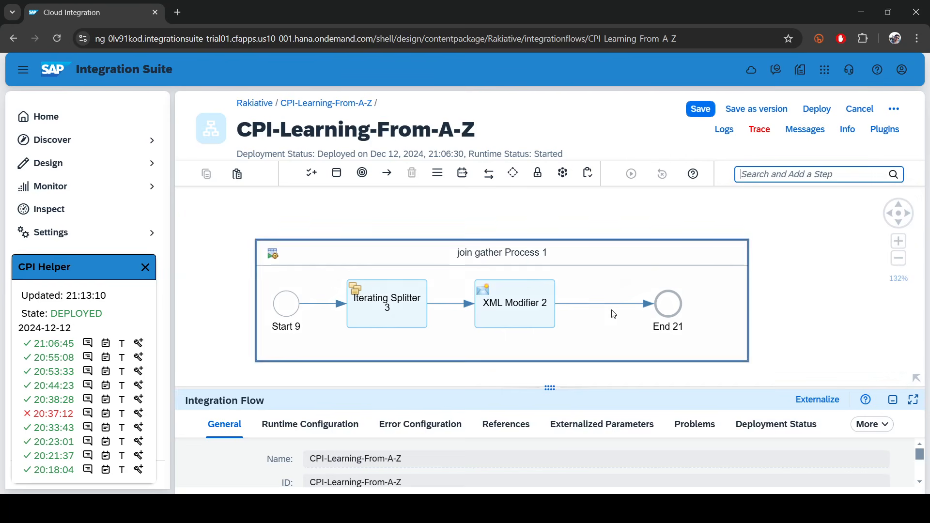
pyautogui.click(604, 308)
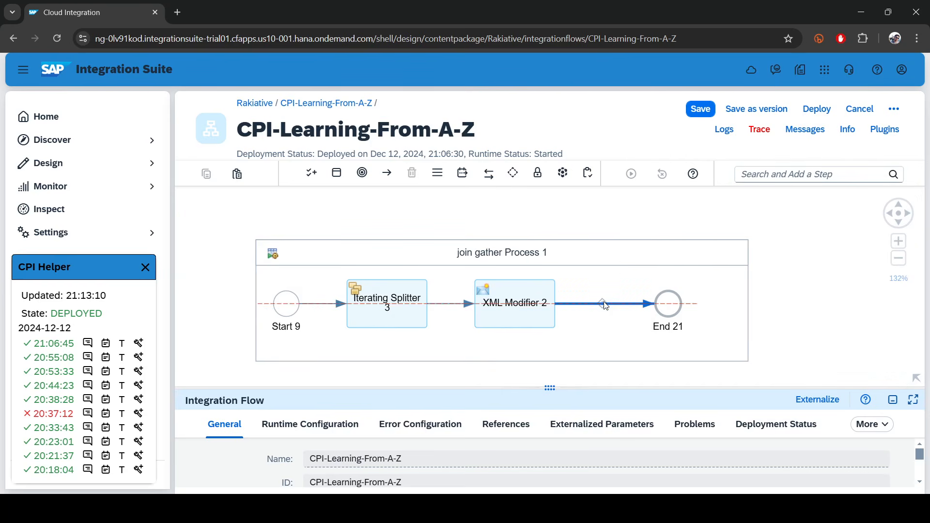
# Add a Content Modifier beside the end event of join gather Process 1 and duplicate it.
pyautogui.click(806, 174)
pyautogui.write('con')
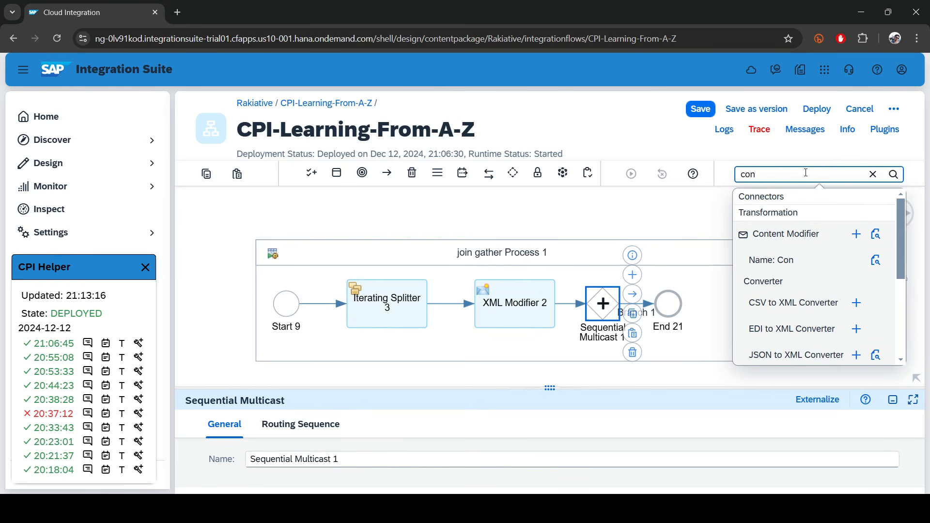
pyautogui.click(857, 234)
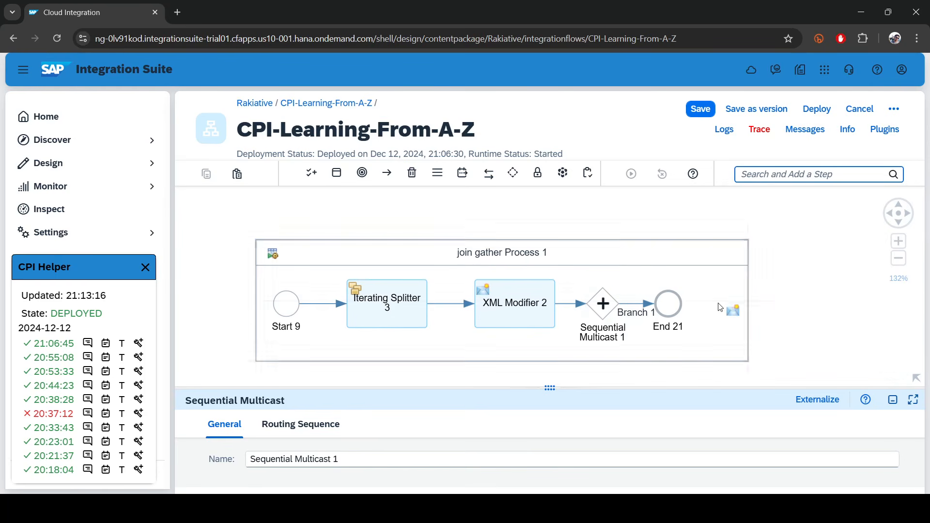
pyautogui.click(699, 282)
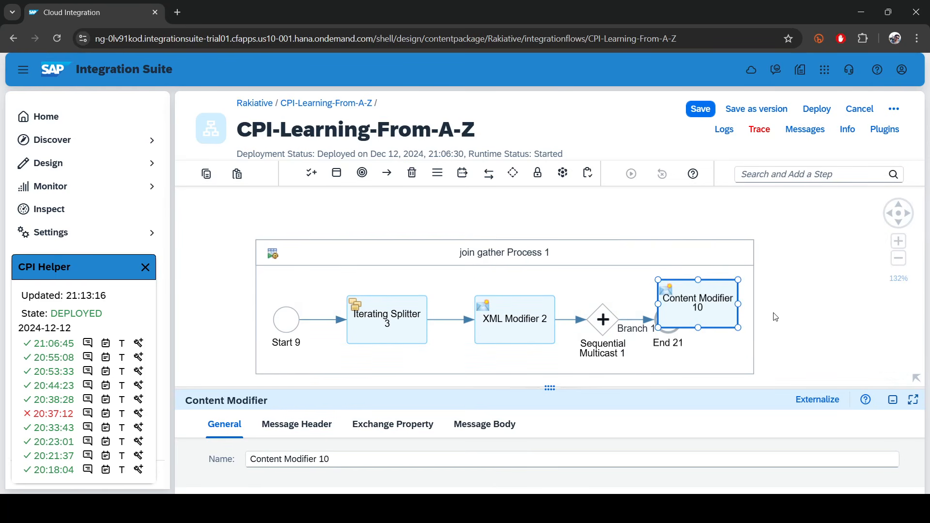
pyautogui.click(756, 308)
pyautogui.click(730, 315)
pyautogui.click(752, 333)
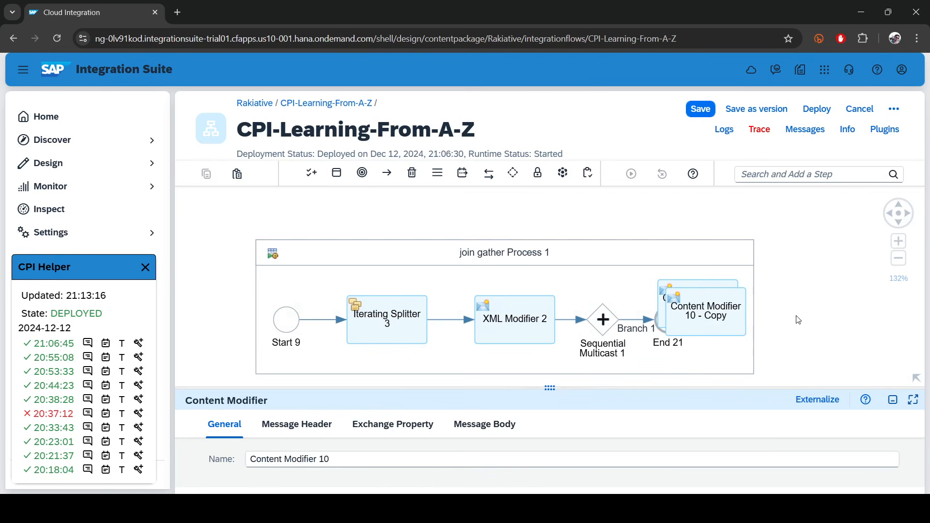
# Paste a second copy of the Content Modifier below the end event and spread the three modifiers apart around it.
pyautogui.click(723, 310)
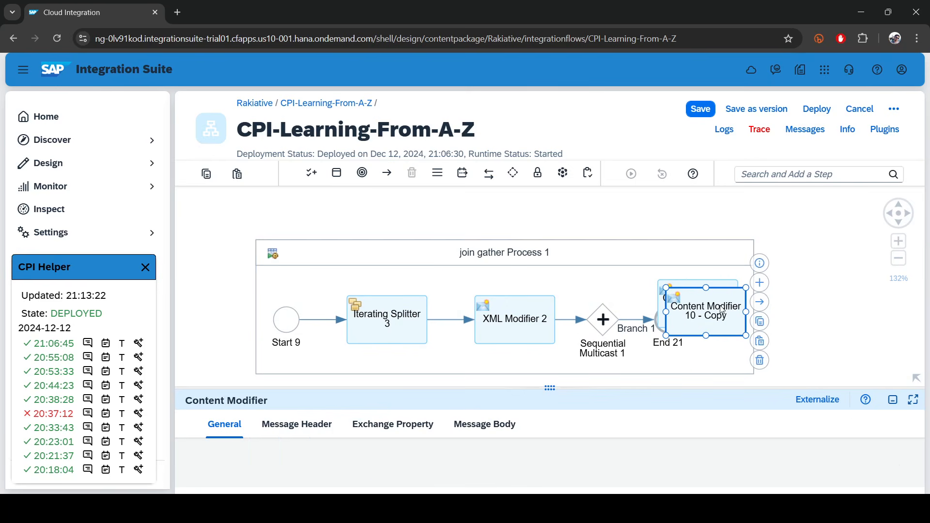
pyautogui.click(757, 342)
pyautogui.moveTo(731, 350); pyautogui.dragTo(739, 375)
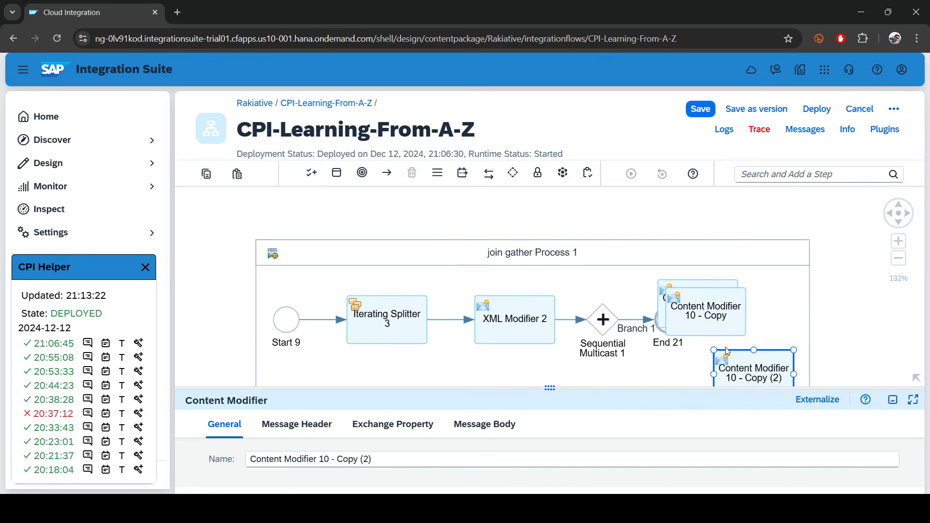
pyautogui.moveTo(711, 318); pyautogui.dragTo(789, 296)
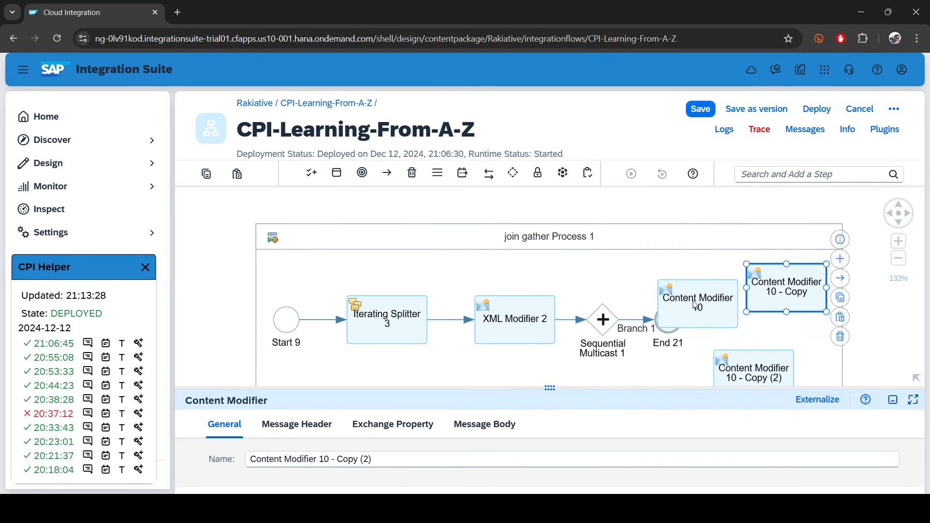
pyautogui.moveTo(697, 300); pyautogui.dragTo(672, 249)
# Connect the Sequential Multicast to each of the three Content Modifiers as separate branches.
pyautogui.click(602, 316)
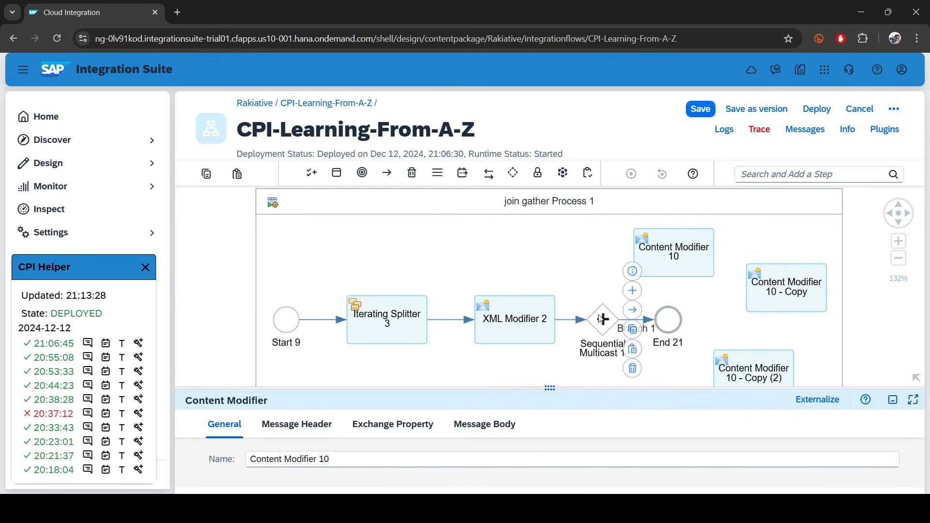
pyautogui.moveTo(638, 312); pyautogui.dragTo(671, 254)
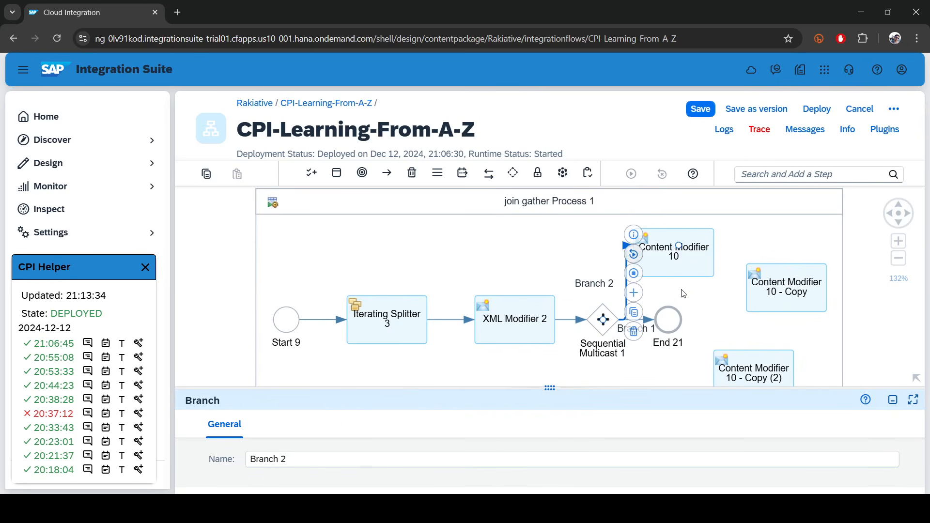
pyautogui.click(706, 305)
pyautogui.click(600, 323)
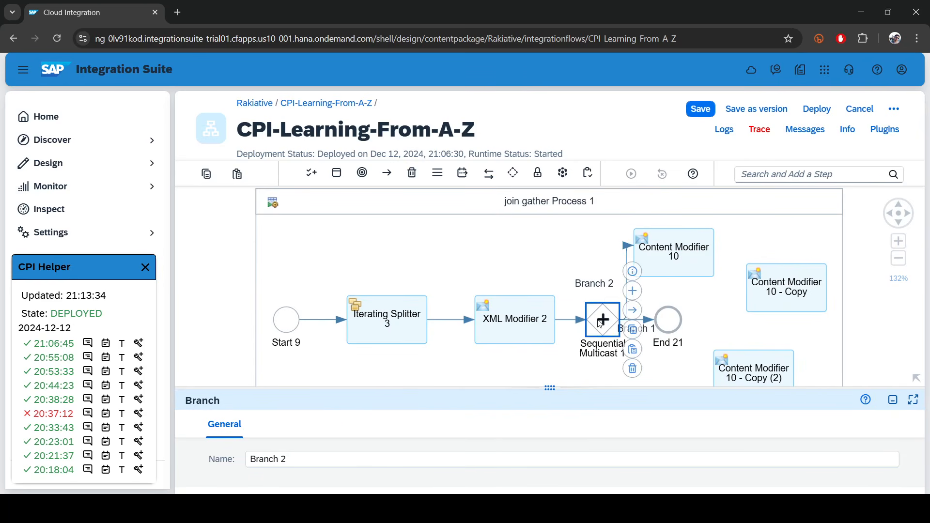
pyautogui.moveTo(633, 311); pyautogui.dragTo(776, 284)
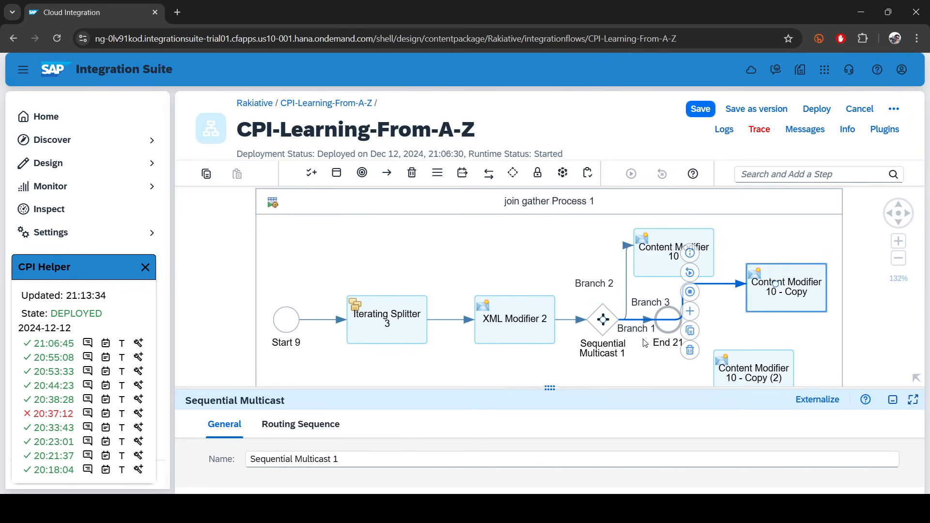
pyautogui.click(603, 319)
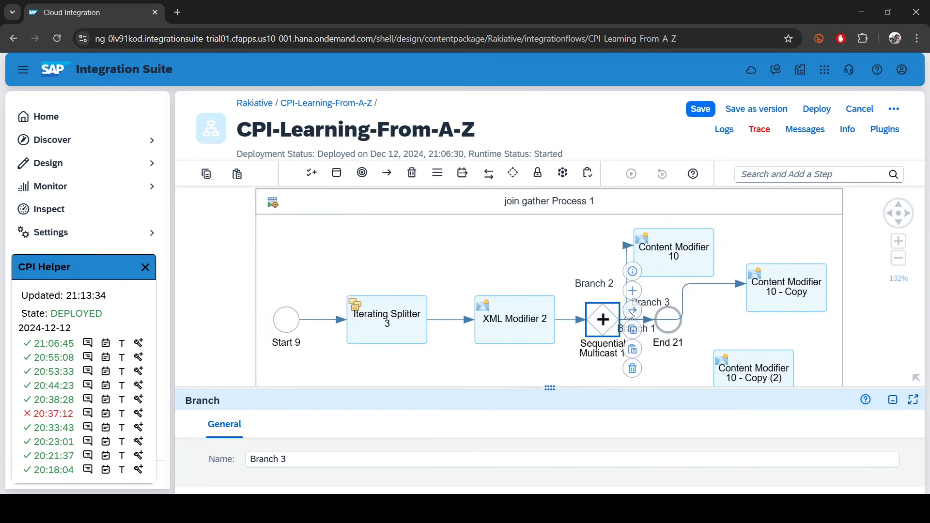
pyautogui.moveTo(633, 311); pyautogui.dragTo(776, 383)
pyautogui.click(588, 313)
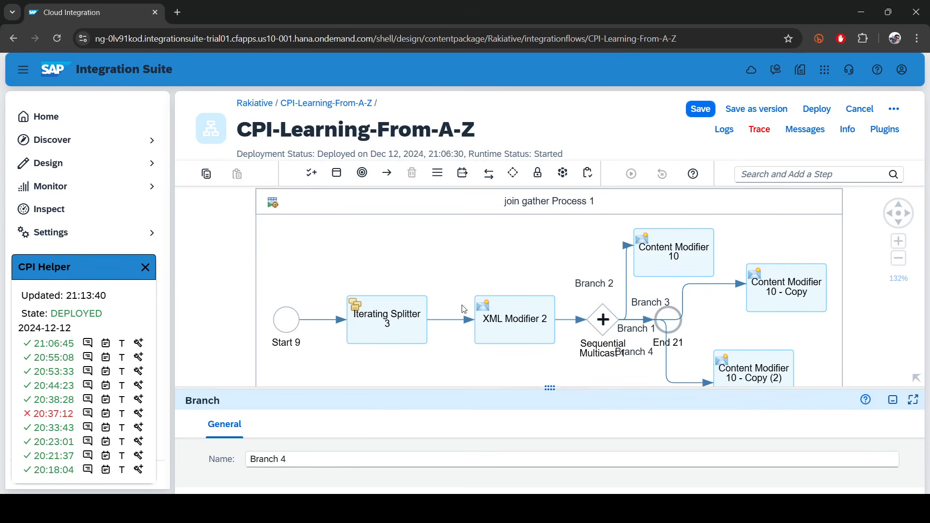
# Set the Sequential Multicast's routing sequence to Branch 4, Branch 2, Branch 3, Branch 1.
pyautogui.click(600, 318)
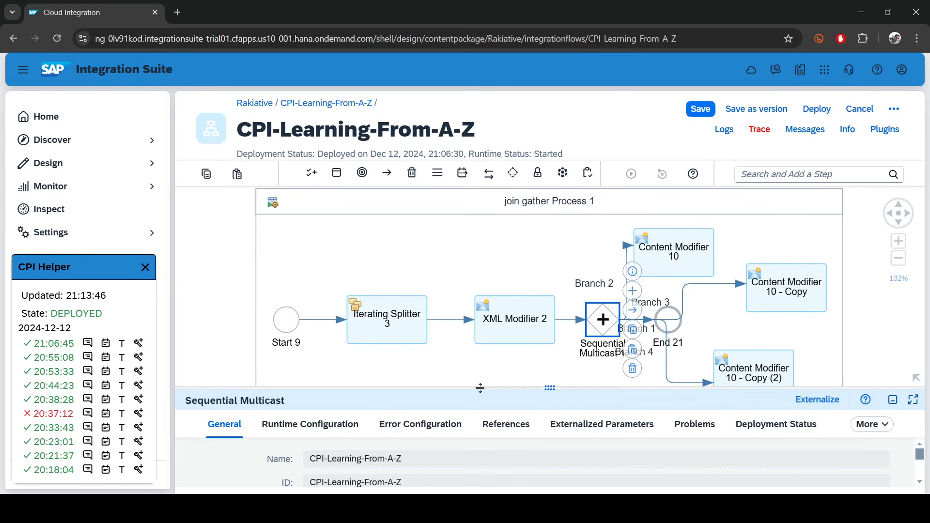
pyautogui.click(316, 416)
pyautogui.moveTo(487, 393); pyautogui.dragTo(487, 227)
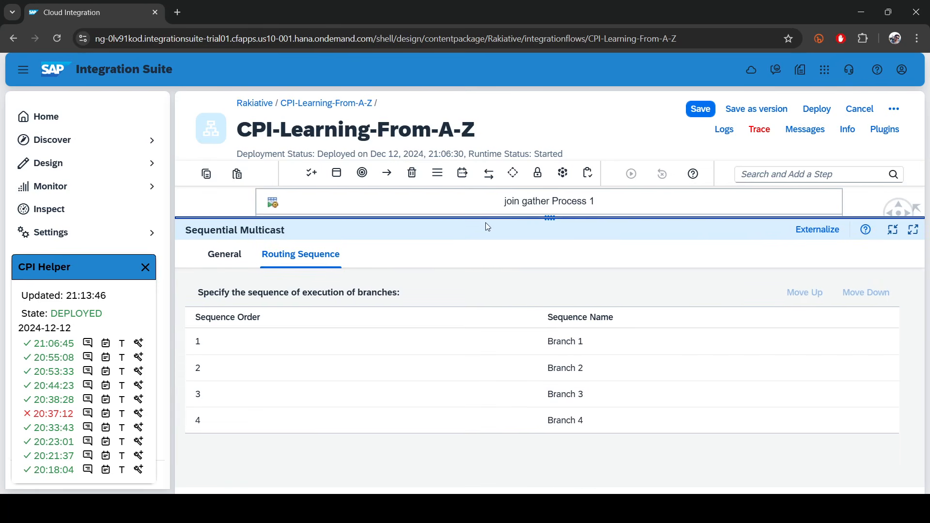
pyautogui.click(756, 340)
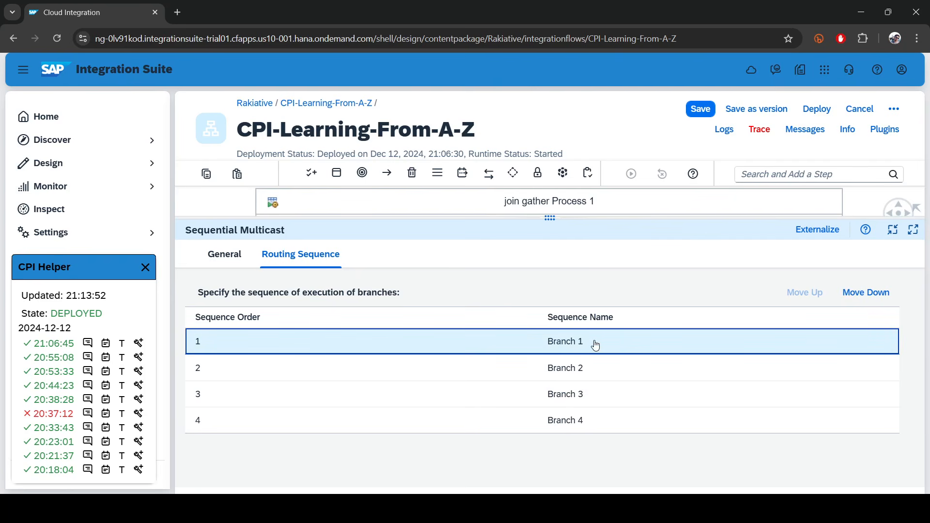
pyautogui.click(869, 294)
pyautogui.click(869, 294)
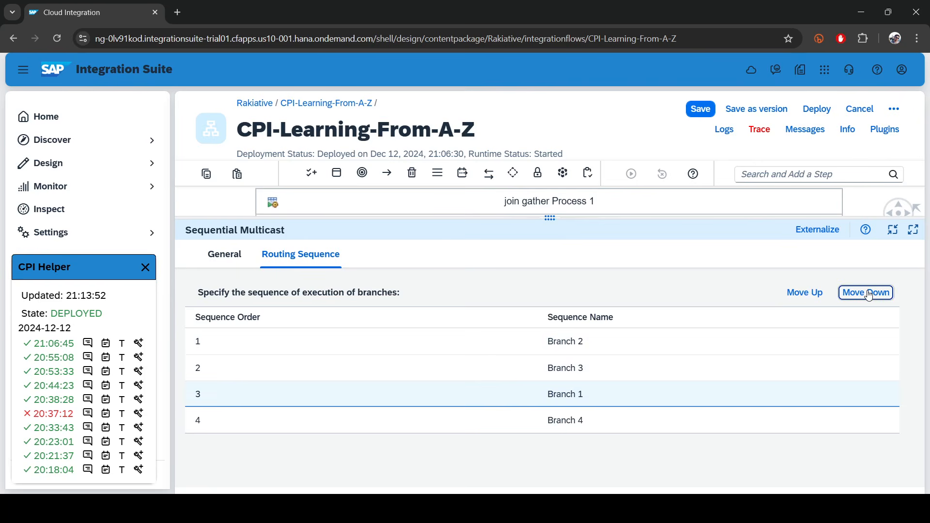
pyautogui.click(562, 413)
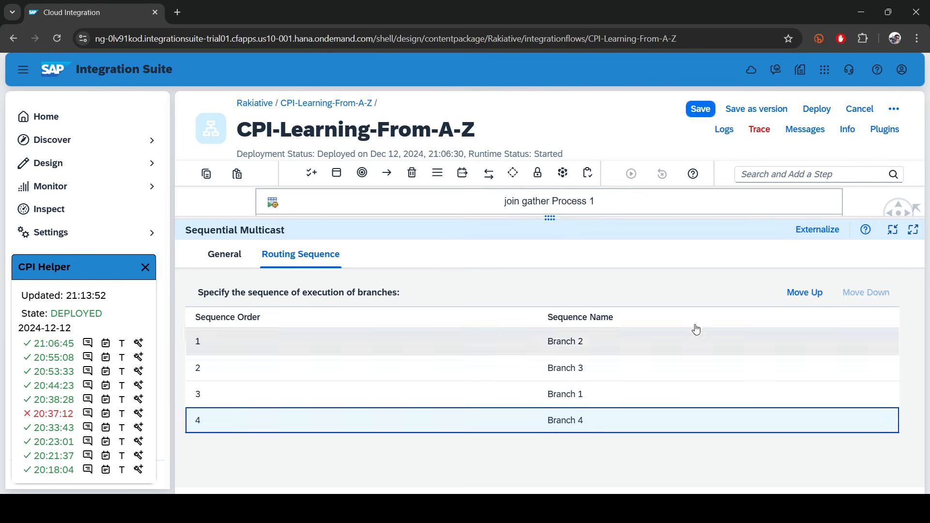
pyautogui.click(805, 292)
pyautogui.click(805, 292)
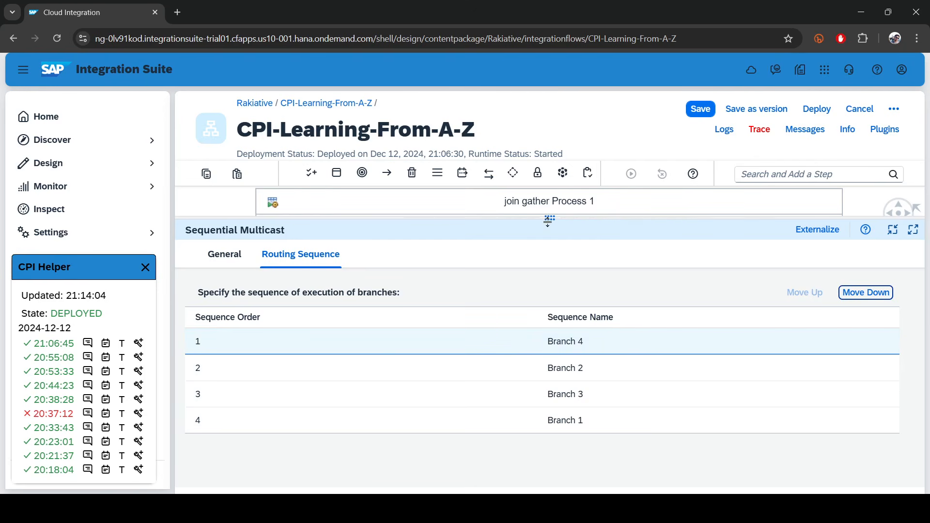
pyautogui.moveTo(547, 222); pyautogui.dragTo(514, 428)
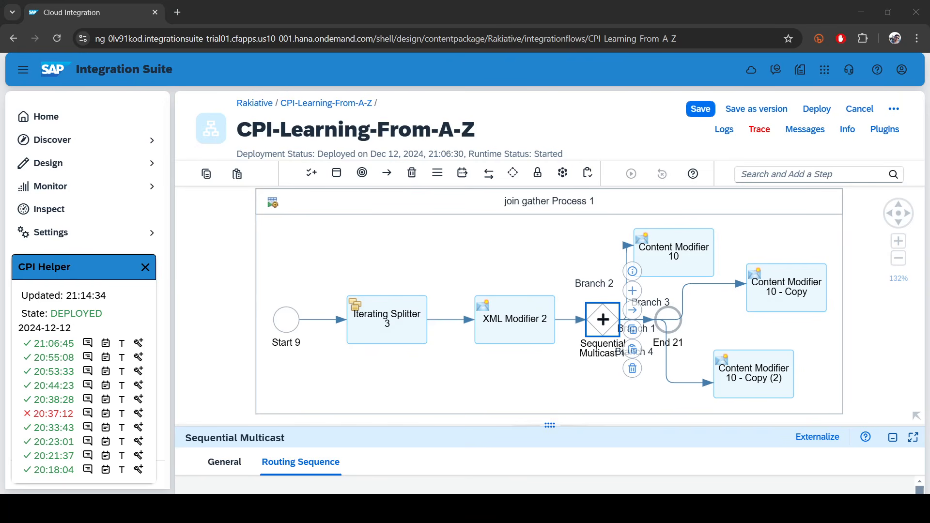
# Delete all three Content Modifiers around the end event in join gather Process 1.
pyautogui.click(688, 260)
pyautogui.press('Delete')
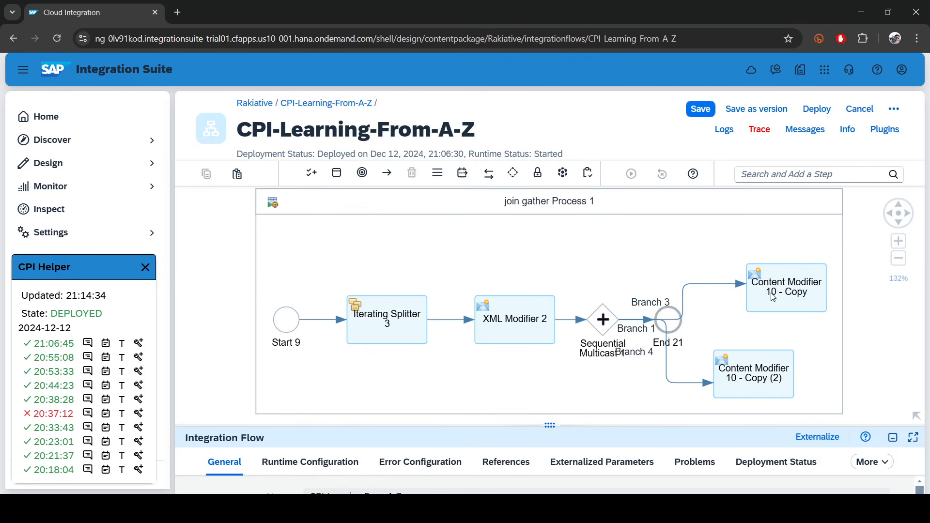
pyautogui.click(773, 298)
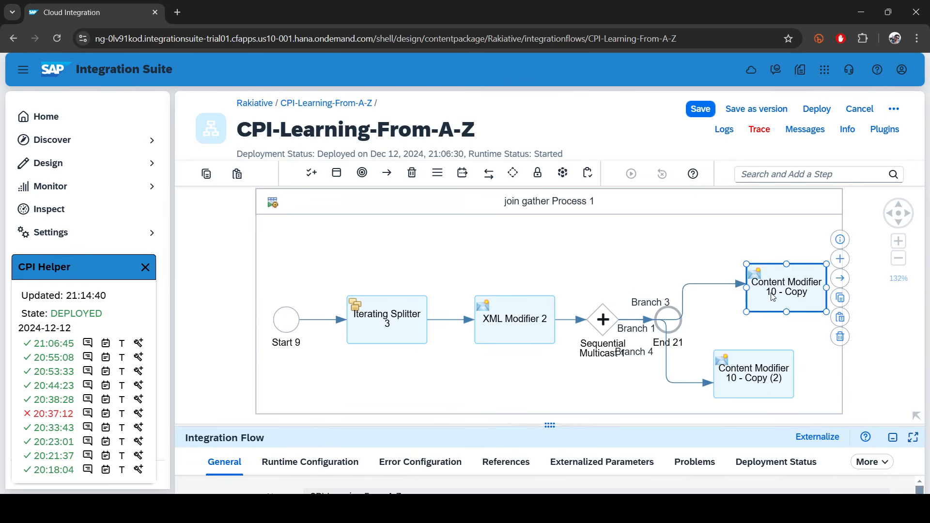
pyautogui.click(841, 338)
pyautogui.click(734, 380)
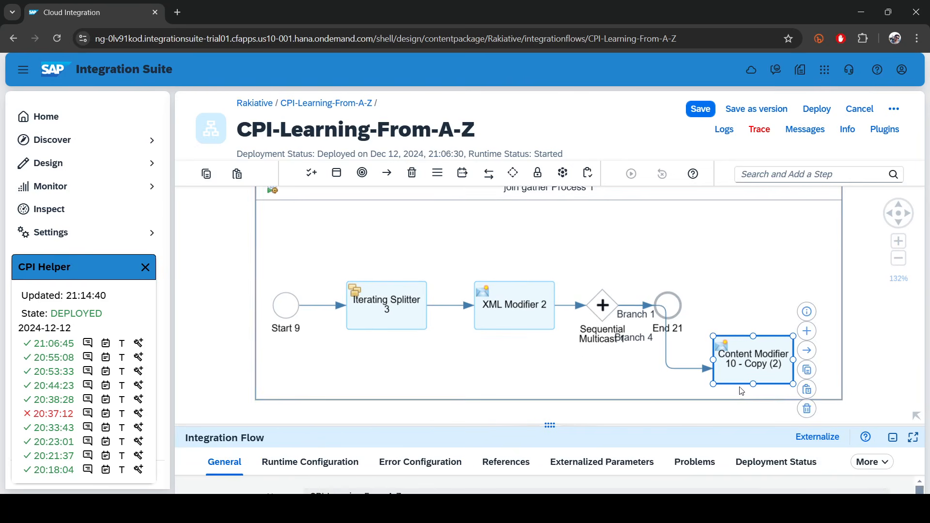
pyautogui.click(806, 409)
# Move the end event farther from the XML Modifier and delete the Sequential Multicast between them.
pyautogui.moveTo(673, 307); pyautogui.dragTo(778, 310)
pyautogui.click(603, 305)
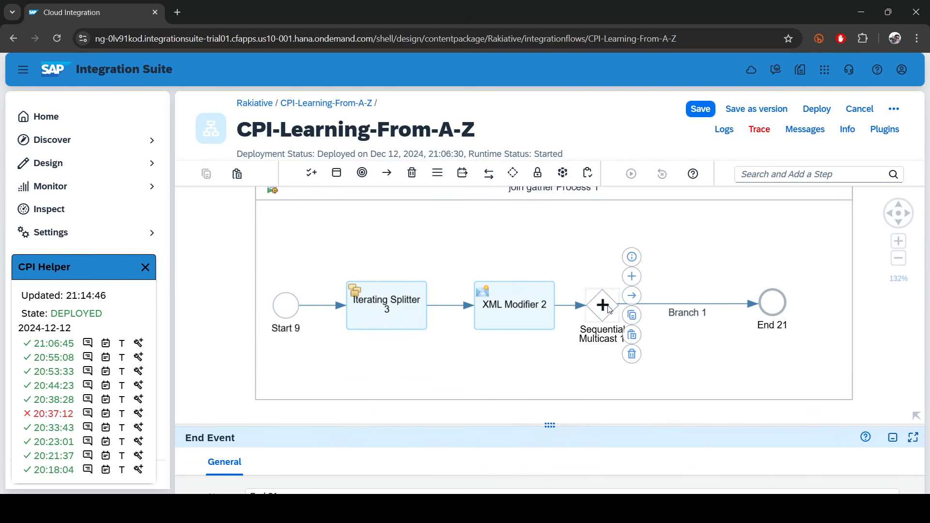
pyautogui.click(632, 357)
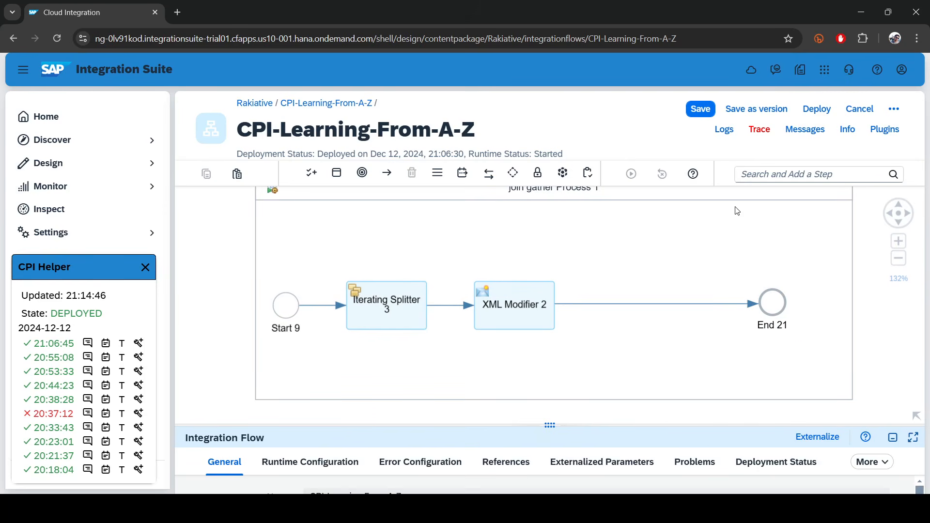
# Add a Parallel Multicast between the XML Modifier and the end event of join gather Process 1.
pyautogui.click(782, 173)
pyautogui.write('pa')
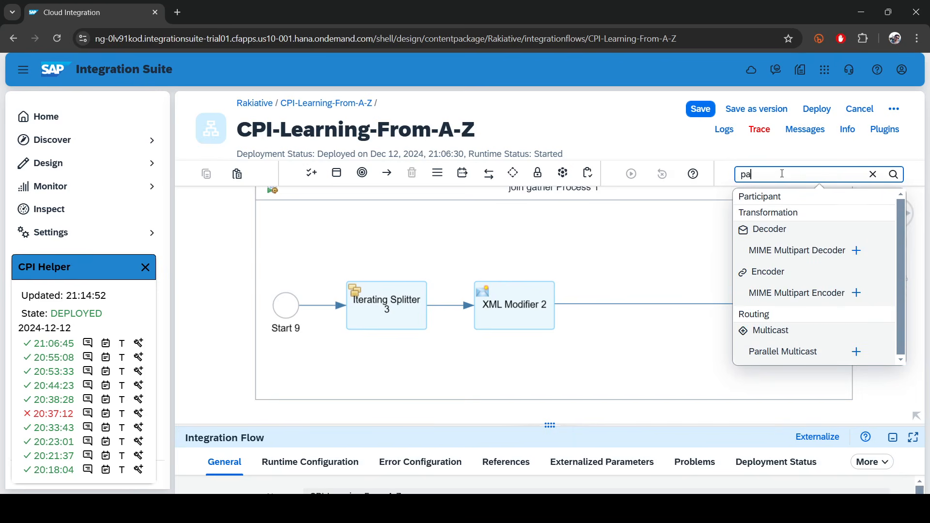
pyautogui.write('rl')
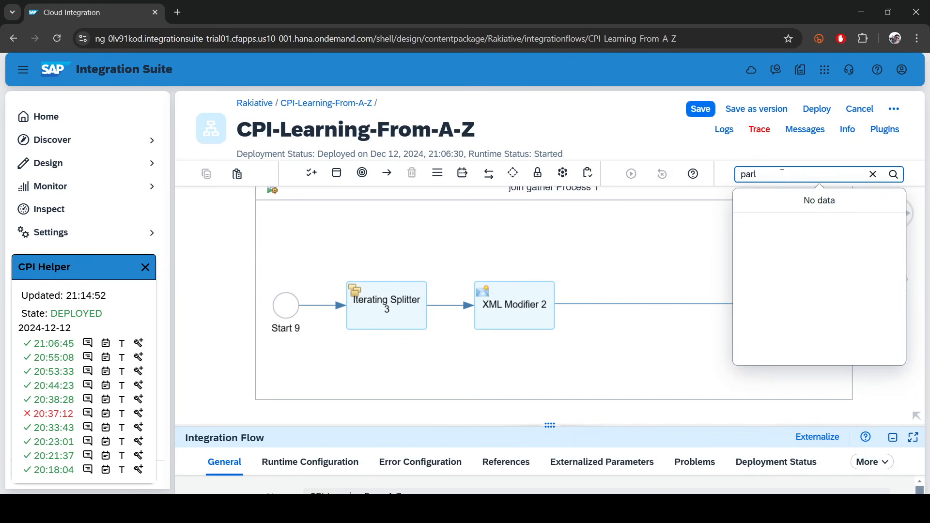
pyautogui.press('BackSpace')
pyautogui.scroll(-1, 785, 250)
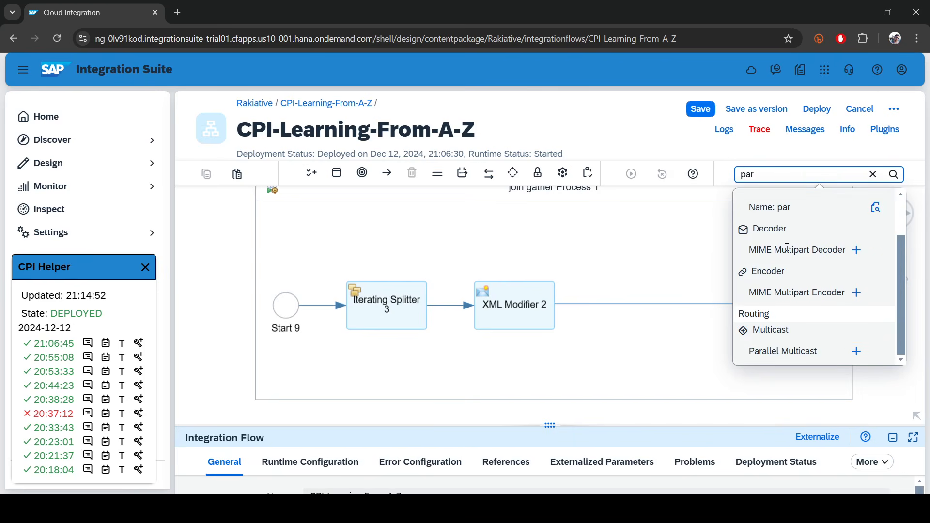
pyautogui.click(860, 352)
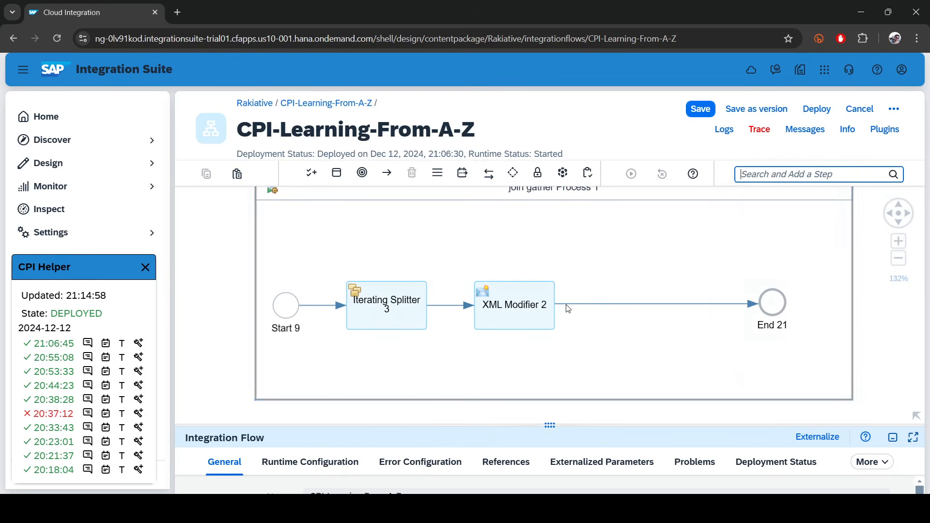
pyautogui.click(606, 305)
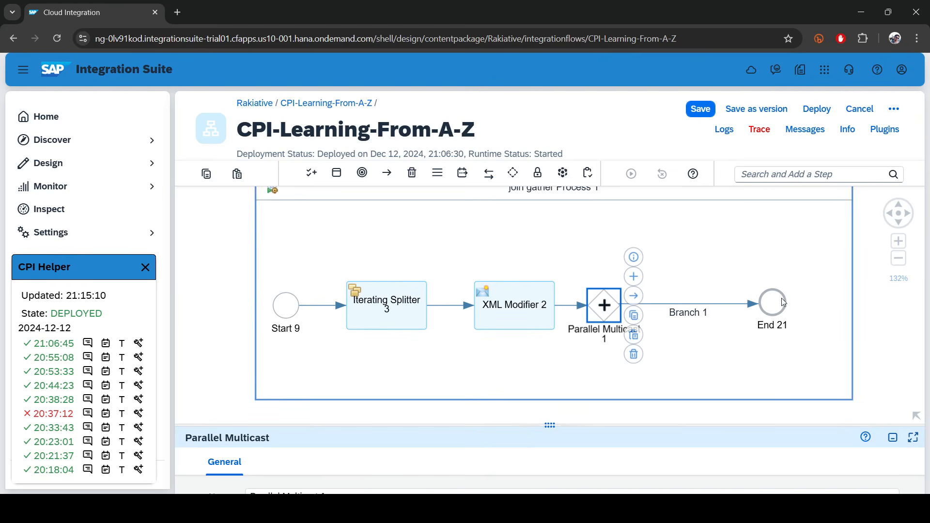
# Move the end event farther out and insert a Join on Branch 1 between the Parallel Multicast and the end event.
pyautogui.moveTo(784, 303); pyautogui.dragTo(825, 301)
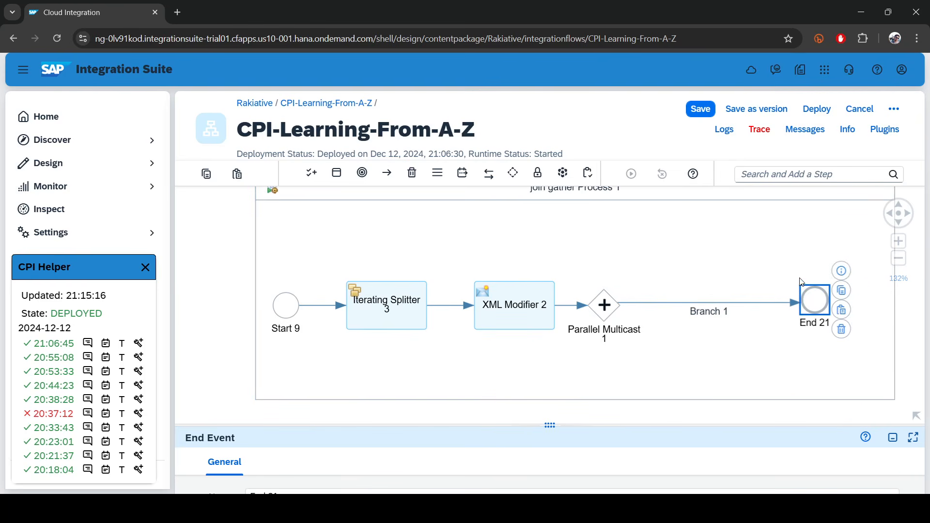
pyautogui.click(768, 168)
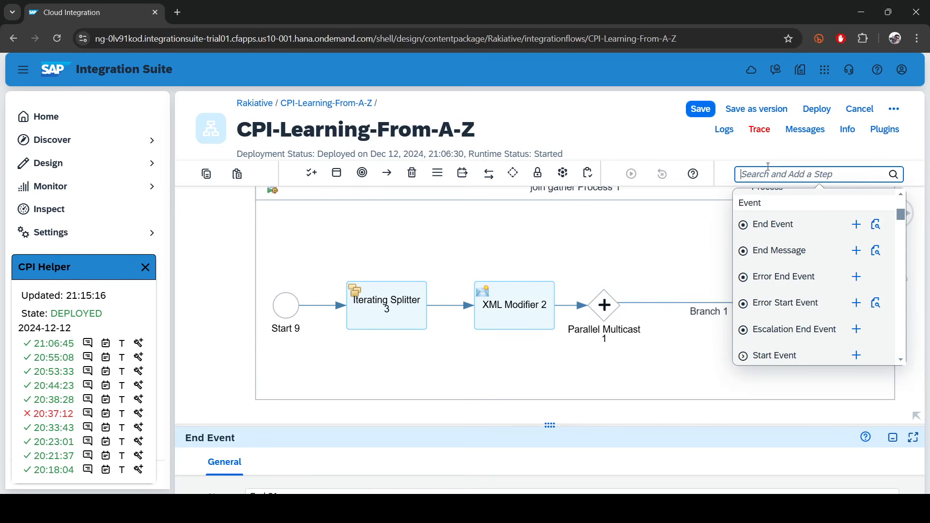
pyautogui.write('join')
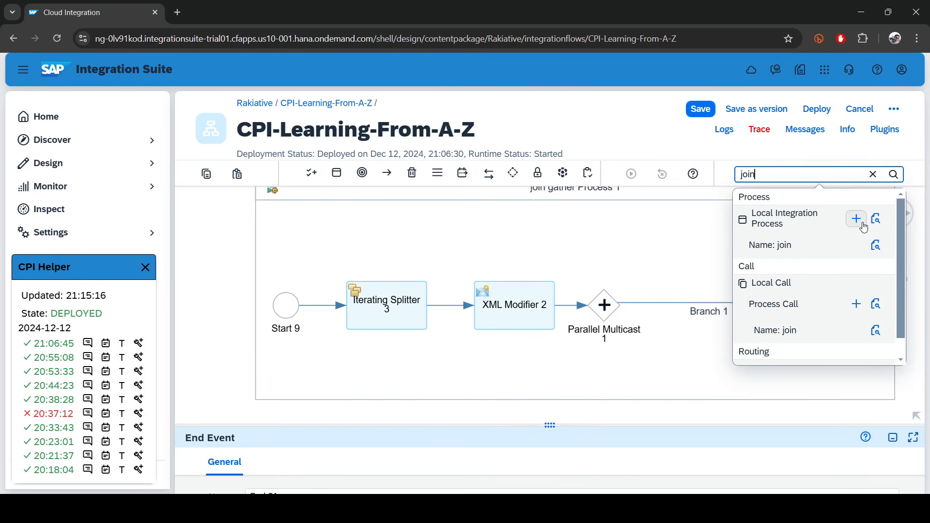
pyautogui.scroll(-1, 839, 337)
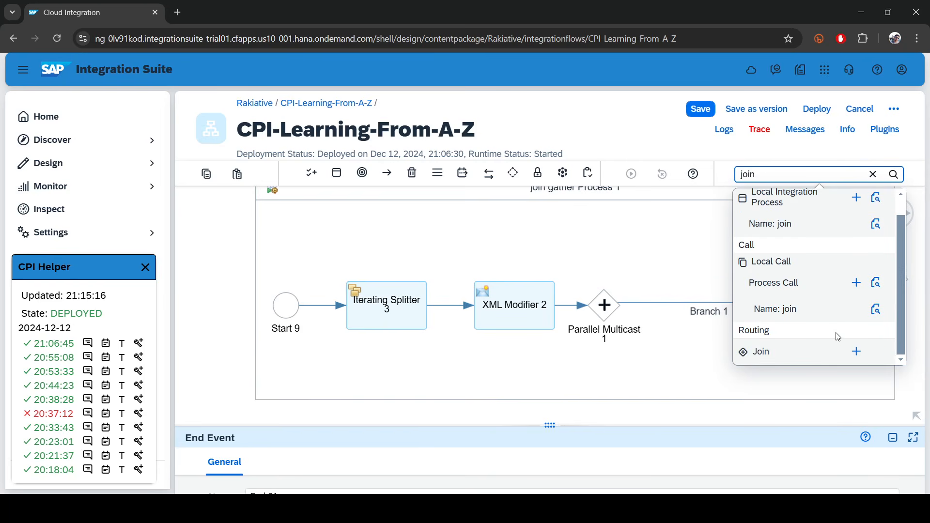
pyautogui.click(857, 351)
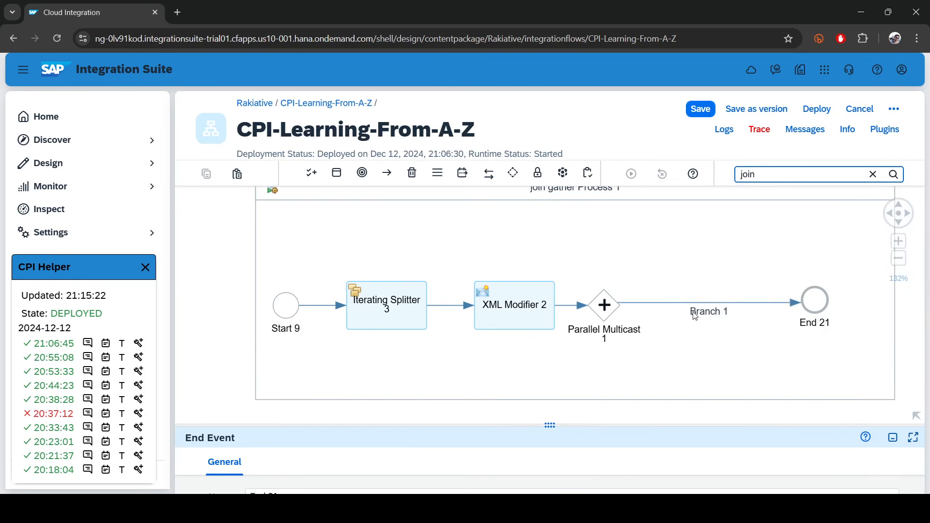
pyautogui.click(780, 303)
# Insert a Gather between the Join and the end event, and space the three elements out in a row.
pyautogui.moveTo(821, 303); pyautogui.dragTo(859, 306)
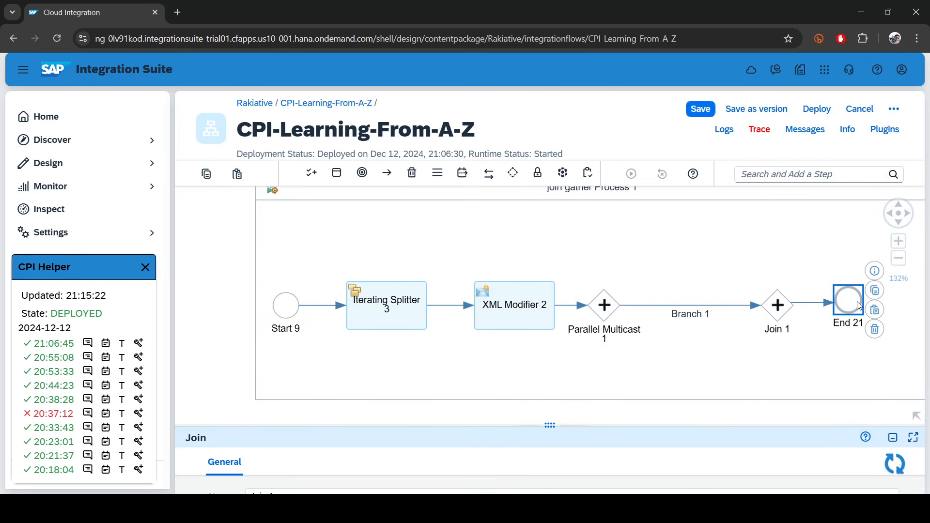
pyautogui.click(817, 174)
pyautogui.write('gat')
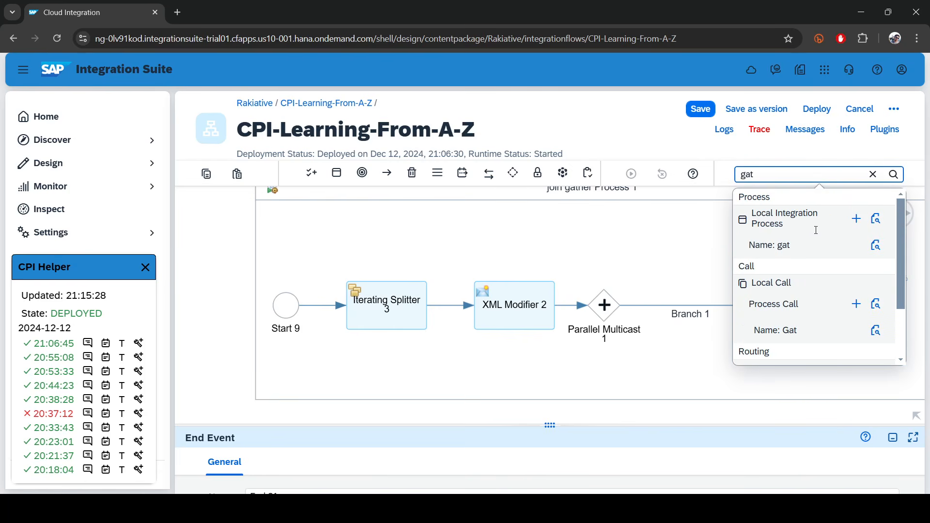
pyautogui.scroll(-3, 829, 310)
pyautogui.click(856, 325)
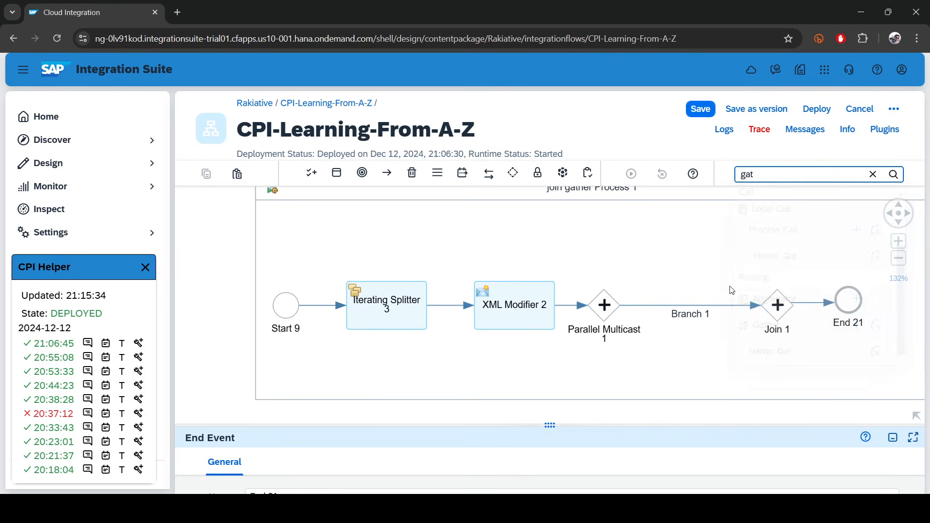
pyautogui.click(785, 305)
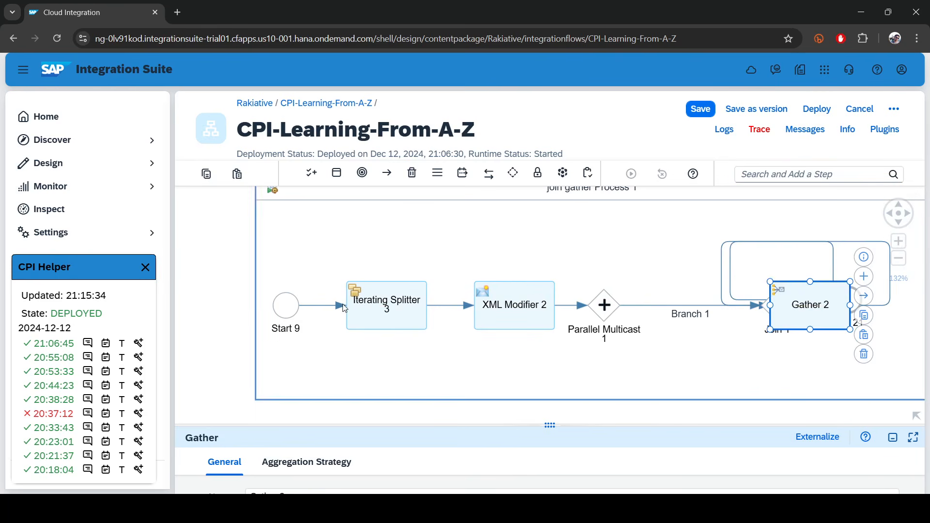
pyautogui.scroll(-3, 342, 303)
pyautogui.moveTo(758, 275); pyautogui.dragTo(679, 272)
pyautogui.scroll(3, 580, 250)
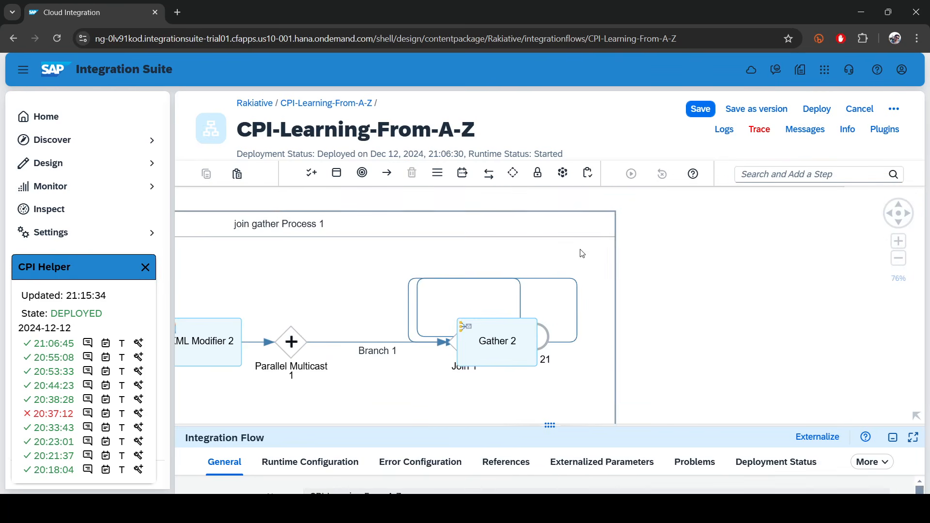
pyautogui.click(629, 321)
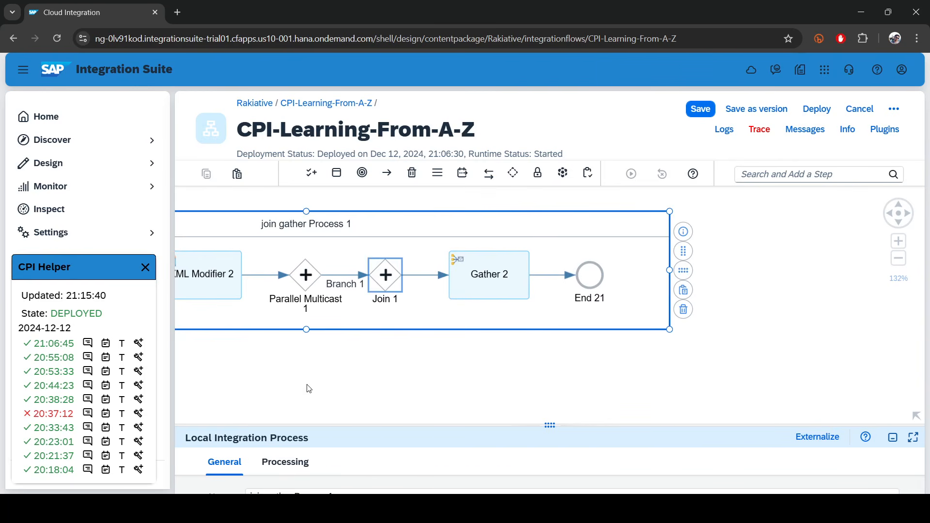
# Insert a second Gather between the first Gather and the end event in join gather Process 1.
pyautogui.moveTo(308, 389); pyautogui.dragTo(389, 380)
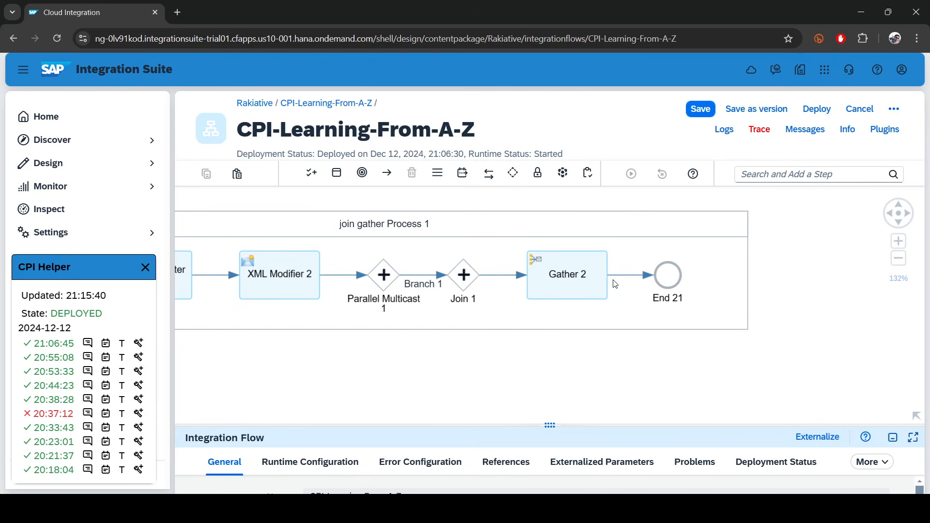
pyautogui.moveTo(793, 270); pyautogui.dragTo(388, 281)
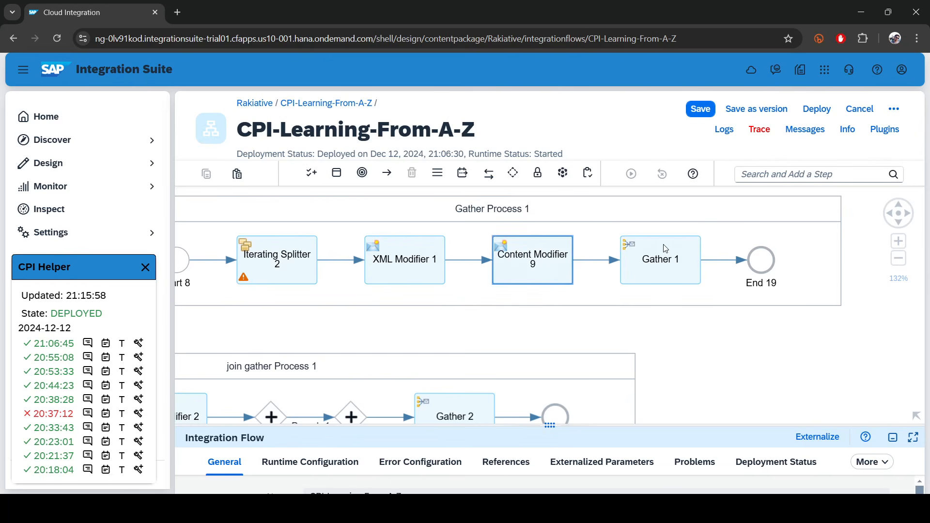
pyautogui.scroll(-3, 667, 248)
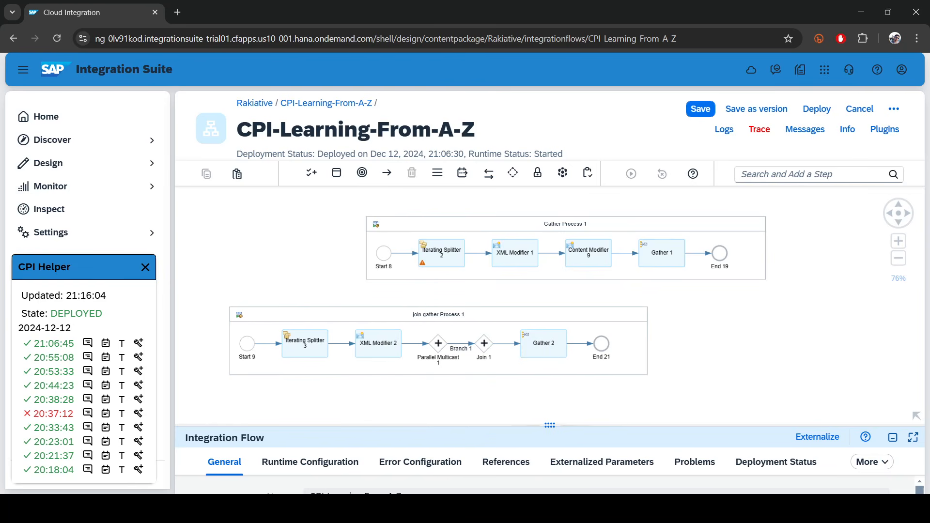
pyautogui.click(780, 175)
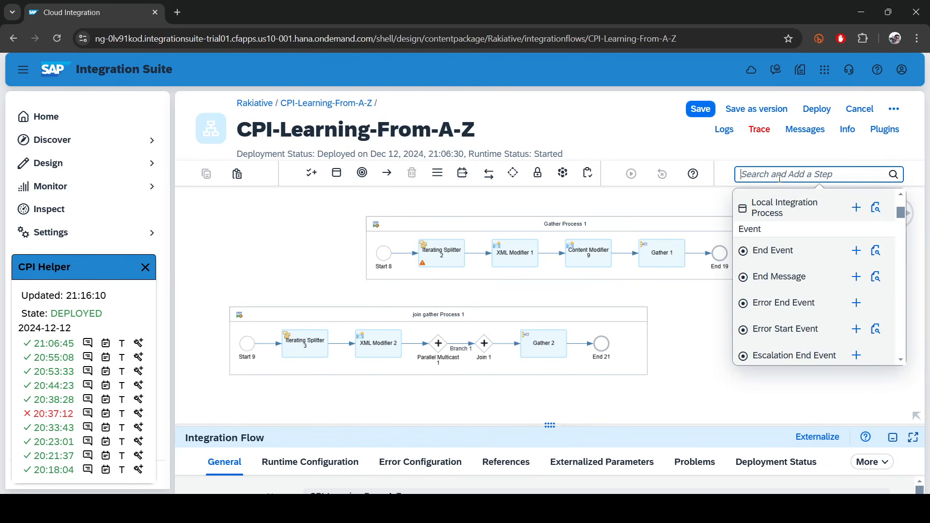
pyautogui.write('gat')
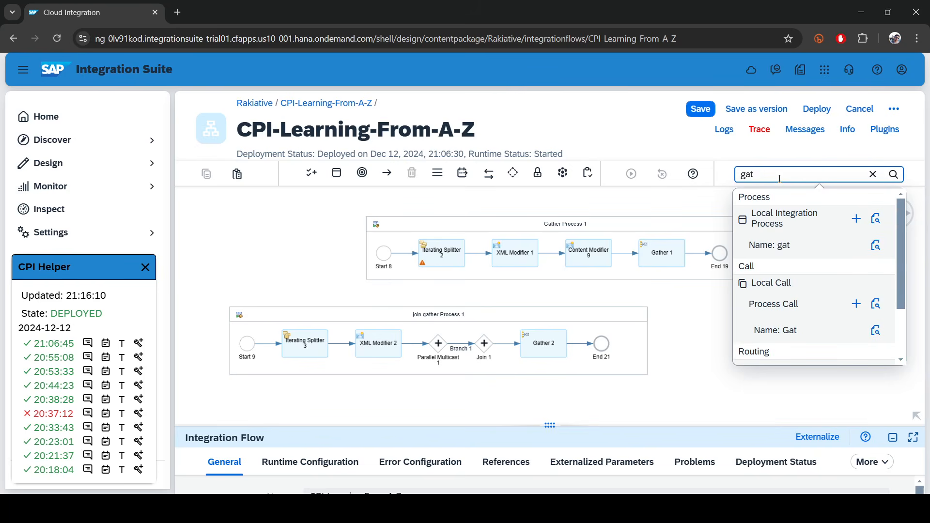
pyautogui.scroll(-2, 841, 283)
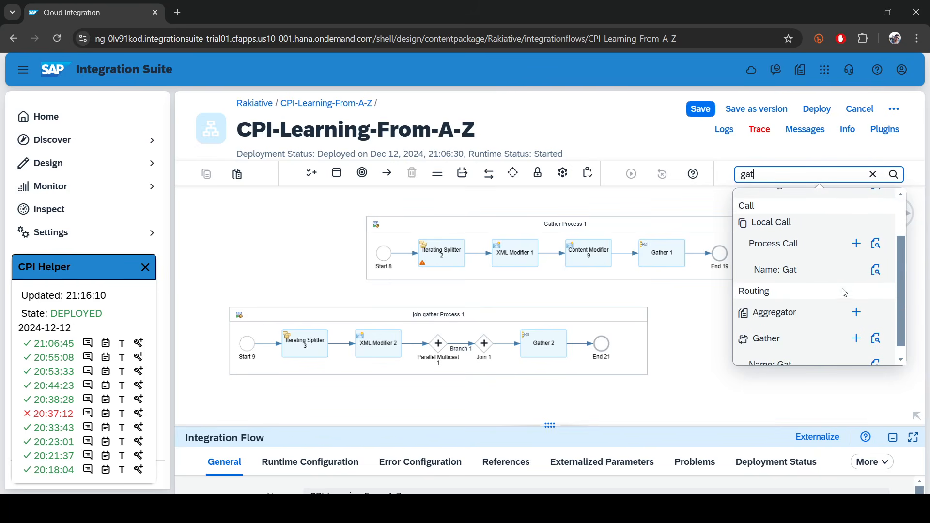
pyautogui.click(857, 339)
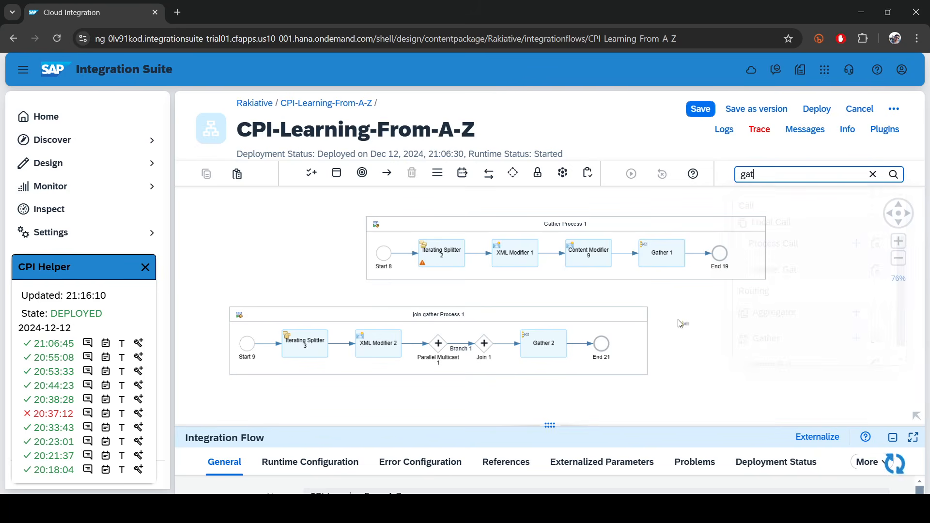
pyautogui.click(590, 344)
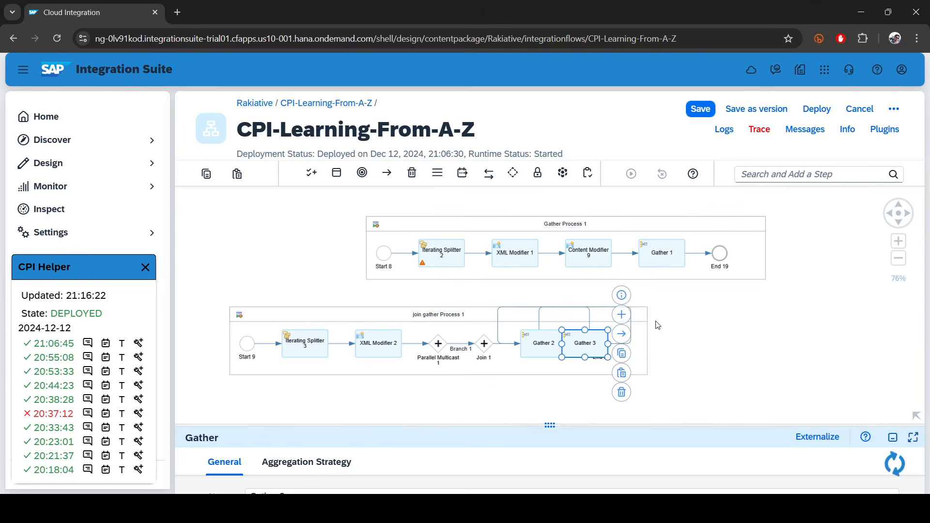
# Spread the two Gathers and the end event apart, and shift the Join toward the first Gather to leave room after the Parallel Multicast.
pyautogui.click(649, 335)
pyautogui.click(662, 342)
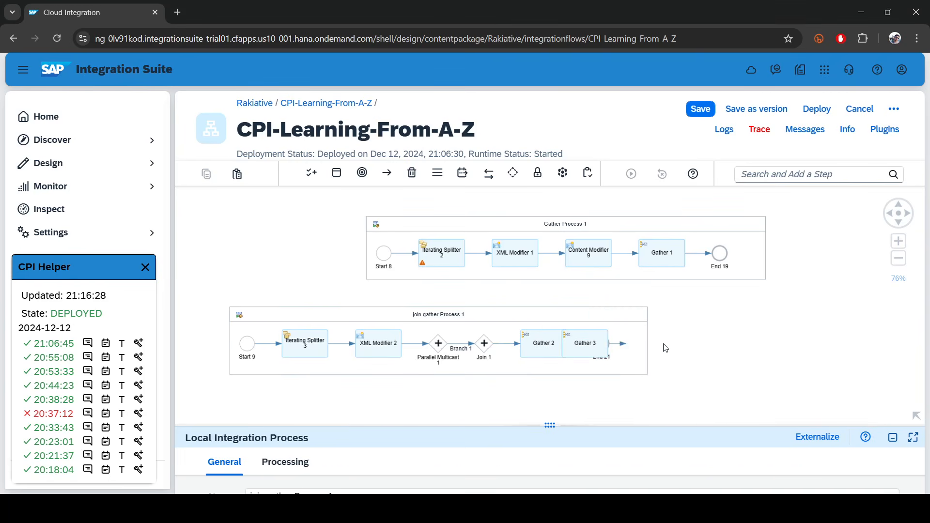
pyautogui.click(504, 339)
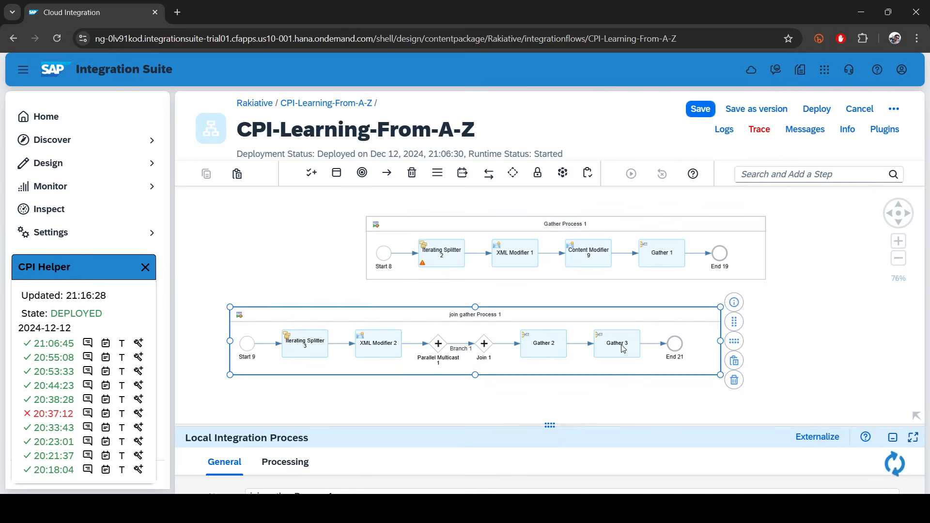
pyautogui.moveTo(623, 348); pyautogui.dragTo(634, 349)
pyautogui.moveTo(559, 350); pyautogui.dragTo(561, 346)
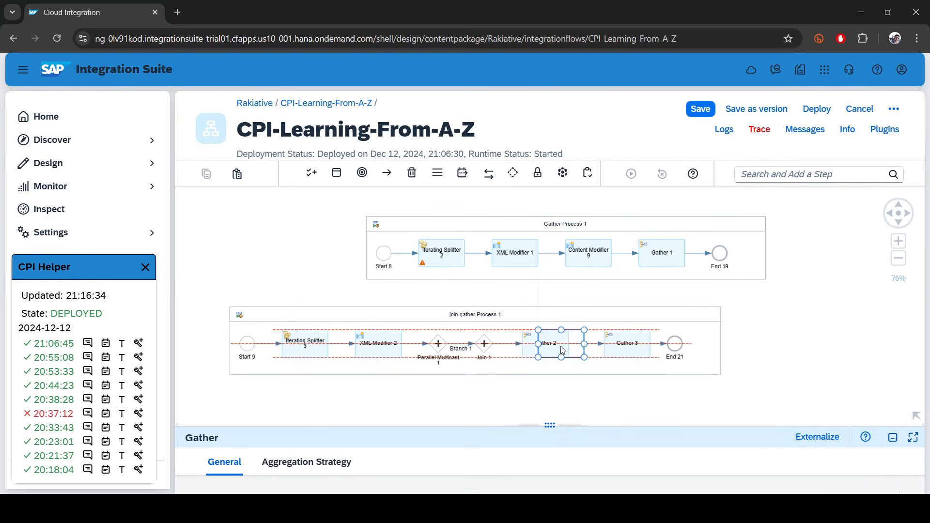
pyautogui.moveTo(485, 344); pyautogui.dragTo(513, 344)
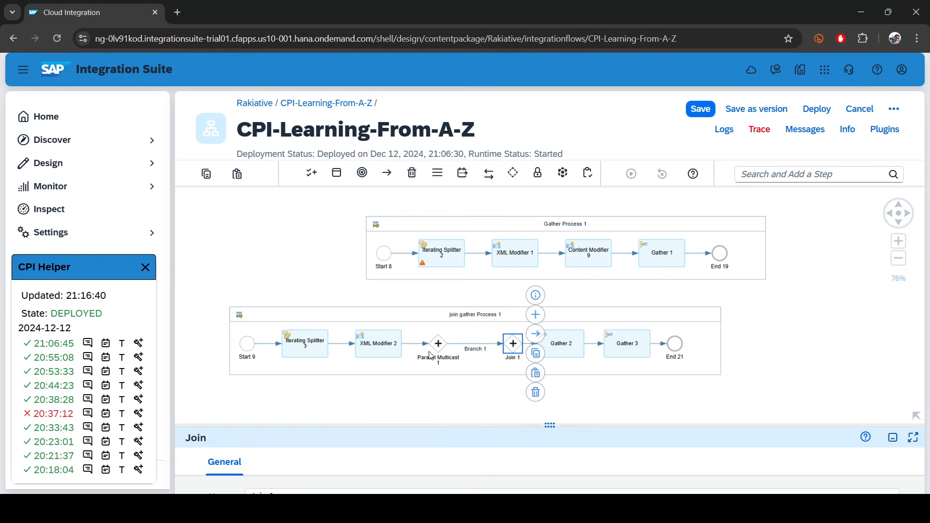
# Add a Content Modifier below the main row, connected from the Parallel Multicast as a second branch and onward to the Join.
pyautogui.scroll(1, 431, 355)
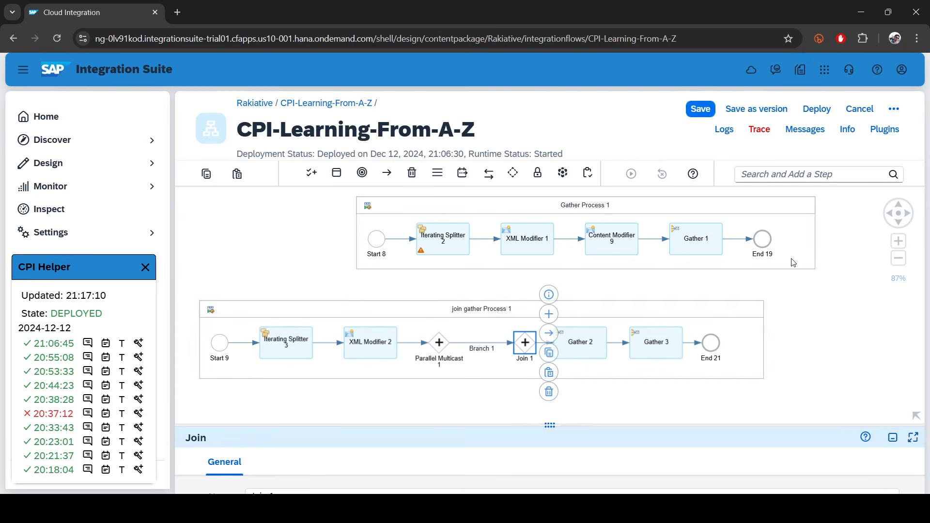
pyautogui.click(774, 174)
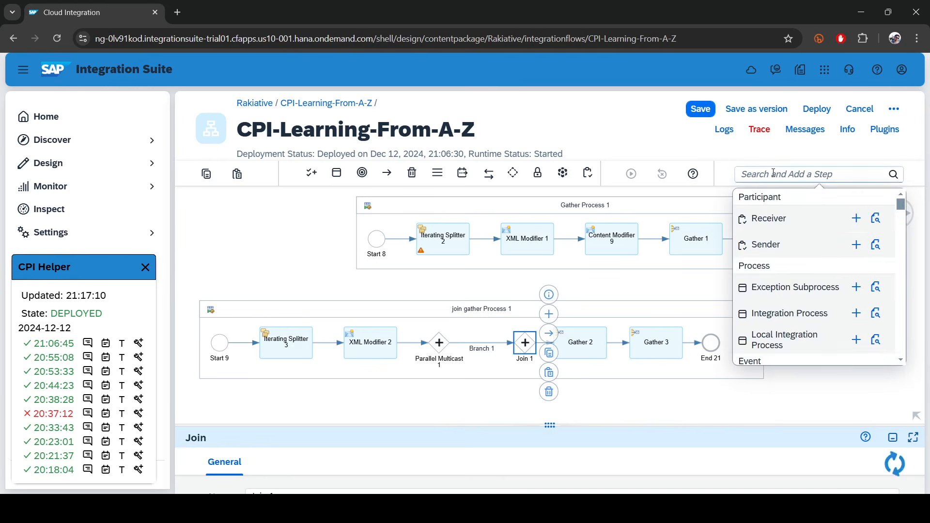
pyautogui.write('co')
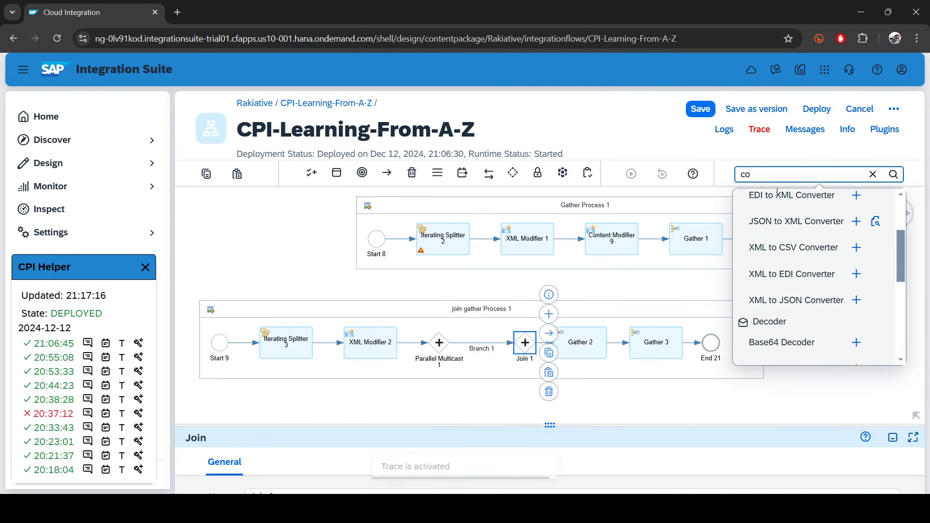
pyautogui.scroll(3, 833, 273)
pyautogui.click(857, 233)
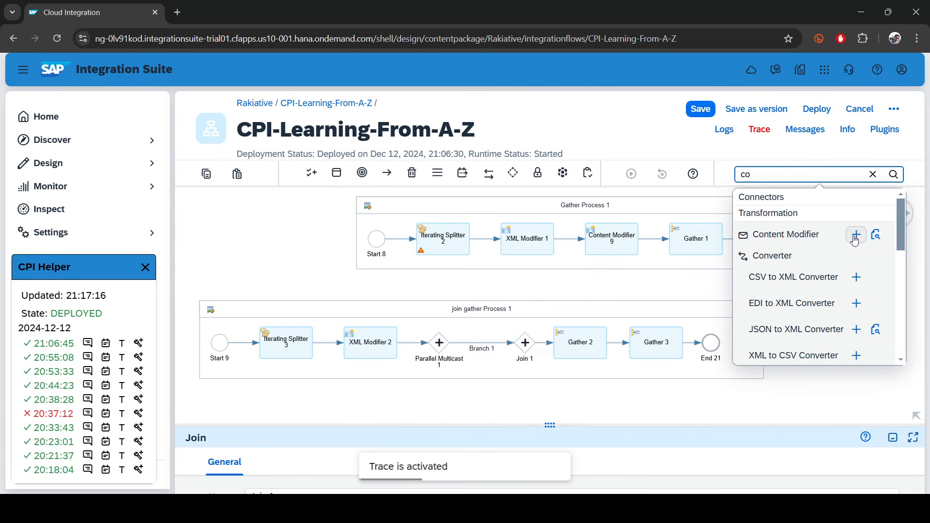
pyautogui.click(466, 360)
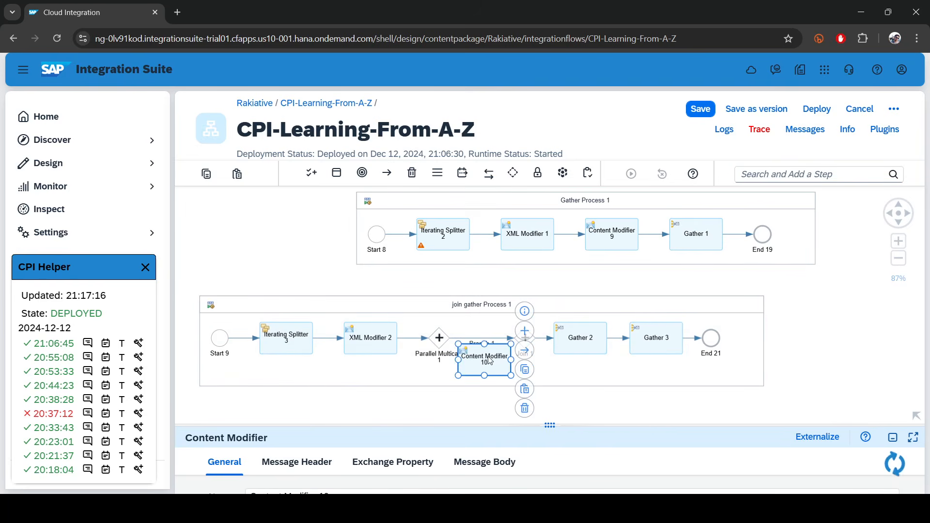
pyautogui.moveTo(464, 329); pyautogui.dragTo(471, 386)
pyautogui.moveTo(506, 350); pyautogui.dragTo(527, 322)
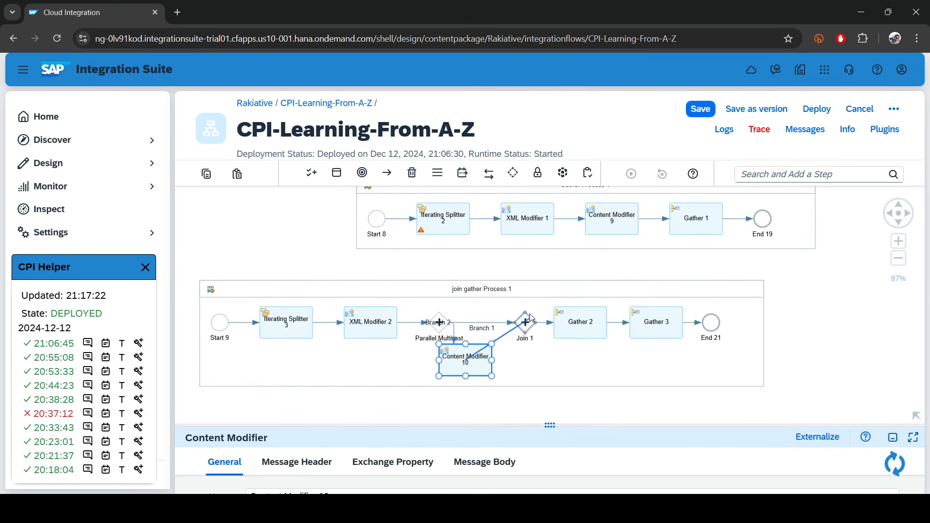
# Align the elements of join gather Process 1 in a horizontal layout and move the new Content Modifier below the Branch 1 line.
pyautogui.click(508, 306)
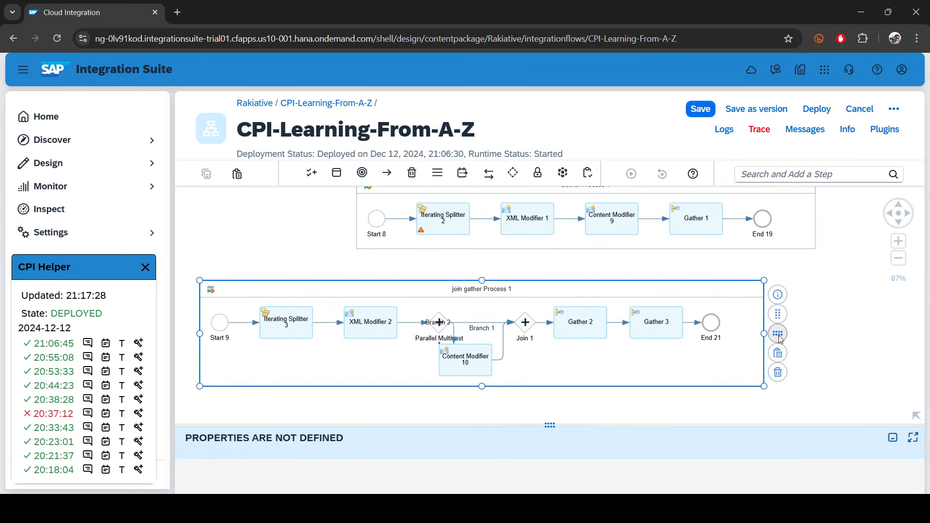
pyautogui.doubleClick(506, 303)
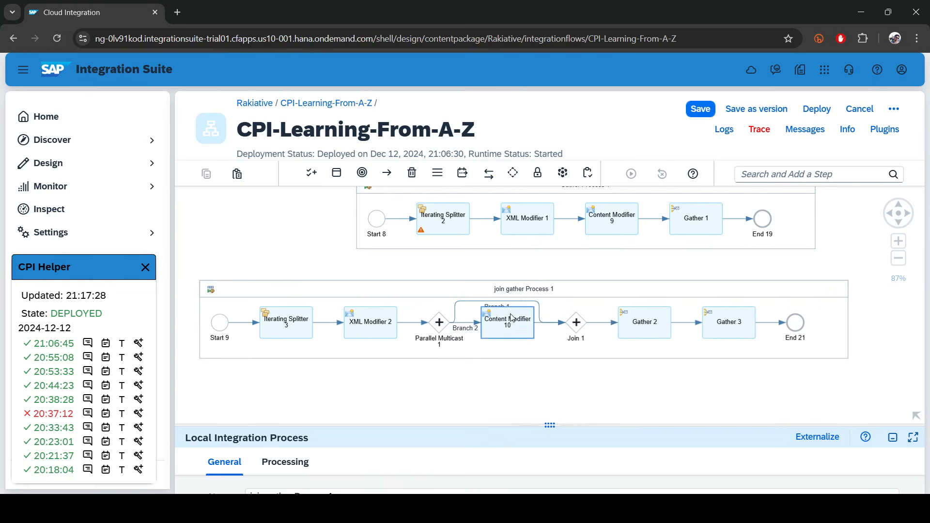
pyautogui.moveTo(503, 324); pyautogui.dragTo(502, 372)
pyautogui.click(440, 416)
pyautogui.click(522, 325)
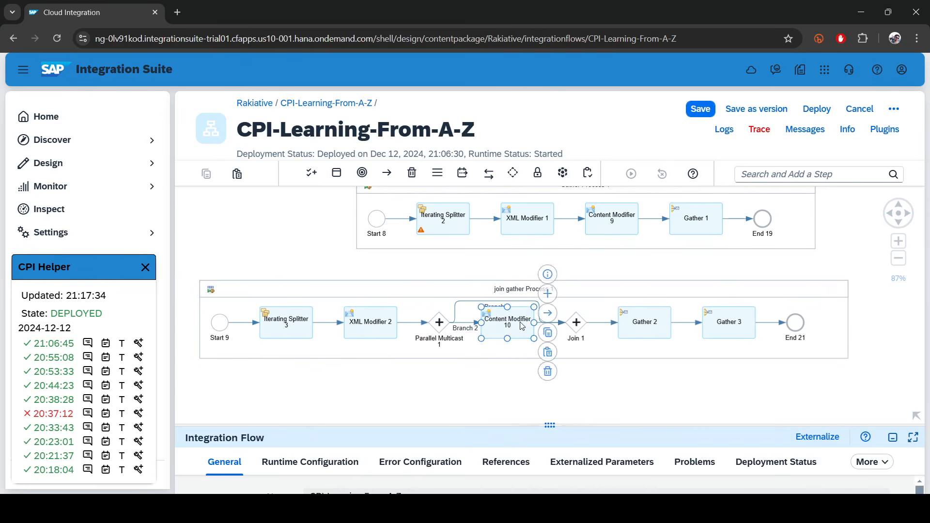
pyautogui.moveTo(503, 335); pyautogui.dragTo(498, 357)
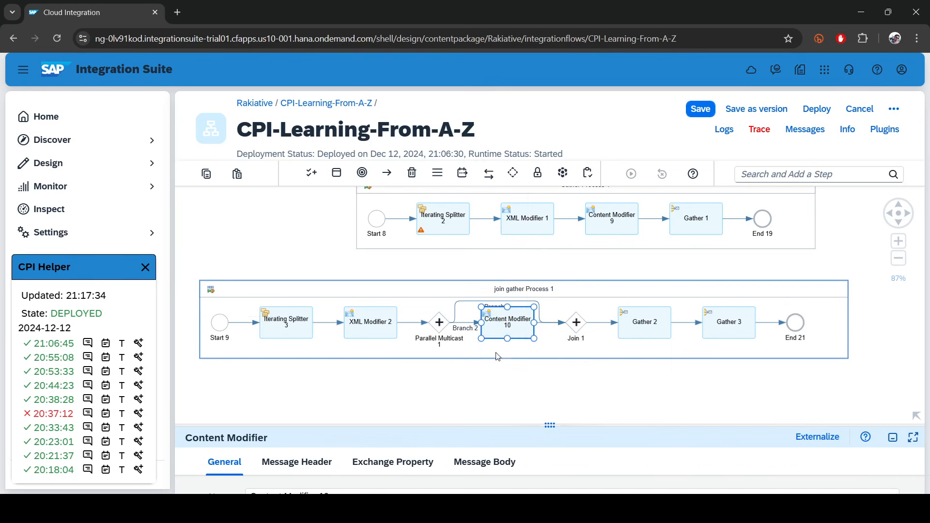
pyautogui.click(607, 355)
pyautogui.click(504, 387)
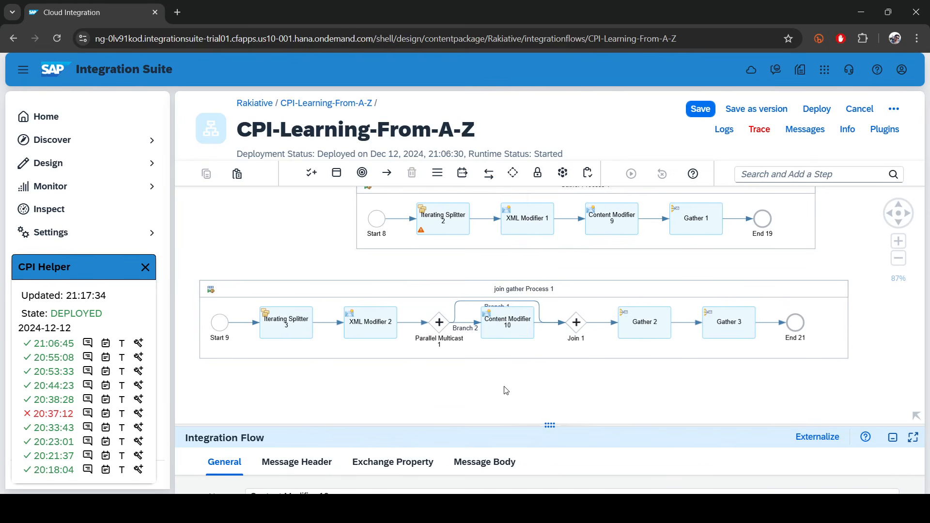
pyautogui.click(504, 328)
pyautogui.moveTo(500, 353); pyautogui.dragTo(498, 358)
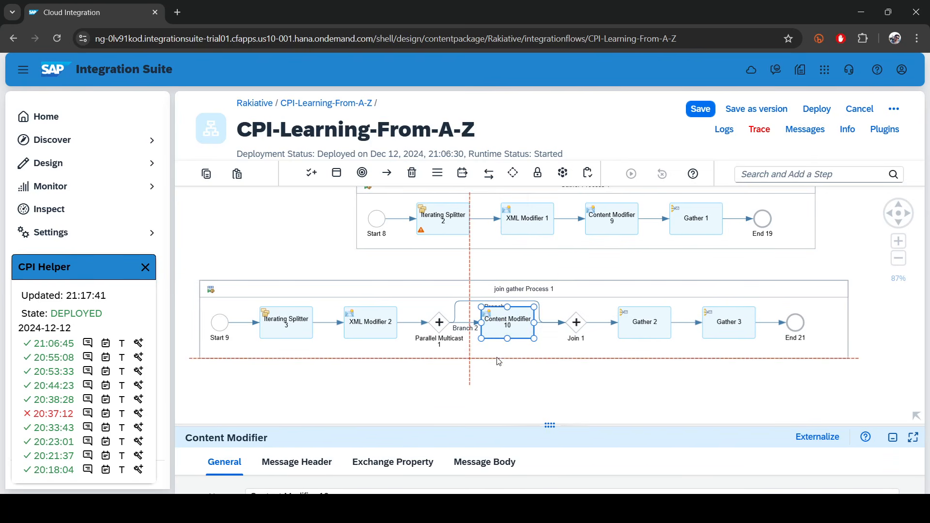
pyautogui.moveTo(507, 322); pyautogui.dragTo(500, 361)
pyautogui.click(654, 360)
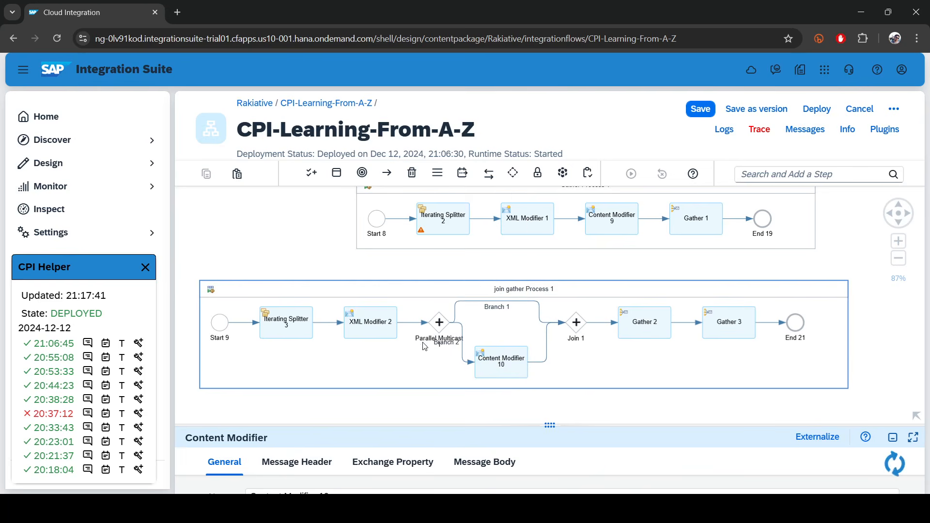
# Switch to Visual Studio Code, examine the row records in the XML sample Untitled-1, and return to the integration flow.
pyautogui.click(378, 322)
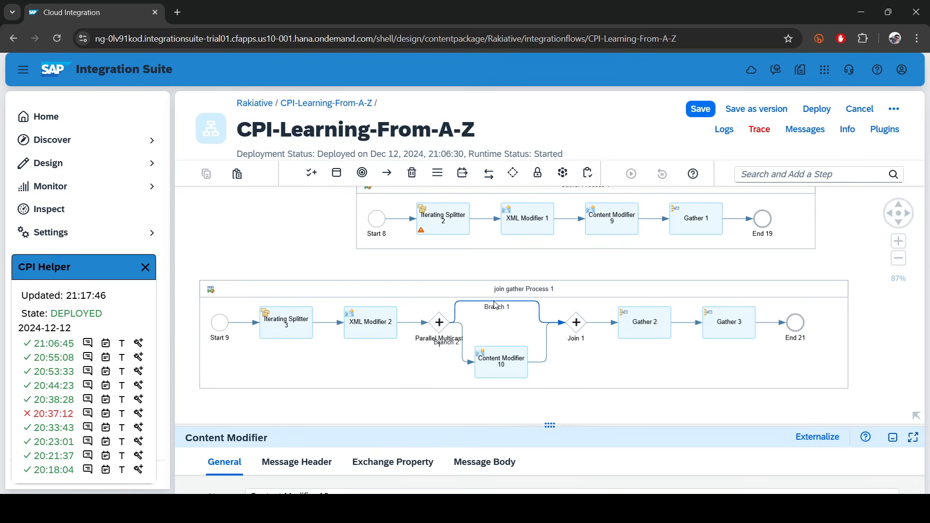
pyautogui.click(509, 365)
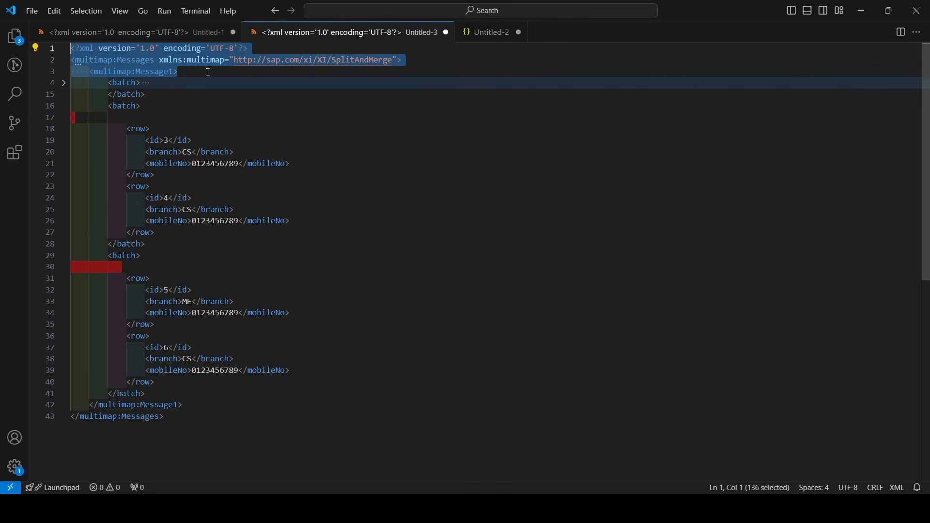
pyautogui.click(269, 119)
pyautogui.click(190, 33)
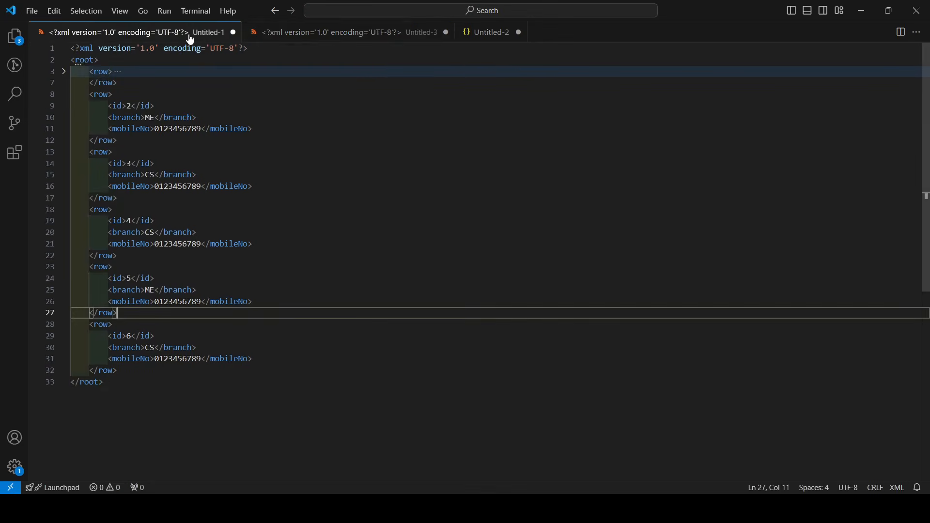
pyautogui.click(197, 118)
pyautogui.moveTo(95, 106); pyautogui.dragTo(196, 106)
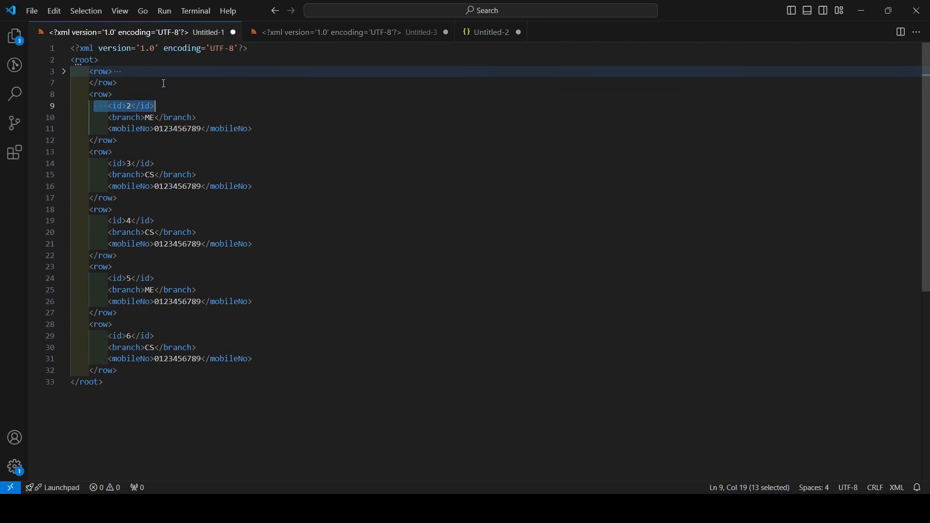
pyautogui.moveTo(159, 76); pyautogui.dragTo(272, 221)
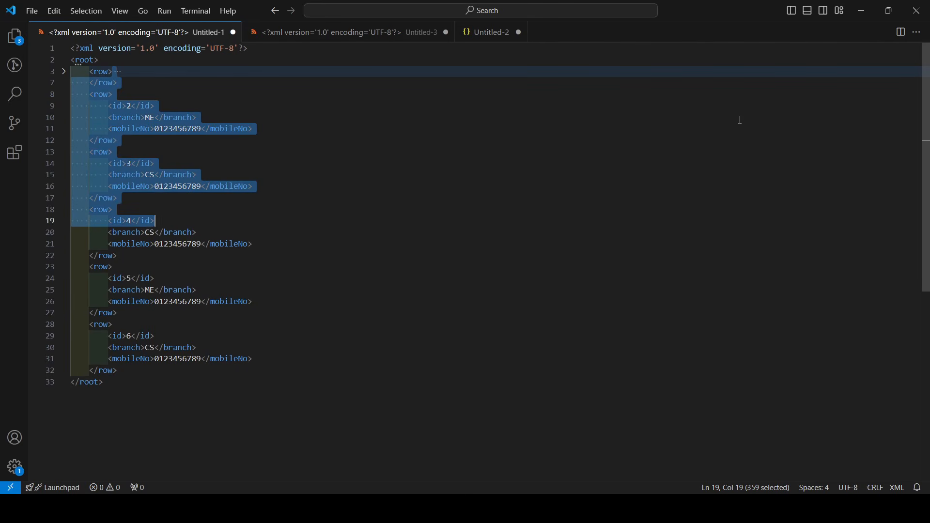
pyautogui.click(864, 11)
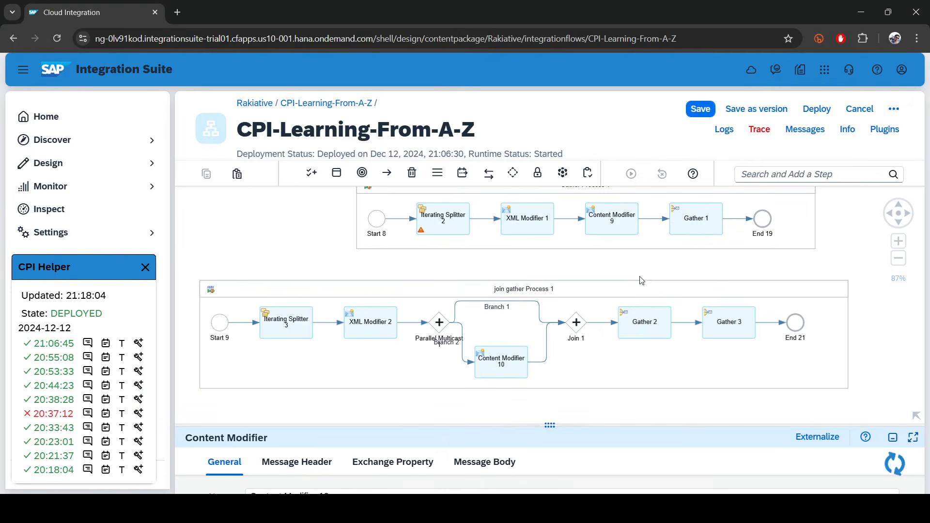
pyautogui.hotkey('alt', 'Tab')
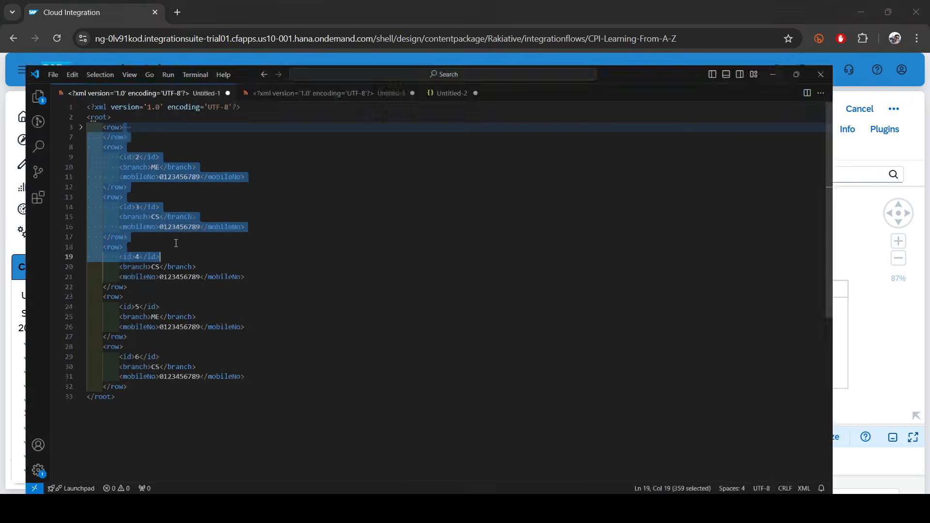
pyautogui.moveTo(105, 129); pyautogui.dragTo(360, 137)
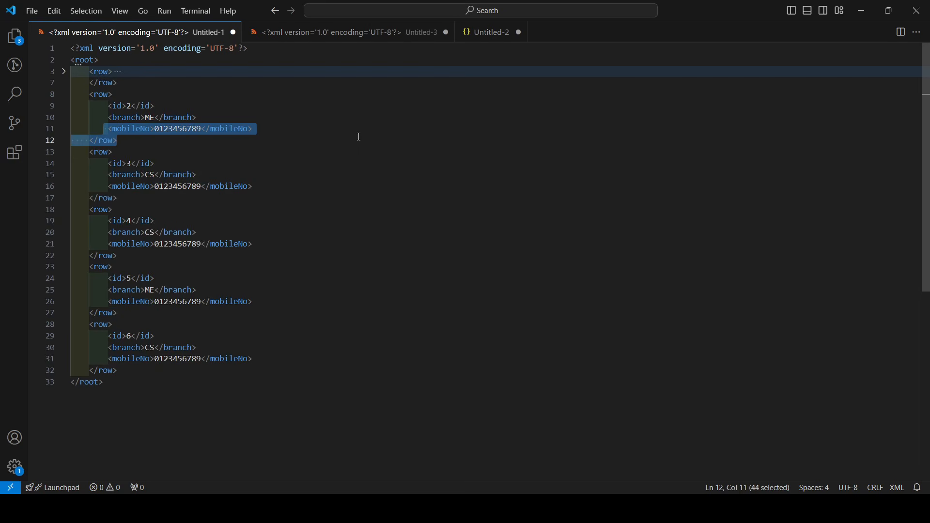
pyautogui.click(359, 137)
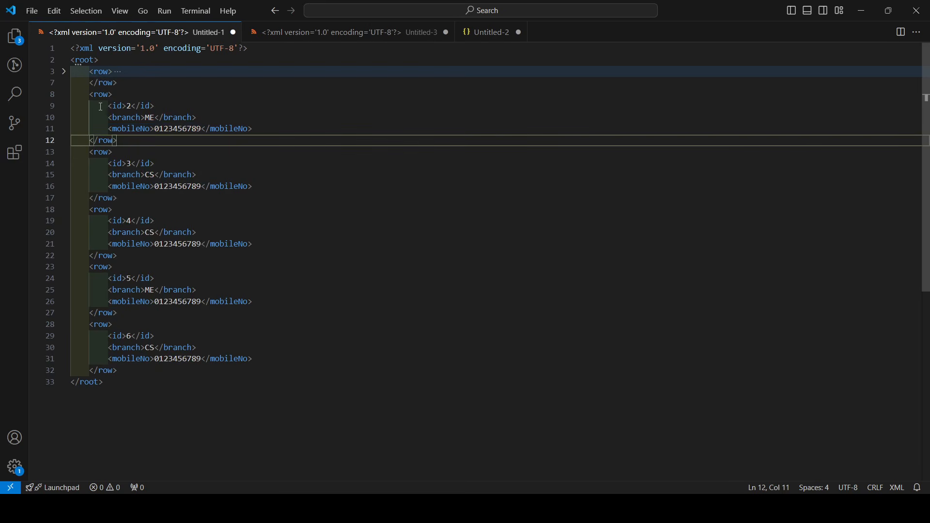
pyautogui.moveTo(101, 107); pyautogui.dragTo(272, 135)
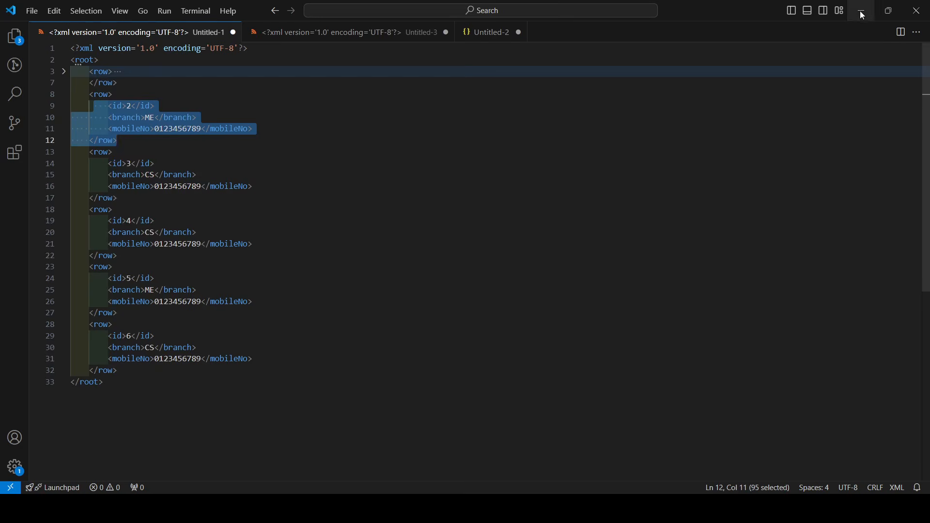
pyautogui.click(874, 10)
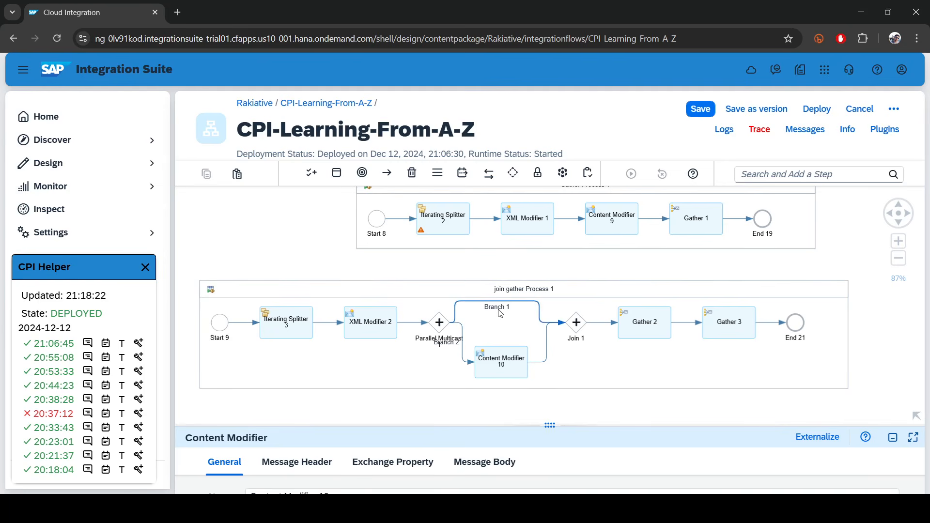
# Insert a Request Reply on the second branch between the new Content Modifier and the Join.
pyautogui.click(502, 361)
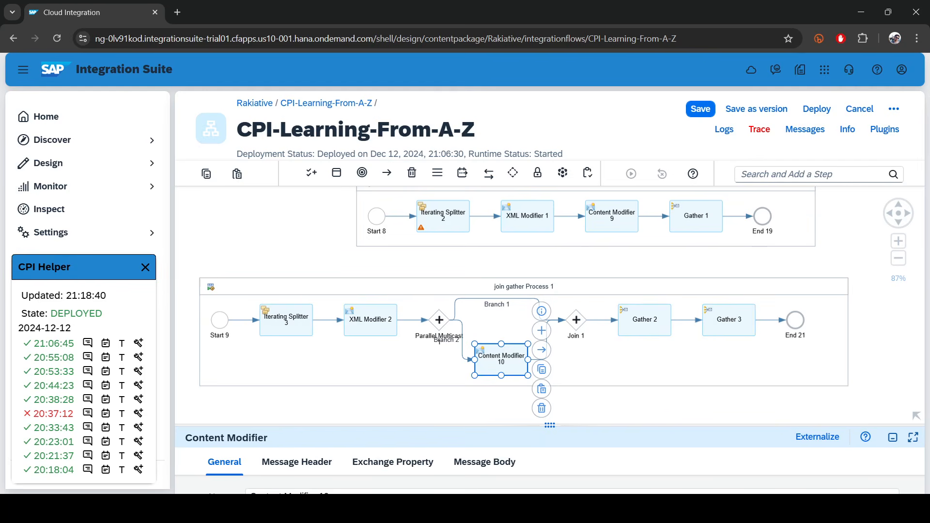
pyautogui.click(795, 173)
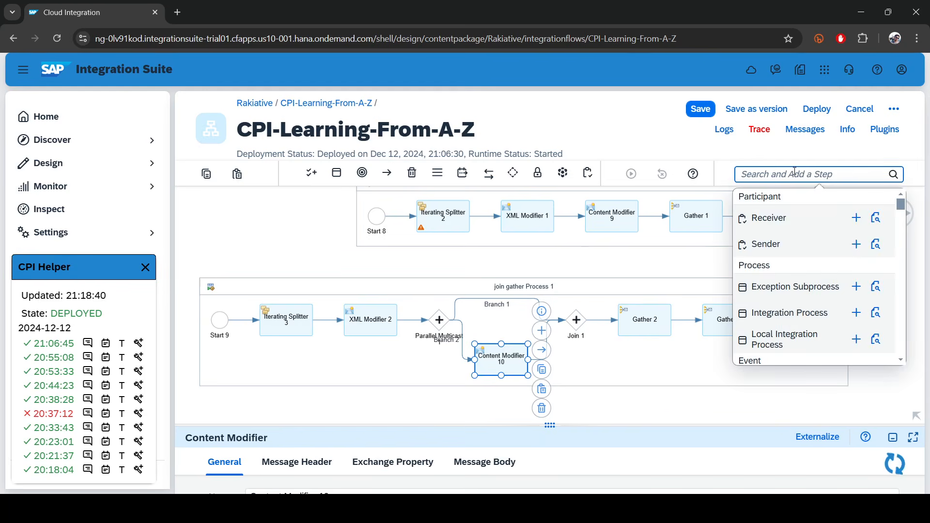
pyautogui.write('req')
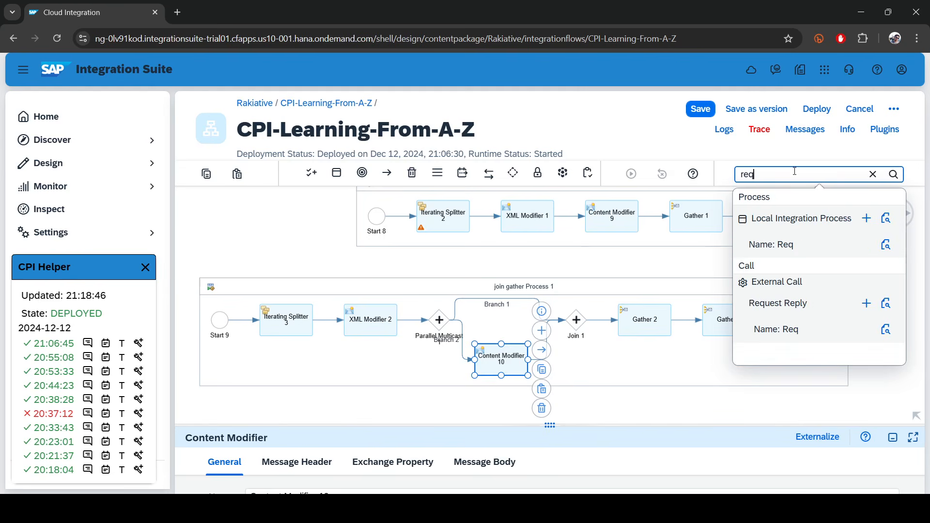
pyautogui.click(866, 304)
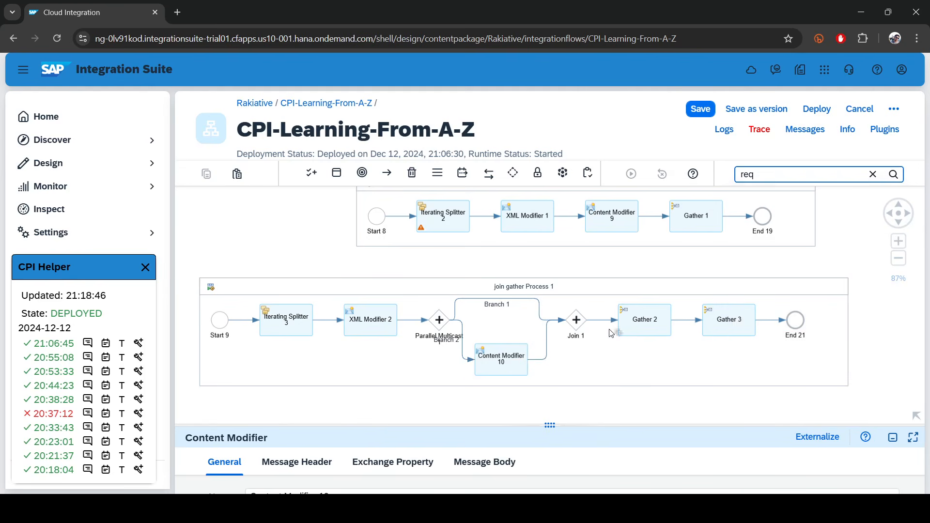
pyautogui.click(544, 359)
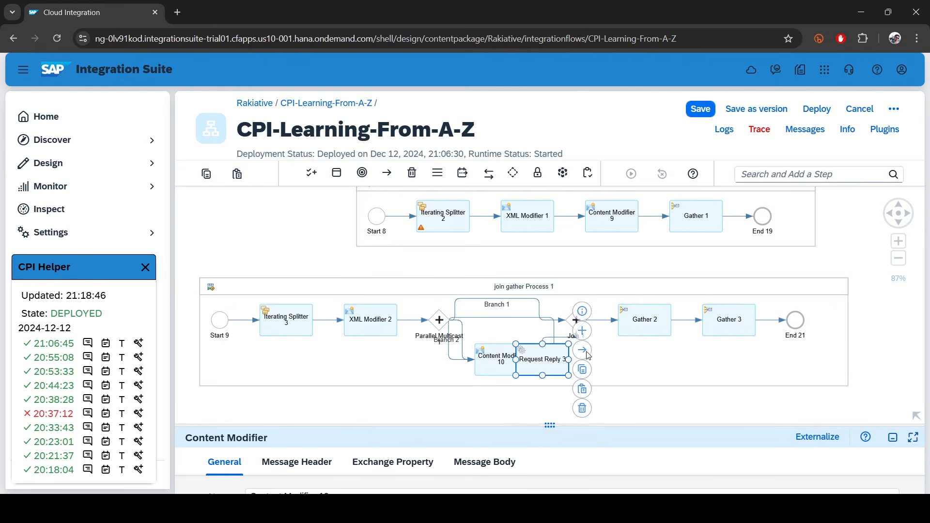
# Add a Receiver below join gather Process 1 and connect the new Request Reply to it with the HTTP adapter.
pyautogui.click(768, 175)
pyautogui.write('rec')
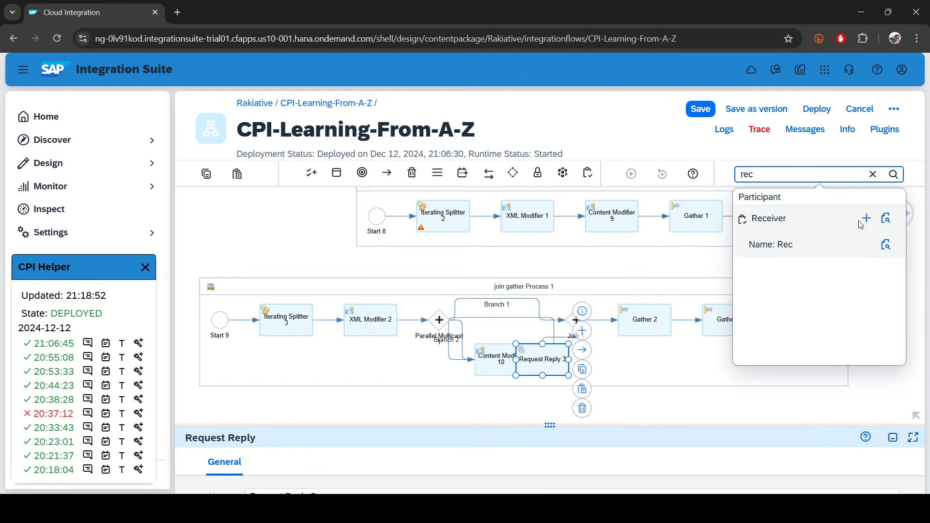
pyautogui.click(866, 219)
pyautogui.click(596, 395)
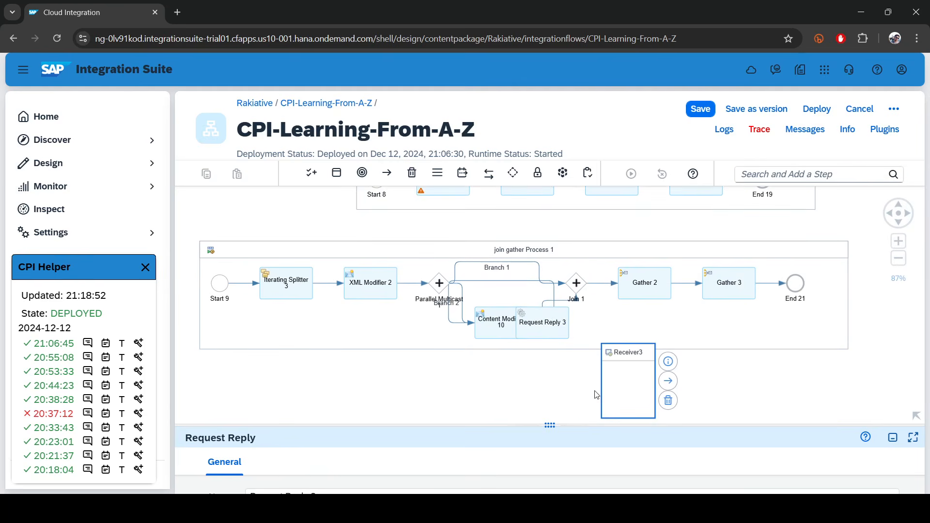
pyautogui.click(558, 327)
pyautogui.moveTo(584, 312); pyautogui.dragTo(645, 393)
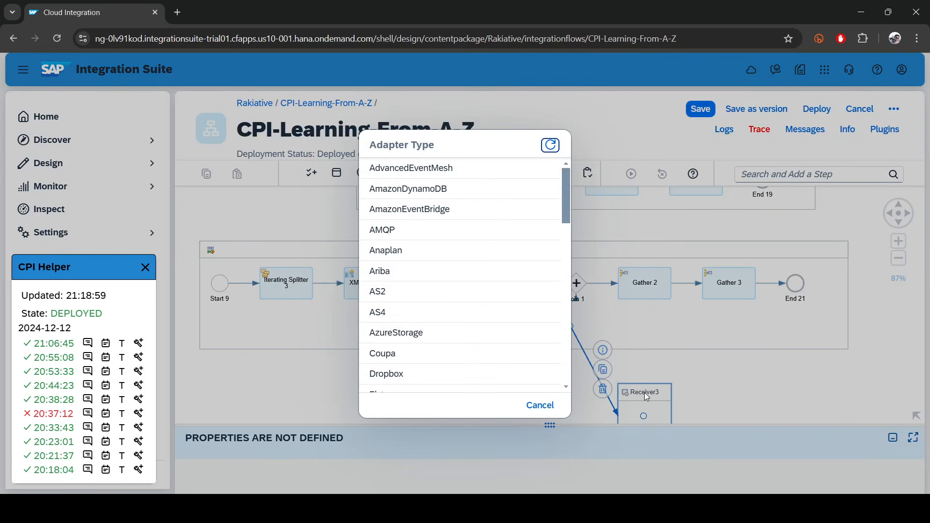
pyautogui.scroll(-3, 413, 286)
pyautogui.click(399, 357)
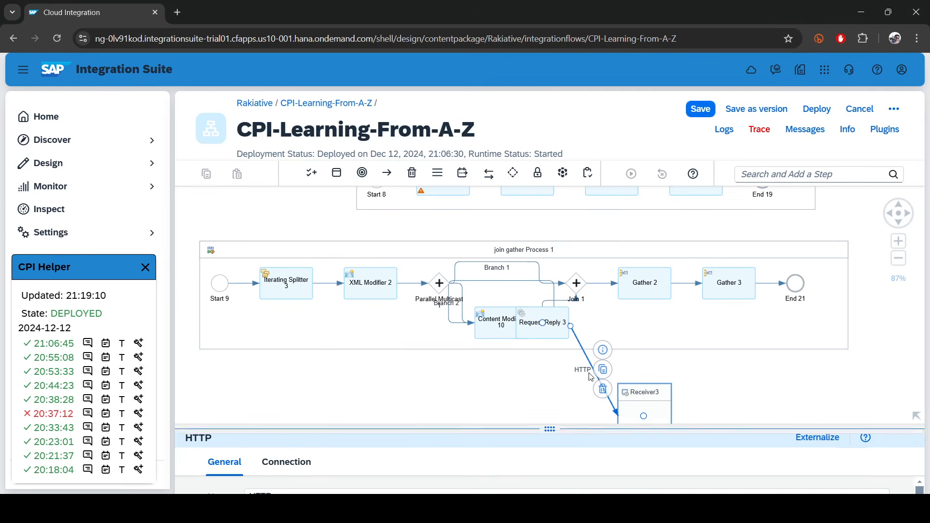
pyautogui.moveTo(605, 427); pyautogui.dragTo(604, 280)
pyautogui.click(287, 315)
pyautogui.click(433, 371)
pyautogui.write('https://6751c500d1983b9597b43ffd.mockapi.io/api/v1/user/${property.p_row_id}')
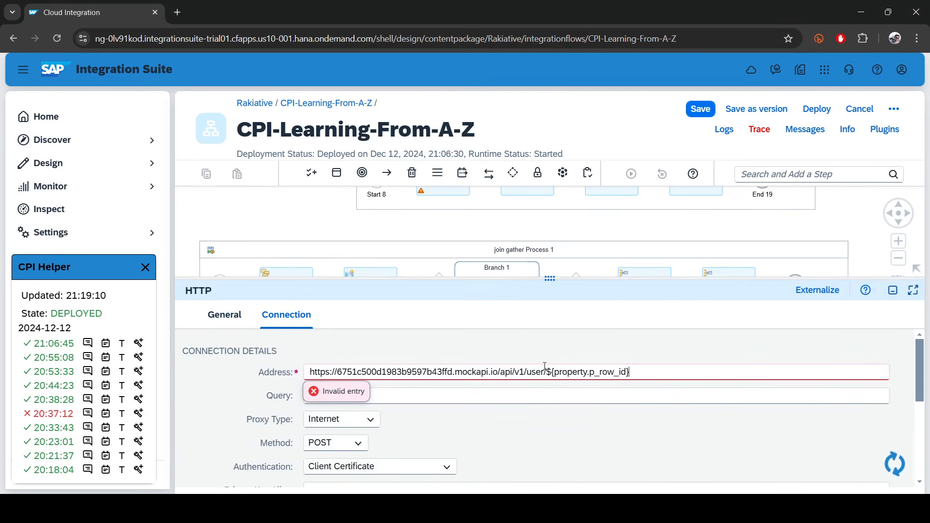
pyautogui.moveTo(650, 370); pyautogui.dragTo(550, 372)
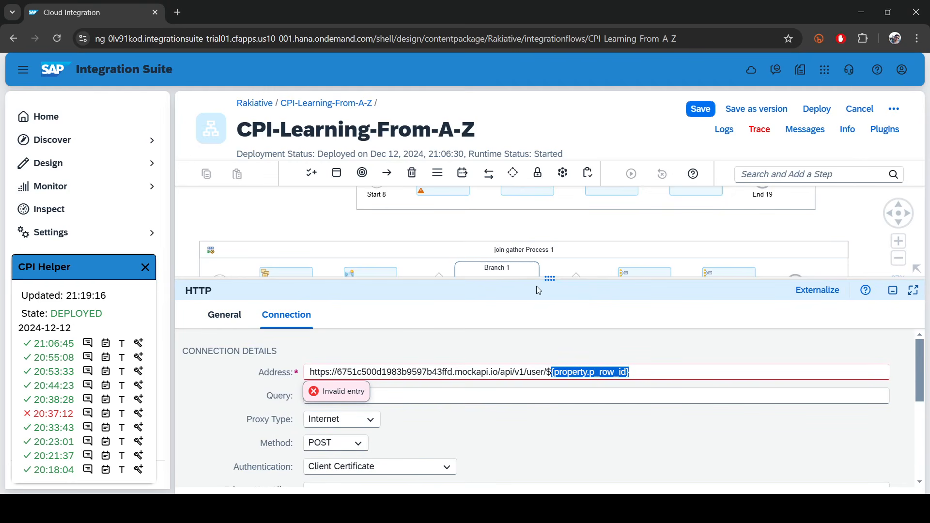
# Set the HTTP connection's method to GET and its authentication to None.
pyautogui.moveTo(536, 287); pyautogui.dragTo(536, 252)
pyautogui.click(350, 391)
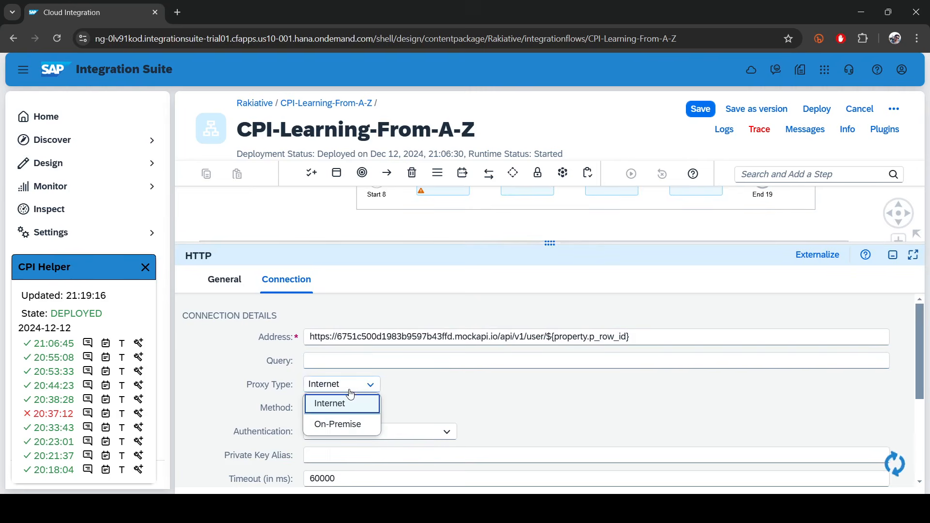
pyautogui.click(353, 409)
pyautogui.click(353, 409)
pyautogui.click(323, 290)
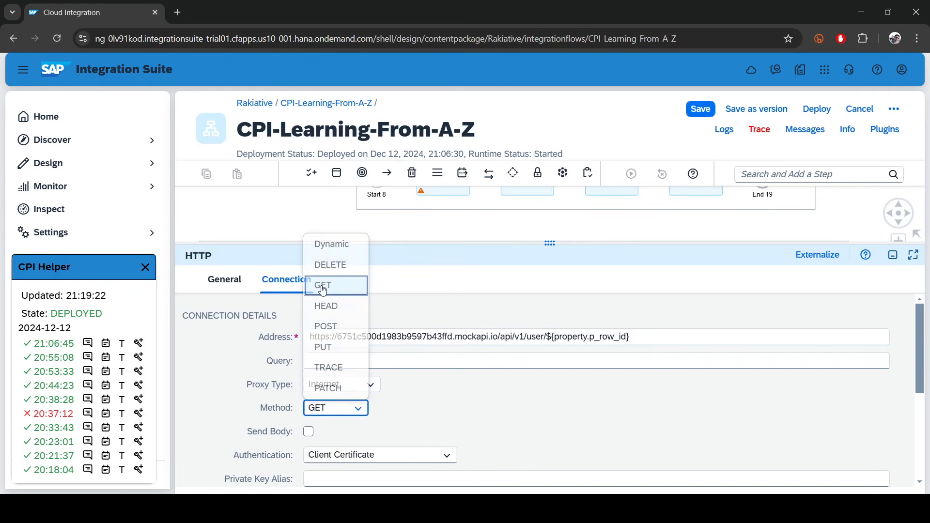
pyautogui.click(338, 454)
pyautogui.click(333, 393)
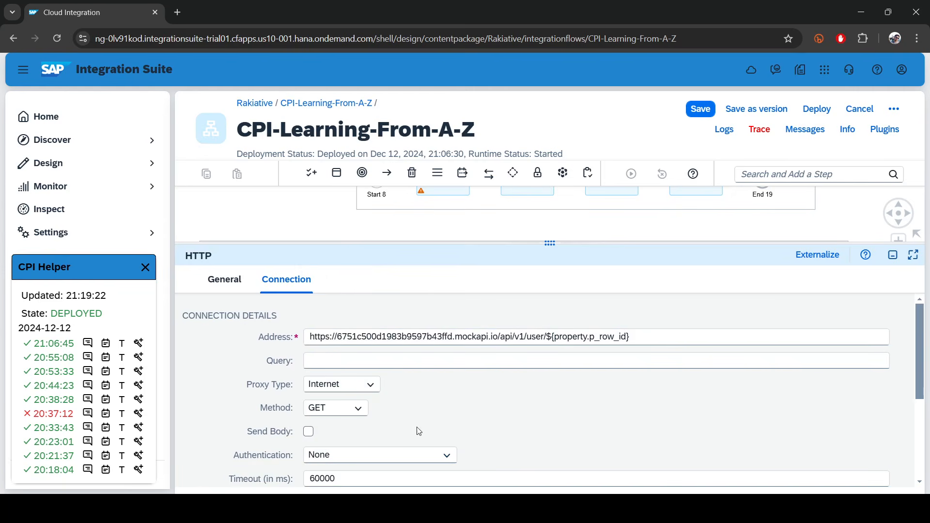
# Apply the horizontal auto-layout to join gather Process 1.
pyautogui.click(551, 244)
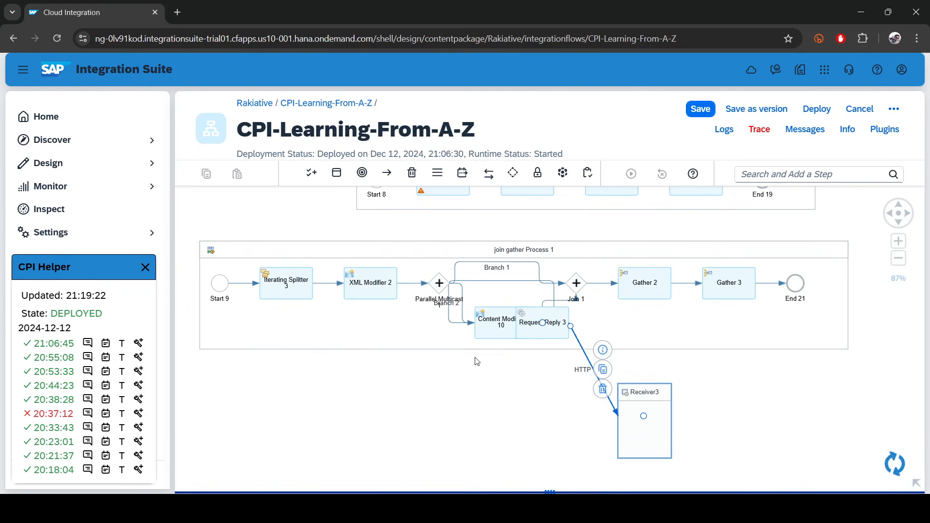
pyautogui.click(834, 252)
pyautogui.click(859, 296)
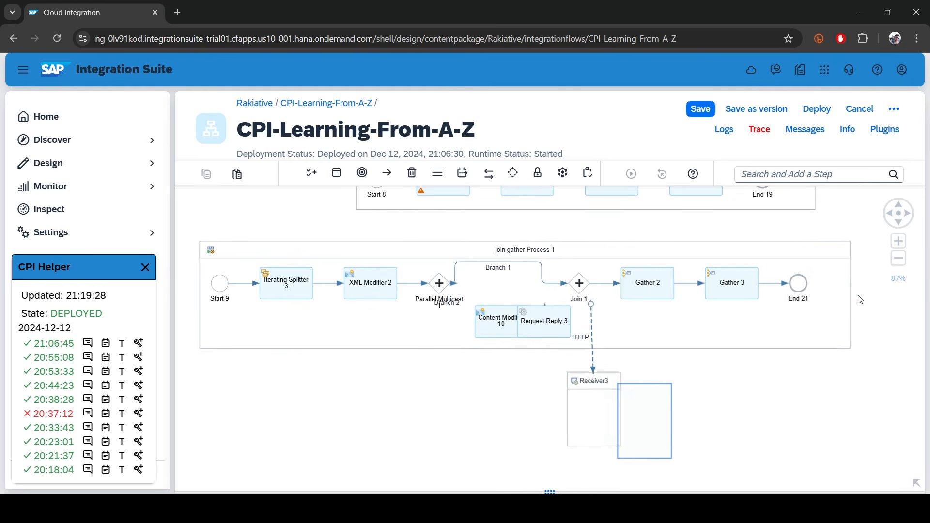
pyautogui.click(511, 309)
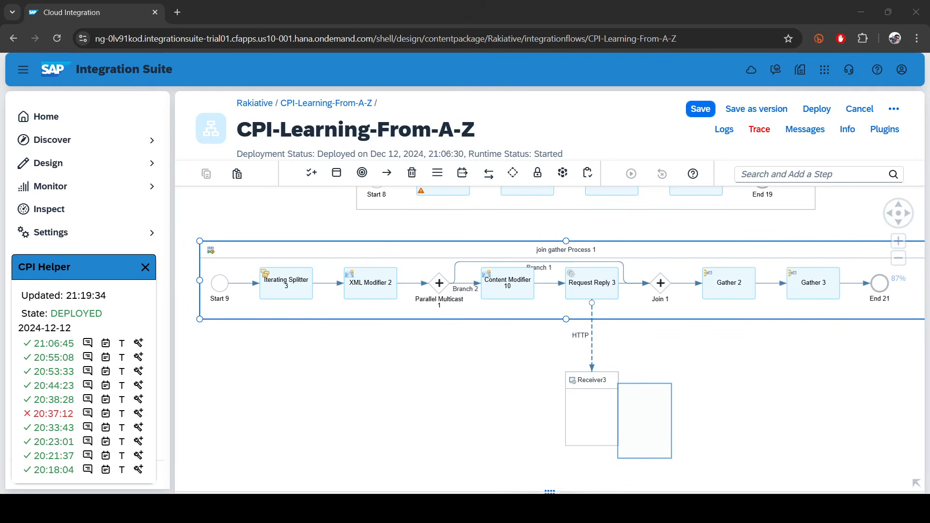
# Create an exchange property named p_row_id in Content Modifier 10 on the second branch.
pyautogui.click(509, 297)
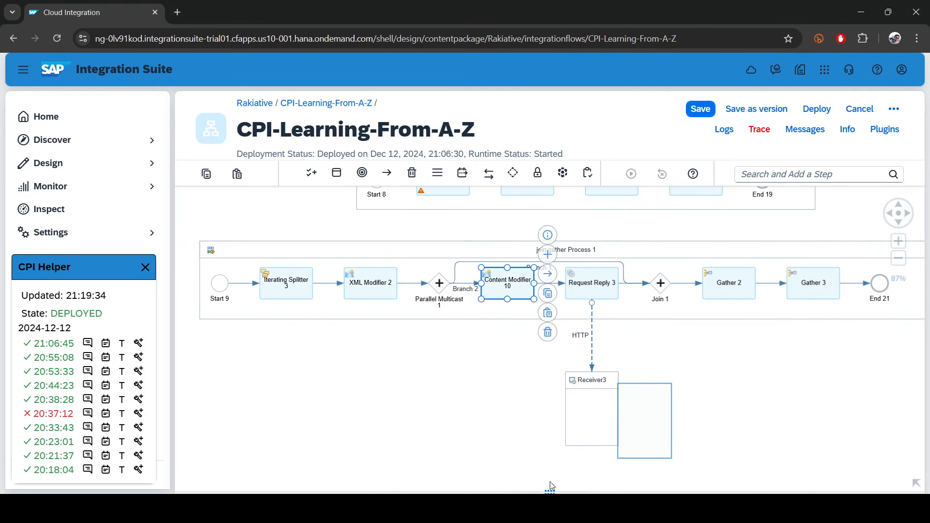
pyautogui.moveTo(566, 489); pyautogui.dragTo(557, 347)
pyautogui.click(392, 382)
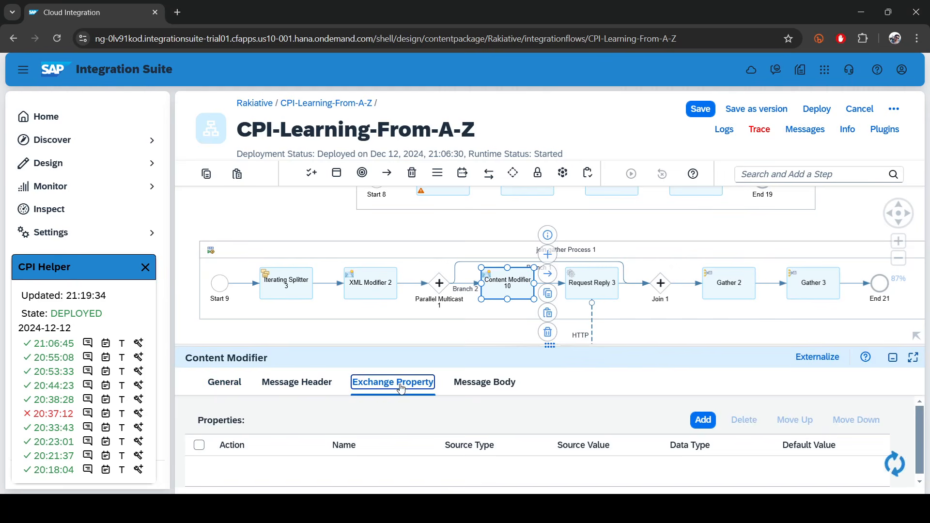
pyautogui.click(703, 419)
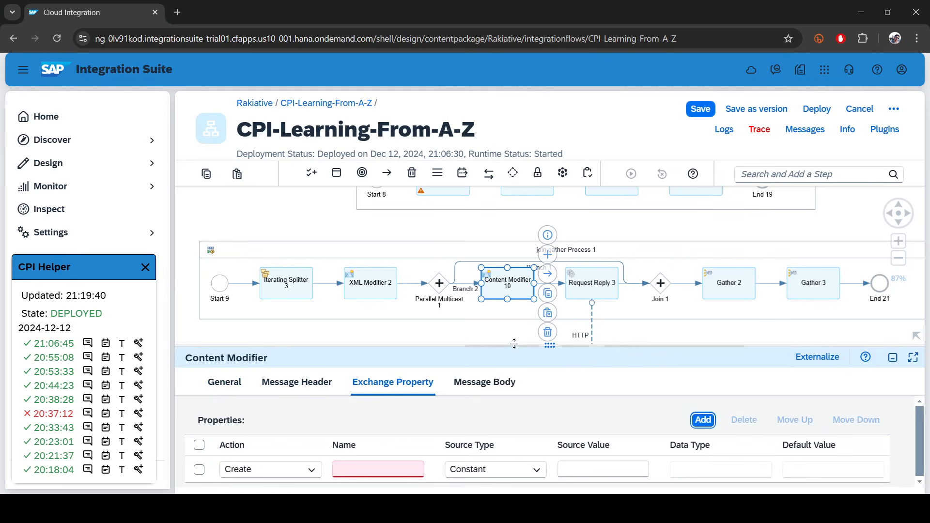
pyautogui.moveTo(512, 345); pyautogui.dragTo(521, 252)
pyautogui.click(358, 383)
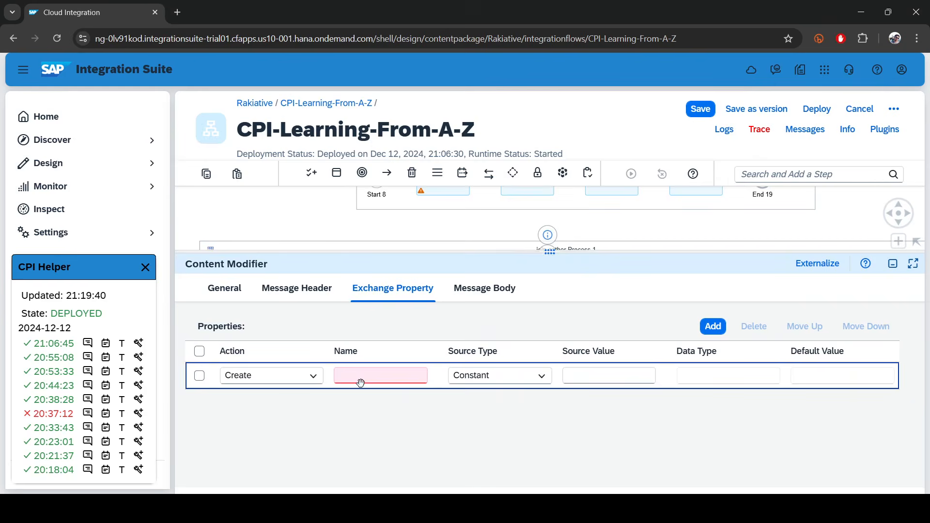
pyautogui.write('p_row_id')
# Set the p_row_id property's source type to XPath and its source value to /row/id.
pyautogui.click(467, 380)
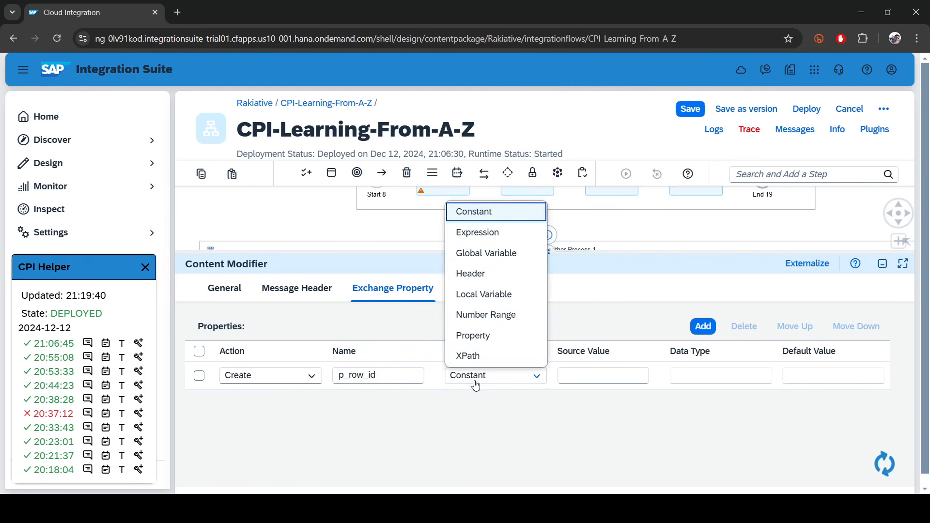
pyautogui.click(482, 359)
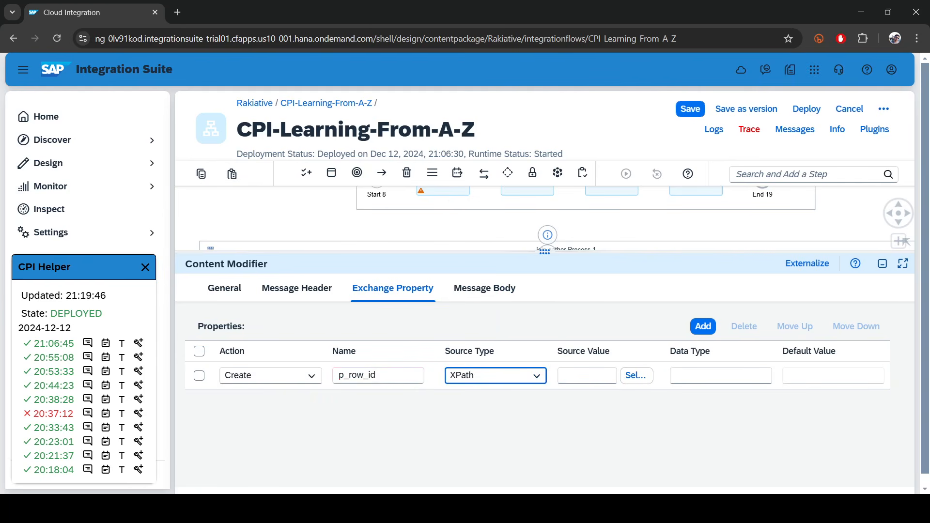
pyautogui.hotkey('alt', 'Tab')
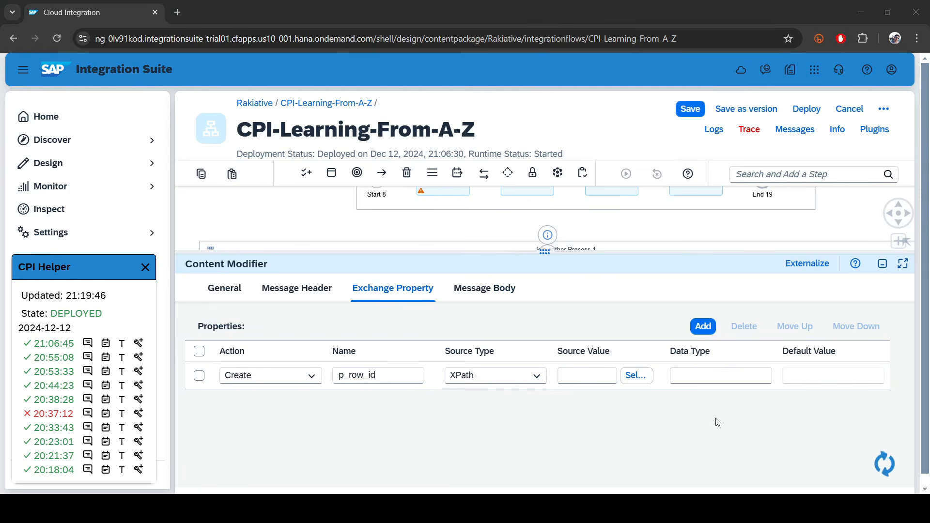
pyautogui.moveTo(559, 252); pyautogui.dragTo(295, 304)
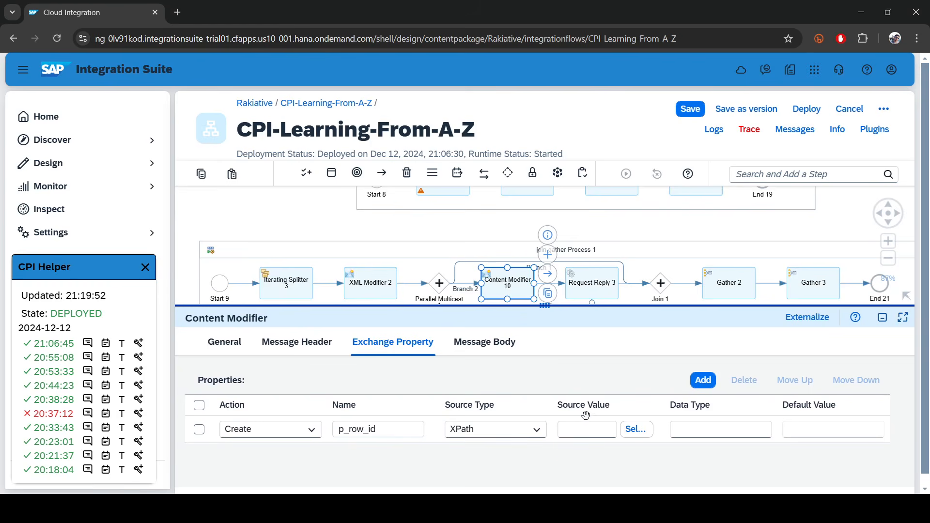
pyautogui.click(572, 429)
pyautogui.write('/row/id')
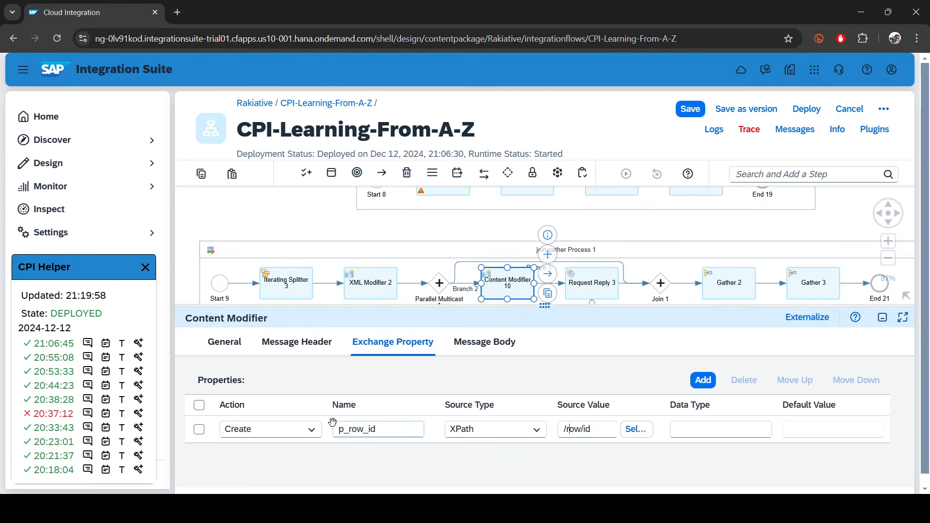
pyautogui.doubleClick(391, 432)
pyautogui.moveTo(543, 308); pyautogui.dragTo(545, 422)
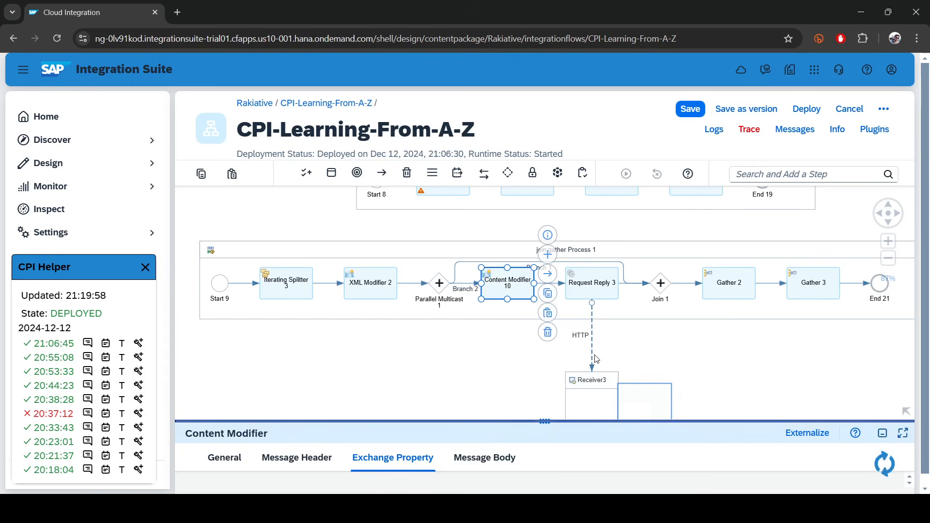
pyautogui.click(715, 382)
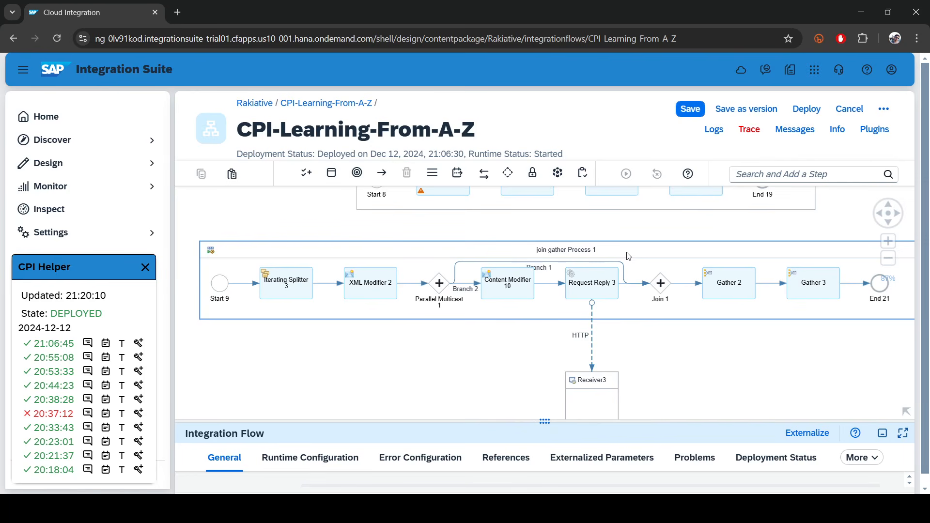
pyautogui.click(662, 285)
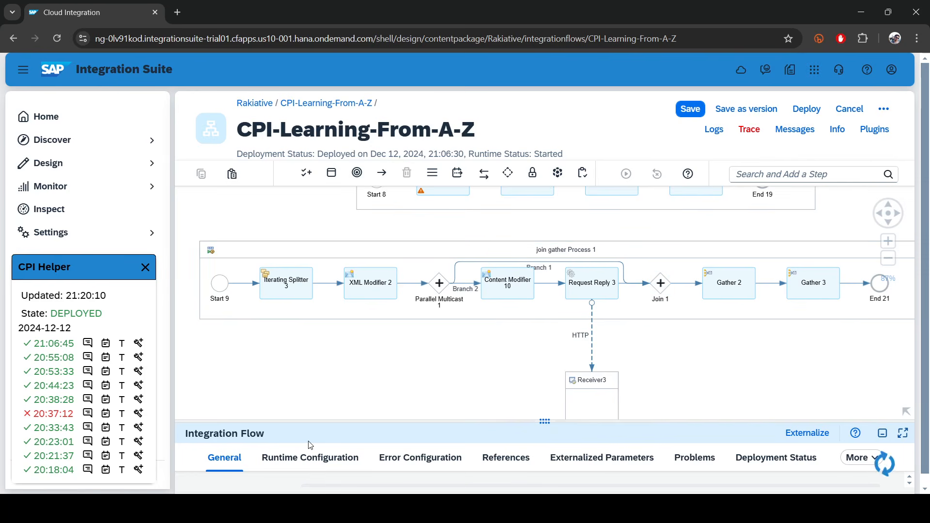
pyautogui.click(540, 268)
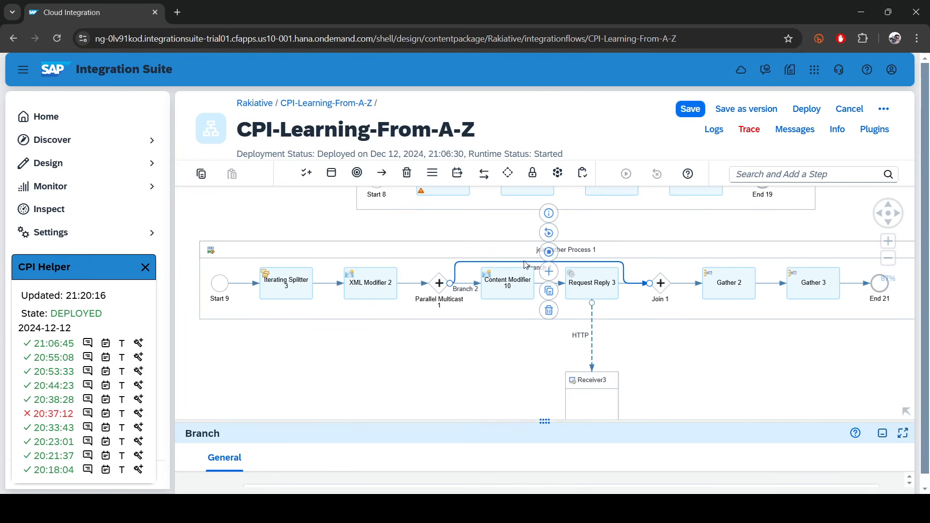
pyautogui.click(773, 174)
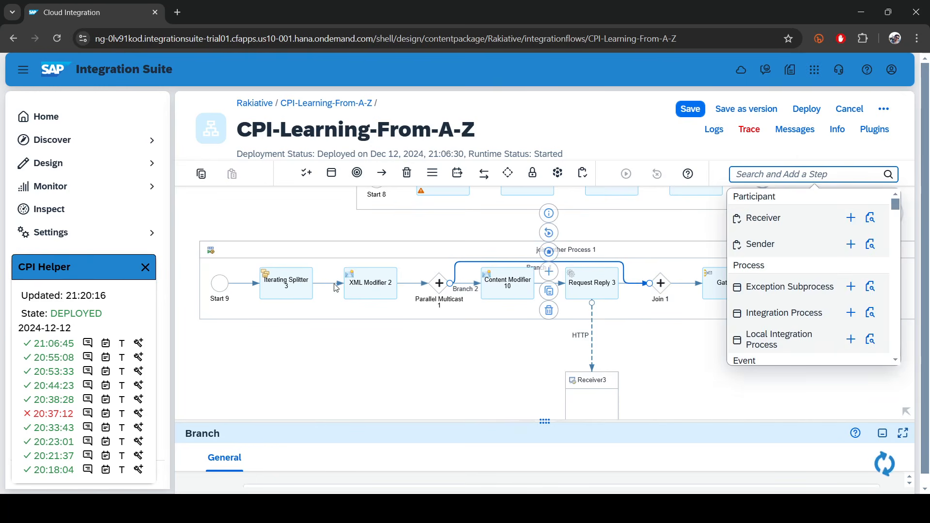
# Duplicate XML Modifier 2 and place the copy on Branch 1 between the Parallel Multicast and the Join.
pyautogui.click(373, 289)
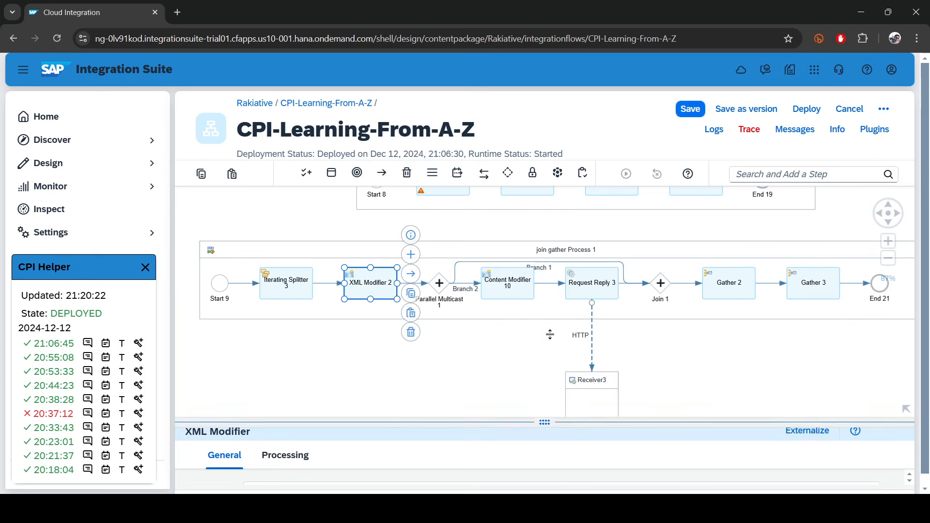
pyautogui.moveTo(560, 421); pyautogui.dragTo(499, 435)
pyautogui.click(296, 340)
pyautogui.click(201, 174)
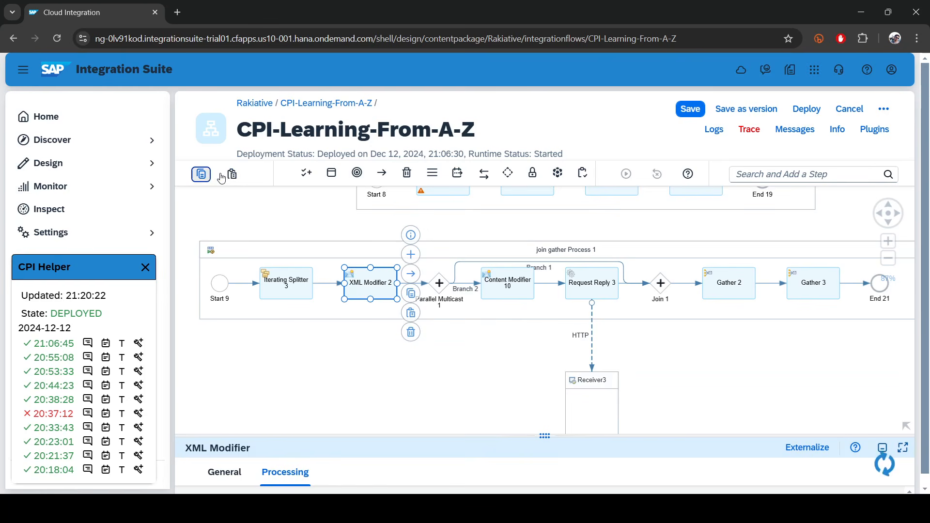
pyautogui.click(231, 173)
pyautogui.moveTo(373, 301); pyautogui.dragTo(553, 264)
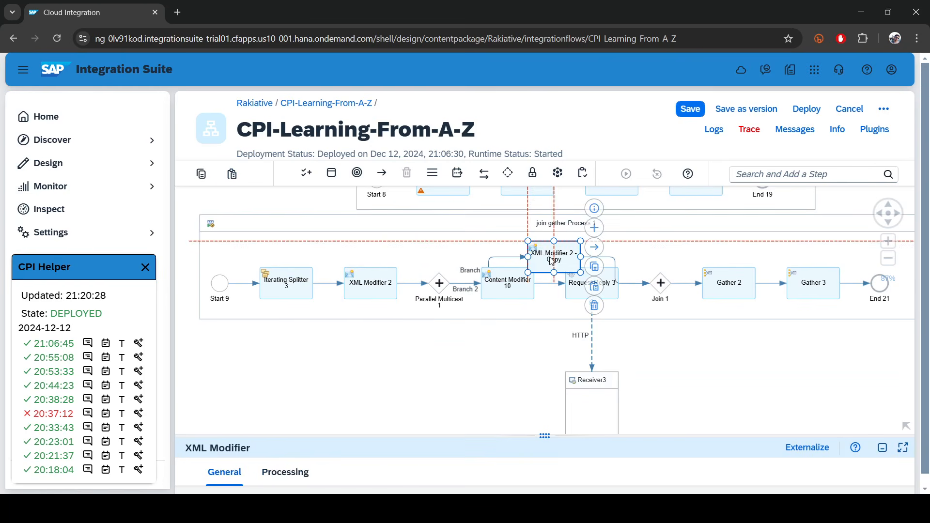
# Rearrange join gather Process 1 horizontally to accommodate the copied XML Modifier.
pyautogui.moveTo(728, 357); pyautogui.dragTo(570, 390)
pyautogui.click(706, 285)
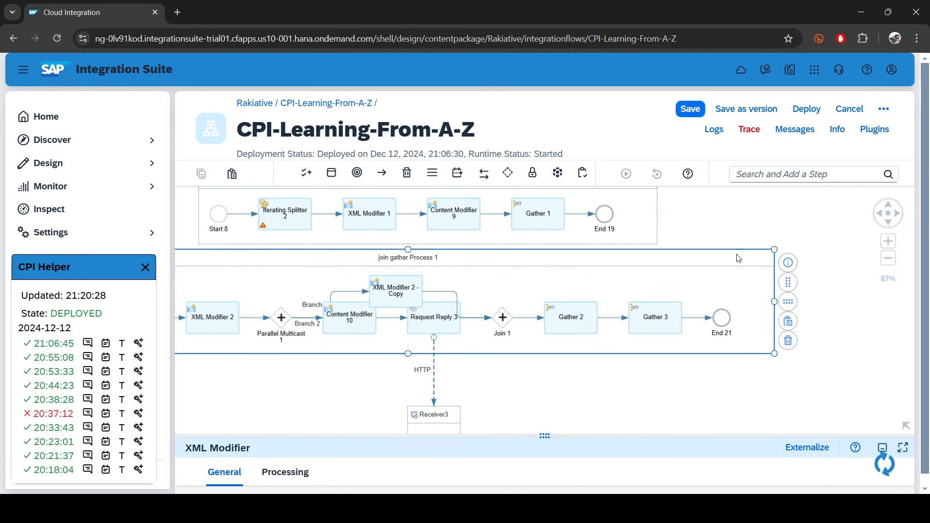
pyautogui.click(787, 301)
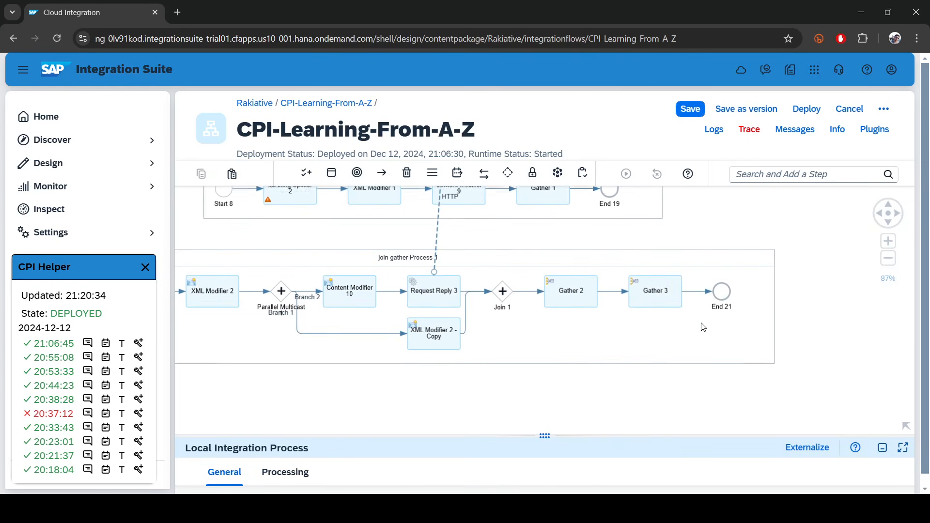
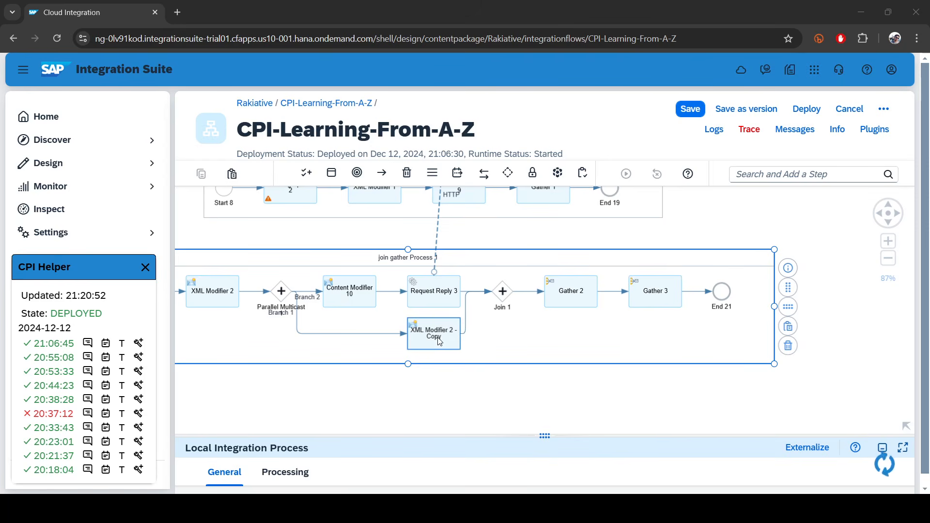
# Set Gather 2's incoming format to XML (Different Format) in its aggregation strategy.
pyautogui.click(576, 296)
pyautogui.moveTo(565, 436); pyautogui.dragTo(564, 288)
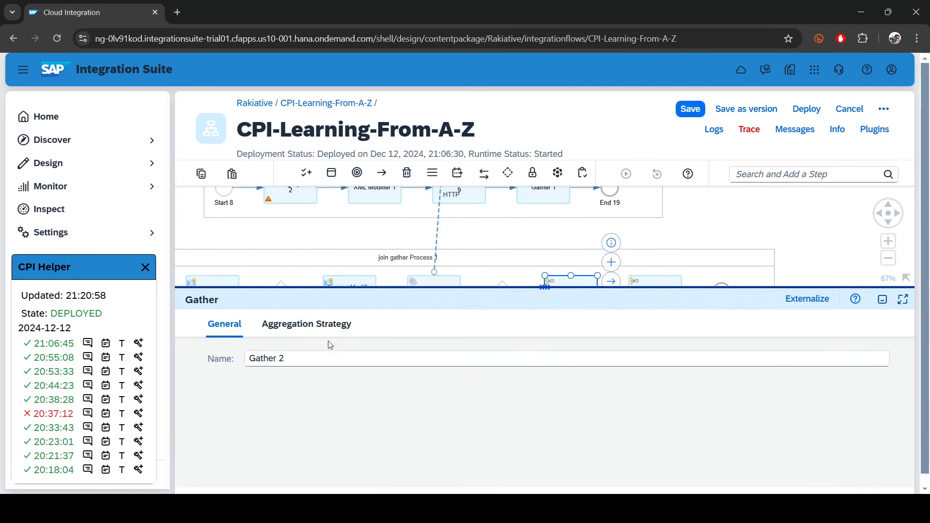
pyautogui.click(307, 325)
pyautogui.click(389, 364)
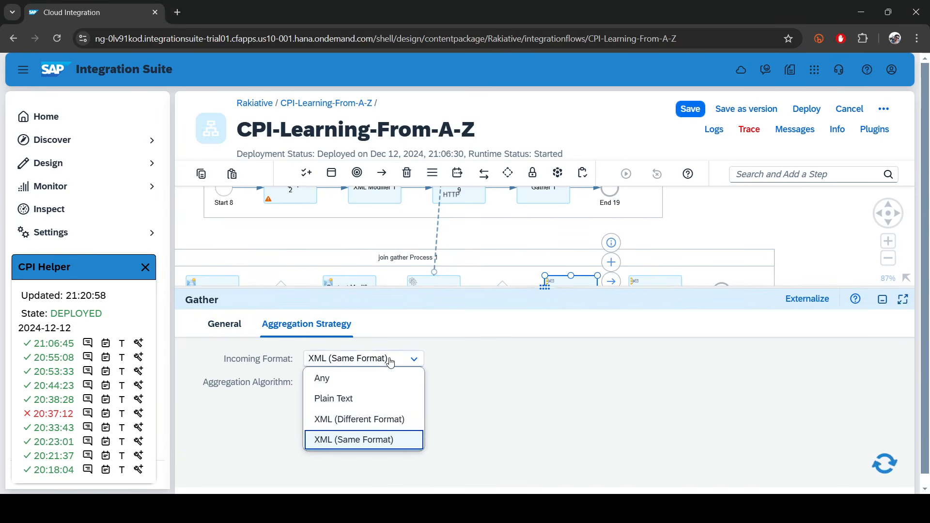
pyautogui.click(362, 417)
pyautogui.moveTo(542, 290); pyautogui.dragTo(545, 367)
# Set Gather 3's incoming format to XML (Different Format) in its aggregation strategy.
pyautogui.click(650, 290)
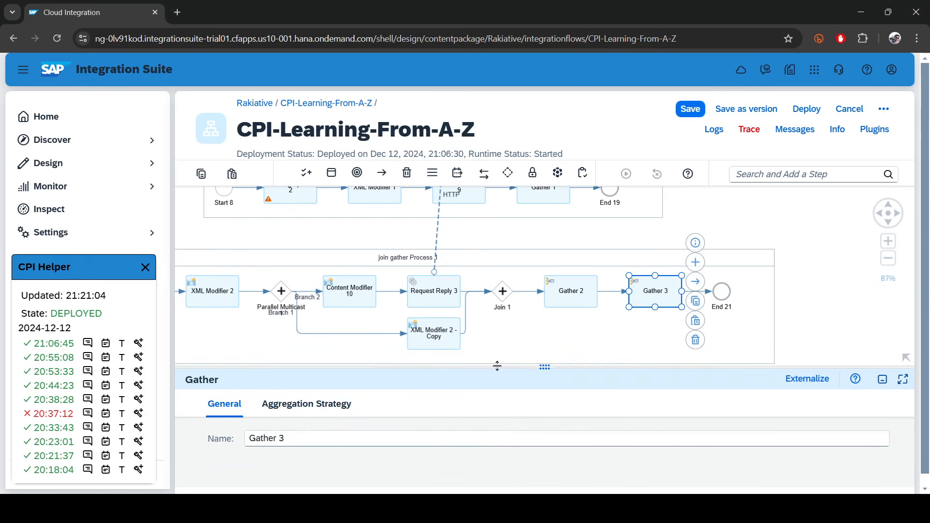
pyautogui.click(347, 344)
pyautogui.click(385, 380)
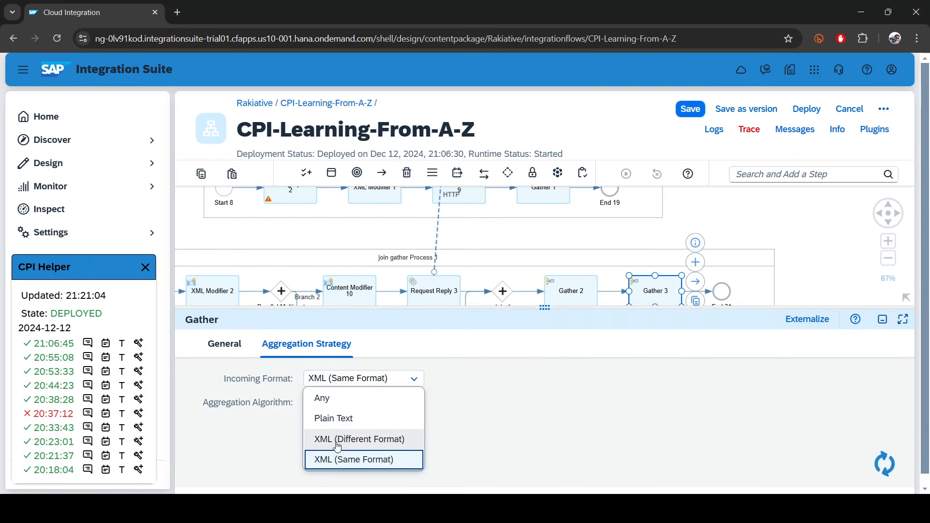
pyautogui.click(359, 439)
pyautogui.moveTo(545, 308); pyautogui.dragTo(541, 432)
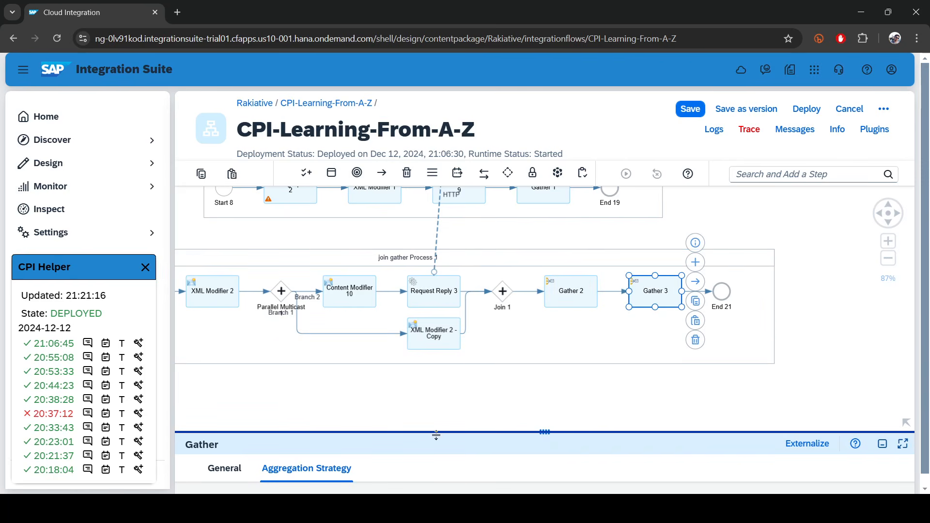
pyautogui.moveTo(545, 430); pyautogui.dragTo(537, 474)
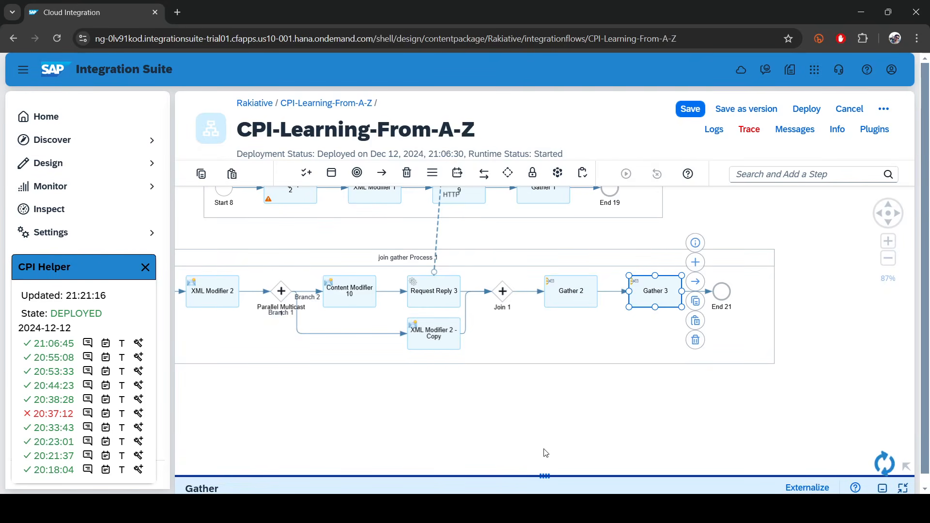
# Add a JSON to XML Converter after Request Reply 3 on Branch 2 and rearrange join gather Process 1 horizontally.
pyautogui.click(441, 339)
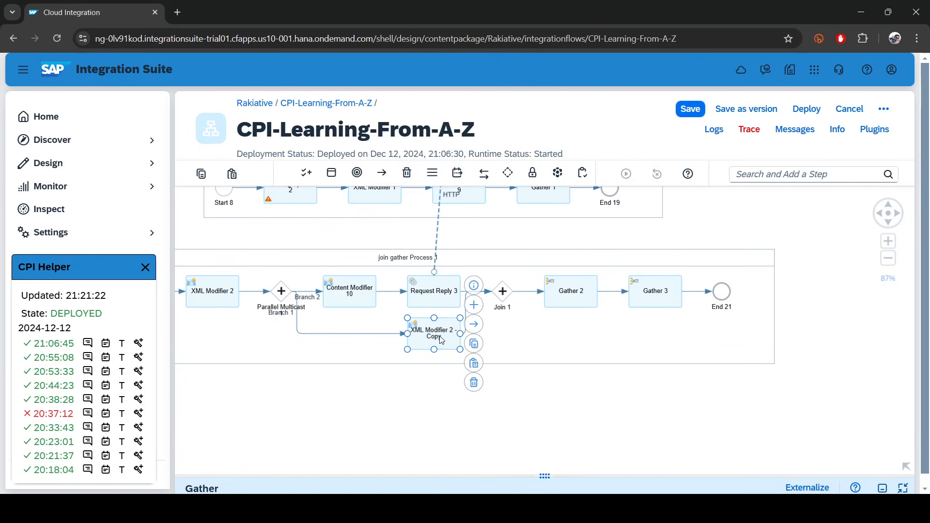
pyautogui.moveTo(450, 292); pyautogui.dragTo(439, 294)
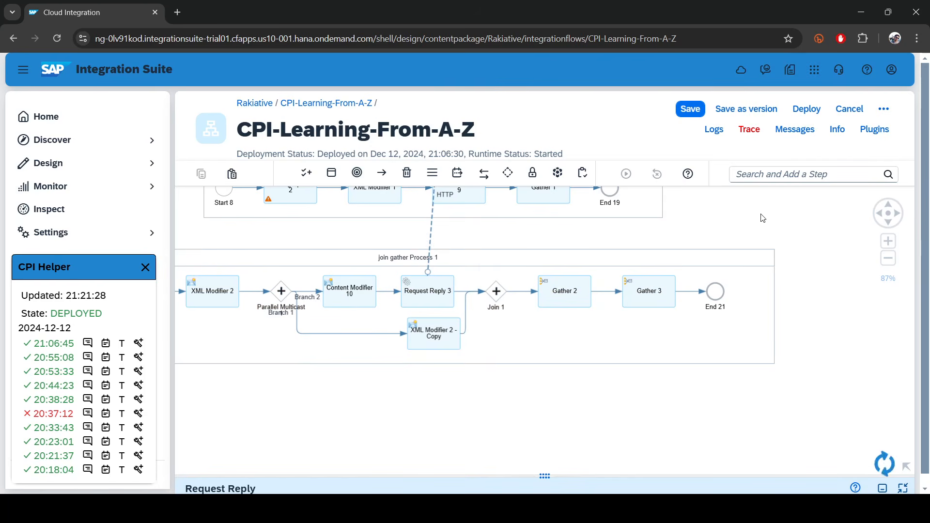
pyautogui.click(786, 169)
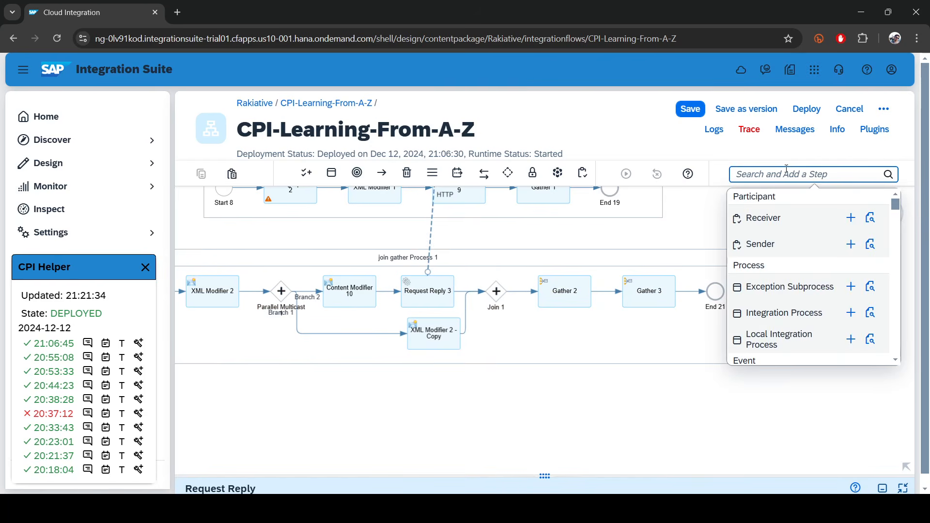
pyautogui.write('json')
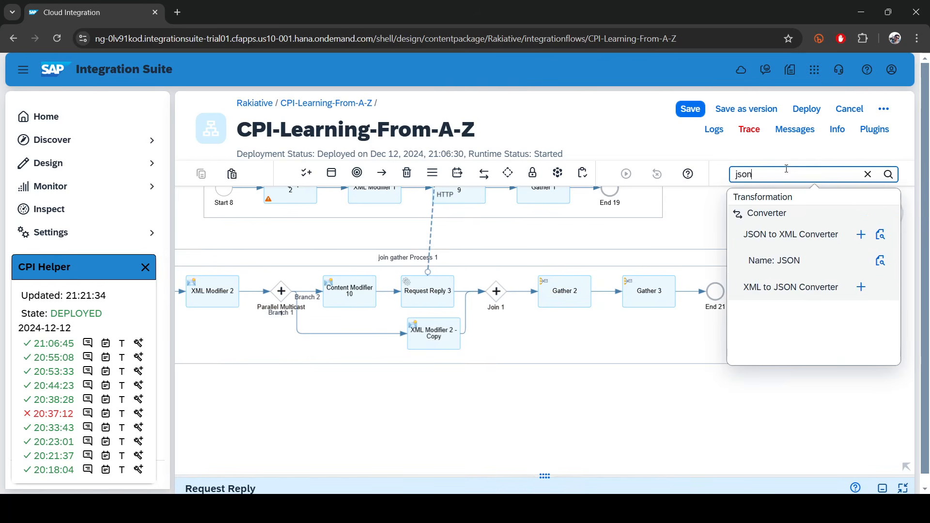
pyautogui.click(862, 234)
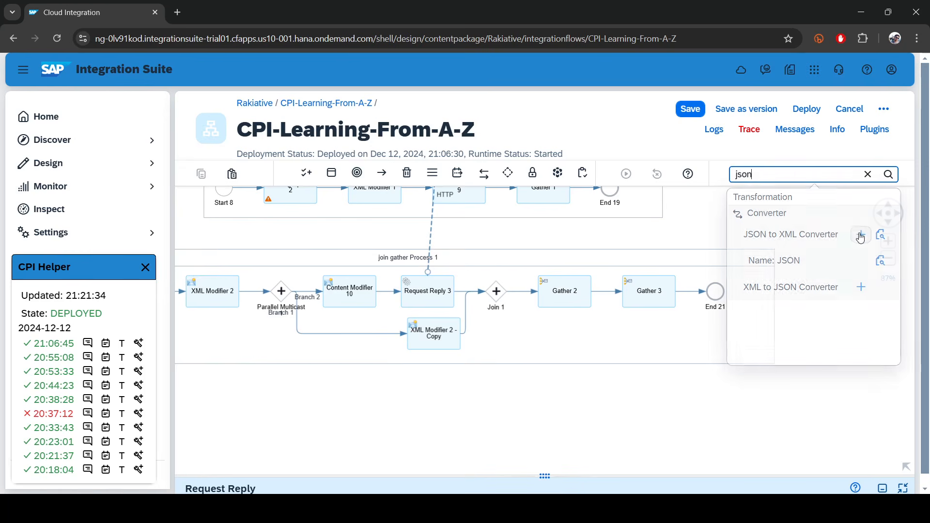
pyautogui.click(450, 290)
pyautogui.click(746, 256)
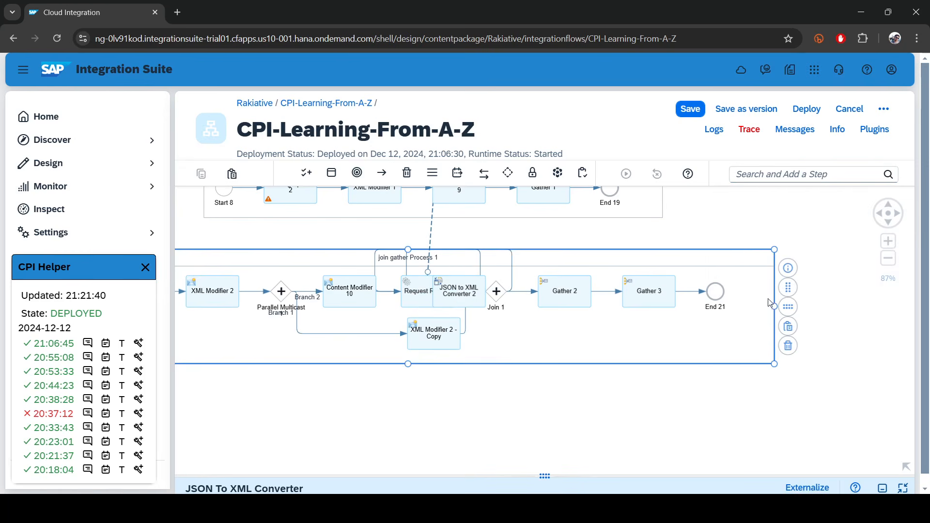
pyautogui.click(788, 307)
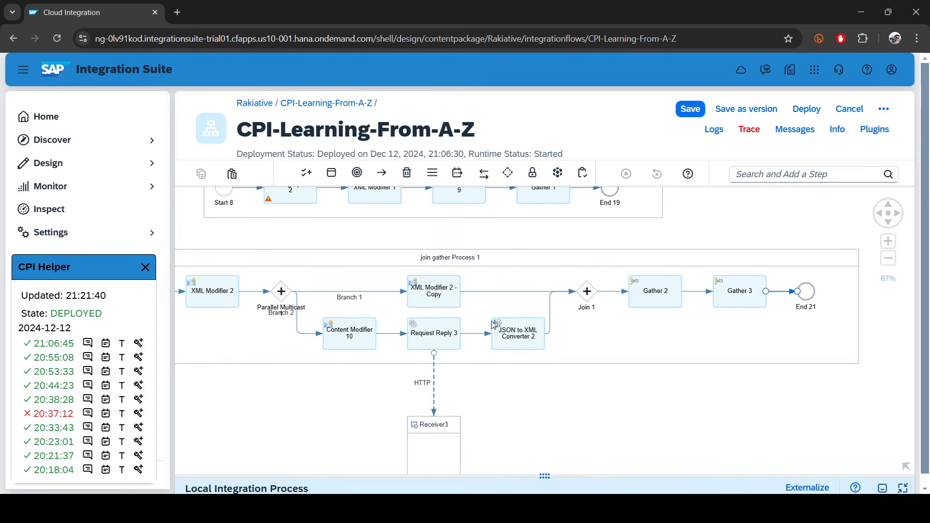
# Turn off namespace mapping in JSON to XML Converter 2 and set its XML root element name to row.
pyautogui.click(540, 408)
pyautogui.click(529, 344)
pyautogui.moveTo(543, 476); pyautogui.dragTo(436, 314)
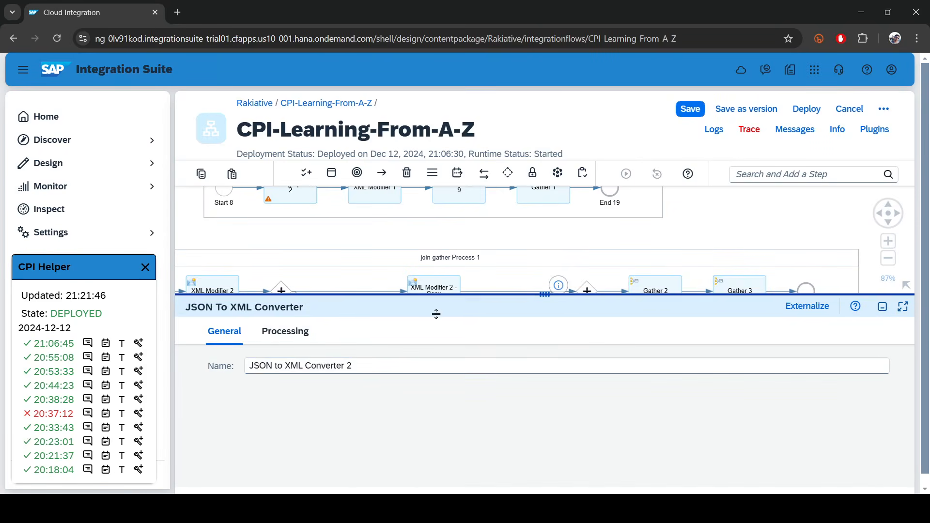
pyautogui.click(285, 331)
pyautogui.click(307, 368)
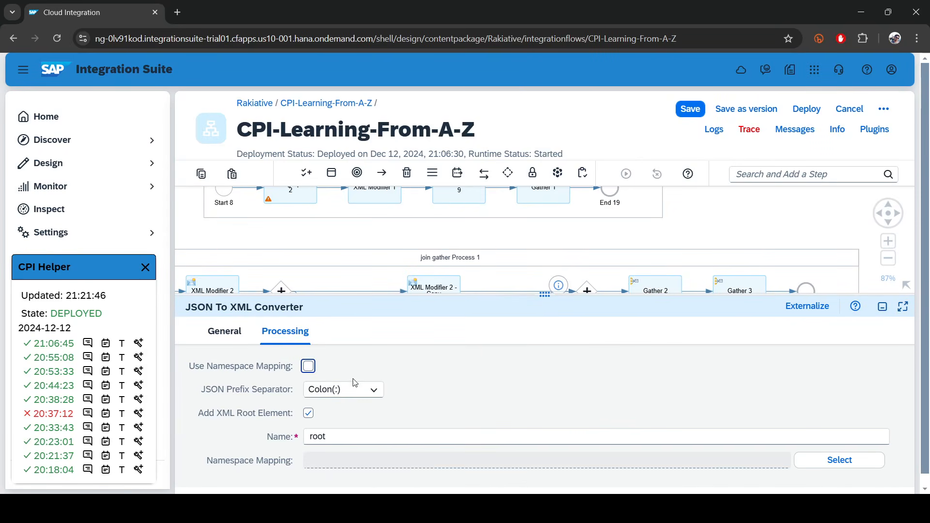
pyautogui.scroll(-1, 579, 344)
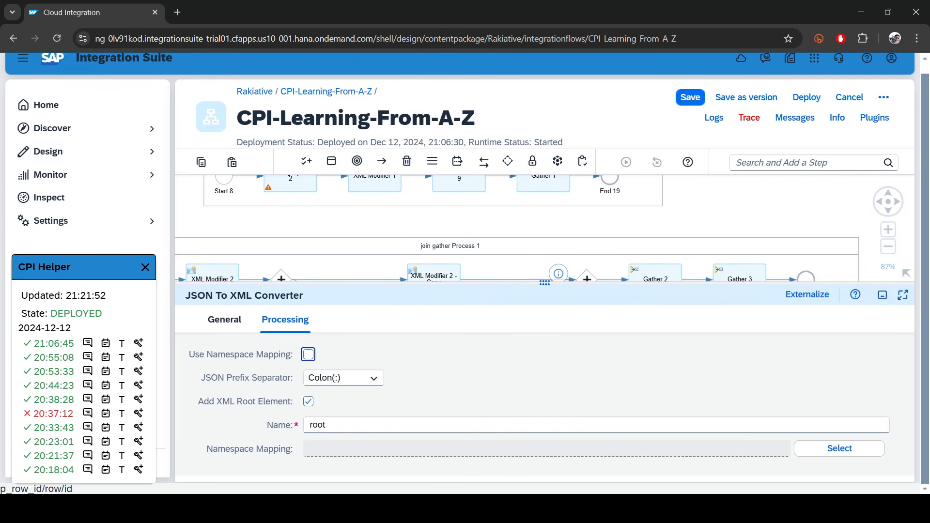
pyautogui.hotkey('alt', 'Tab')
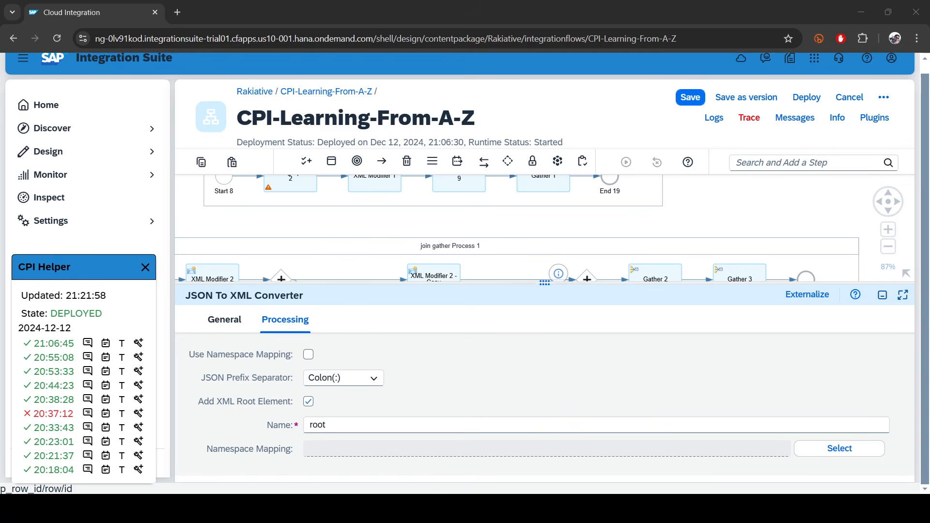
pyautogui.doubleClick(316, 424)
pyautogui.moveTo(531, 283); pyautogui.dragTo(538, 455)
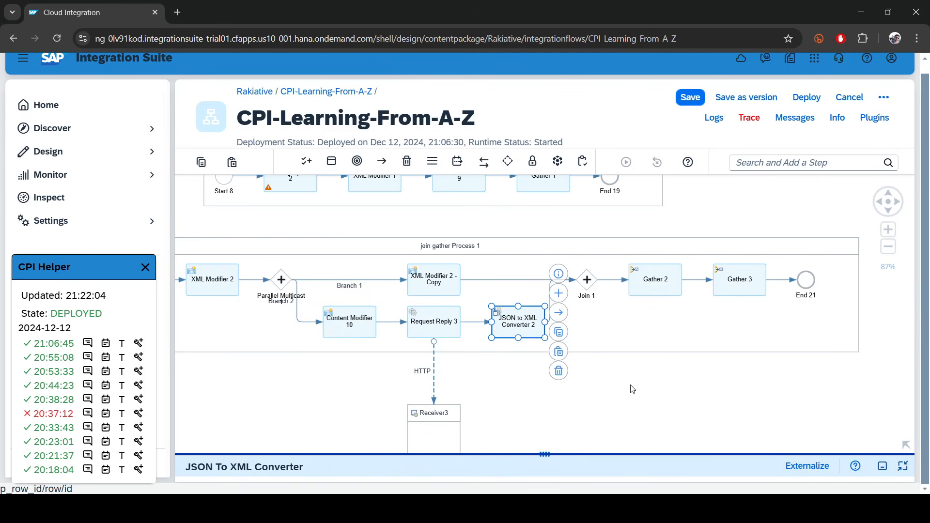
# Duplicate XML Modifier 2 - Copy between JSON to XML Converter 2 and Join 1, and rearrange the process horizontally.
pyautogui.click(633, 389)
pyautogui.click(530, 328)
pyautogui.moveTo(530, 329); pyautogui.dragTo(516, 328)
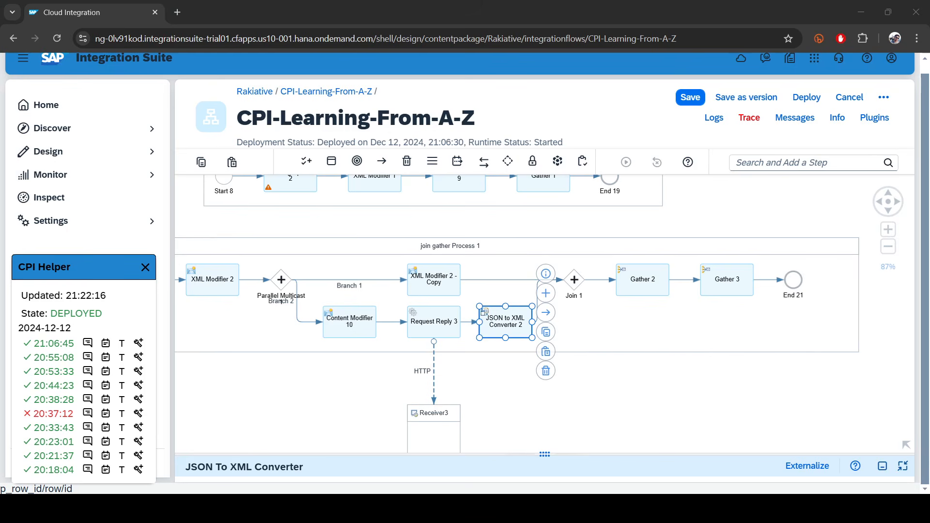
pyautogui.click(459, 287)
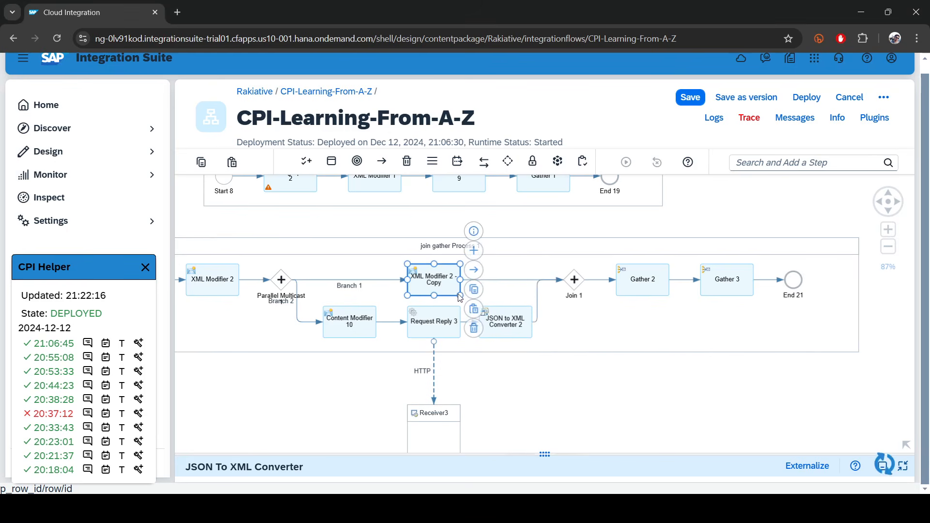
pyautogui.click(233, 162)
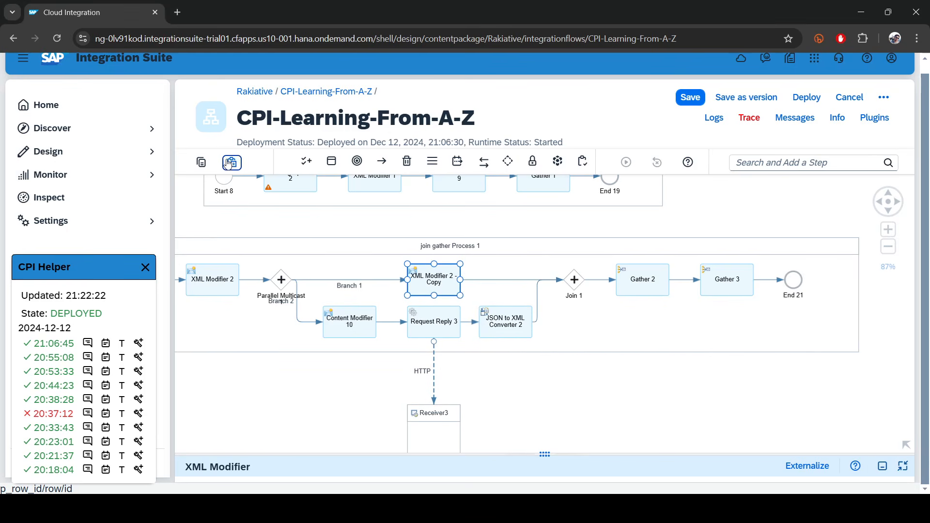
pyautogui.moveTo(451, 291); pyautogui.dragTo(541, 306)
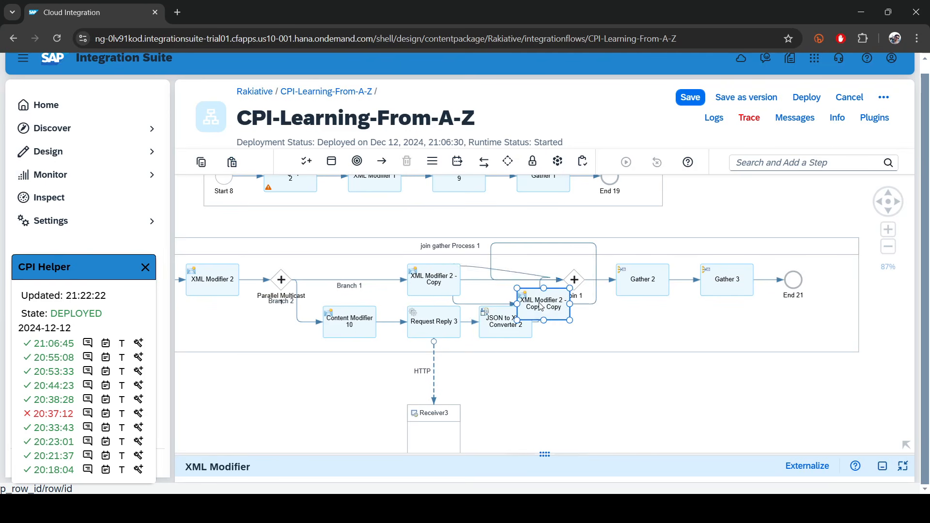
pyautogui.click(837, 246)
pyautogui.click(874, 298)
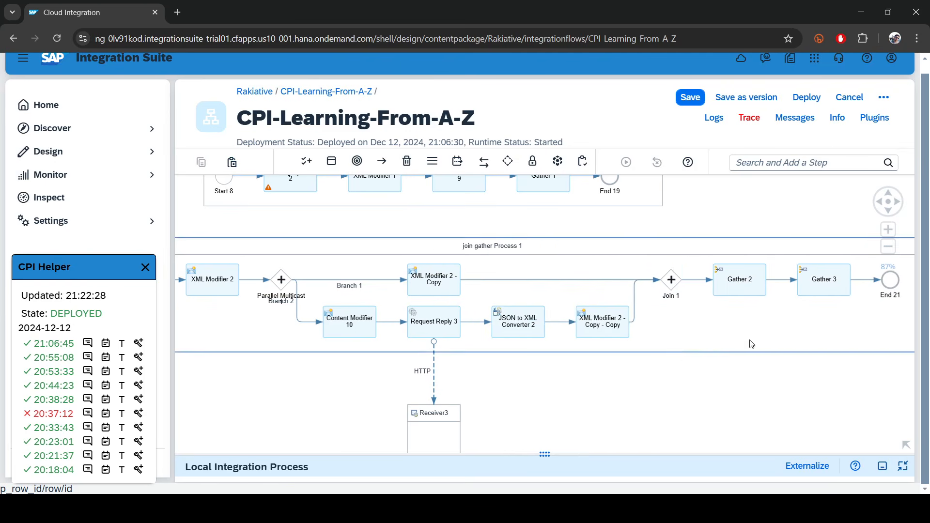
pyautogui.click(643, 397)
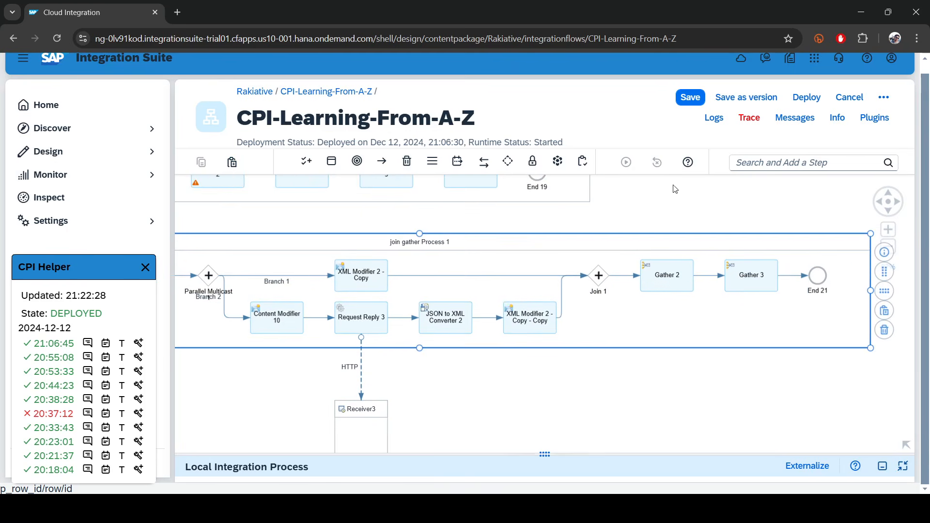
# Save the integration flow as a version and request its deployment on the Cloud Integration runtime profile.
pyautogui.click(697, 101)
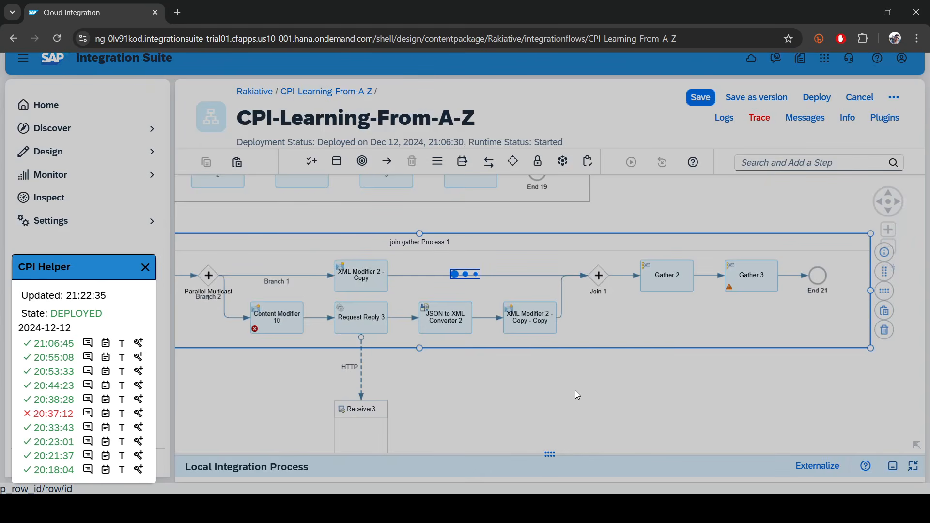
pyautogui.click(604, 341)
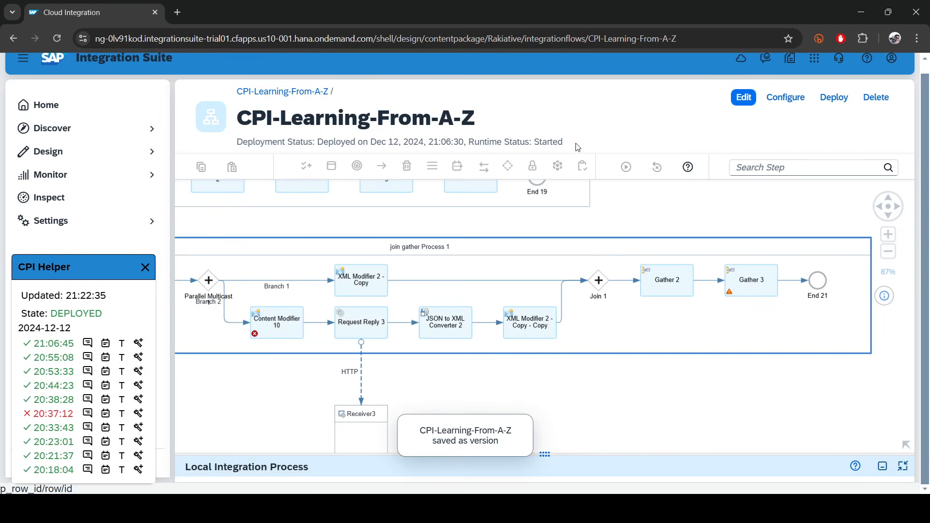
pyautogui.click(834, 97)
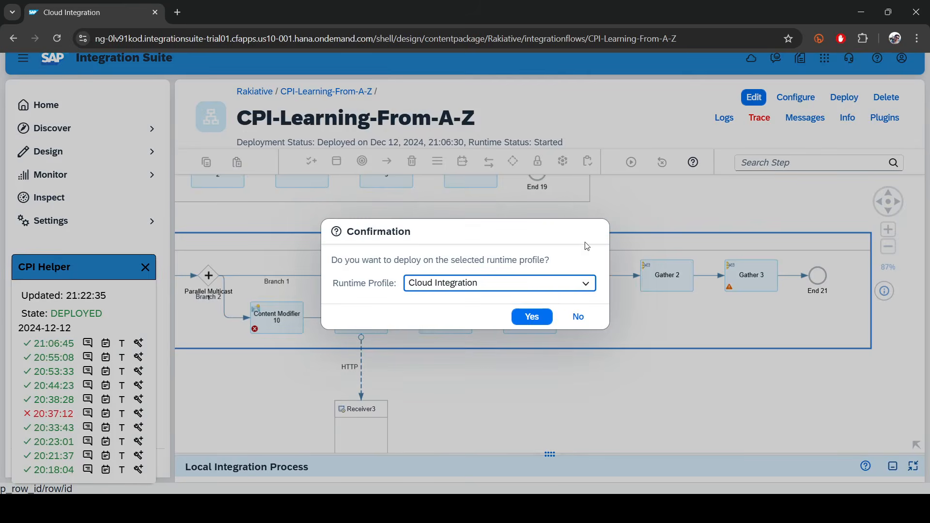
pyautogui.click(532, 316)
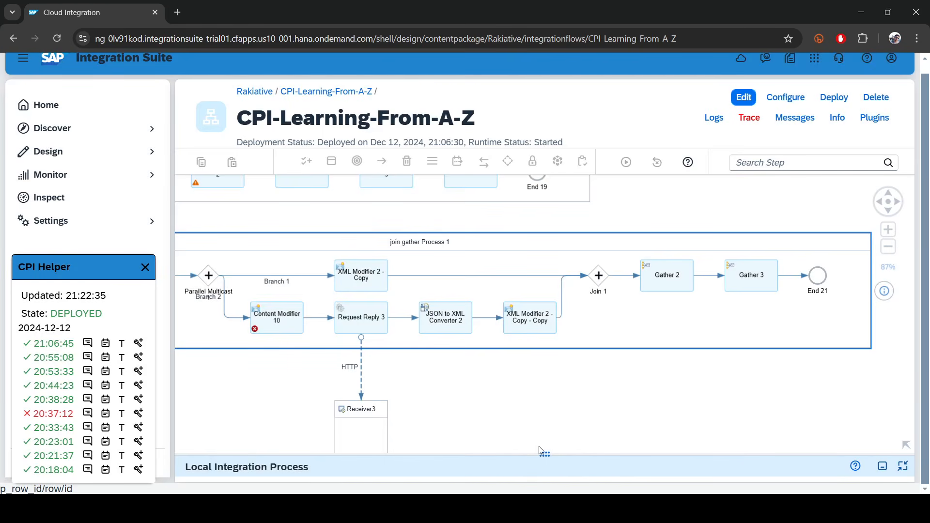
# Switch the flow to edit mode and set the p_row_id exchange property's data type to java.lang.Integer in Content Modifier 10.
pyautogui.moveTo(543, 455); pyautogui.dragTo(545, 255)
pyautogui.click(275, 321)
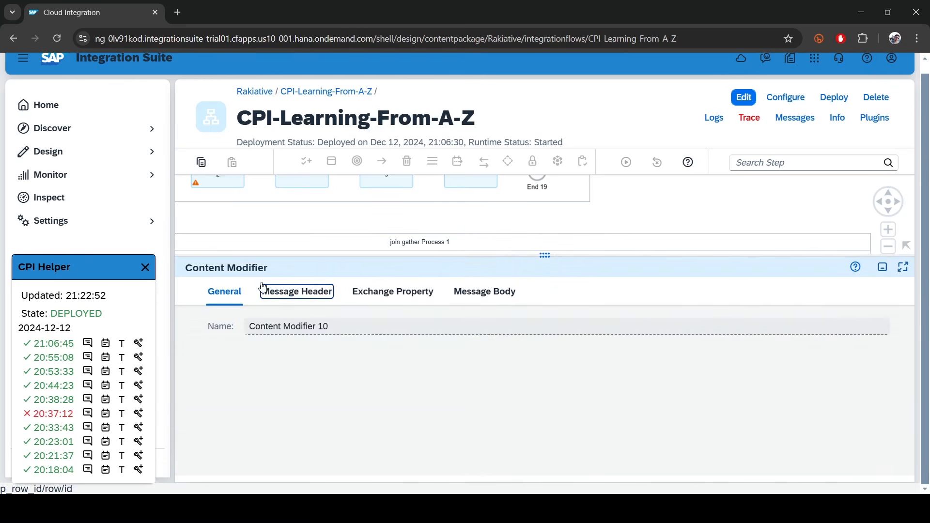
pyautogui.click(374, 295)
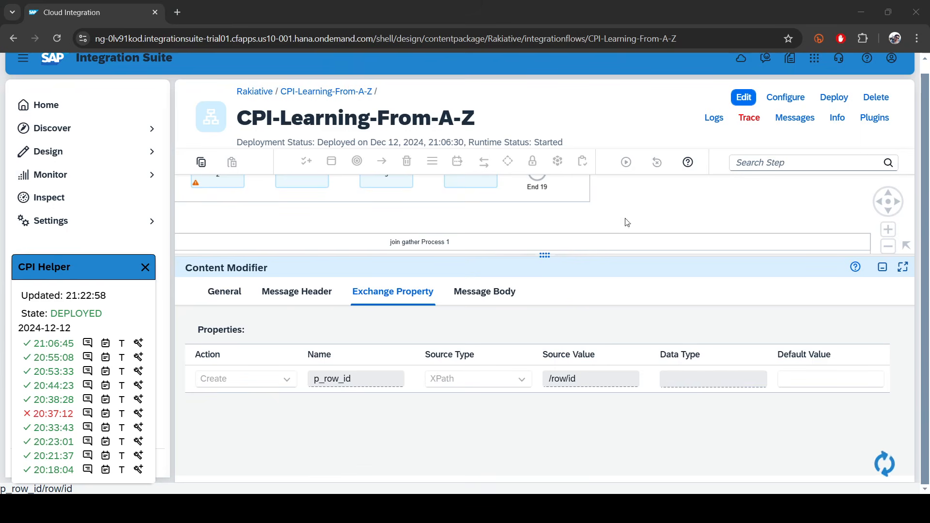
pyautogui.click(745, 98)
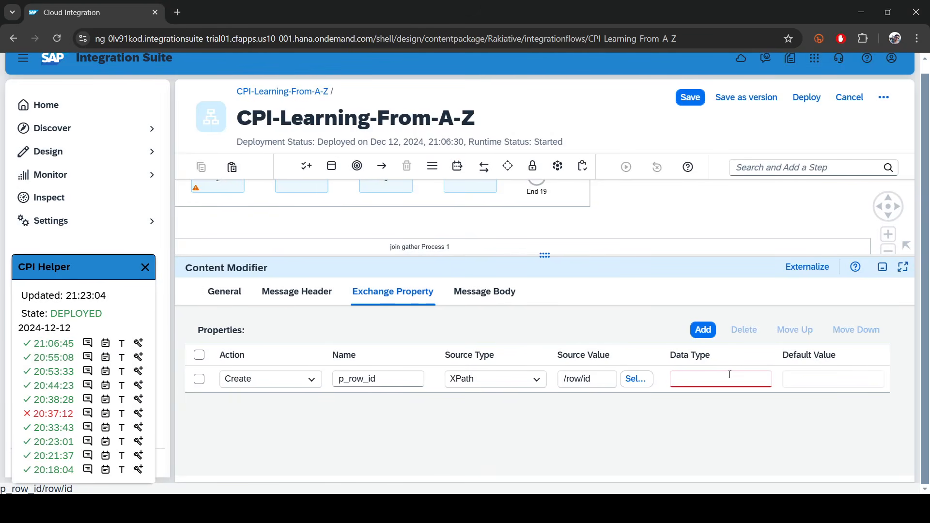
pyautogui.click(726, 378)
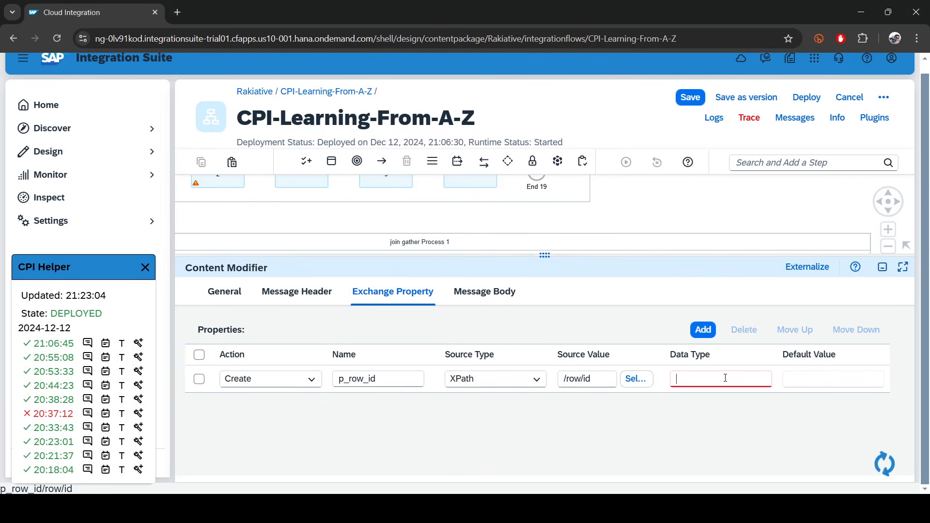
pyautogui.hotkey('ctrl', 'v')
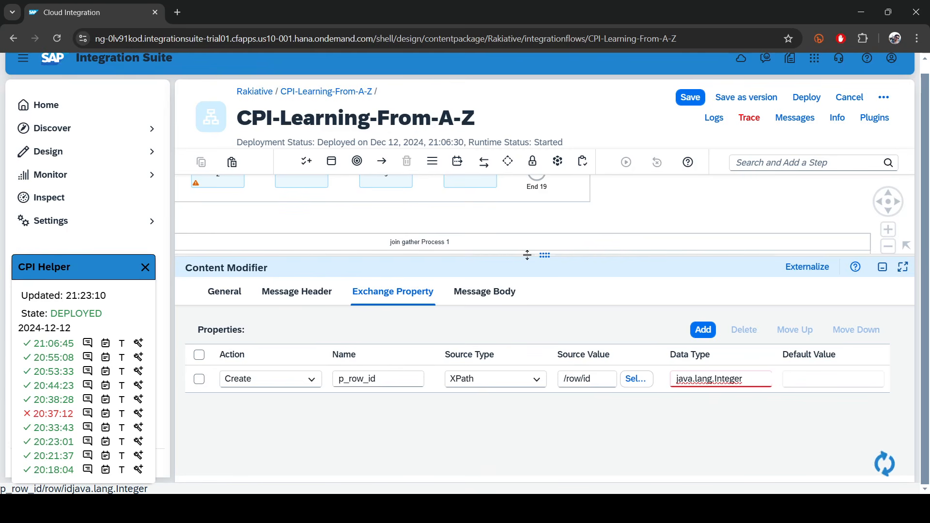
pyautogui.moveTo(483, 253); pyautogui.dragTo(483, 430)
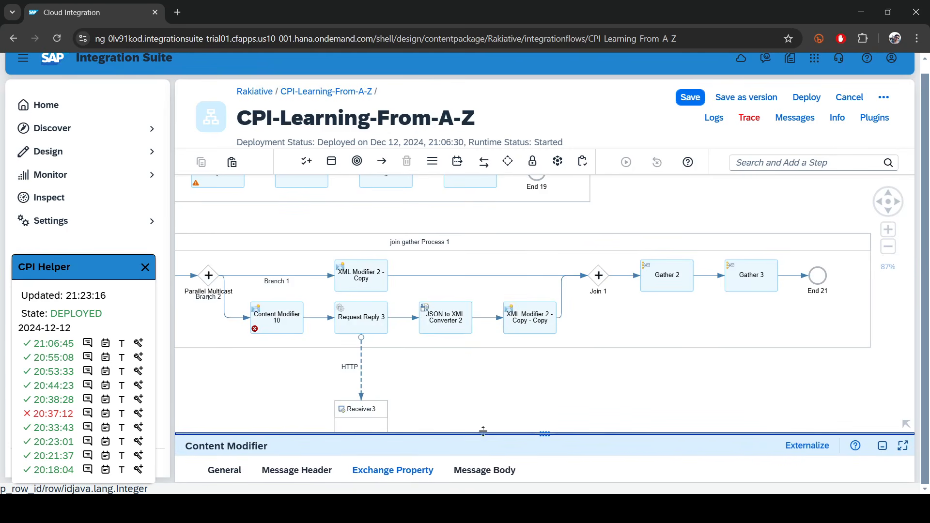
# Save the corrected integration flow and deploy it on the Cloud Integration runtime profile.
pyautogui.click(690, 97)
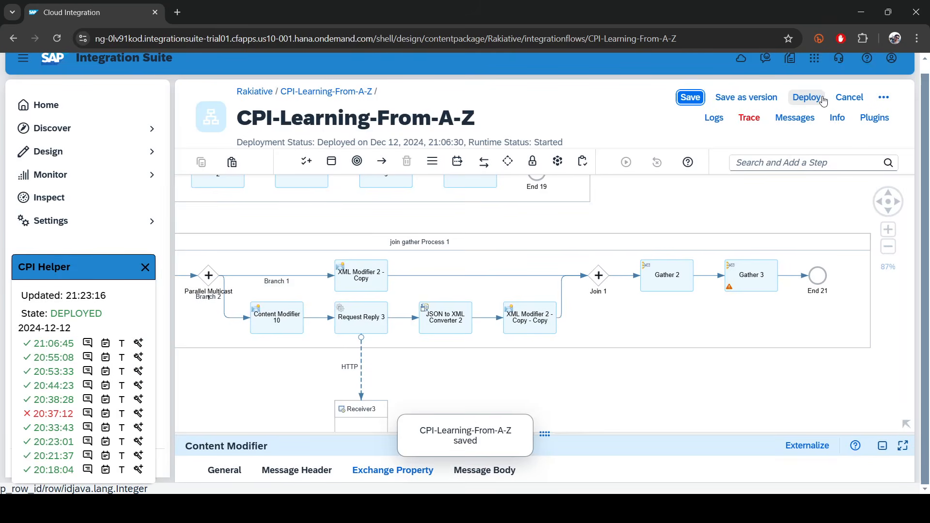
pyautogui.click(816, 99)
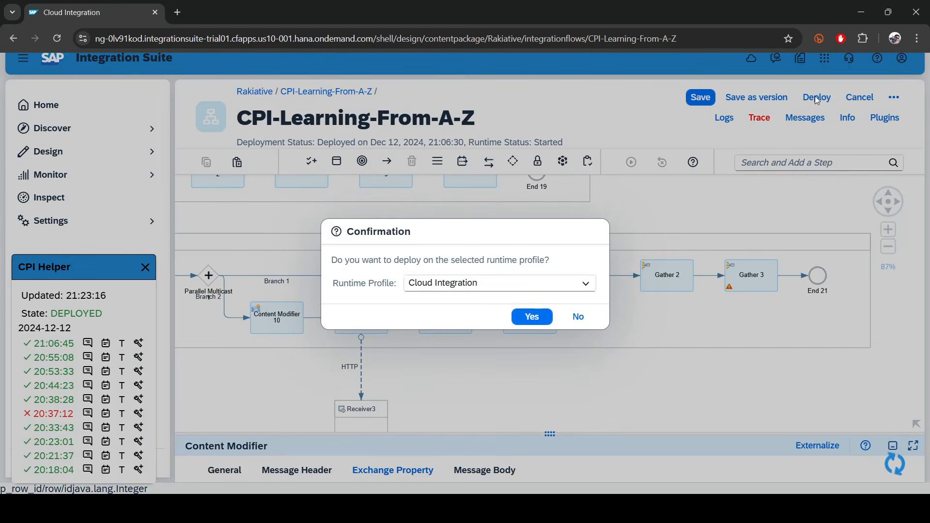
pyautogui.click(537, 322)
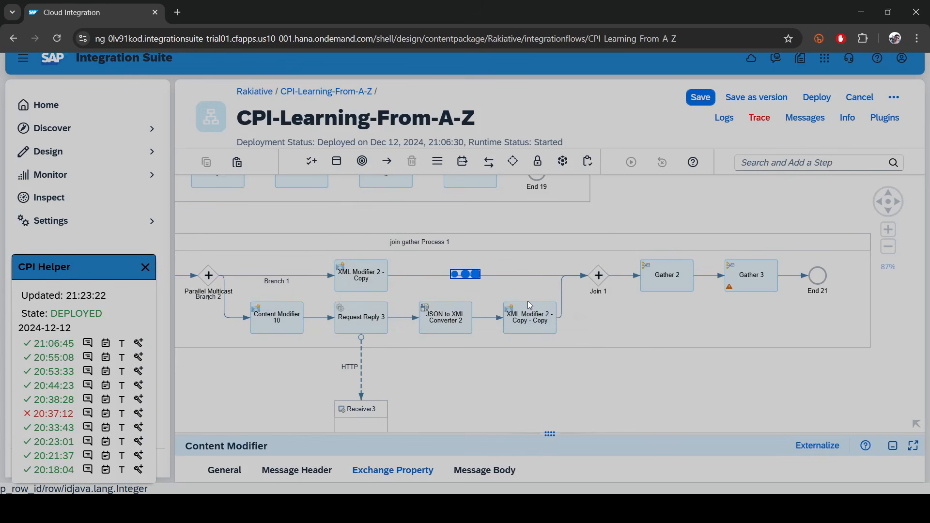
pyautogui.click(530, 304)
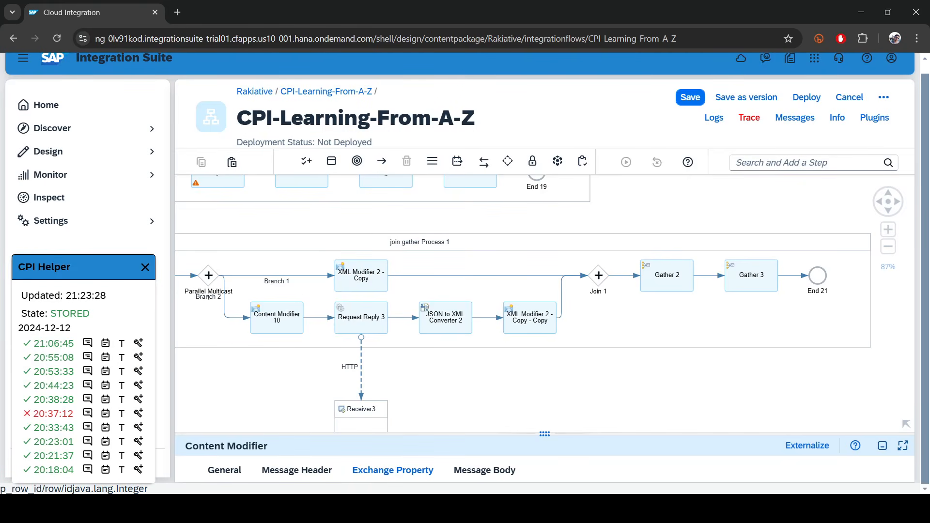
# Check the flow's deployment status, switch to Postman and send the iflow-practice POST request with routeName JoinGather.
pyautogui.hotkey('alt', 'Tab')
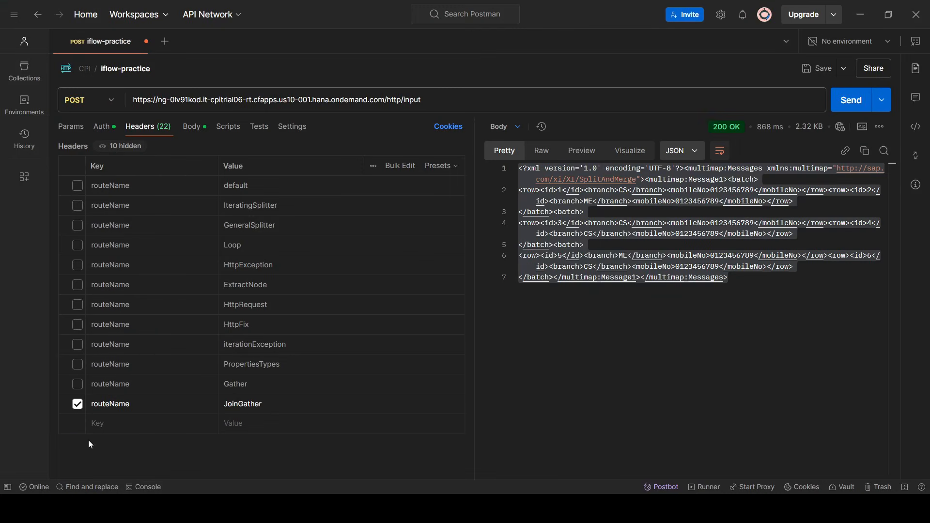
pyautogui.click(866, 22)
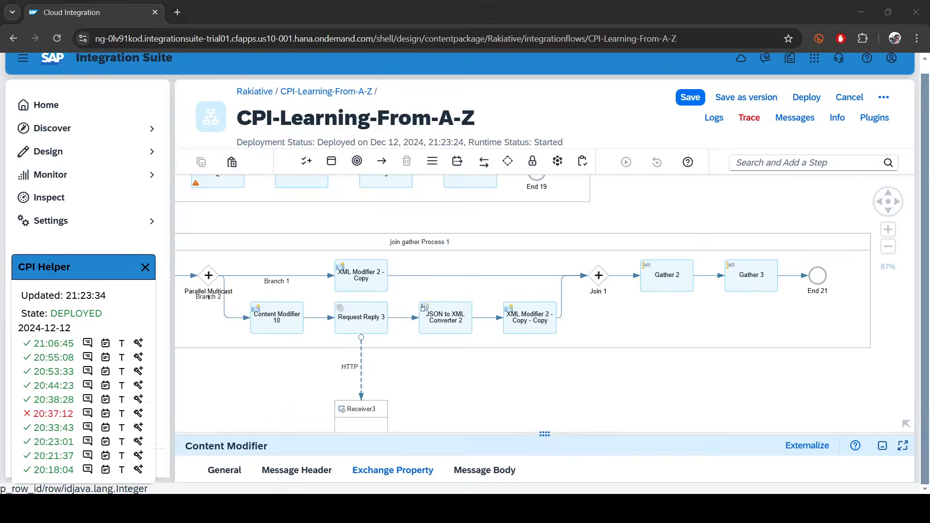
pyautogui.hotkey('alt', 'Tab')
pyautogui.click(854, 102)
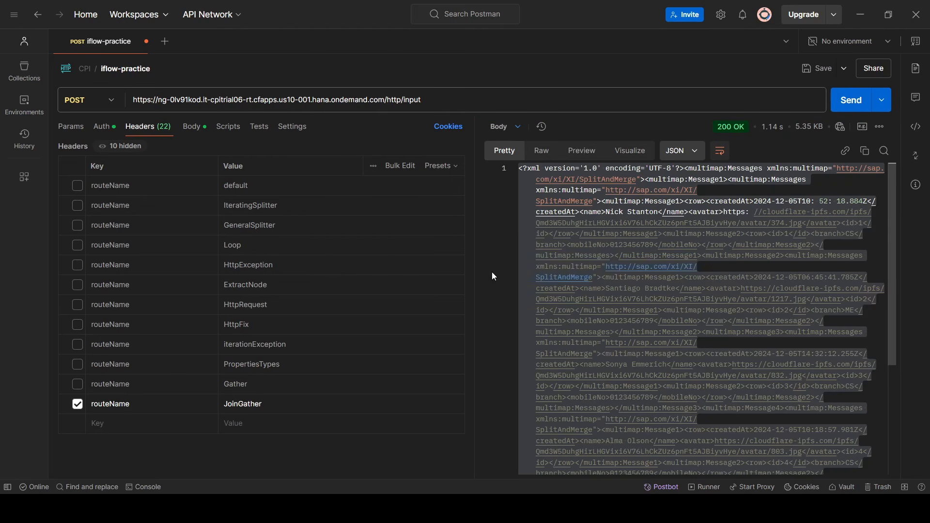
# Display the JoinGather response as XML and copy all of it into the empty Untitled-4 file in VS Code.
pyautogui.click(682, 151)
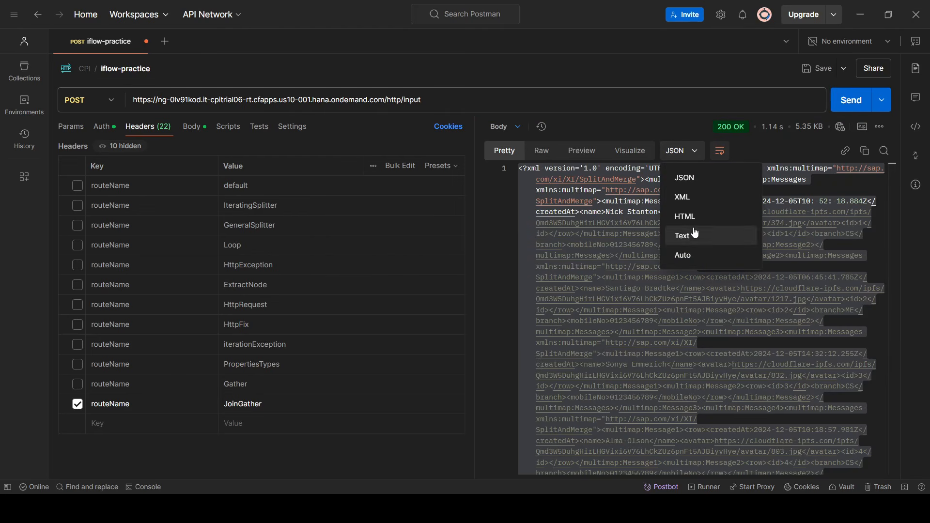
pyautogui.click(701, 195)
pyautogui.click(595, 223)
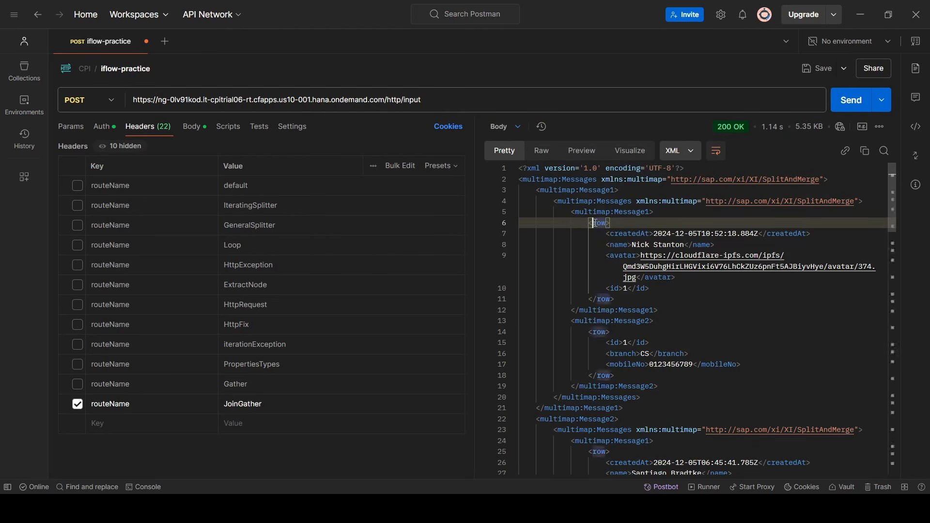
pyautogui.hotkey('ctrl', 'a')
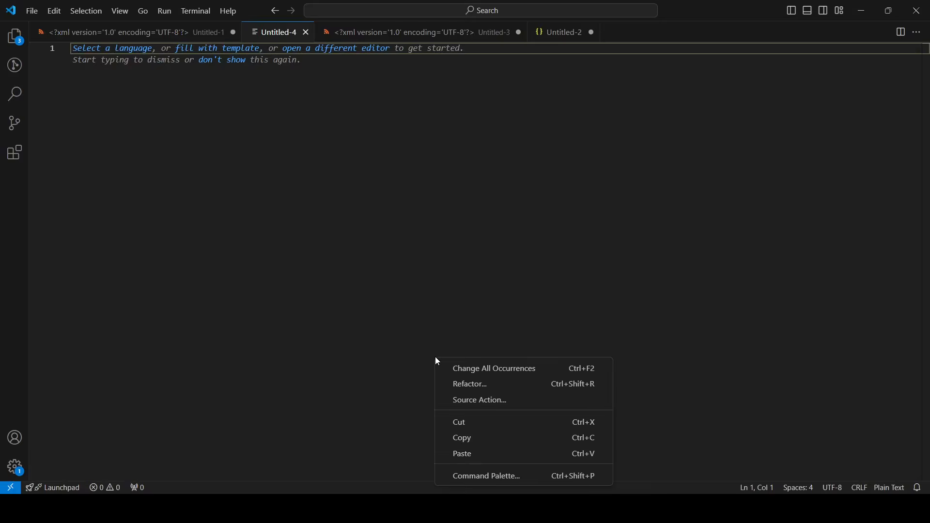
pyautogui.hotkey('ctrl', 'v')
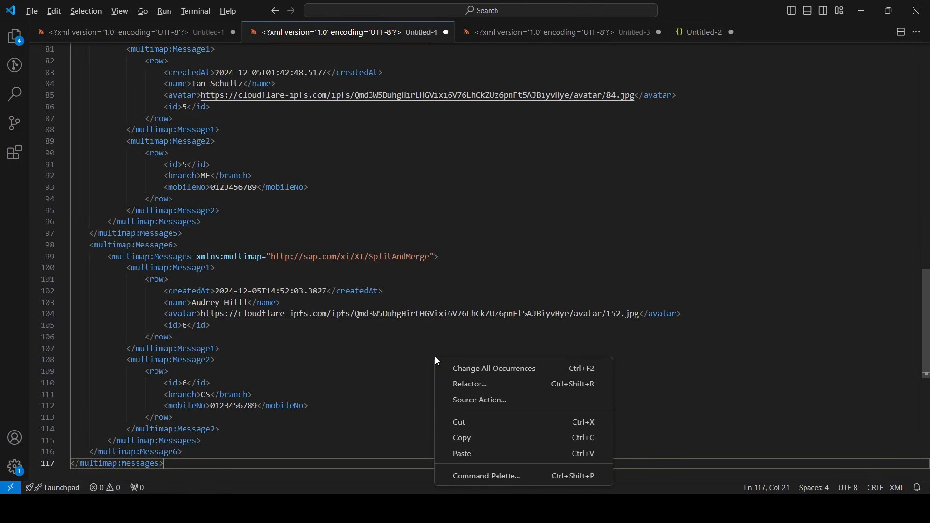
# Format the pasted XML document in Untitled-4 and return to its first line.
pyautogui.hotkey('alt', 'f')
pyautogui.scroll(4, 402, 237)
pyautogui.click(402, 237)
pyautogui.hotkey('shift', 'alt', 'f')
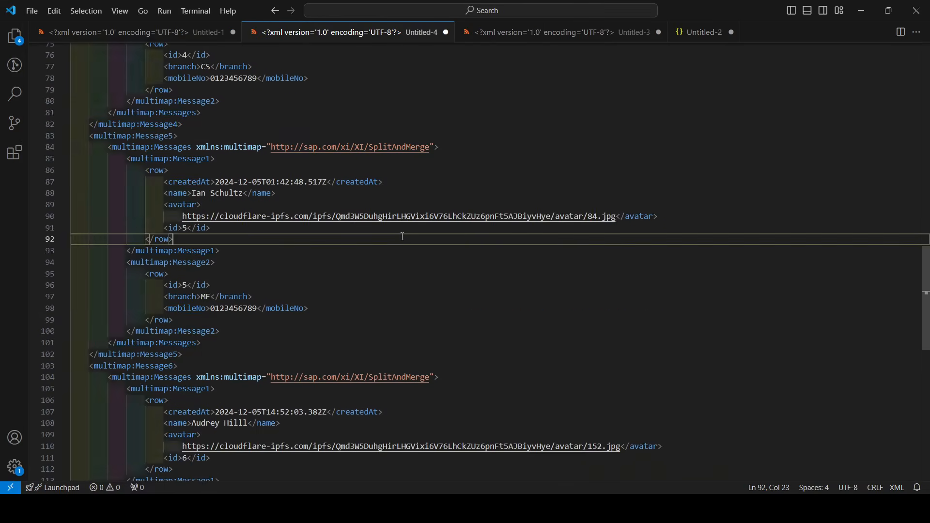
pyautogui.scroll(15, 403, 237)
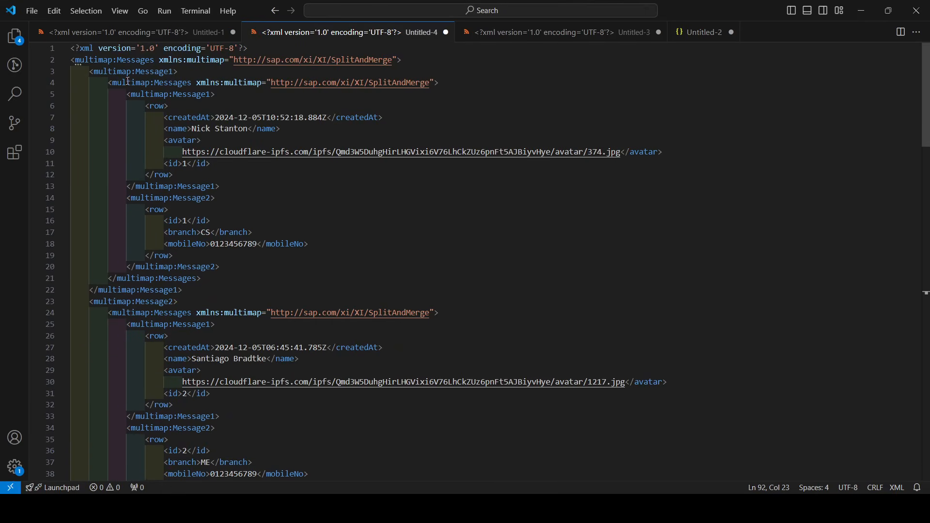
# Fold the inner Messages element of Message1 and the Message2 to Message6 elements in the XML.
pyautogui.click(64, 84)
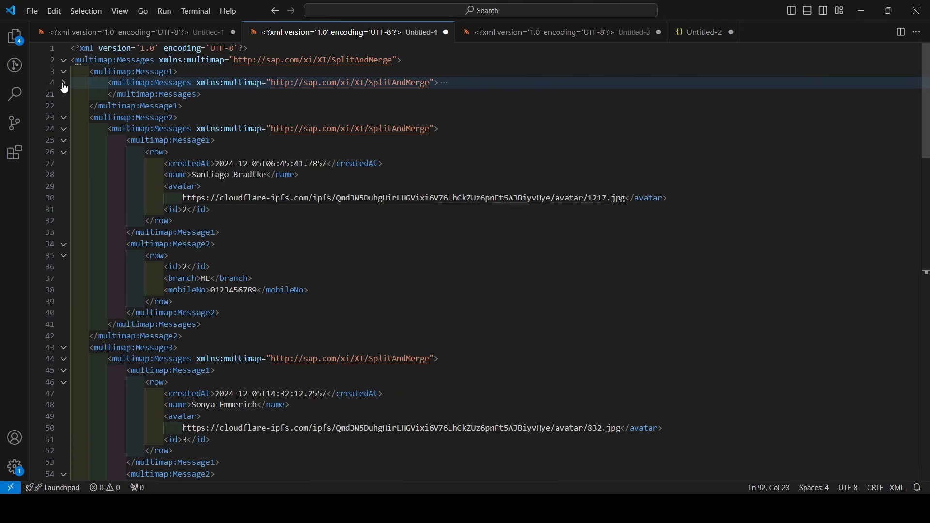
pyautogui.click(64, 118)
pyautogui.click(64, 141)
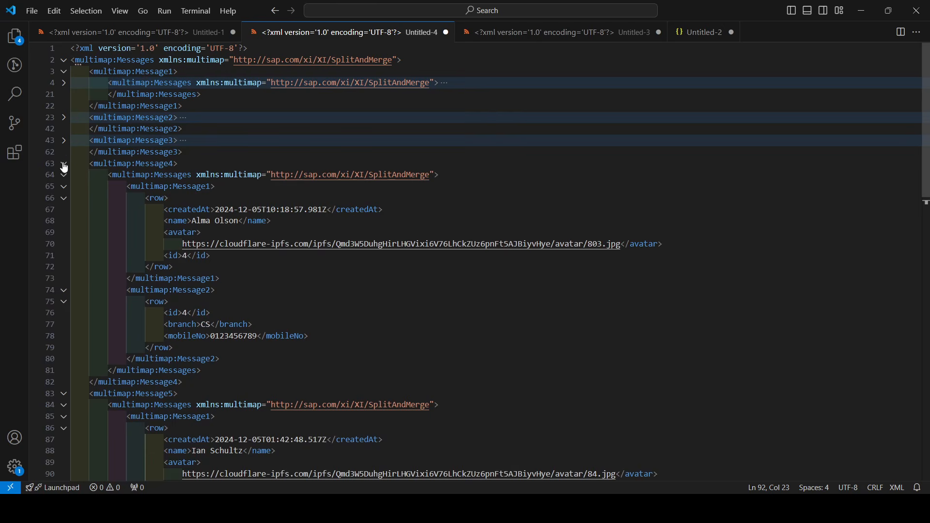
pyautogui.click(64, 164)
pyautogui.click(64, 187)
pyautogui.click(64, 210)
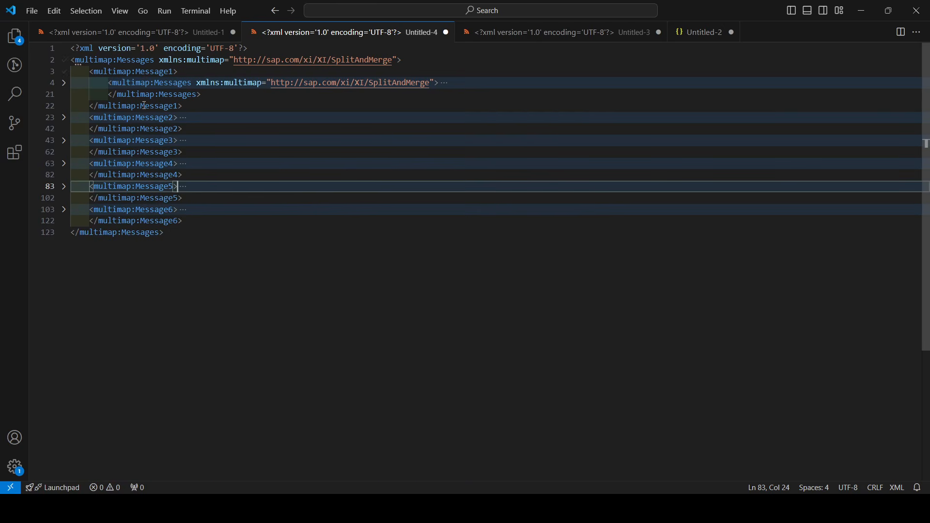
# Unfold Message6 and examine the row data in its nested Message1 and Message2 elements.
pyautogui.click(167, 209)
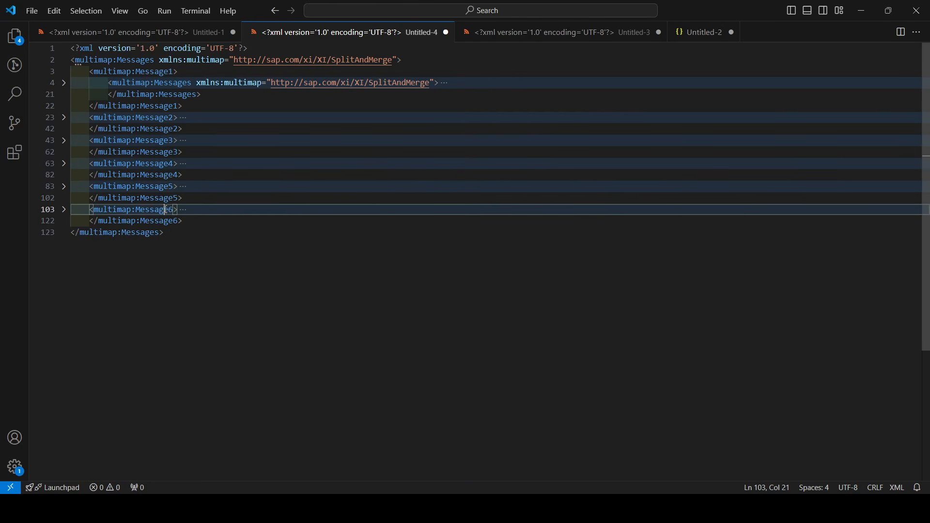
pyautogui.click(64, 211)
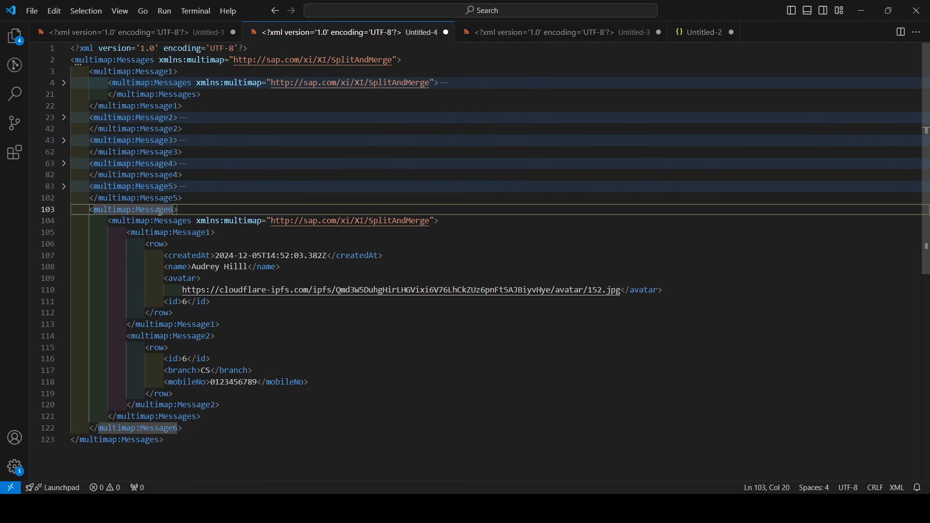
pyautogui.click(199, 240)
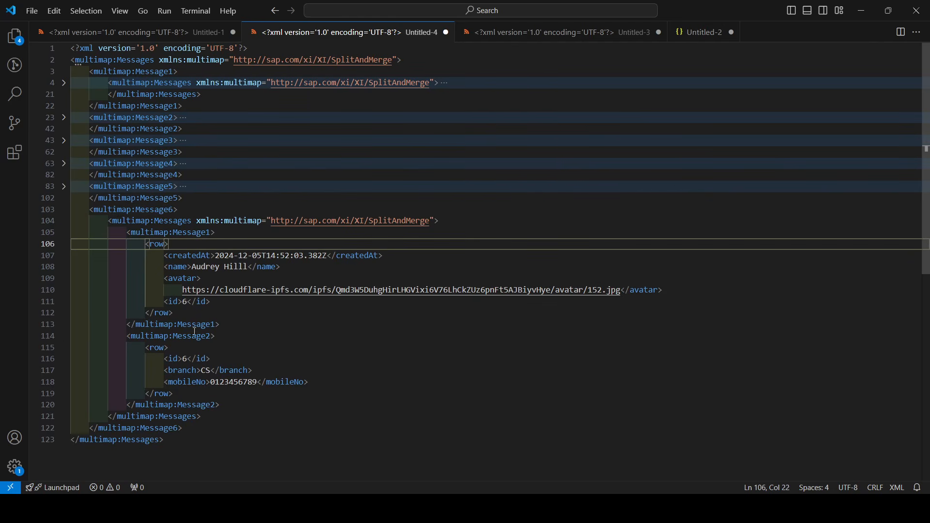
pyautogui.moveTo(117, 234); pyautogui.dragTo(211, 301)
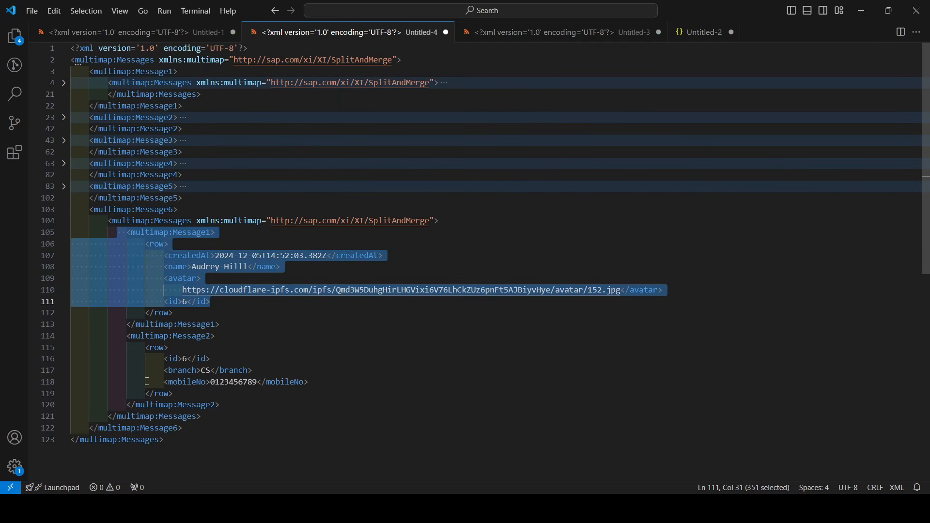
pyautogui.click(150, 255)
pyautogui.moveTo(132, 233); pyautogui.dragTo(481, 314)
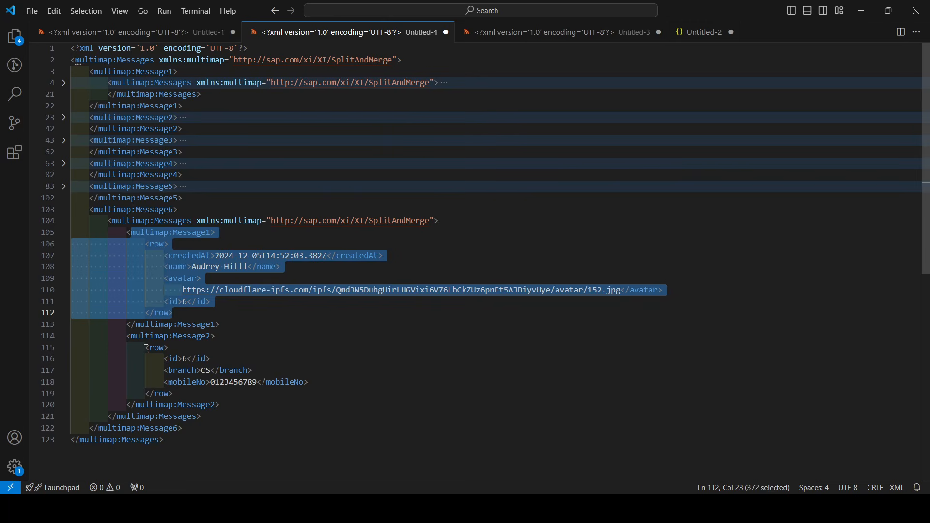
pyautogui.moveTo(146, 348); pyautogui.dragTo(295, 394)
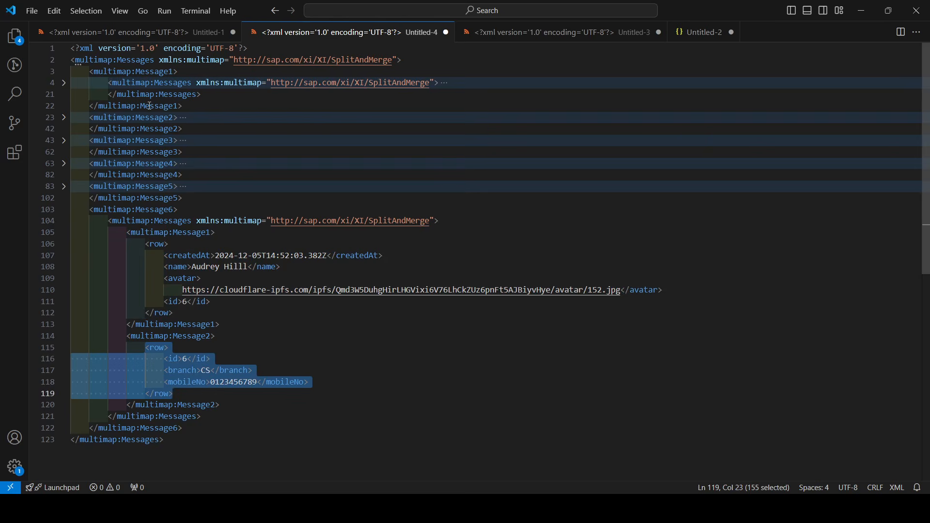
pyautogui.click(340, 121)
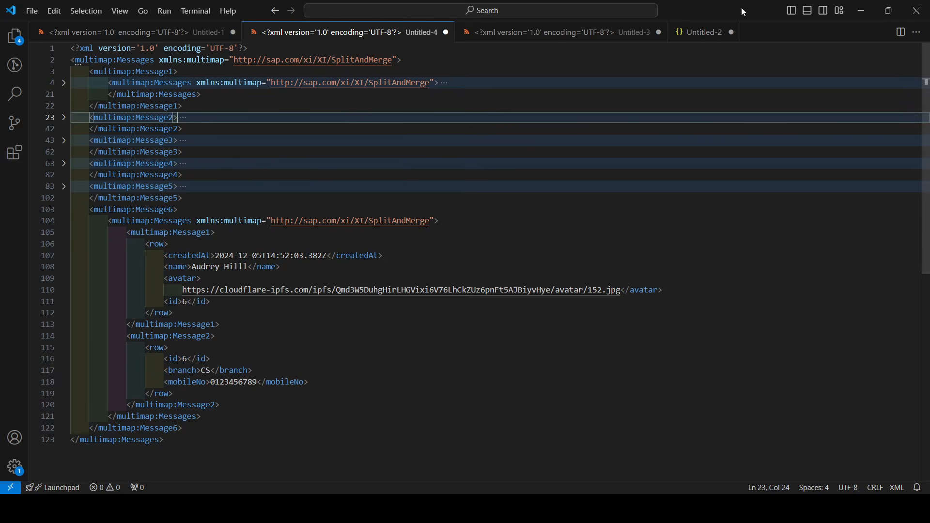
# Return to the CPI-Learning-From-A-Z flow in Cloud Integration and insert an XSLT Mapping step between Gather 3 and End 21.
pyautogui.click(856, 13)
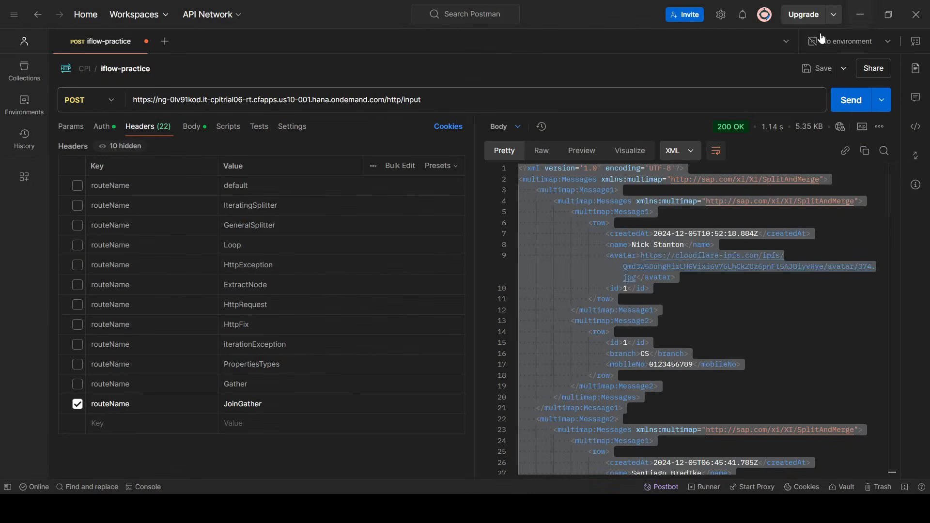
pyautogui.click(855, 15)
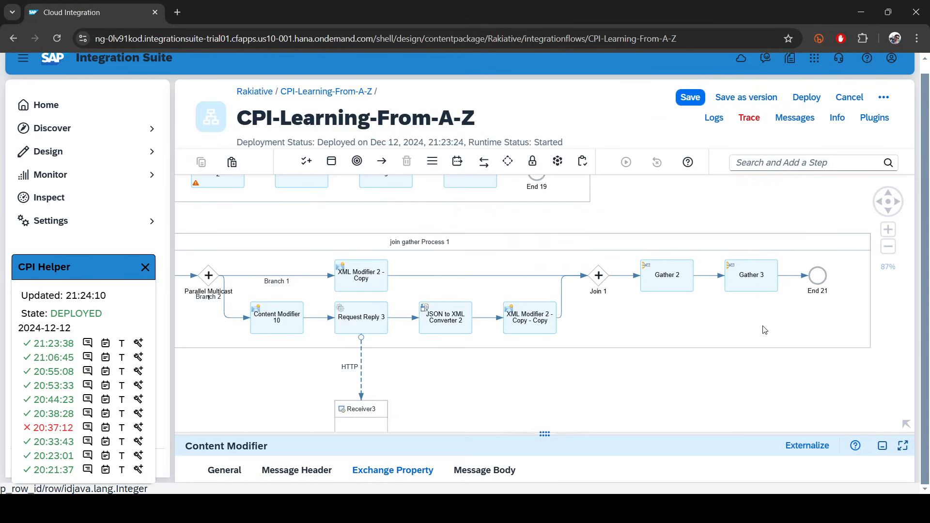
pyautogui.click(805, 162)
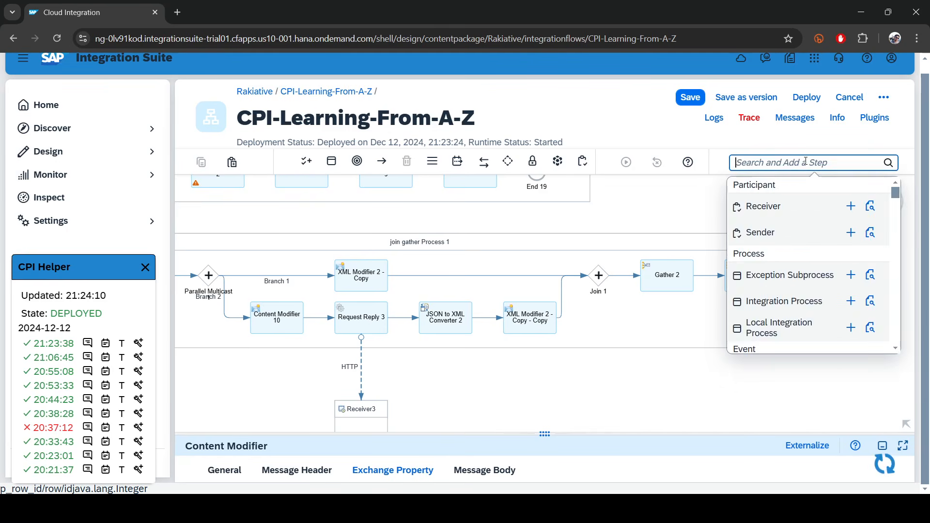
pyautogui.write('xsl')
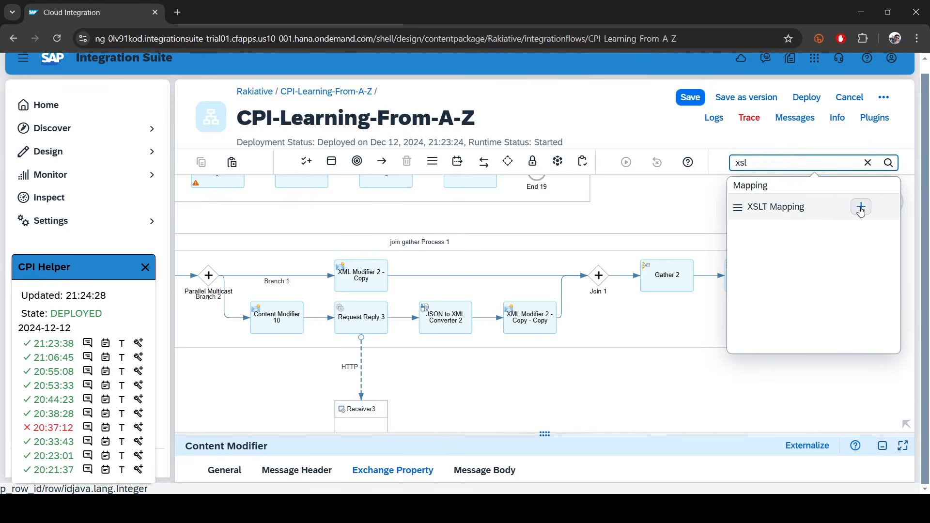
pyautogui.click(861, 206)
pyautogui.click(795, 279)
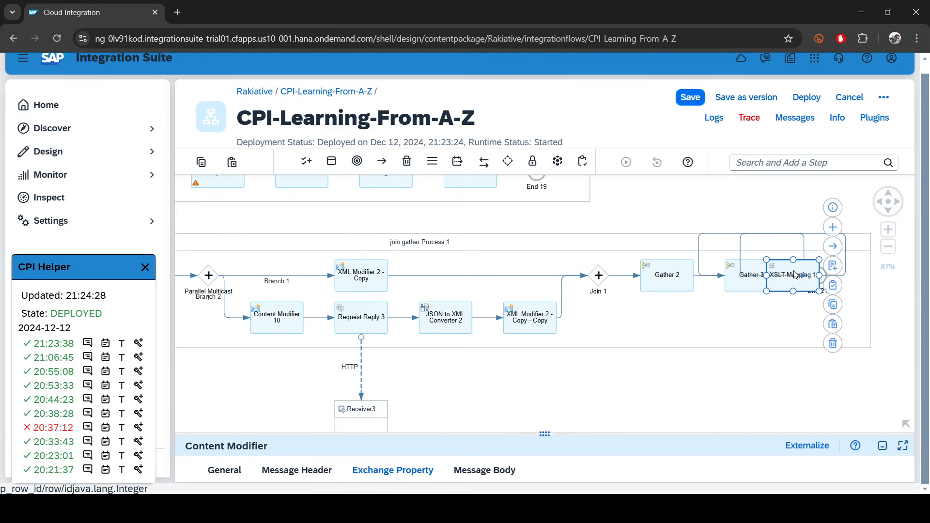
pyautogui.click(870, 287)
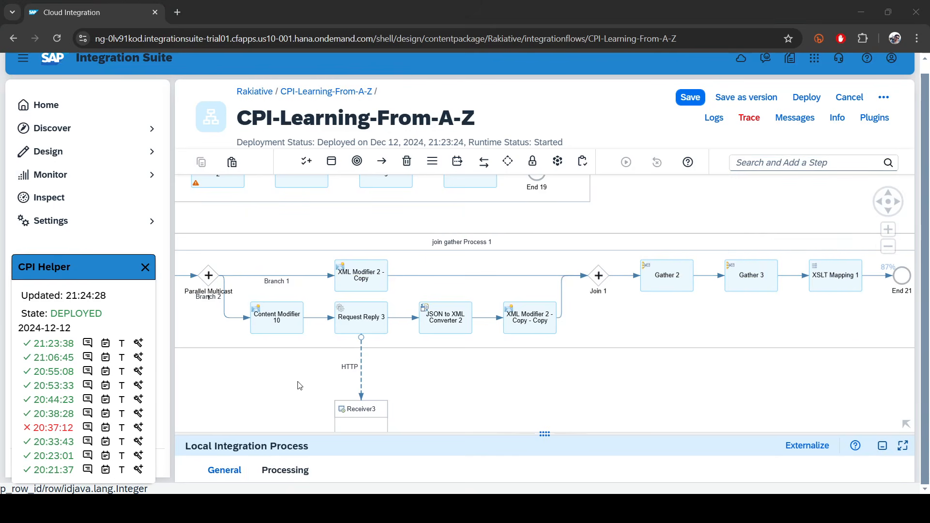
# In VS Code, delete the closing and opening tags between the two rows of Message6 and select the merged row's fields.
pyautogui.hotkey('alt', 'Tab')
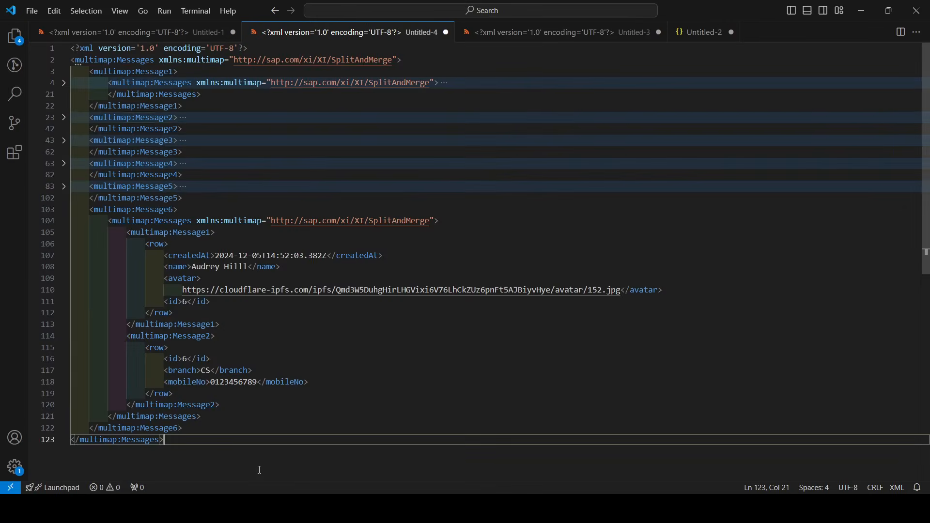
pyautogui.hotkey('ctrl', 'a')
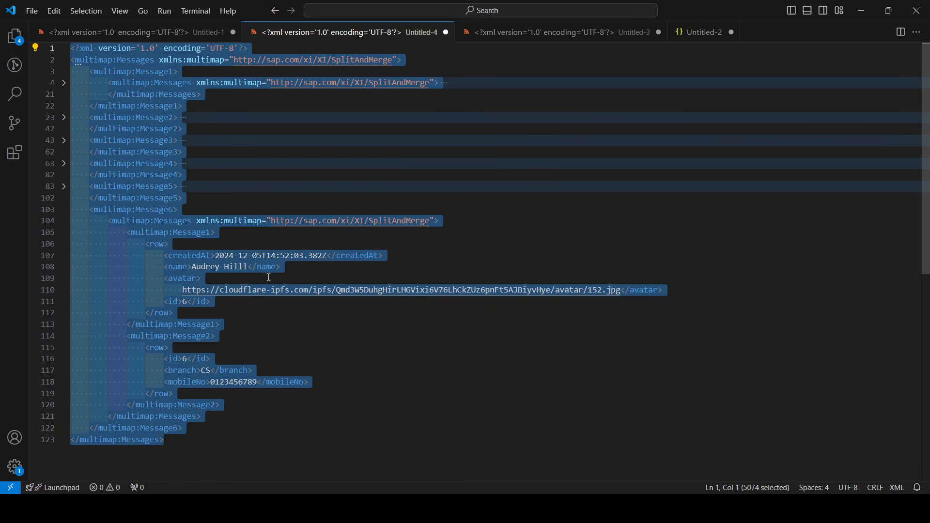
pyautogui.click(208, 176)
pyautogui.moveTo(141, 245); pyautogui.dragTo(171, 246)
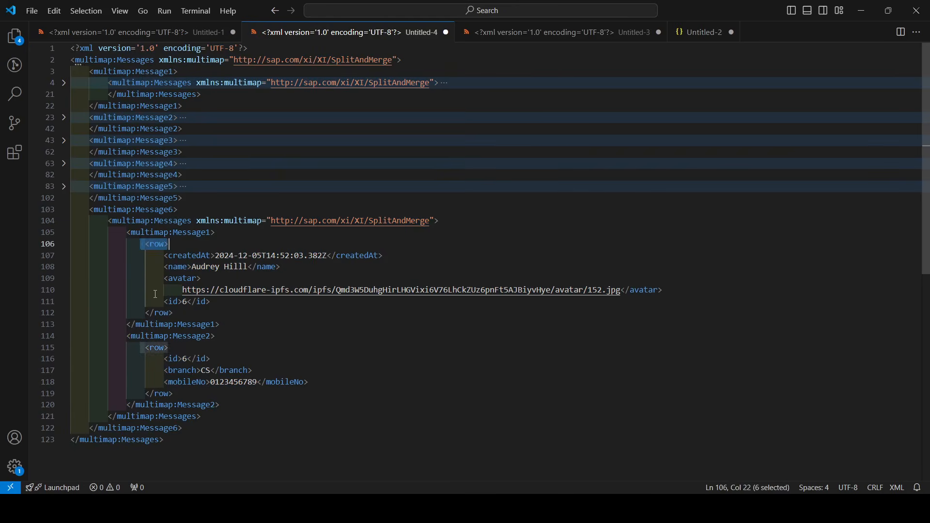
pyautogui.moveTo(136, 313); pyautogui.dragTo(233, 346)
pyautogui.press('BackSpace')
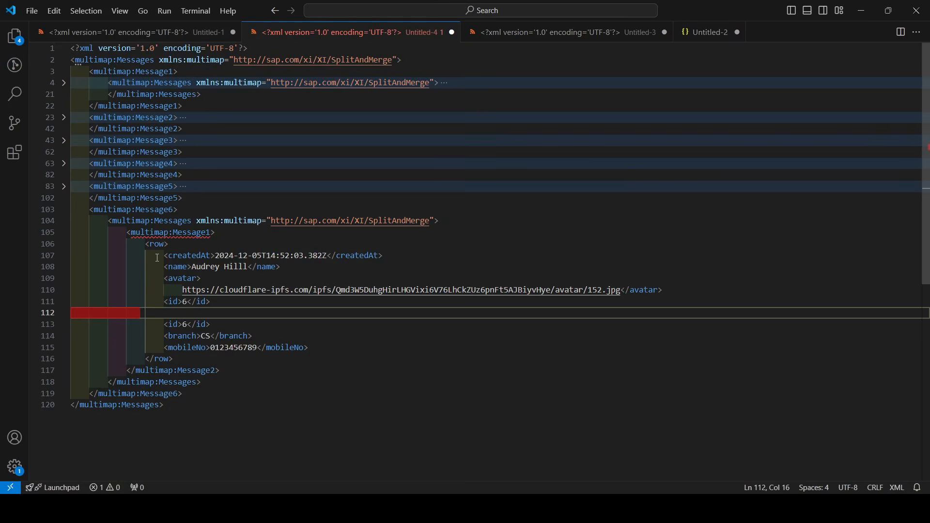
pyautogui.moveTo(155, 256); pyautogui.dragTo(272, 348)
pyautogui.moveTo(197, 361); pyautogui.dragTo(152, 253)
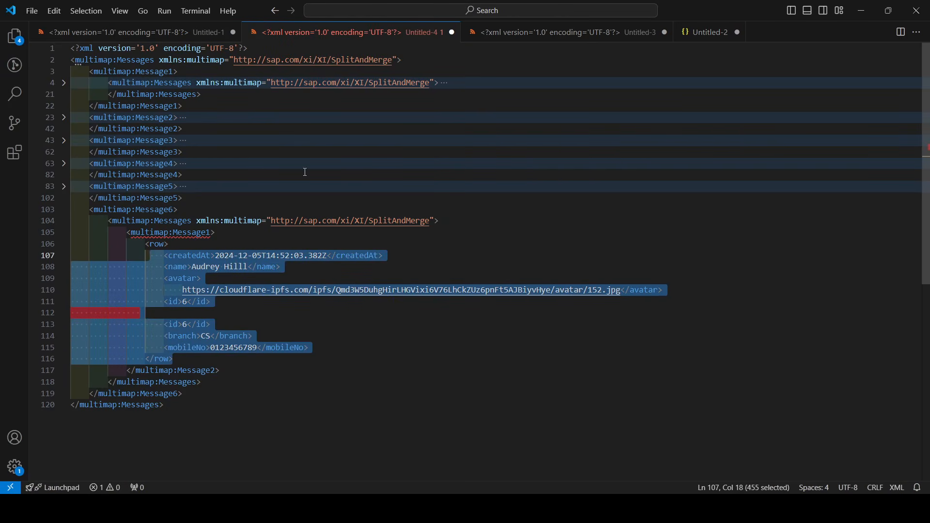
# Back in Cloud Integration, create XSLTMapping1.xsl for XSLT Mapping 1 and paste the stylesheet that merges the Message1 and Message2 rows by id.
pyautogui.click(863, 11)
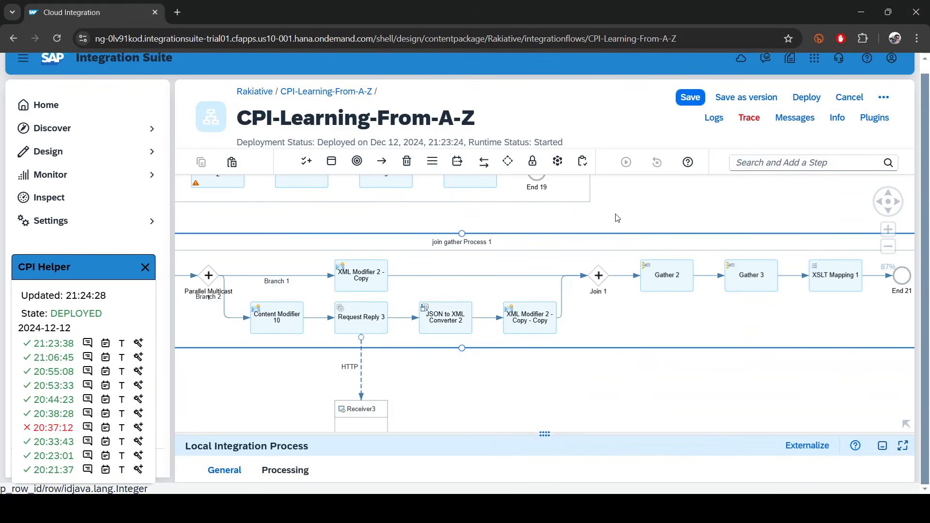
pyautogui.moveTo(730, 379); pyautogui.dragTo(625, 374)
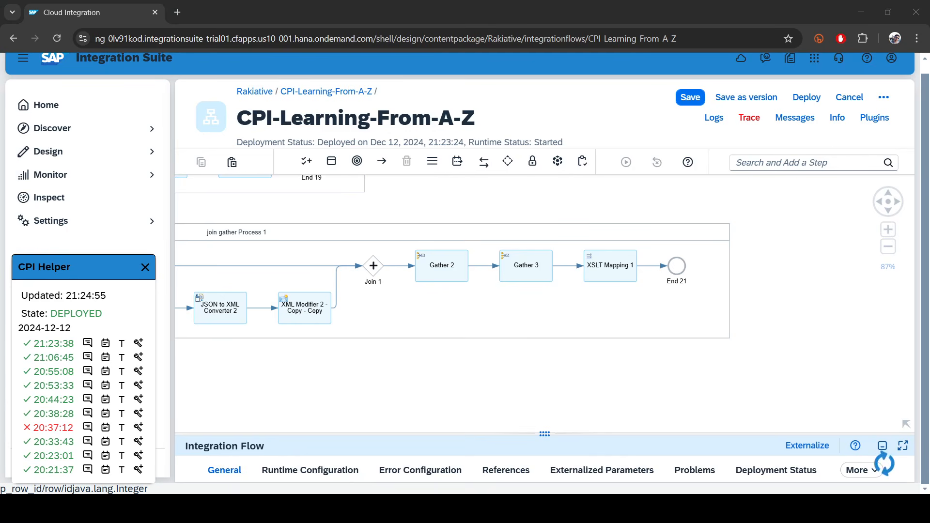
pyautogui.click(617, 262)
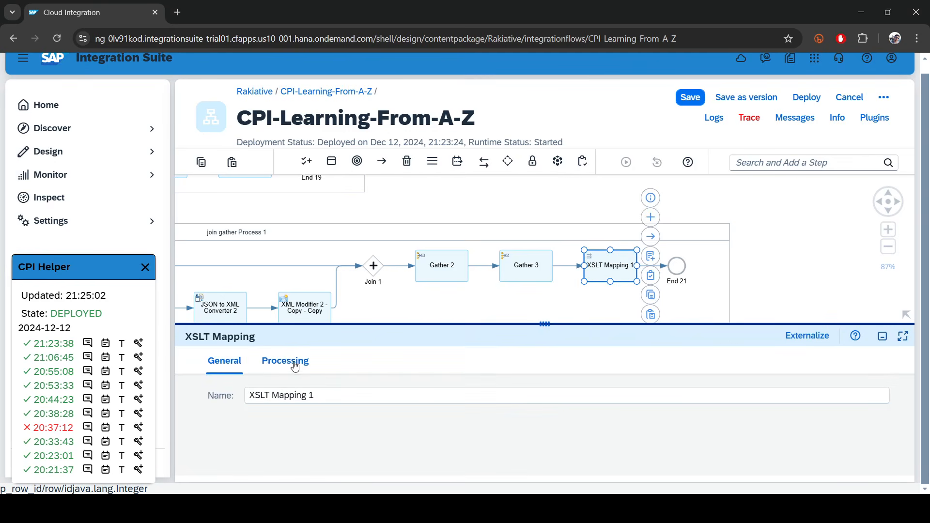
pyautogui.click(651, 257)
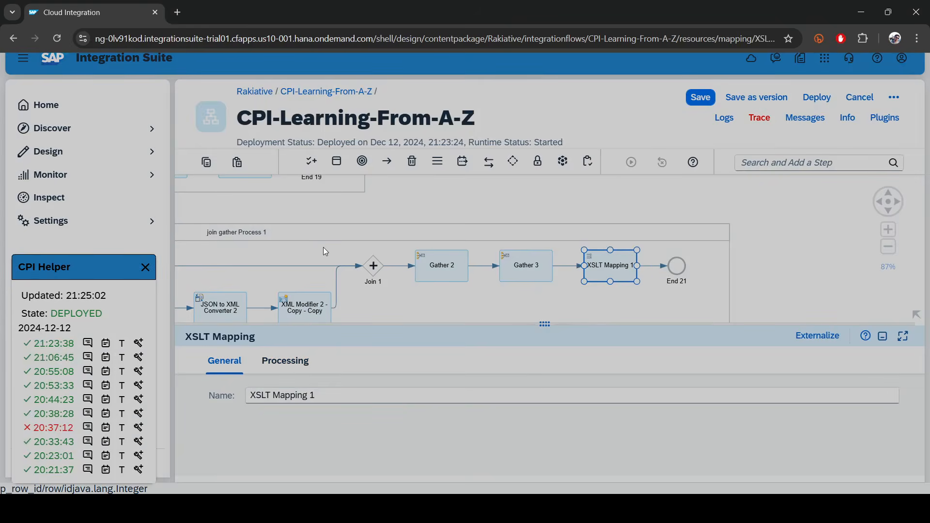
pyautogui.hotkey('ctrl', 'a')
pyautogui.hotkey('ctrl', 'v')
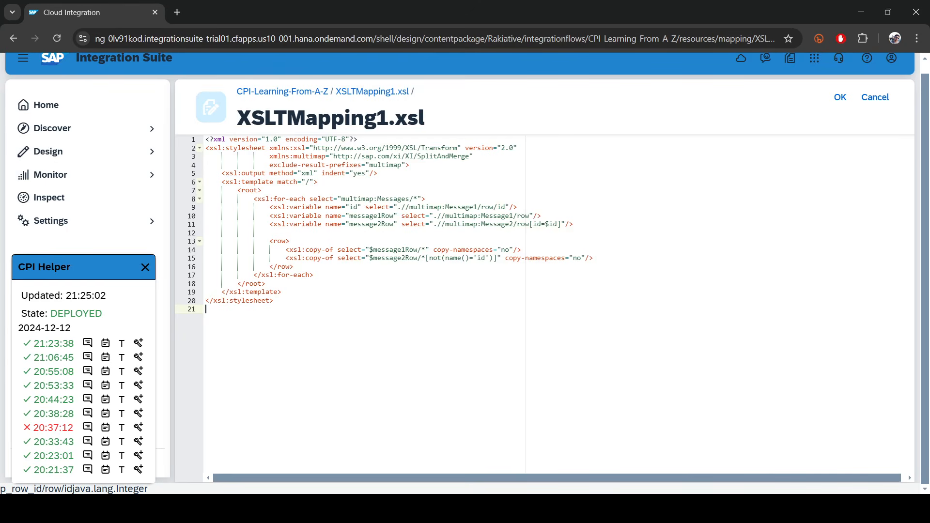
# Open the XSLT tester at linangdata.com/xslt-tester, dismiss the ad request and clear the existing XML input.
pyautogui.hotkey('alt', 'Tab')
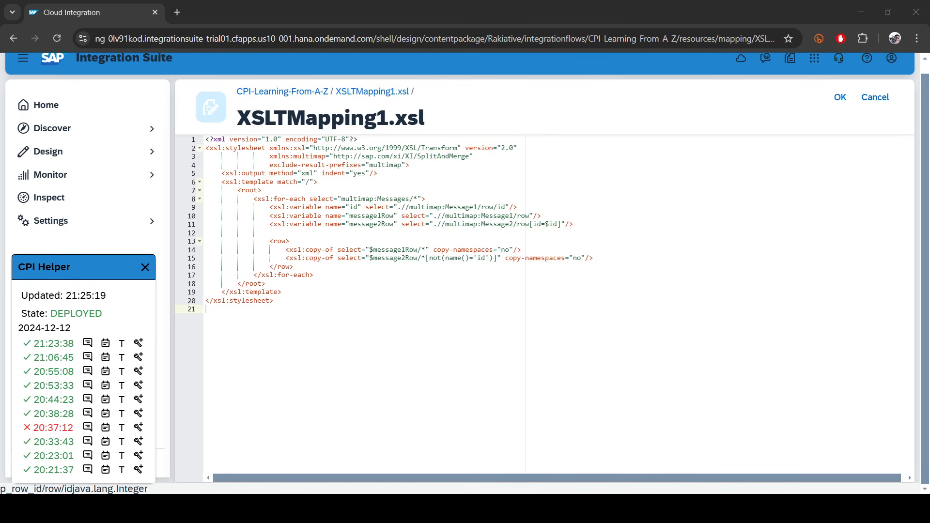
pyautogui.moveTo(651, 5); pyautogui.dragTo(645, 4)
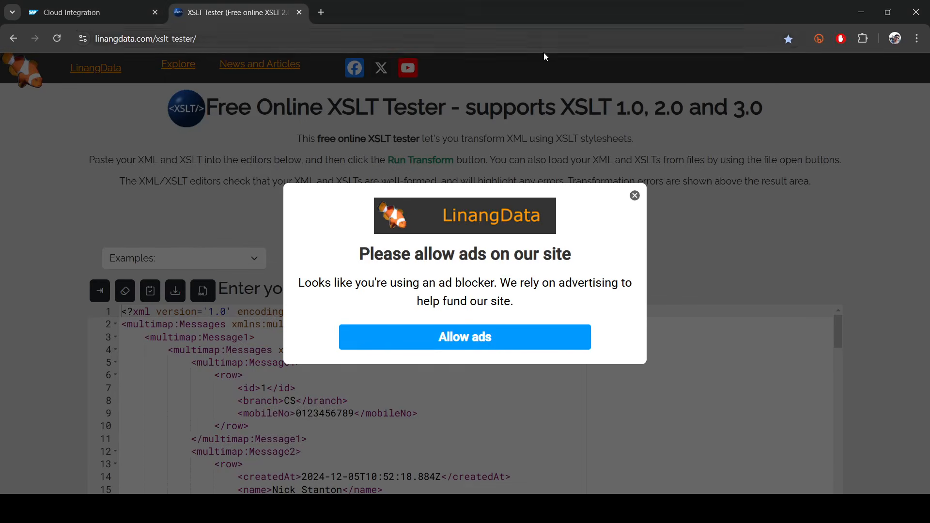
pyautogui.click(635, 195)
pyautogui.scroll(-5, 183, 238)
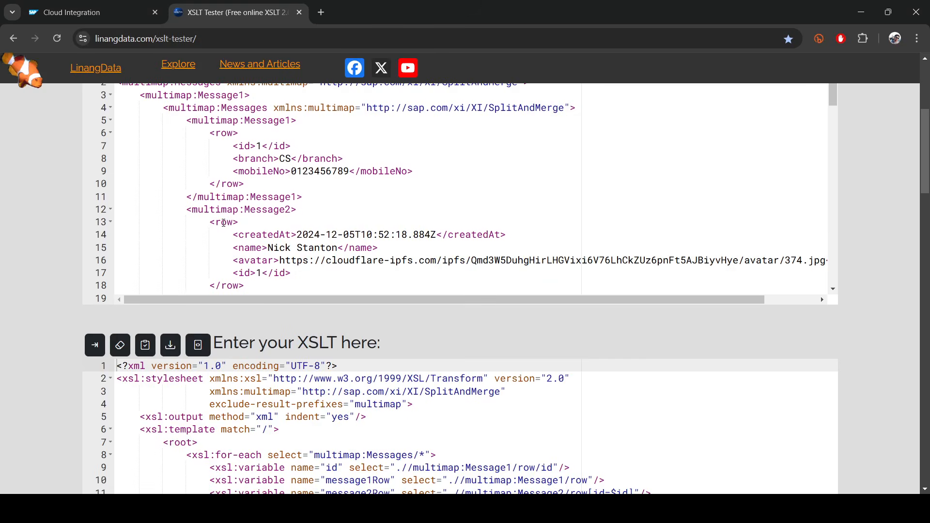
pyautogui.click(224, 223)
pyautogui.hotkey('ctrl', 'a')
pyautogui.press('BackSpace')
# Replace the tester's XSLT with the stylesheet that merges the Message1 and Message2 rows by id.
pyautogui.scroll(-5, 225, 223)
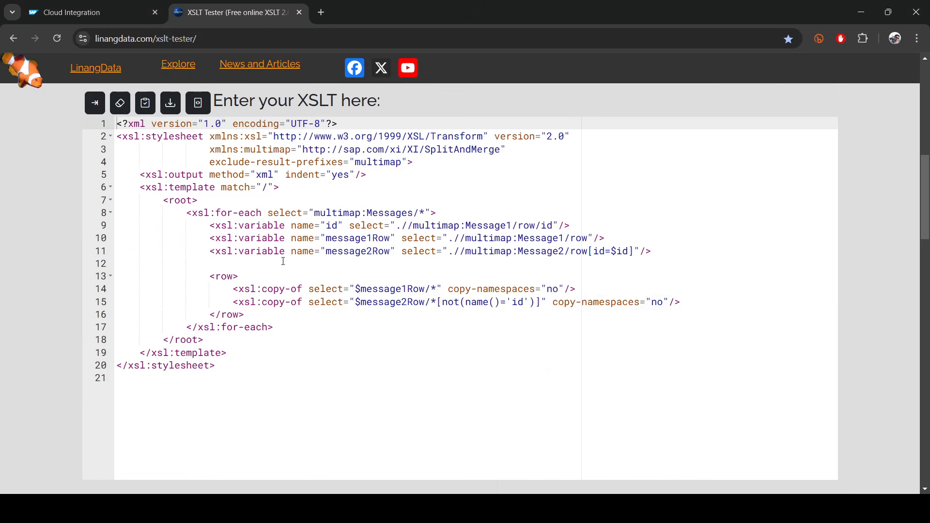
pyautogui.click(284, 261)
pyautogui.hotkey('ctrl', 'a')
pyautogui.write('<?xml version="1.0" encoding="UTF-8"?> <xsl:stylesheet xmlns:xsl="http://www.w3.org/1999/XSL/Transform" version="2.0"                 xmlns:multimap="http://sap.com/xi/XI/SplitAndMerge"                 exclude-result-prefixes="multimap">     <xsl:output method="xml" indent="yes"/>     <xsl:template match="/">         <root>             <xsl:for-each select="multimap:Messages/*">                 <xsl:variable name="id" select=".//multimap:Message1/row/id"/>                 <xsl:variable name="message1Row" select=".//multimap:Message1/row"/>                 <xsl:variable name="message2Row" select=".//multimap:Message2/row[id=$id]"/>                                  <row>                     <xsl:copy-of select="$message1Row/*" copy-namespaces="no"/>                     <xsl:copy-of select="$message2Row/*[not(name()=\'id\')]" copy-namespaces="no"/>                 </row>             </xsl:for-each>         </root>     </xsl:template> </xsl:stylesheet>')
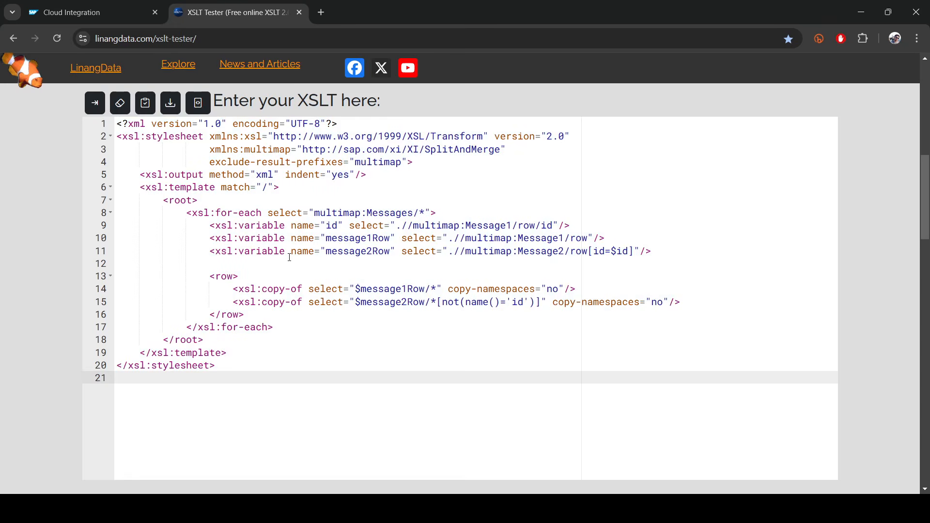
pyautogui.hotkey('ctrl', 'a')
pyautogui.write('f')
pyautogui.write('<?xml version="1.0" encoding="UTF-8"?> <xsl:stylesheet xmlns:xsl="http://www.w3.org/1999/XSL/Transform" version="2.0"                 xmlns:multimap="http://sap.com/xi/XI/SplitAndMerge"                 exclude-result-prefixes="multimap">     <xsl:output method="xml" indent="yes"/>     <xsl:template match="/">         <root>             <xsl:for-each select="multimap:Messages/*">                 <xsl:variable name="id" select=".//multimap:Message1/row/id"/>                 <xsl:variable name="message1Row" select=".//multimap:Message1/row"/>                 <xsl:variable name="message2Row" select=".//multimap:Message2/row[id=$id]"/>                  <row>                     <xsl:copy-of select="$message1Row/*" copy-namespaces="no"/>                     <xsl:copy-of select="$message2Row/*[not(name()=\'id\')]" copy-namespaces="no"/>                 </row>             </xsl:for-each>         </root>     </xsl:template> </xsl:stylesheet>')
pyautogui.scroll(-5, 290, 257)
pyautogui.scroll(9, 262, 460)
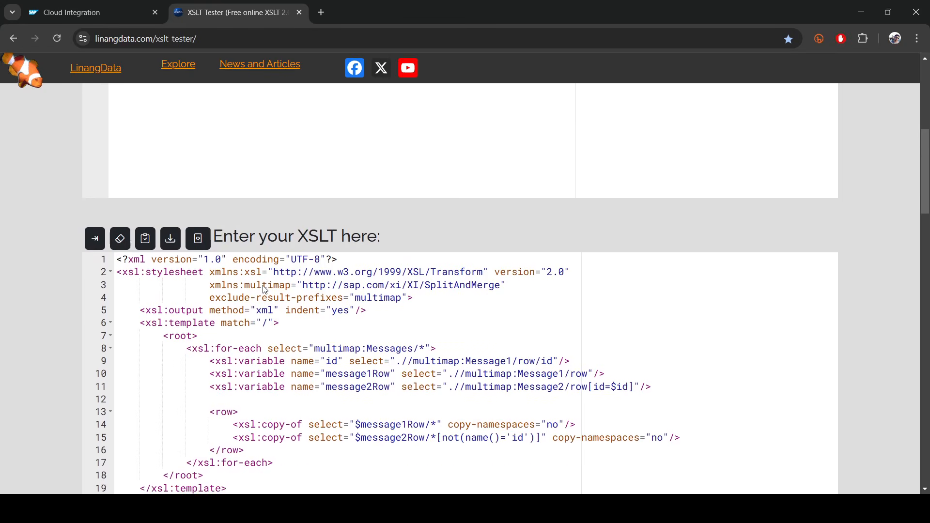
# In VS Code, undo the tag deletions in Message6 and copy the complete gathered XML document.
pyautogui.click(267, 509)
pyautogui.click(314, 315)
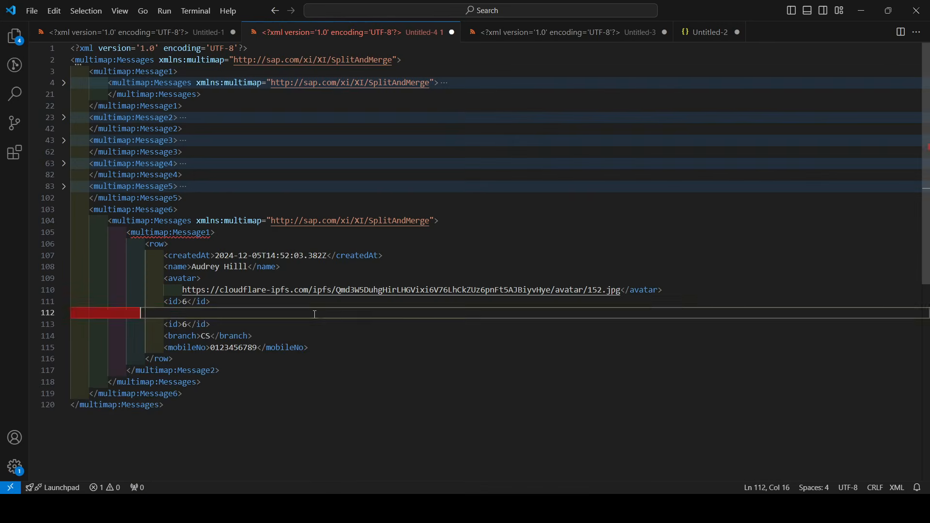
pyautogui.hotkey('ctrl', 'z')
pyautogui.hotkey('ctrl', 'z')
pyautogui.hotkey('ctrl', 'z')
pyautogui.hotkey('ctrl', 'z')
pyautogui.scroll(-5, 316, 315)
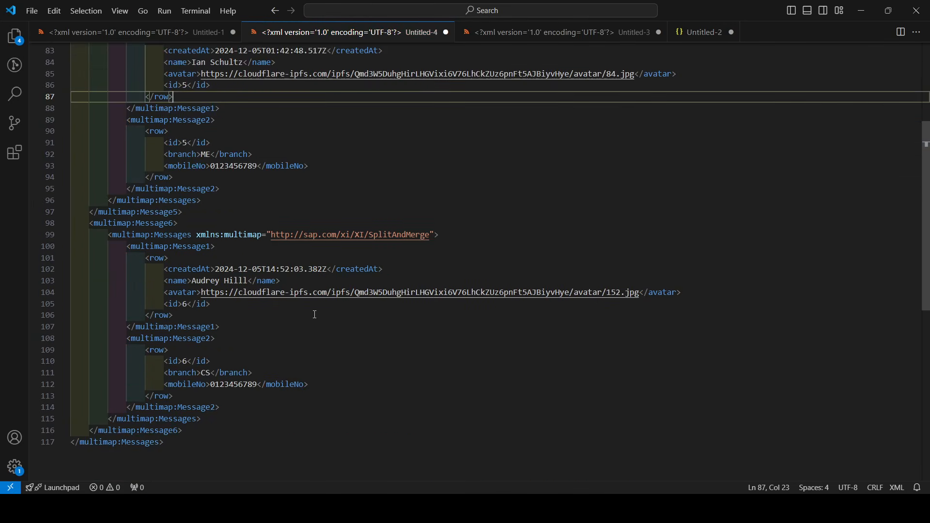
pyautogui.hotkey('ctrl', 'a')
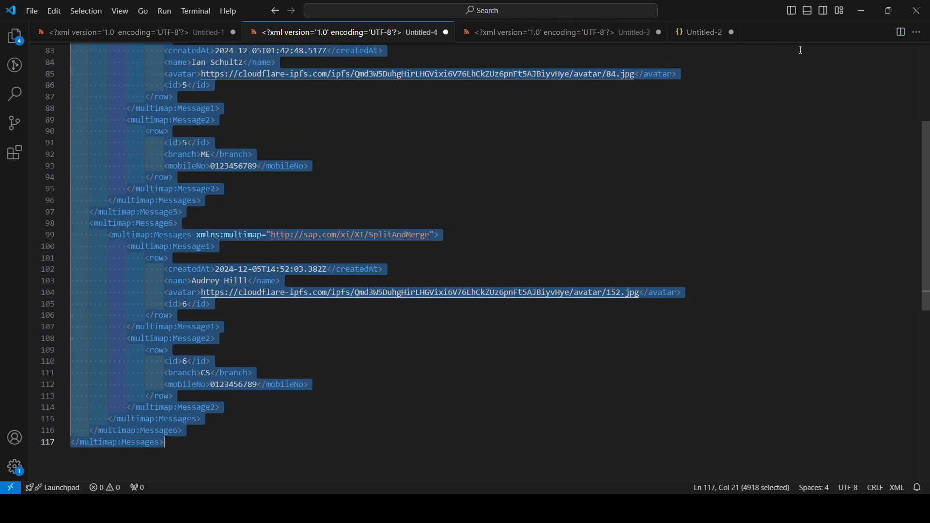
# Return to the XSLT tester and paste the complete gathered XML as its XML input.
pyautogui.click(863, 11)
pyautogui.scroll(10, 201, 249)
pyautogui.scroll(-2, 244, 230)
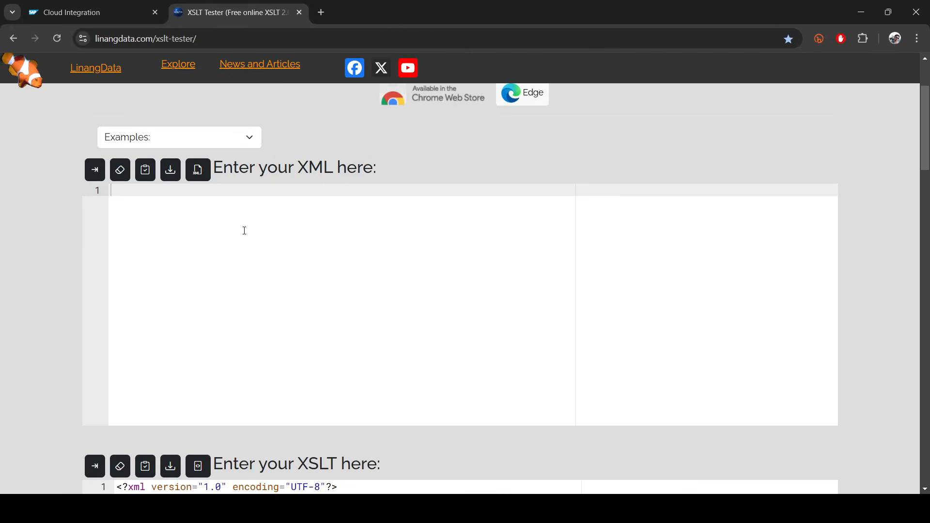
pyautogui.hotkey('ctrl', 'v')
pyautogui.scroll(4, 245, 230)
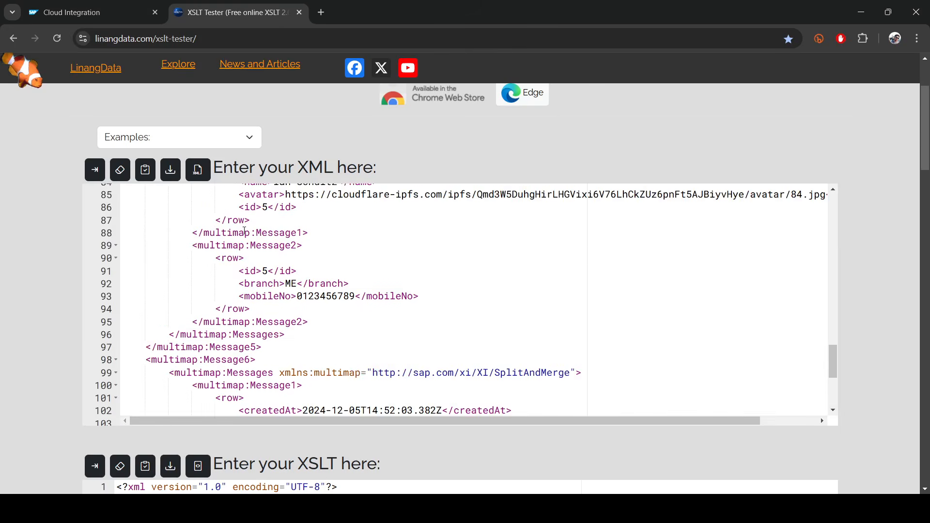
# Run the XSLT transform on the gathered XML and copy the transformation result.
pyautogui.scroll(-12, 292, 293)
pyautogui.scroll(-4, 292, 294)
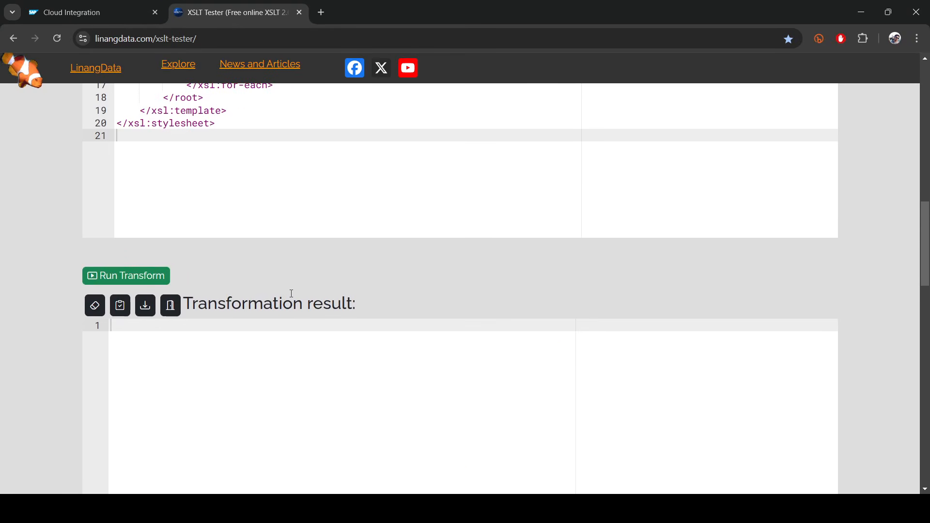
pyautogui.click(137, 280)
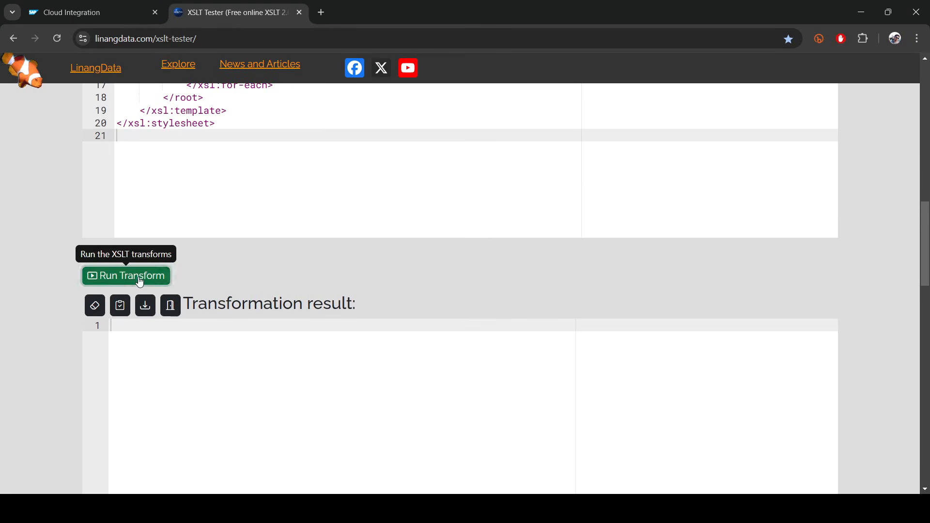
pyautogui.click(124, 312)
# In VS Code, paste and format the transformation result in a new document and review its merged rows.
pyautogui.hotkey('alt', 'Tab')
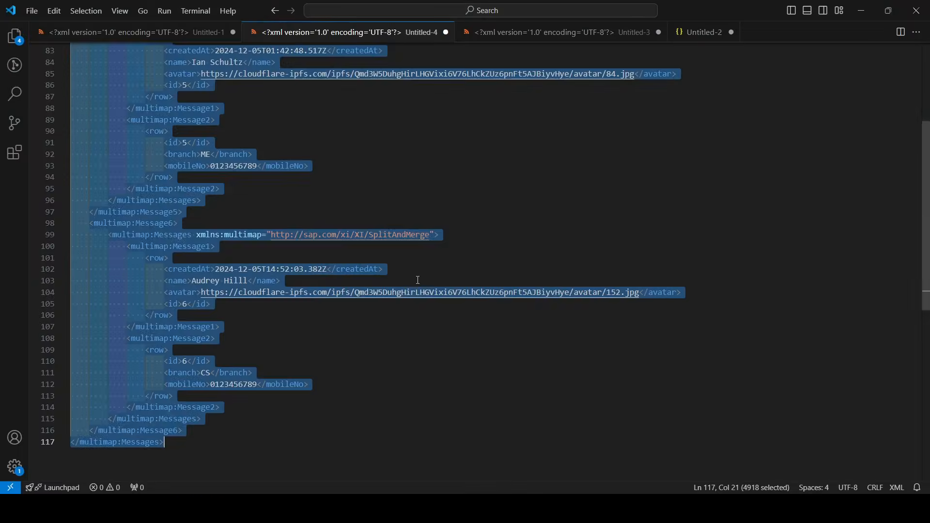
pyautogui.click(418, 280)
pyautogui.hotkey('ctrl', 'n')
pyautogui.hotkey('ctrl', 'v')
pyautogui.hotkey('shift', 'alt', 'f')
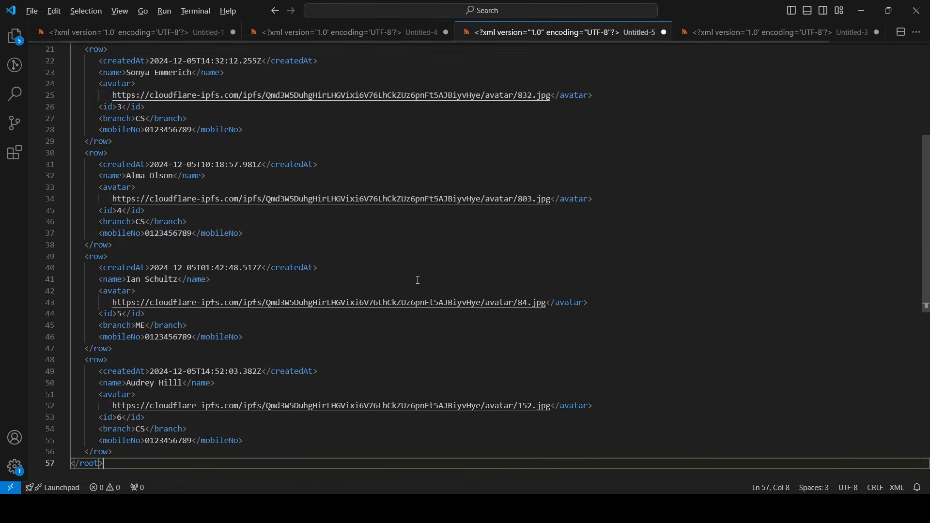
pyautogui.scroll(7, 417, 280)
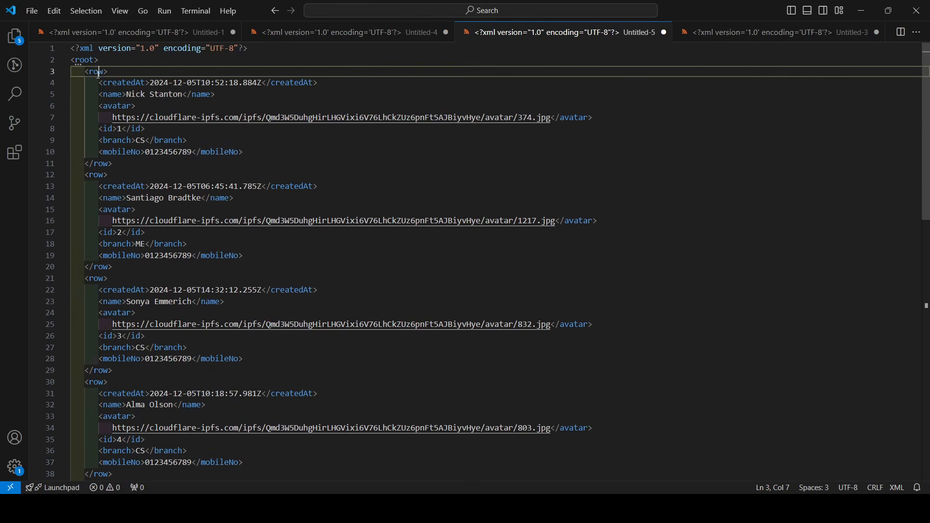
pyautogui.moveTo(95, 82); pyautogui.dragTo(293, 382)
pyautogui.scroll(-5, 293, 385)
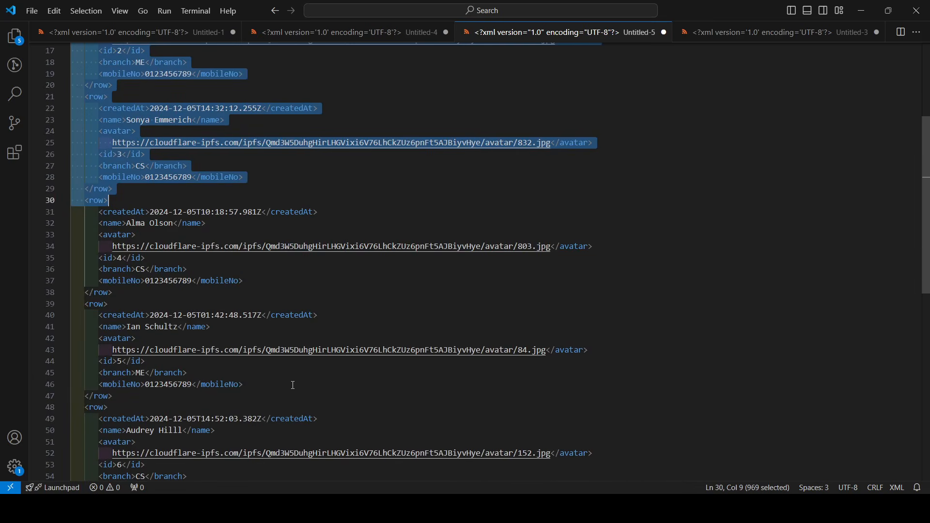
pyautogui.scroll(5, 293, 386)
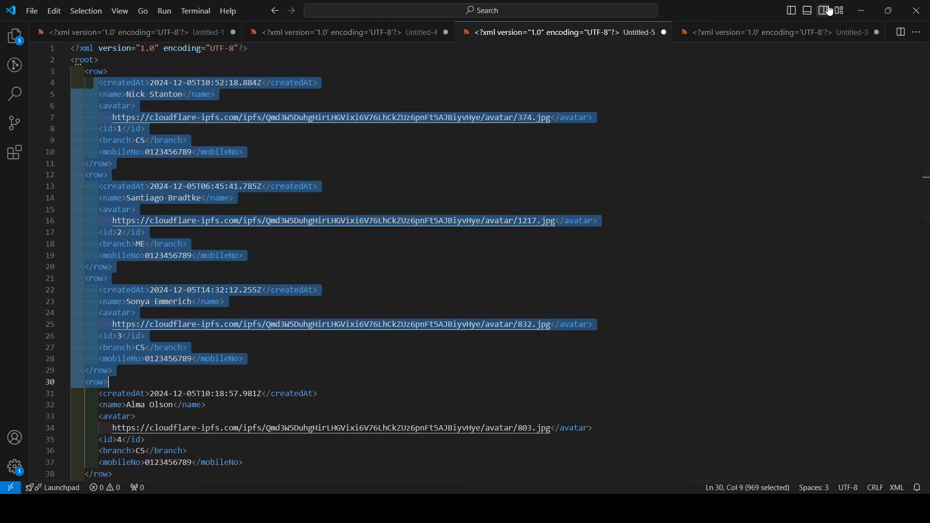
# Return to Cloud Integration, accept the XSLTMapping1.xsl stylesheet and save the CPI-Learning-From-A-Z flow.
pyautogui.click(863, 12)
pyautogui.click(155, 5)
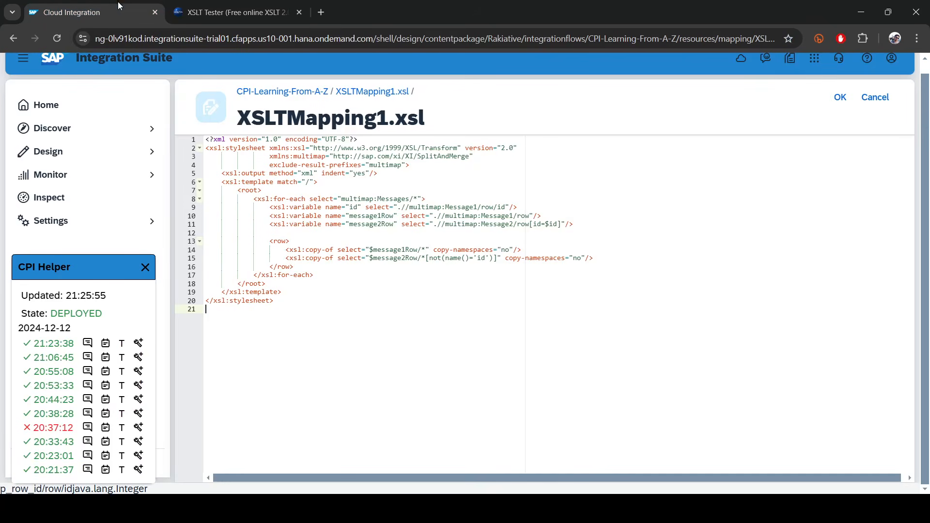
pyautogui.click(840, 98)
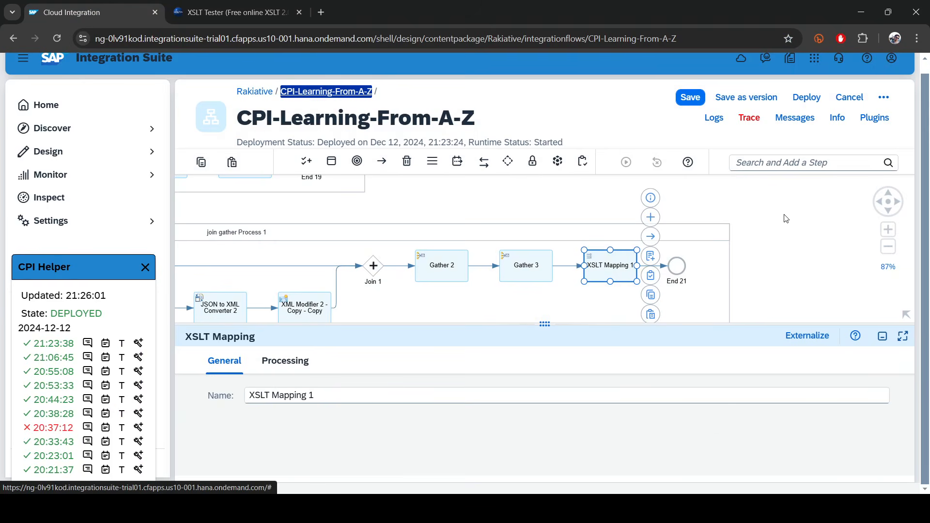
pyautogui.click(783, 216)
pyautogui.click(695, 99)
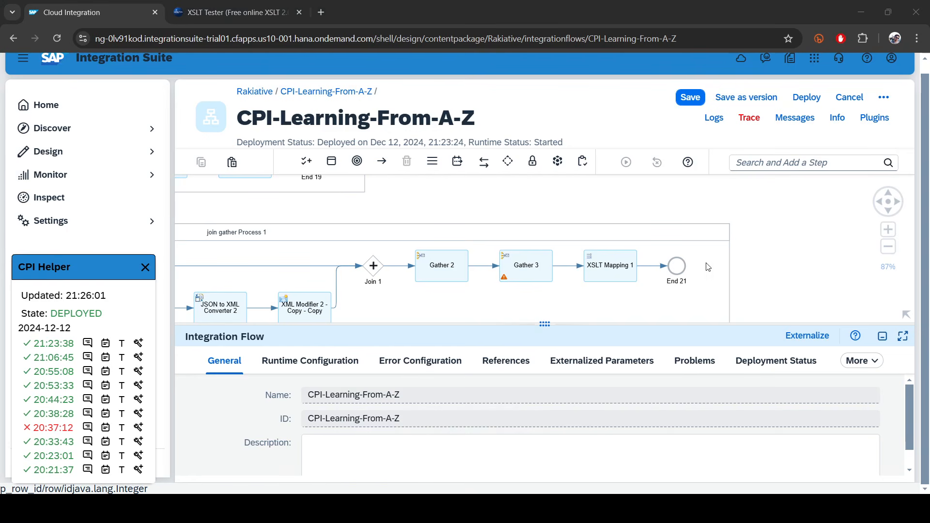
# Insert an XML to JSON Converter step between XSLT Mapping 1 and End 21 in join gather Process 1.
pyautogui.click(764, 162)
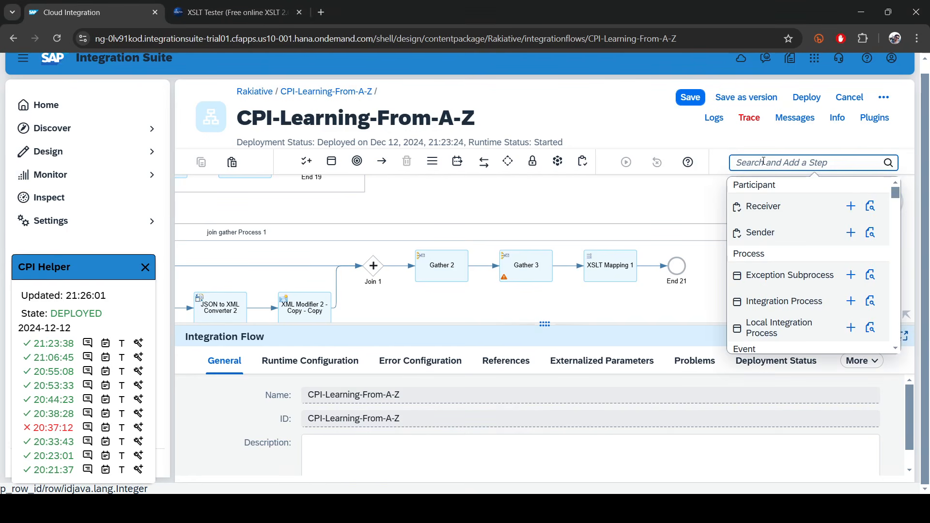
pyautogui.write('join')
pyautogui.press('BackSpace')
pyautogui.press('BackSpace')
pyautogui.press('BackSpace')
pyautogui.press('BackSpace')
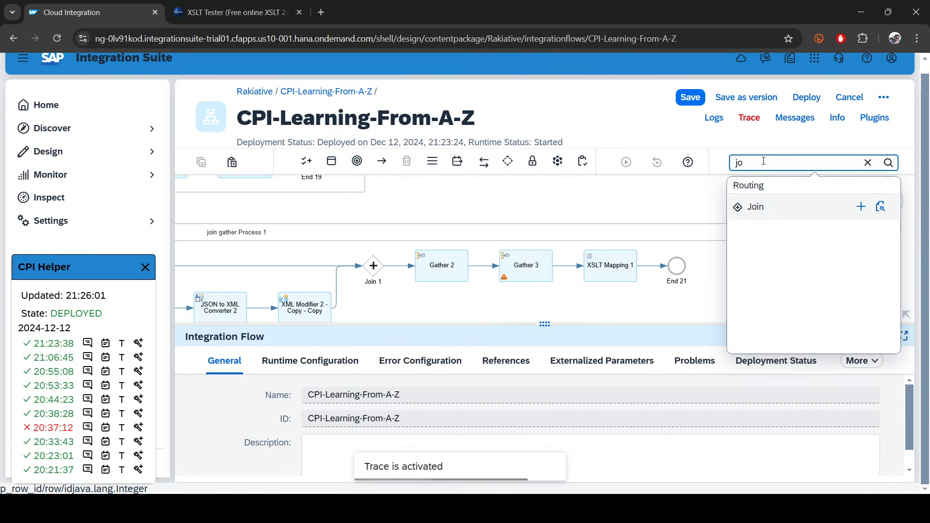
pyautogui.write('json')
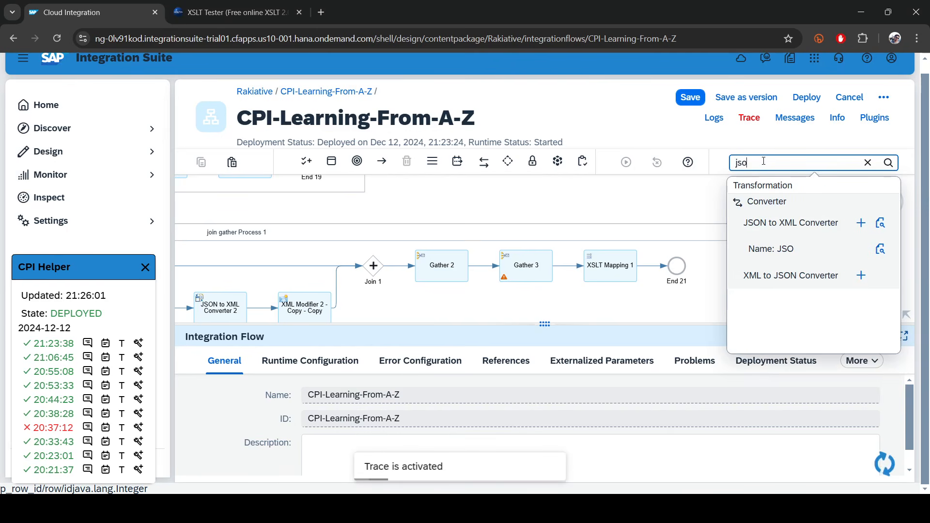
pyautogui.click(861, 275)
pyautogui.click(654, 267)
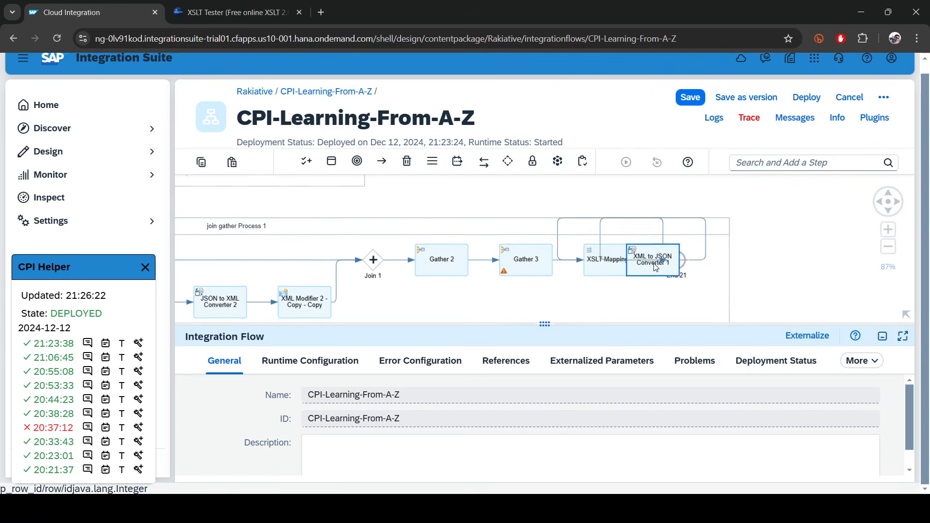
pyautogui.click(747, 280)
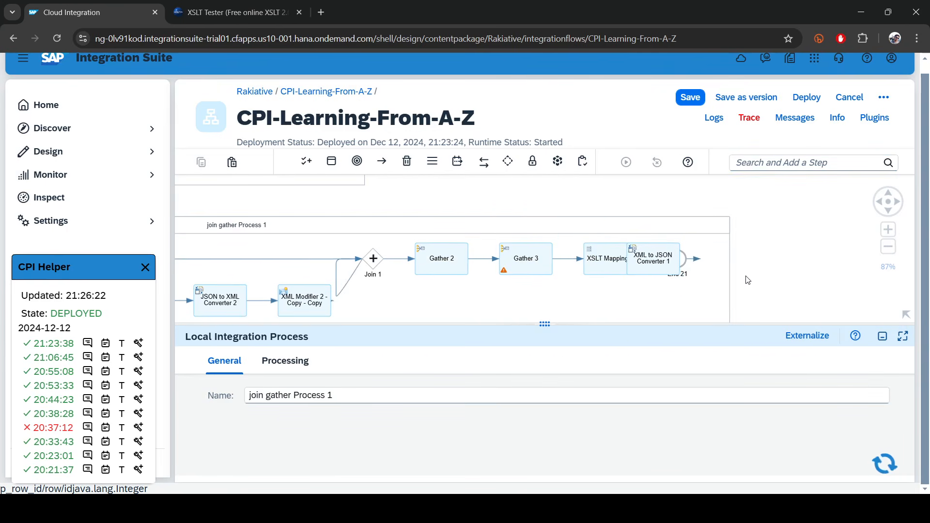
# Save the CPI-Learning-From-A-Z flow and deploy it on the Cloud Integration runtime profile, checking its deployment status.
pyautogui.click(691, 98)
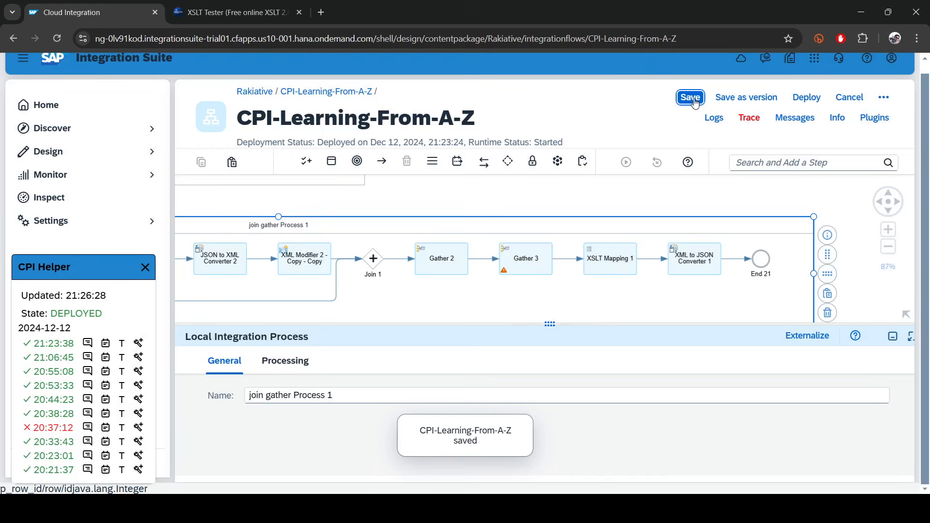
pyautogui.click(814, 101)
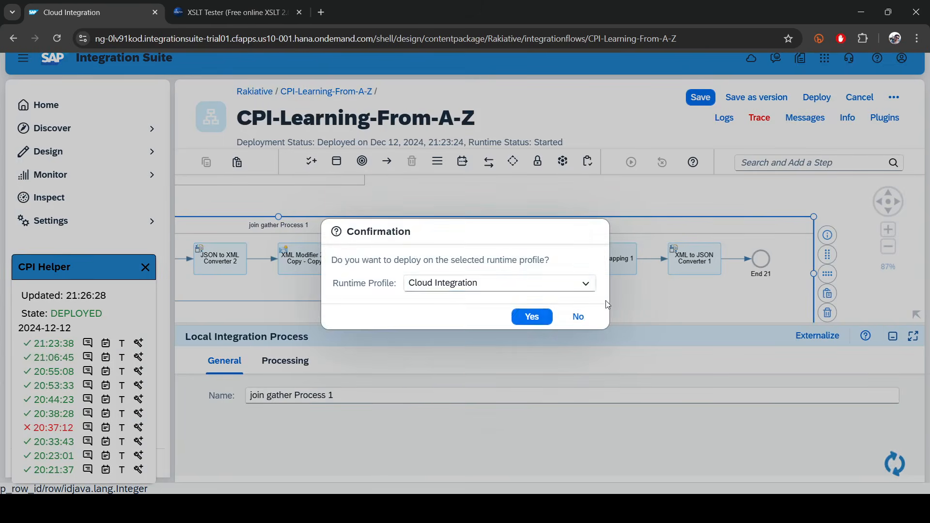
pyautogui.click(531, 315)
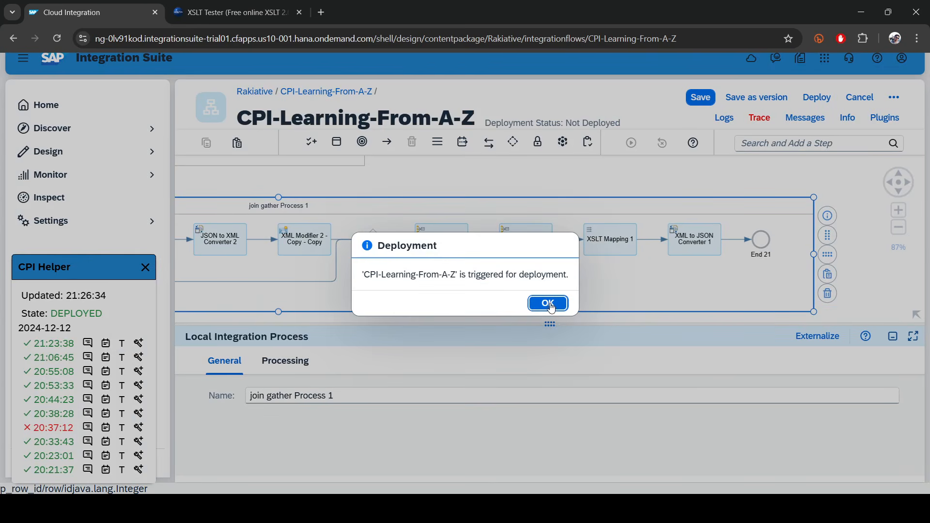
pyautogui.click(548, 304)
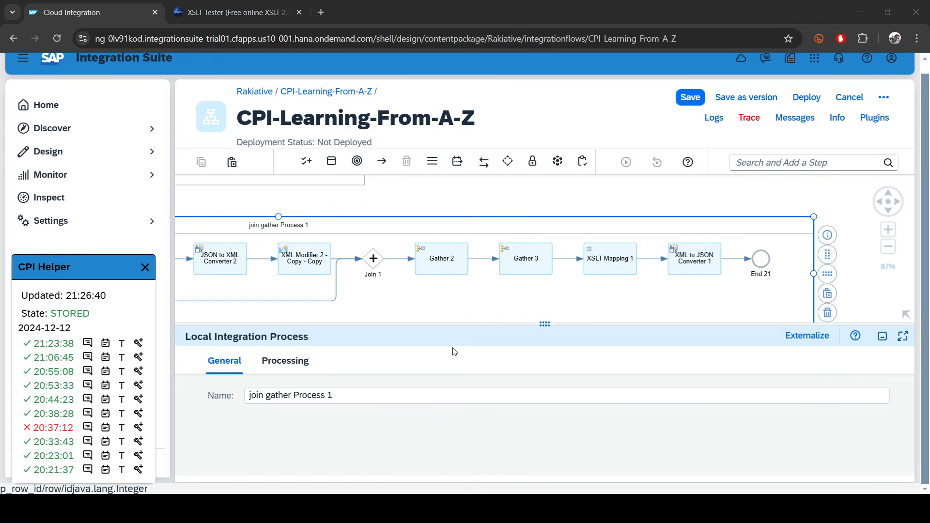
pyautogui.moveTo(380, 143); pyautogui.dragTo(310, 142)
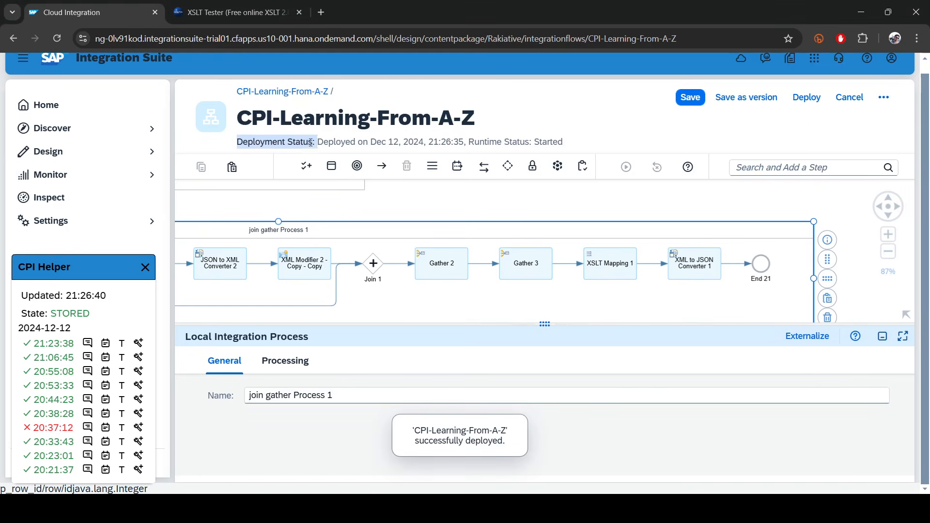
# In Postman, send the iflow-practice POST request with the JoinGather route and review the merged JSON rows.
pyautogui.hotkey('alt', 'Tab')
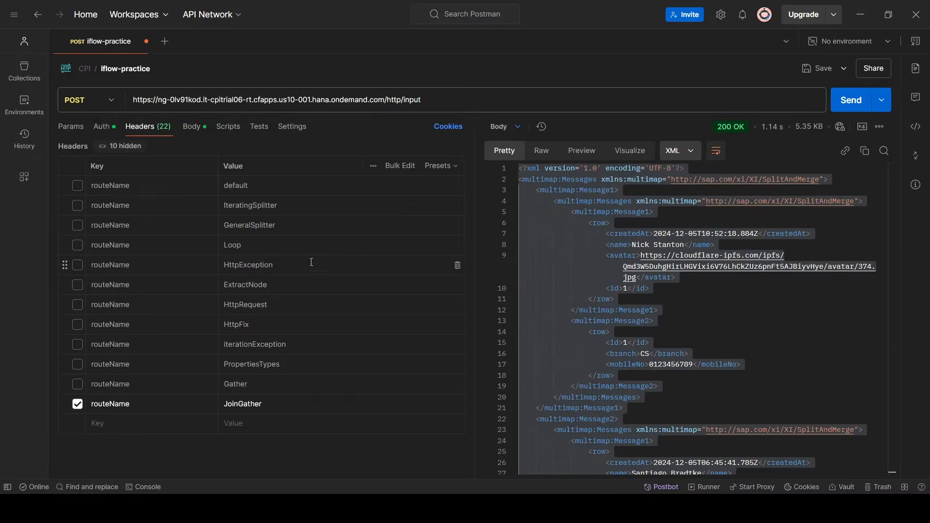
pyautogui.click(845, 106)
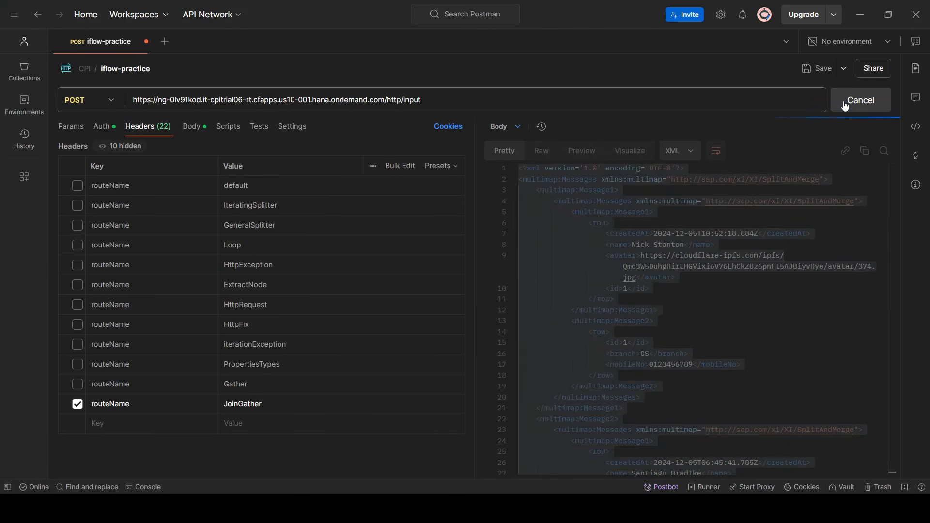
pyautogui.click(632, 214)
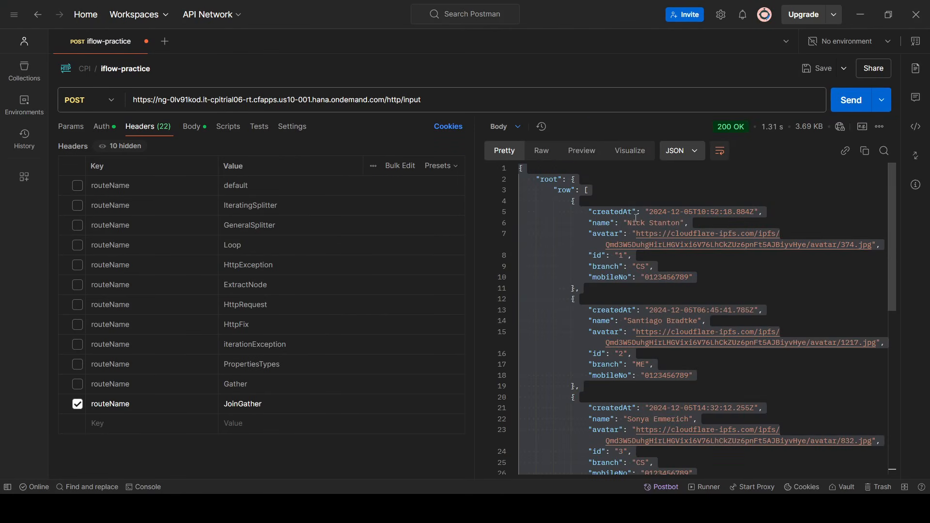
pyautogui.scroll(-5, 557, 194)
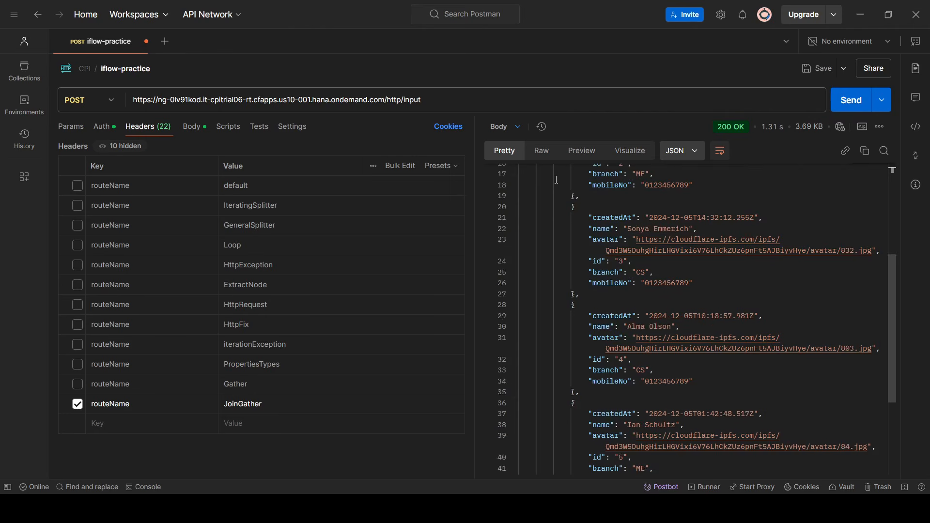
# Examine the root and row structure of the JSON response, collapsing the first two row objects.
pyautogui.scroll(5, 567, 194)
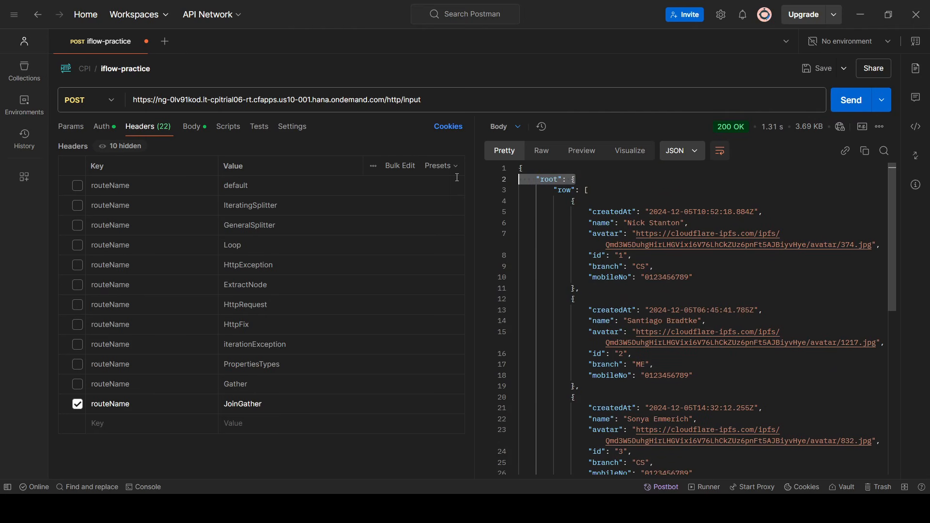
pyautogui.click(671, 194)
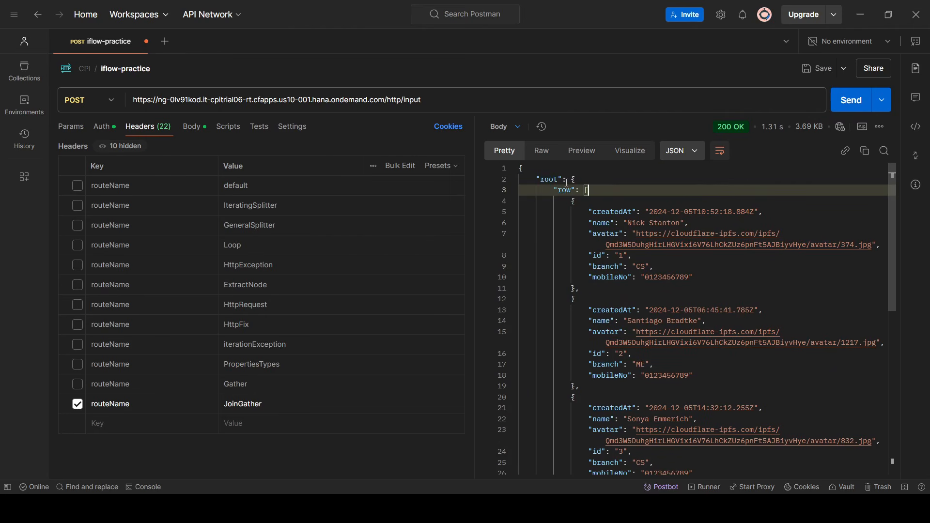
pyautogui.moveTo(564, 180); pyautogui.dragTo(537, 180)
pyautogui.click(595, 190)
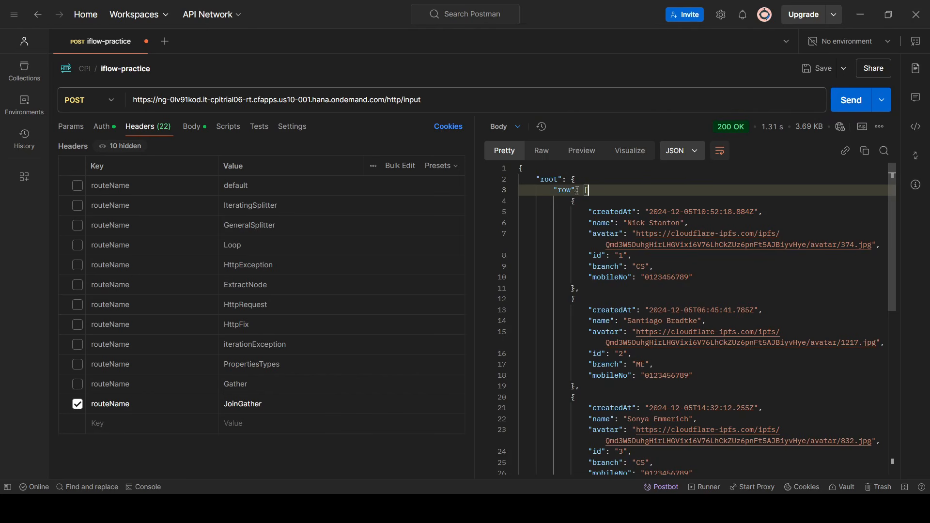
pyautogui.click(513, 202)
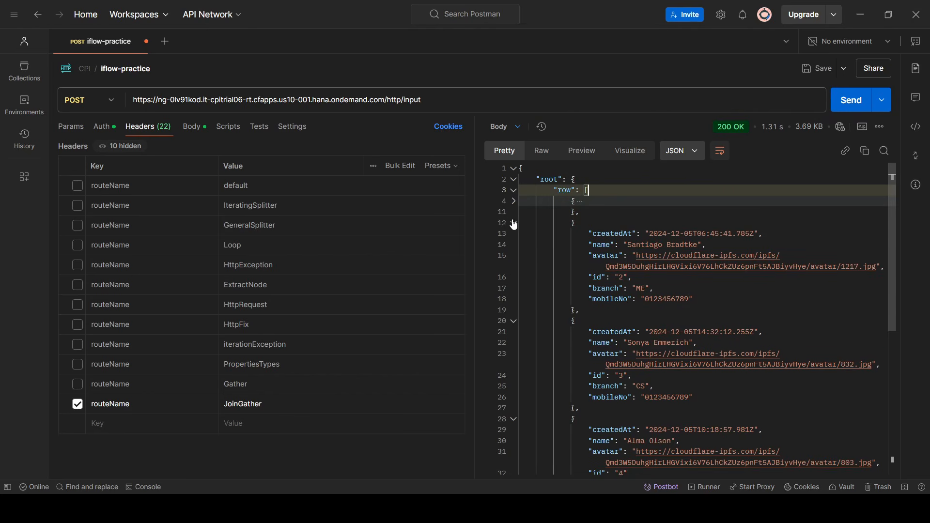
pyautogui.click(514, 223)
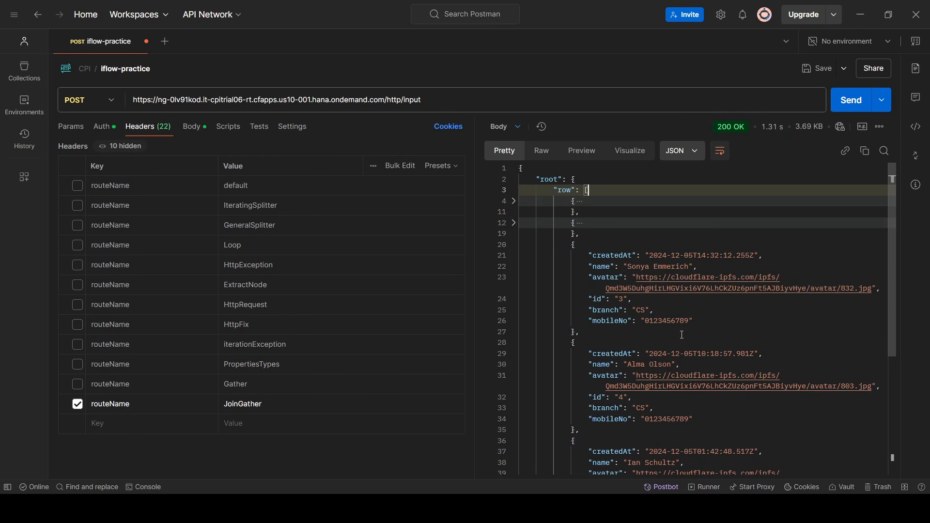
# Return to Cloud Integration and review join gather Process 1 and the routes of the main Integration Process.
pyautogui.click(861, 15)
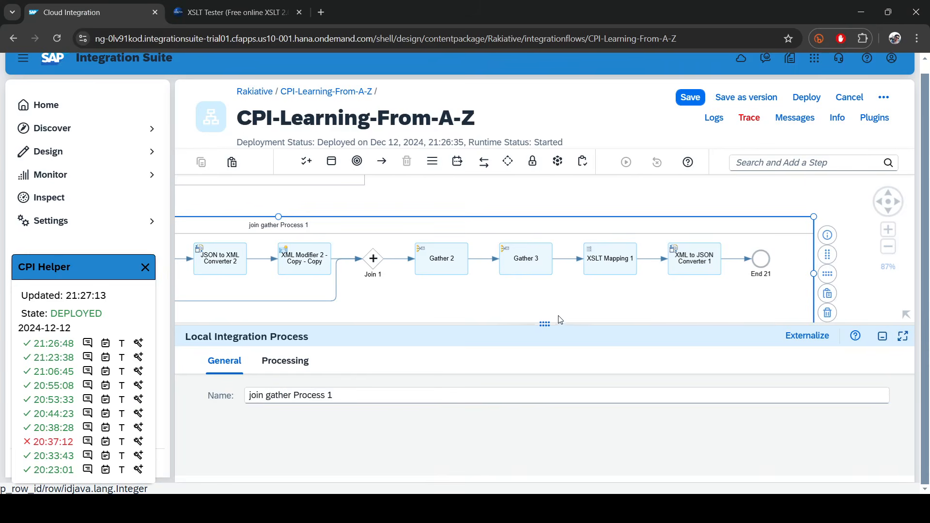
pyautogui.moveTo(556, 323); pyautogui.dragTo(477, 449)
pyautogui.scroll(-4, 443, 314)
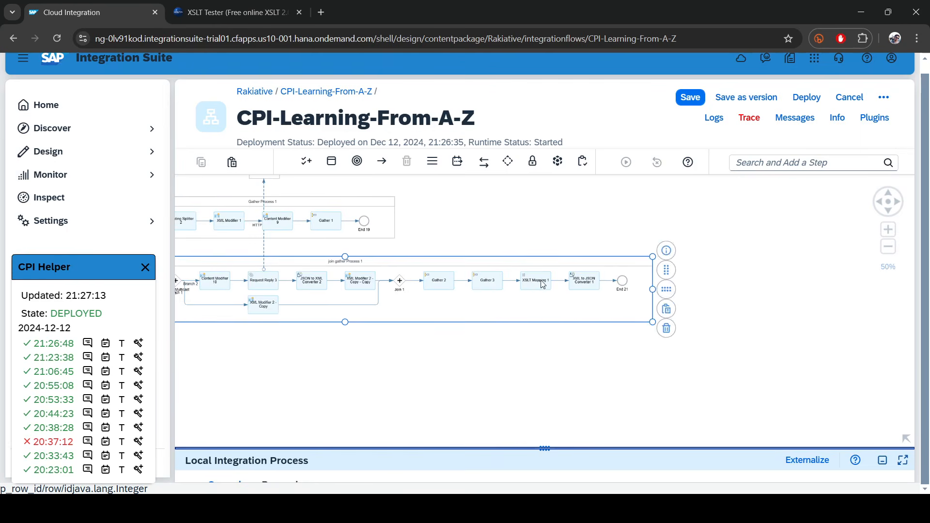
pyautogui.scroll(4, 543, 285)
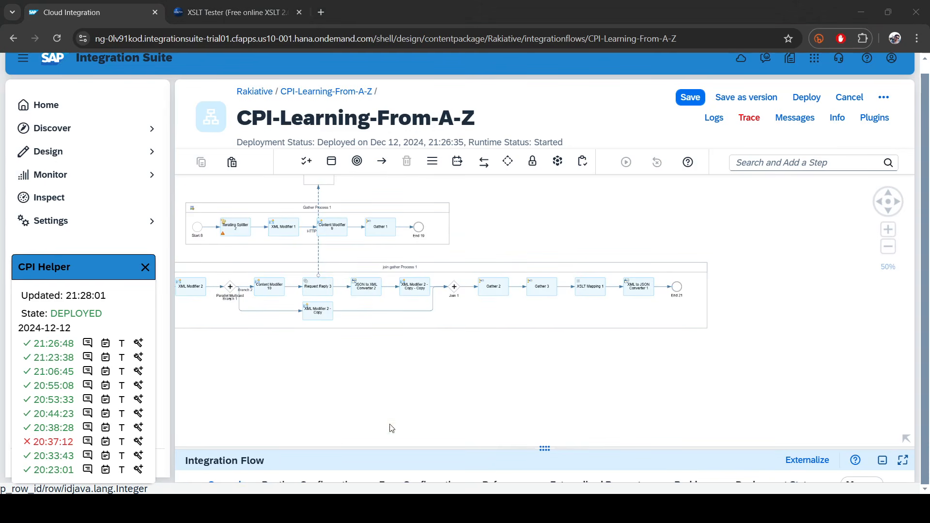
pyautogui.moveTo(369, 368); pyautogui.dragTo(457, 408)
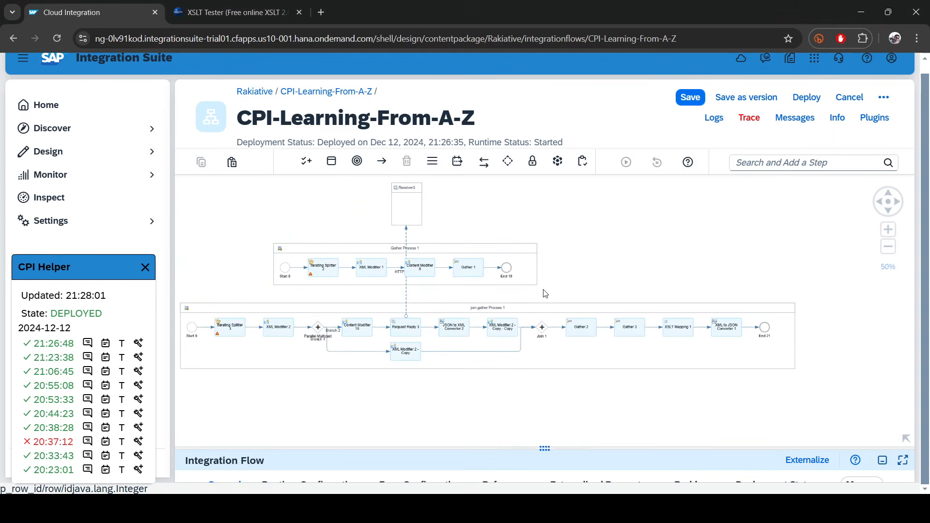
pyautogui.scroll(-3, 608, 240)
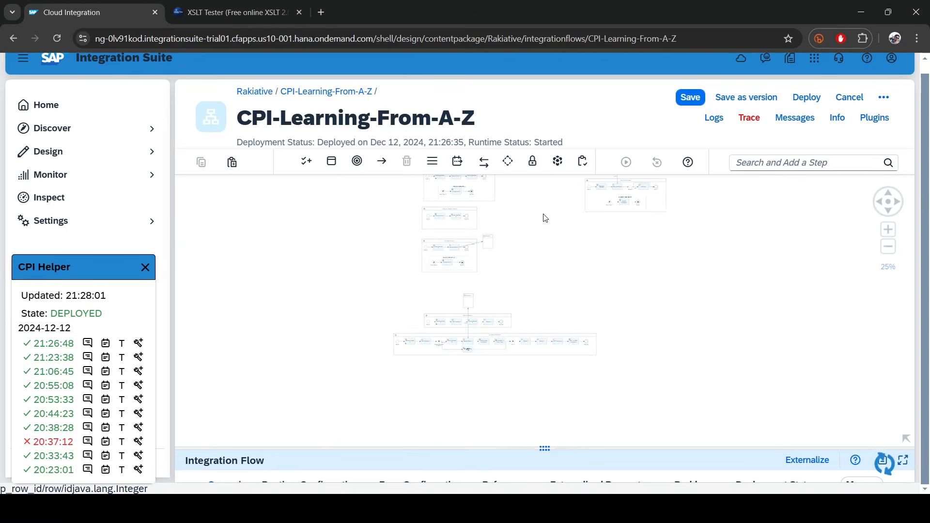
pyautogui.moveTo(543, 214); pyautogui.dragTo(493, 374)
pyautogui.scroll(4, 474, 272)
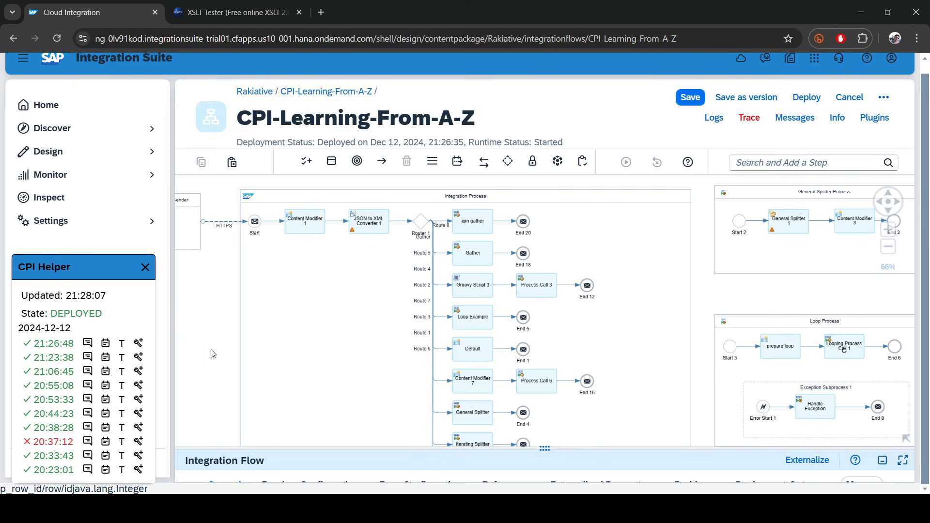
pyautogui.moveTo(215, 356)
pyautogui.mouseDown()
pyautogui.moveTo(210, 266)
pyautogui.moveTo(201, 349)
pyautogui.mouseUp()
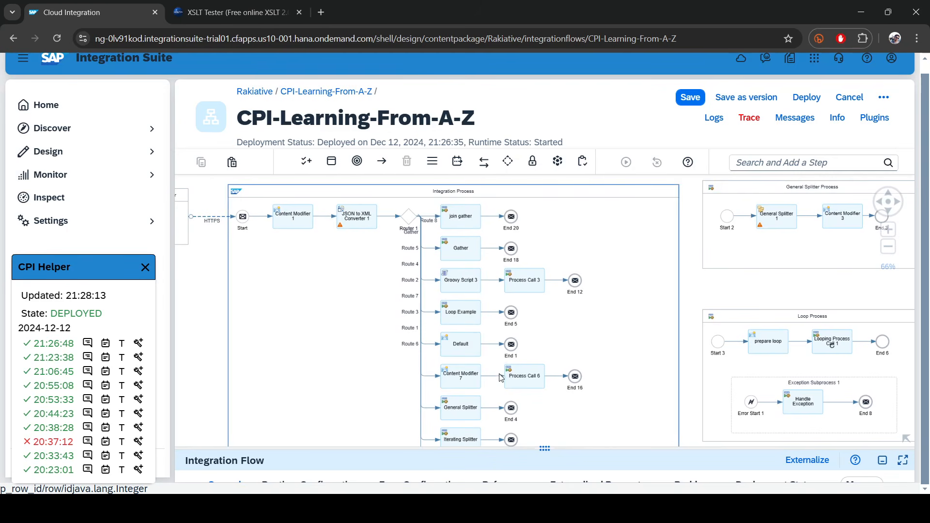
# In Content Modifier 7, replace the externalized source value of the p_constant_value exchange property with the constant dfgfdhg.
pyautogui.click(464, 380)
pyautogui.moveTo(542, 450); pyautogui.dragTo(544, 215)
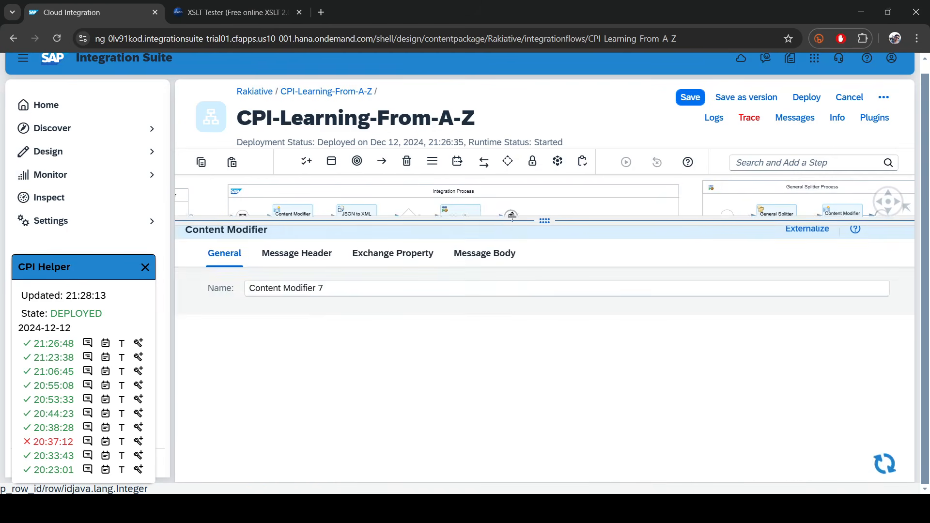
pyautogui.click(393, 251)
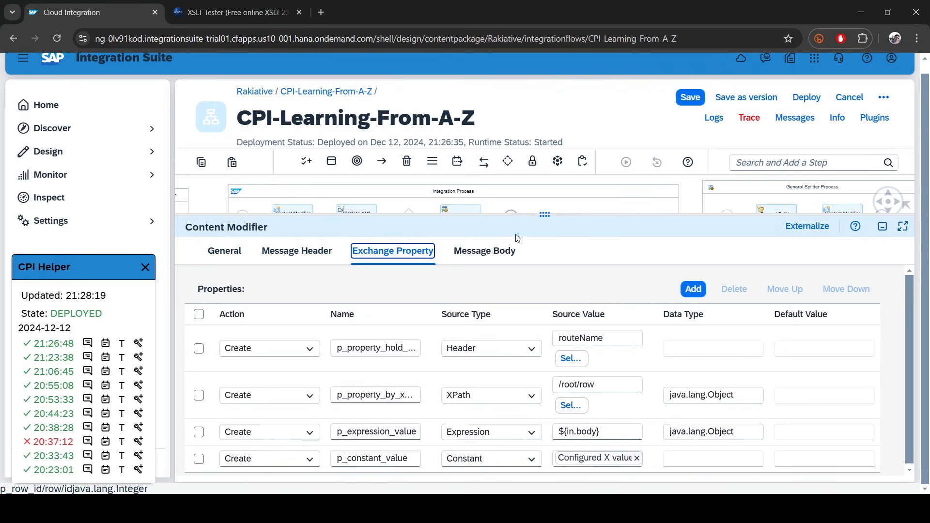
pyautogui.moveTo(541, 215); pyautogui.dragTo(543, 177)
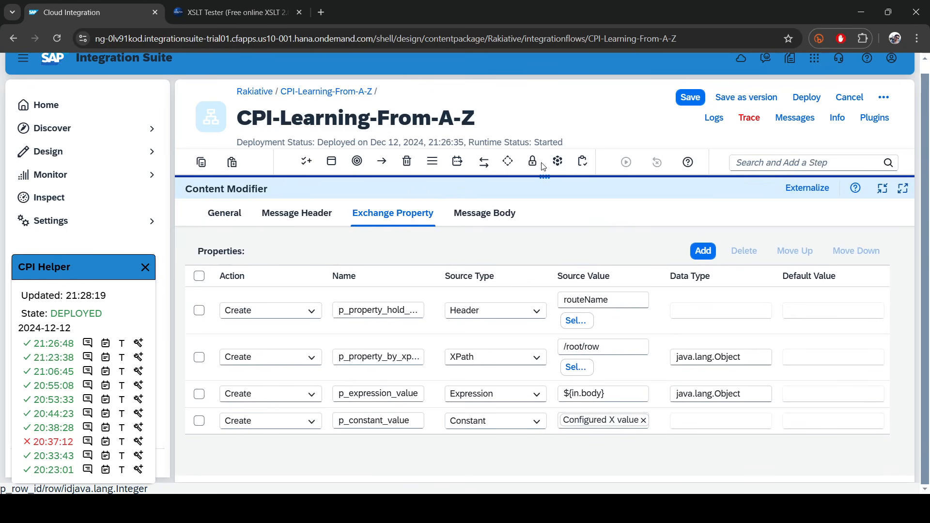
pyautogui.click(644, 421)
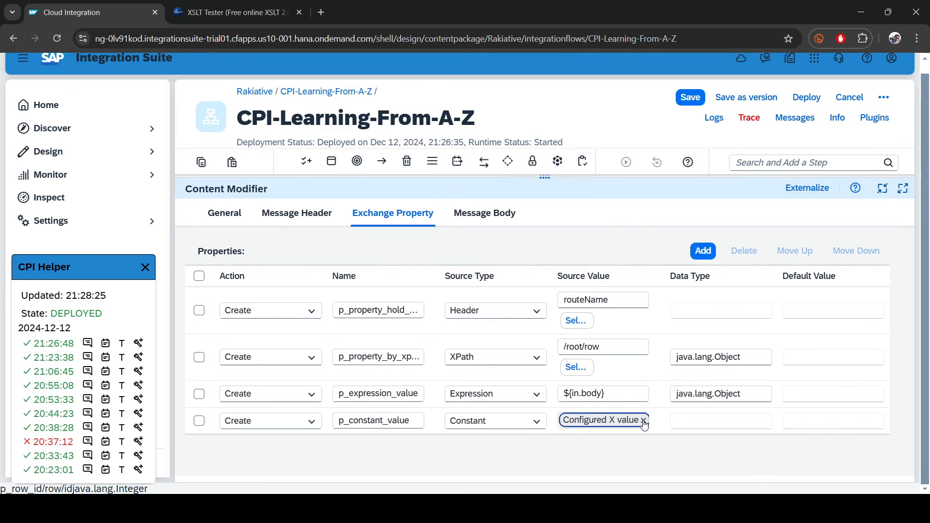
pyautogui.tripleClick(630, 421)
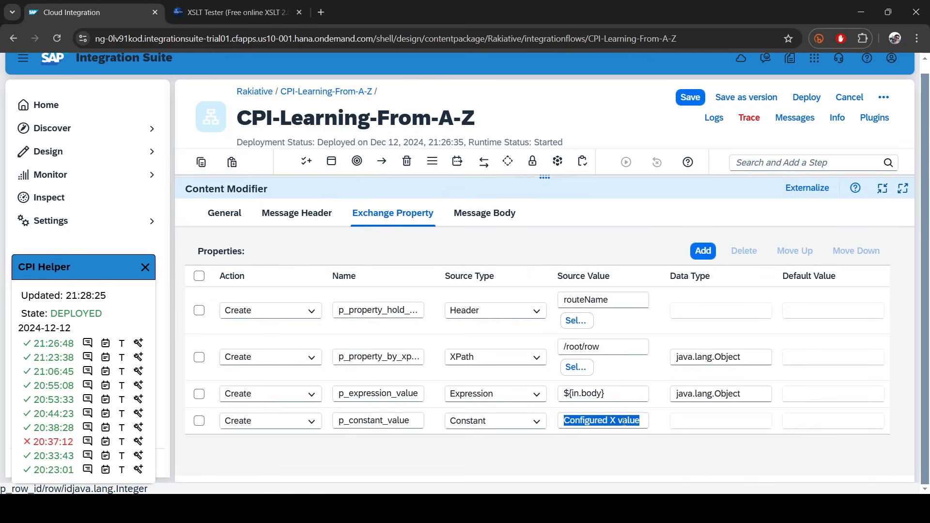
pyautogui.tripleClick(592, 421)
pyautogui.click(608, 421)
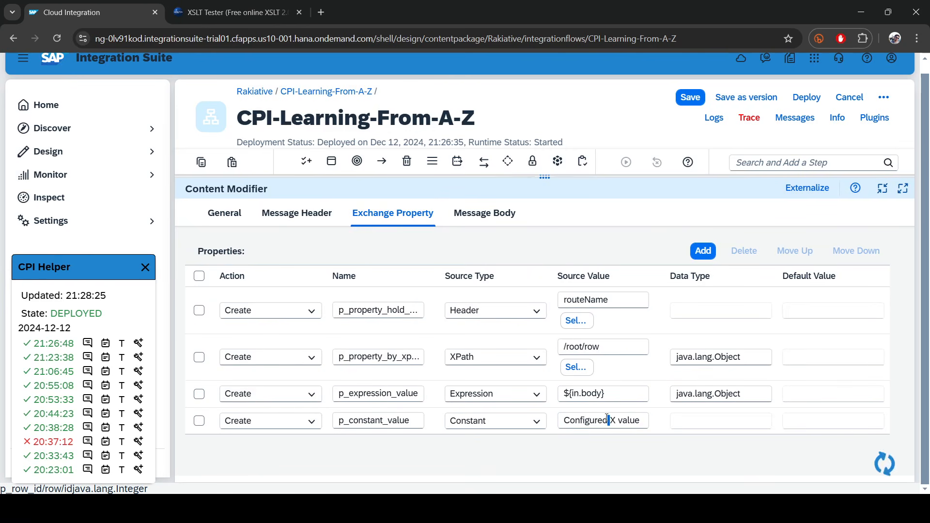
pyautogui.hotkey('ctrl', 'a')
pyautogui.write('dfgfdhg')
pyautogui.hotkey('ctrl', 's')
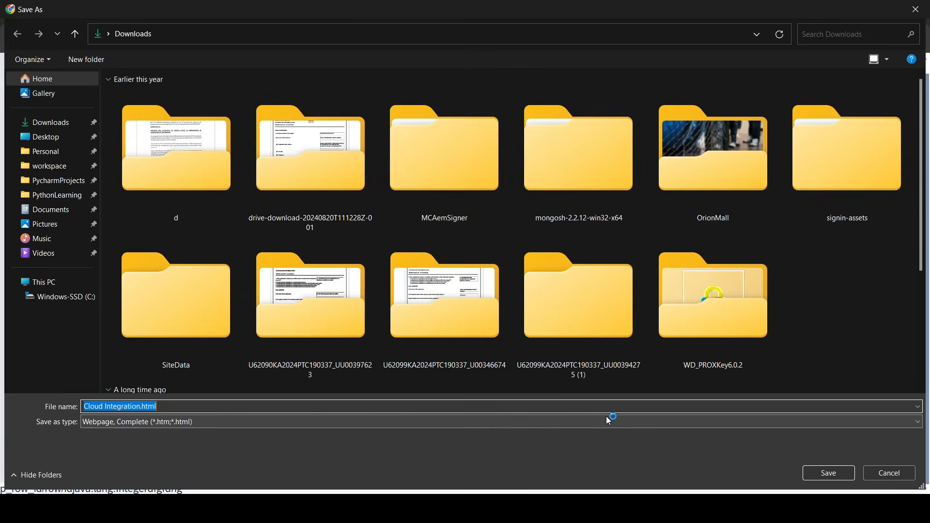
pyautogui.press('Escape')
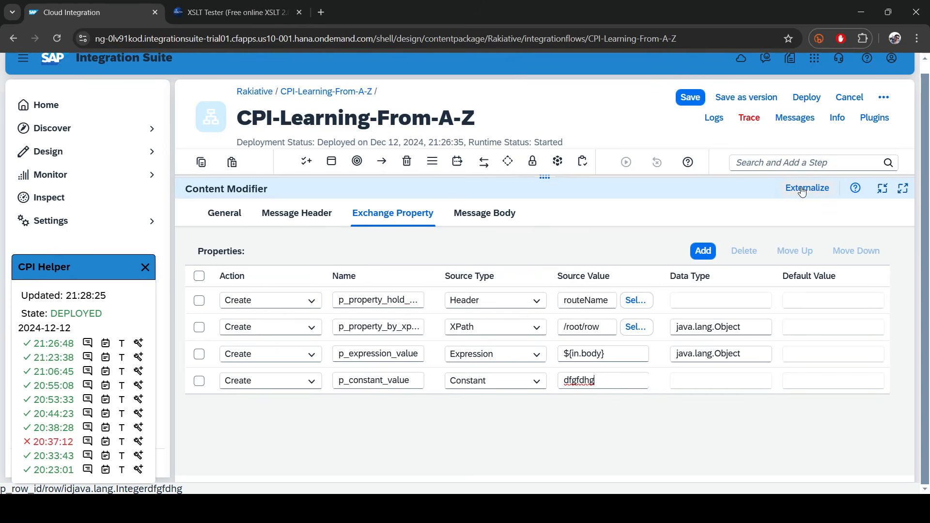
# Save CPI-Learning-From-A-Z as a version and check the artifact for configurable attributes.
pyautogui.click(759, 100)
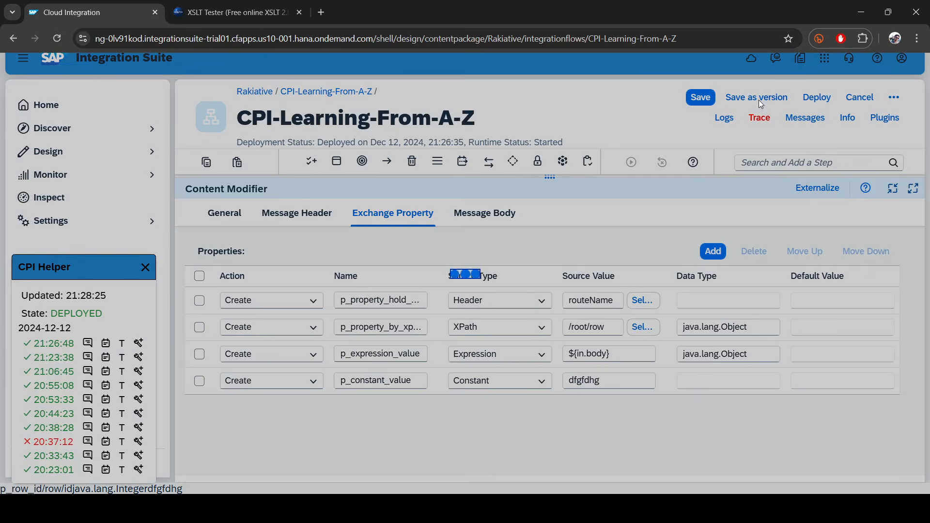
pyautogui.click(594, 342)
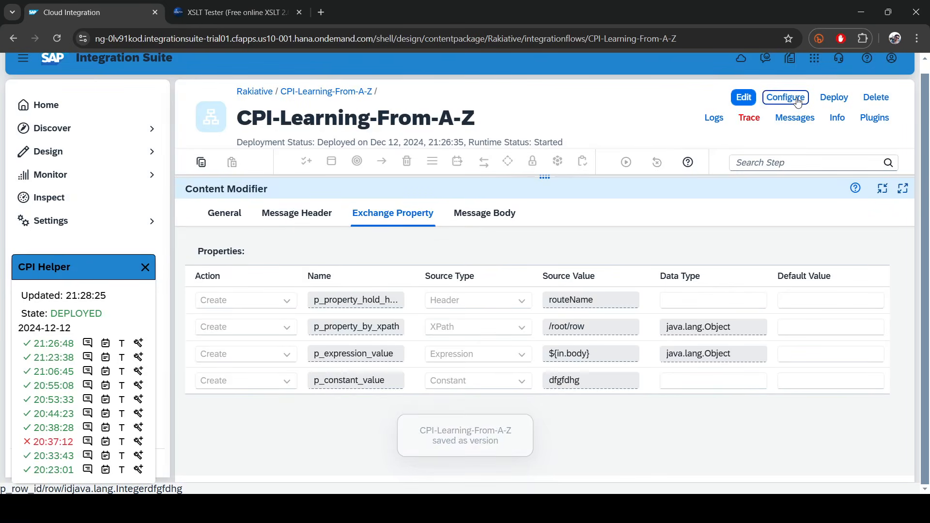
pyautogui.click(797, 98)
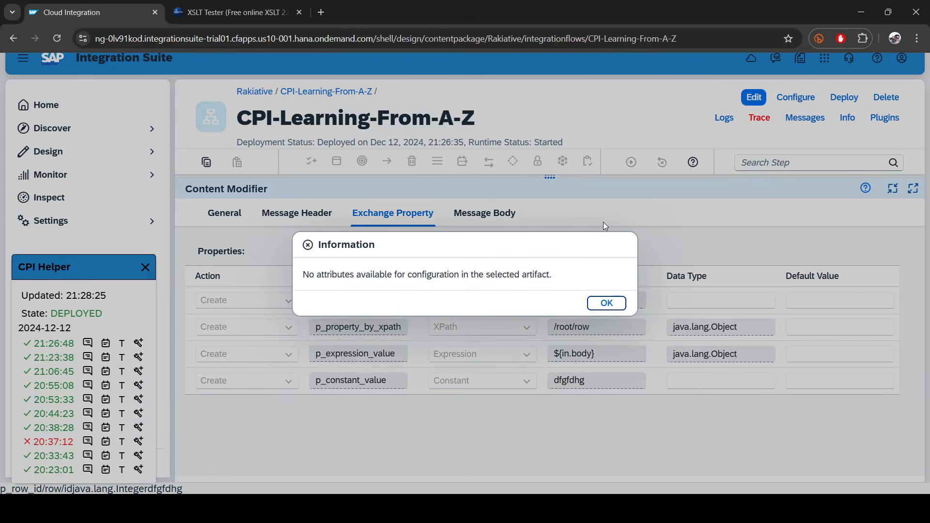
pyautogui.click(622, 307)
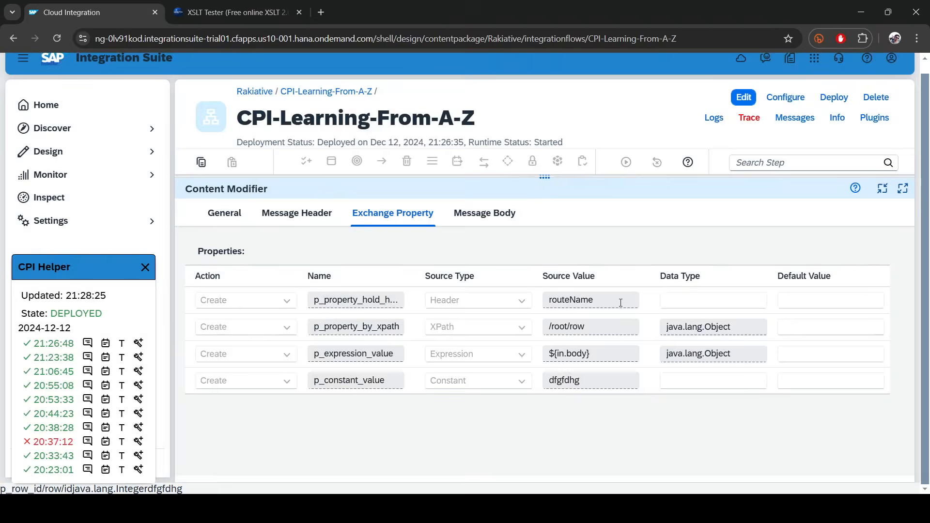
# Put the flow back into editing and permanently remove the unused externalized parameter configured Value.
pyautogui.moveTo(552, 178); pyautogui.dragTo(696, 233)
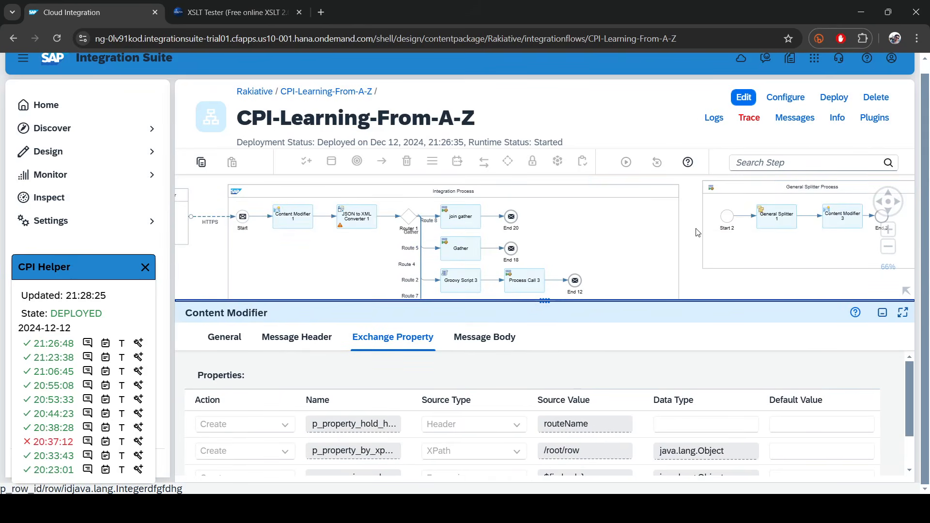
pyautogui.click(696, 233)
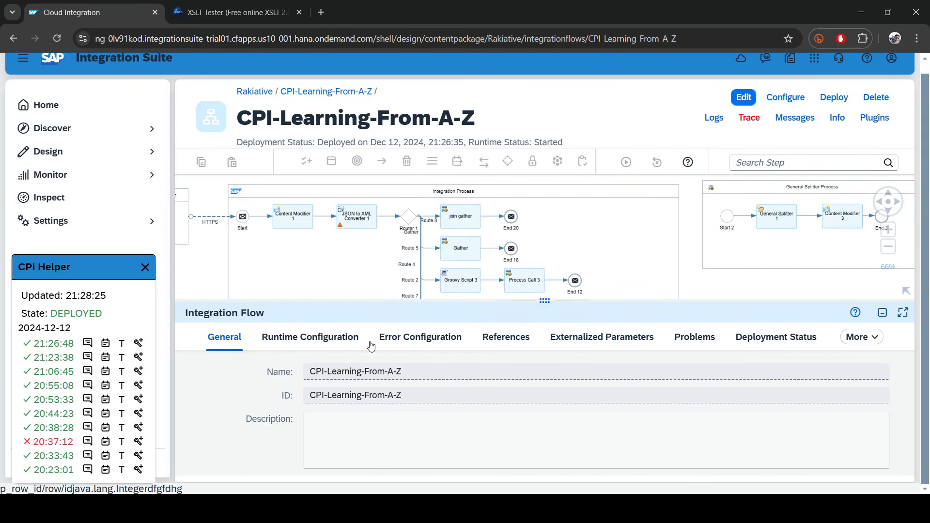
pyautogui.scroll(-5, 671, 235)
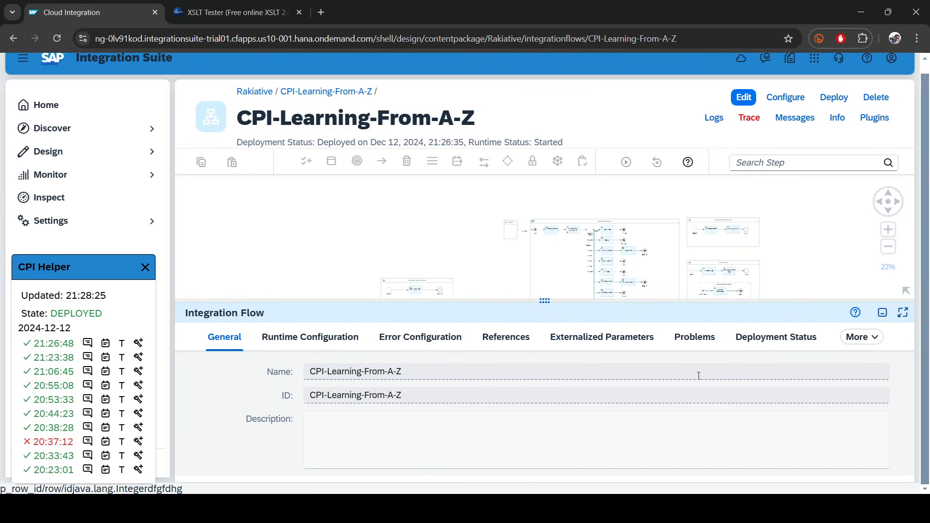
pyautogui.moveTo(521, 300); pyautogui.dragTo(535, 183)
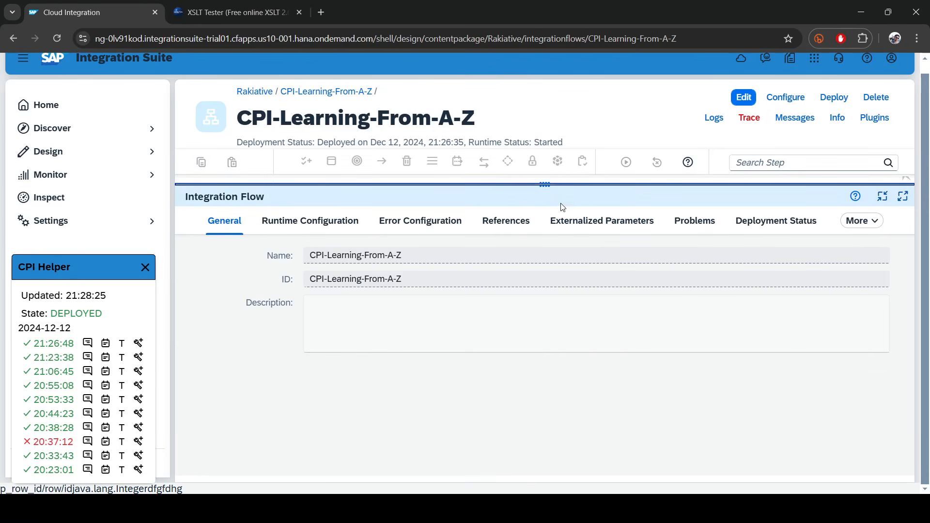
pyautogui.click(592, 224)
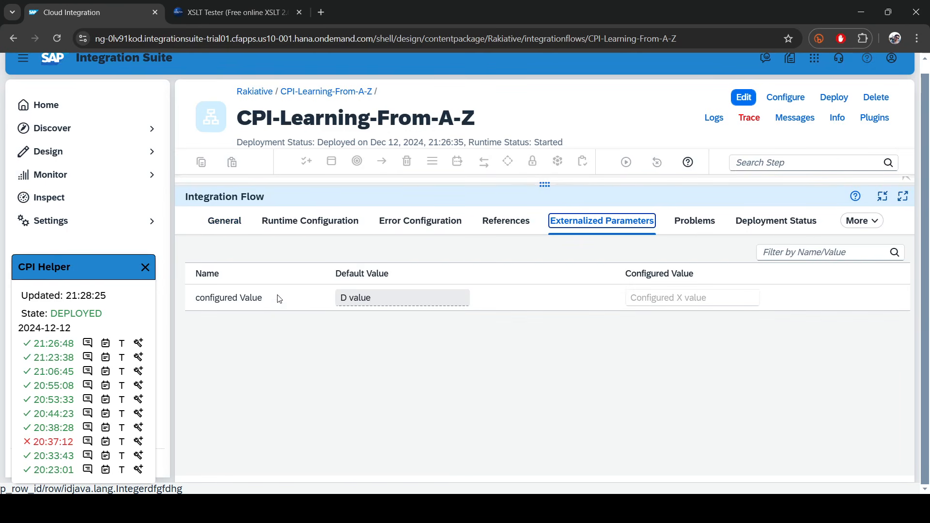
pyautogui.moveTo(193, 307); pyautogui.dragTo(351, 299)
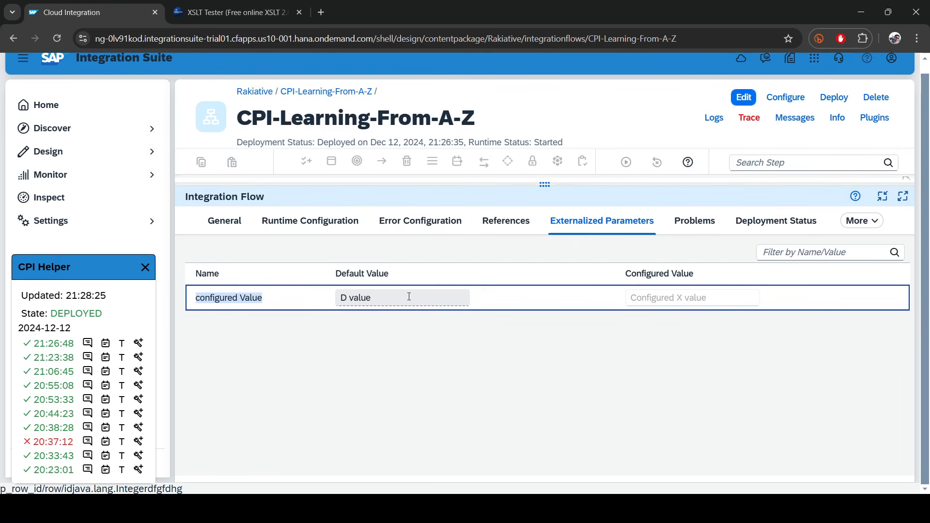
pyautogui.click(744, 98)
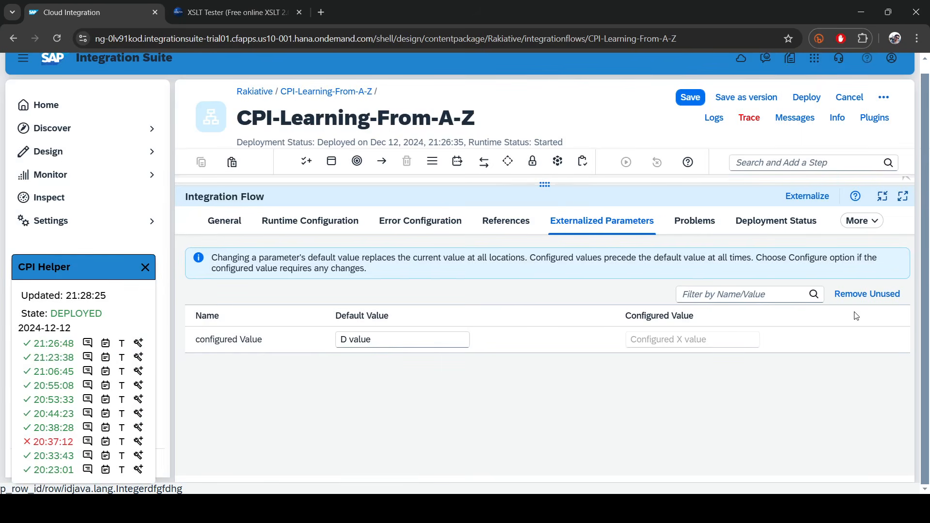
pyautogui.click(880, 300)
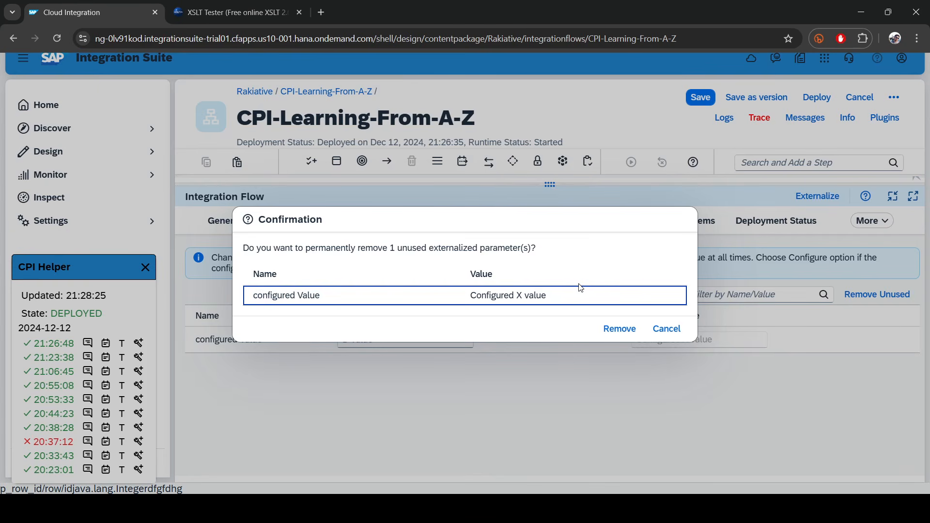
pyautogui.click(607, 328)
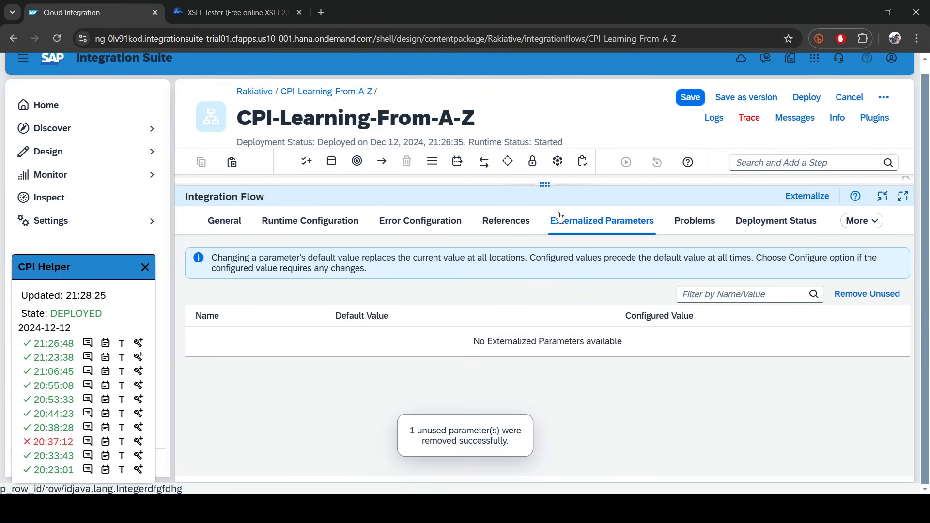
pyautogui.moveTo(545, 186); pyautogui.dragTo(542, 274)
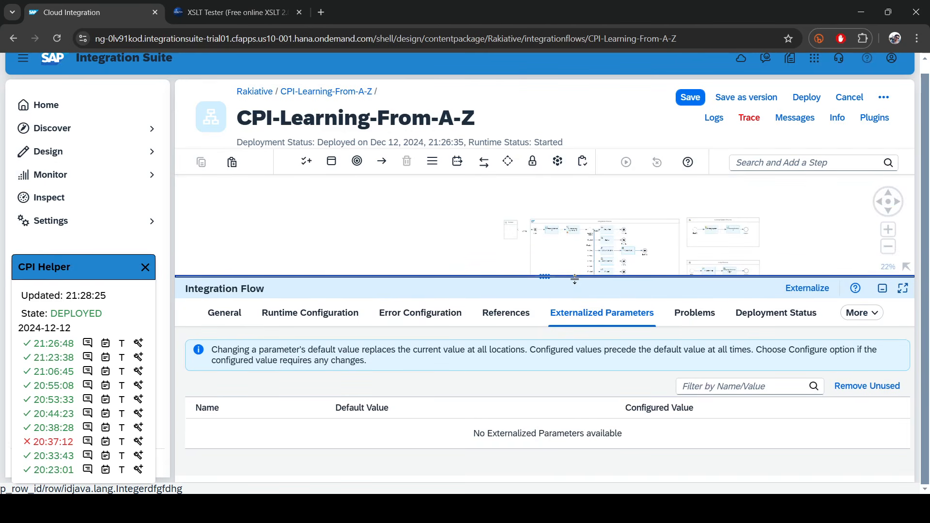
pyautogui.moveTo(685, 243); pyautogui.dragTo(621, 204)
pyautogui.scroll(-2, 682, 222)
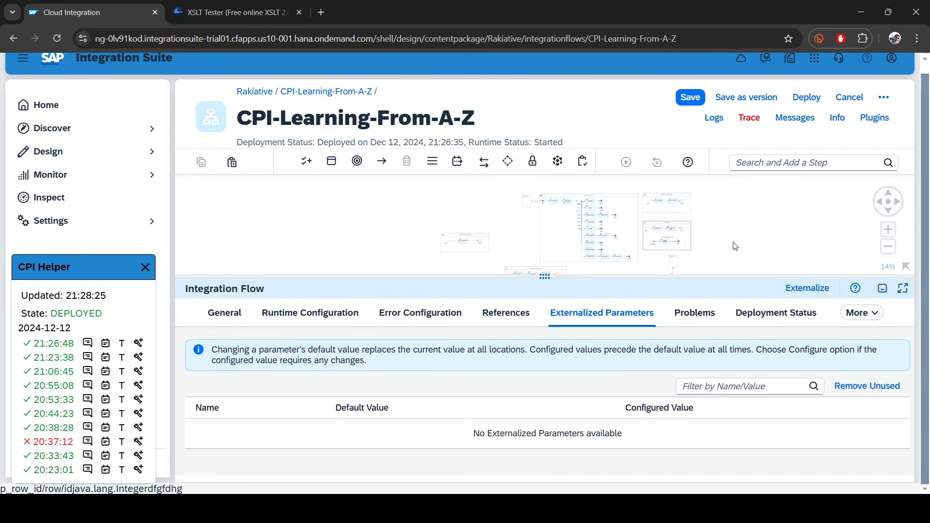
# Enlarge the flow canvas area and save CPI-Learning-From-A-Z as version 1.0.8.
pyautogui.scroll(2, 735, 246)
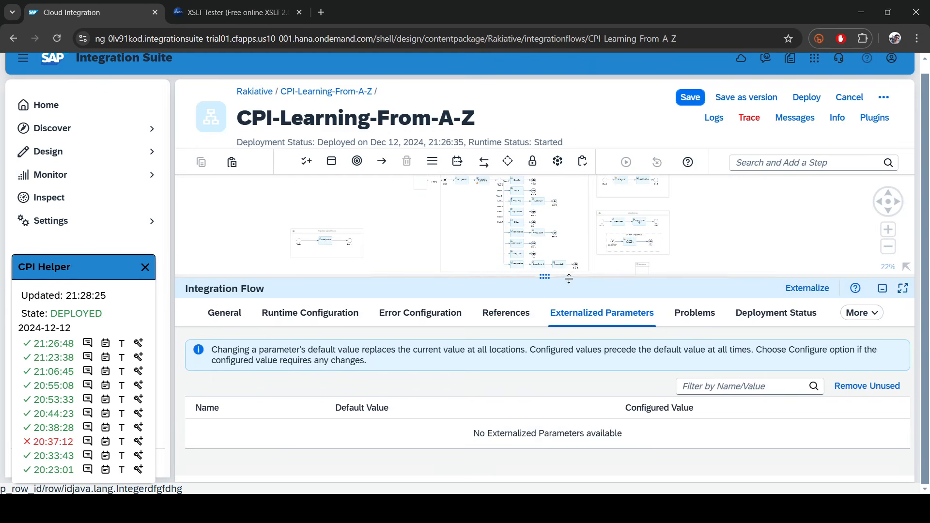
pyautogui.click(565, 275)
pyautogui.scroll(2, 635, 287)
pyautogui.scroll(-2, 483, 333)
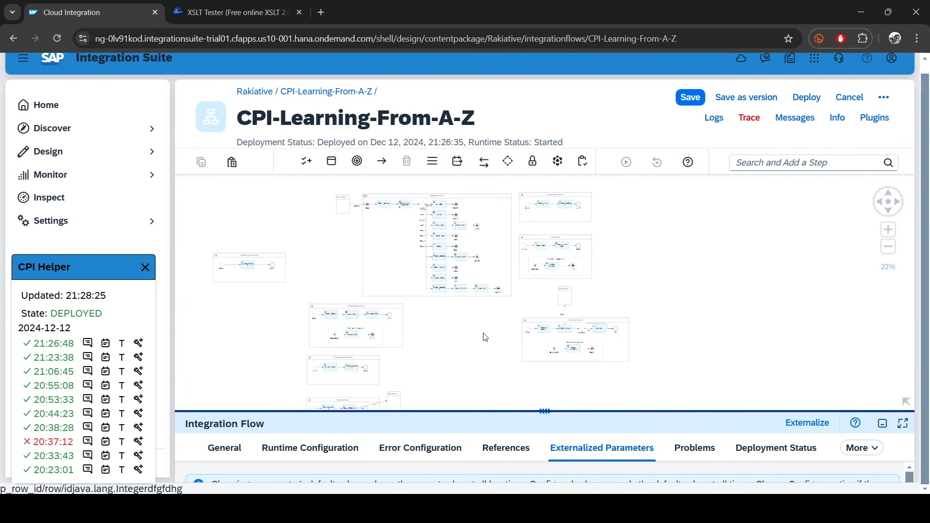
pyautogui.click(741, 97)
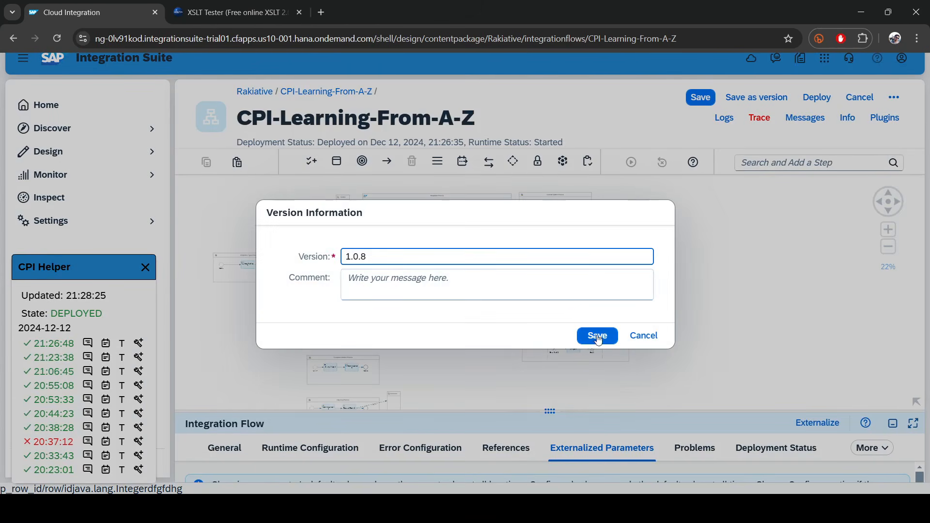
pyautogui.click(599, 336)
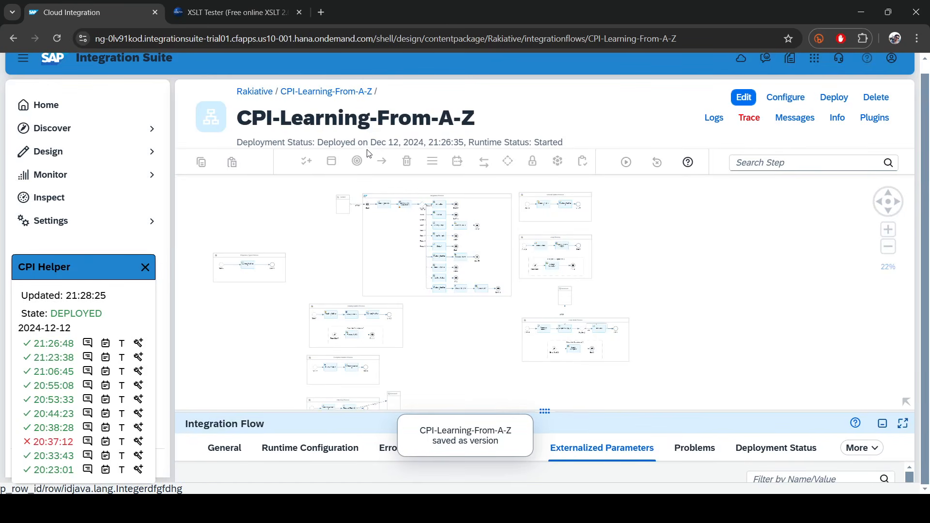
# From the Rakiative package's artifacts, download CPI-Learning-From-A-Z with Merged Configured and Default Values.
pyautogui.doubleClick(255, 91)
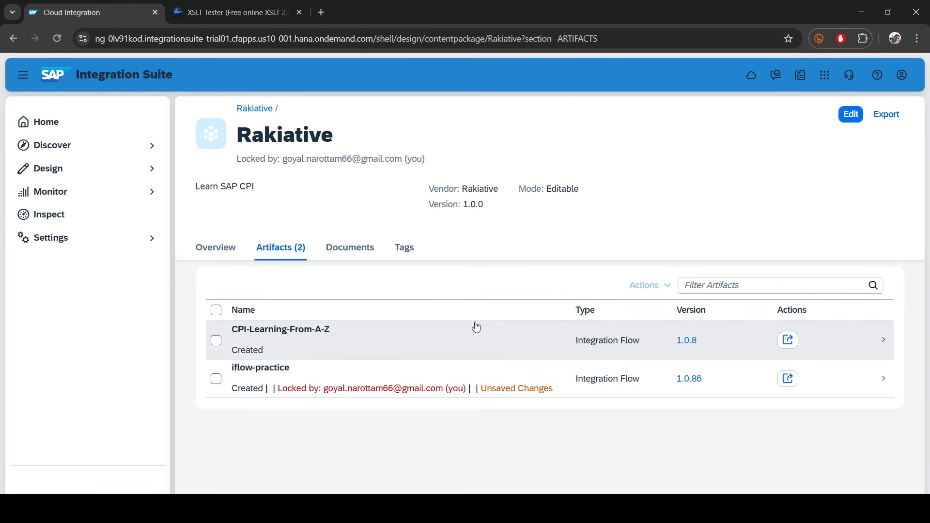
pyautogui.click(789, 340)
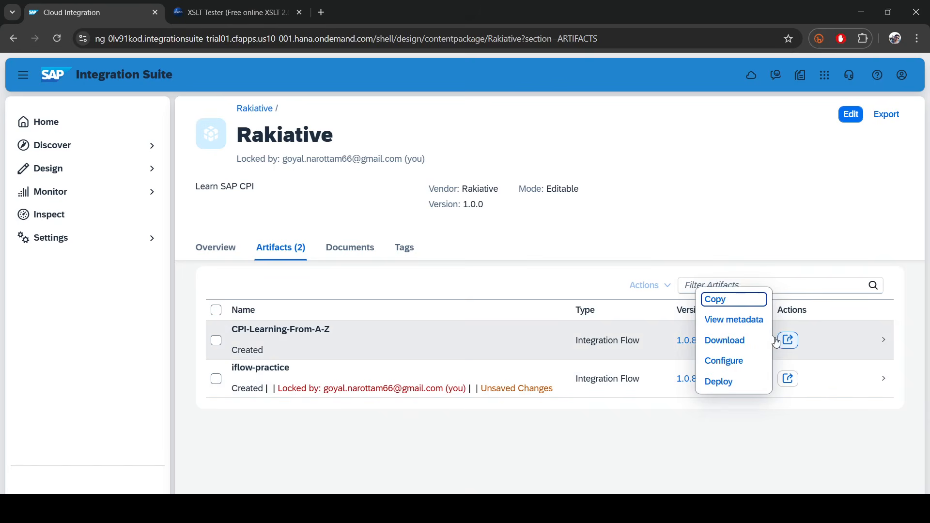
pyautogui.click(727, 342)
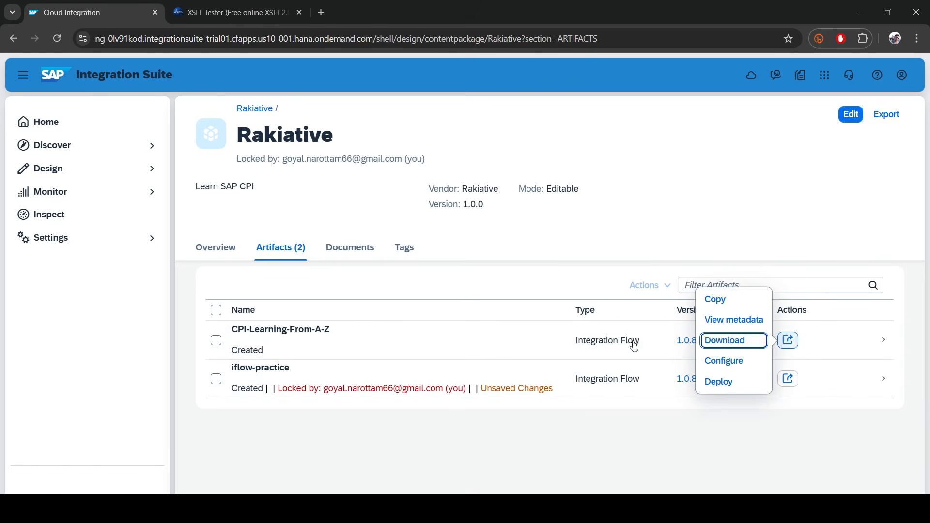
pyautogui.click(727, 342)
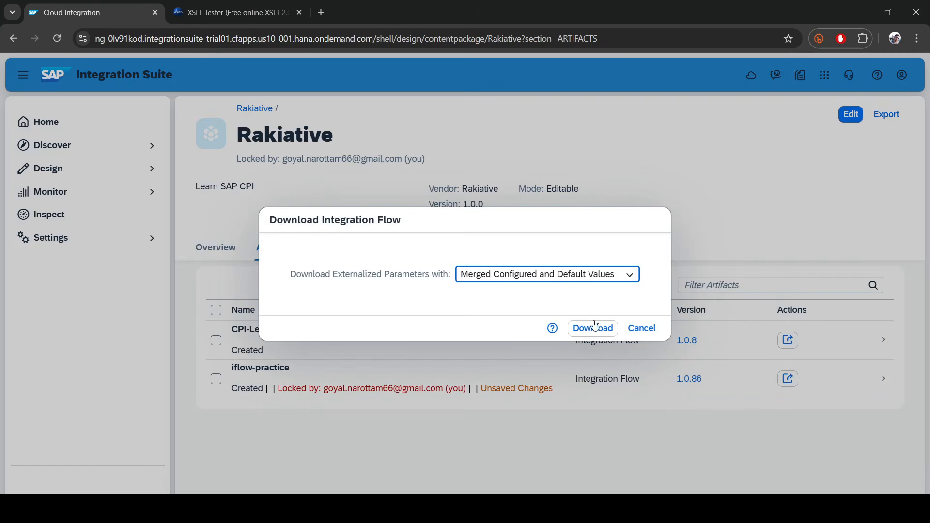
pyautogui.click(594, 328)
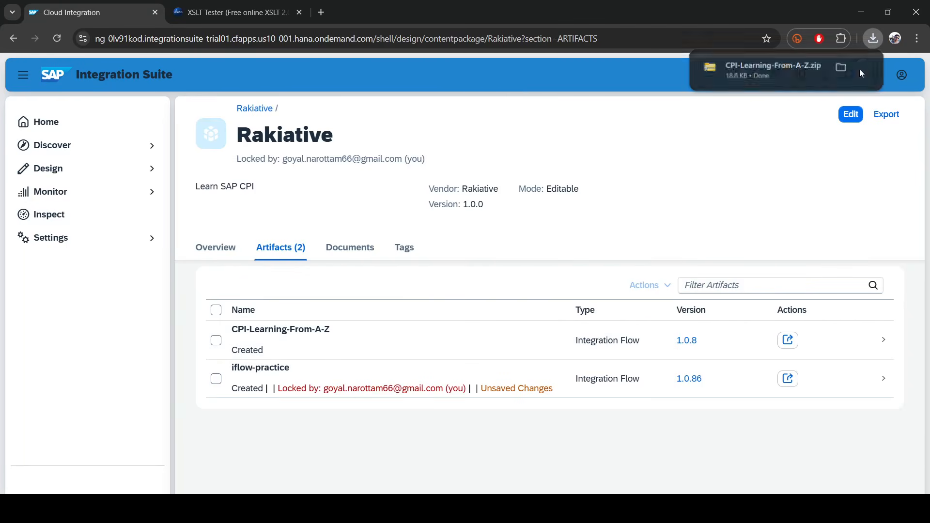
# Open the extracted CPI-Learning-From-A-Z download folder in Visual Studio Code and dismiss the update notice.
pyautogui.click(862, 71)
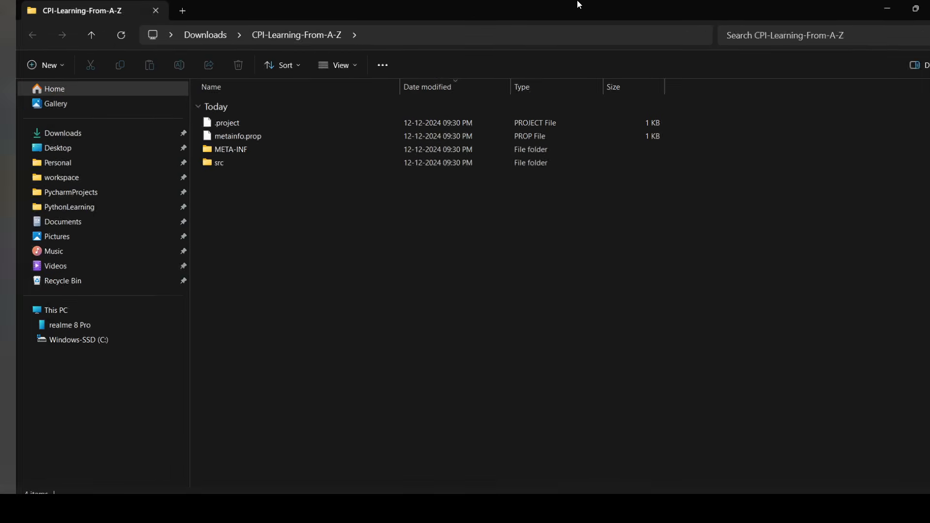
pyautogui.rightClick(359, 315)
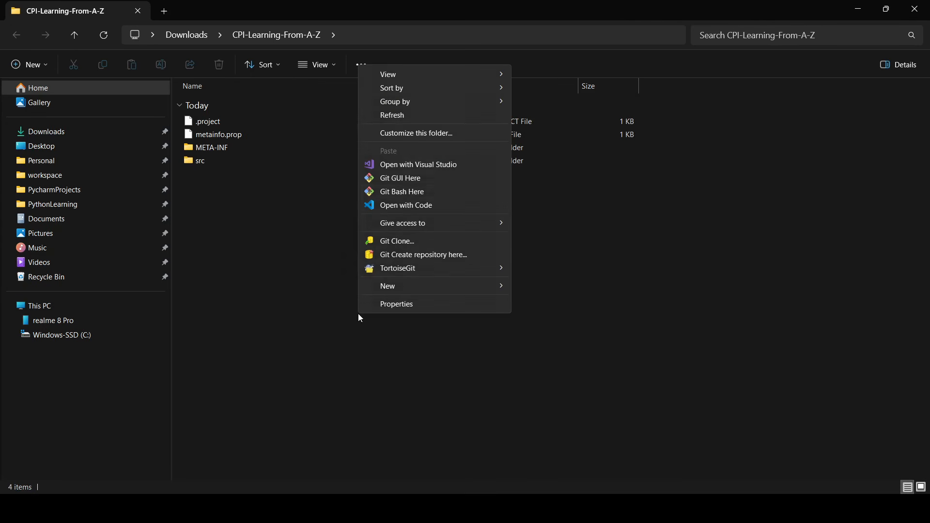
pyautogui.click(405, 206)
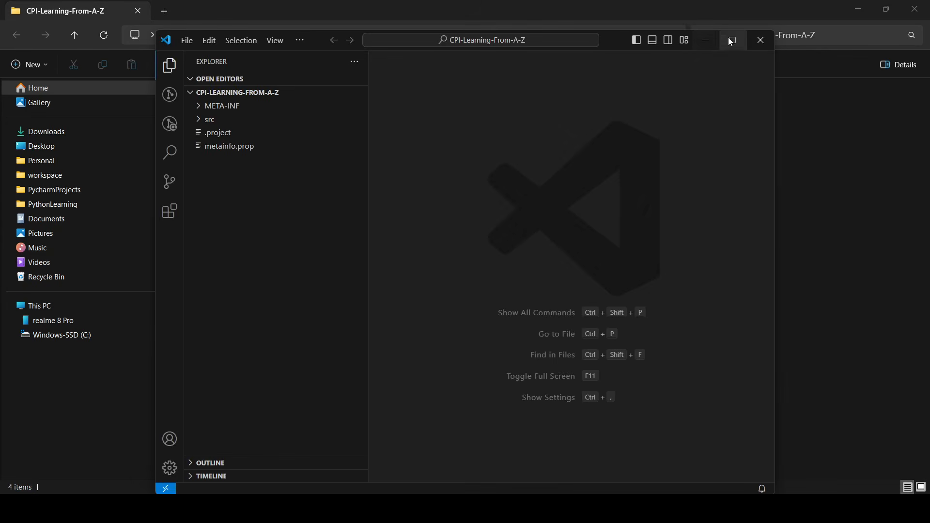
pyautogui.click(731, 38)
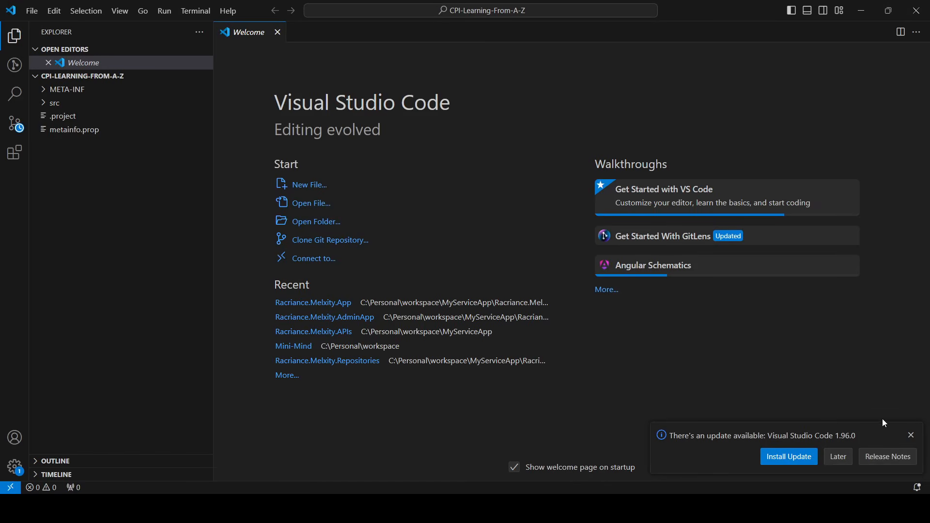
pyautogui.click(912, 435)
# Search all project files for p_con and open the first match in CPI-Learning-From-A-Z.iflw.
pyautogui.hotkey('ctrl', 'shift', 'f')
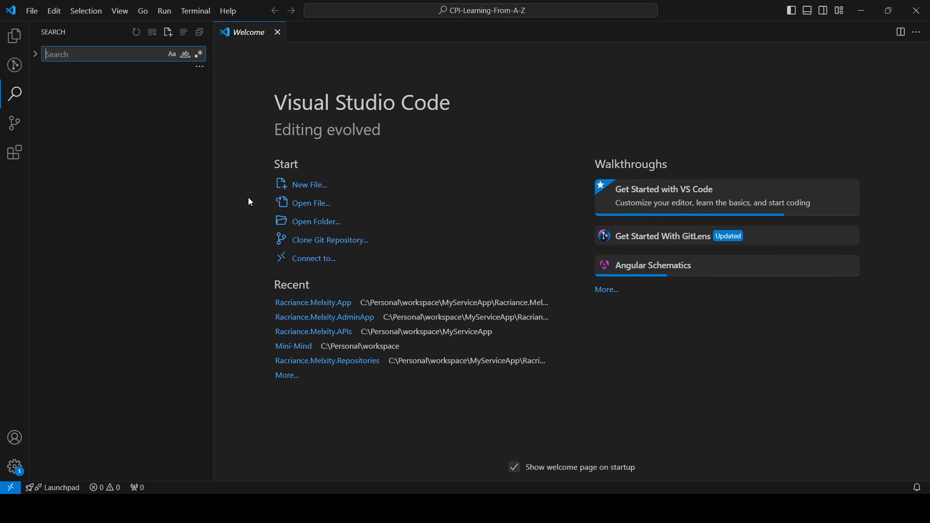
pyautogui.write('p_con')
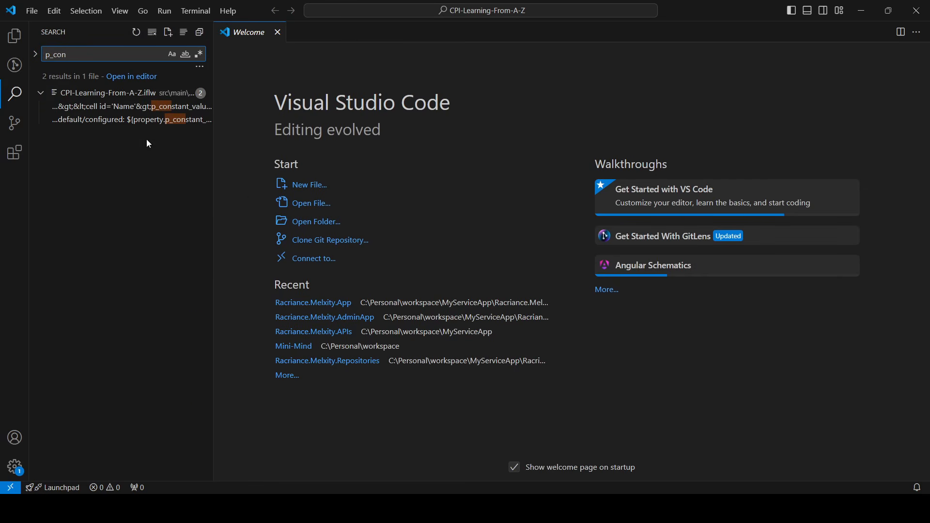
pyautogui.click(160, 106)
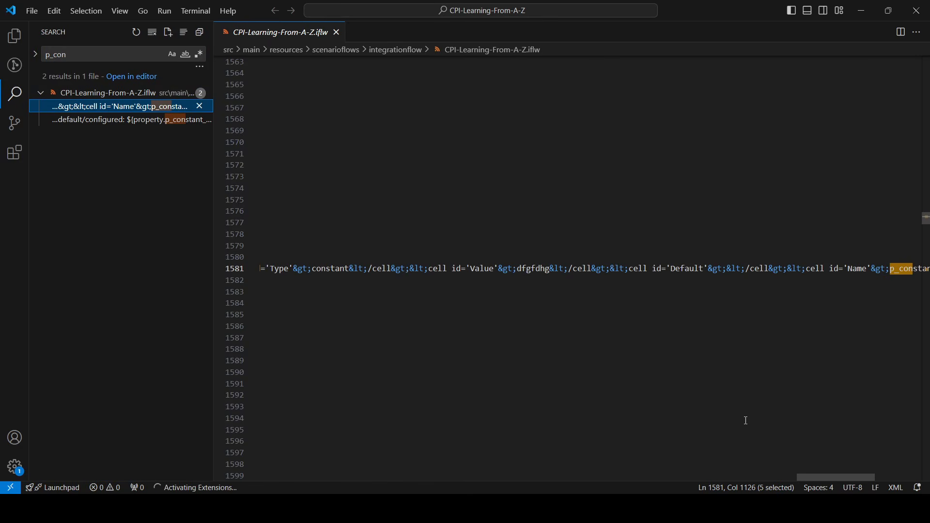
# Examine the Content Modifier 7 call activity and the cell values in its propertyTable in the iflw XML.
pyautogui.moveTo(512, 483); pyautogui.dragTo(229, 480)
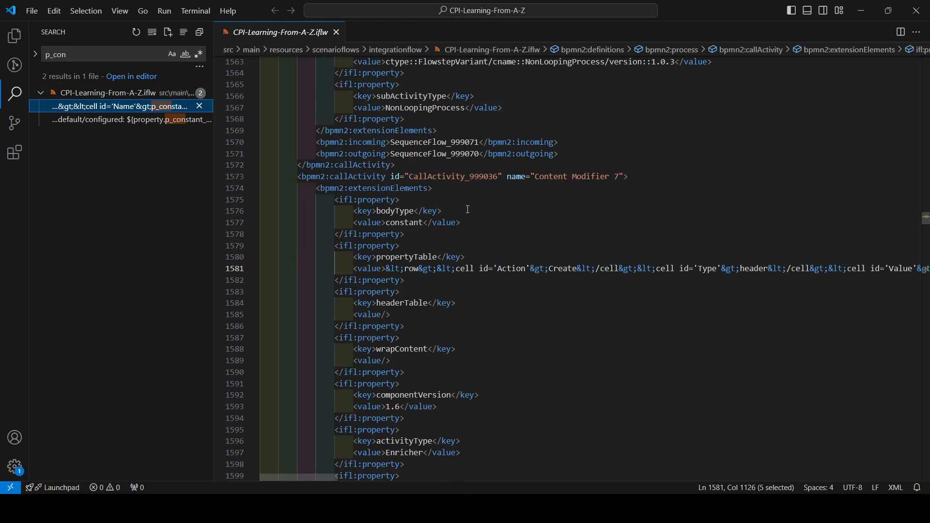
pyautogui.click(565, 177)
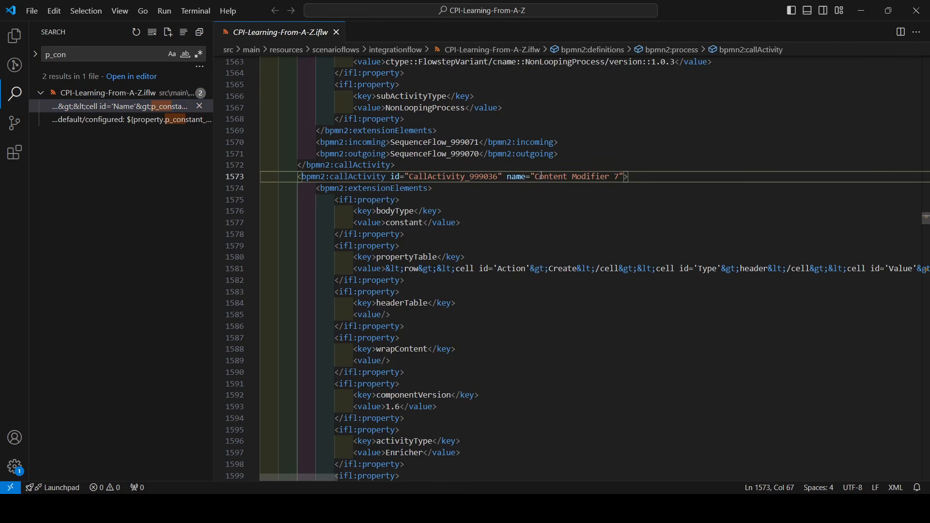
pyautogui.doubleClick(542, 178)
pyautogui.moveTo(541, 177); pyautogui.dragTo(621, 178)
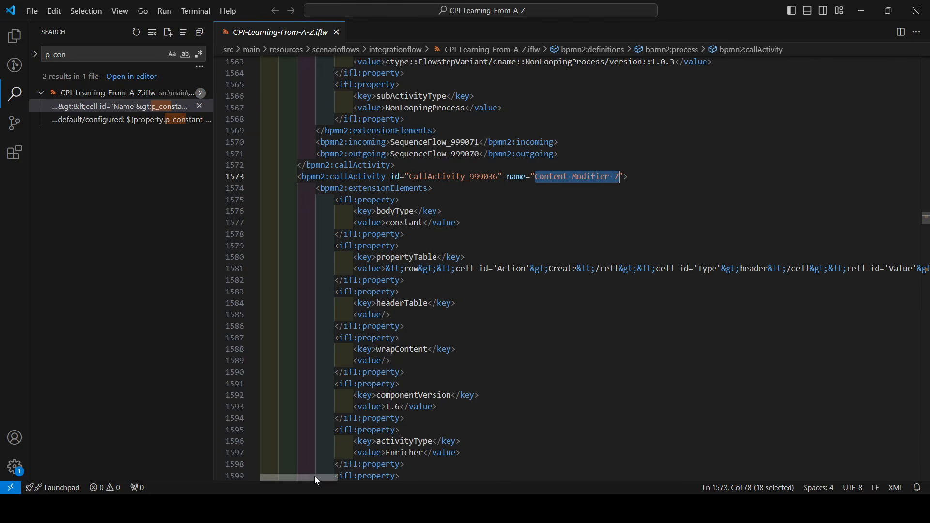
pyautogui.moveTo(315, 477); pyautogui.dragTo(540, 450)
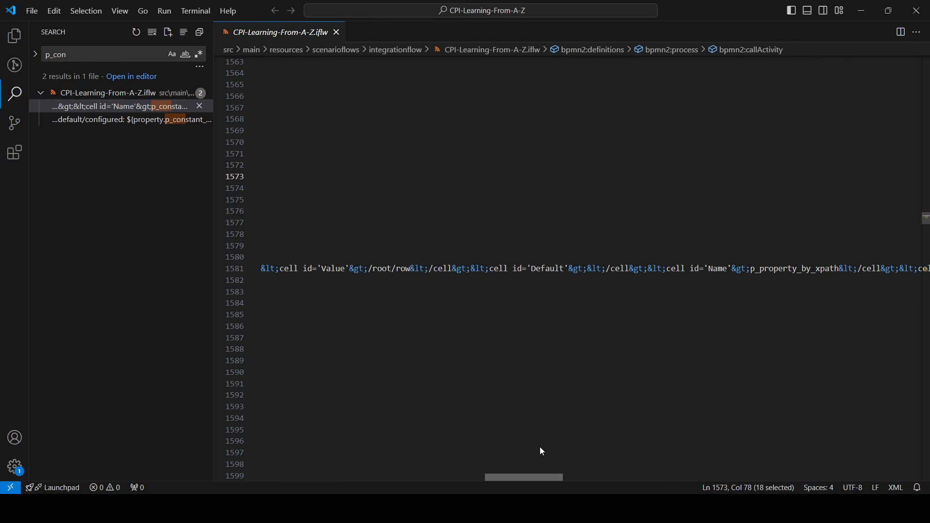
# Minimize the code editor, switch back to Cloud Integration and open the CPI-Learning-From-A-Z integration flow.
pyautogui.click(864, 10)
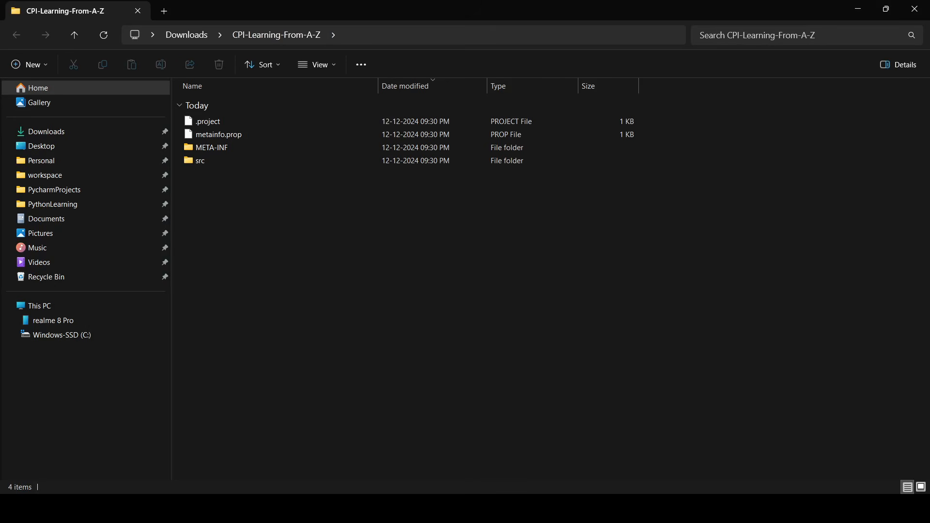
pyautogui.hotkey('alt', 'Tab')
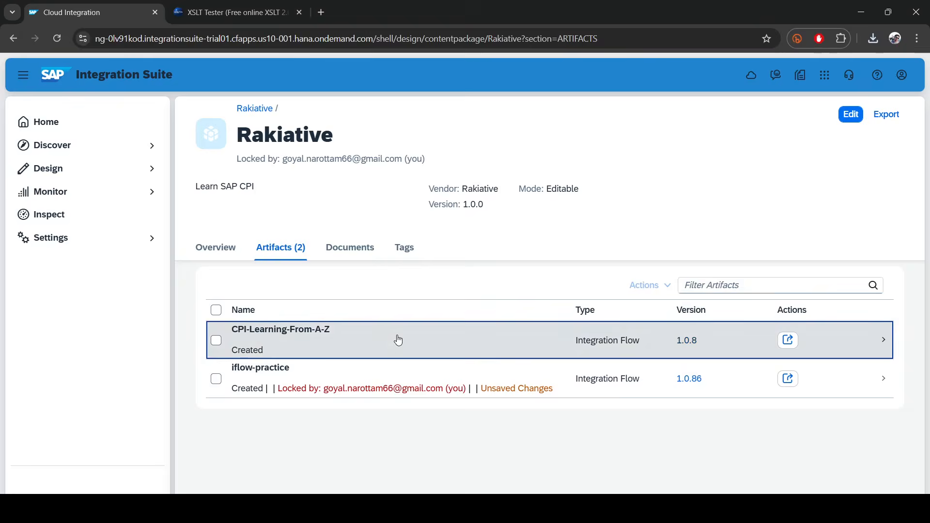
pyautogui.click(400, 339)
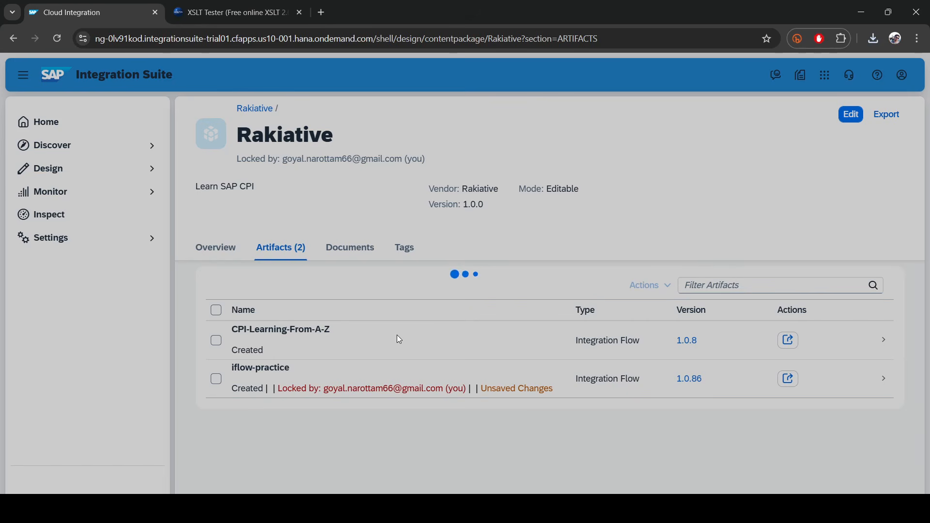